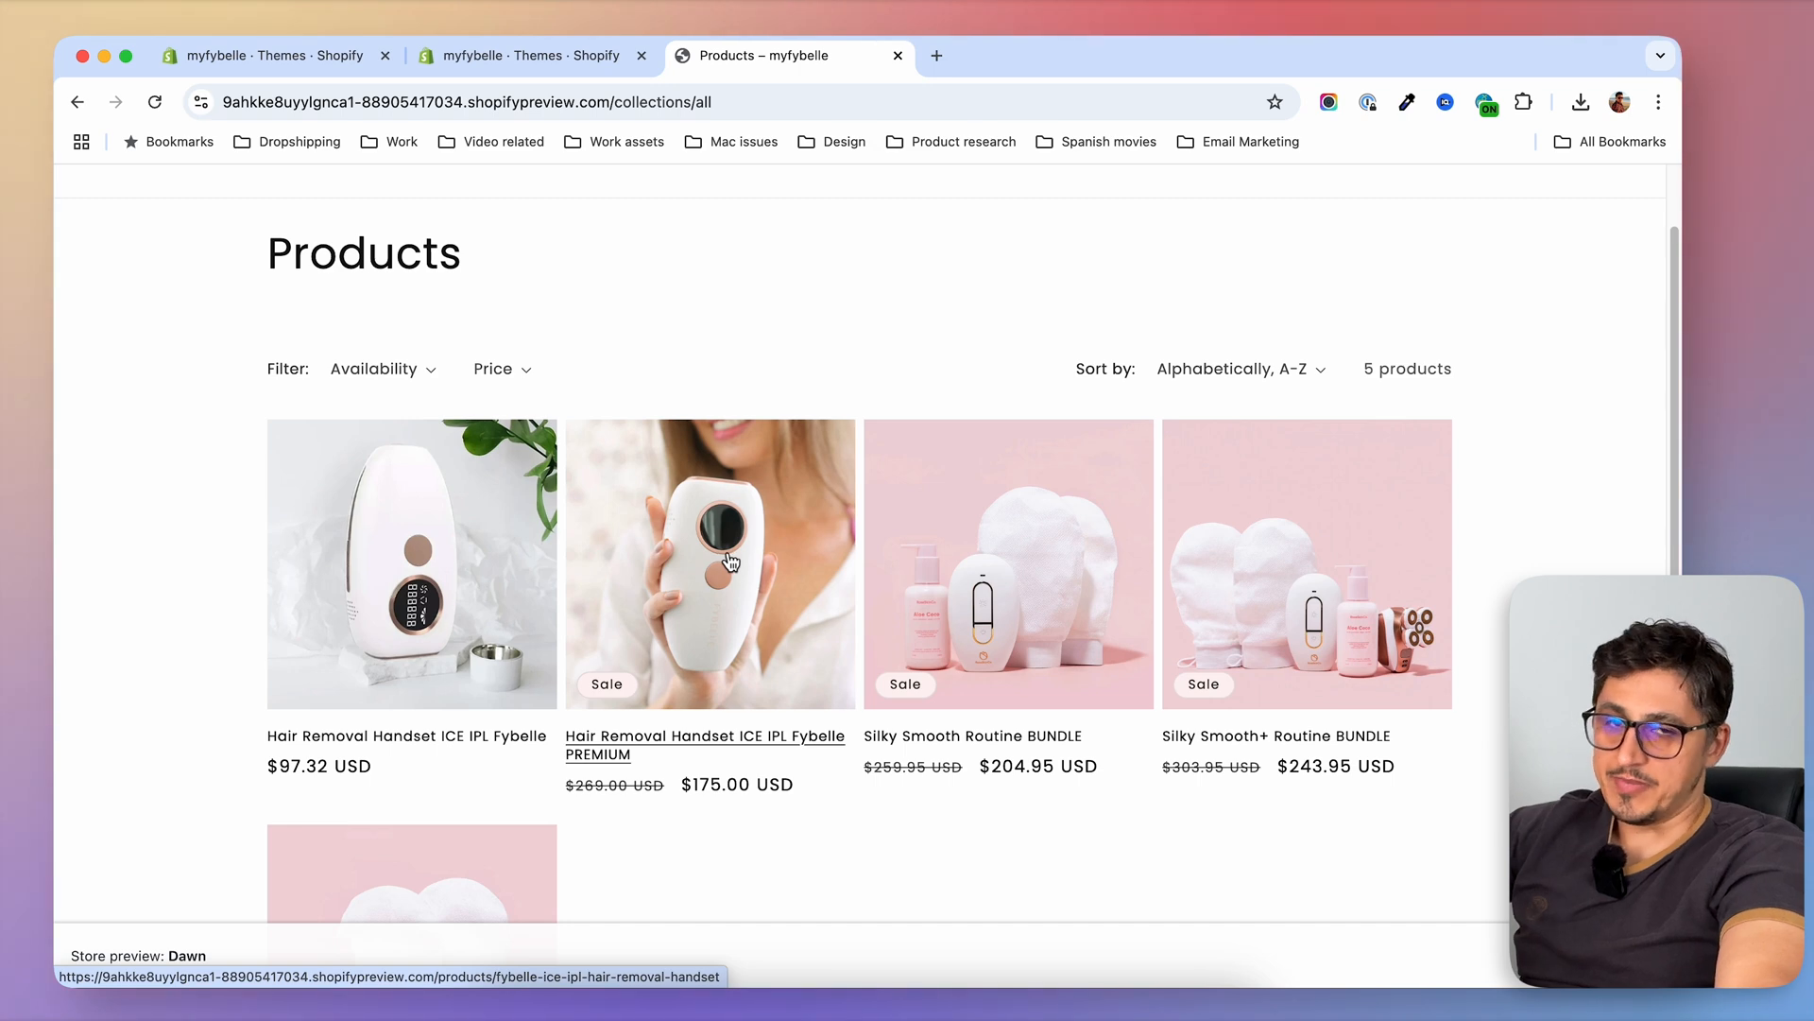
Examine the product cards, prices and sale badges in the store's full product collection
scroll(966, 763, "down", 1)
scroll(968, 768, "up", 1)
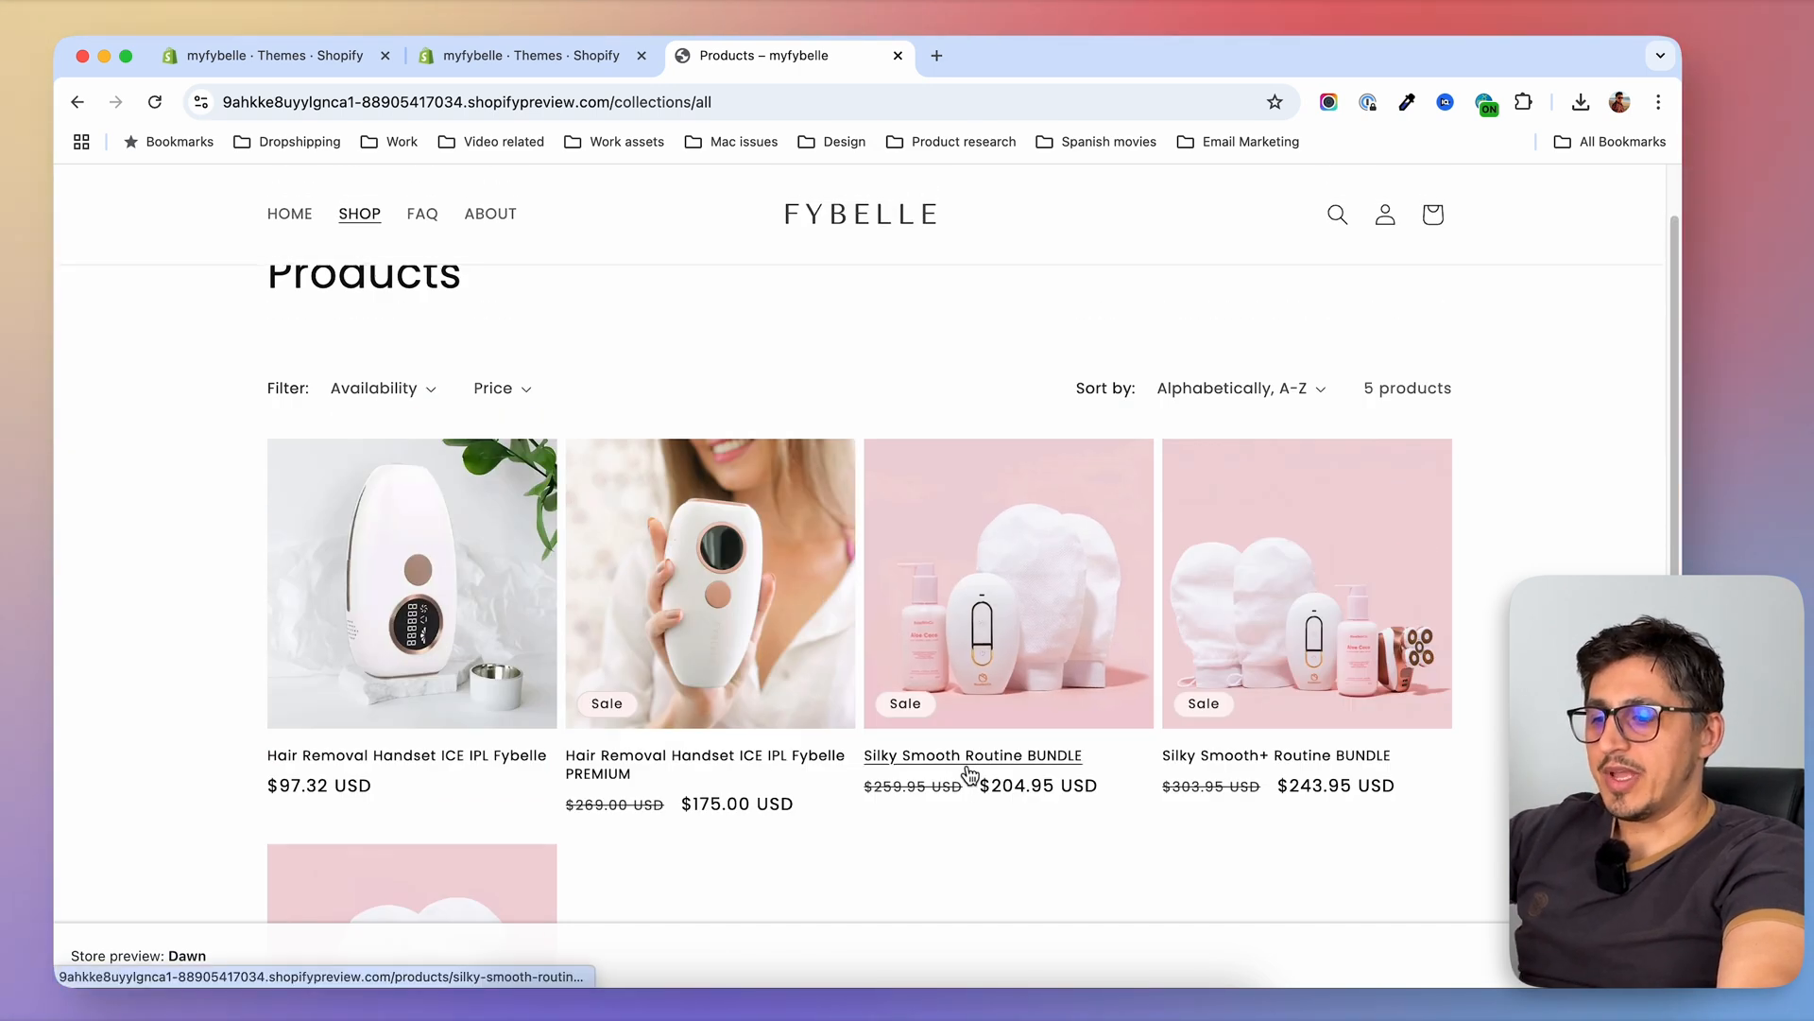
scroll(552, 893, "down", 1)
scroll(552, 894, "down", 2)
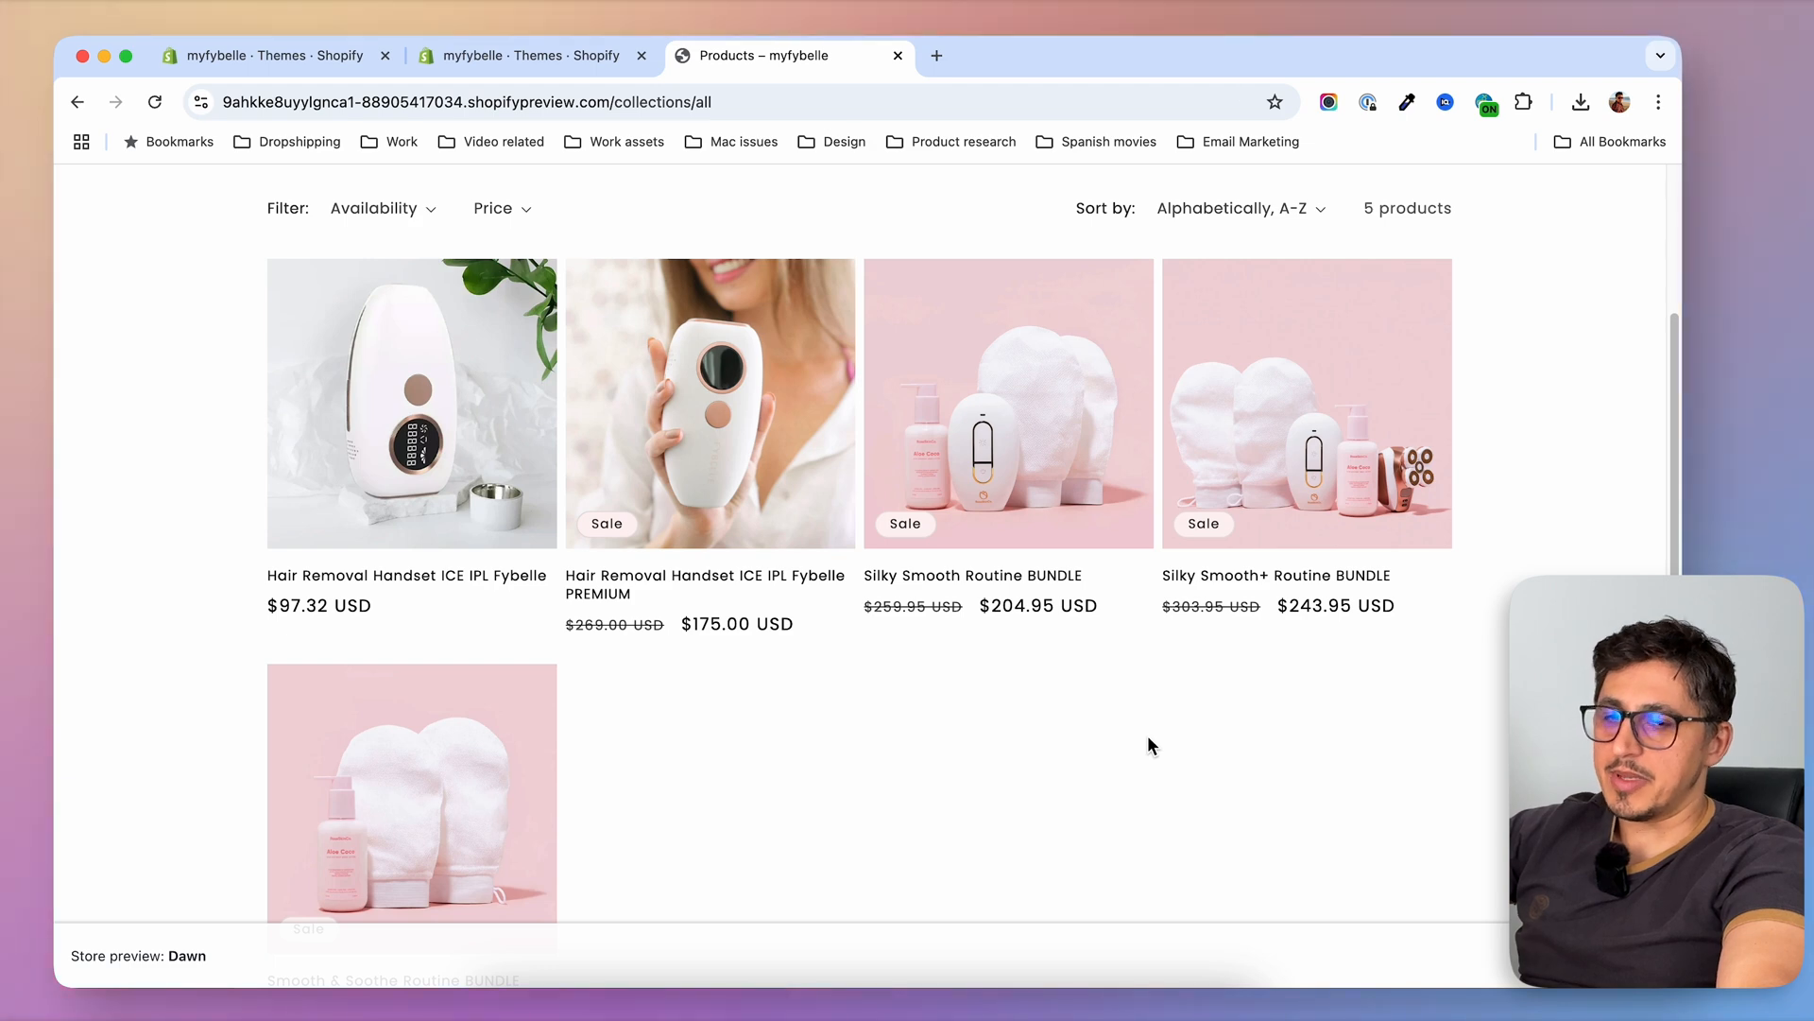
scroll(1147, 736, "up", 3)
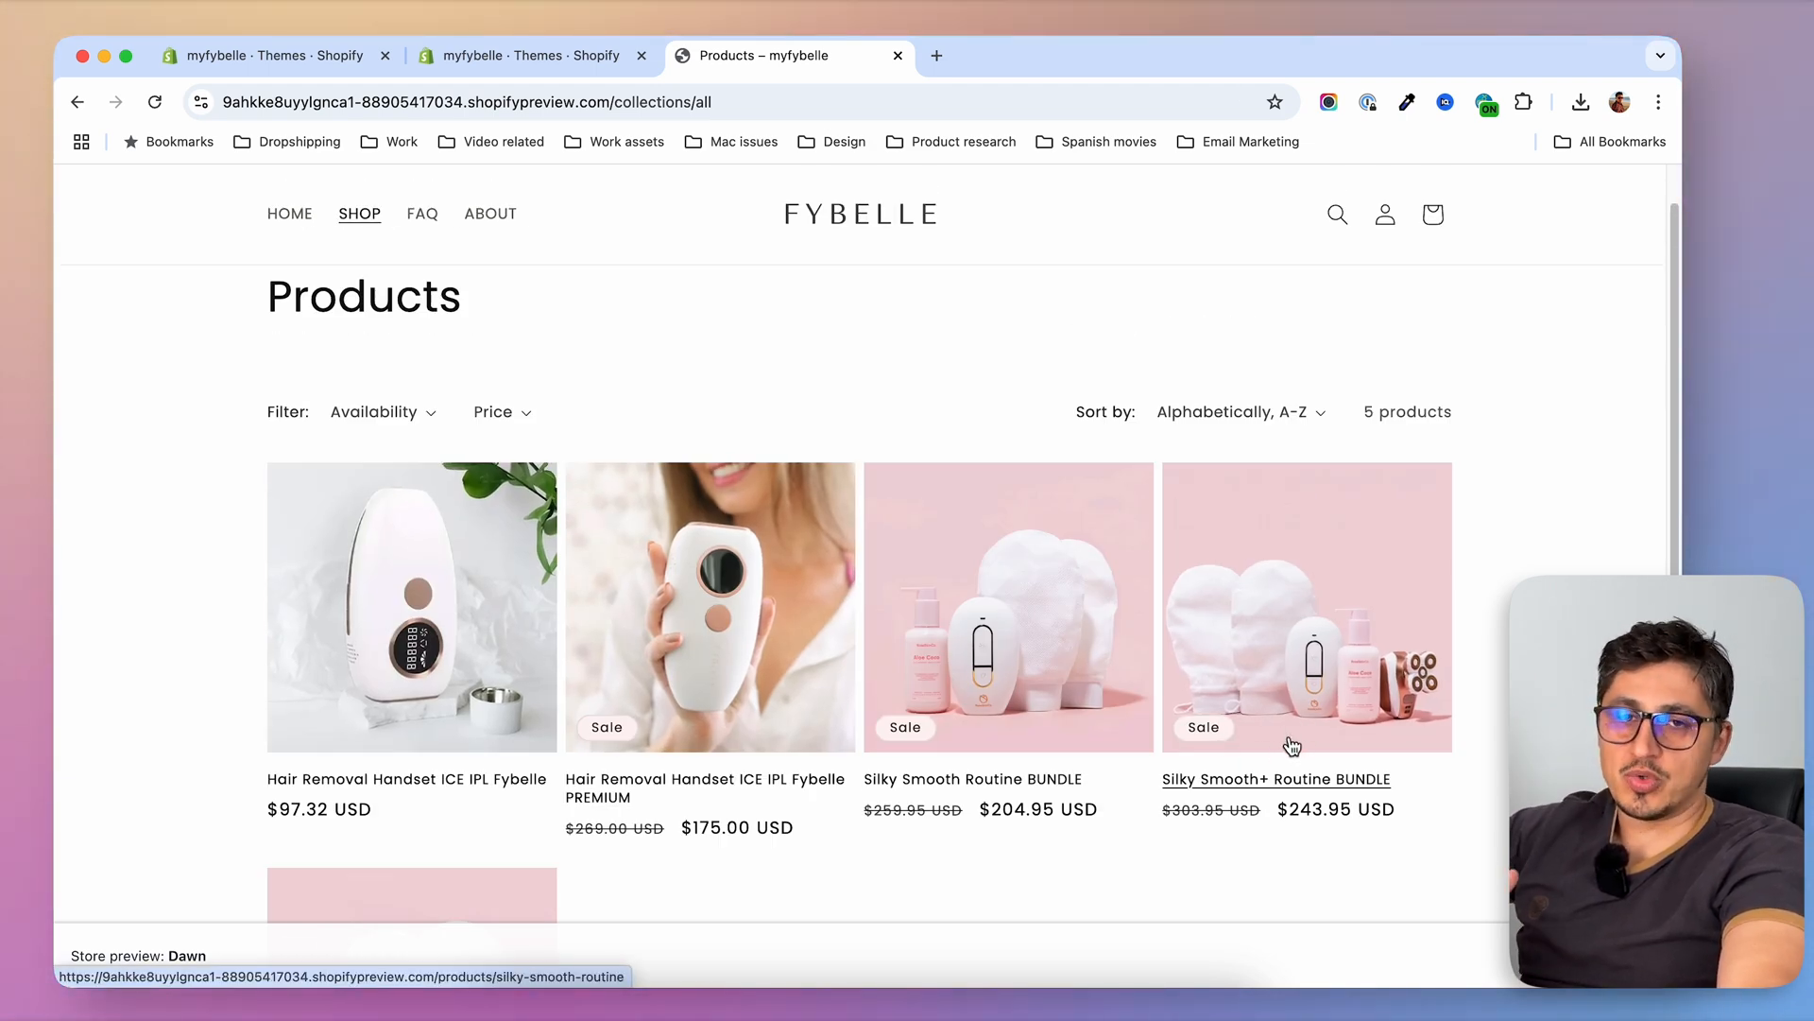
scroll(1244, 754, "down", 3)
scroll(1243, 756, "down", 1)
scroll(1243, 756, "up", 3)
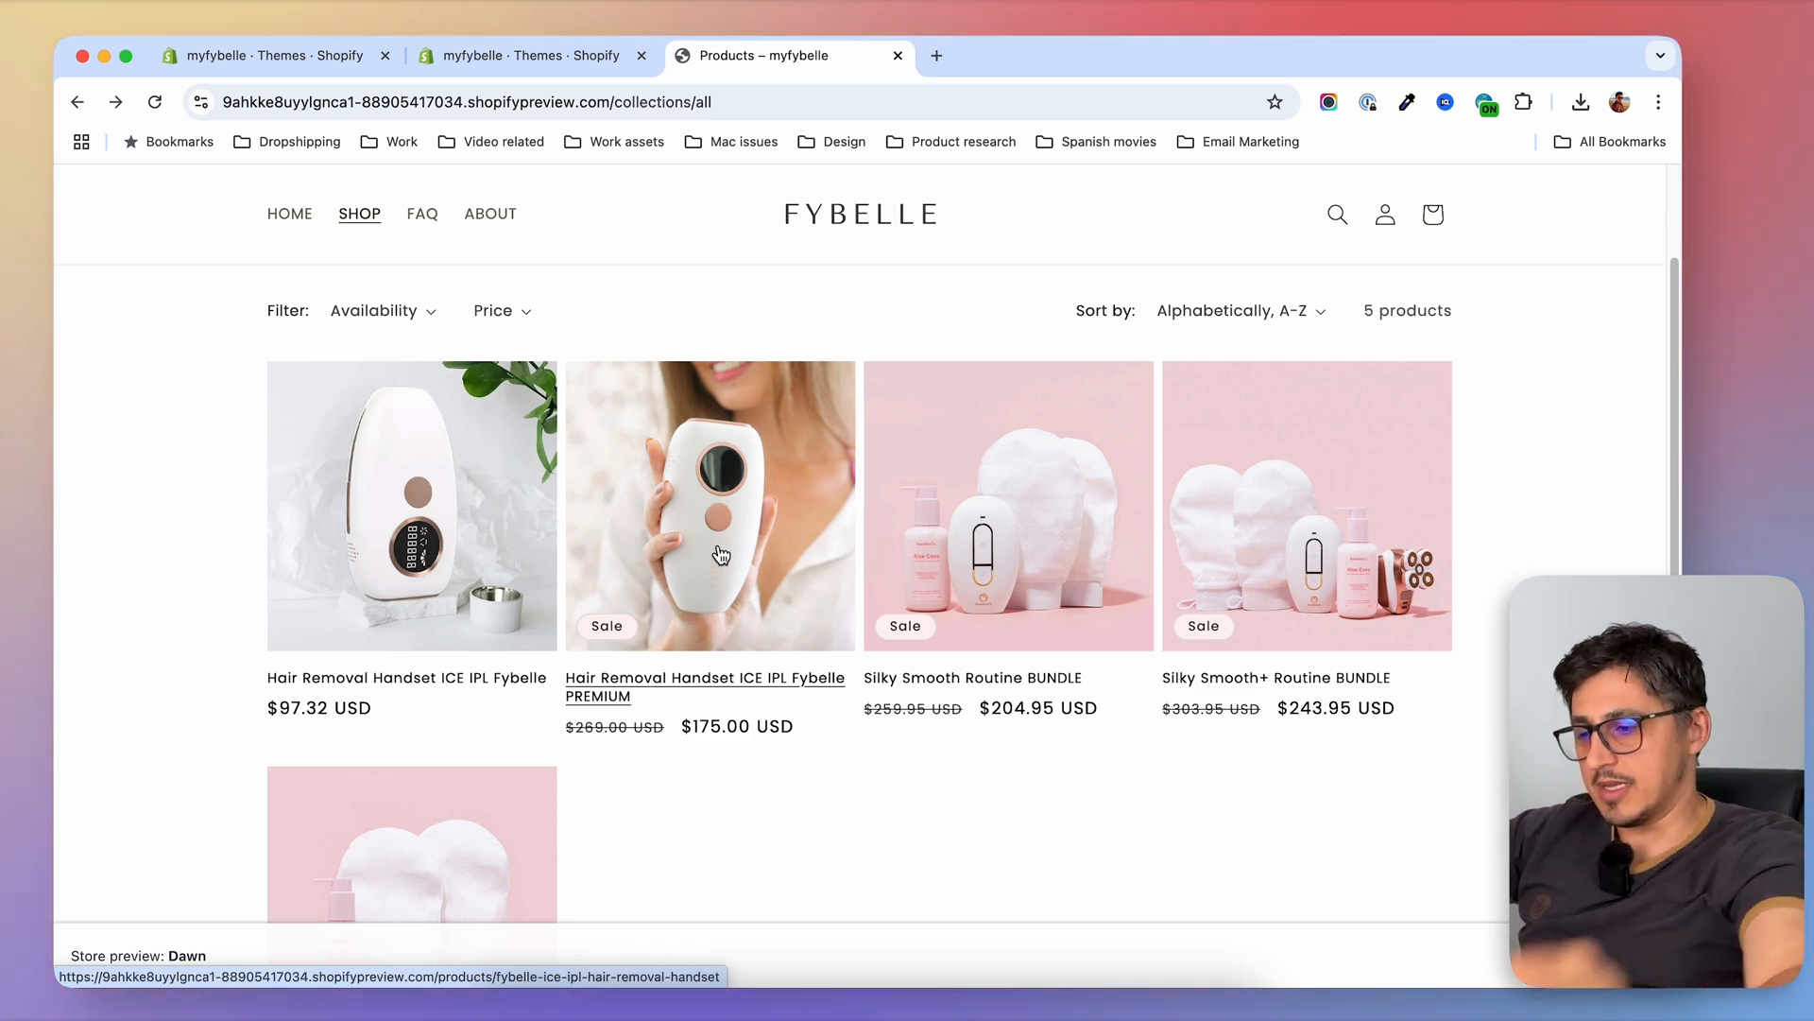
Open the Hair Removal Handset ICE IPL Fybelle PREMIUM page and examine its reviews, description, benefits, before-and-after and usage sections
left_click(715, 475)
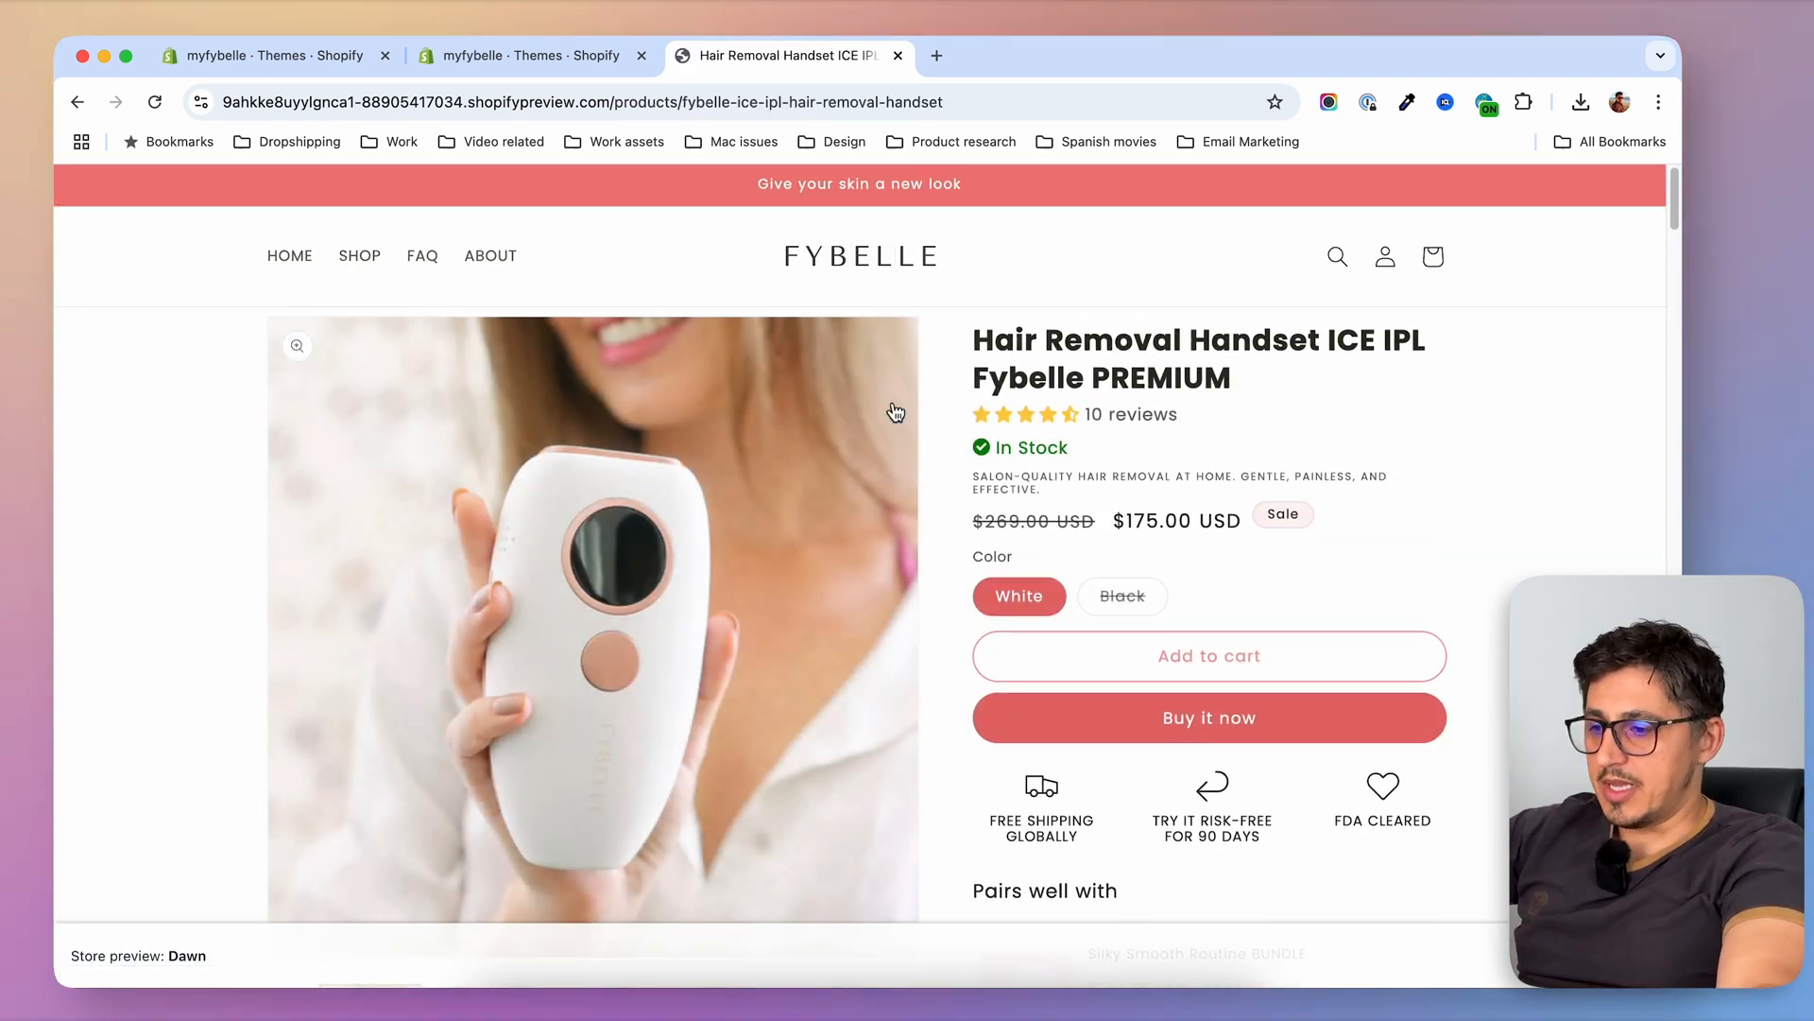
scroll(1115, 470, "down", 10)
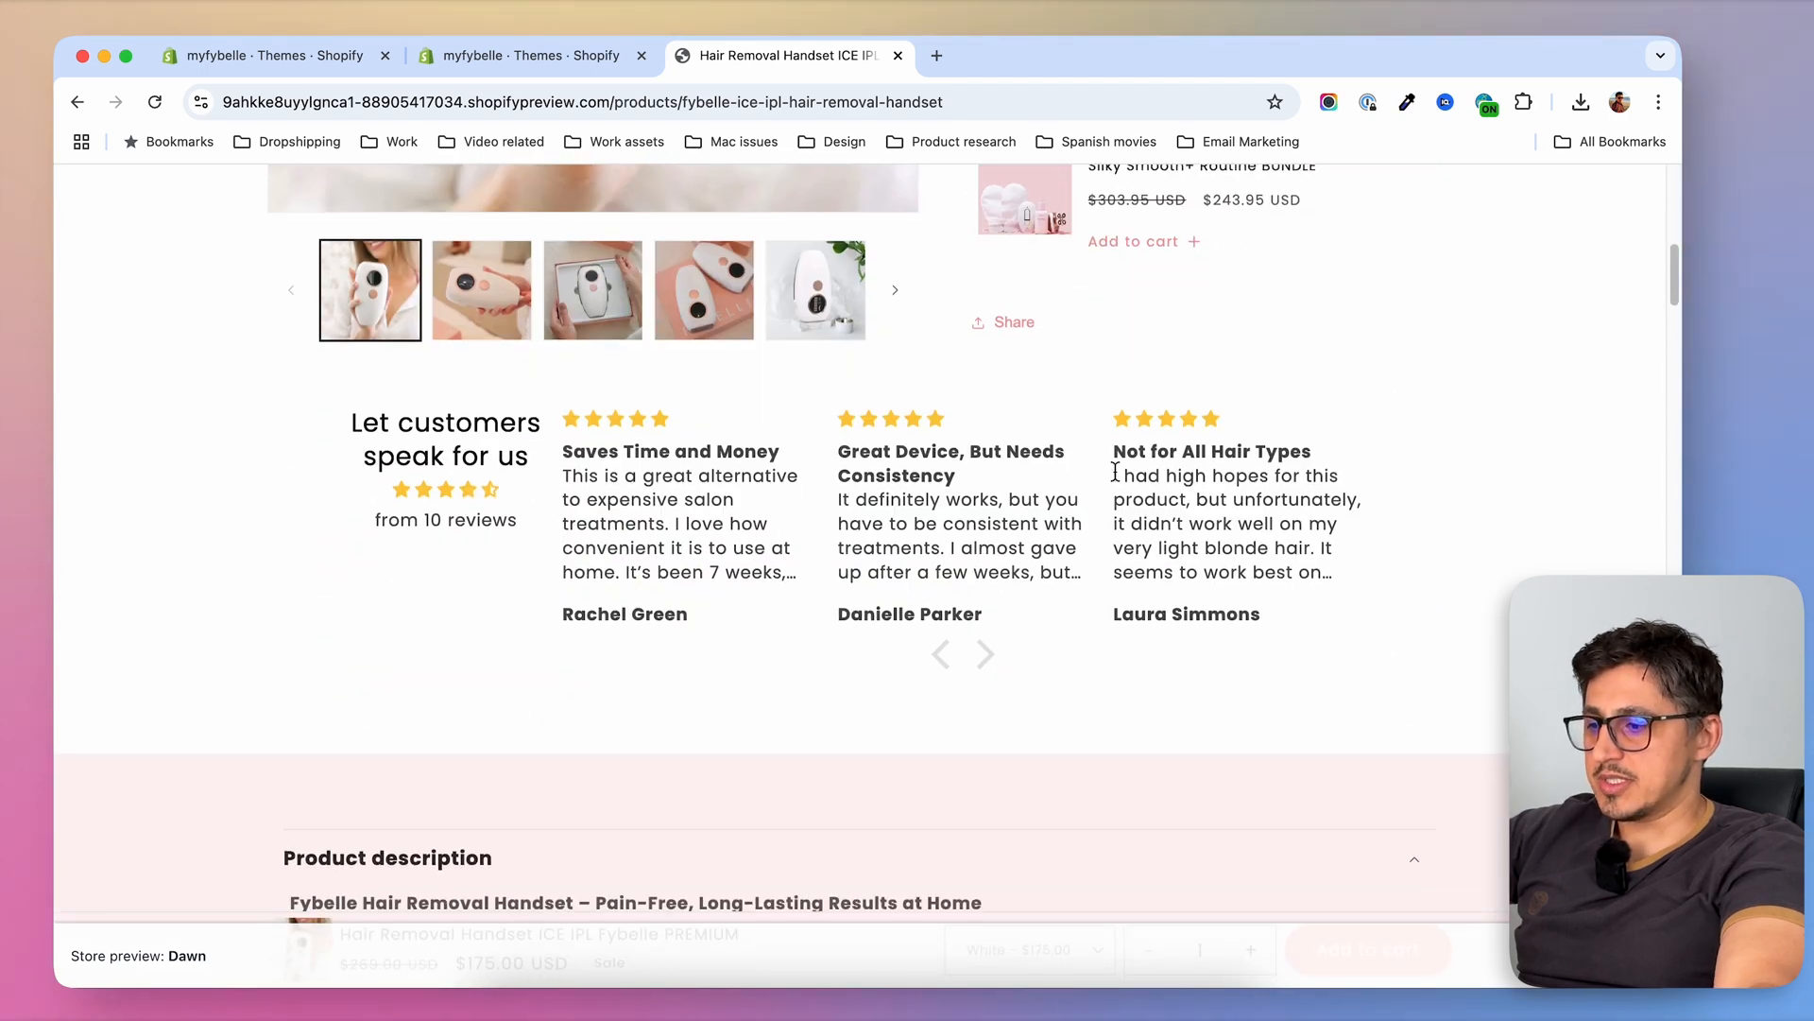
scroll(1351, 643, "down", 12)
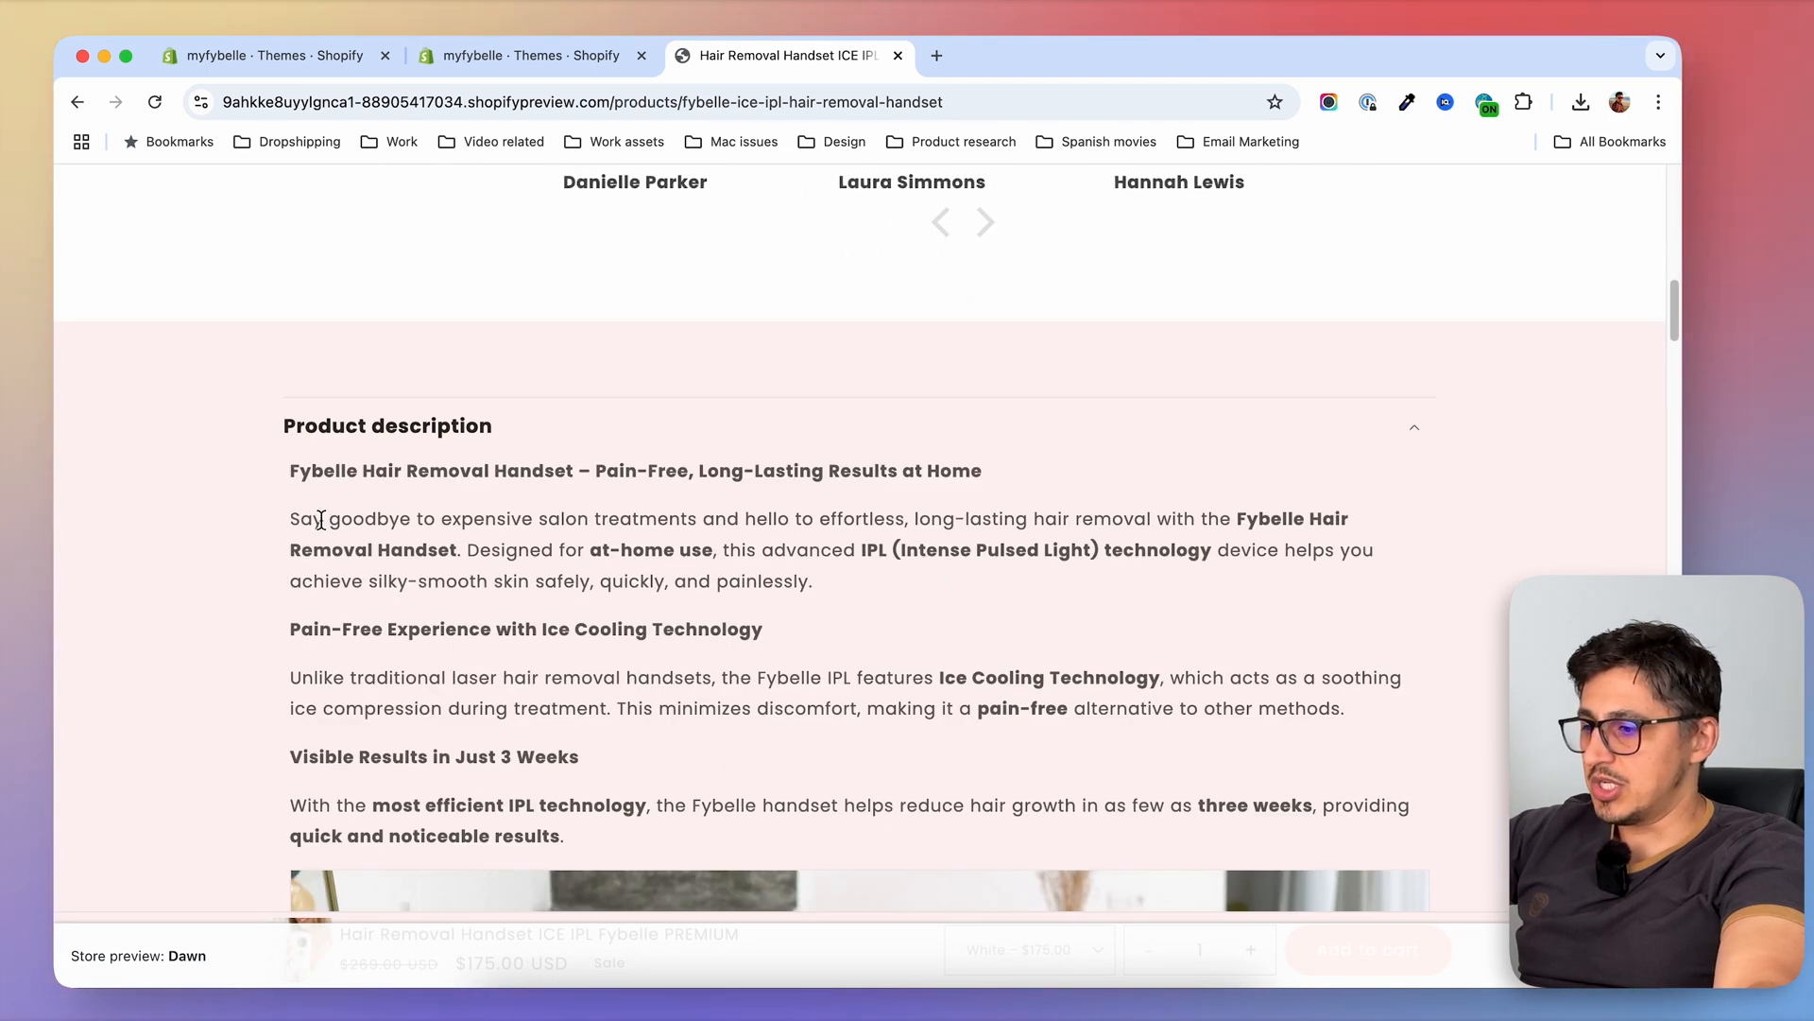
scroll(916, 679, "down", 15)
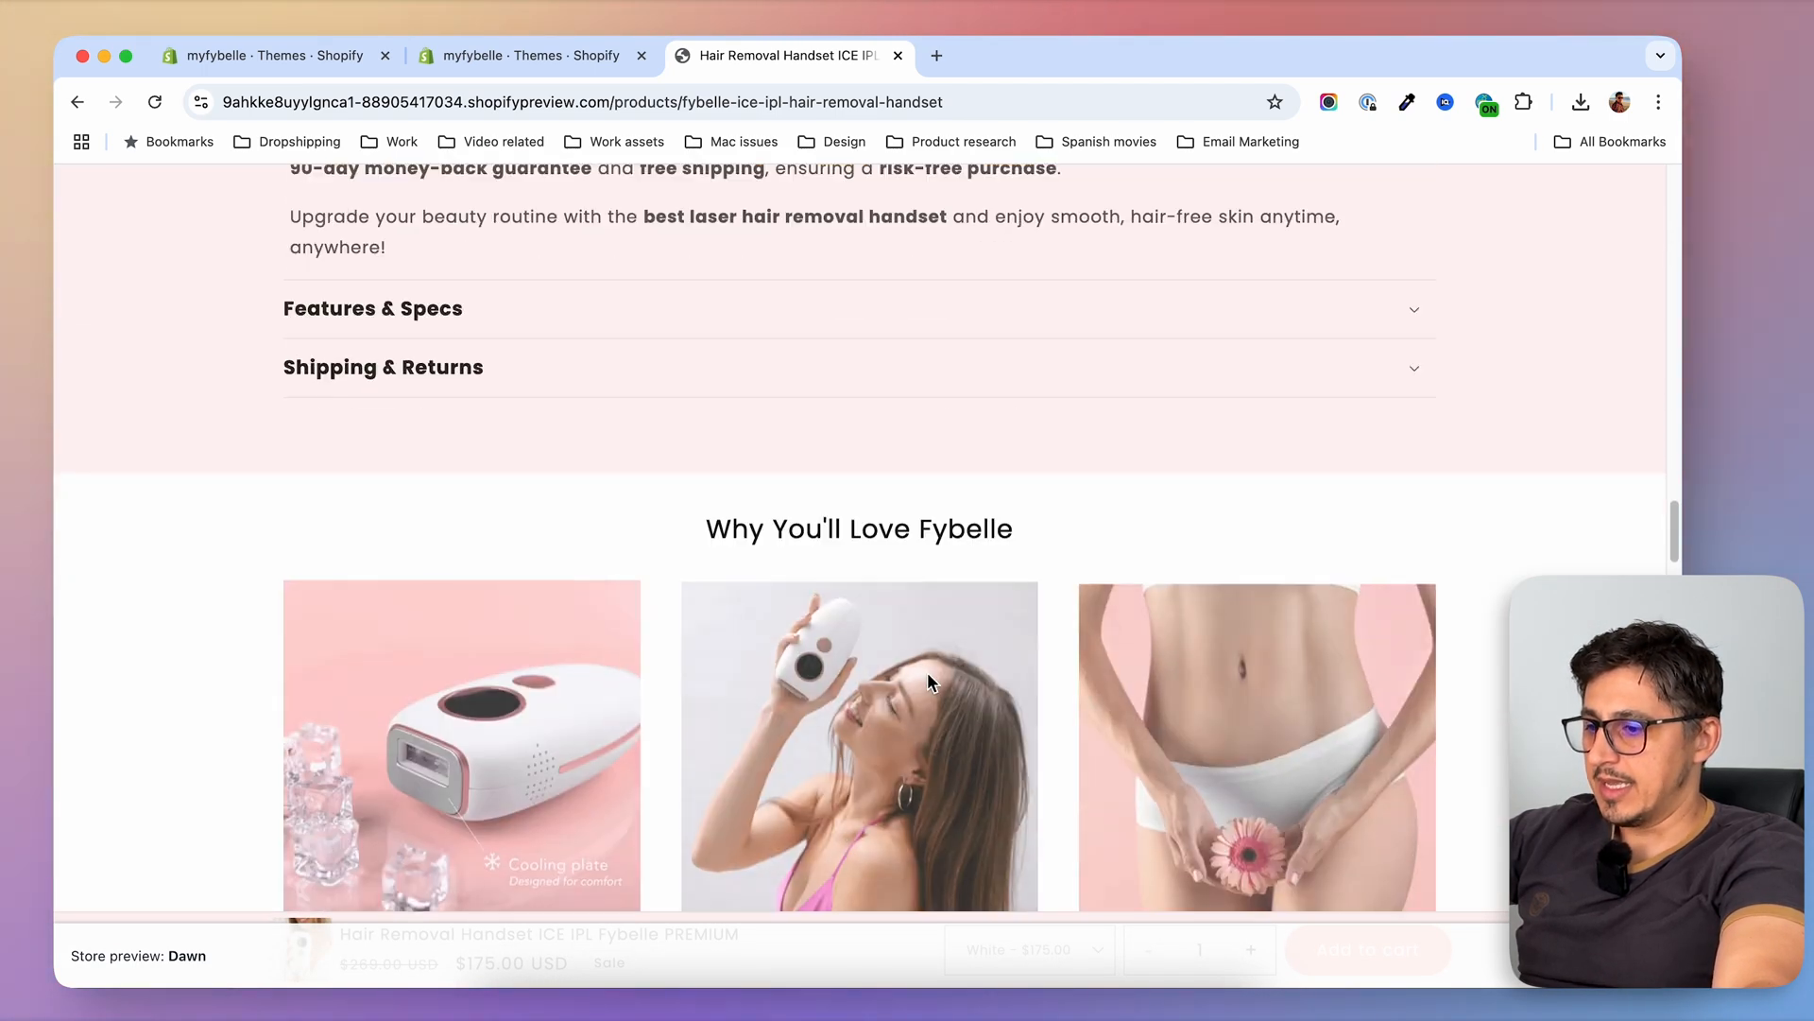
scroll(716, 676, "down", 3)
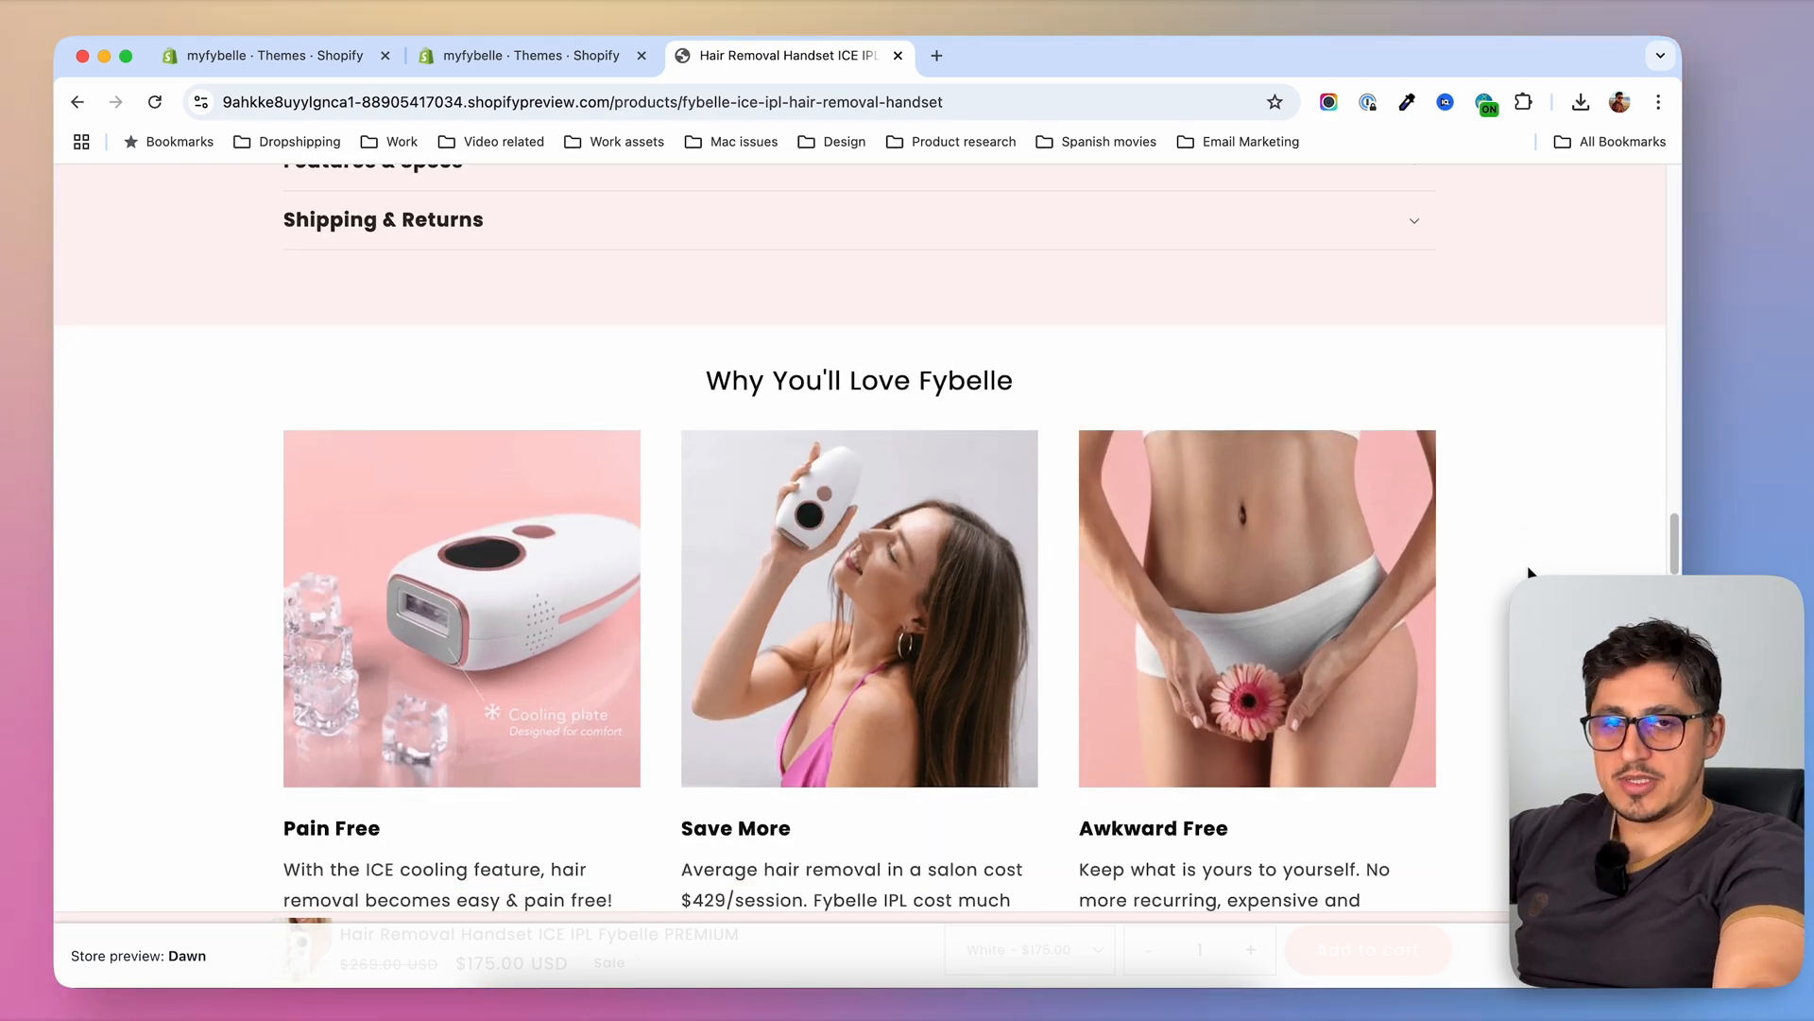
scroll(915, 620, "down", 13)
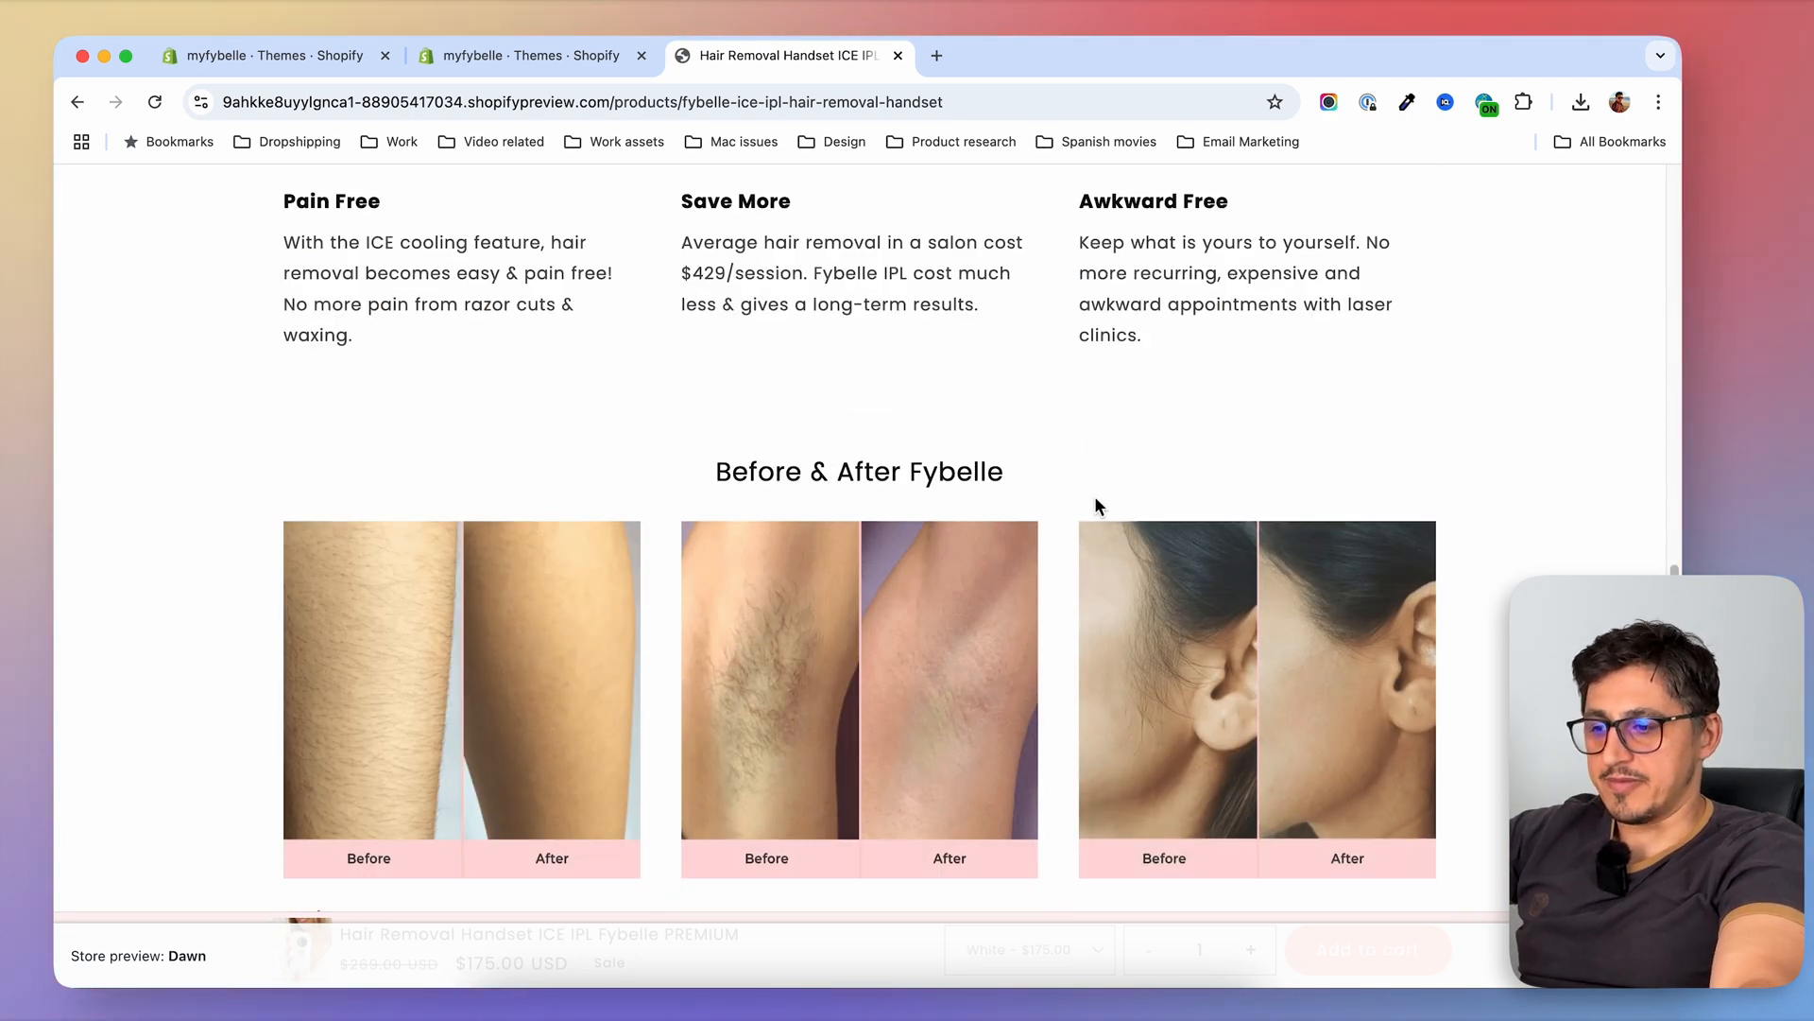
scroll(1096, 505, "down", 20)
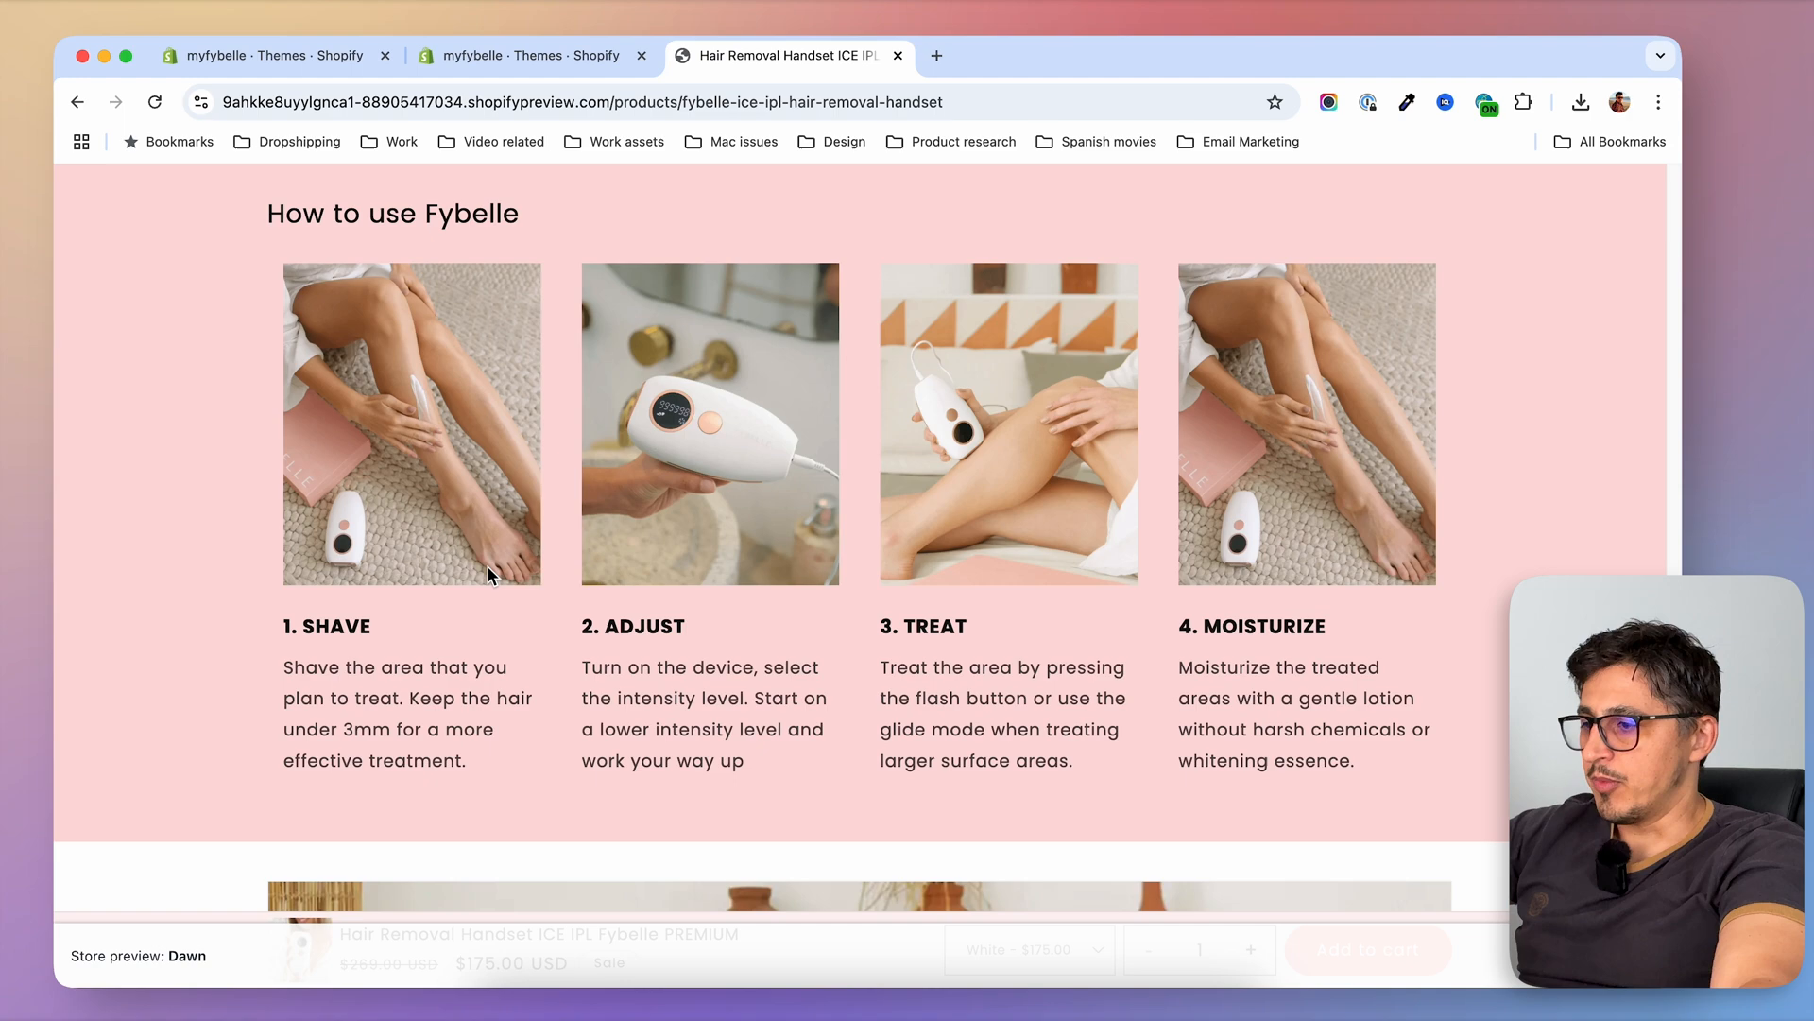
scroll(945, 605, "down", 15)
scroll(857, 526, "down", 9)
scroll(857, 526, "up", 20)
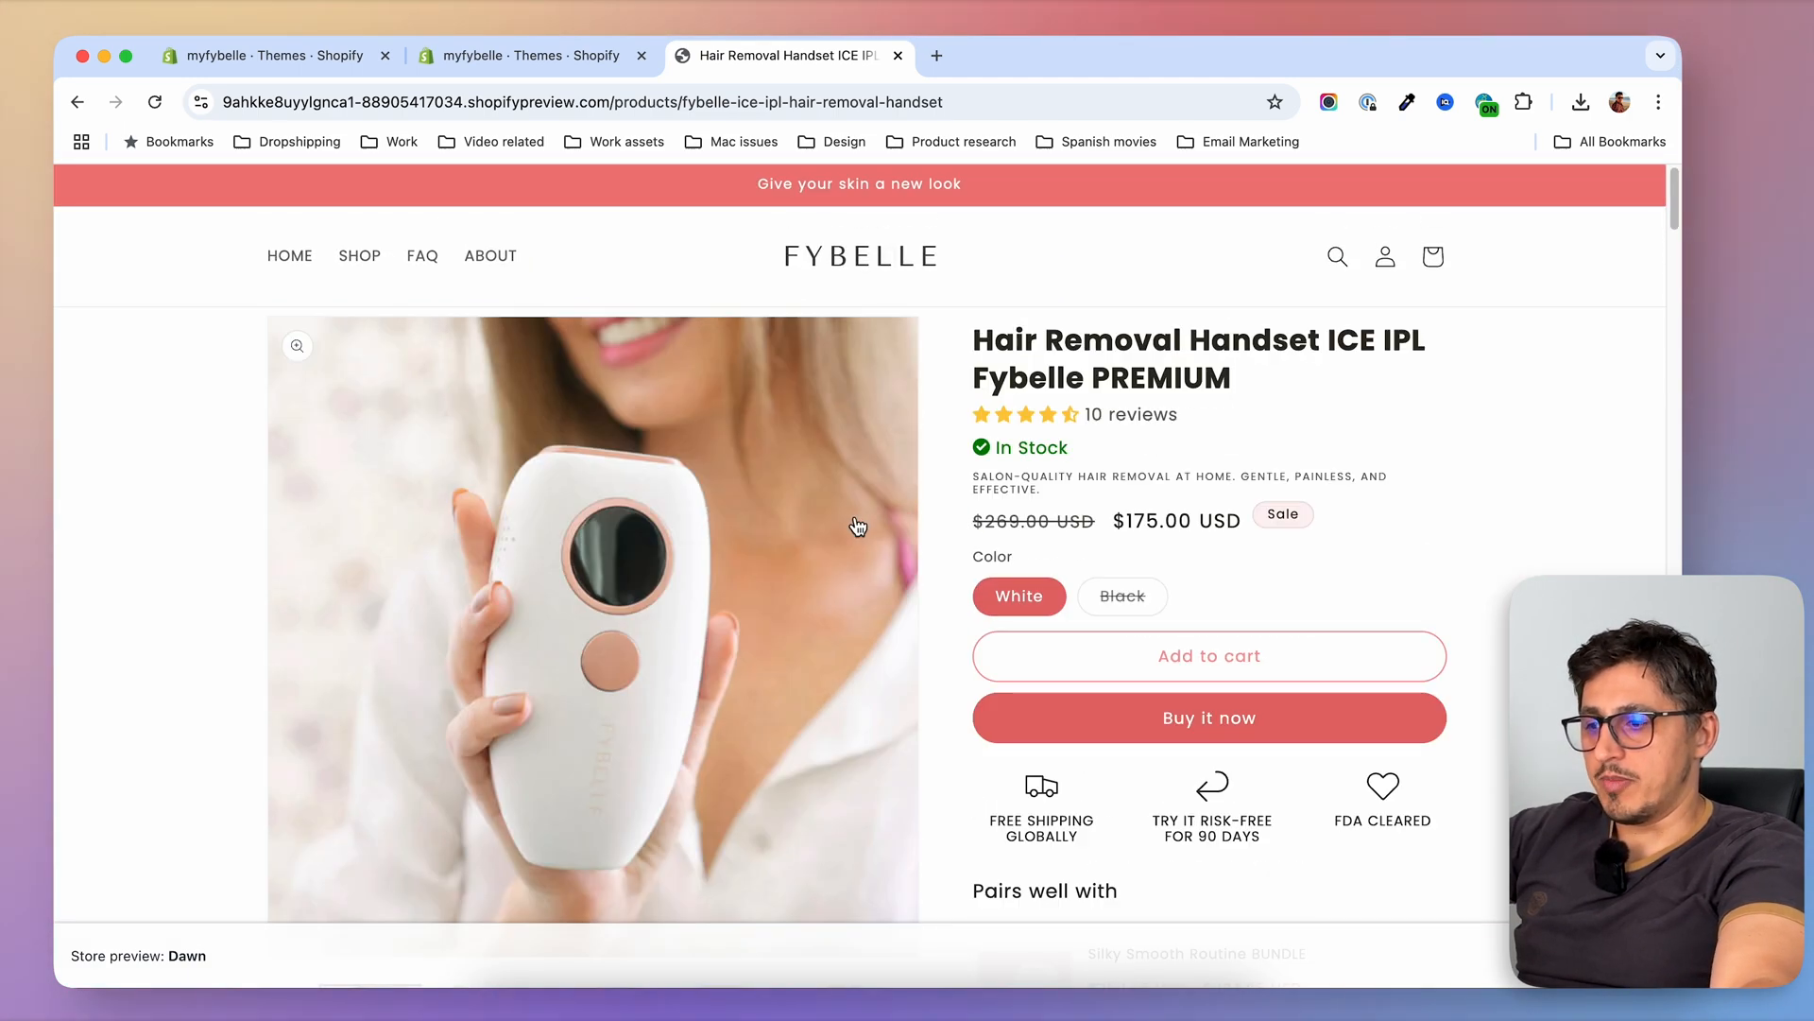
Open the non-premium Hair Removal Handset ICE IPL Fybelle from the shop and examine its page sections for comparison with the PREMIUM page
left_click(366, 256)
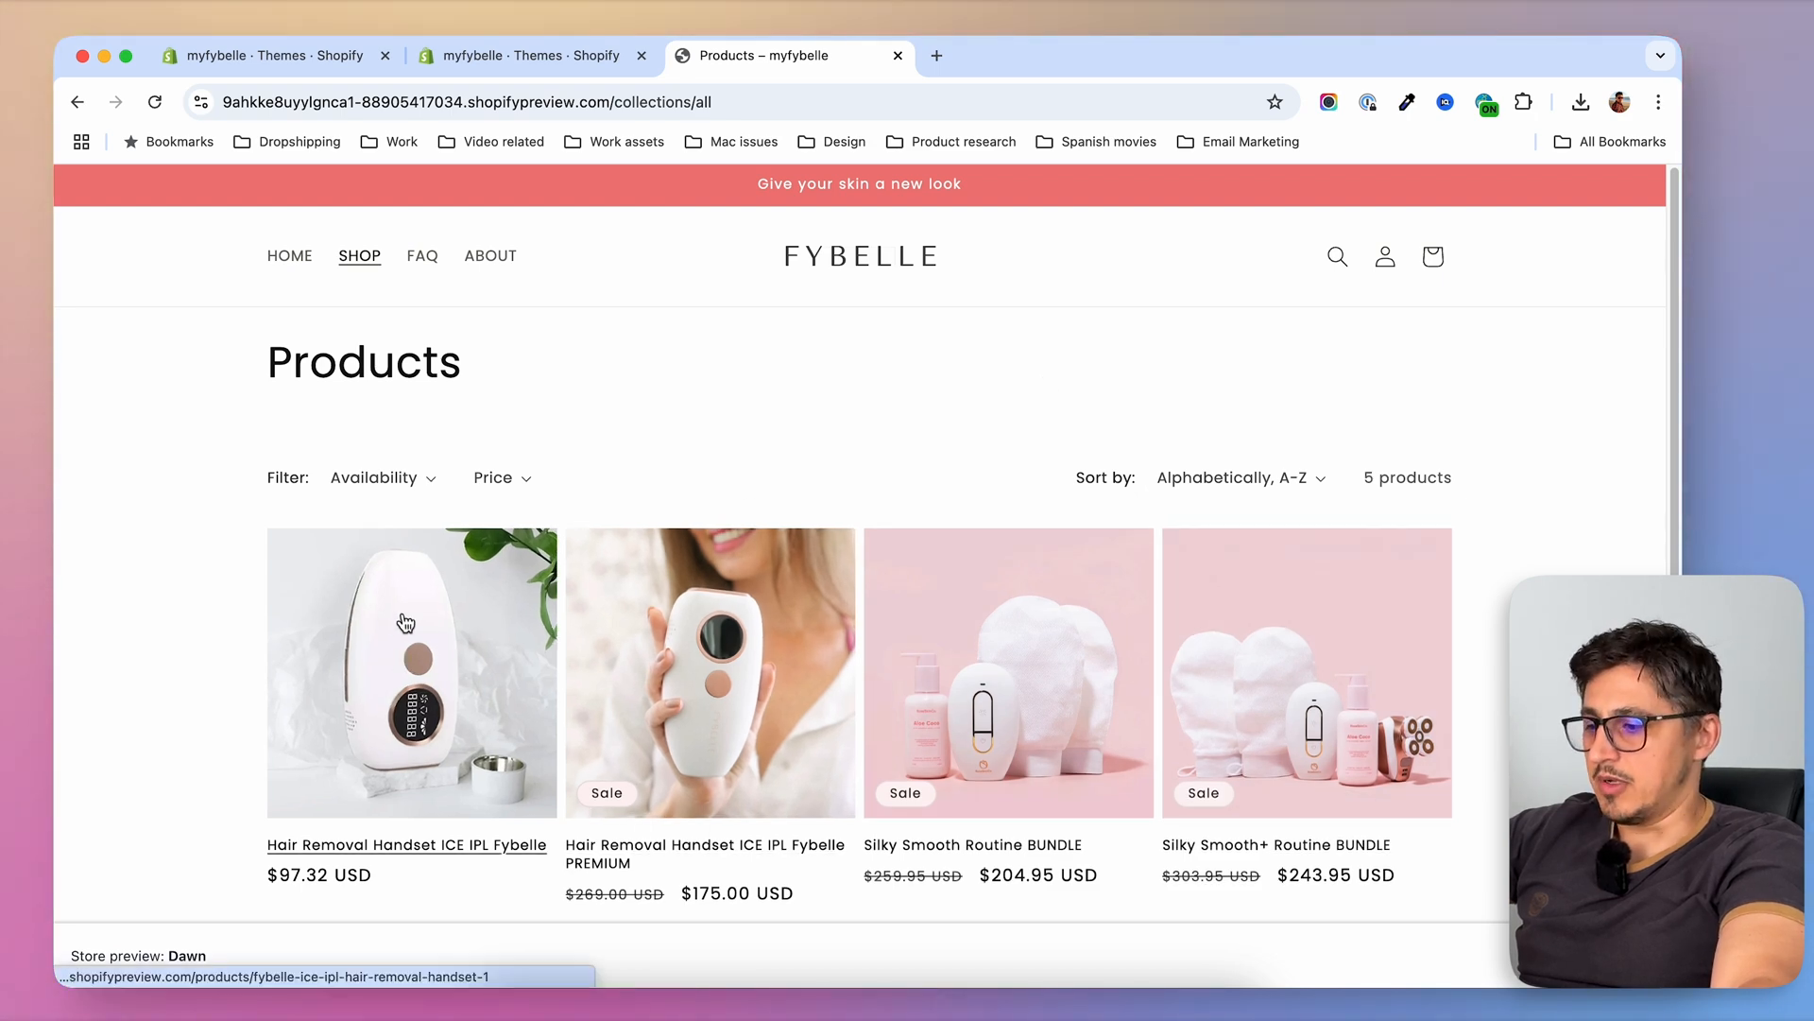
left_click(412, 661)
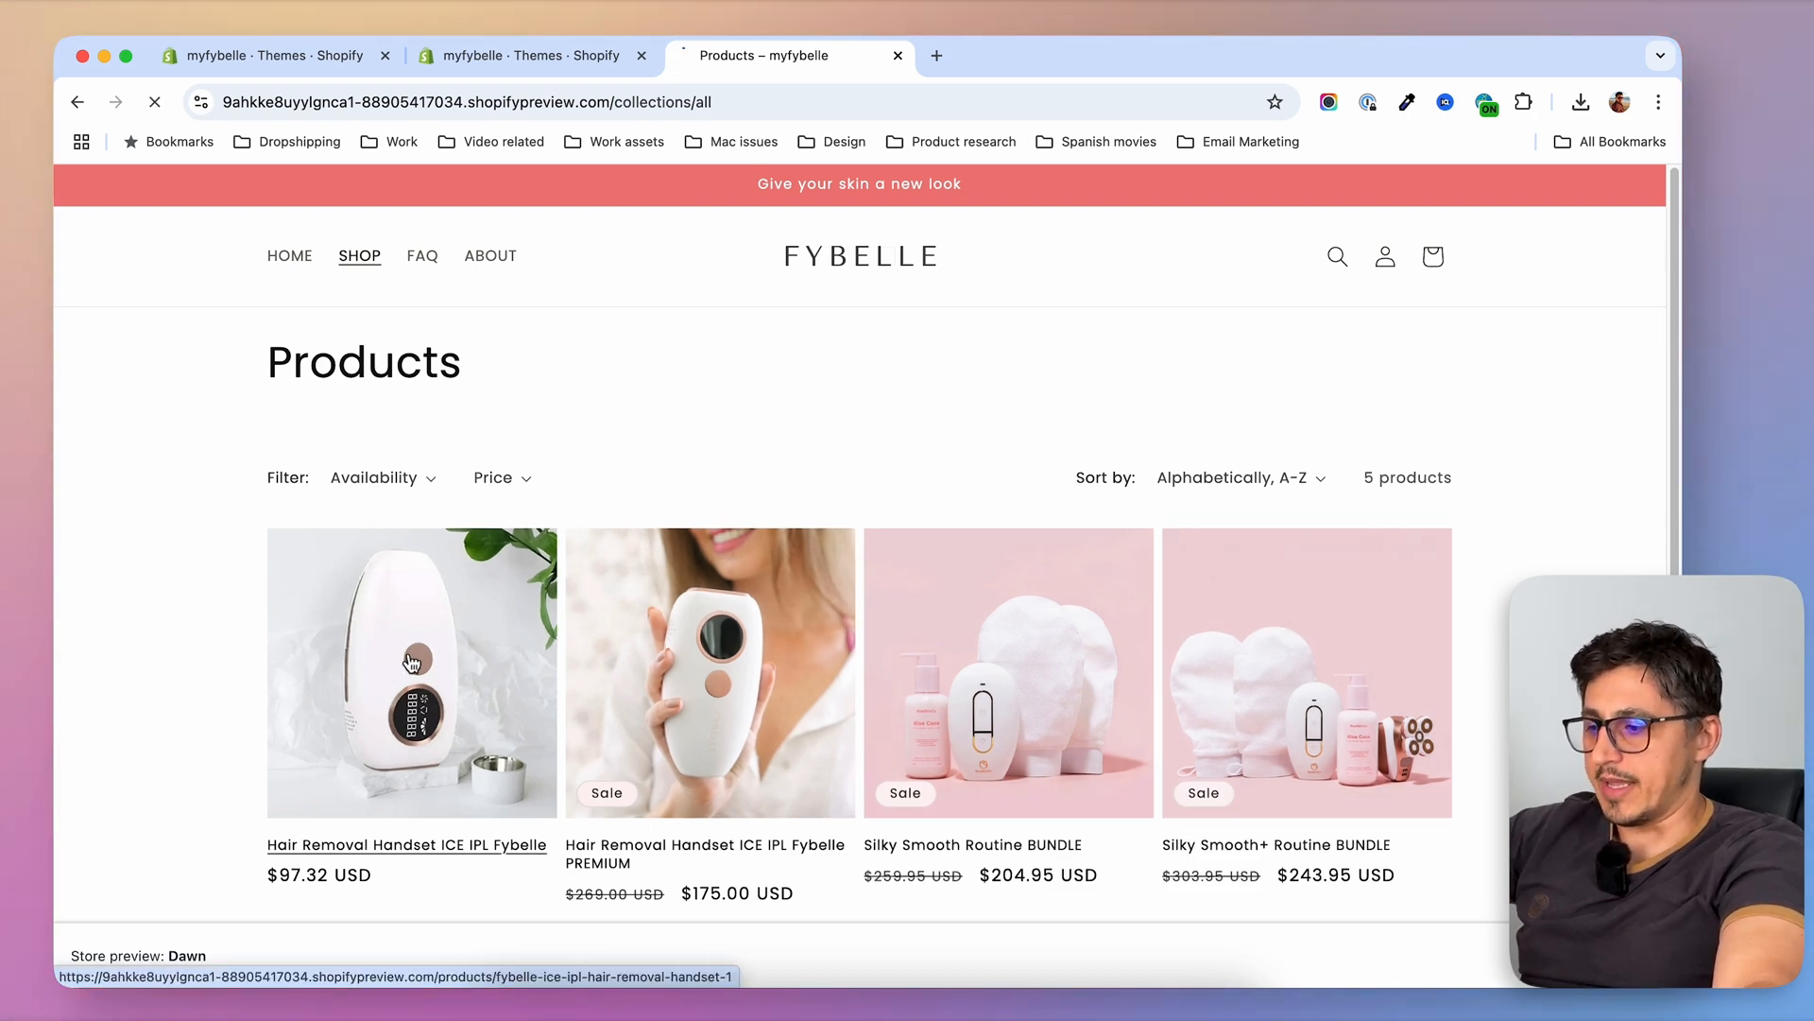
scroll(1583, 490, "down", 3)
scroll(867, 537, "down", 5)
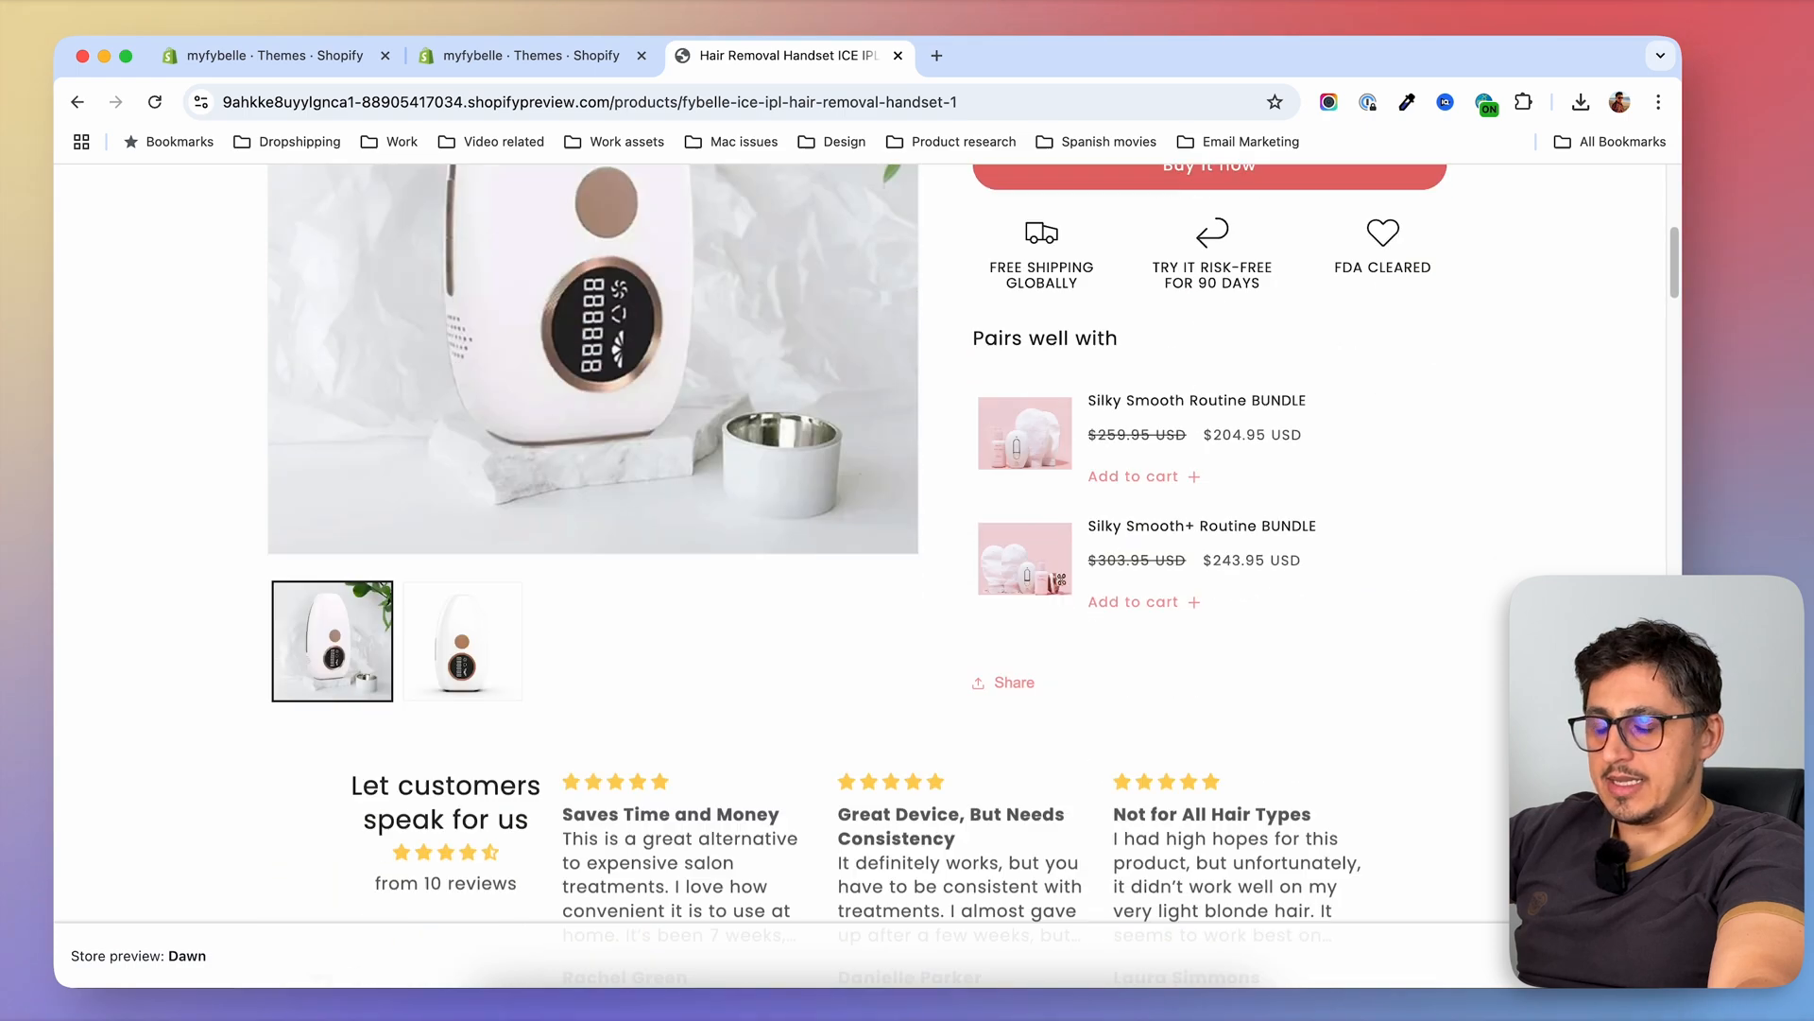
scroll(1130, 628, "down", 15)
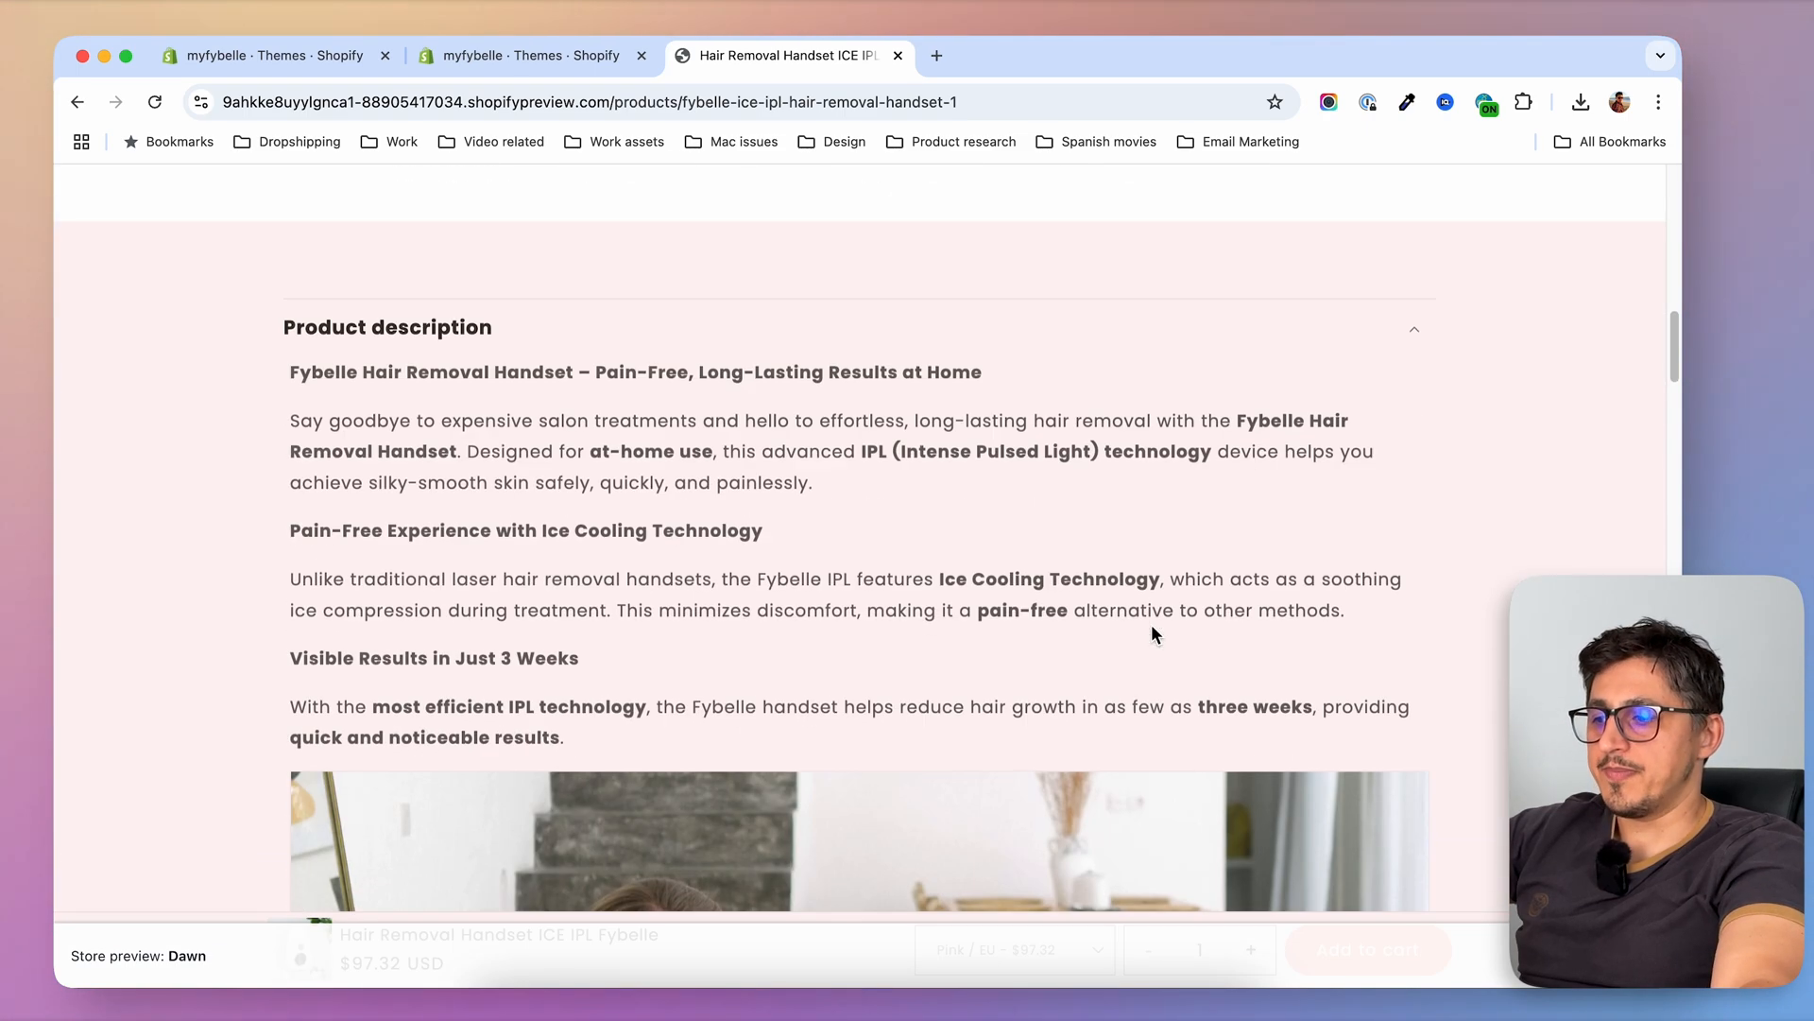
scroll(727, 552, "down", 3)
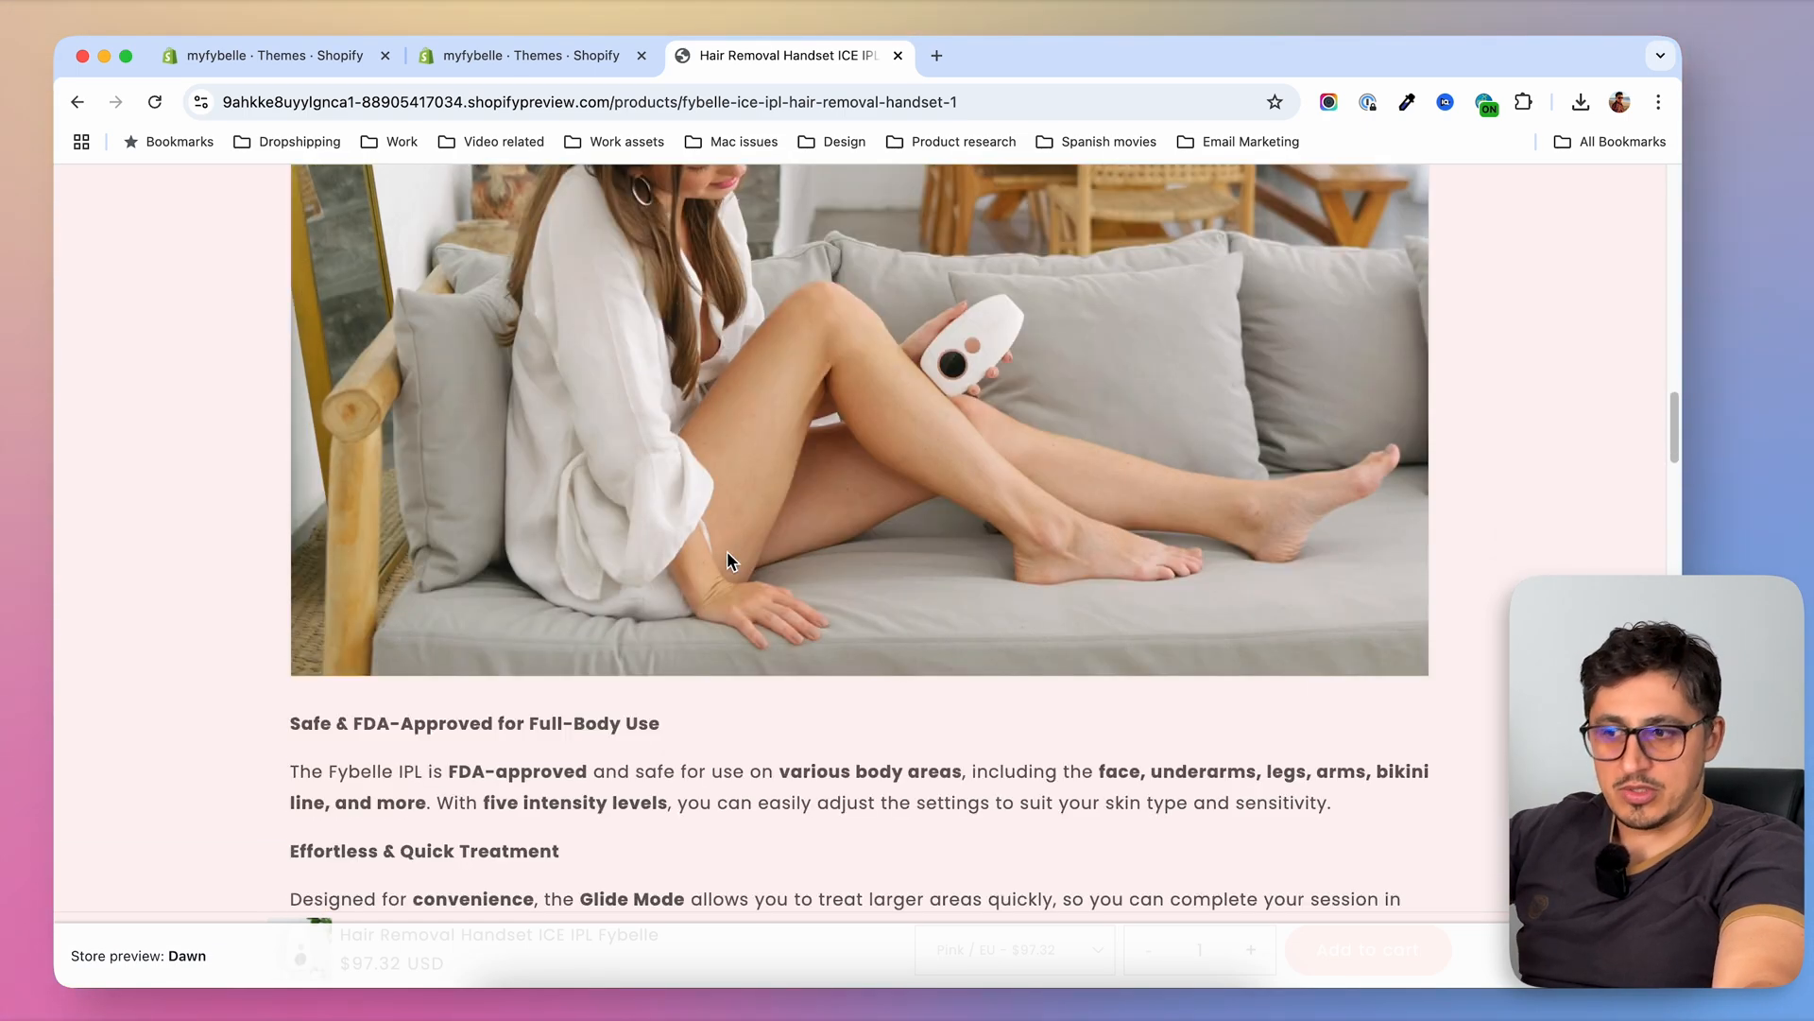
scroll(727, 552, "down", 2)
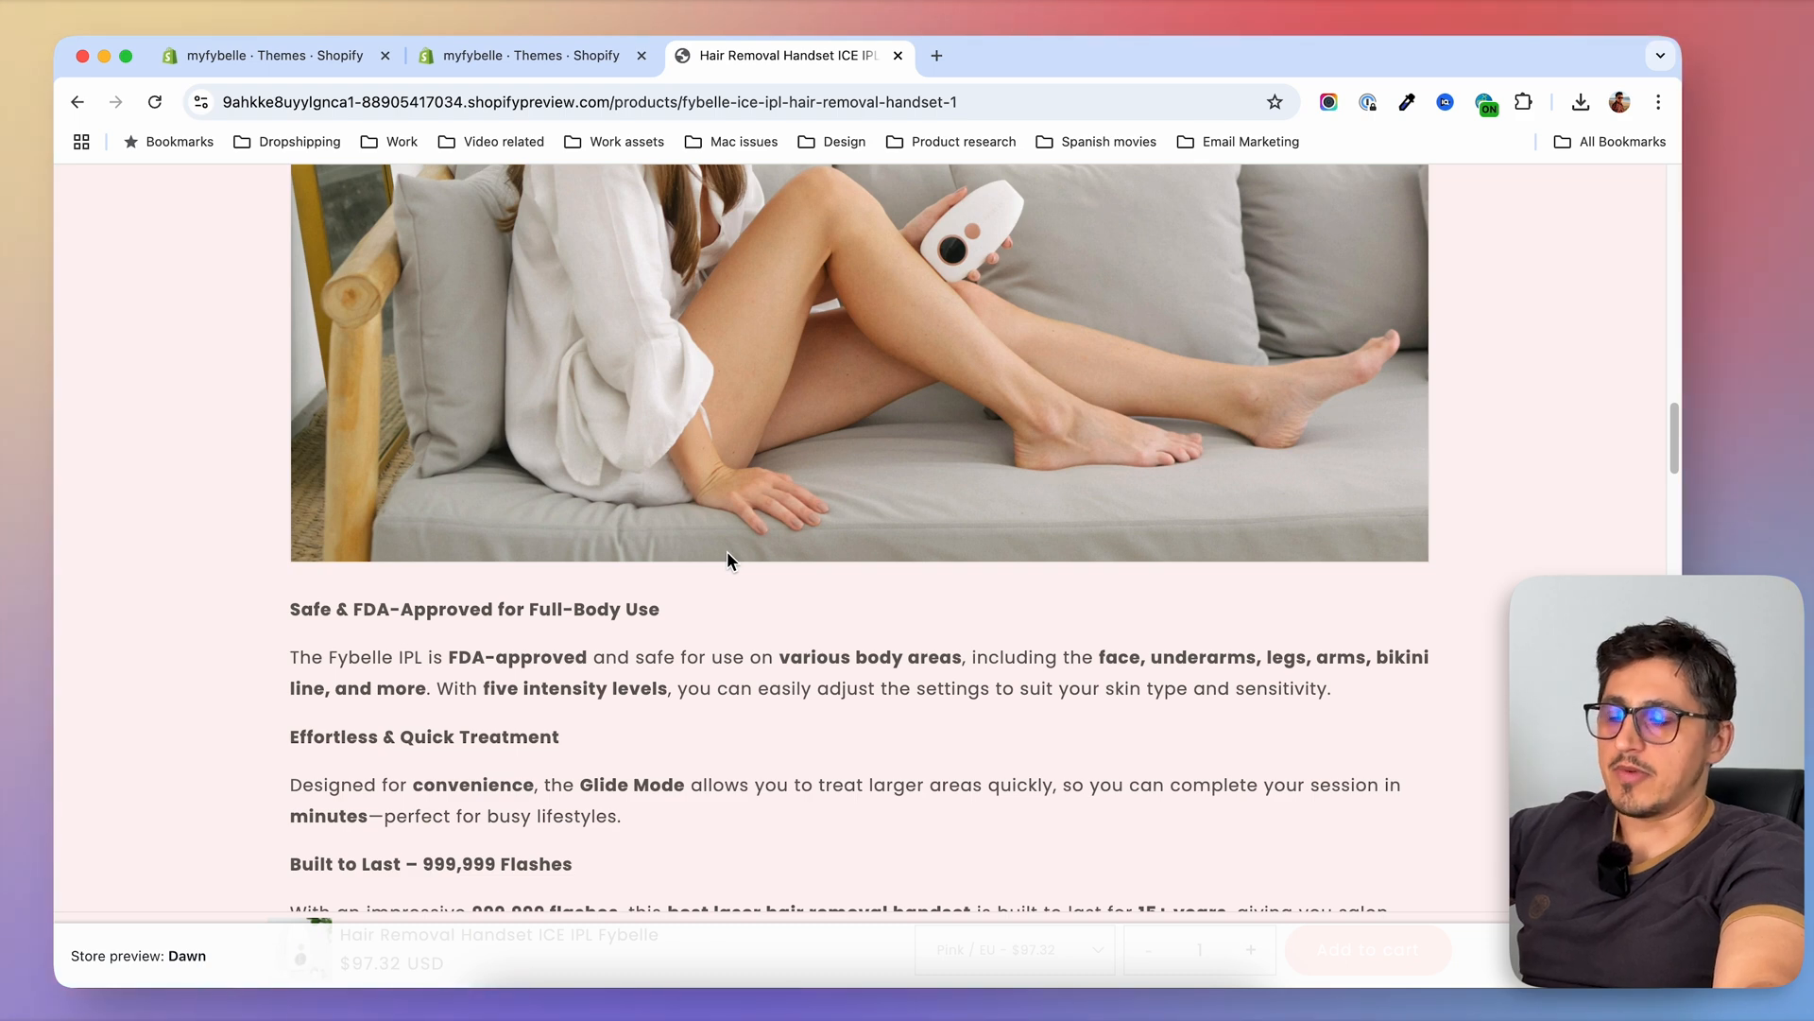
scroll(728, 552, "down", 3)
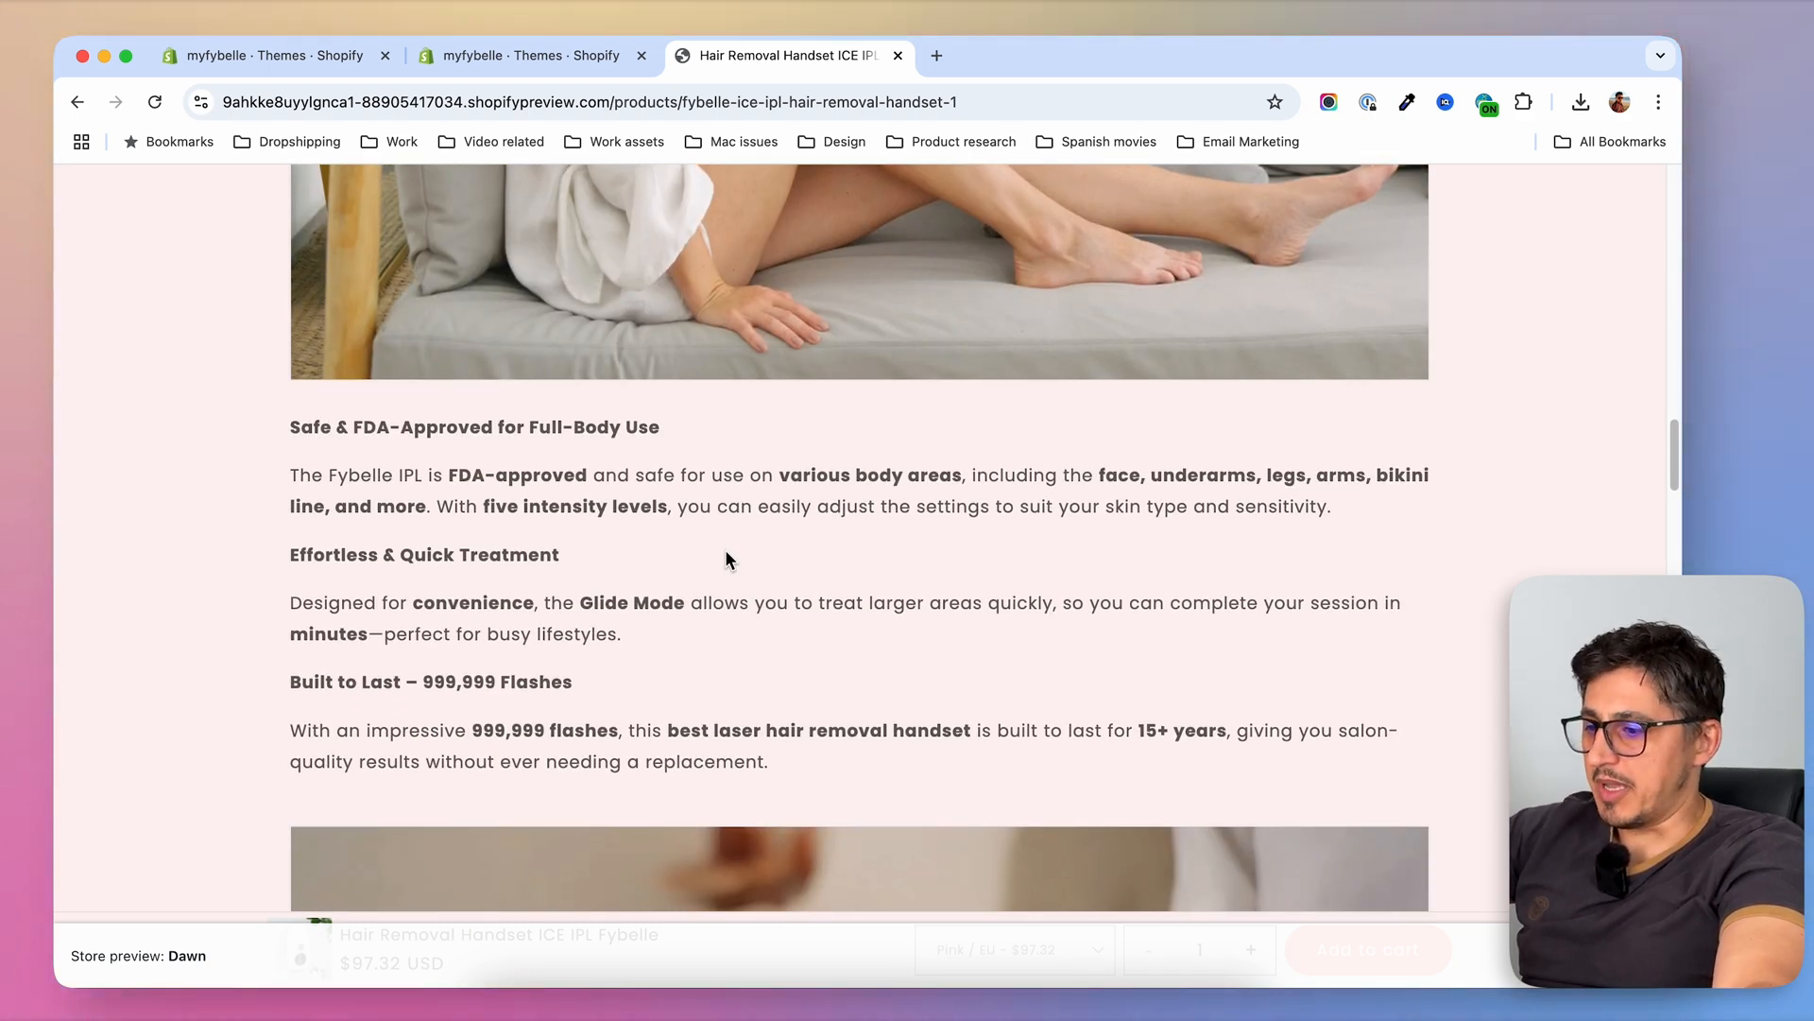
scroll(726, 558, "down", 10)
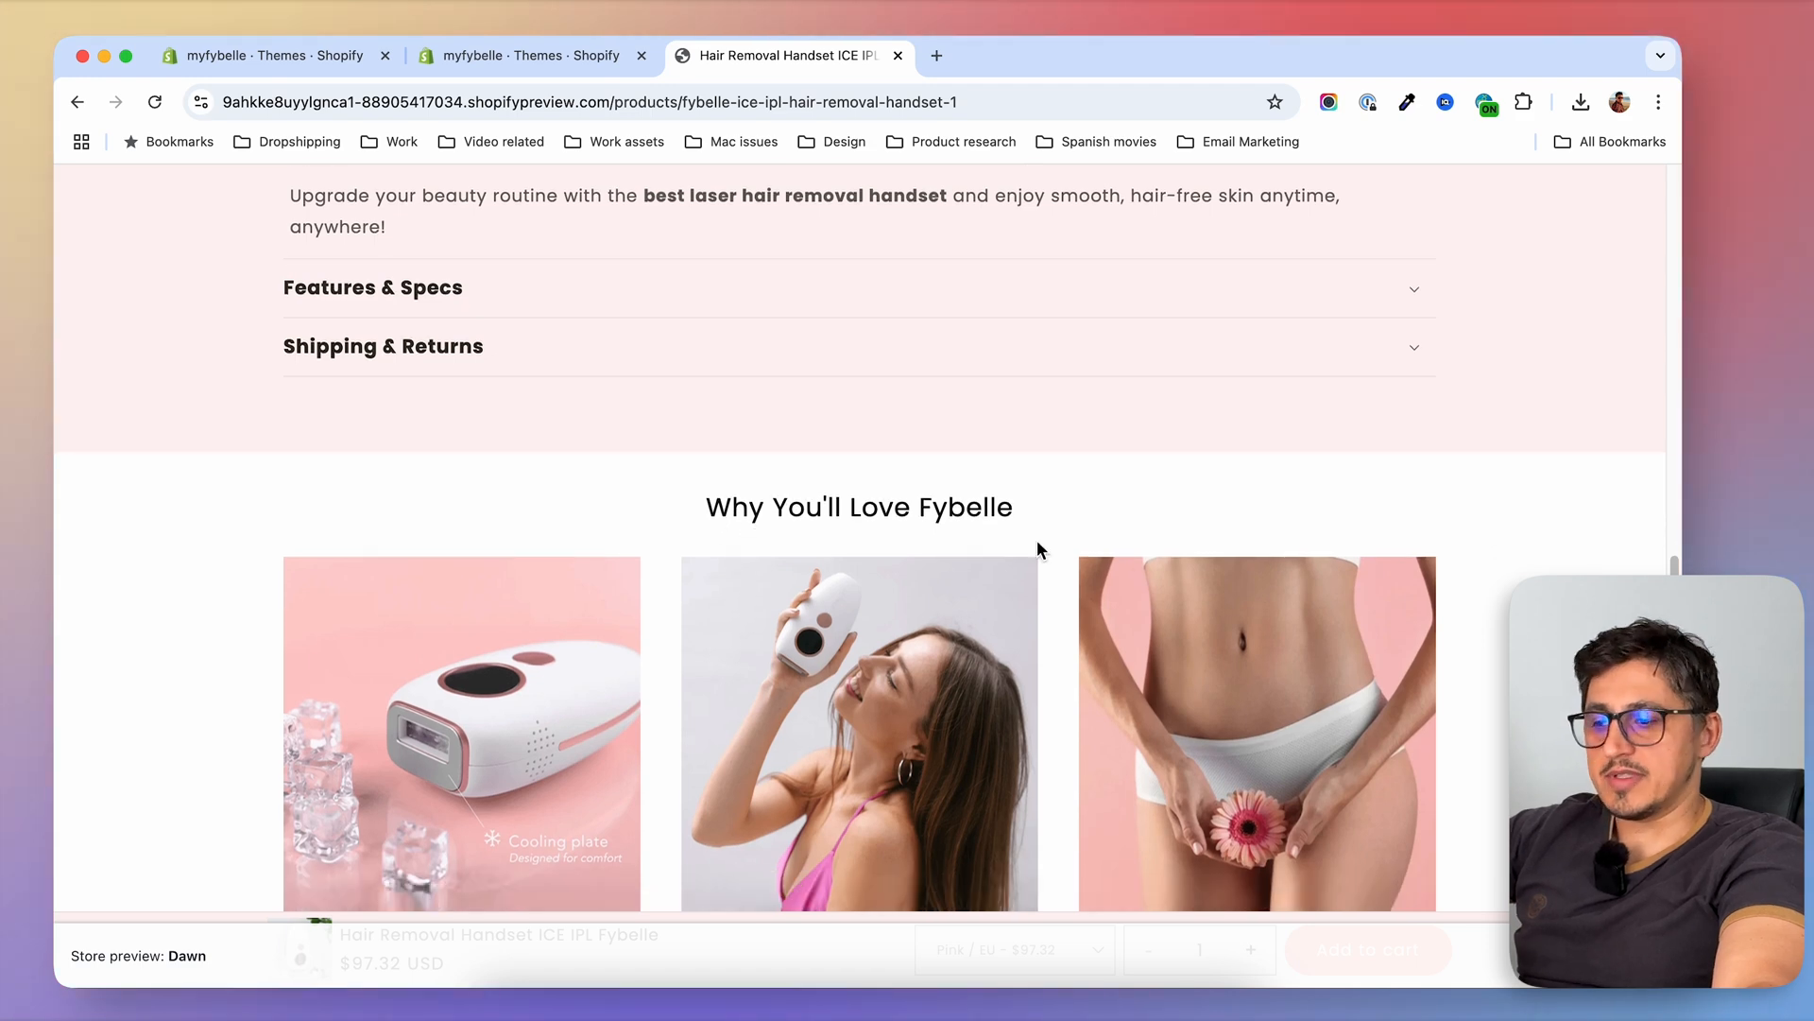
scroll(938, 536, "down", 2)
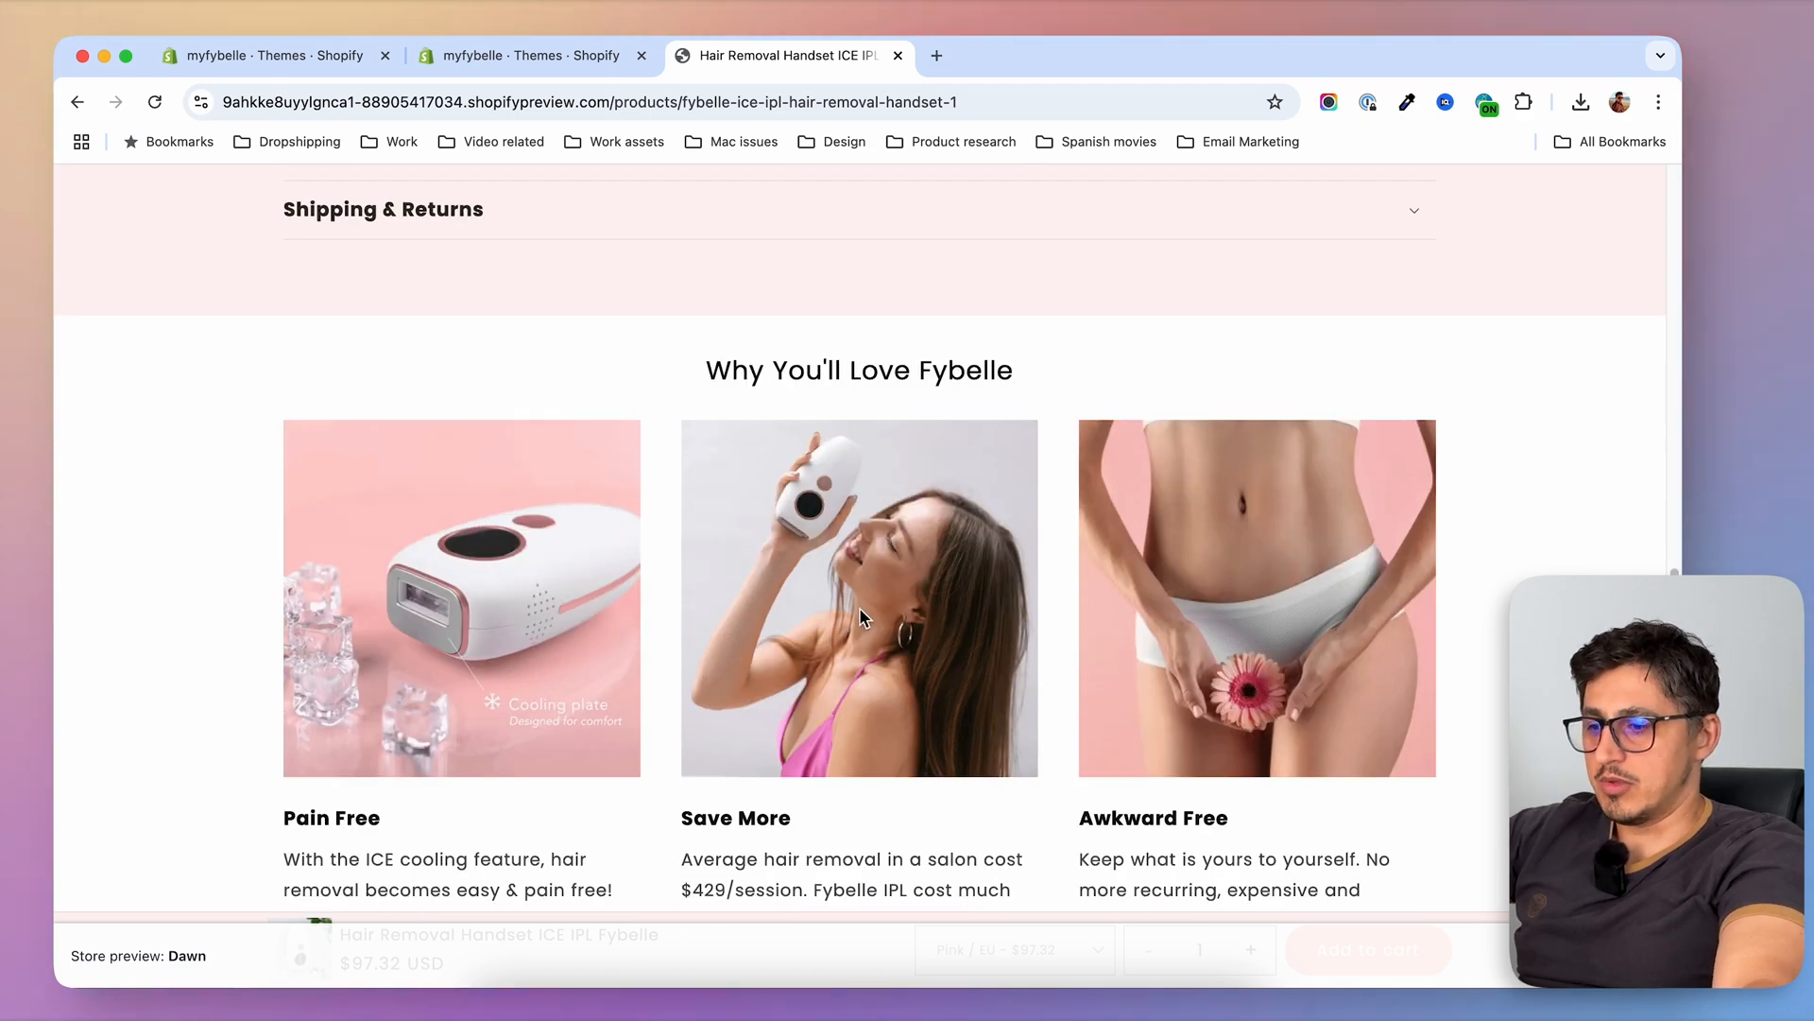
scroll(904, 605, "down", 10)
scroll(899, 408, "up", 3)
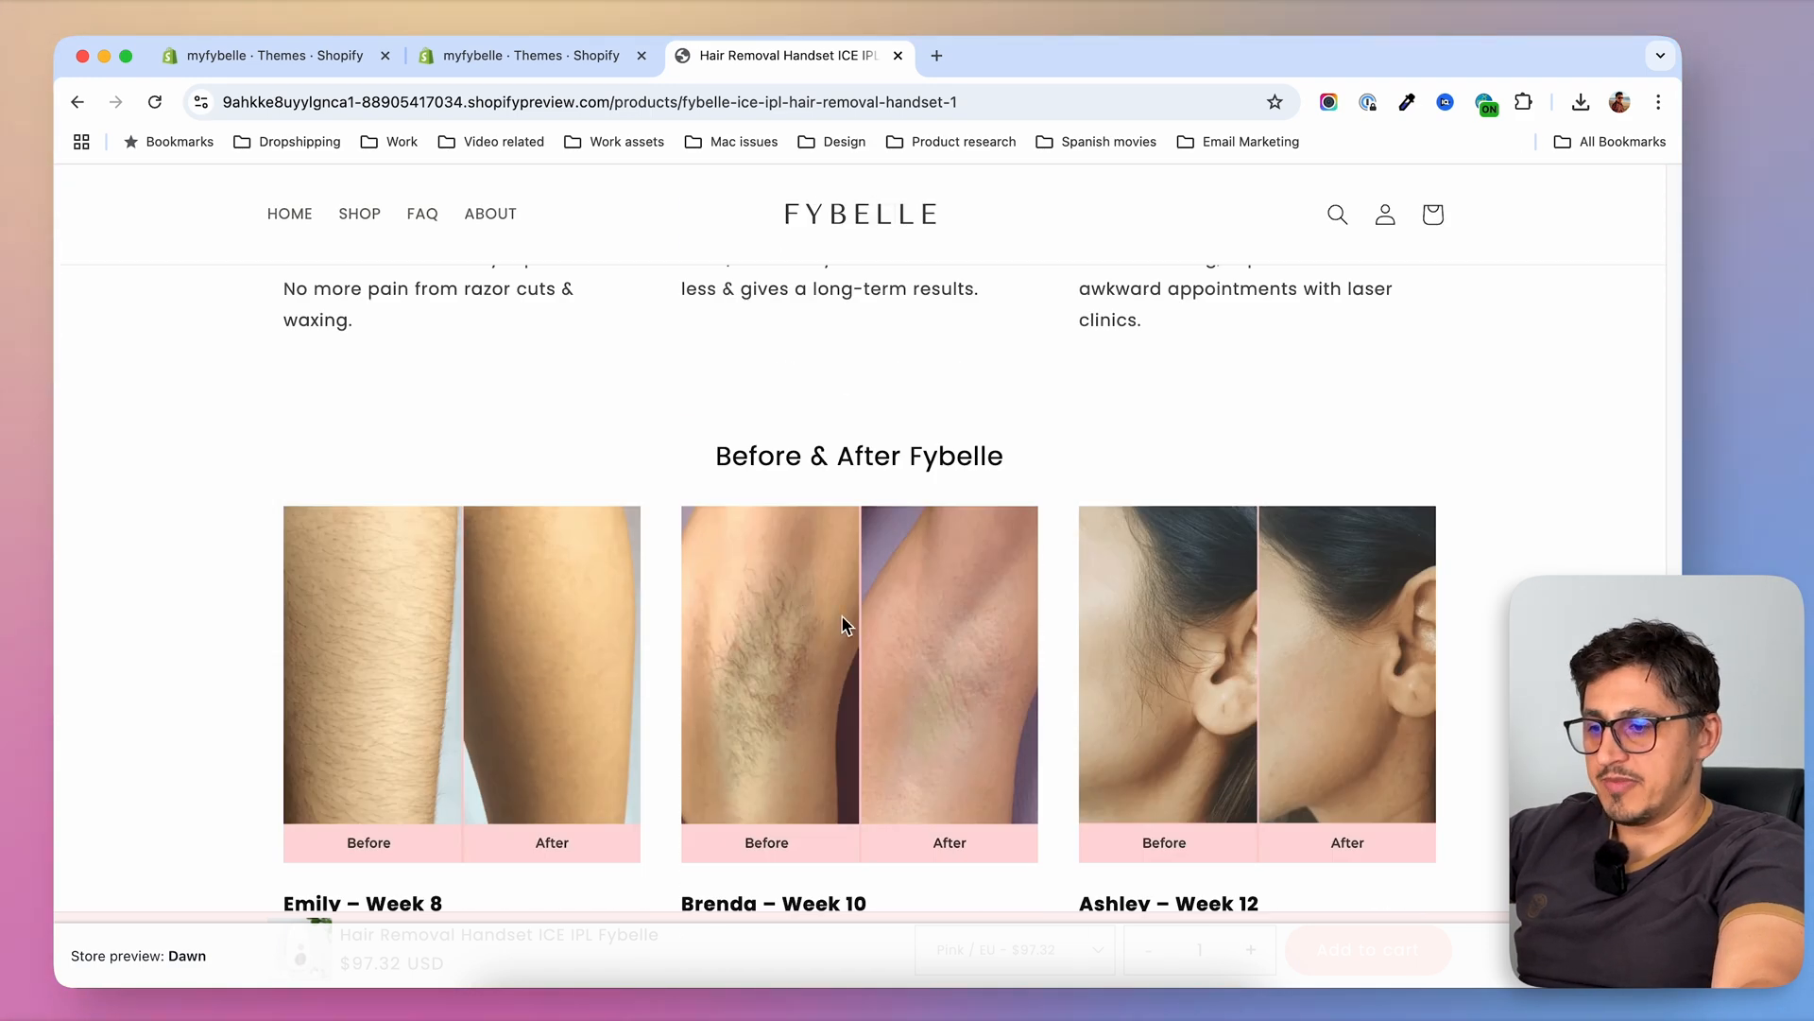
scroll(846, 624, "down", 8)
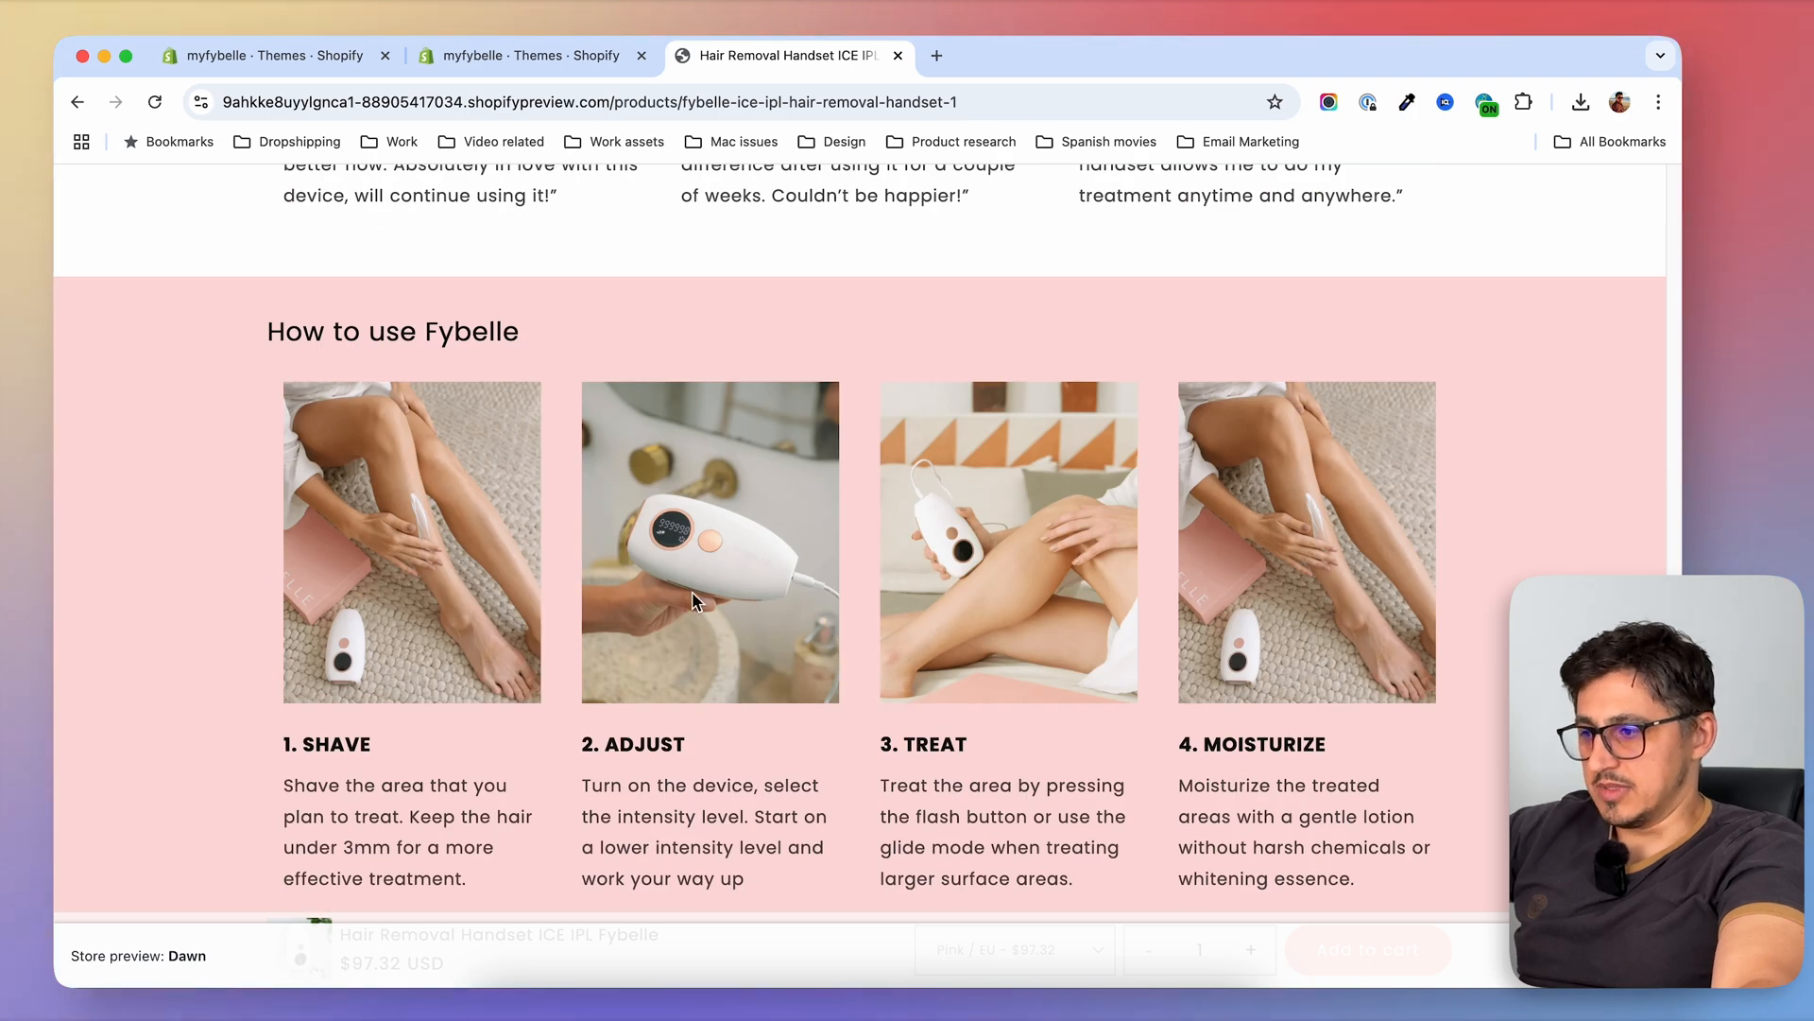
scroll(794, 527, "down", 10)
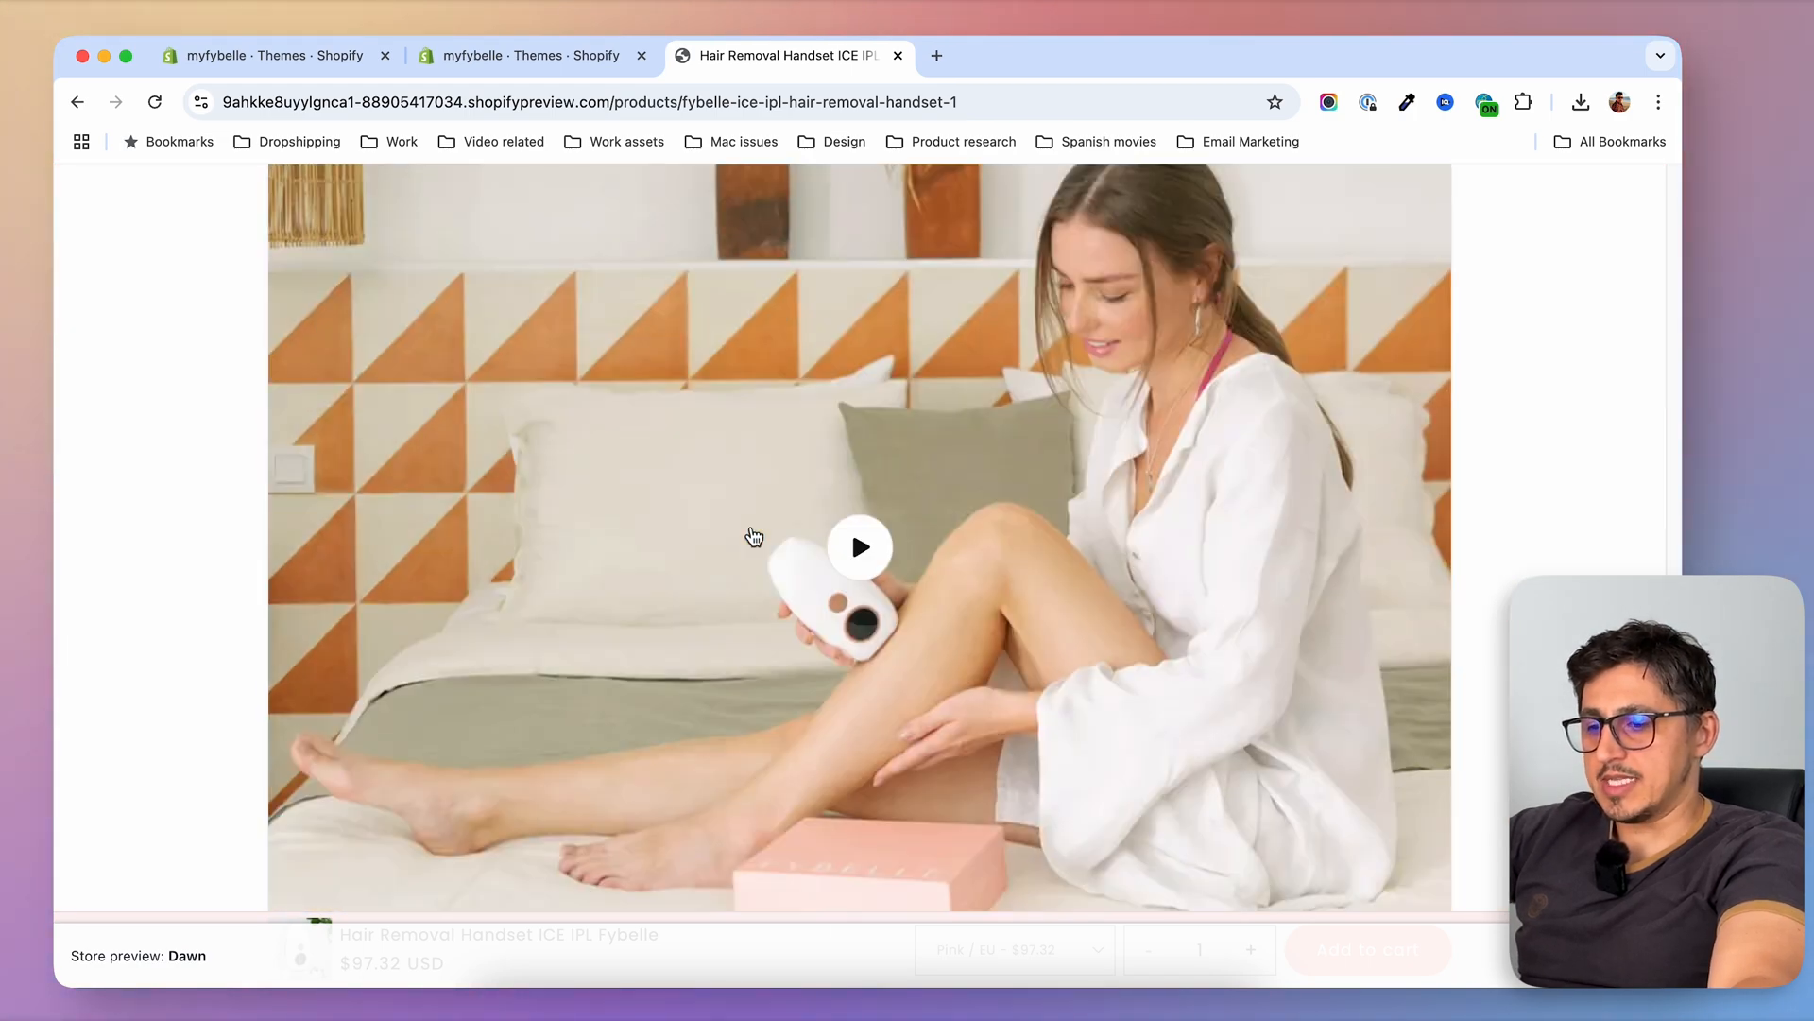
Highlight the salon-quality tagline below the stock status on the non-premium handset's product page
scroll(751, 526, "up", 7)
scroll(750, 527, "up", 20)
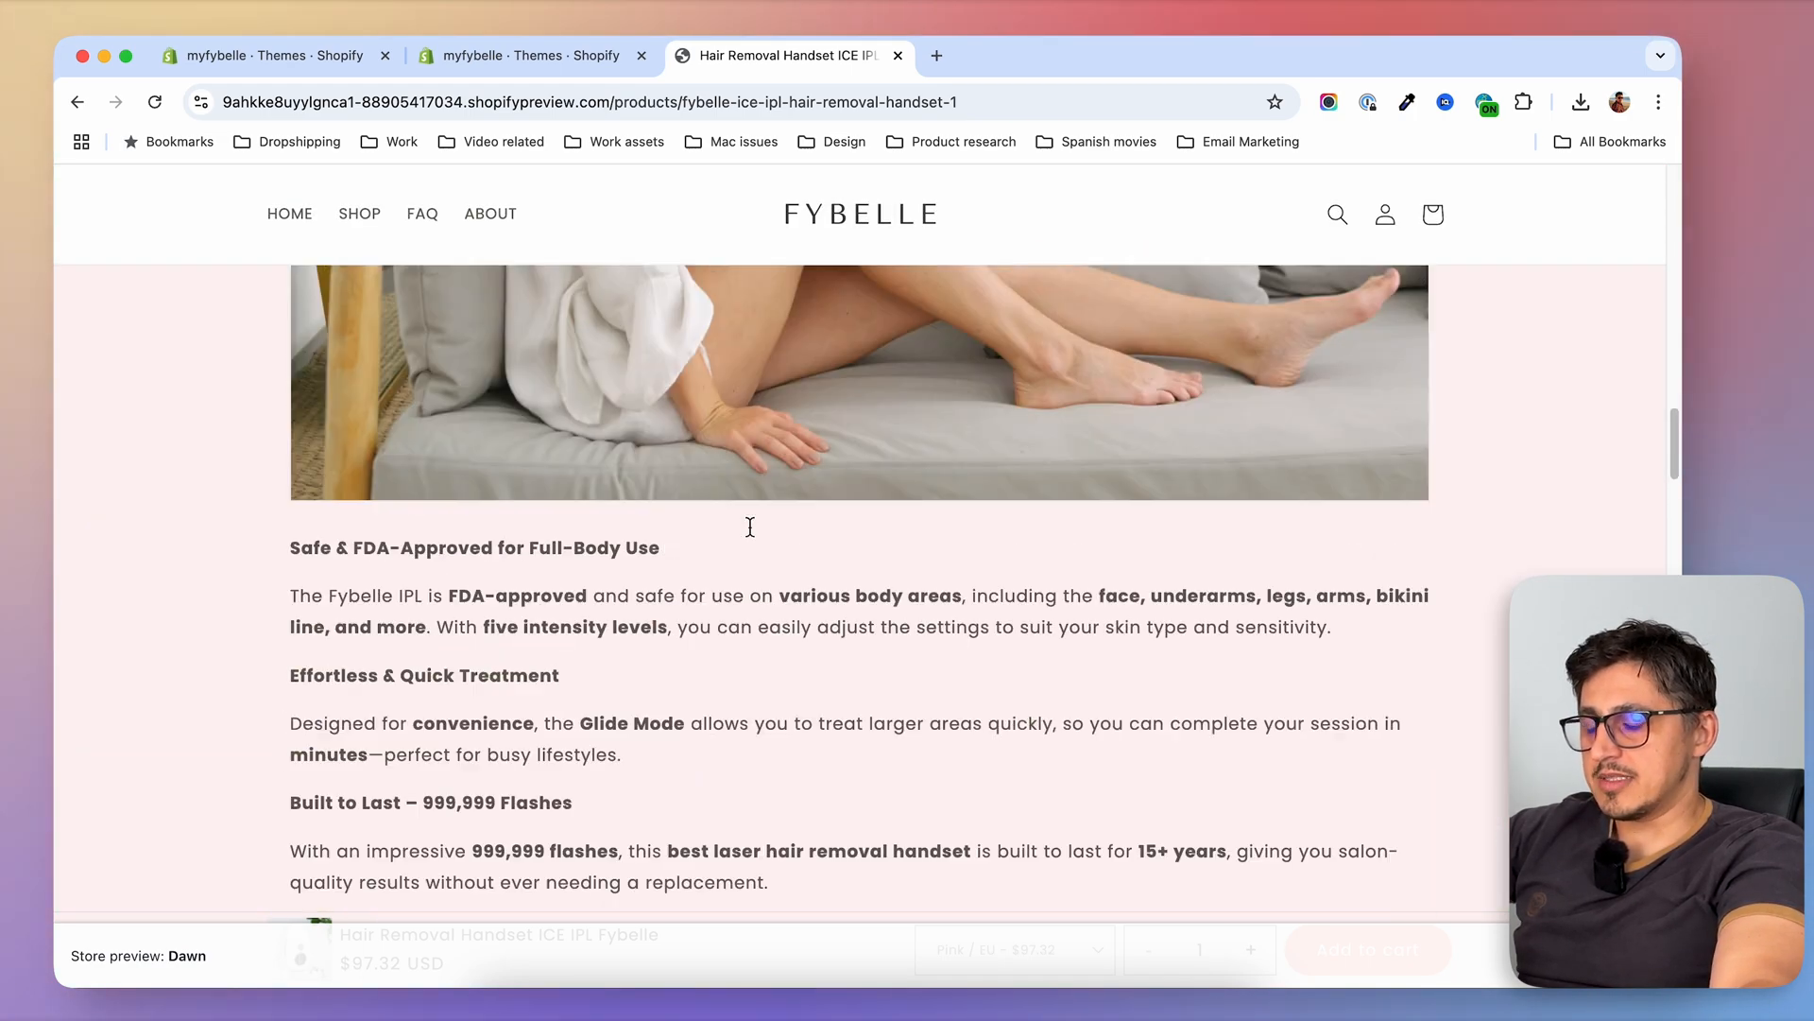
scroll(751, 529, "up", 10)
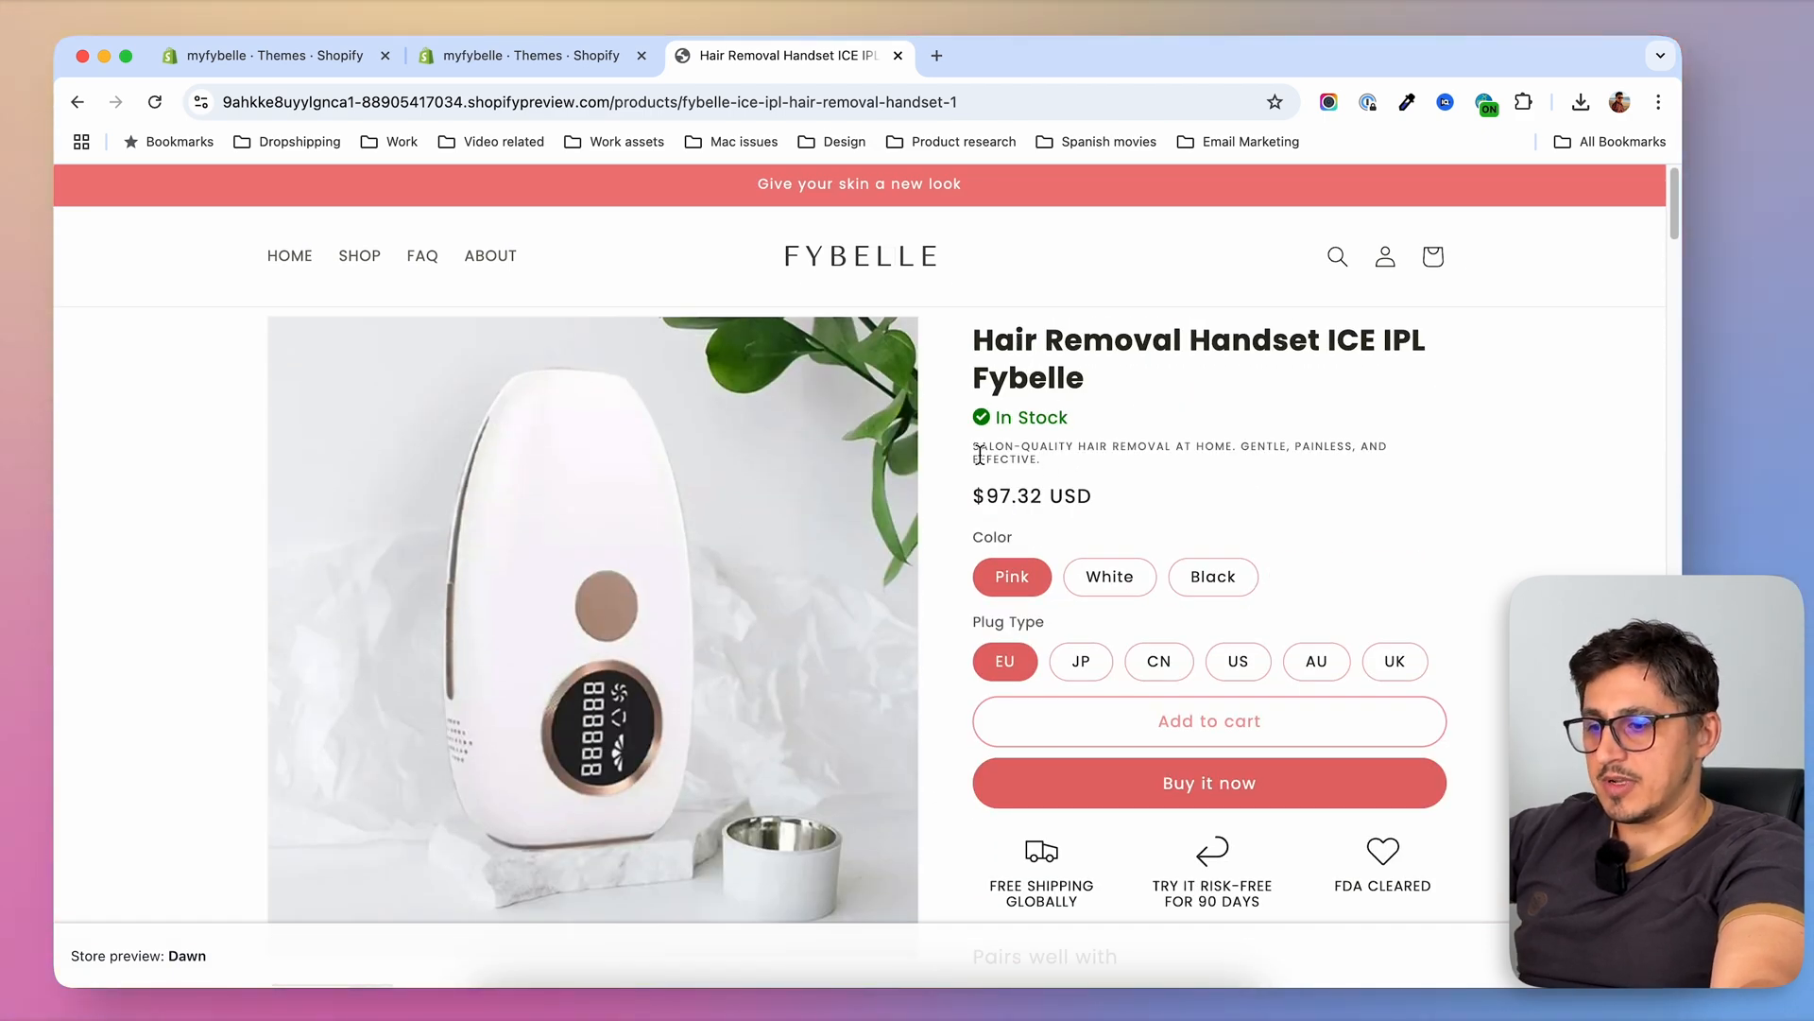
left_click_drag(976, 452, 1086, 473)
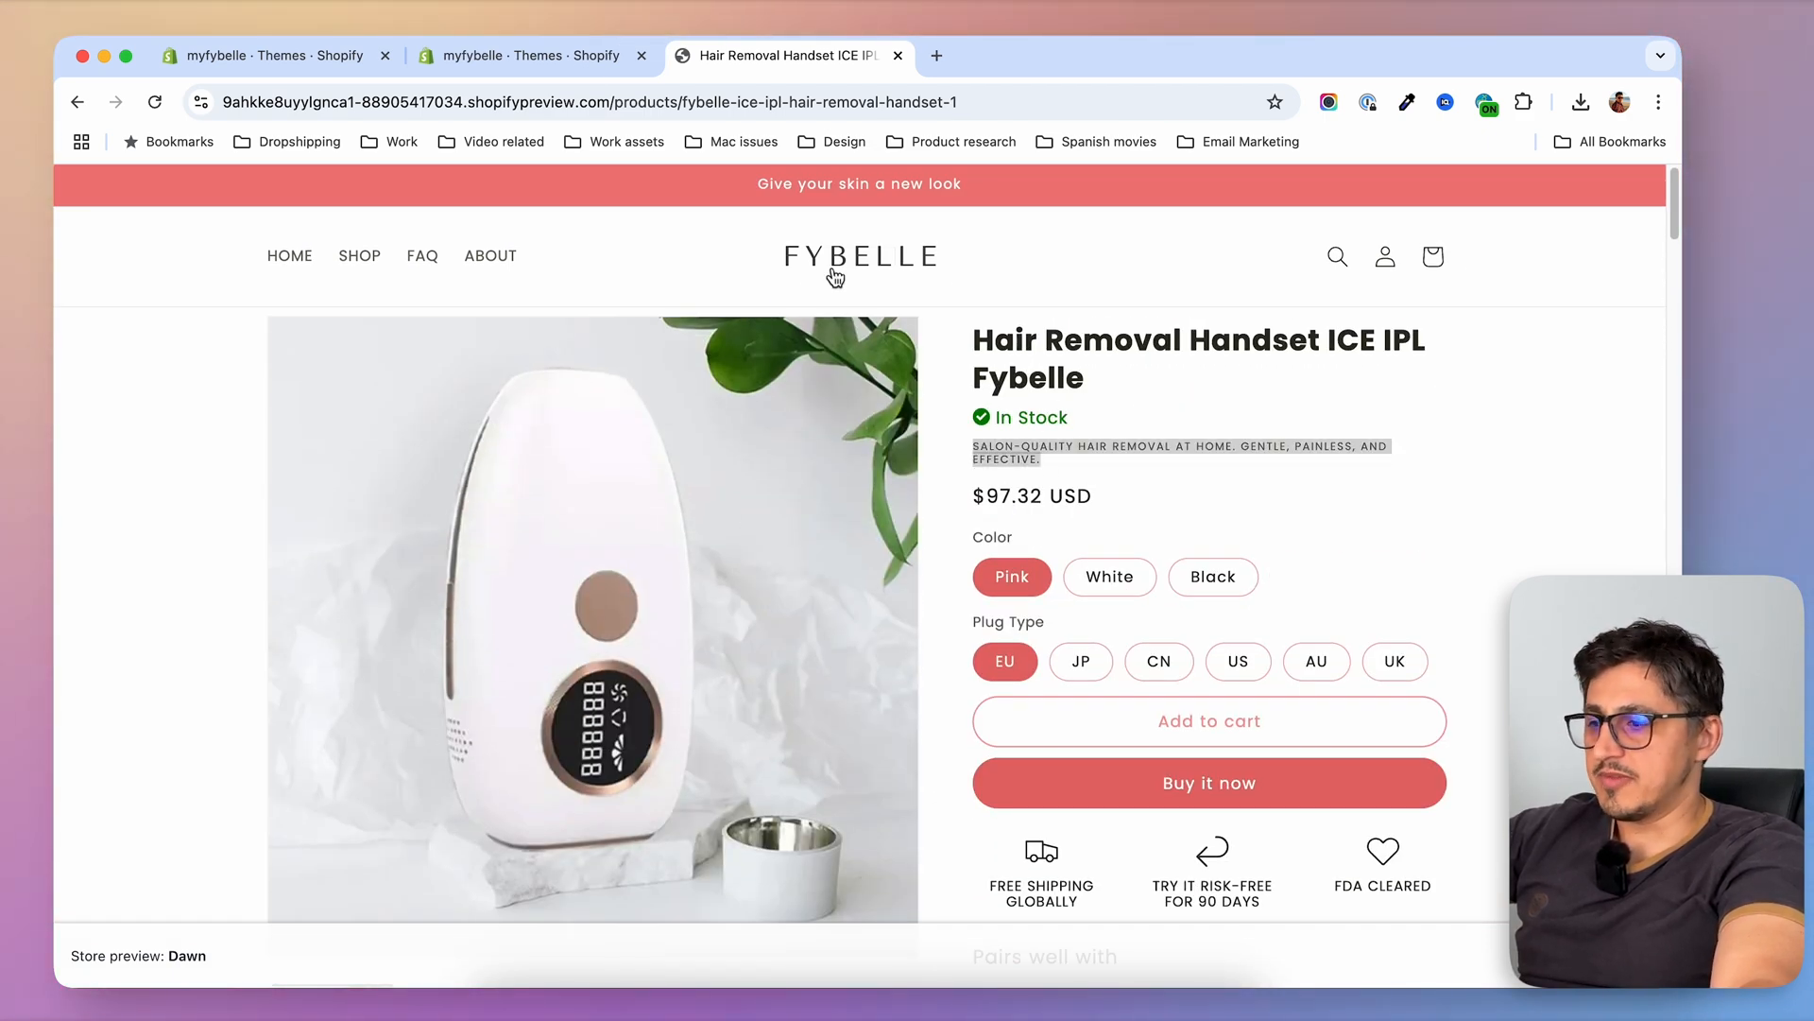
Return to the shop's product collection and view the two handsets alongside the bundles
left_click(359, 255)
scroll(765, 657, "down", 1)
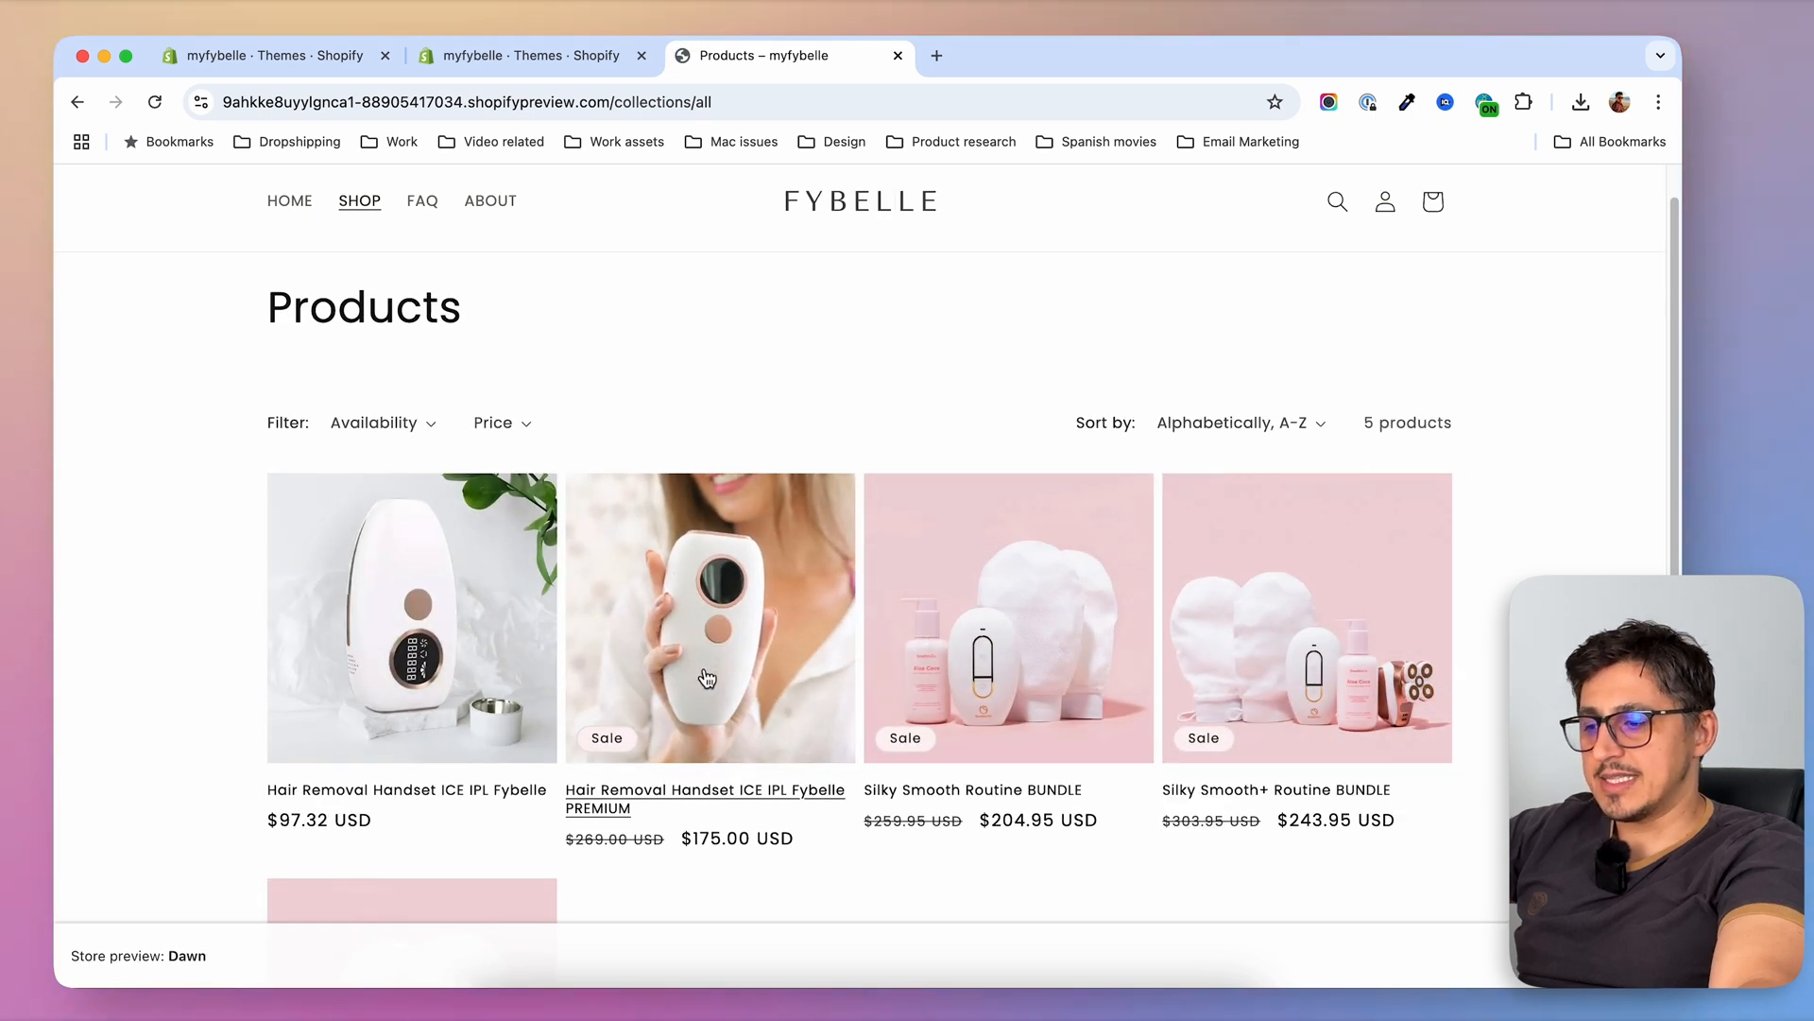
scroll(615, 813, "down", 1)
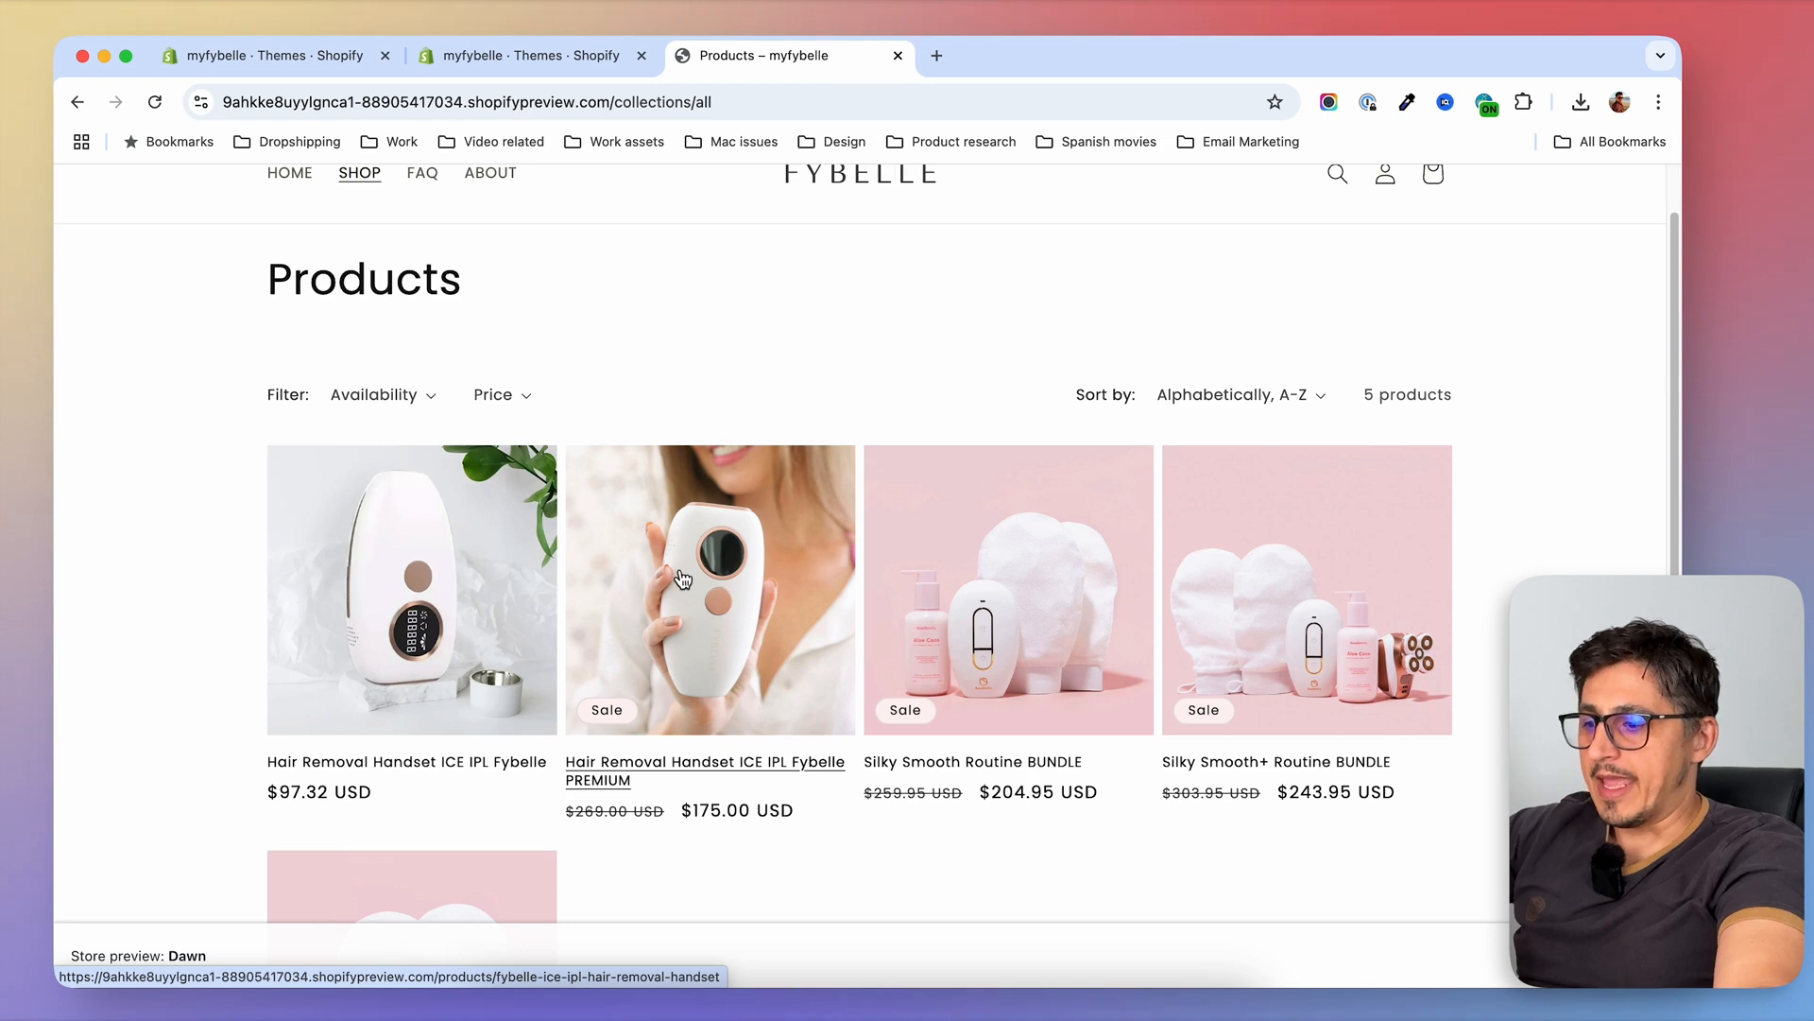
Reopen the PREMIUM handset page and check its purchase options and the bundles it pairs with
left_click(599, 578)
scroll(1236, 570, "down", 3)
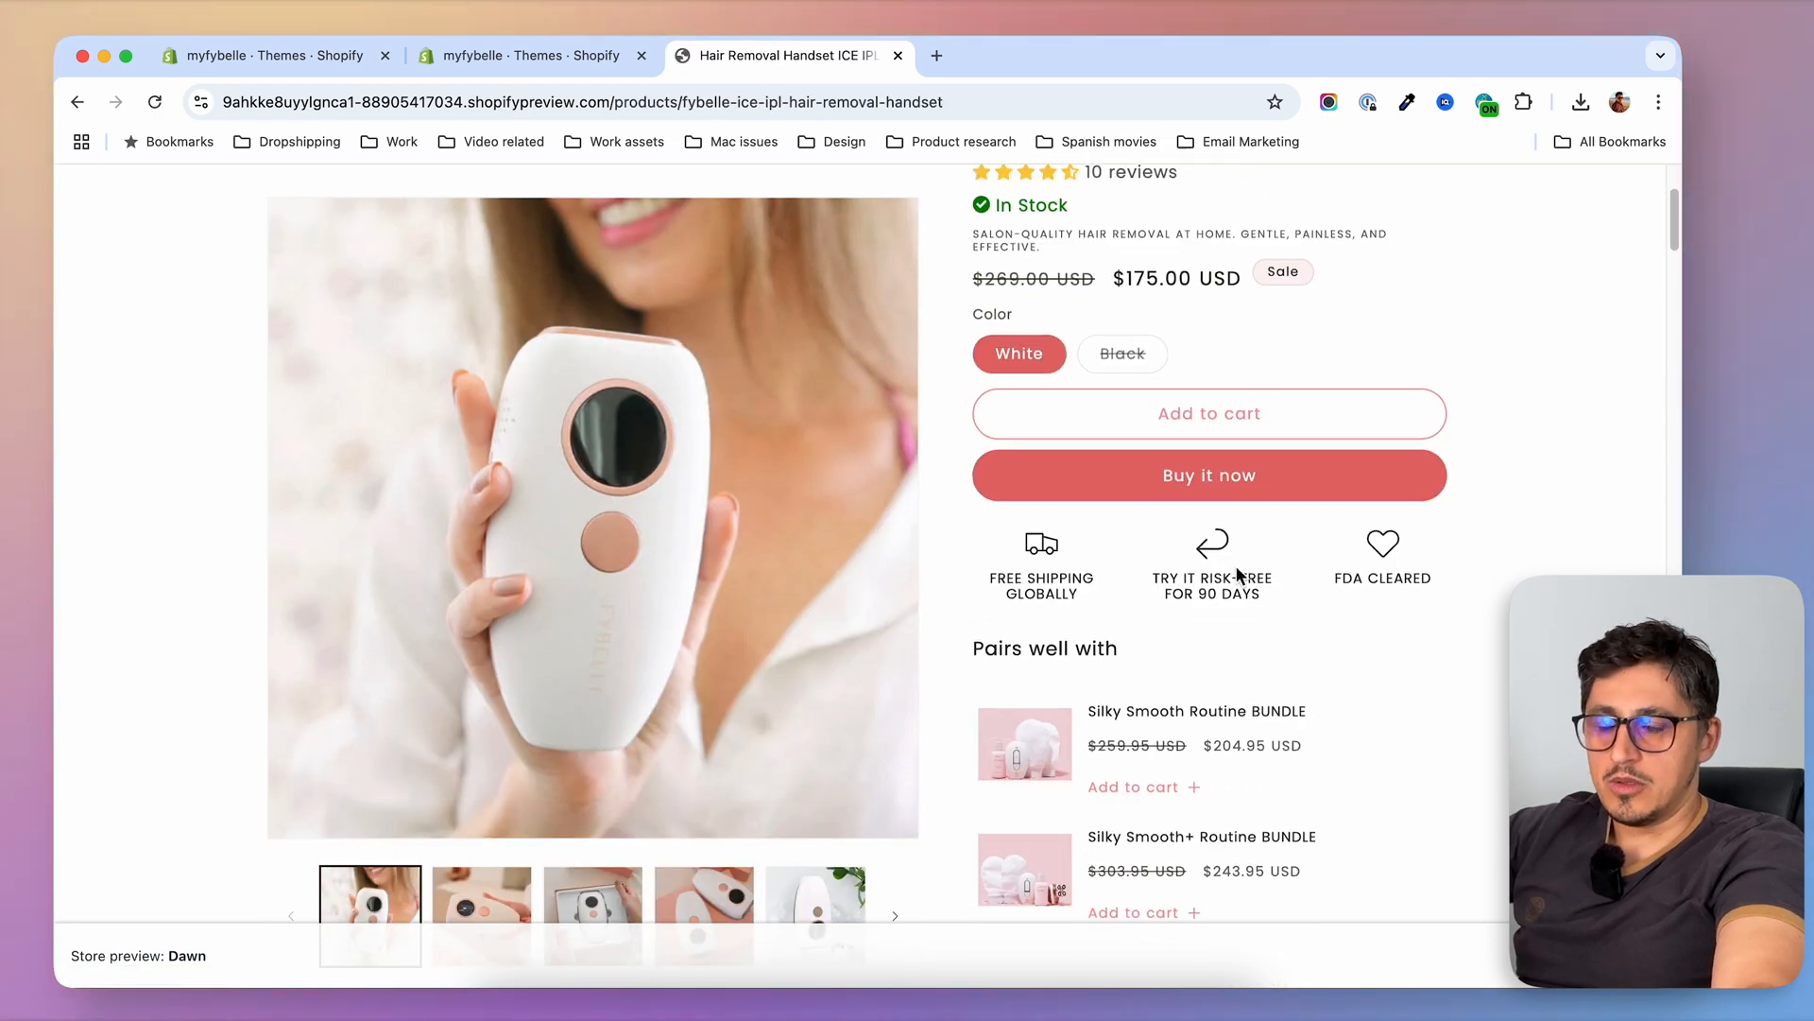
scroll(1236, 572, "down", 3)
scroll(1238, 565, "up", 5)
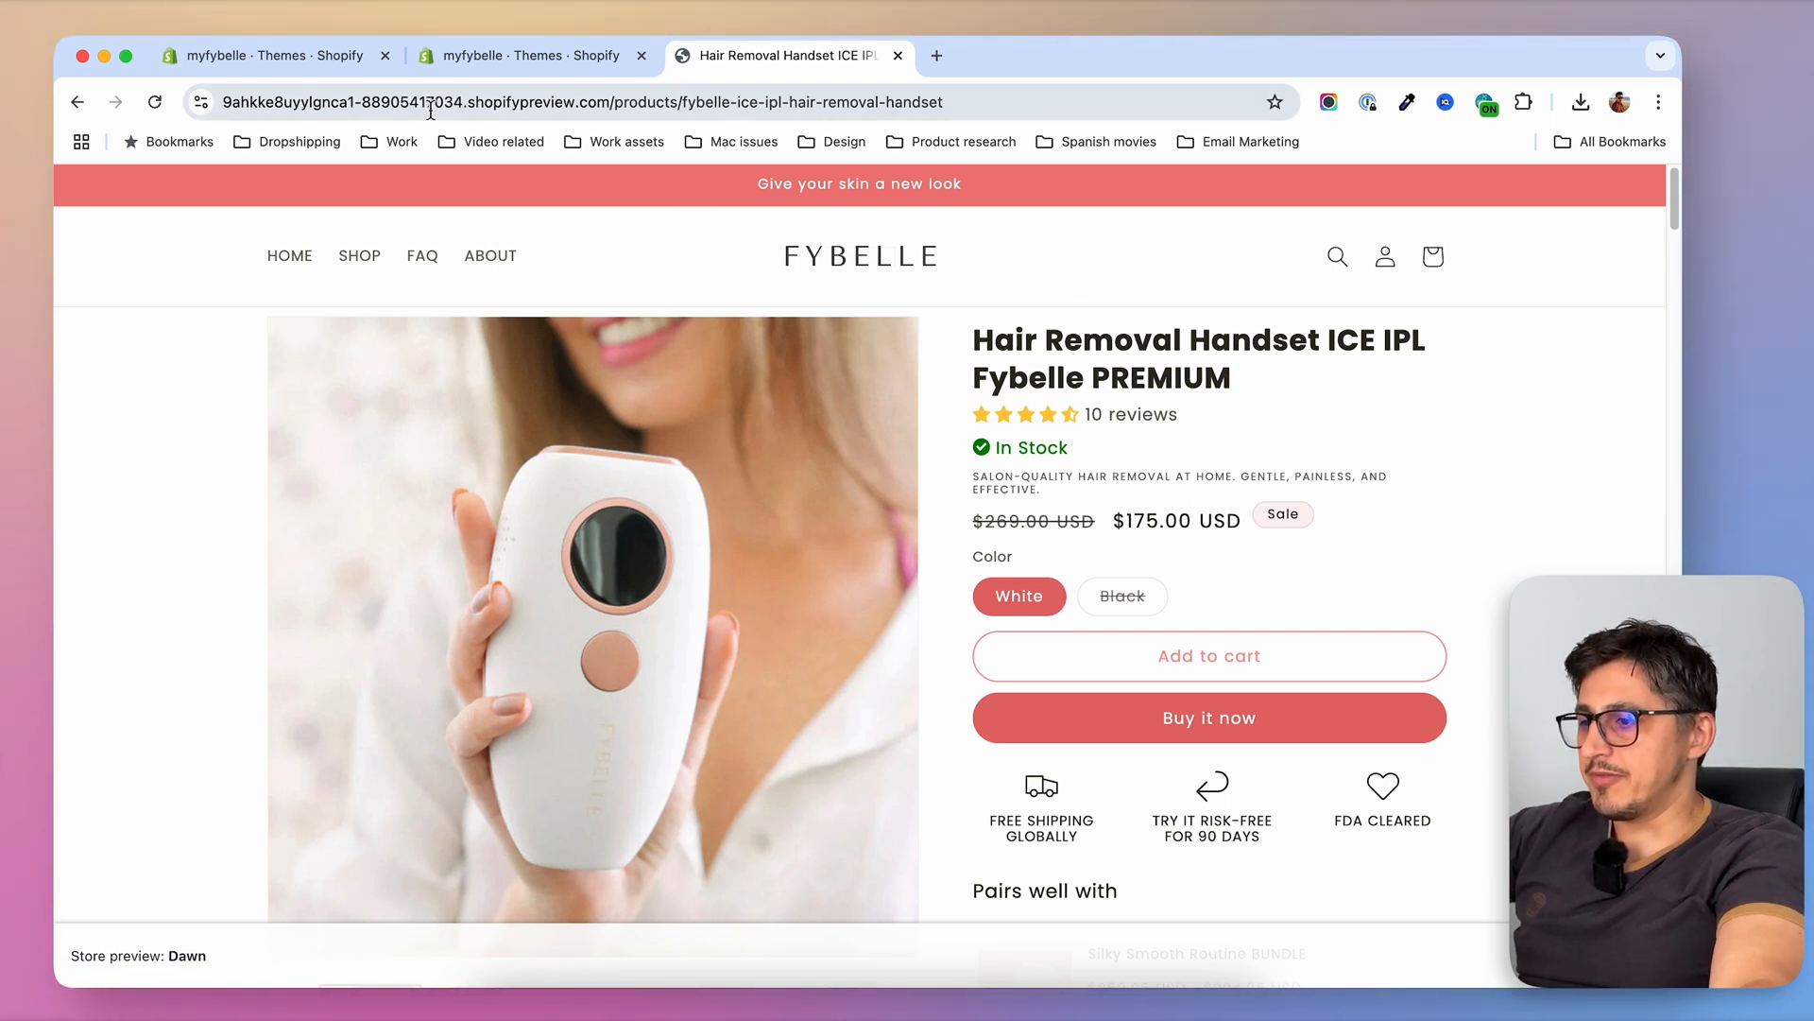
Go back to the product collection and review the full list of handsets and bundles
left_click(77, 102)
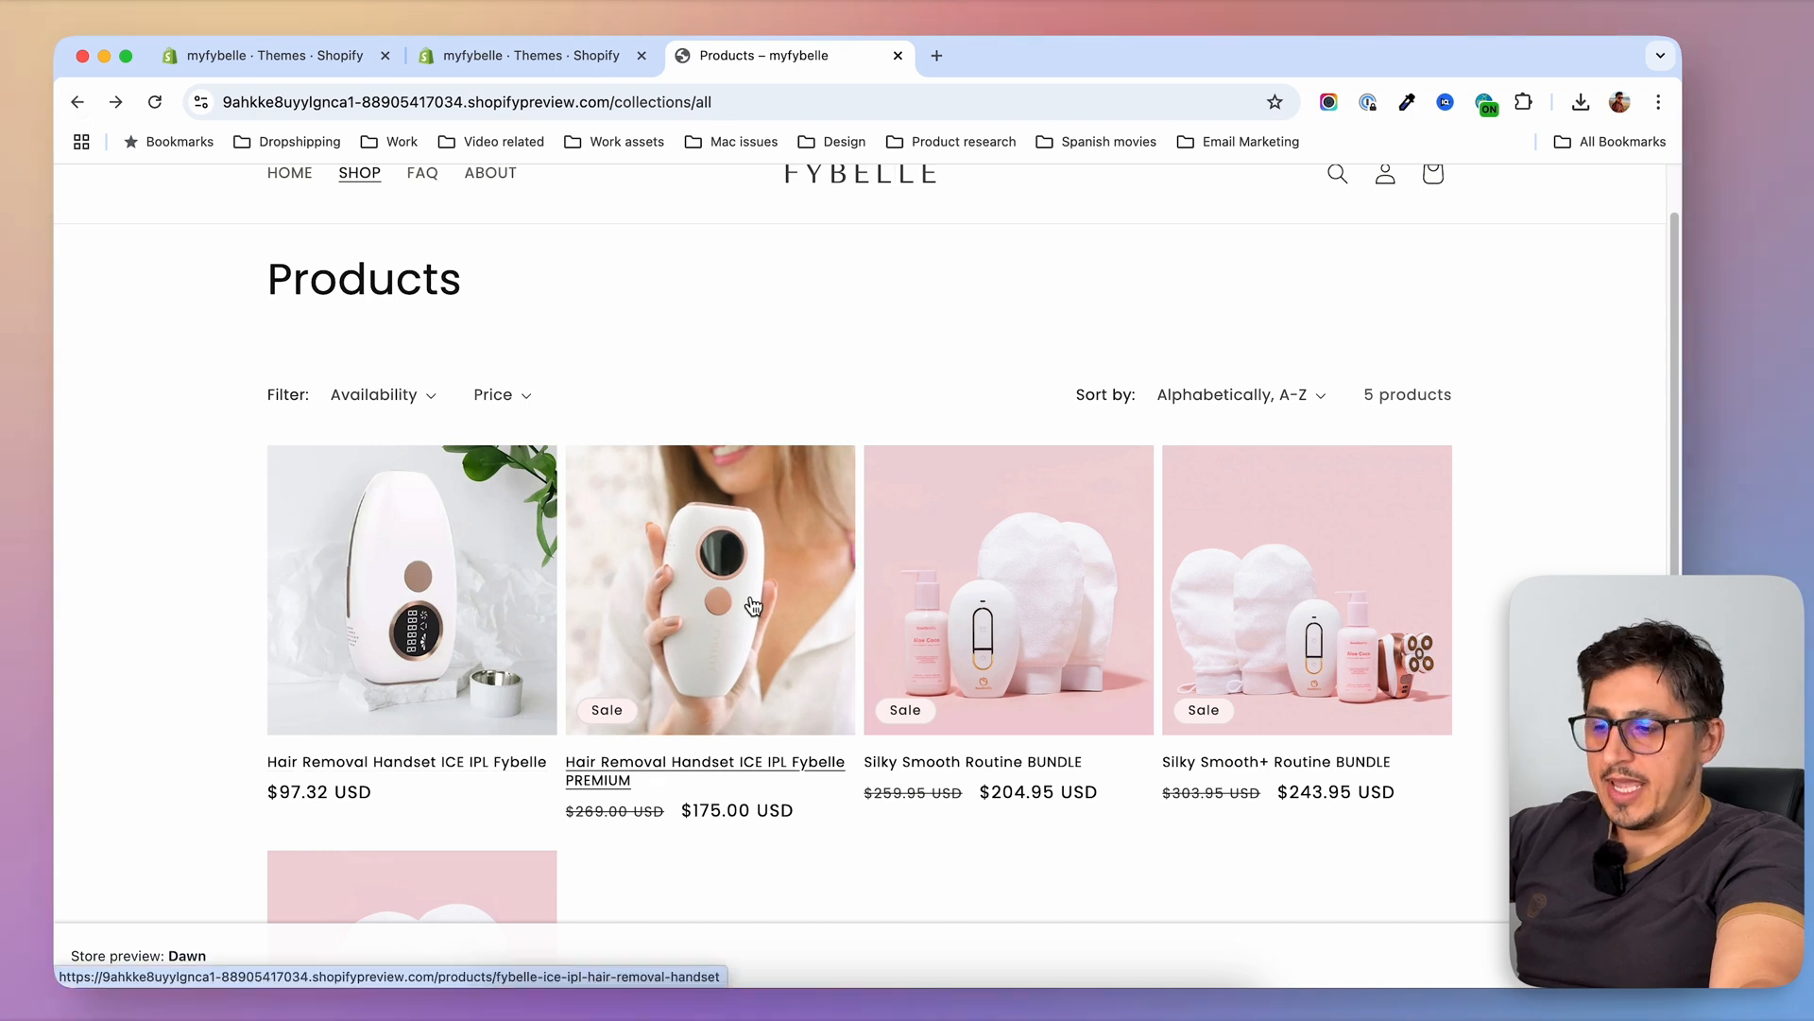
scroll(753, 605, "down", 2)
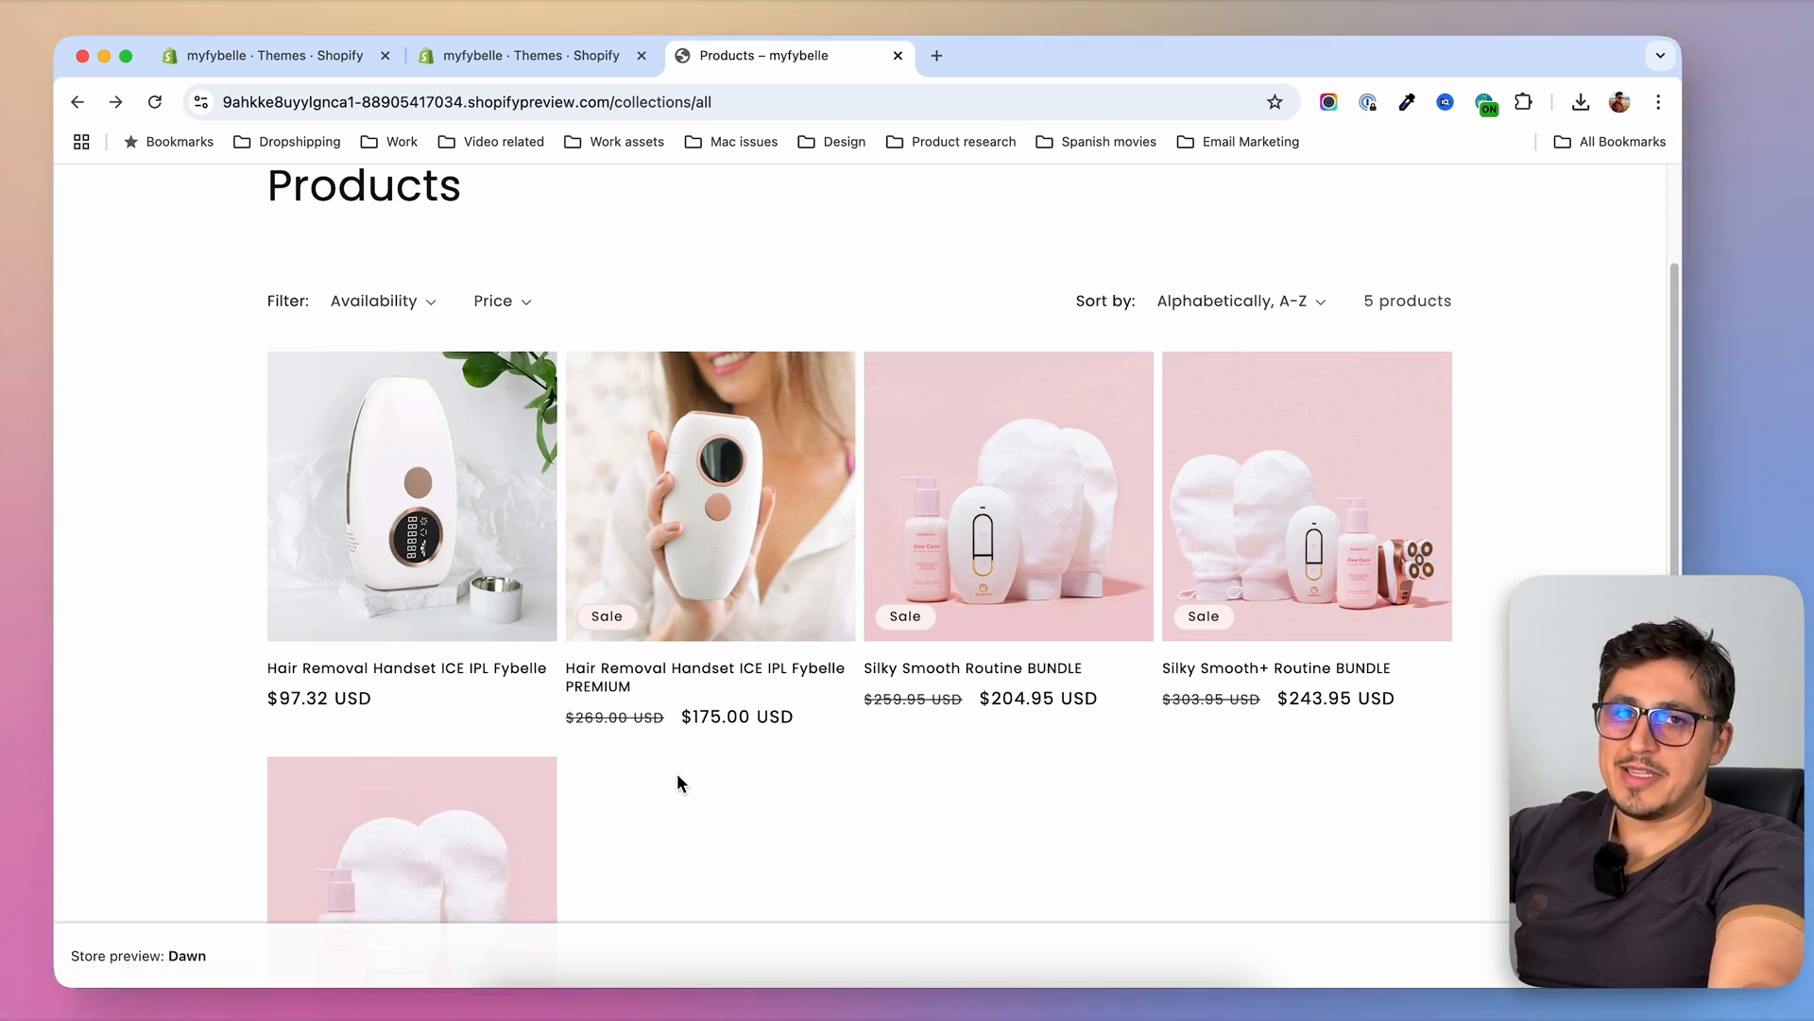
scroll(677, 775, "down", 1)
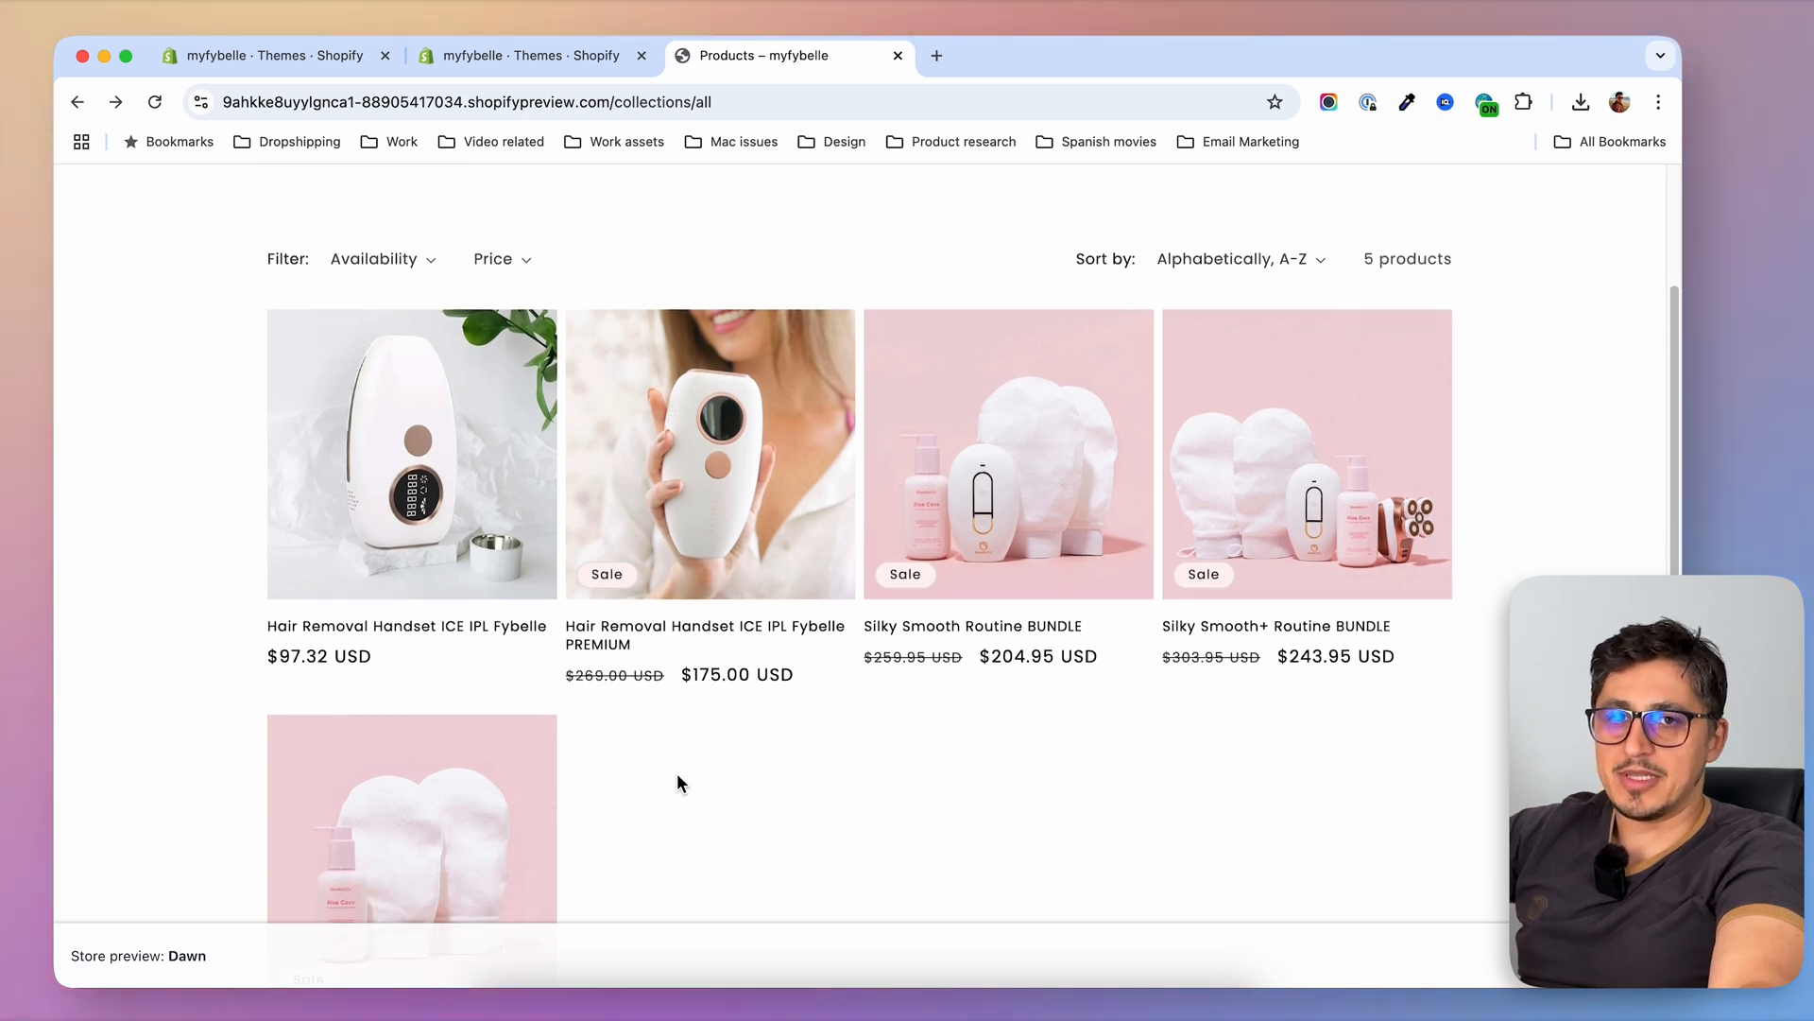
scroll(679, 781, "up", 3)
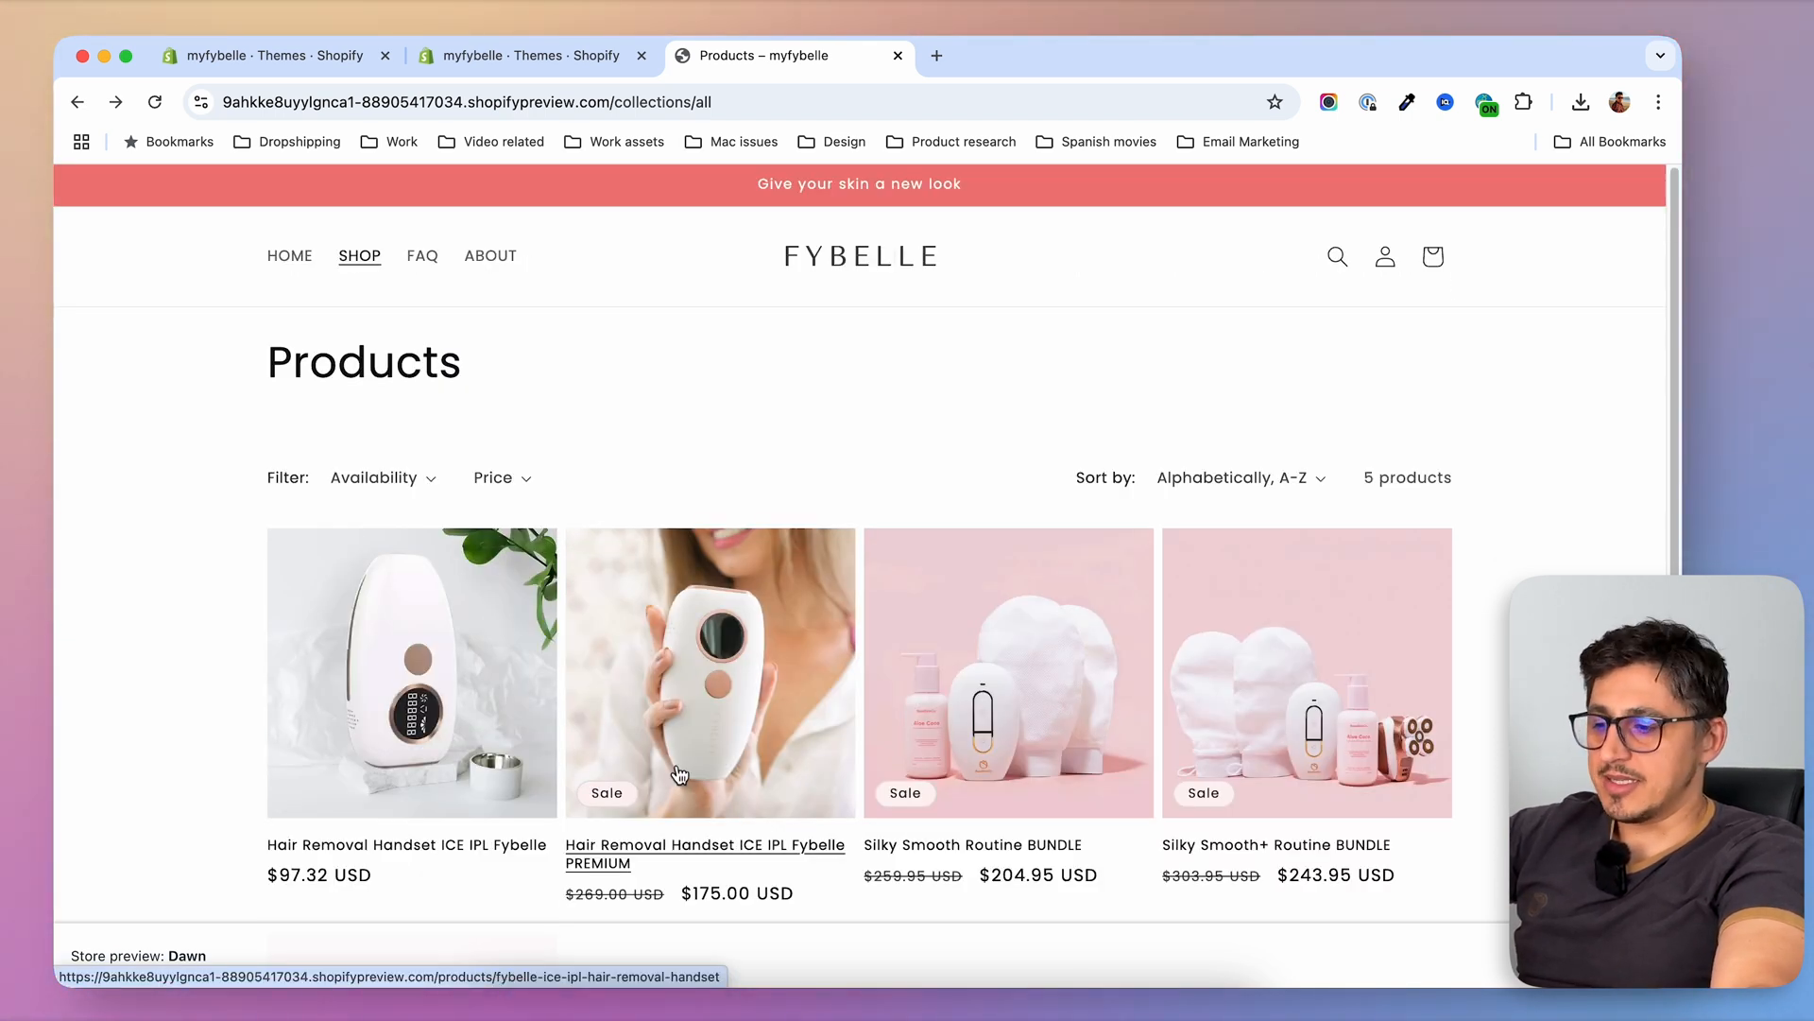
Look over the product collection, reopen the PREMIUM handset page and highlight the salon-quality tagline beneath its stock status
scroll(735, 709, "down", 5)
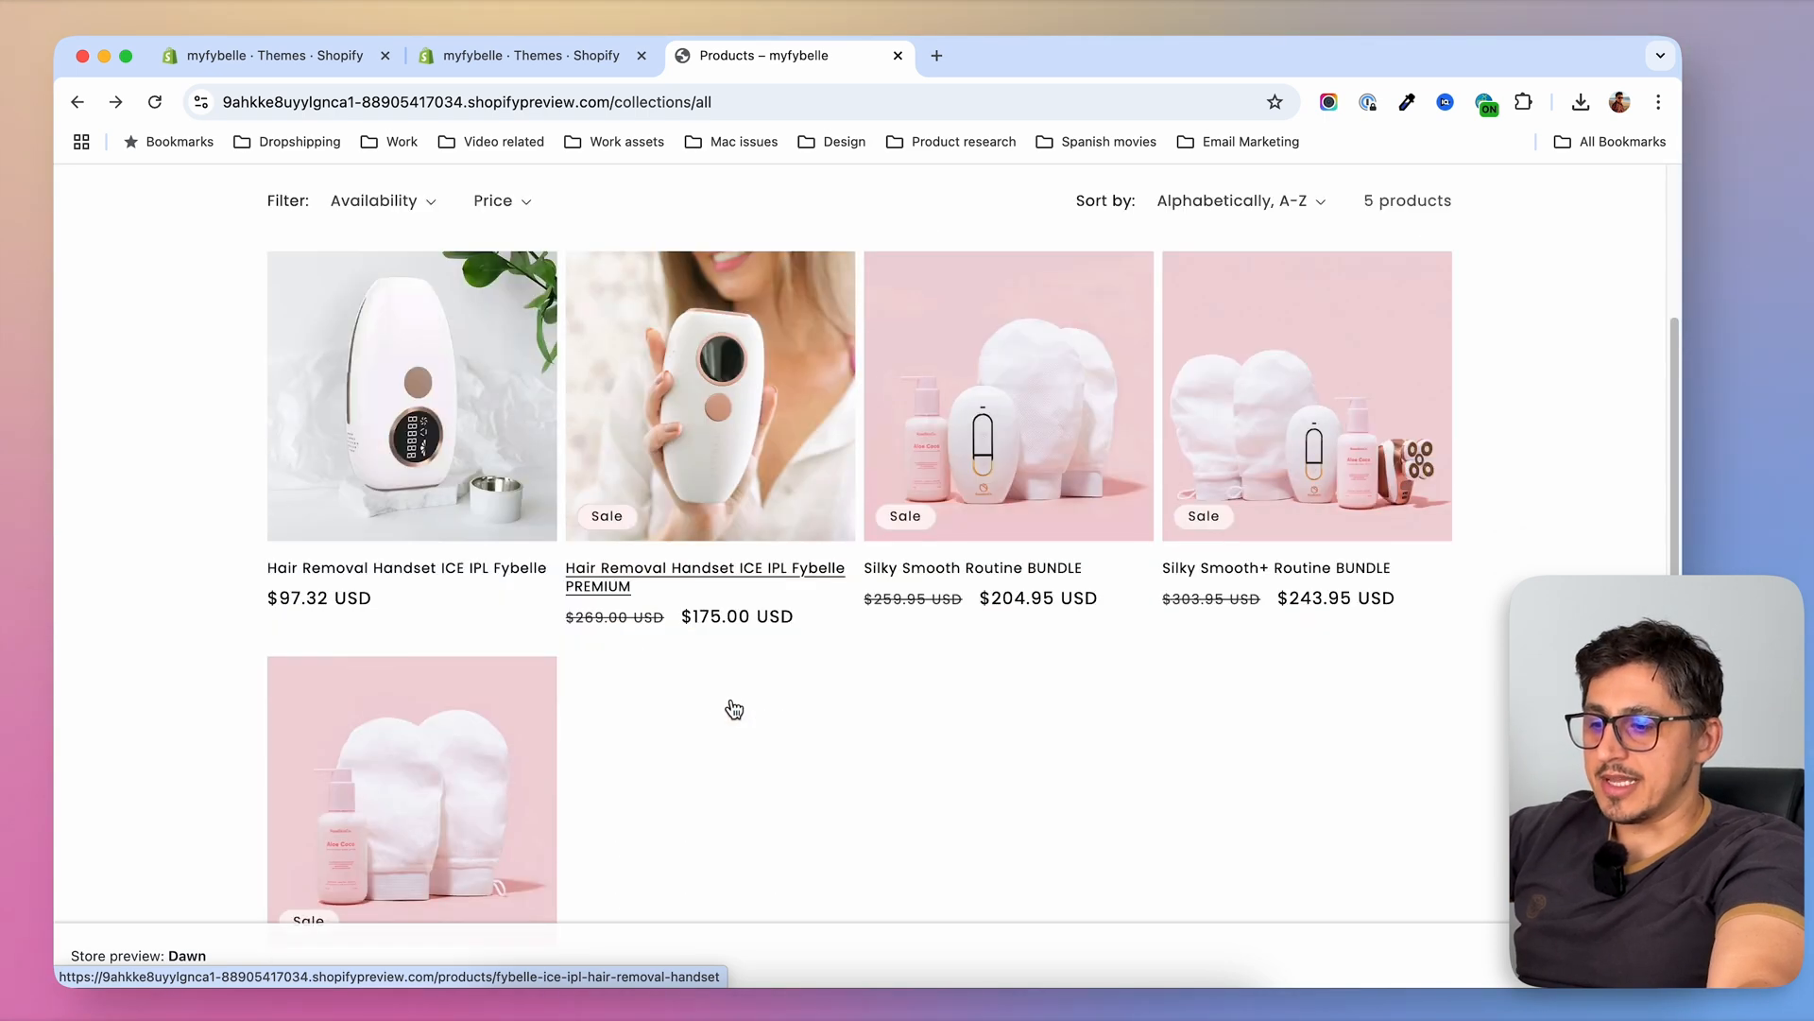
scroll(733, 671, "up", 4)
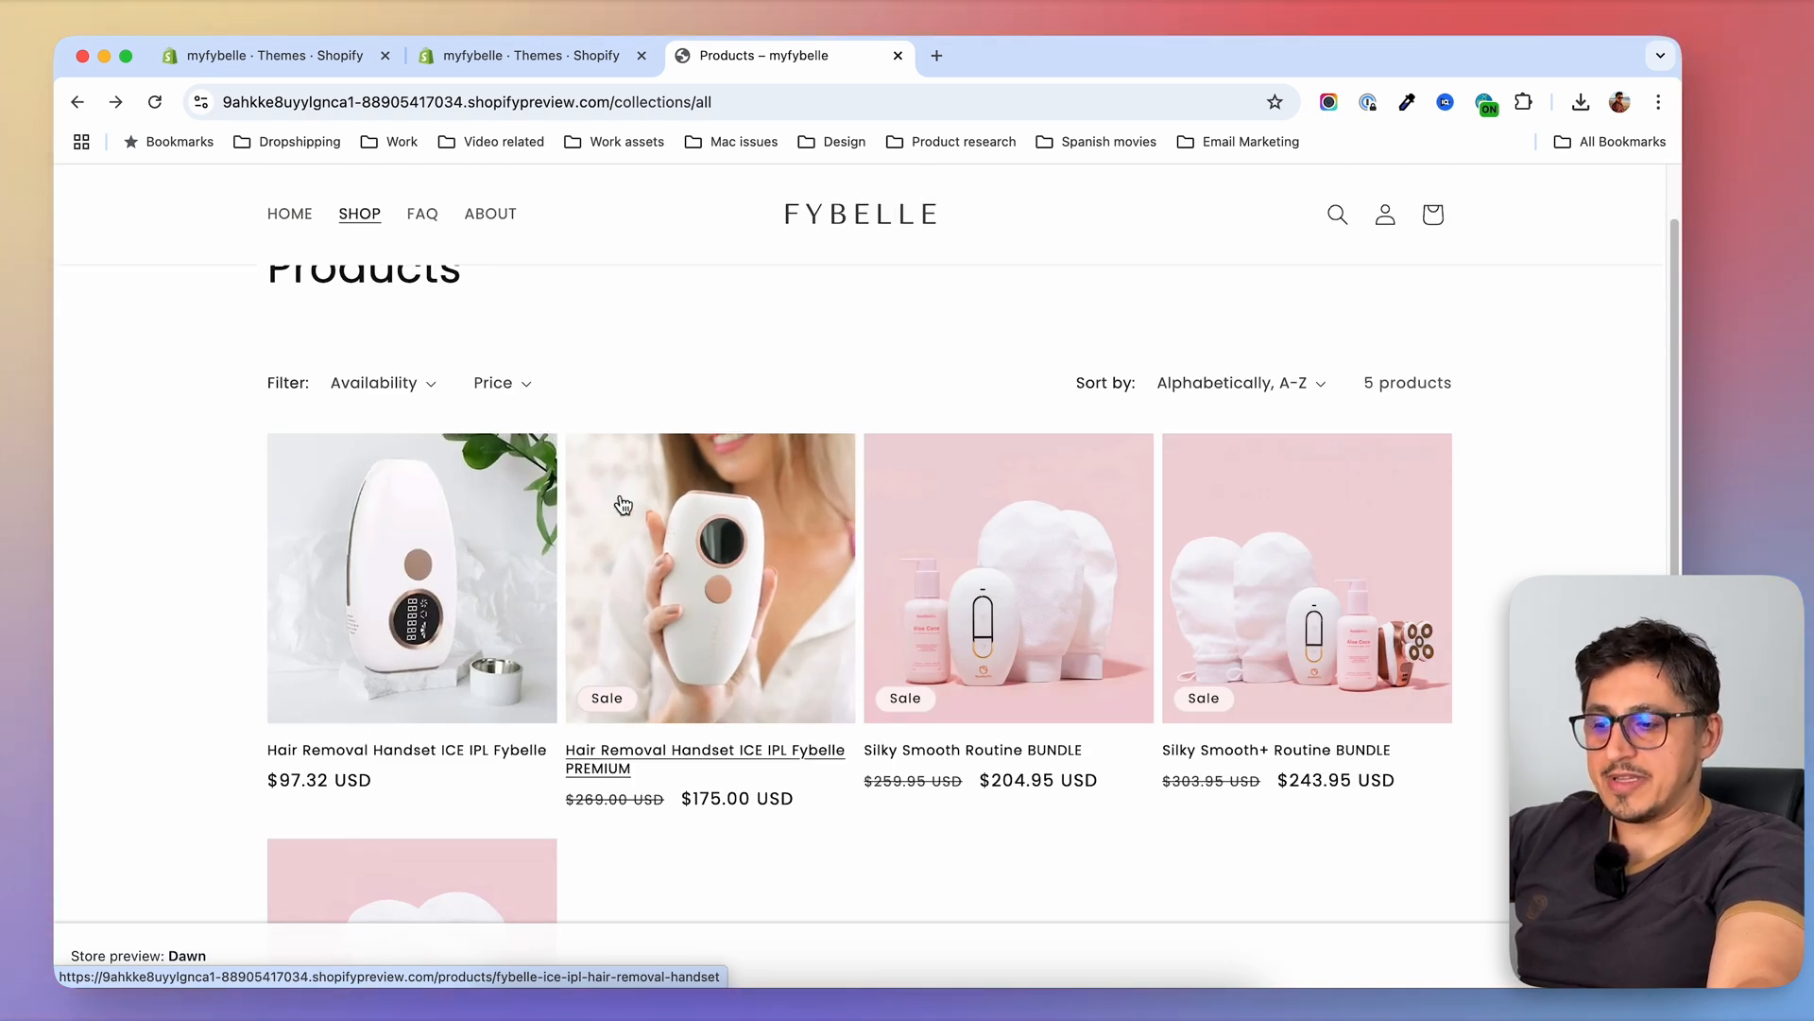
scroll(983, 446, "down", 3)
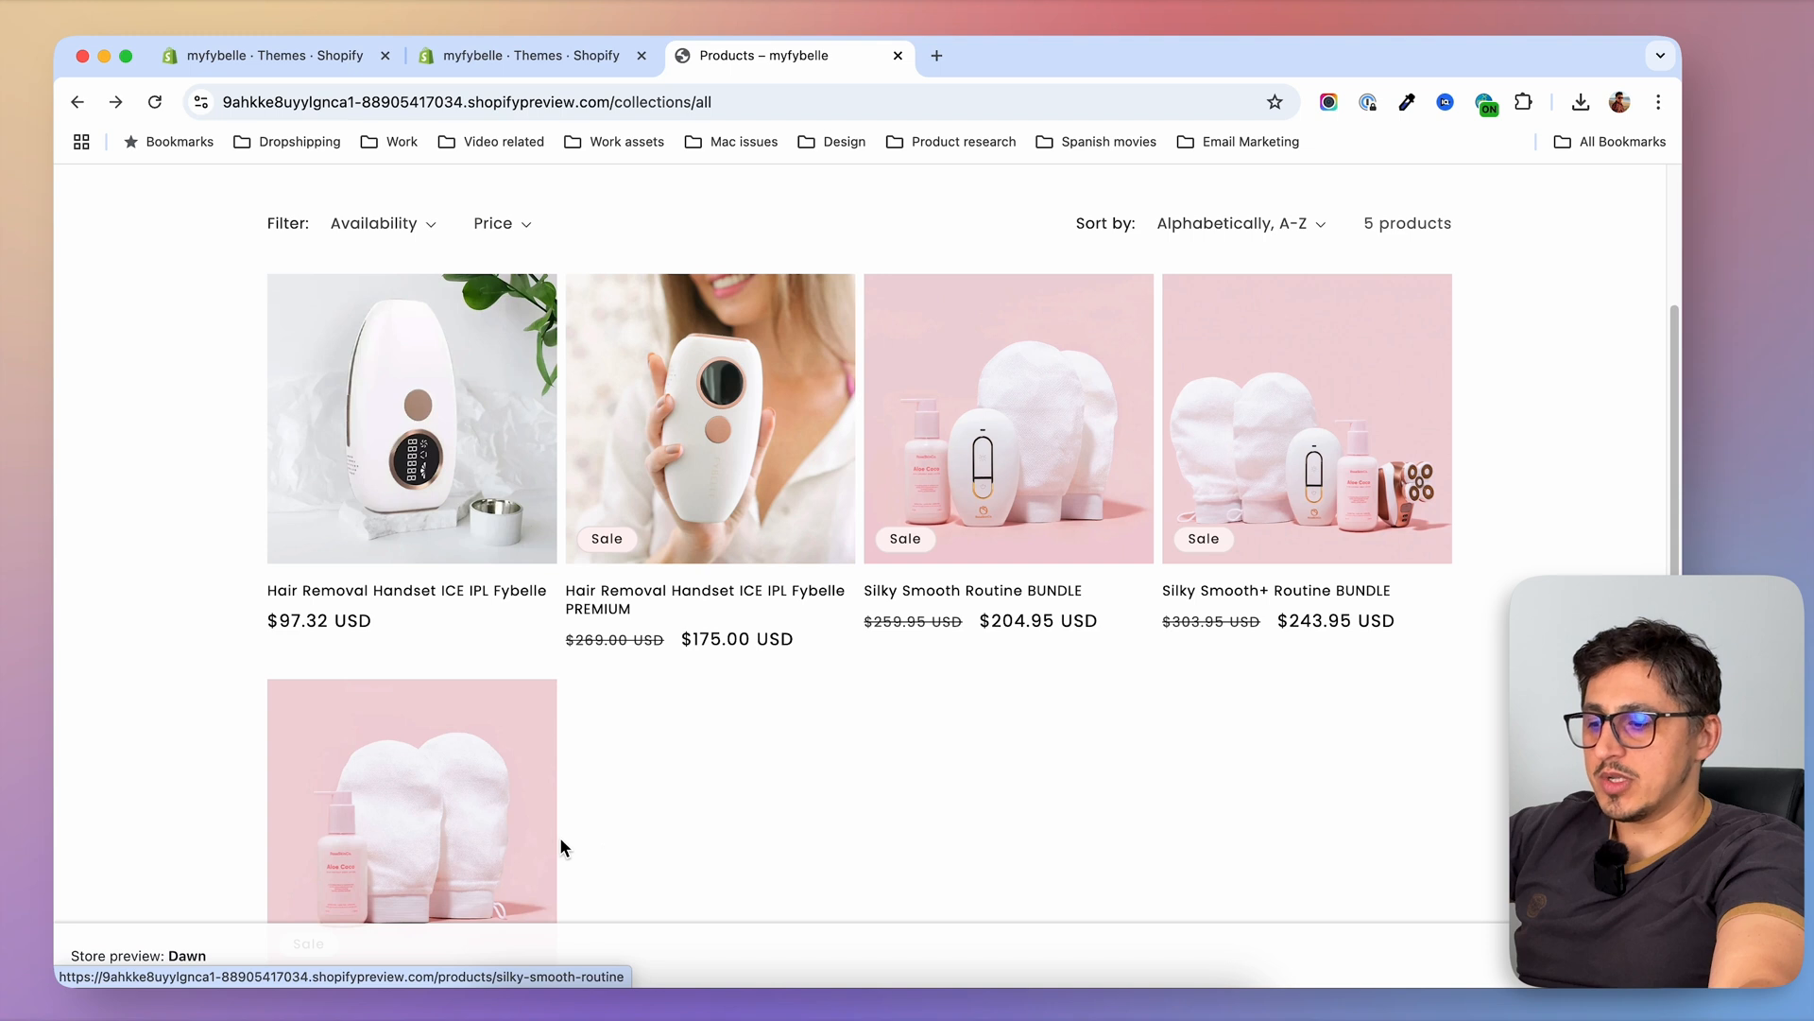
scroll(1001, 819, "up", 1)
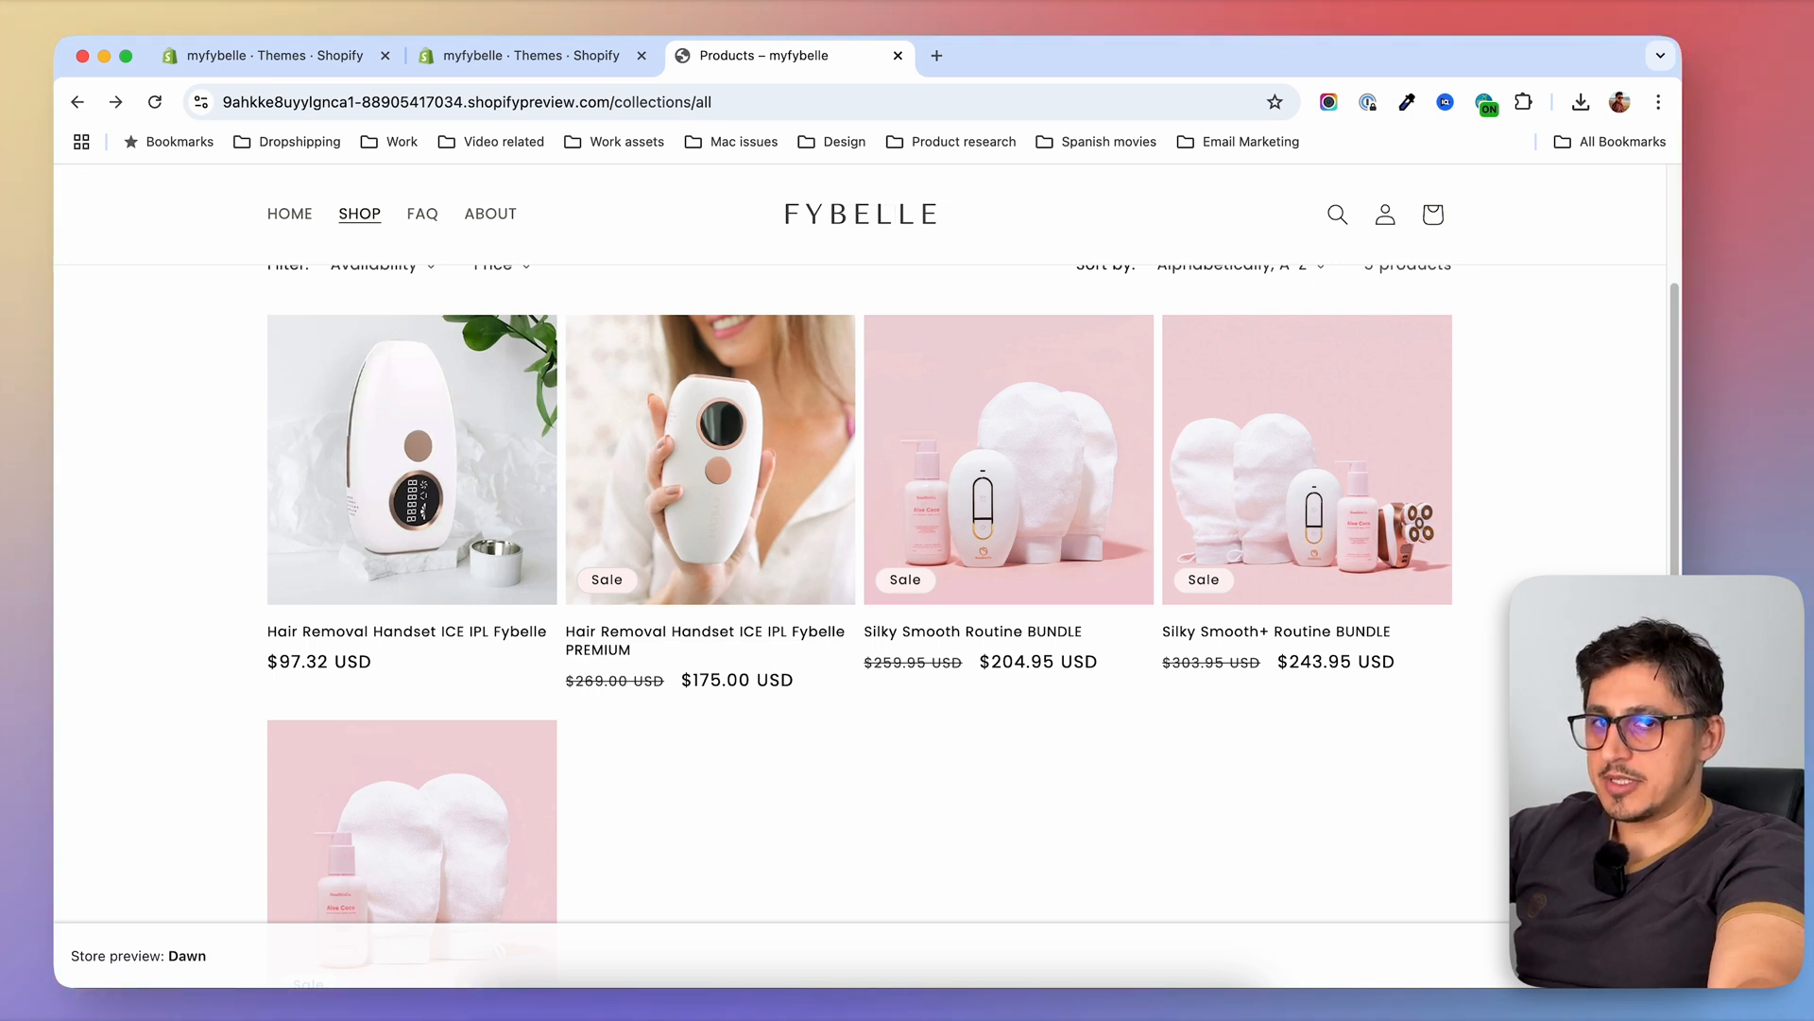
scroll(856, 802, "up", 1)
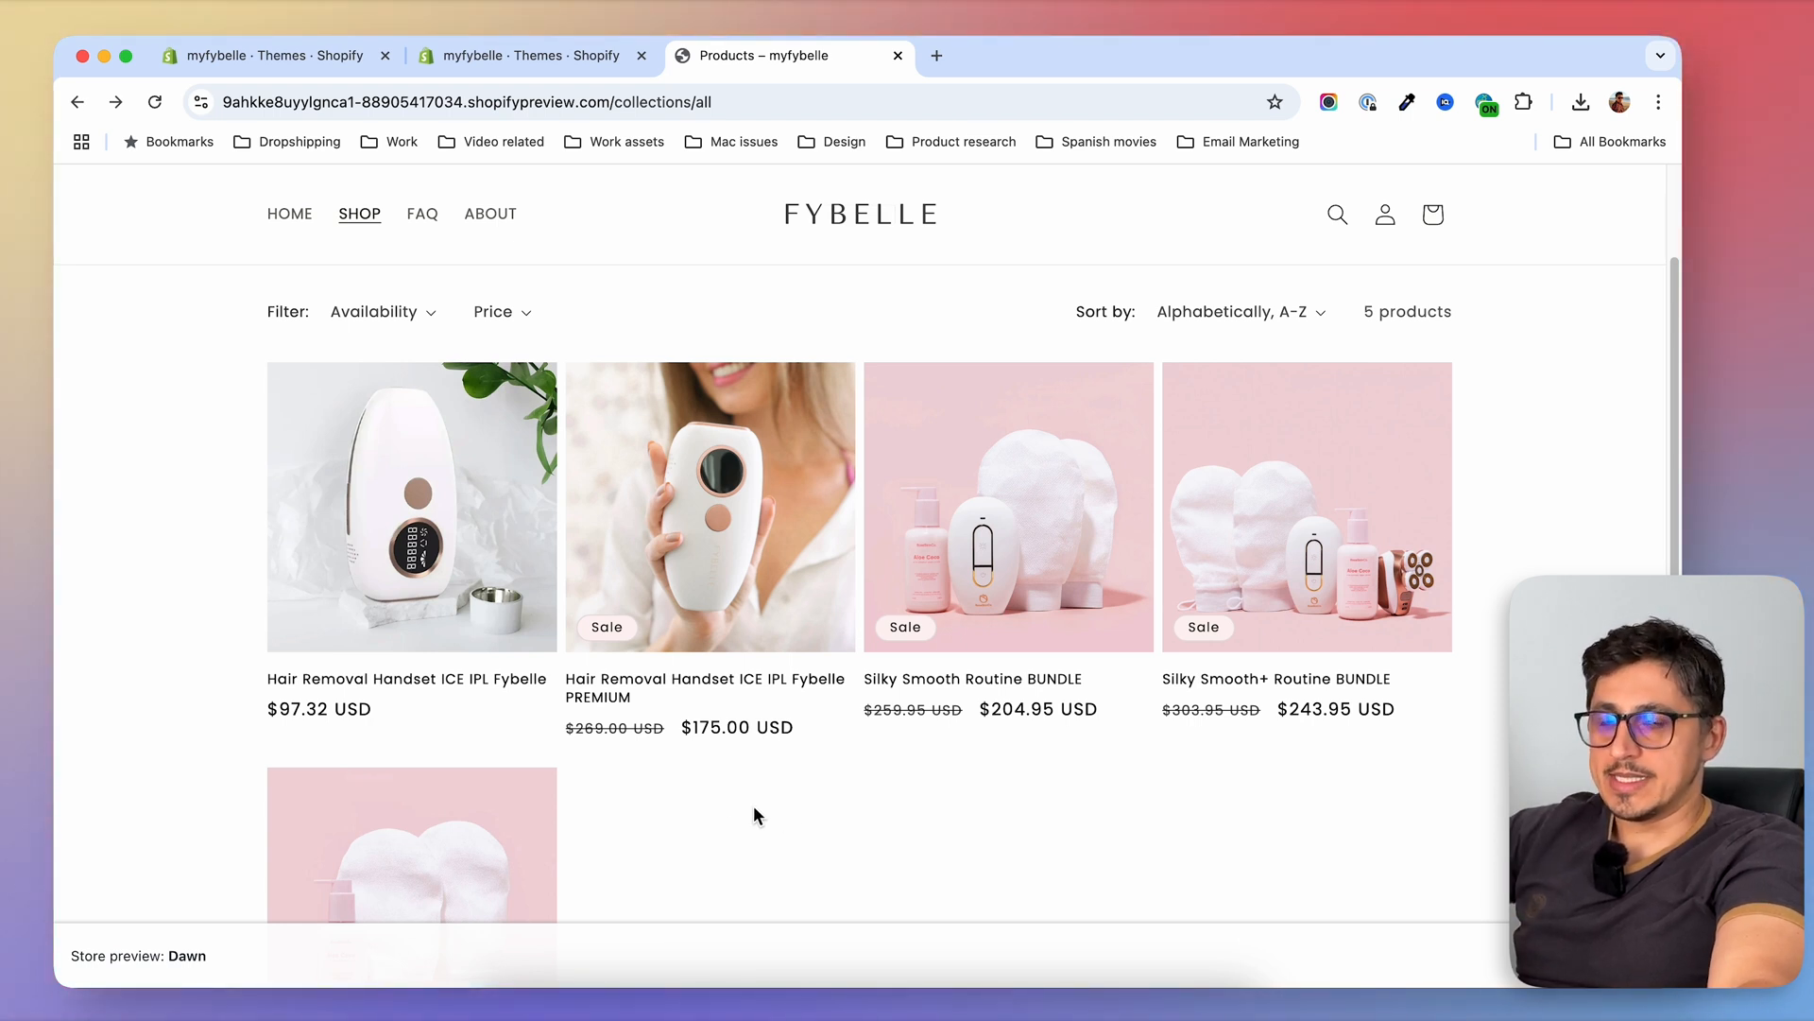
scroll(511, 605, "down", 1)
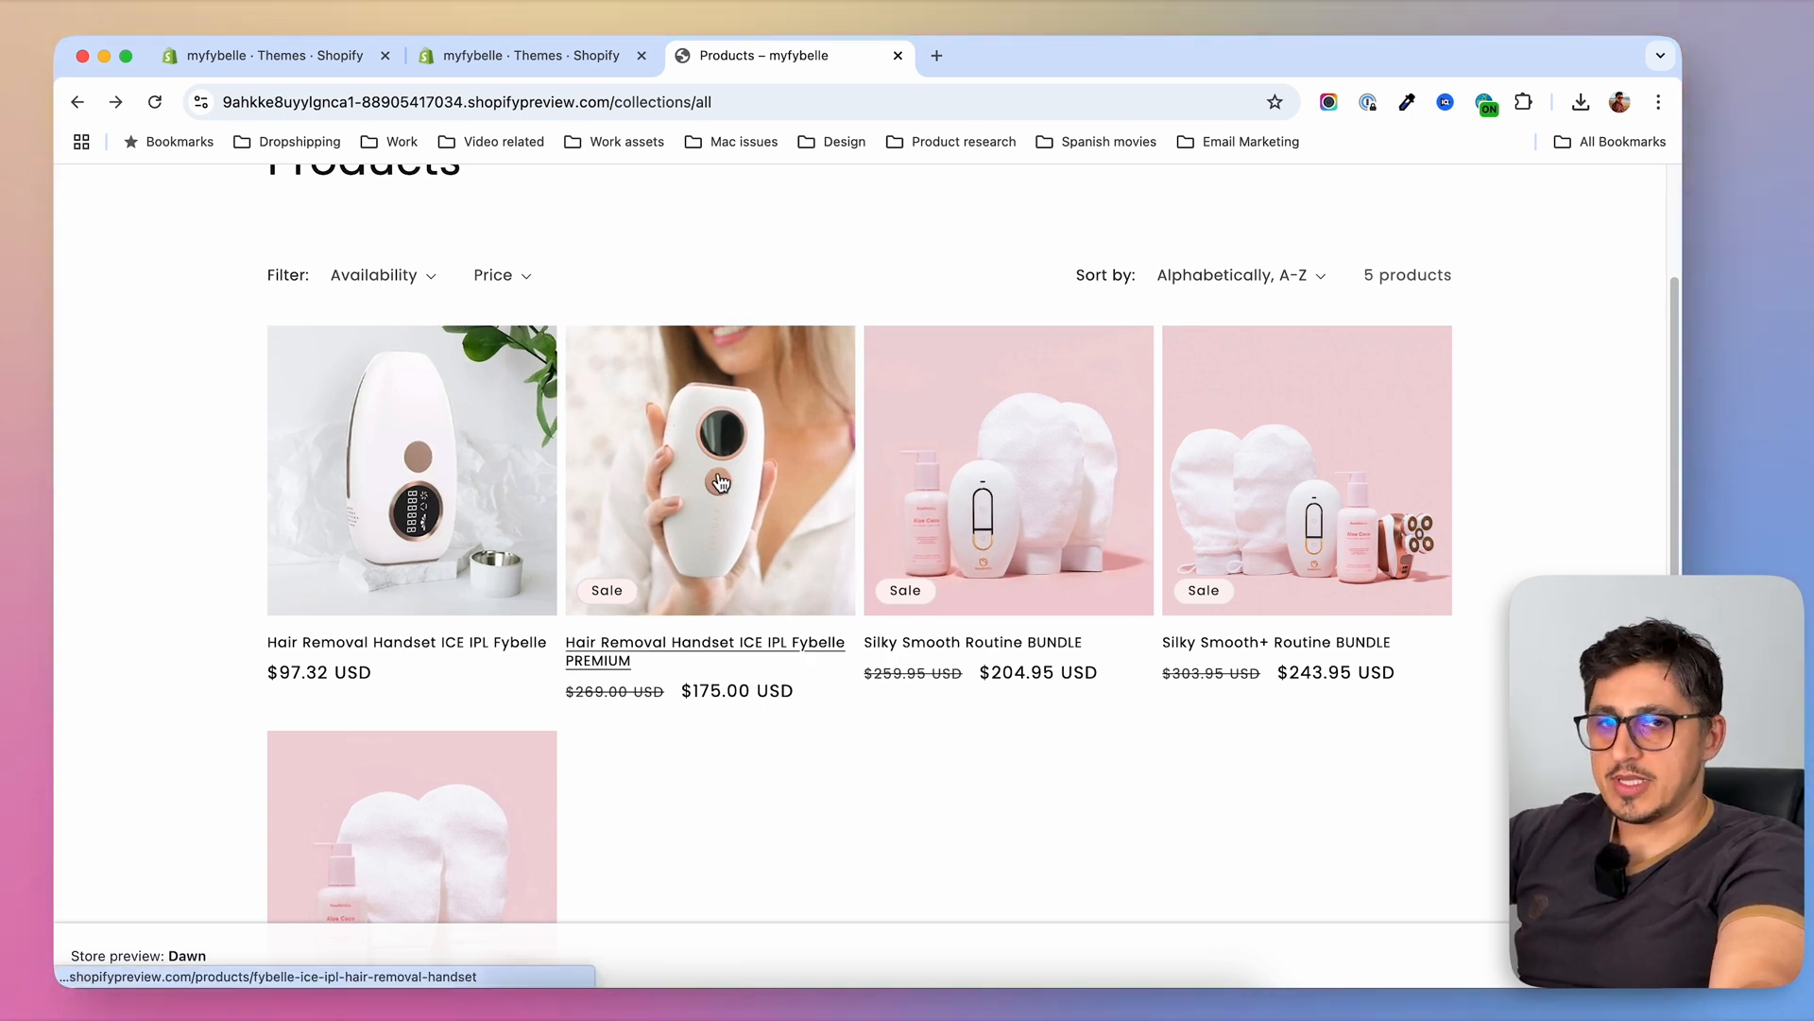
left_click(753, 475)
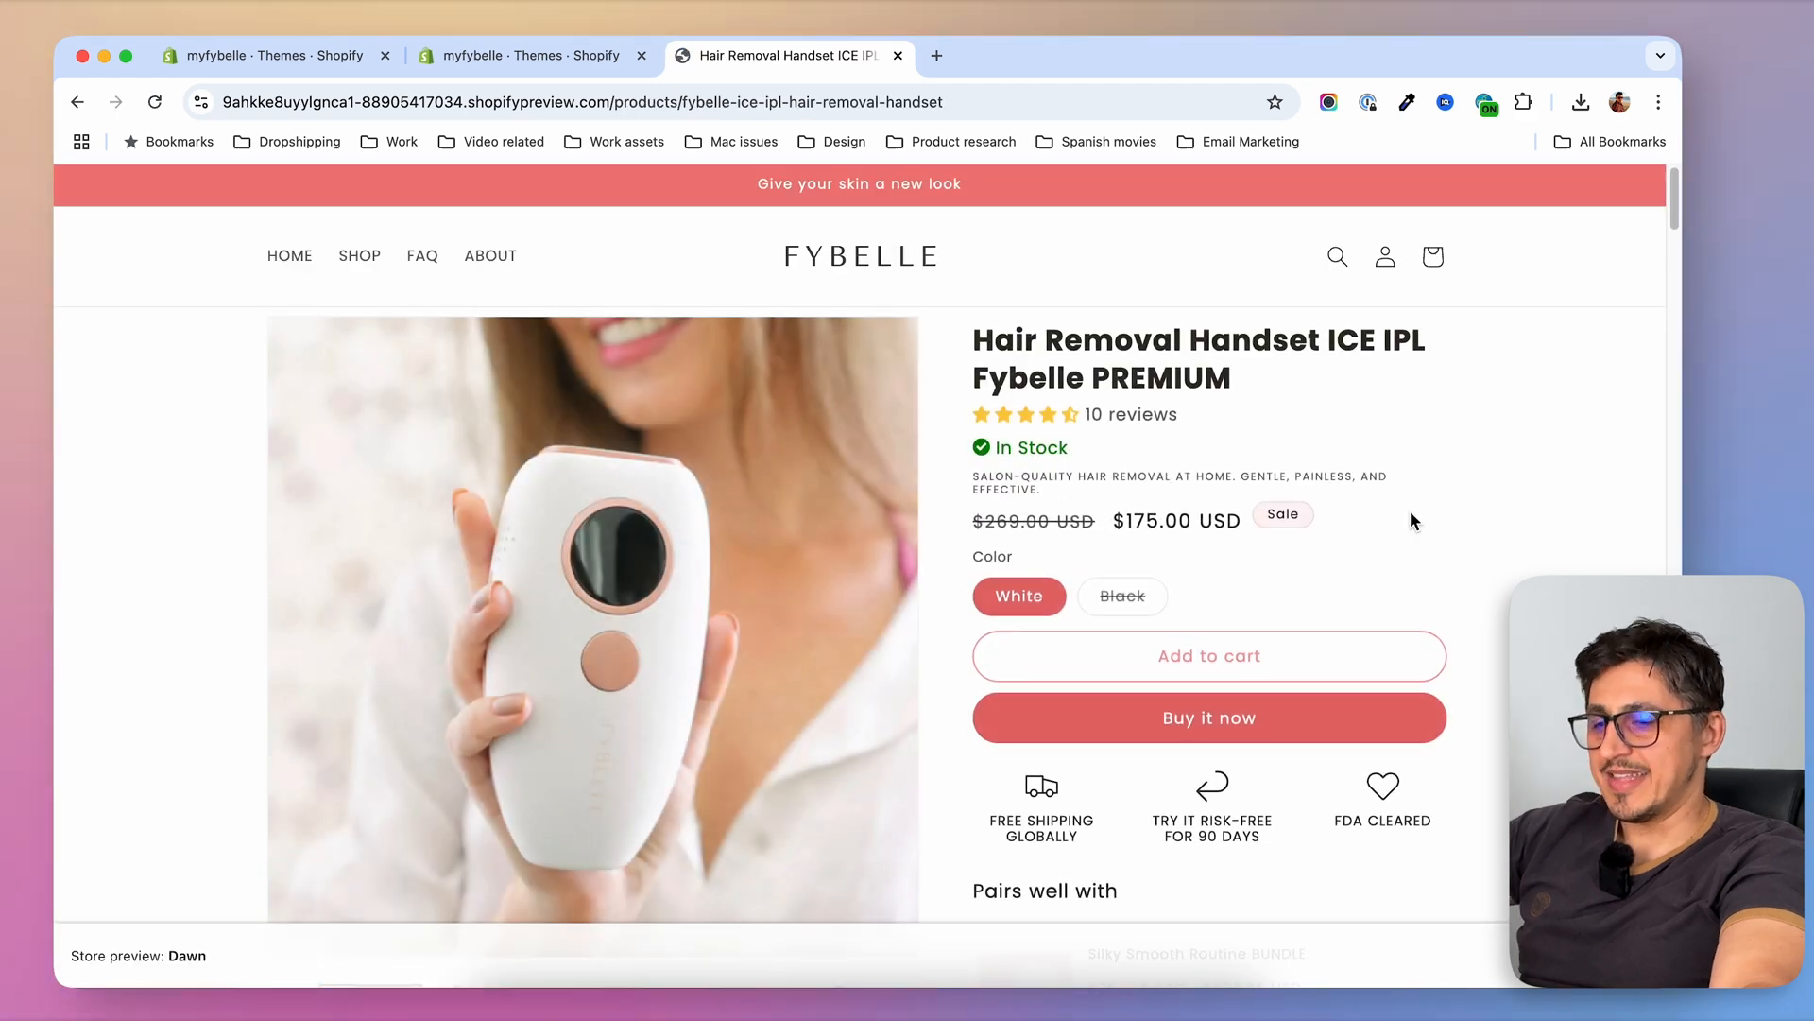
left_click_drag(974, 475, 1057, 489)
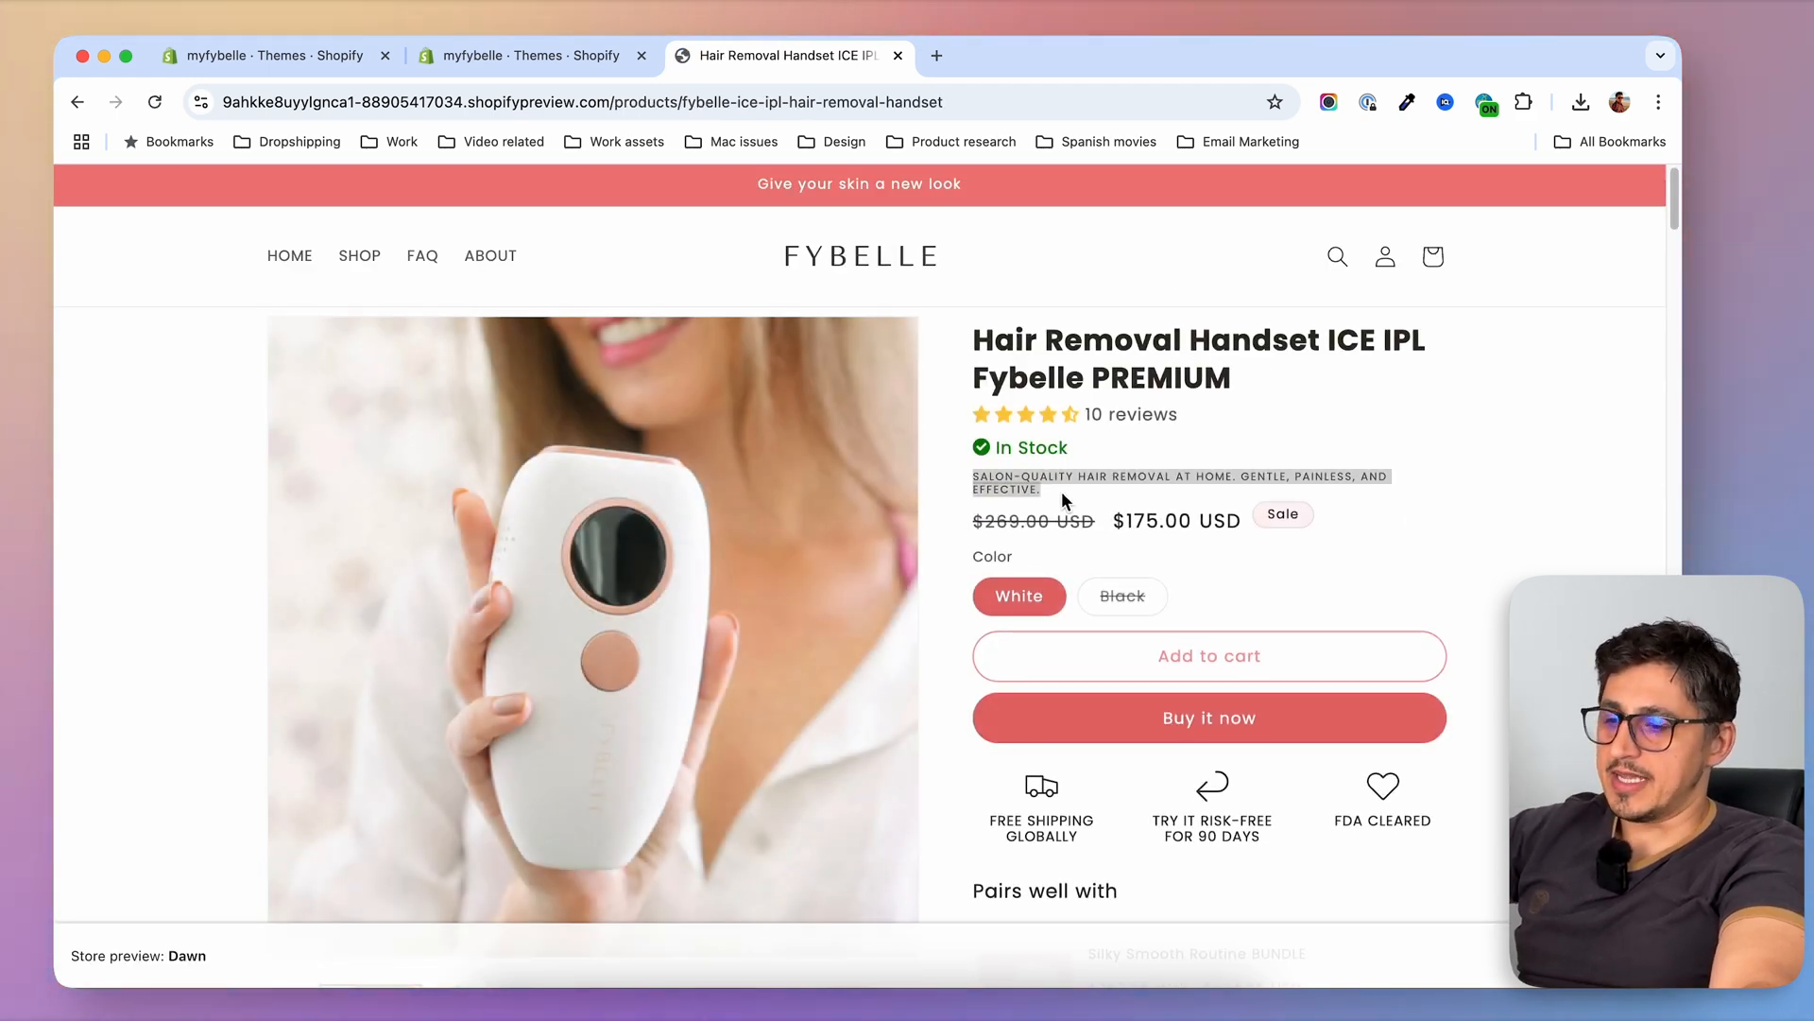
Open the shop collection in a separate tab, view the Silky Smooth Routine BUNDLE page and highlight its tagline
right_click(367, 271)
left_click(416, 273)
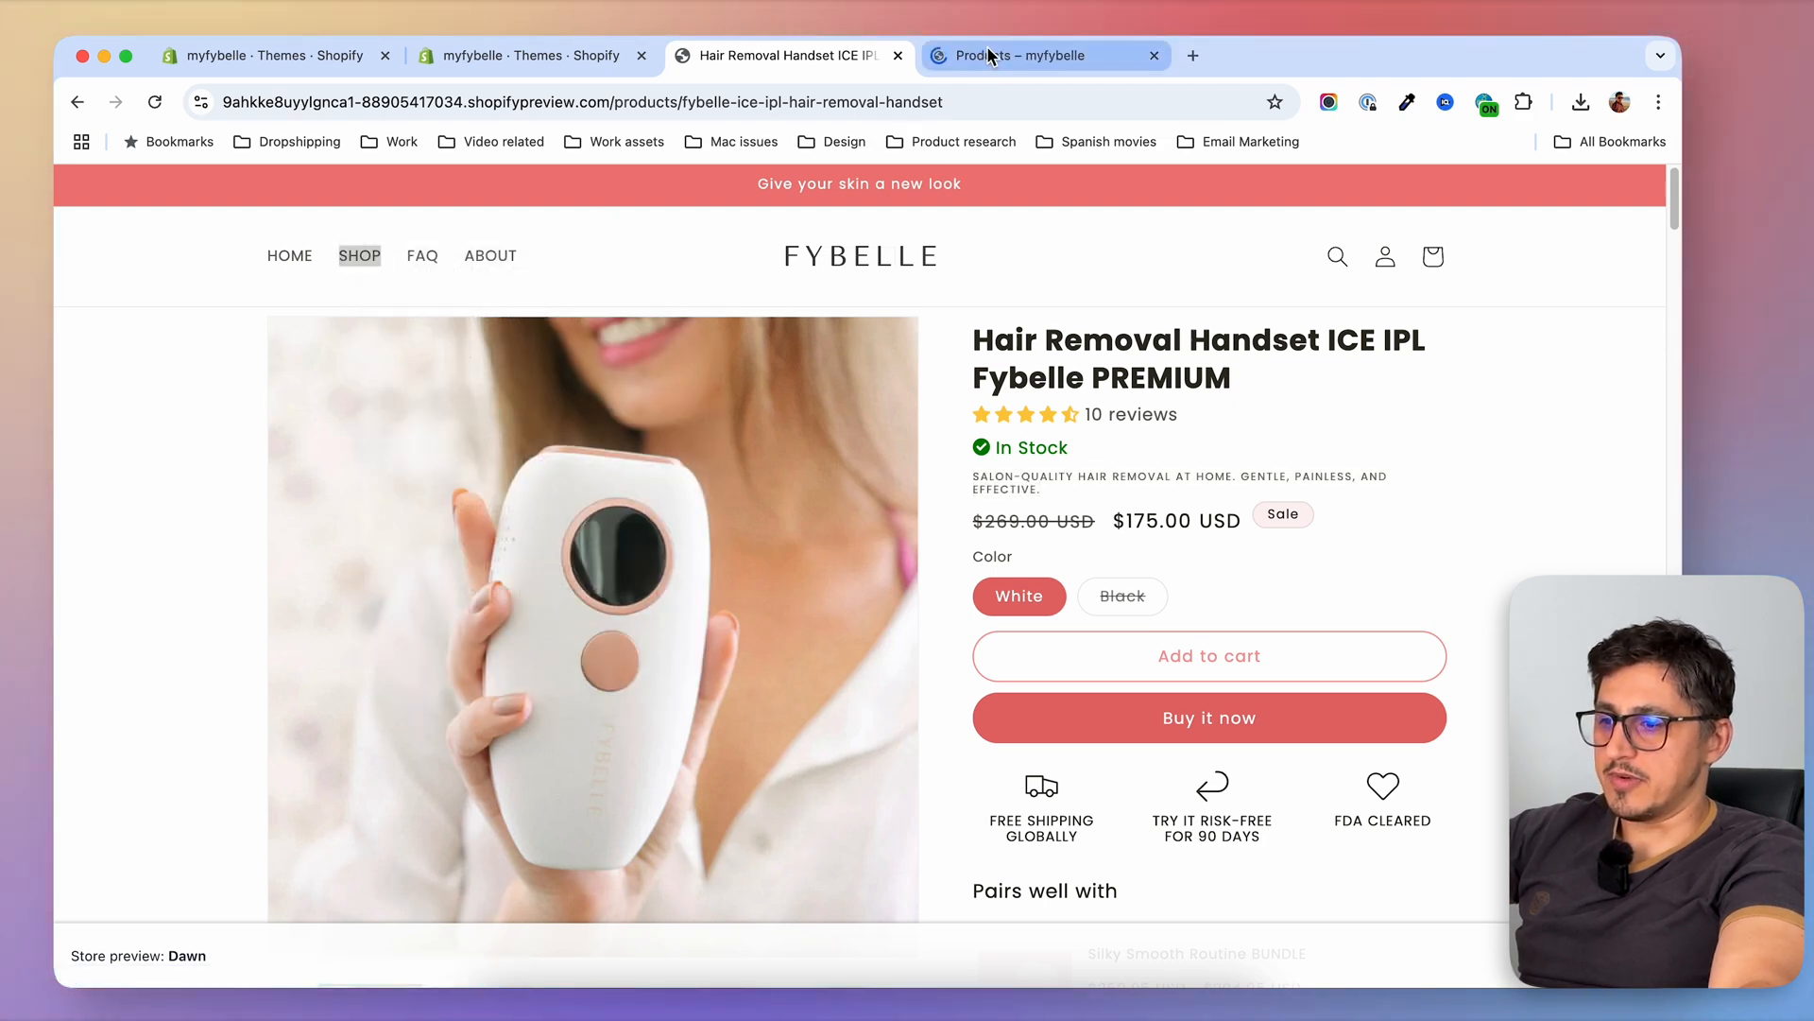
left_click(1021, 54)
left_click(1006, 614)
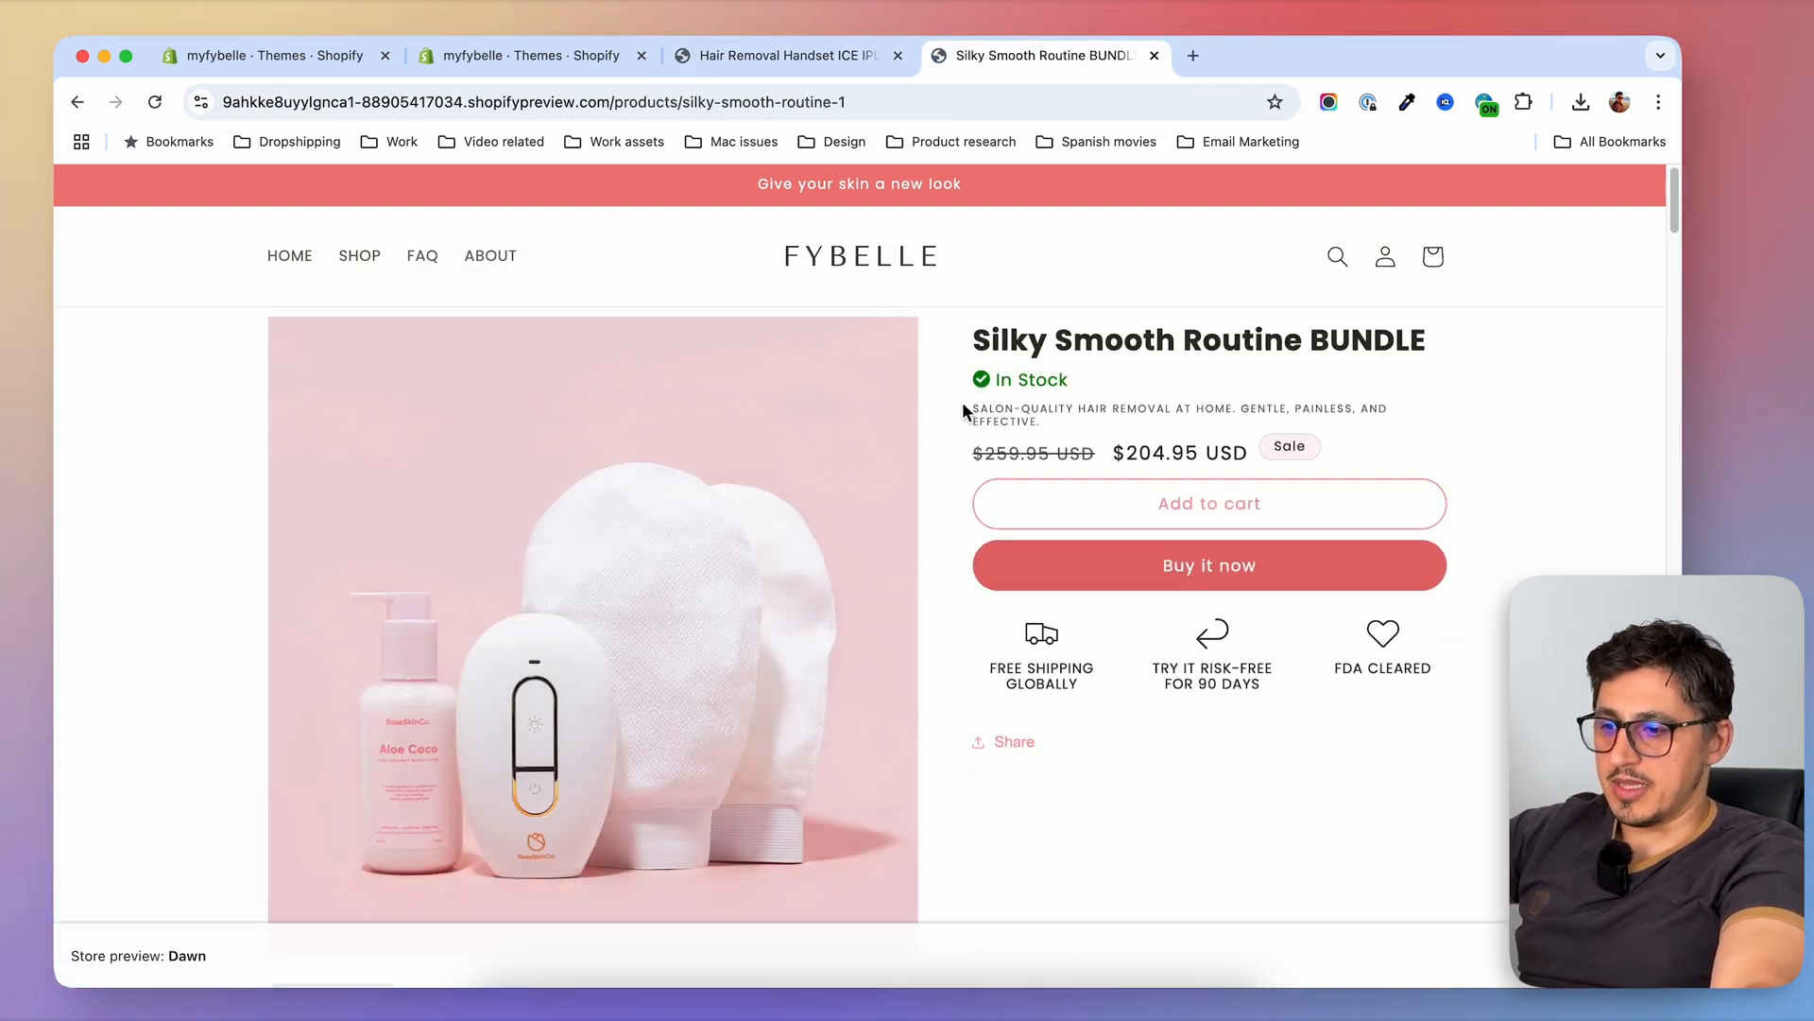
left_click_drag(983, 412, 1070, 422)
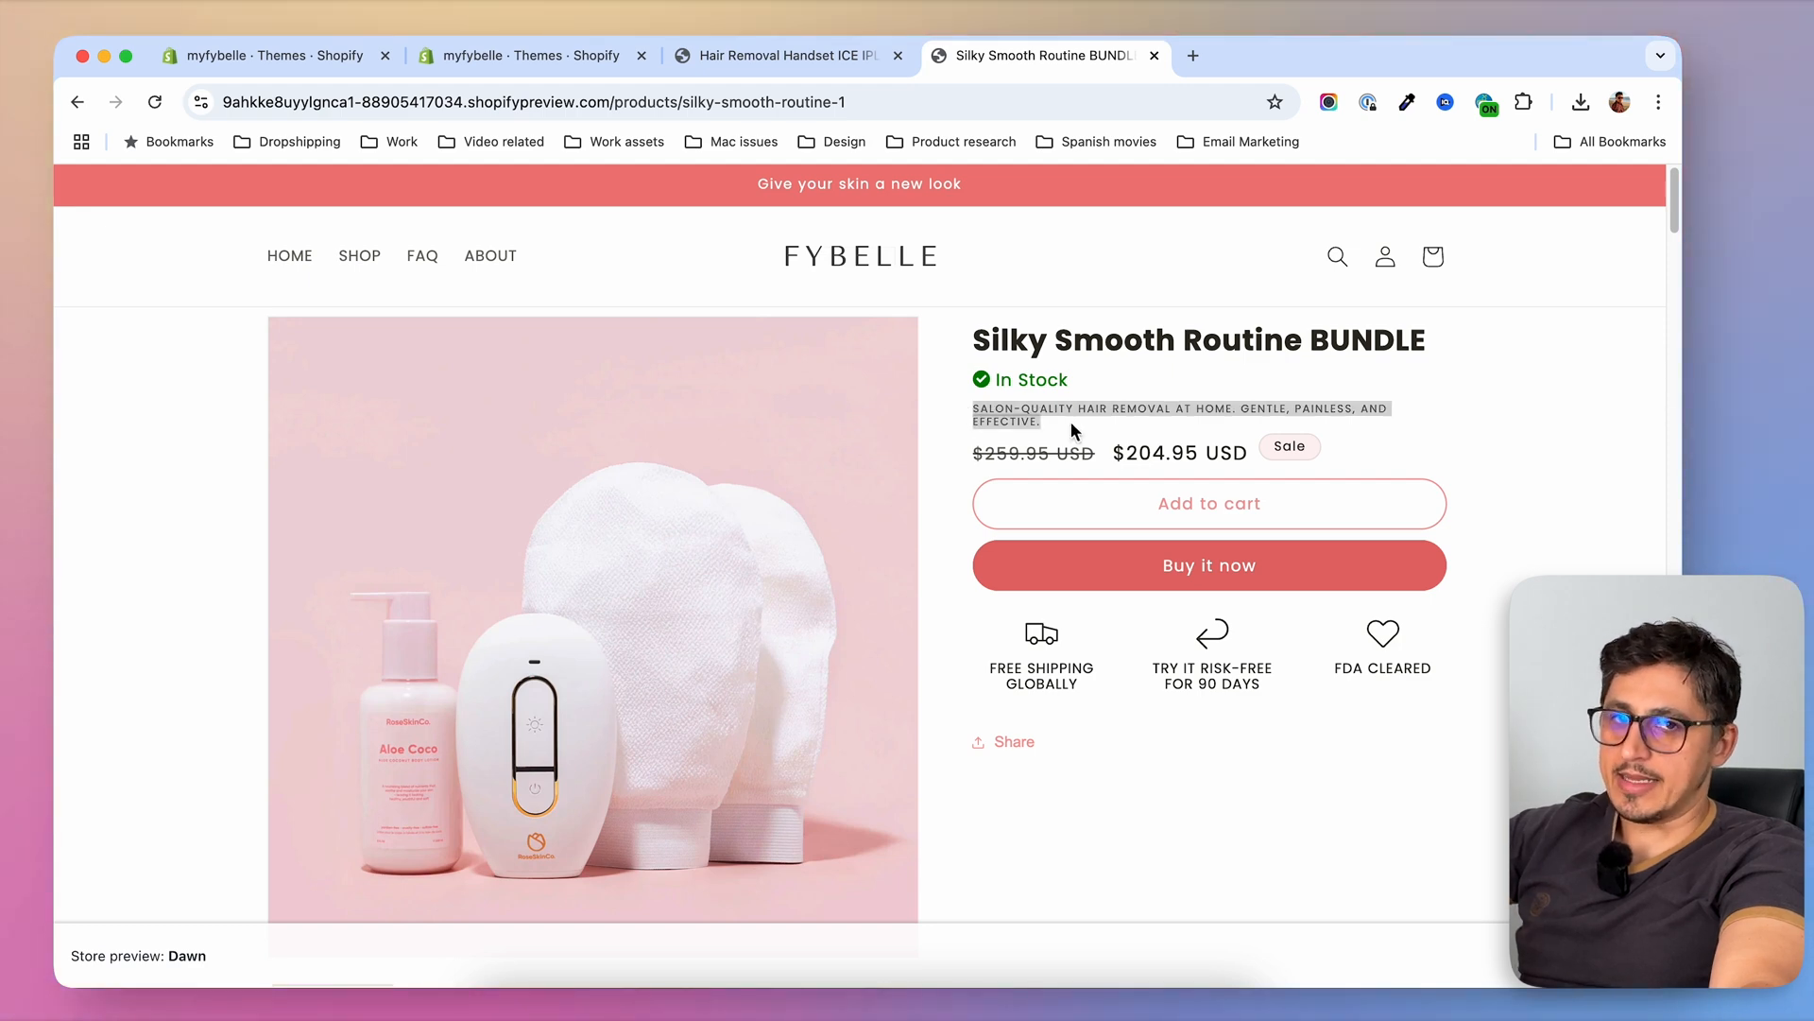
Open the live Dawn theme for customization and load the PREMIUM handset's product page in the editor preview
left_click(553, 57)
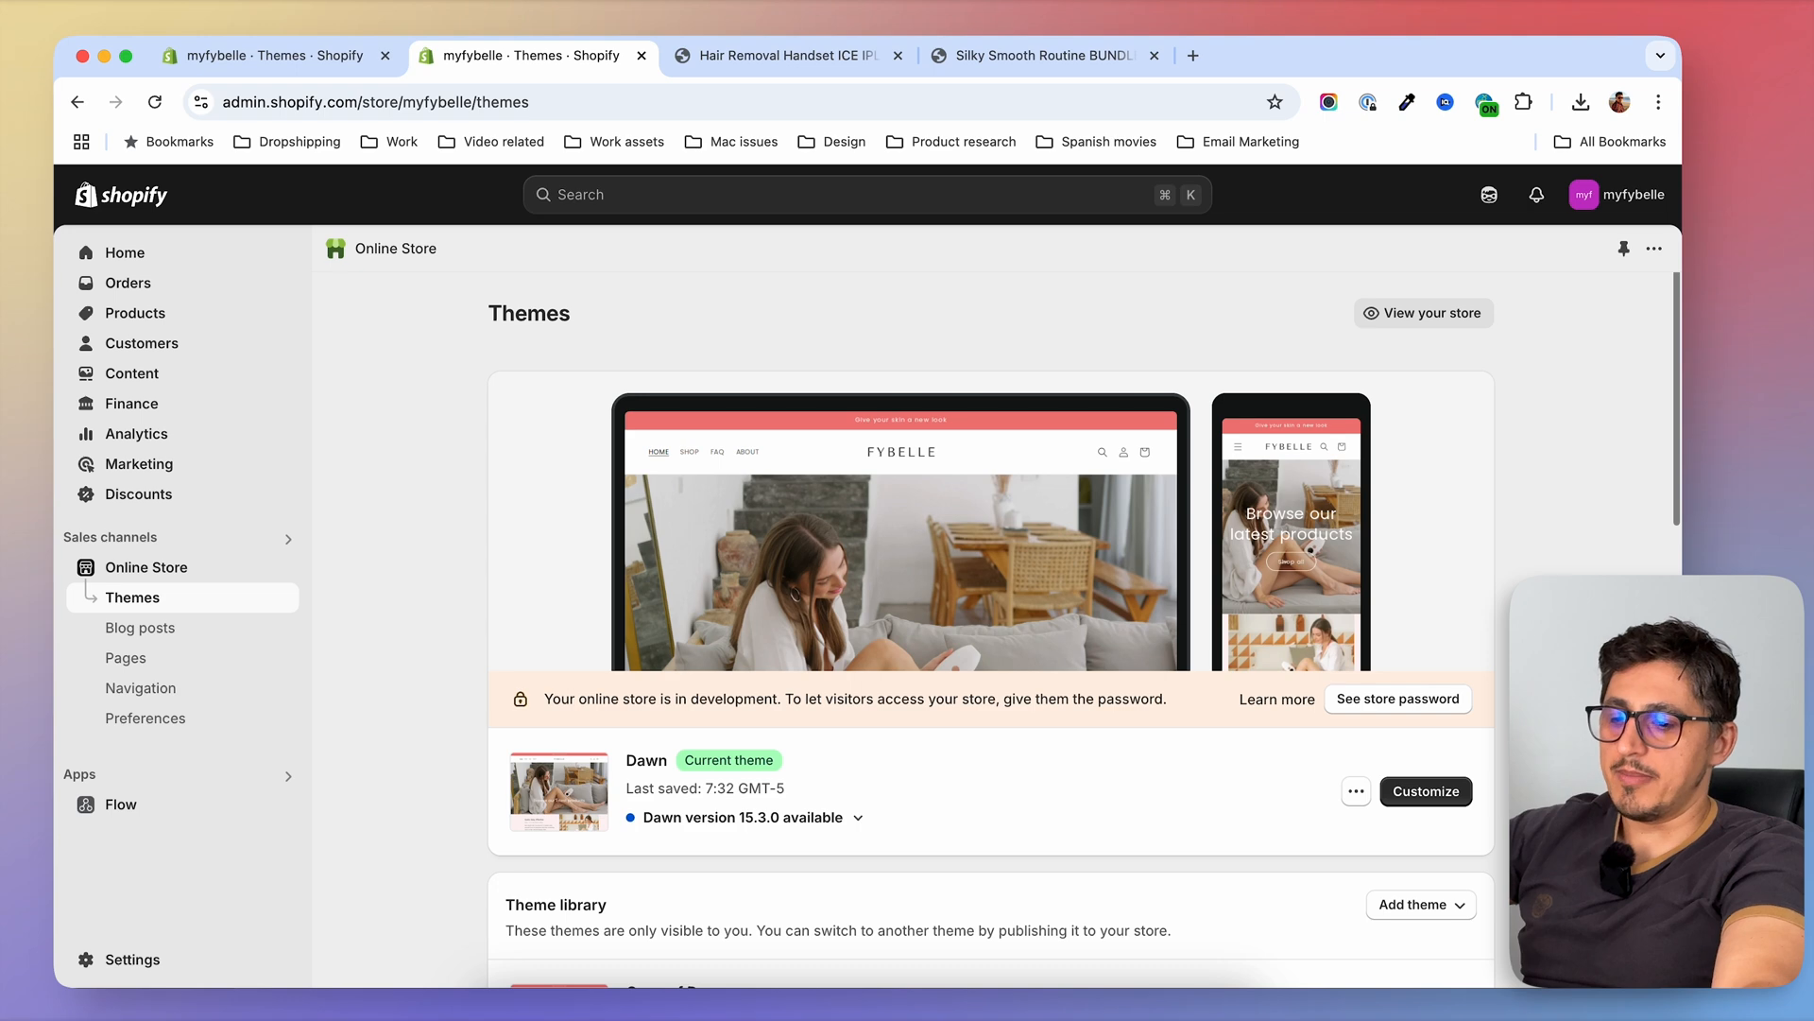
left_click(1426, 791)
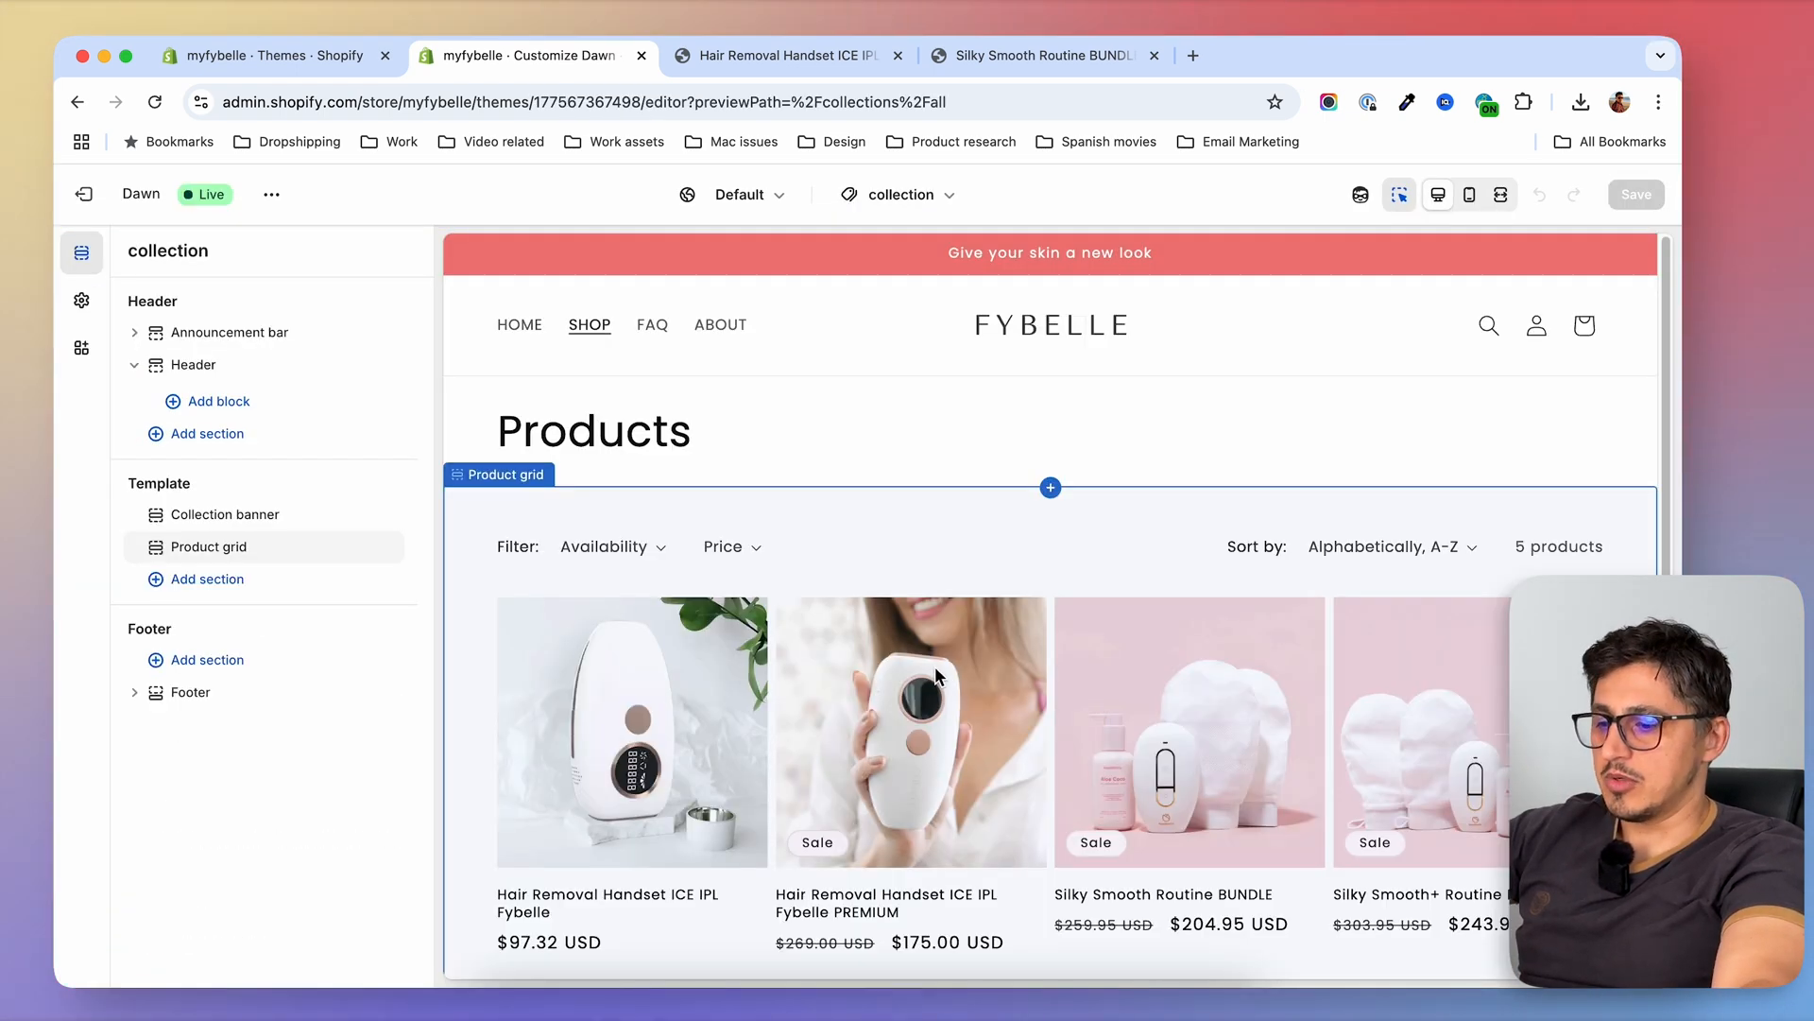
left_click(934, 668)
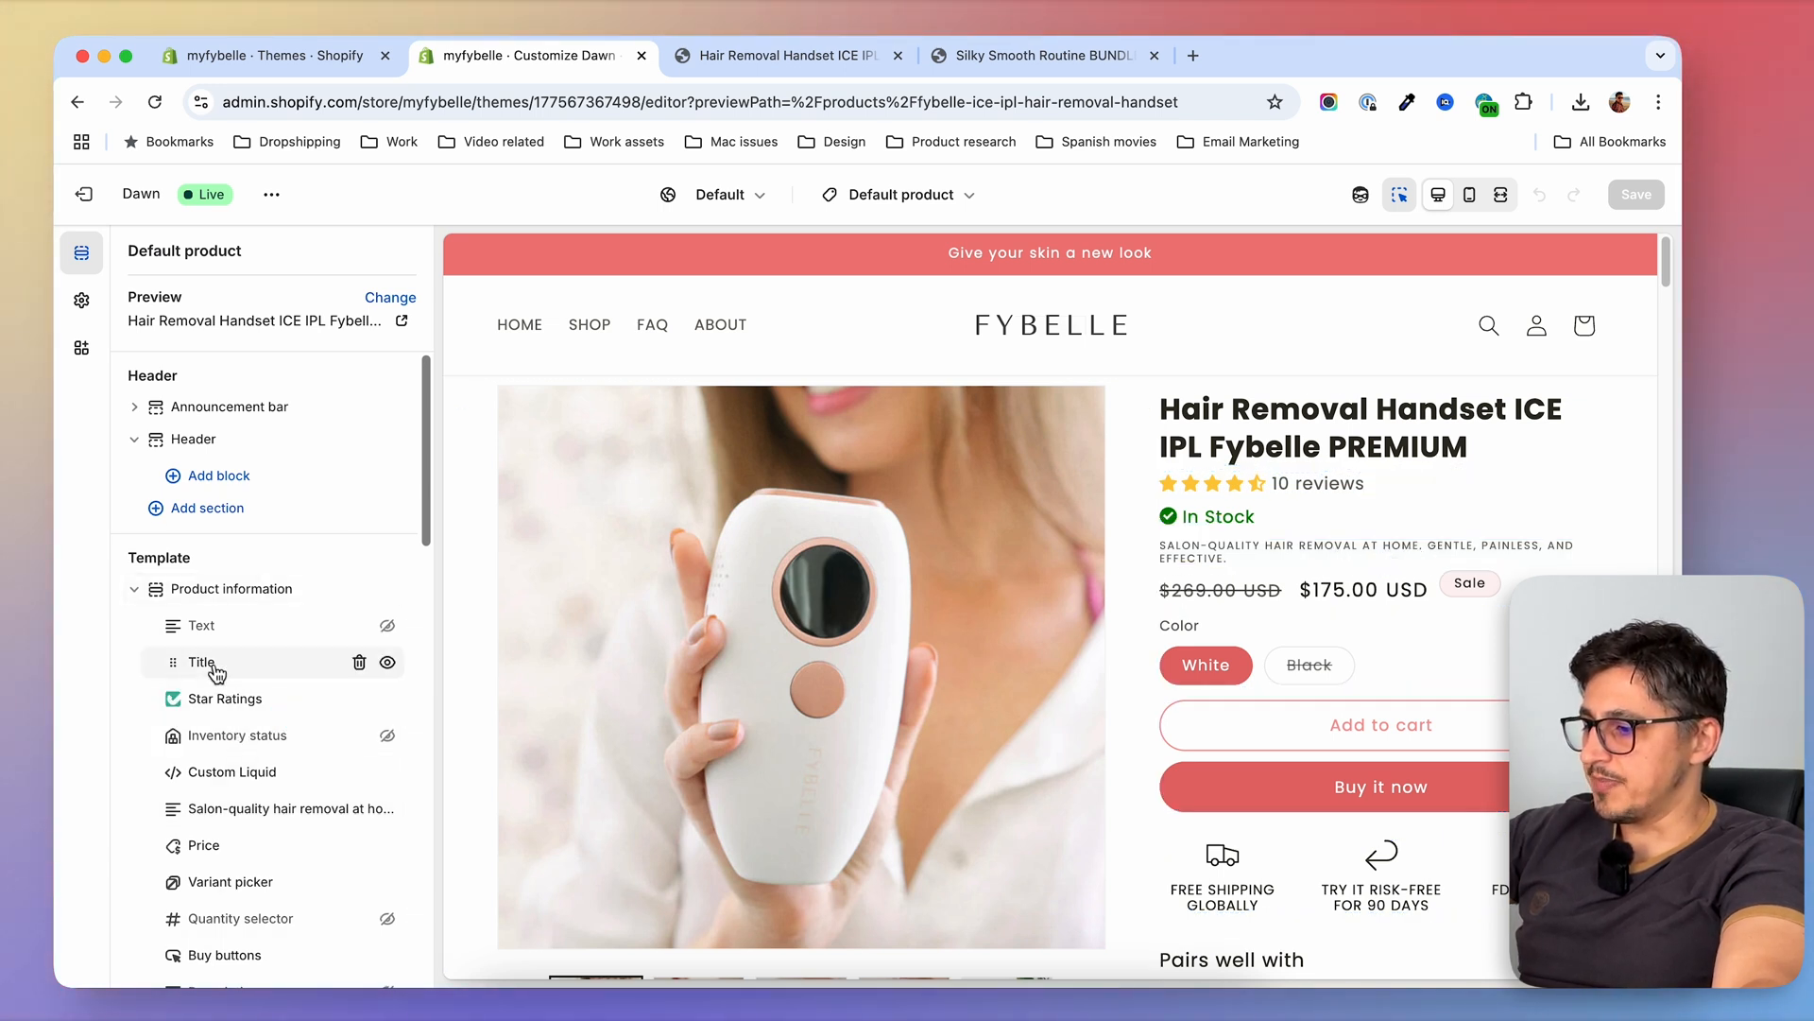
Open the salon-quality tagline text block under Product information and highlight its entire text
left_click(235, 808)
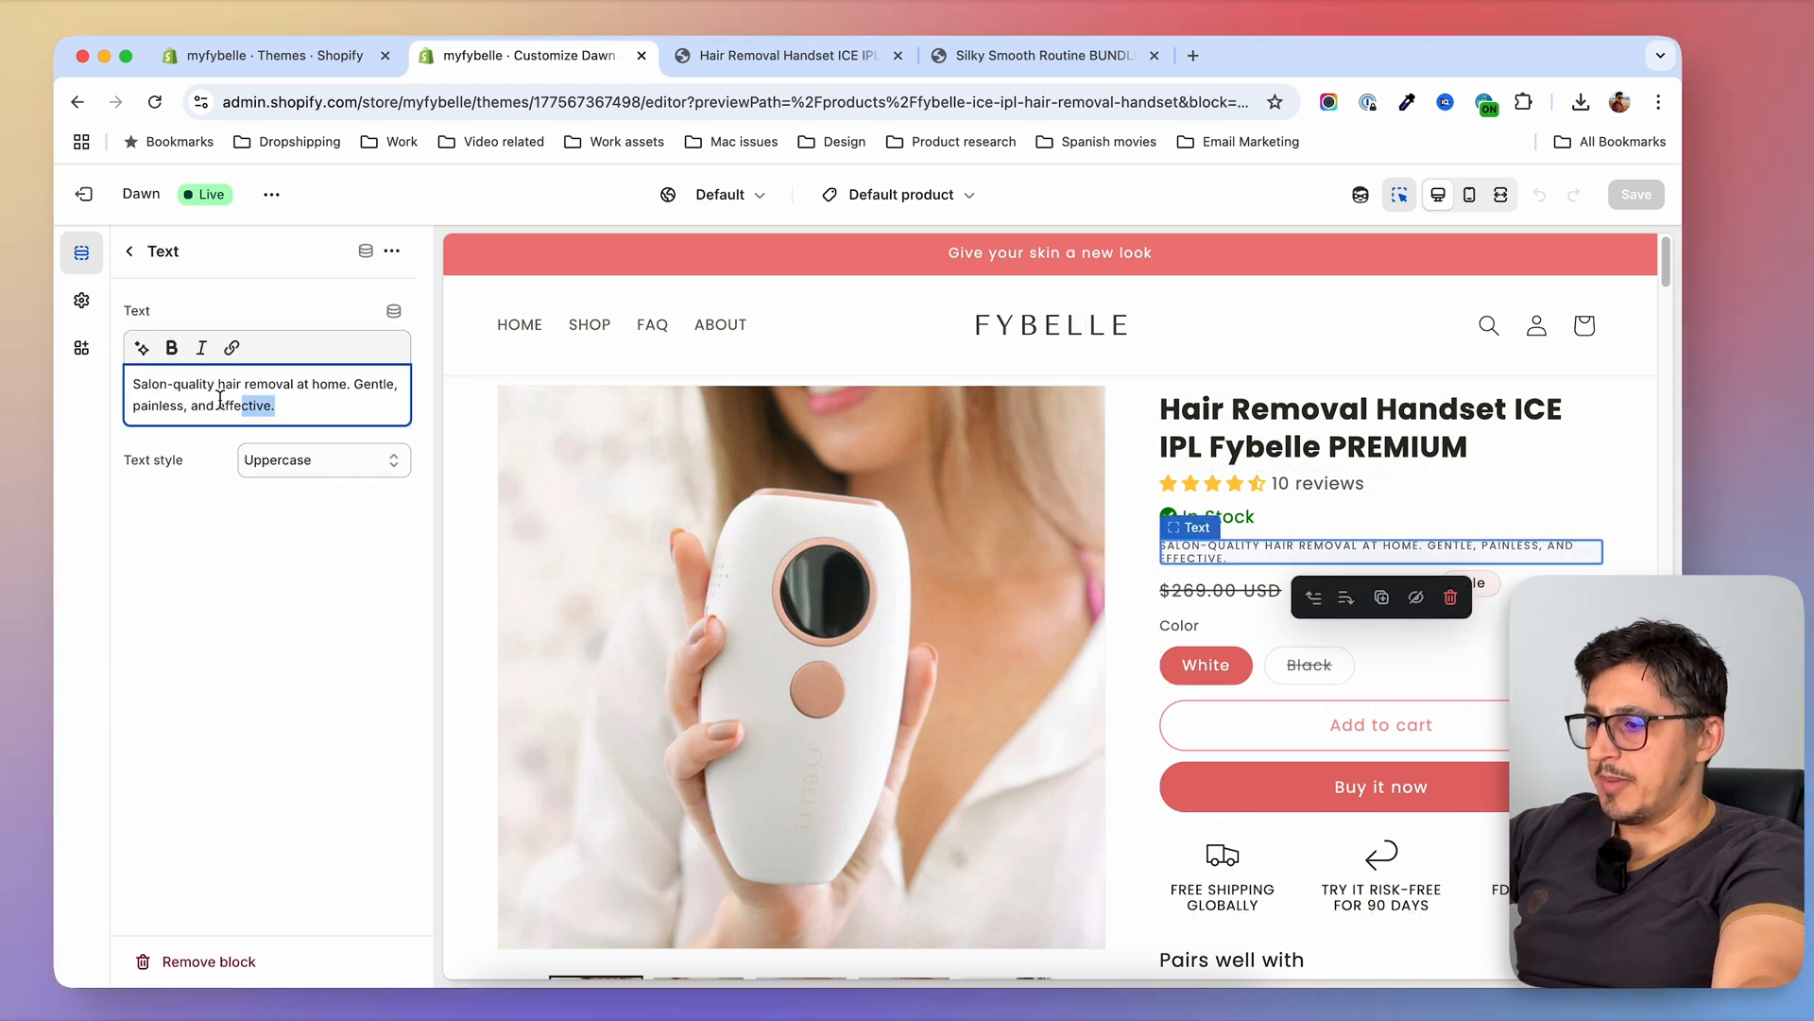
left_click_drag(254, 405, 135, 378)
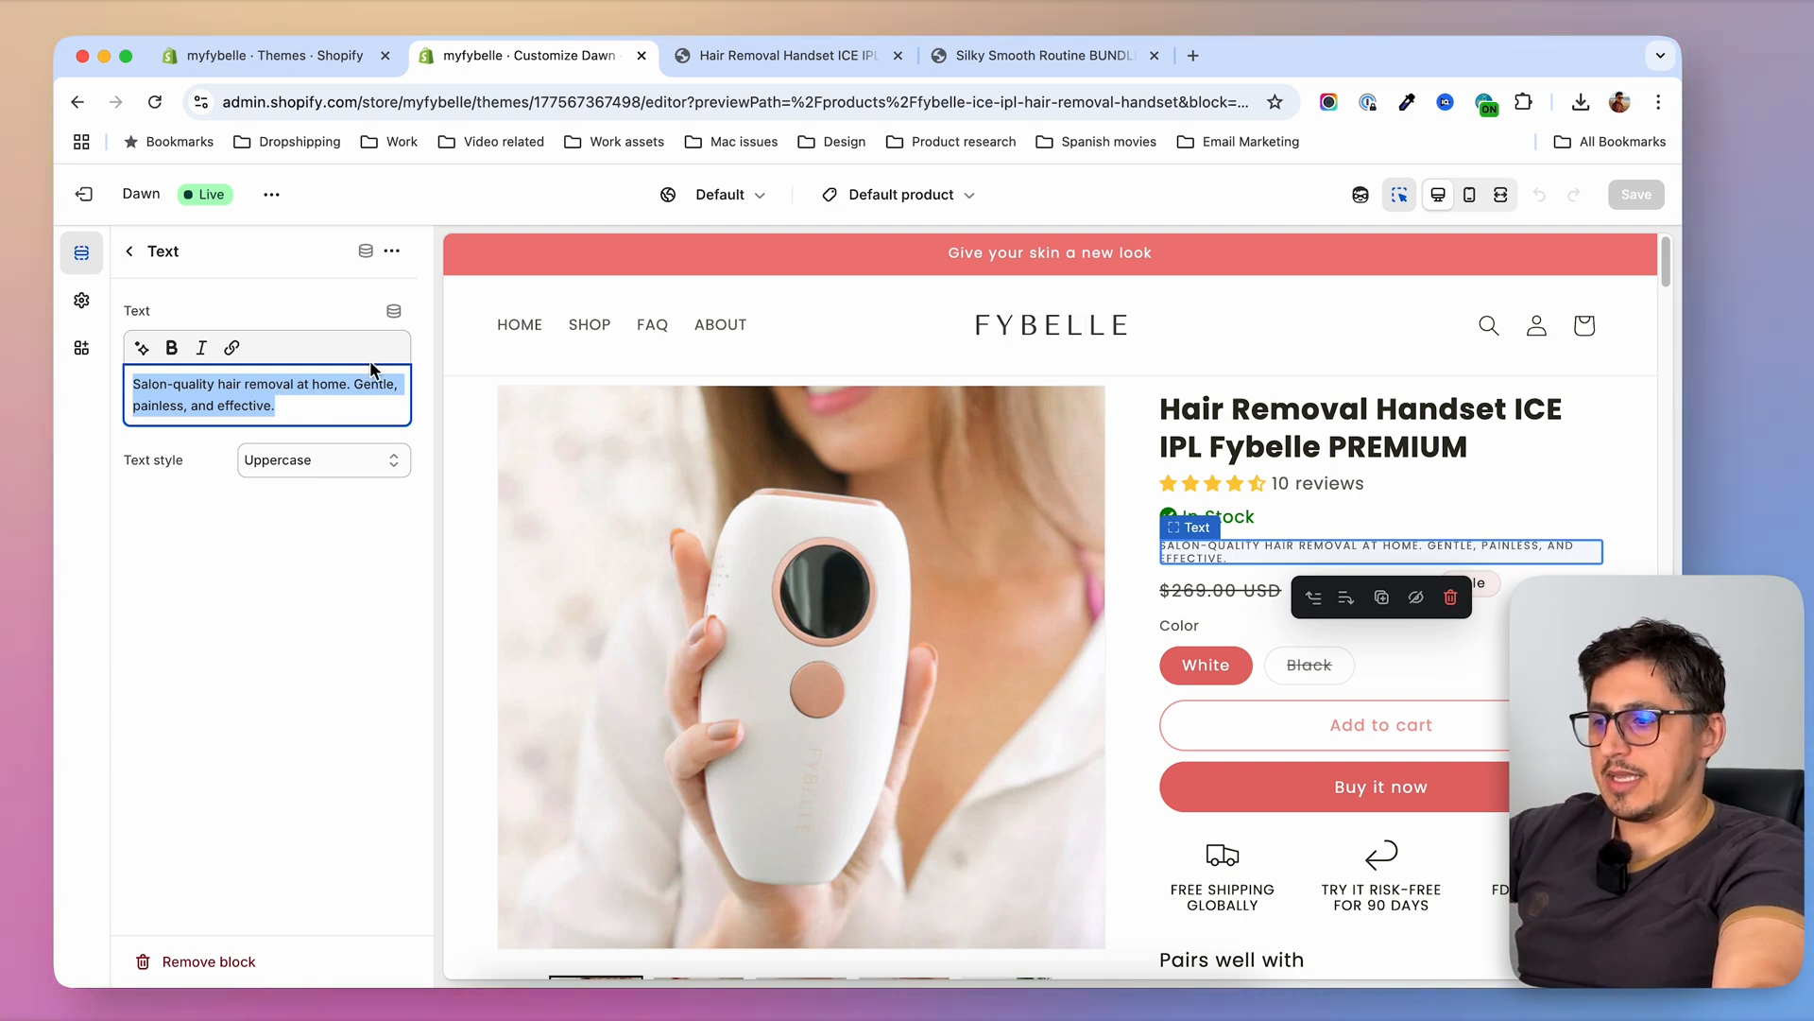
left_click(377, 316)
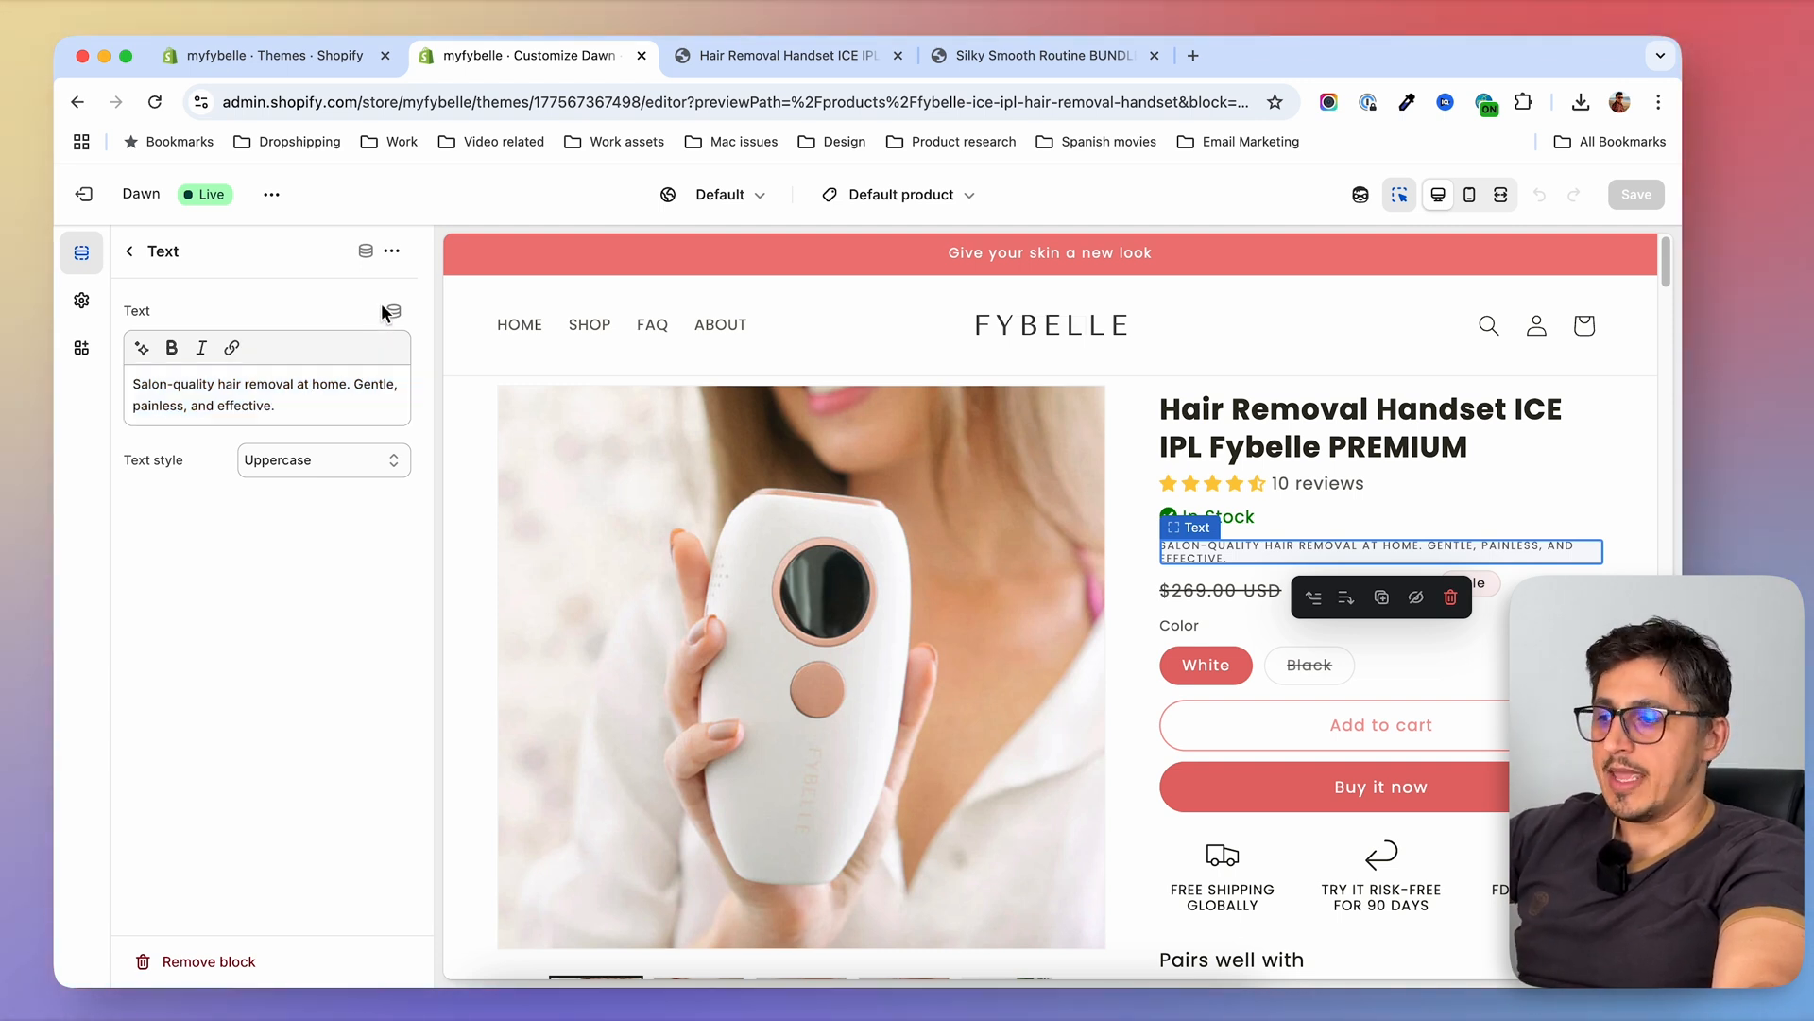
triple_click(265, 412)
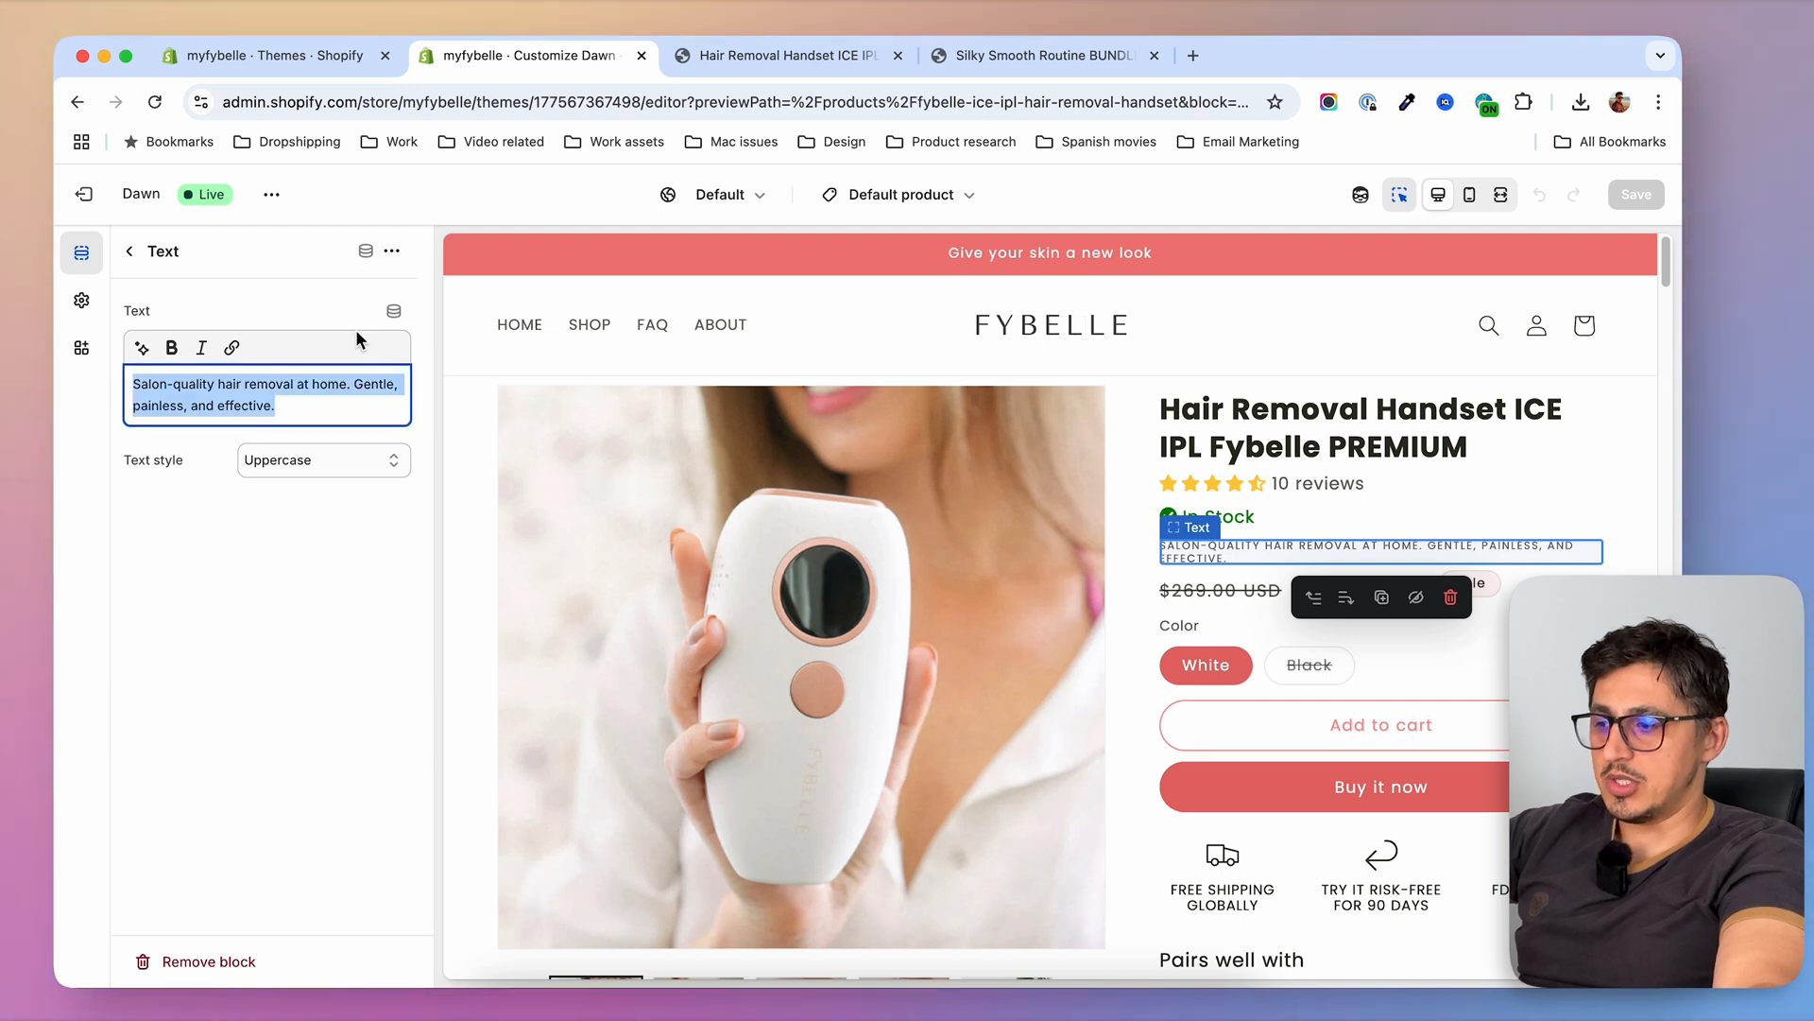
View the dynamic sources available for the tagline text and open the form for adding a product metafield definition
left_click(397, 313)
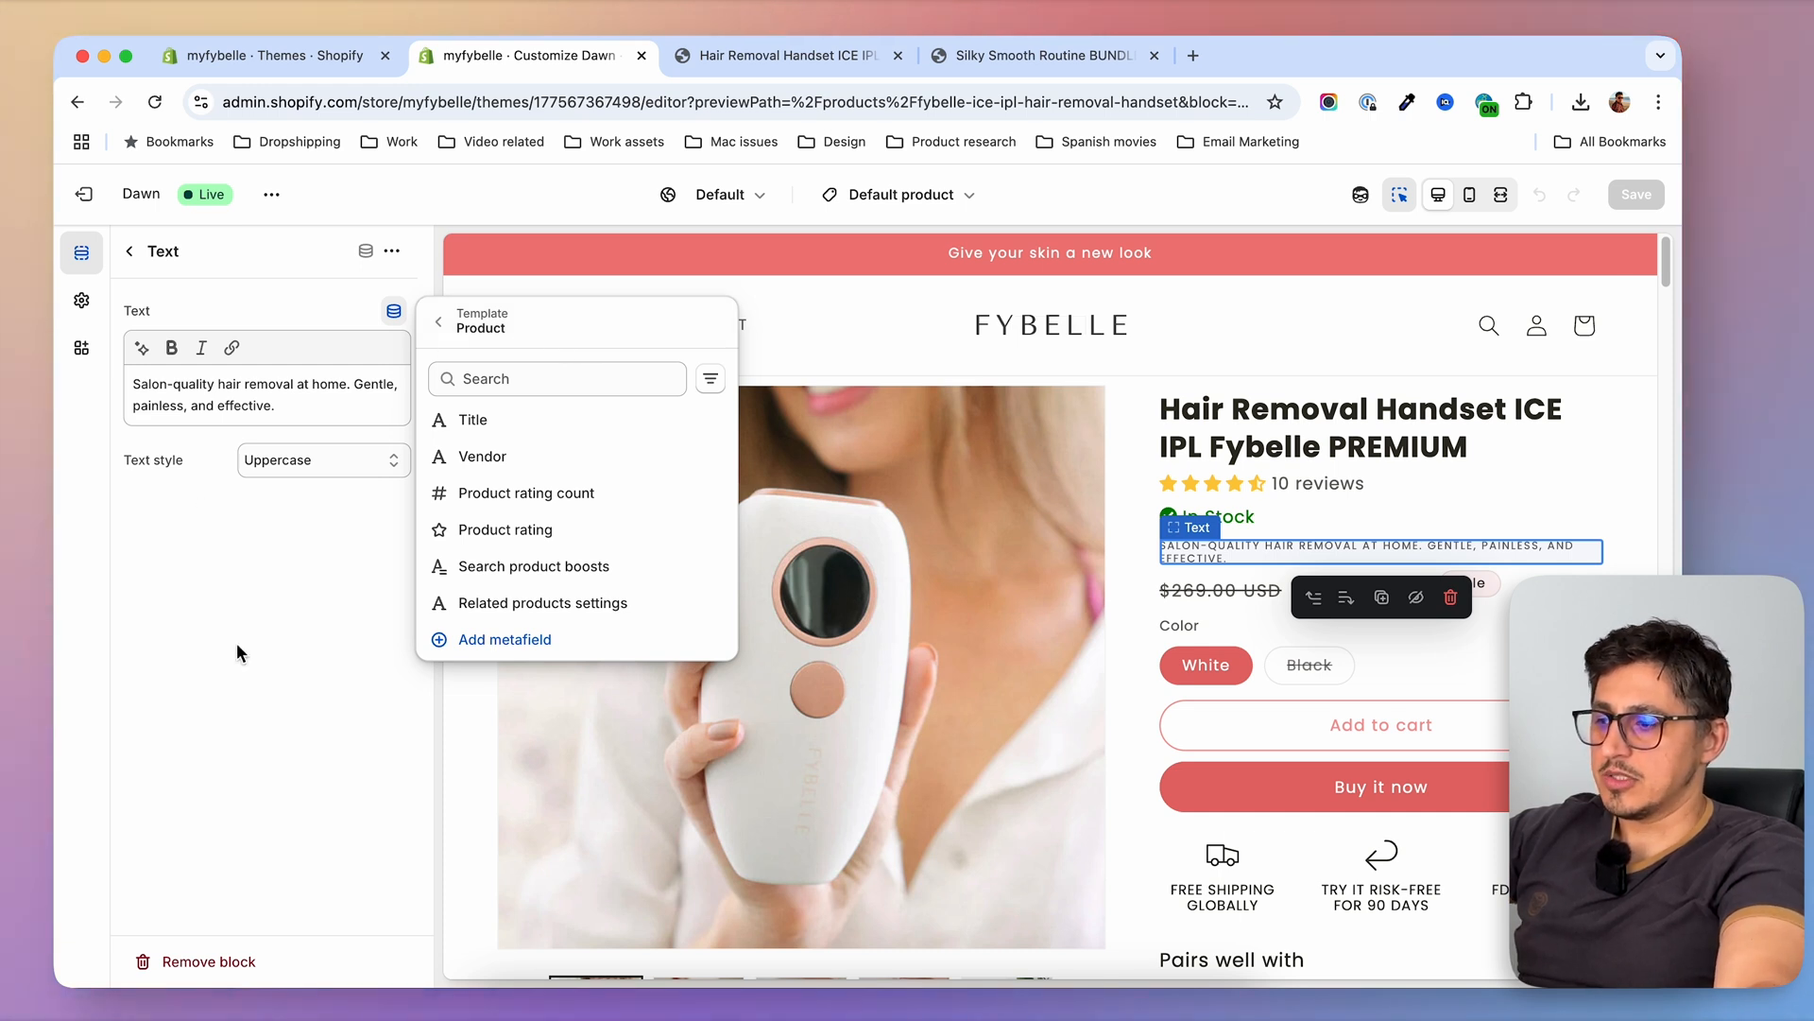
left_click(257, 669)
left_click(394, 311)
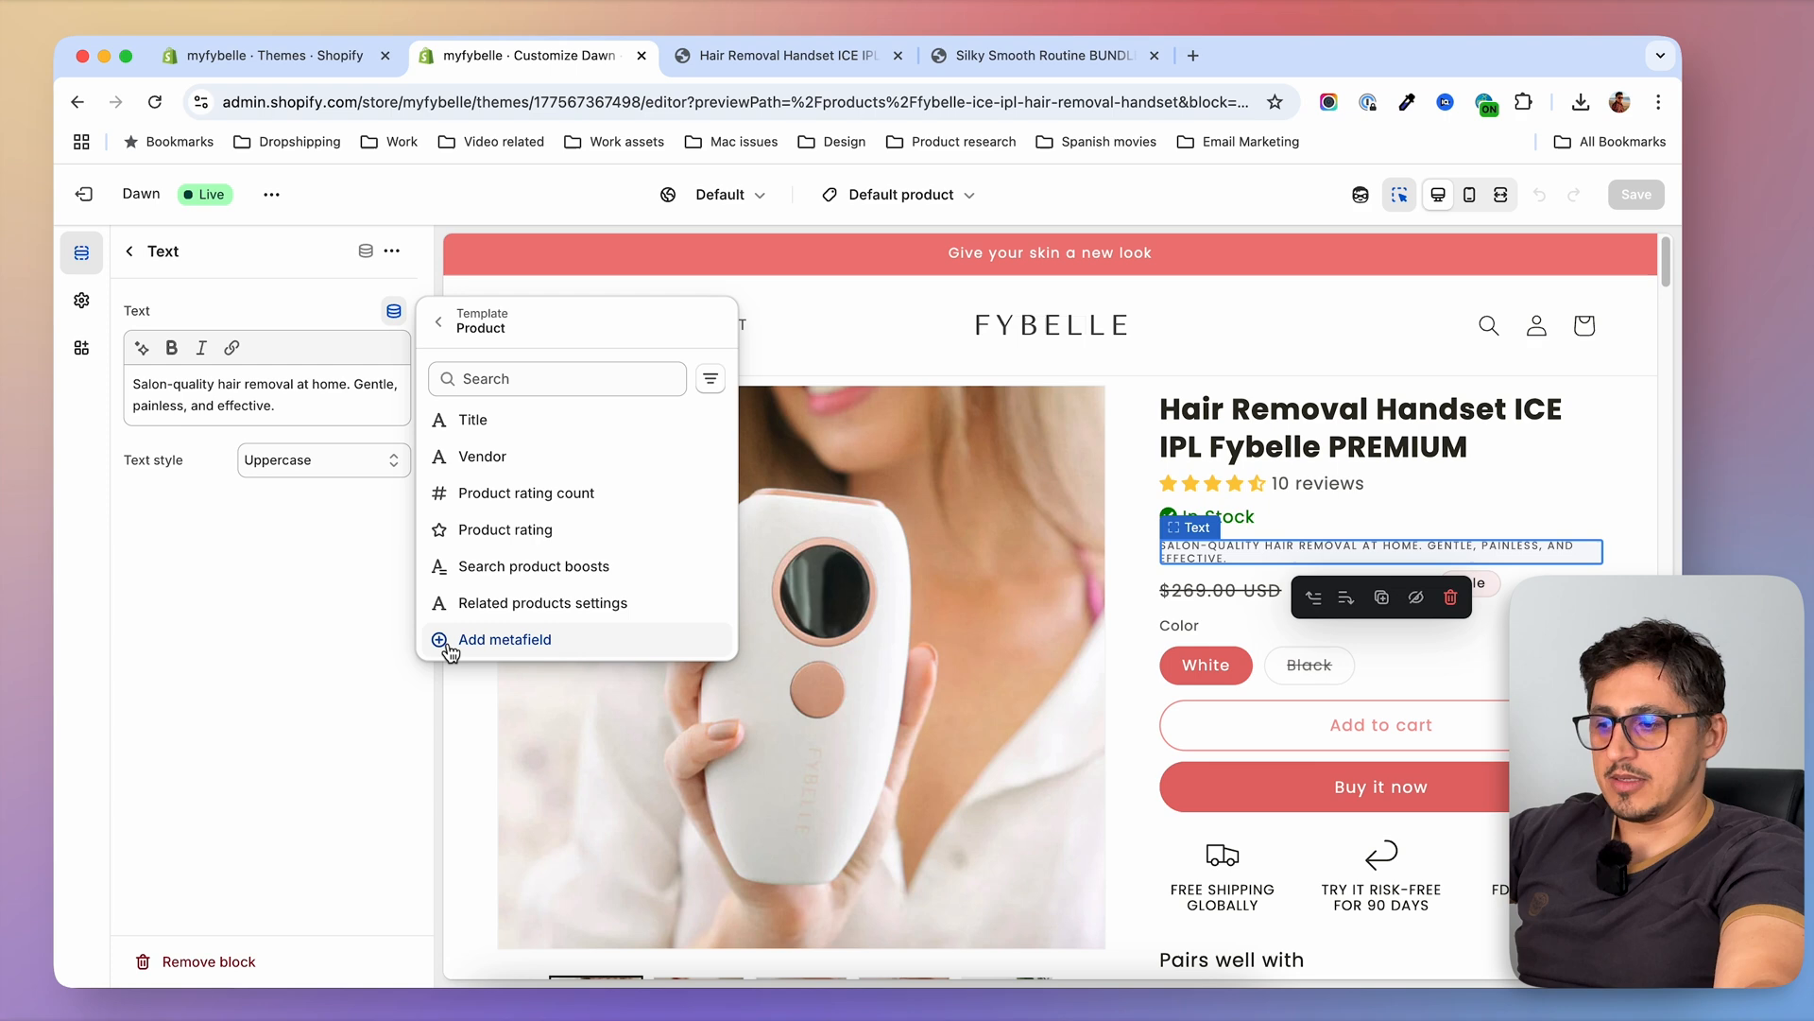
left_click(519, 641)
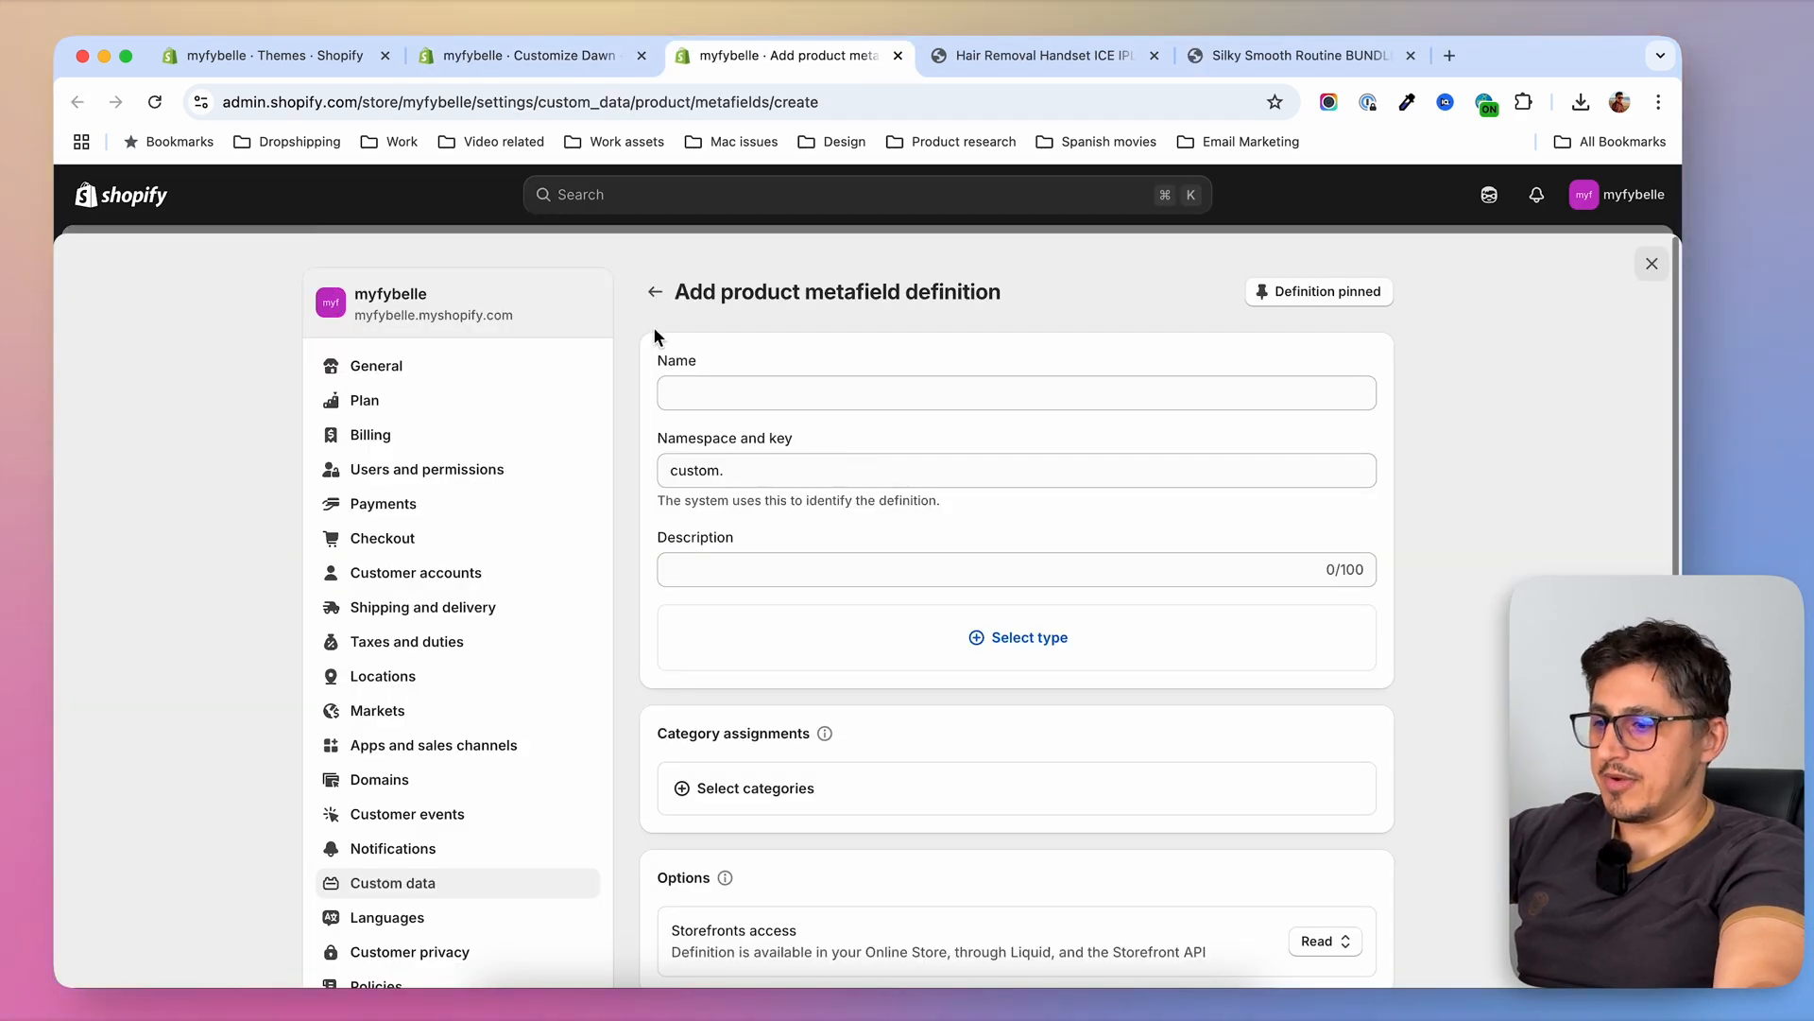
Leave the blank definition form and reach the product metafield definitions through the store's custom data settings
left_click(654, 292)
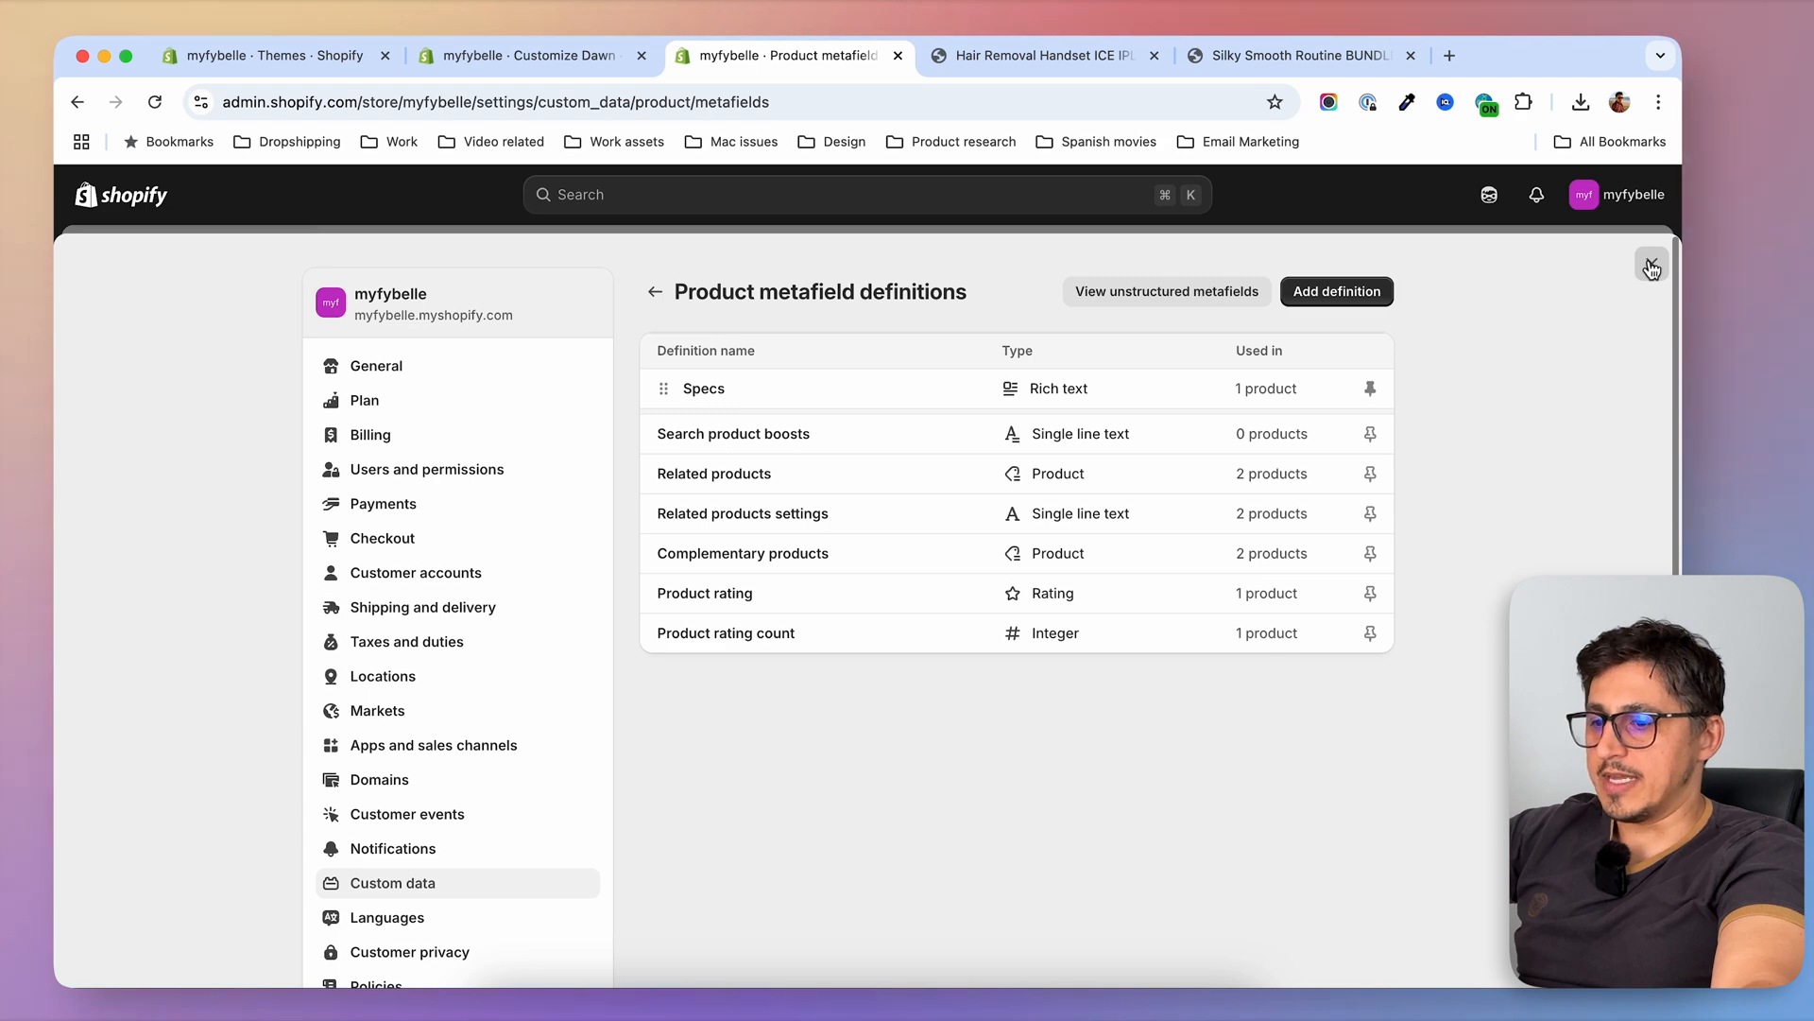
left_click(1652, 264)
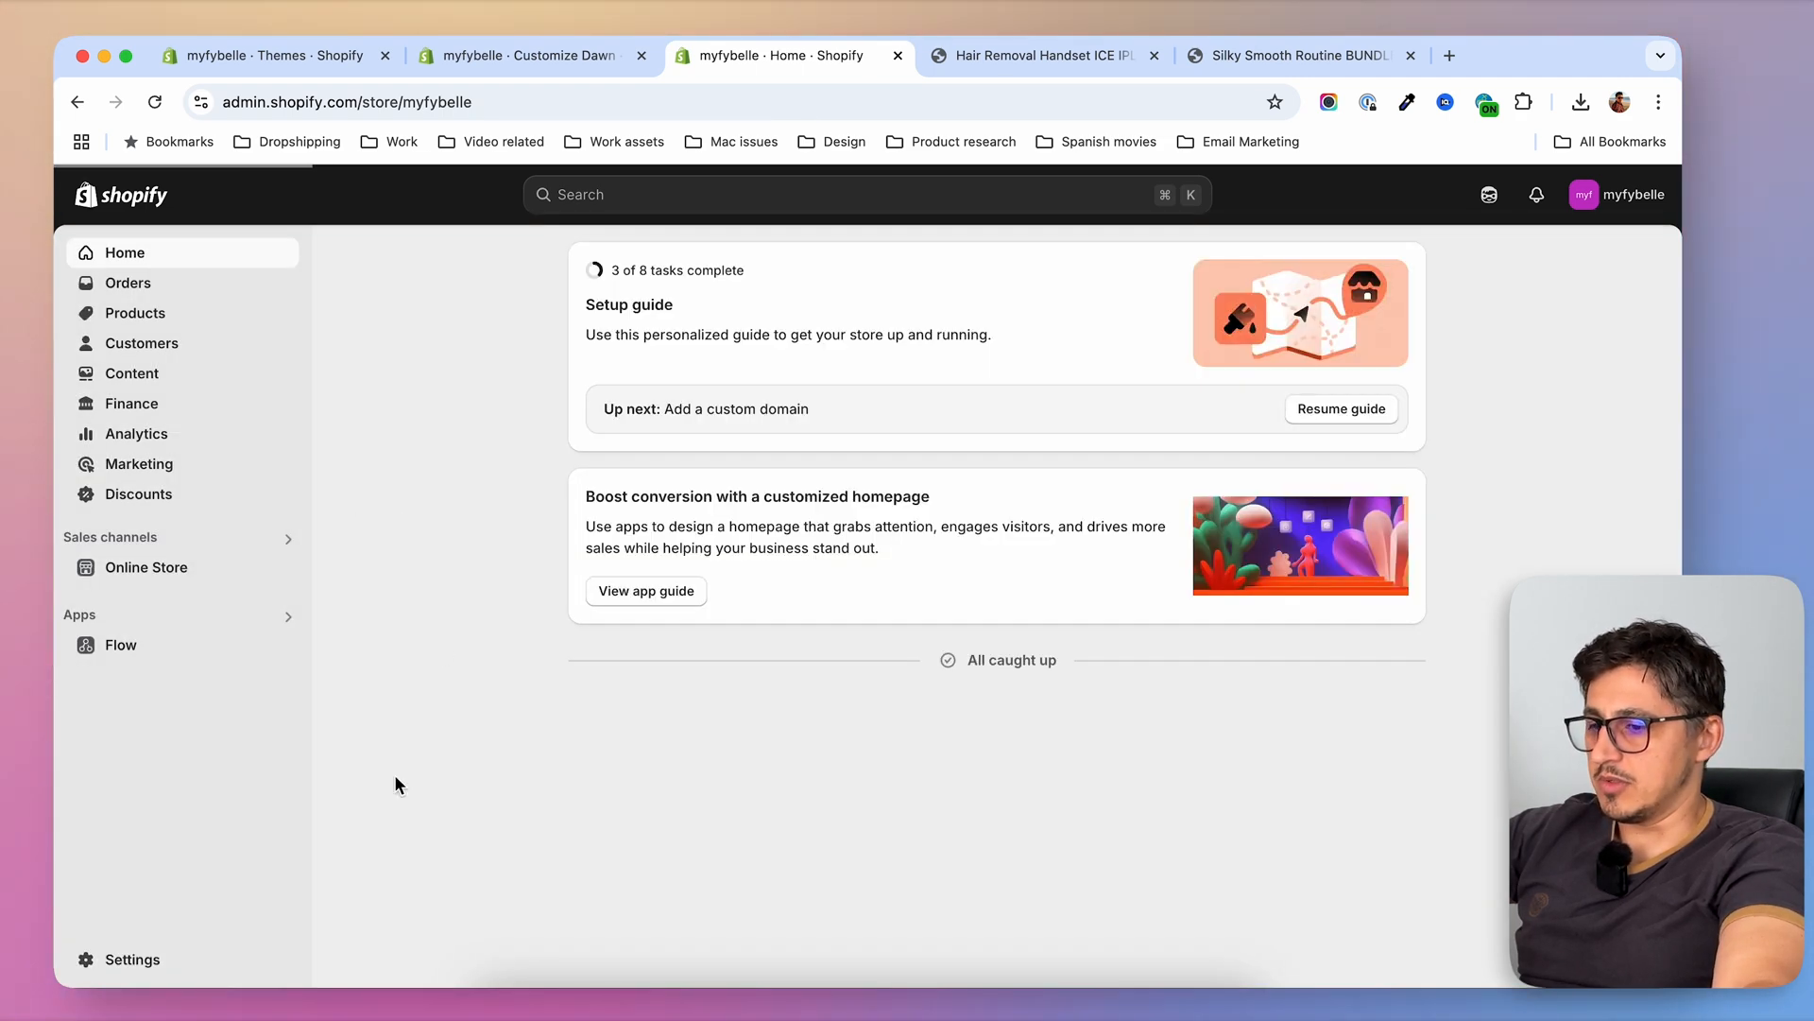
left_click(123, 962)
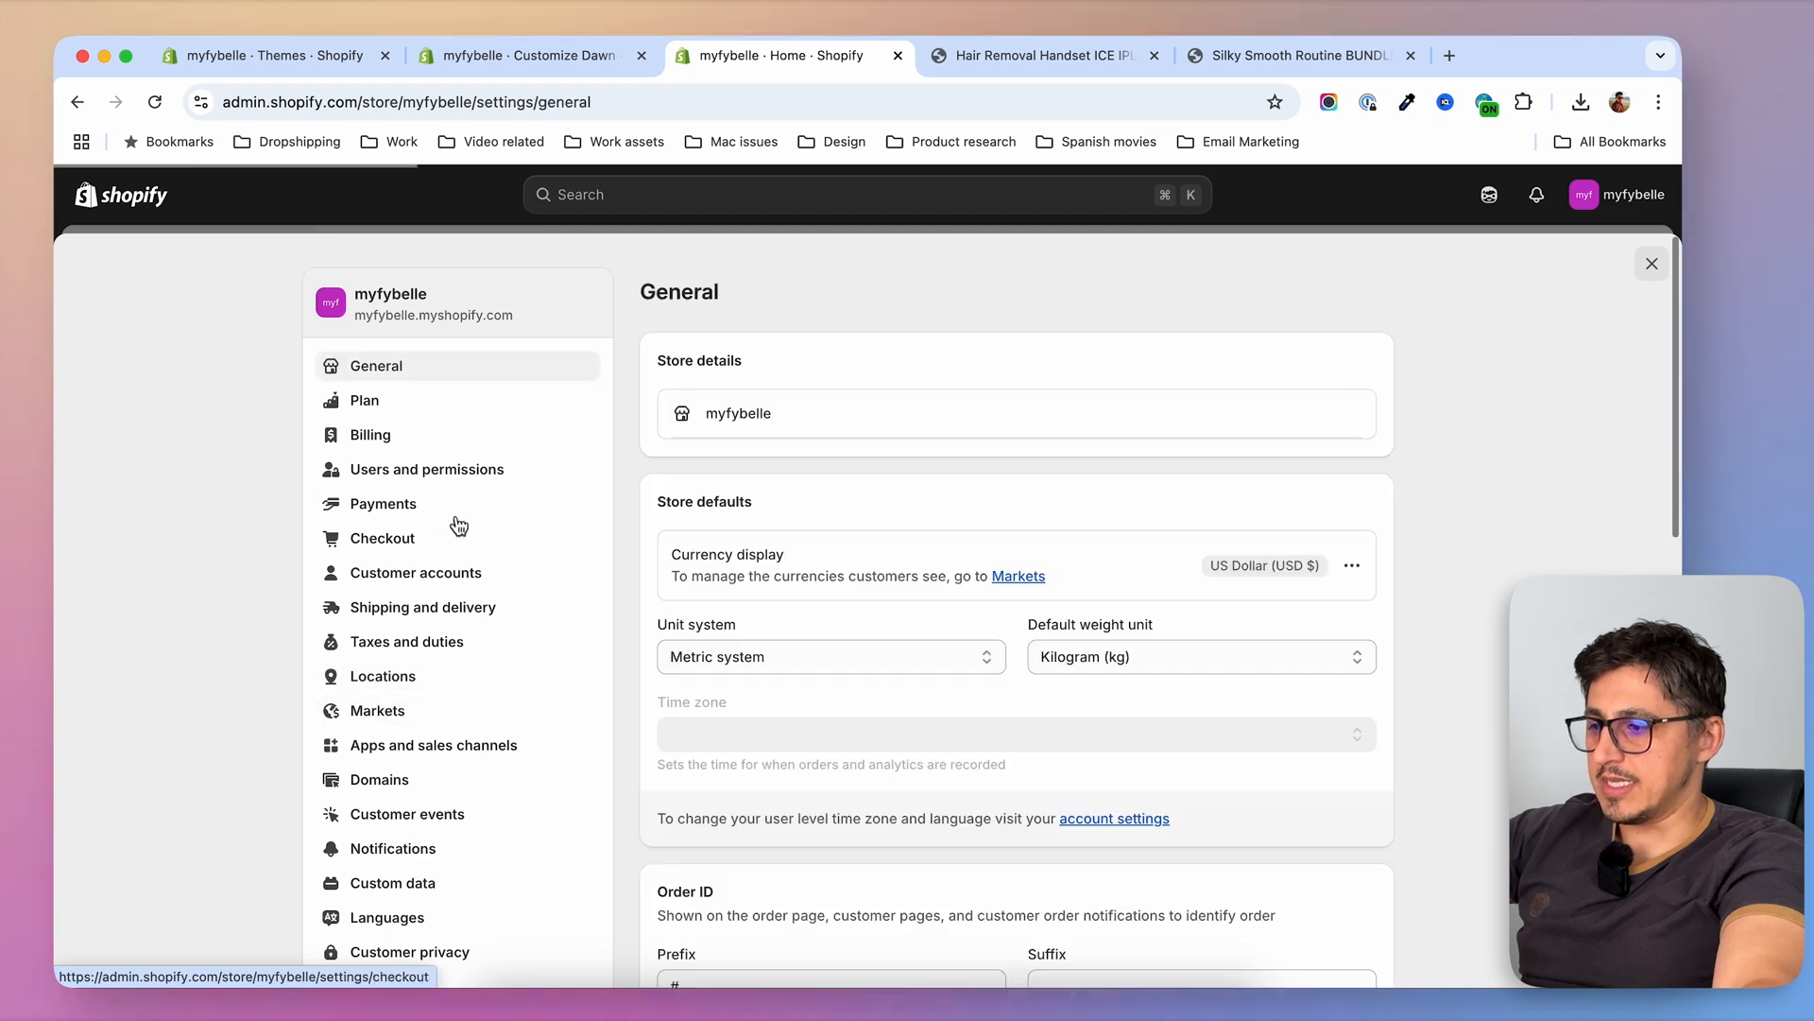
scroll(435, 850, "down", 1)
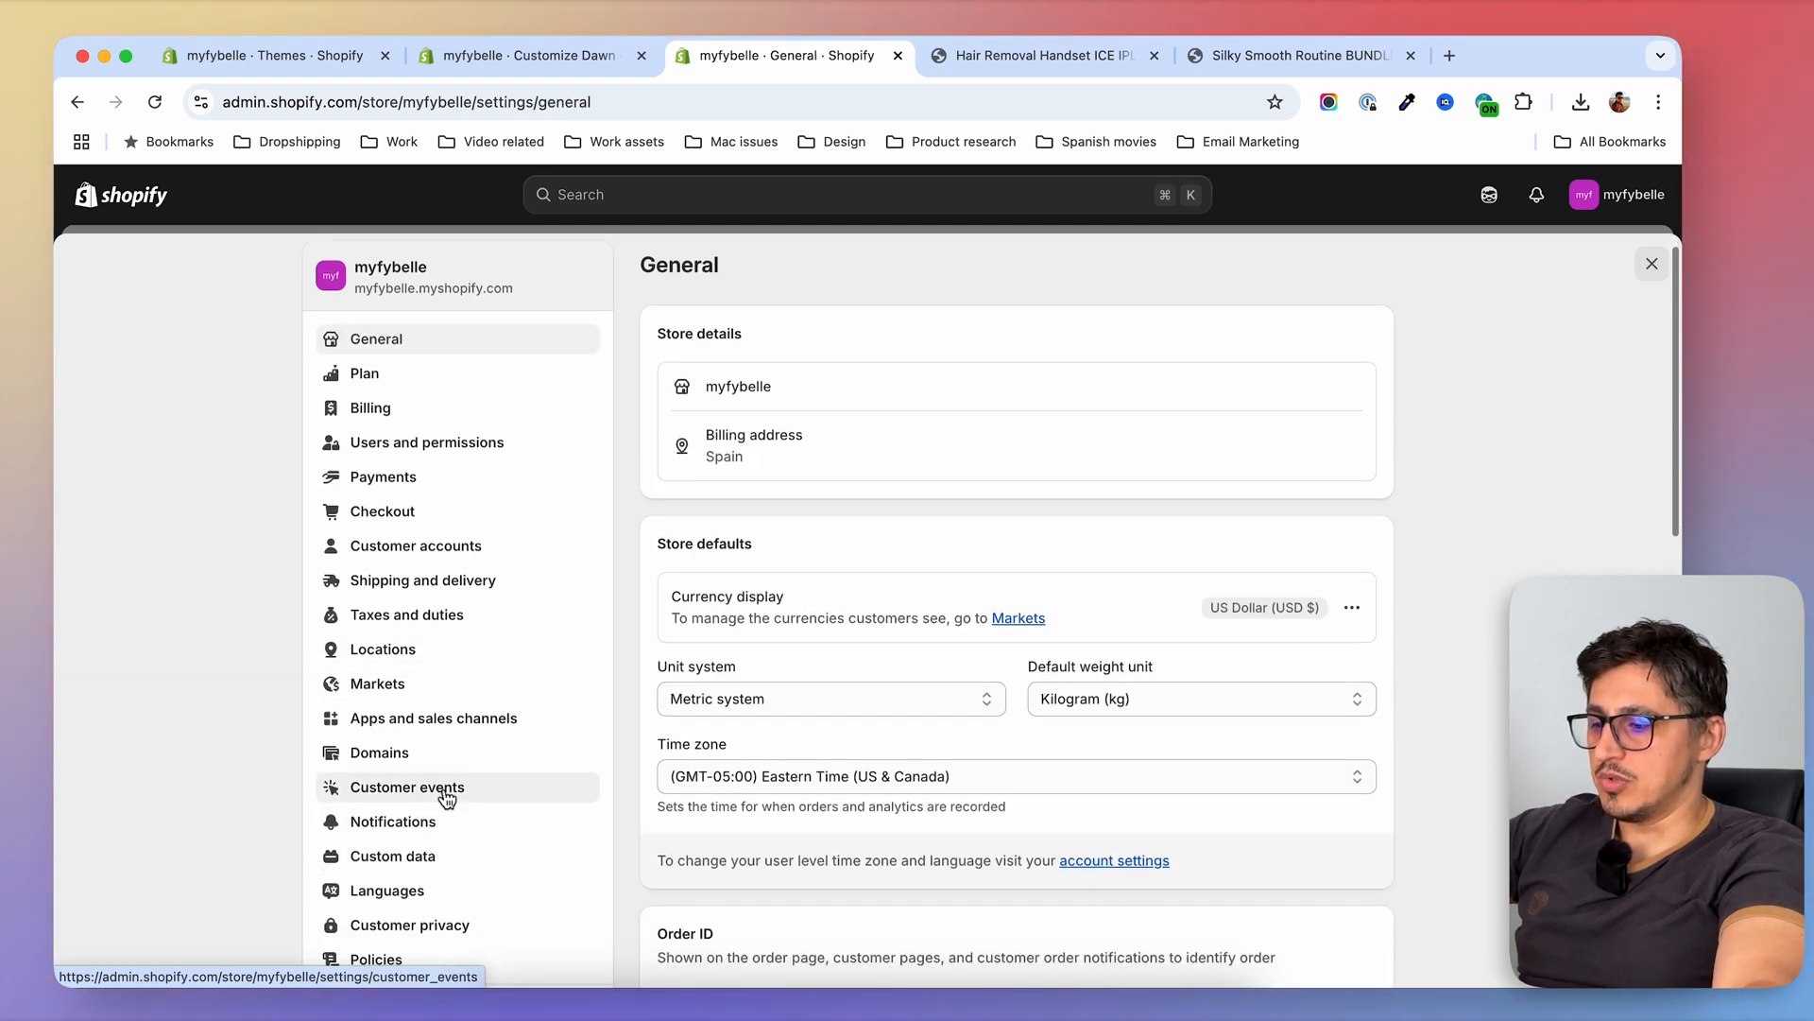
left_click(445, 864)
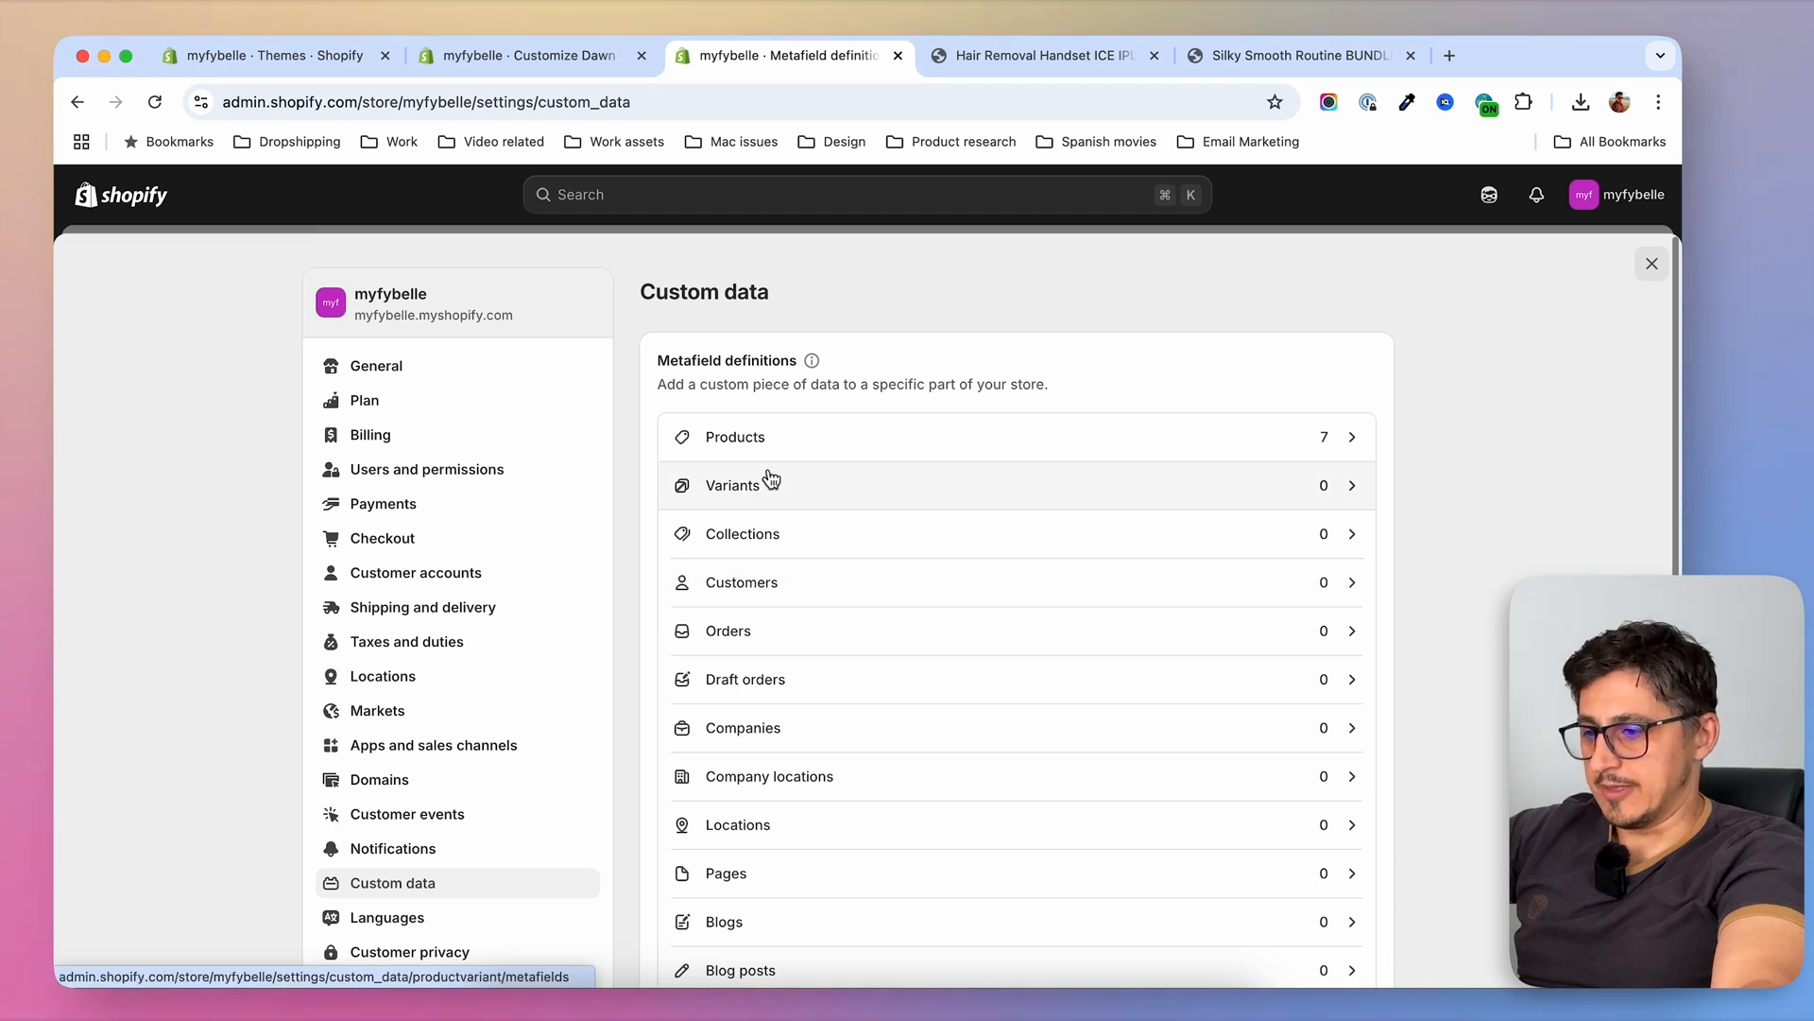
left_click(748, 448)
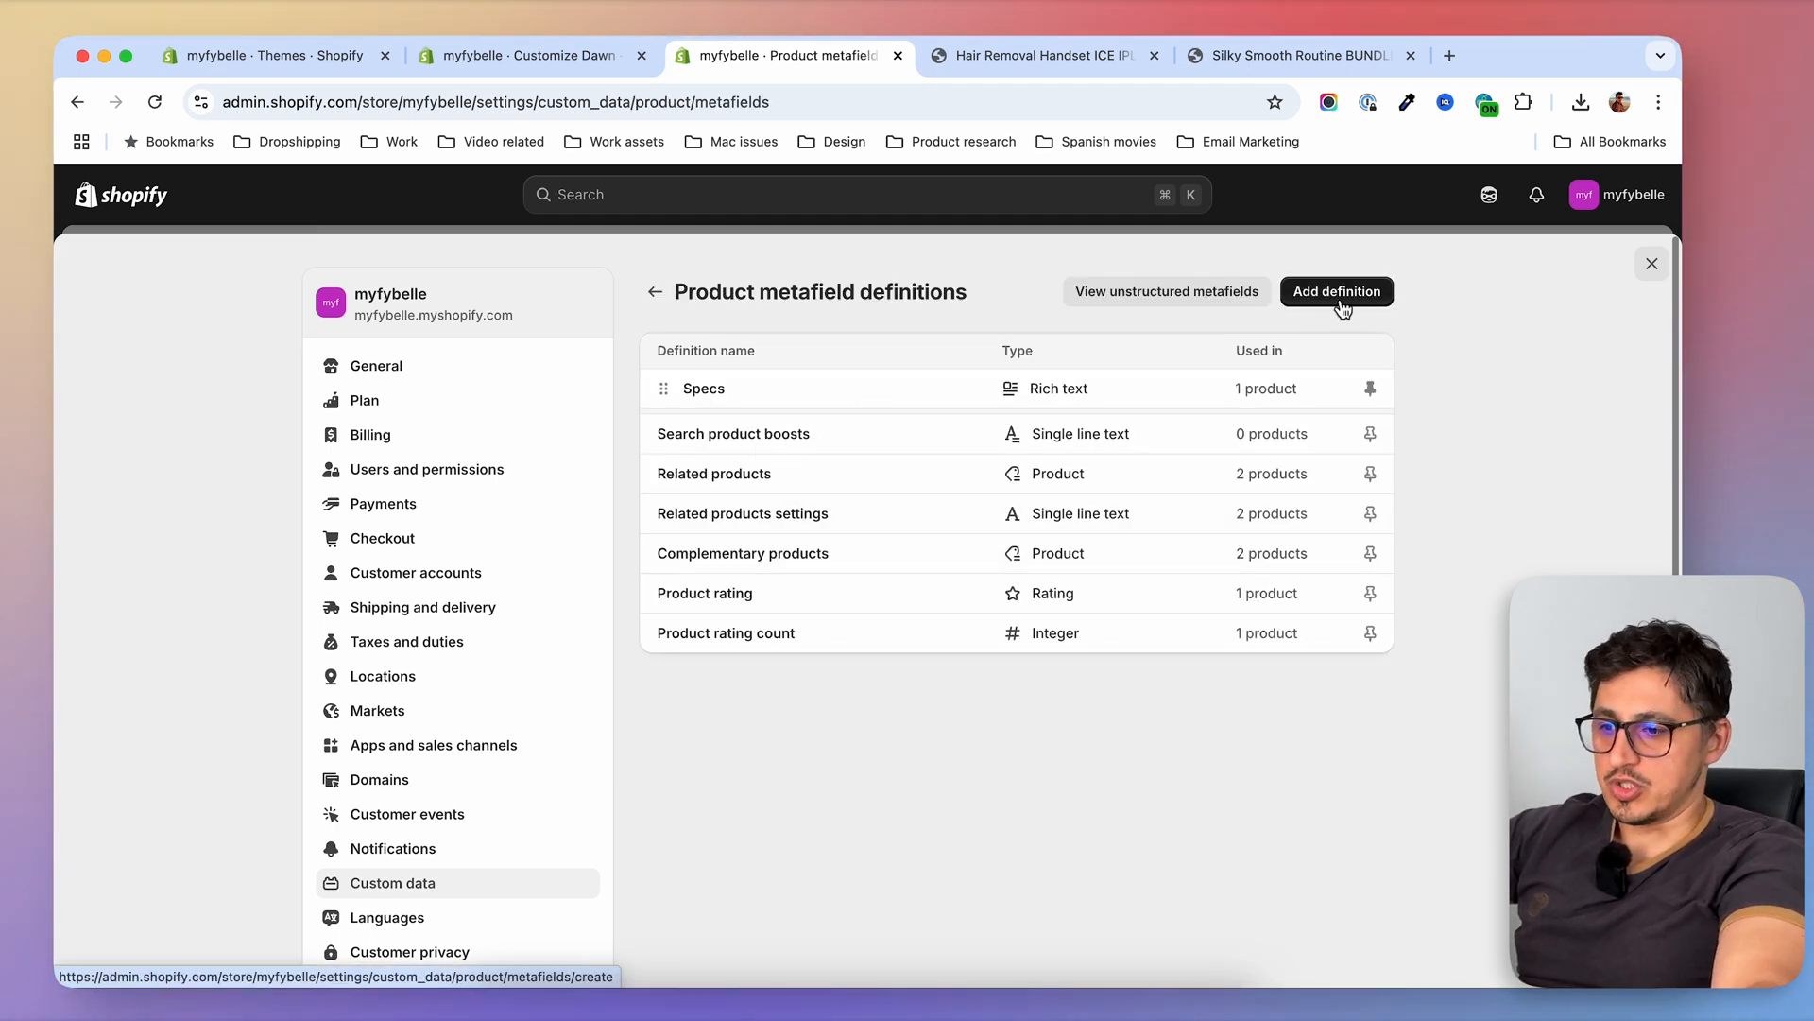
Review the Specs metafield definition's settings and return to the list of product metafield definitions
left_click(711, 402)
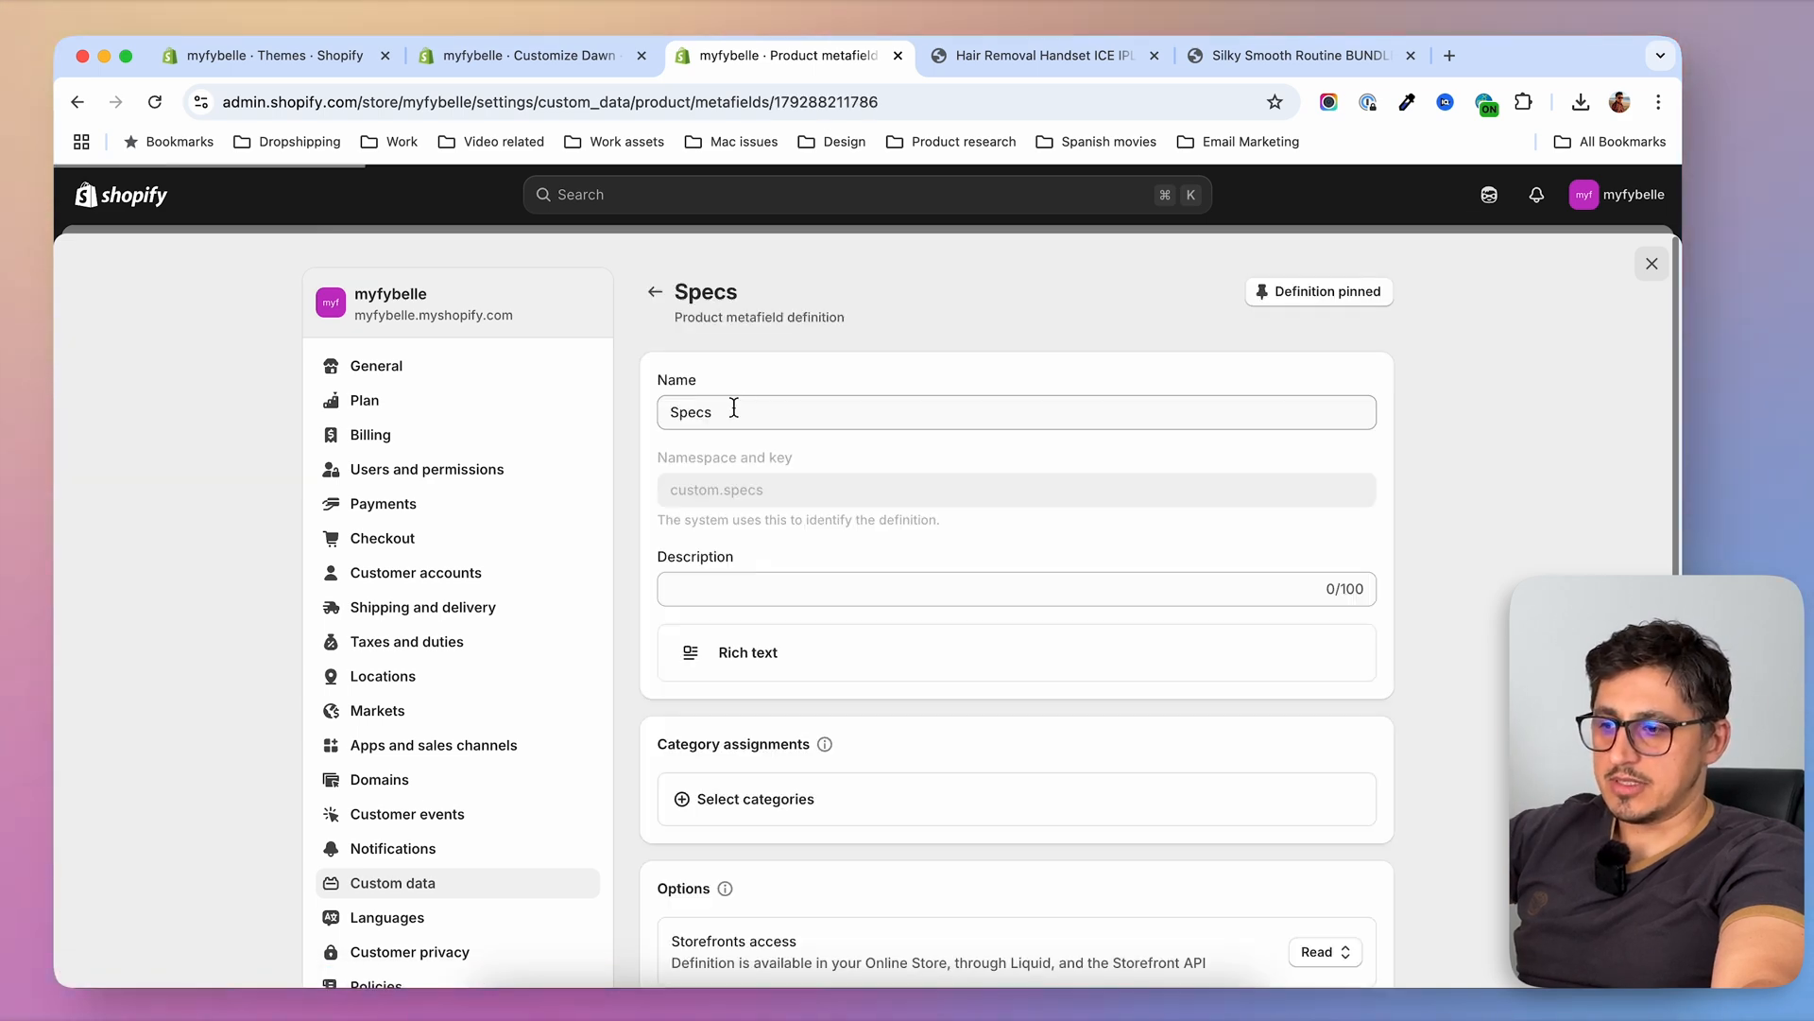
scroll(836, 697, "down", 2)
scroll(889, 741, "up", 3)
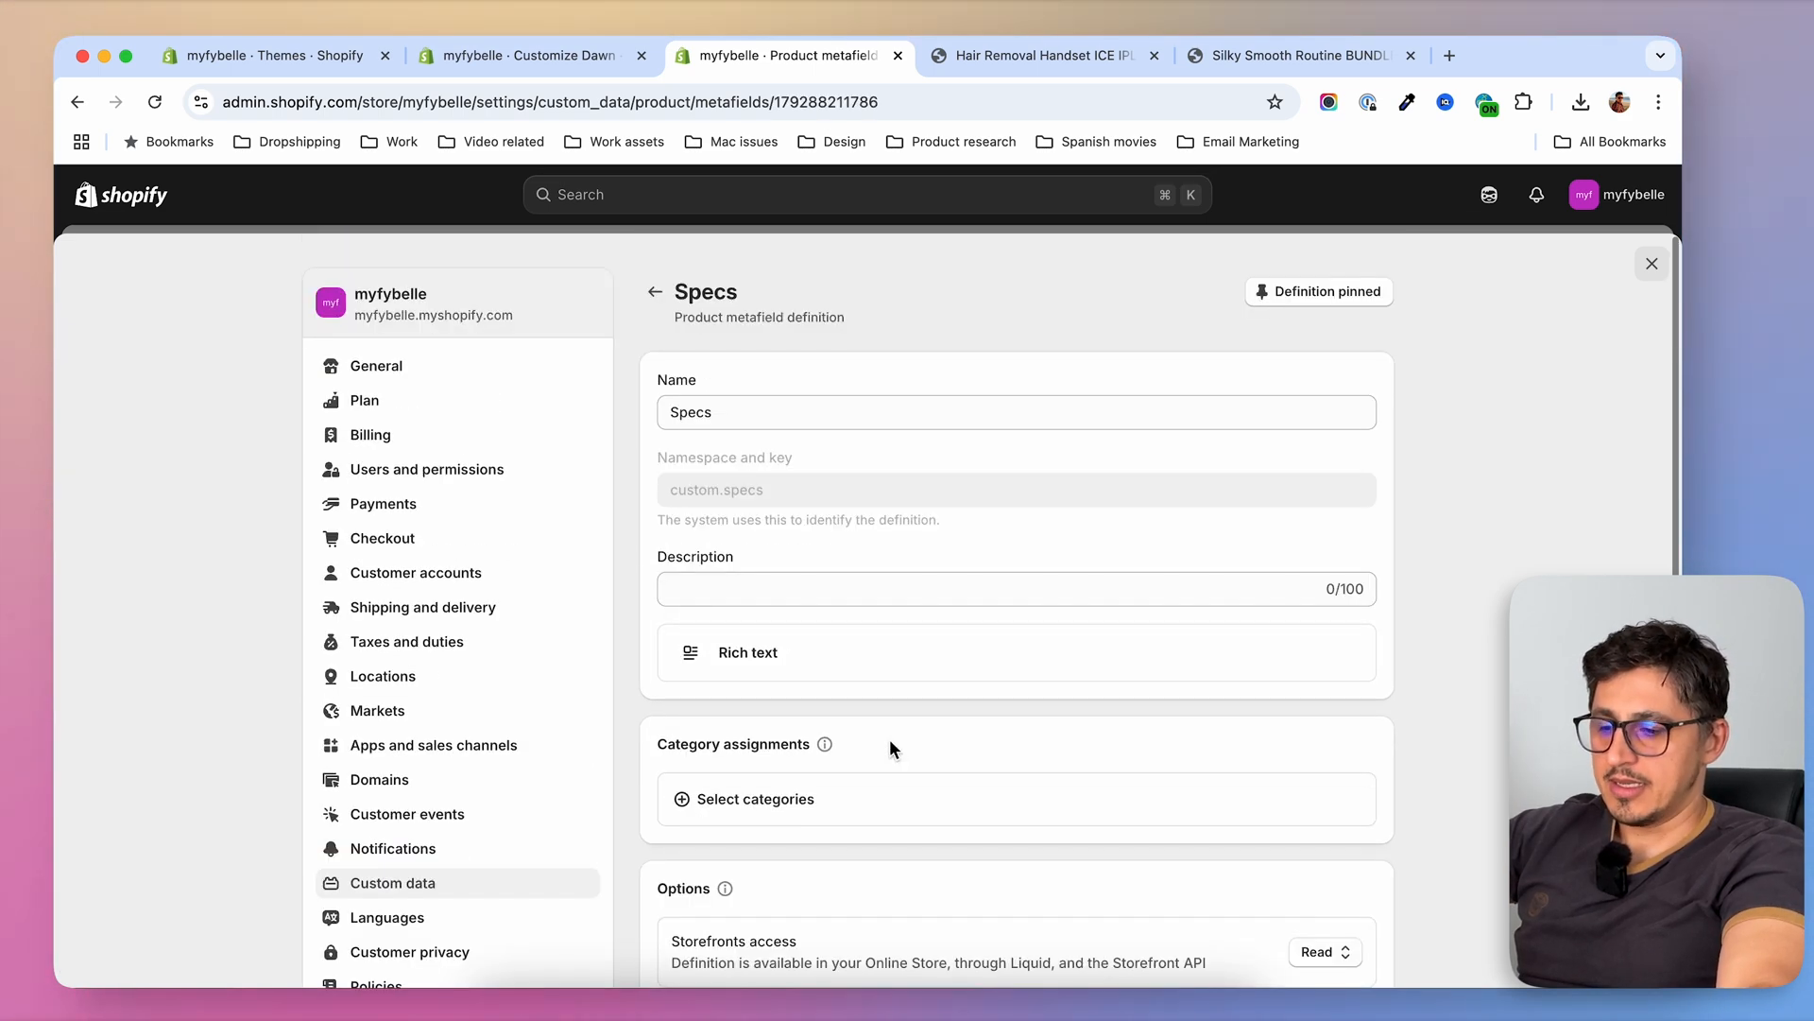
left_click(653, 293)
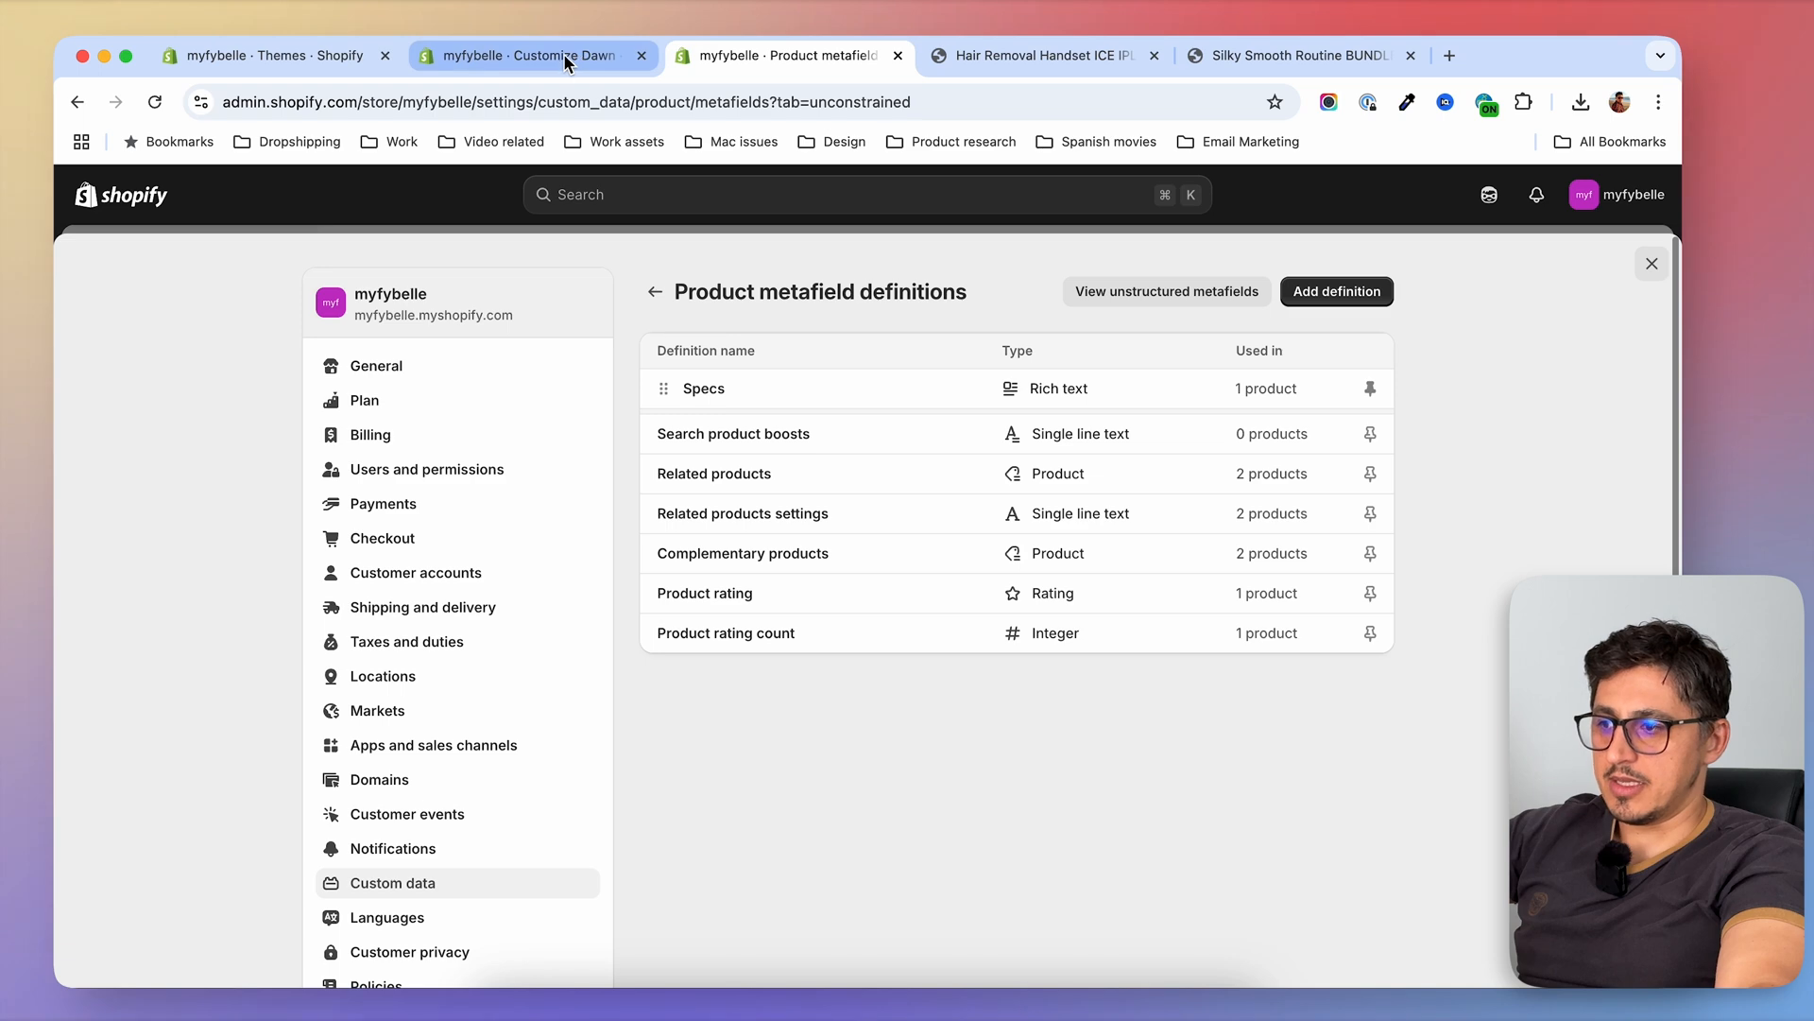
From the theme editor, open the store admin in a separate tab and go to the product list
left_click(515, 55)
right_click(84, 189)
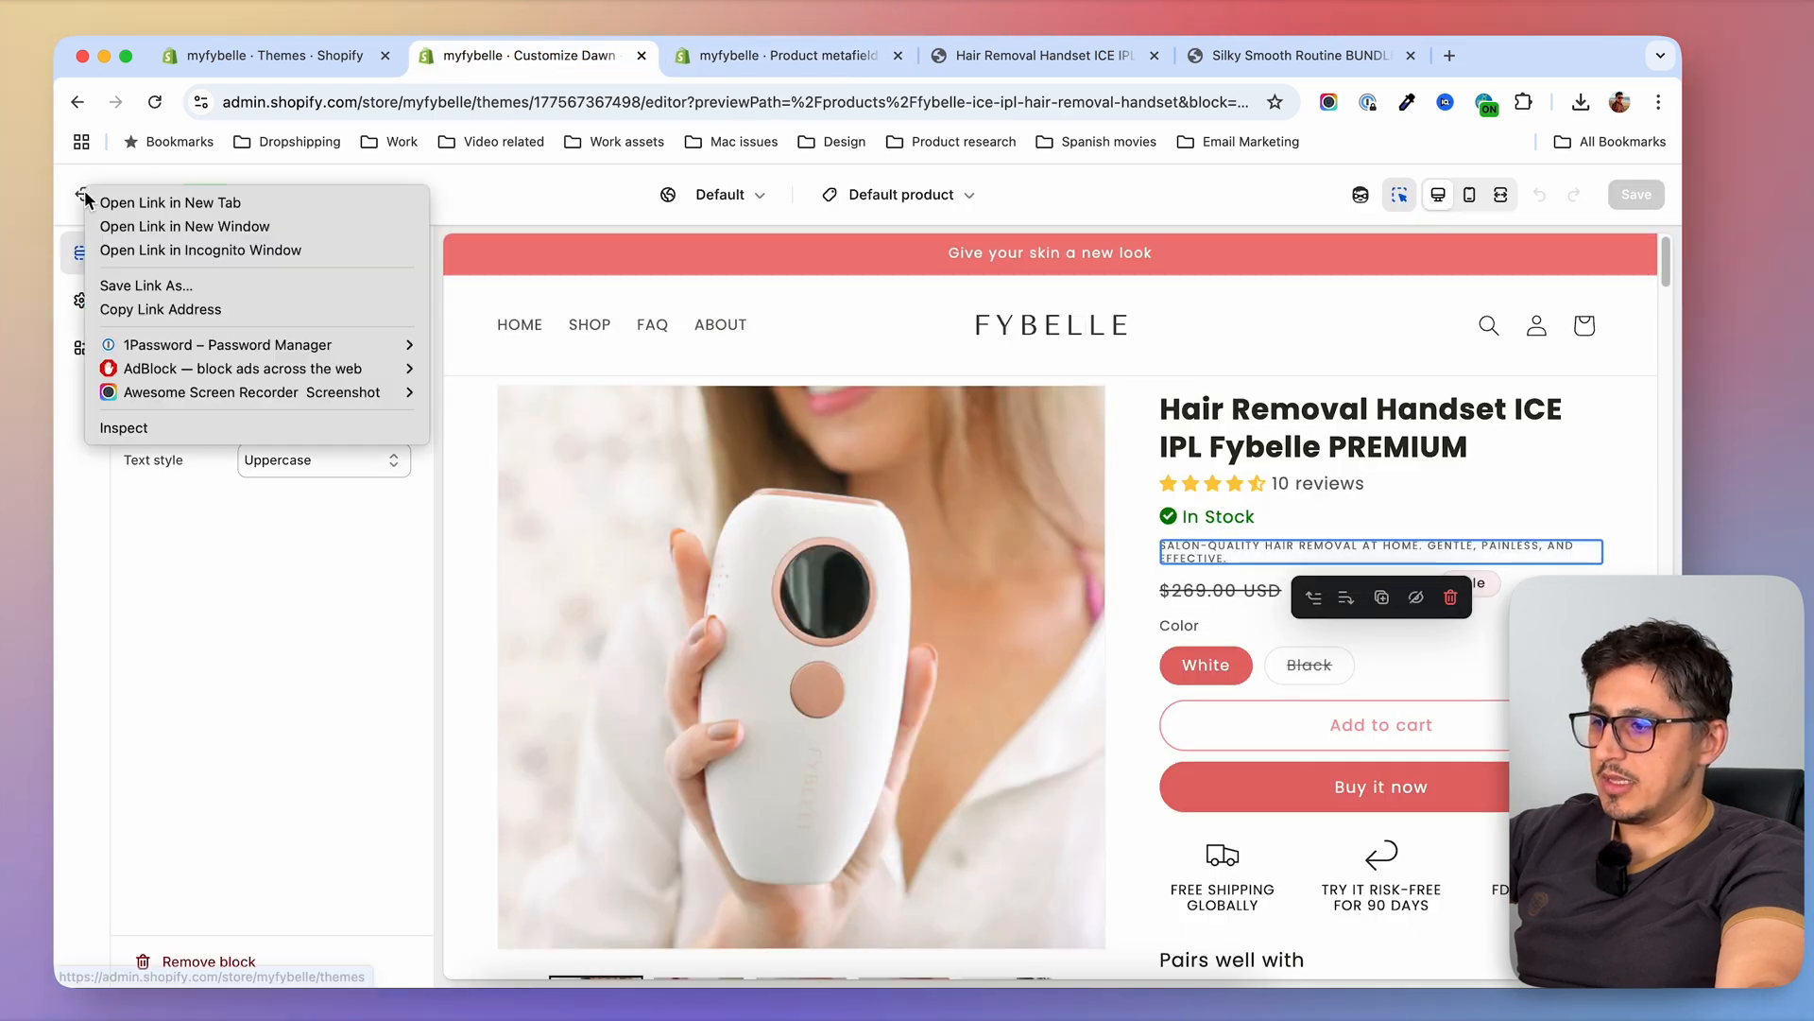
left_click(160, 195)
left_click(956, 57)
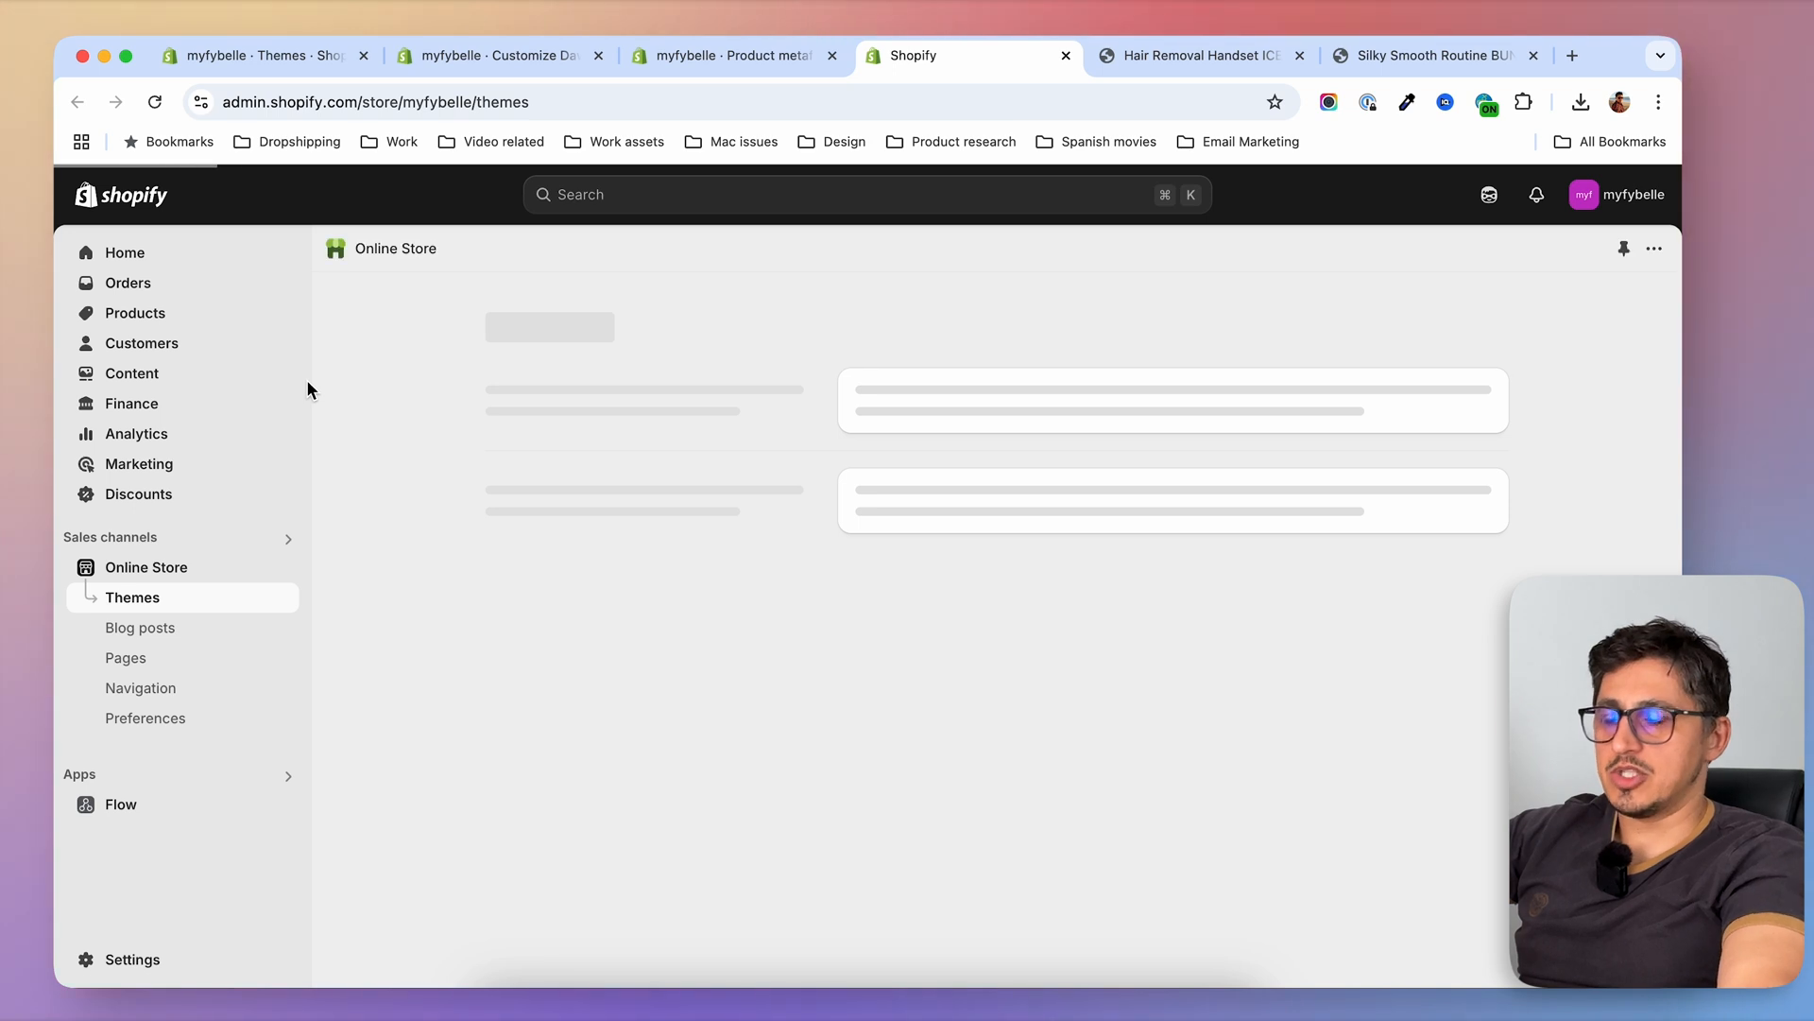
left_click(148, 310)
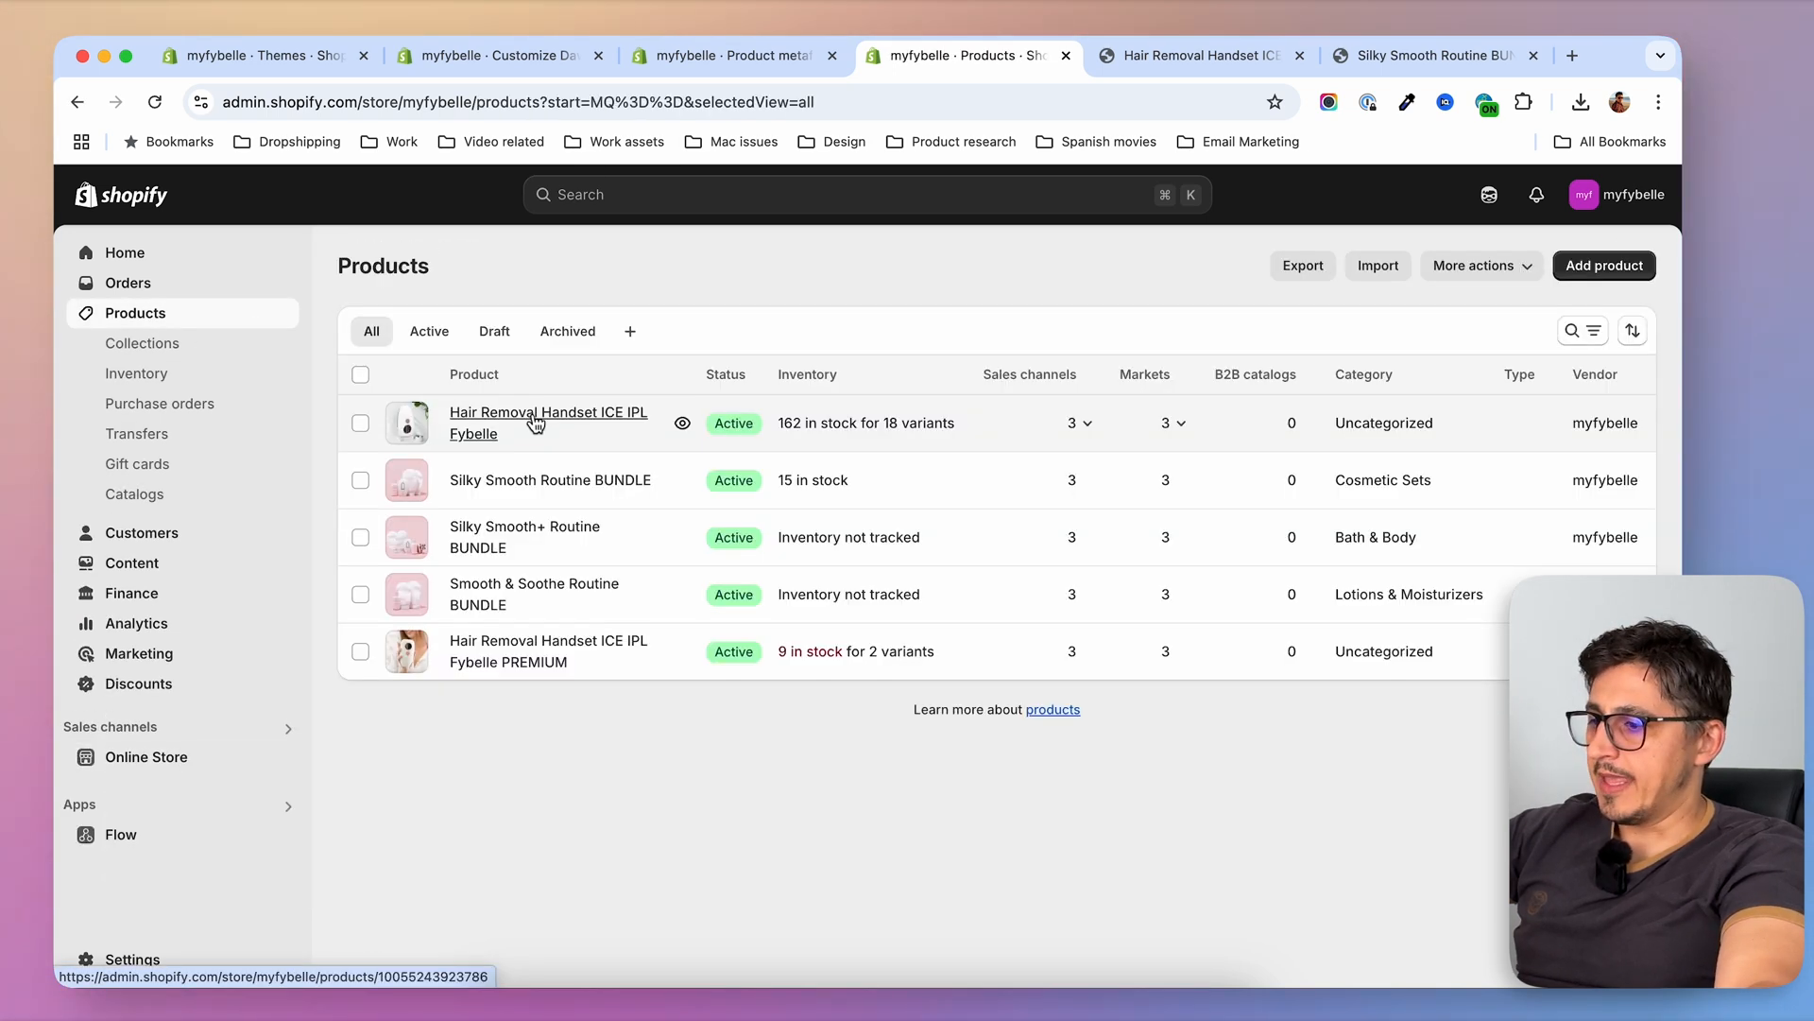
Open the Silky Smooth Routine BUNDLE product and find the Specs entry among its product metafields
left_click(551, 482)
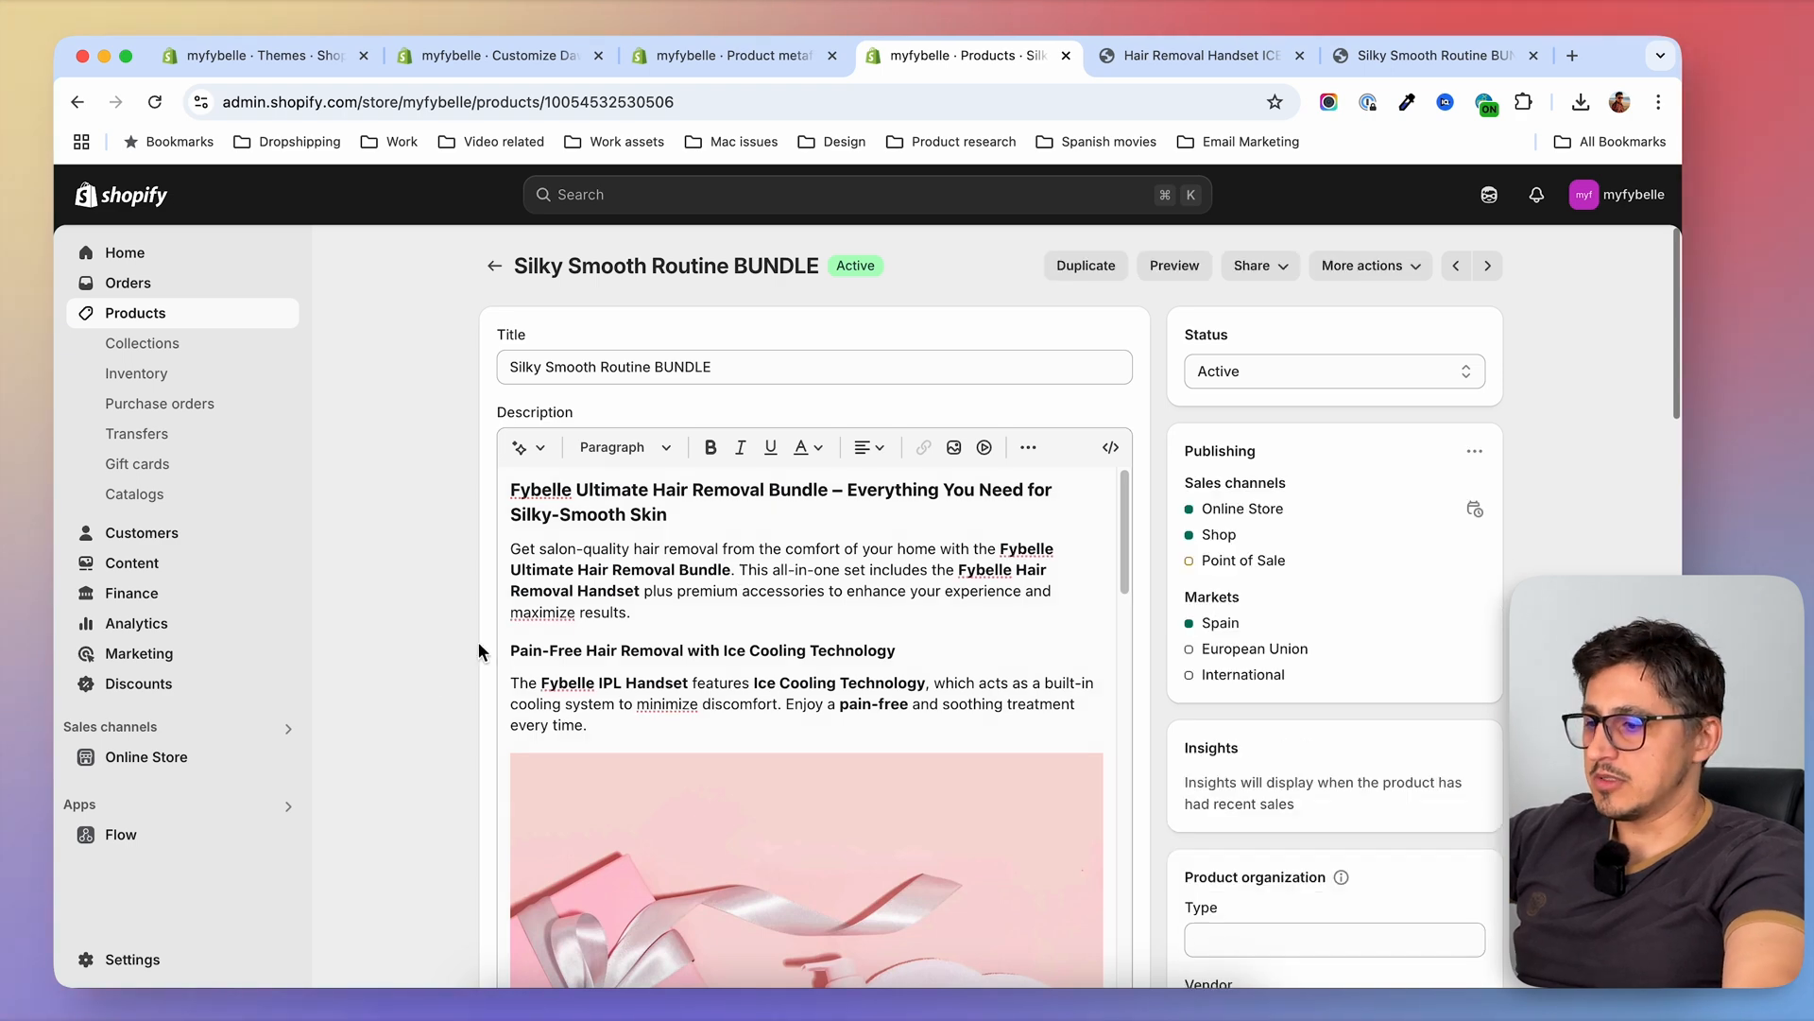
scroll(428, 648, "down", 1)
scroll(422, 648, "down", 15)
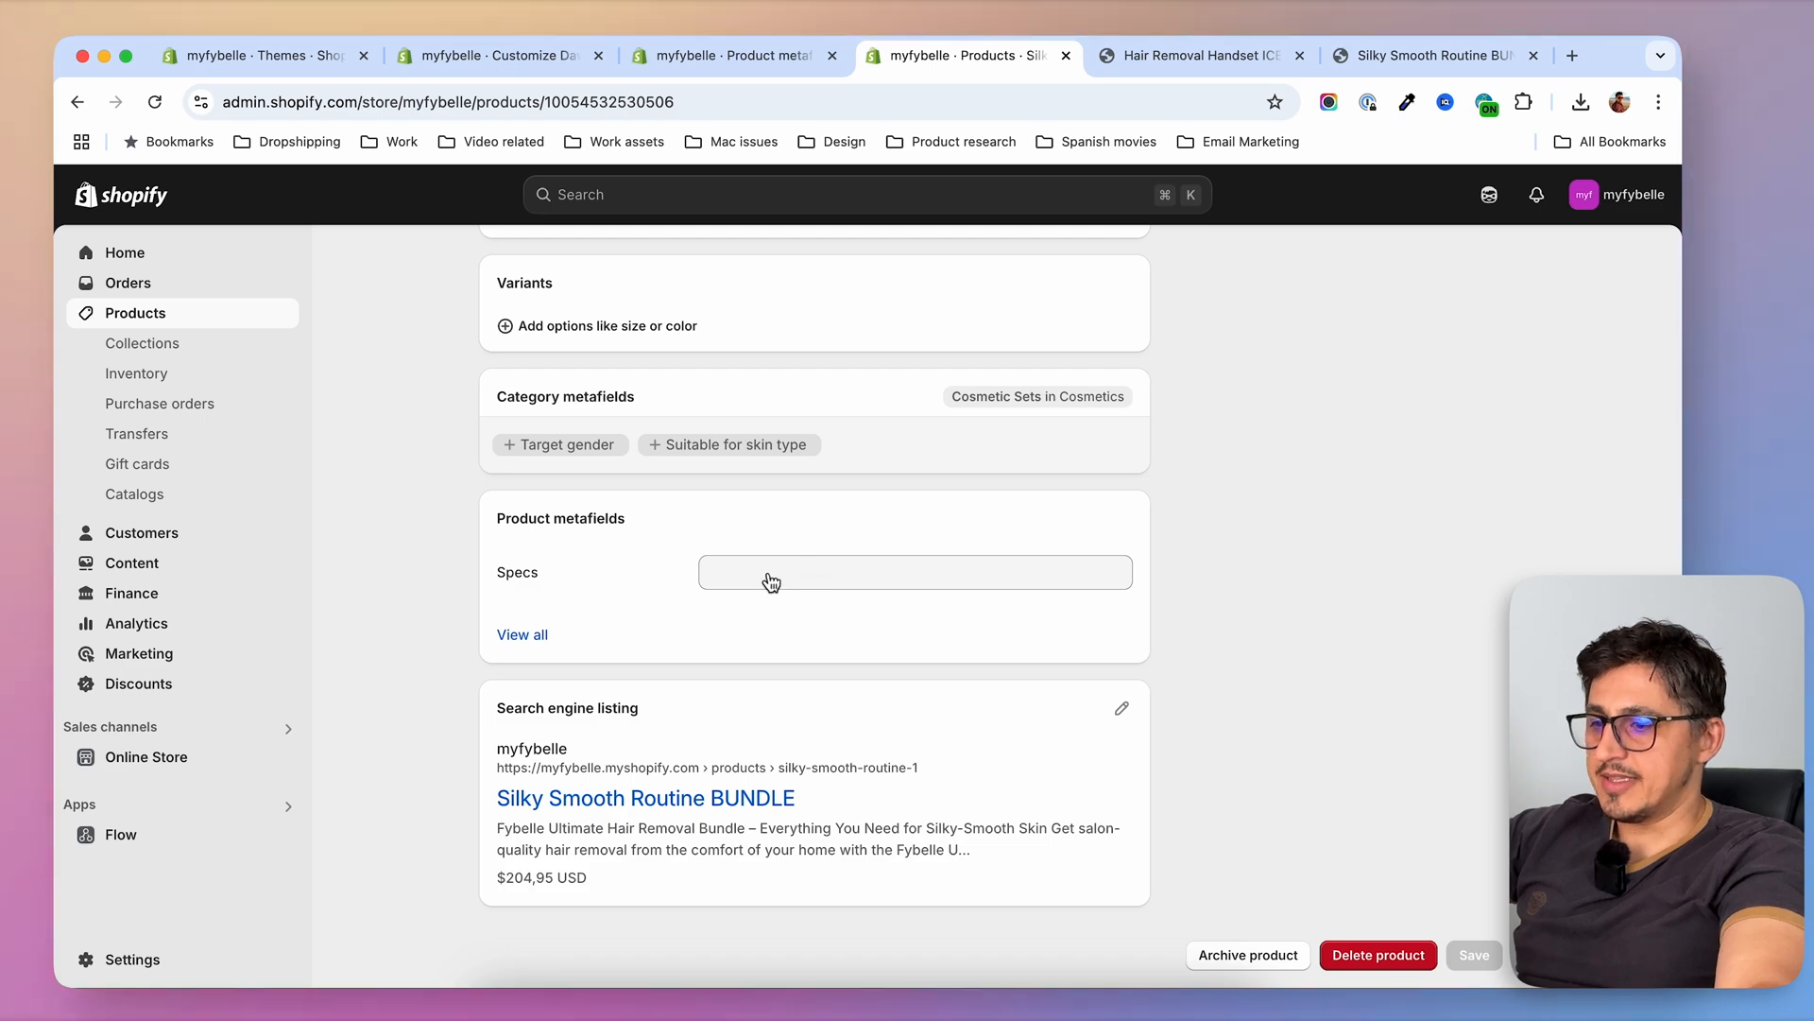
Check the Features & Specs section on the PREMIUM handset's storefront page and return to the bundle's product editor
left_click(1196, 57)
scroll(945, 751, "down", 20)
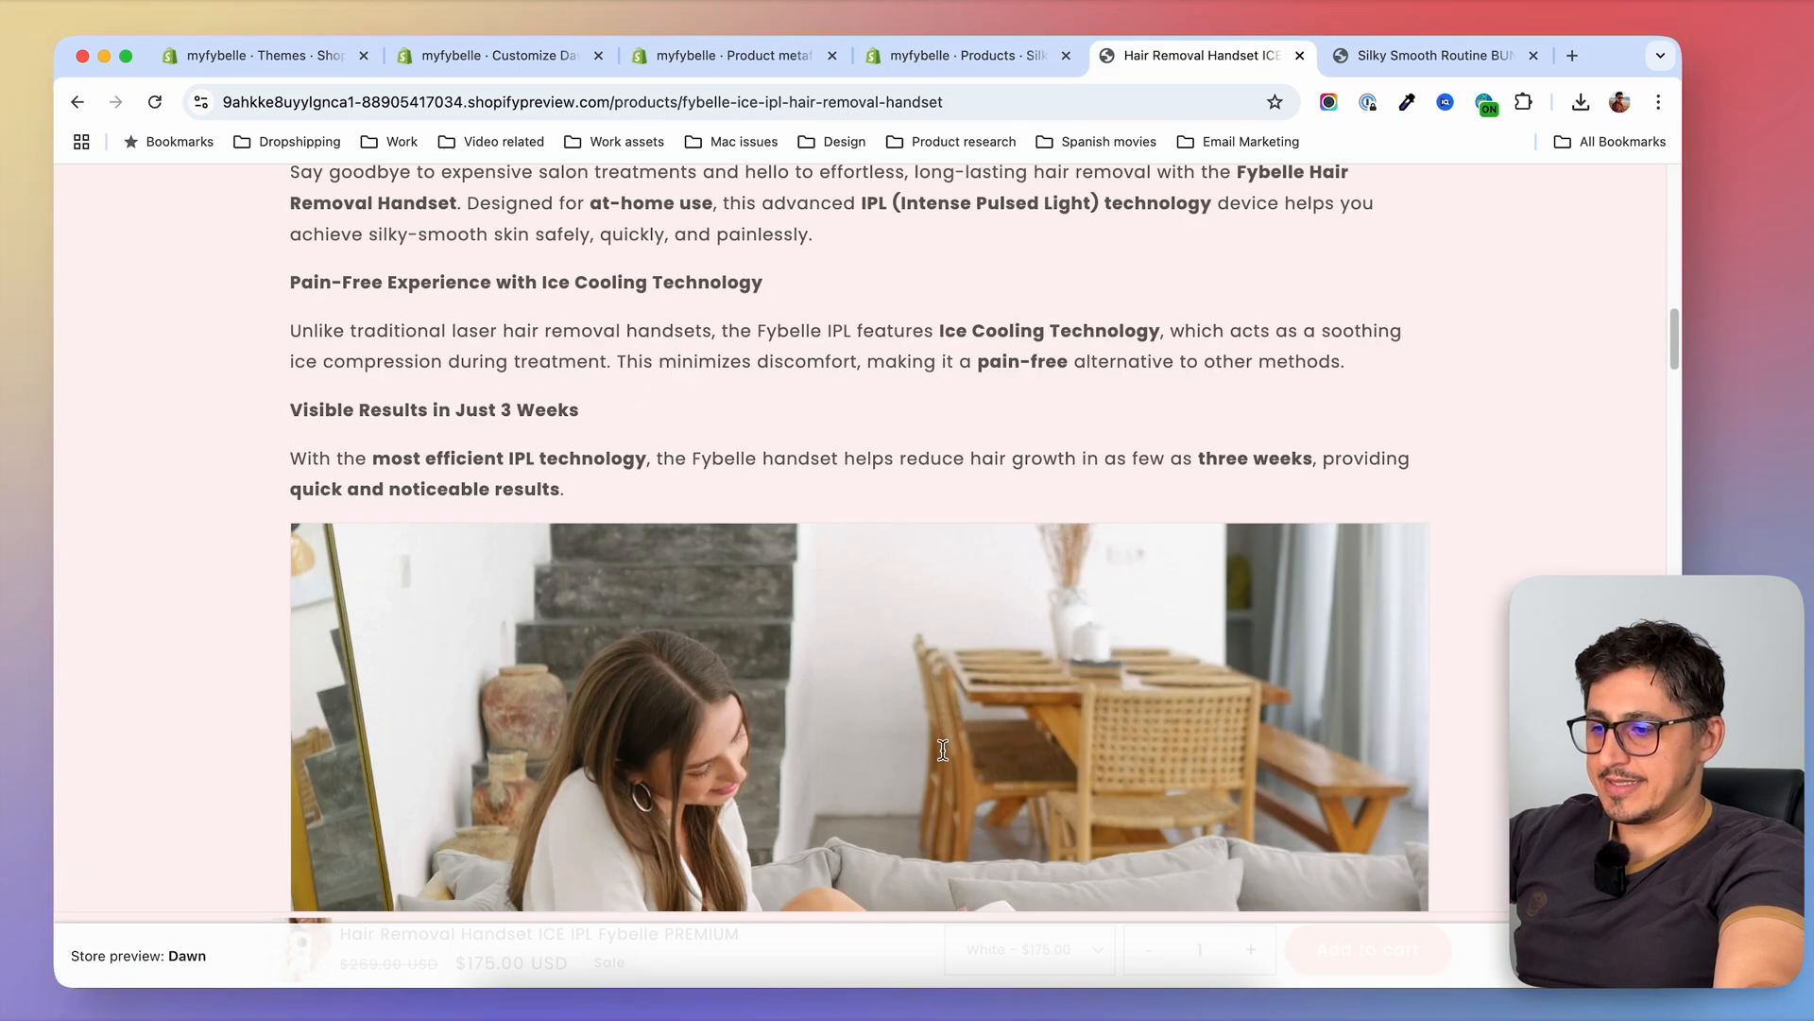
scroll(482, 729, "down", 10)
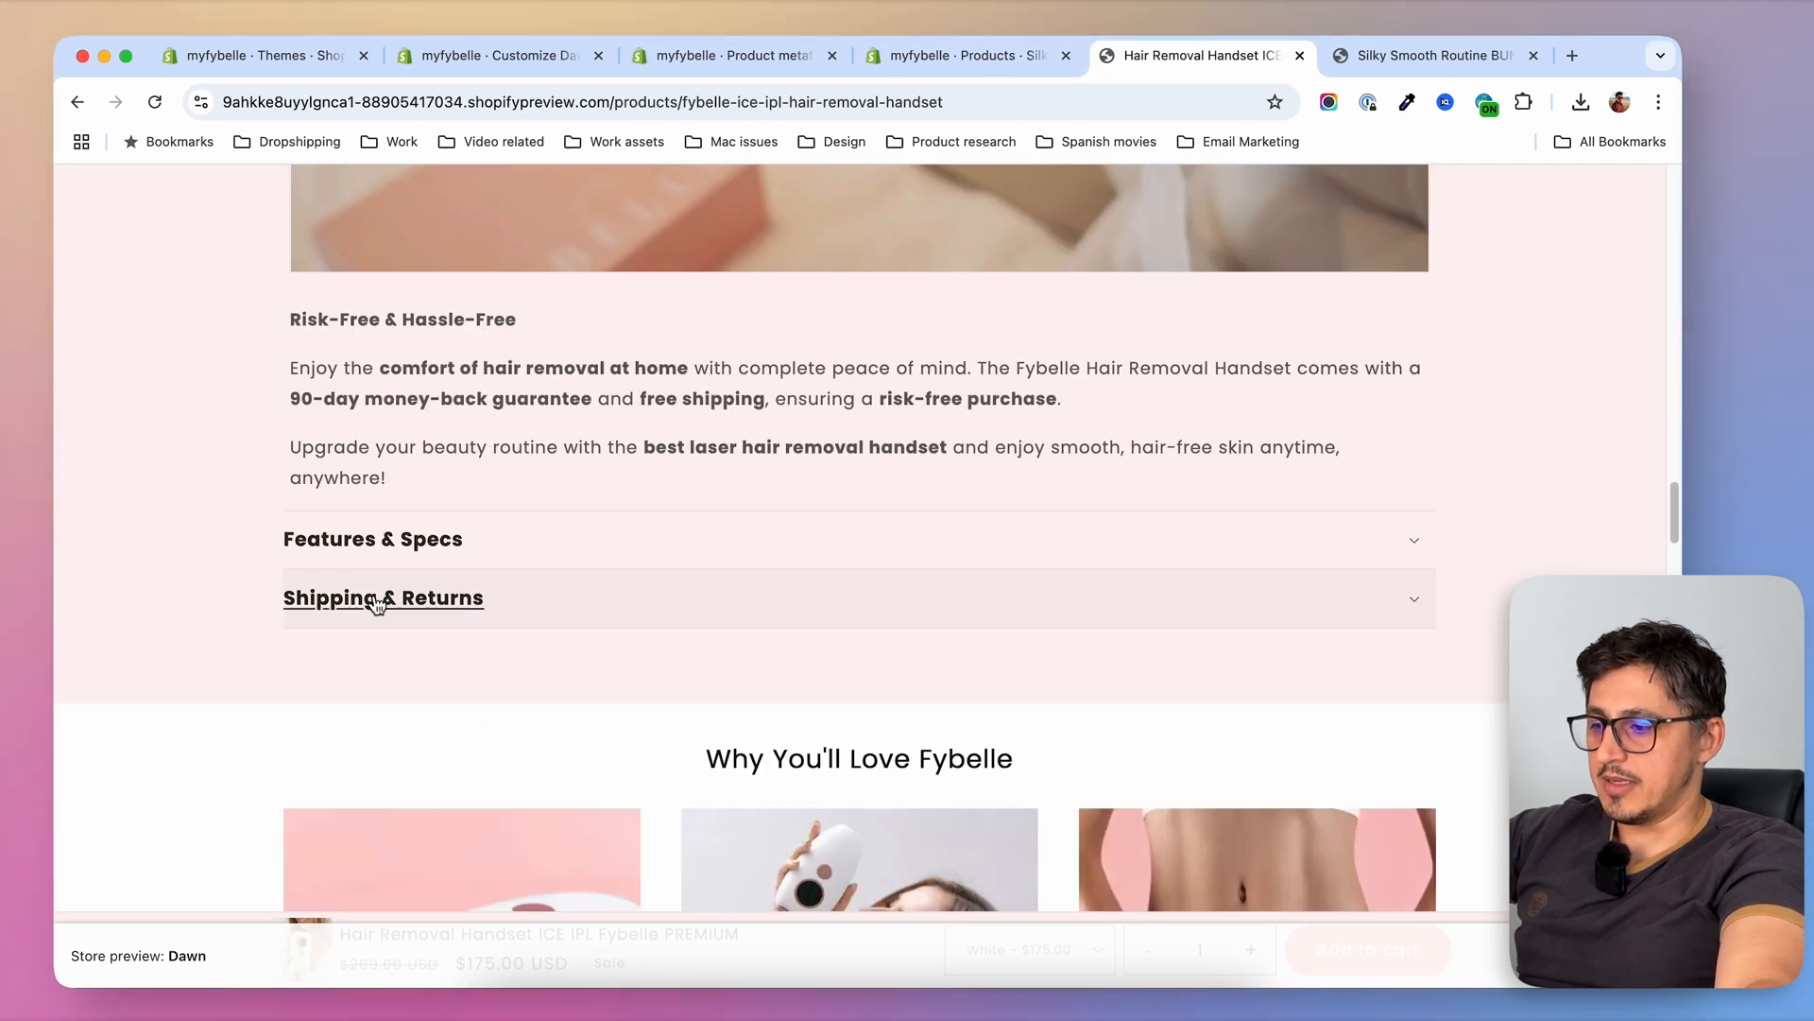
left_click(554, 545)
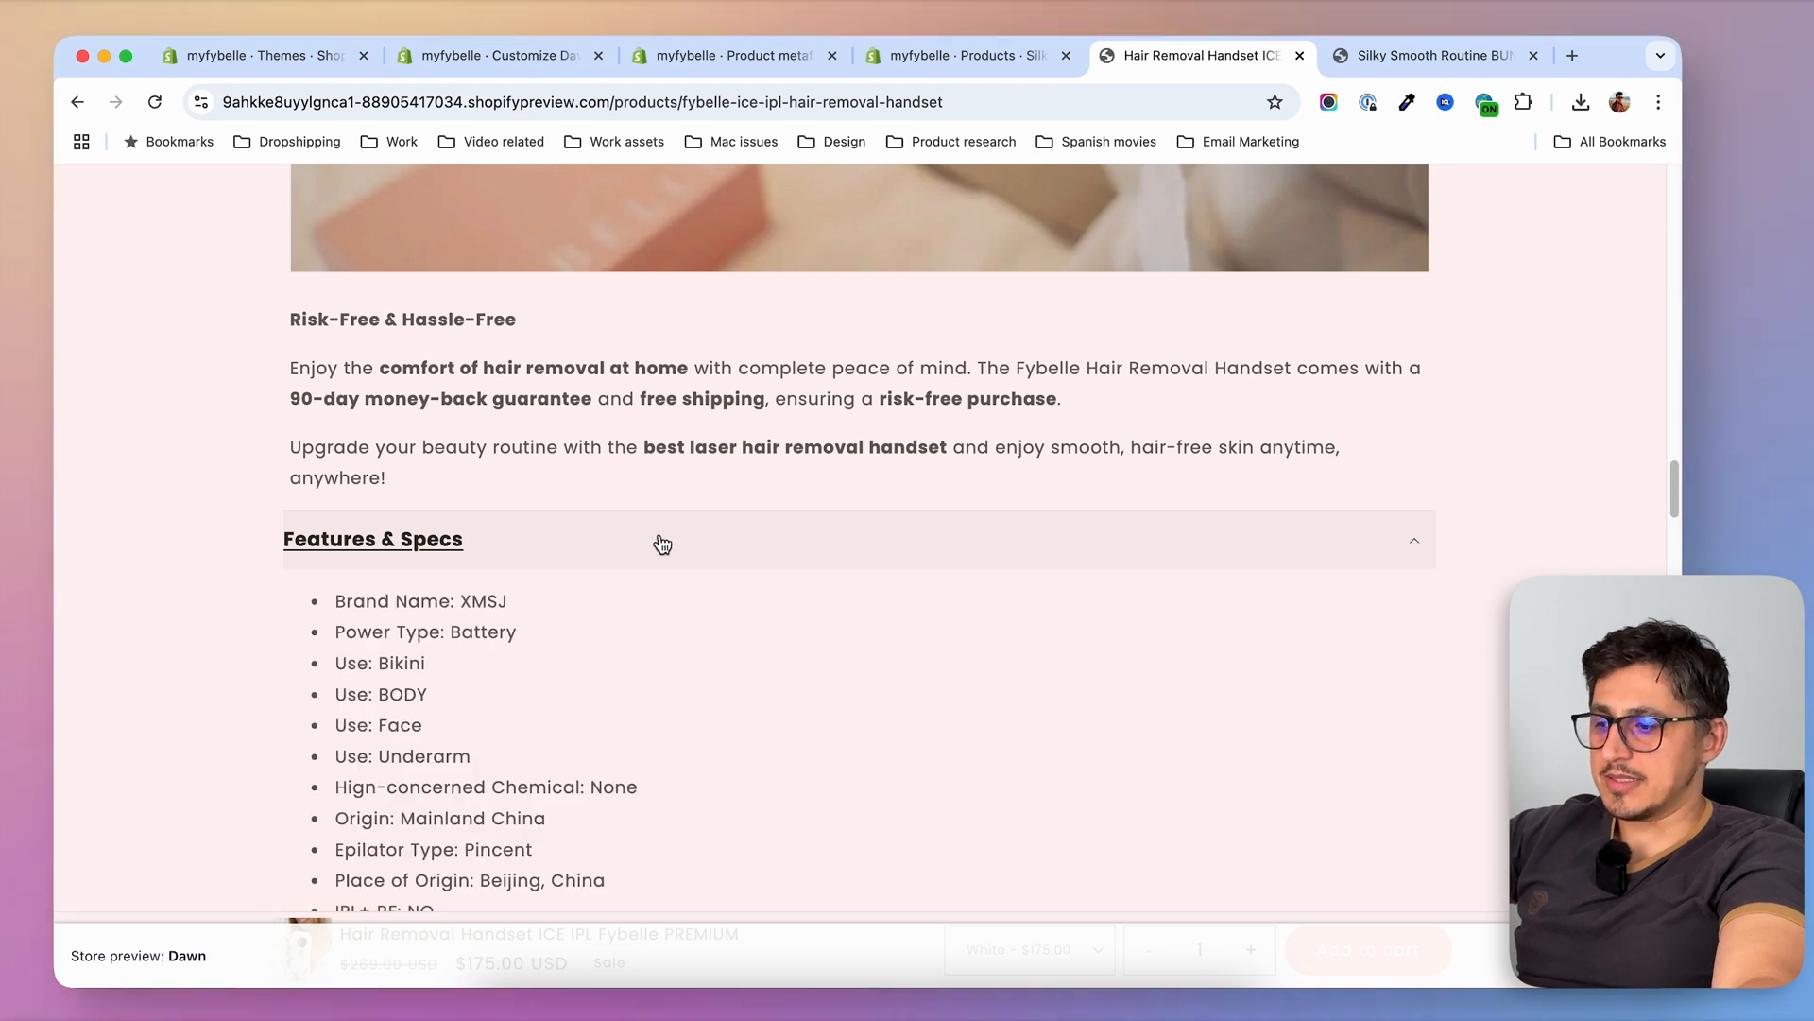
left_click(536, 549)
left_click(979, 55)
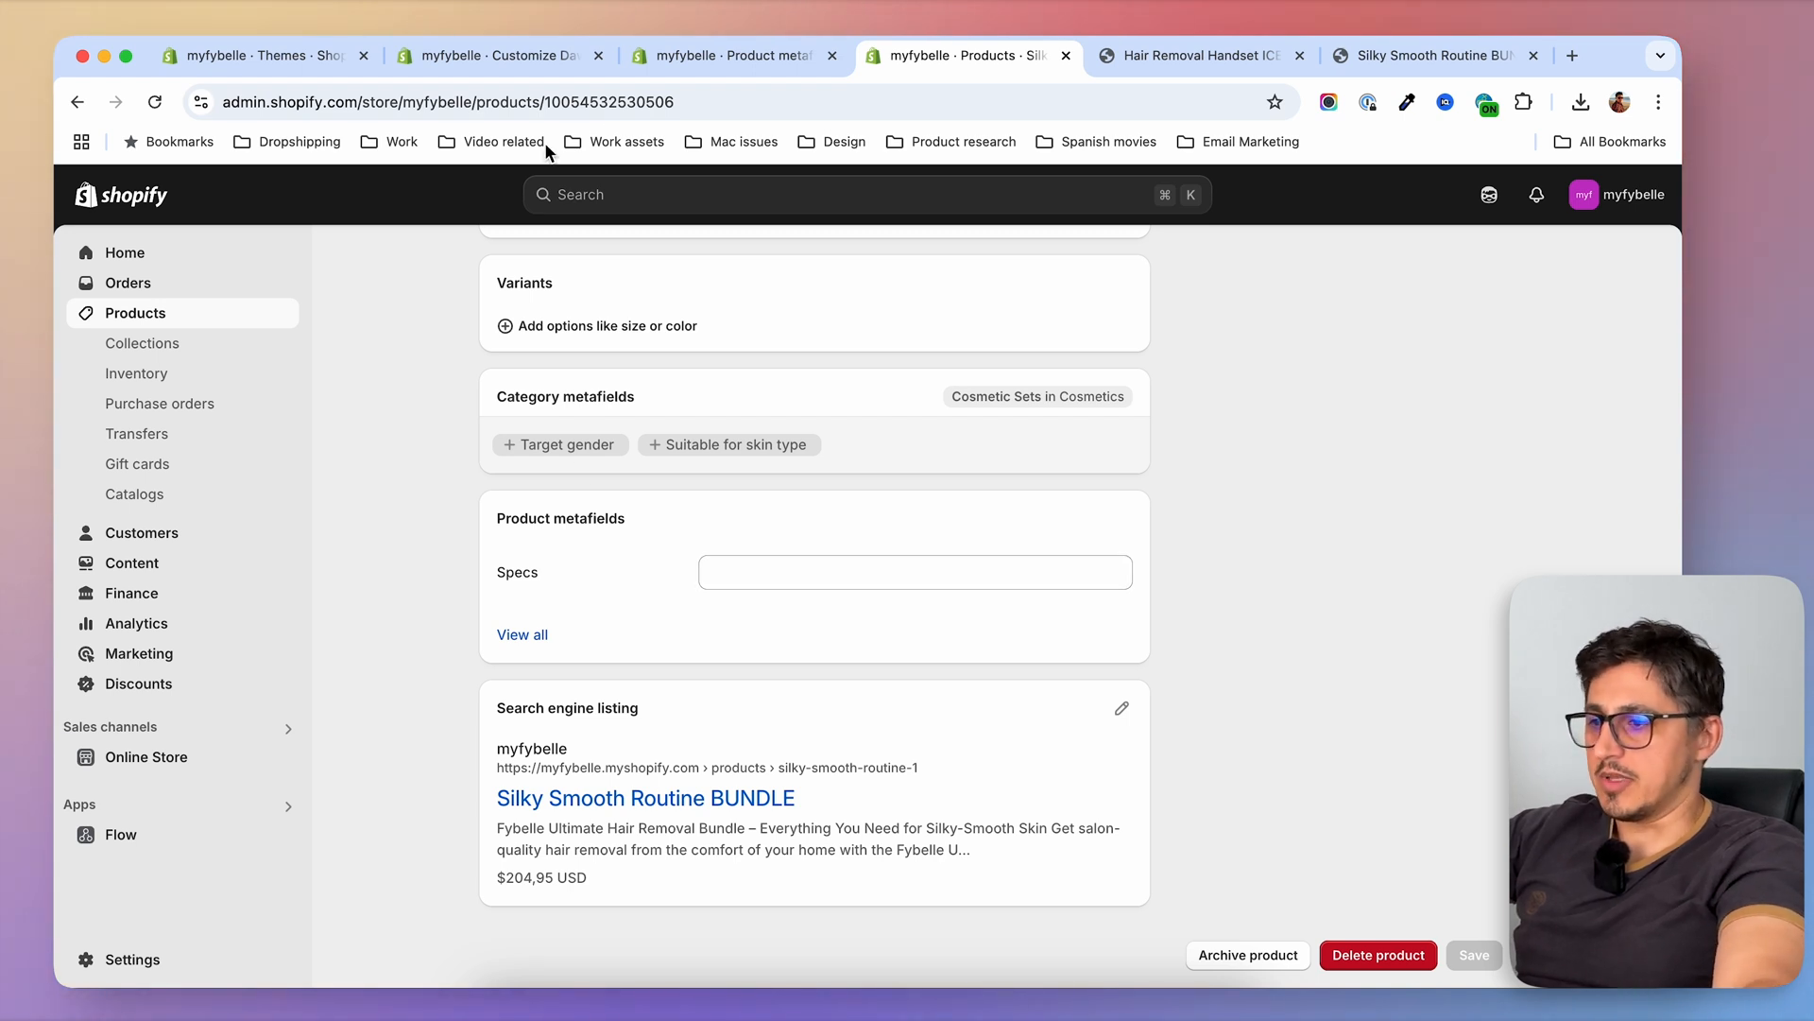
Start a new product metafield definition and name it "benefits statement"
left_click(717, 55)
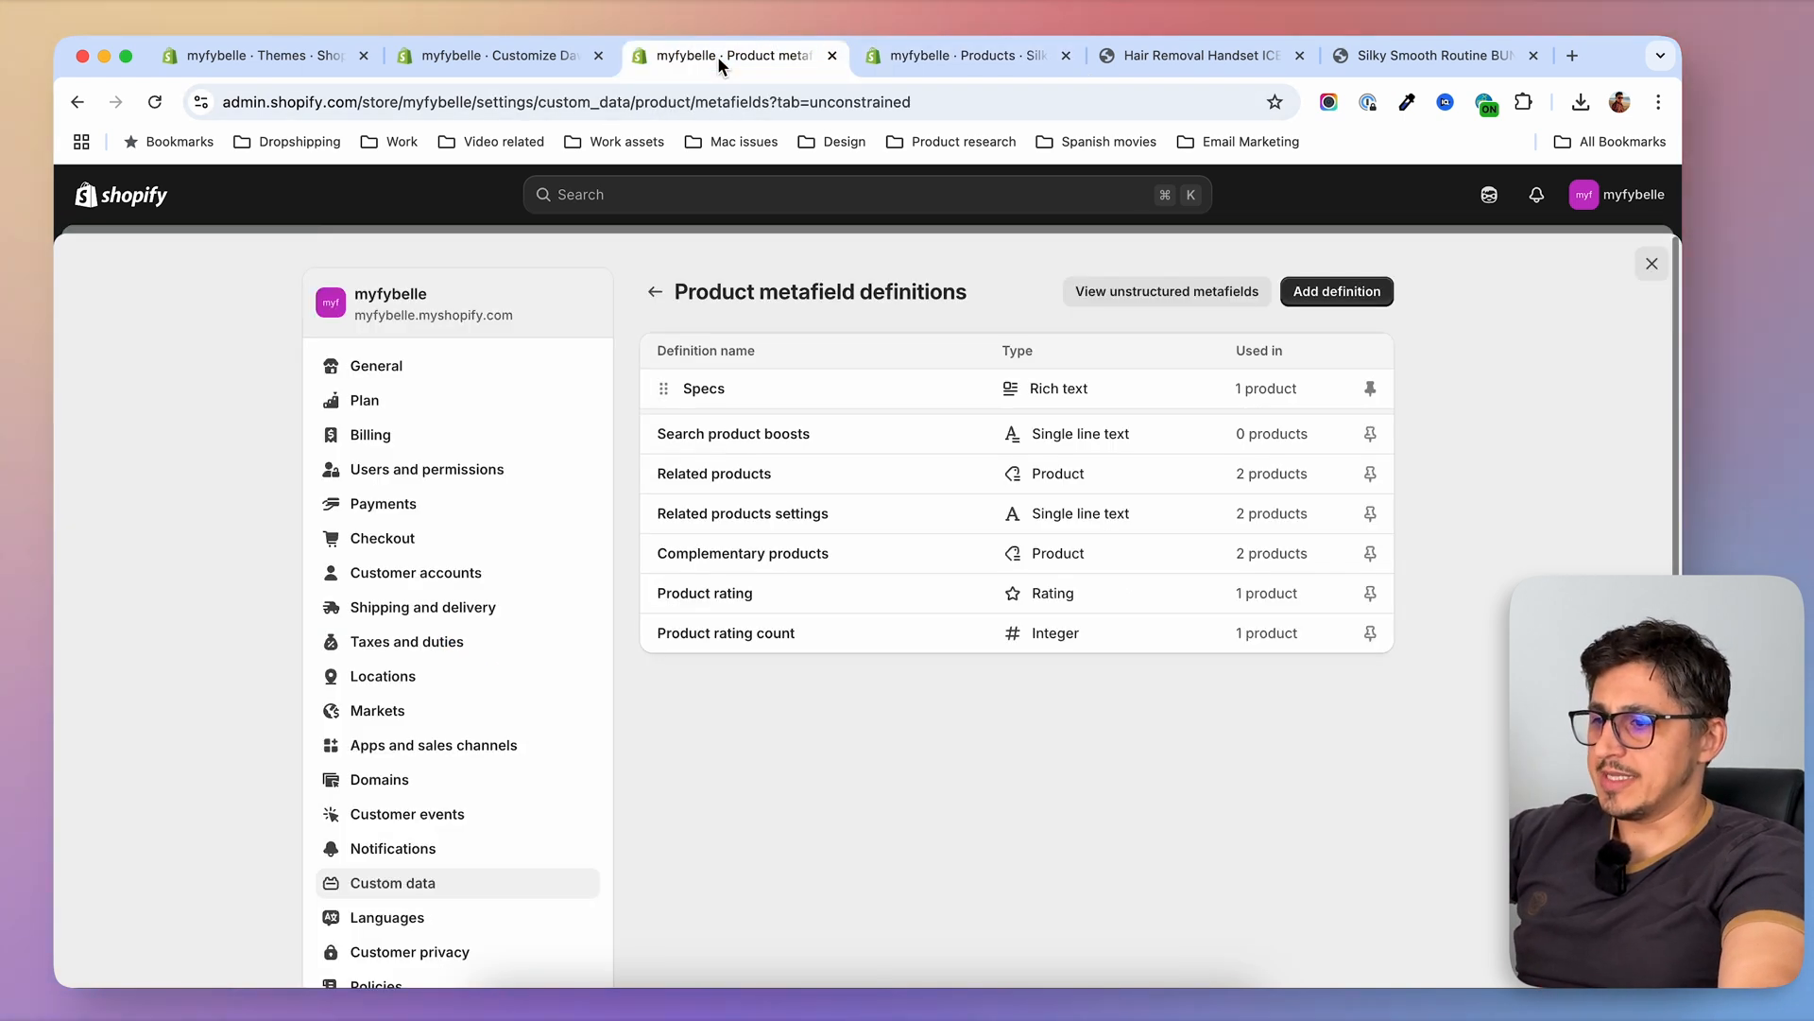
left_click(1354, 295)
left_click(782, 390)
type("benefits statement")
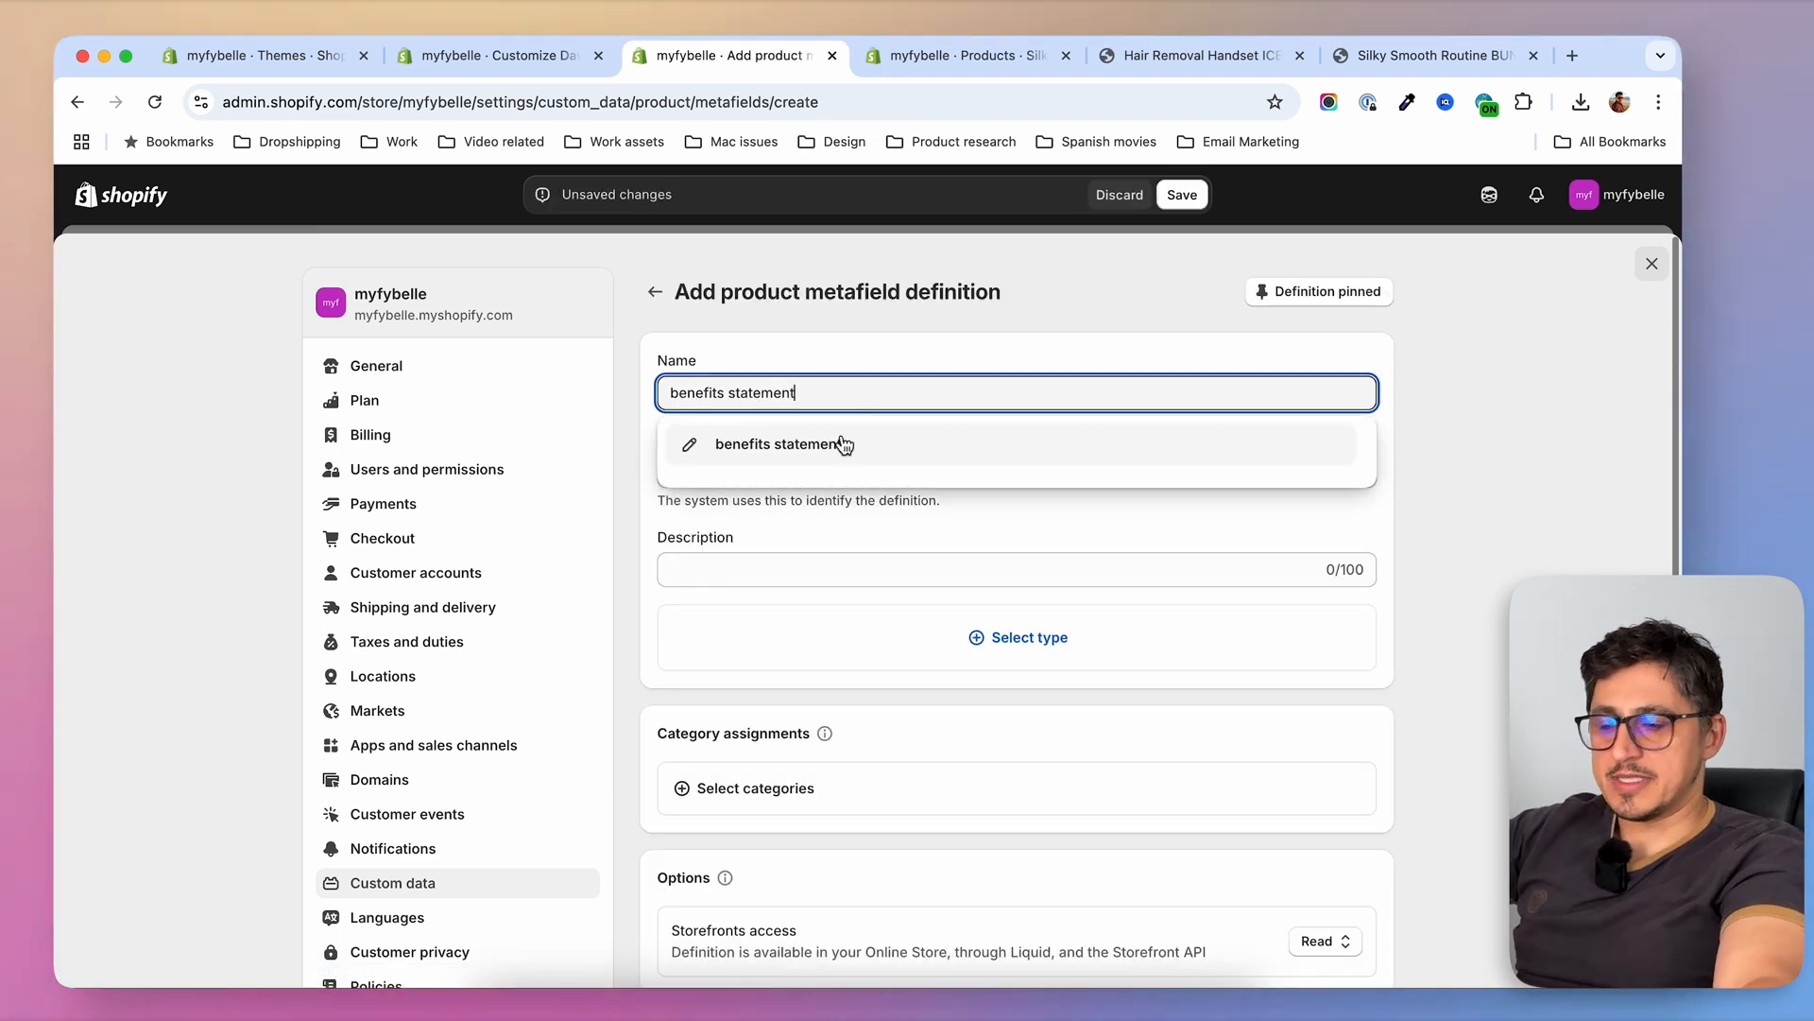
left_click(814, 444)
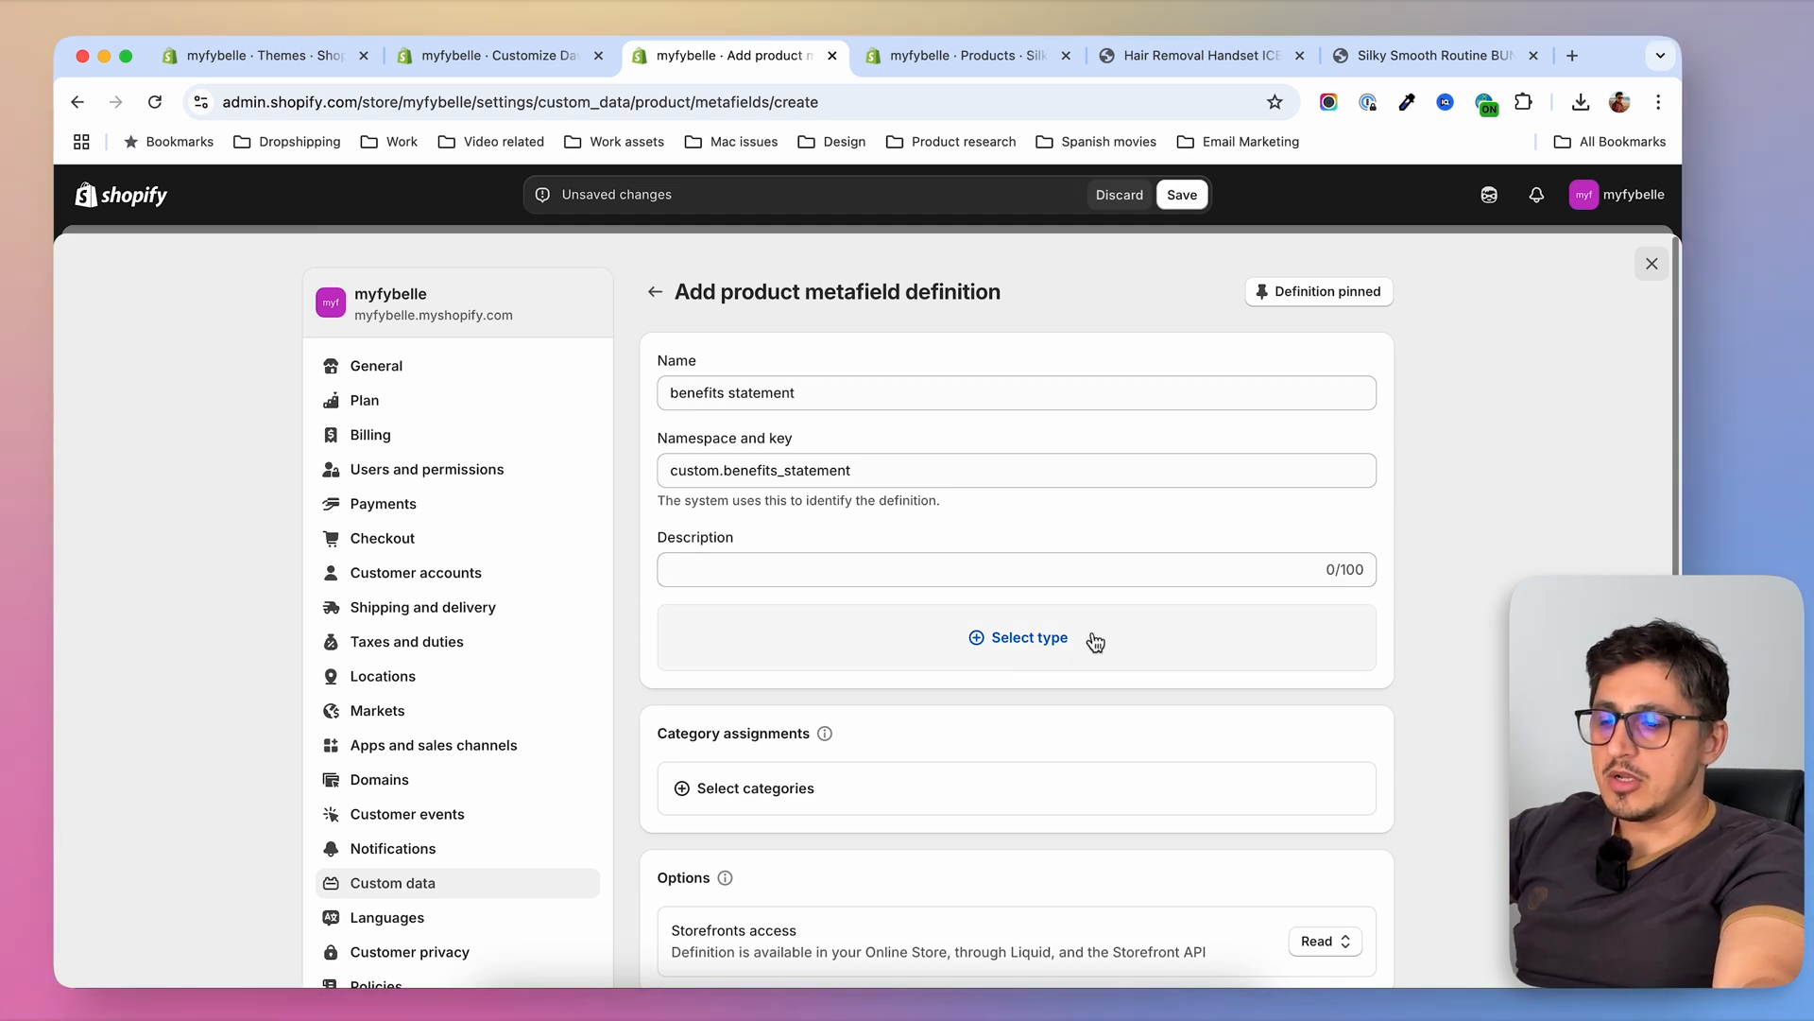
Give the benefits statement definition the single line text type and save it
left_click(974, 642)
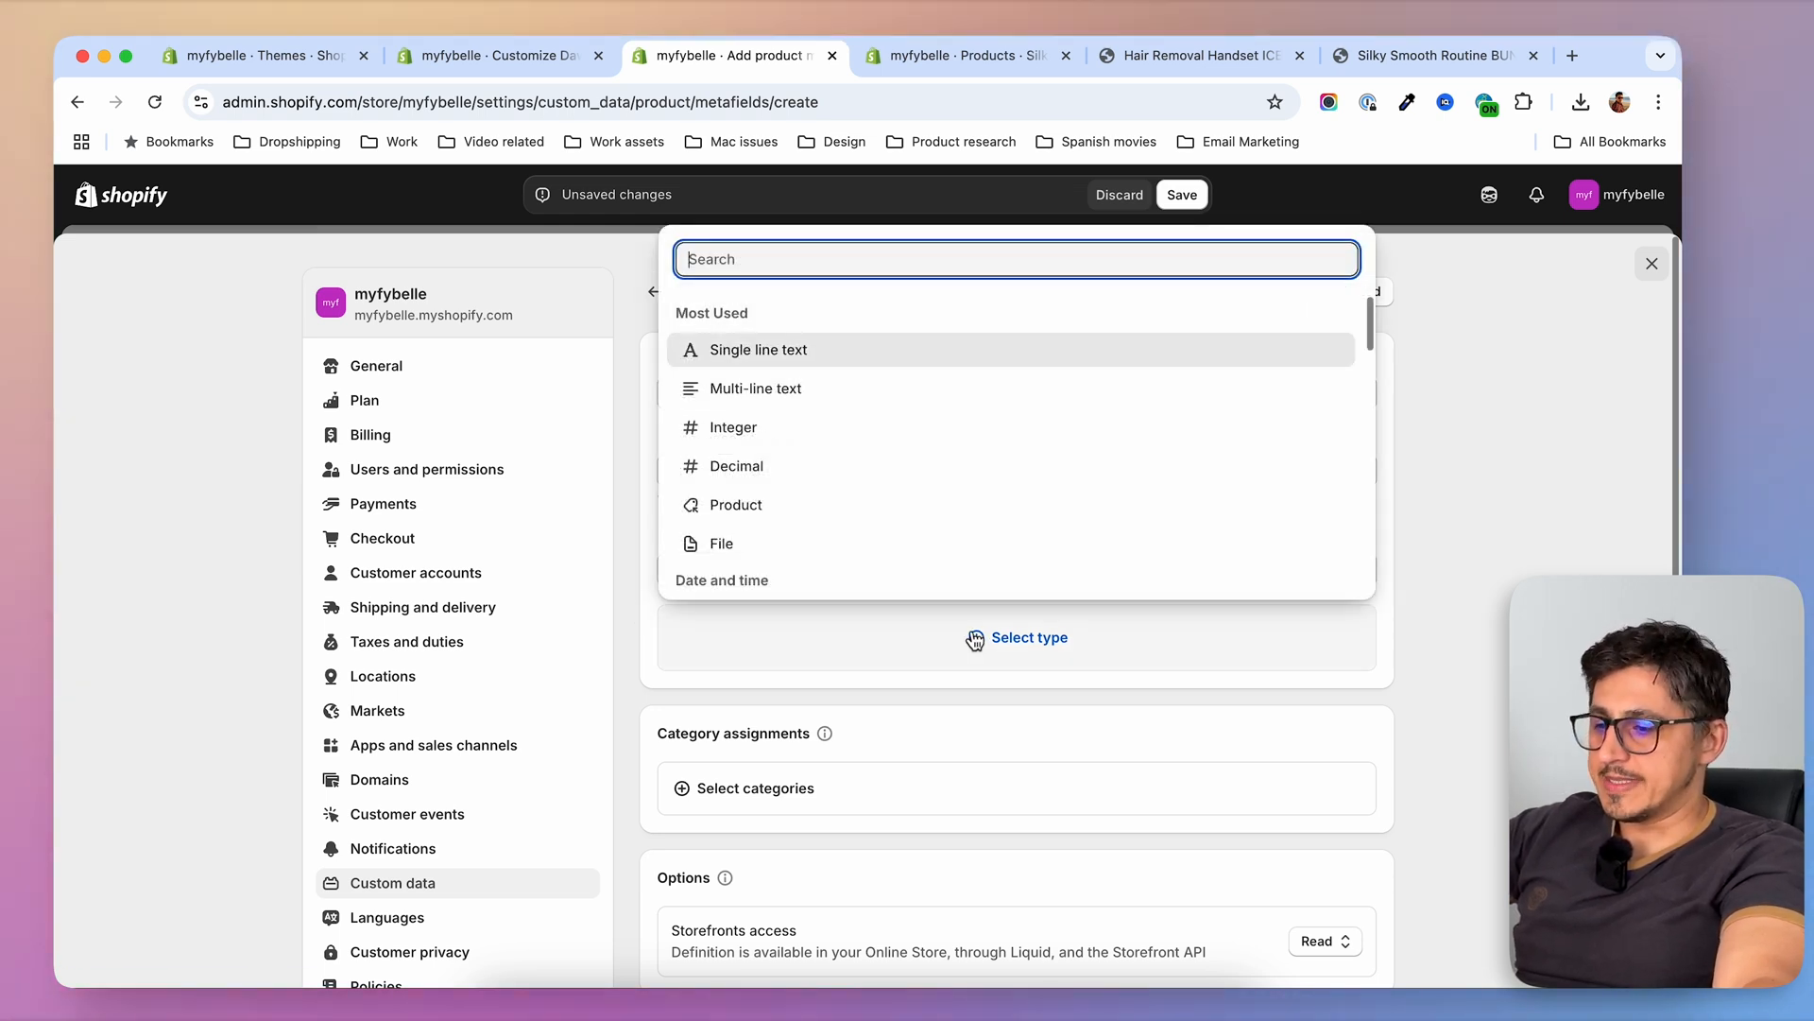
left_click(759, 351)
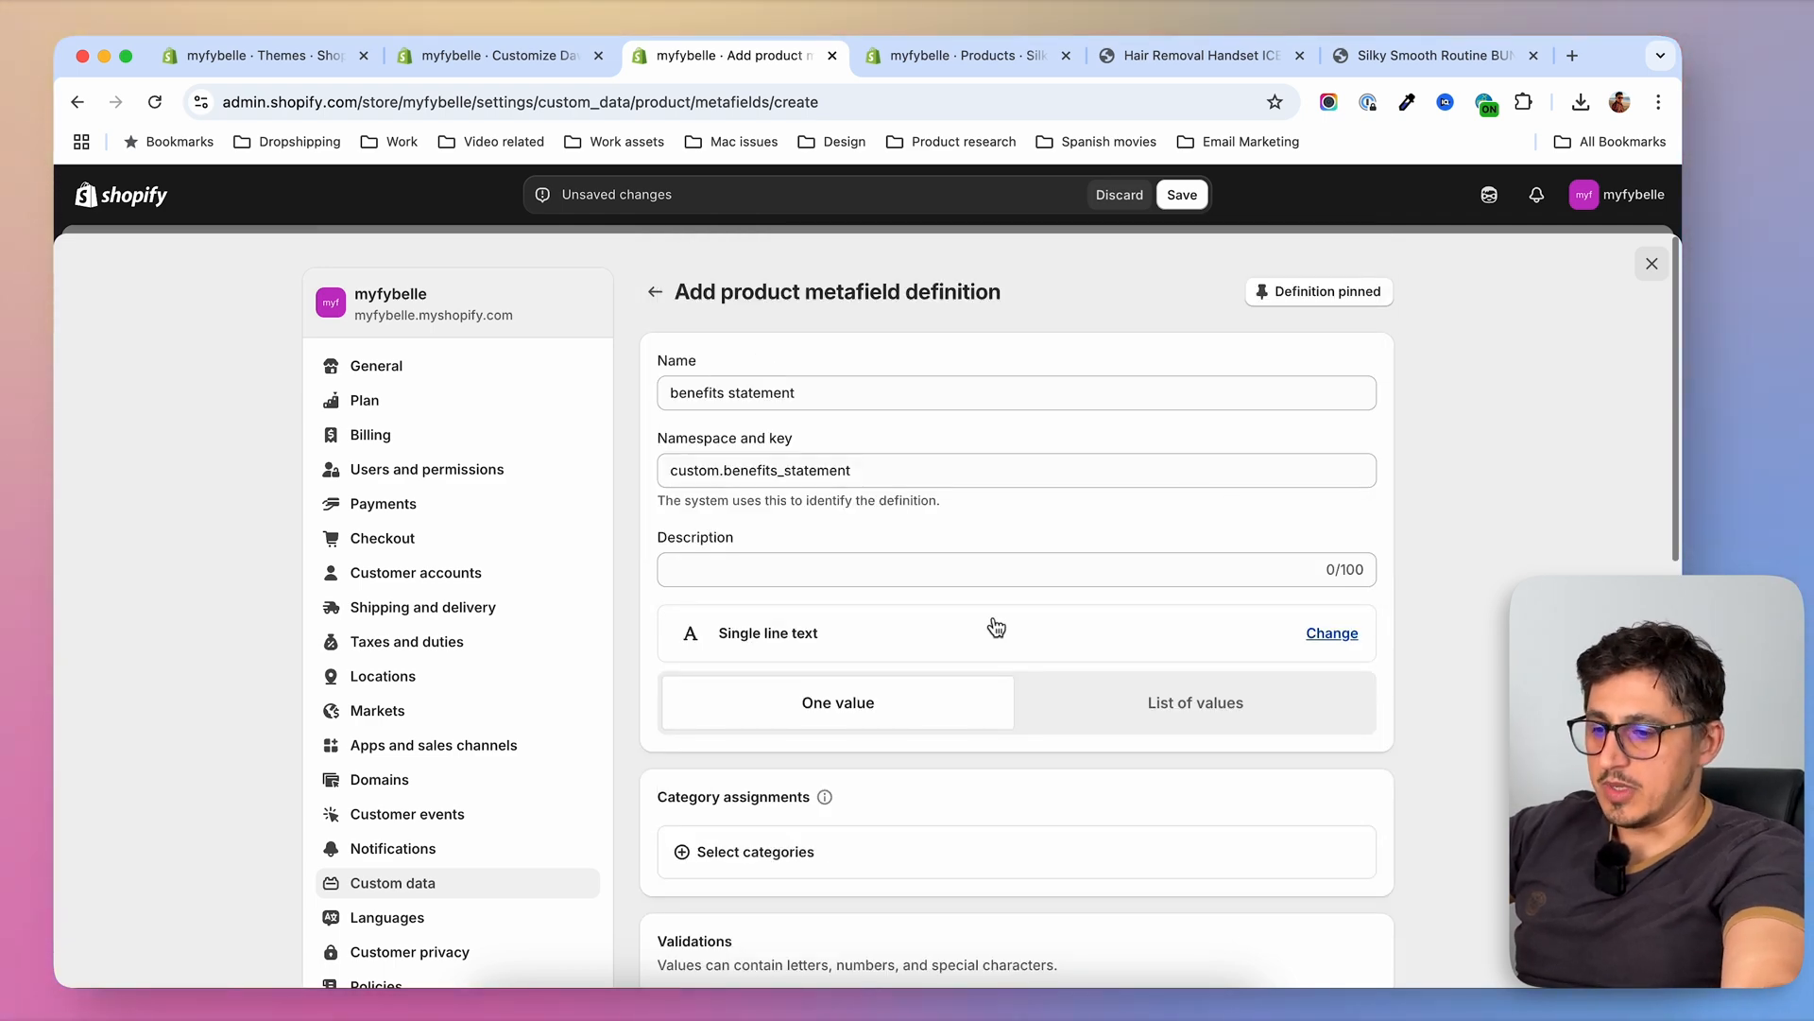
scroll(917, 745, "down", 10)
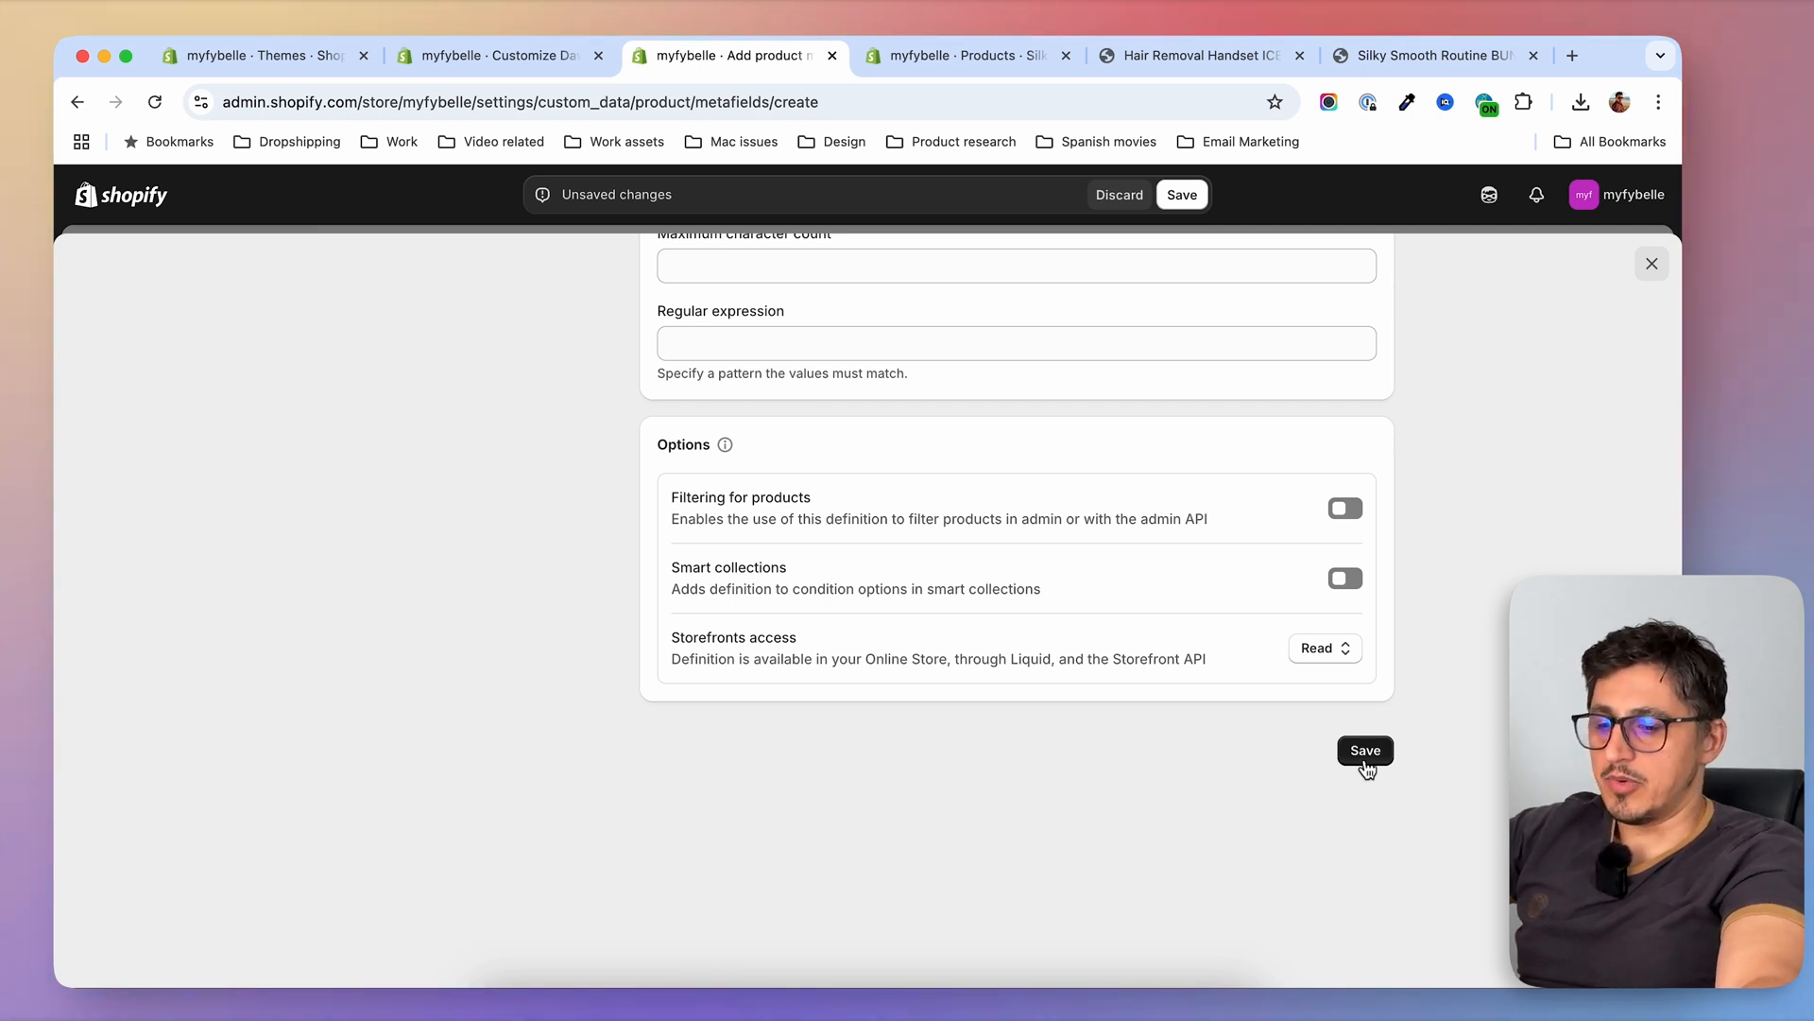
left_click(1366, 754)
left_click(1182, 195)
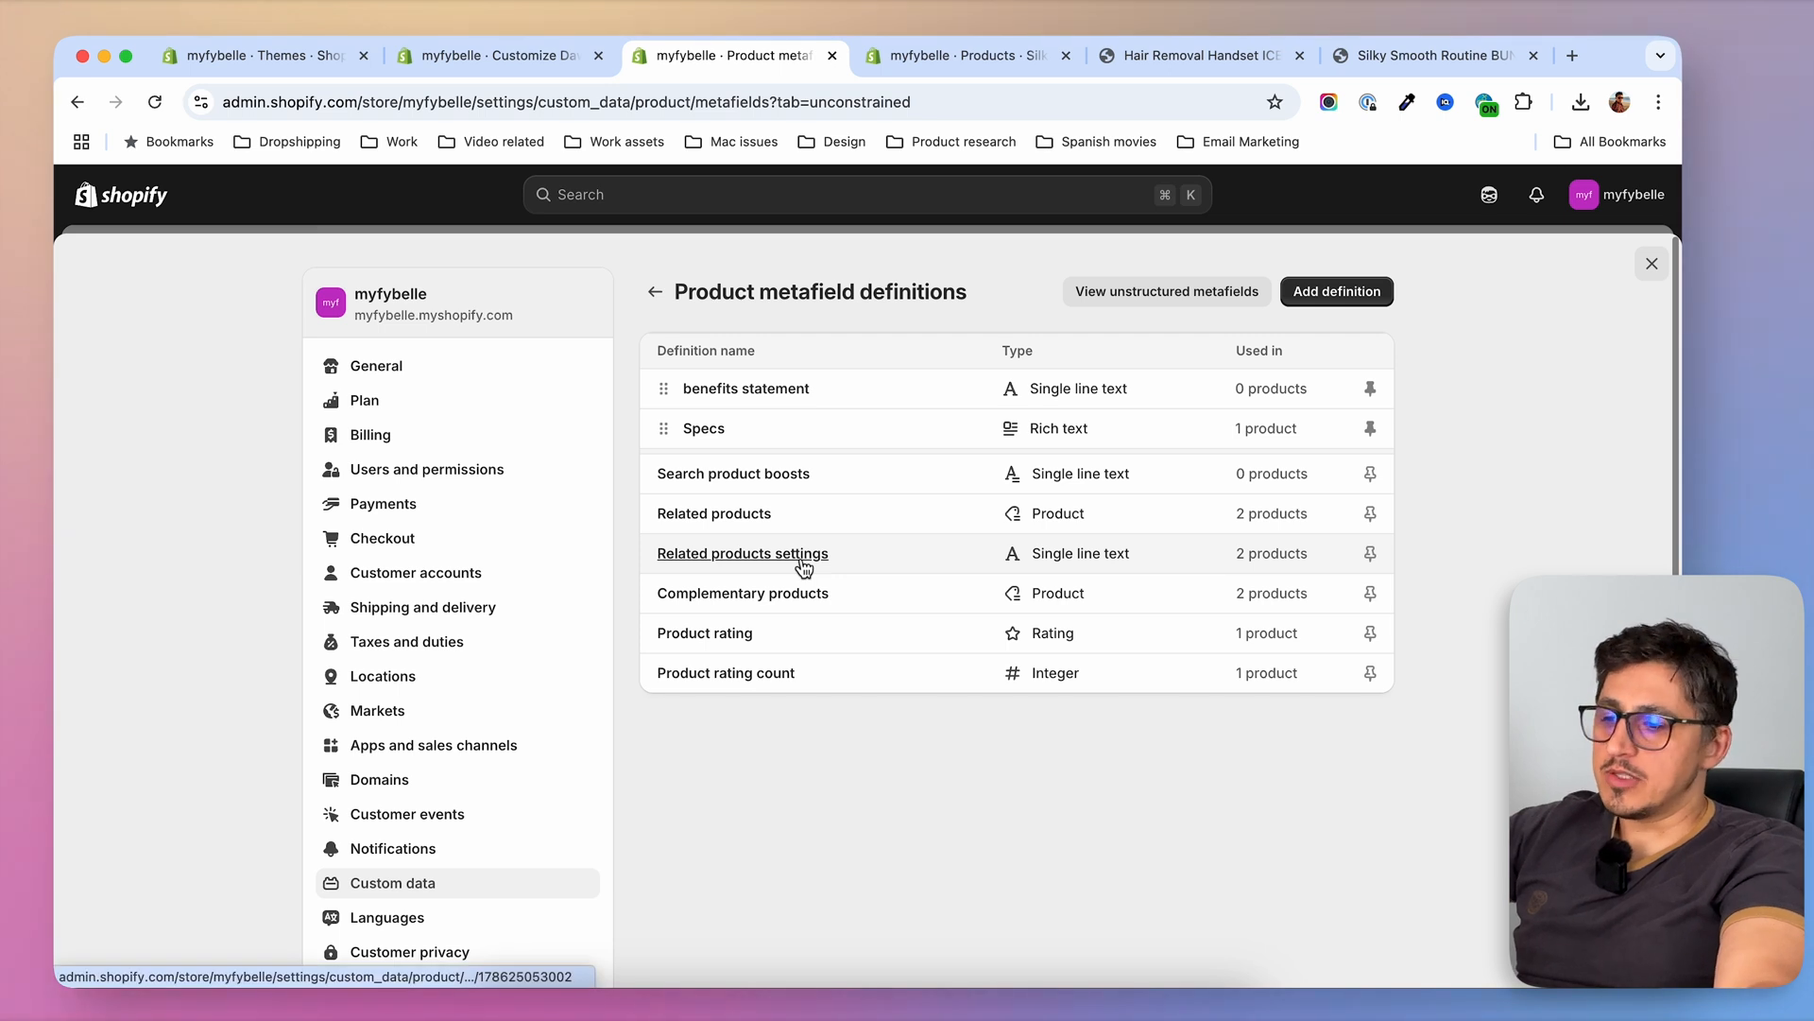
Rename the benefits statement definition as "Benefits statement" with a capital B and save the change
left_click(751, 389)
left_click(678, 412)
key("BackSpace")
type("Benefits statement")
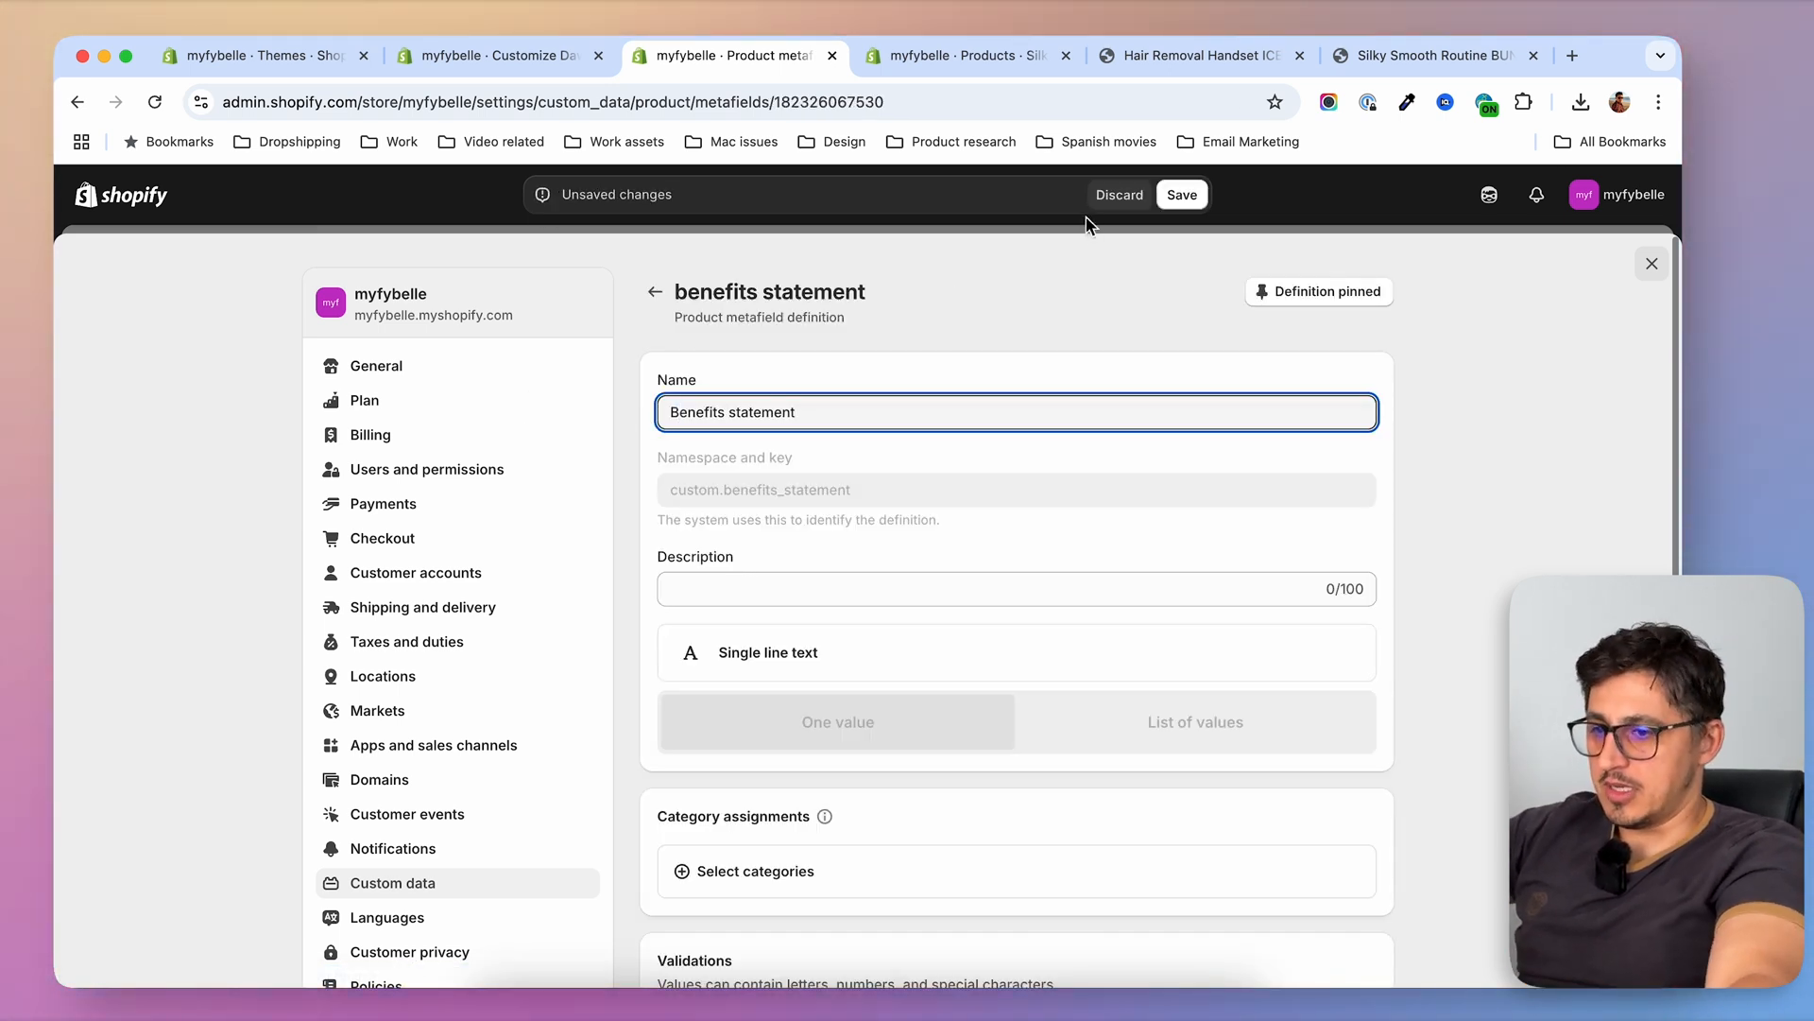
left_click(1182, 195)
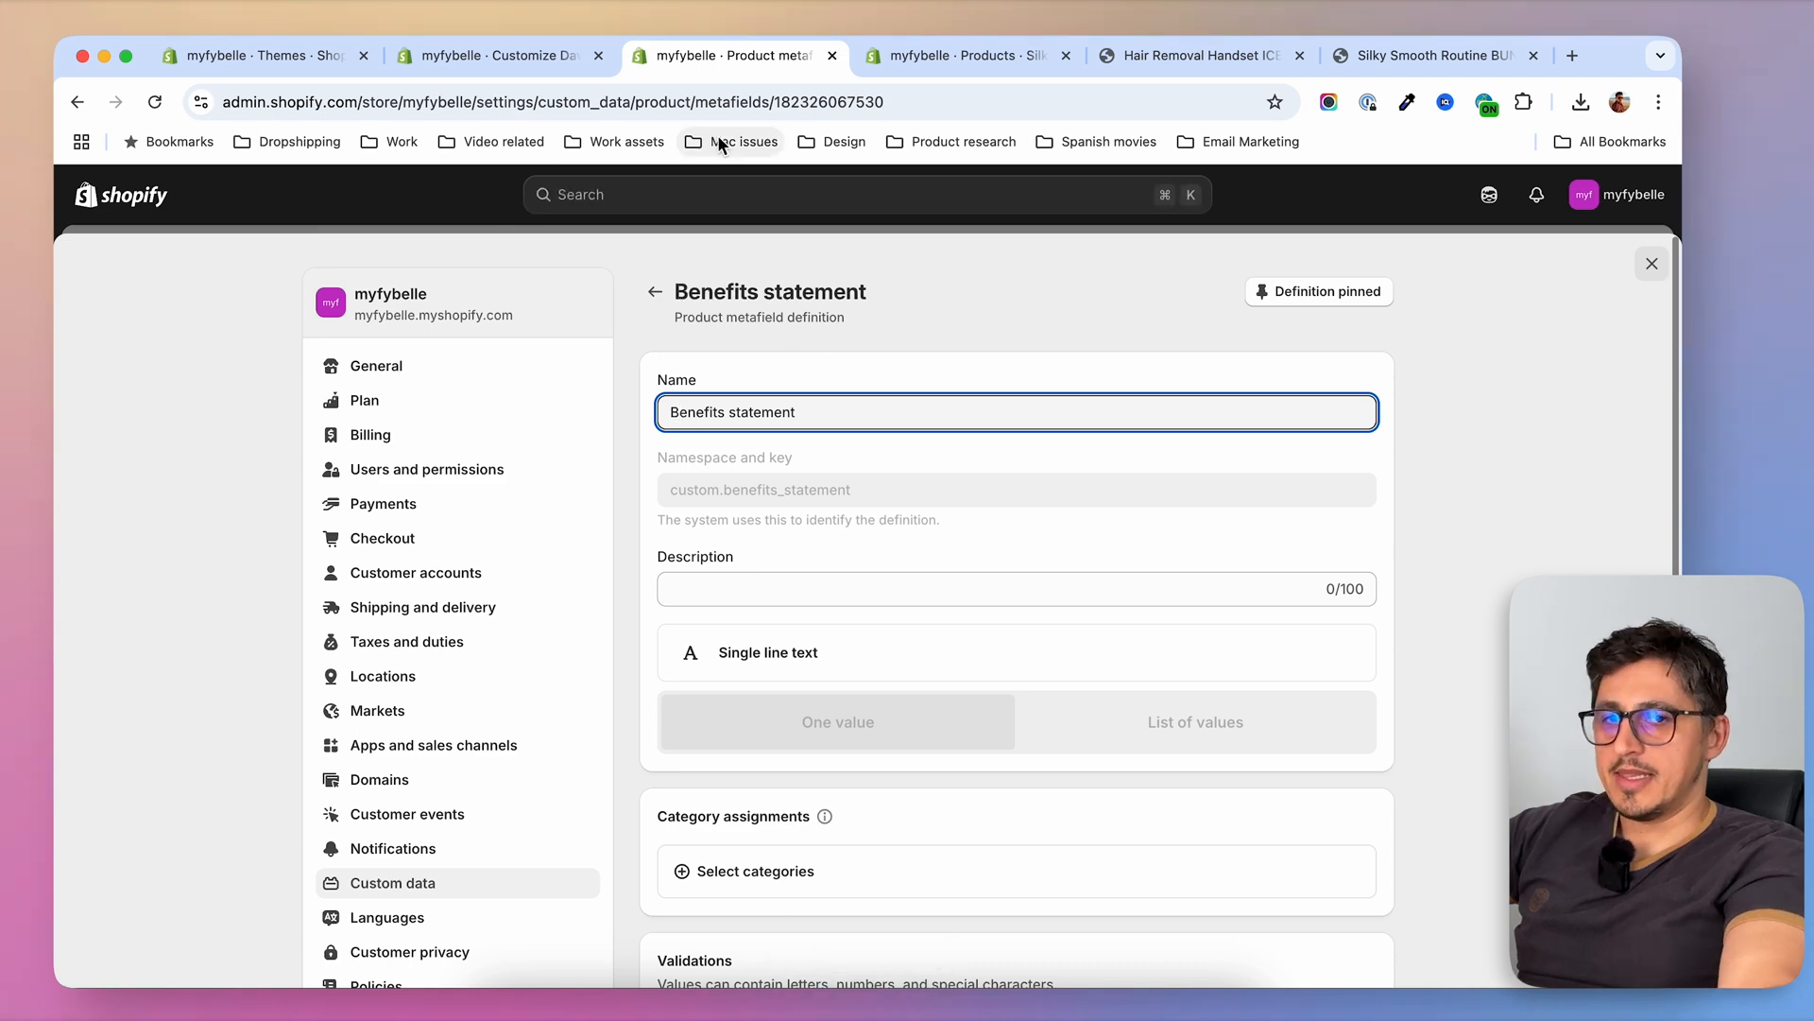
Check the product metafields of Silky Smooth Routine BUNDLE for the Benefits statement entry
left_click(959, 55)
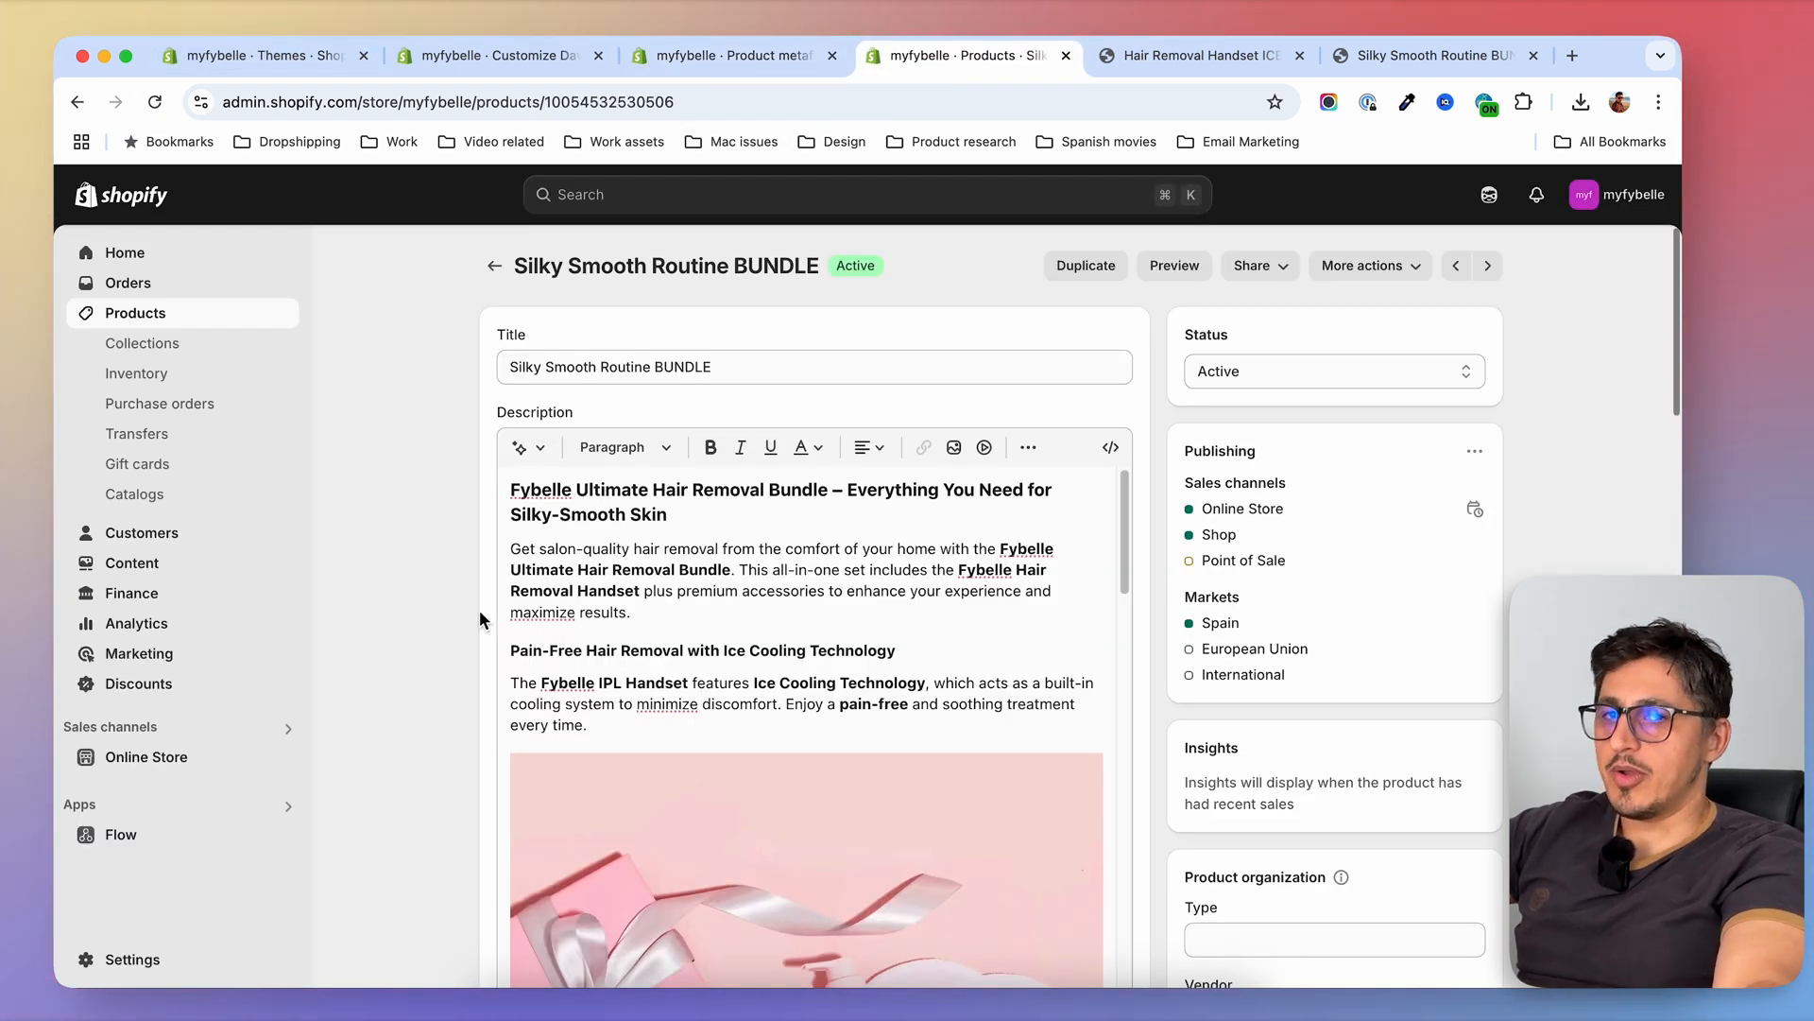
scroll(479, 609, "down", 5)
scroll(479, 613, "down", 15)
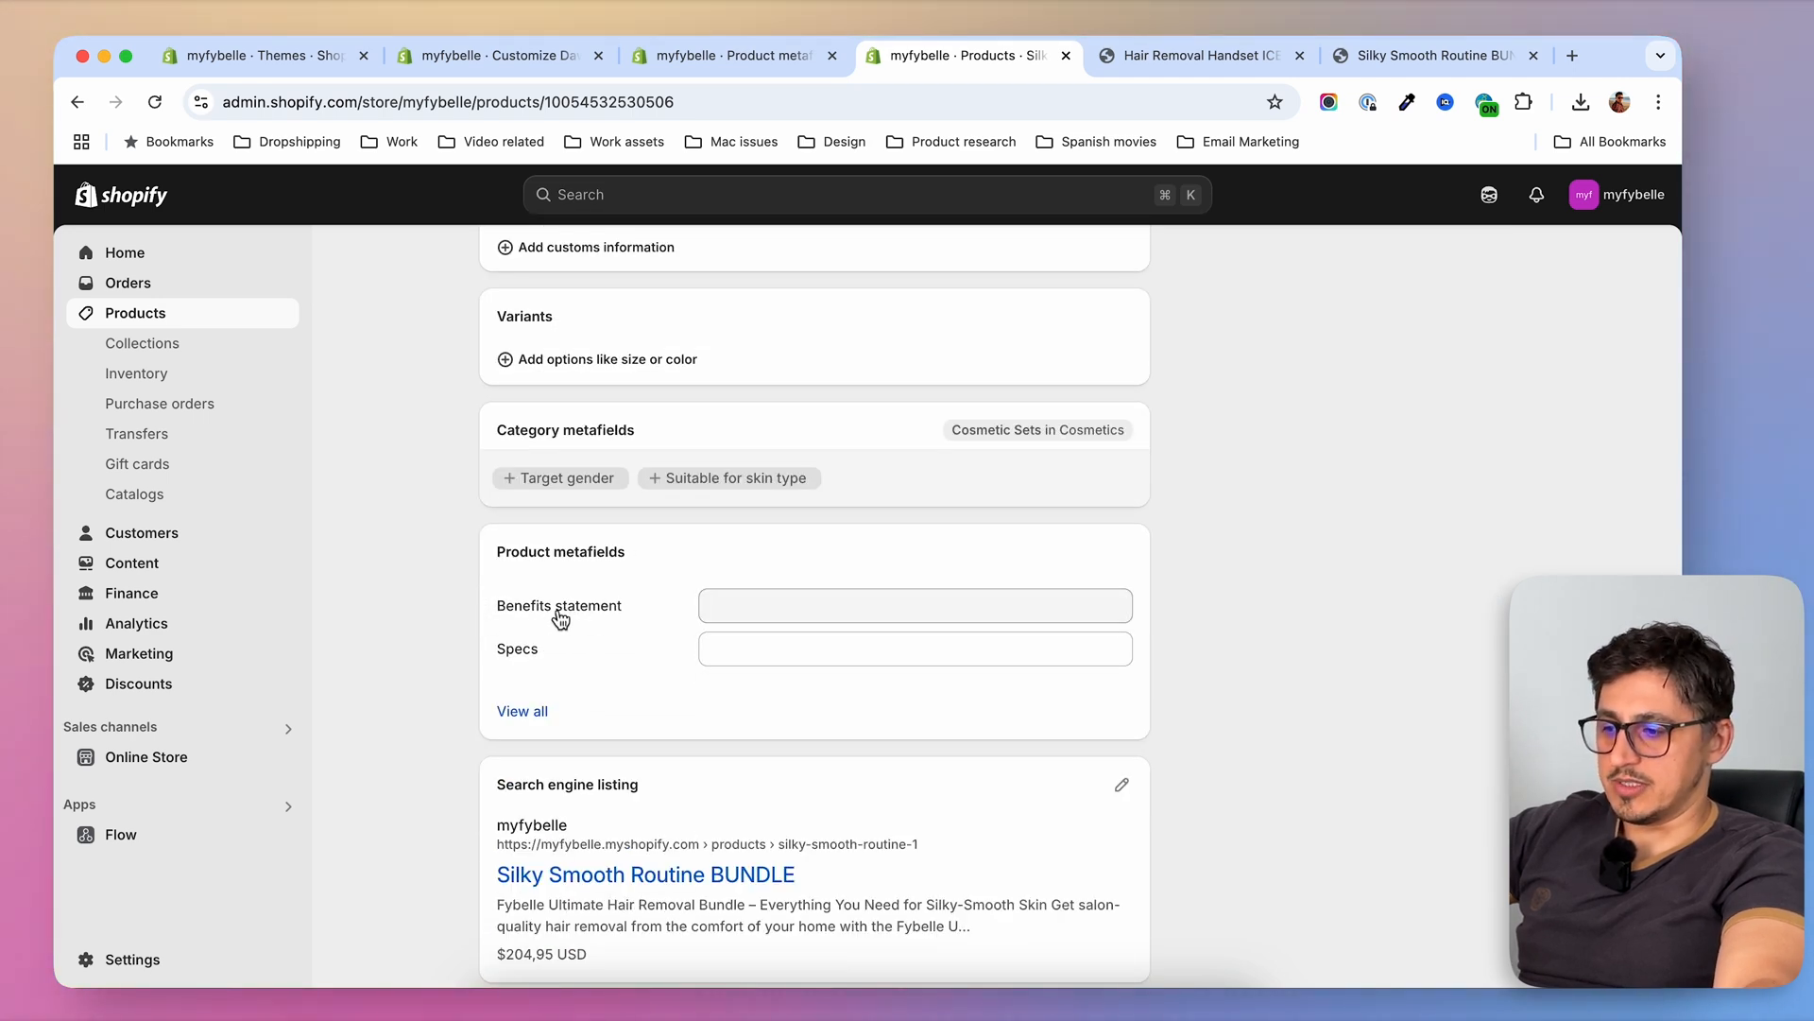
scroll(475, 656, "up", 1)
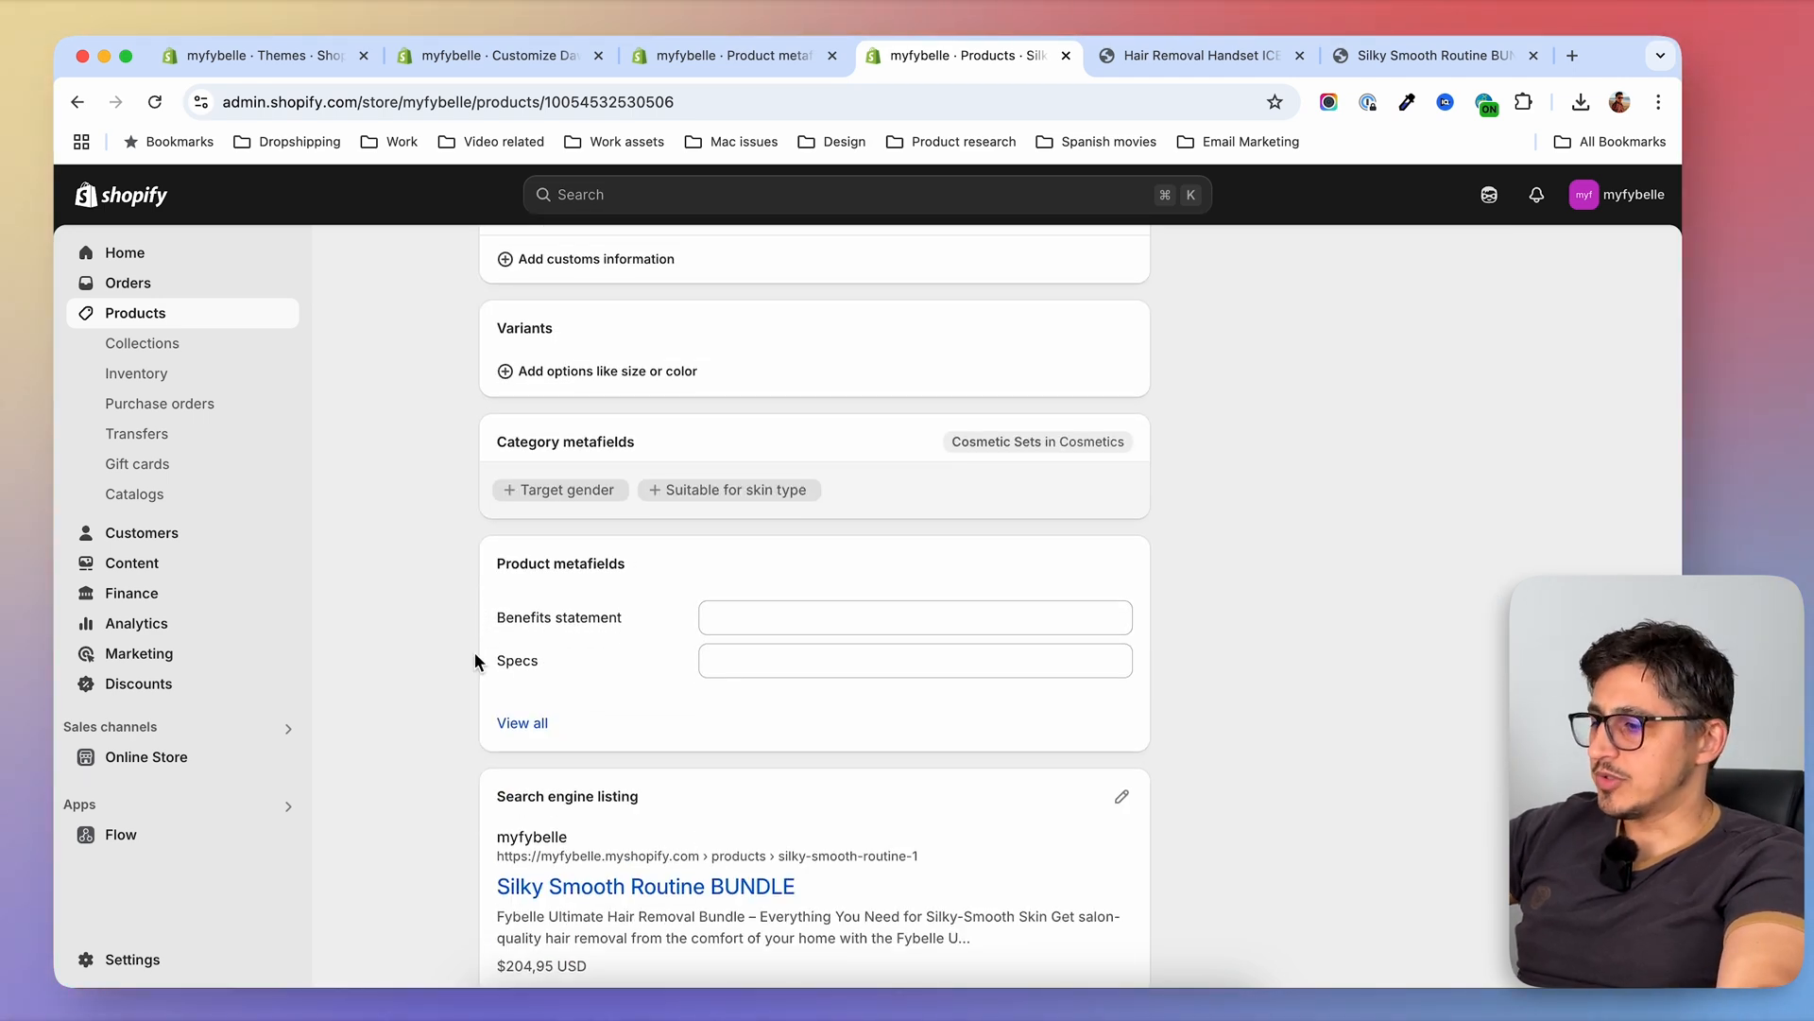
Select all products in the product list and open them for bulk editing
left_click(151, 321)
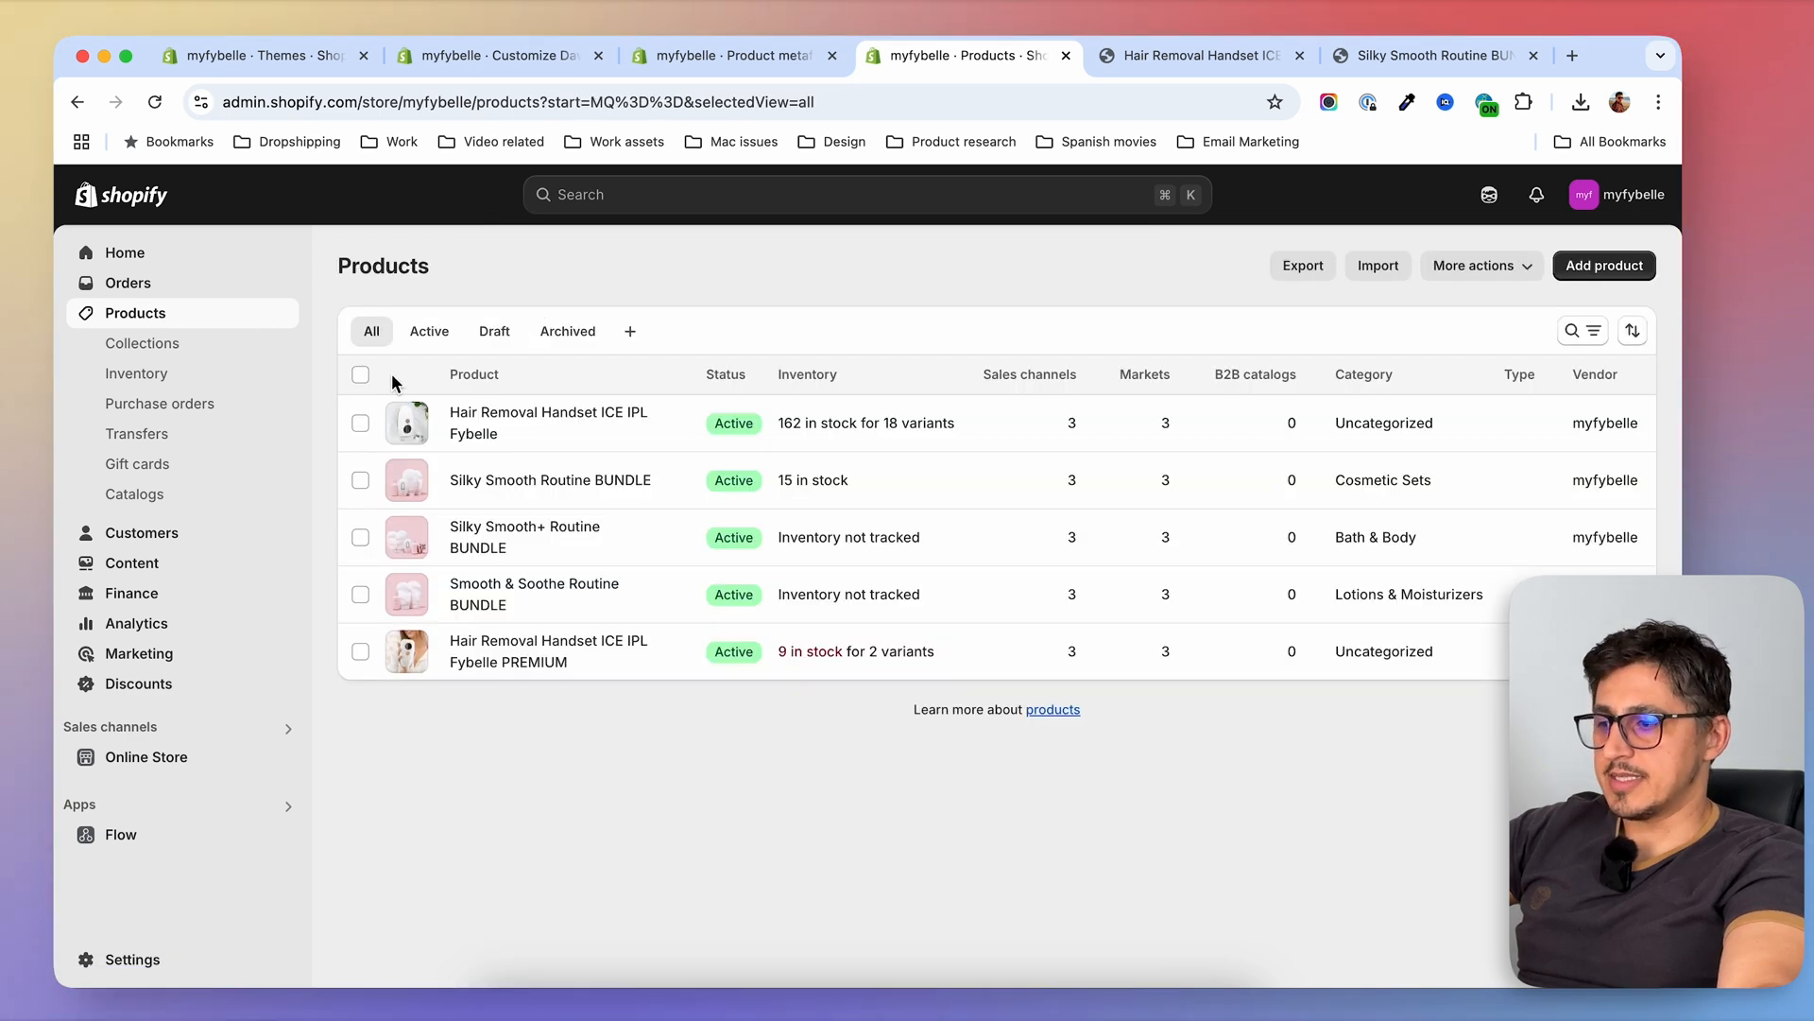
left_click(360, 375)
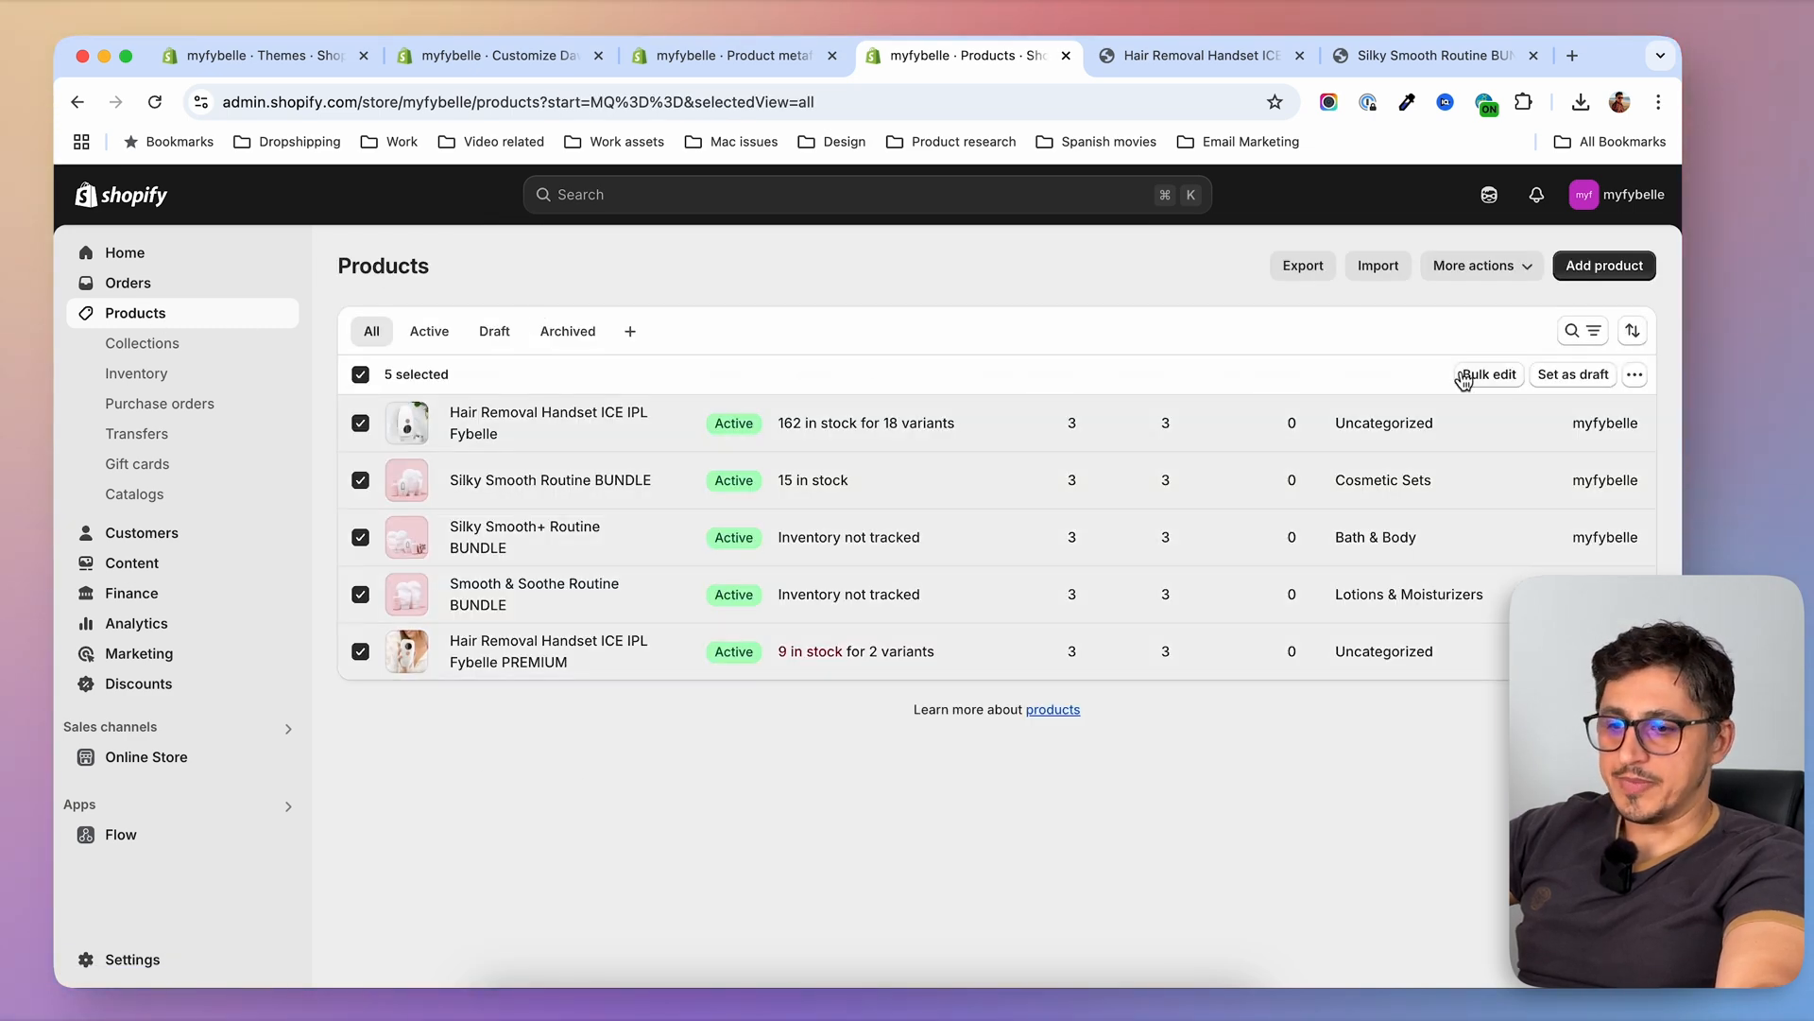
left_click(1492, 376)
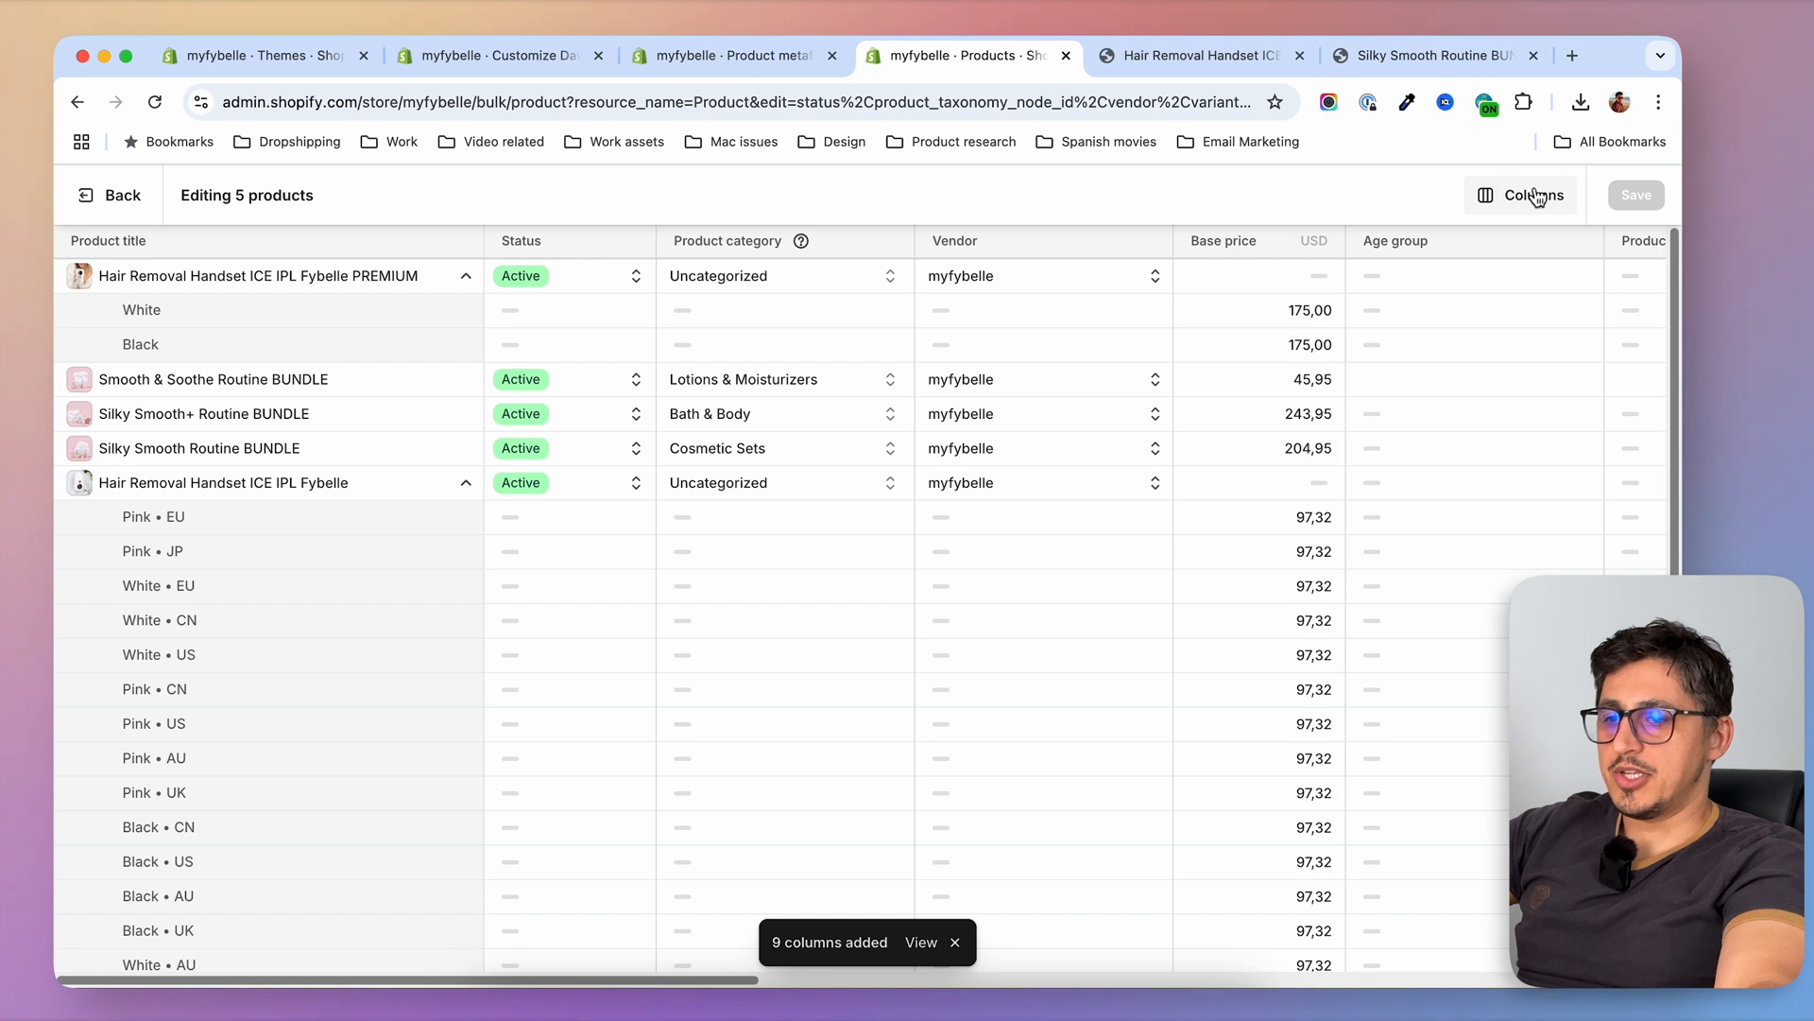
Add the Benefits statement metafield as a column in the bulk editor
left_click(1523, 208)
scroll(1444, 567, "down", 10)
scroll(1444, 565, "up", 2)
left_click(1265, 369)
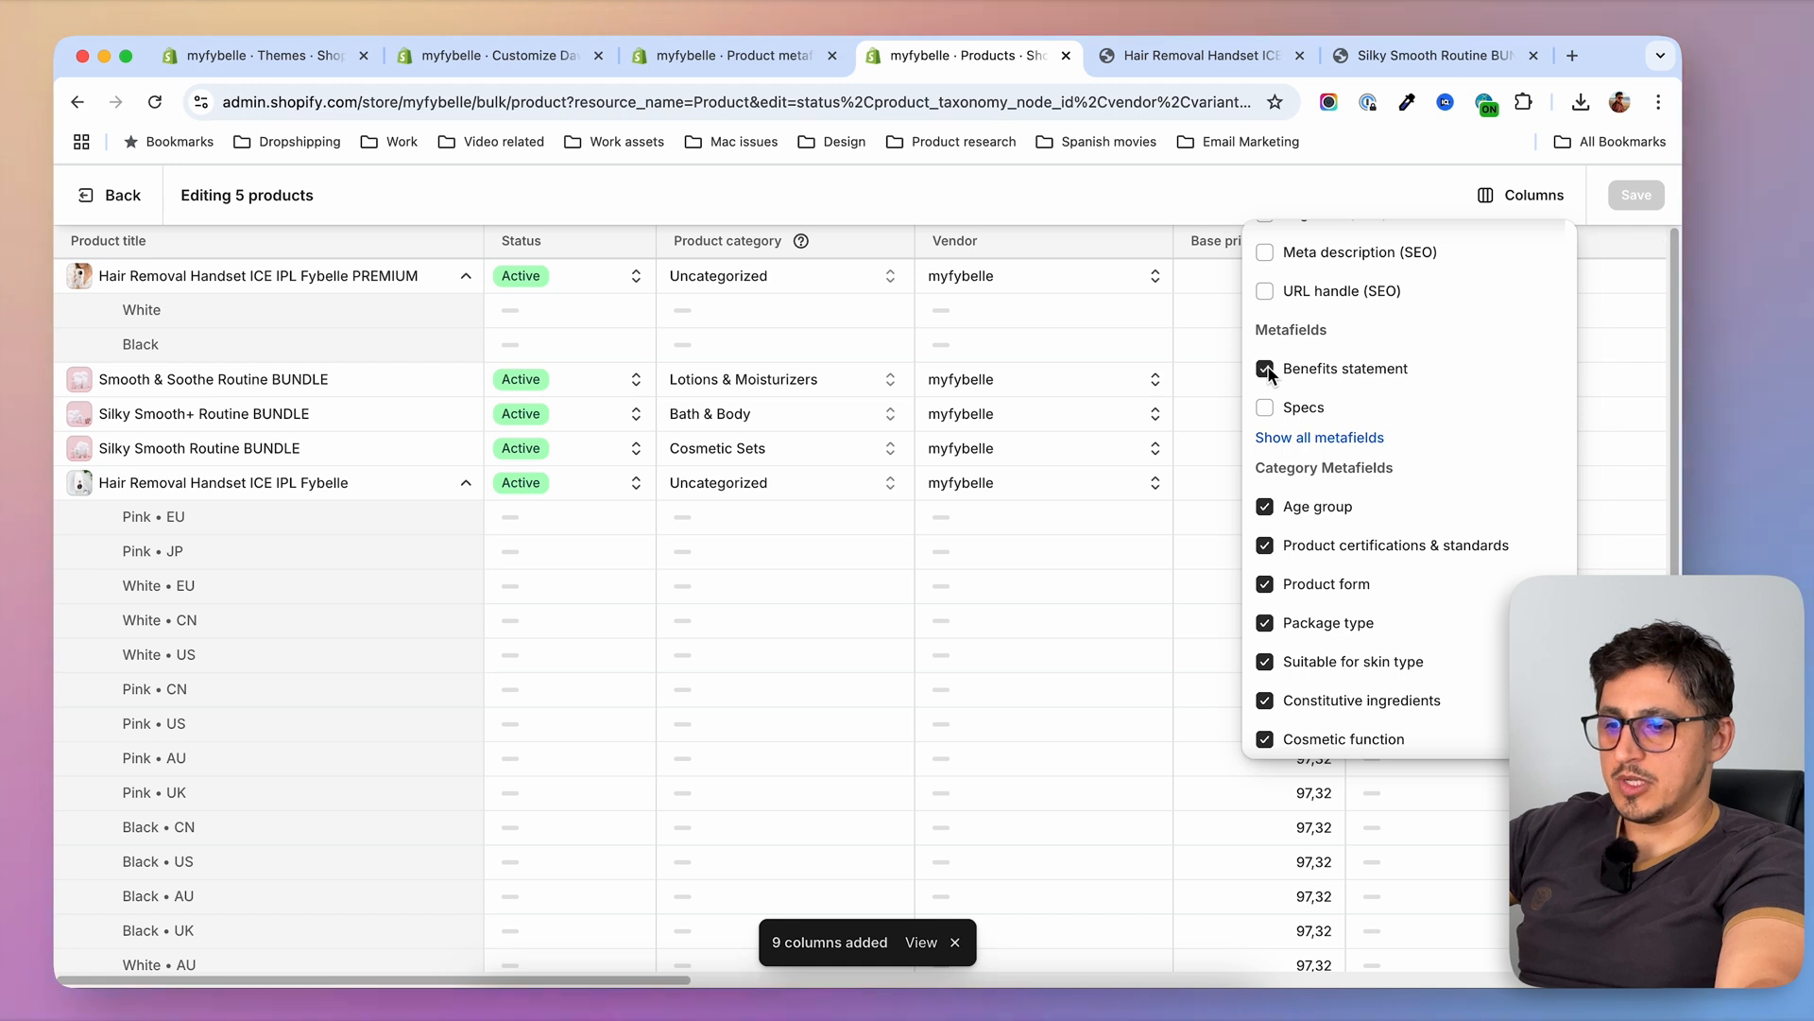
left_click(1160, 185)
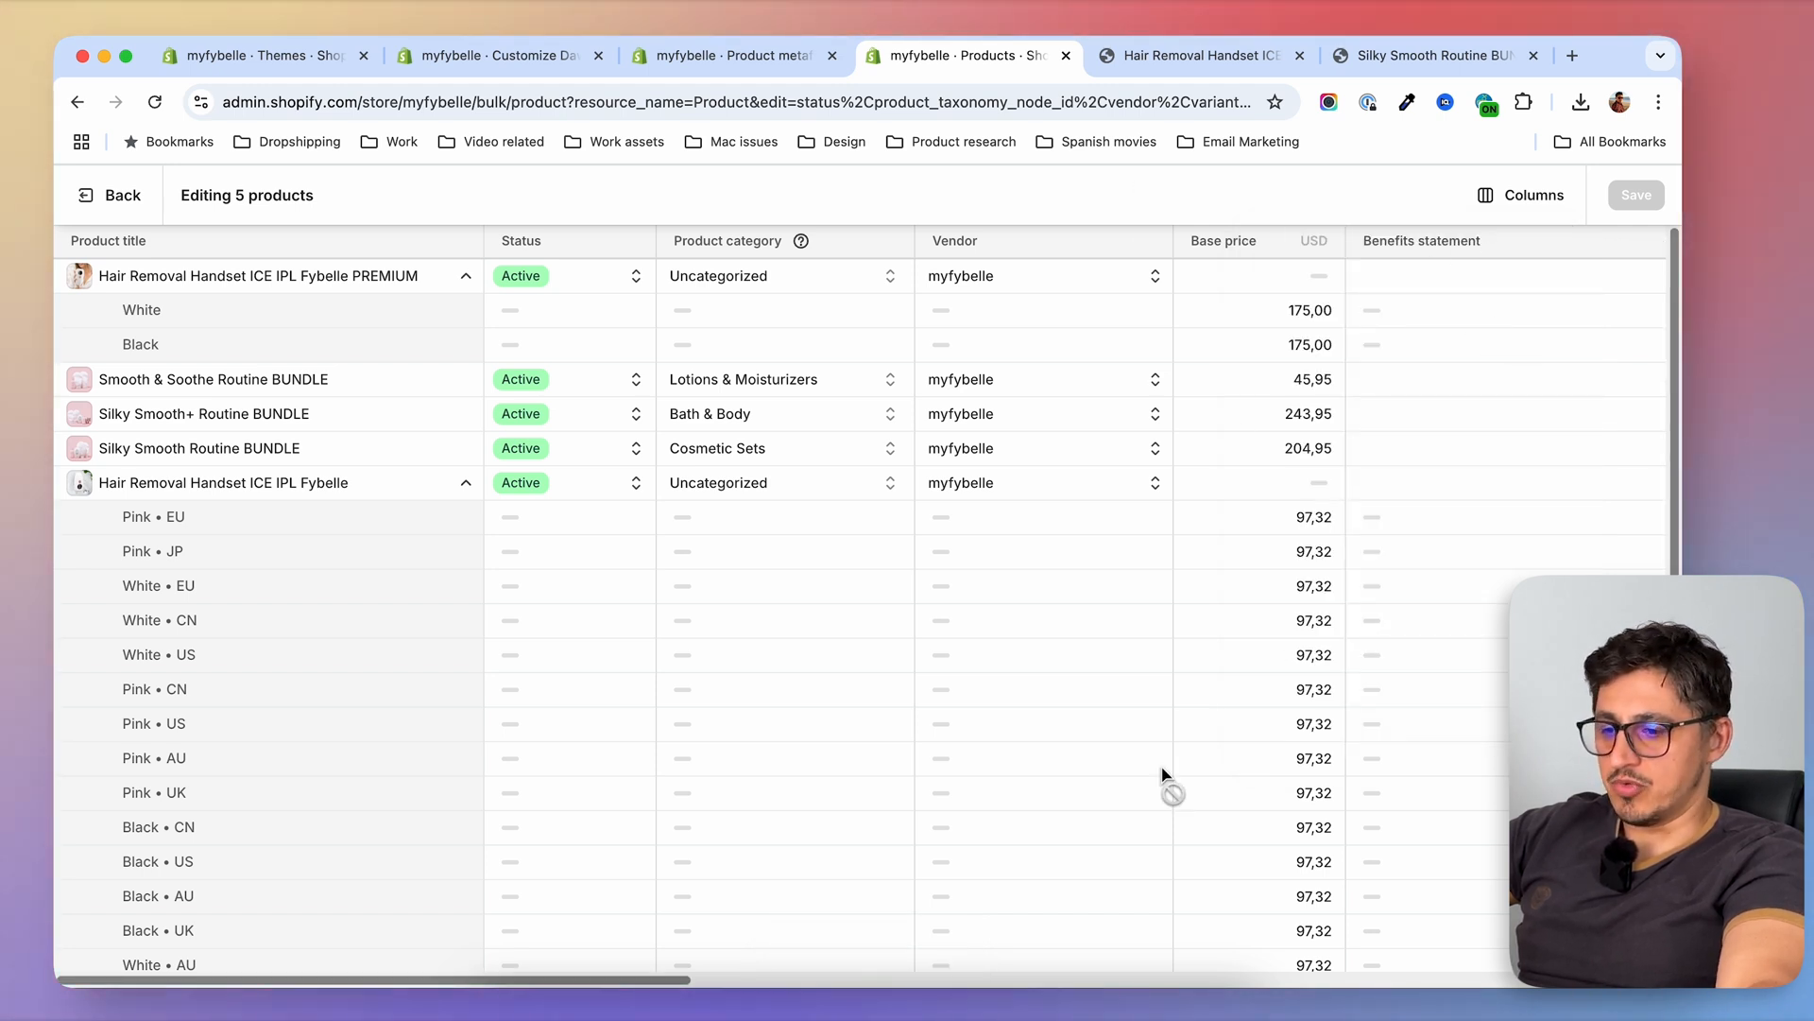
Fill in individual benefits statements for the PREMIUM handset and the three bundles, leave Hair Removal Handset ICE IPL Fybelle blank, and save
left_click_drag(683, 983, 904, 983)
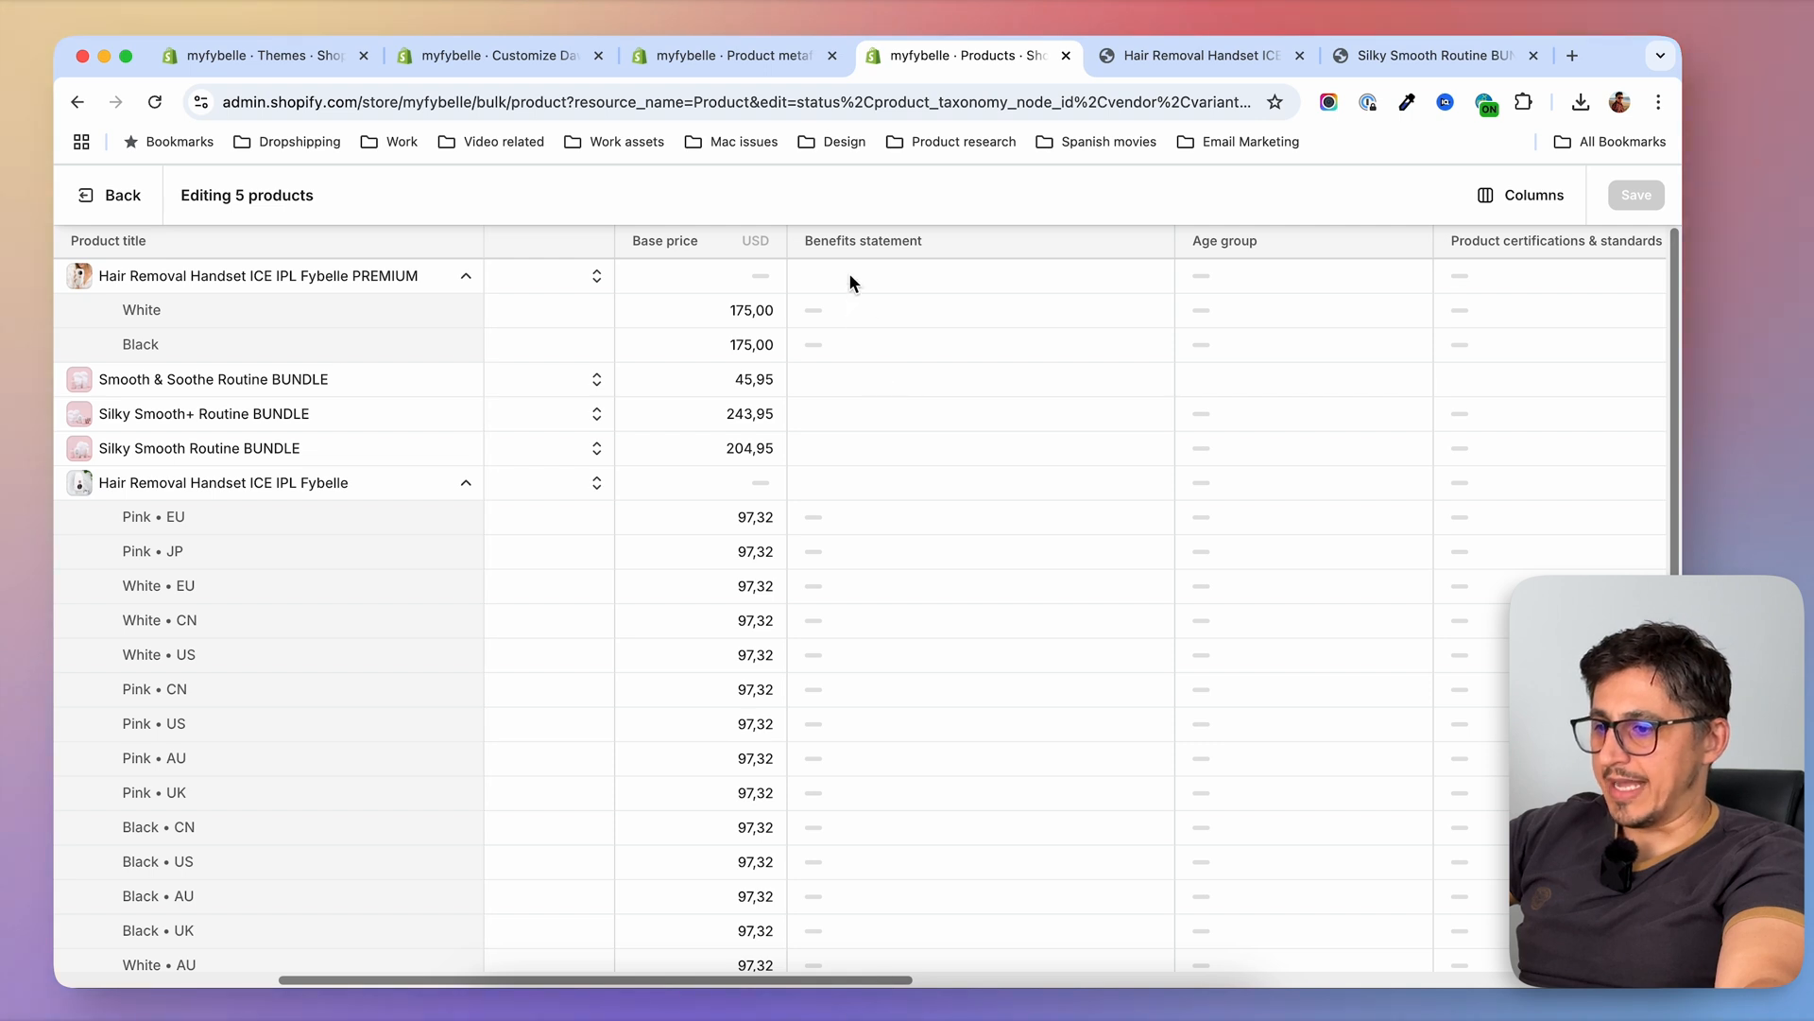
scroll(416, 685, "down", 3)
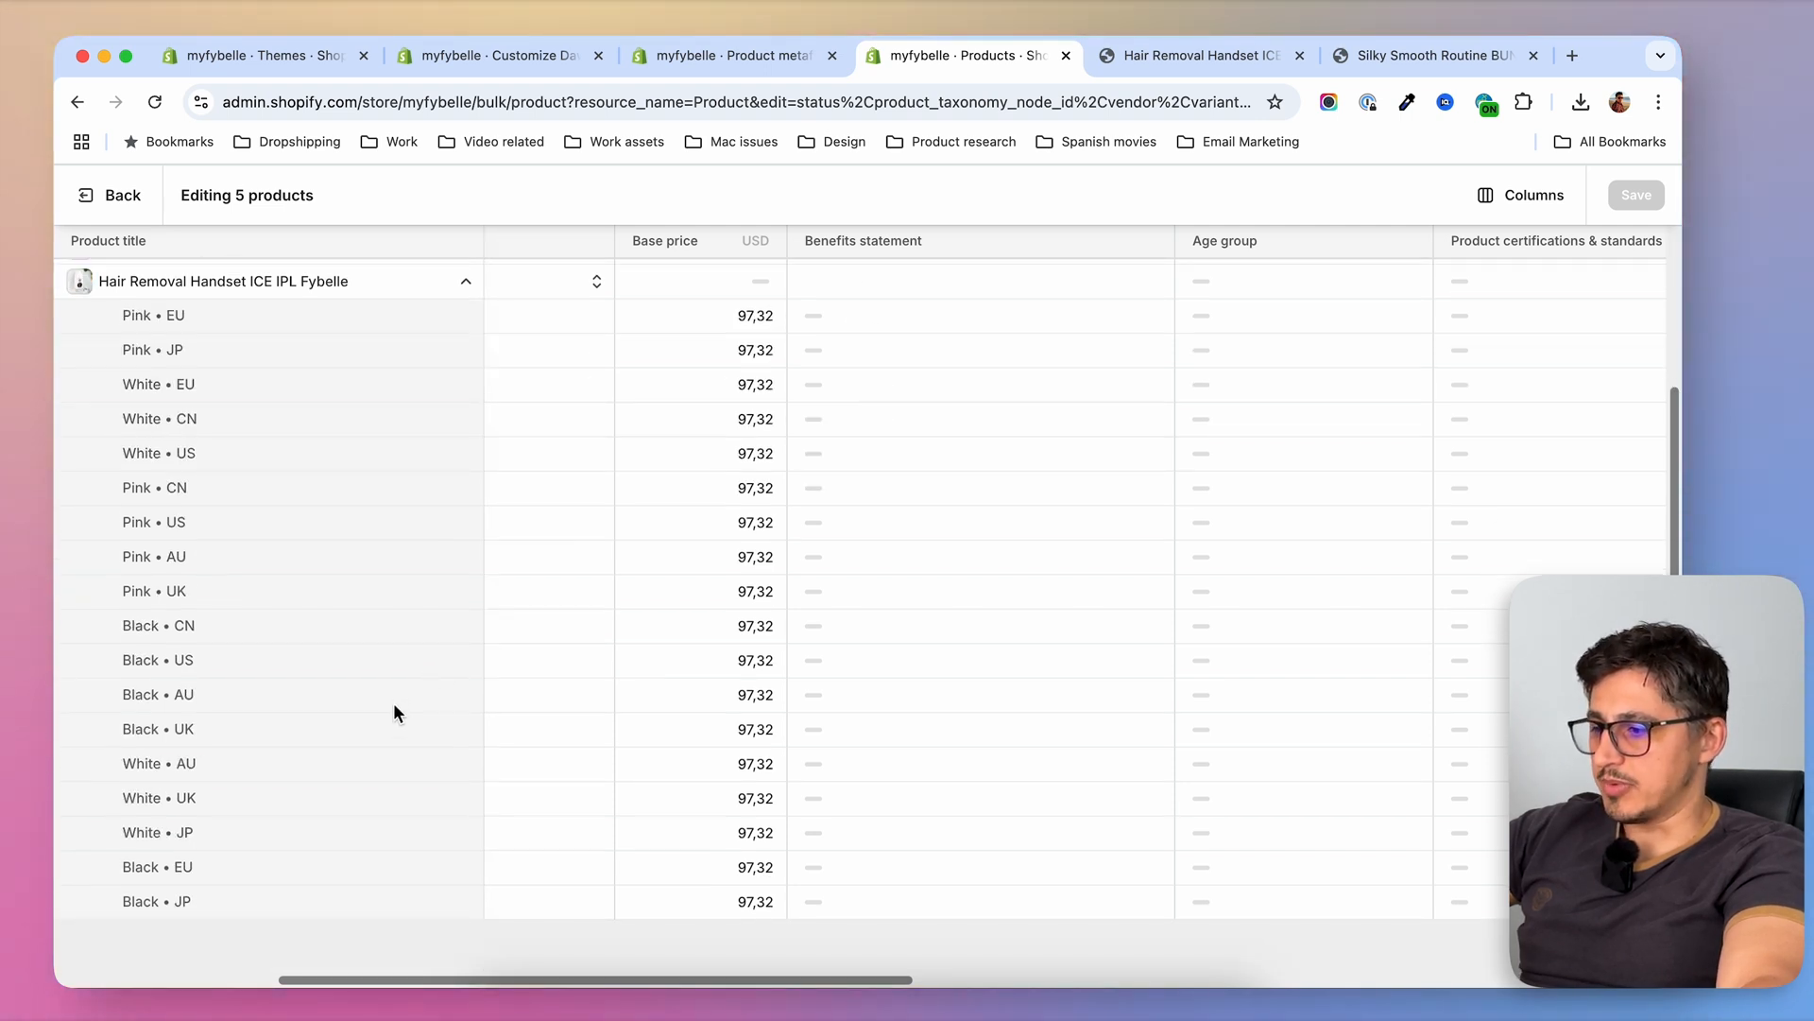
scroll(378, 685, "up", 3)
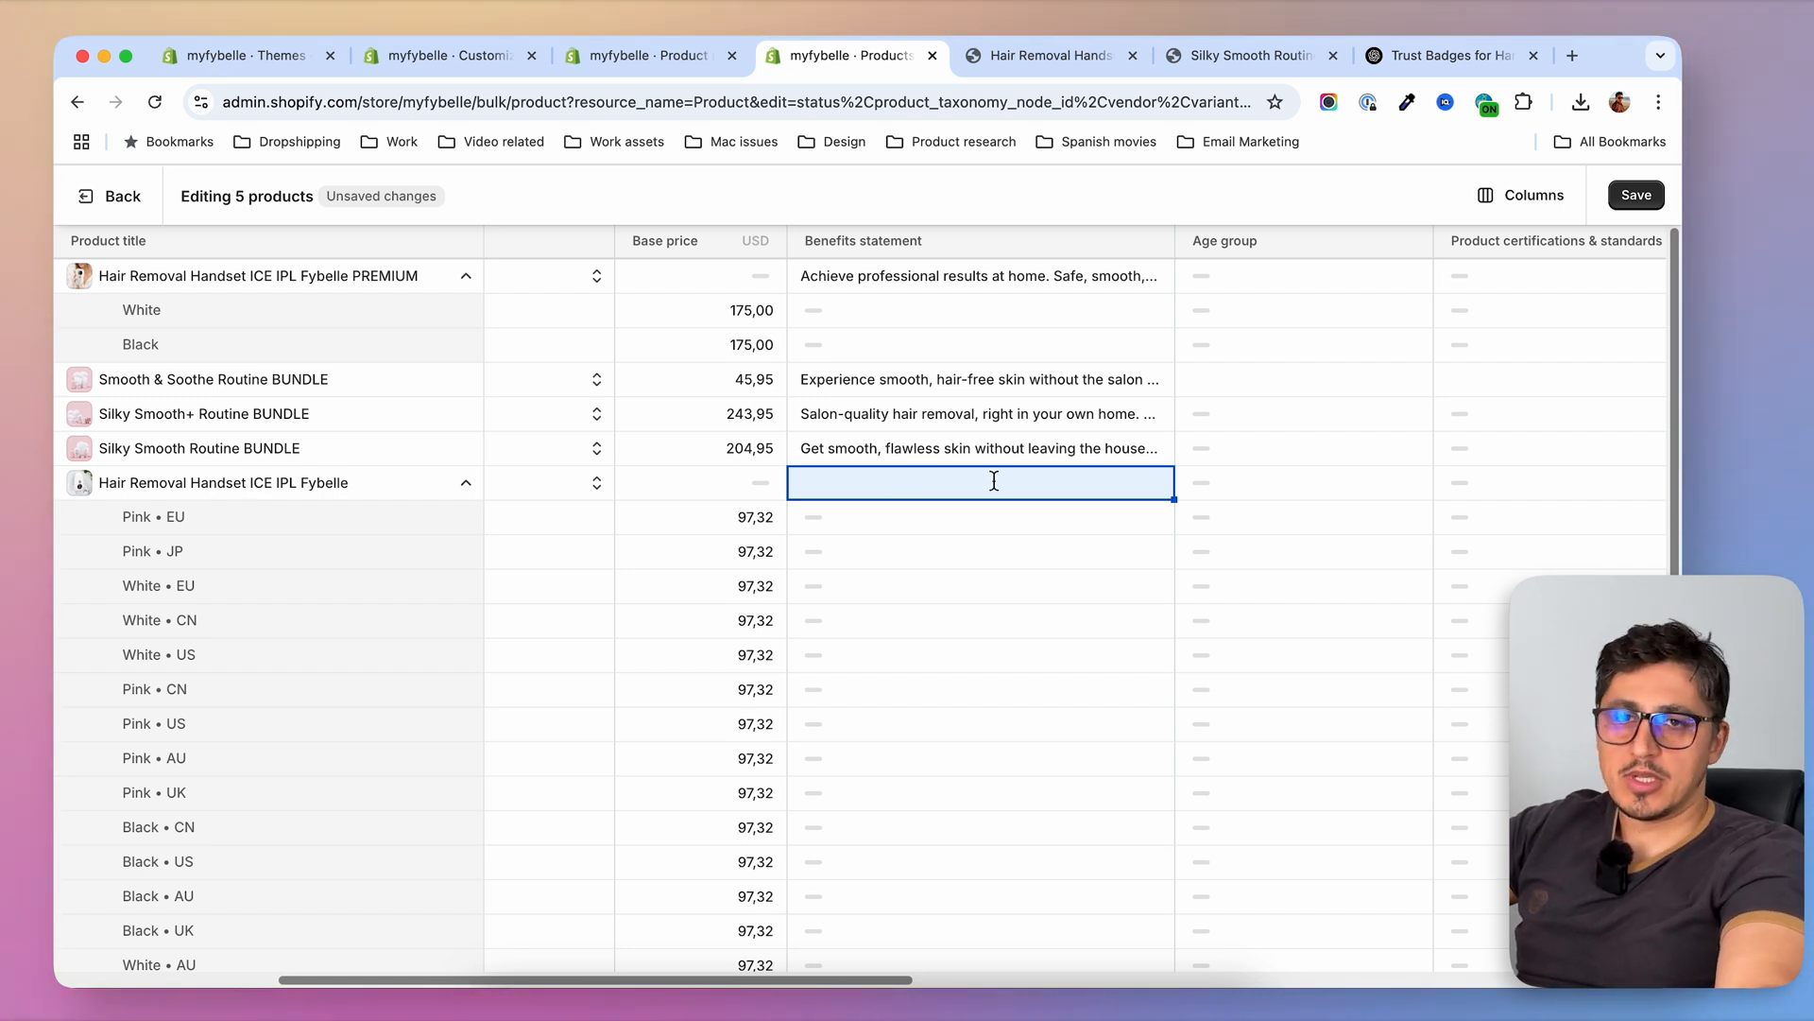
left_click(1638, 197)
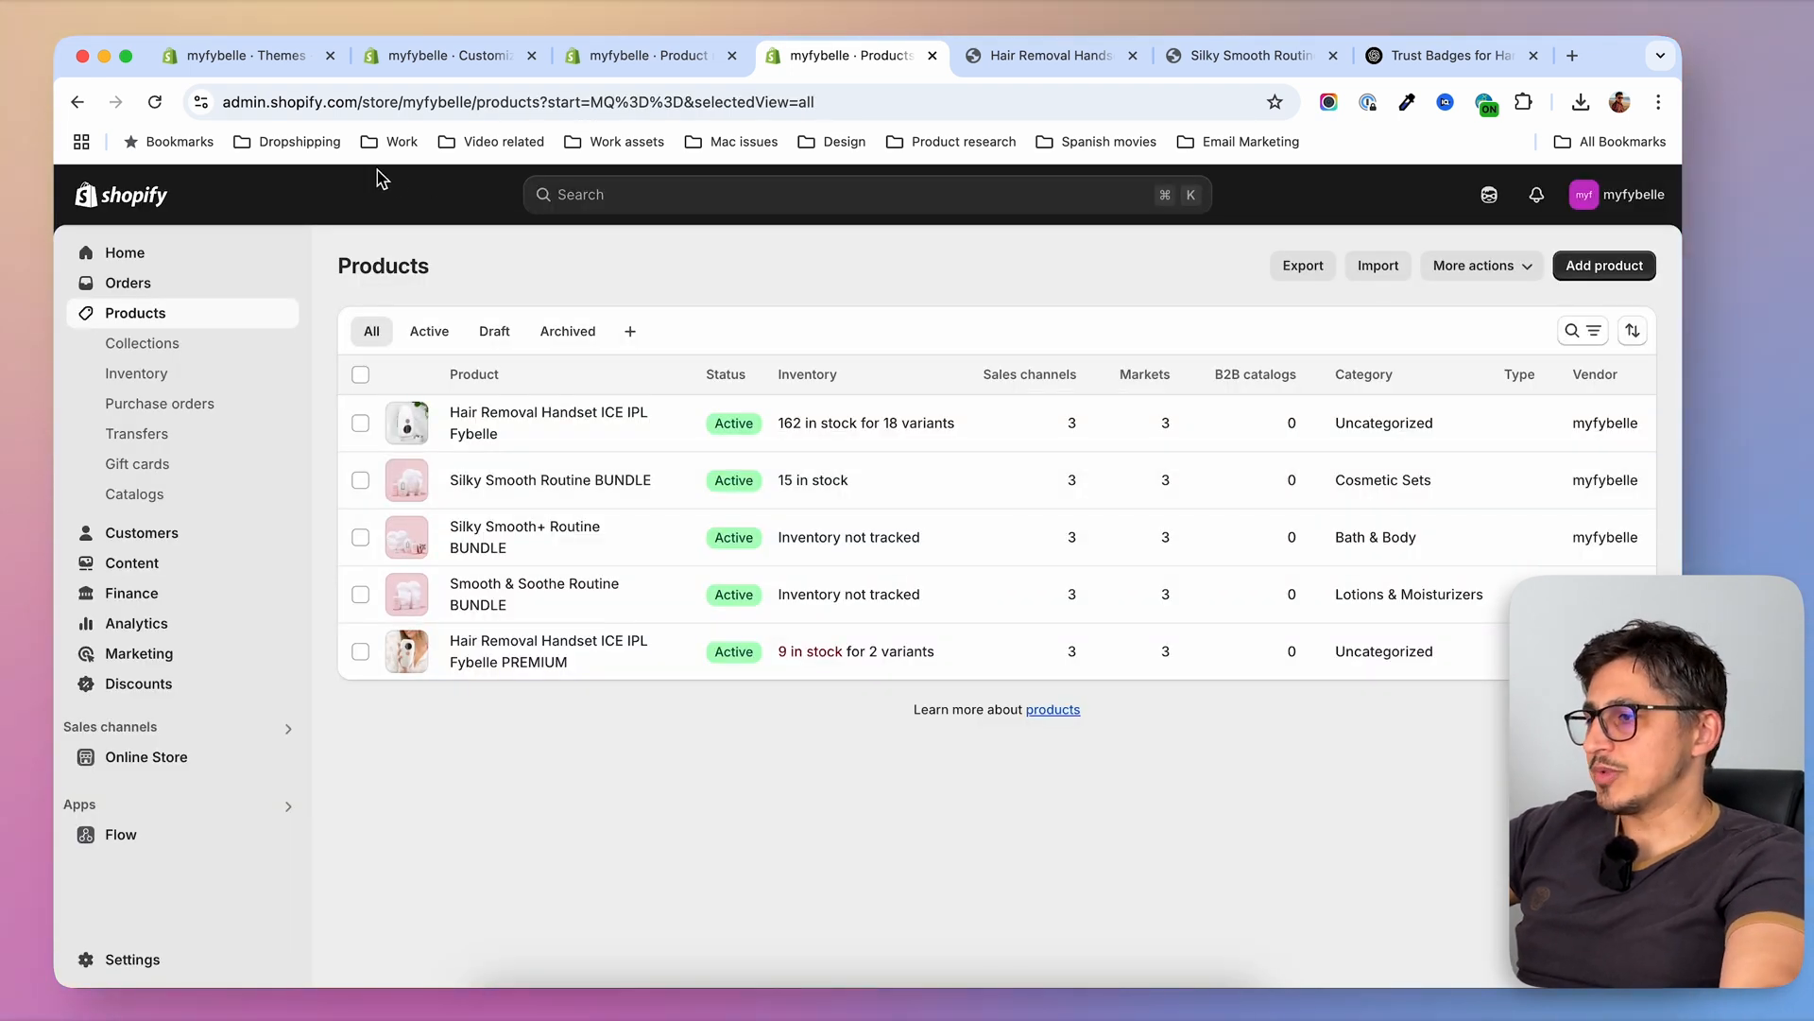
In the theme editor, connect the product page's tagline text block to the Benefits statement metafield
left_click(278, 57)
left_click(445, 58)
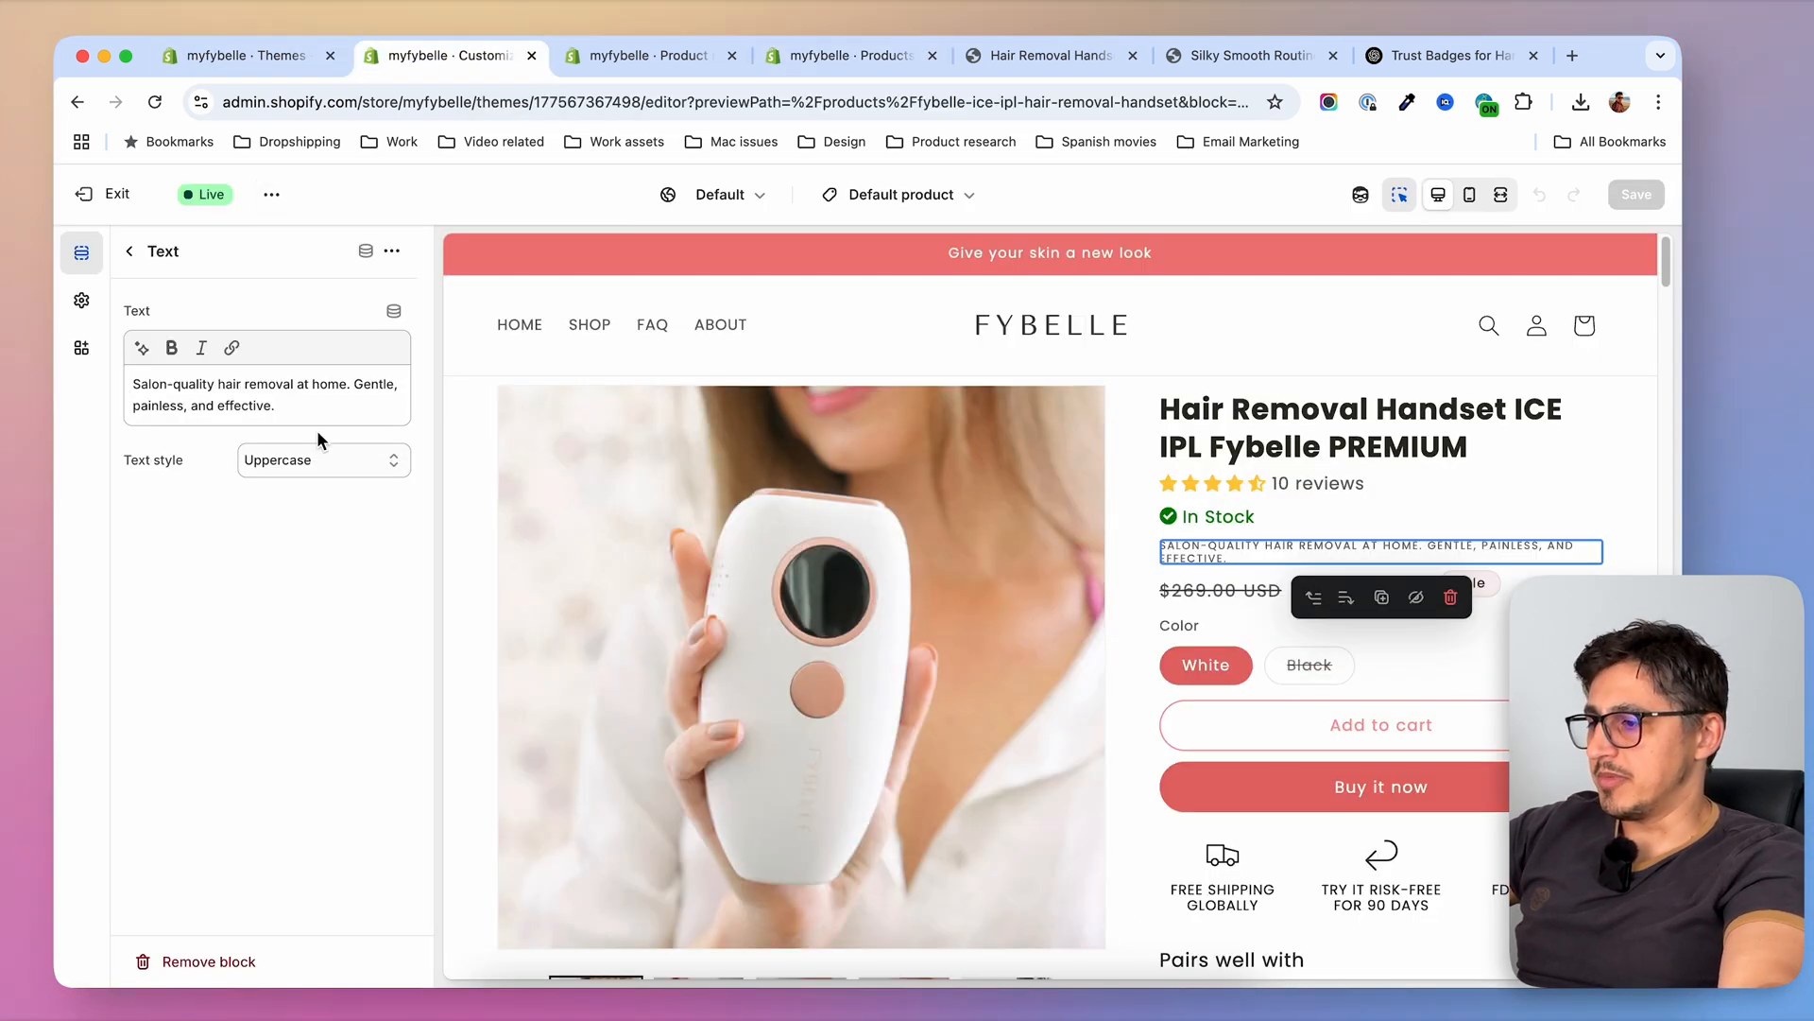
triple_click(225, 414)
left_click(328, 417)
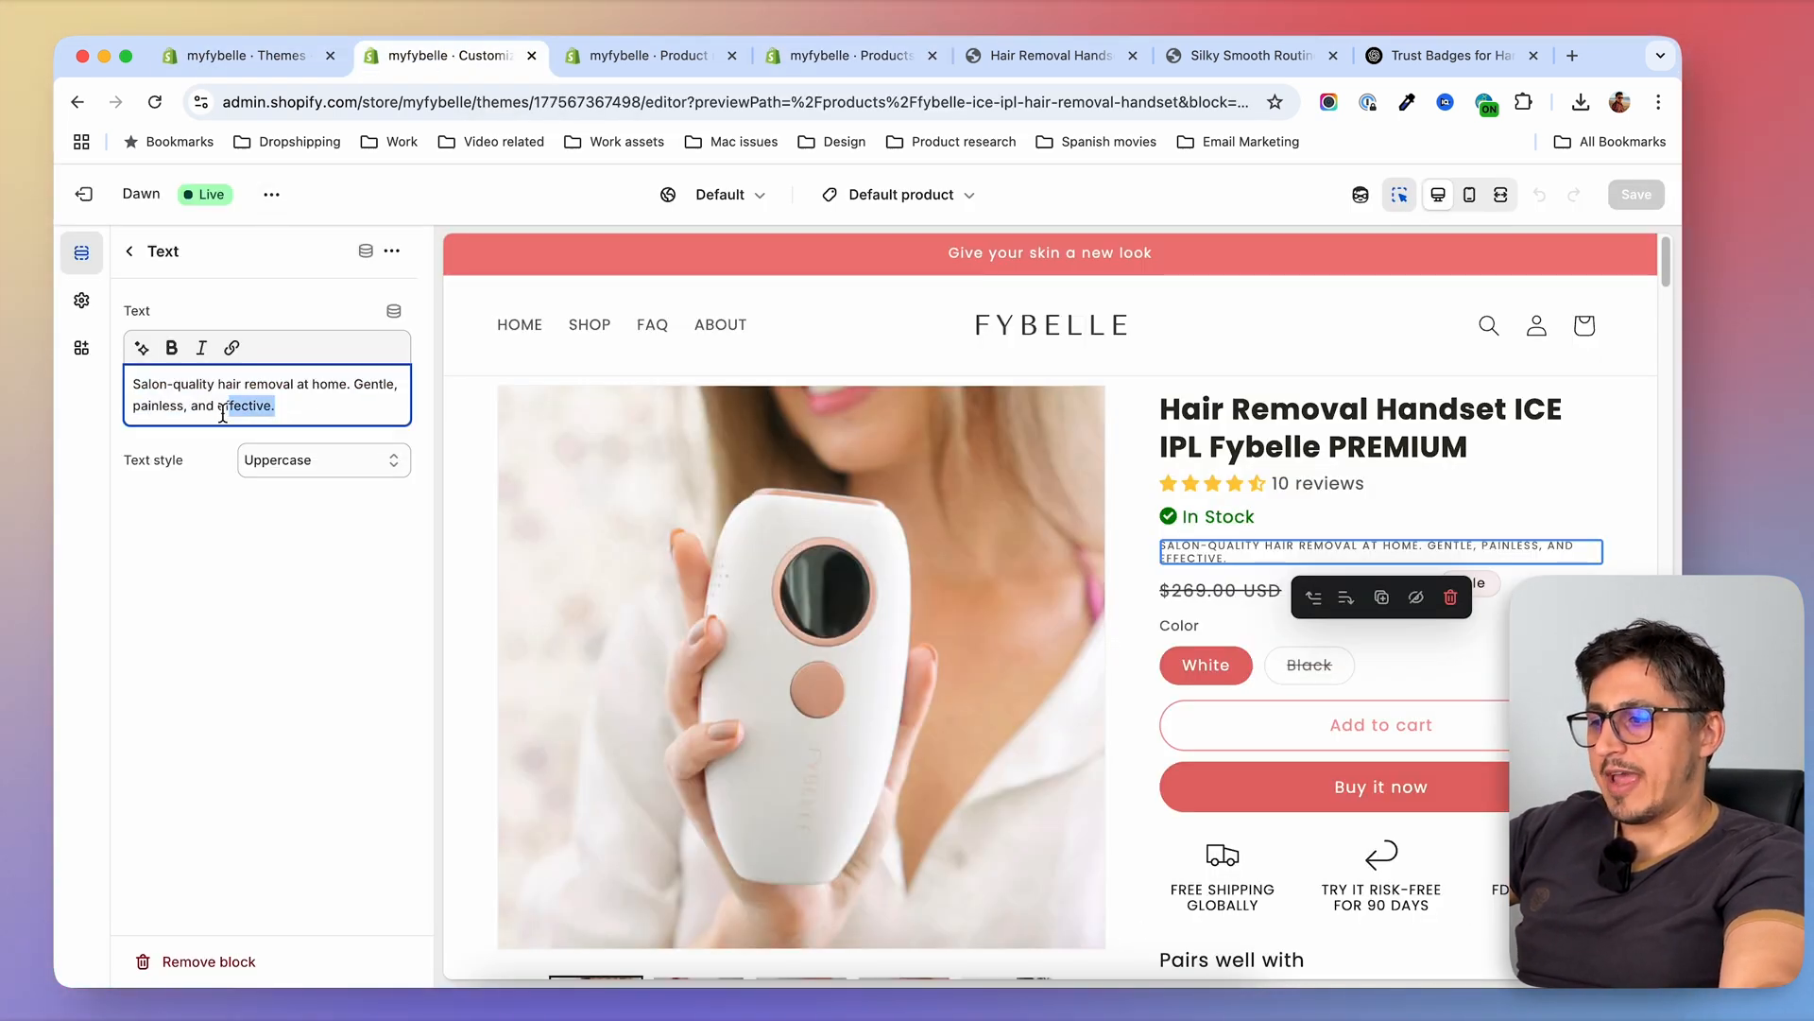
left_click_drag(244, 413, 118, 395)
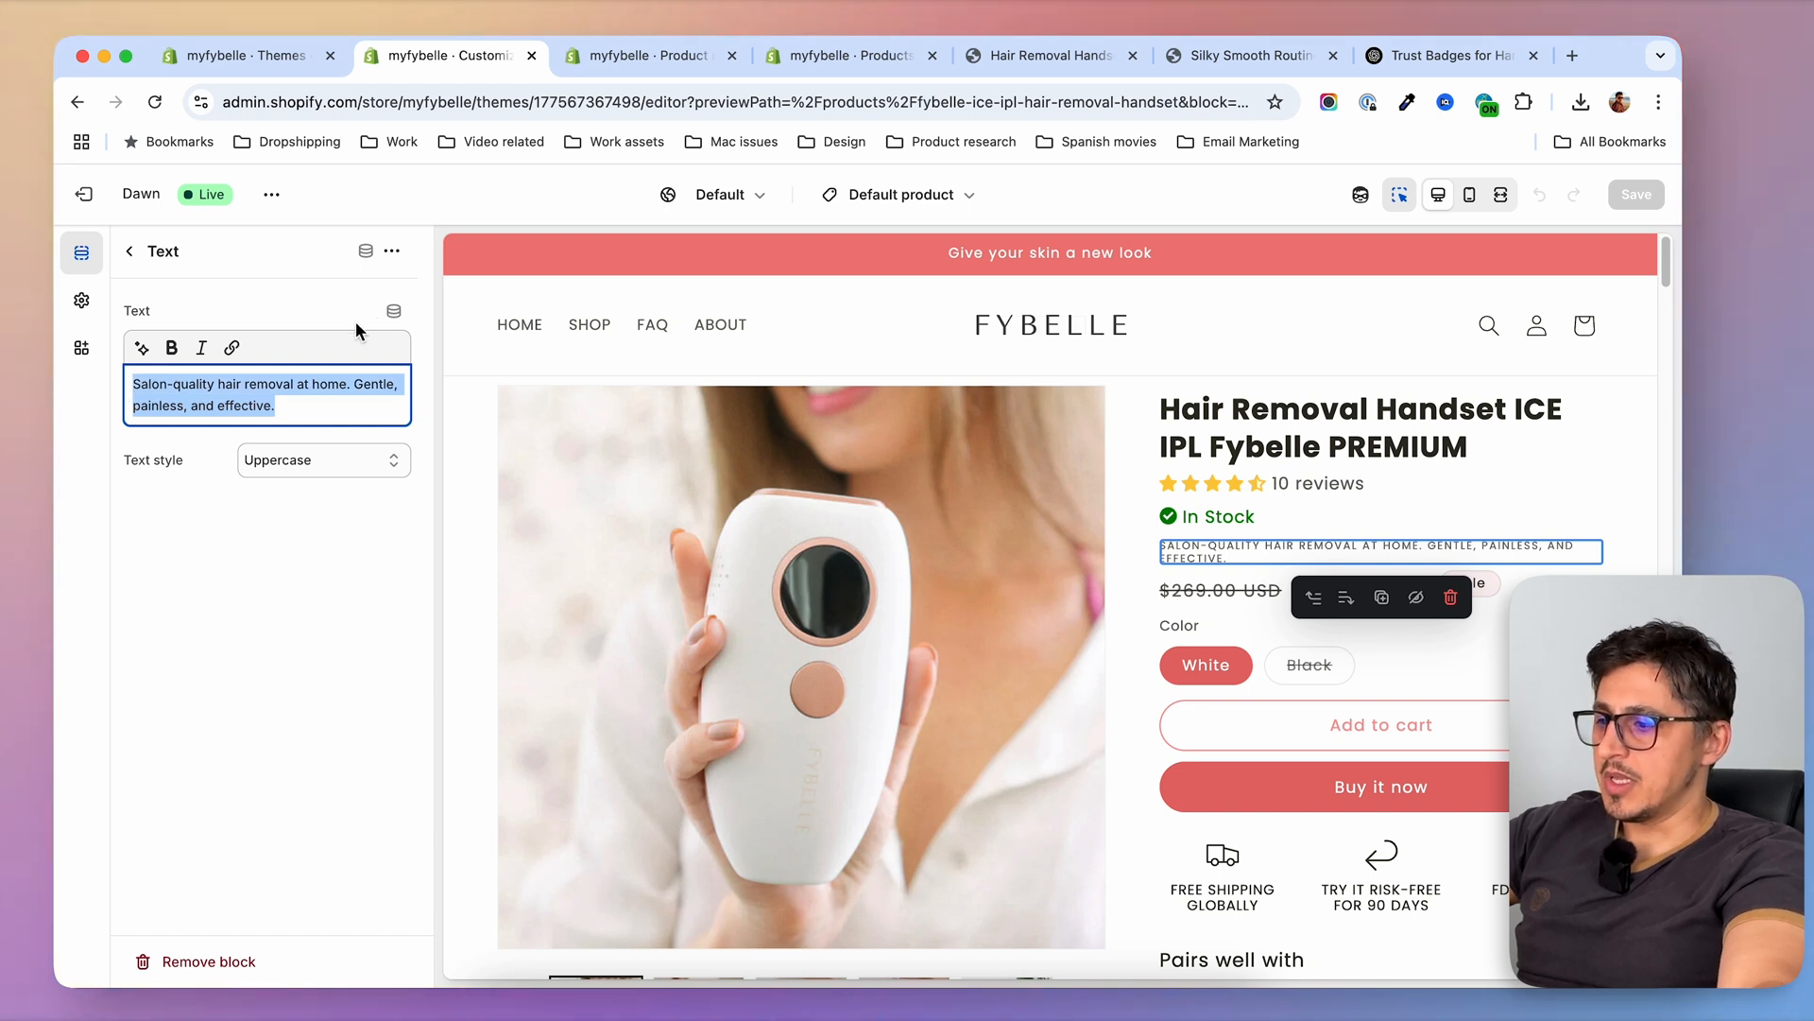
left_click(394, 312)
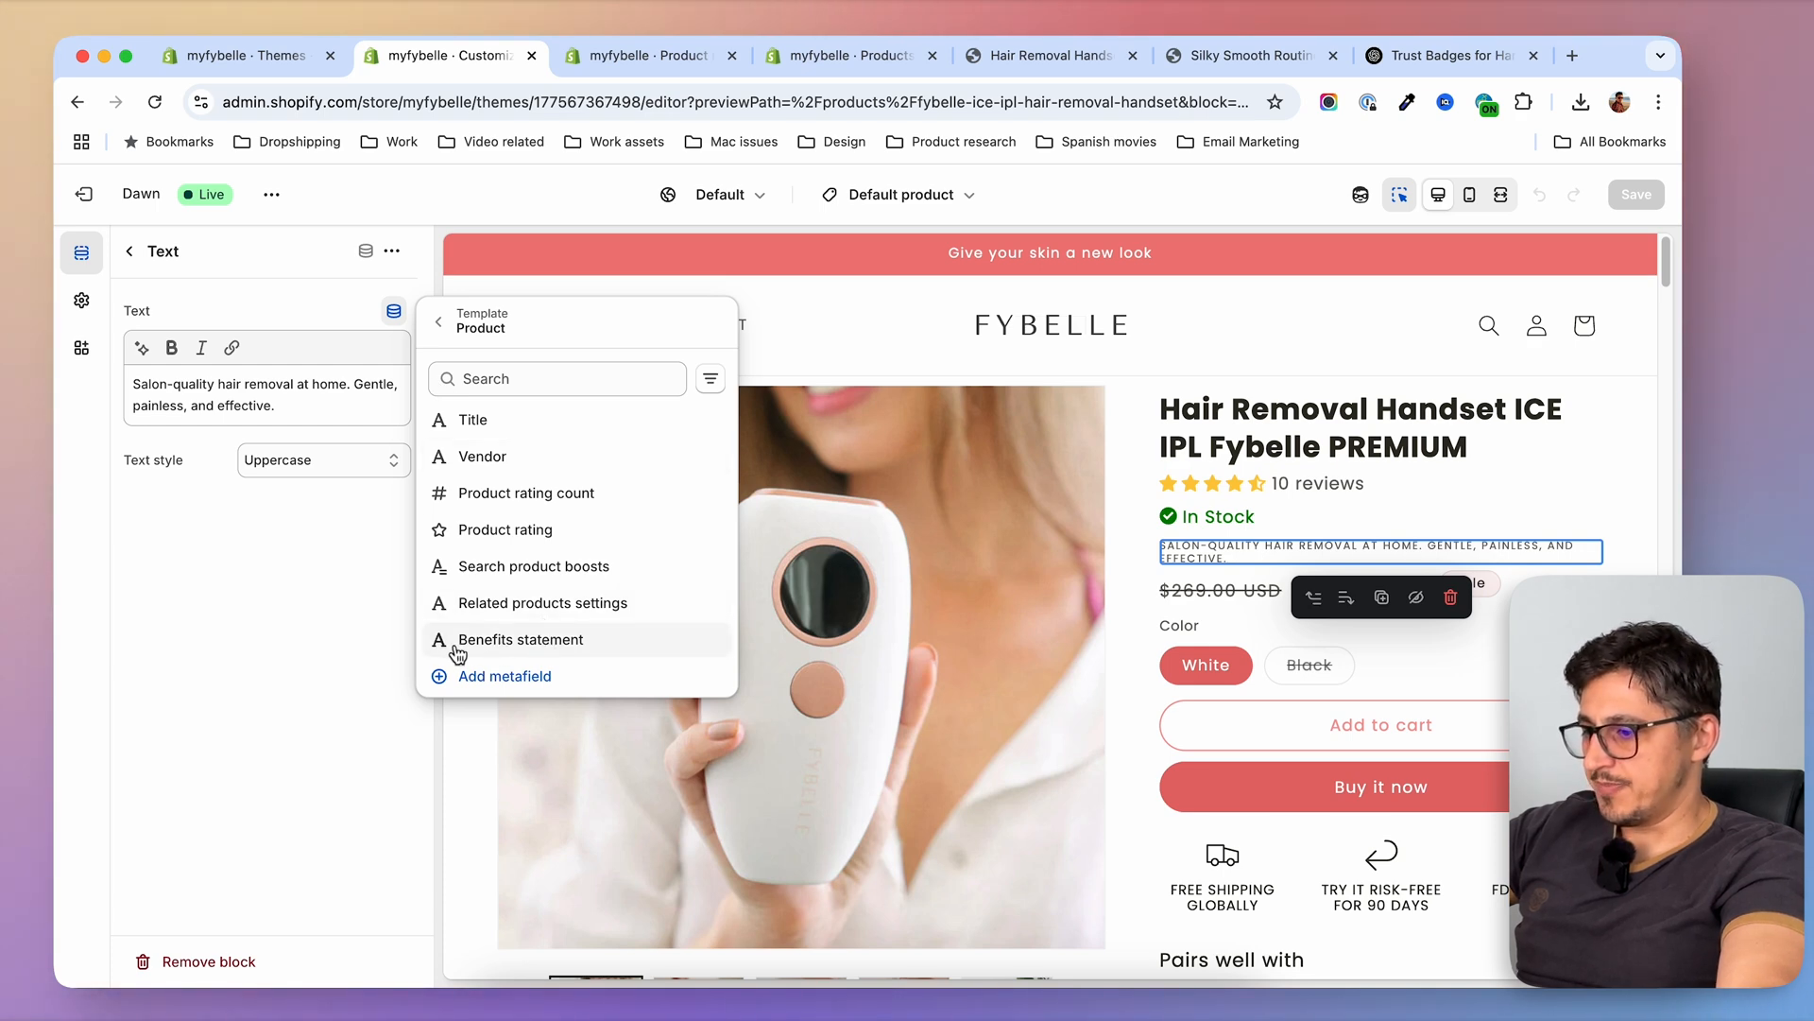
left_click(521, 640)
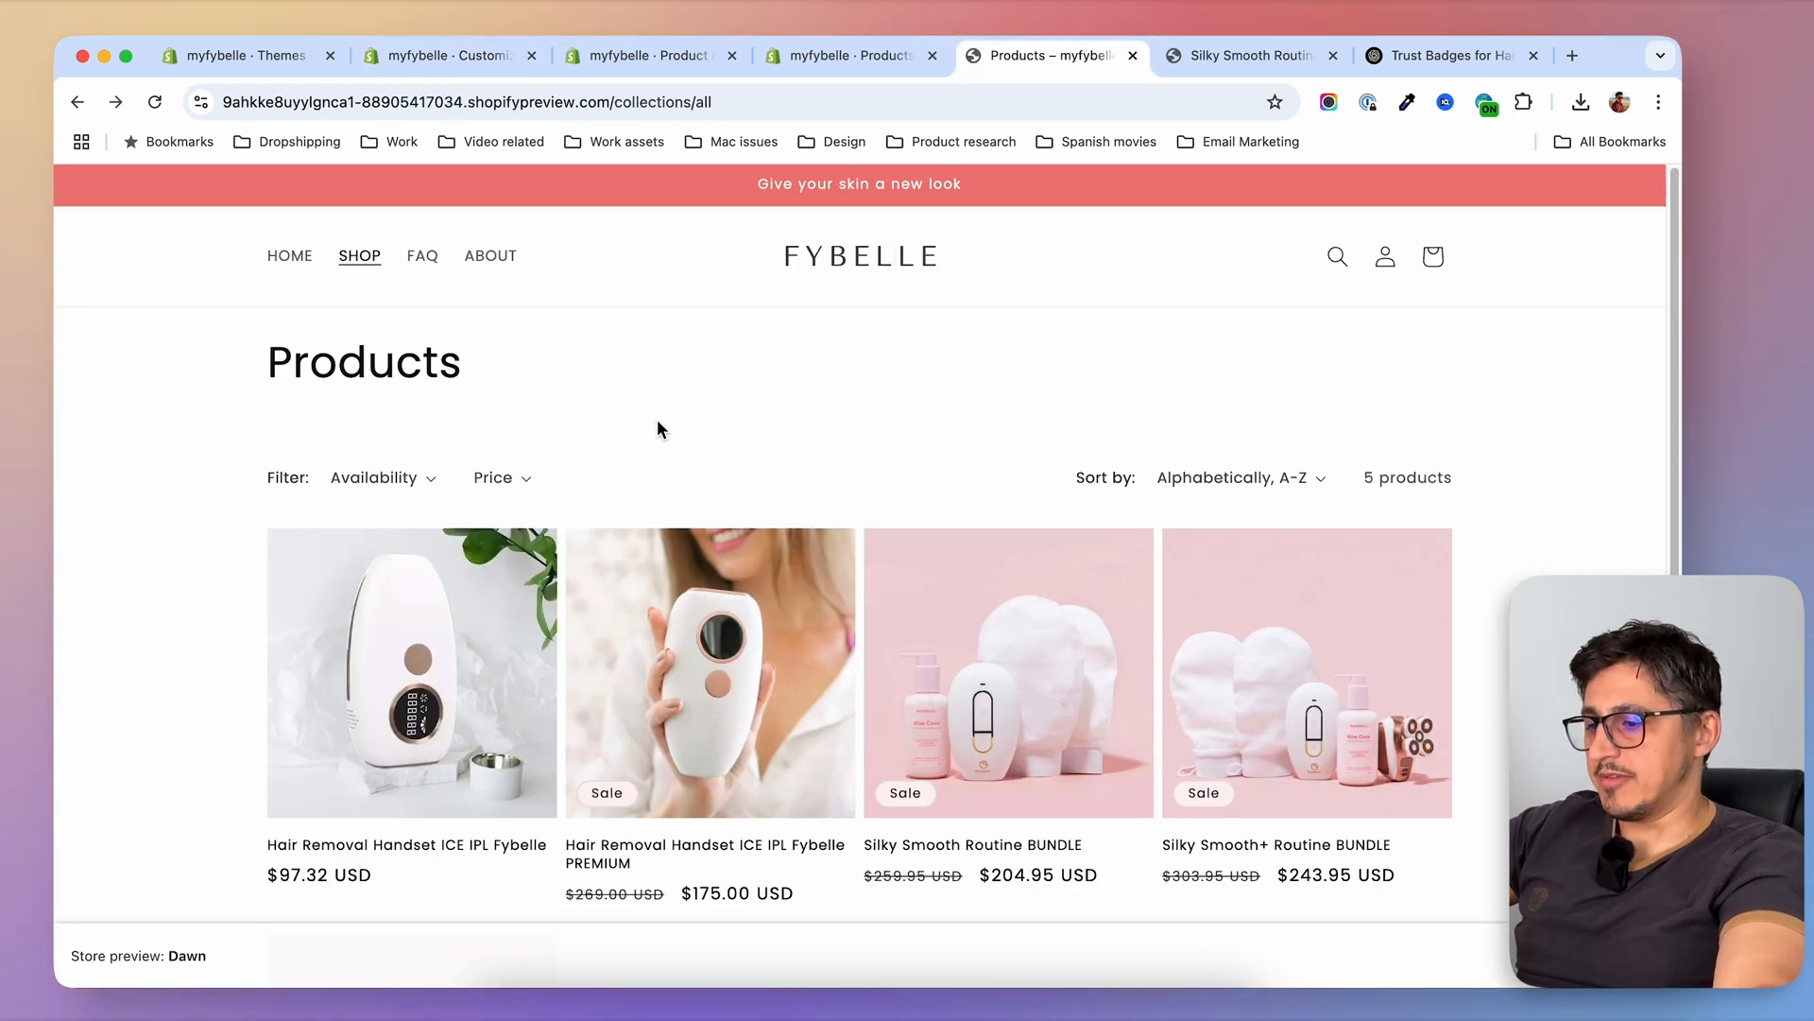
View the Hair Removal Handset ICE IPL Fybelle storefront page to check its tagline area, and return to the shop listing
left_click(454, 682)
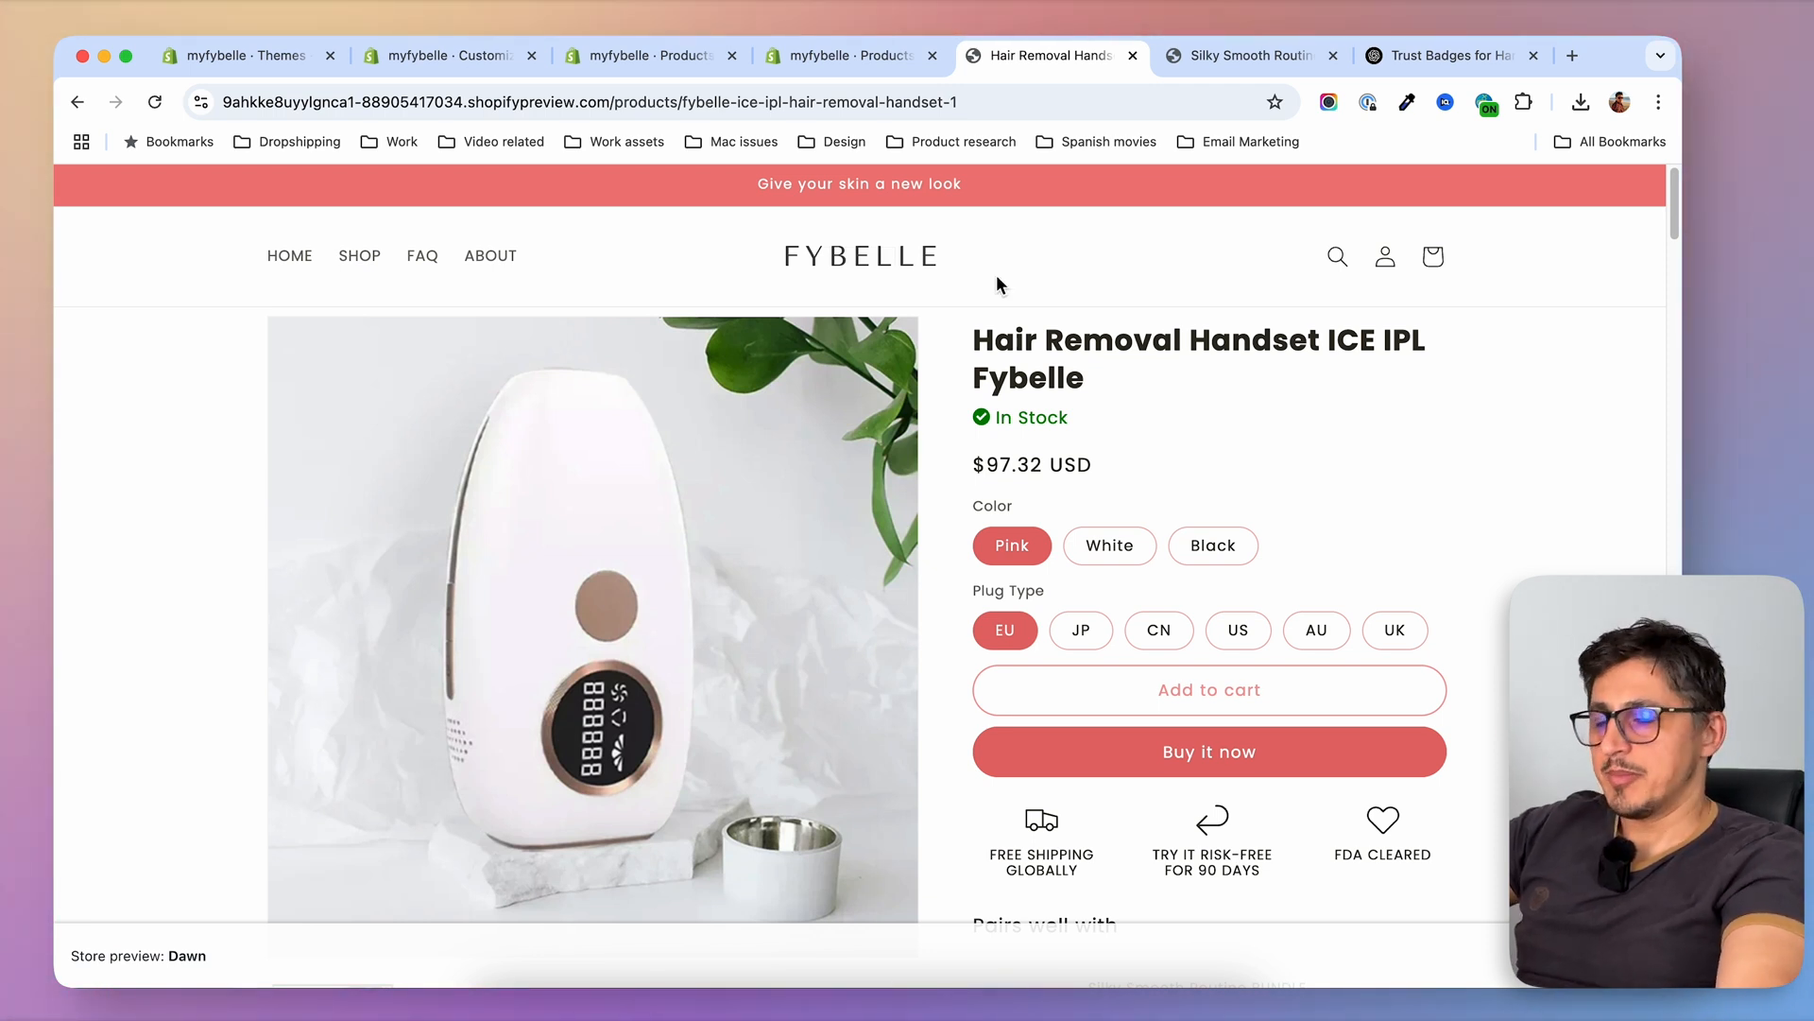
left_click_drag(979, 345, 1129, 381)
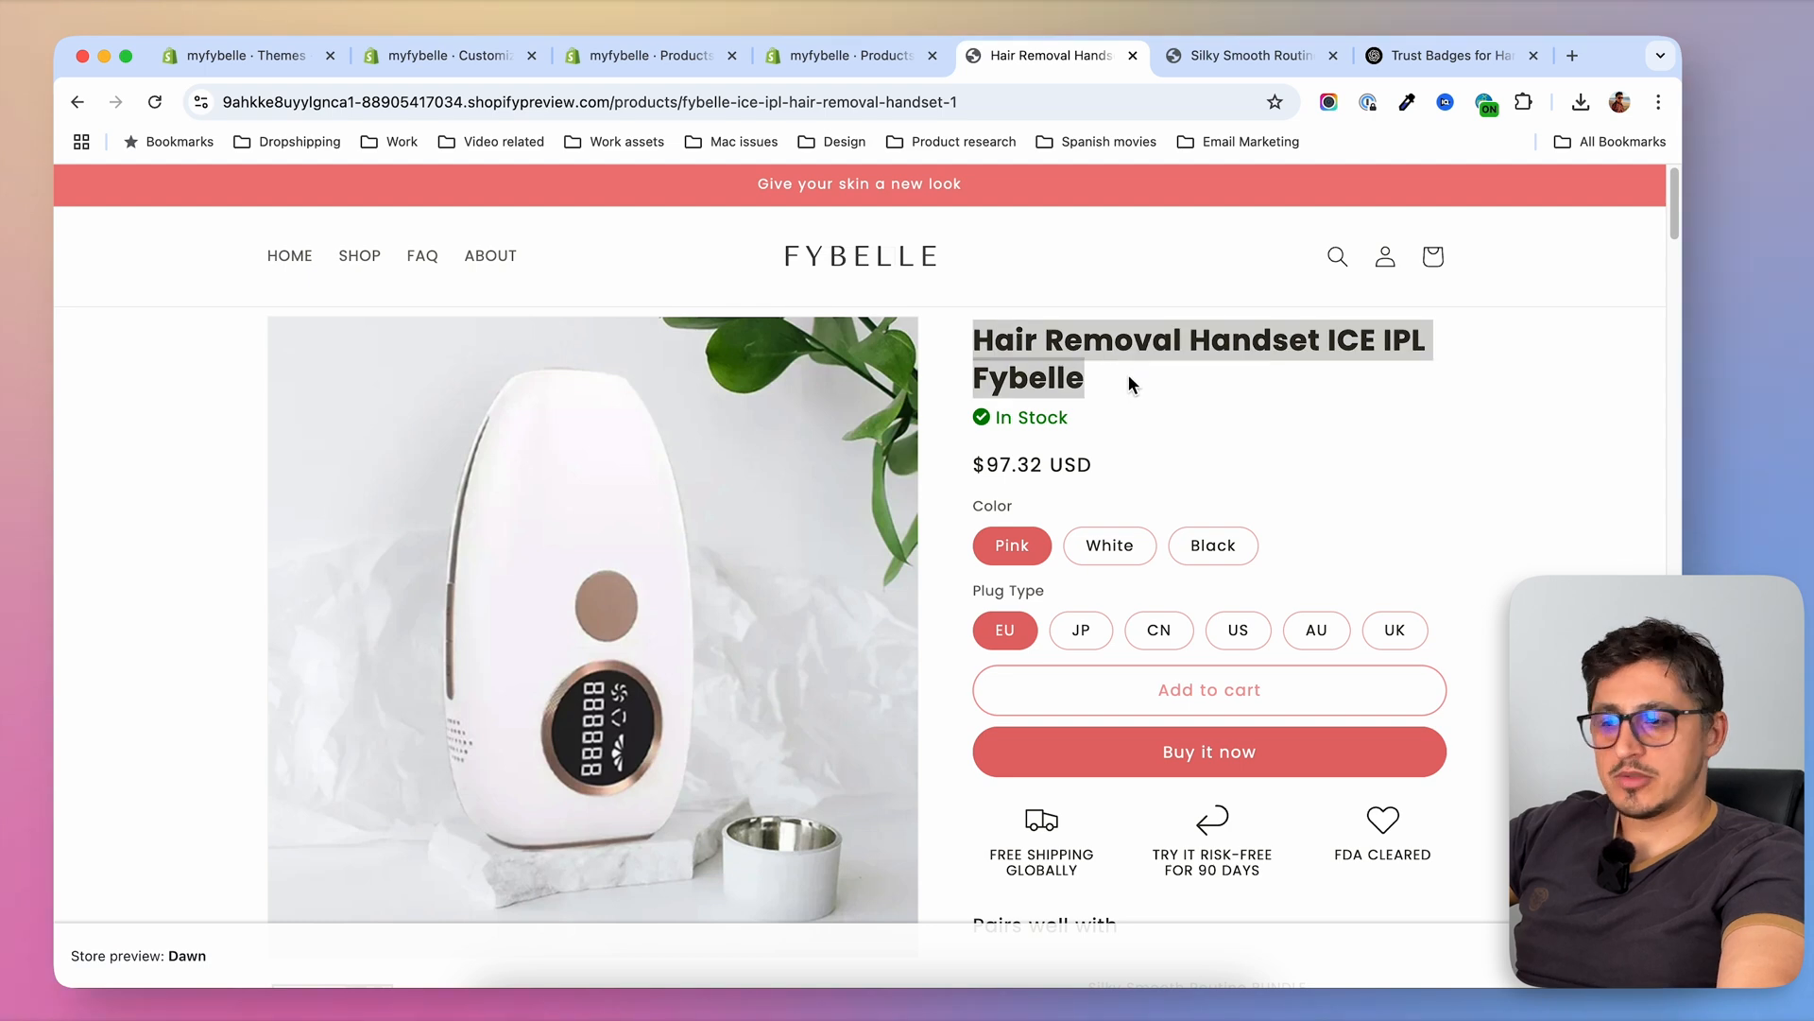
left_click(374, 266)
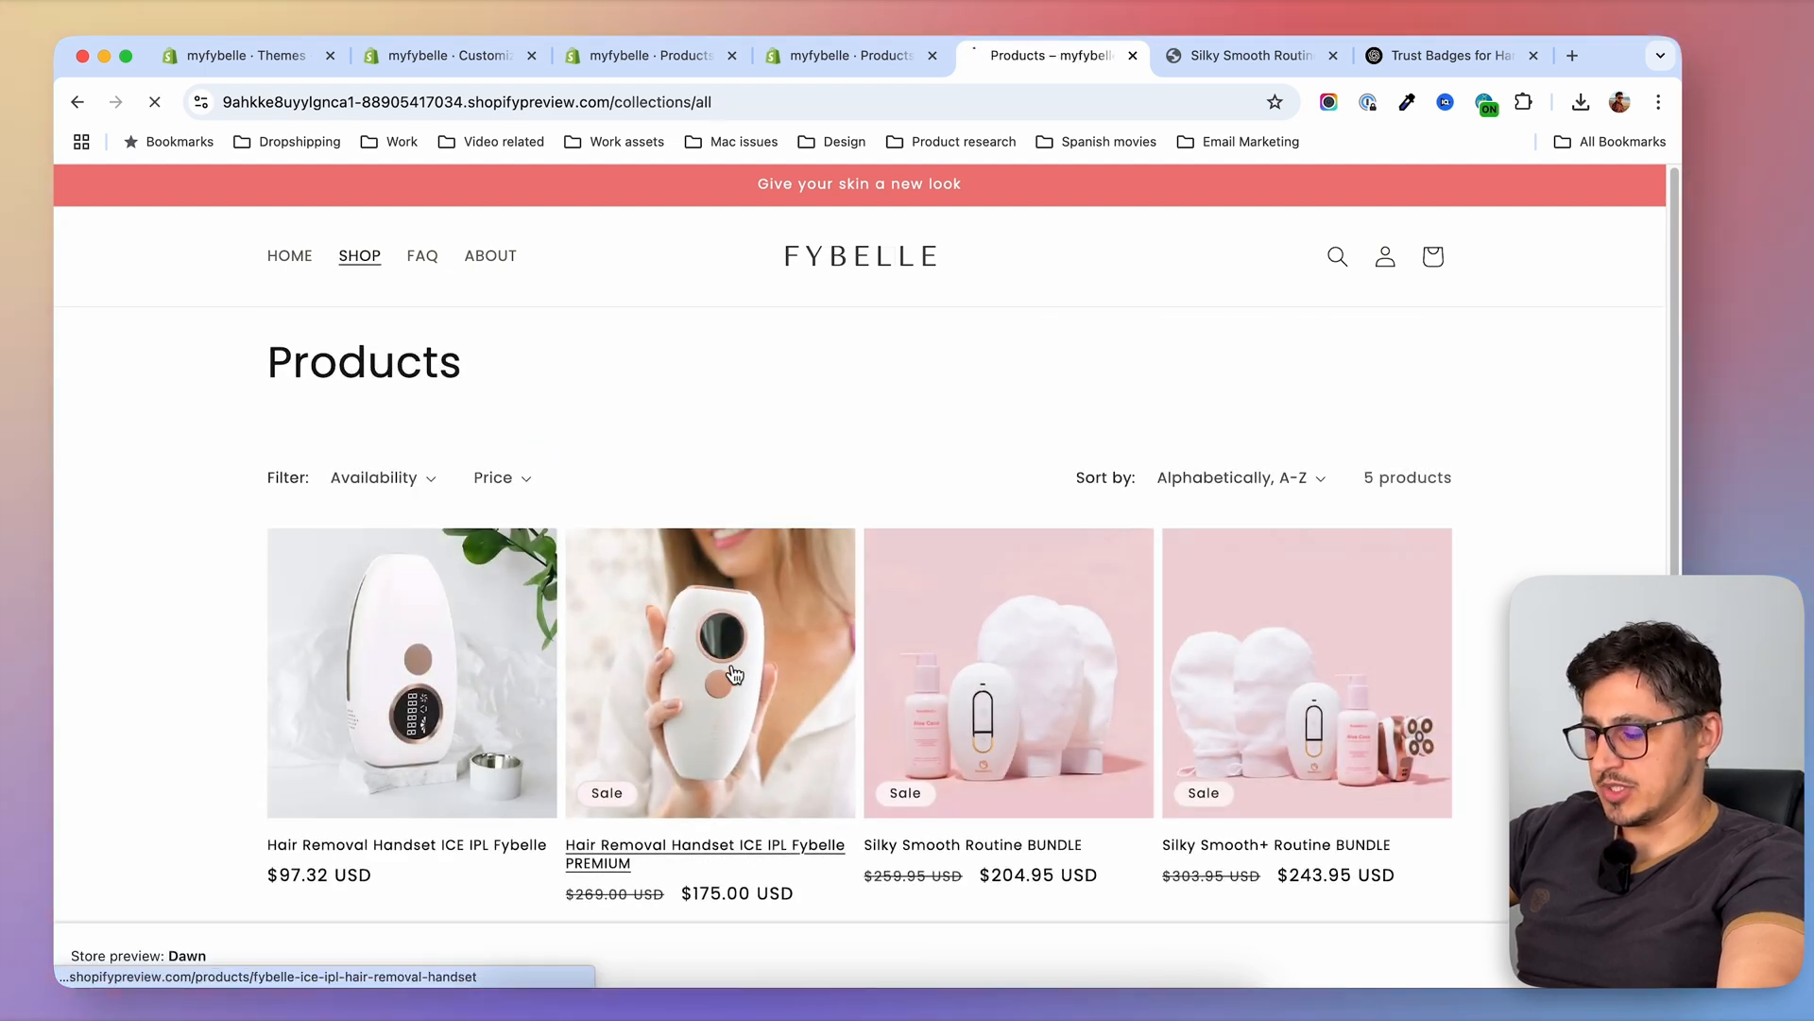
Open the Hair Removal Handset ICE IPL Fybelle PREMIUM storefront page and copy the tagline text under its stock status
left_click(734, 674)
left_click_drag(979, 475, 1007, 490)
right_click(1041, 469)
left_click(1064, 529)
Fill the Benefits statement of Hair Removal Handset ICE IPL Fybelle with the copied tagline "Achieve professional results at home. Safe, smooth, and hassle-free." and save the product
left_click(256, 55)
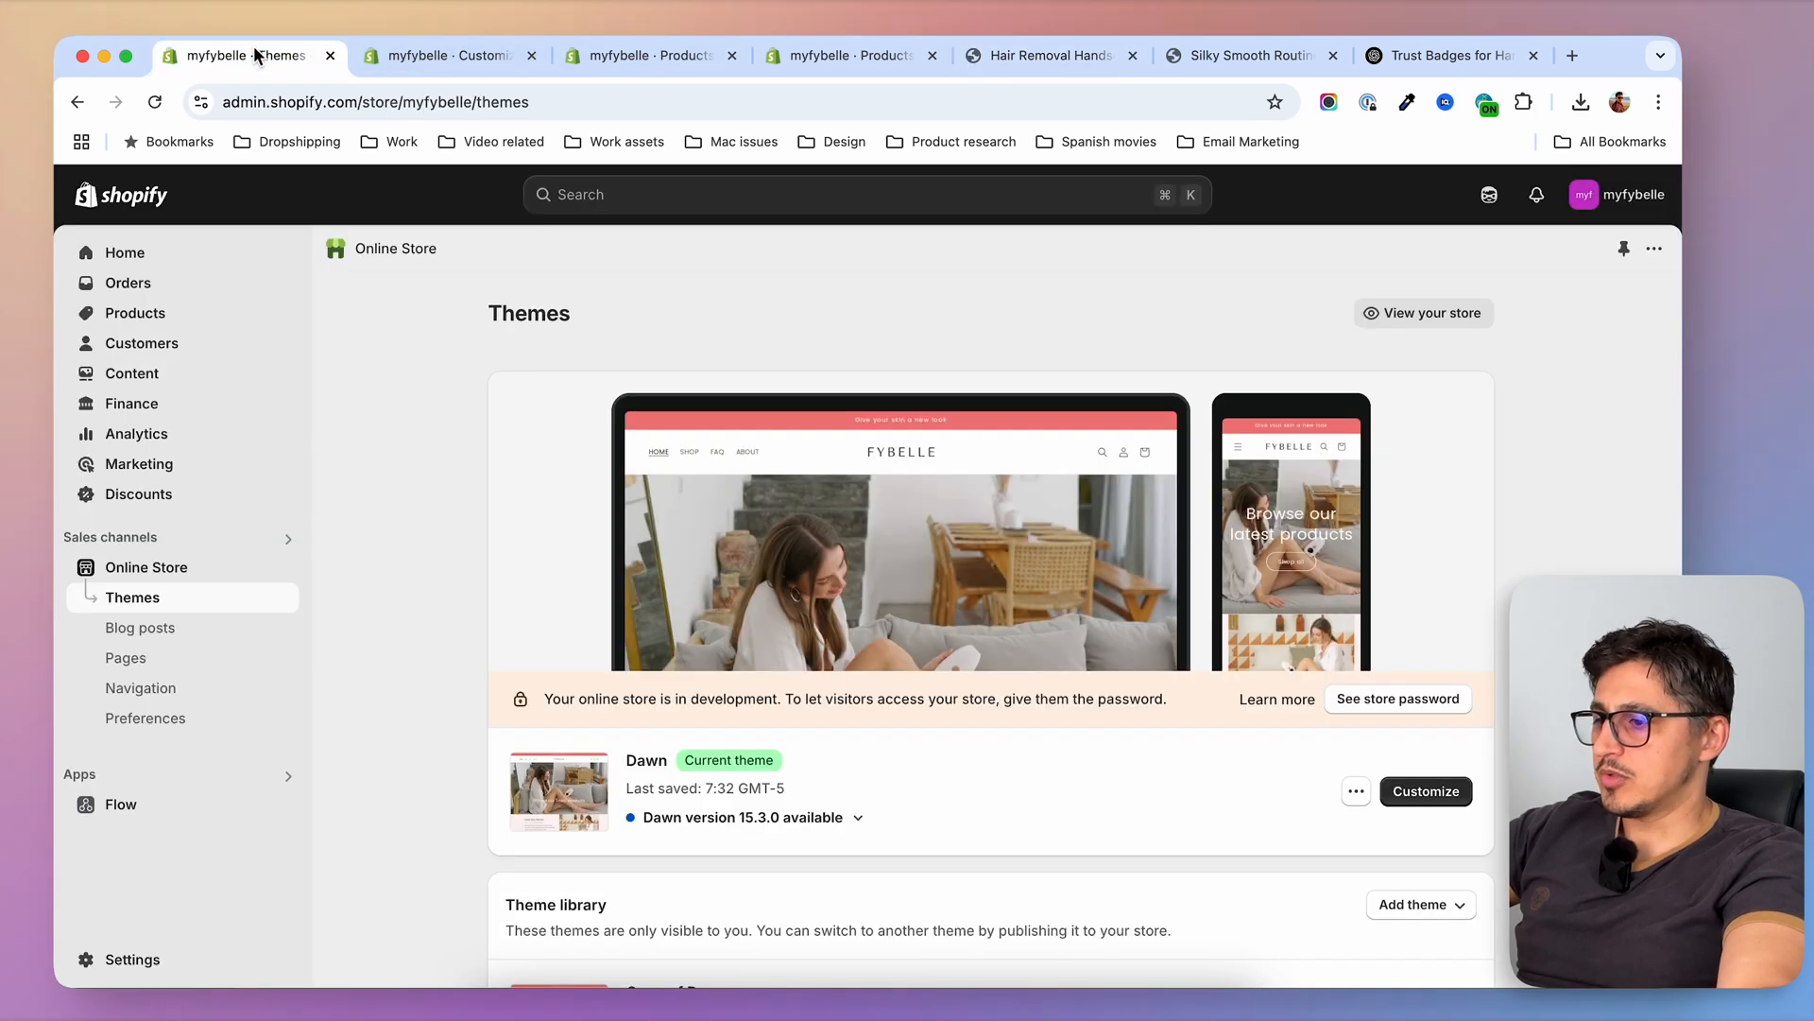
left_click(175, 315)
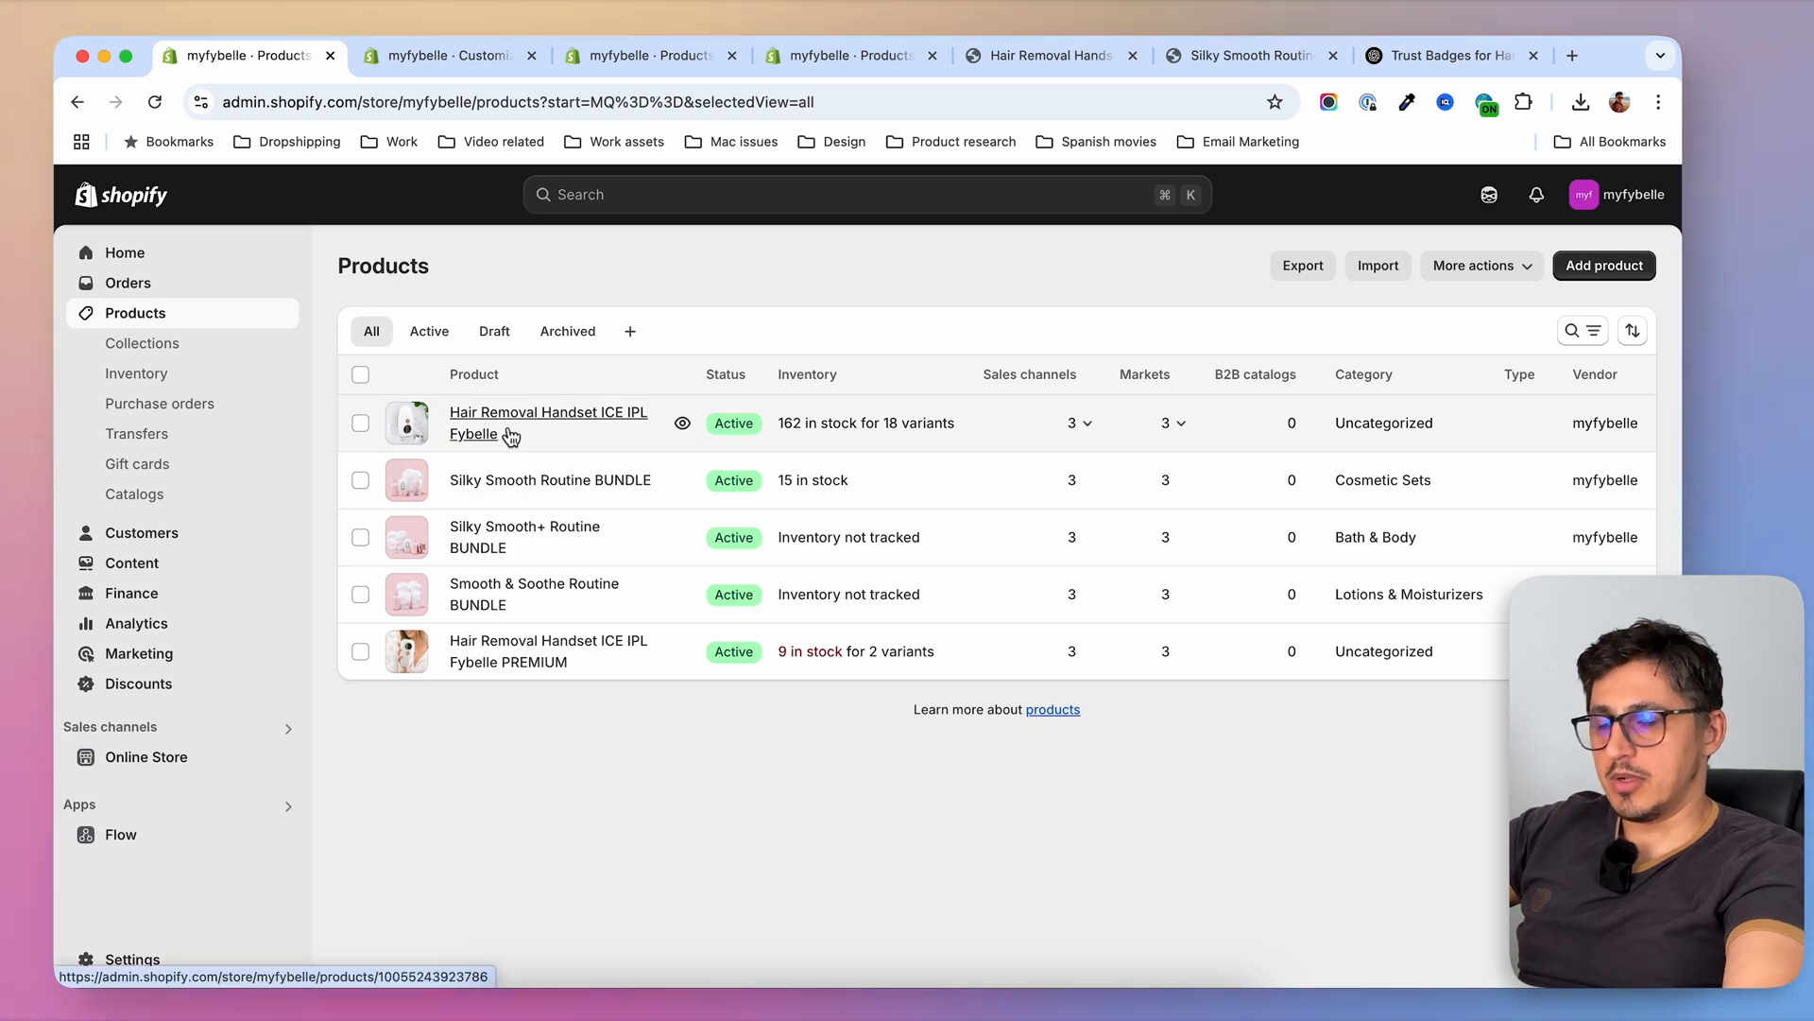
left_click(484, 444)
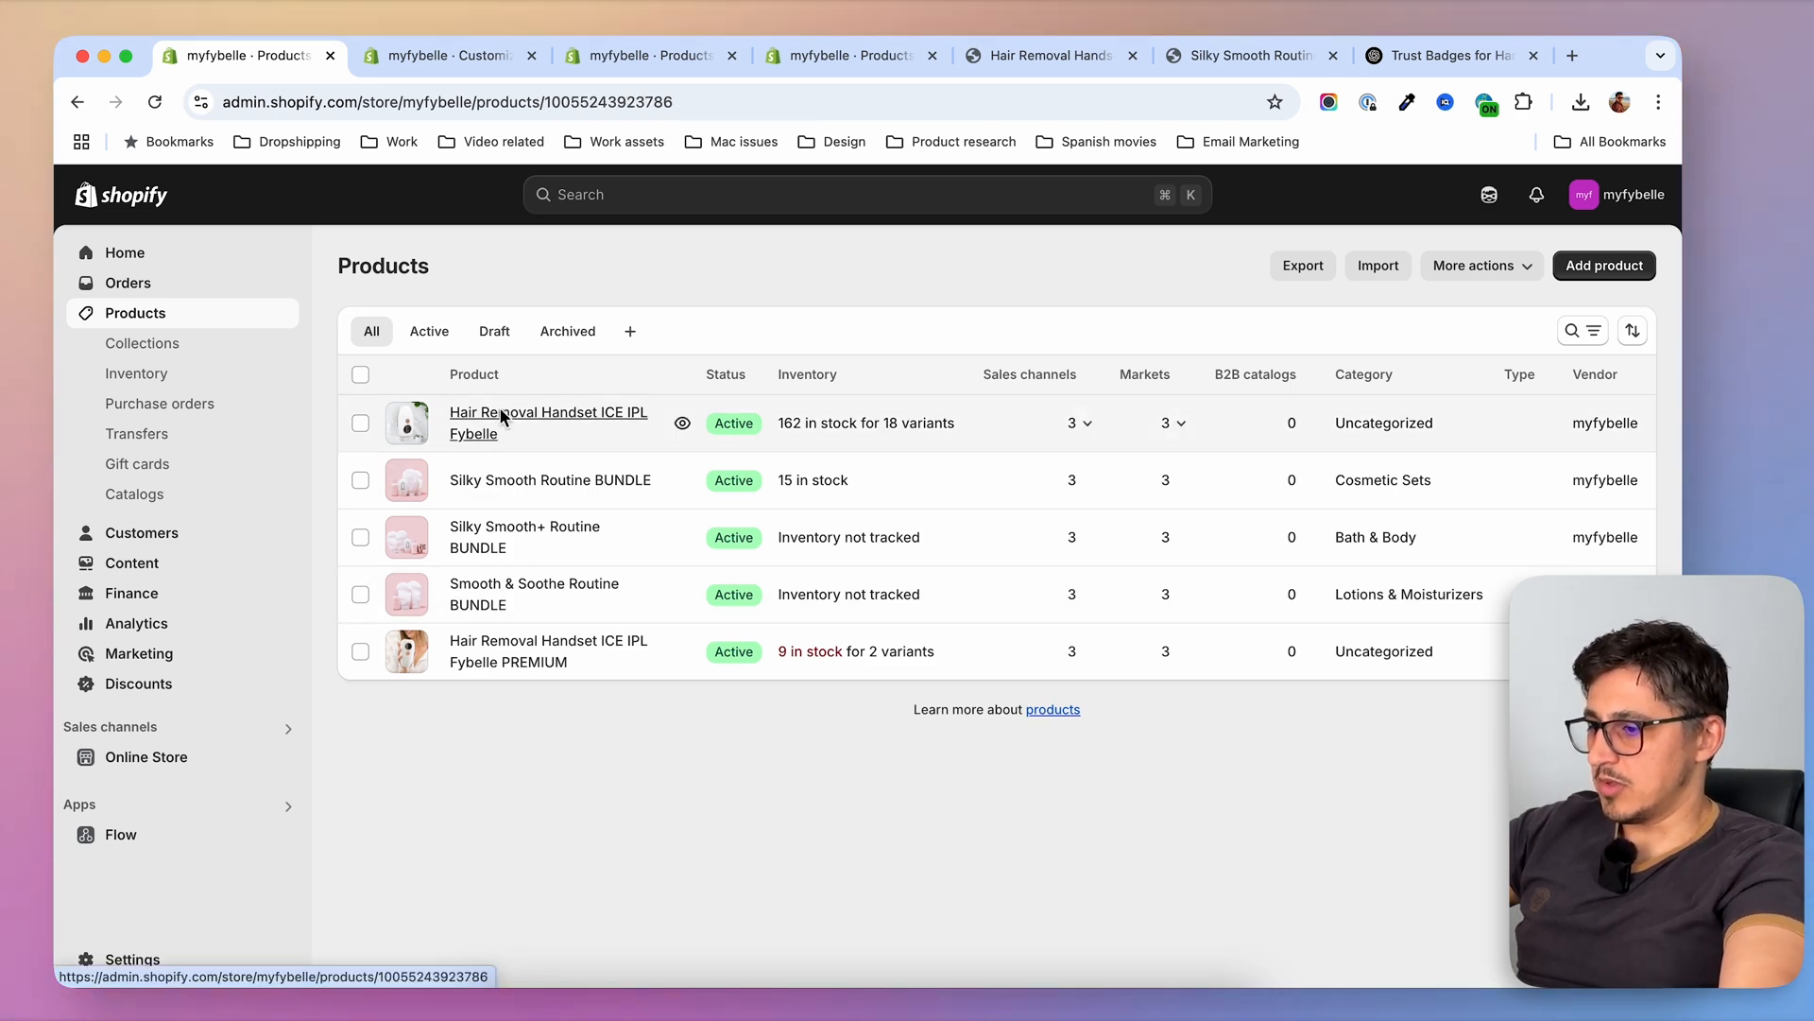
scroll(435, 631, "down", 20)
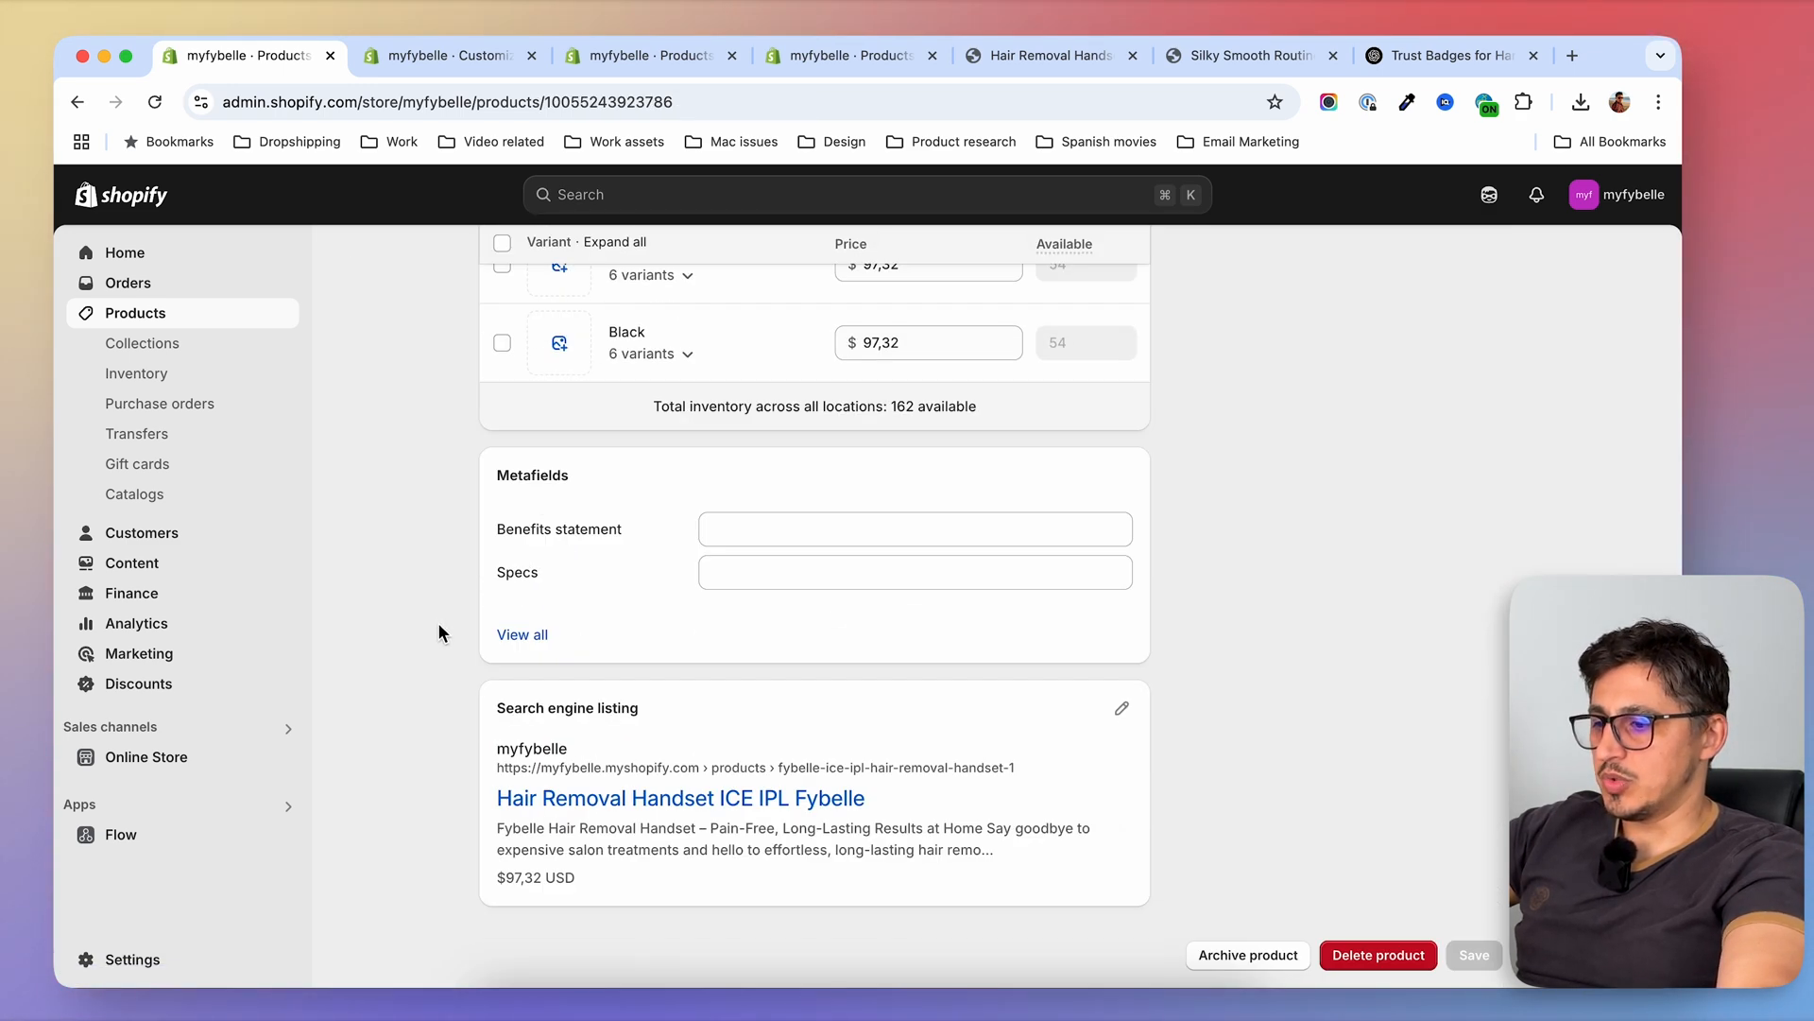
left_click(786, 527)
key("super+v")
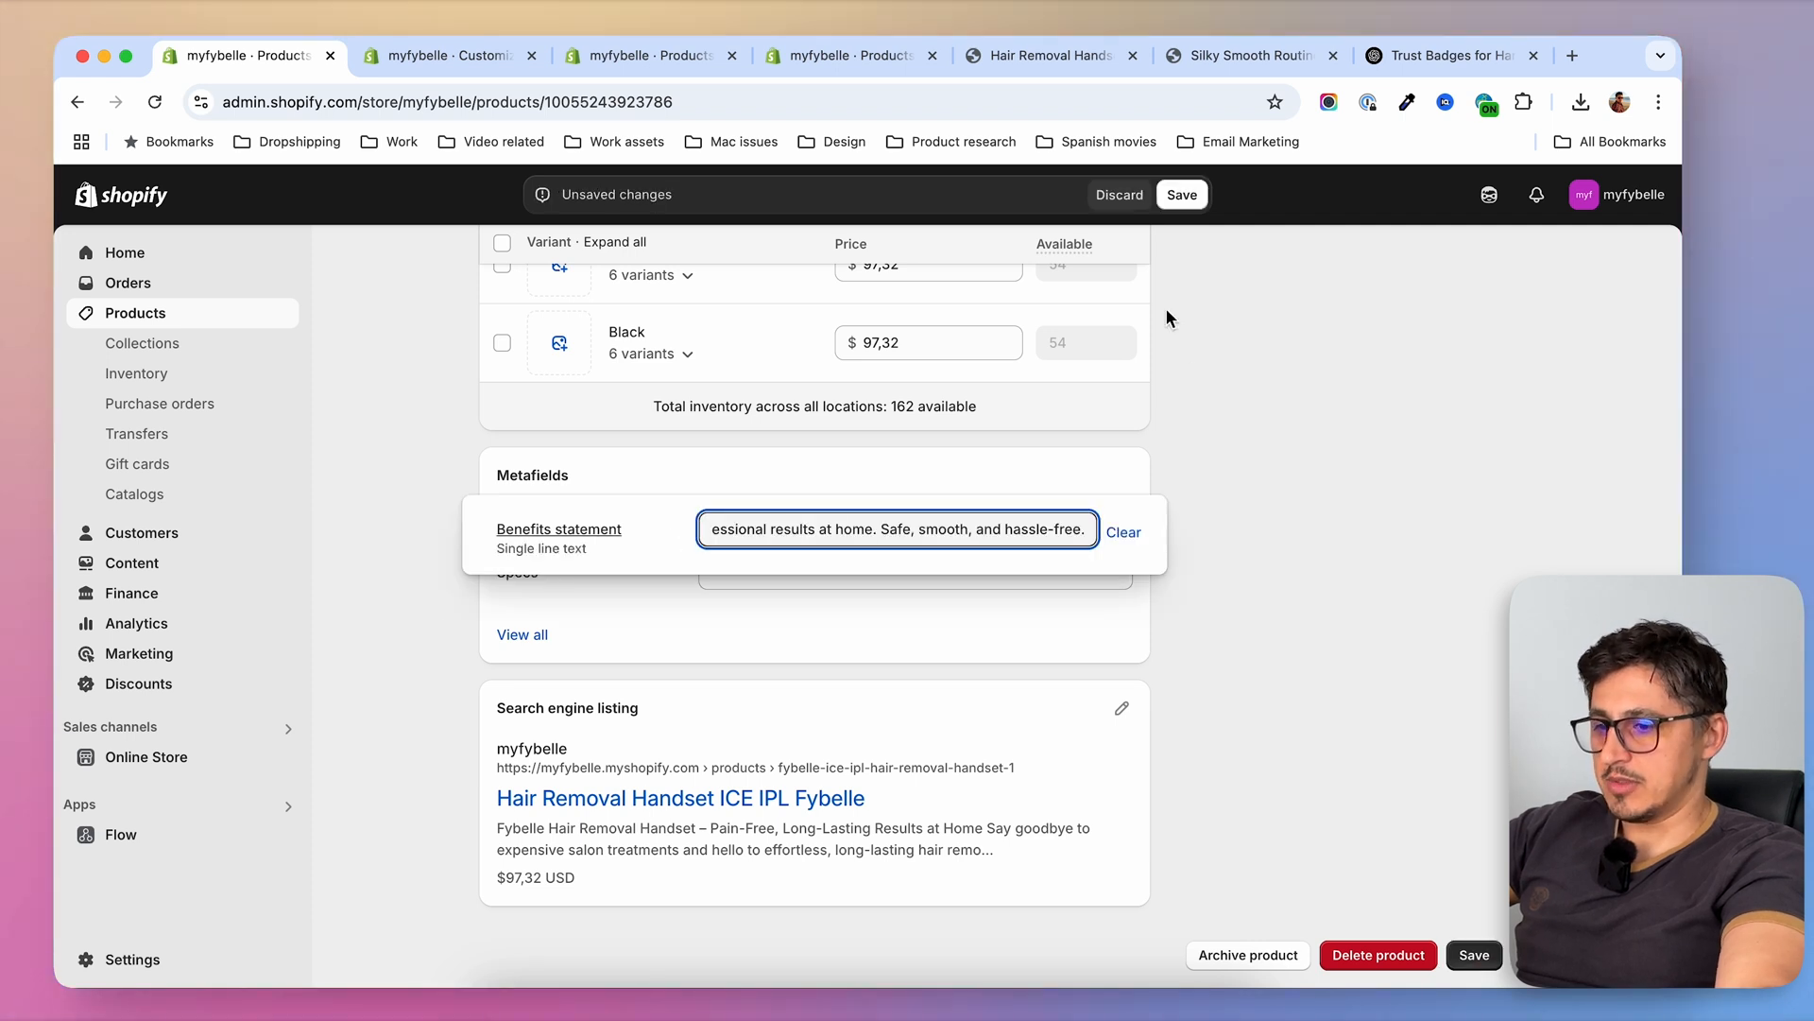
left_click(1182, 197)
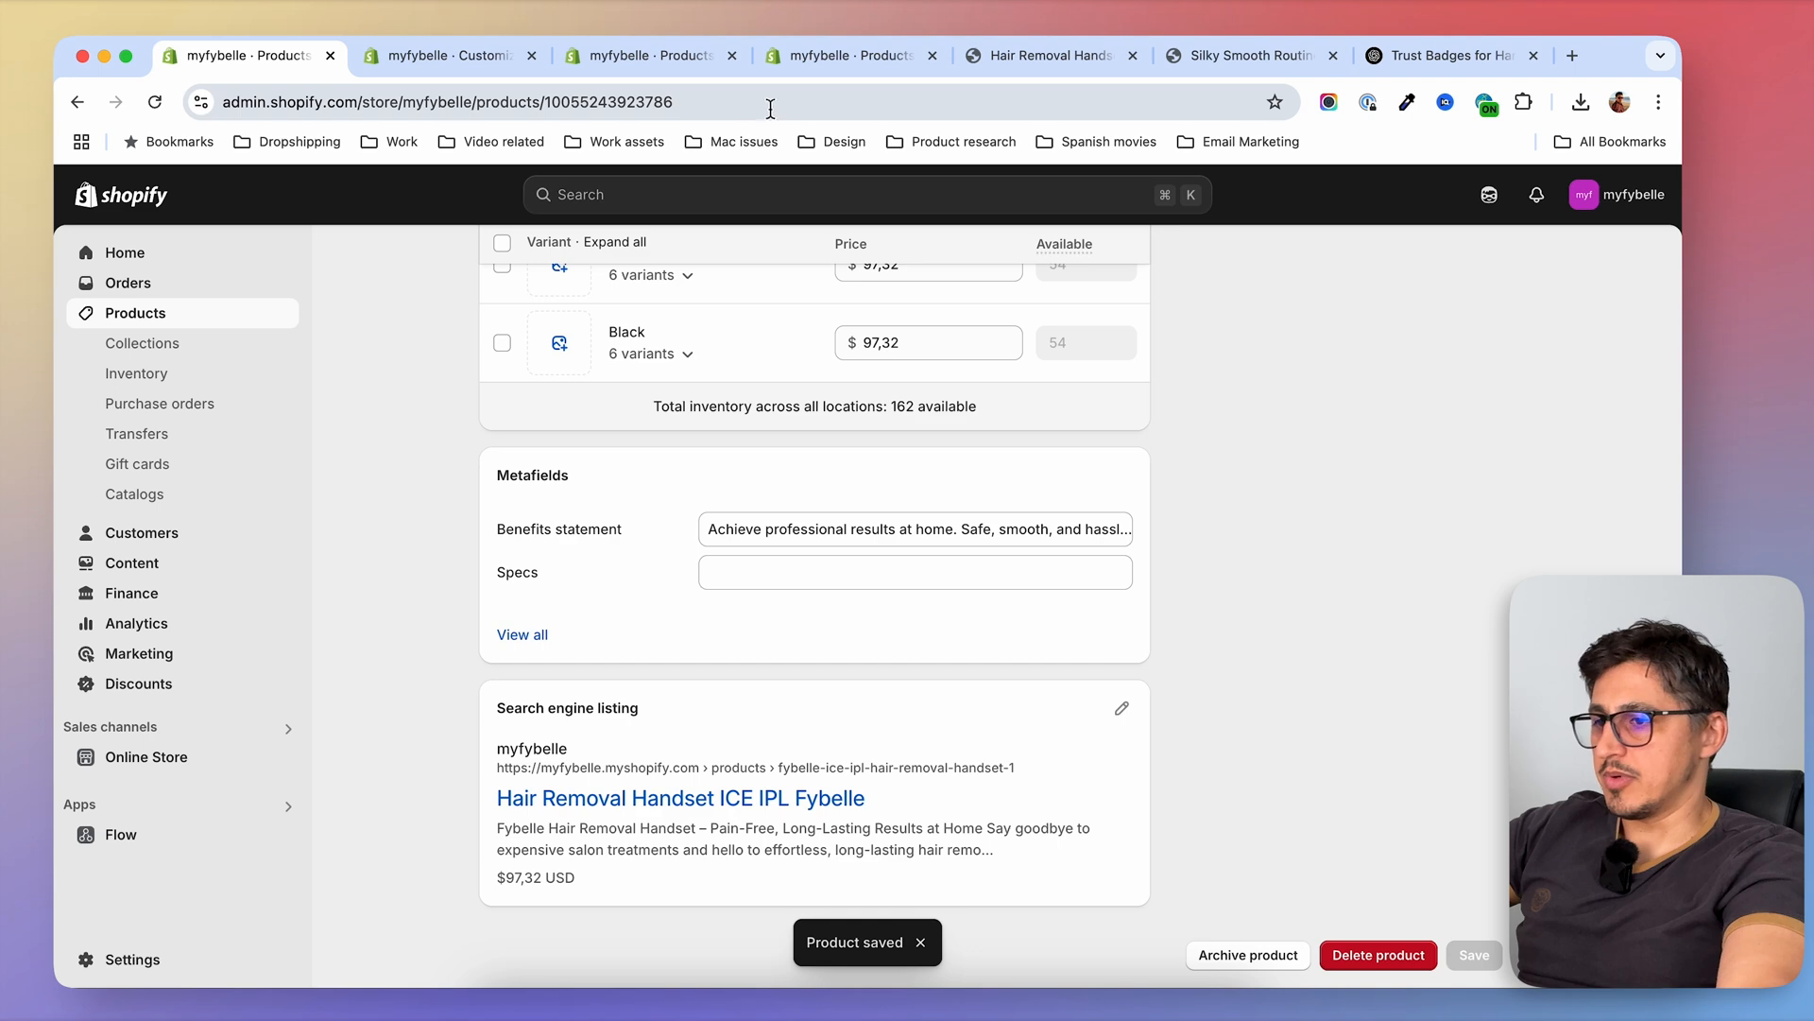
Reload the PREMIUM handset's storefront page and check its title and tagline
left_click(1051, 55)
left_click(153, 266)
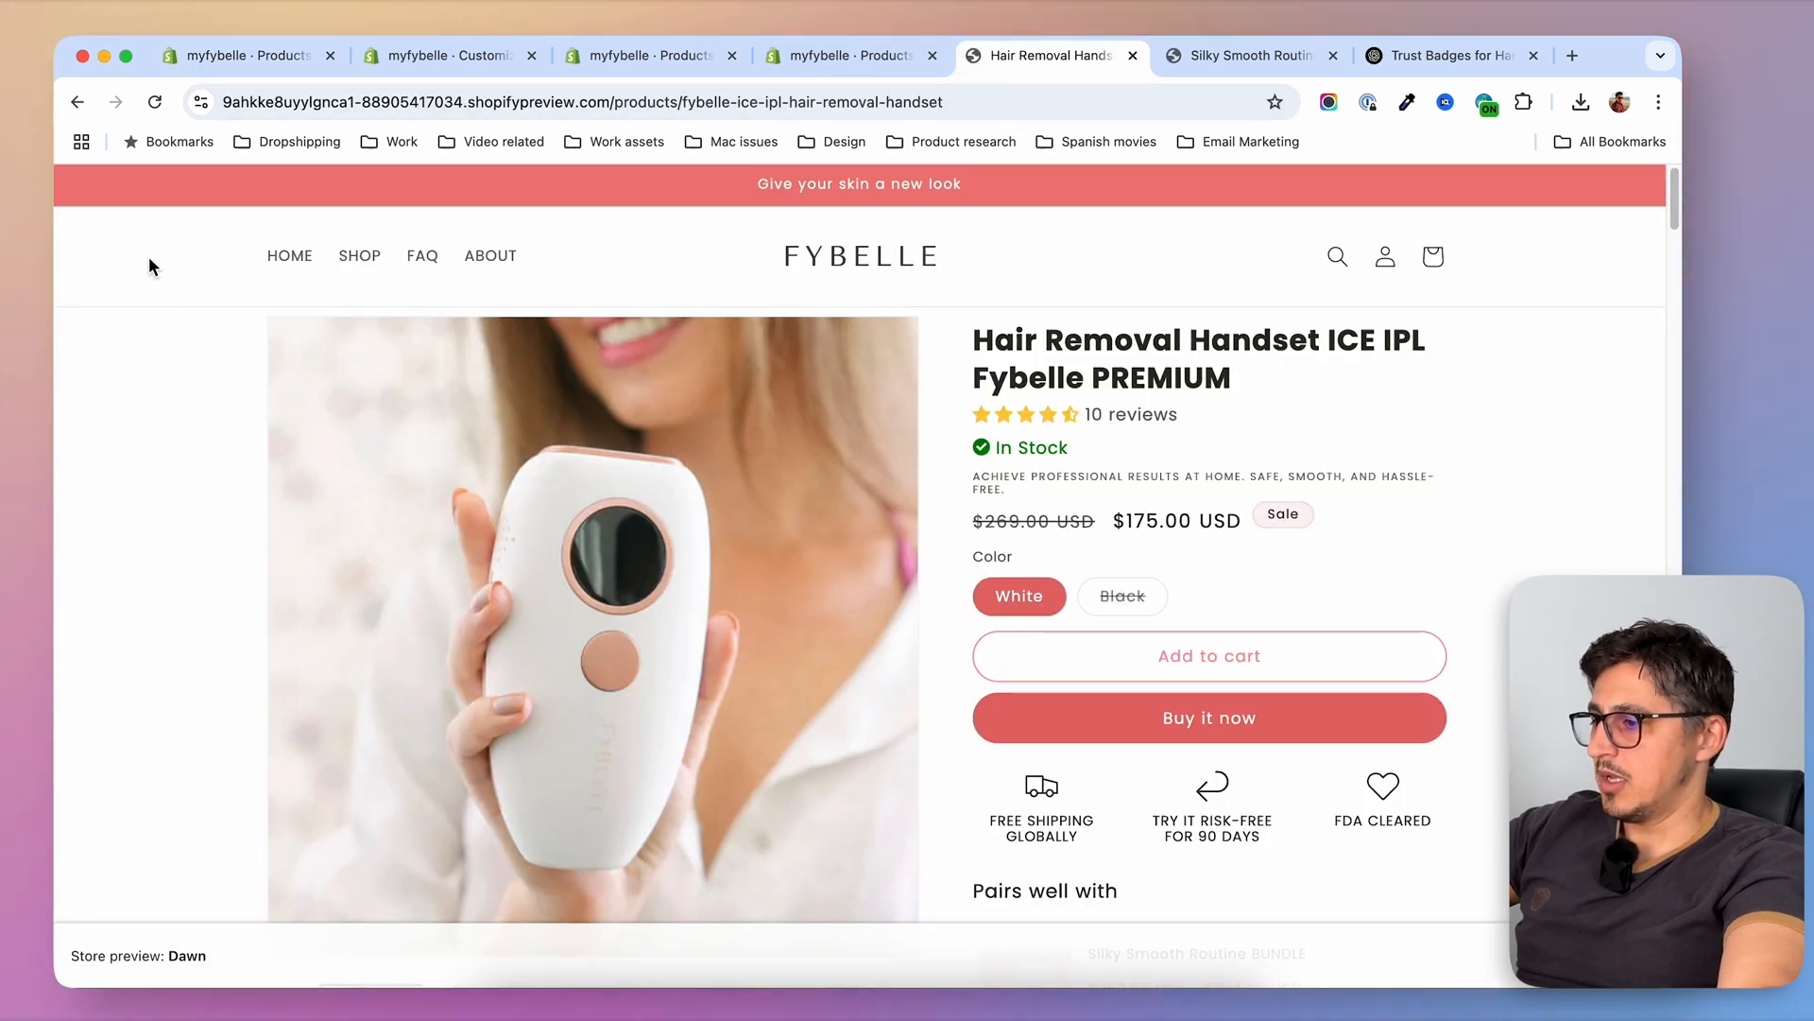
left_click(156, 102)
left_click_drag(1088, 380, 1252, 380)
left_click(1249, 383)
left_click_drag(1038, 475, 1152, 477)
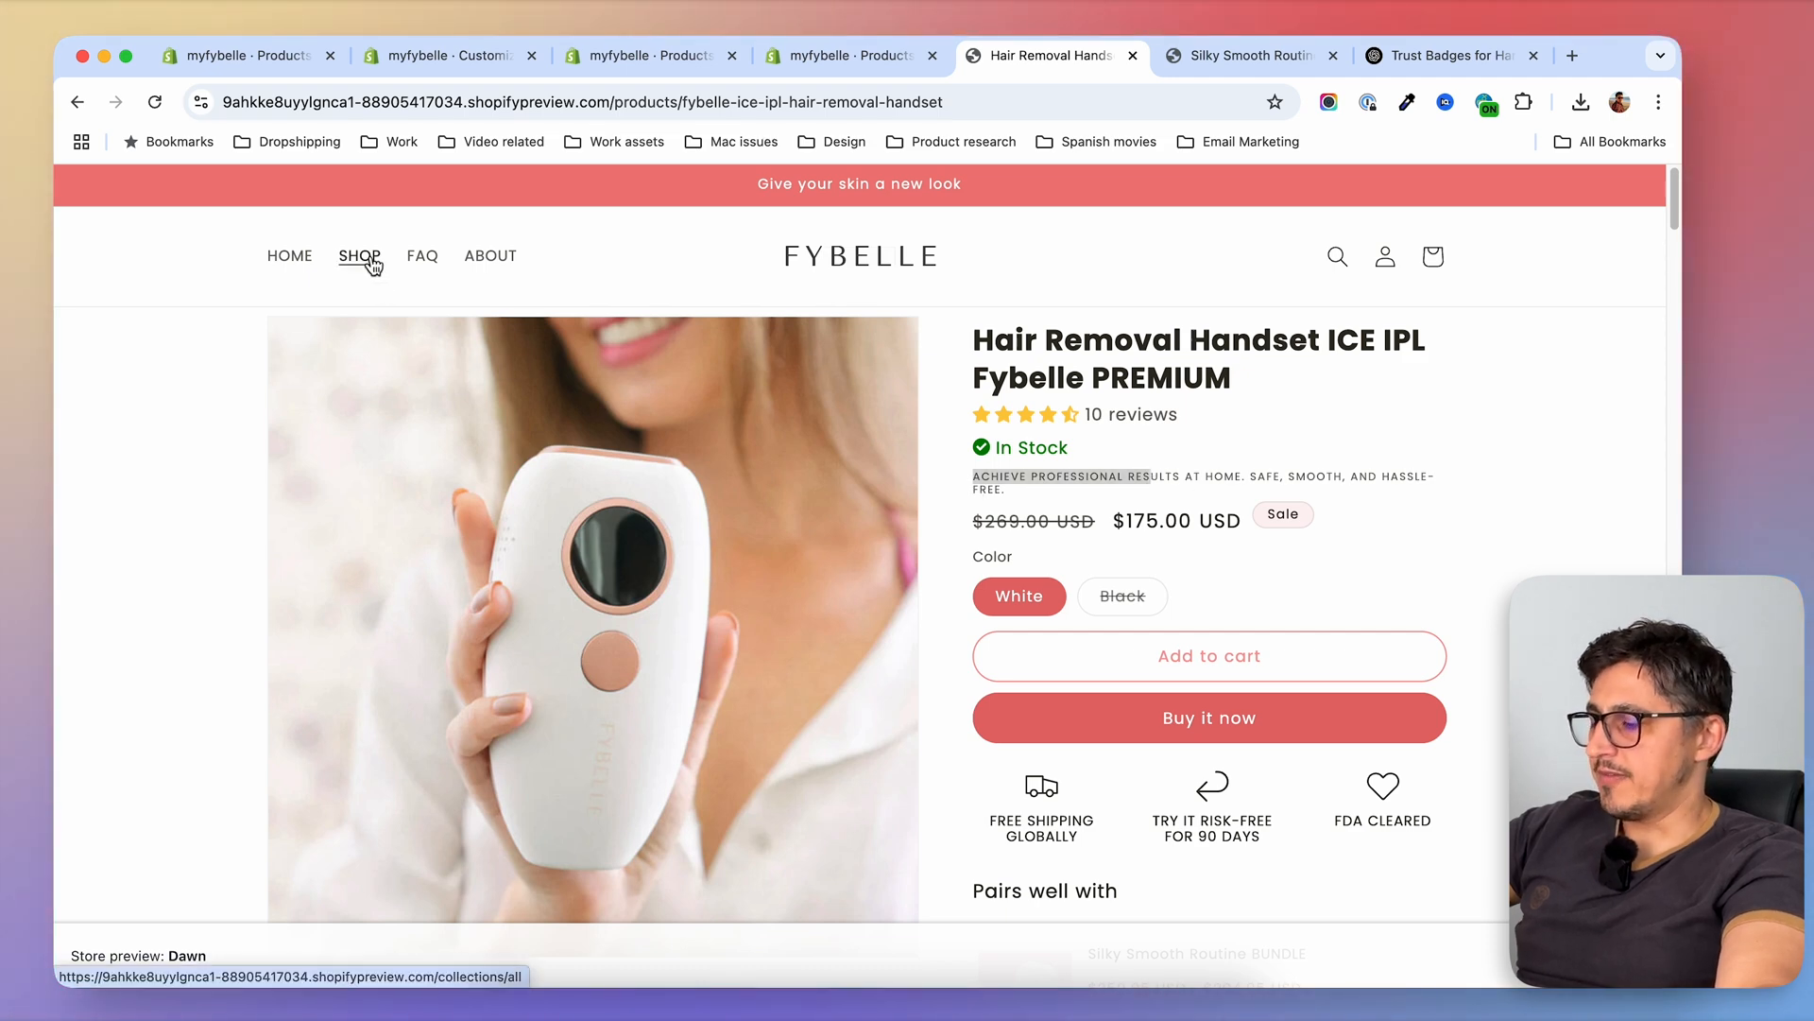
Open the Hair Removal Handset ICE IPL Fybelle page from the shop listing, check its tagline and reload it
left_click(435, 678)
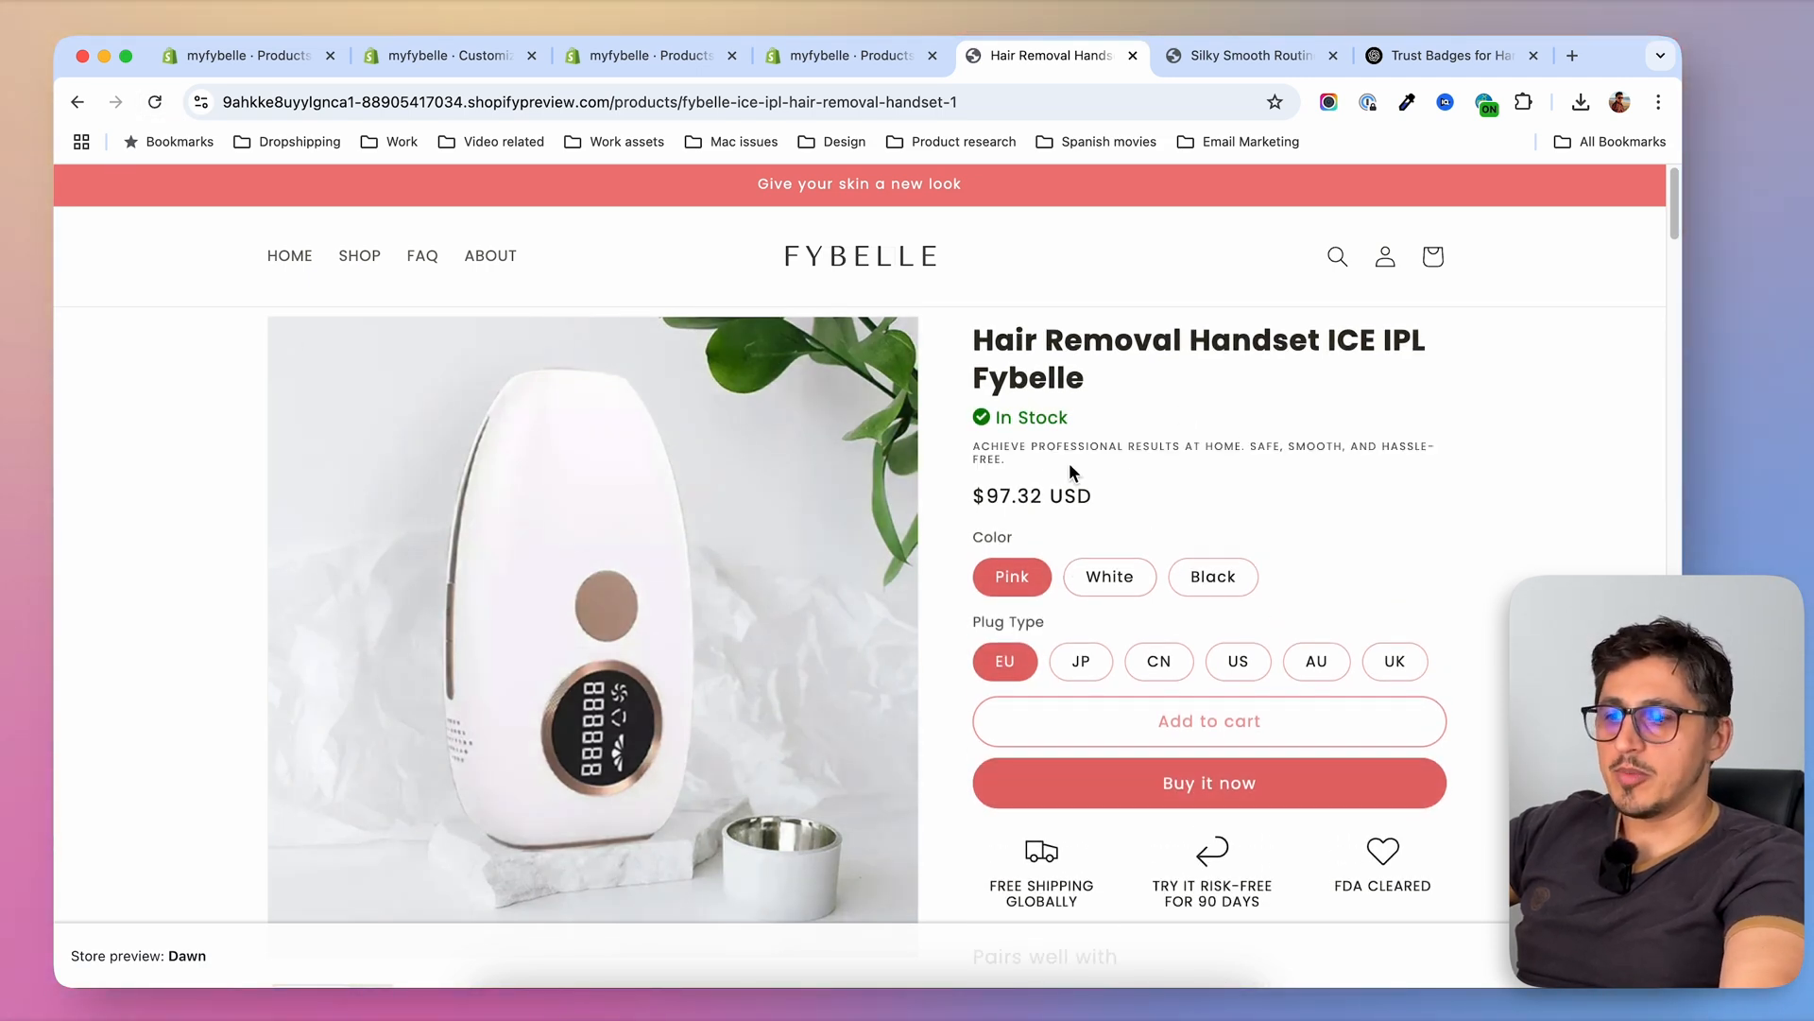
left_click_drag(975, 448, 1043, 476)
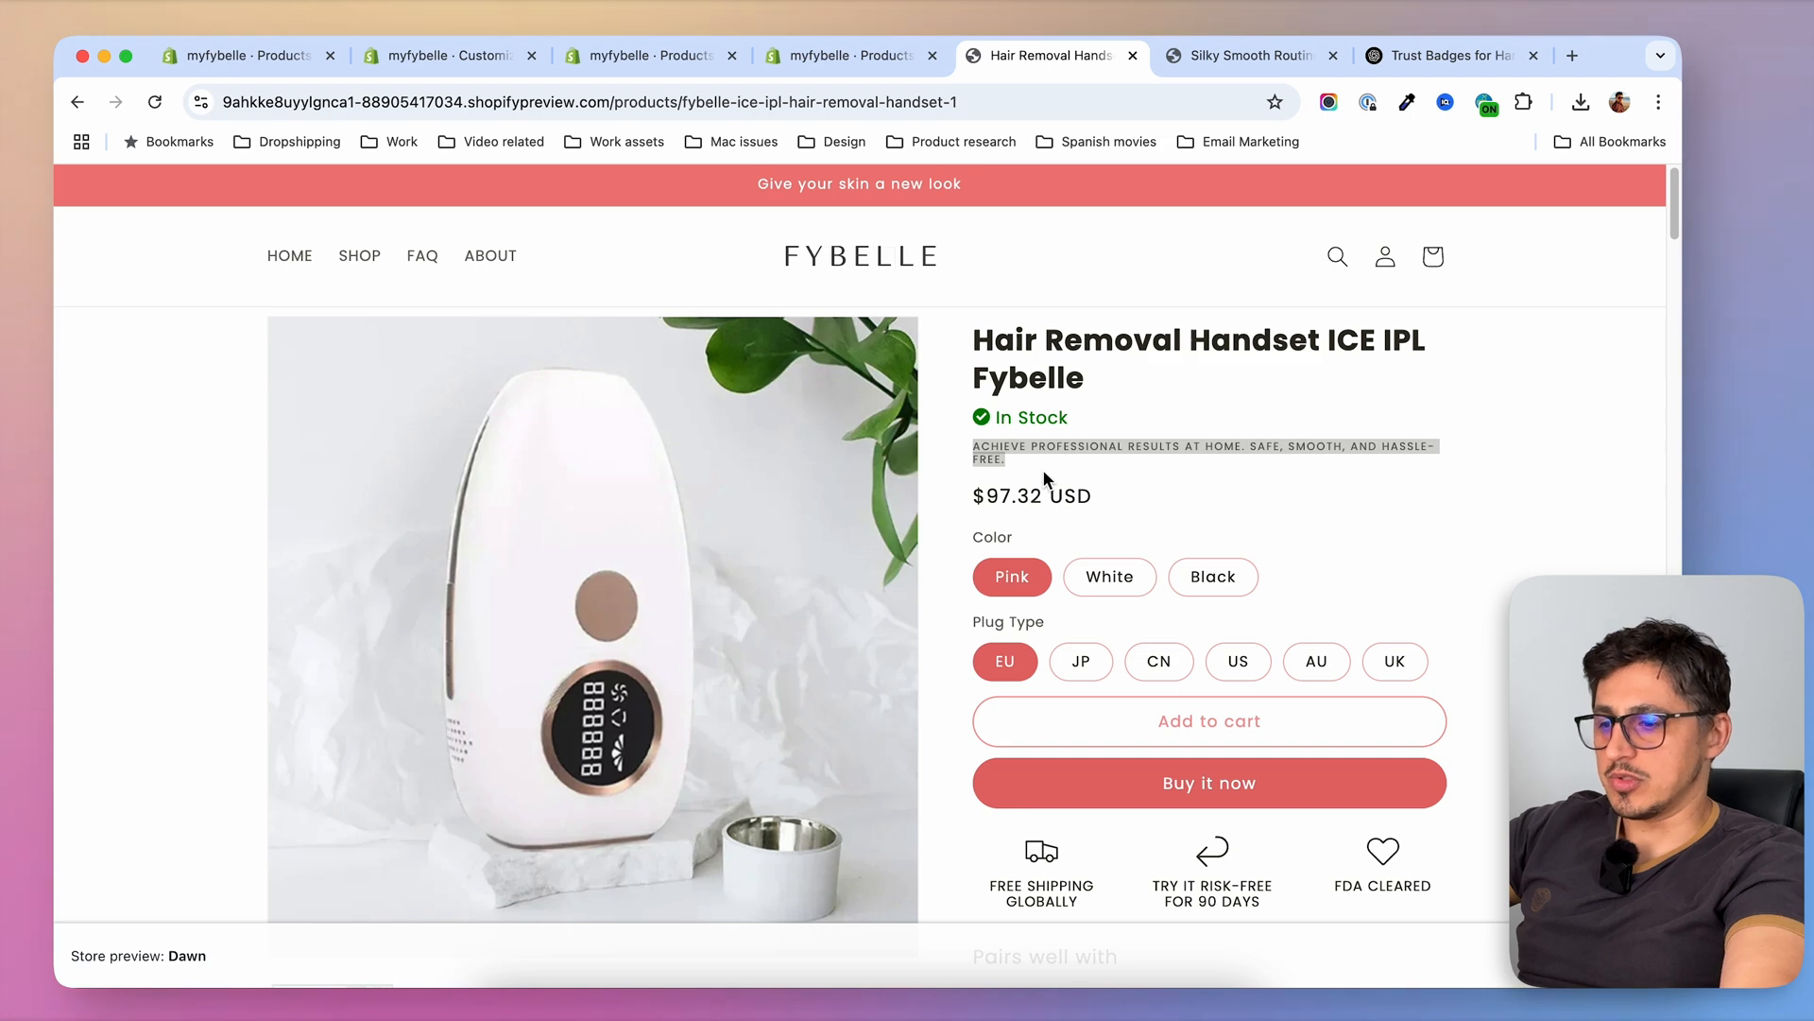
left_click(155, 102)
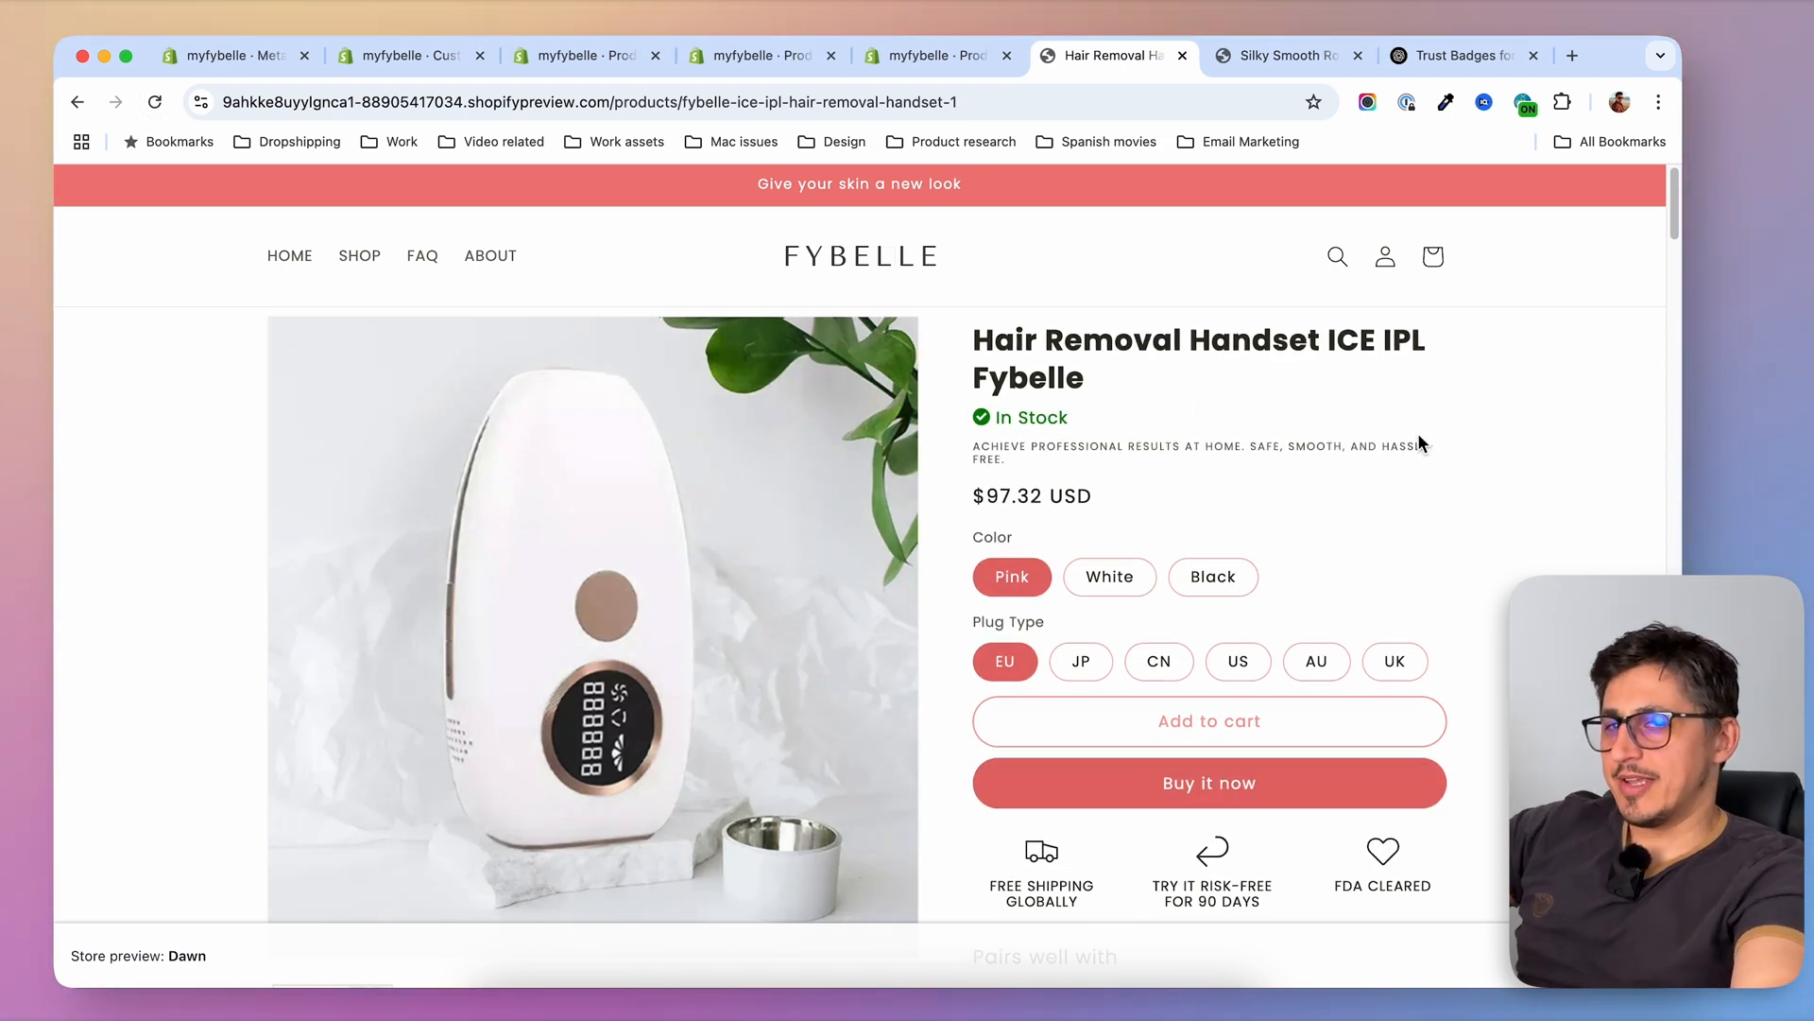
scroll(1370, 461, "down", 3)
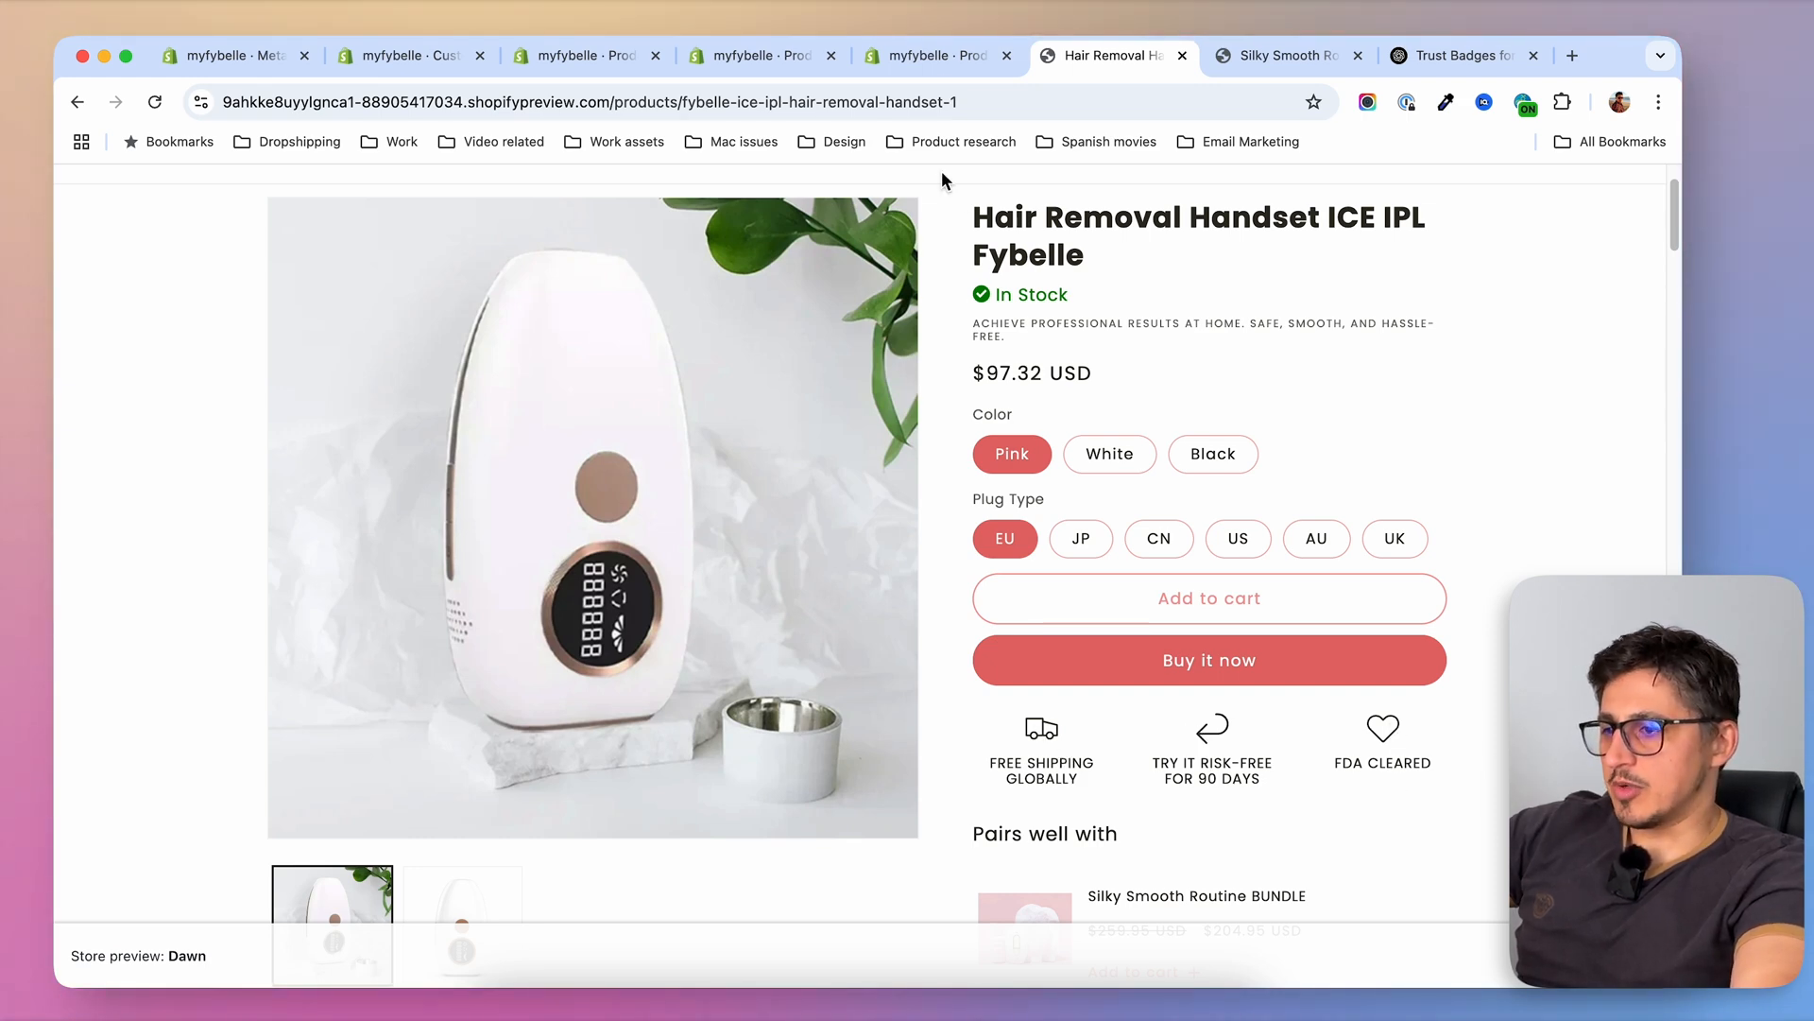
Start a new product metafield definition in the store's custom data settings and name it Trust icon 1
left_click(935, 59)
left_click(655, 294)
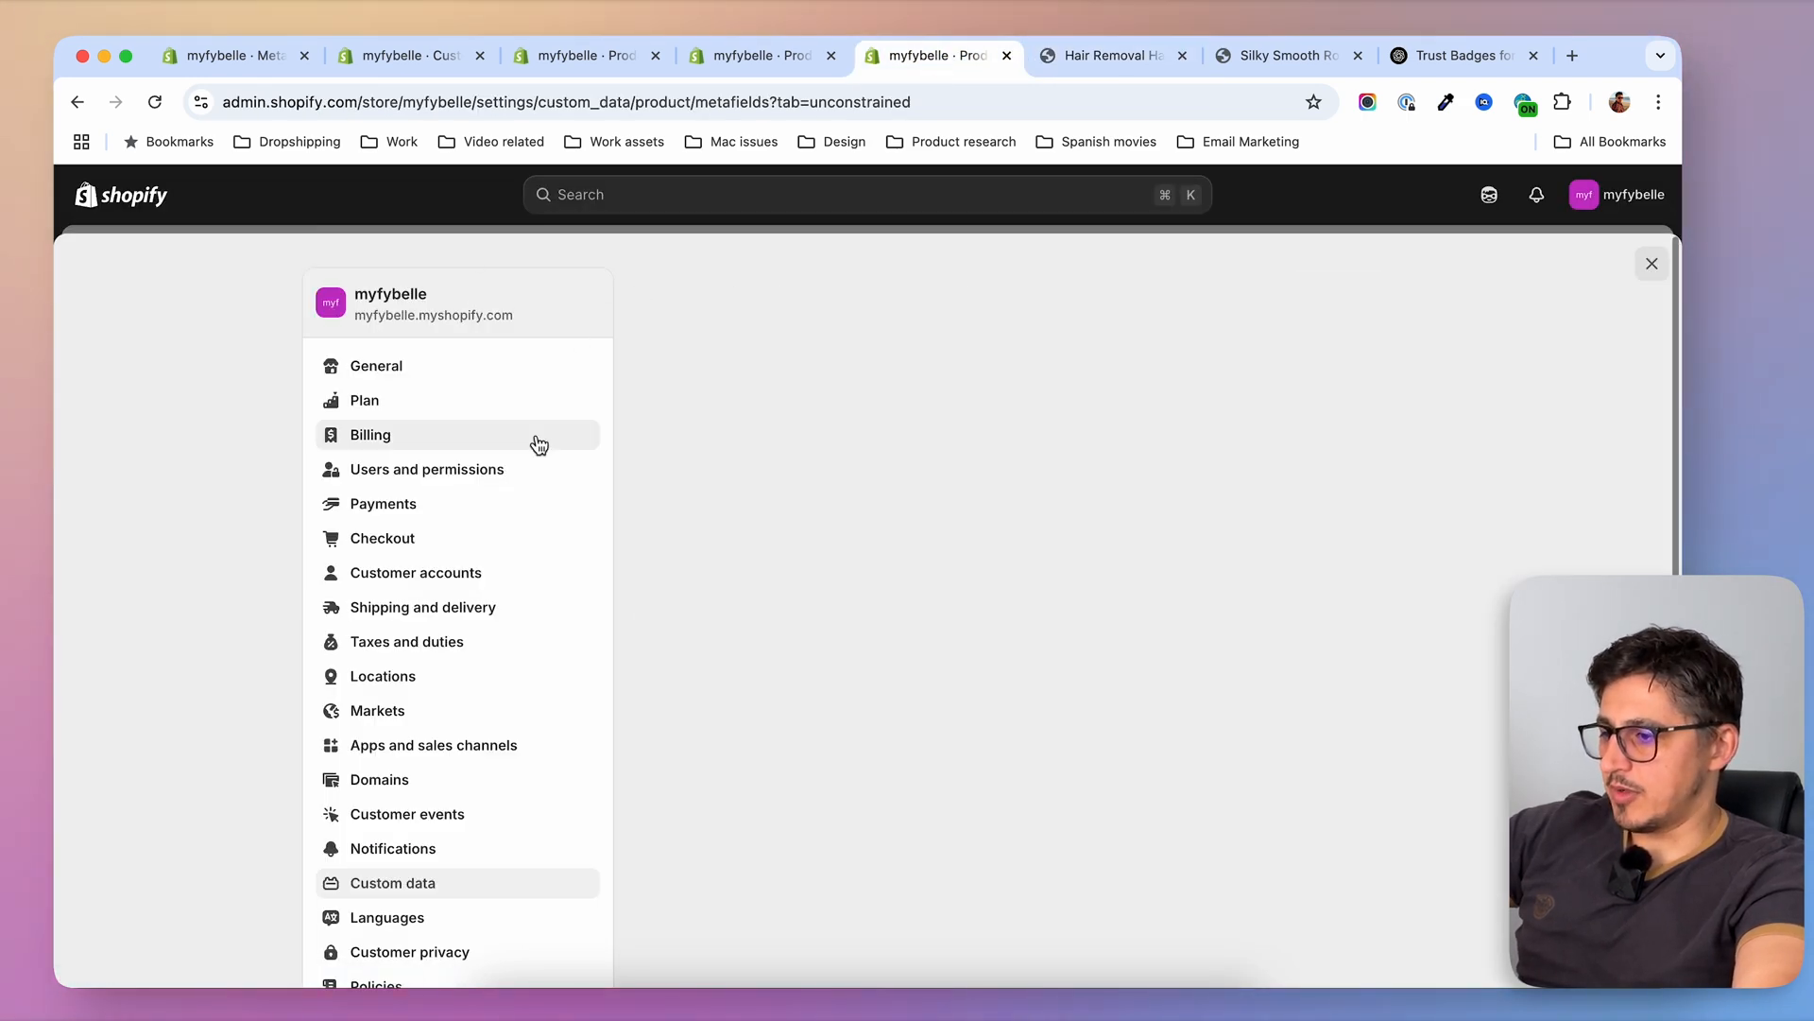
left_click(711, 438)
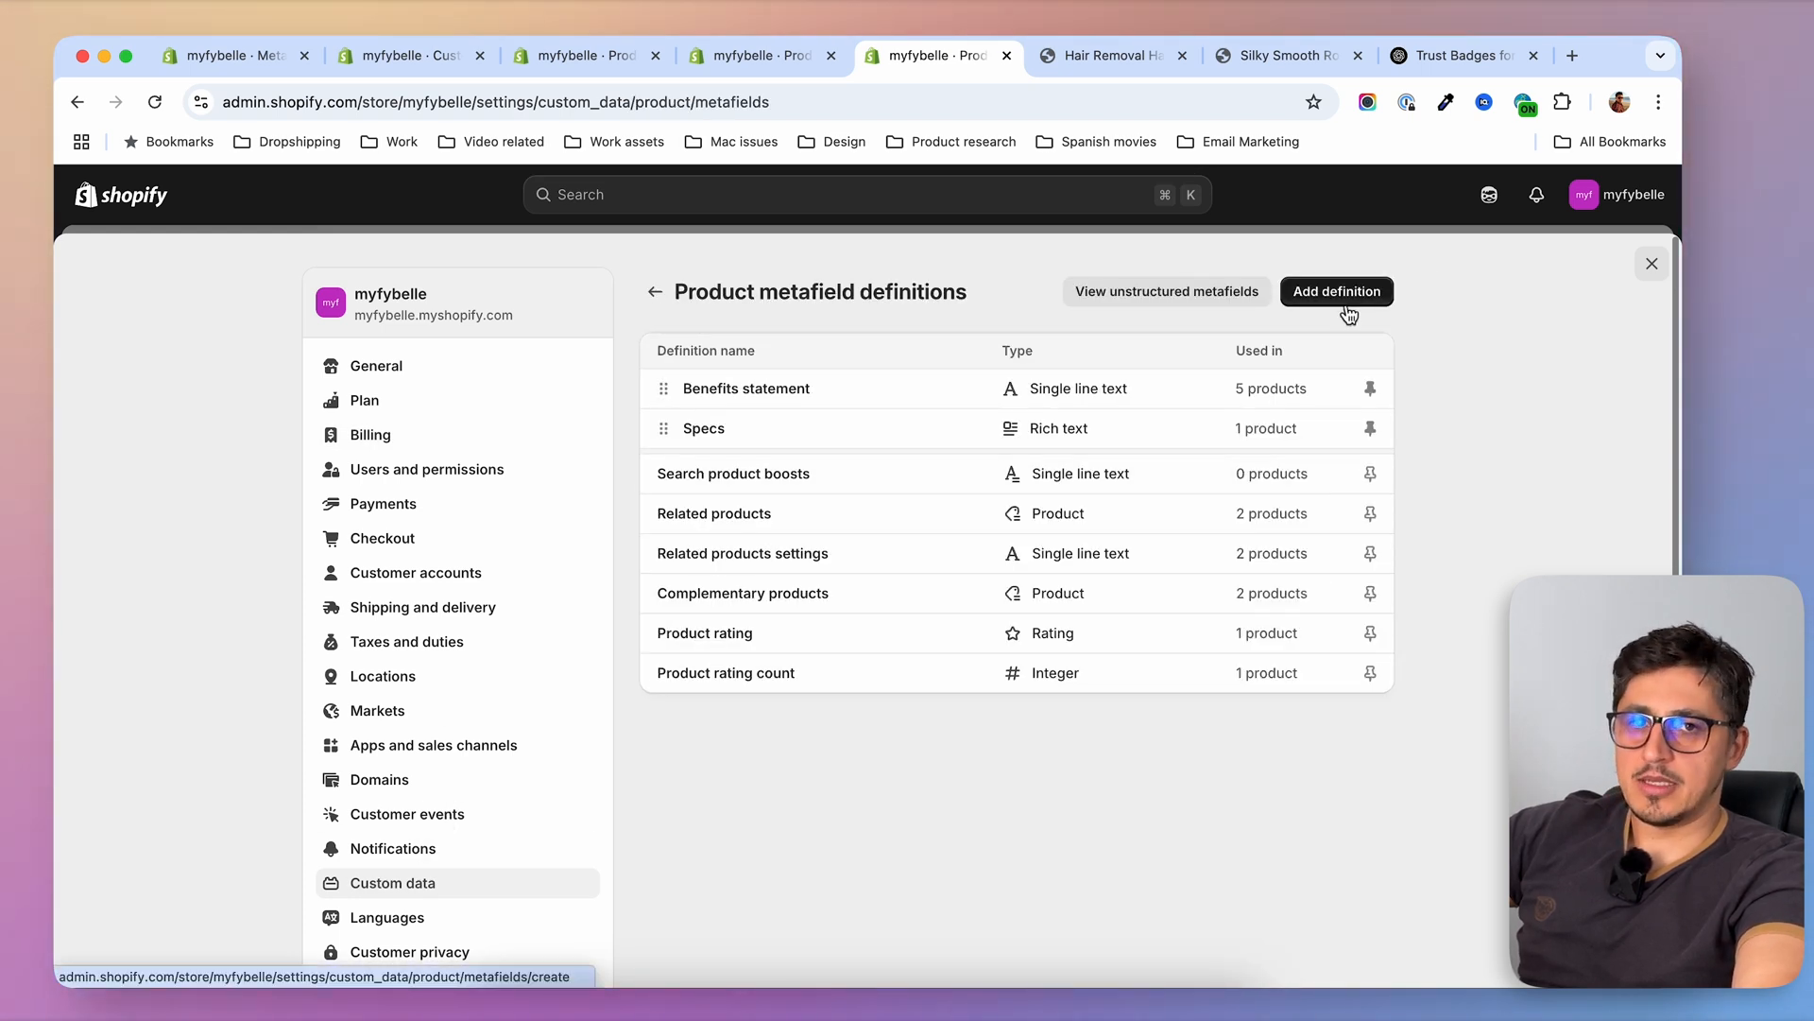
left_click(1346, 305)
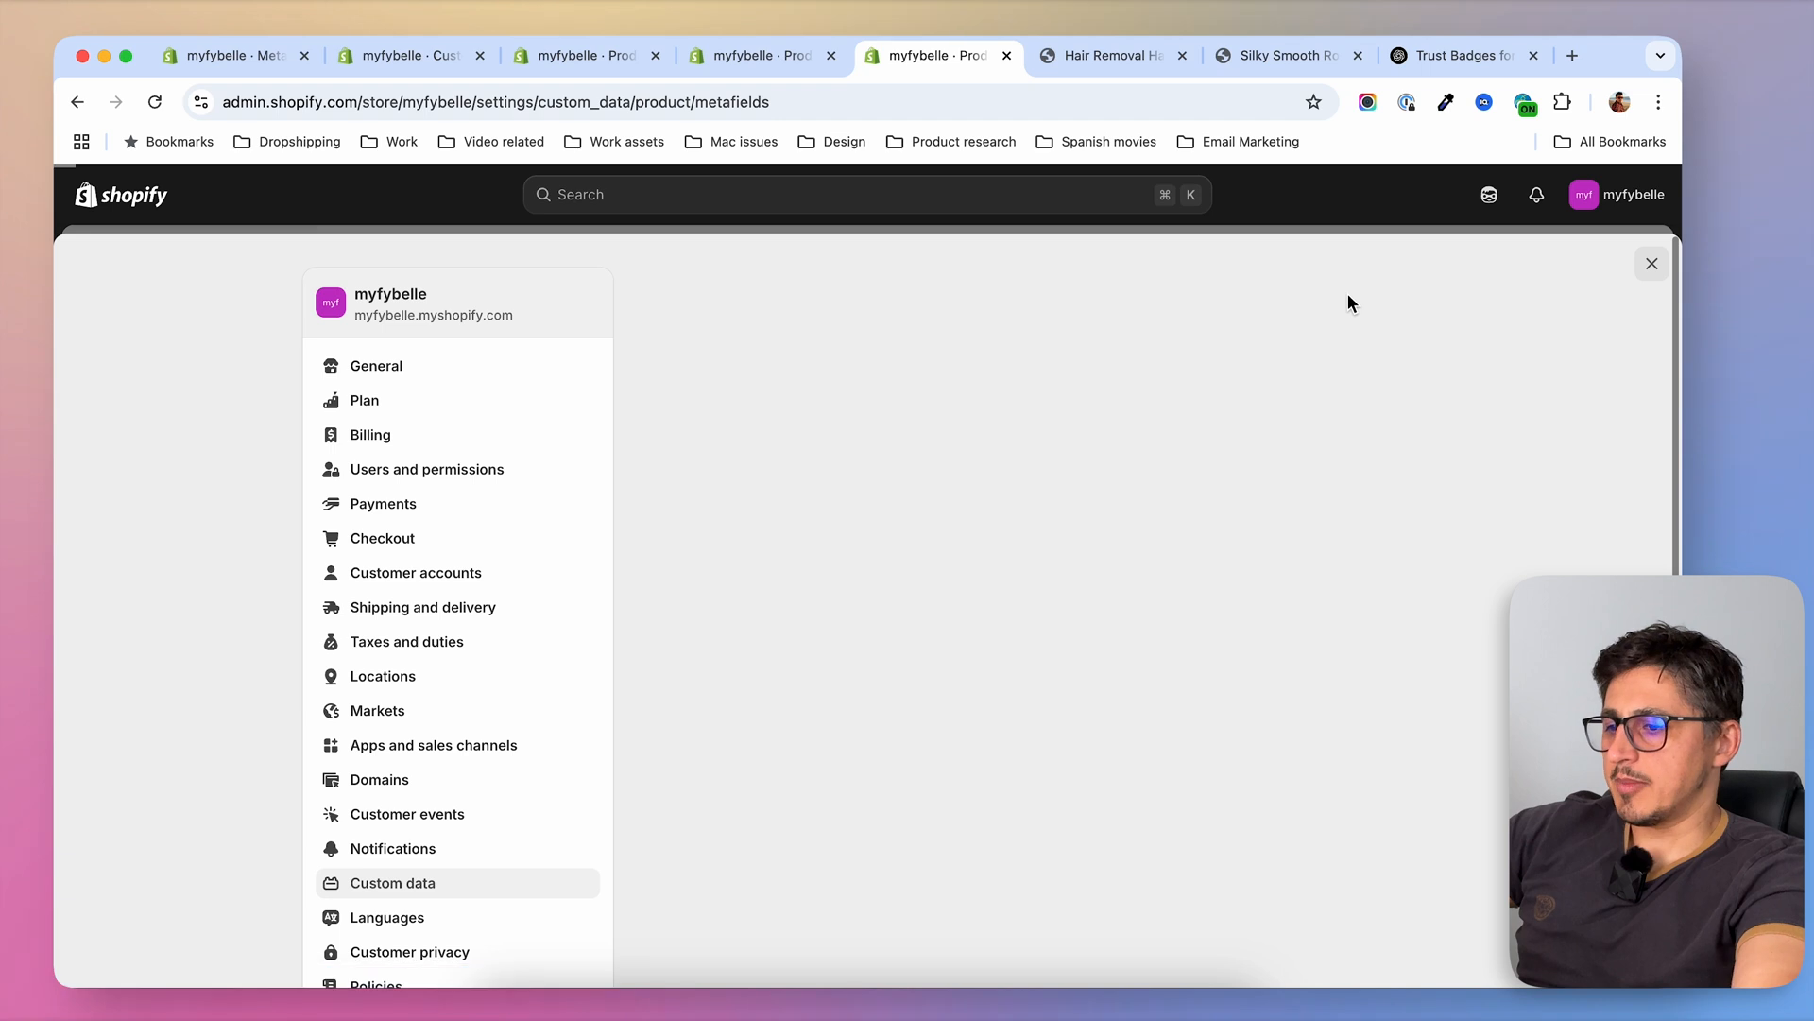
left_click(721, 395)
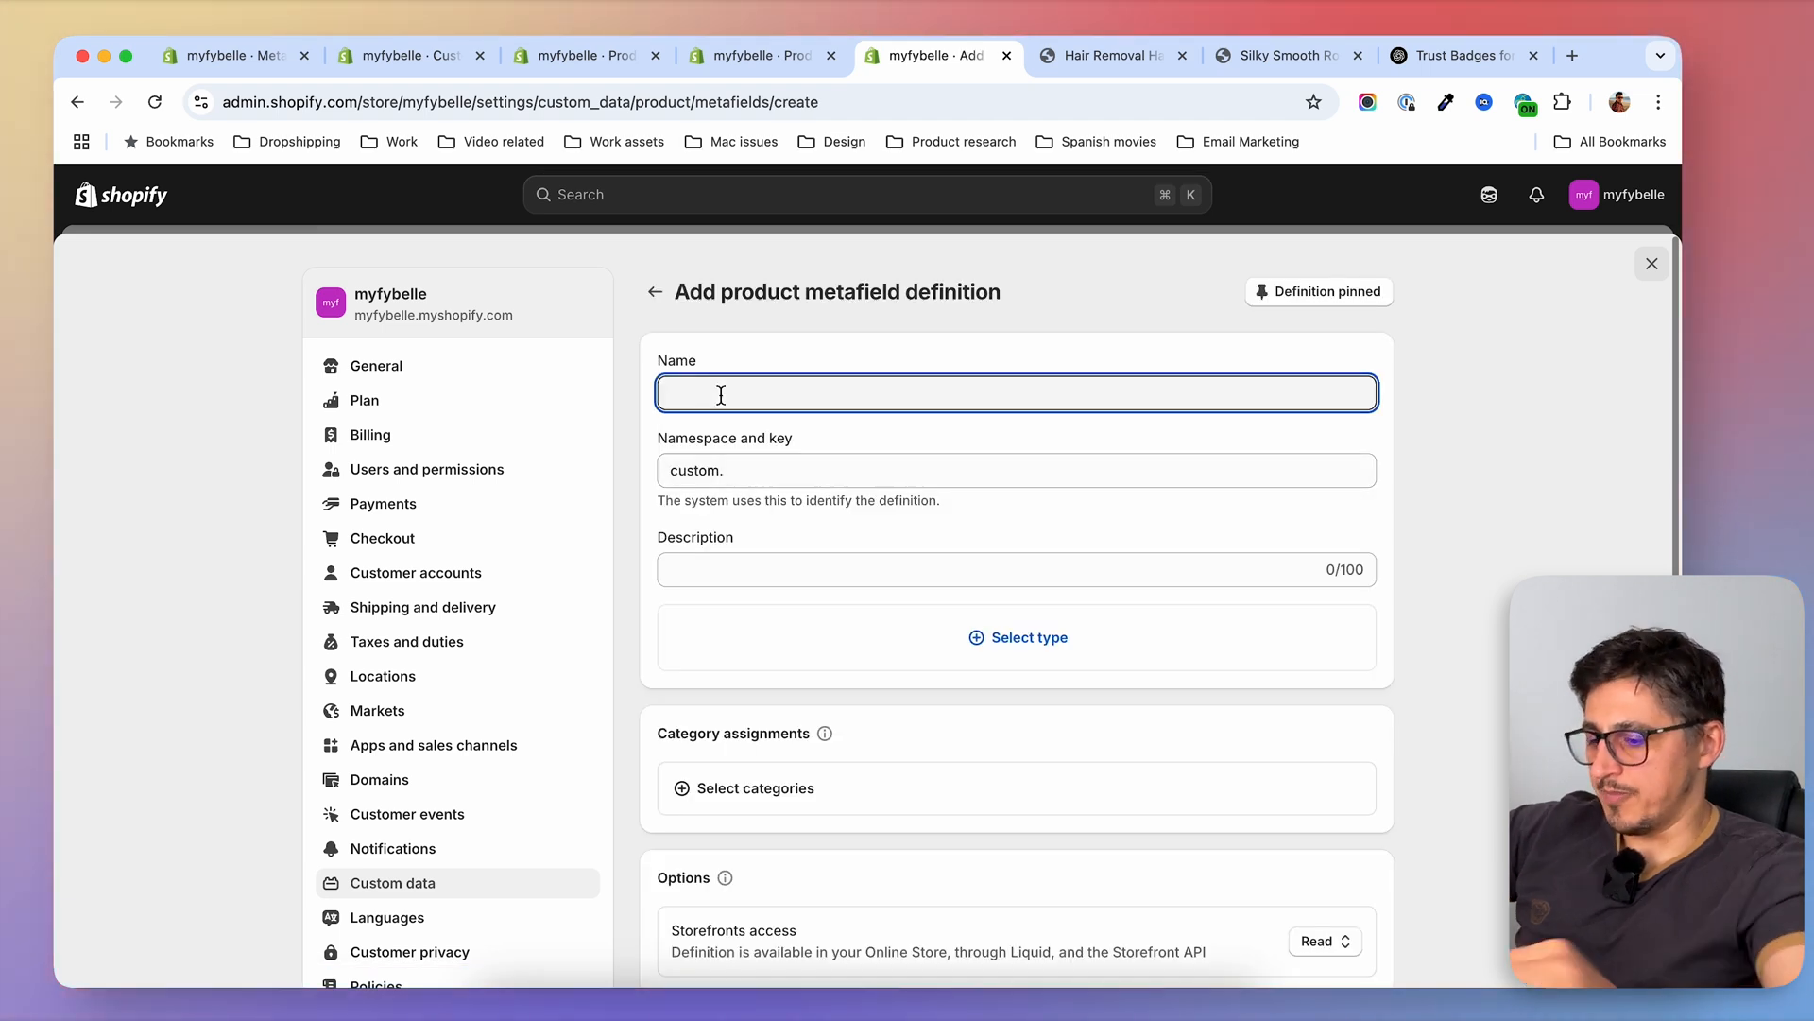
type("Trust icon 1")
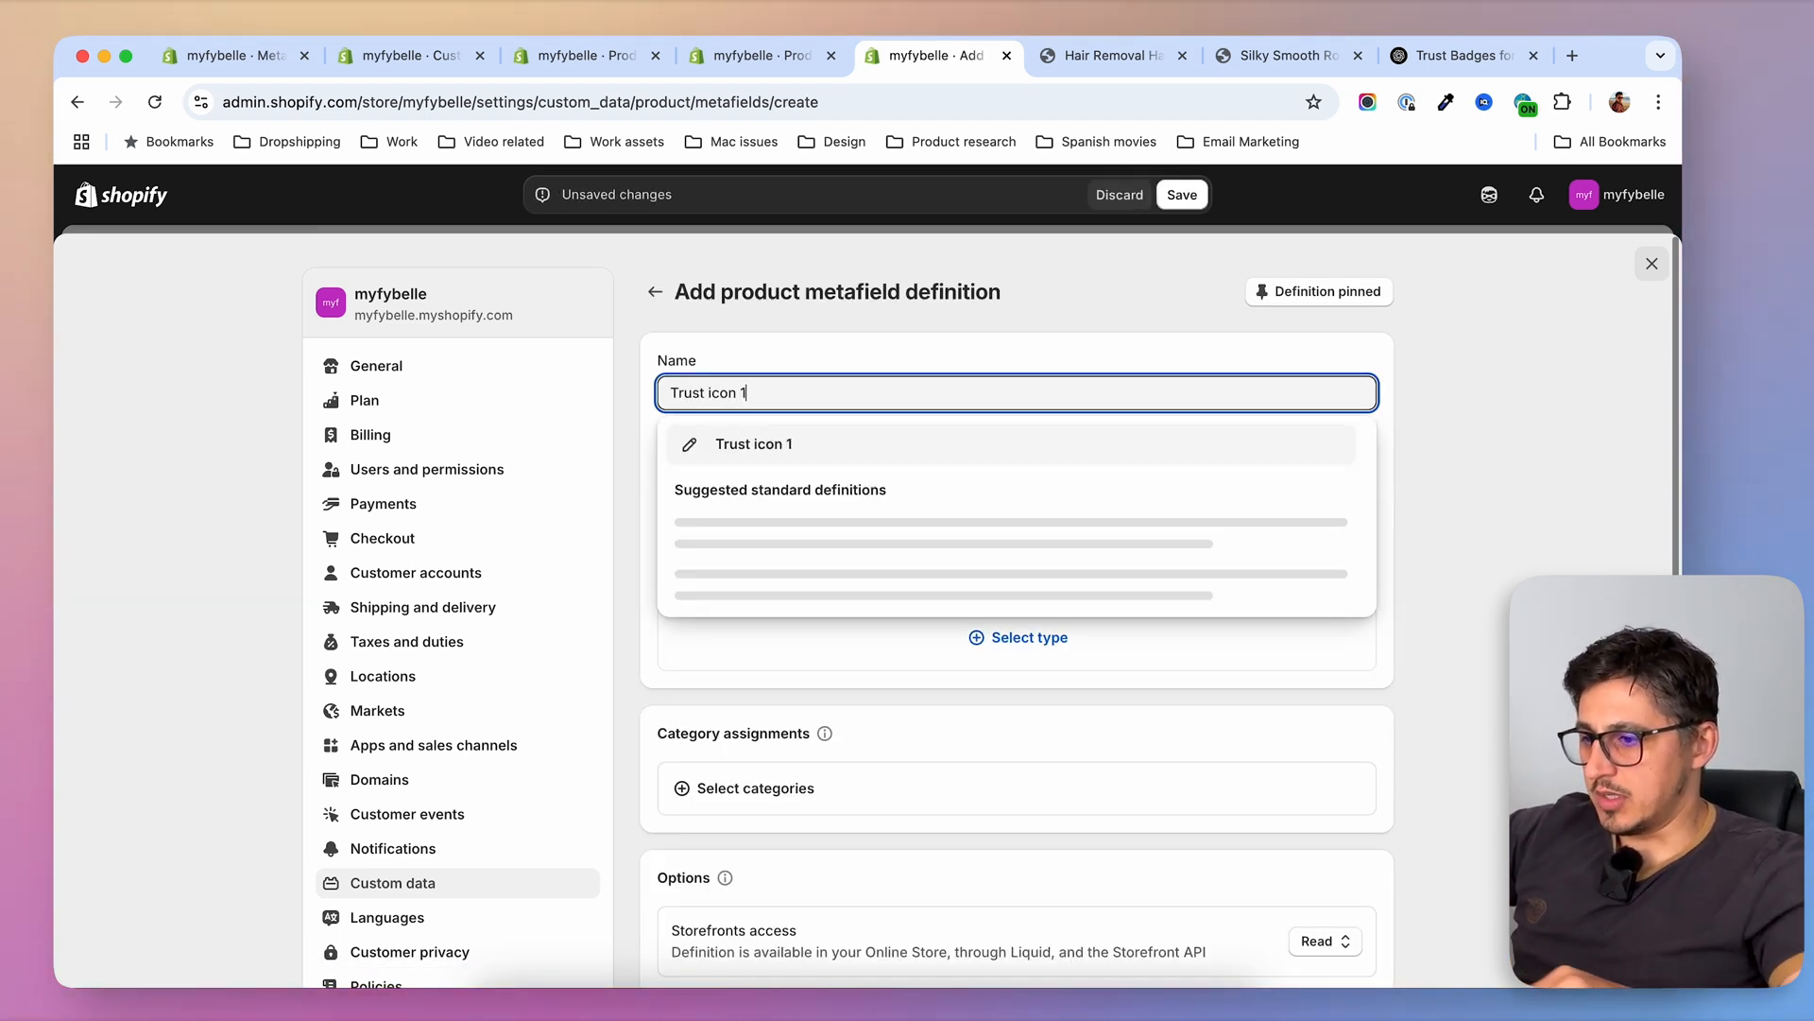
left_click(886, 558)
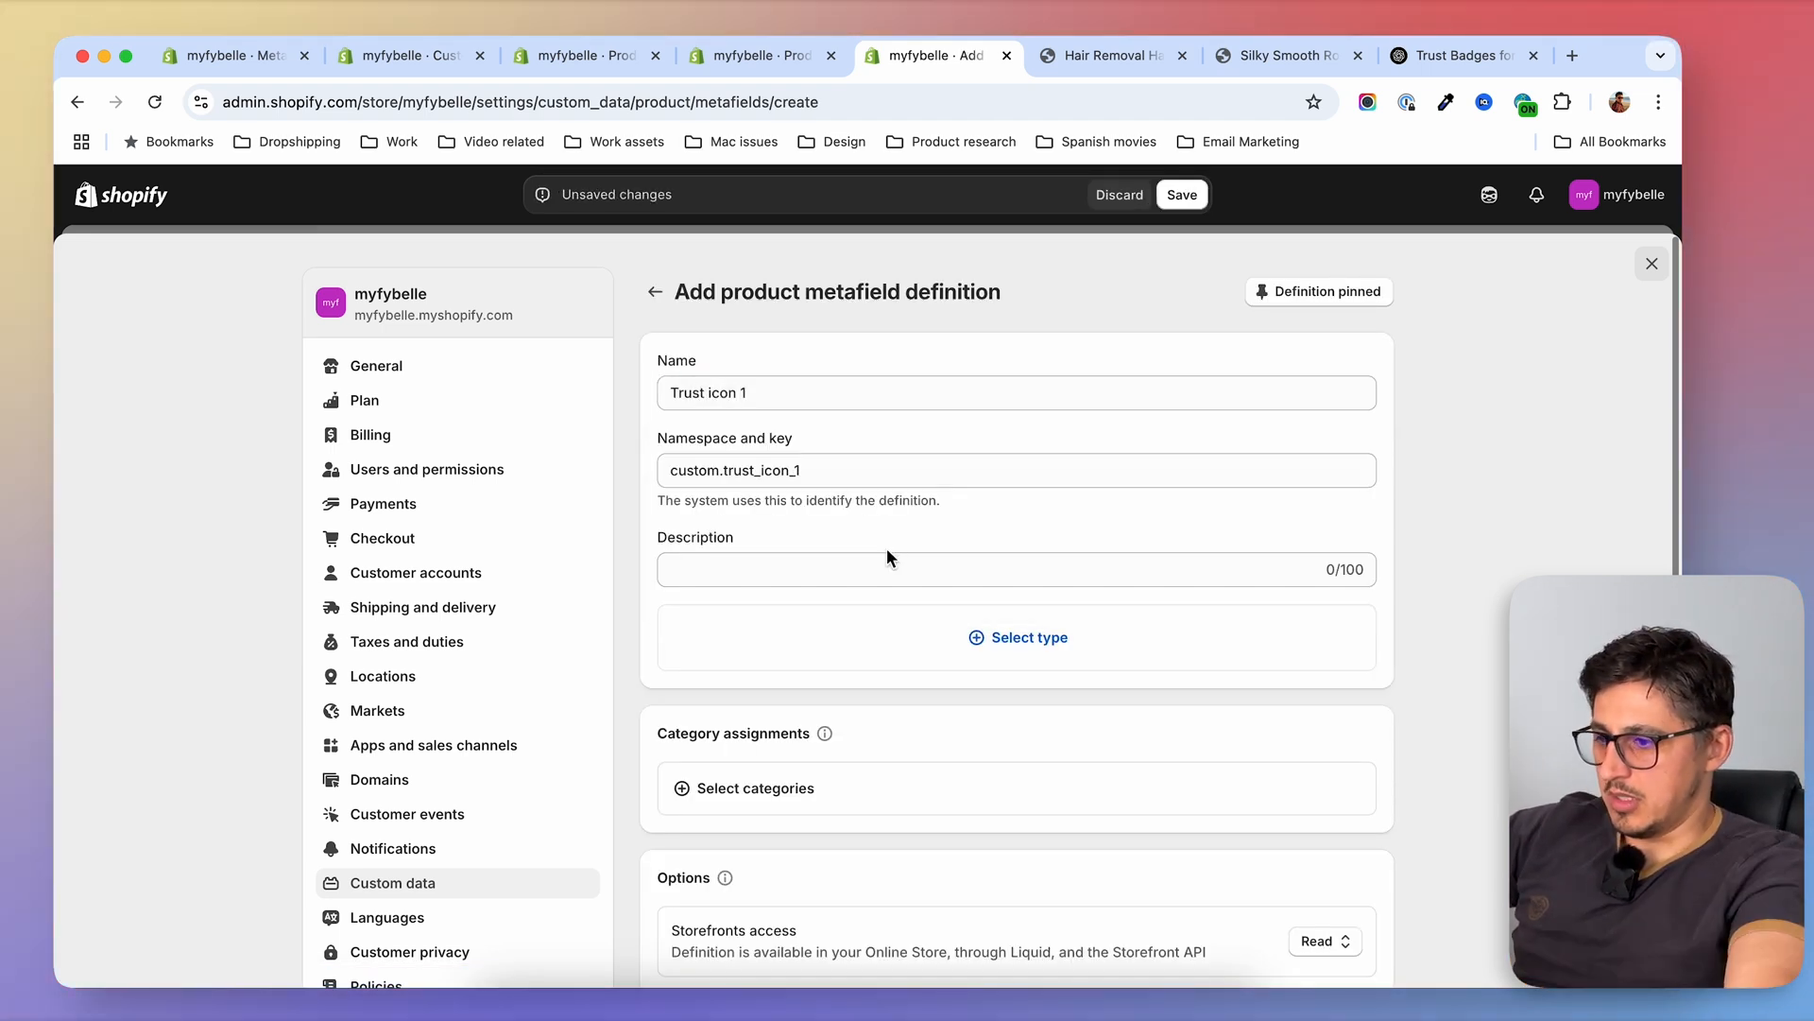
Set the Trust icon 1 definition's type to File, accept only images without videos, and save it
left_click(983, 640)
scroll(841, 529, "down", 5)
scroll(841, 548, "down", 2)
scroll(827, 543, "up", 6)
left_click(766, 543)
scroll(1361, 753, "down", 10)
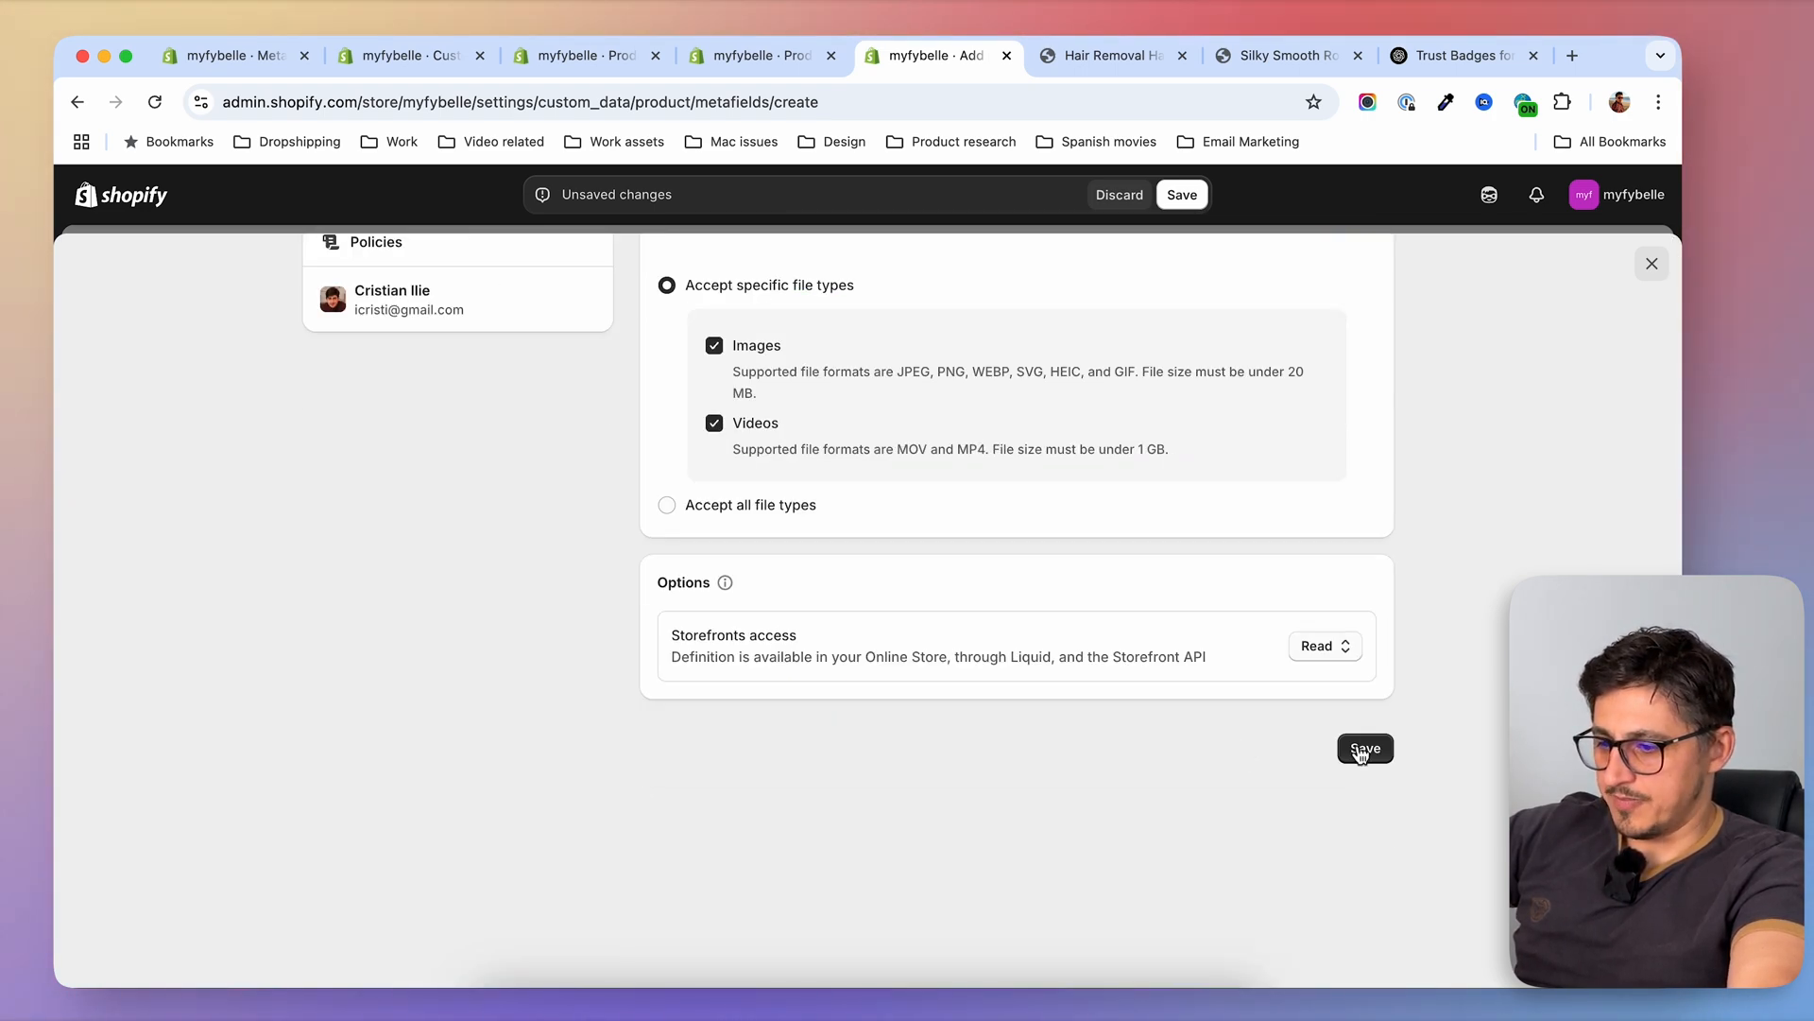
scroll(790, 478, "up", 1)
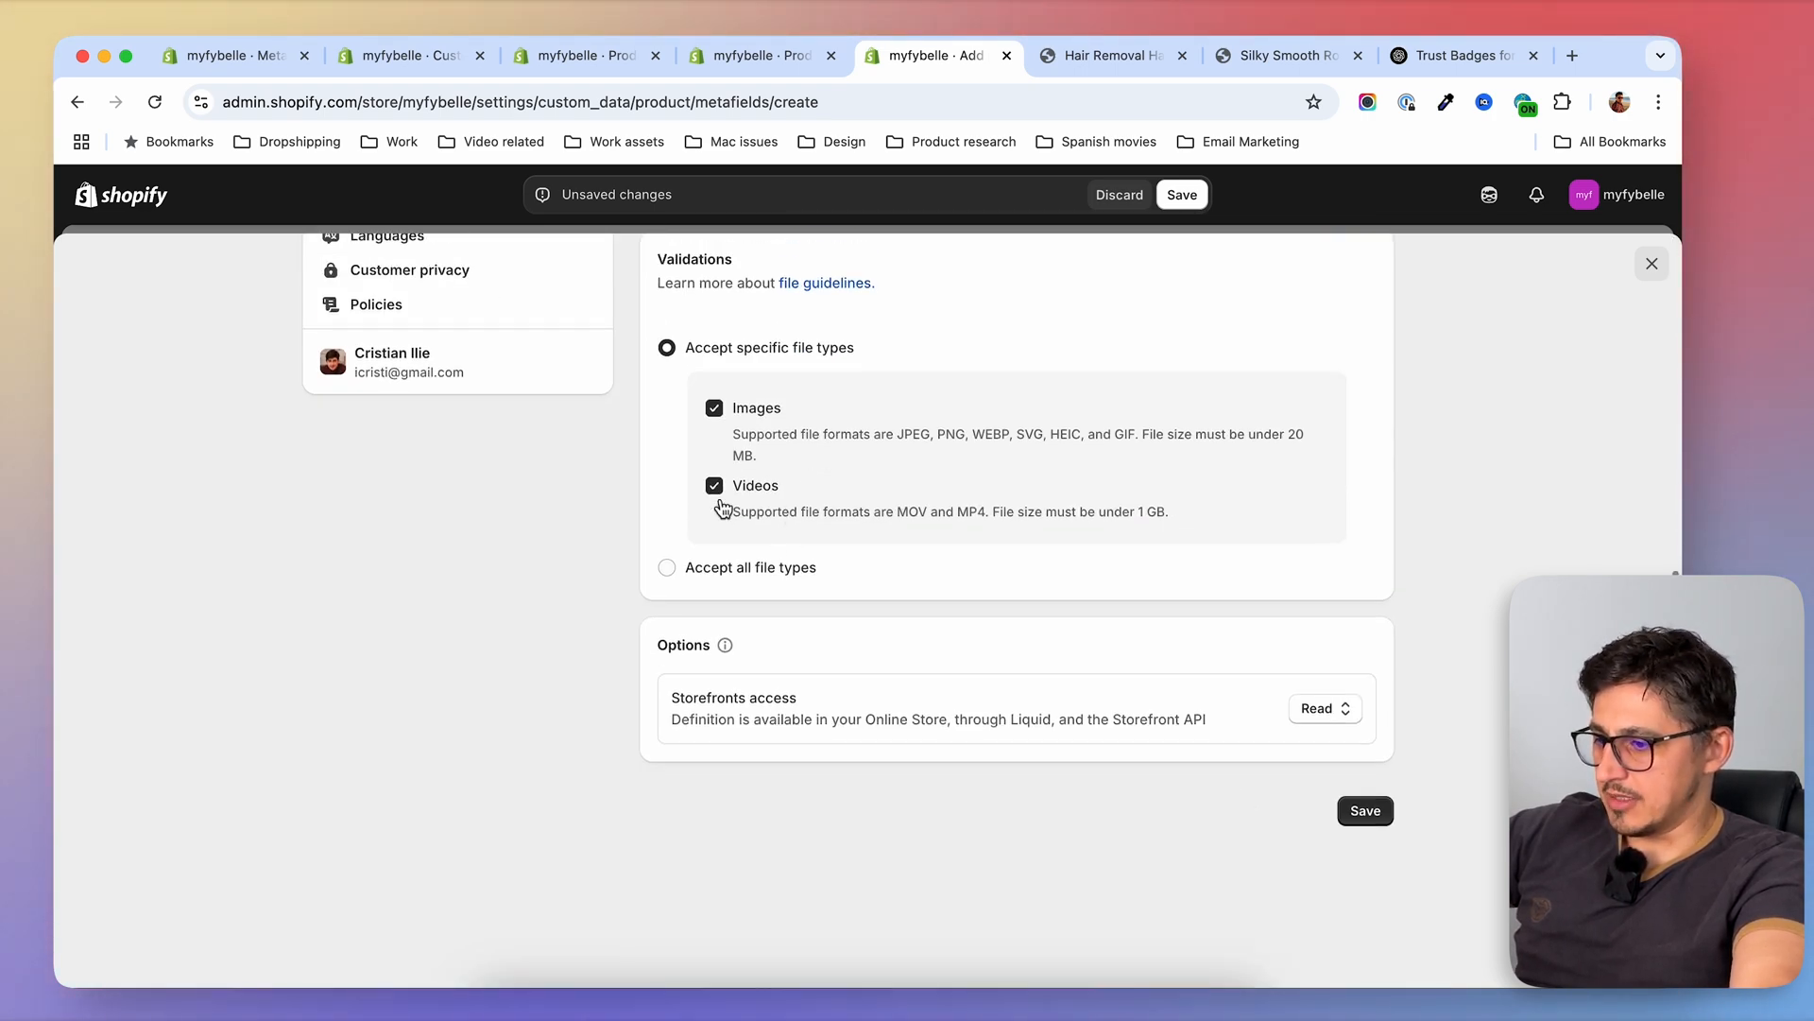
left_click(1377, 819)
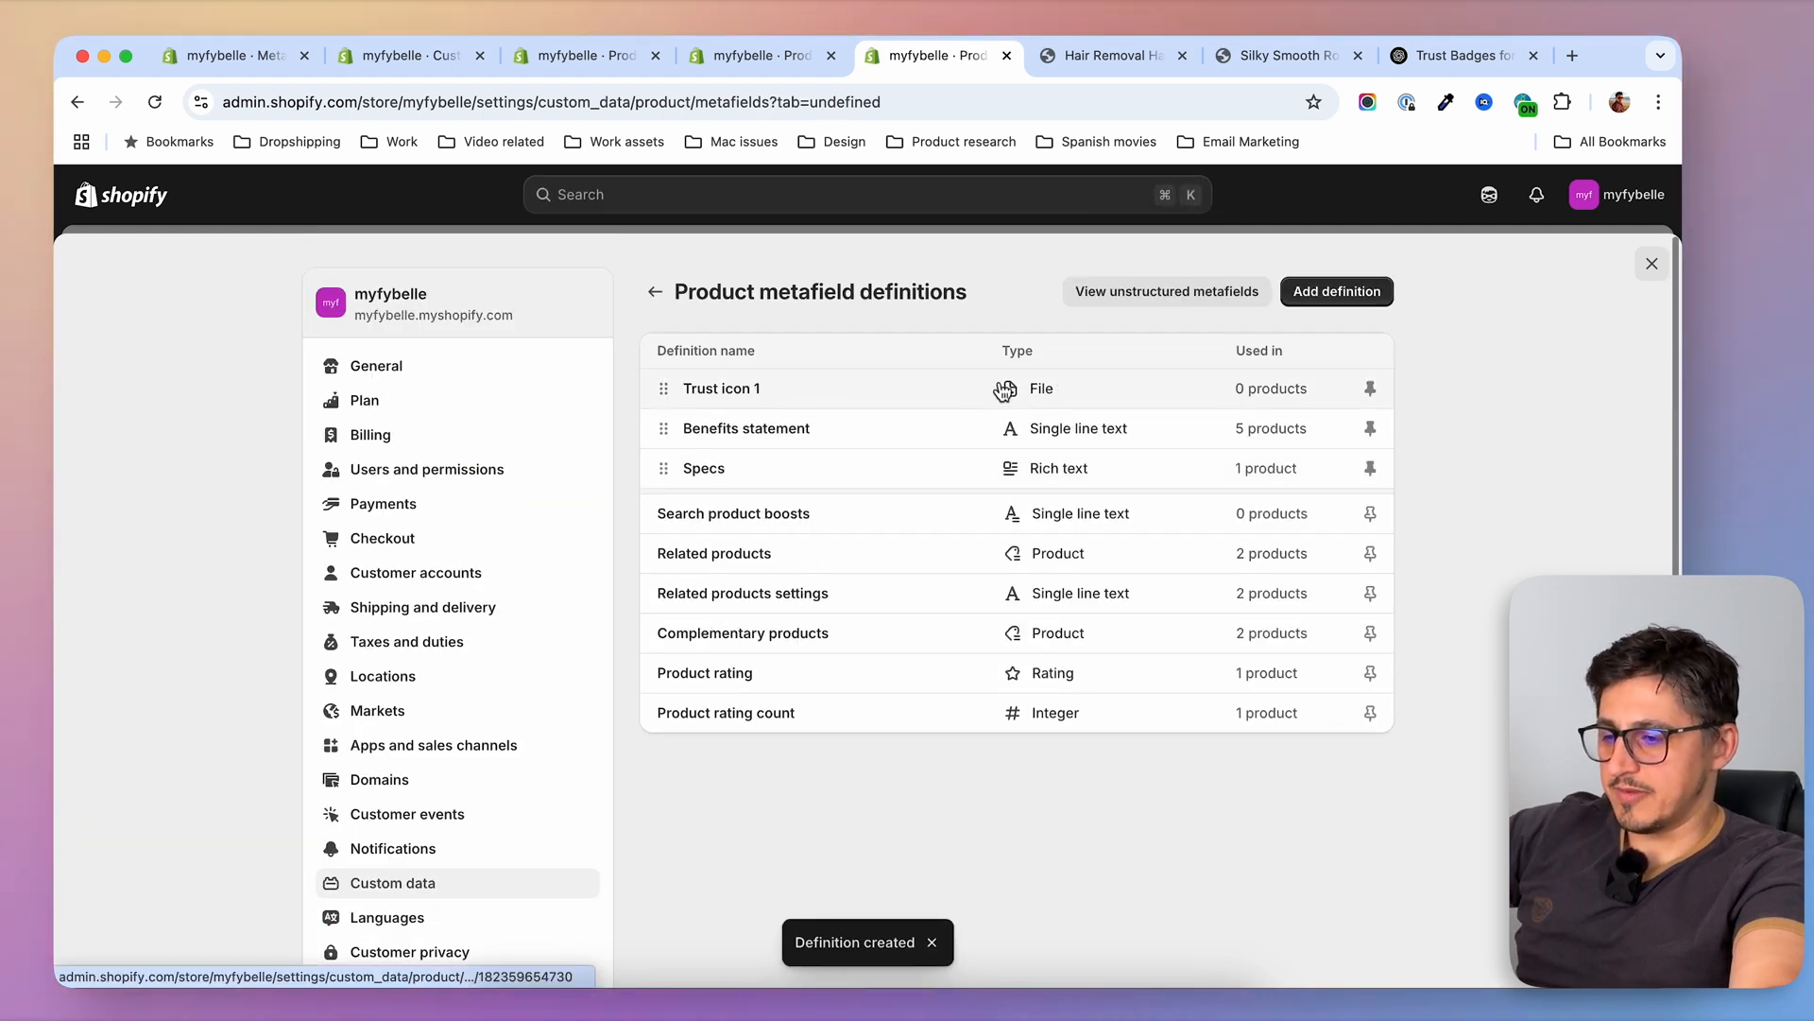
Add a product metafield definition named Trust text 1 with the single line text type
left_click(1336, 291)
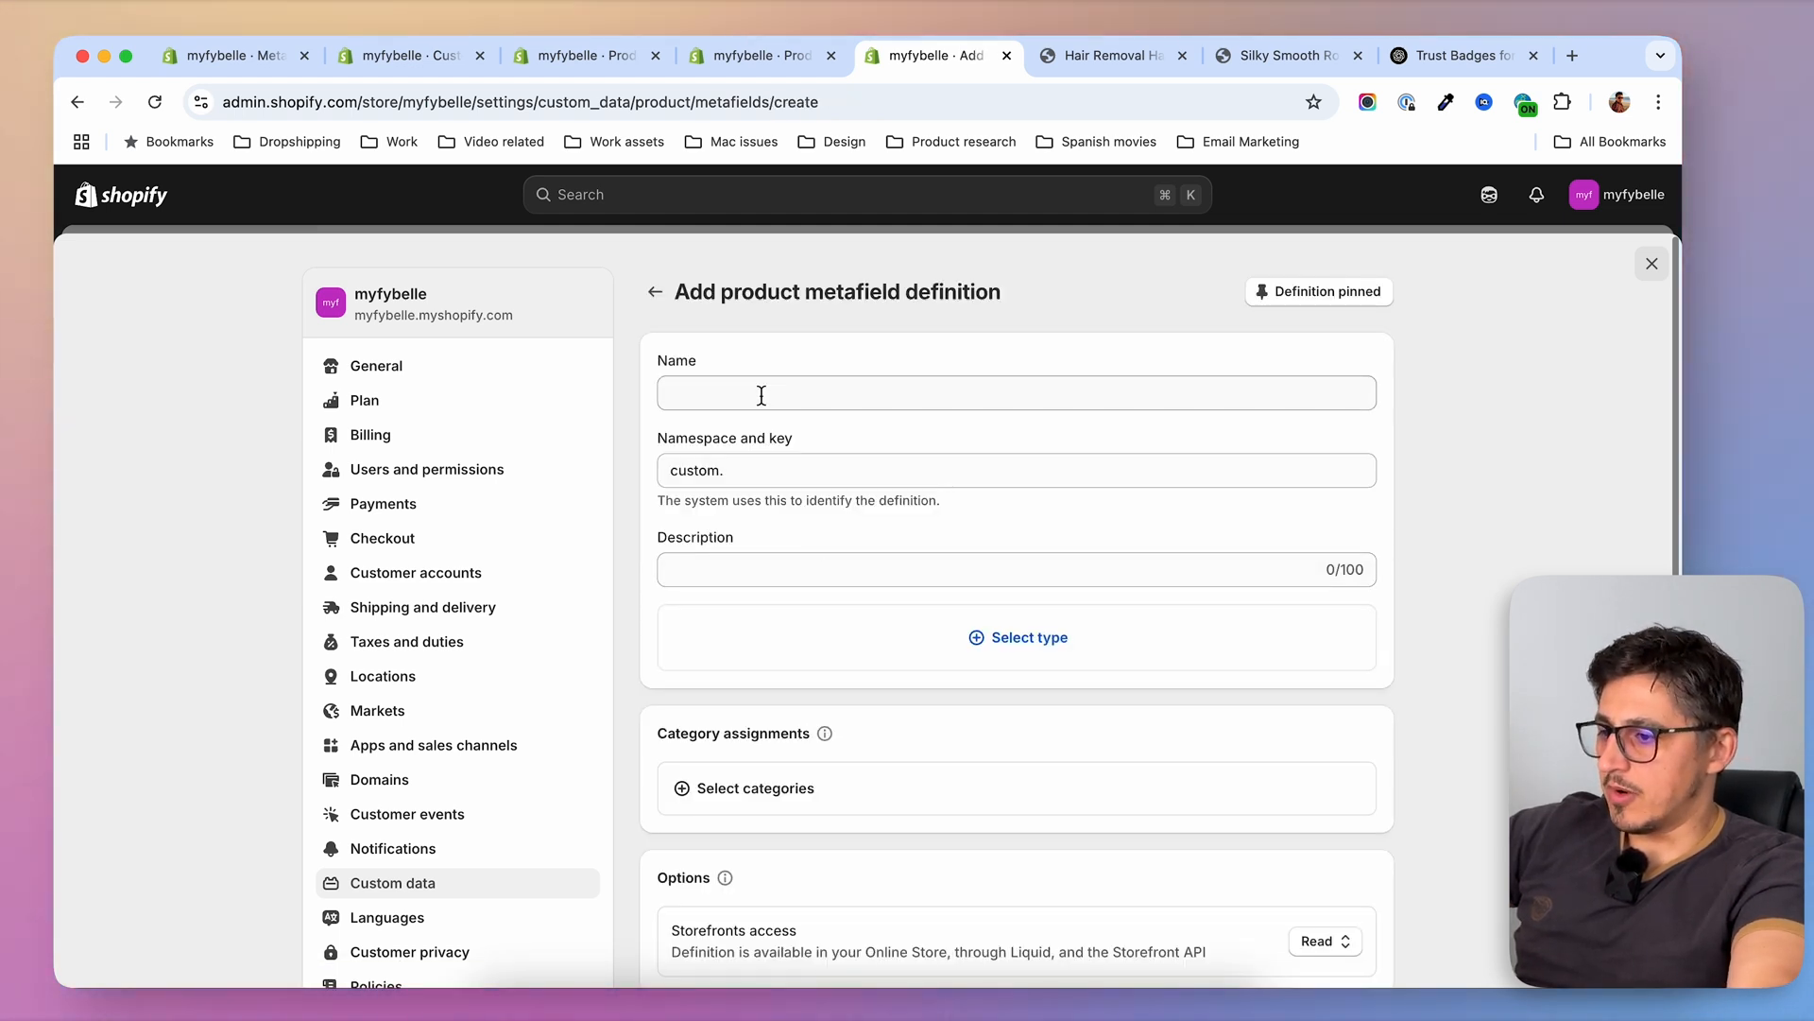
left_click(762, 395)
type("Trust test")
key("BackSpace")
key("BackSpace")
type("xt 1")
left_click(1086, 619)
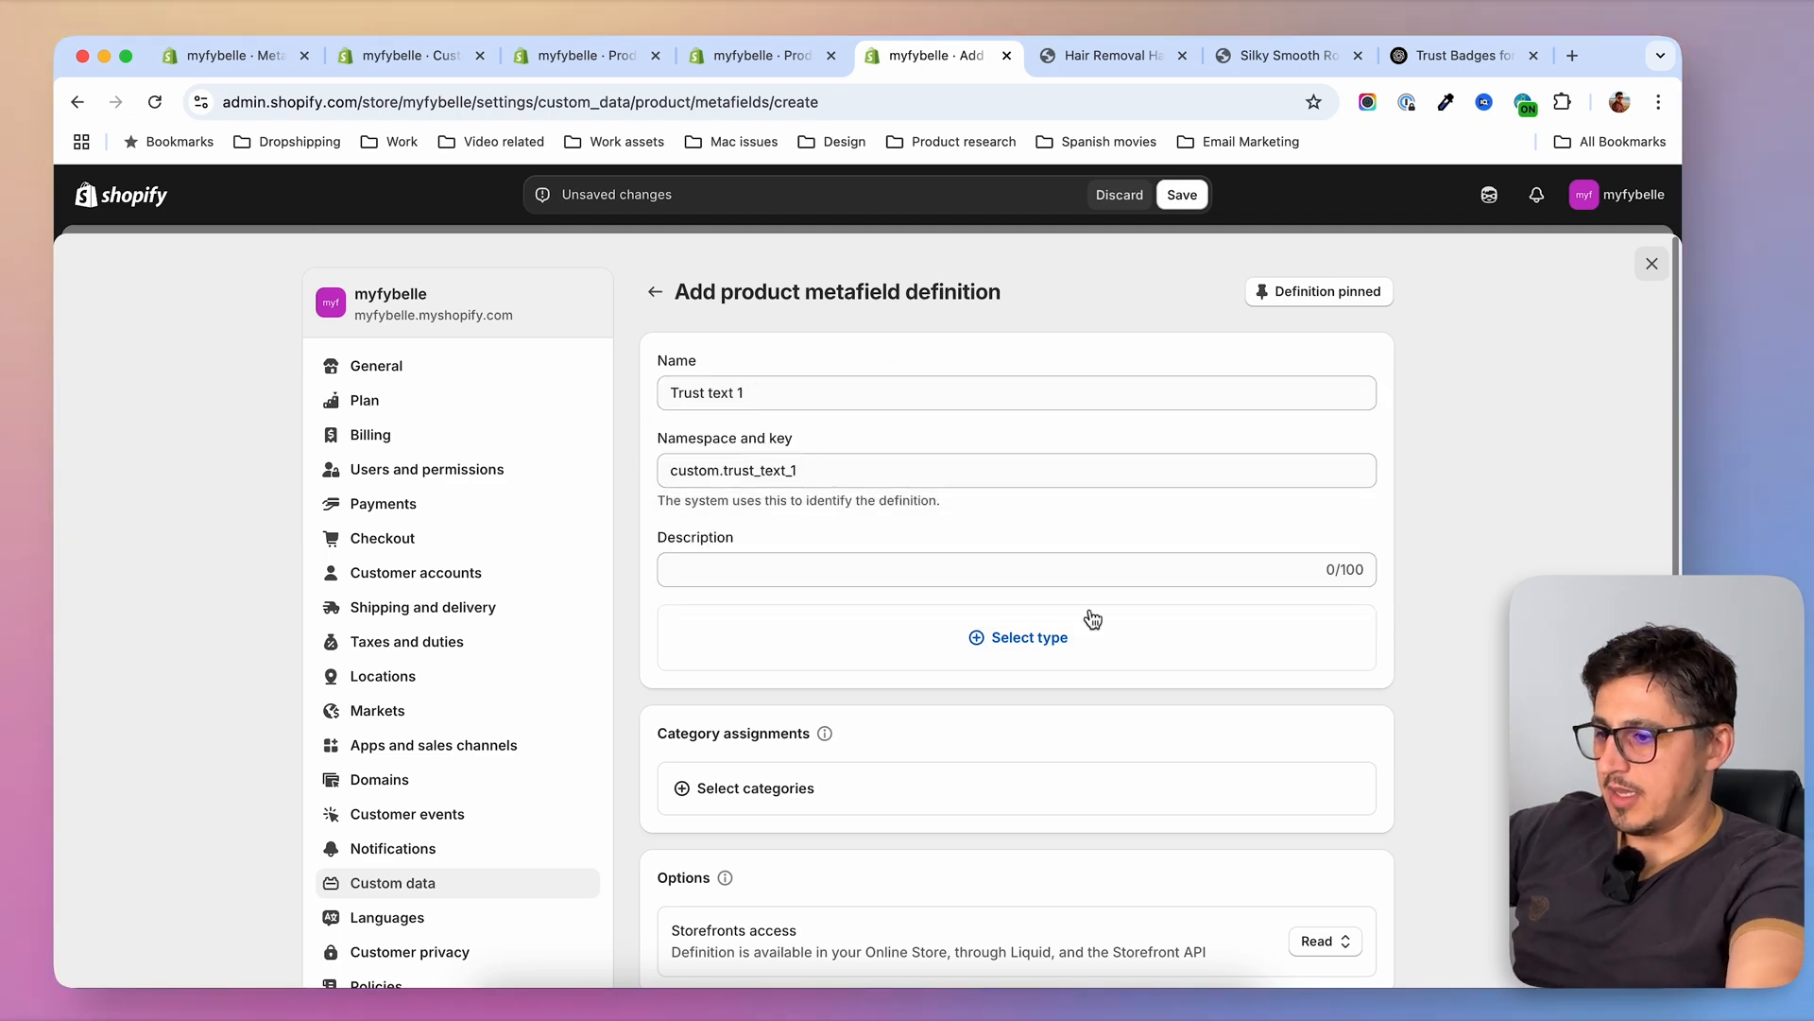
left_click(1026, 667)
left_click(757, 352)
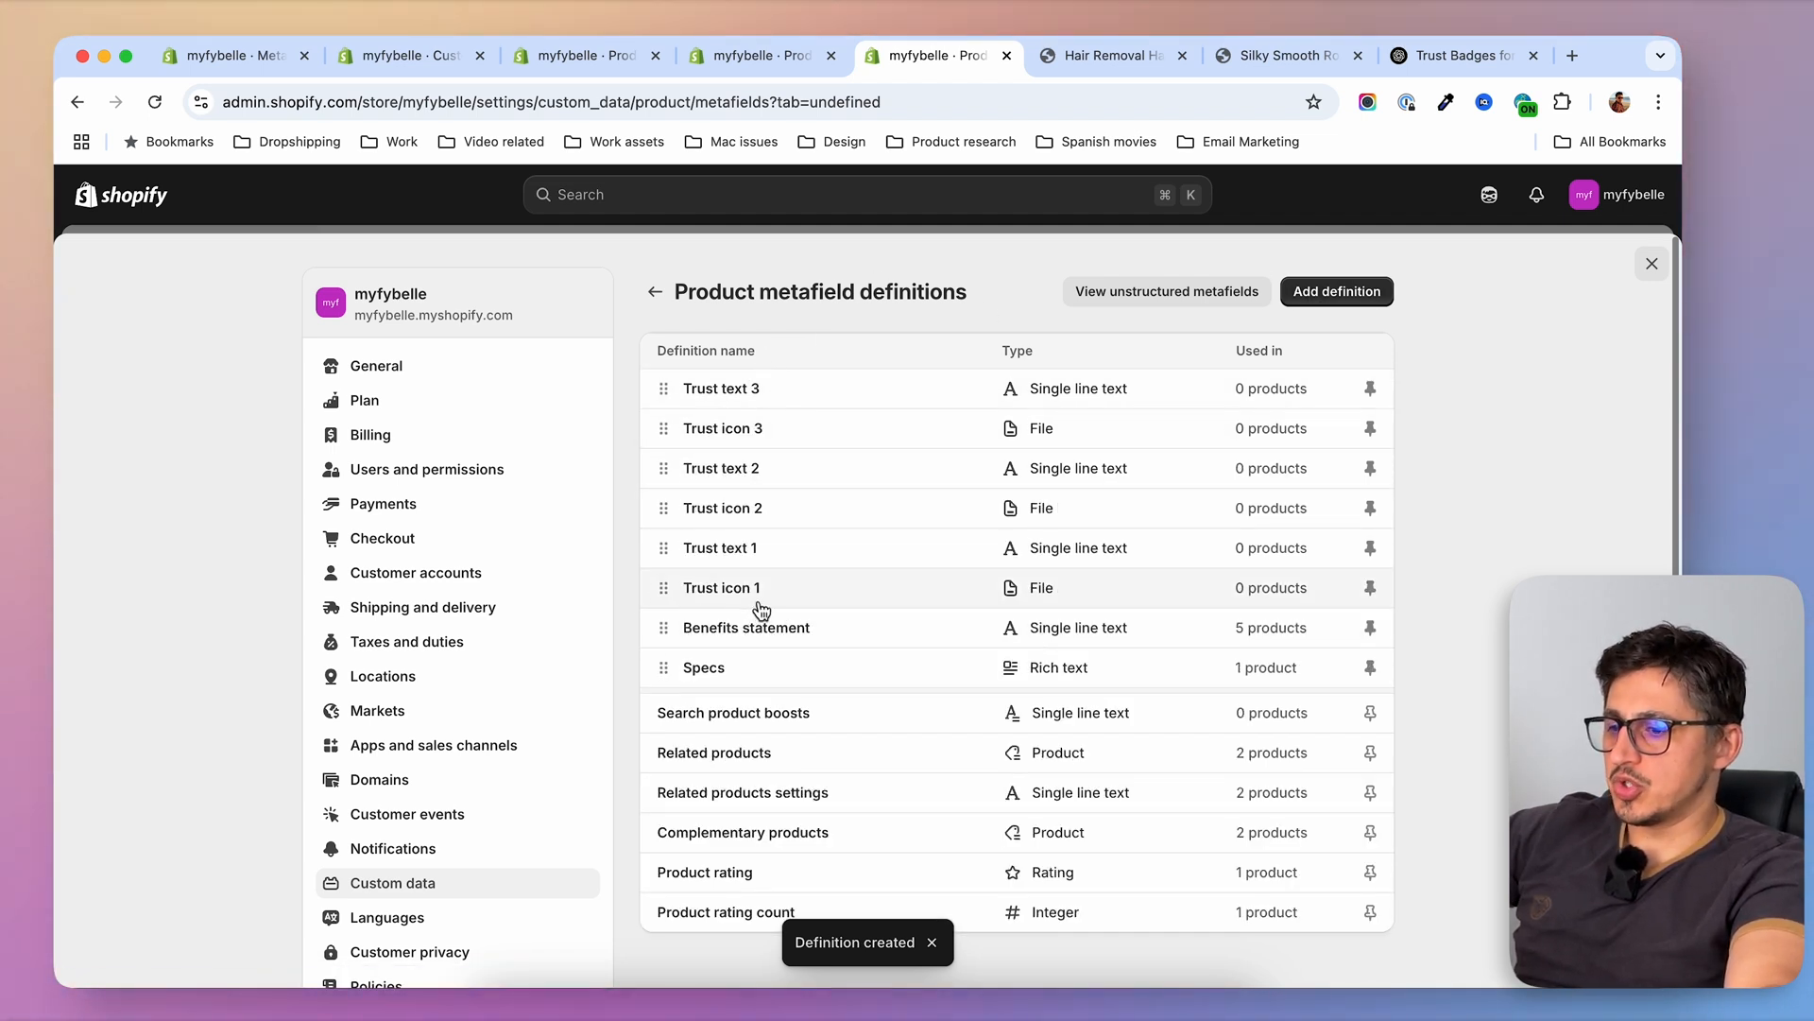
Examine the trust icon and trust text metafields on the PREMIUM handset's product page, including the Trust icon 1 and Trust text 1 inputs
left_click(777, 59)
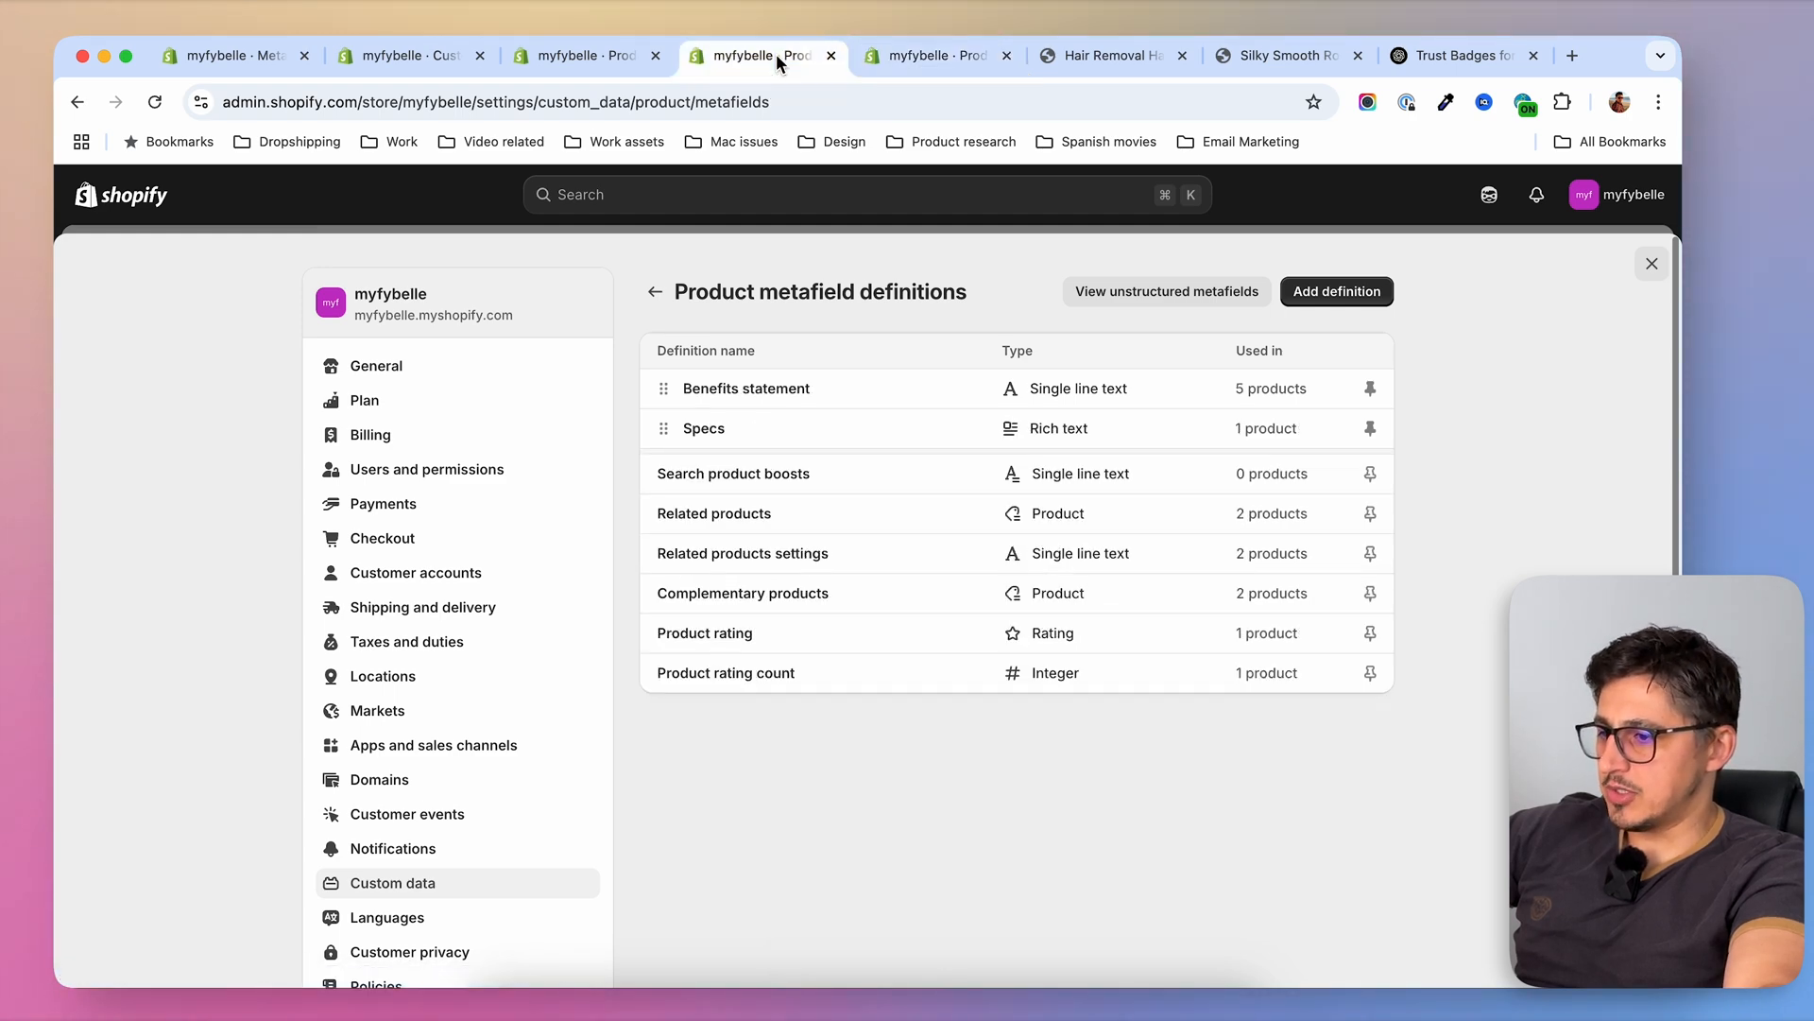
left_click(605, 57)
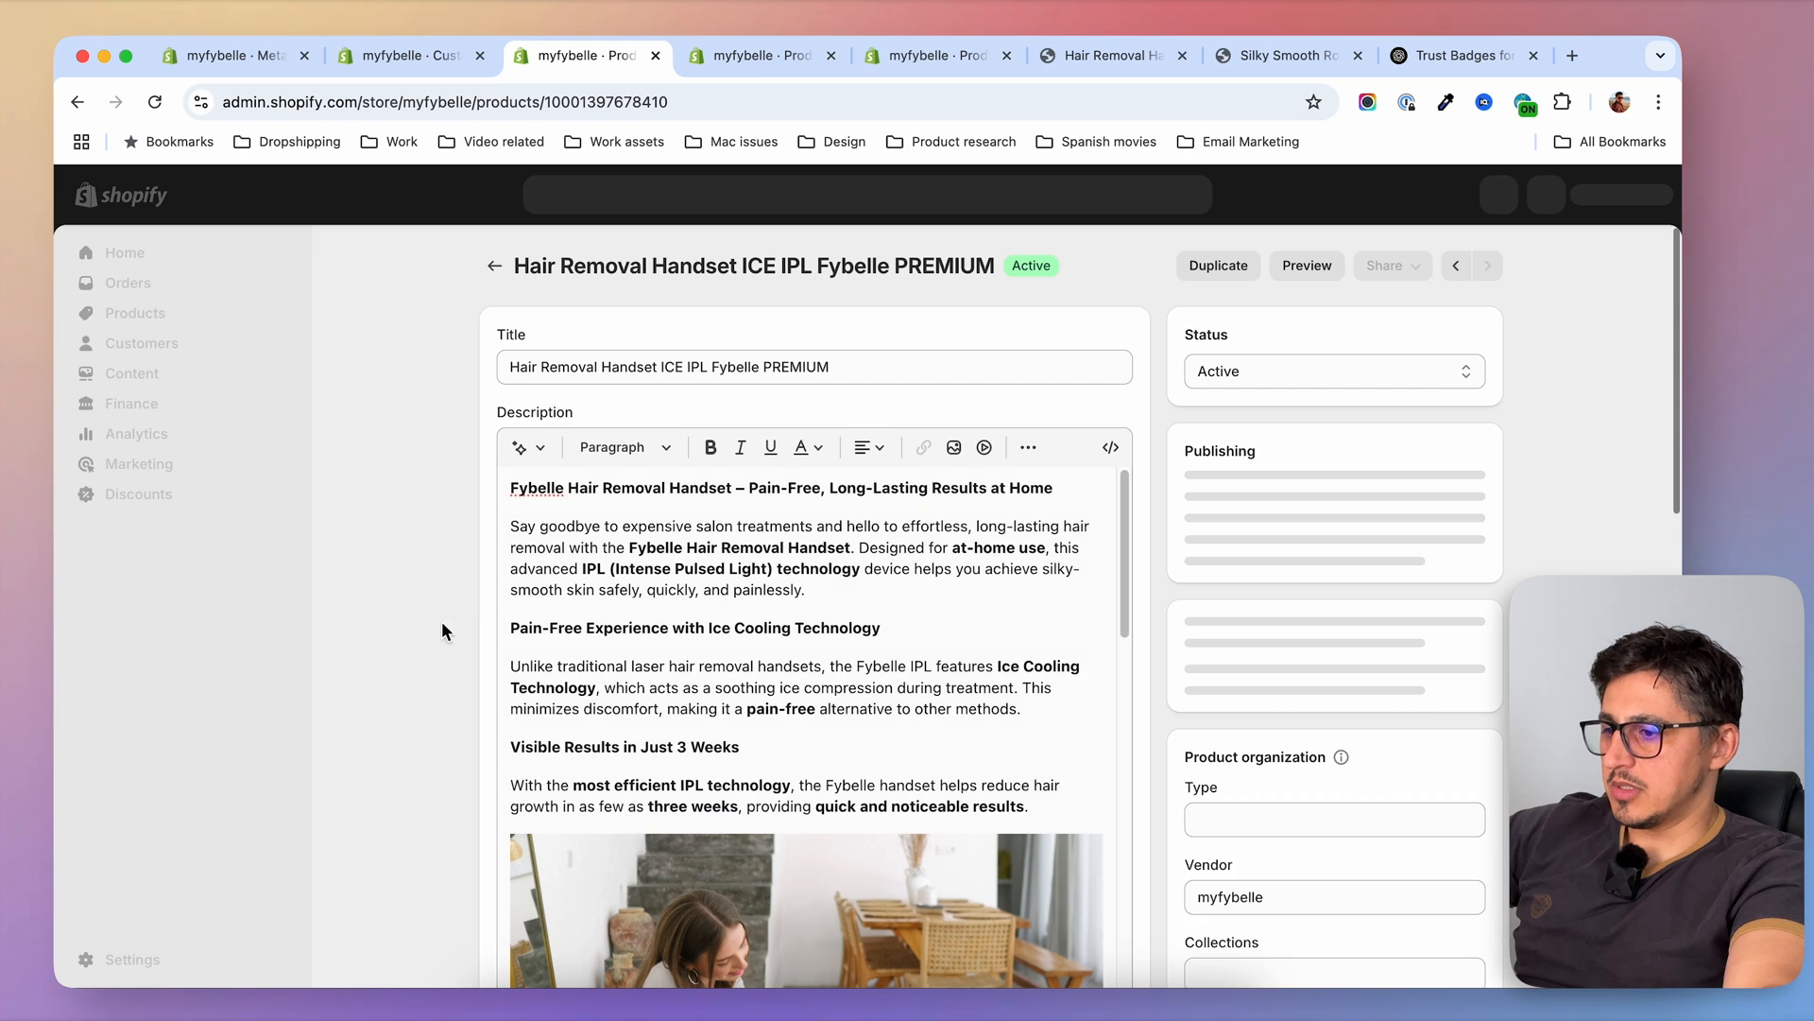
scroll(392, 680, "down", 5)
scroll(391, 680, "down", 10)
scroll(380, 577, "up", 2)
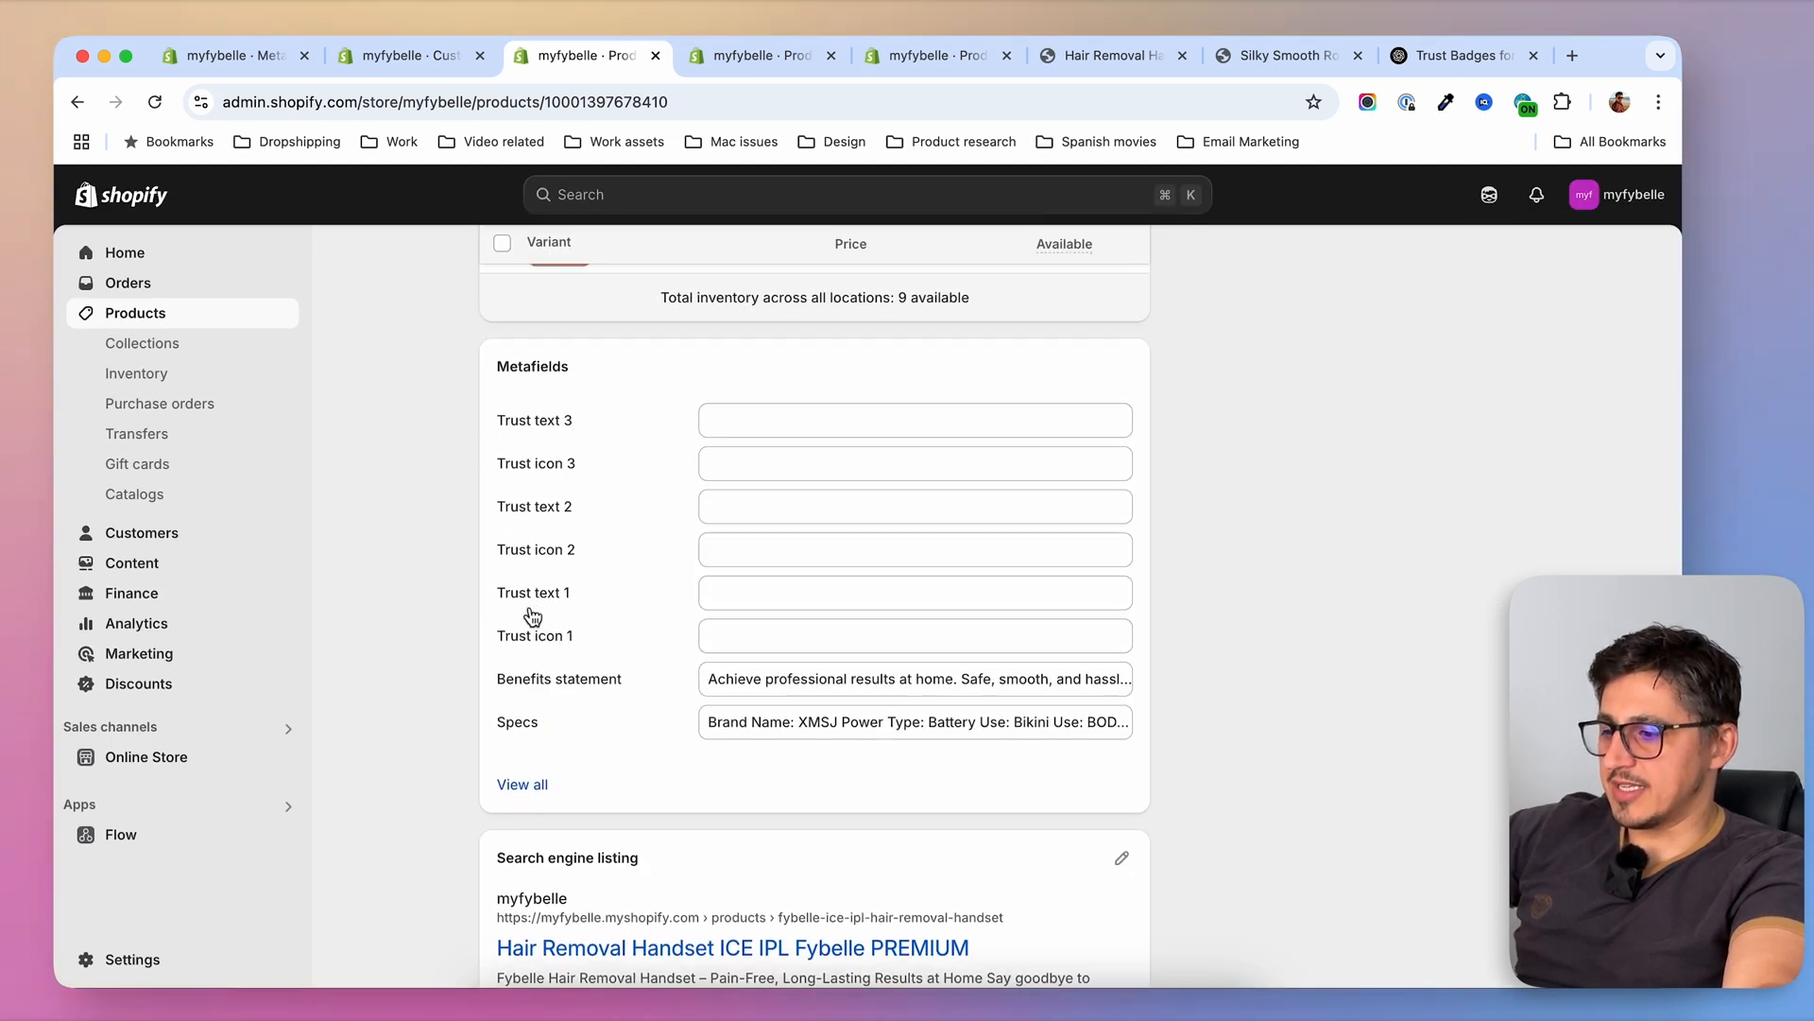
left_click(773, 646)
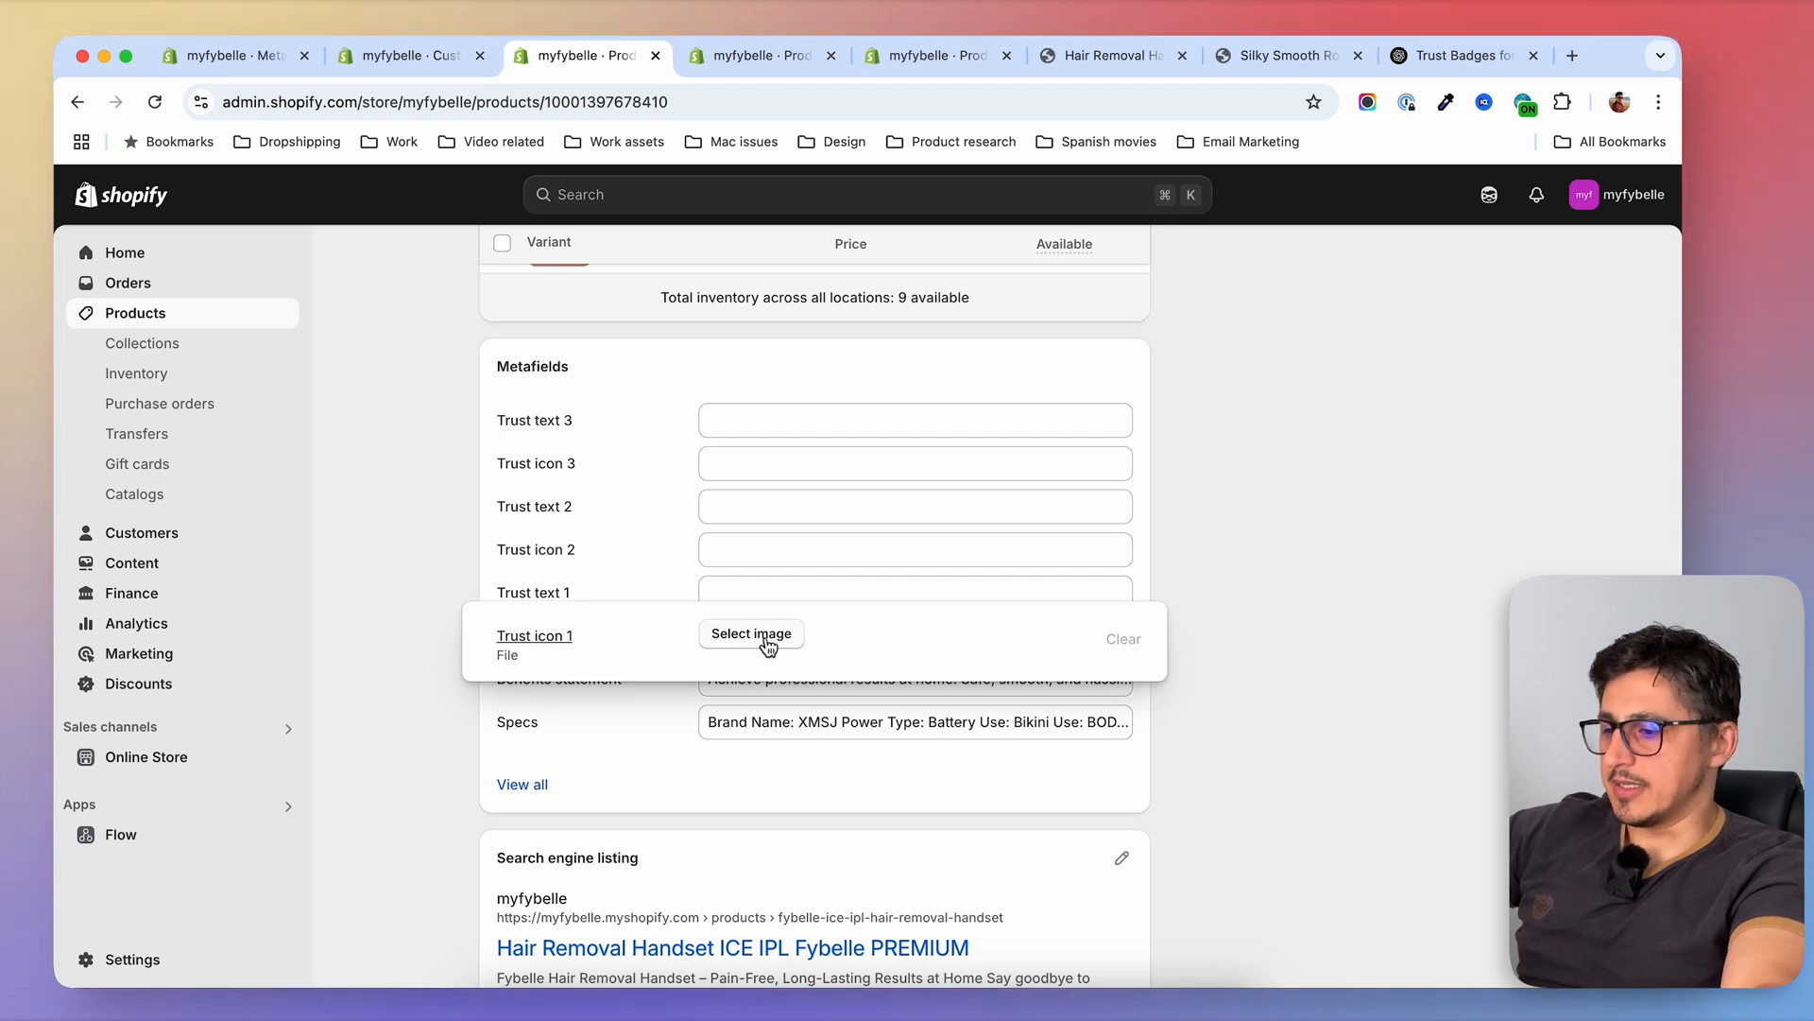
left_click(838, 597)
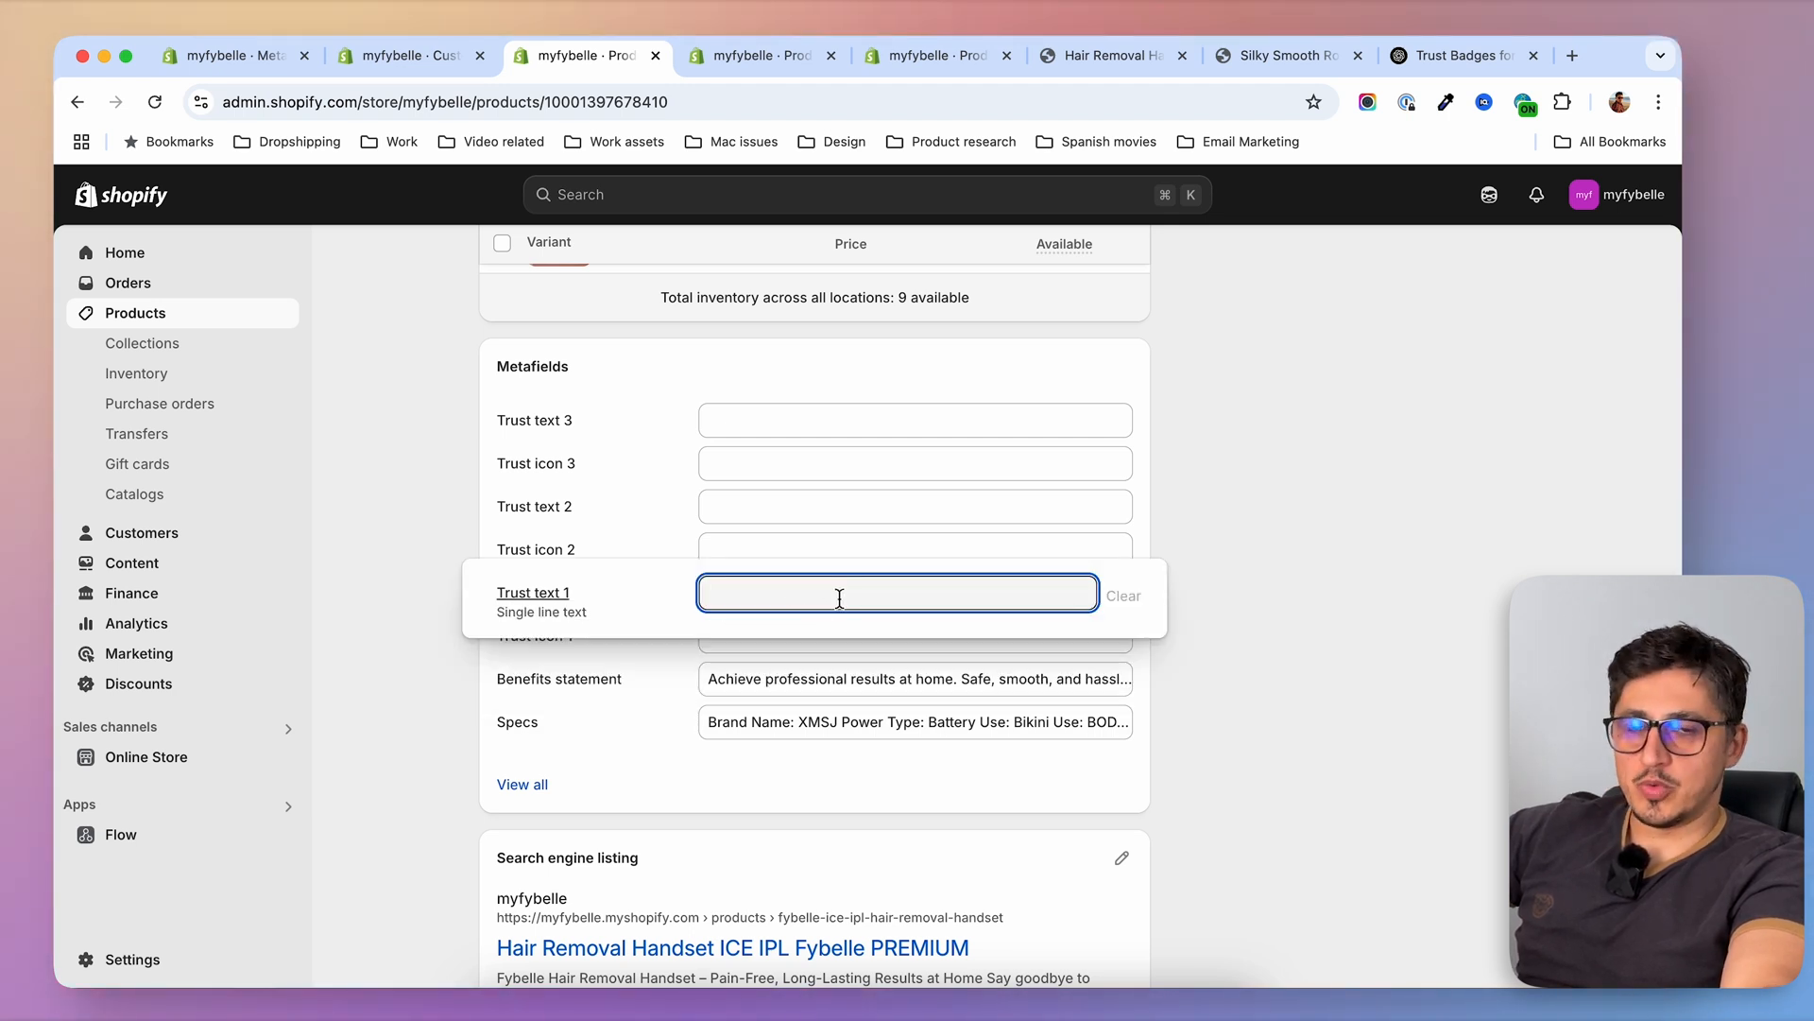
scroll(416, 619, "up", 2)
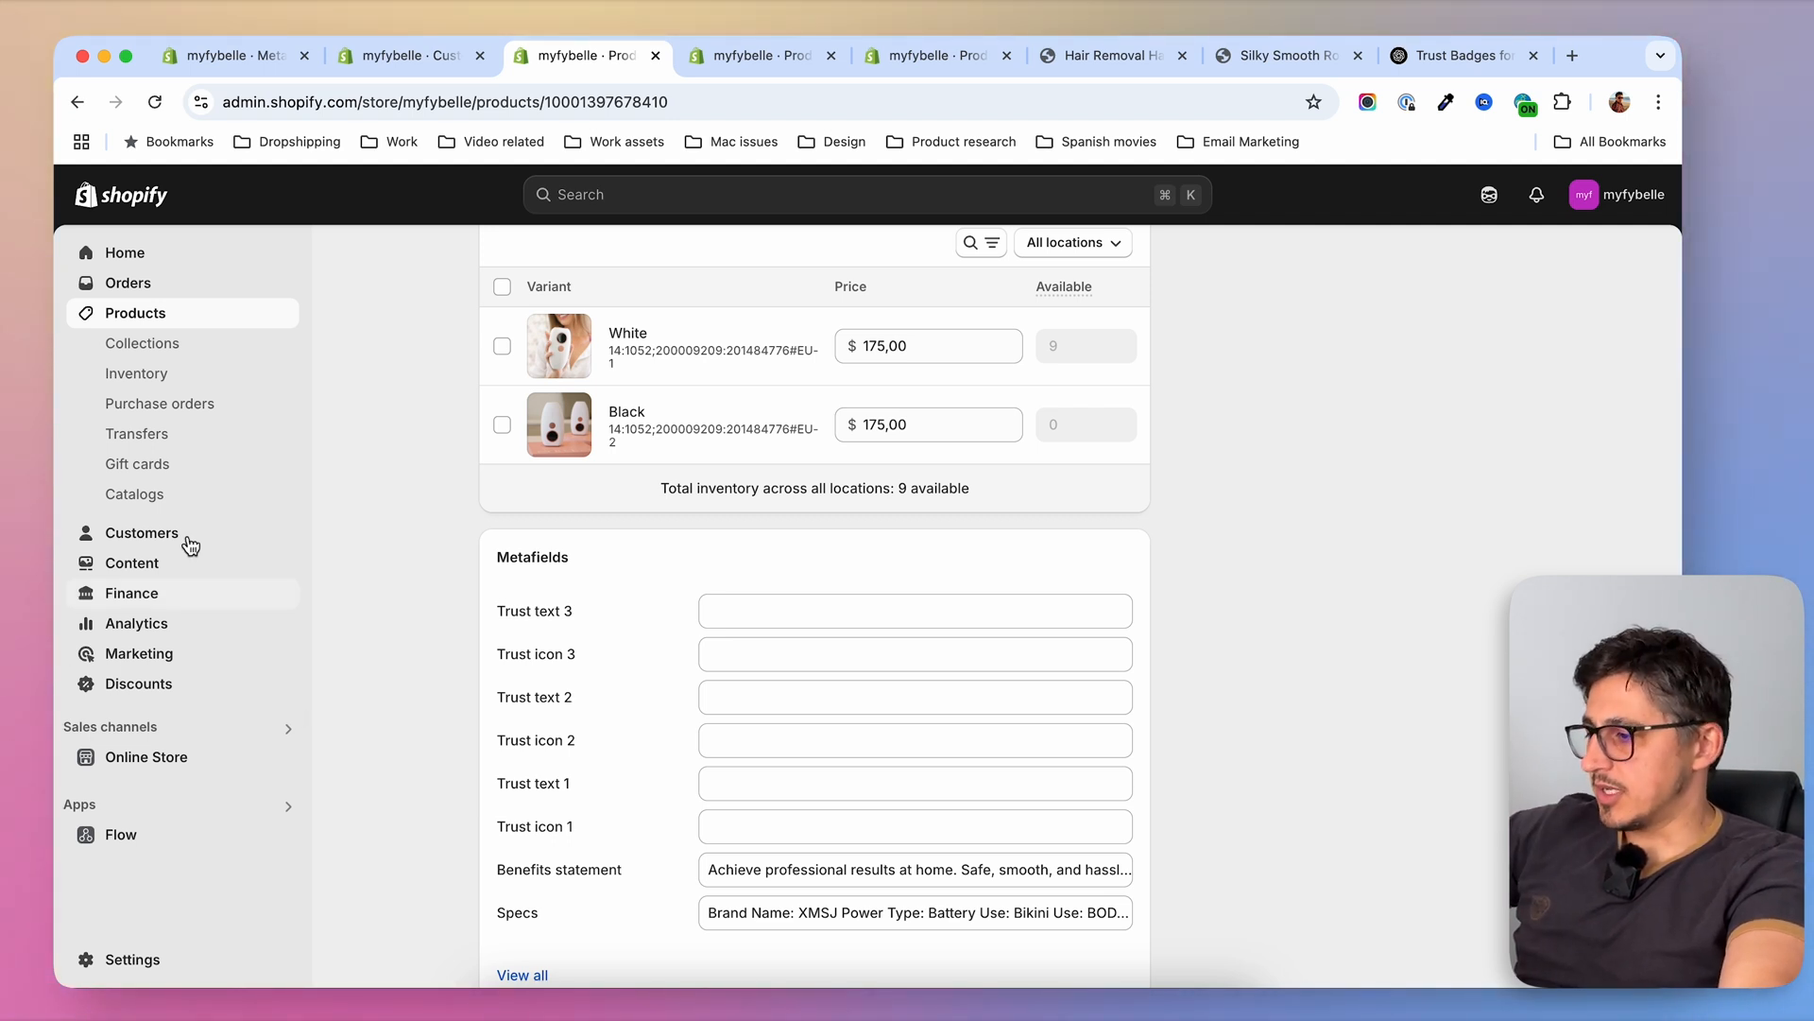
Select all five products in the product list and open them for bulk editing
left_click(165, 318)
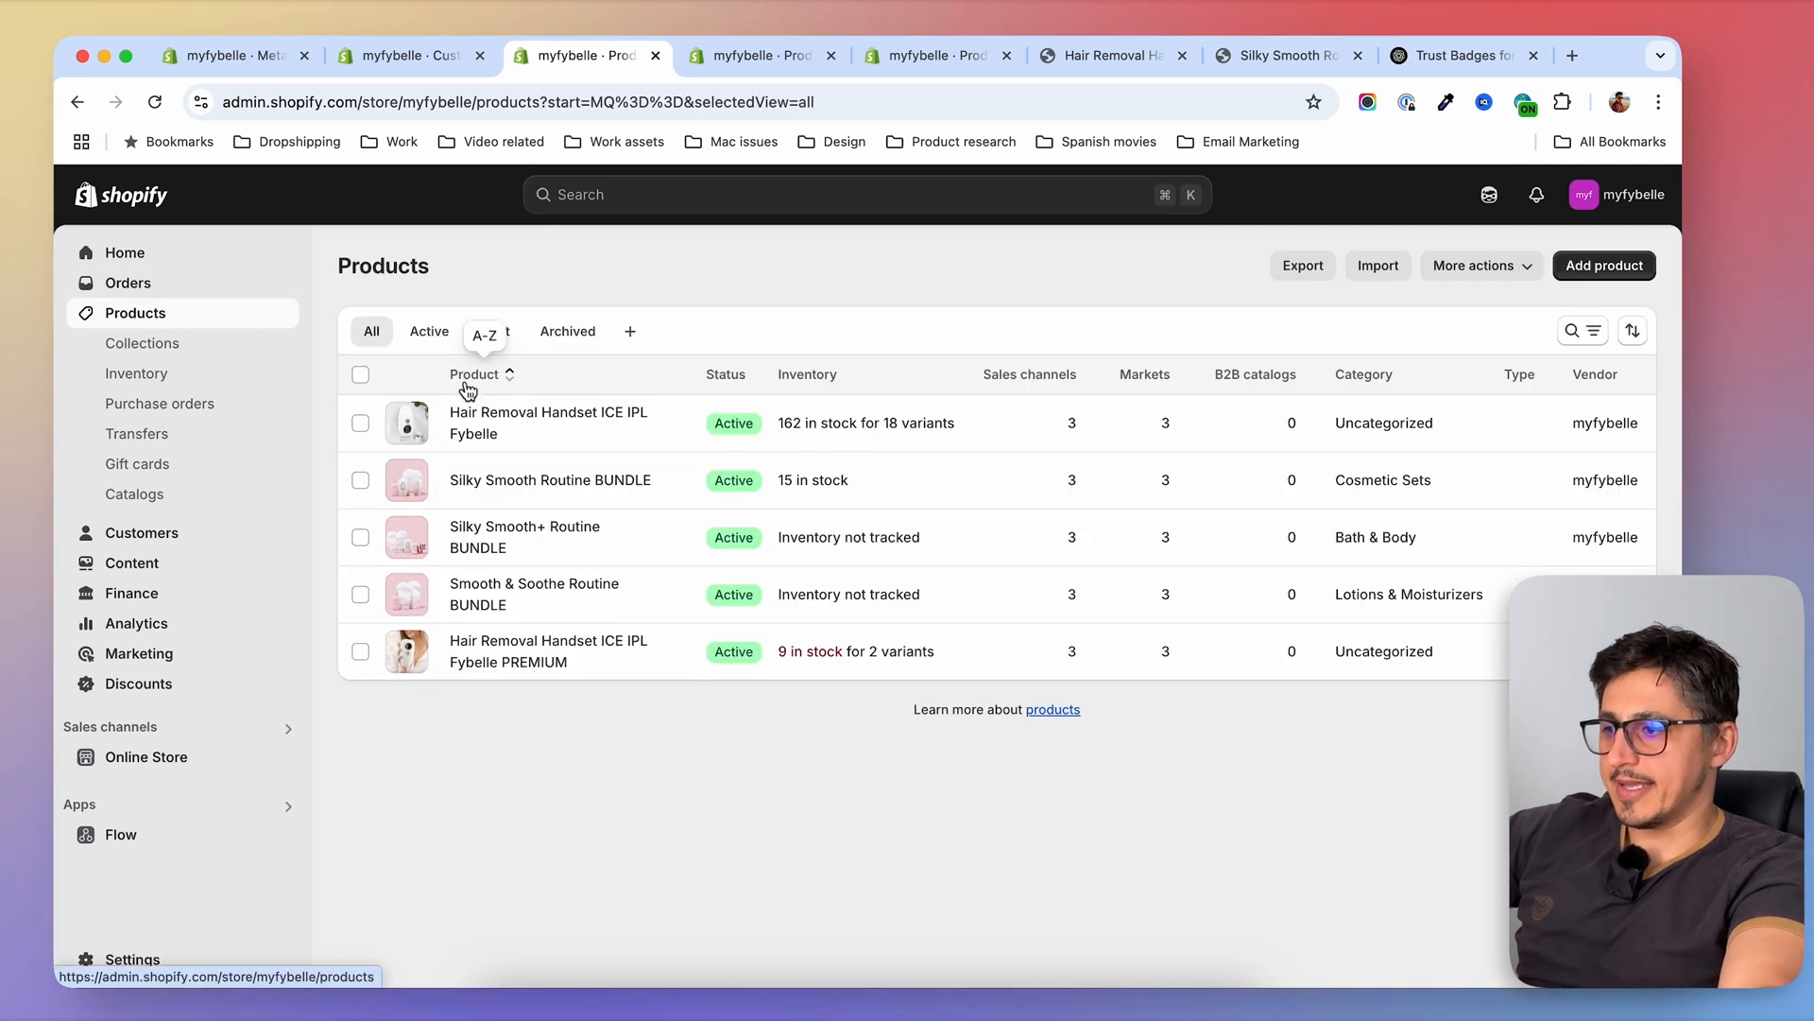
left_click(361, 374)
left_click(1485, 369)
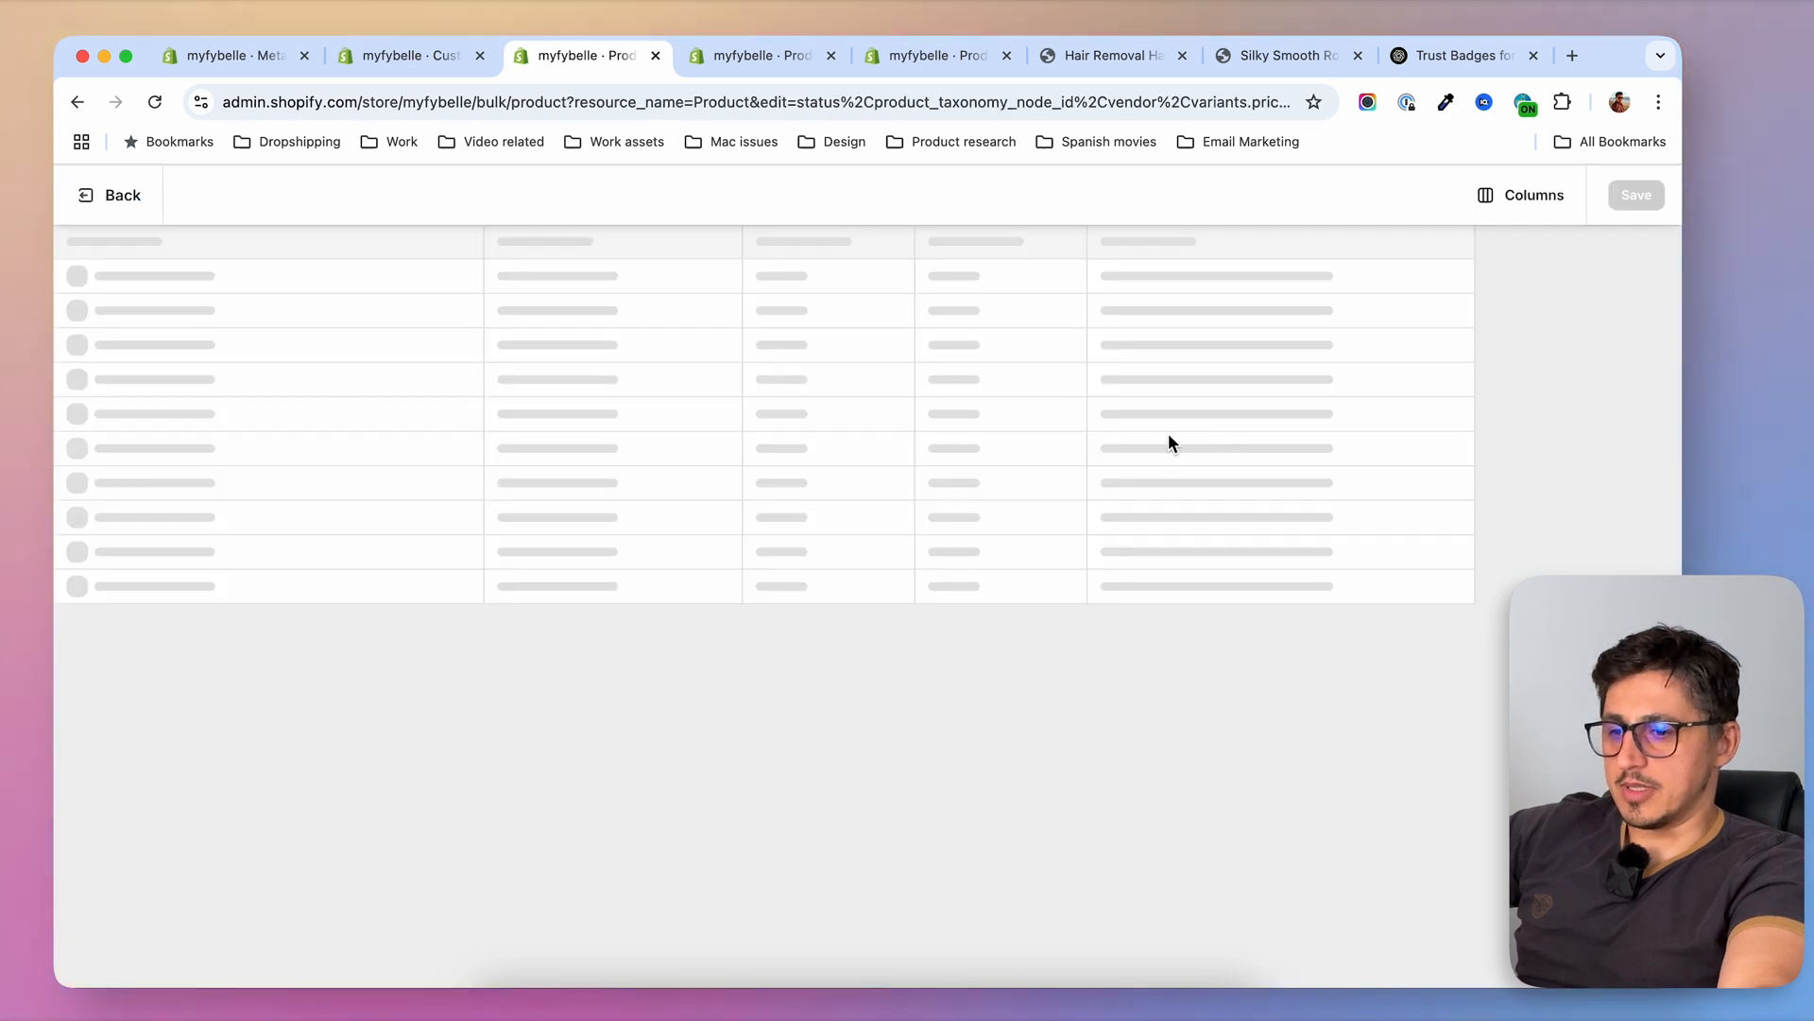
Add the Trust text 1, 2, 3 and Trust icon 1, 2, 3 metafields as columns in the bulk editor
left_click(1531, 196)
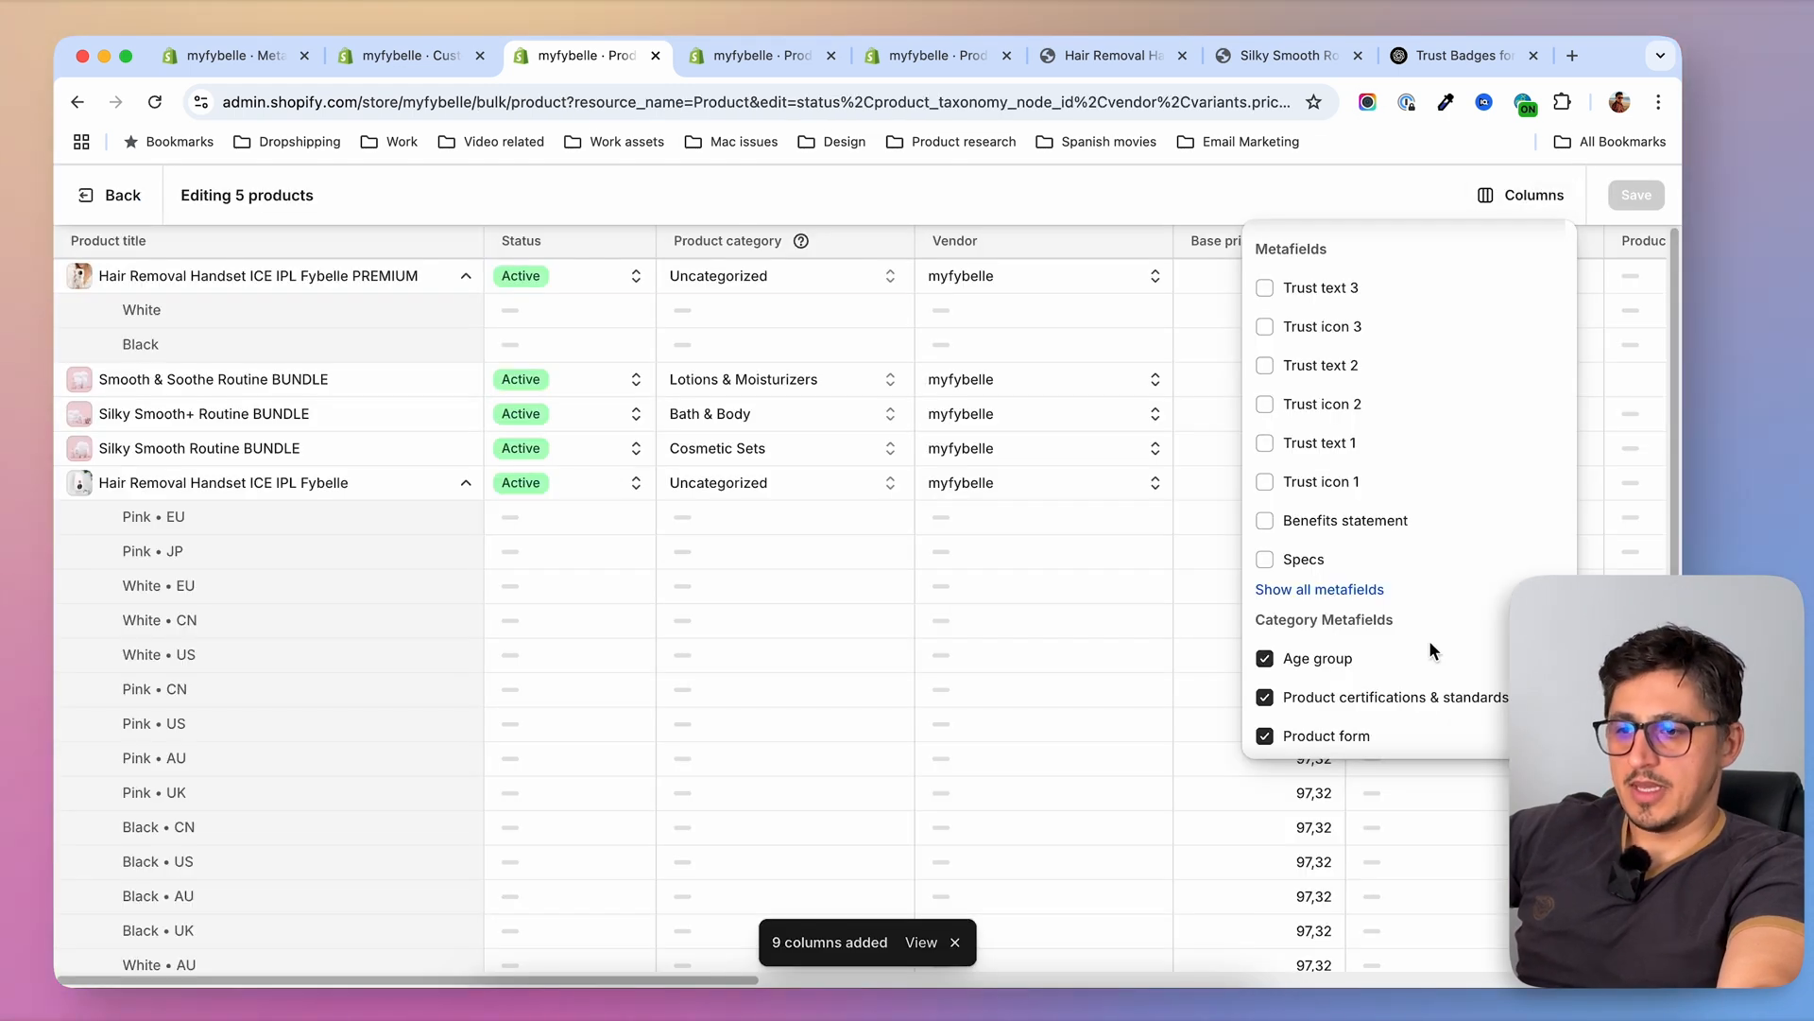
left_click(1265, 288)
left_click(1265, 327)
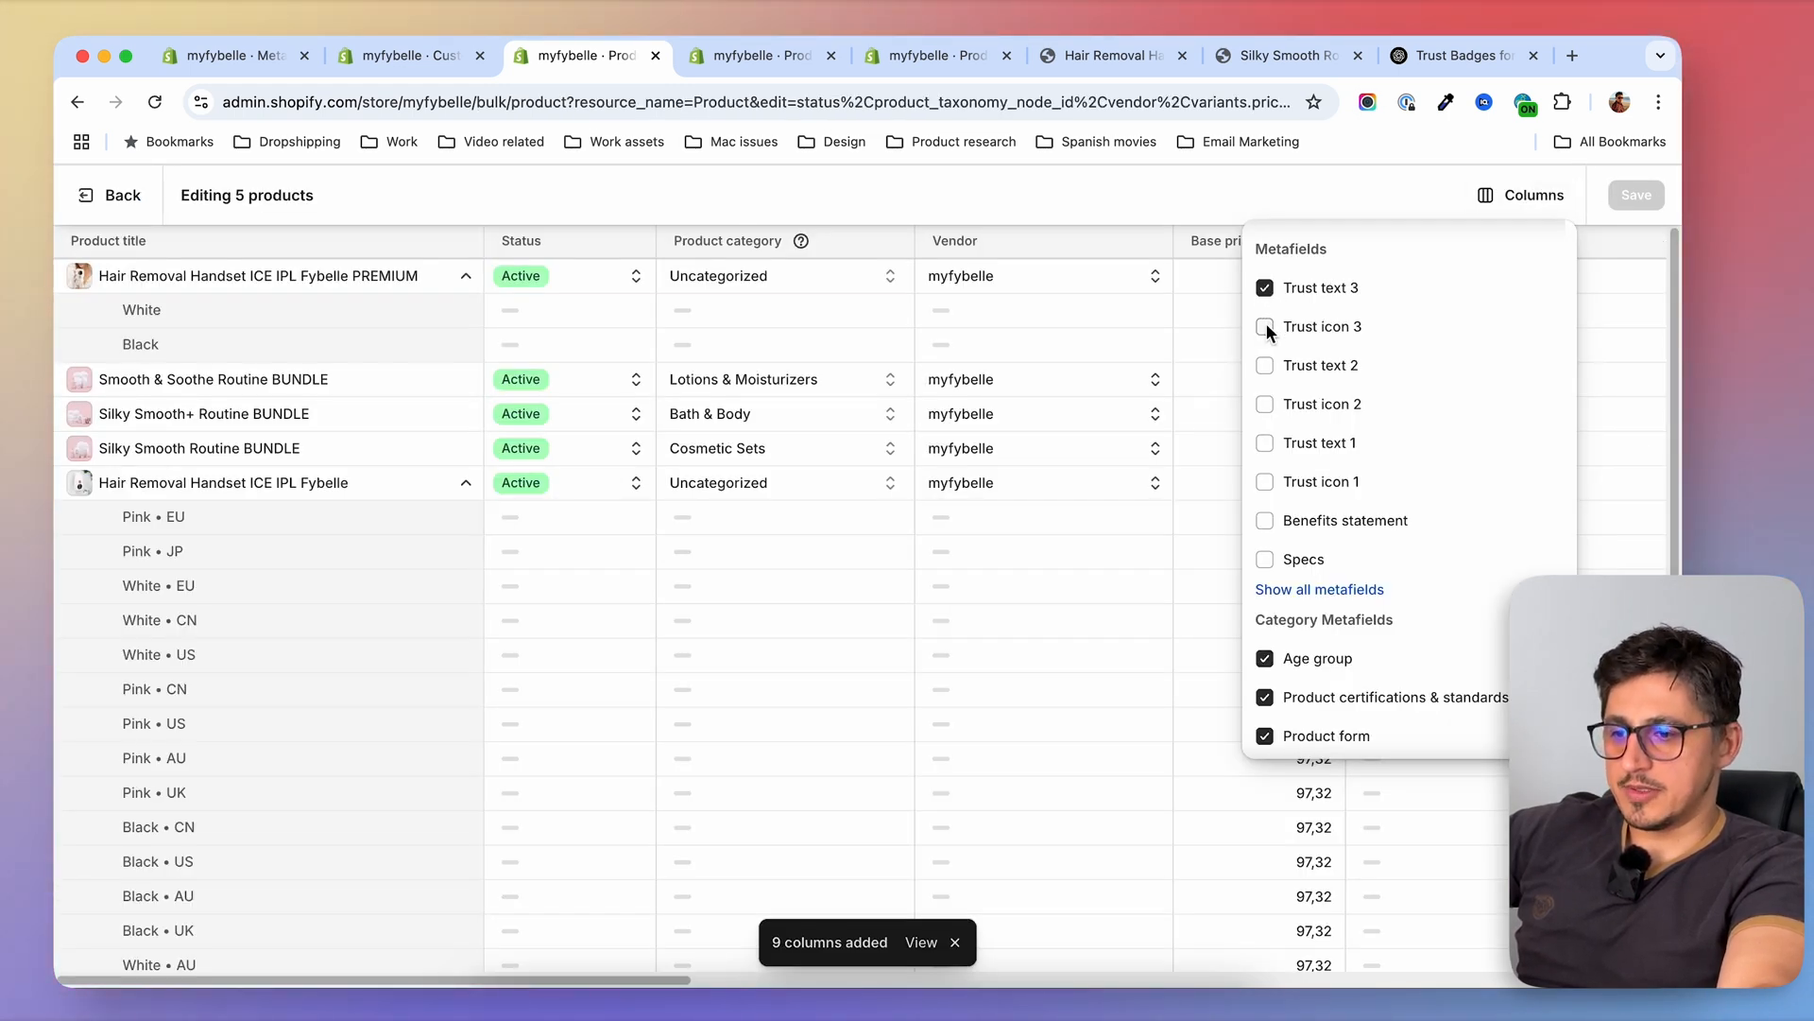
left_click(1266, 366)
left_click(1265, 404)
left_click(1265, 444)
left_click(1266, 482)
left_click(1134, 202)
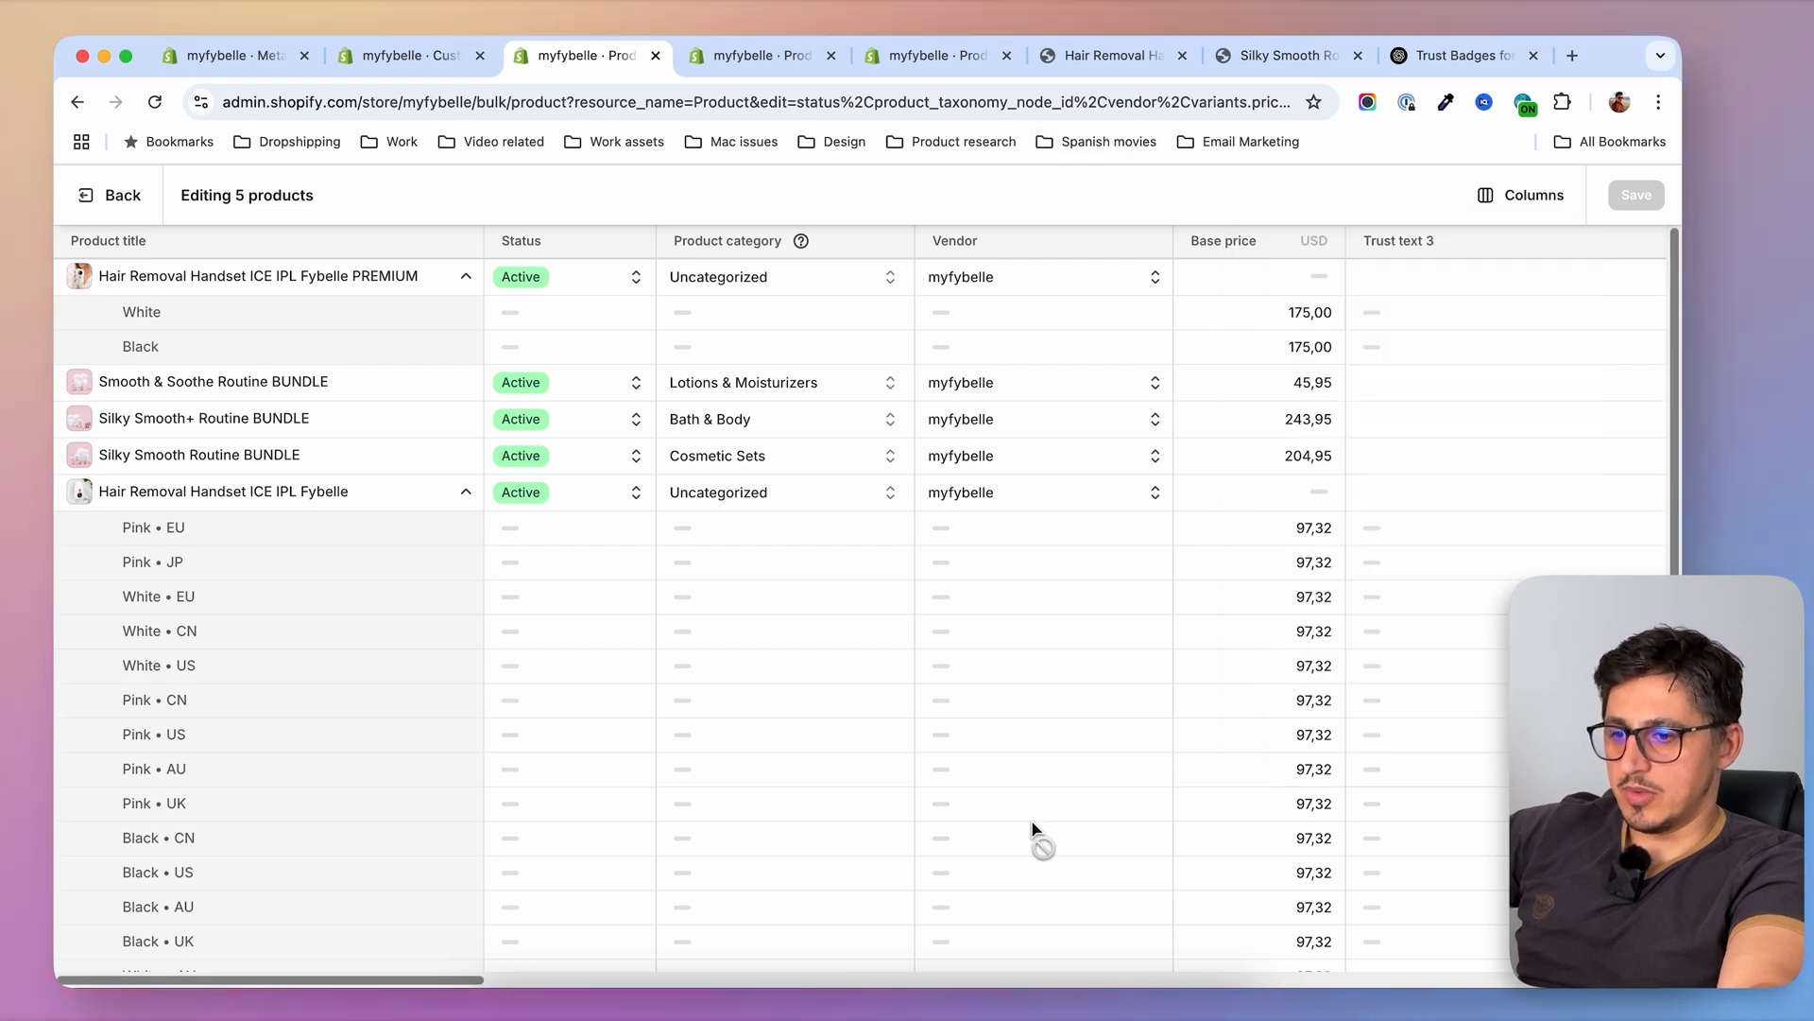
Leave the bulk editor and open the Hair Removal Handset ICE IPL Fybelle PREMIUM product at its metafields
left_click_drag(447, 980, 628, 980)
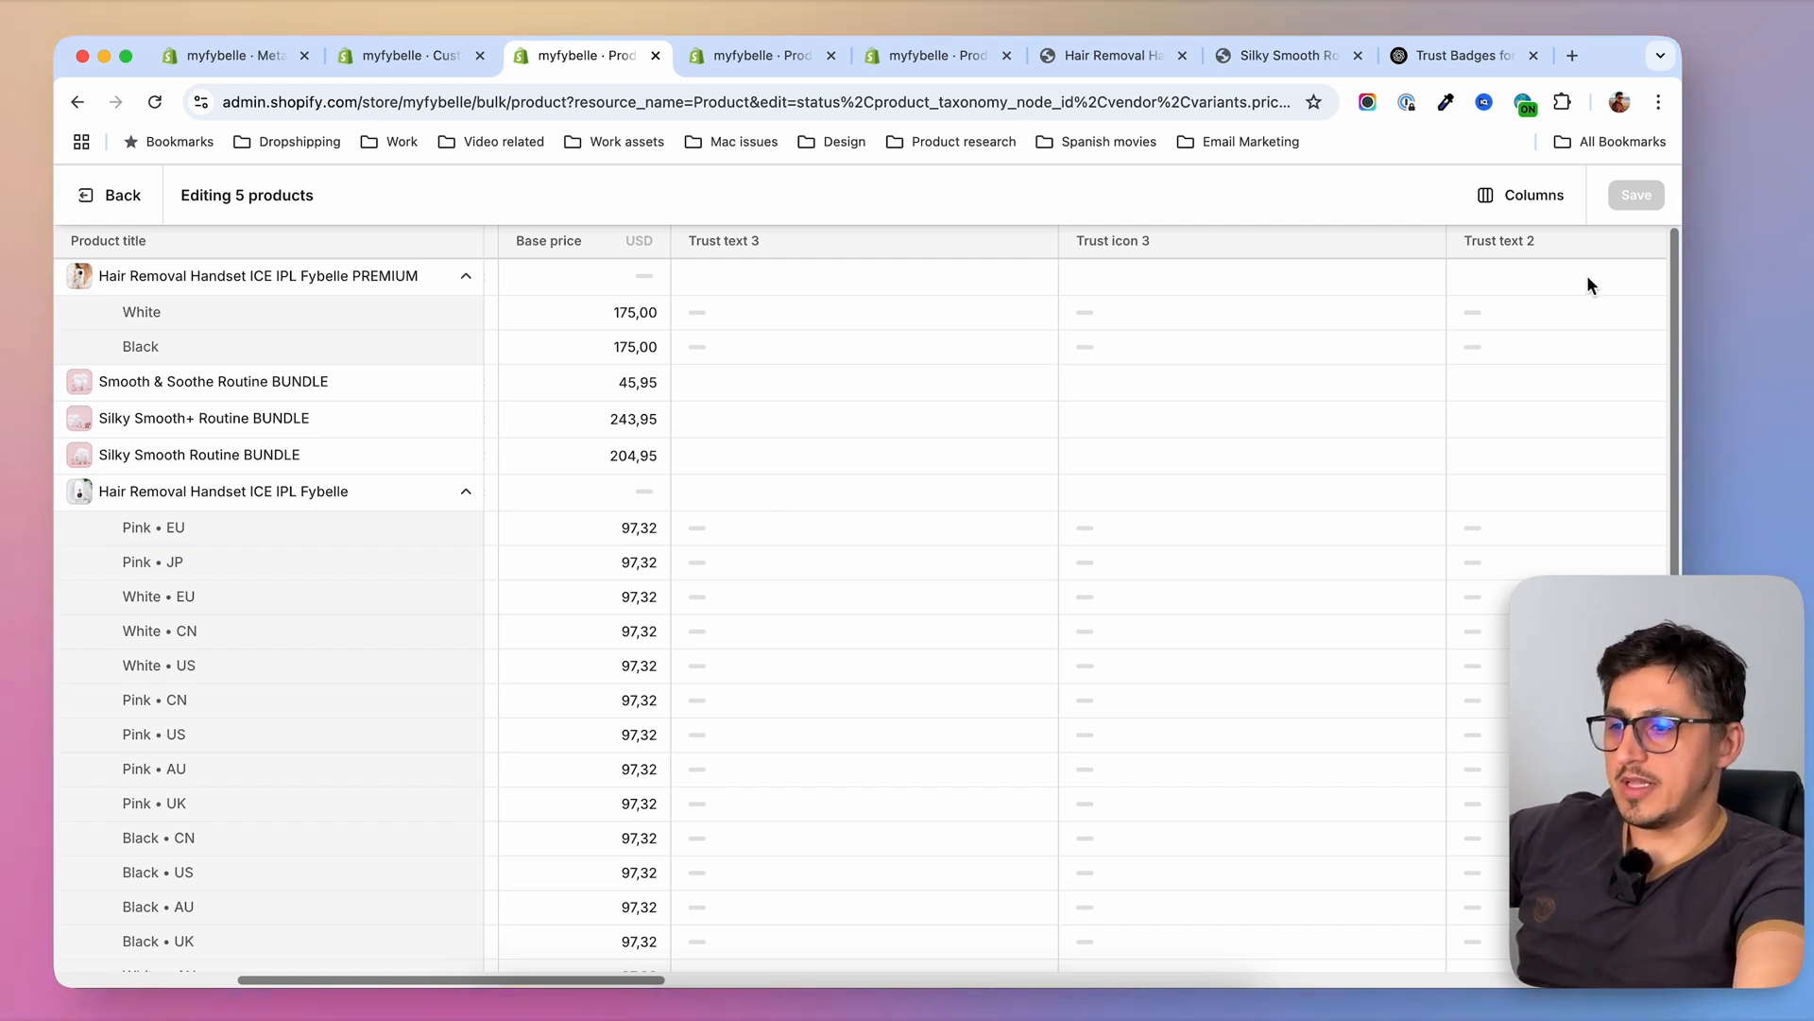
left_click(139, 202)
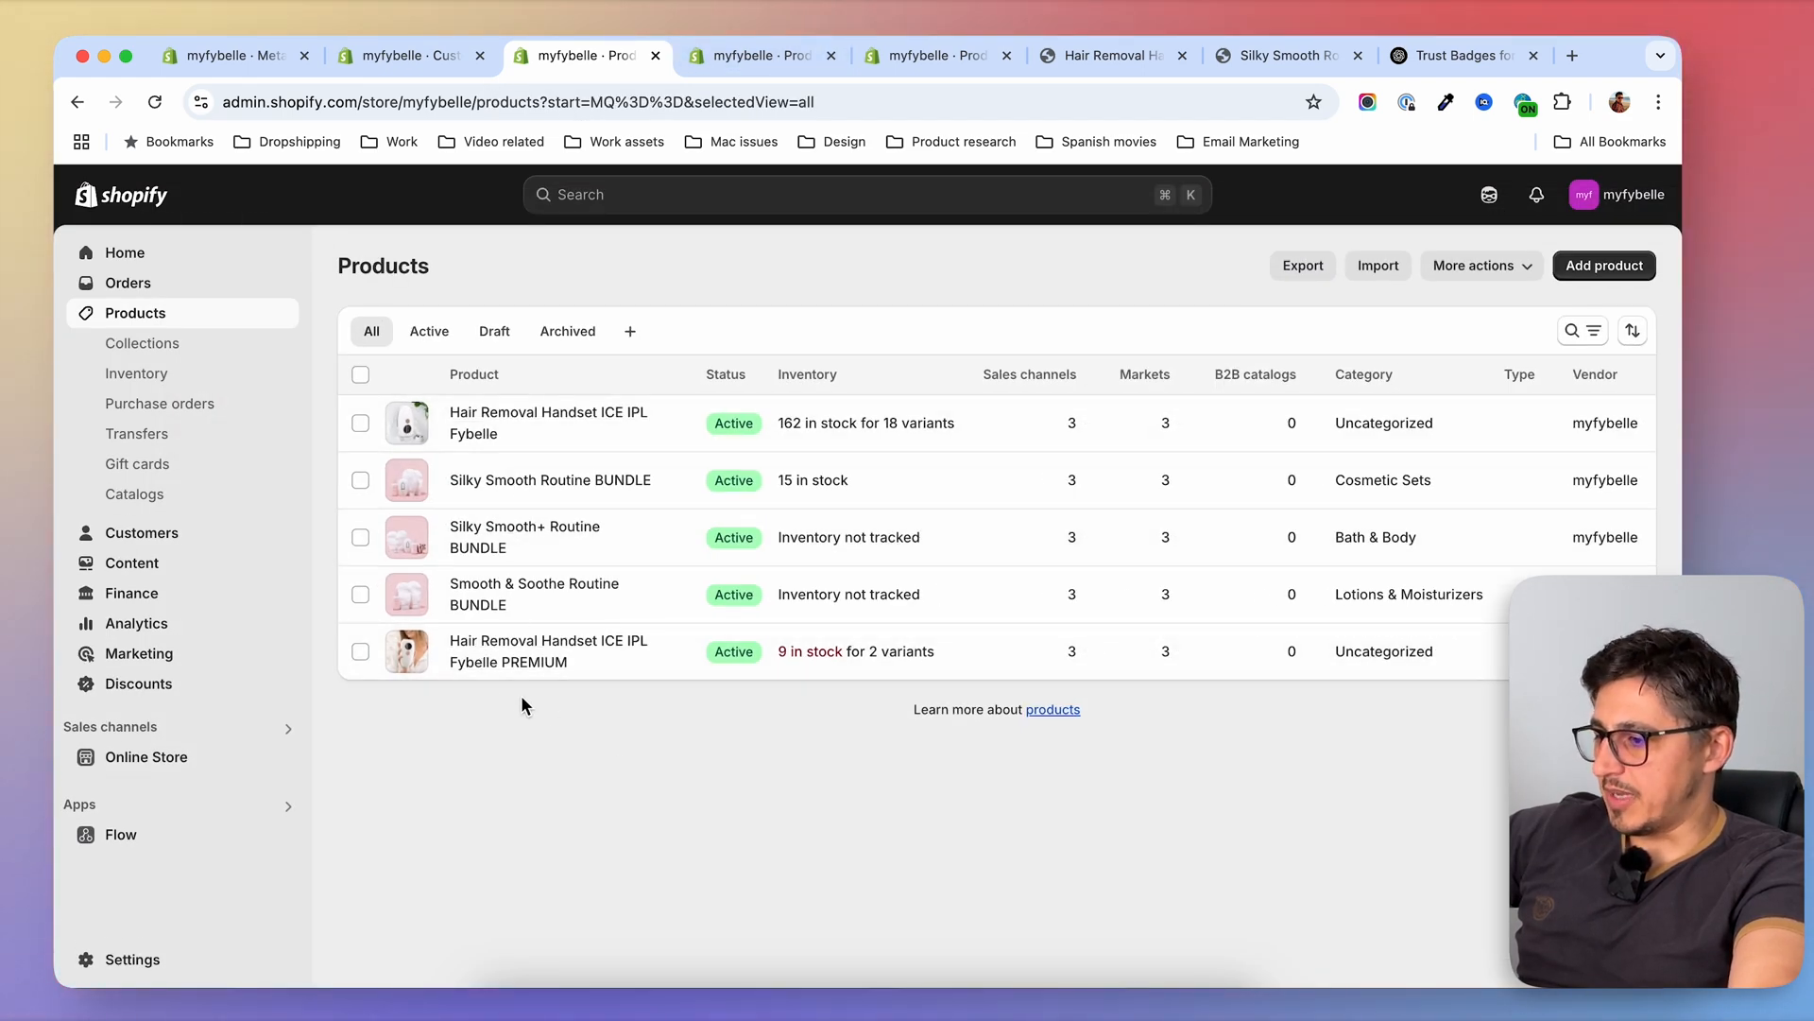
left_click(555, 652)
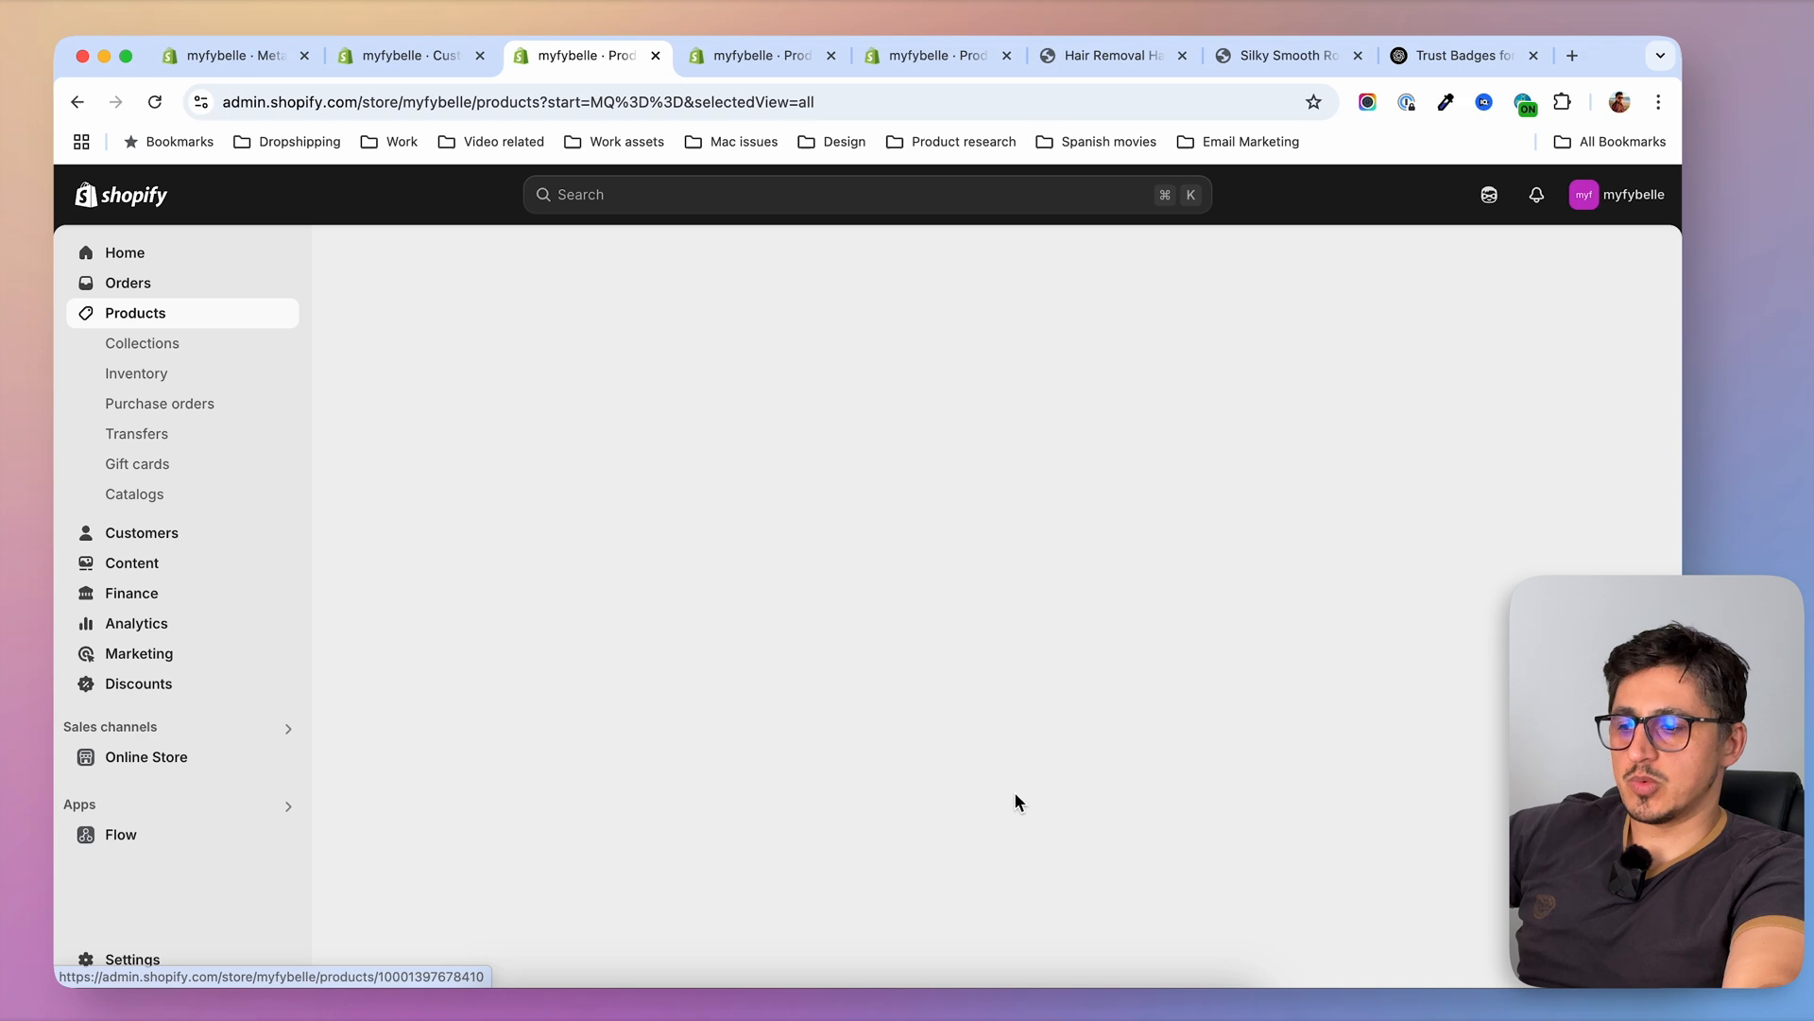
scroll(384, 607, "down", 15)
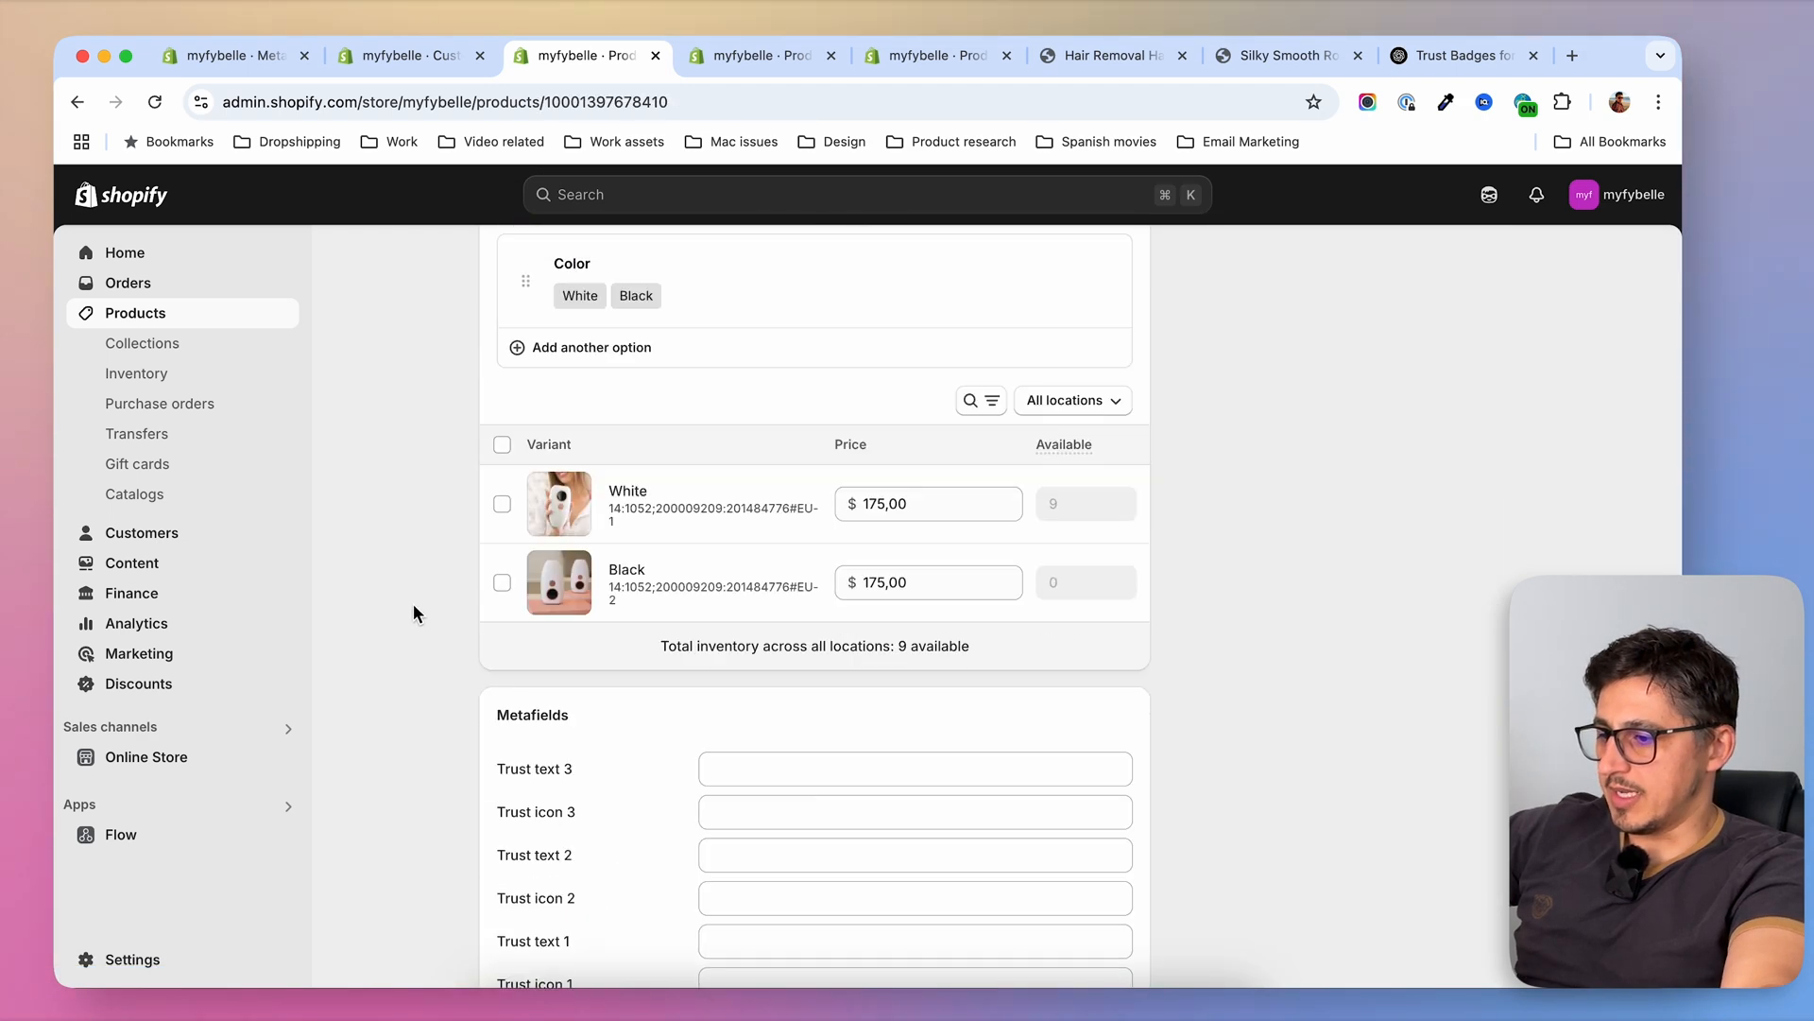
scroll(417, 612, "up", 5)
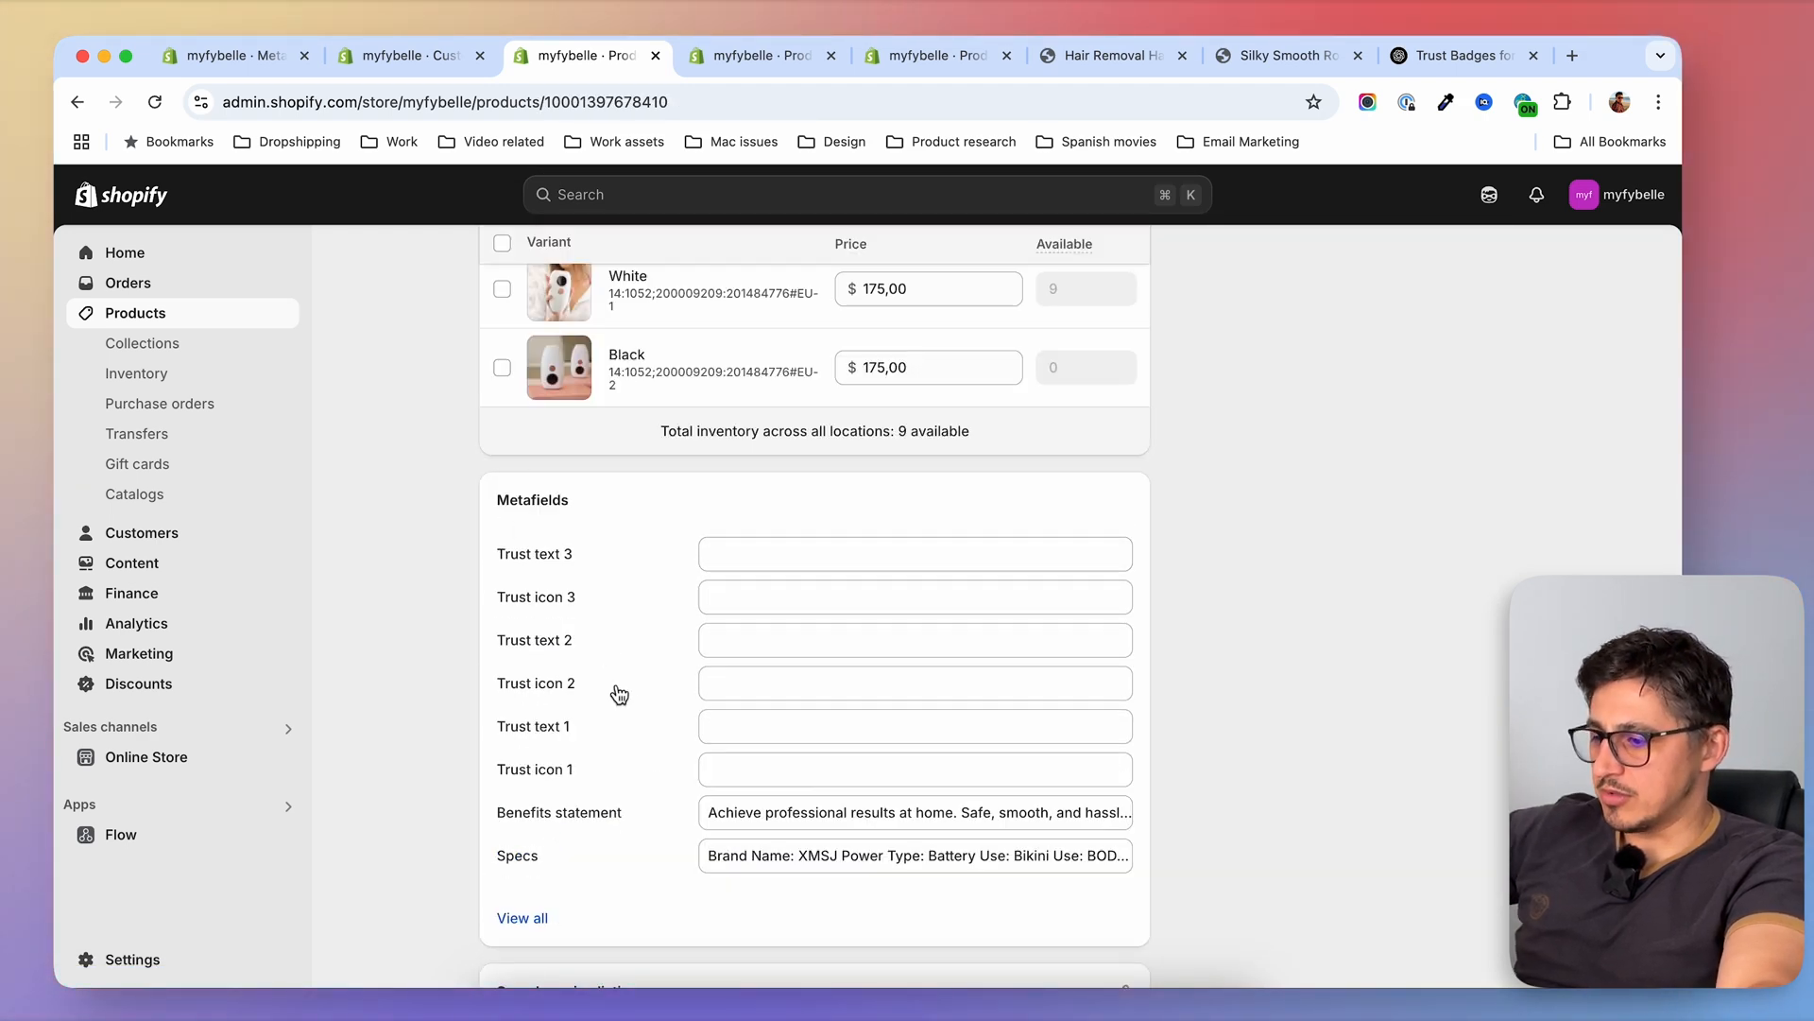
Set the PREMIUM handset's Trust icon 1 metafield to the free-delivery image
left_click(777, 788)
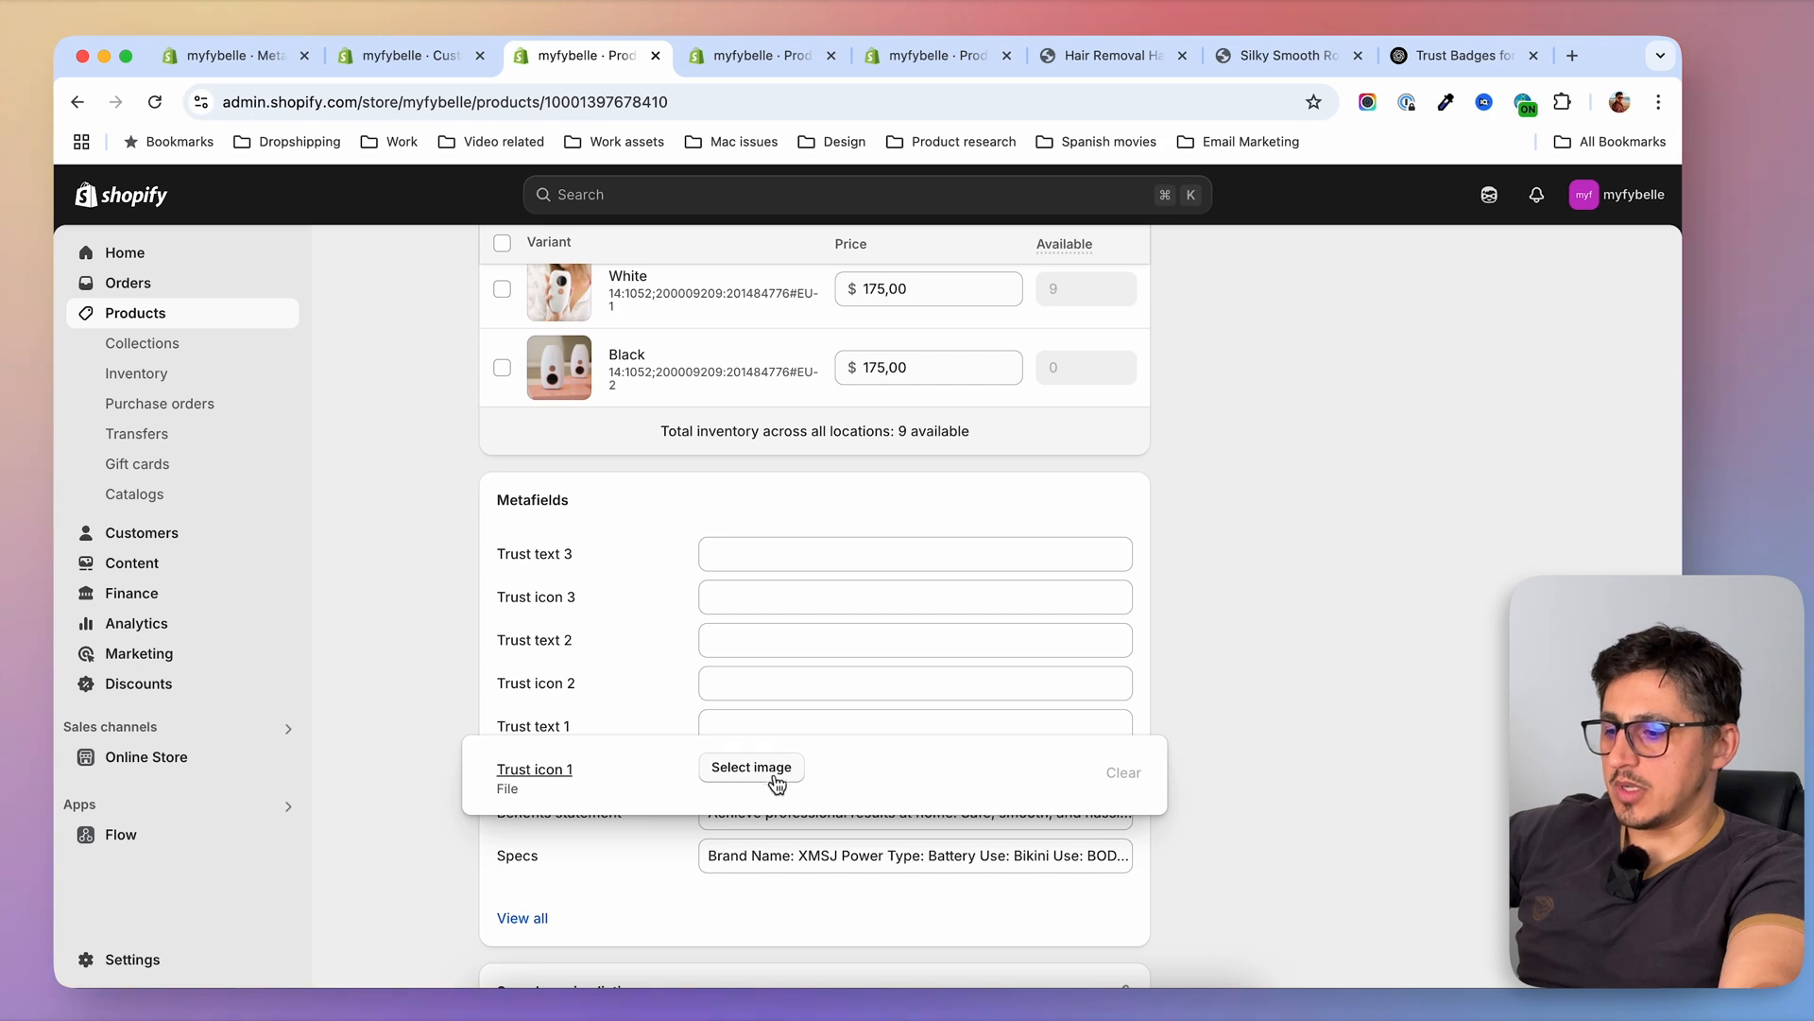
left_click(773, 780)
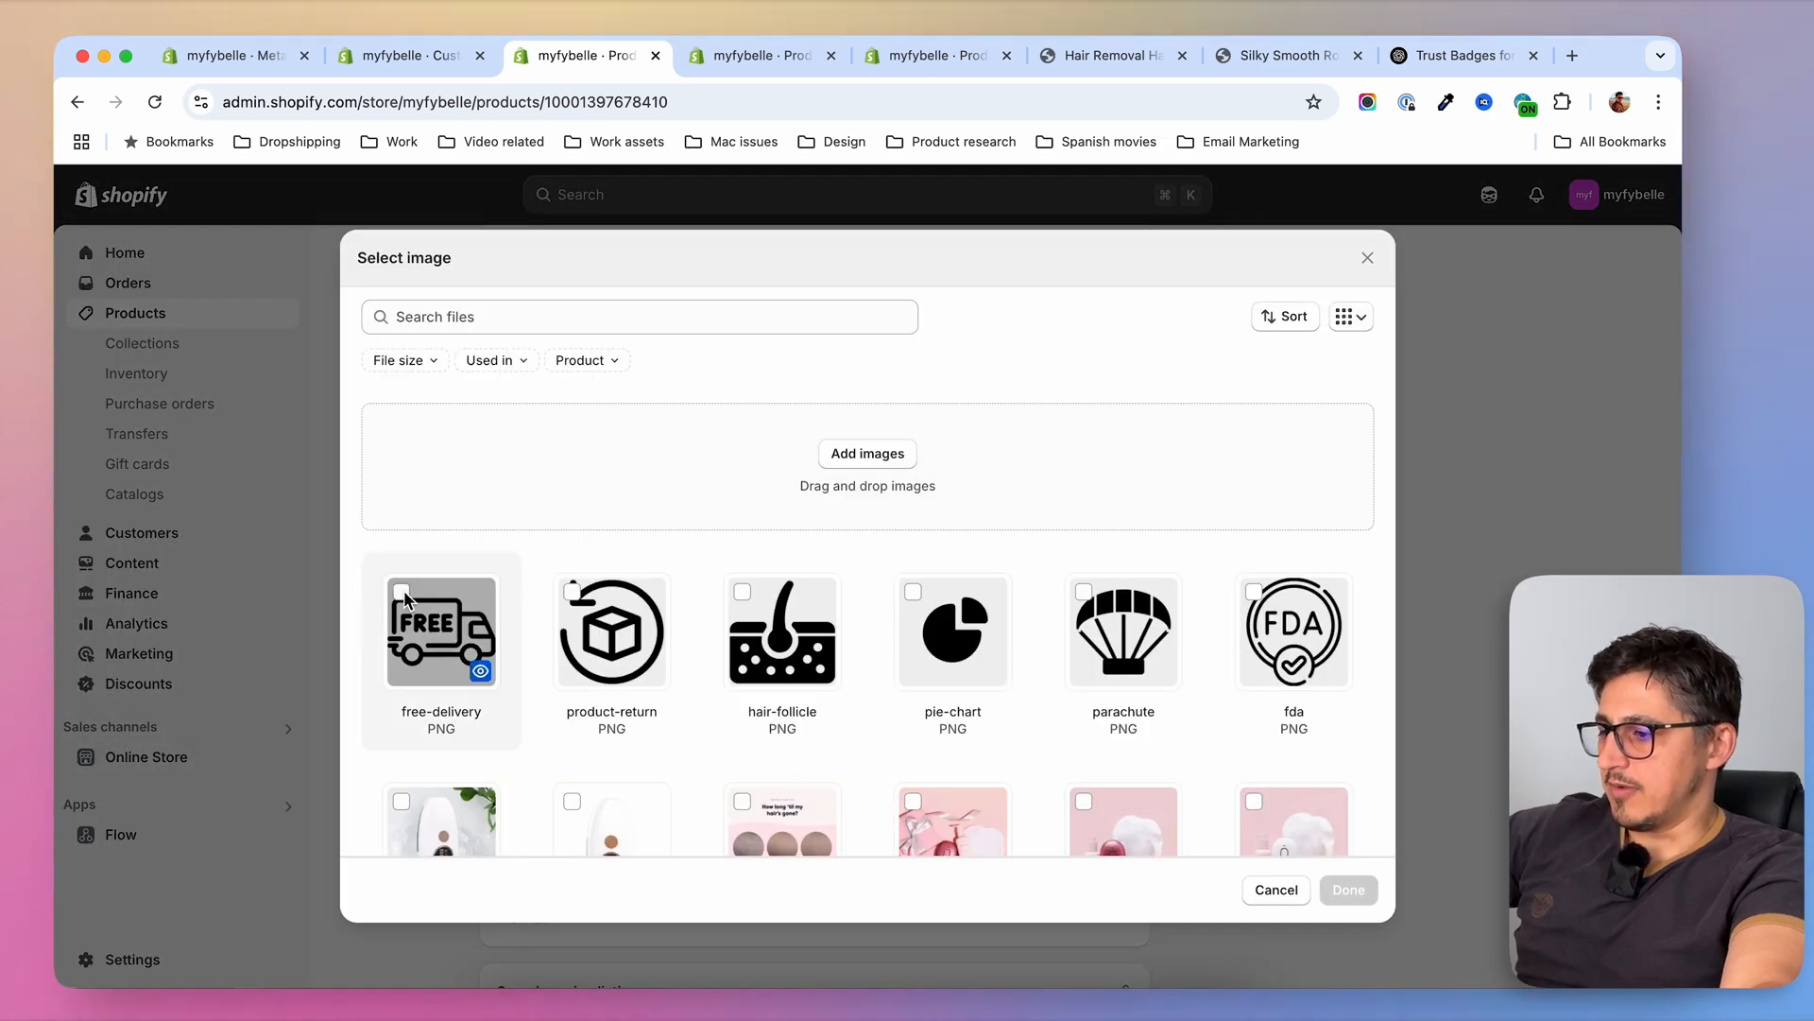
left_click(405, 600)
left_click(1348, 889)
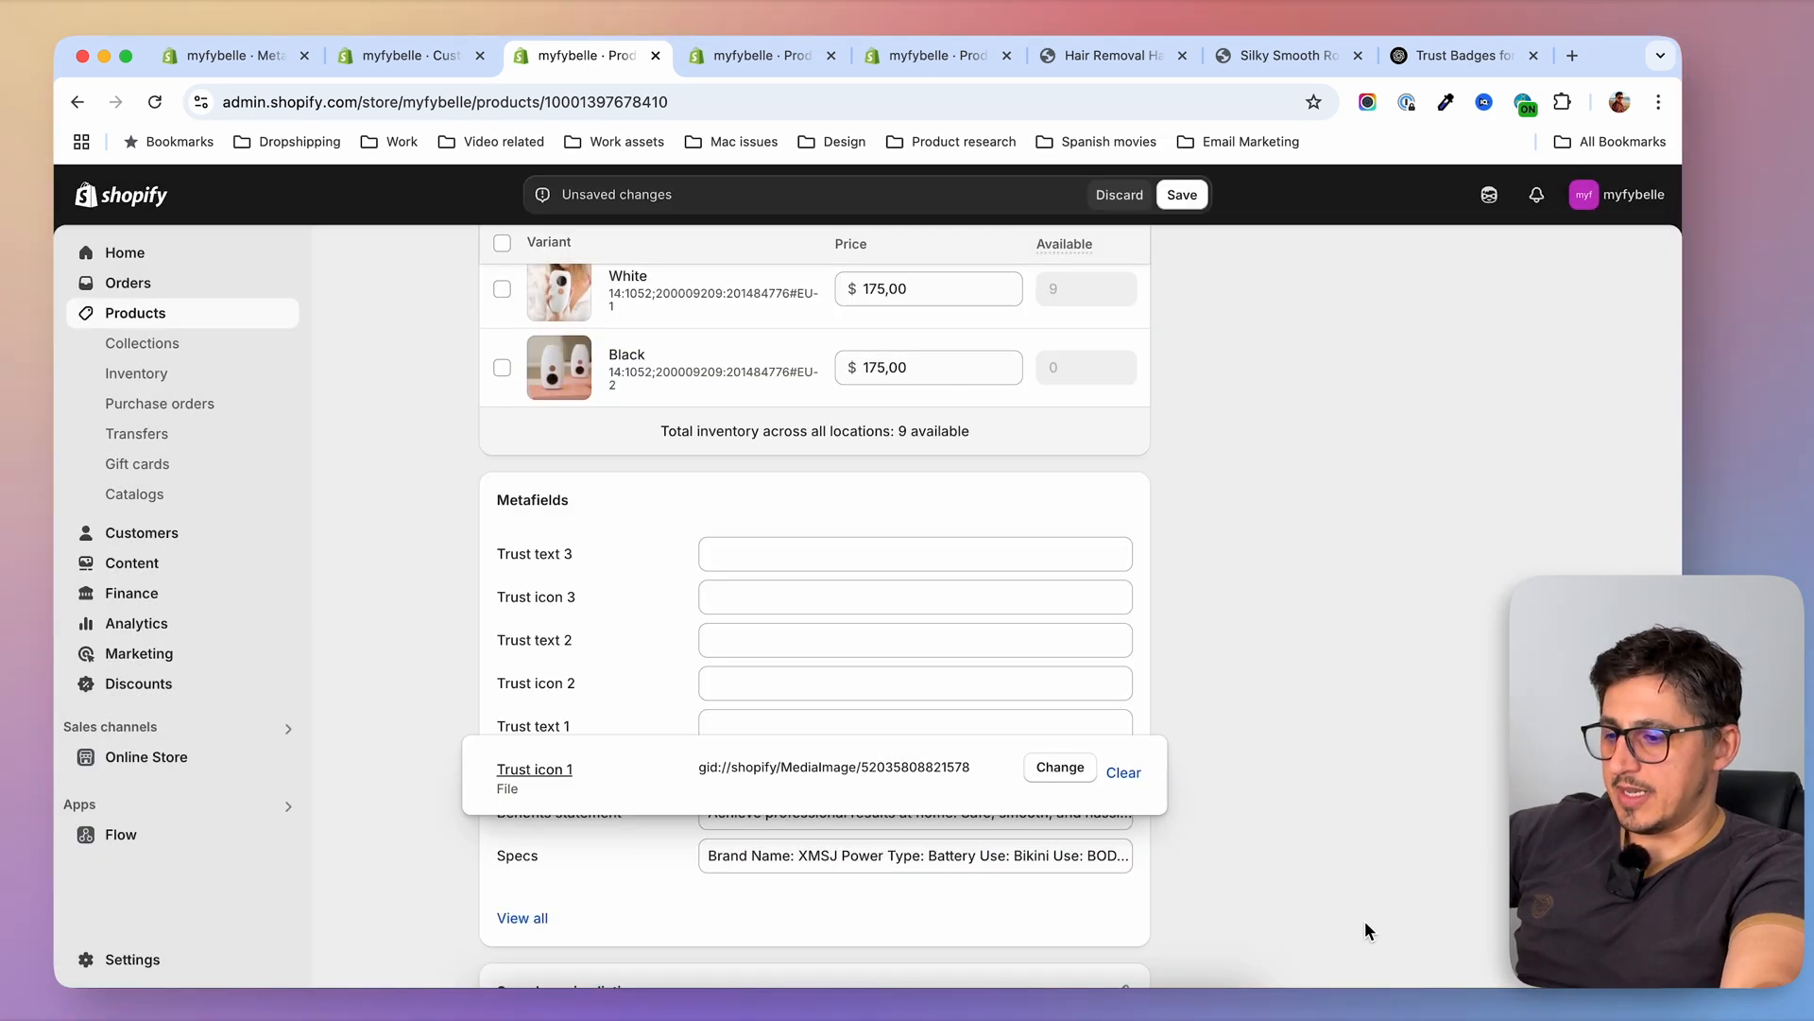
left_click(488, 724)
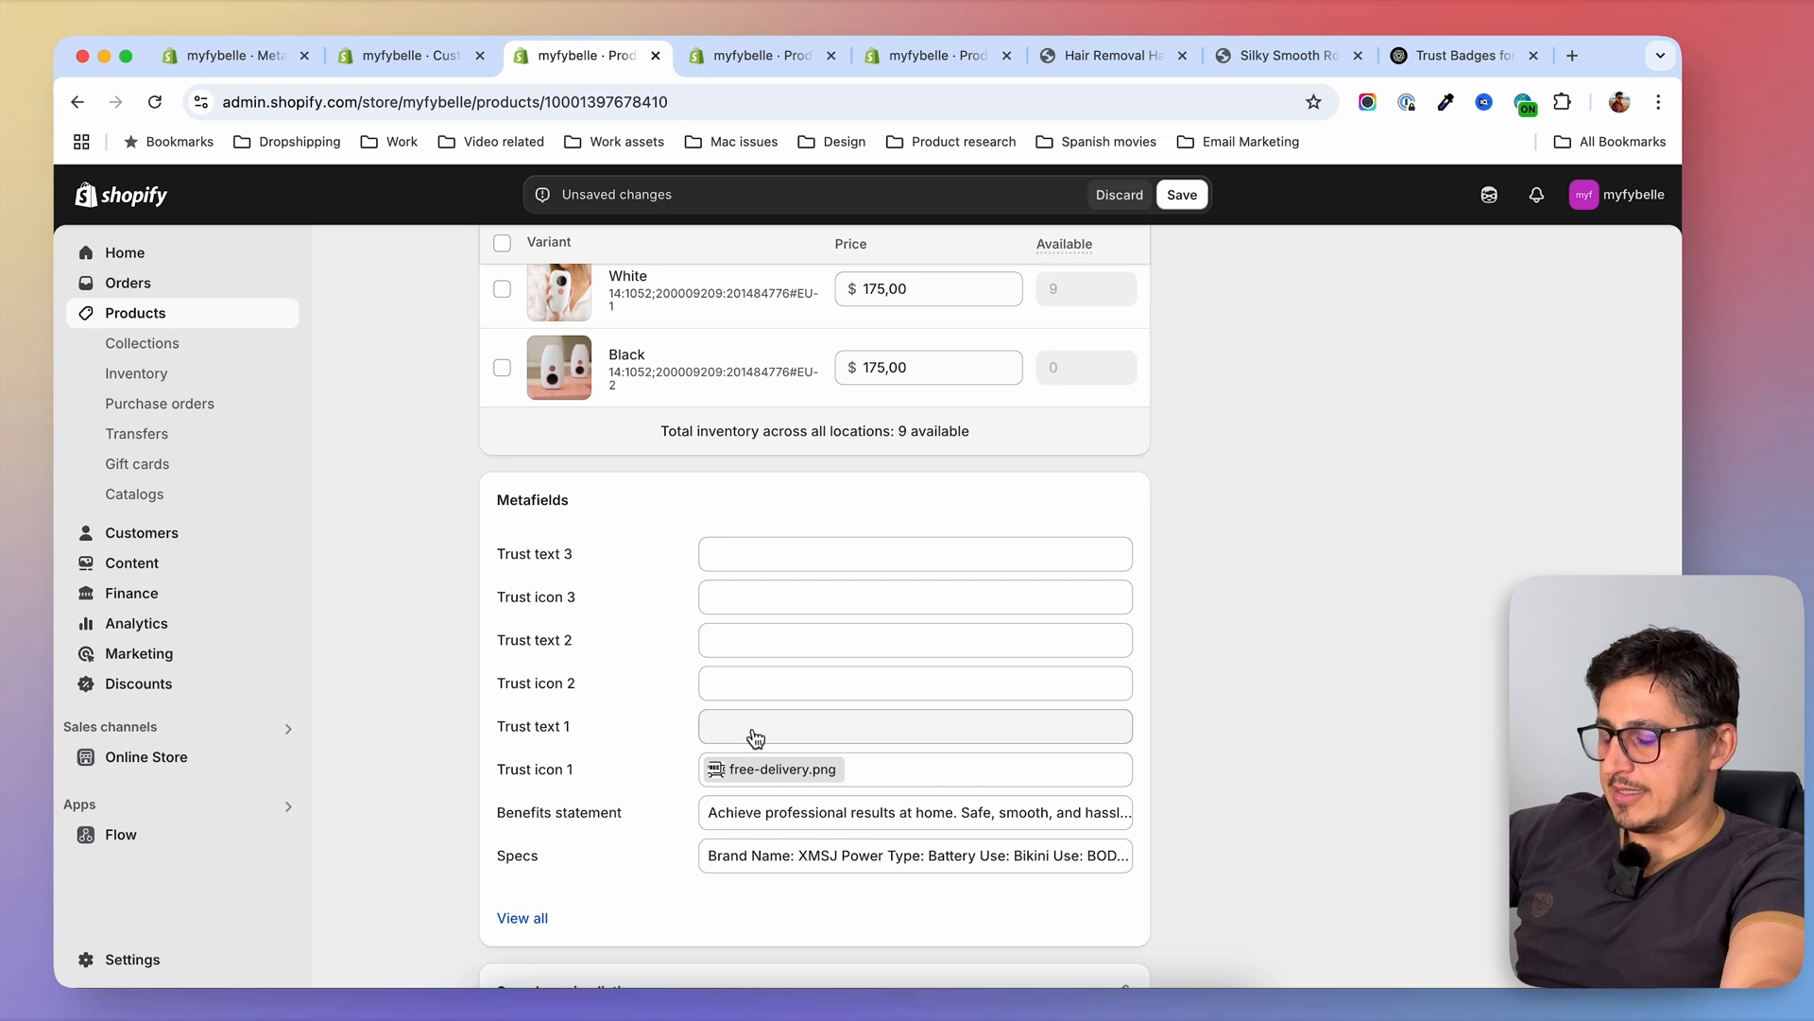
left_click(991, 1004)
Set Trust text 1 to FREE SHIPPING GLOBALLY, Trust icon 2 to the parachute image and Trust text 2 to TRY IT RISK-FREE FOR 90 DAYS
left_click(794, 728)
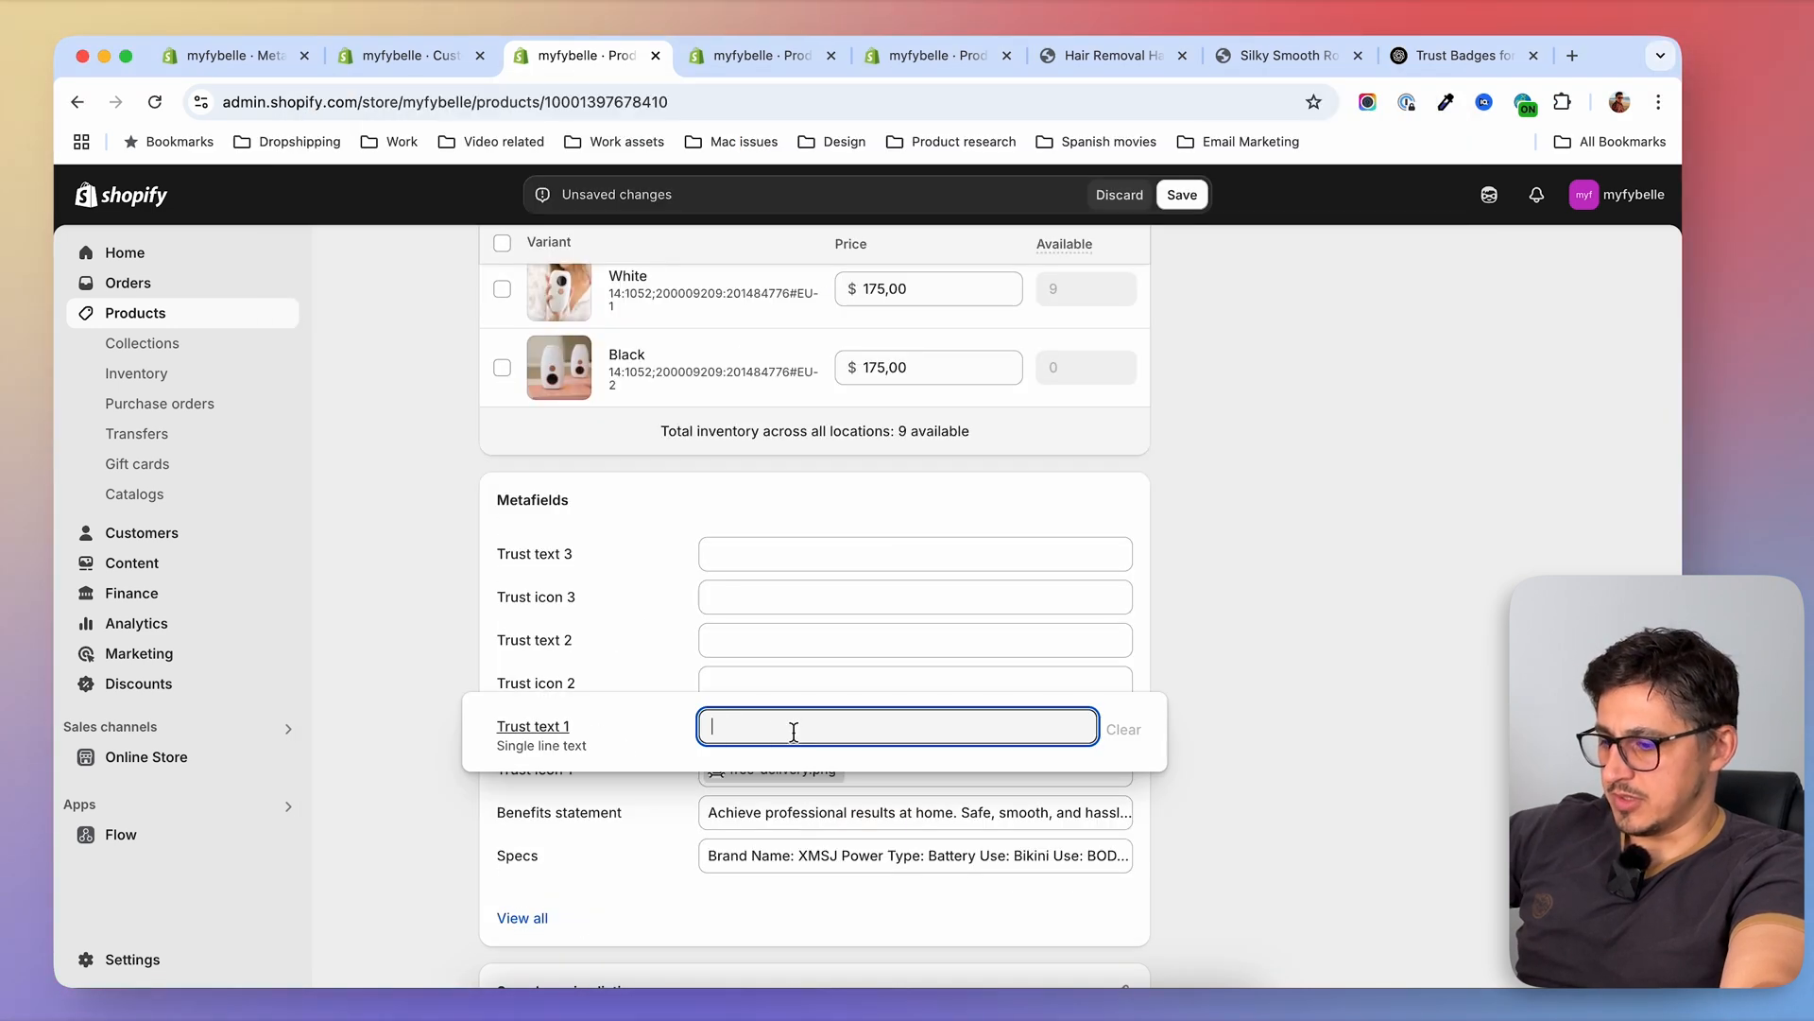
left_click(793, 684)
left_click(789, 690)
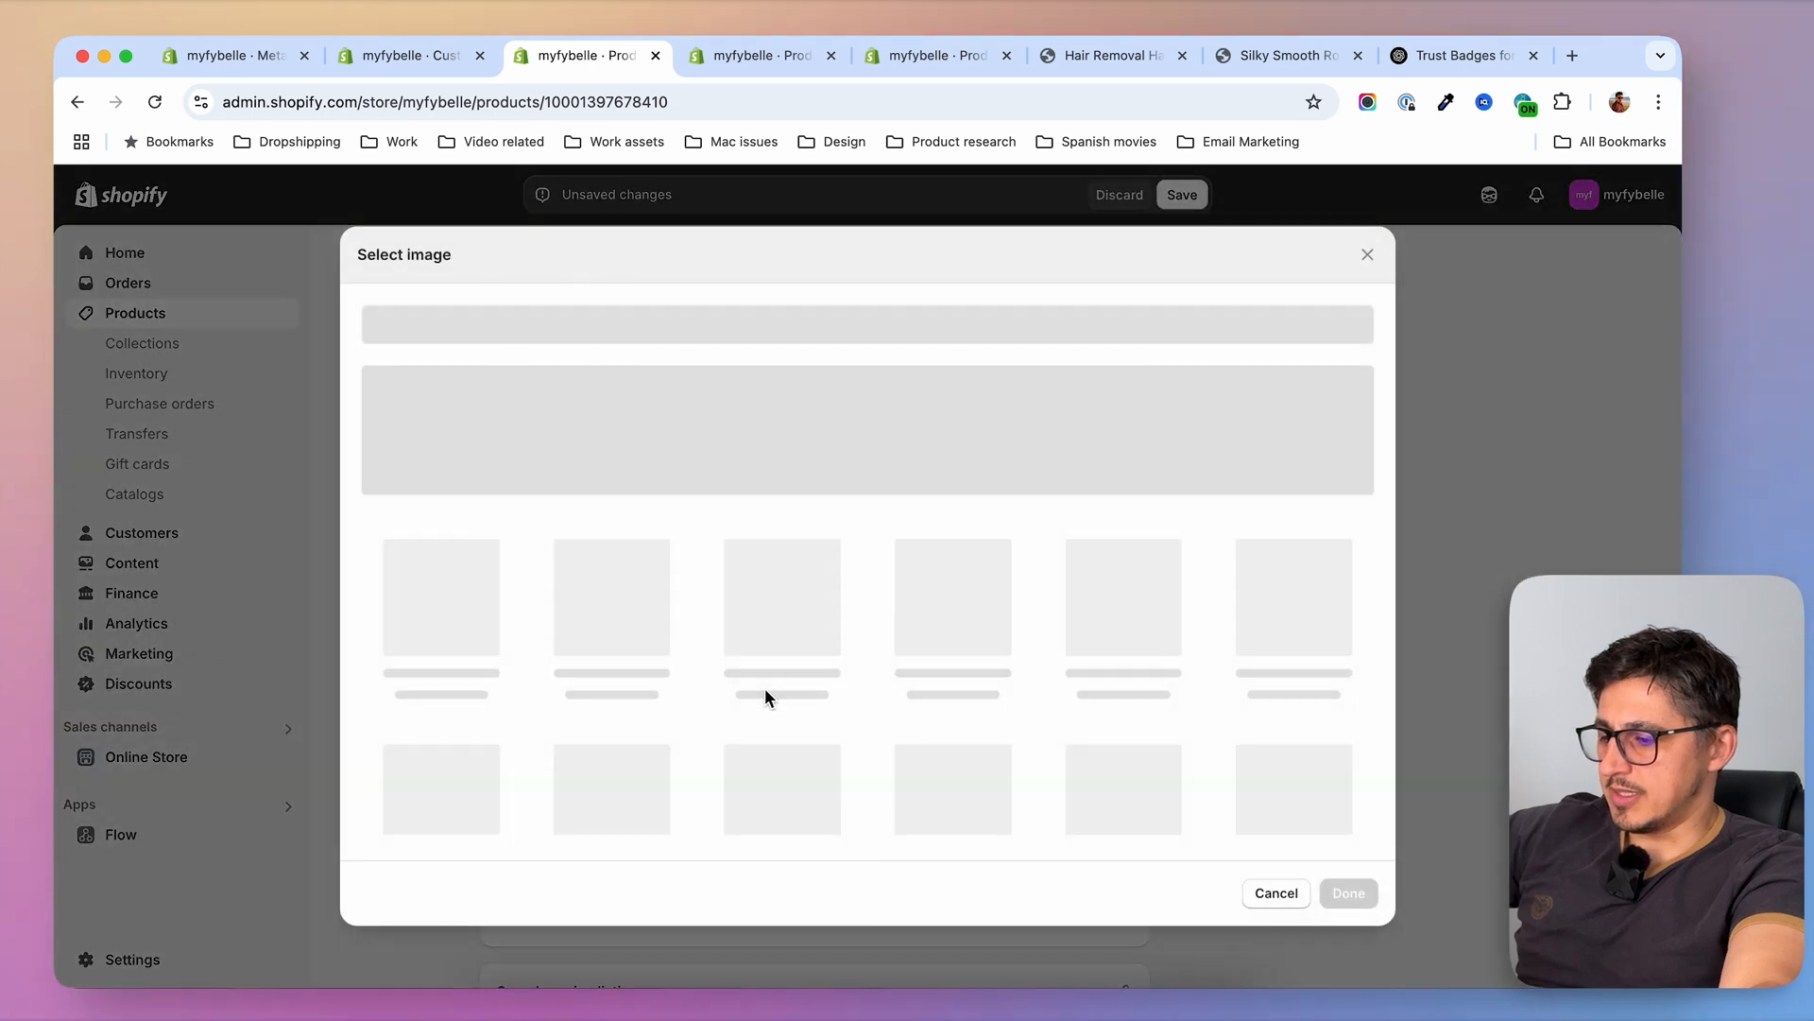
Set Trust icon 3 to the fda image and Trust text 3 to FDA CLEARED, and save the product
left_click(1289, 662)
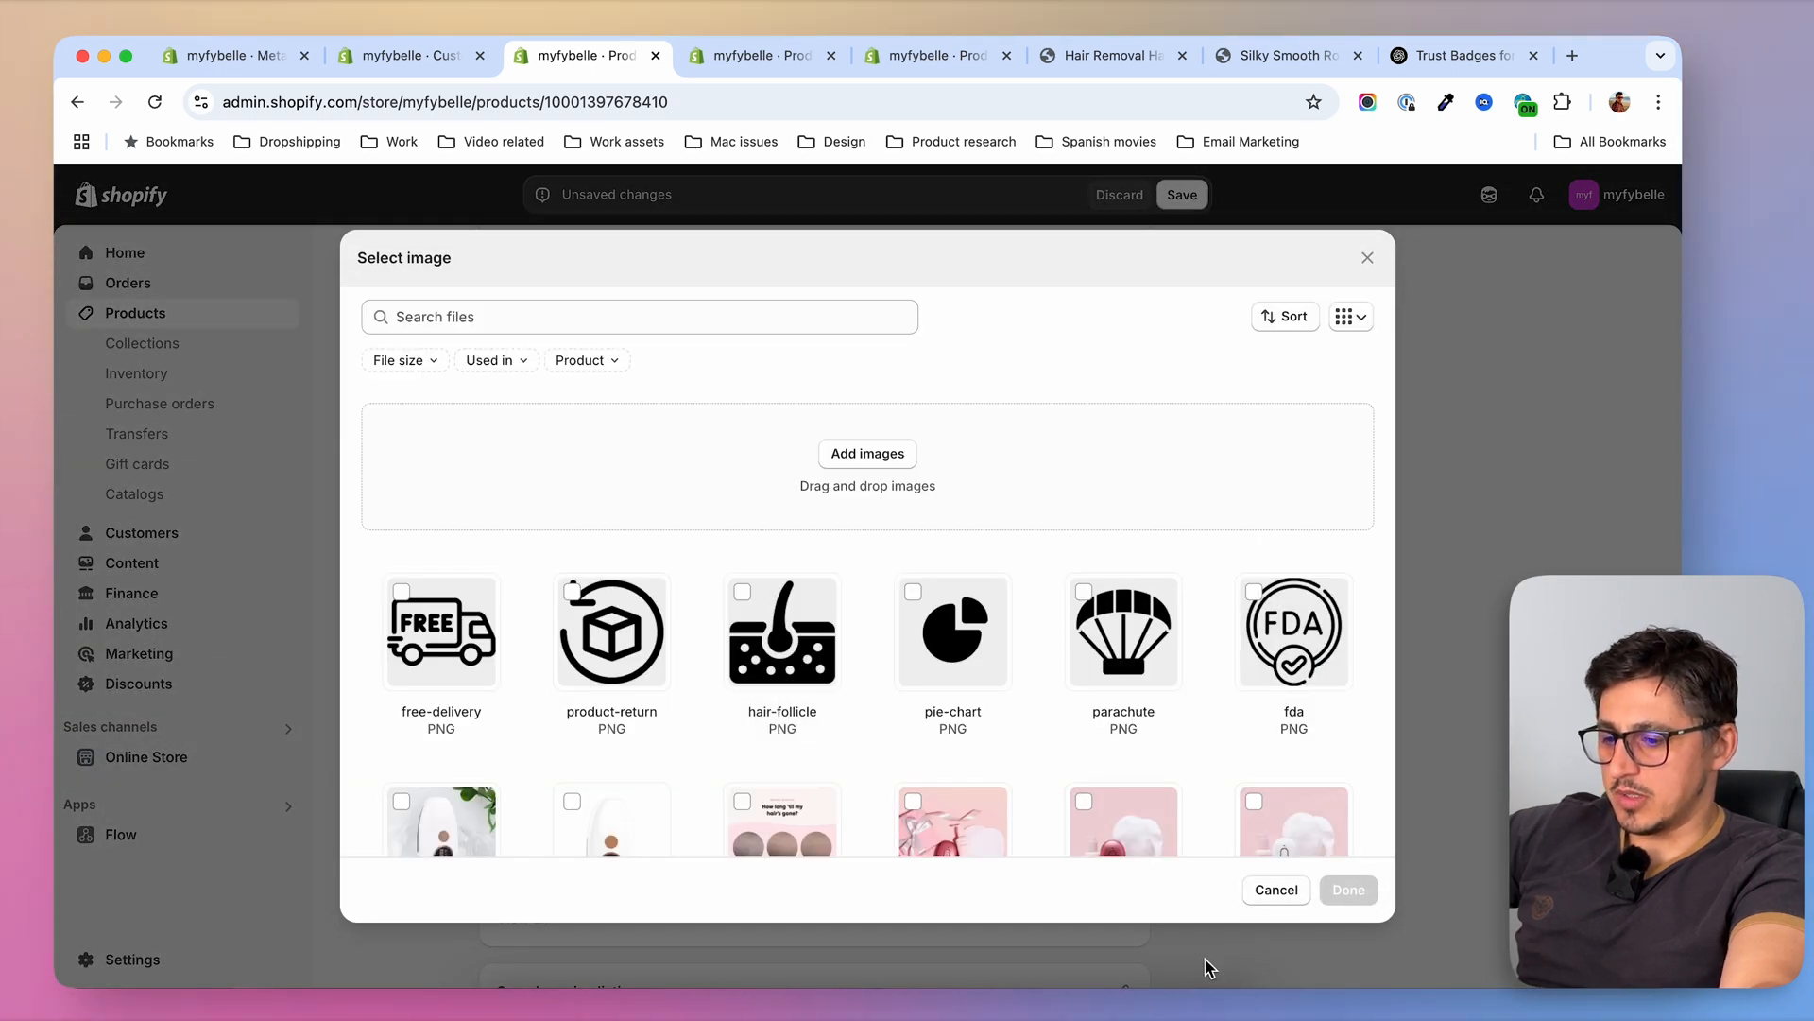
left_click(1359, 893)
left_click(803, 556)
type("FDA CLEARED")
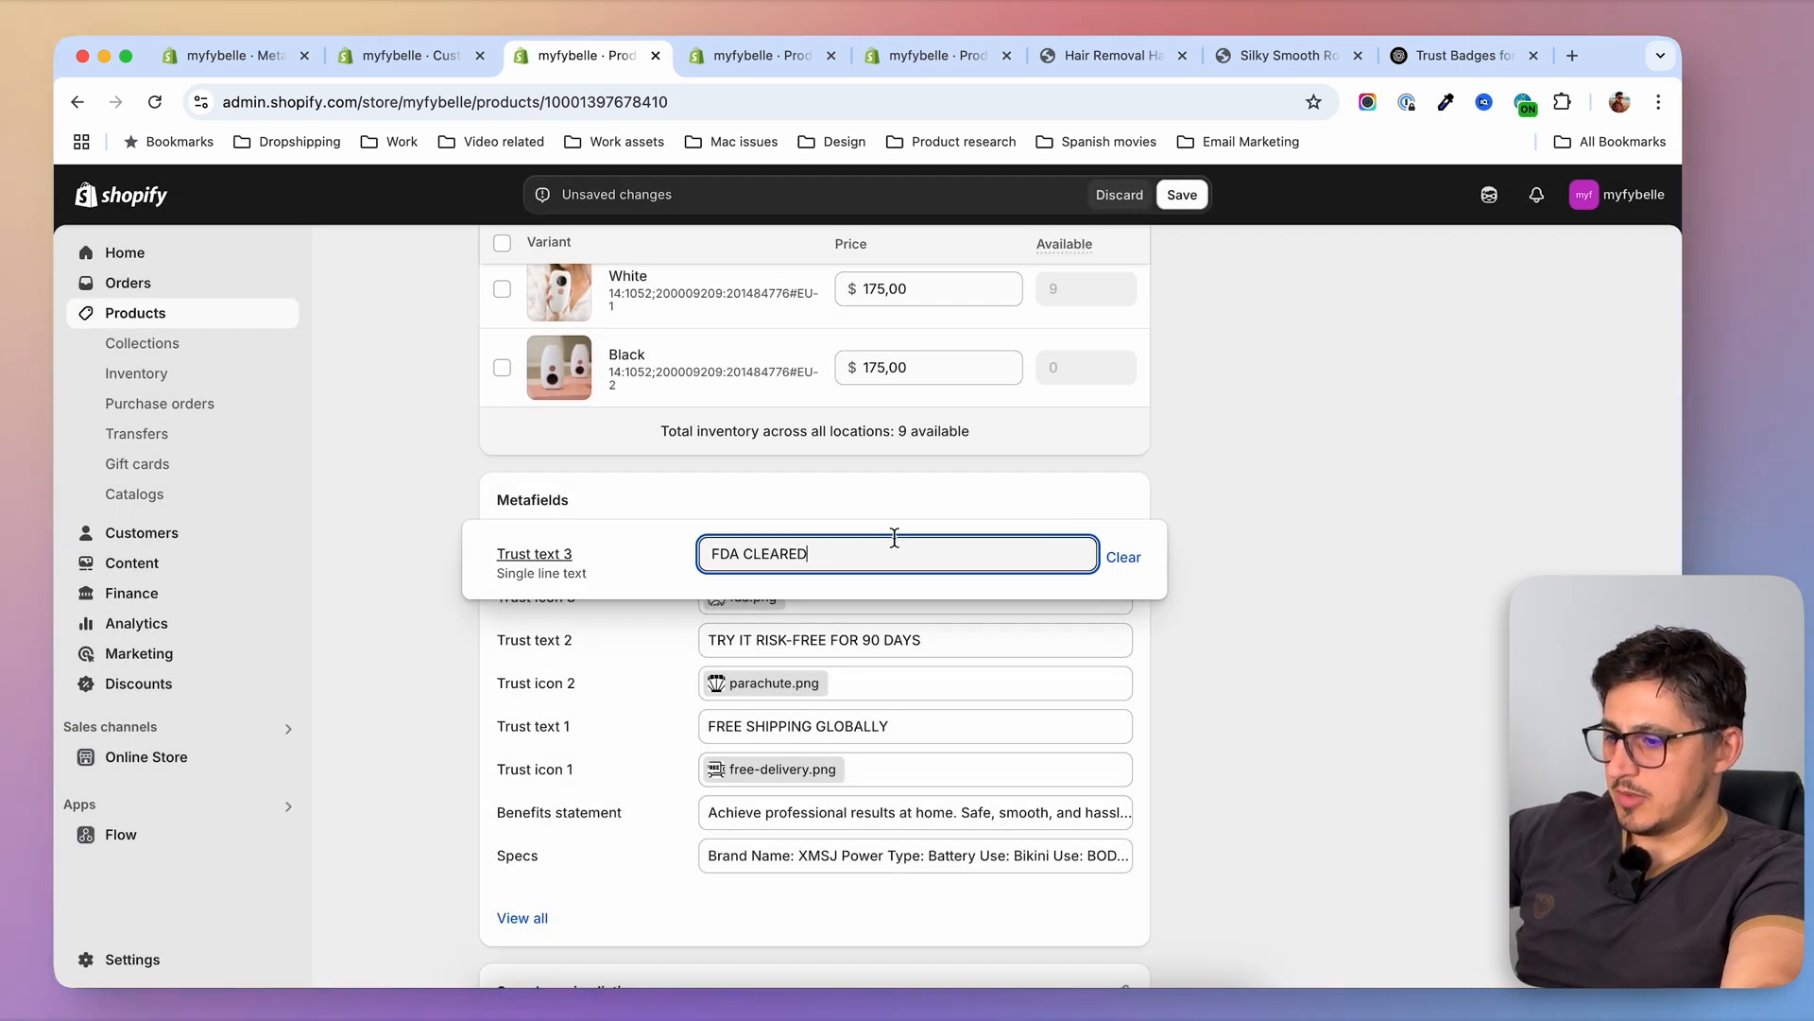
left_click(1276, 565)
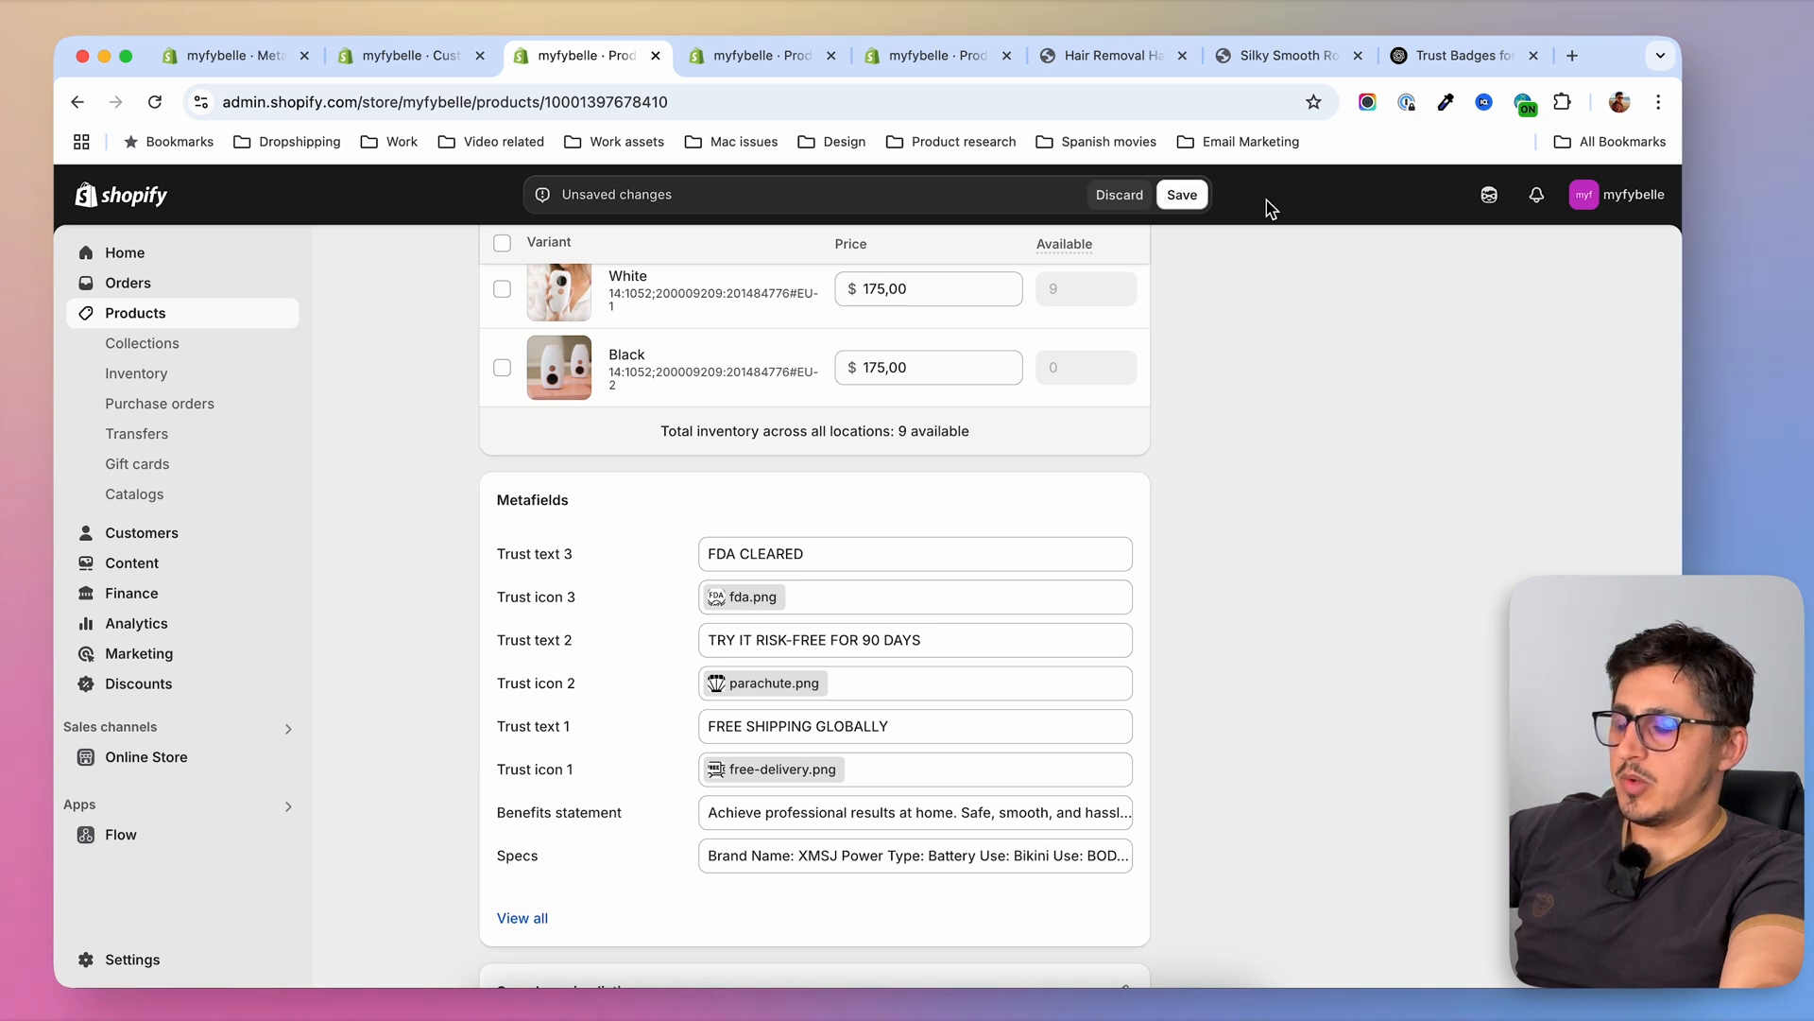
left_click(1181, 195)
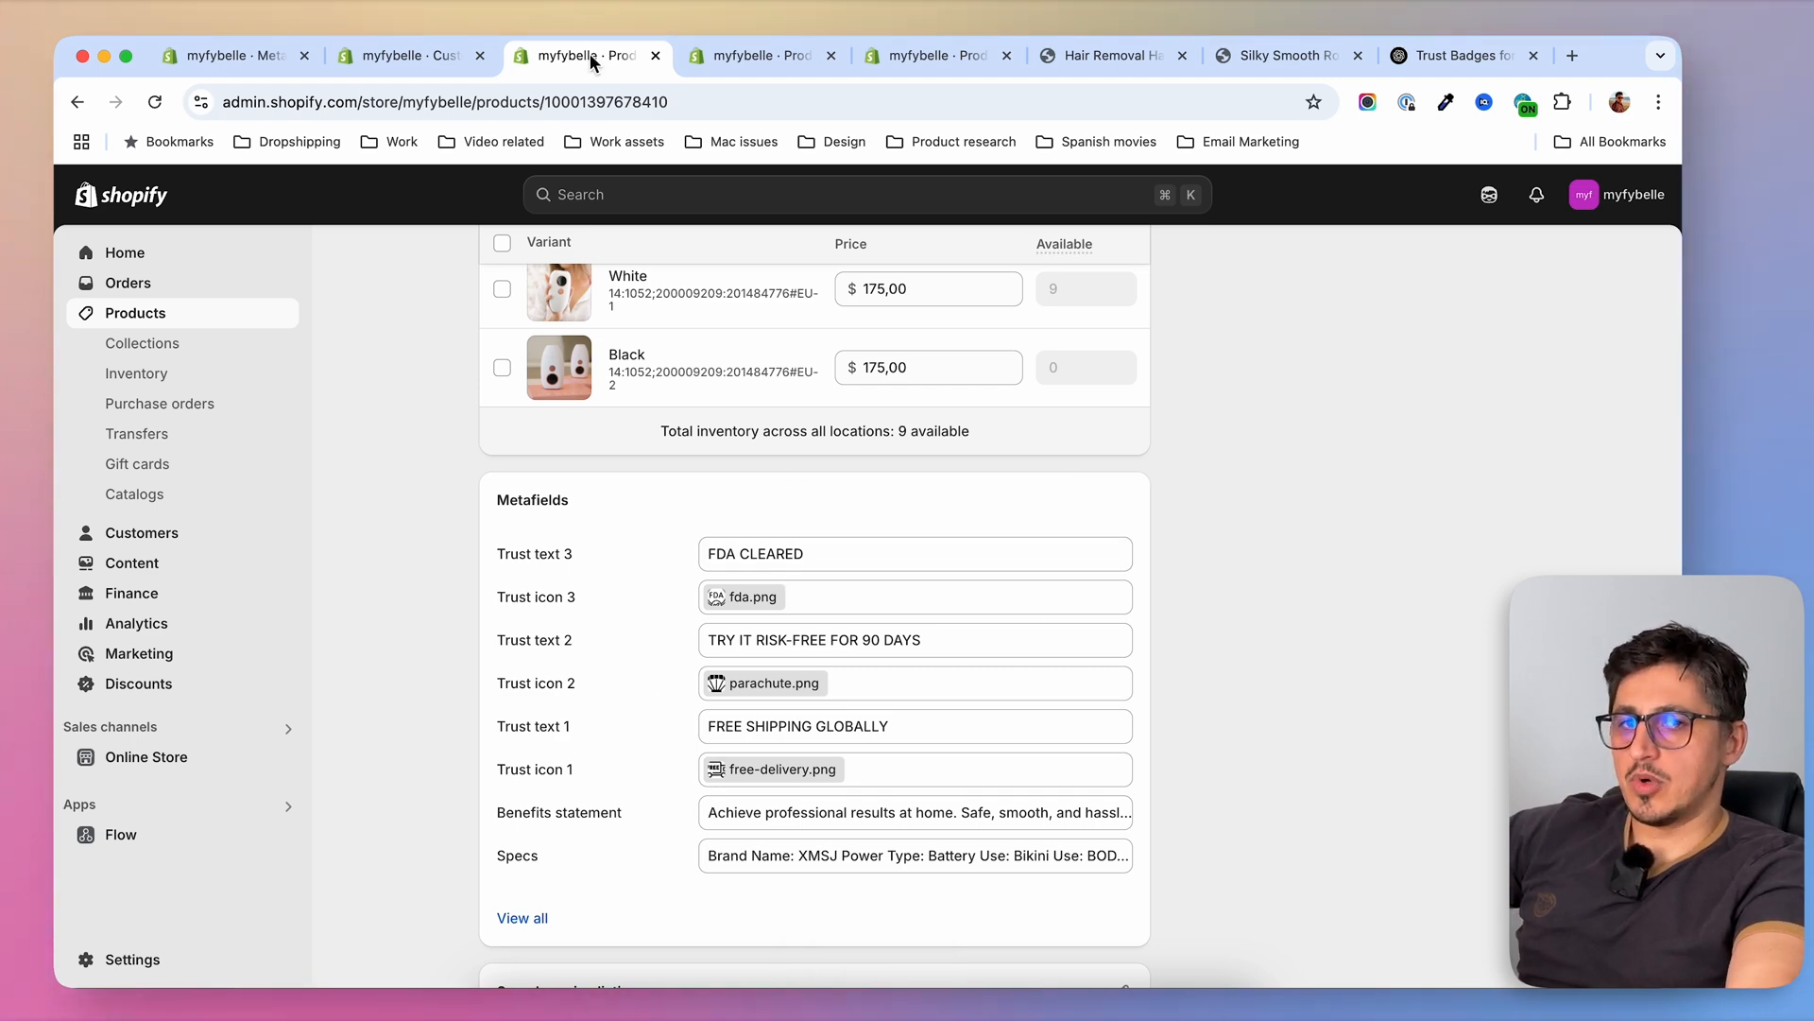
In the theme editor, connect the Icon with text block's first image to the product's Trust icon 1 metafield
left_click(406, 55)
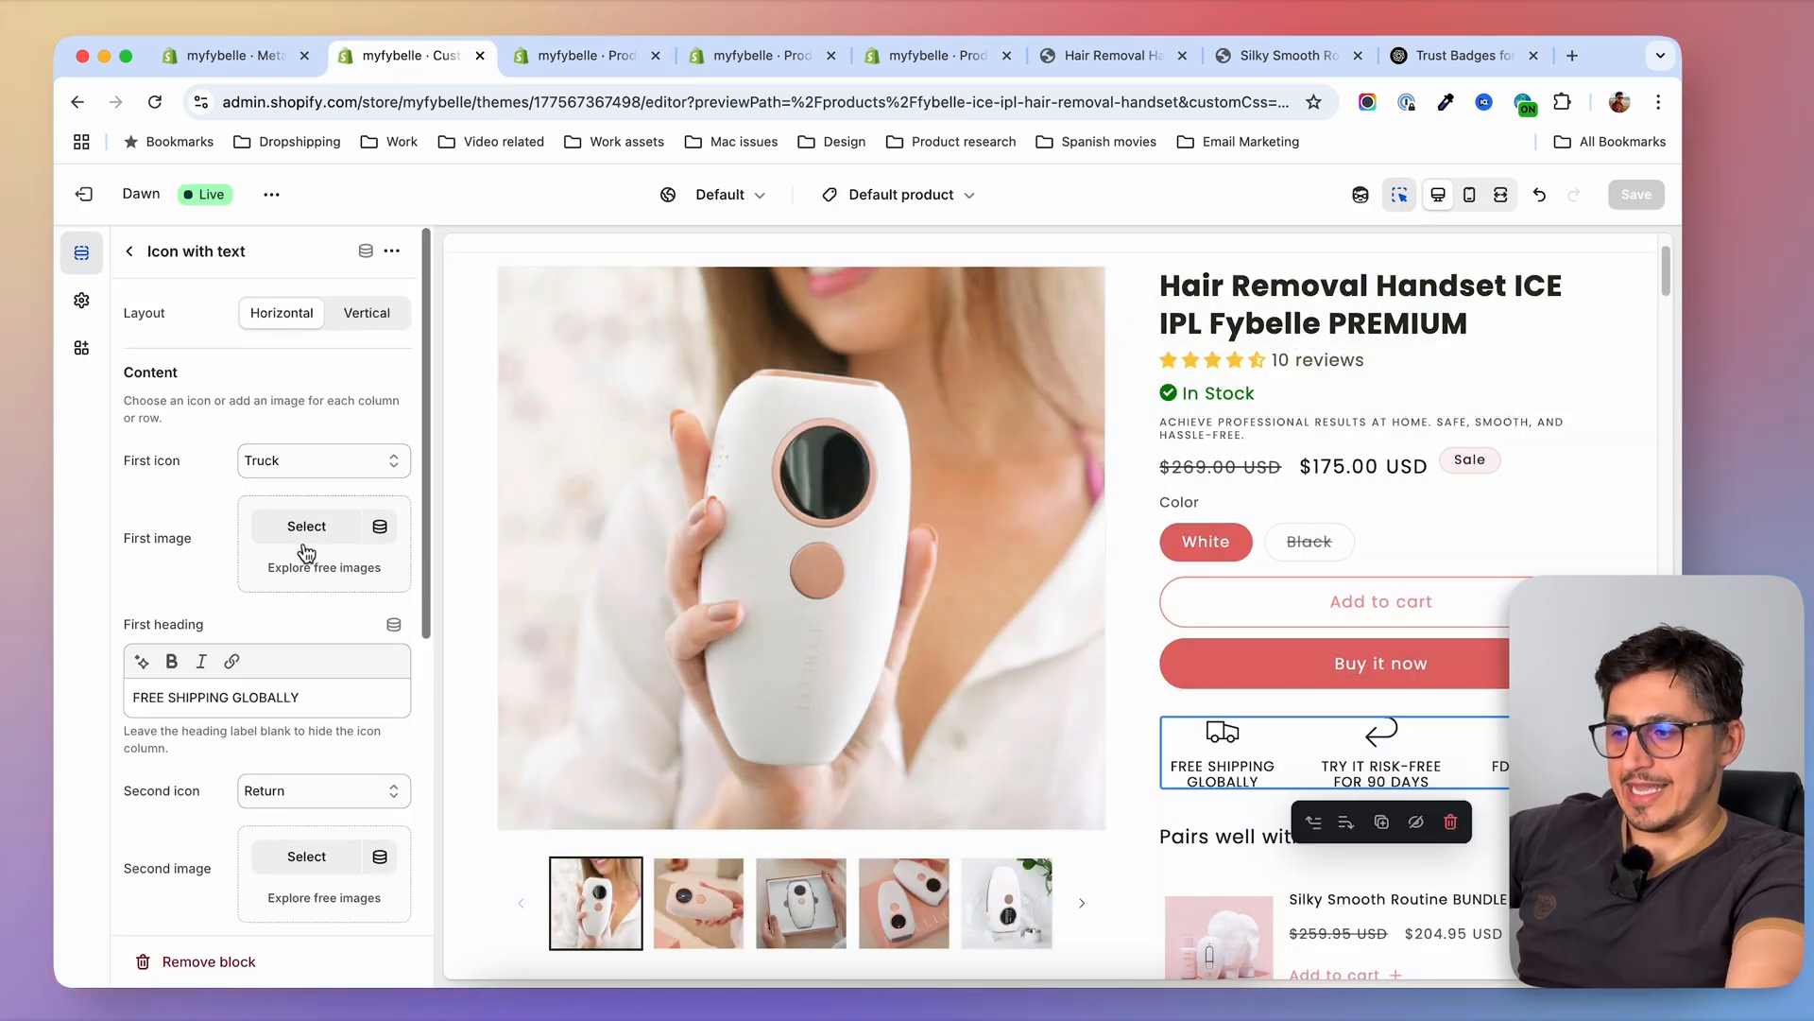
left_click(249, 817)
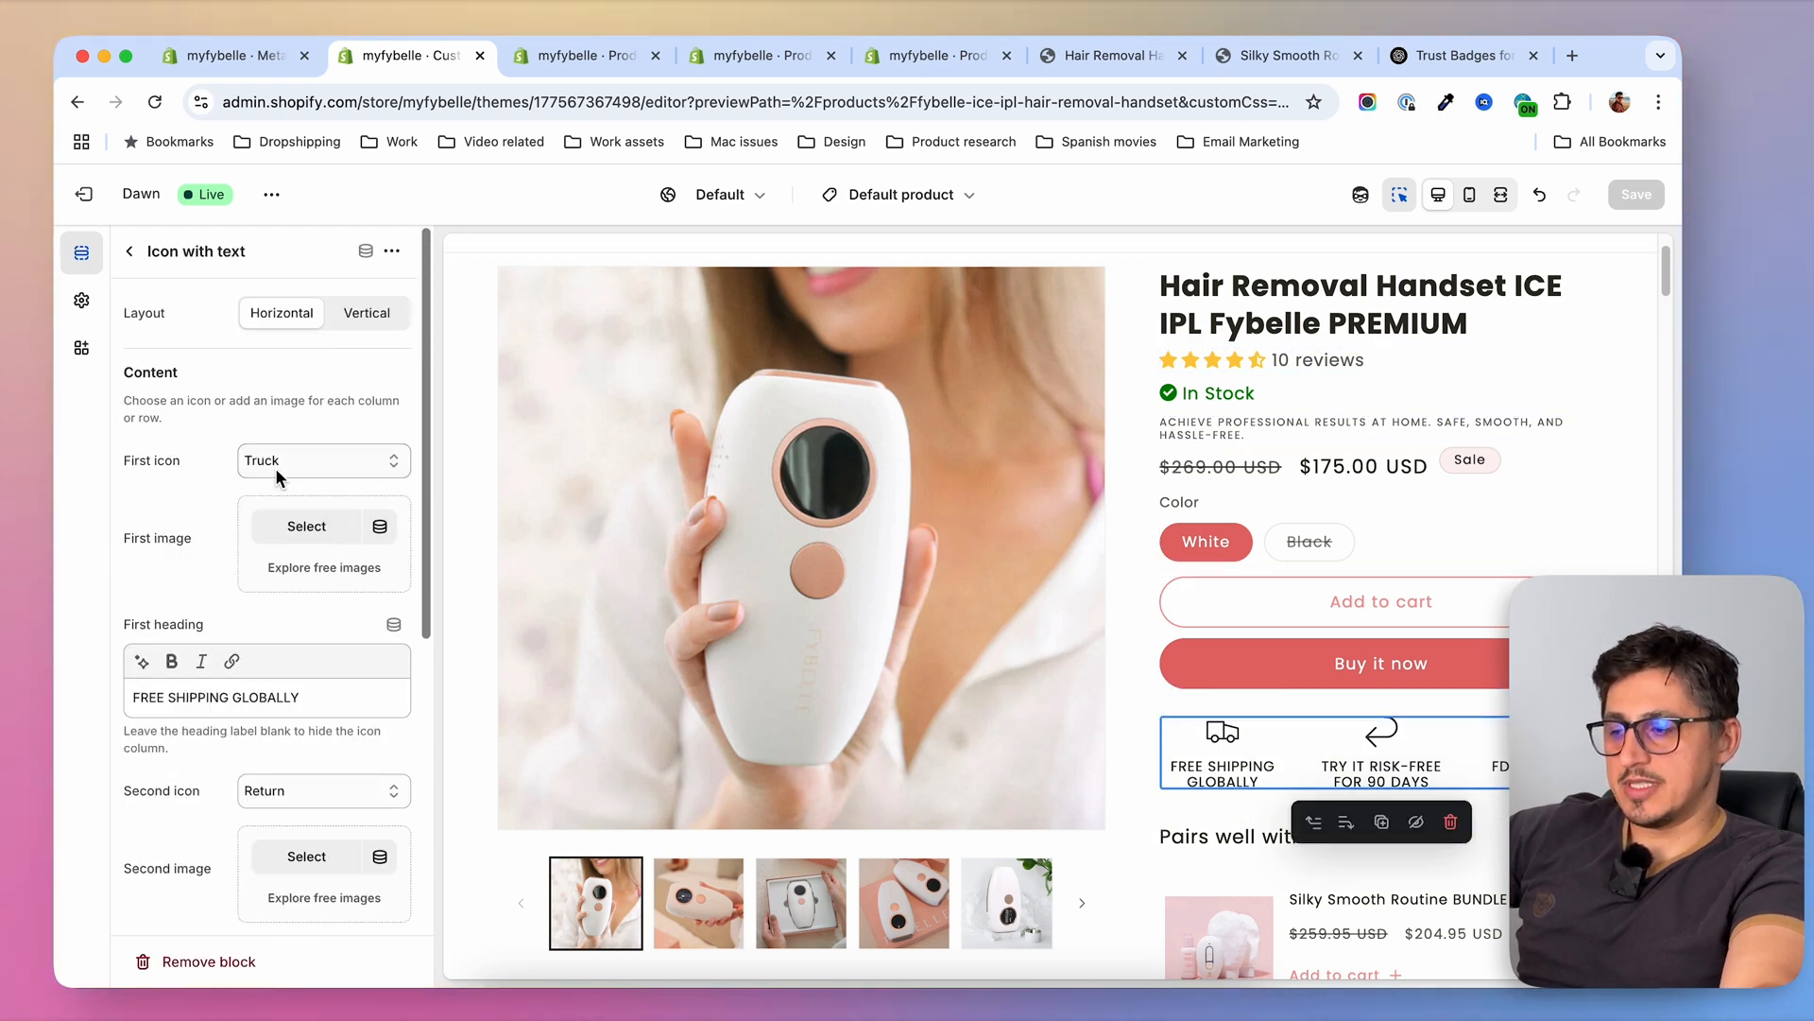
left_click(381, 530)
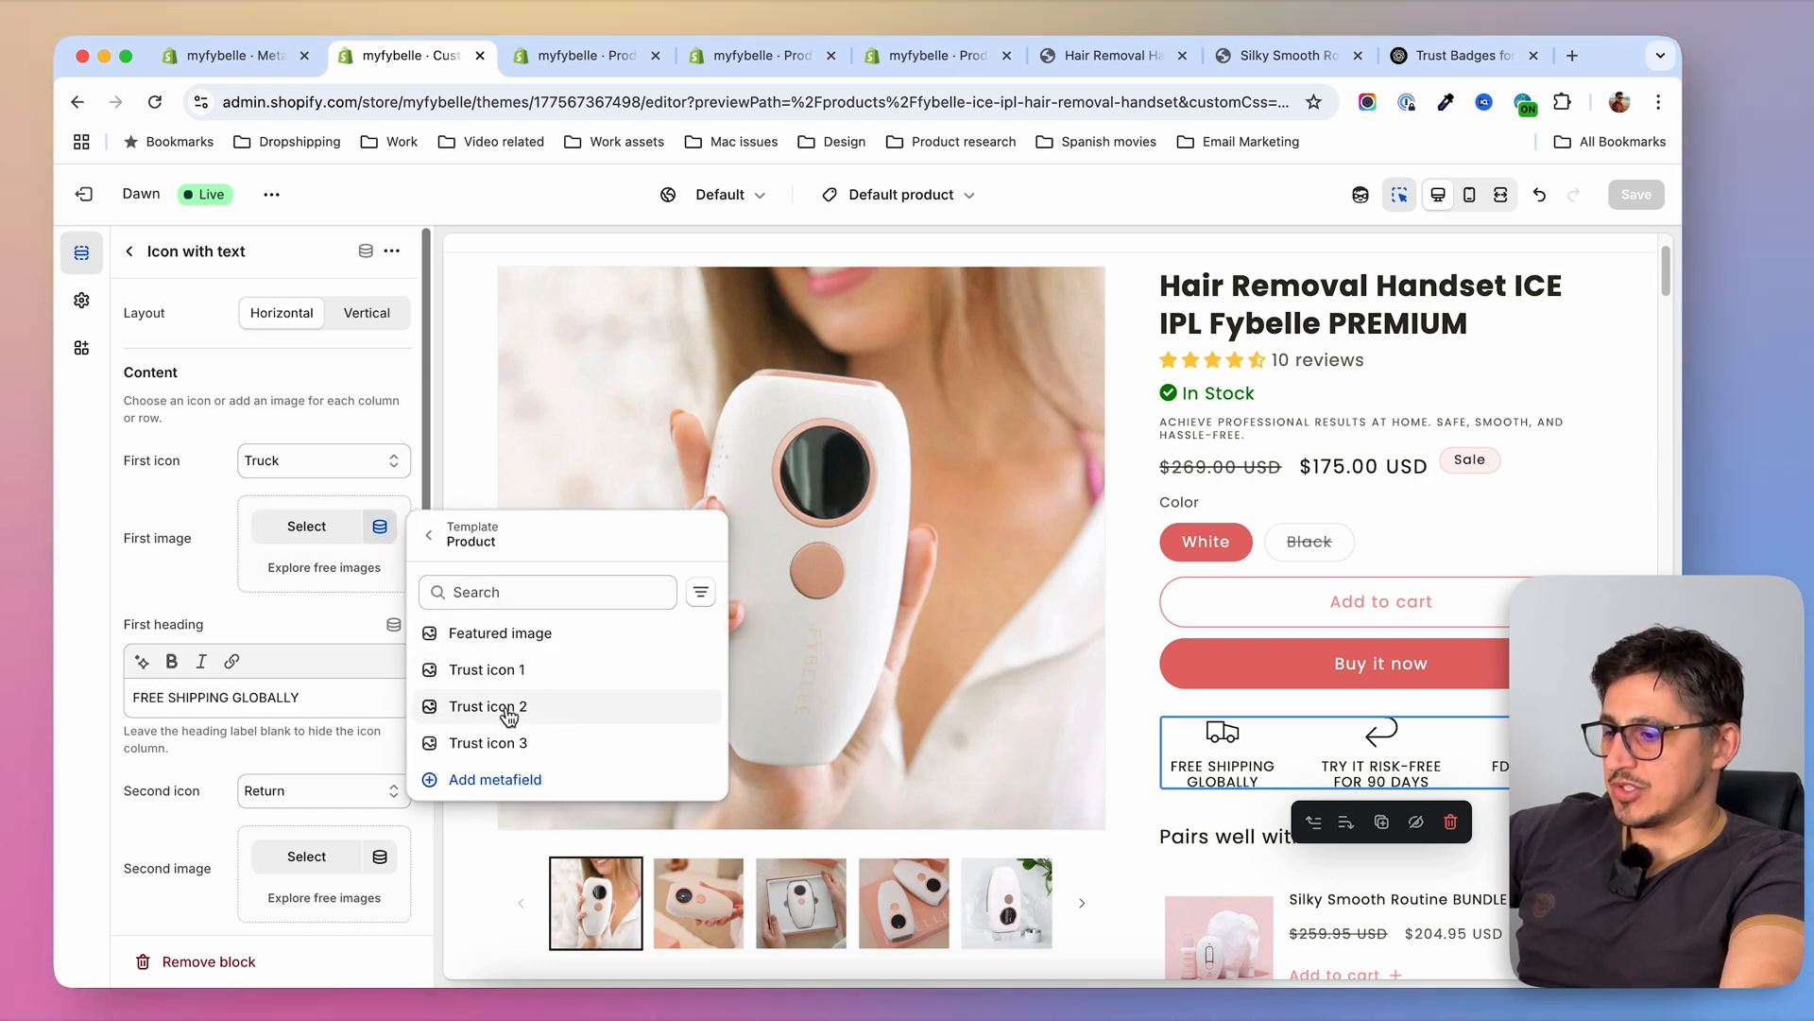
left_click(472, 671)
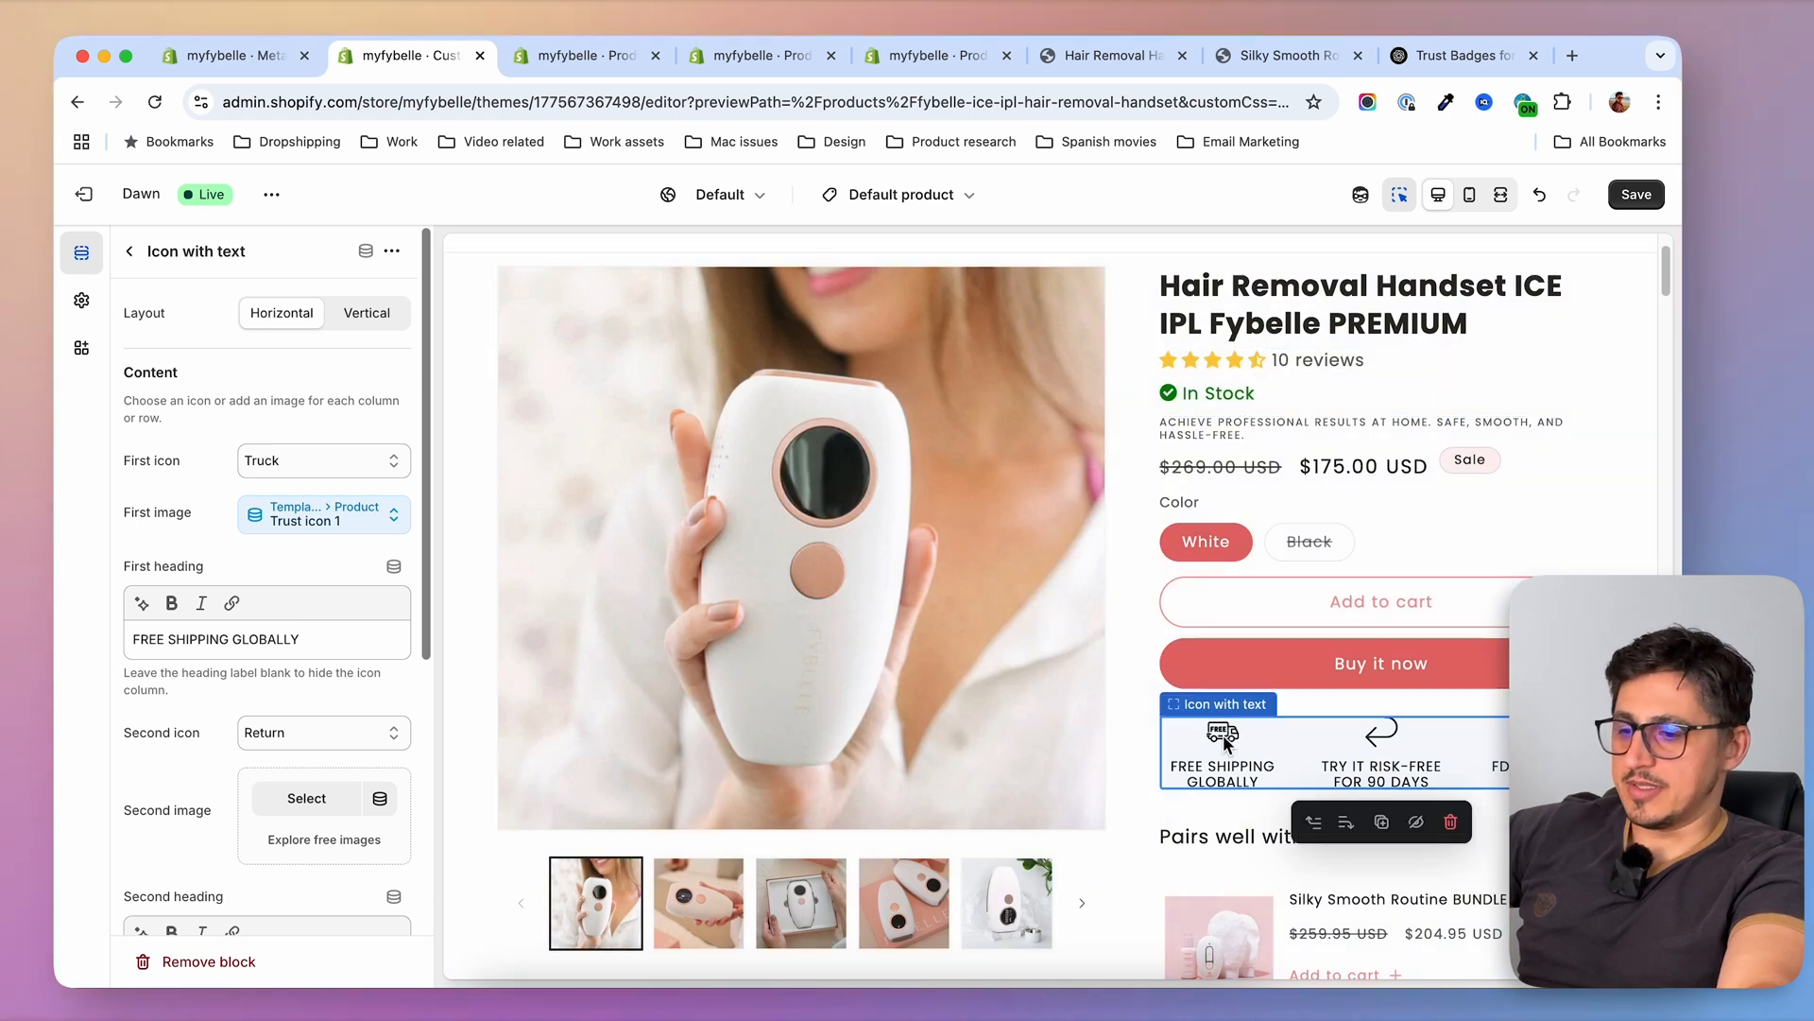
Replace the block's first heading text with the product's Trust text 1 metafield as dynamic source
left_click_drag(325, 641, 115, 648)
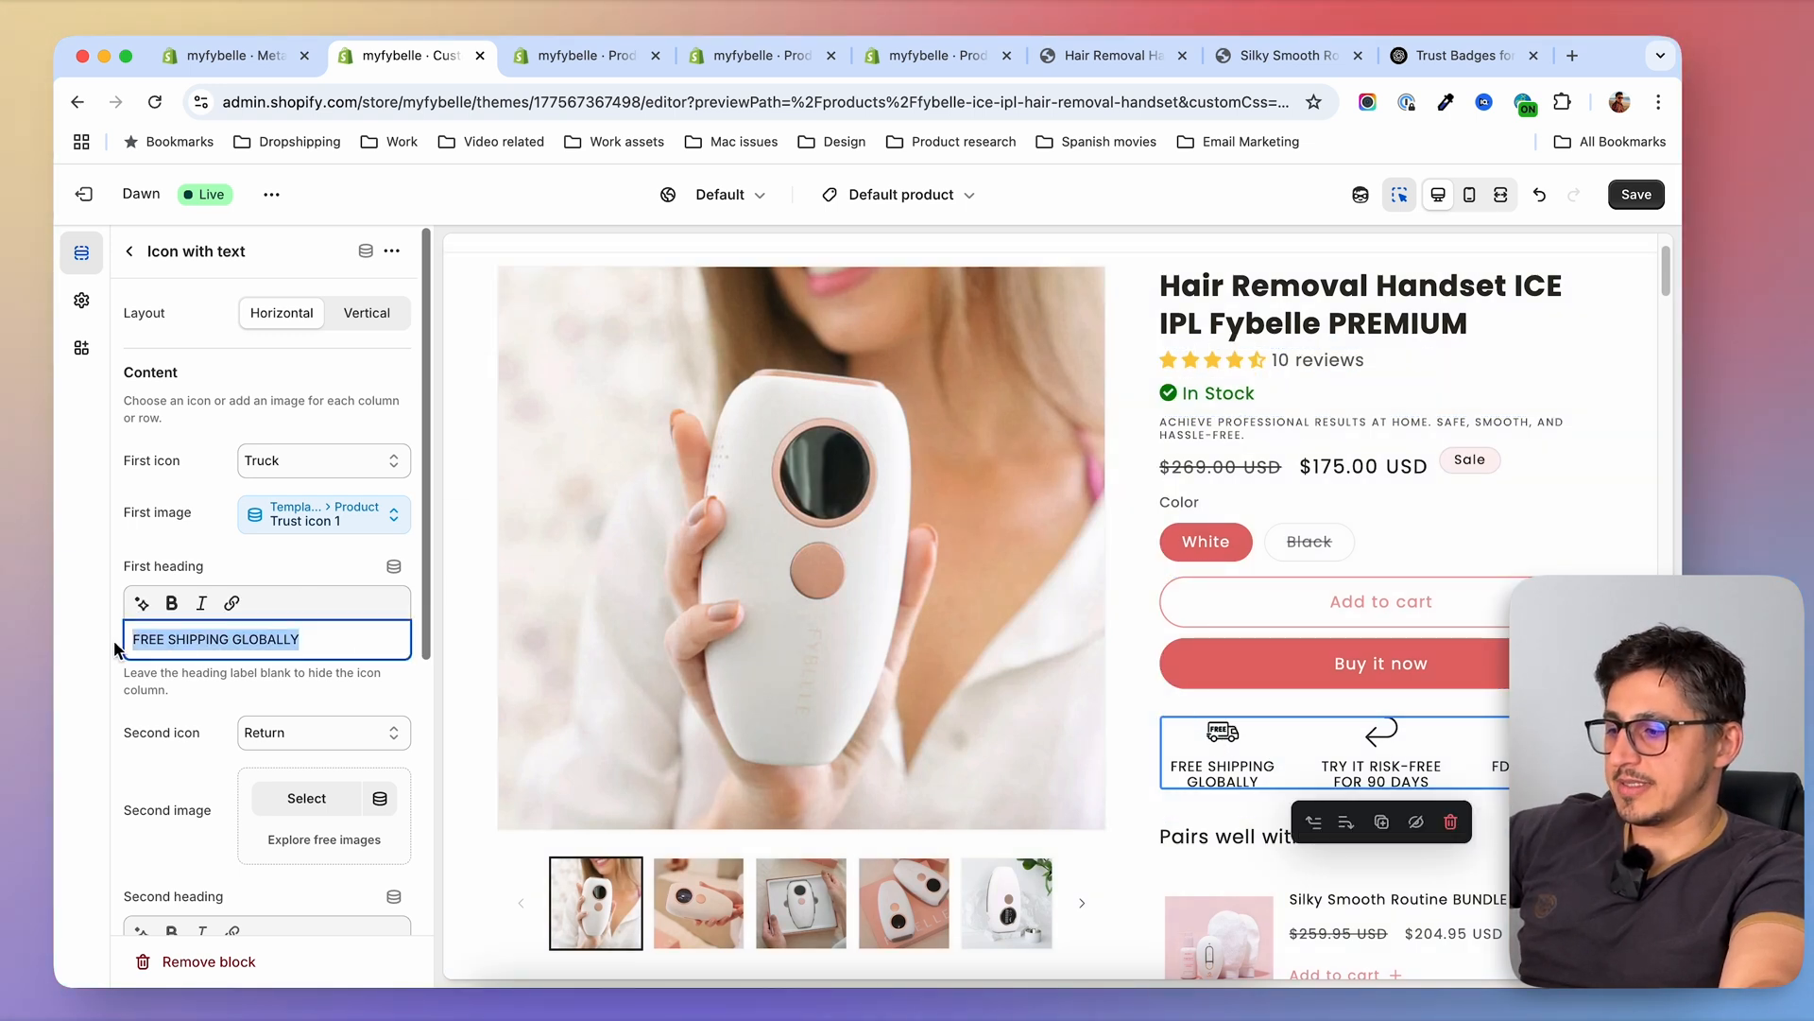
left_click(317, 641)
left_click_drag(317, 641, 121, 642)
left_click(394, 566)
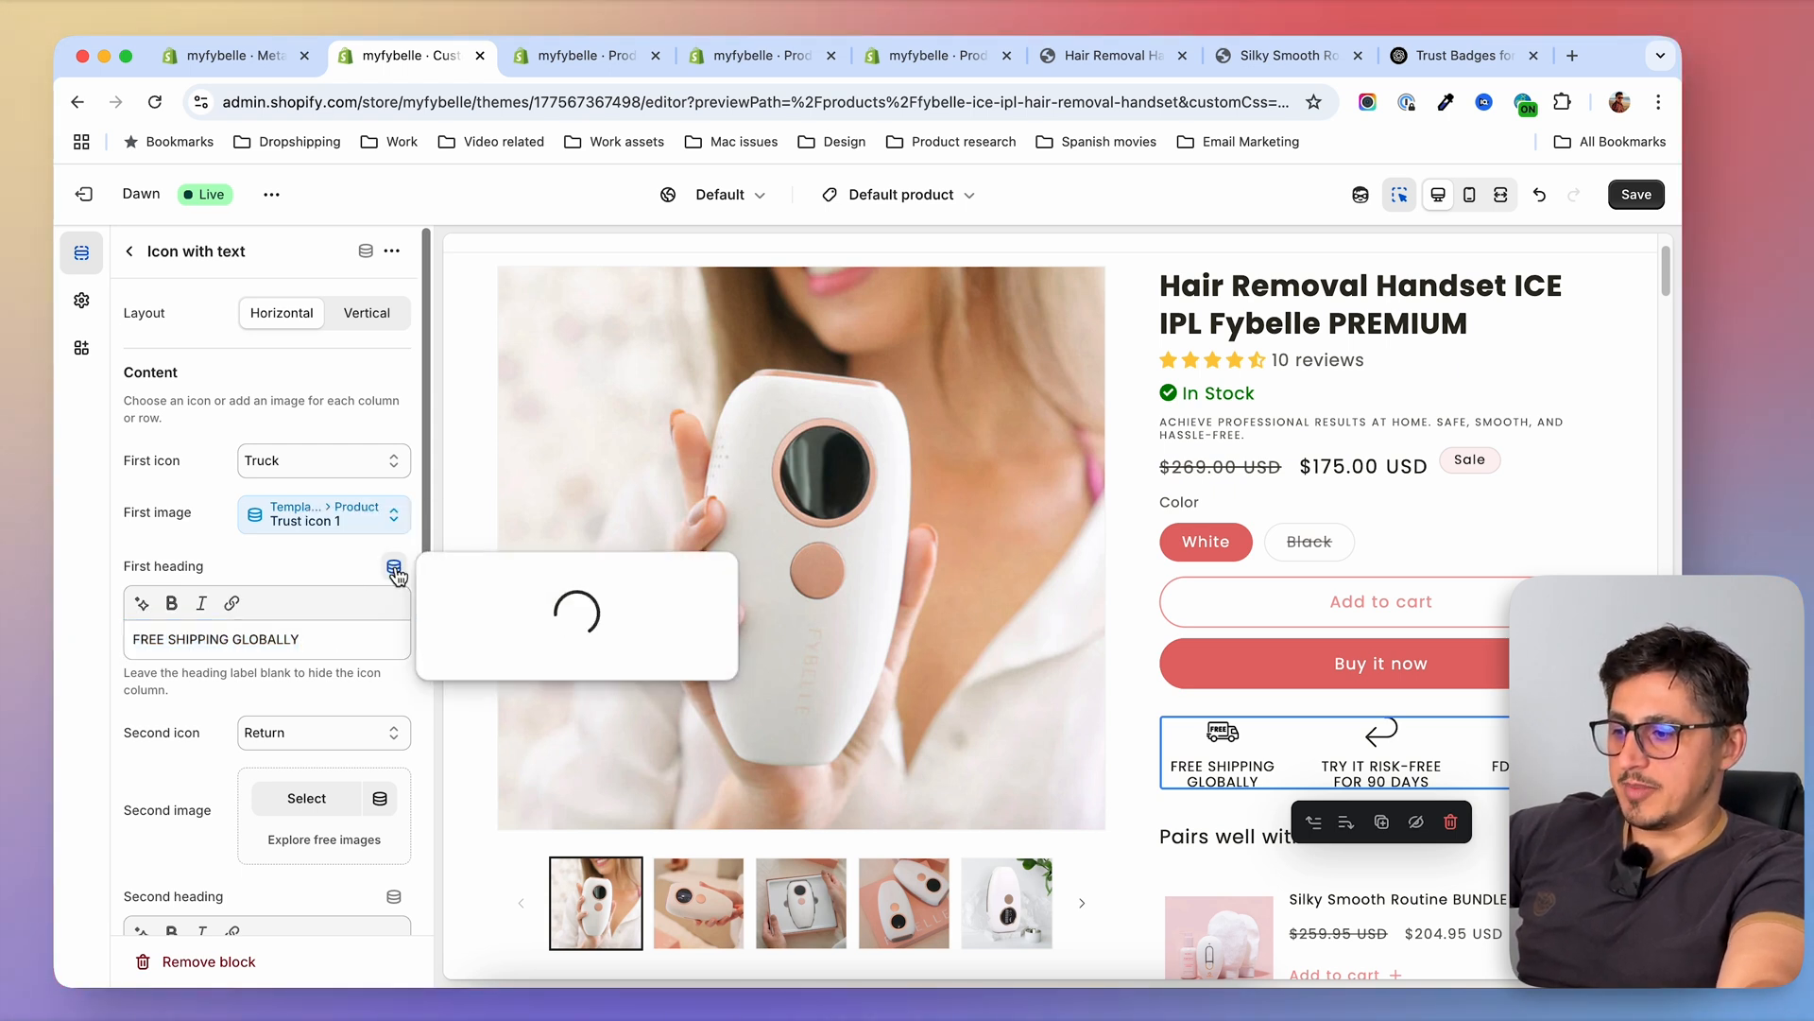
scroll(511, 850, "down", 2)
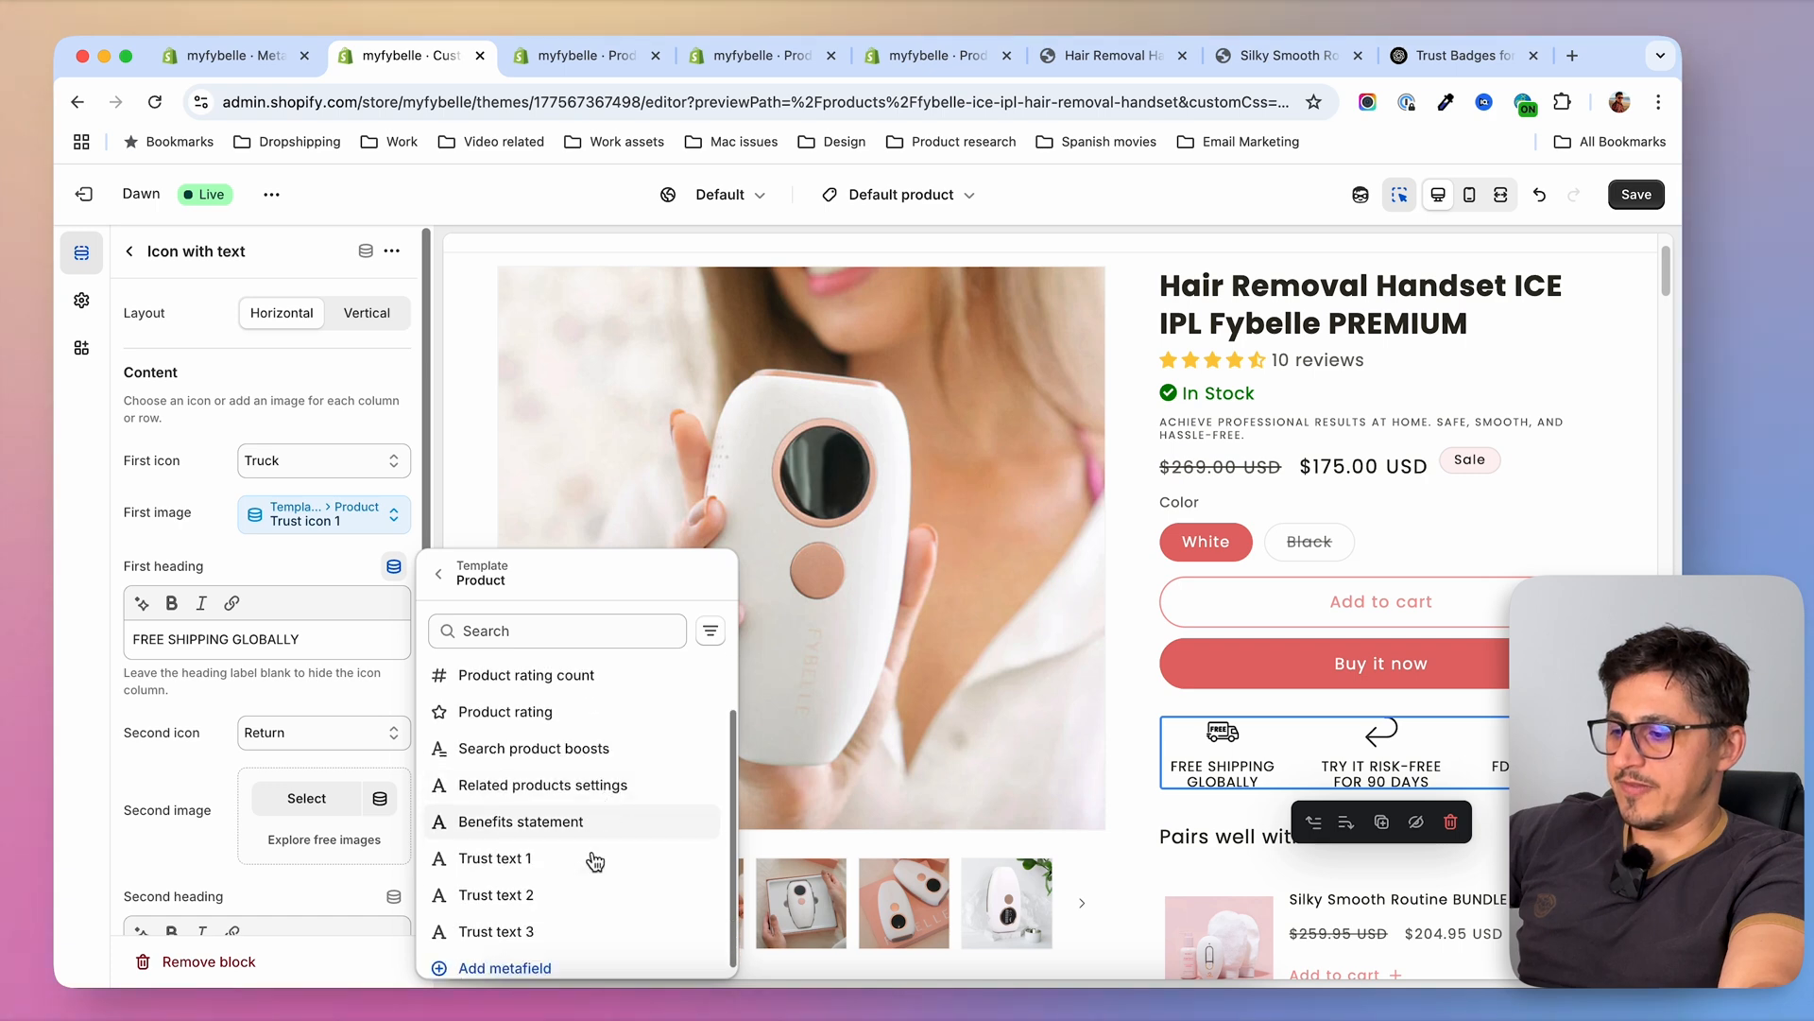
left_click(527, 859)
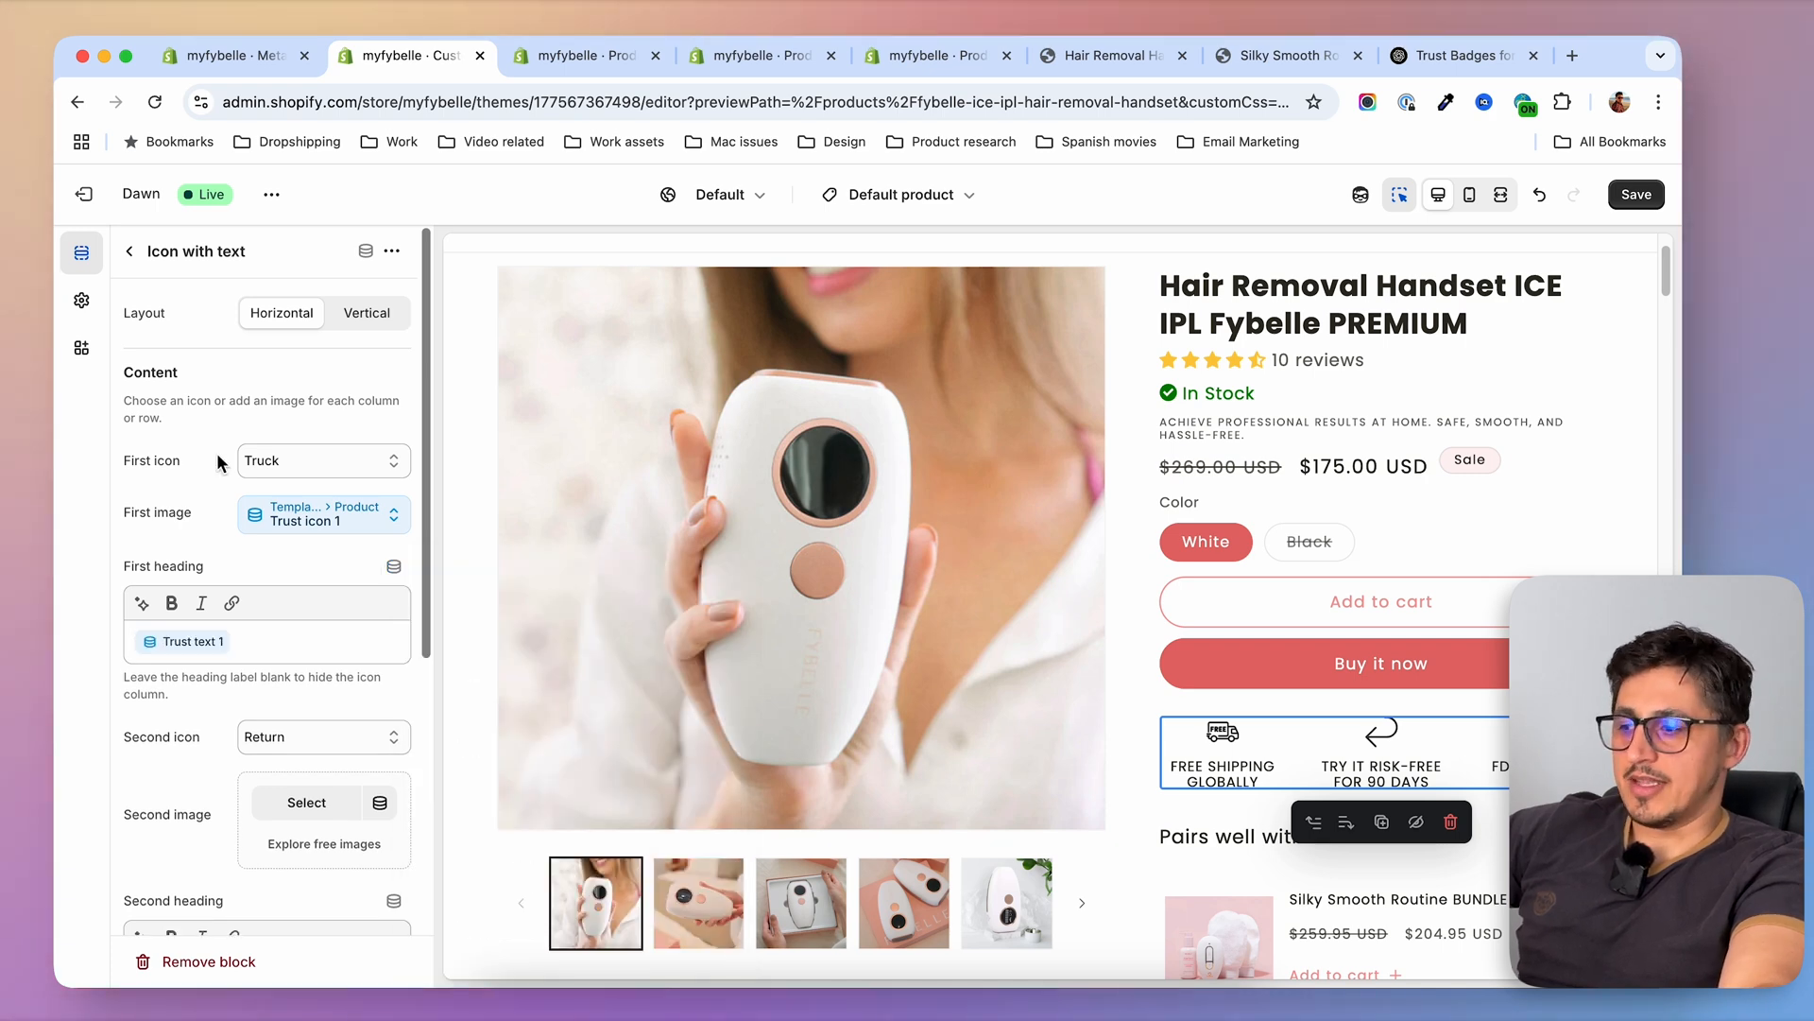
Connect the block's second image to Trust icon 2 and its second heading to Trust text 2
scroll(223, 473, "down", 5)
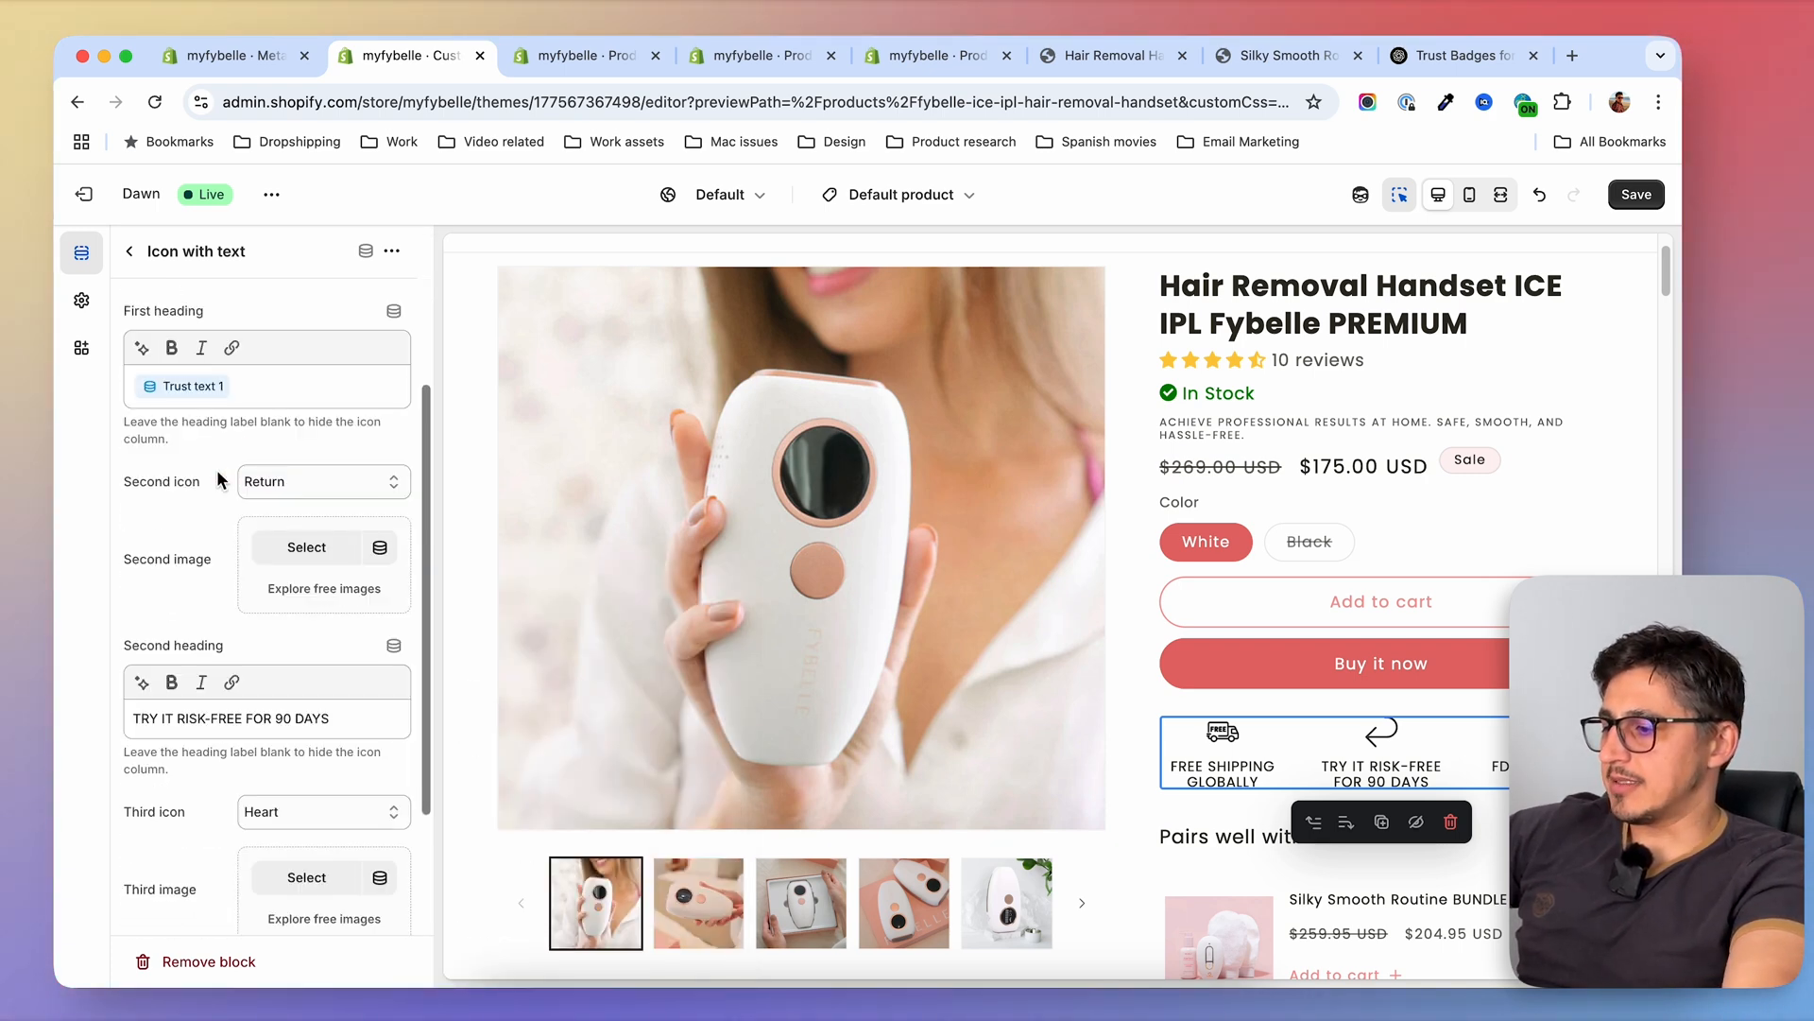
left_click(376, 529)
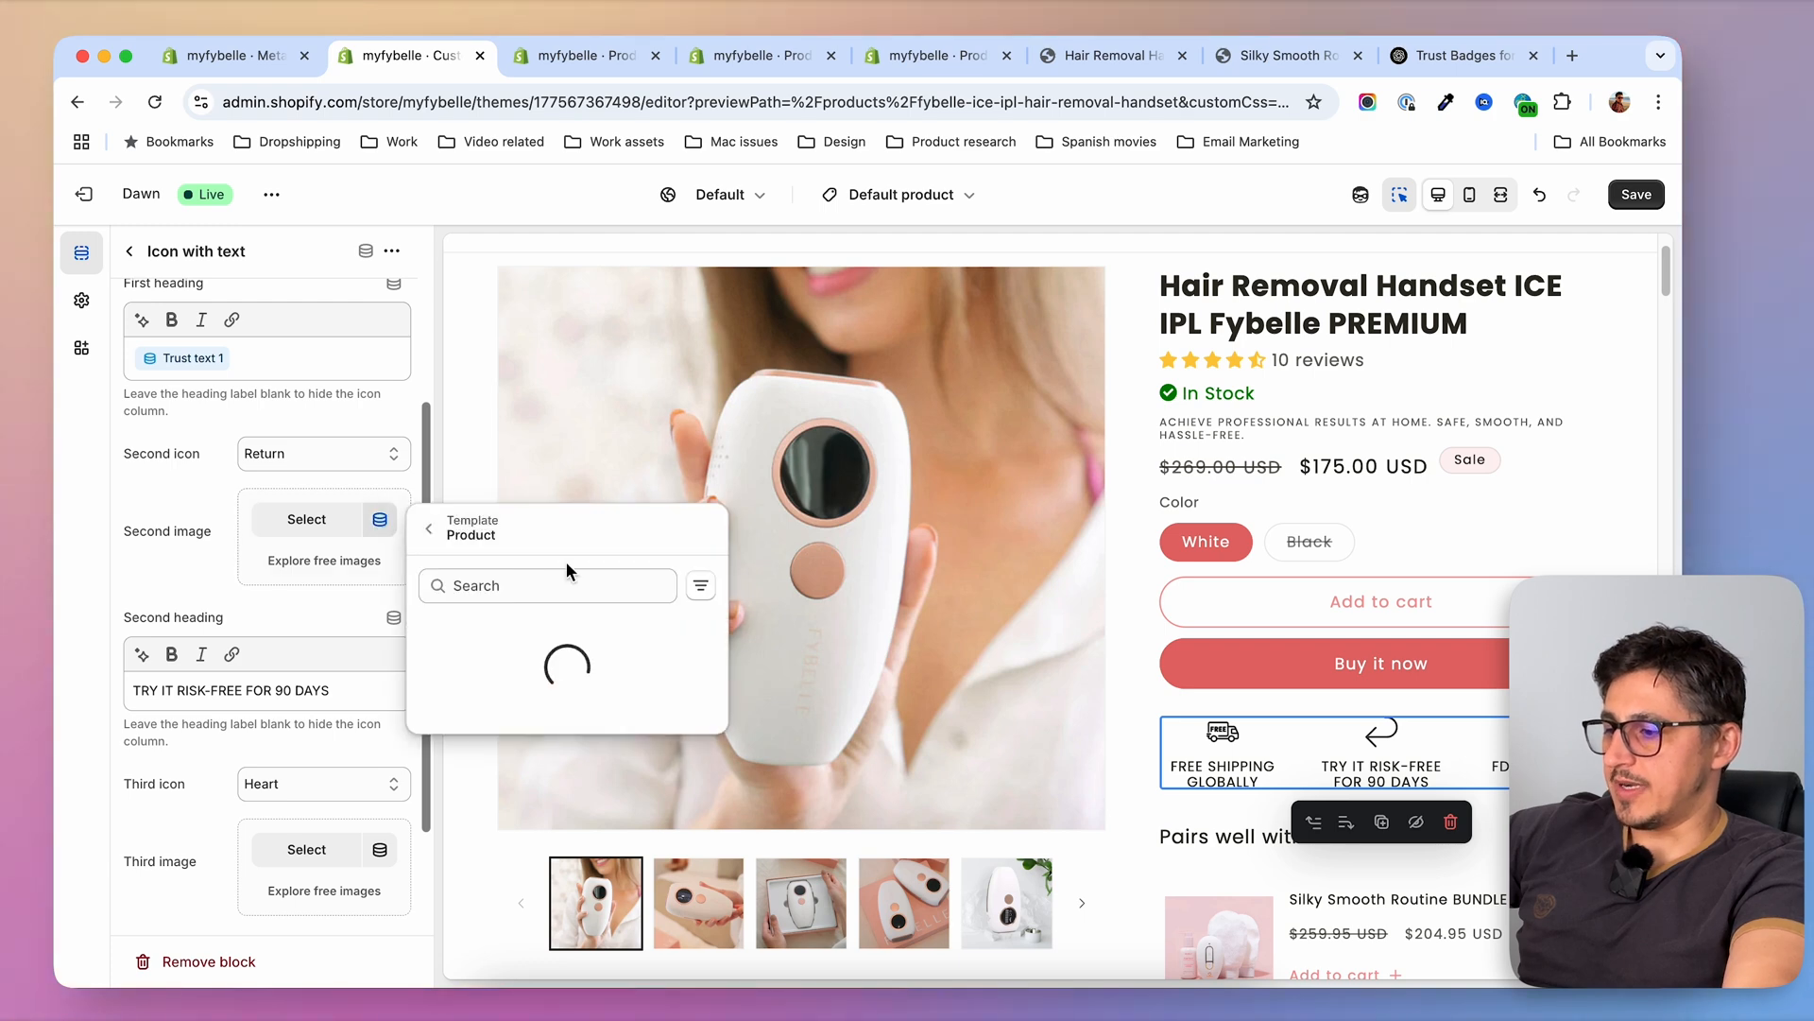
left_click(524, 704)
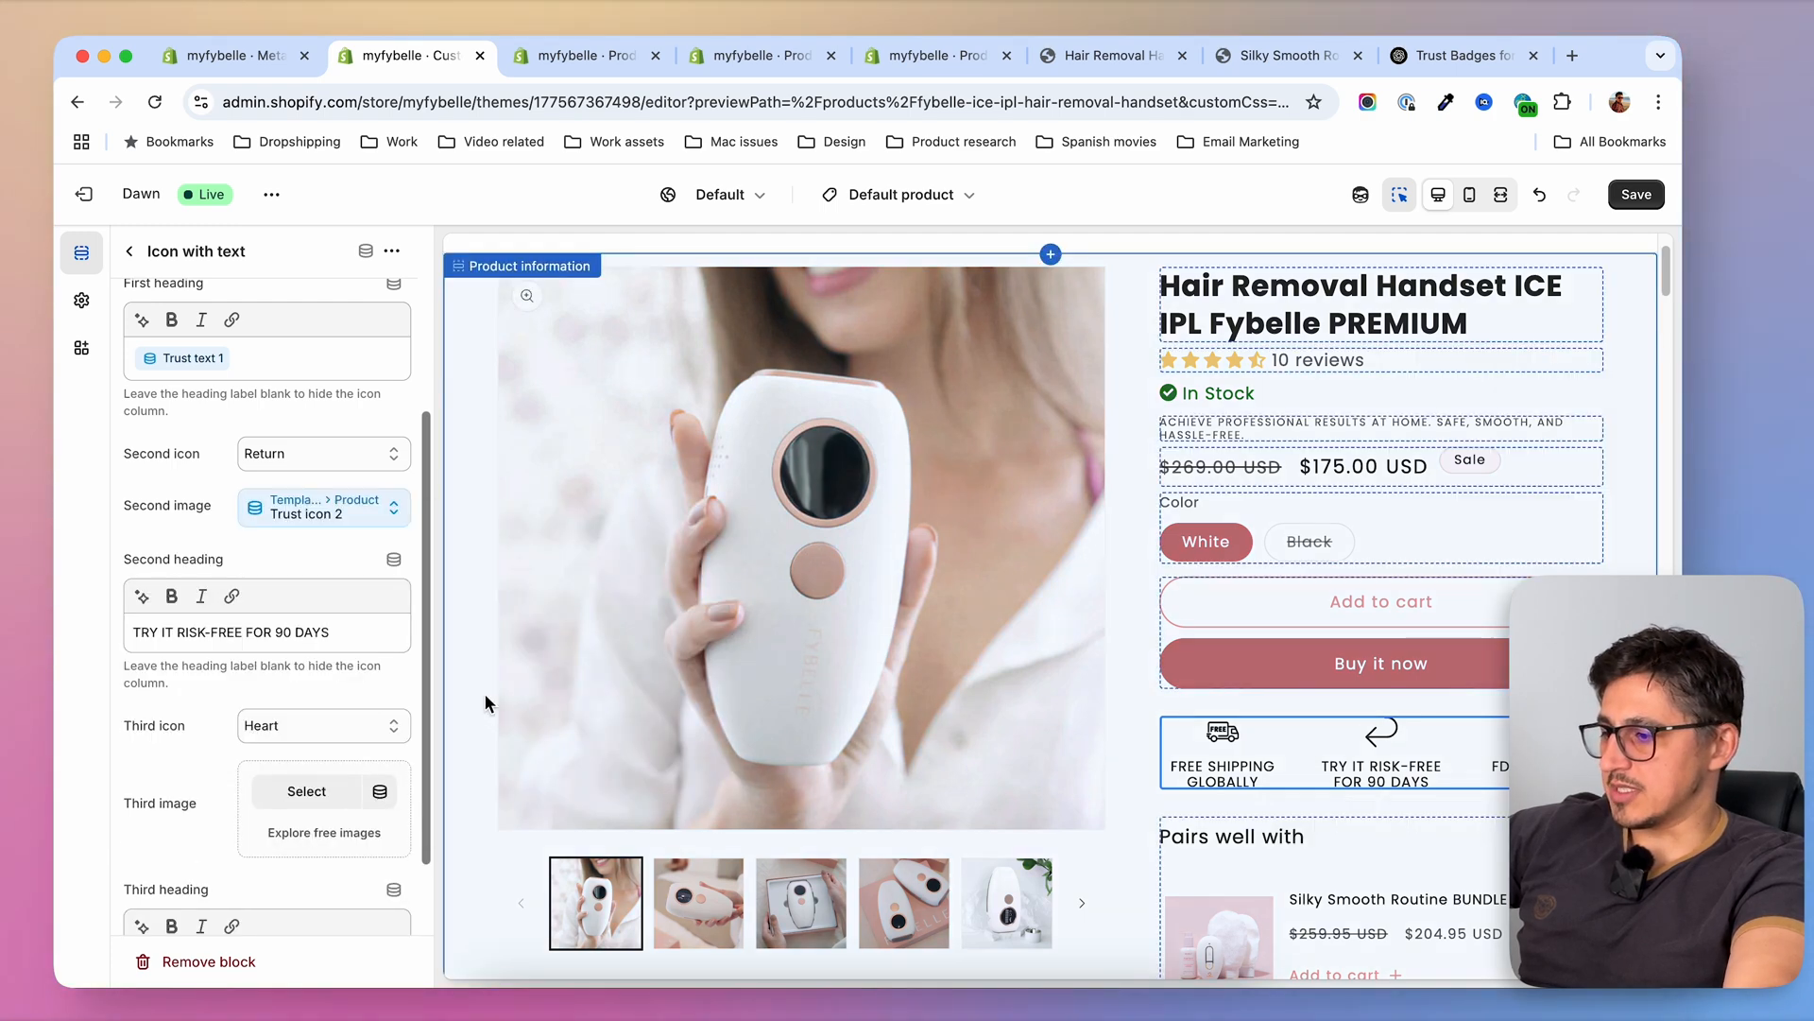
left_click(395, 559)
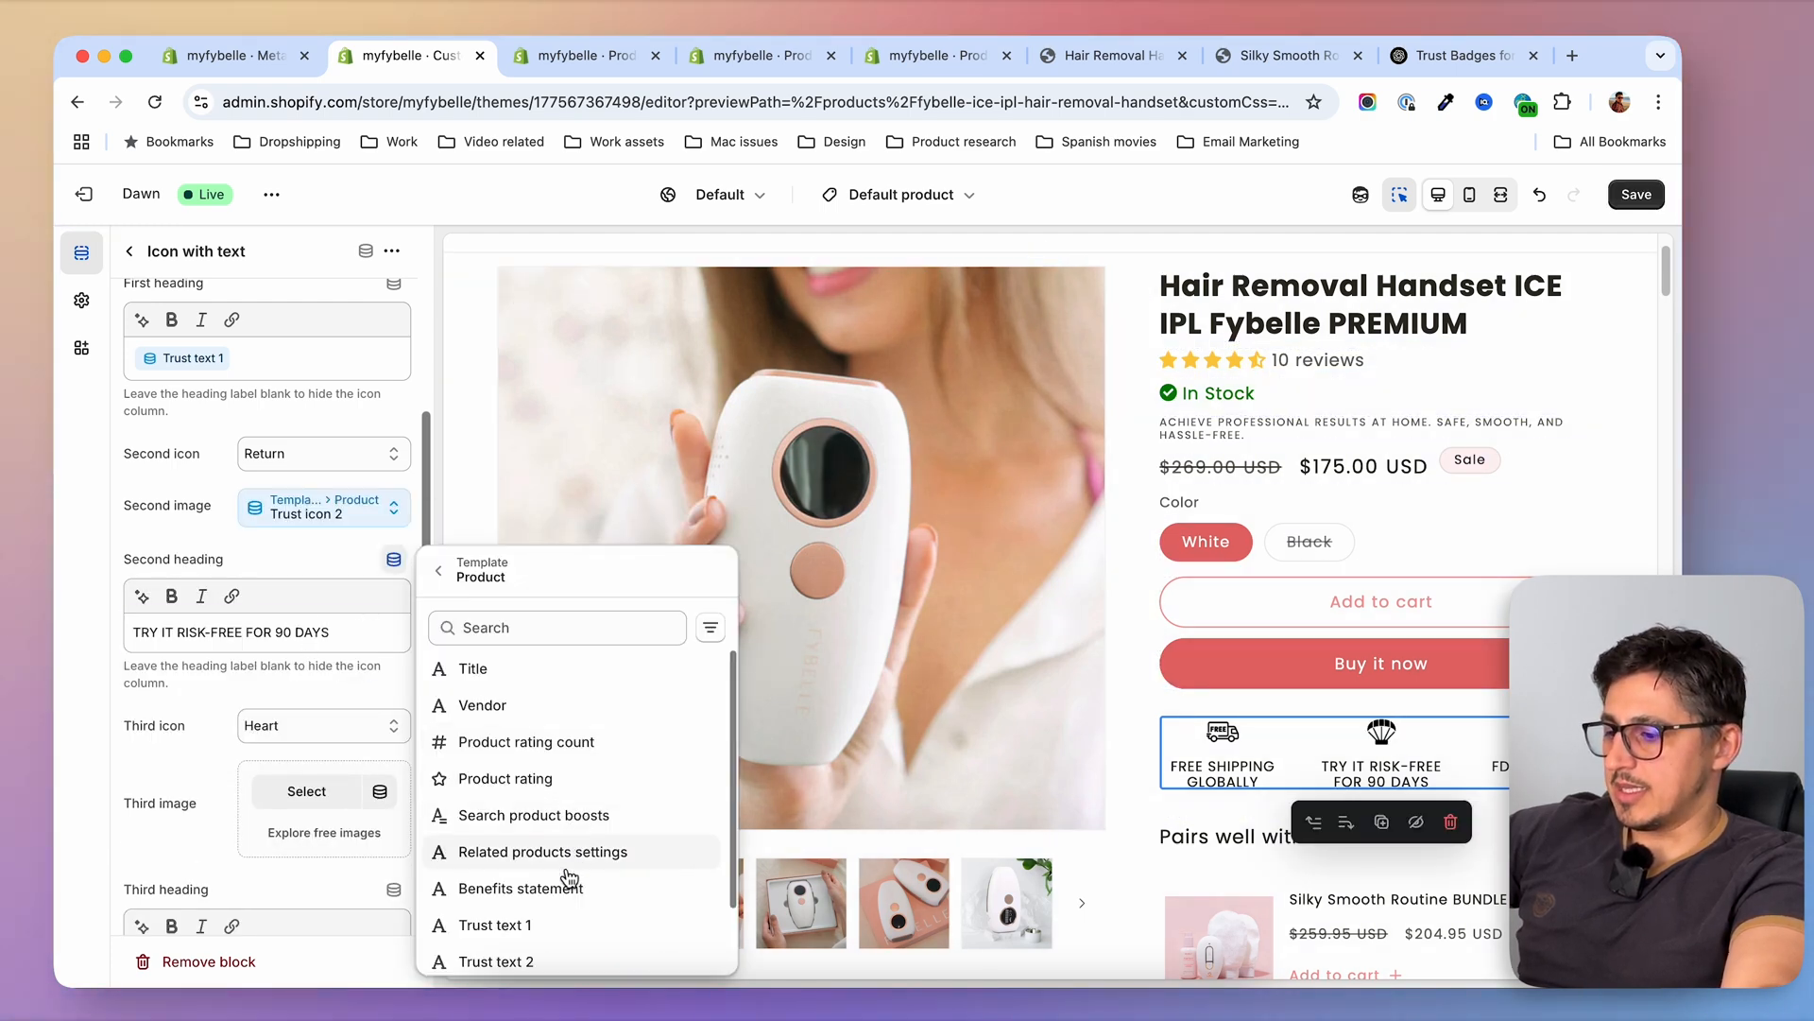
left_click(536, 964)
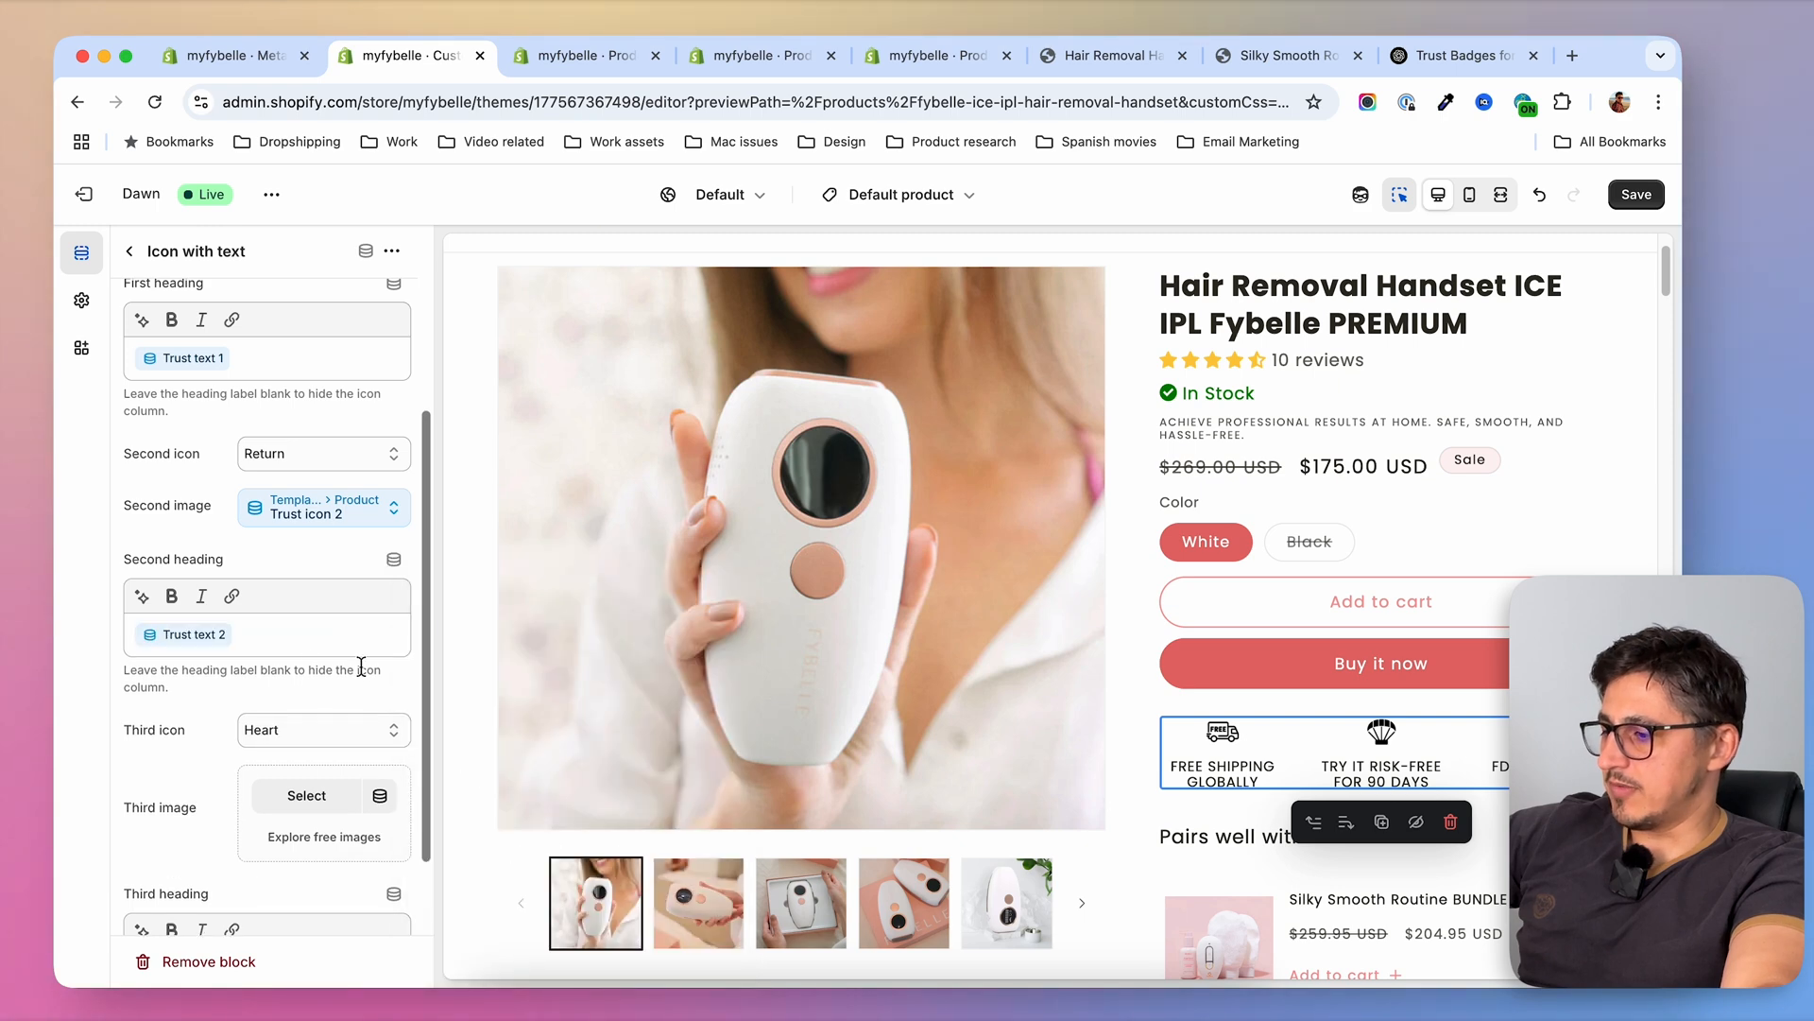
Connect the block's third image to Trust icon 3 and its third heading to Trust text 3, and save the theme
scroll(322, 711, "down", 2)
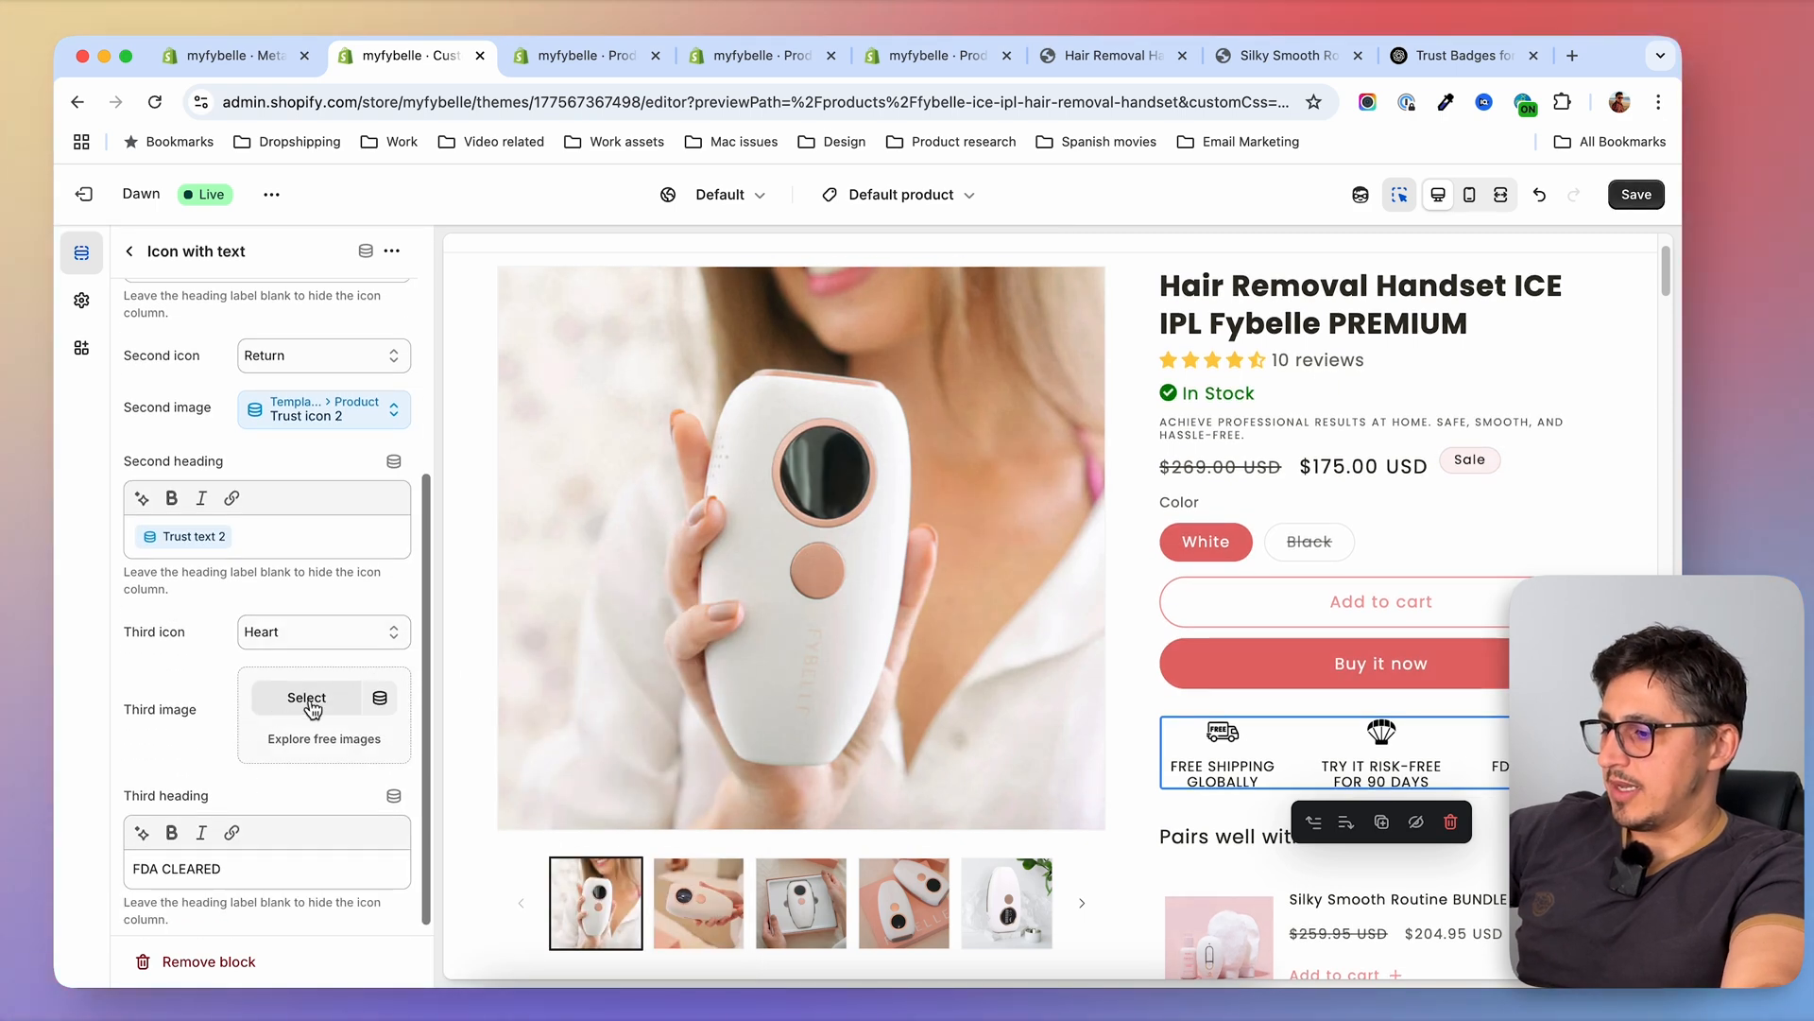
left_click(382, 700)
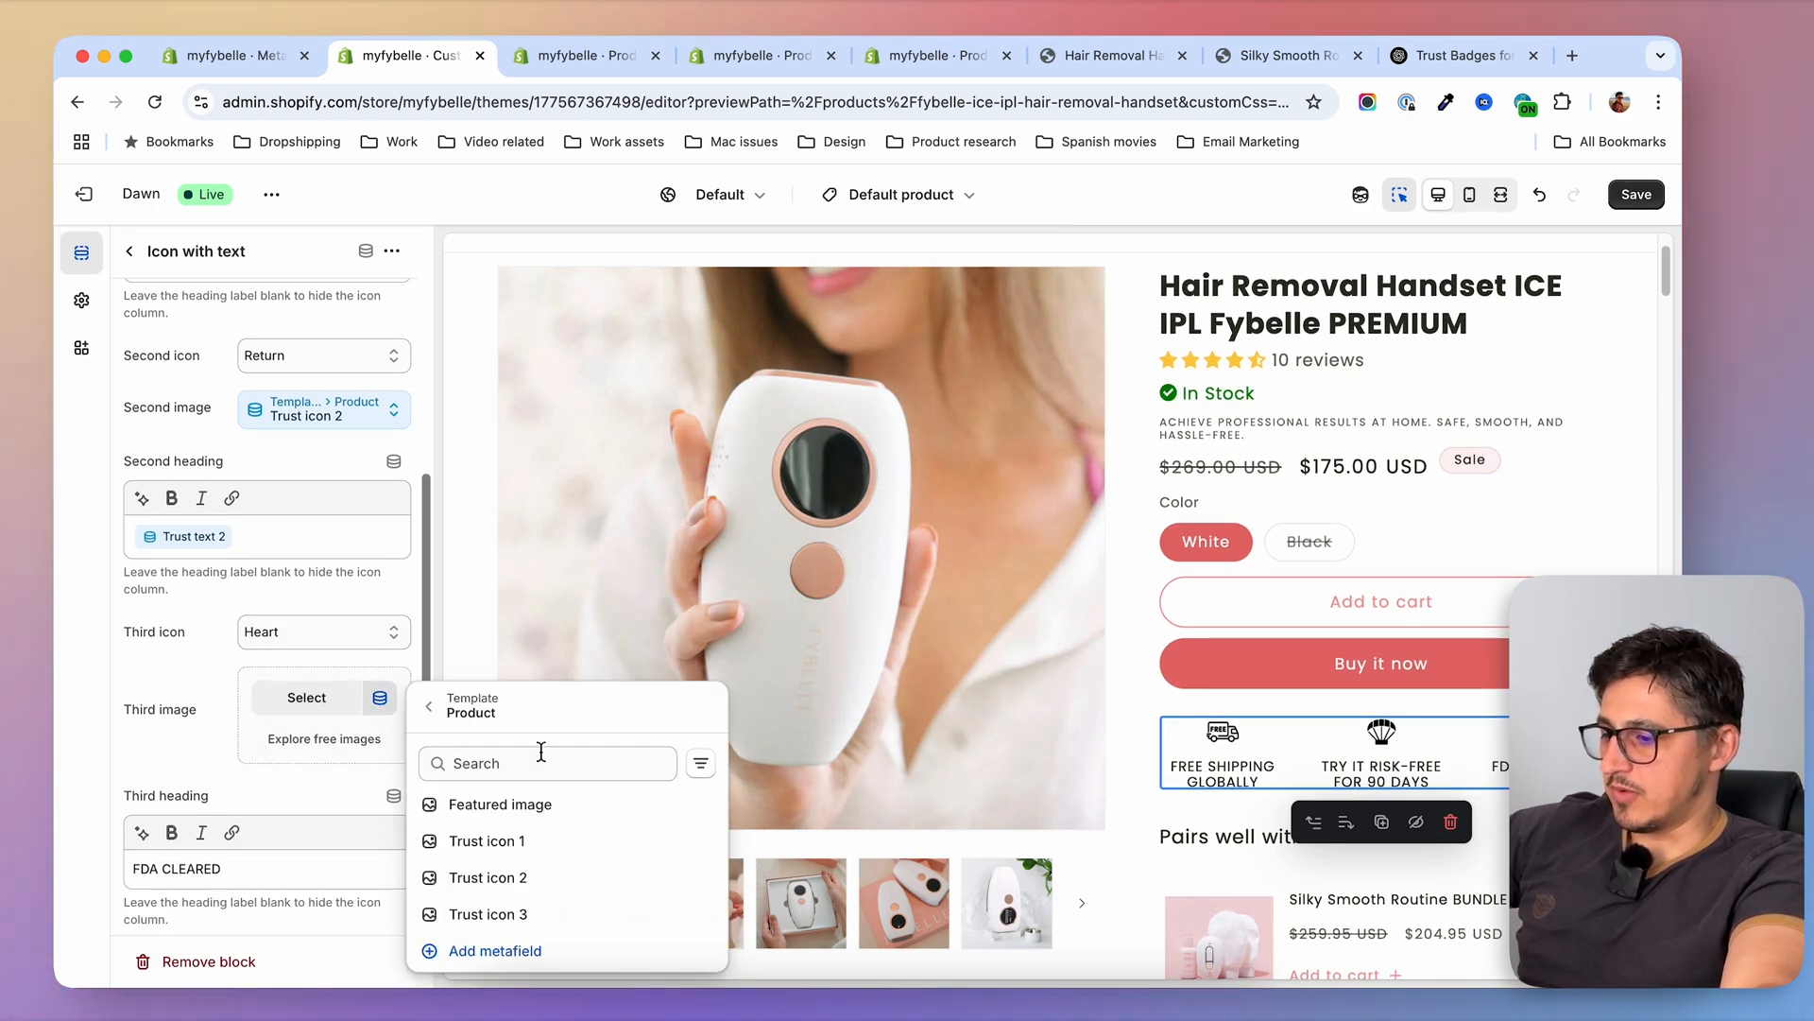
left_click(591, 911)
left_click_drag(288, 860, 73, 850)
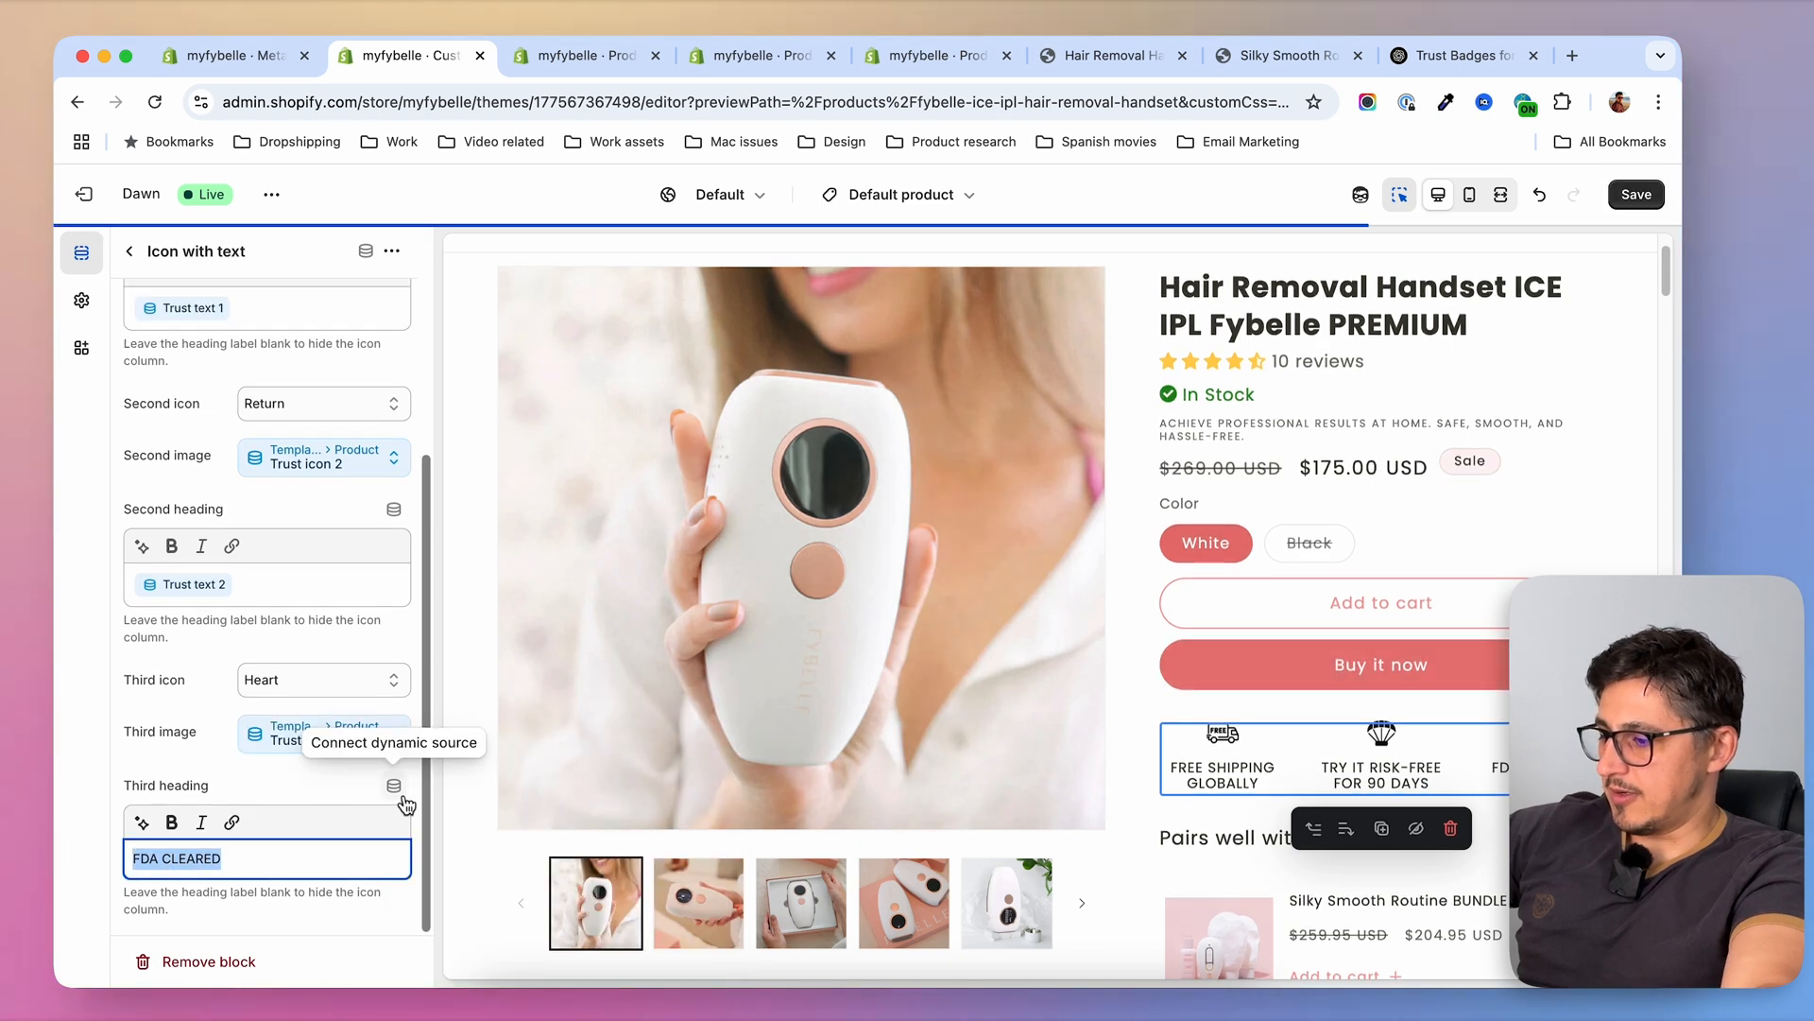
left_click(394, 786)
scroll(539, 957, "down", 1)
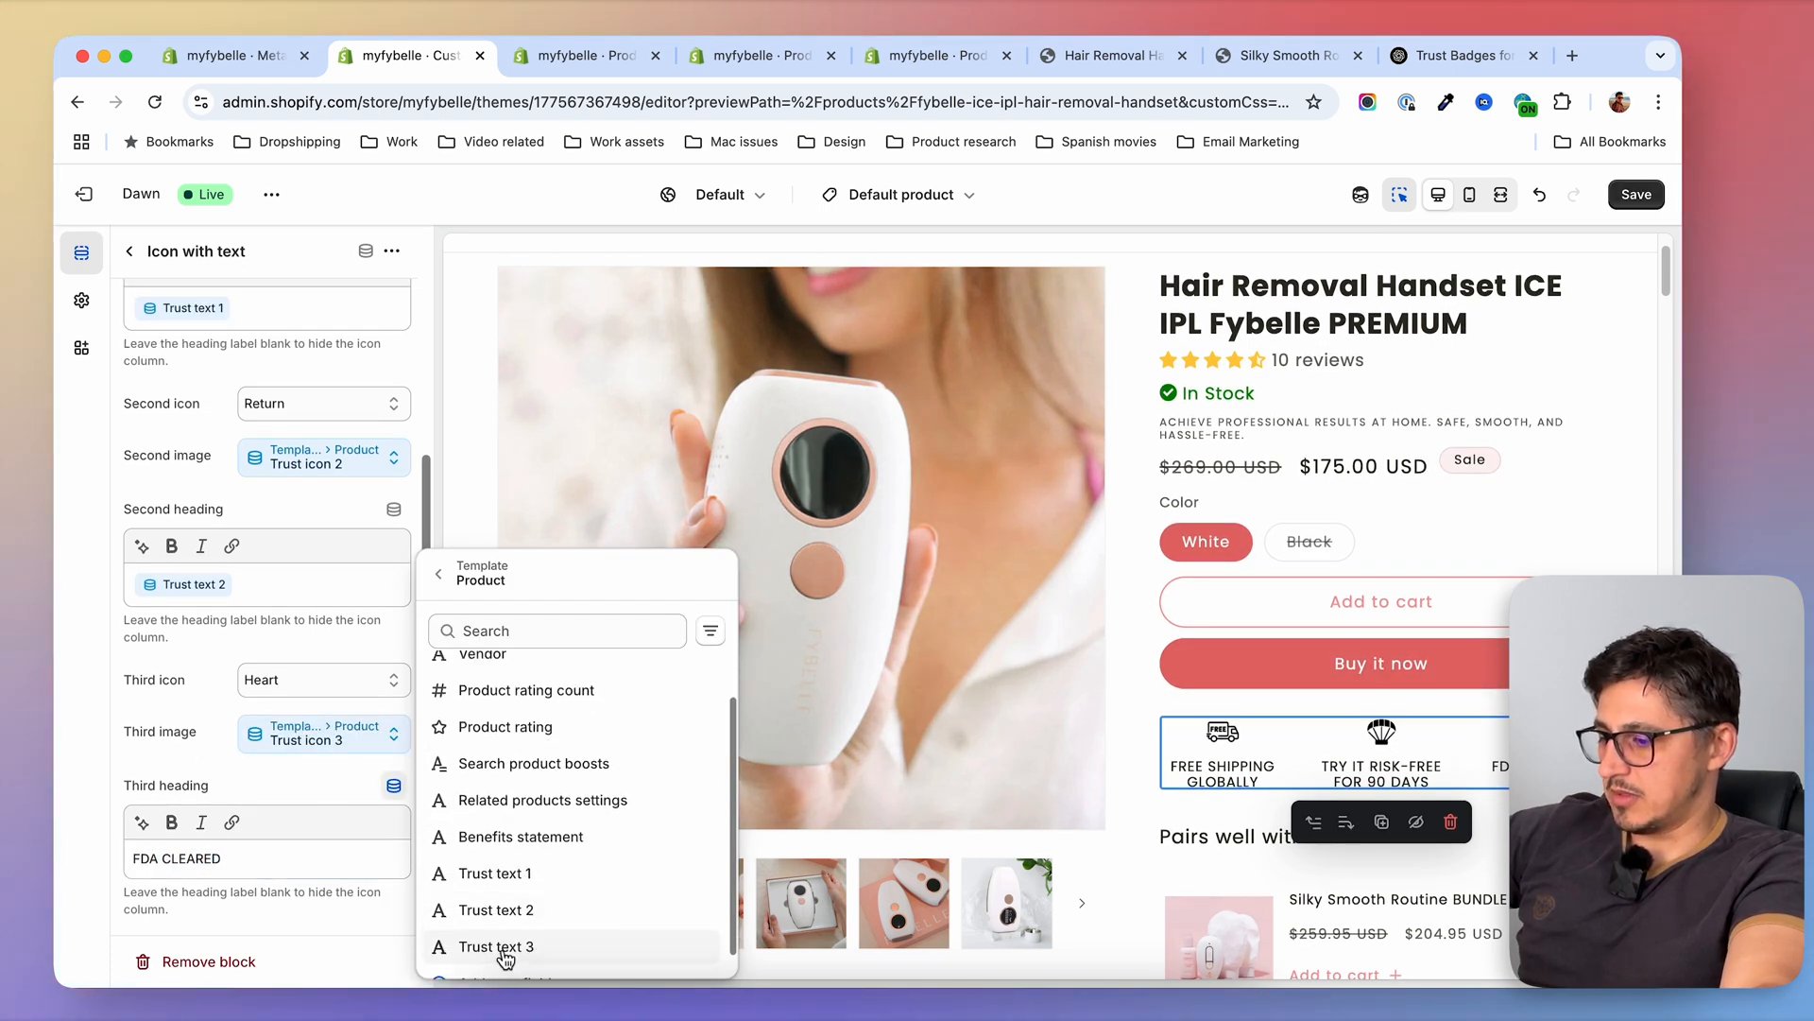
left_click(501, 947)
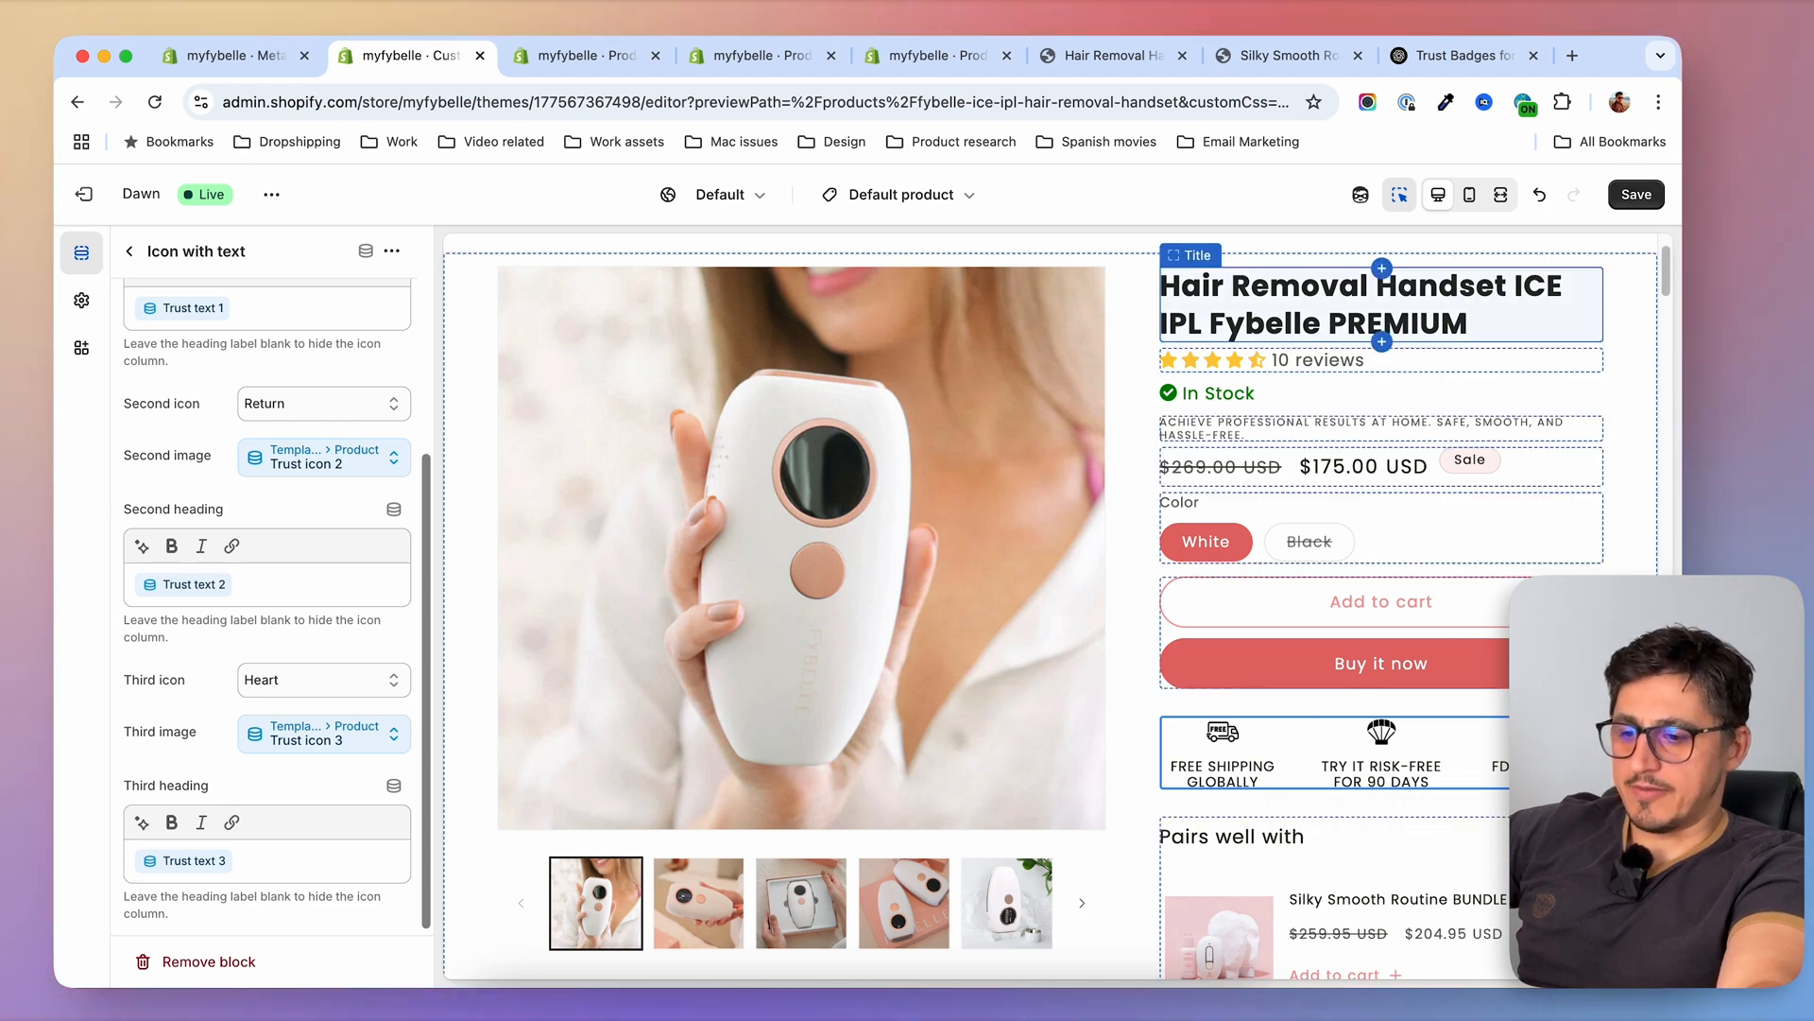
left_click(1629, 193)
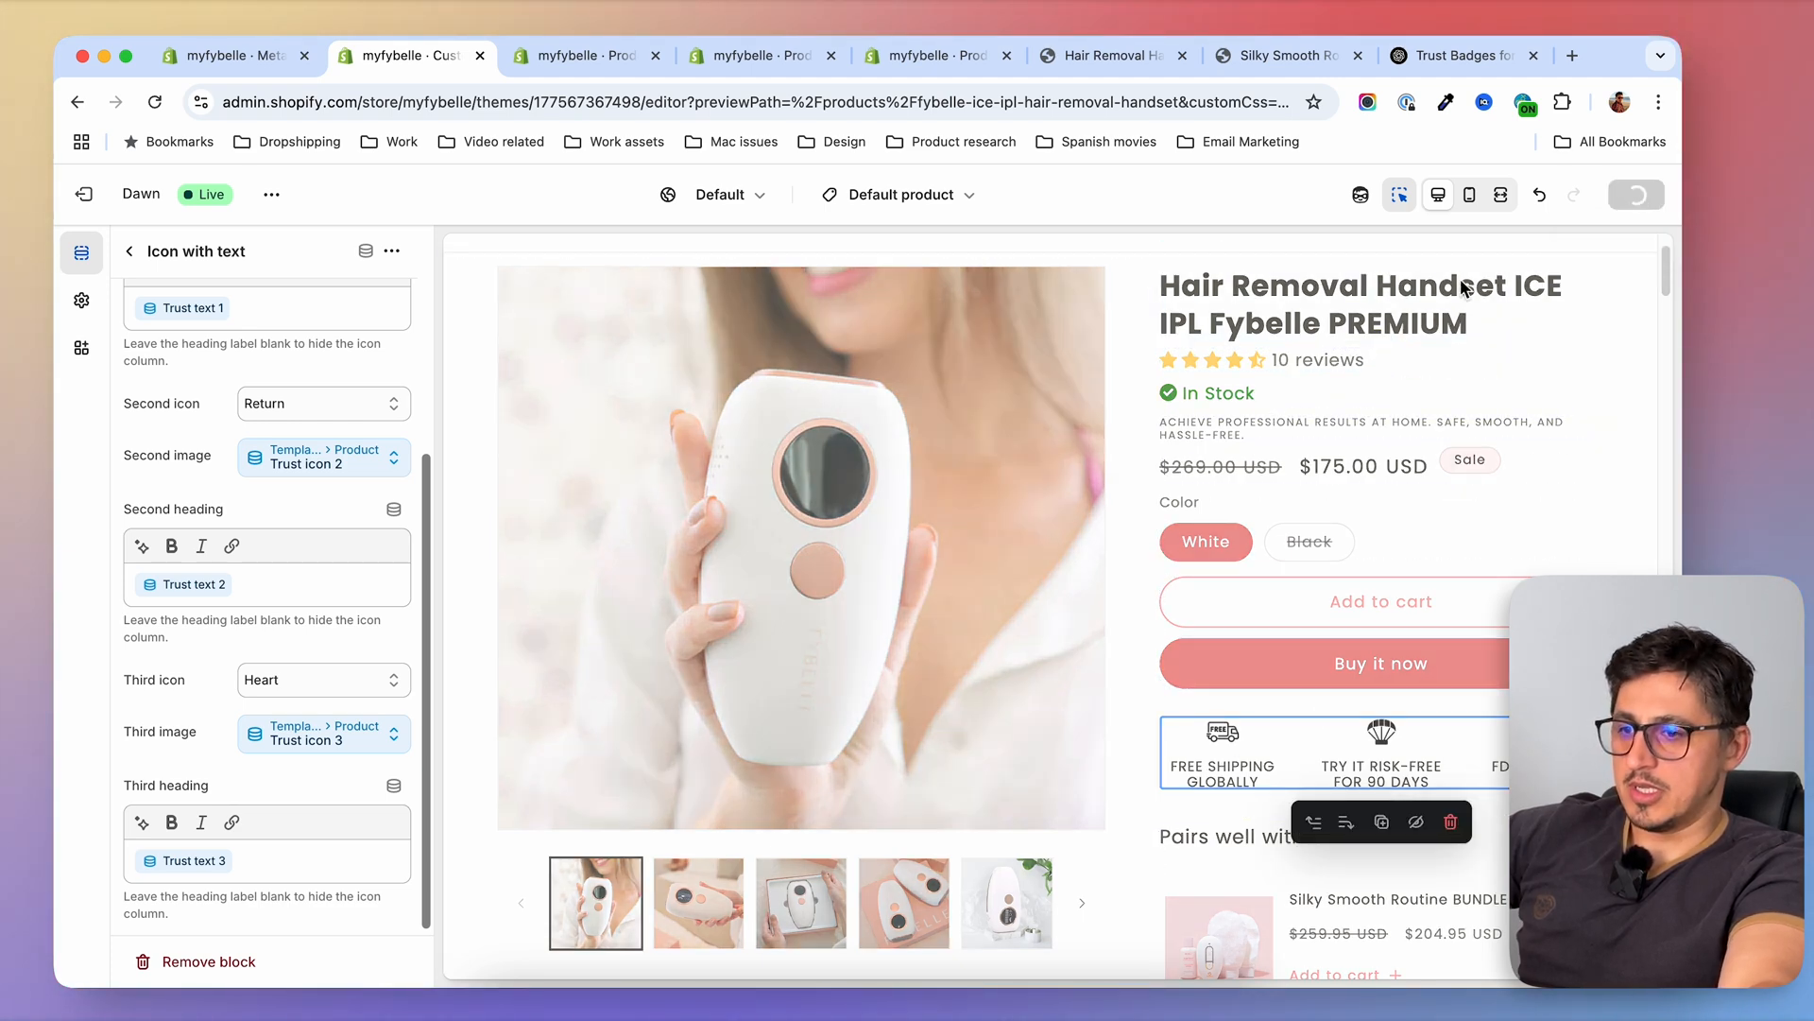
Open the PREMIUM handset's page in the store preview and check its trust icons and texts
left_click(1110, 55)
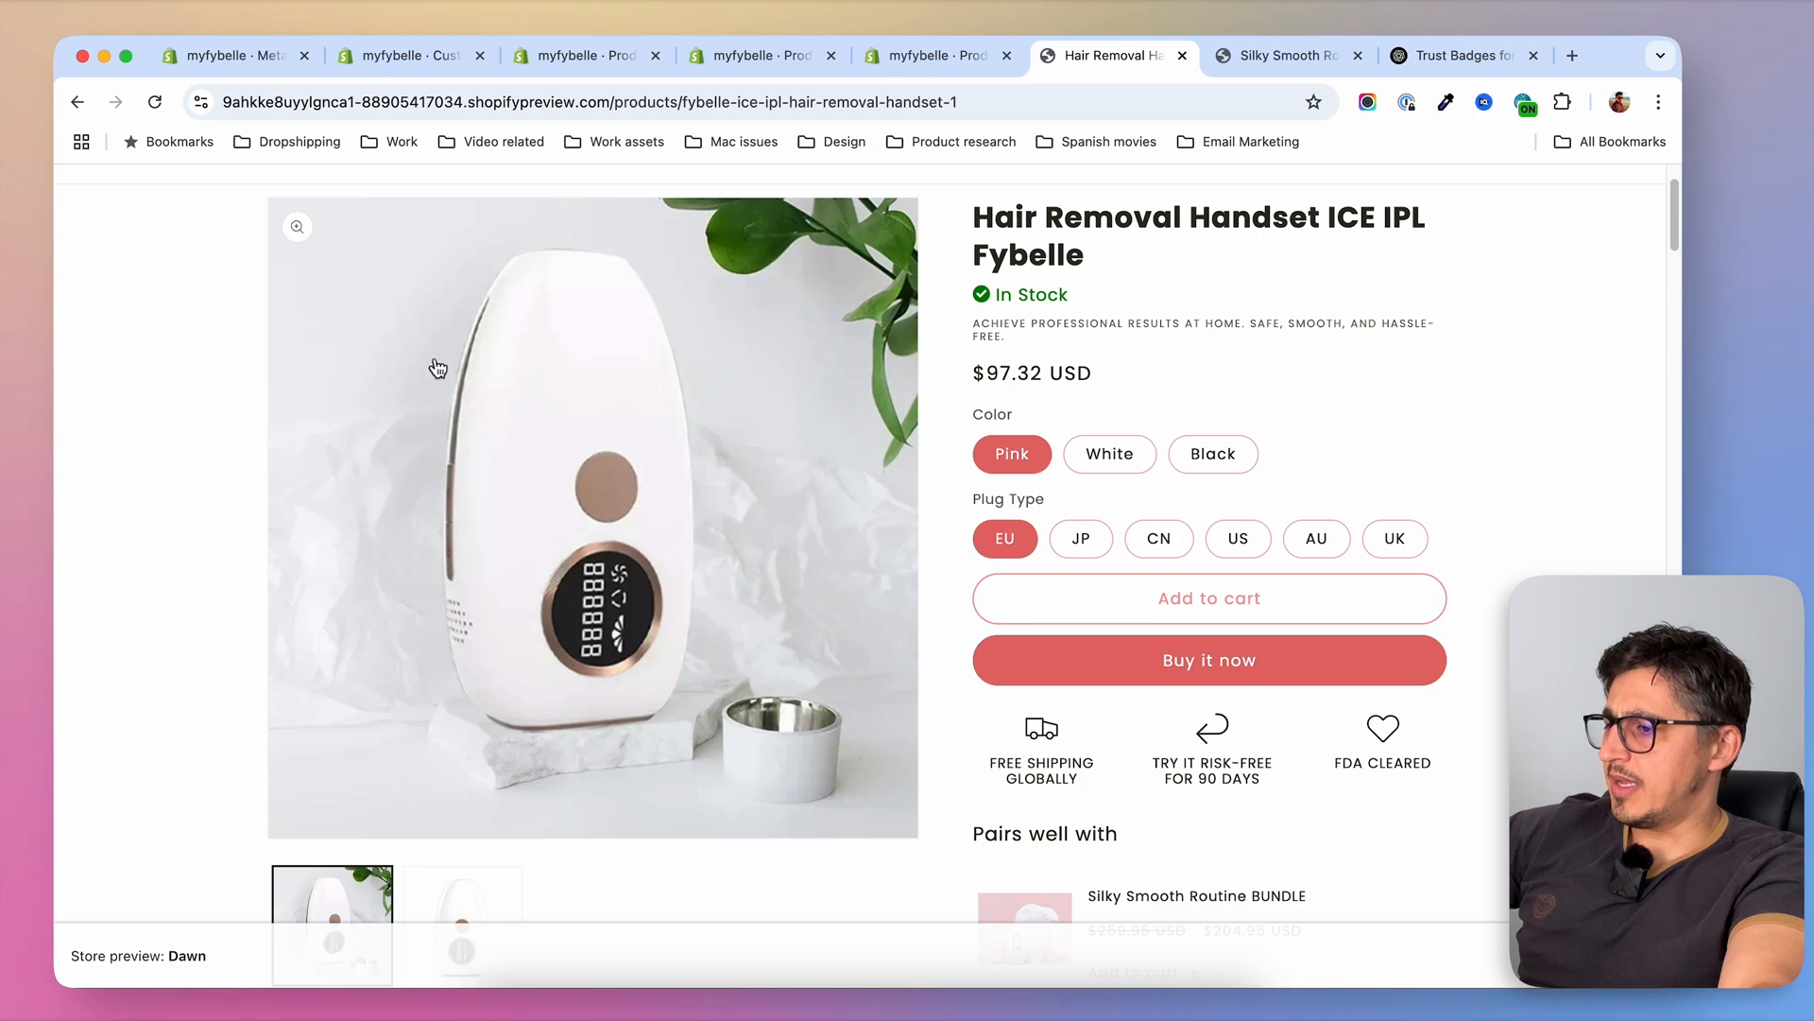
left_click(358, 255)
left_click(770, 630)
scroll(1418, 662, "down", 2)
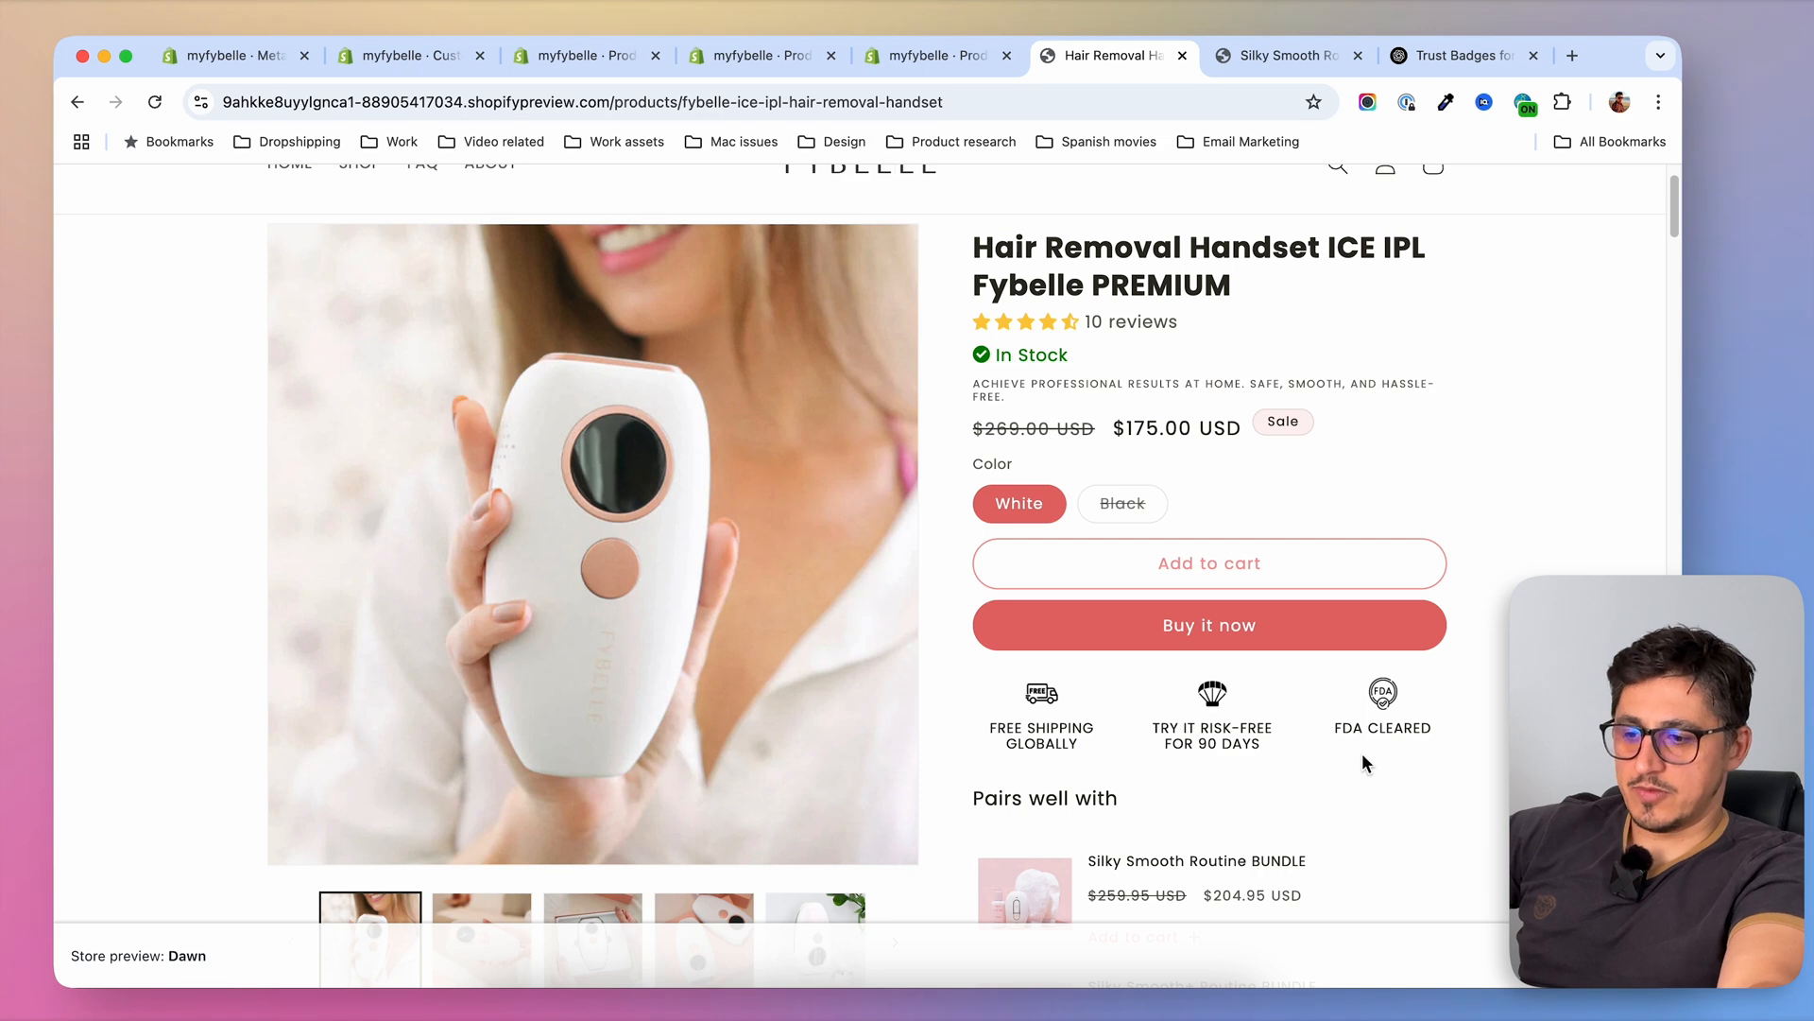
Open the non-PREMIUM Hair Removal Handset ICE IPL Fybelle's page in the store preview and check for trust icons and texts
scroll(850, 473, "up", 2)
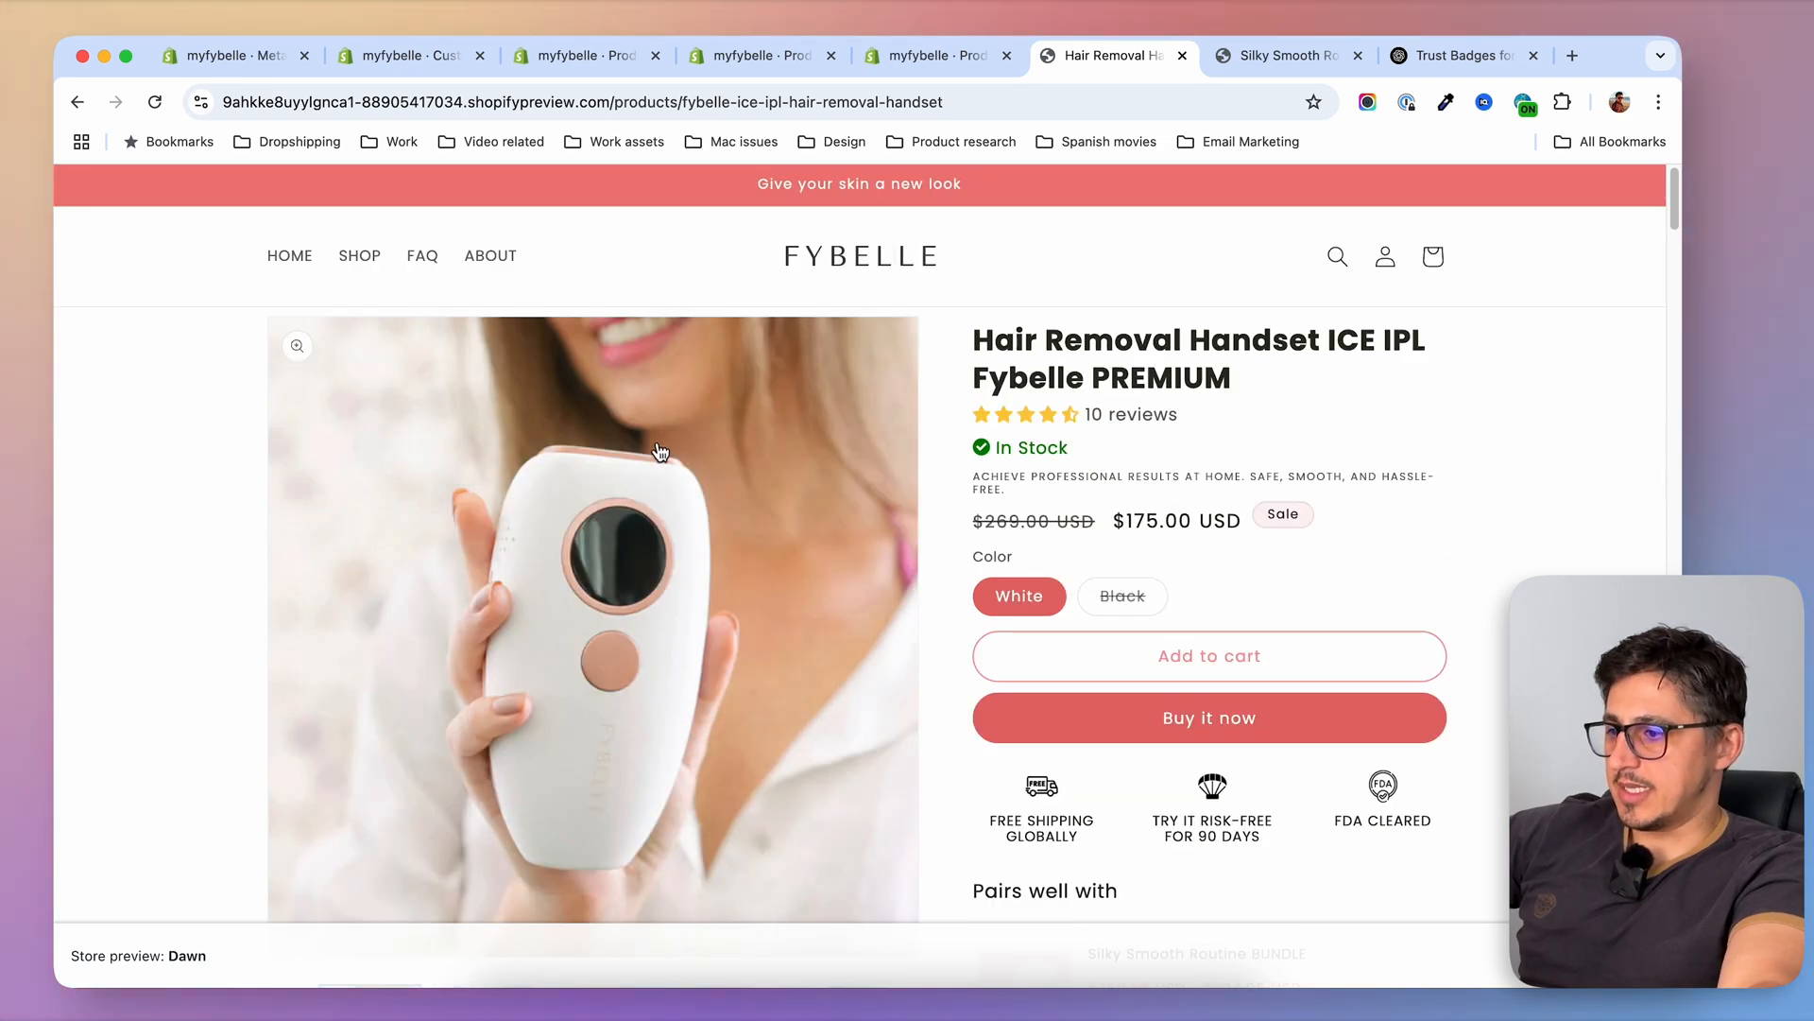
left_click(357, 255)
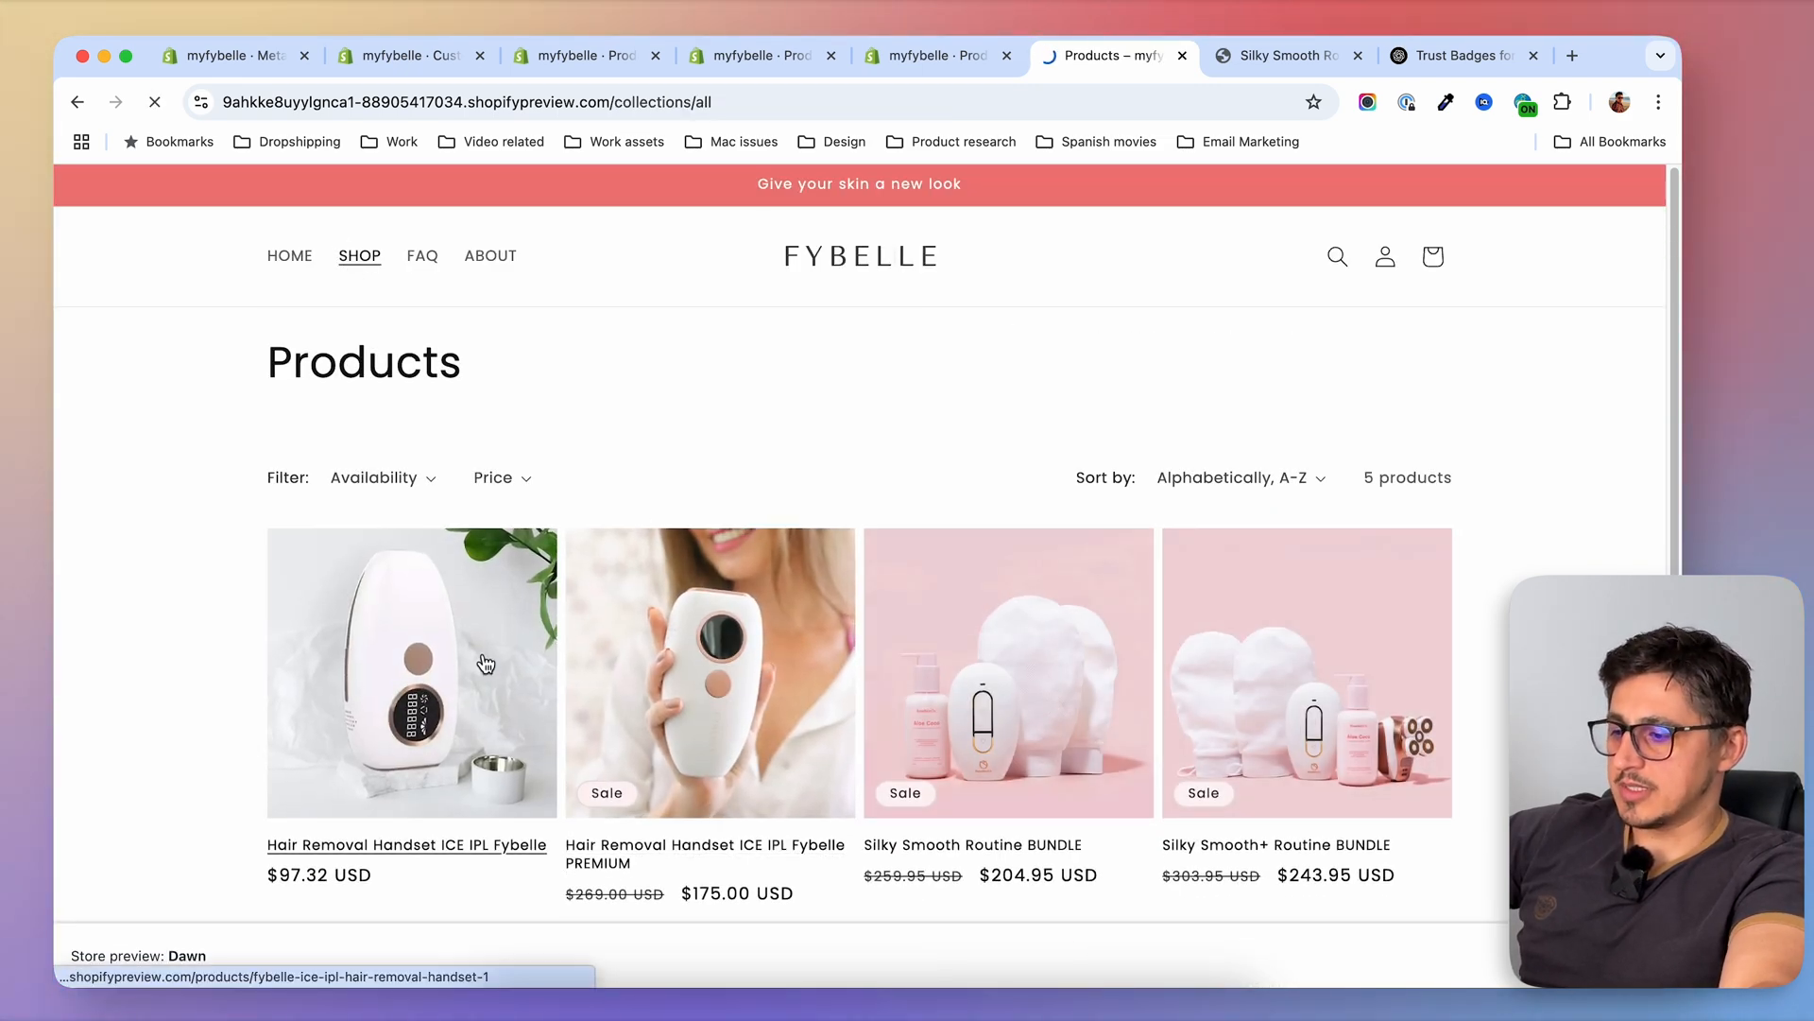
left_click(486, 665)
scroll(1484, 615, "down", 5)
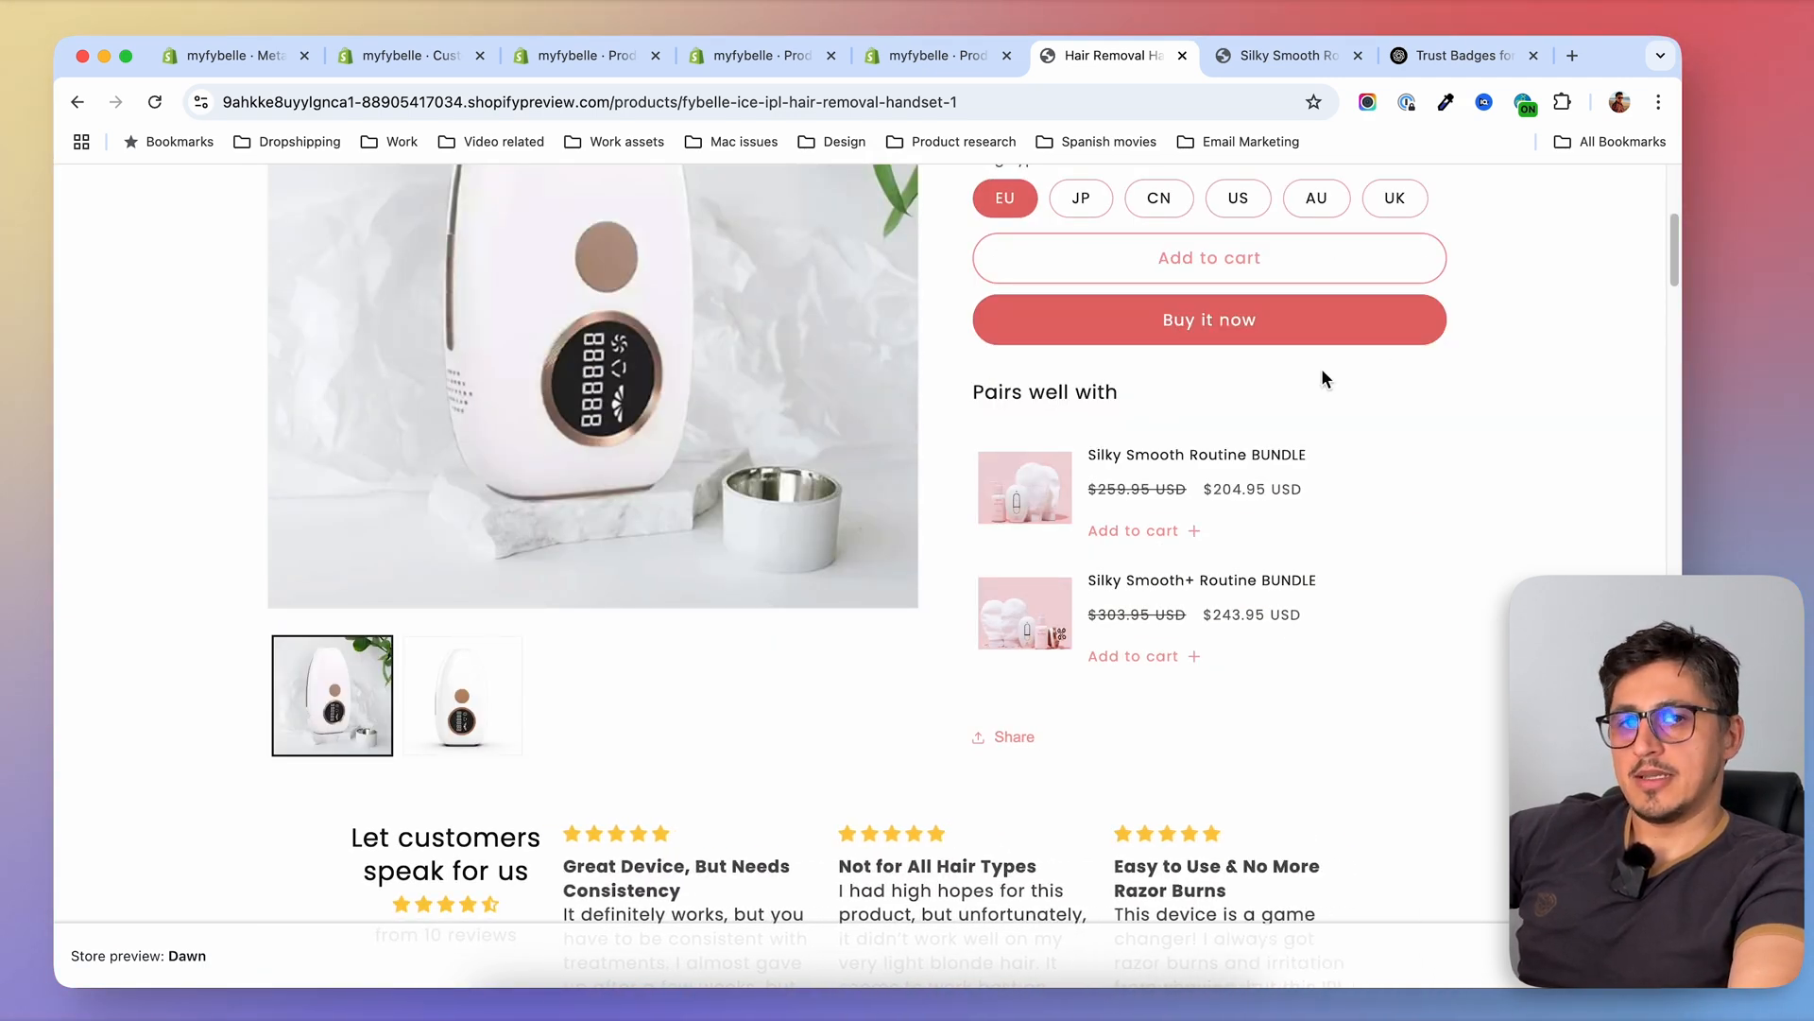
scroll(1223, 255, "down", 1)
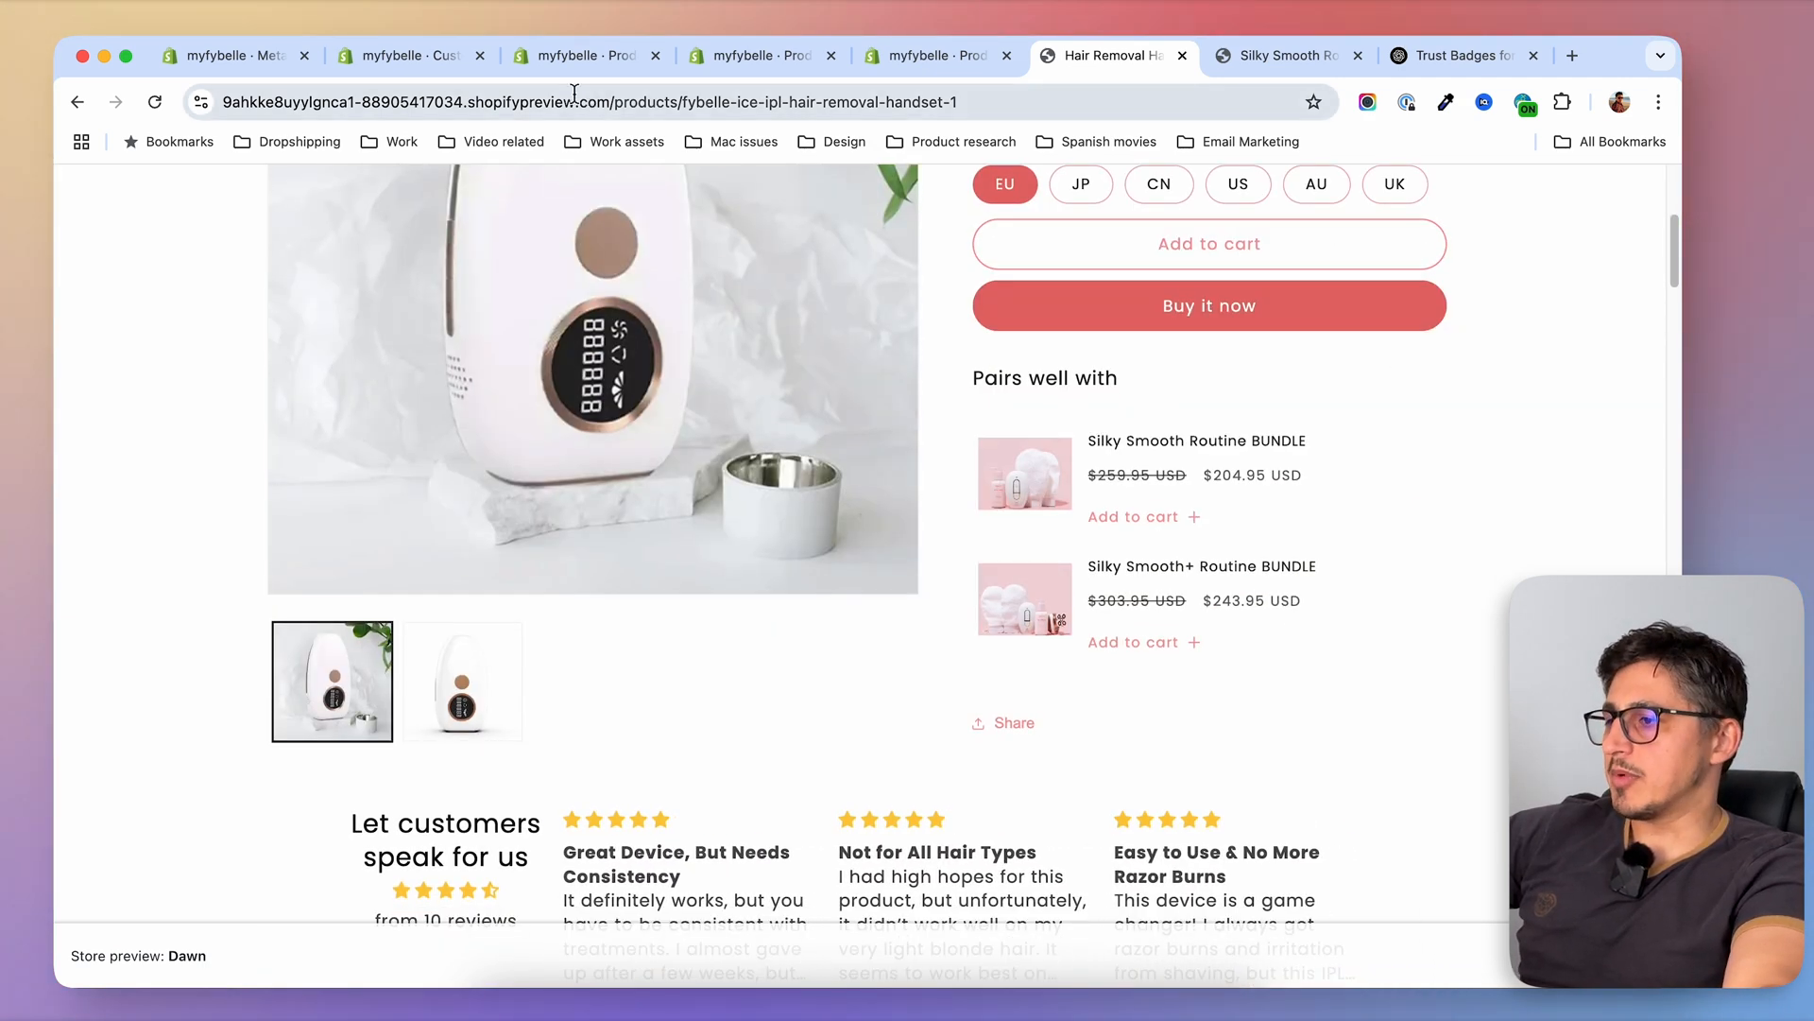
Save the non-PREMIUM handset's trust metafields in the product admin, and reload its store preview page to check the icons
left_click(378, 58)
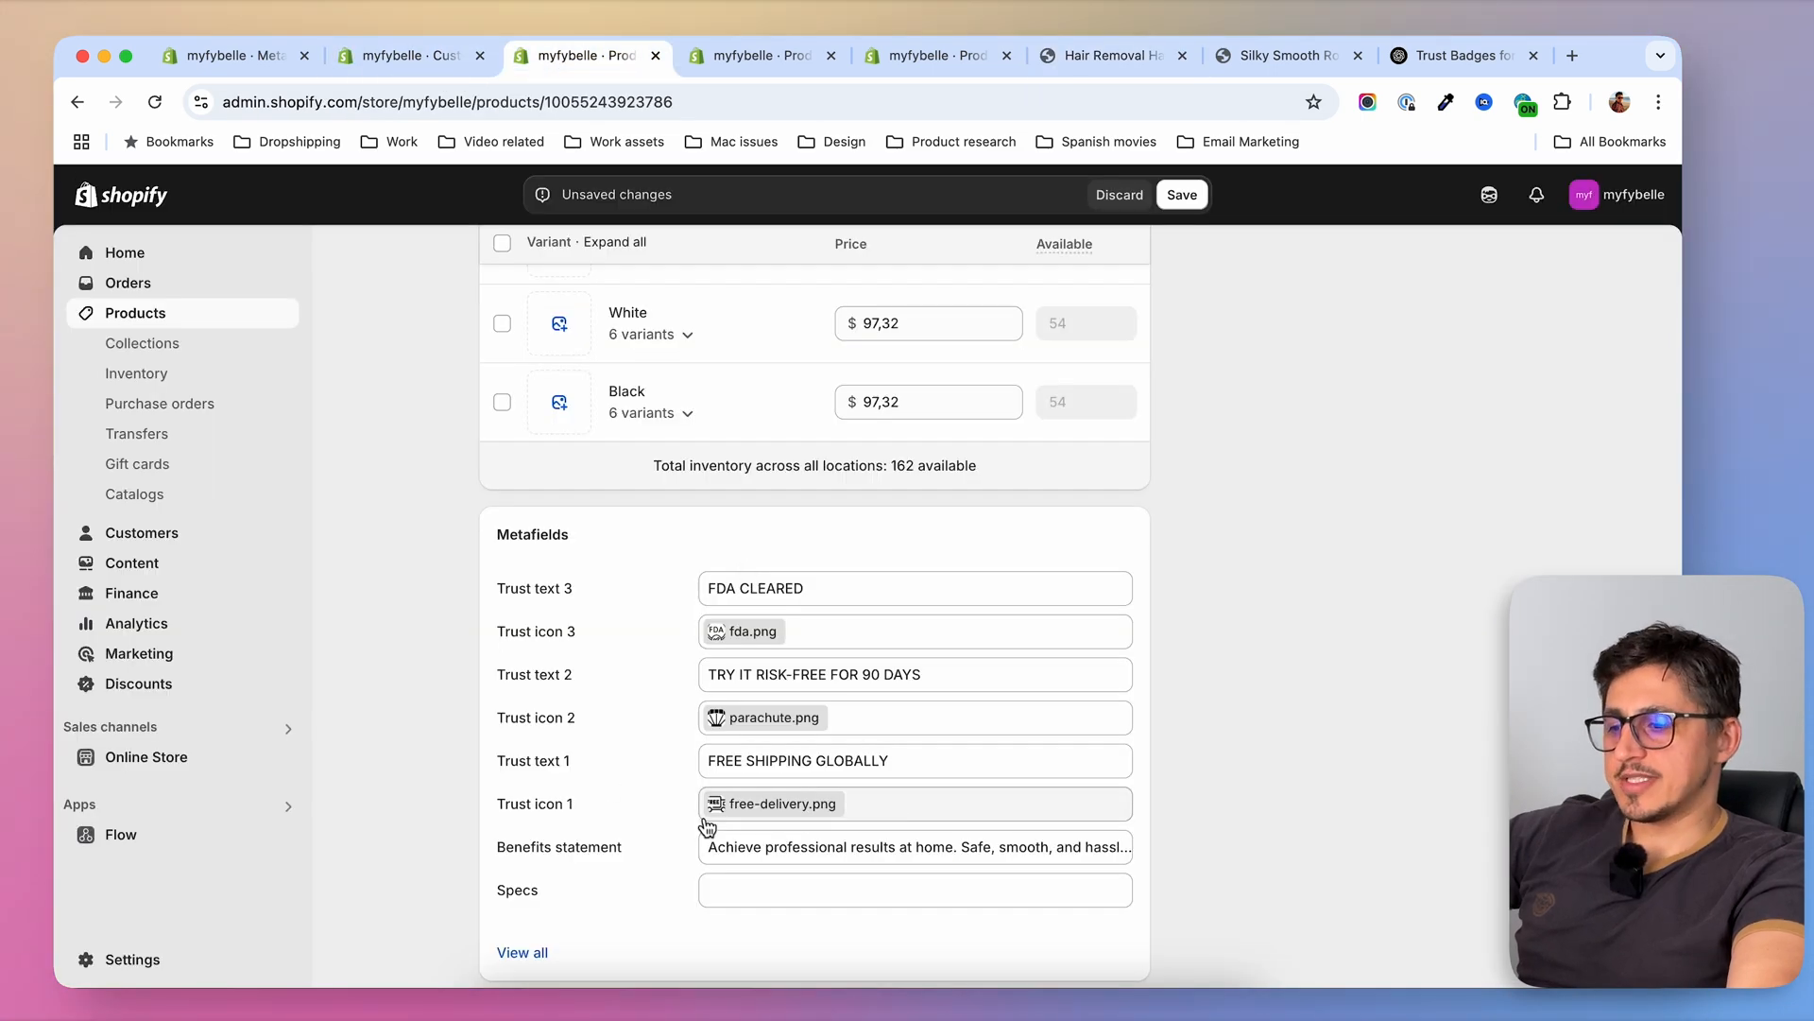
left_click(1183, 195)
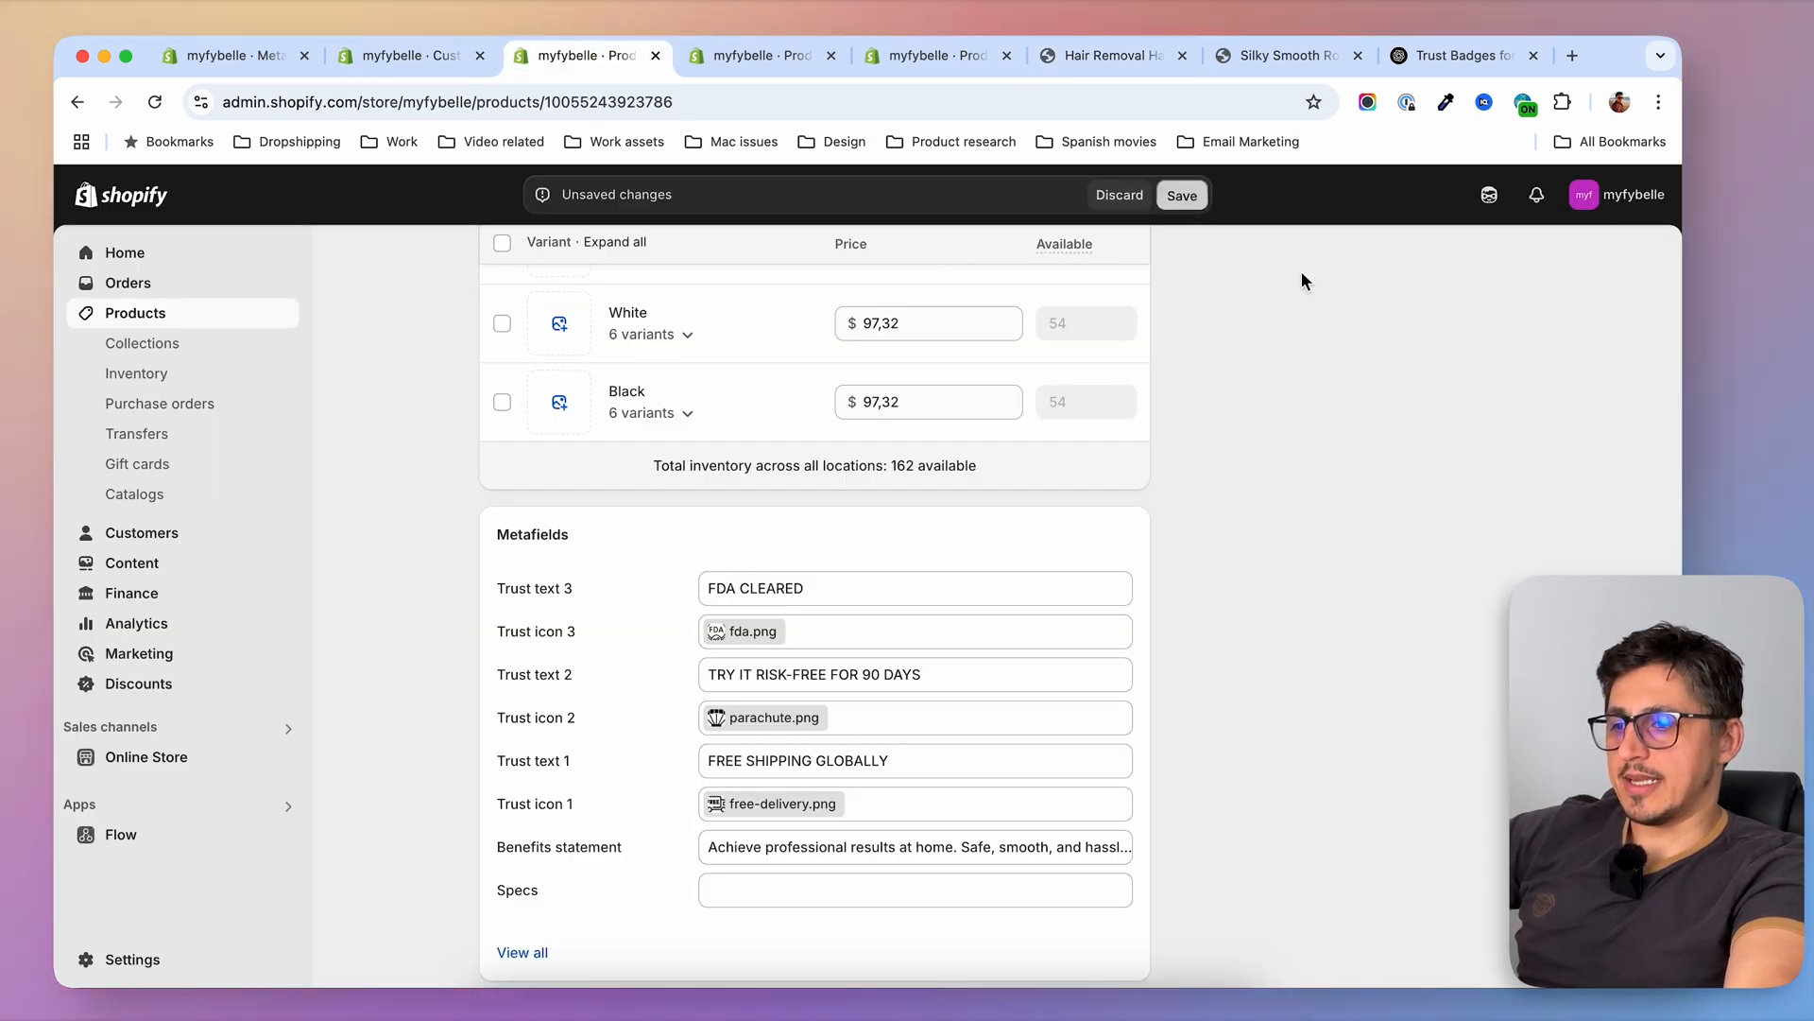
left_click(1111, 54)
left_click(155, 101)
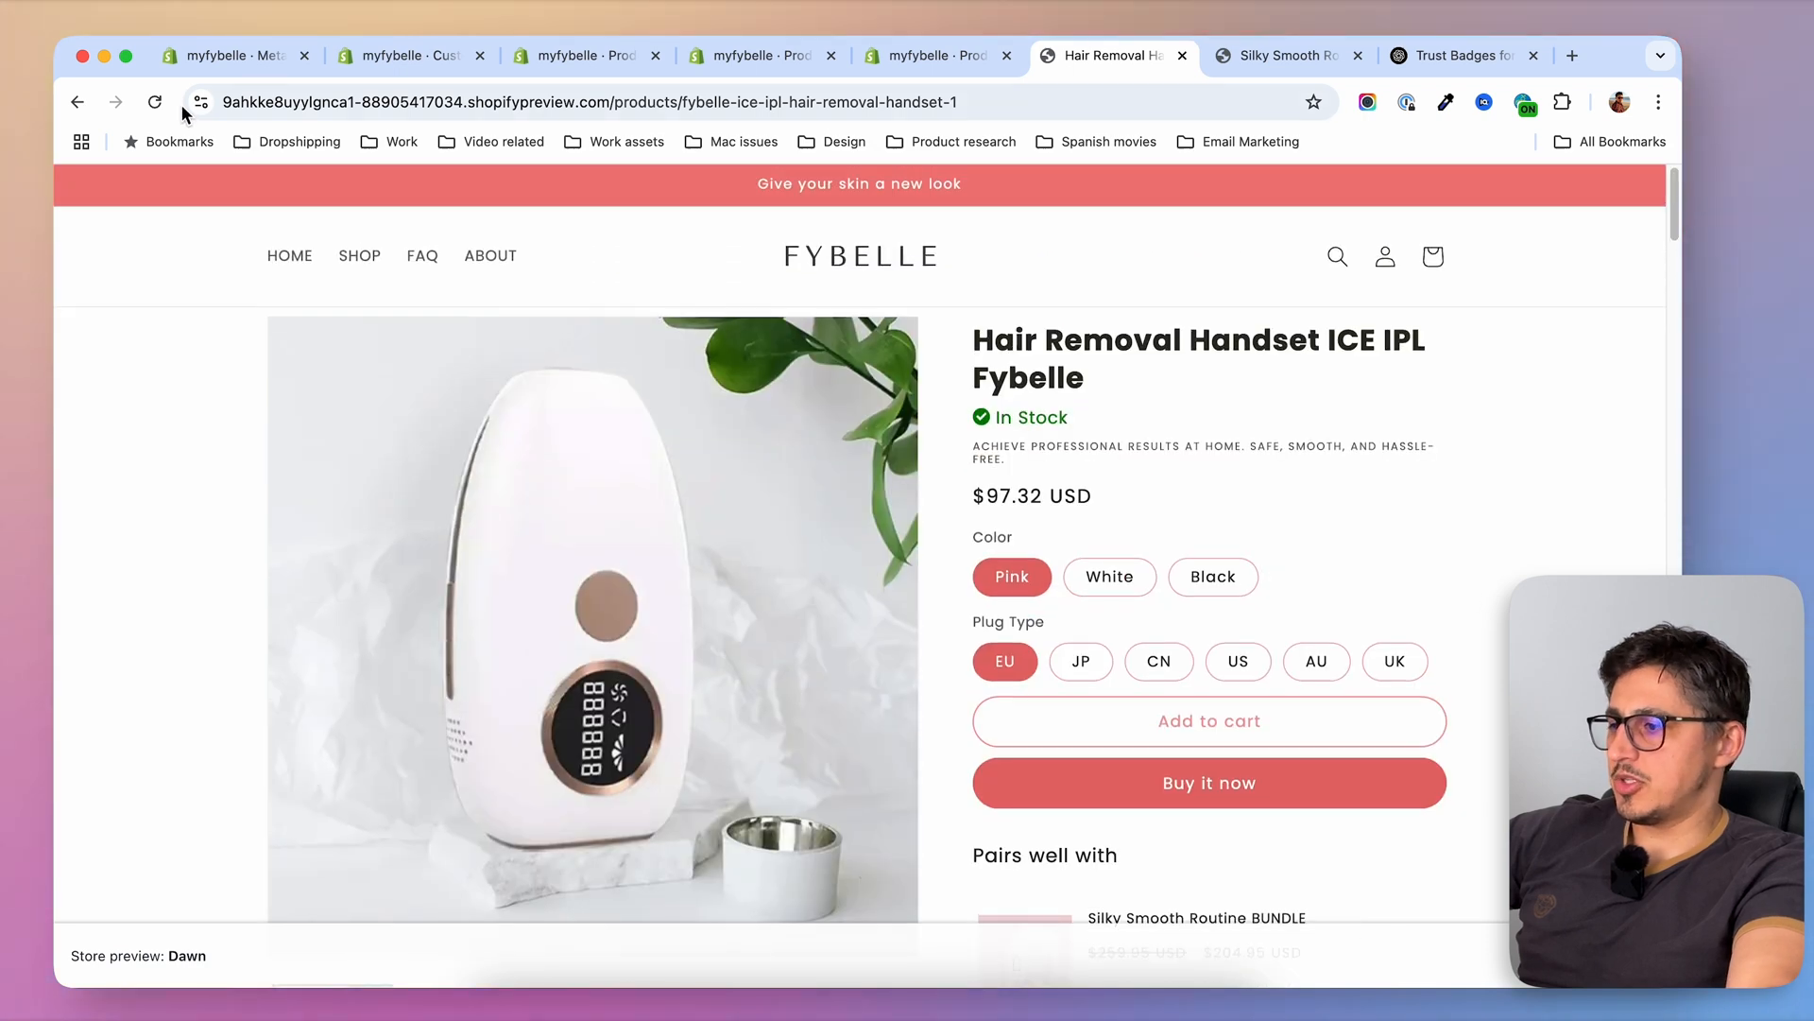
scroll(1488, 690, "down", 1)
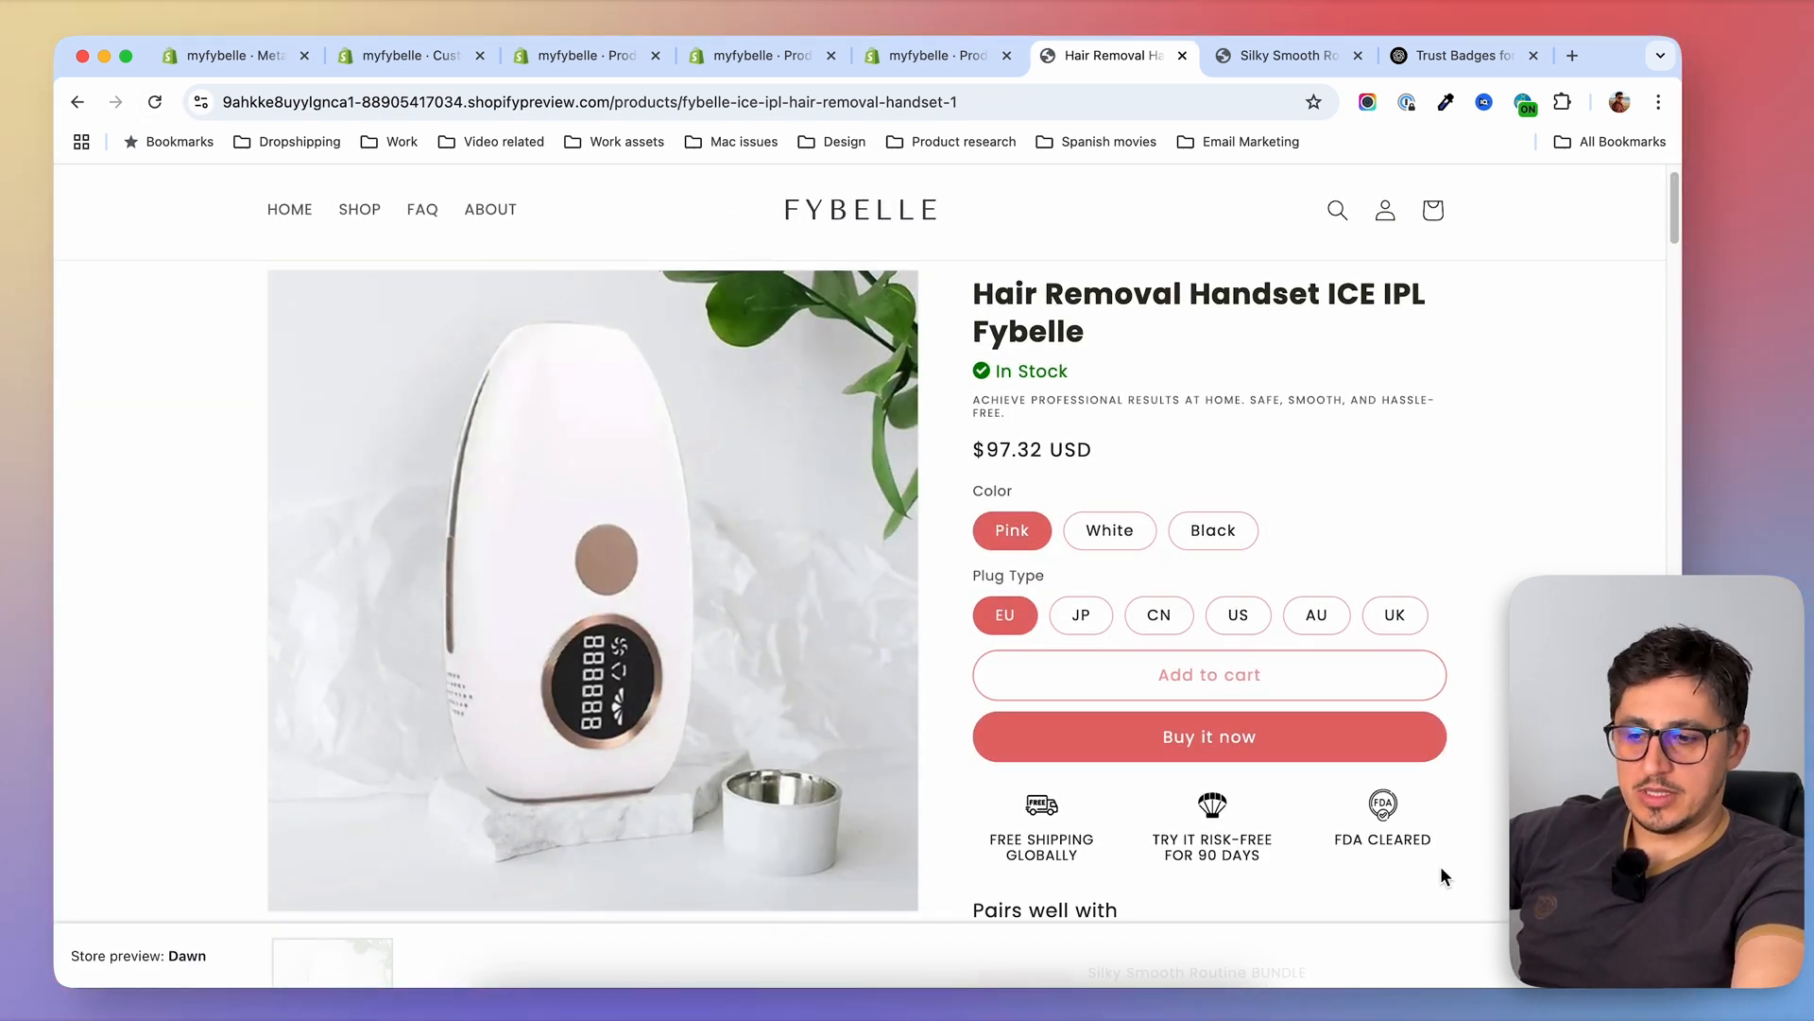
Open the Silky Smooth Routine BUNDLE's page from the preview shop and check for trust icons and texts
scroll(452, 318, "up", 1)
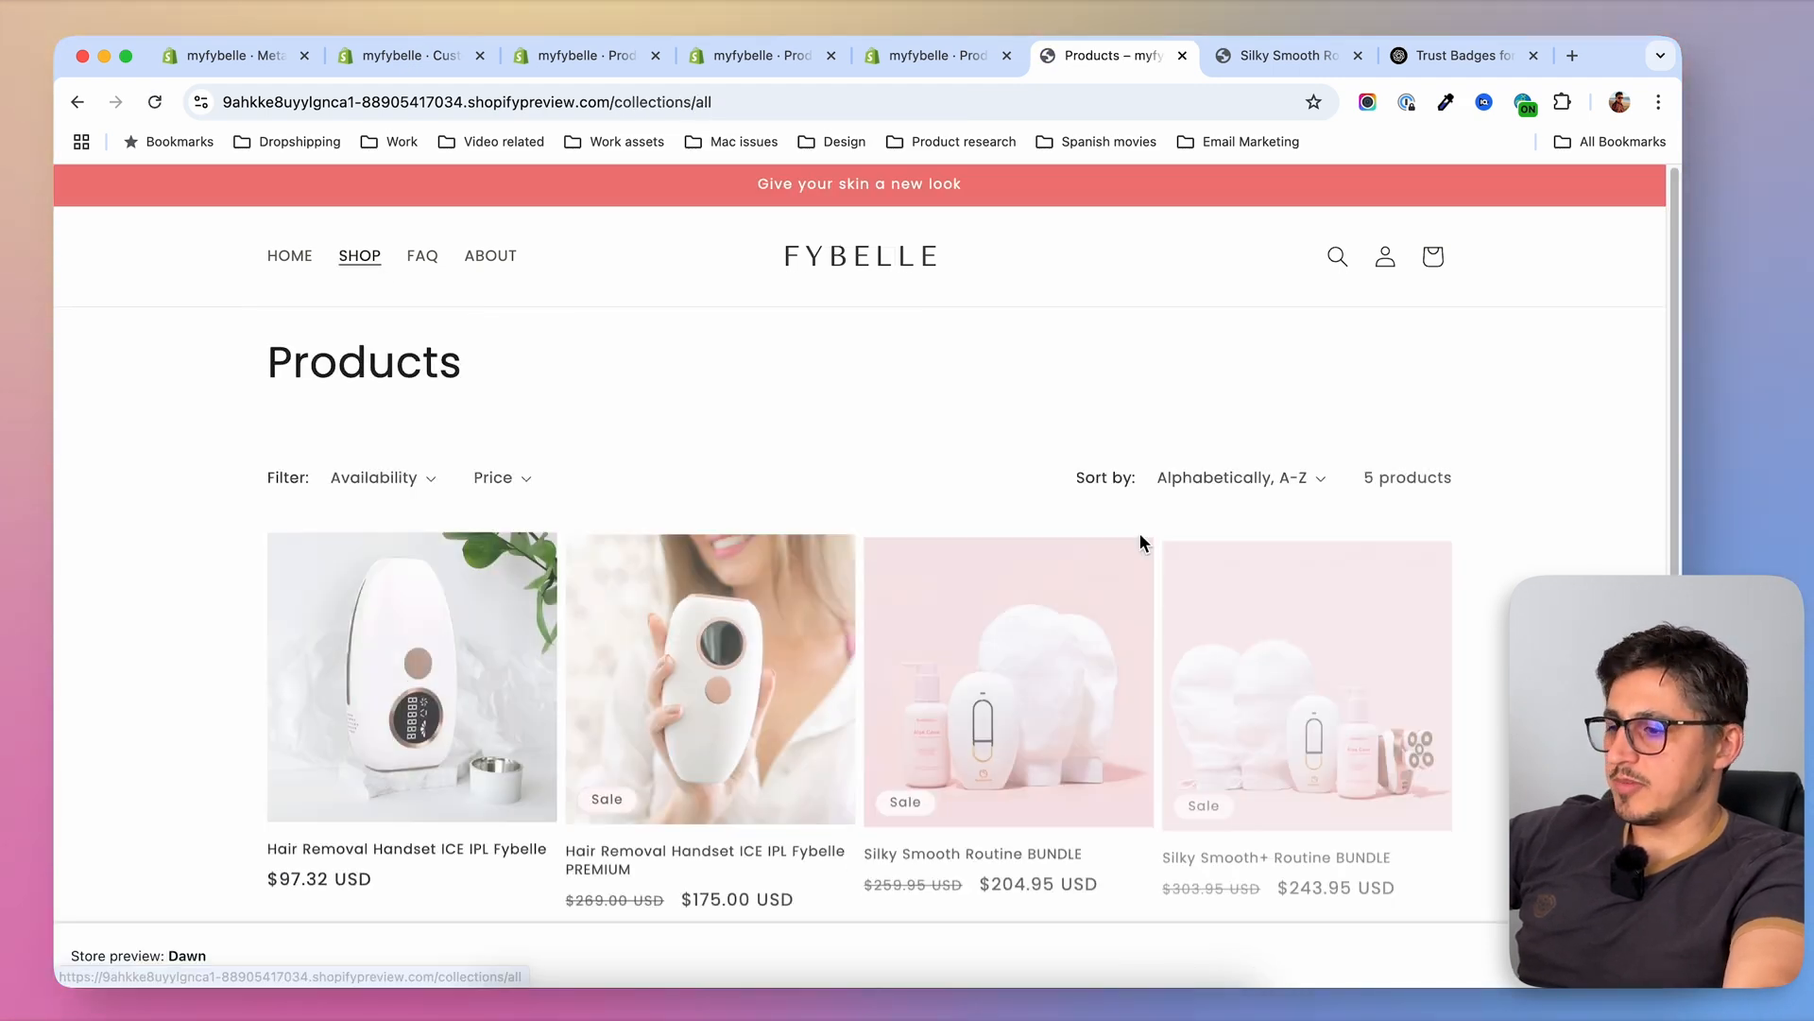
left_click(1067, 608)
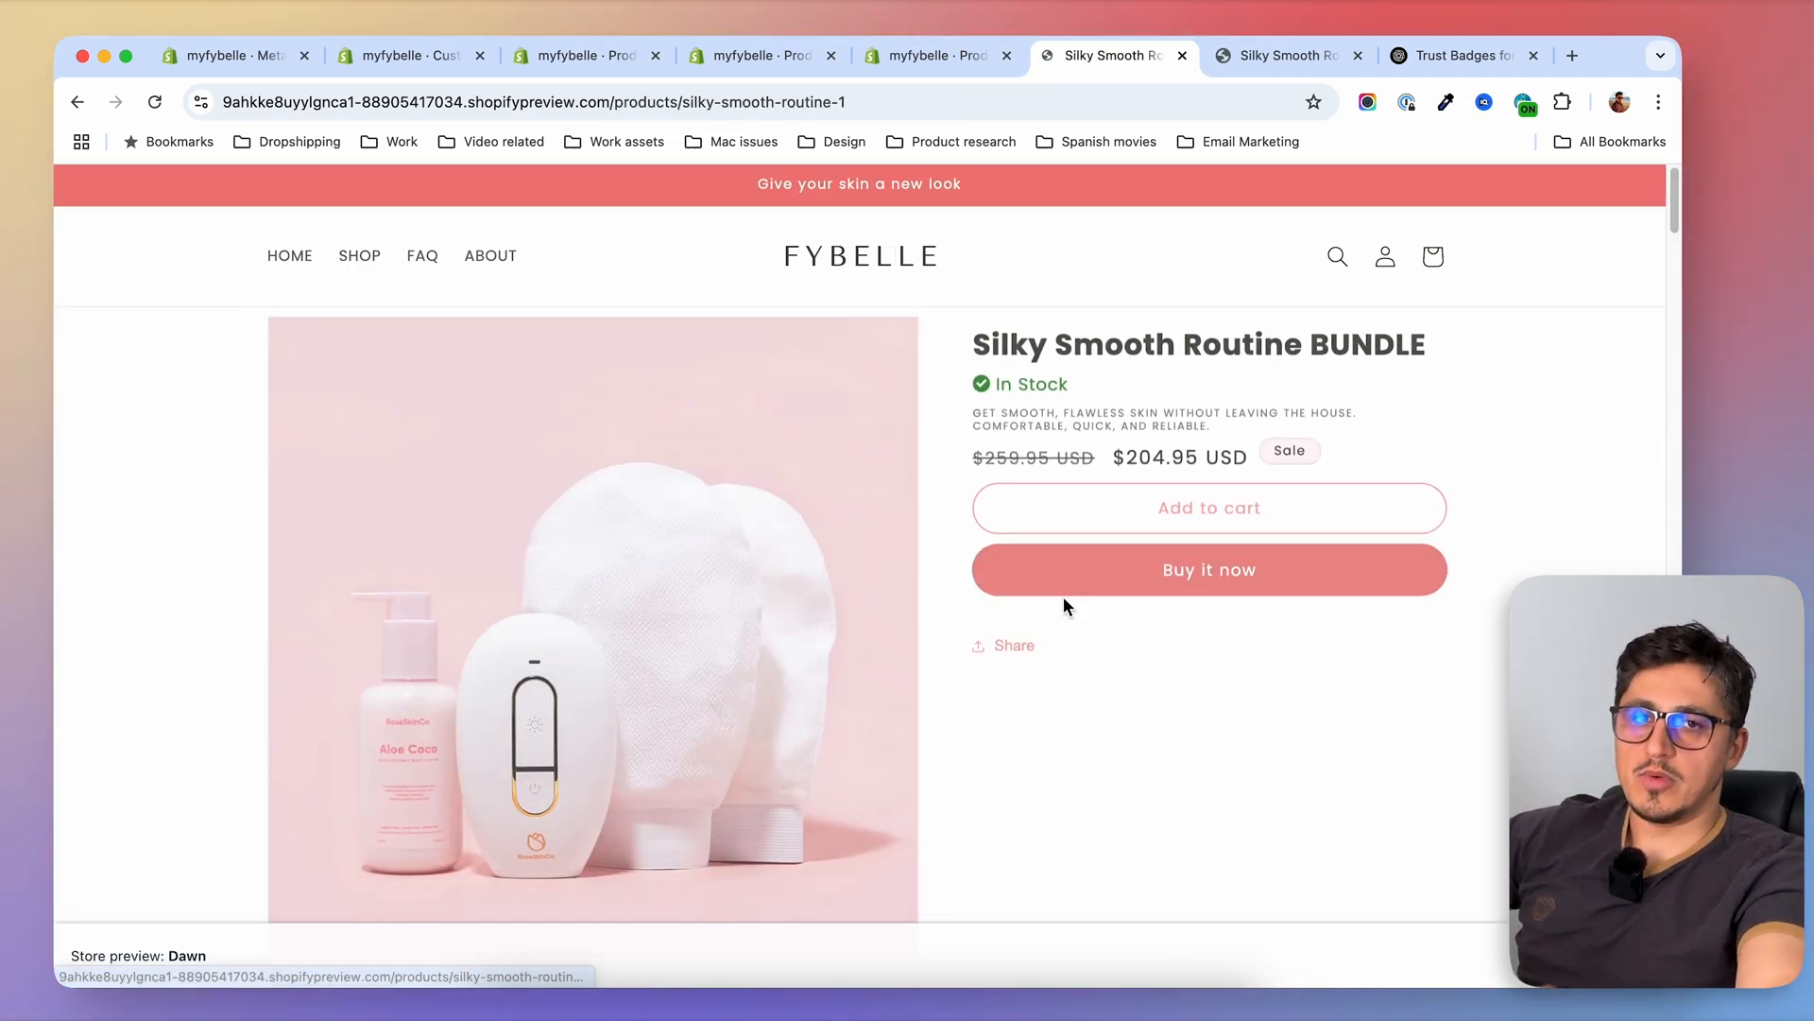
scroll(1067, 608, "down", 2)
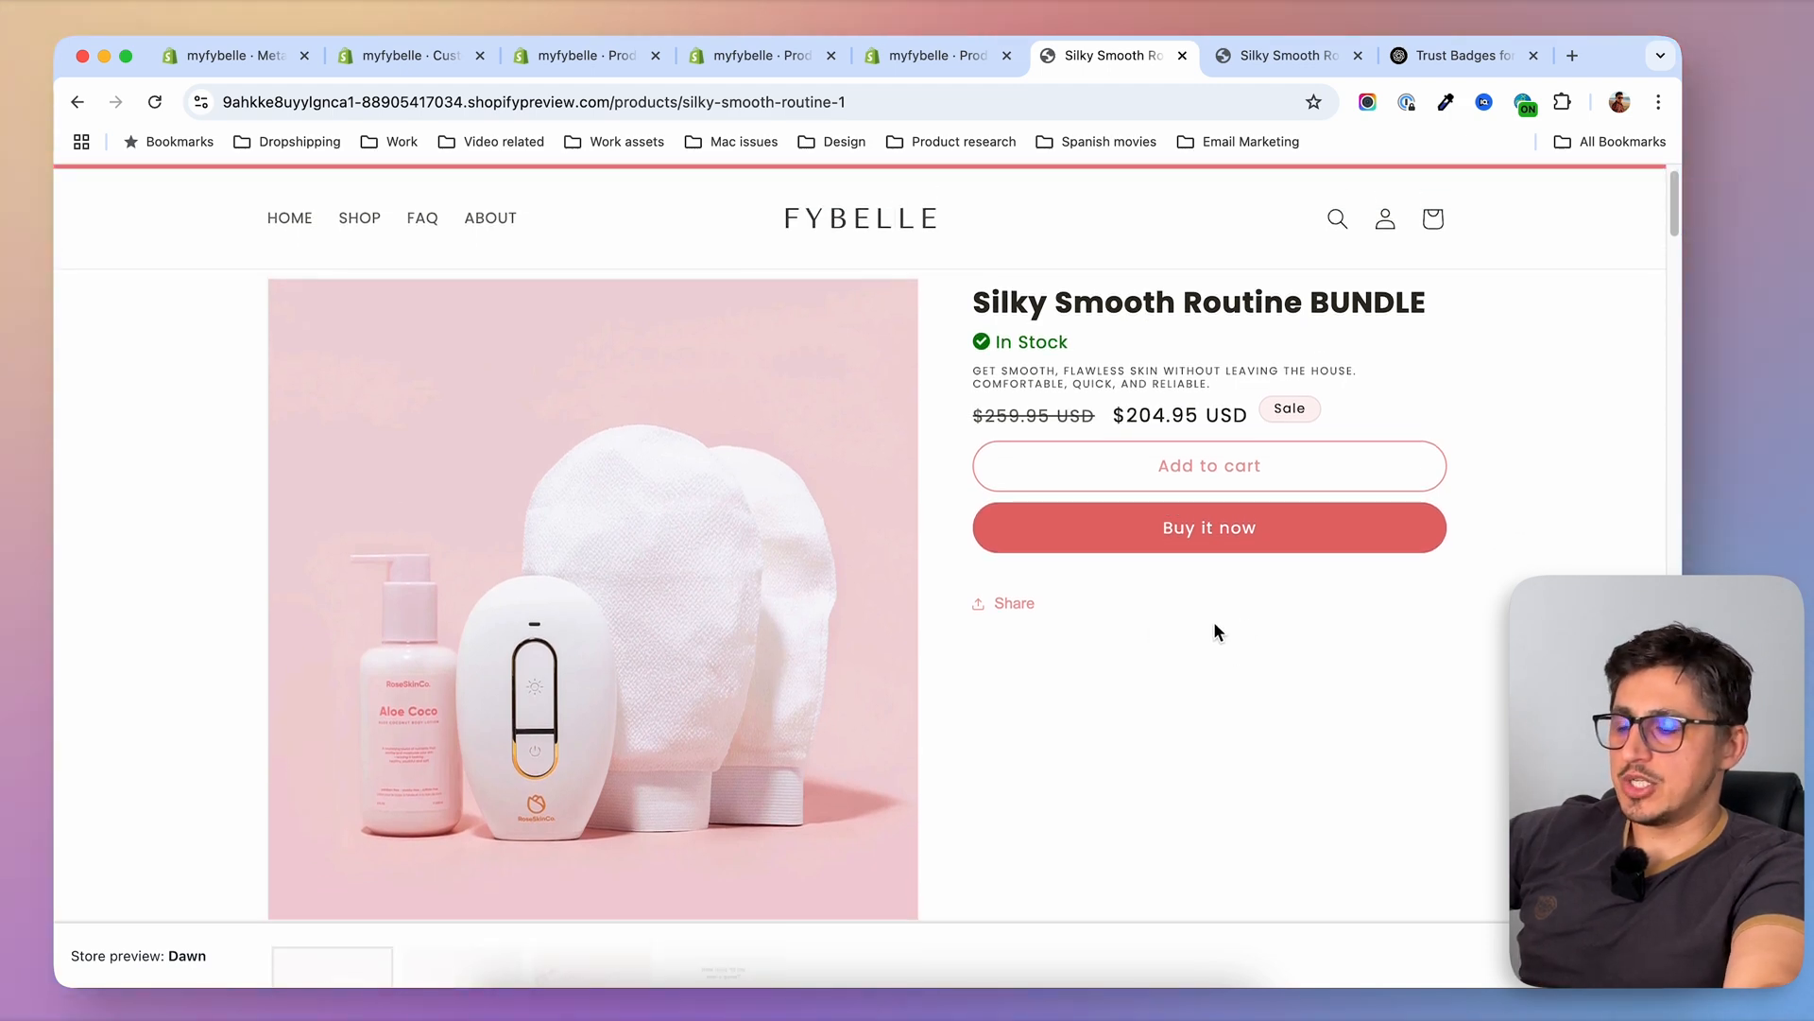
Complete and save the Silky Smooth Routine BUNDLE's three trust icon and text metafields in the product admin, and preview its page
left_click(567, 55)
left_click(493, 266)
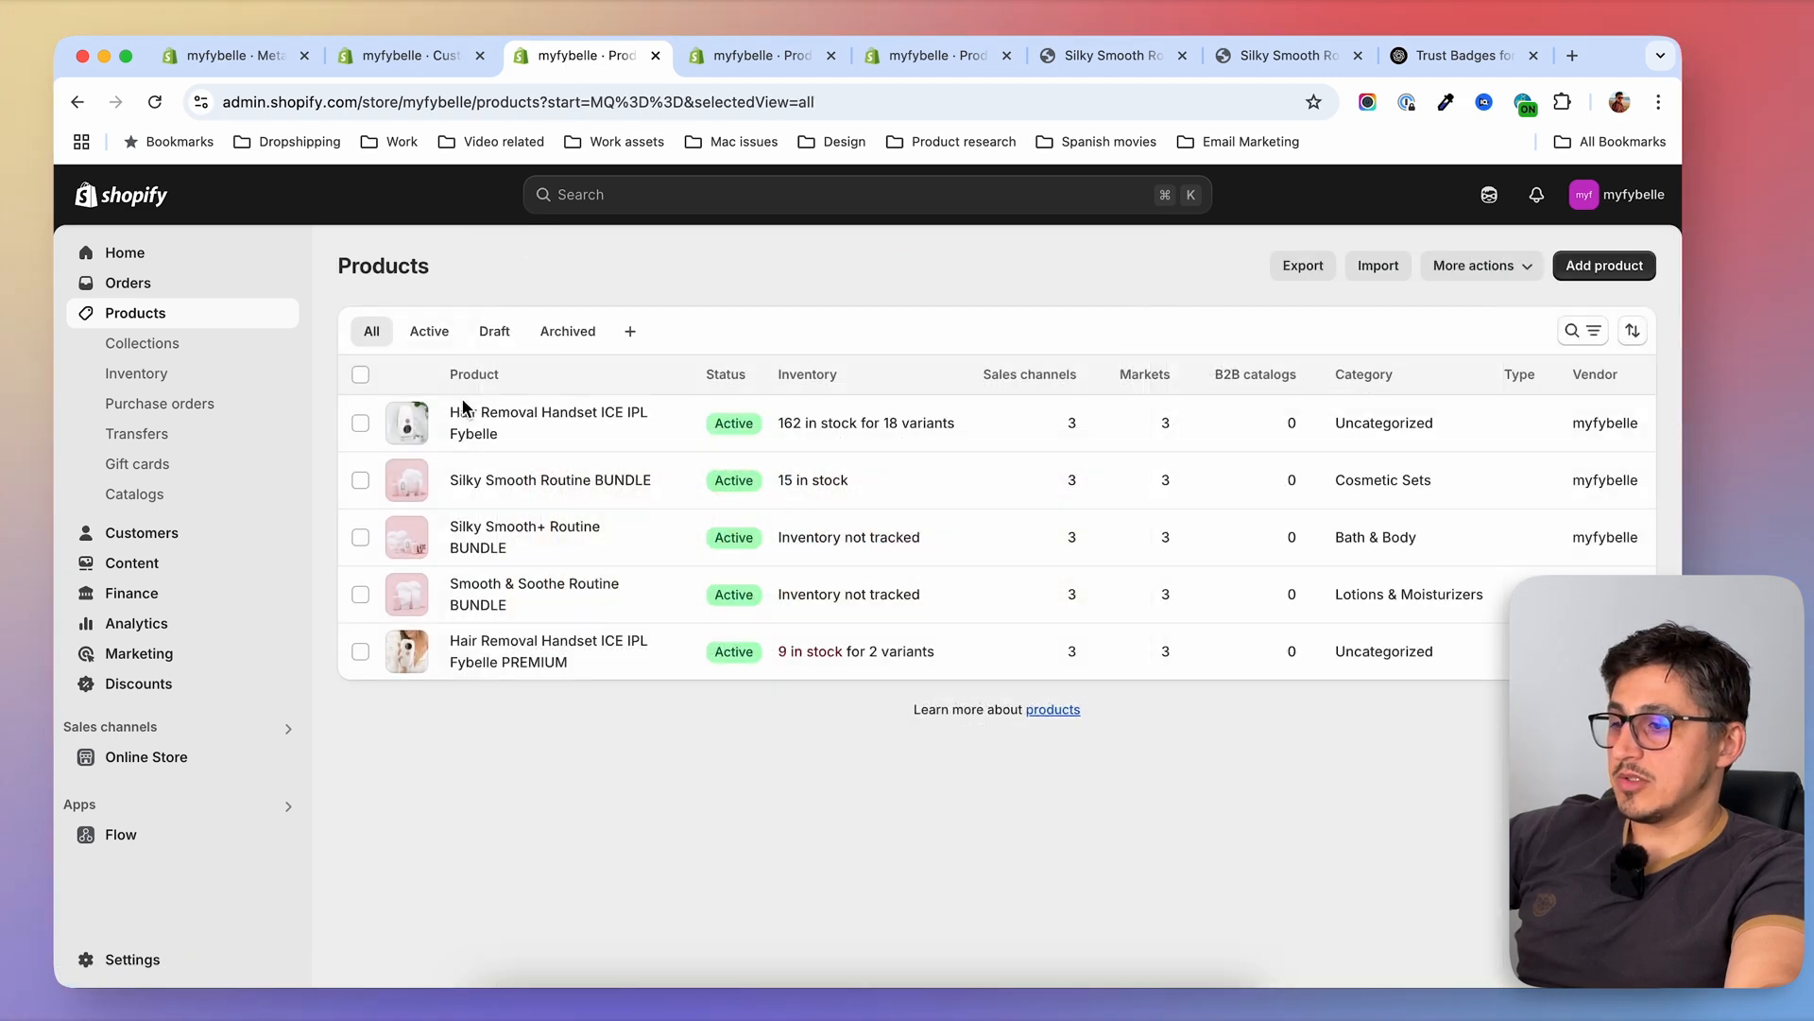
left_click(667, 477)
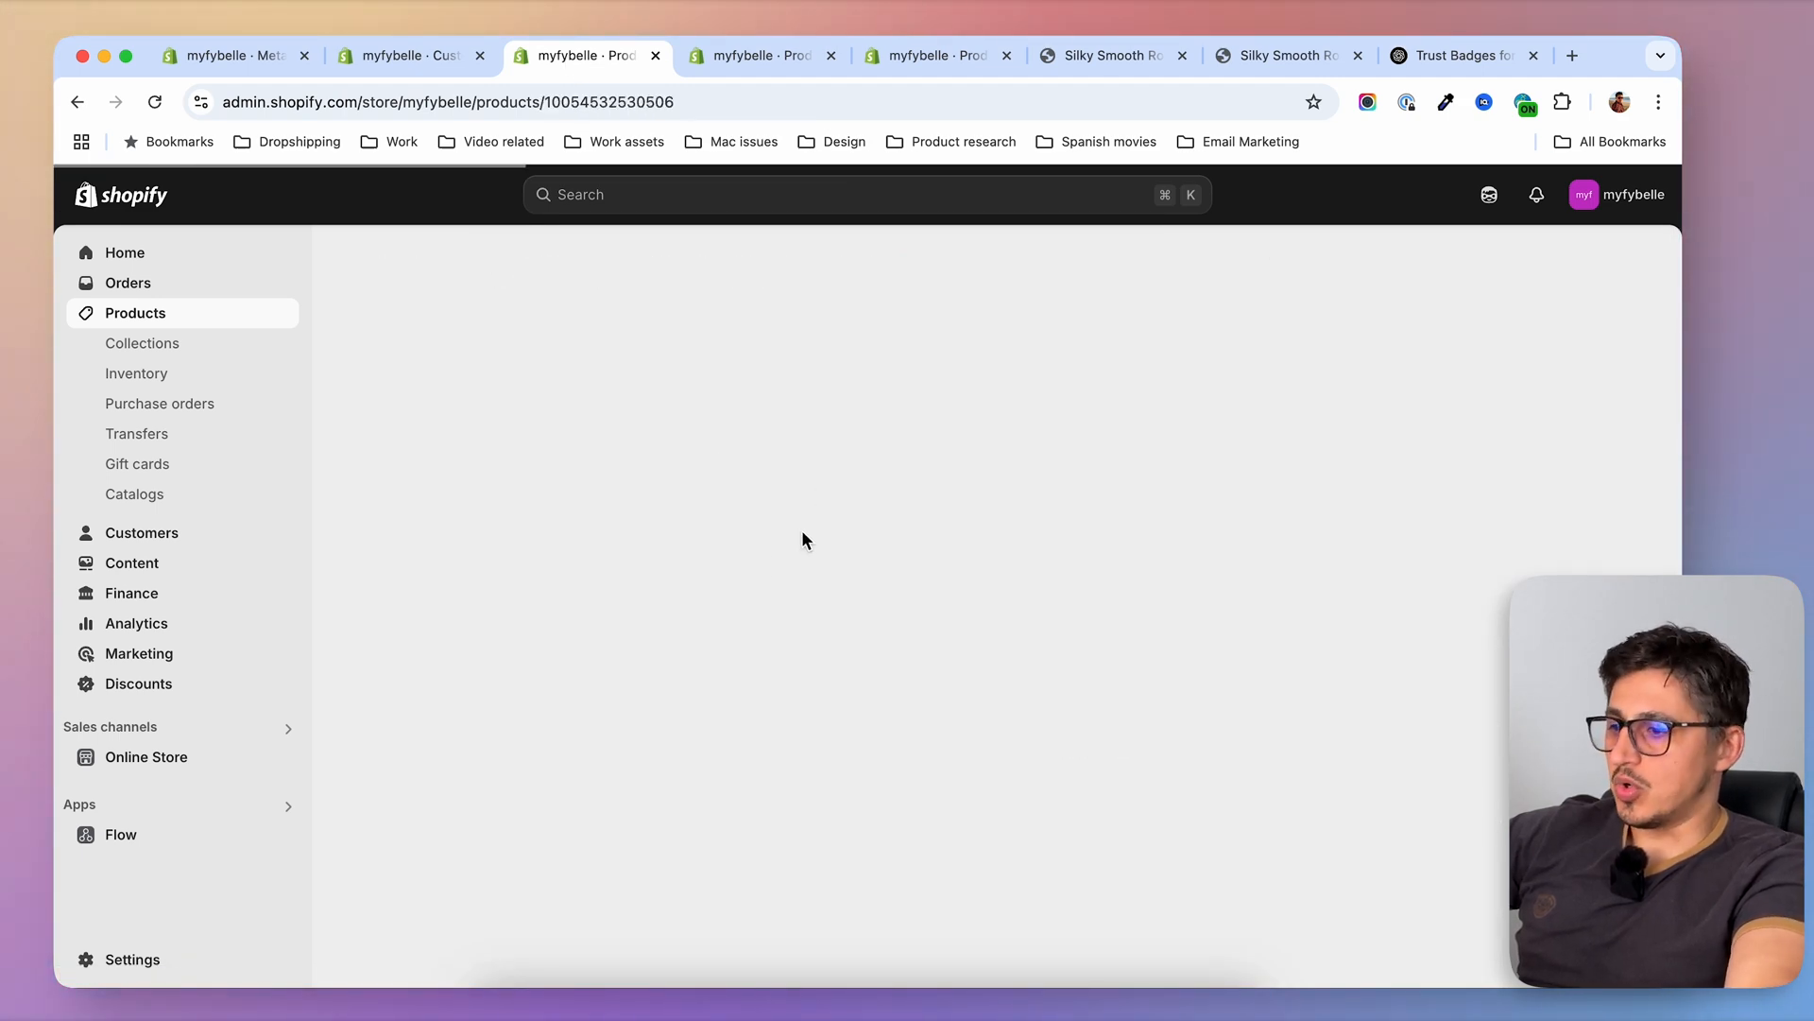
scroll(430, 681, "down", 20)
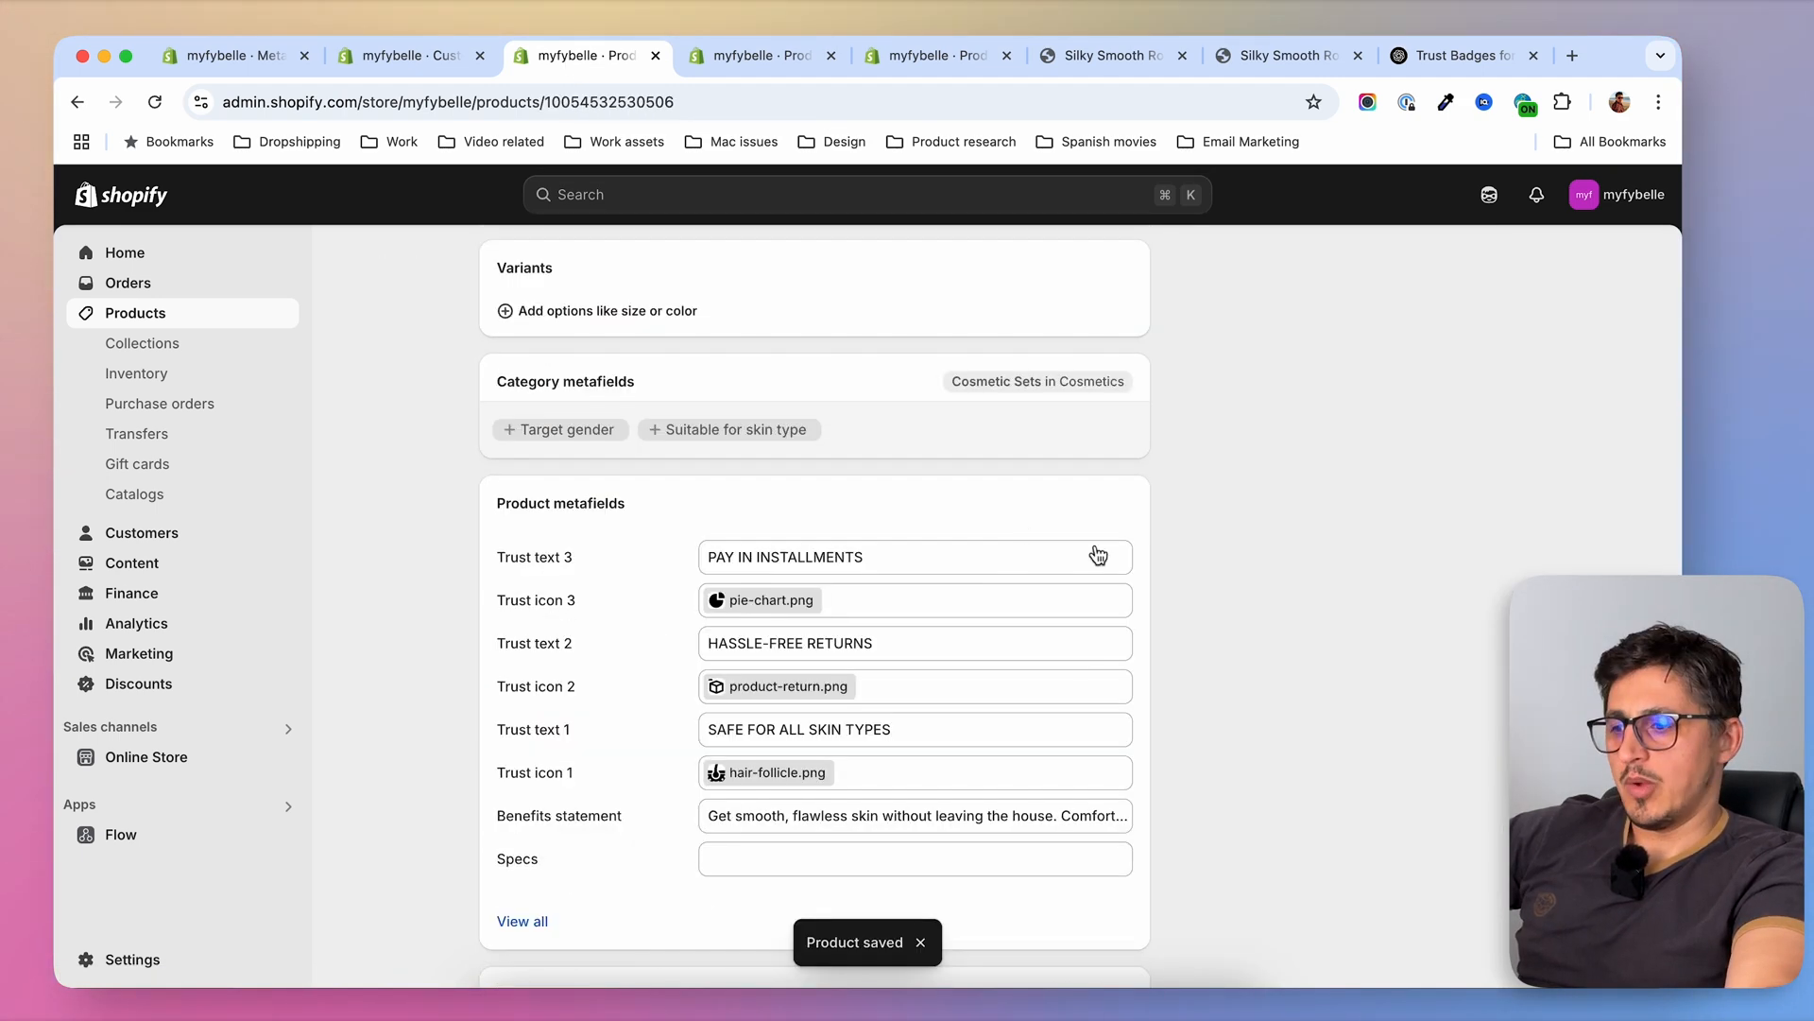
scroll(1049, 662, "up", 20)
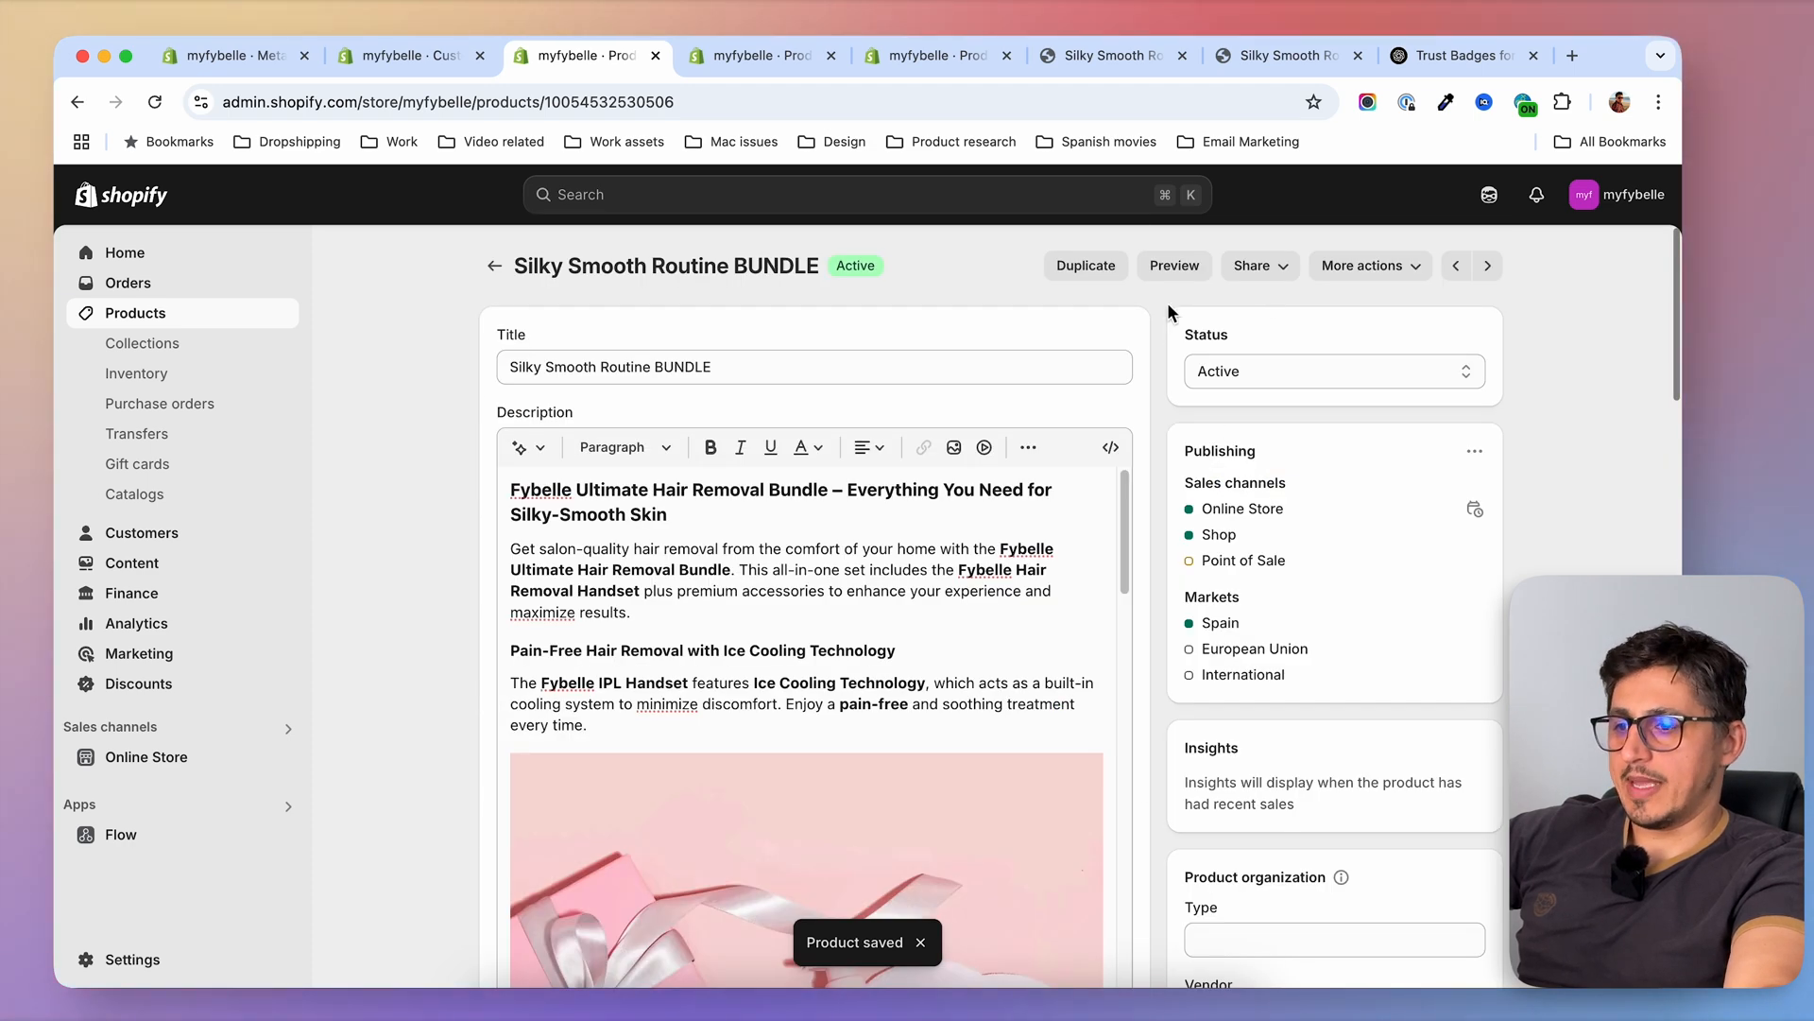
left_click(1174, 265)
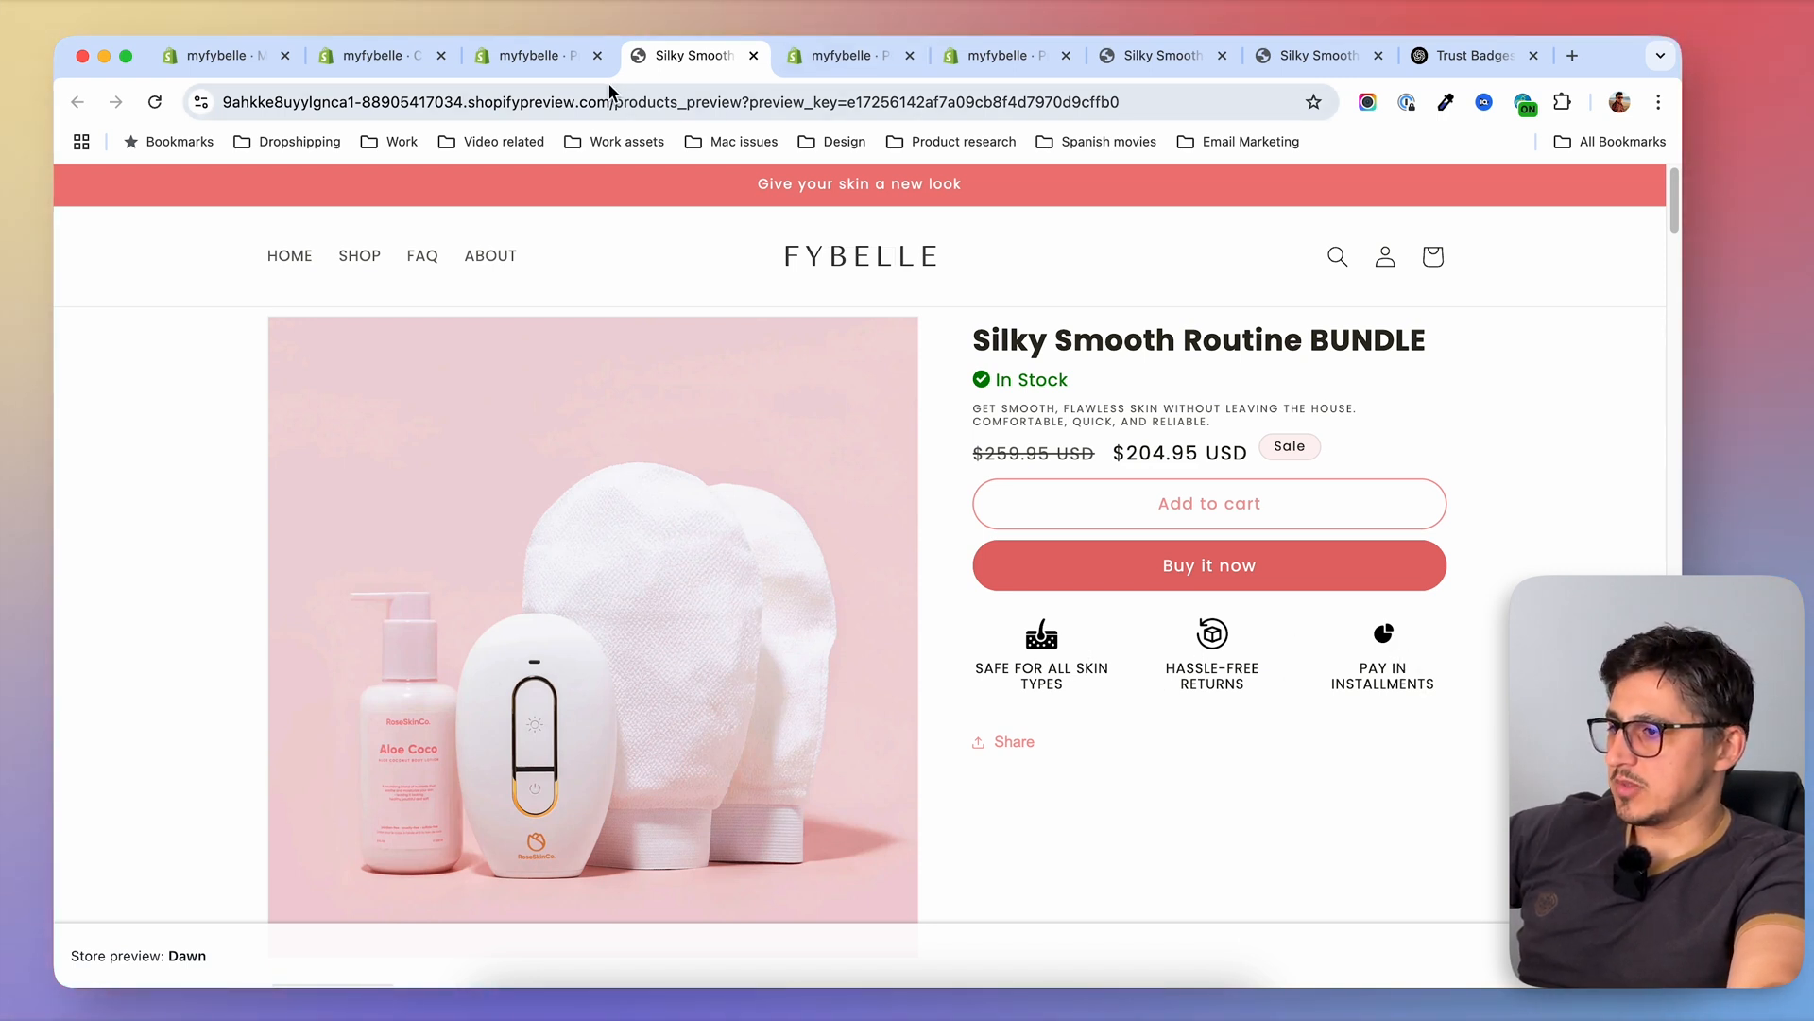
Open the non-PREMIUM handset's page in a separate tab and compare its trust icons and texts with the Silky Smooth Routine BUNDLE's
right_click(364, 255)
left_click(405, 265)
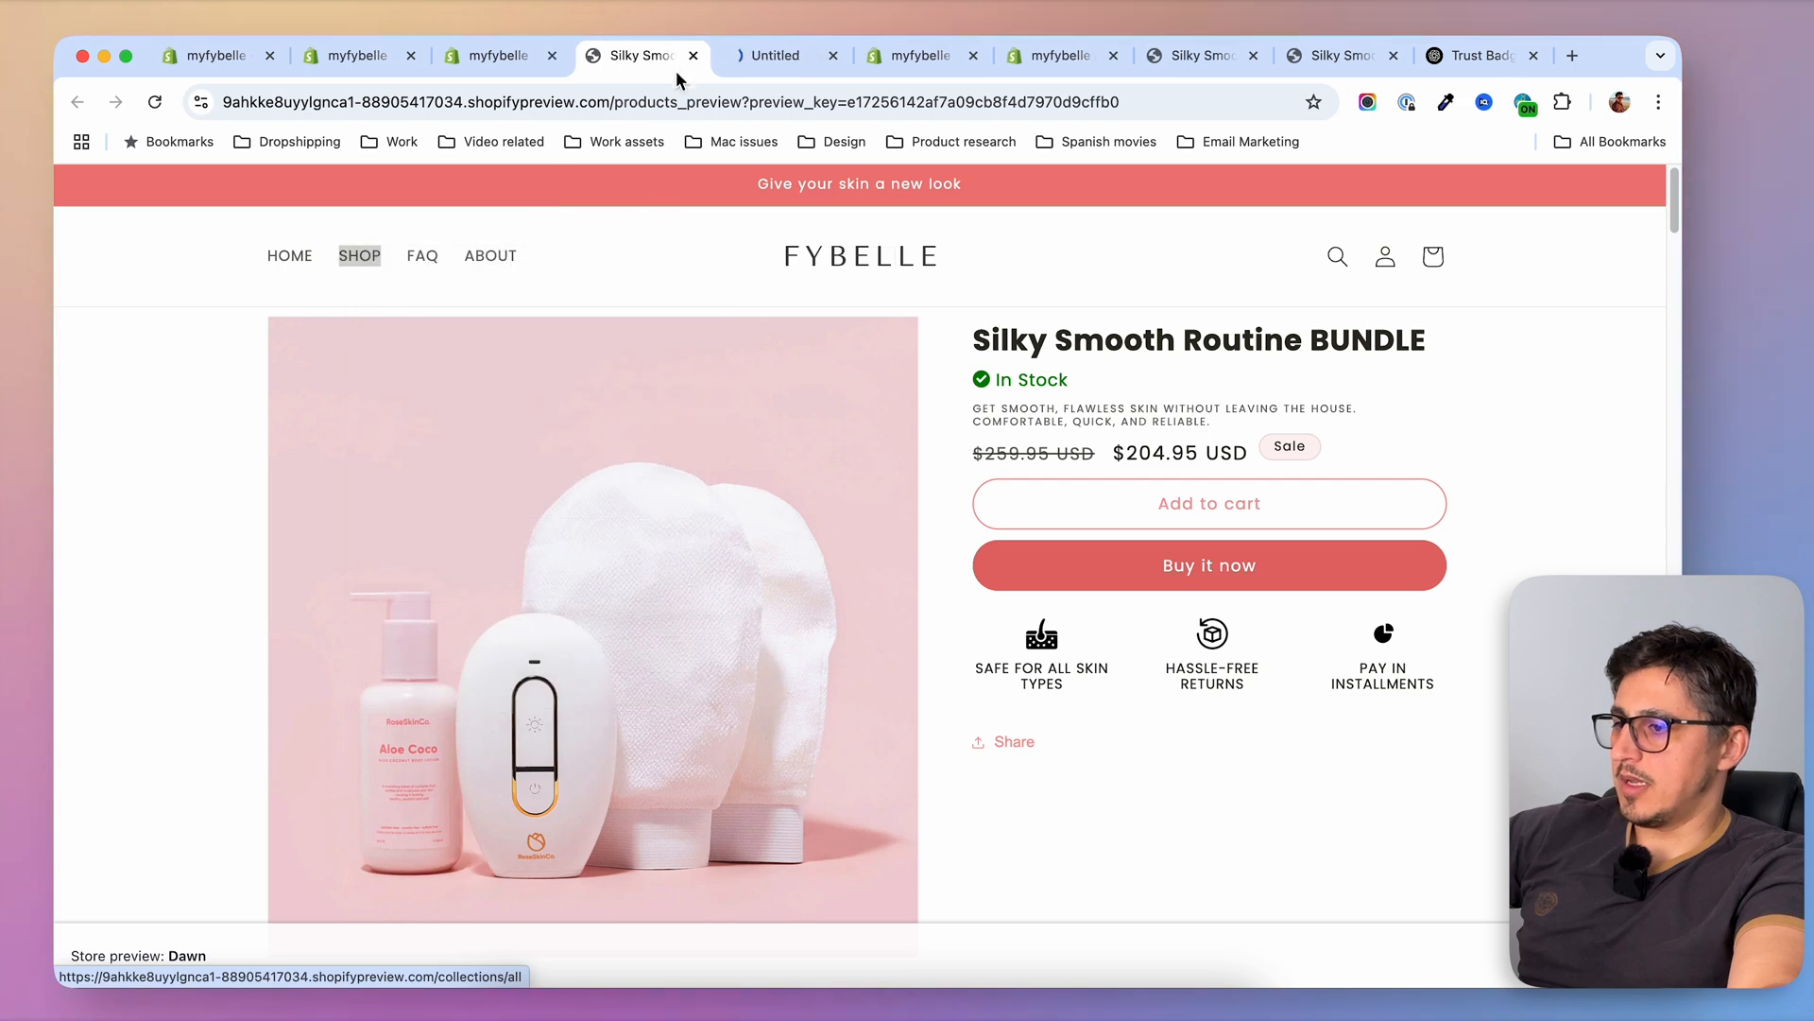
left_click(789, 55)
left_click(501, 605)
scroll(1034, 650, "down", 3)
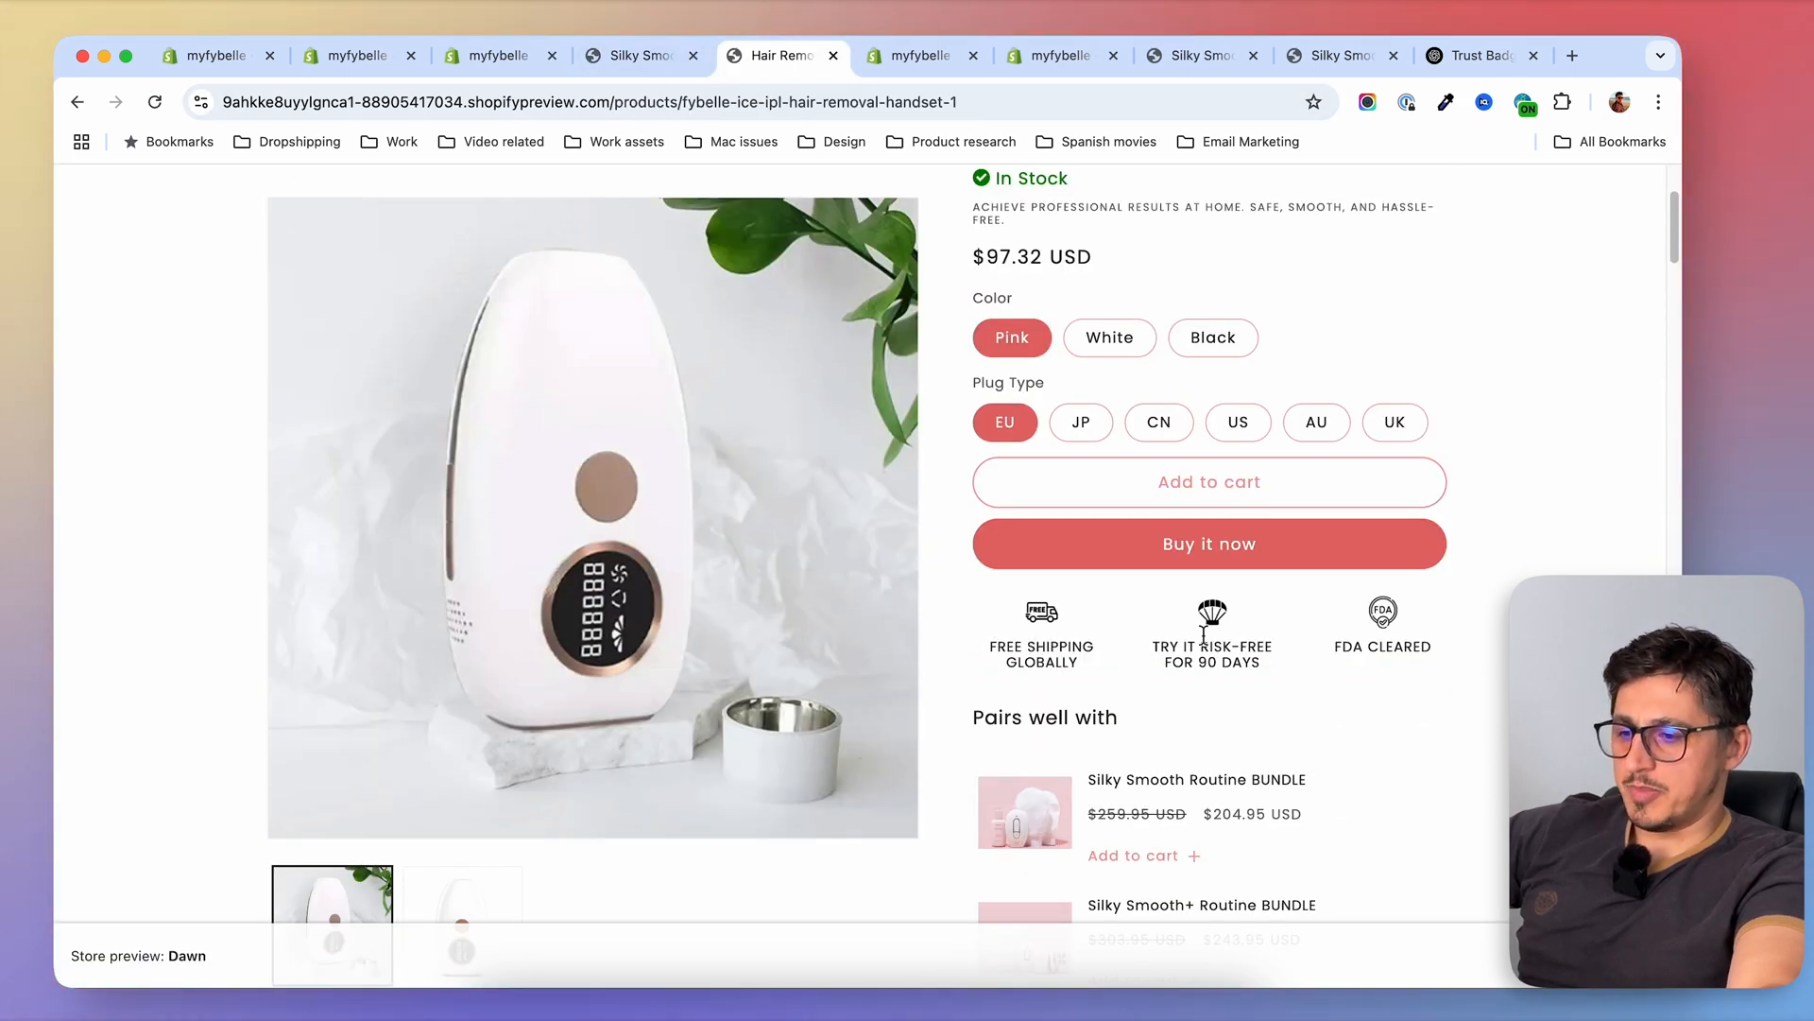
key("ctrl+shift+Tab")
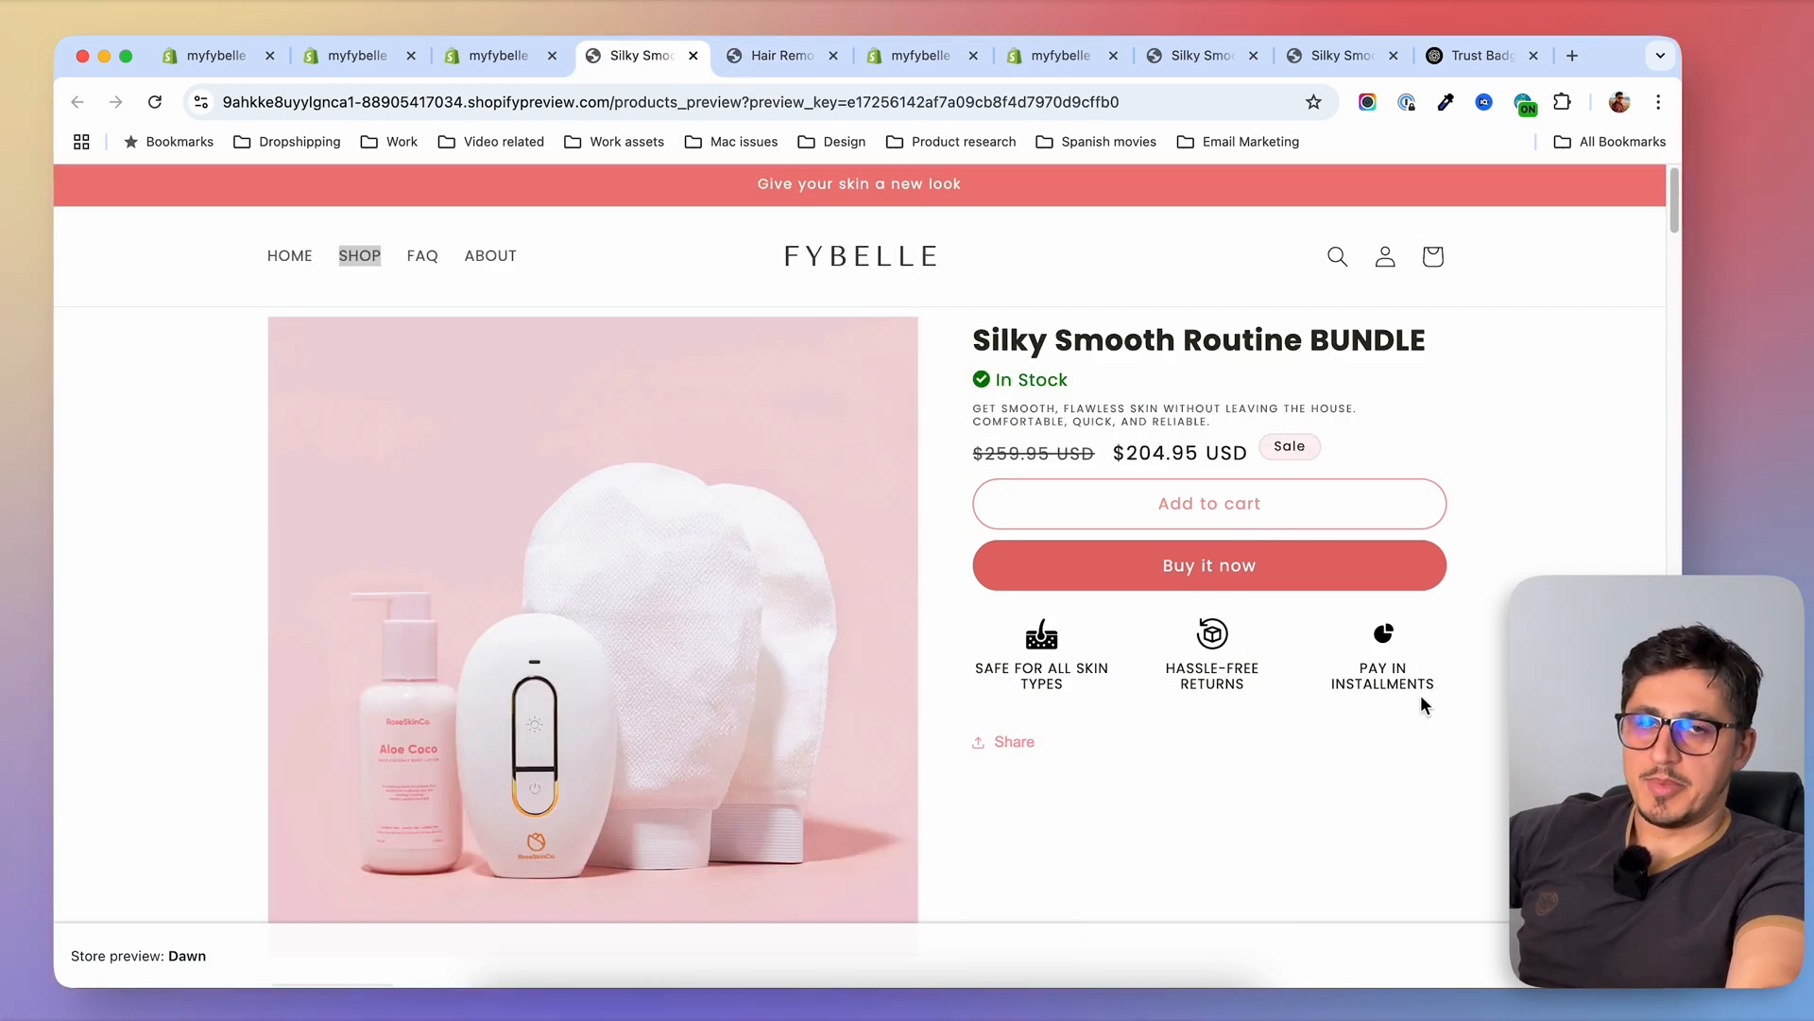
key("ctrl+Tab")
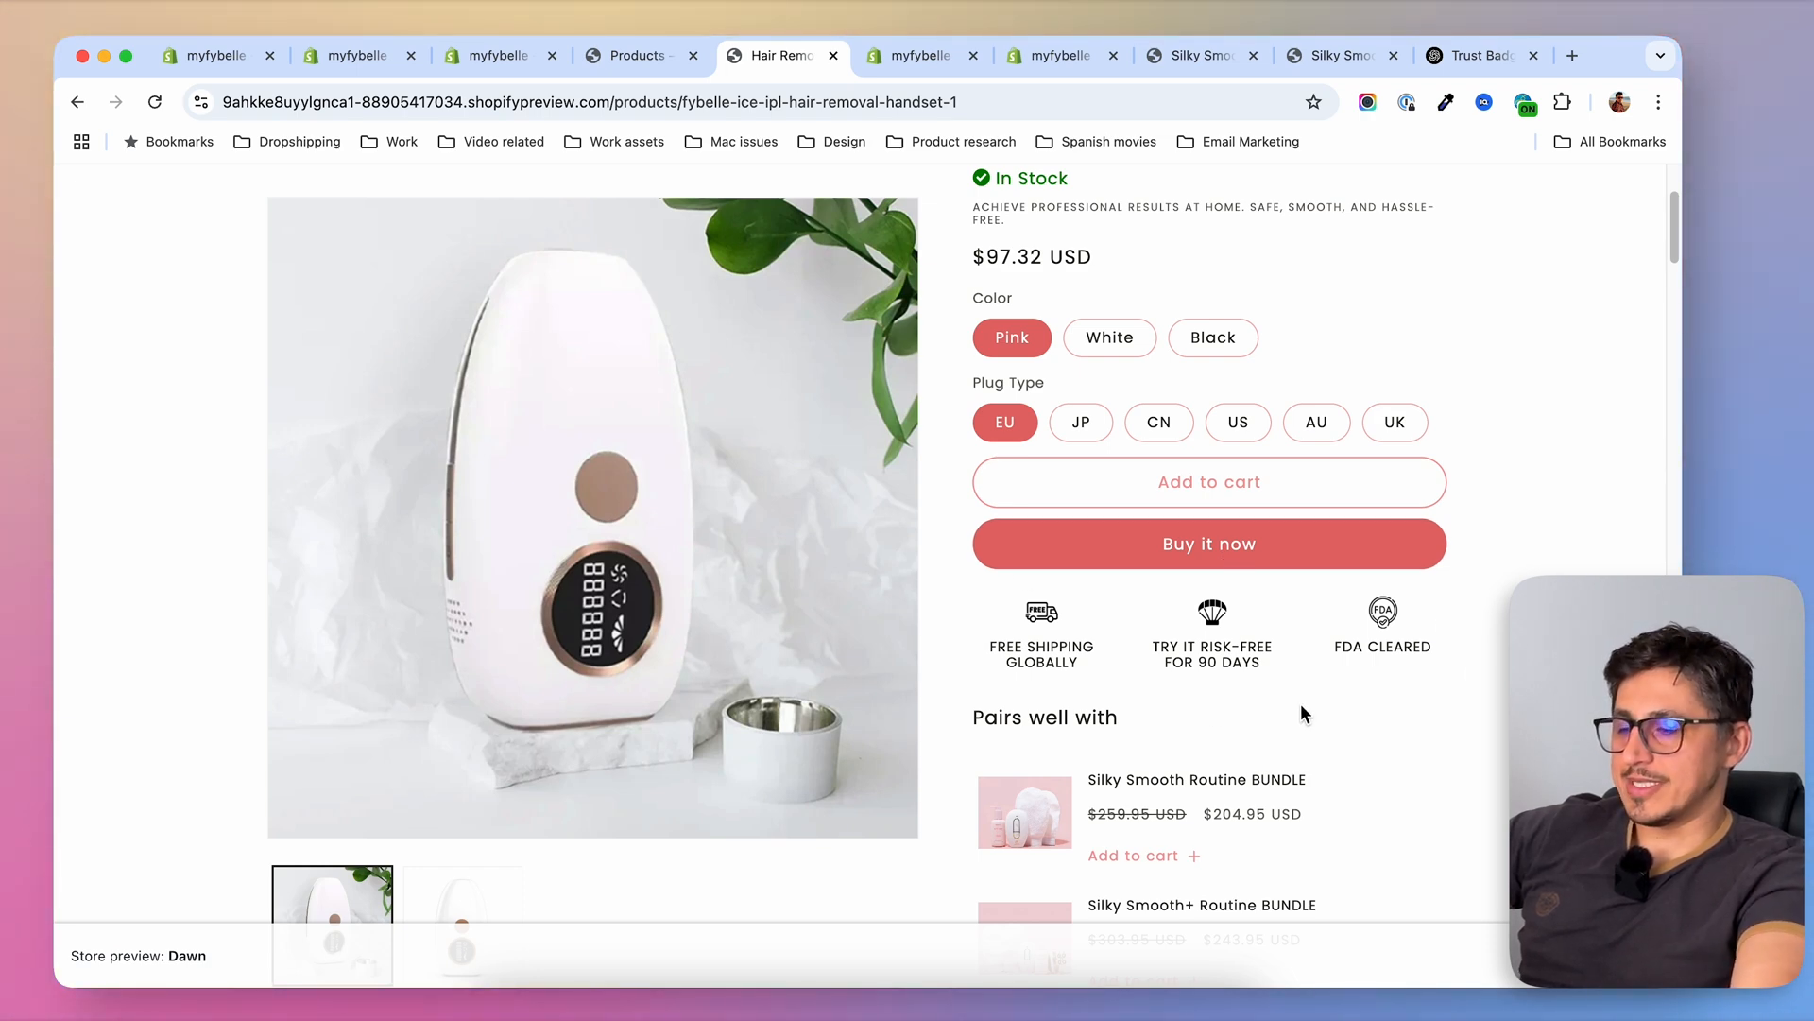
Examine the product metafields of the Silky Smooth Routine BUNDLE and the Silky Smooth+ Routine BUNDLE in the product admin
left_click(498, 58)
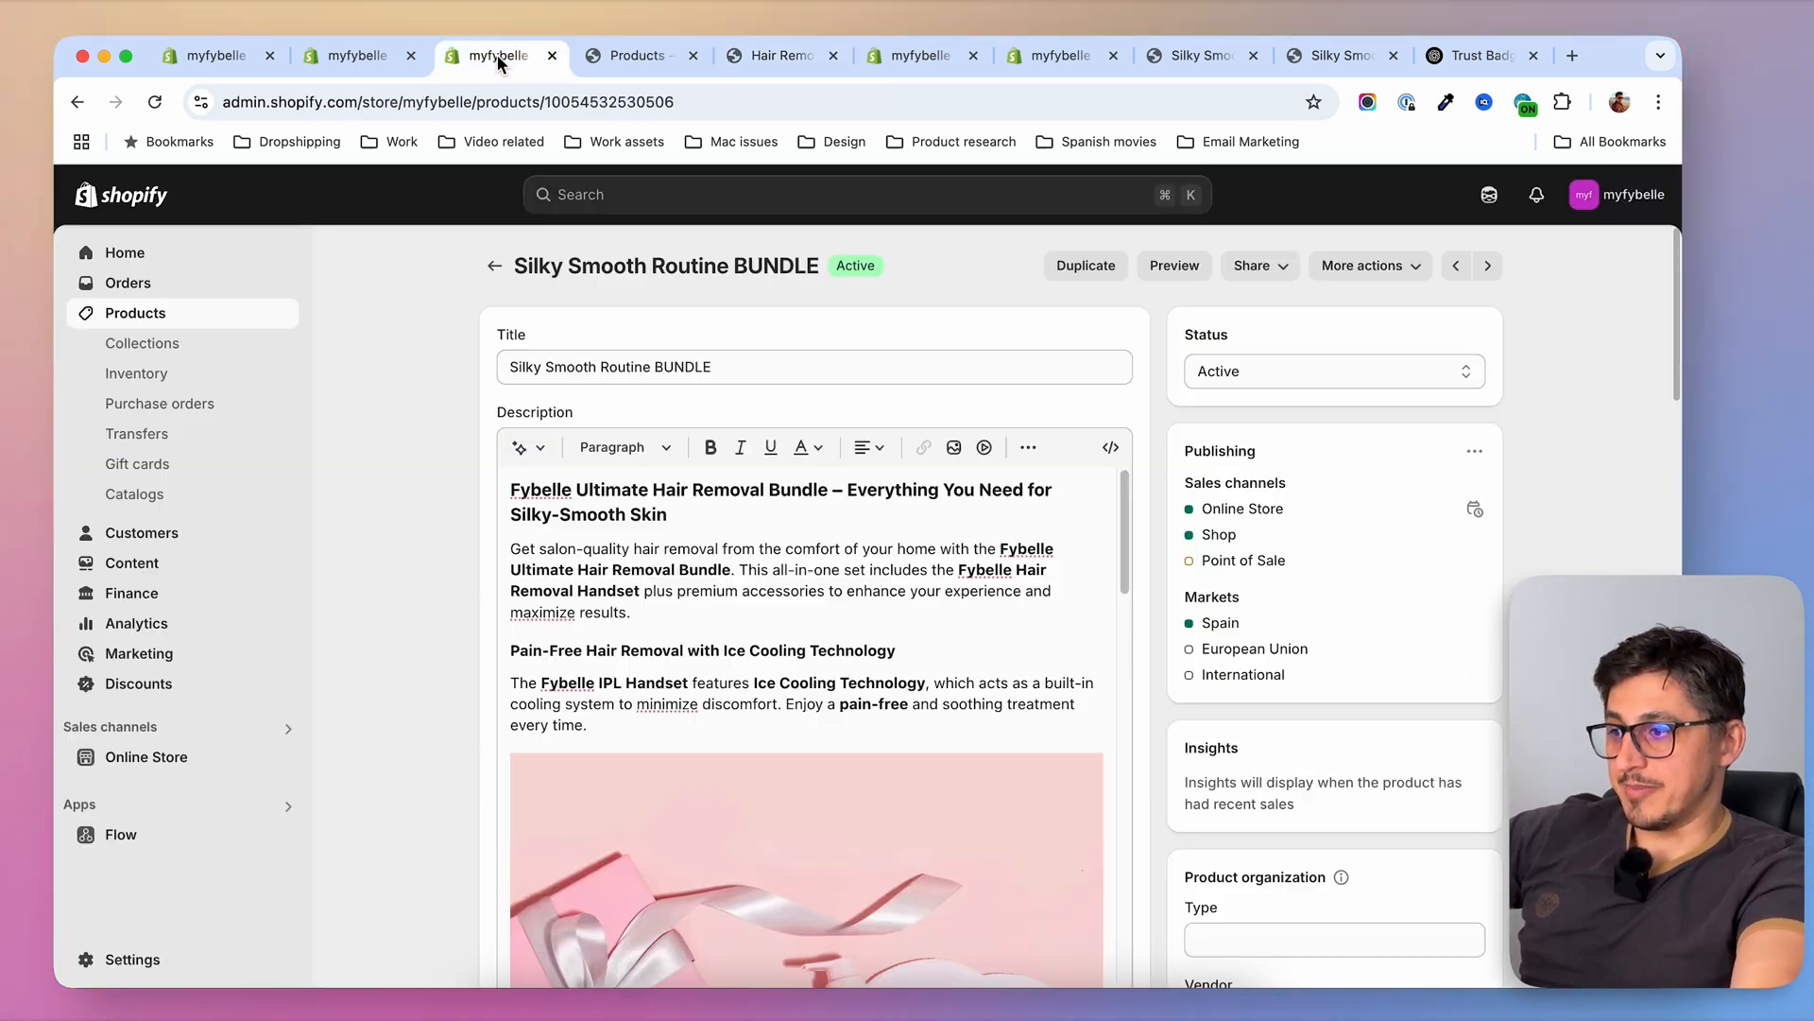
left_click(495, 265)
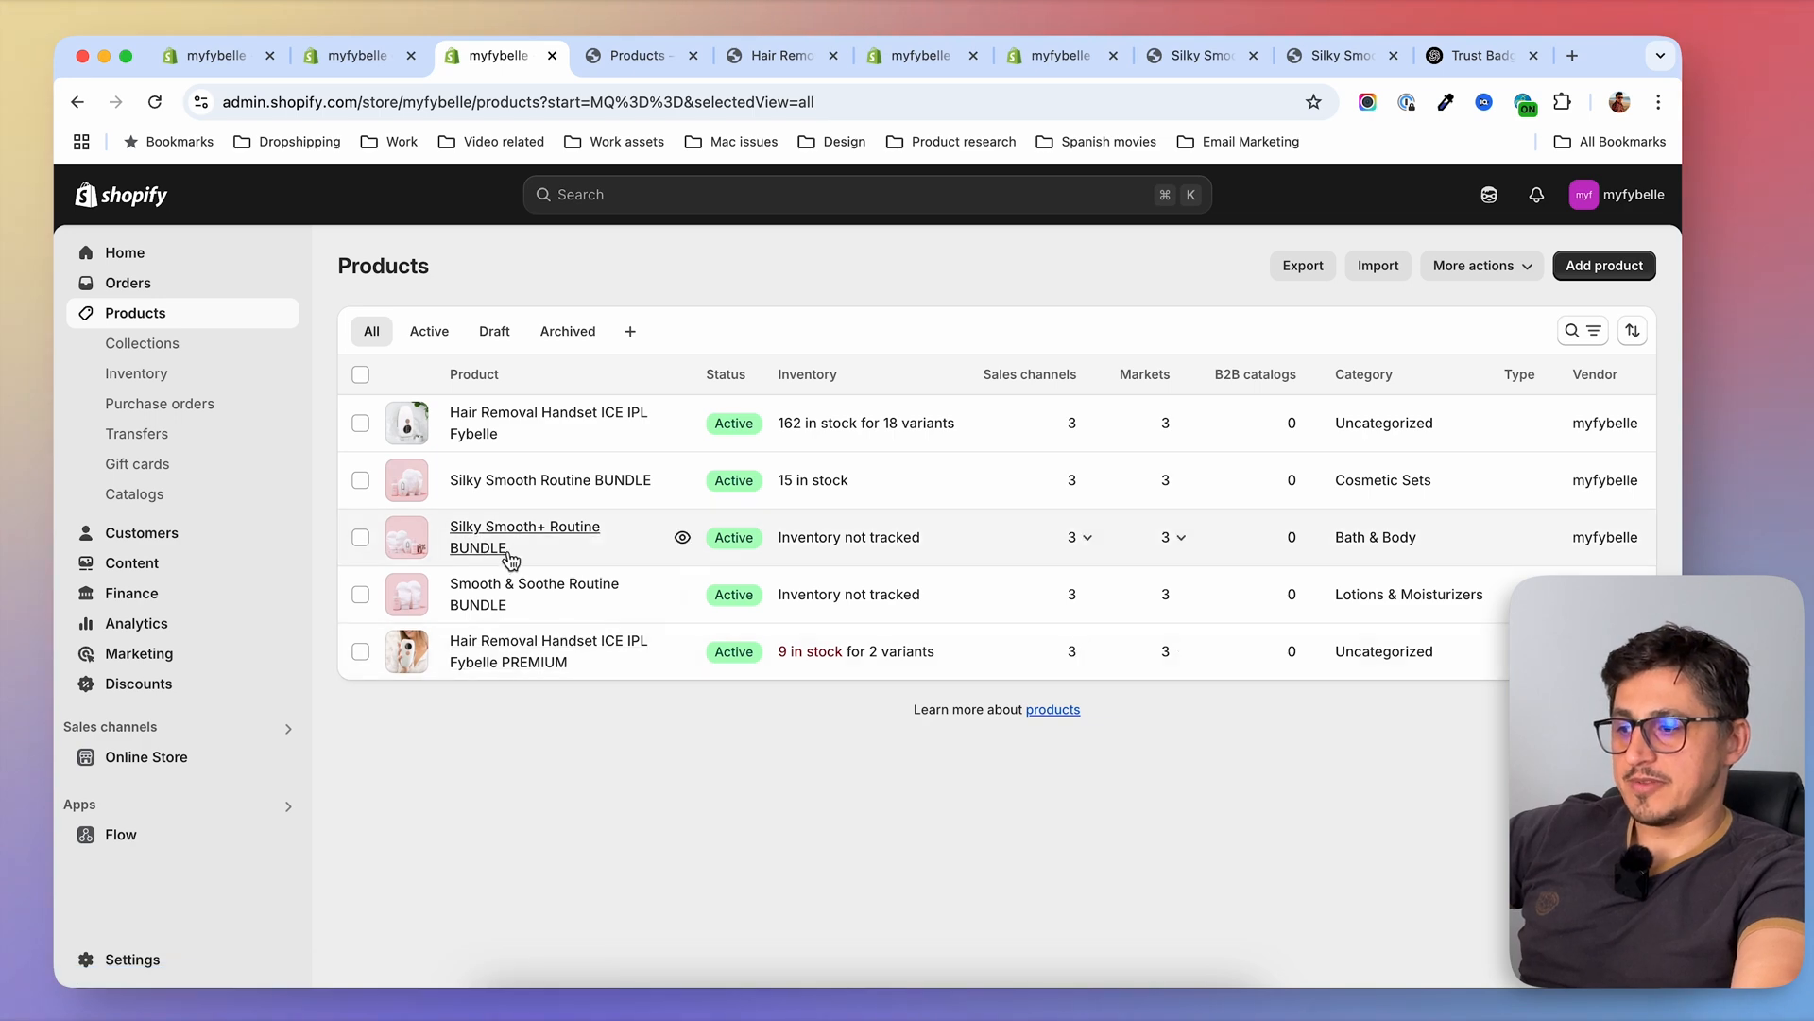
left_click(506, 480)
scroll(409, 711, "down", 10)
key("super+bracketleft")
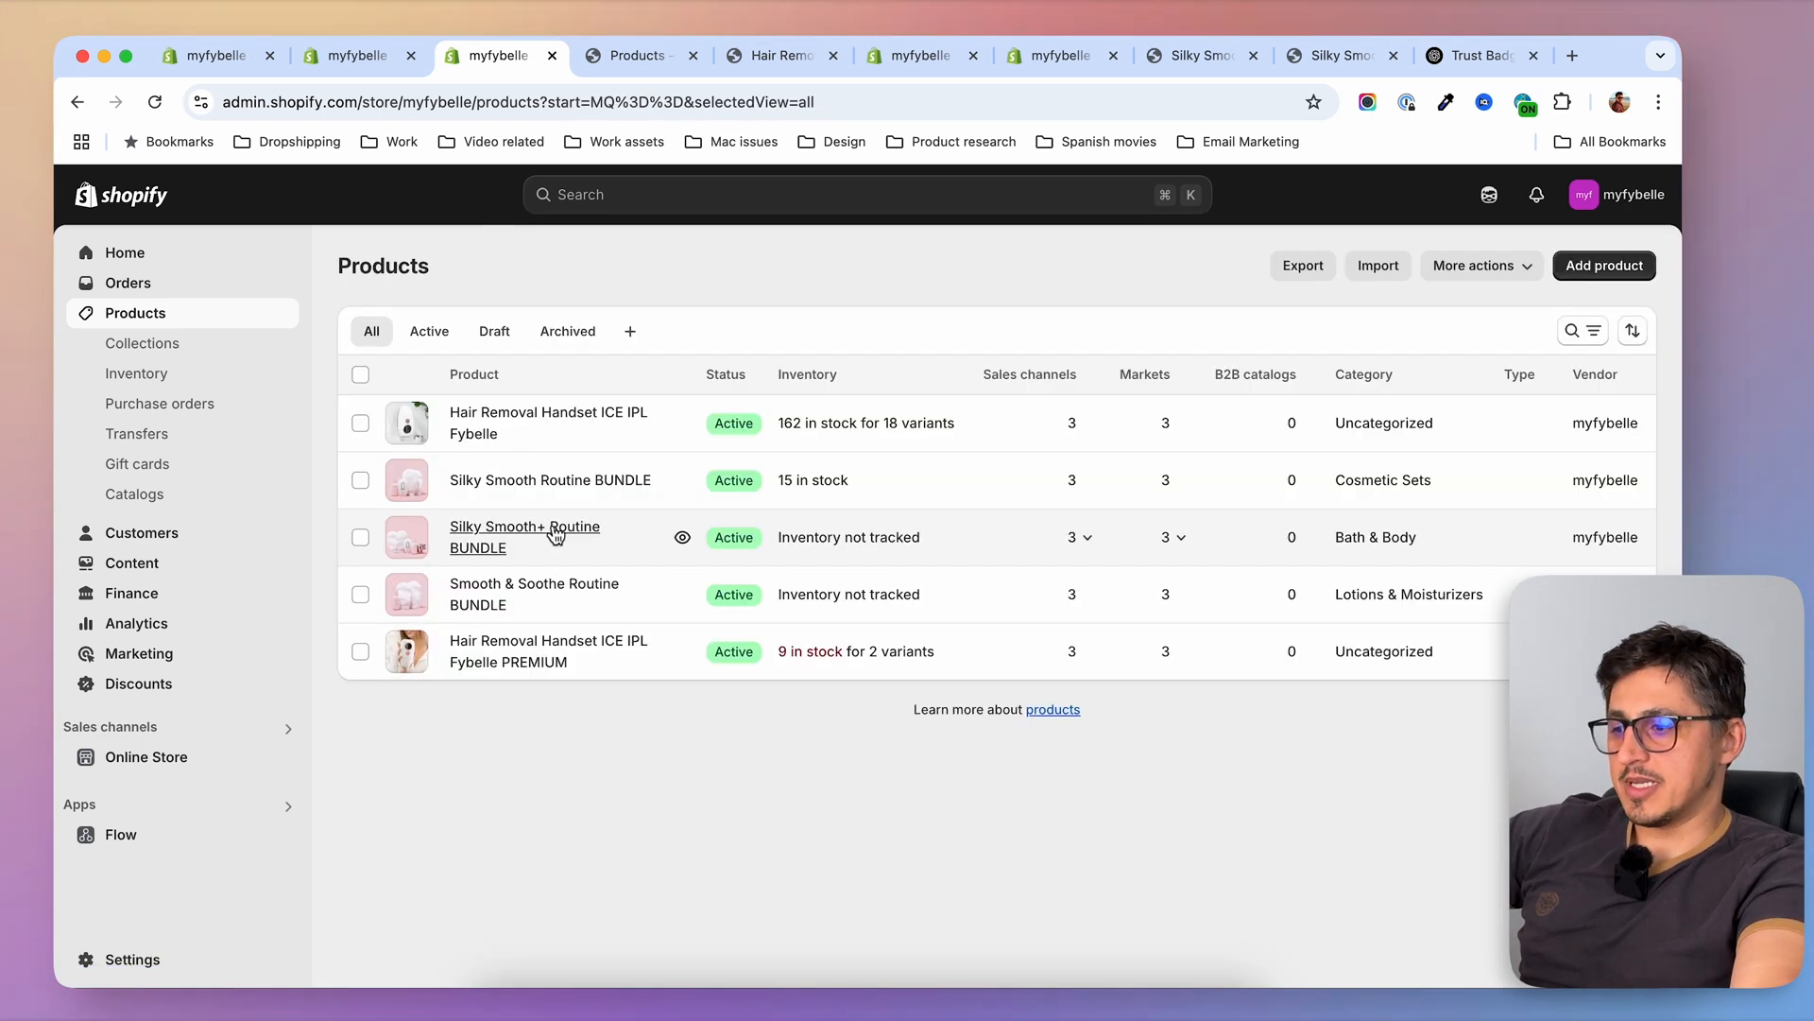
left_click(555, 539)
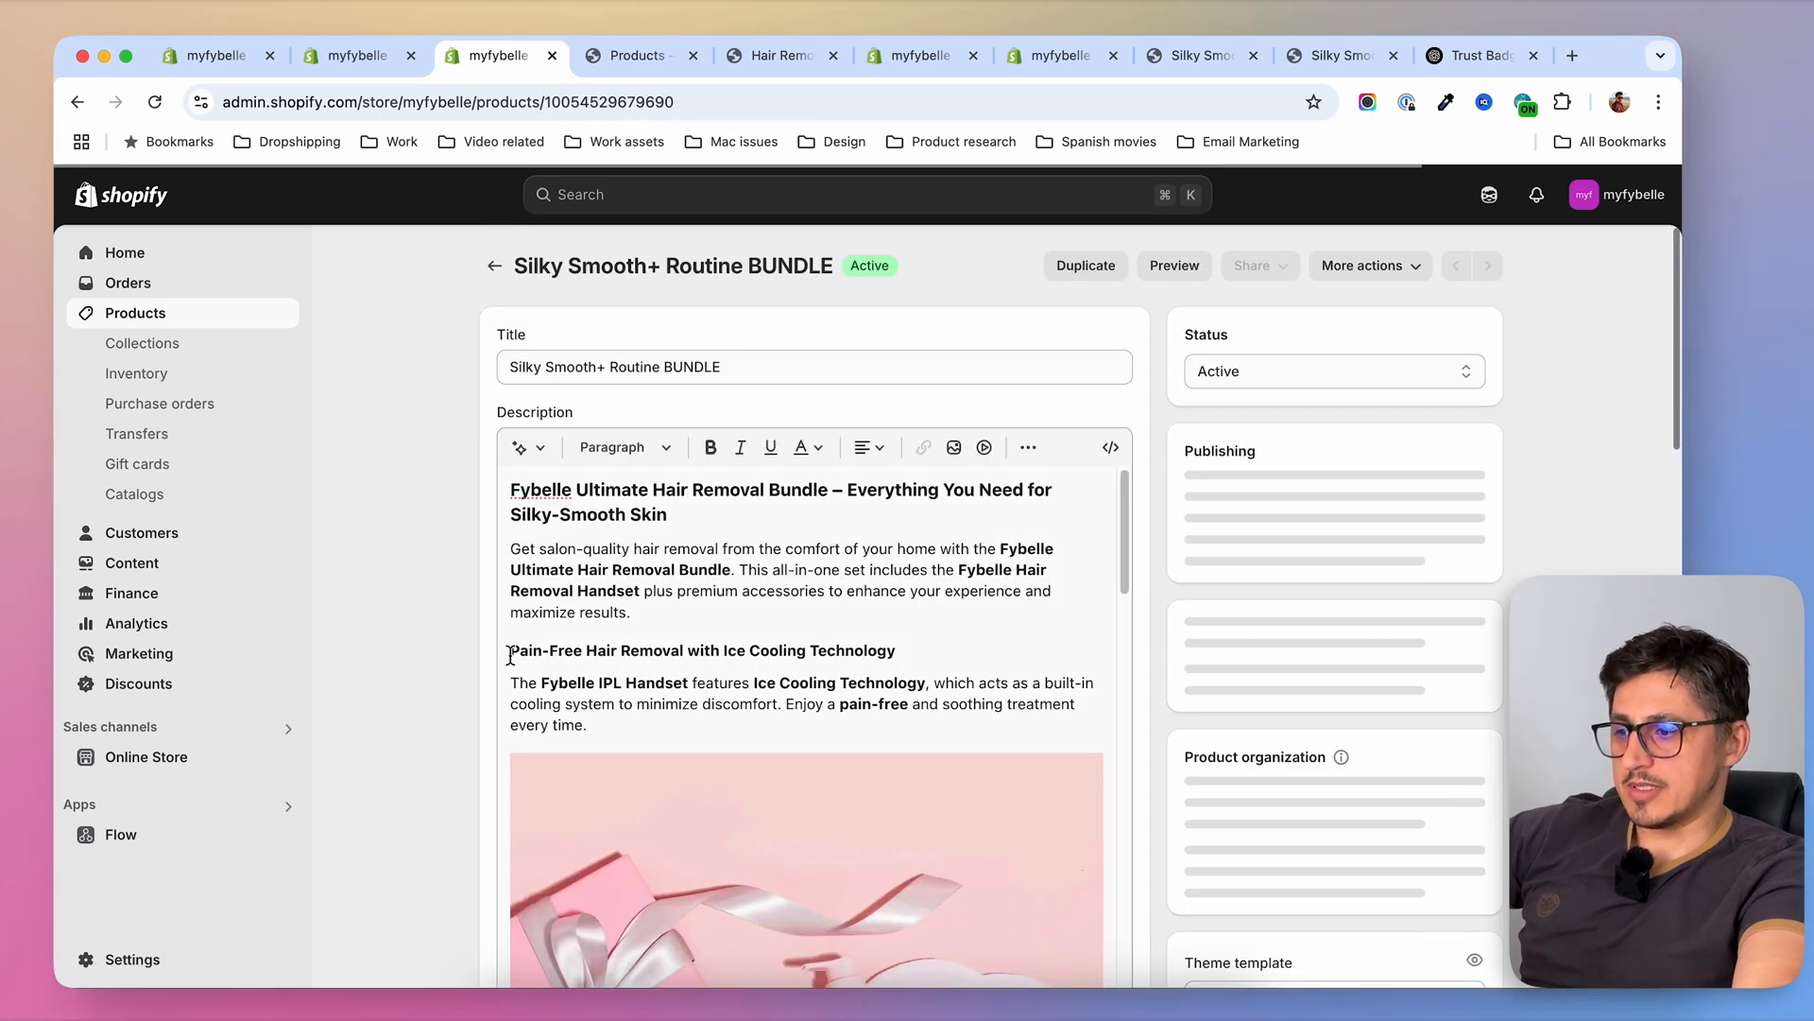
scroll(454, 671, "down", 15)
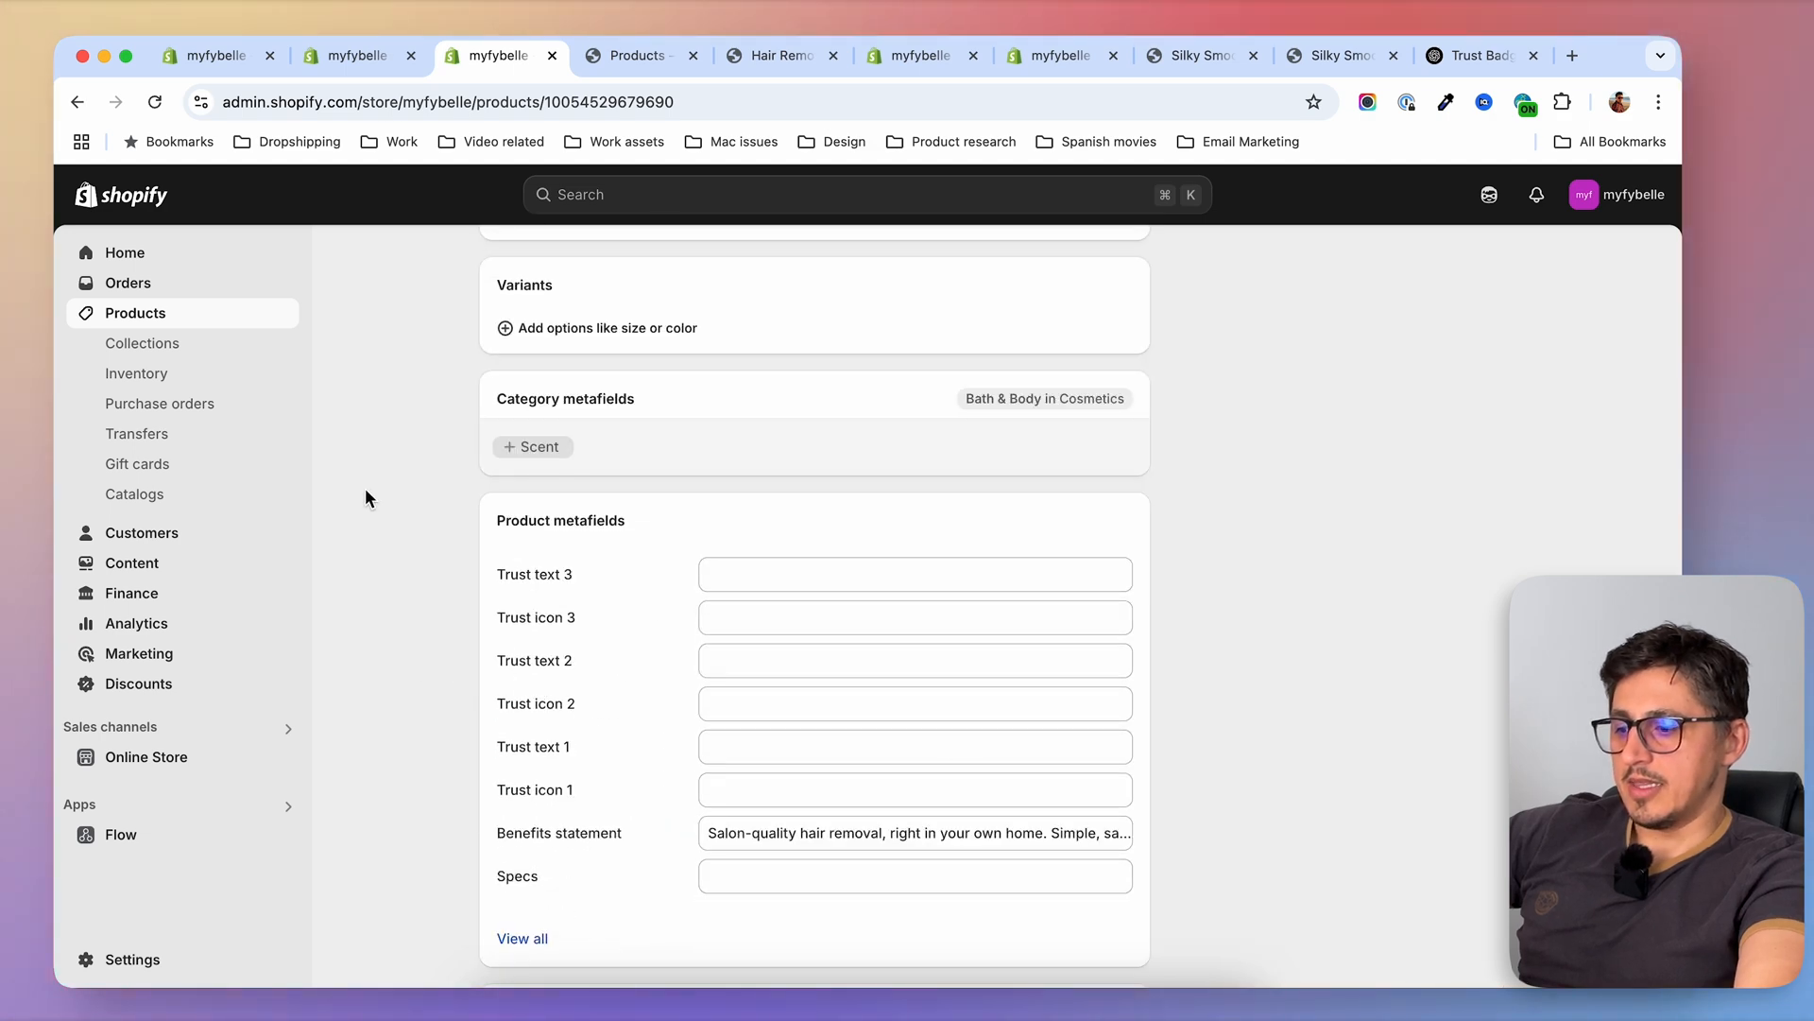
Preview the Hair Removal Handset ICE IPL Fybelle PREMIUM and review its tagline, trust icons, paired products and reviews
scroll(406, 558, "up", 20)
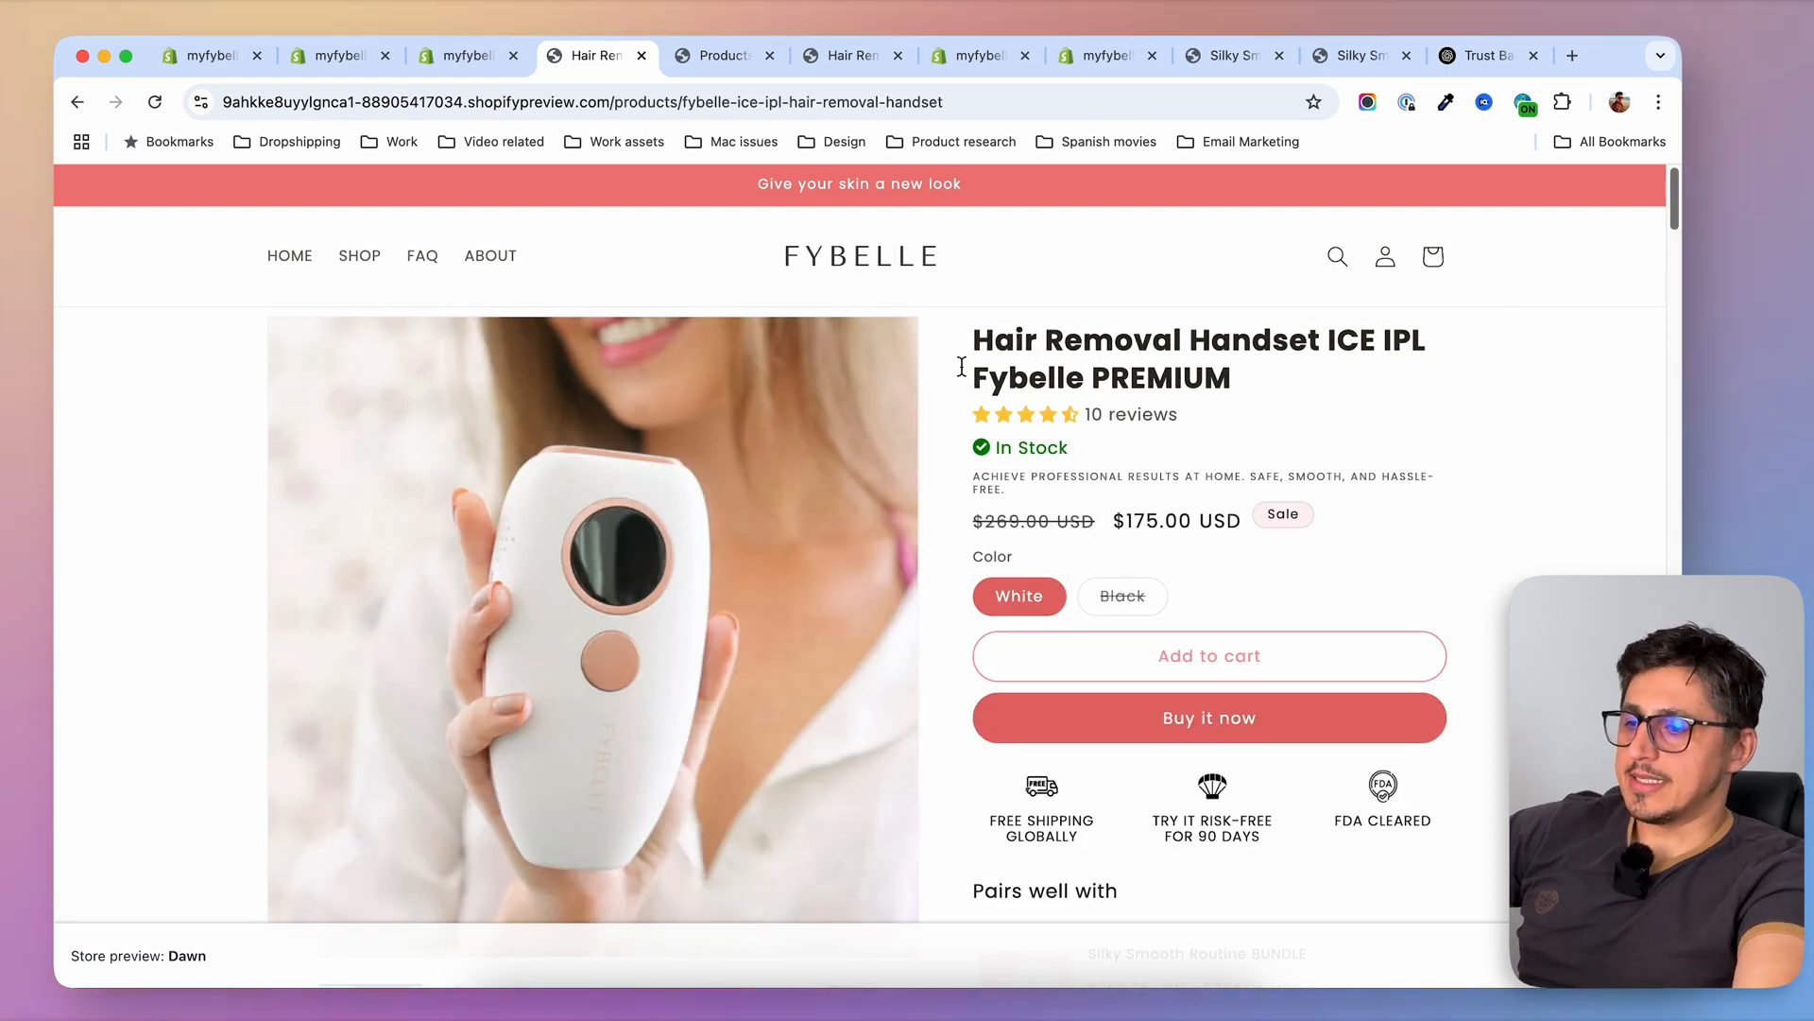
scroll(1482, 547, "down", 5)
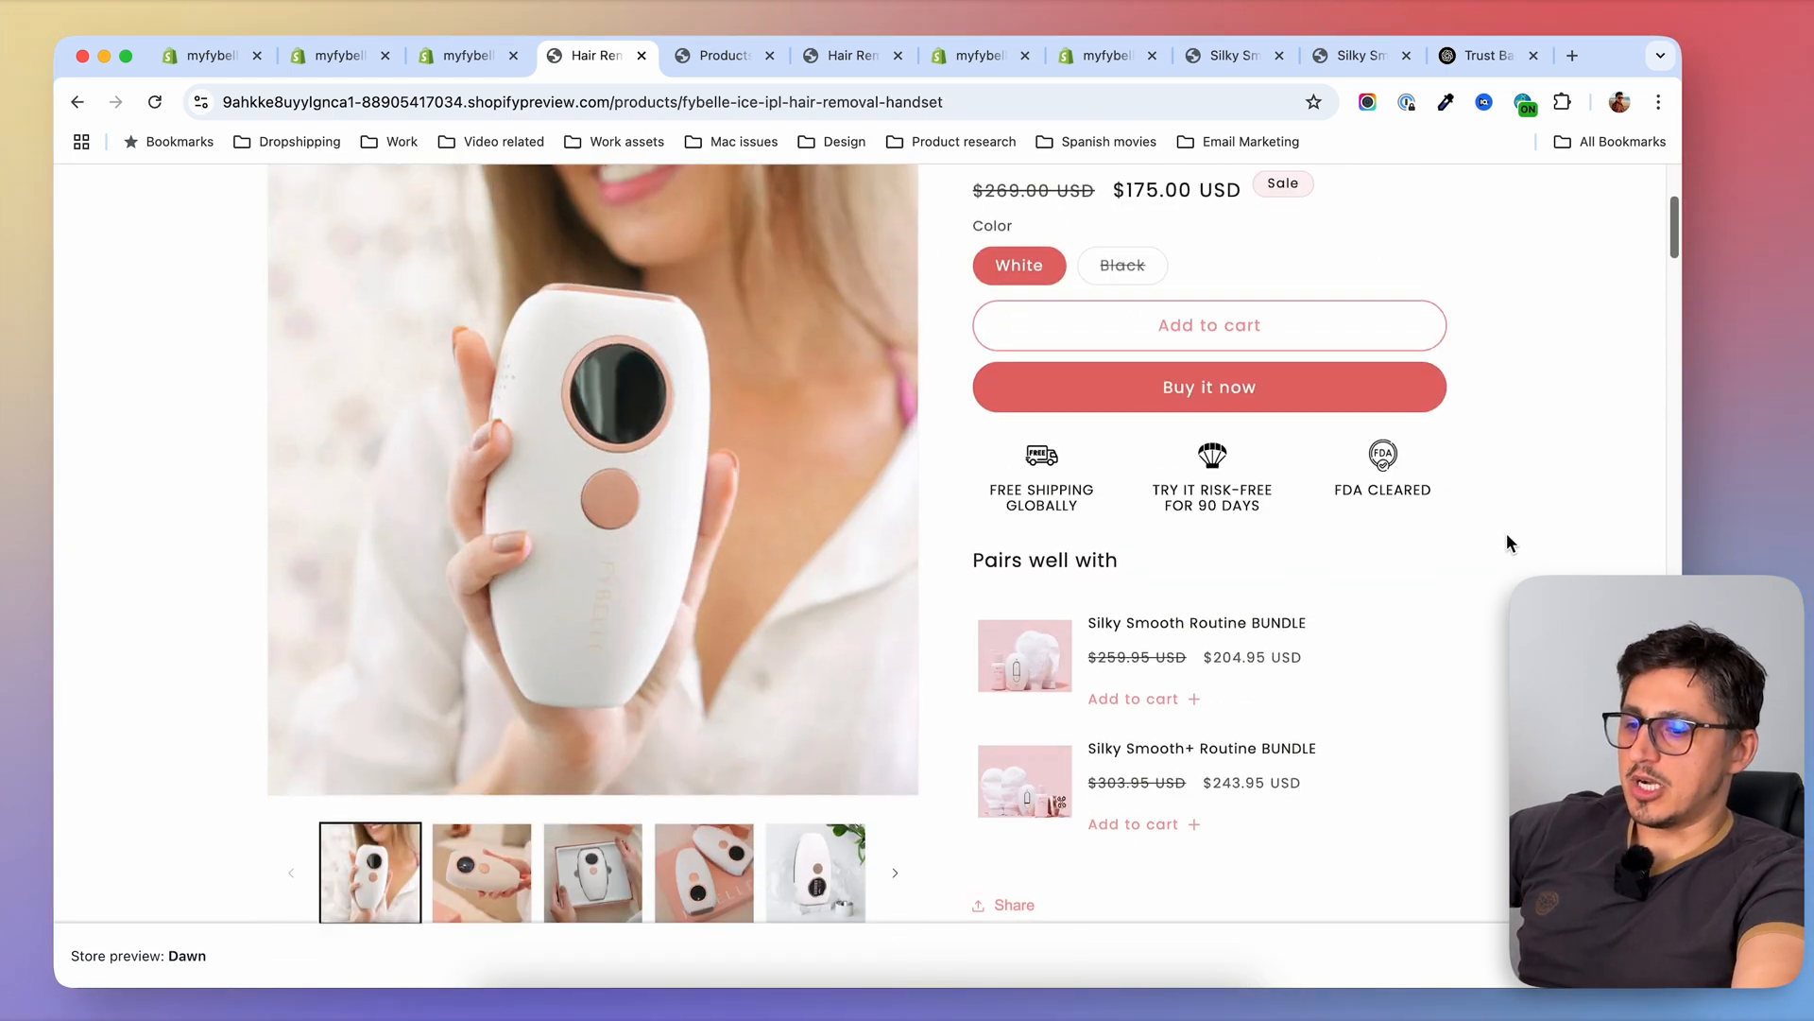
scroll(1506, 538, "up", 5)
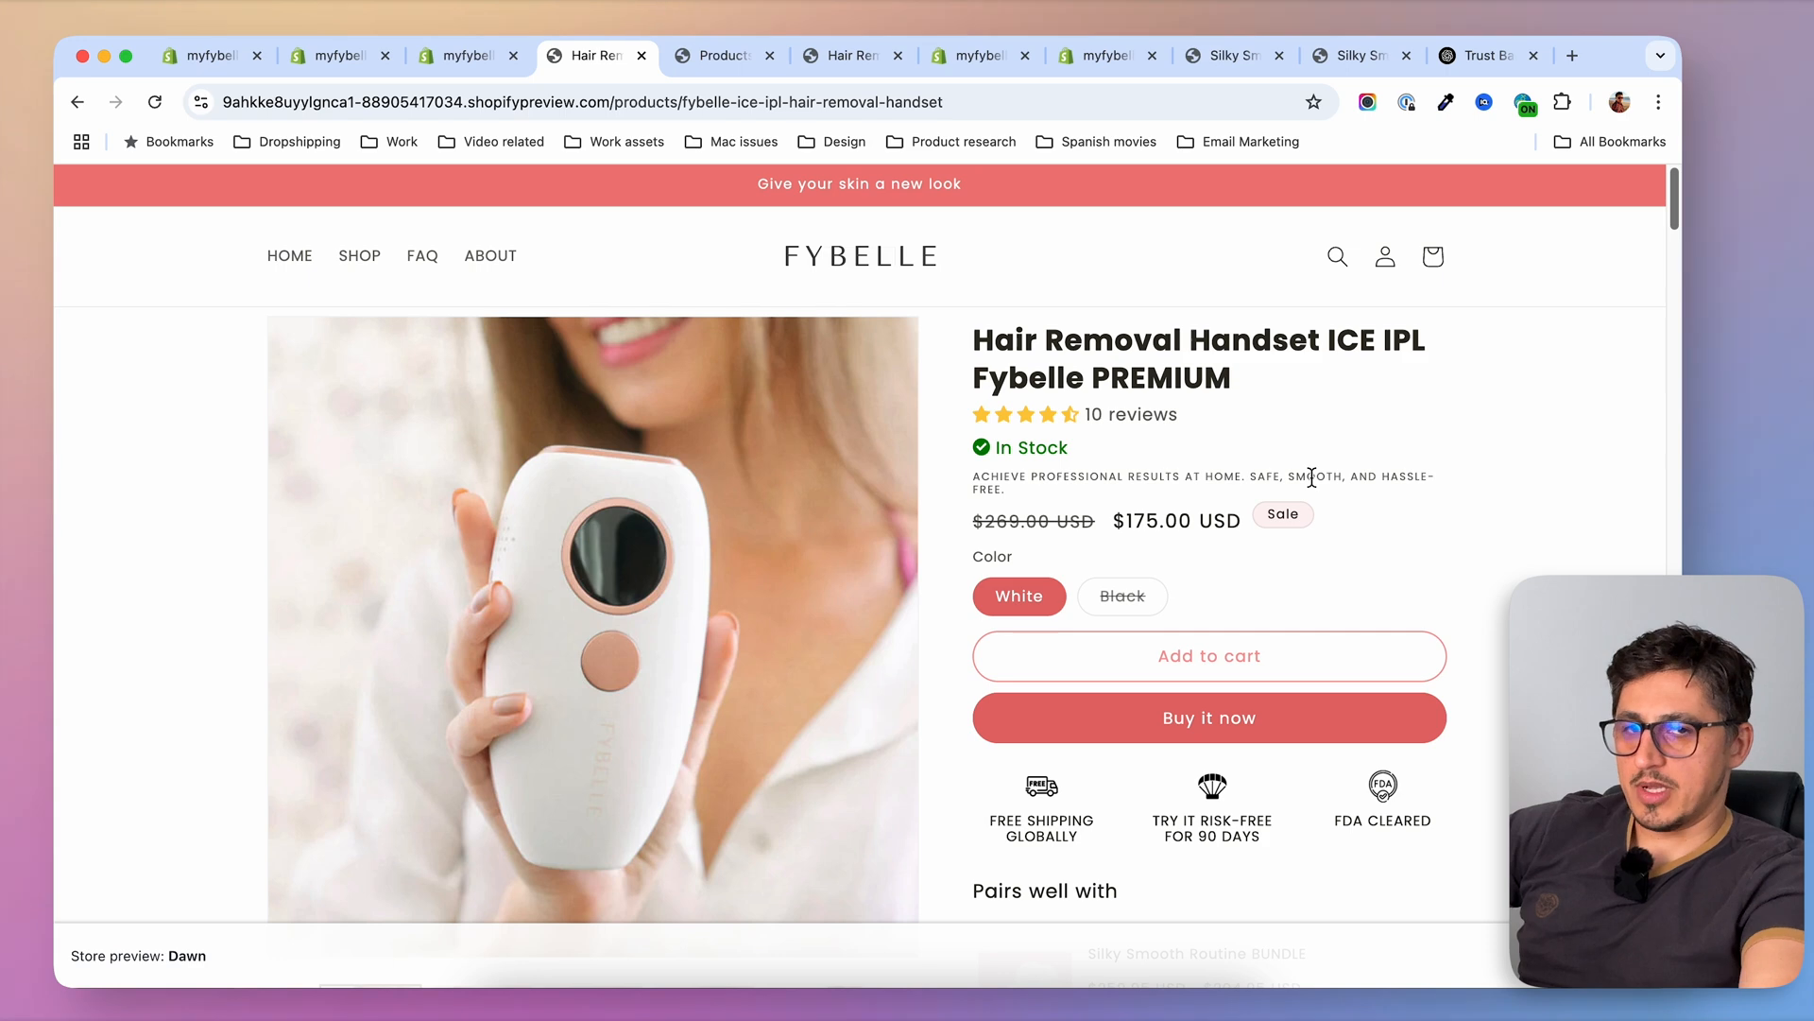
scroll(1313, 480, "down", 6)
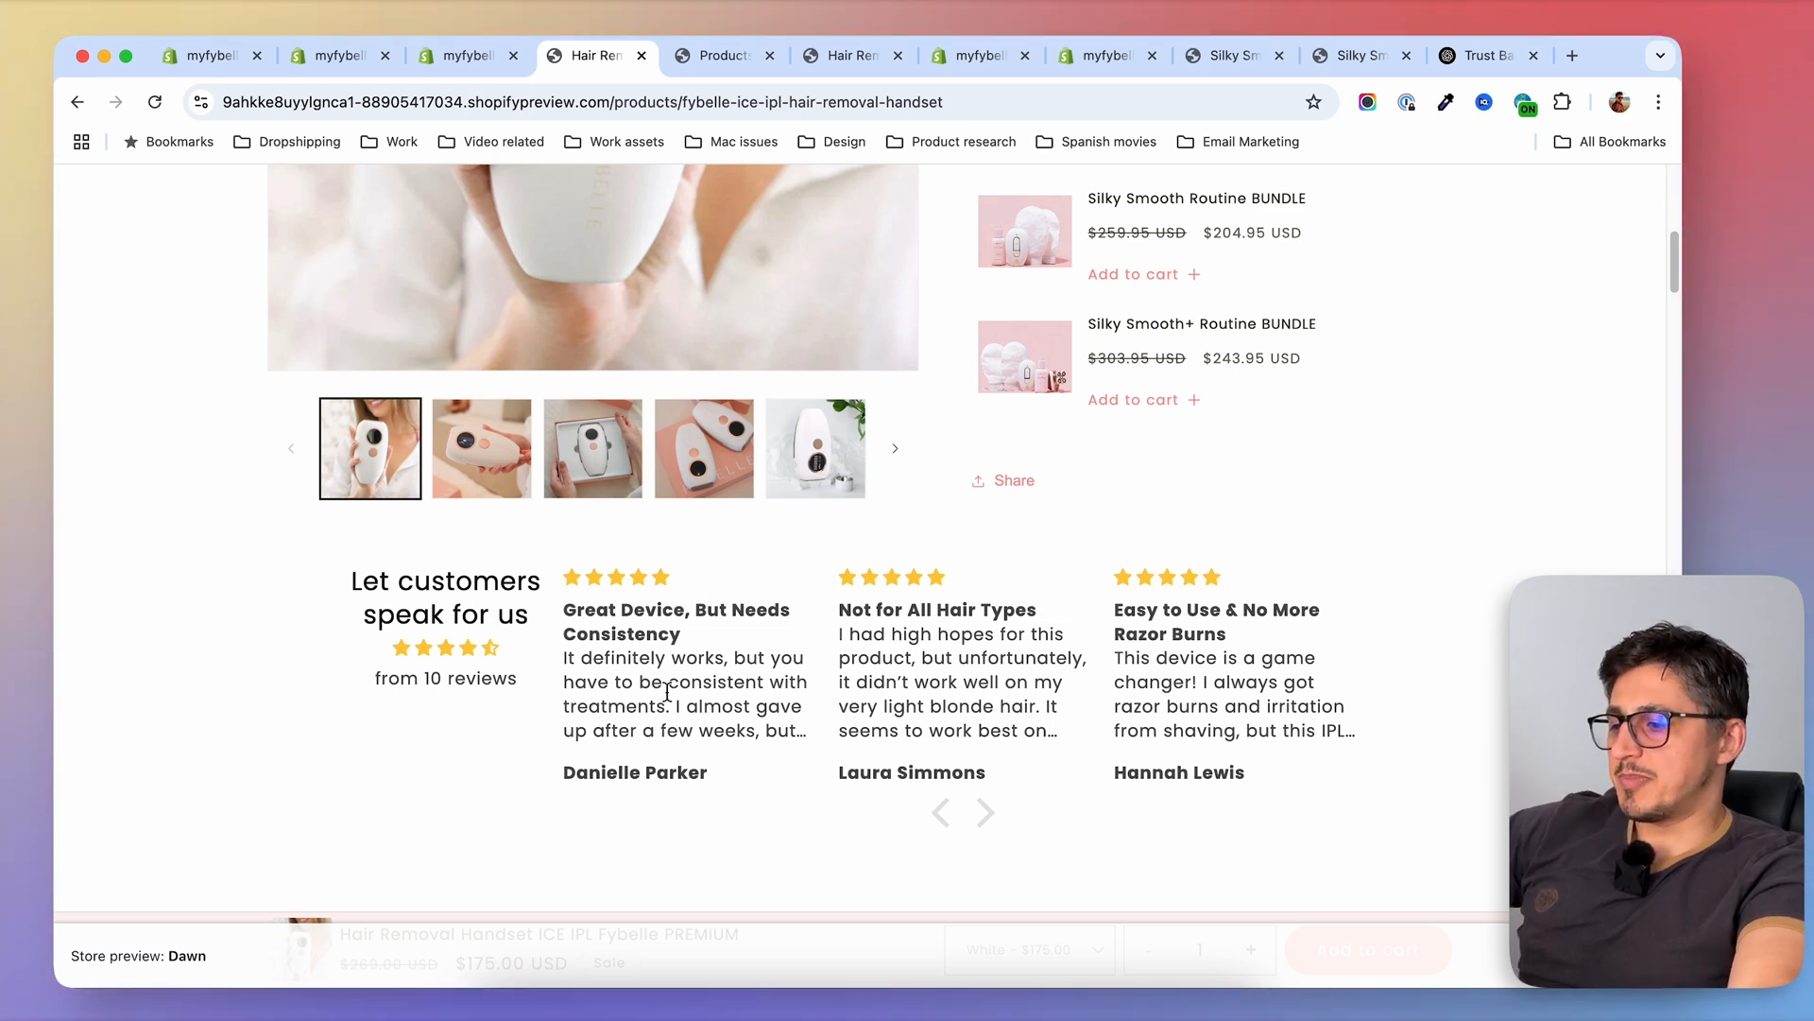
scroll(629, 471, "up", 3)
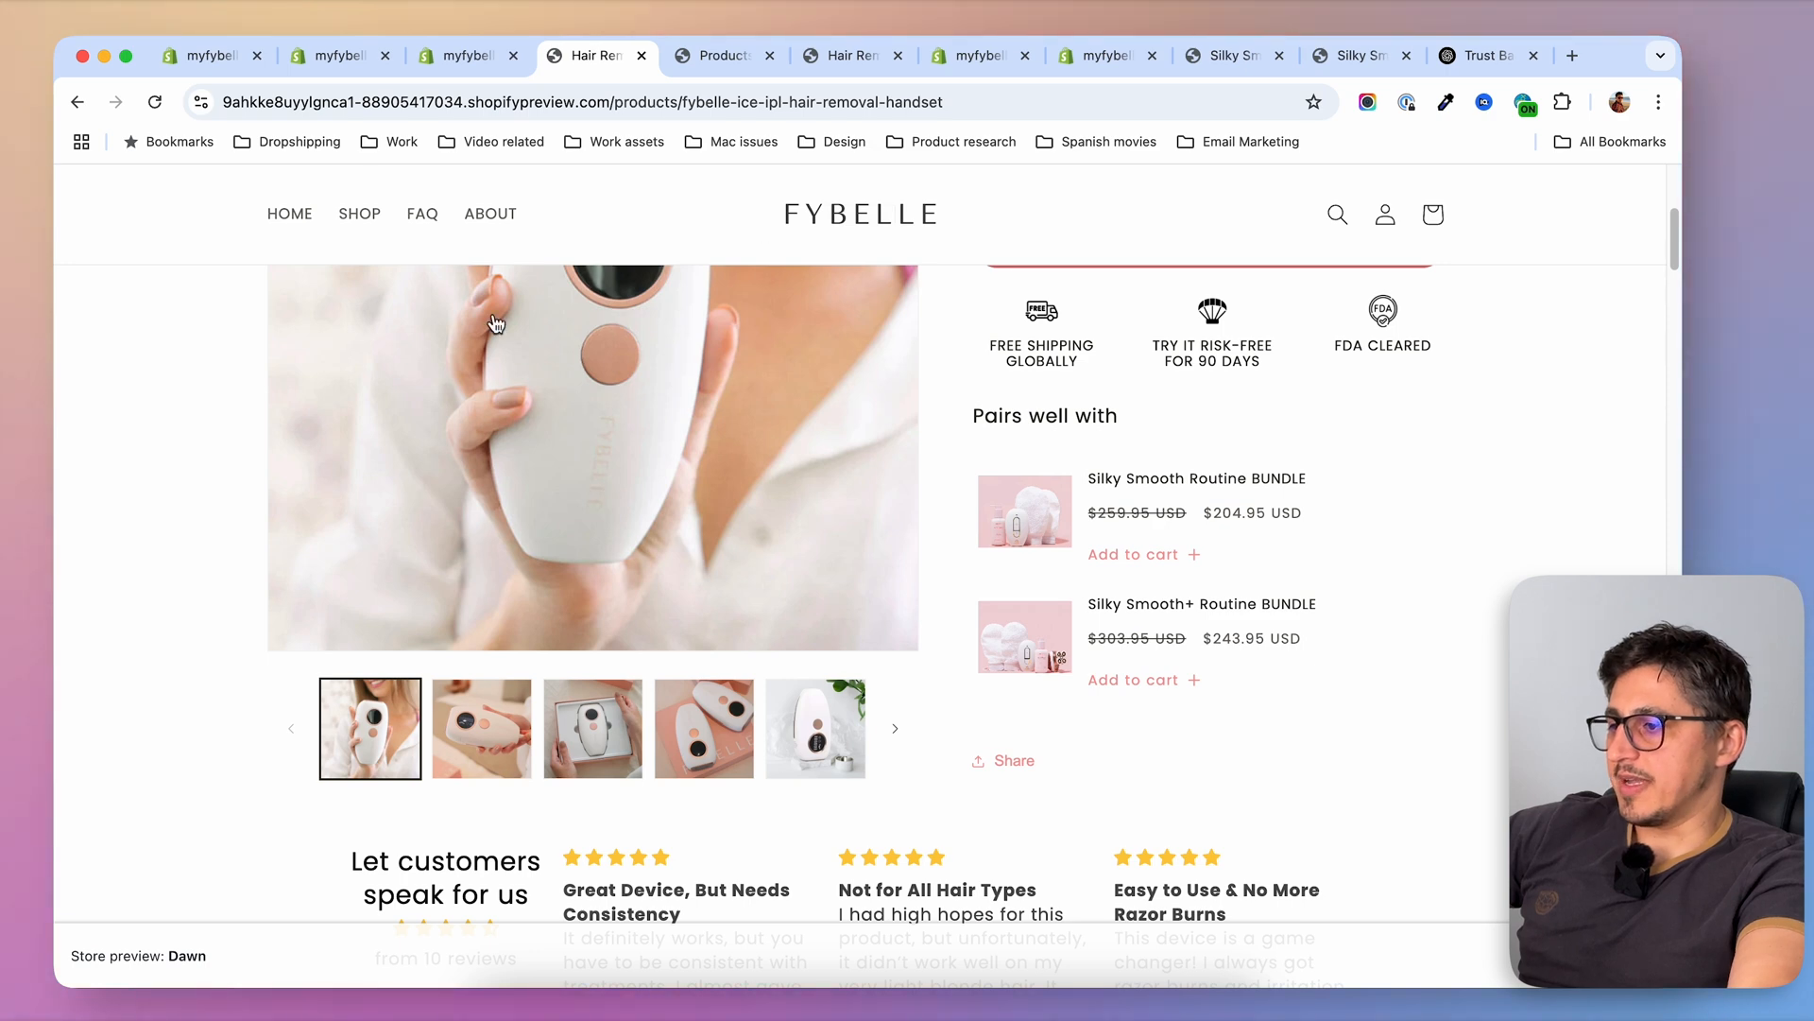
Review the Silky Smooth Routine BUNDLE's tagline, trust icons and customer reviews in the store preview, and return to the product listing
left_click(359, 214)
left_click(1062, 694)
scroll(600, 712, "down", 5)
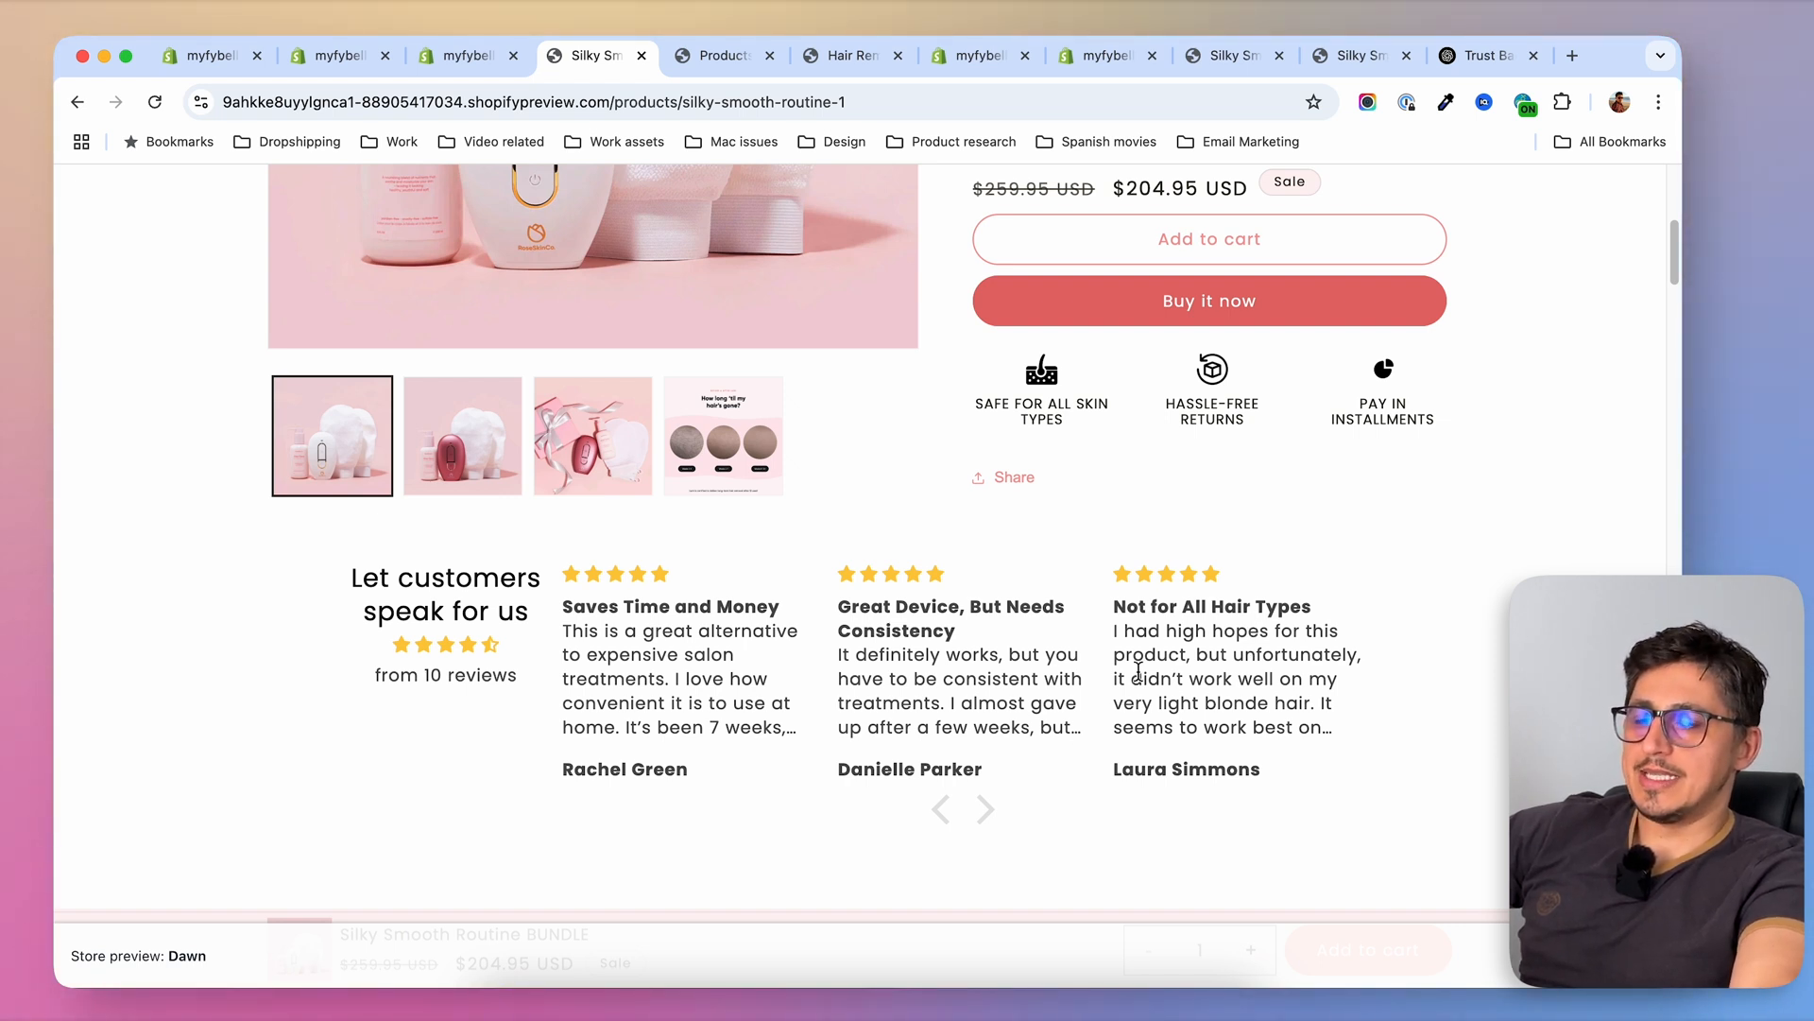
scroll(1139, 671, "up", 3)
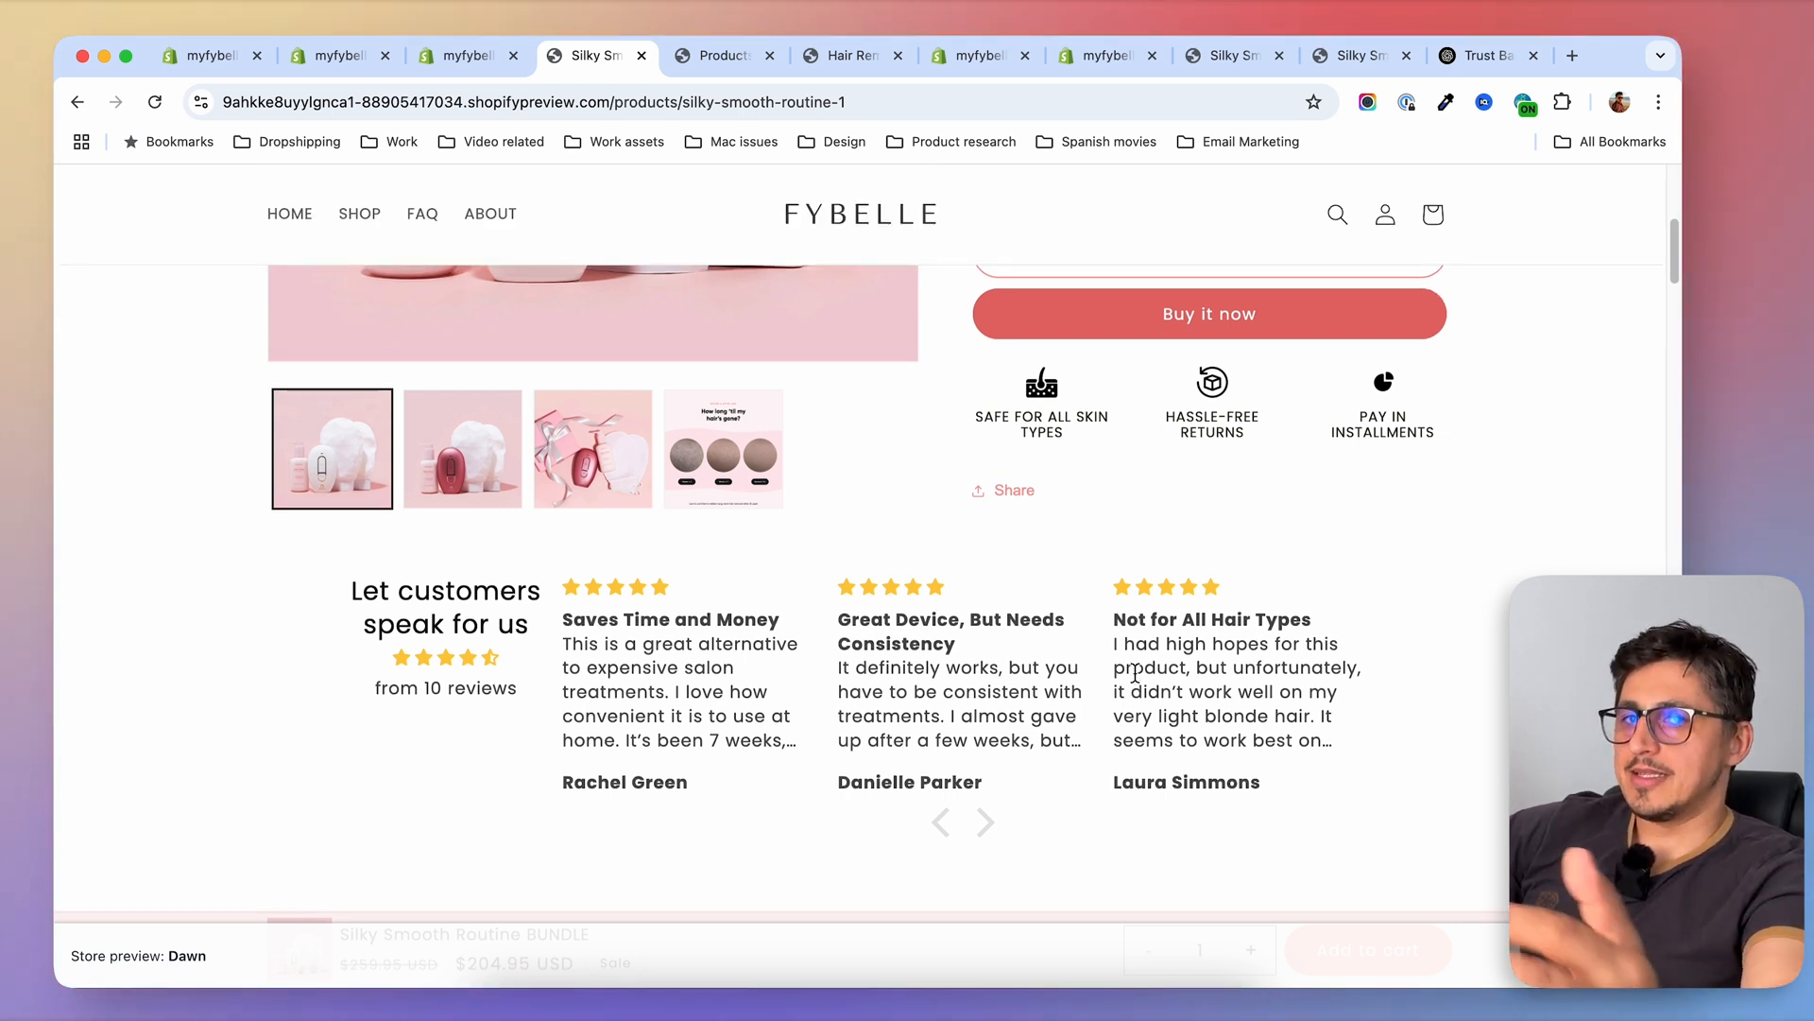
scroll(1138, 680, "up", 2)
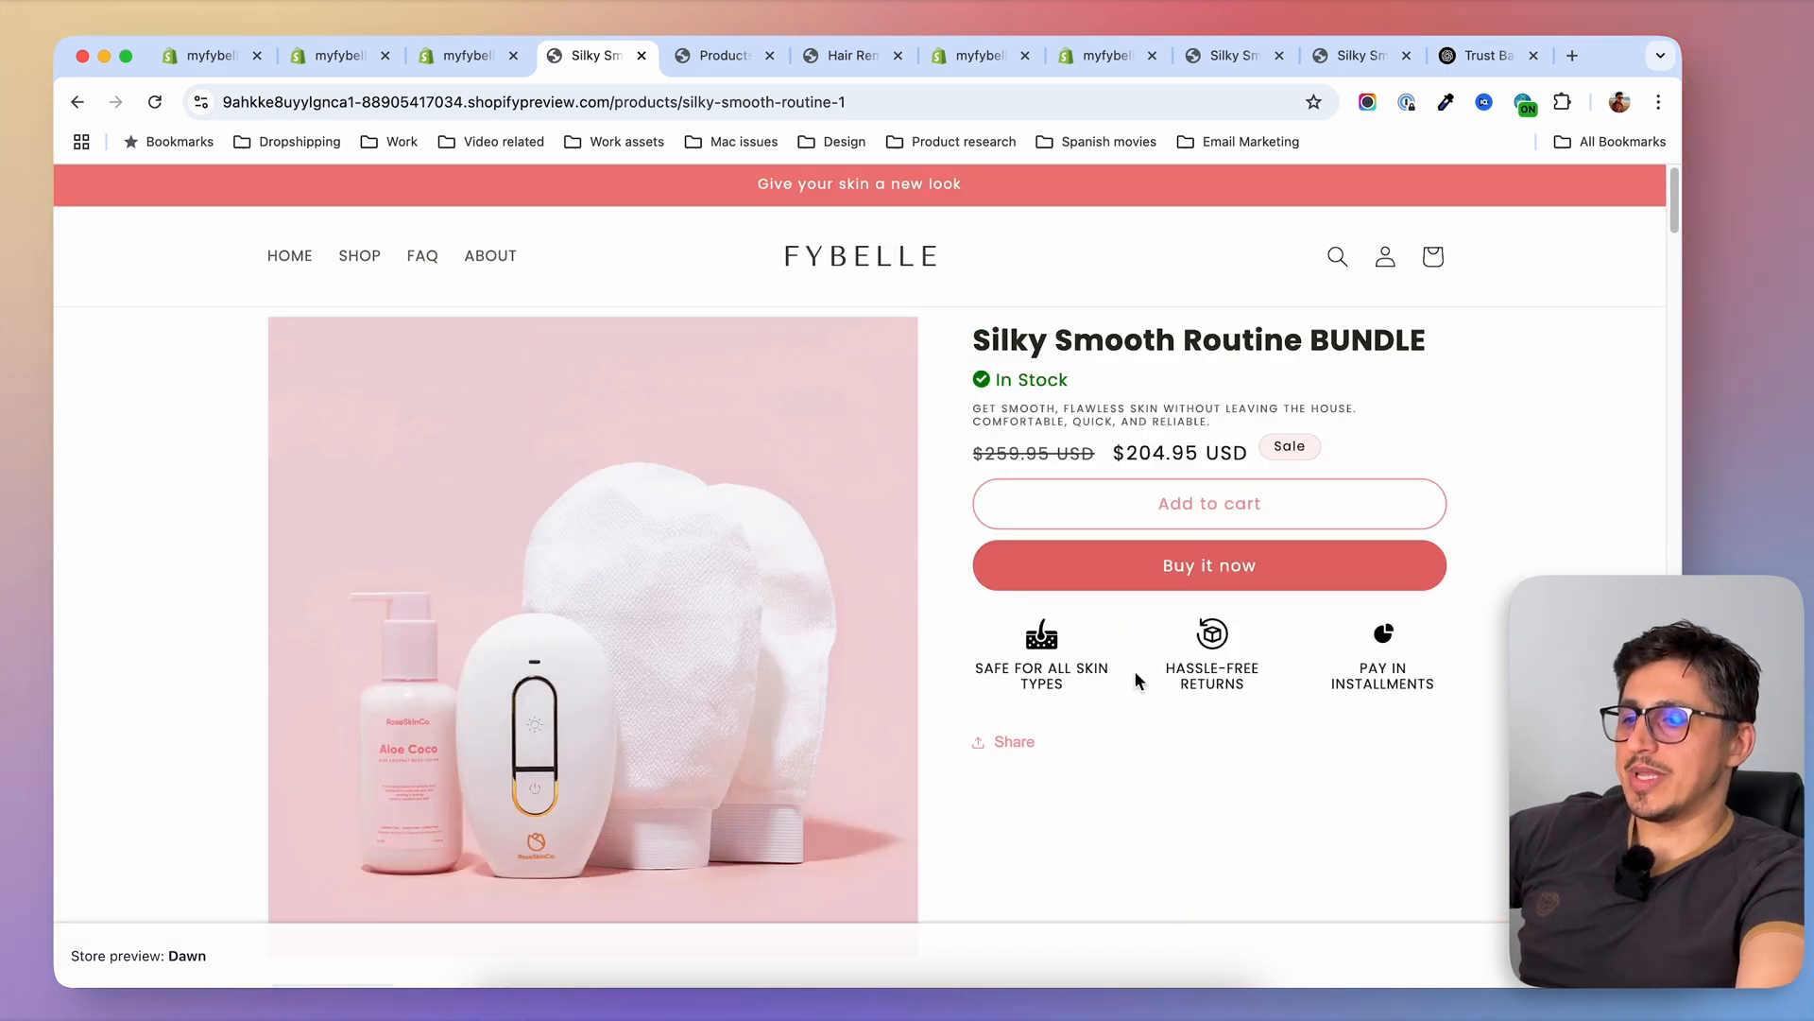
scroll(1137, 680, "down", 3)
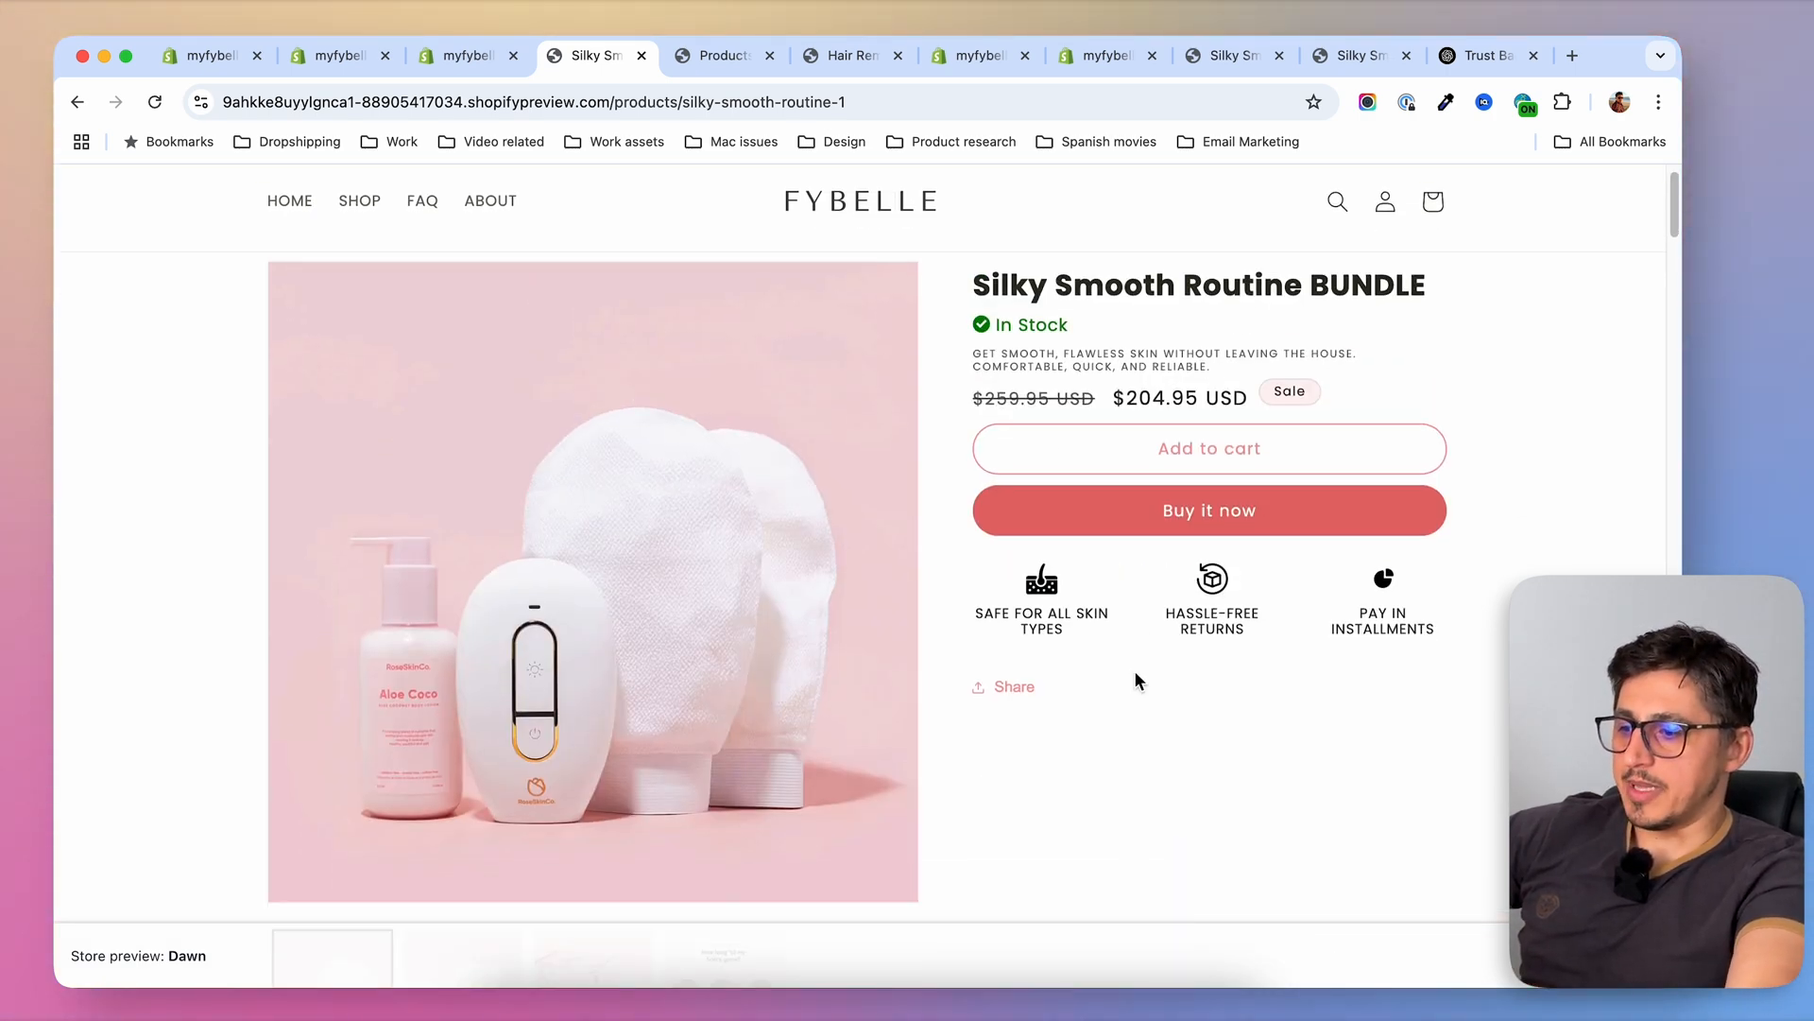
scroll(1157, 664, "up", 2)
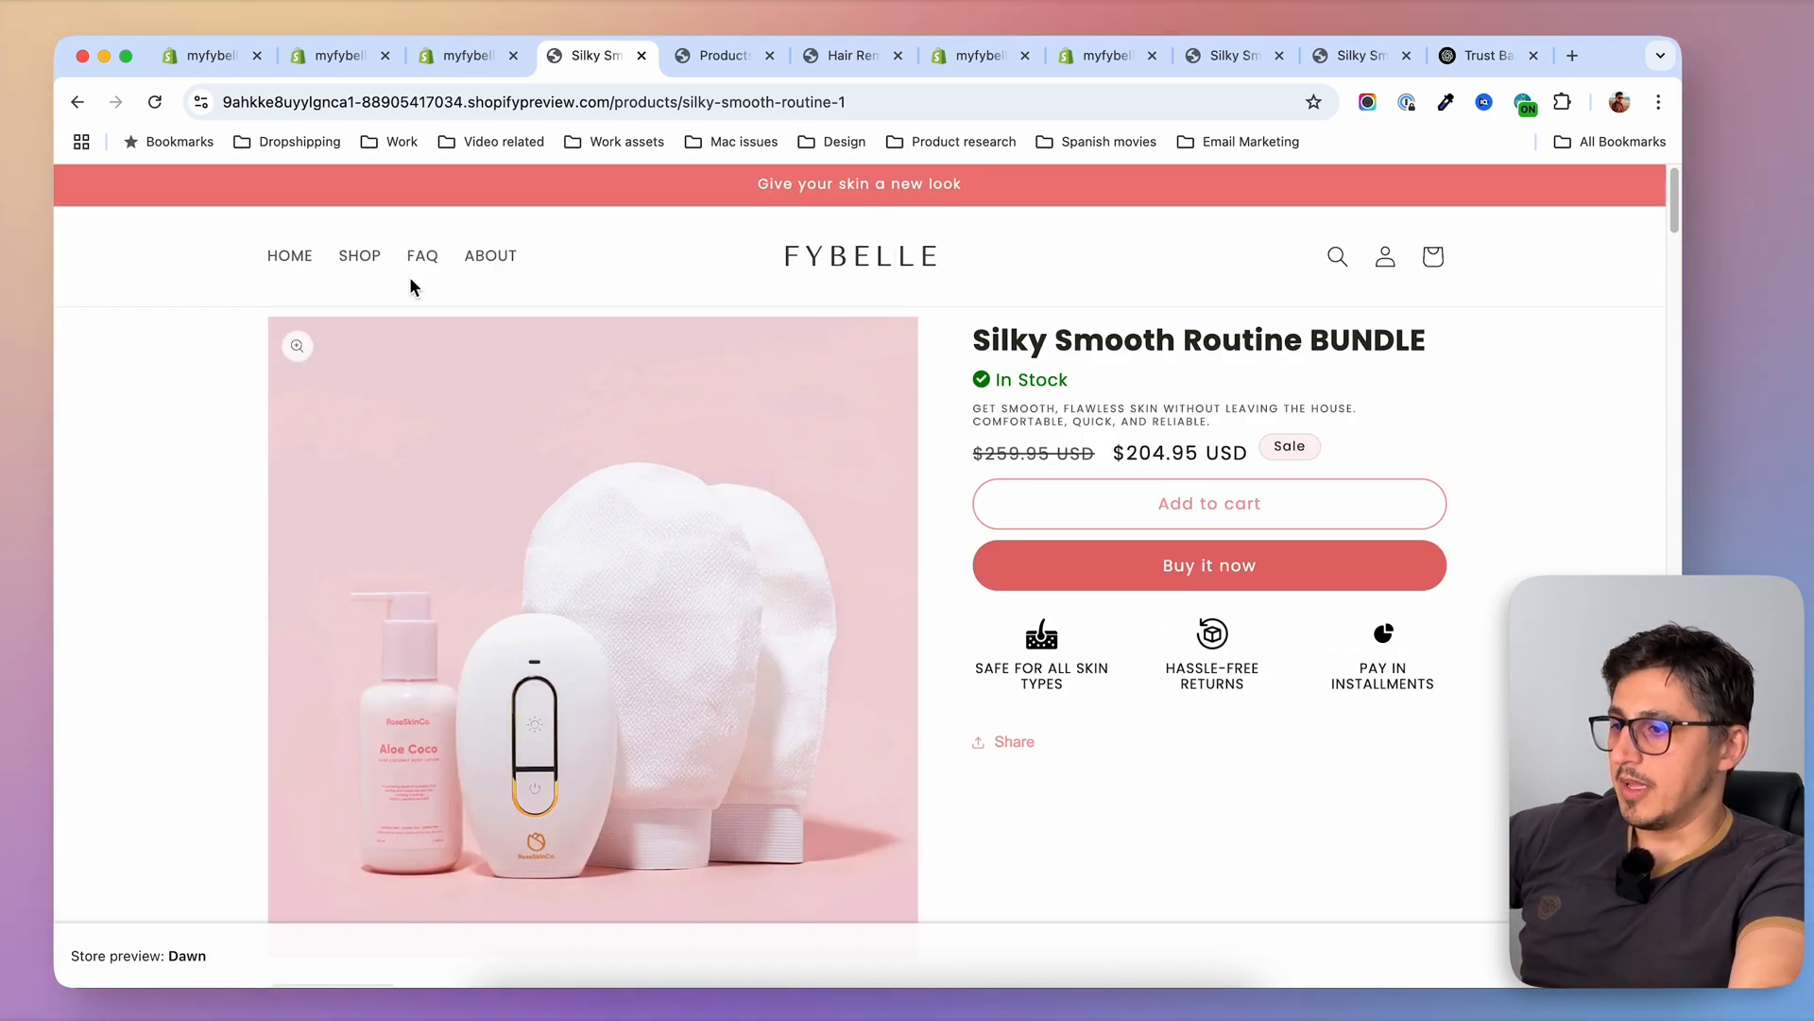
left_click(358, 261)
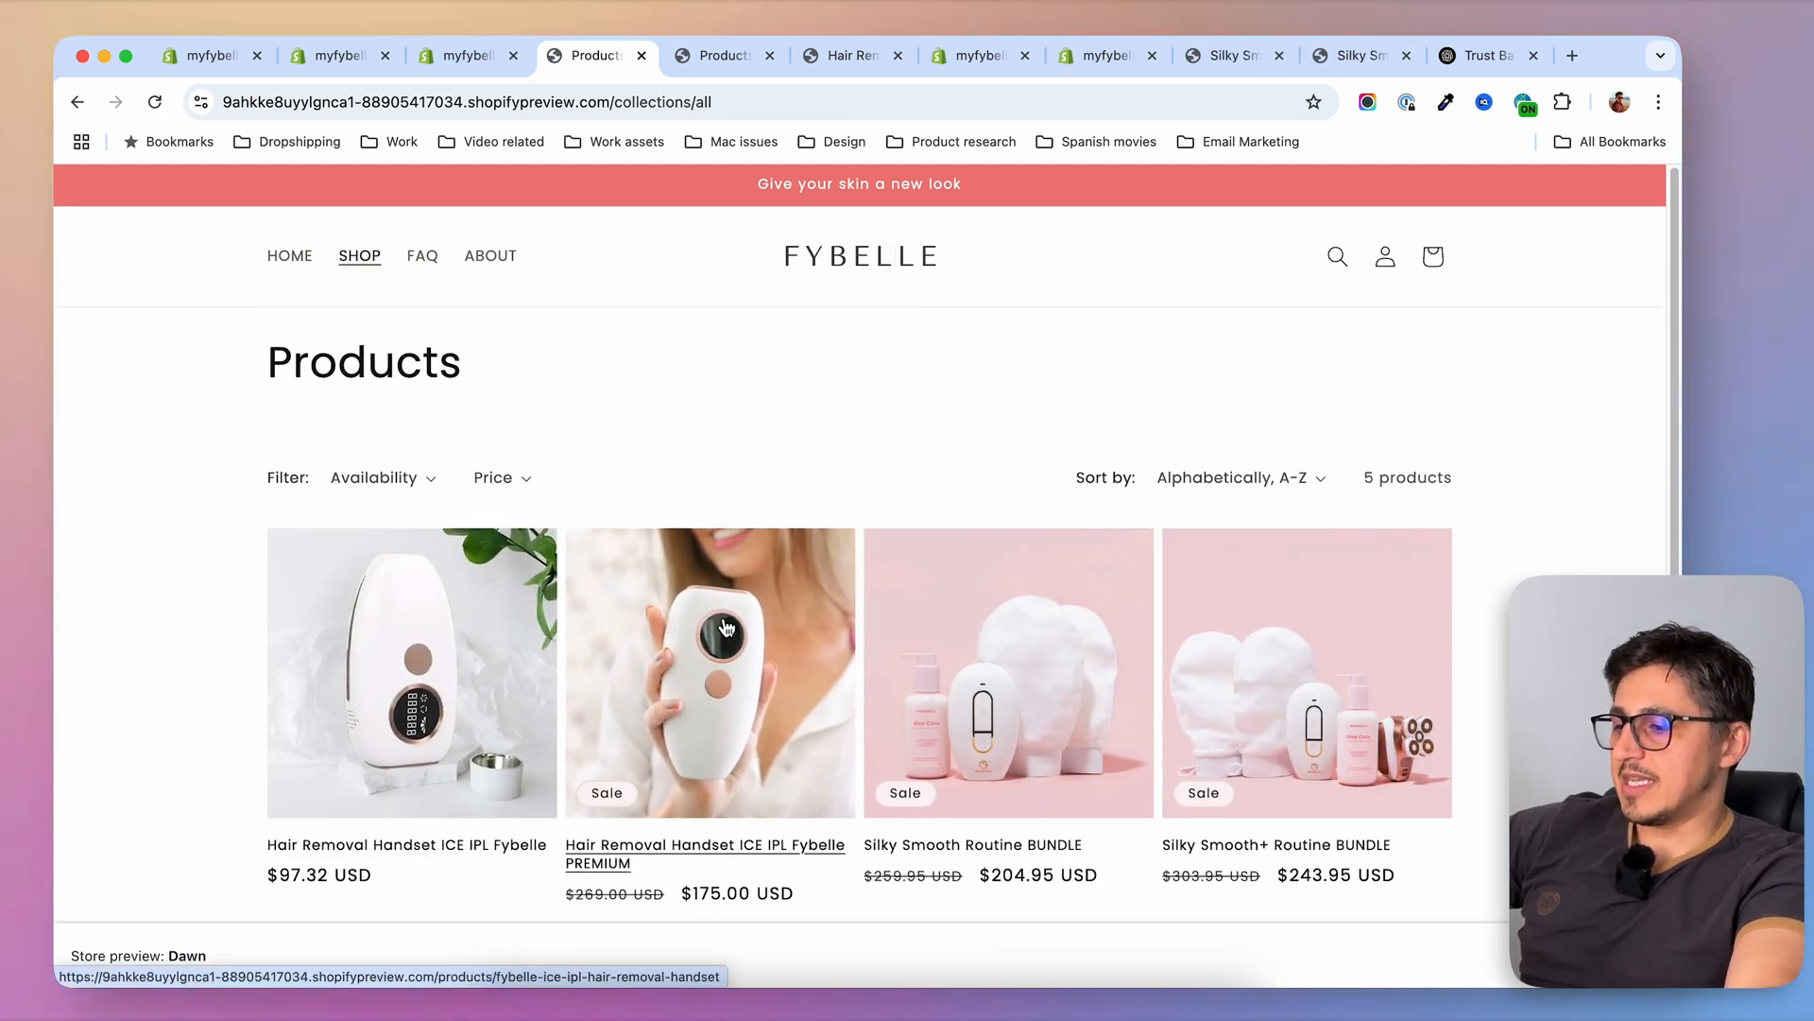
Exit the current theme editor session and reopen customization of the live Dawn theme on its Default product template
scroll(1266, 614, "down", 5)
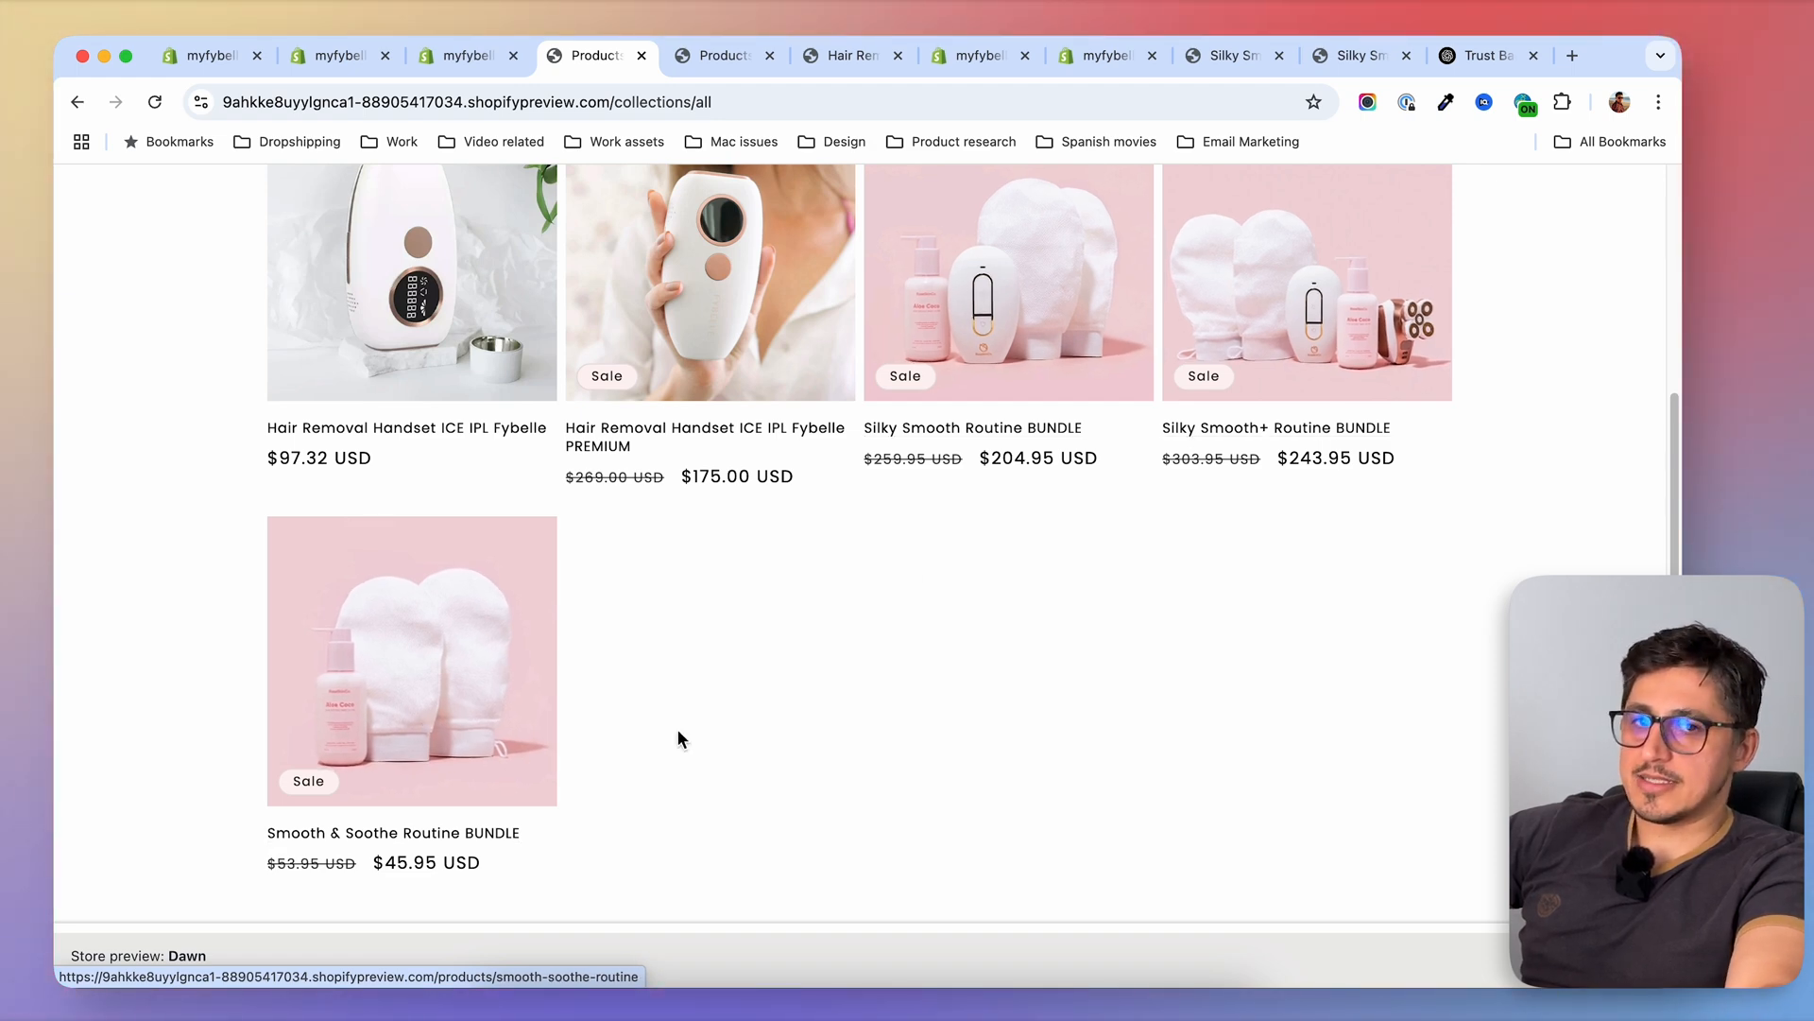
scroll(681, 737, "up", 5)
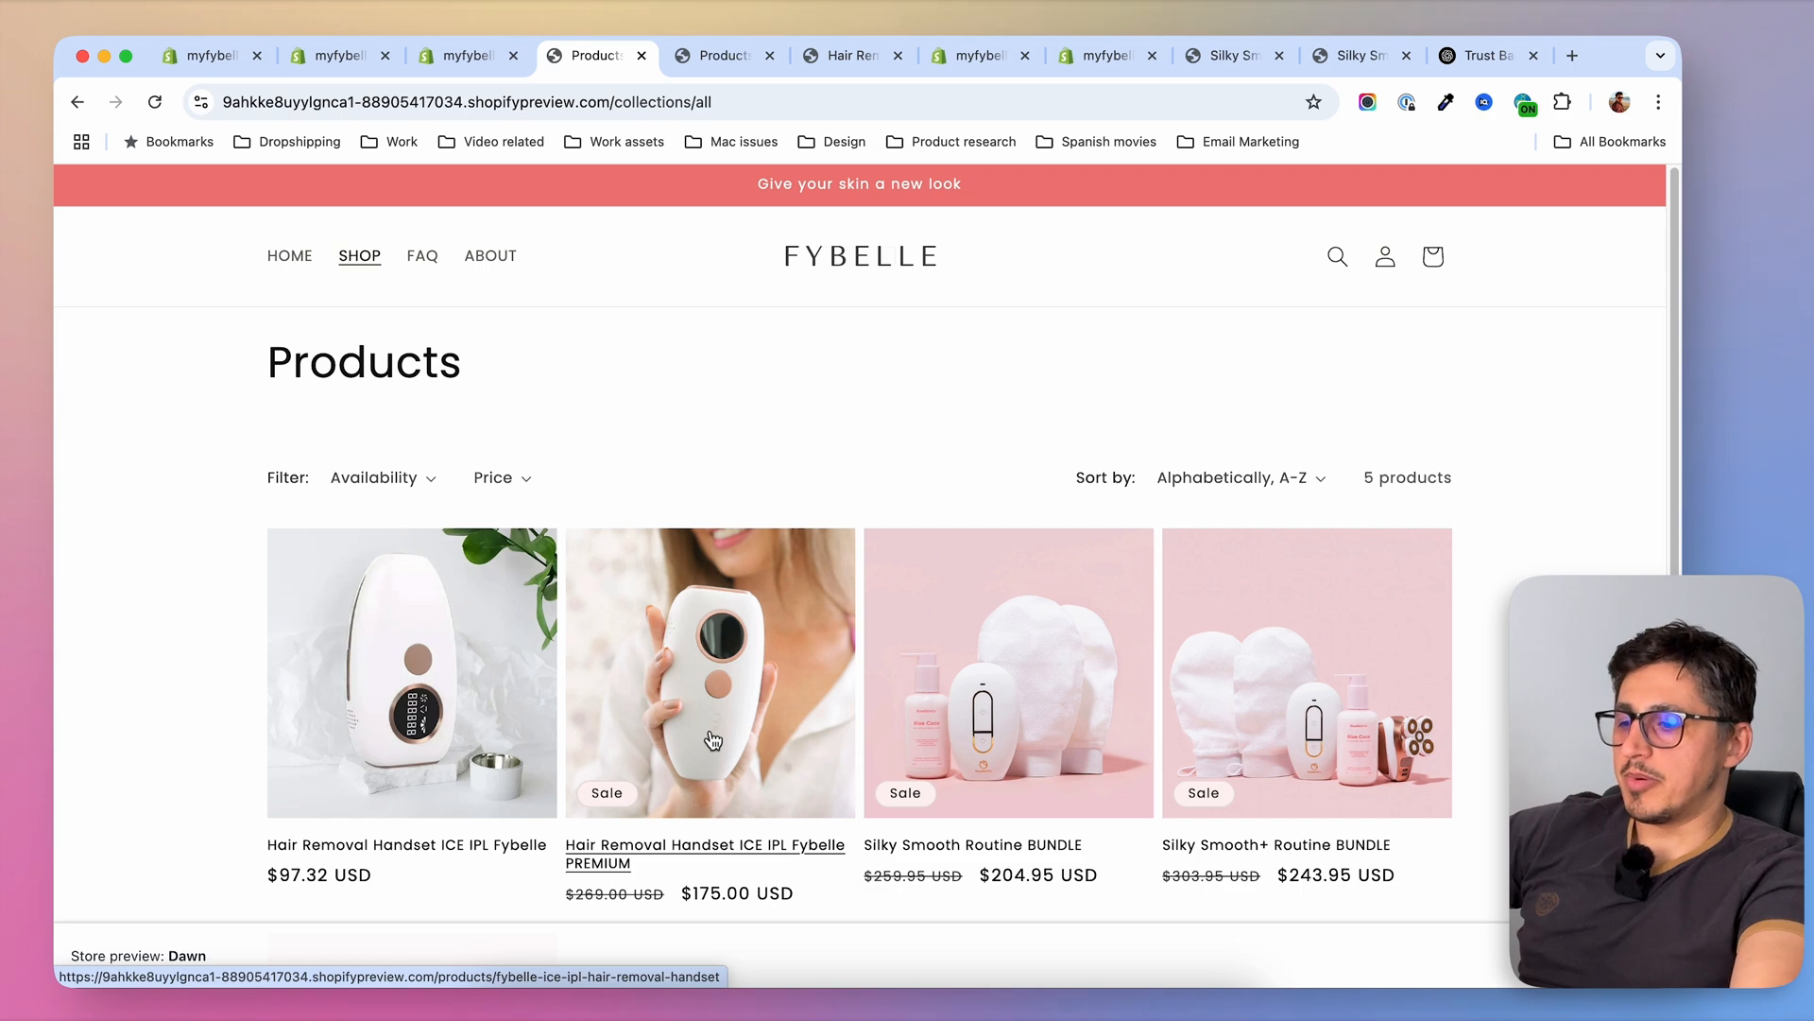
left_click(453, 57)
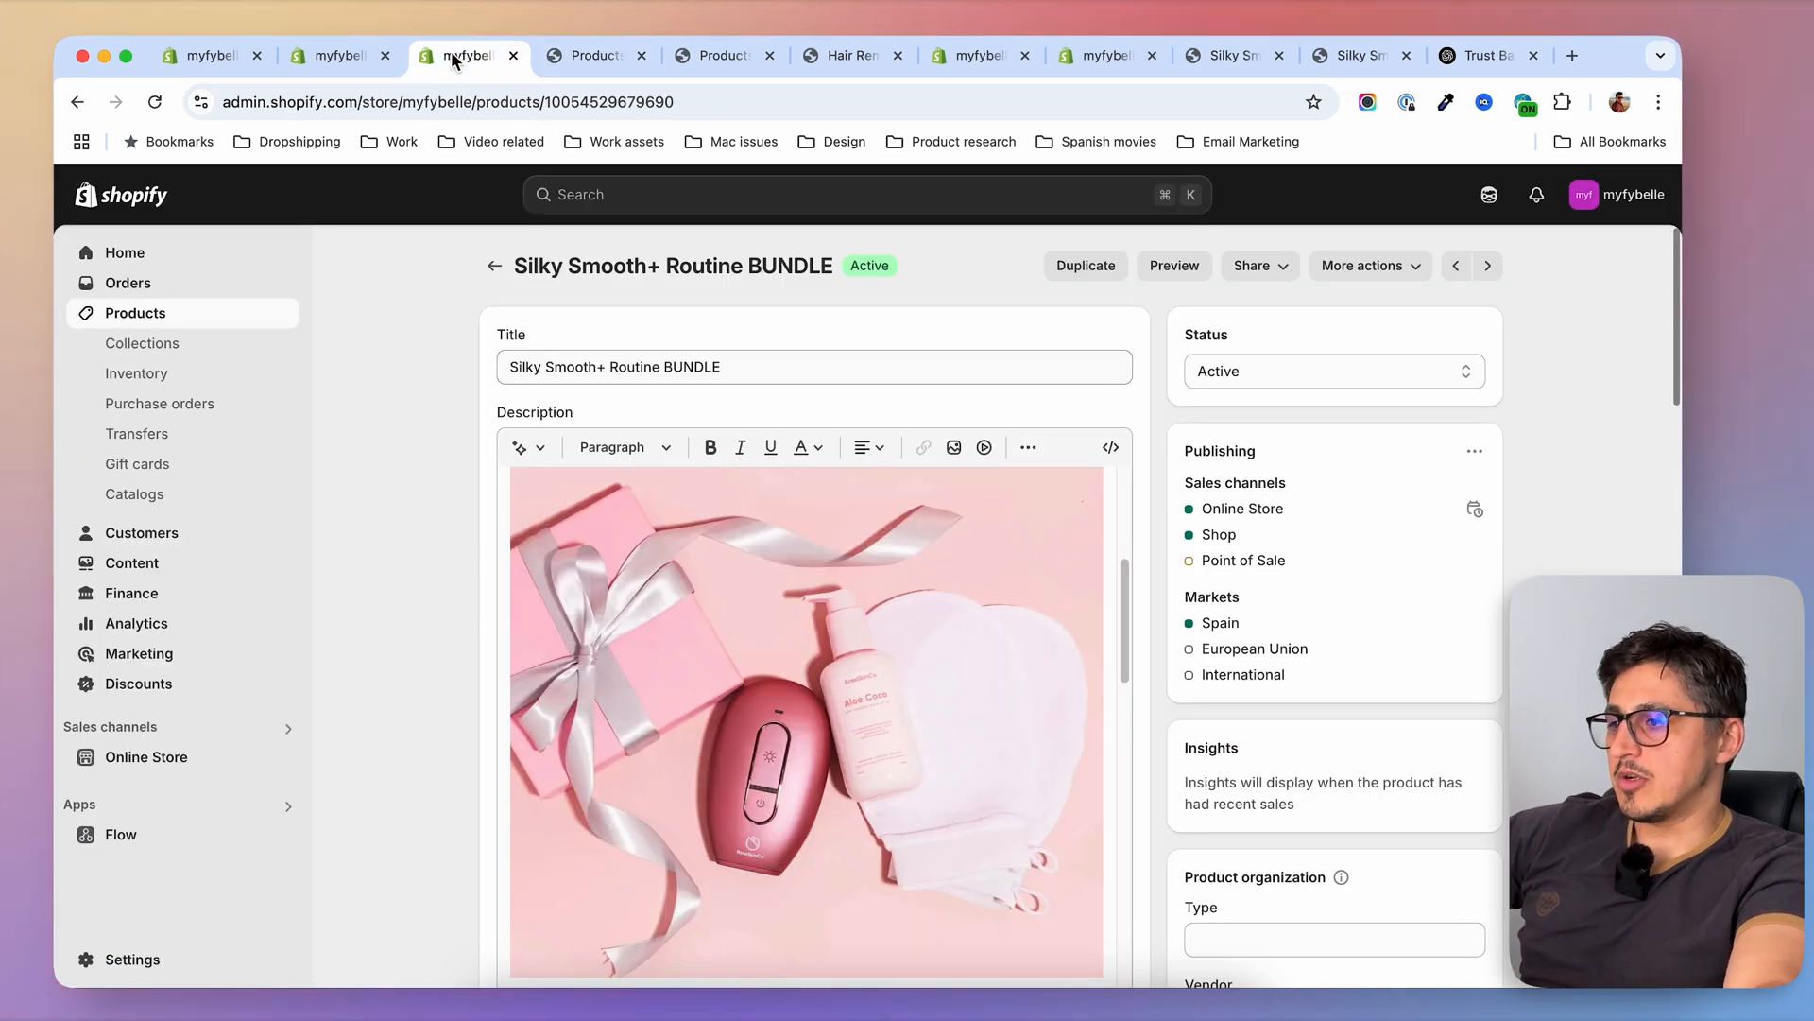
left_click(338, 54)
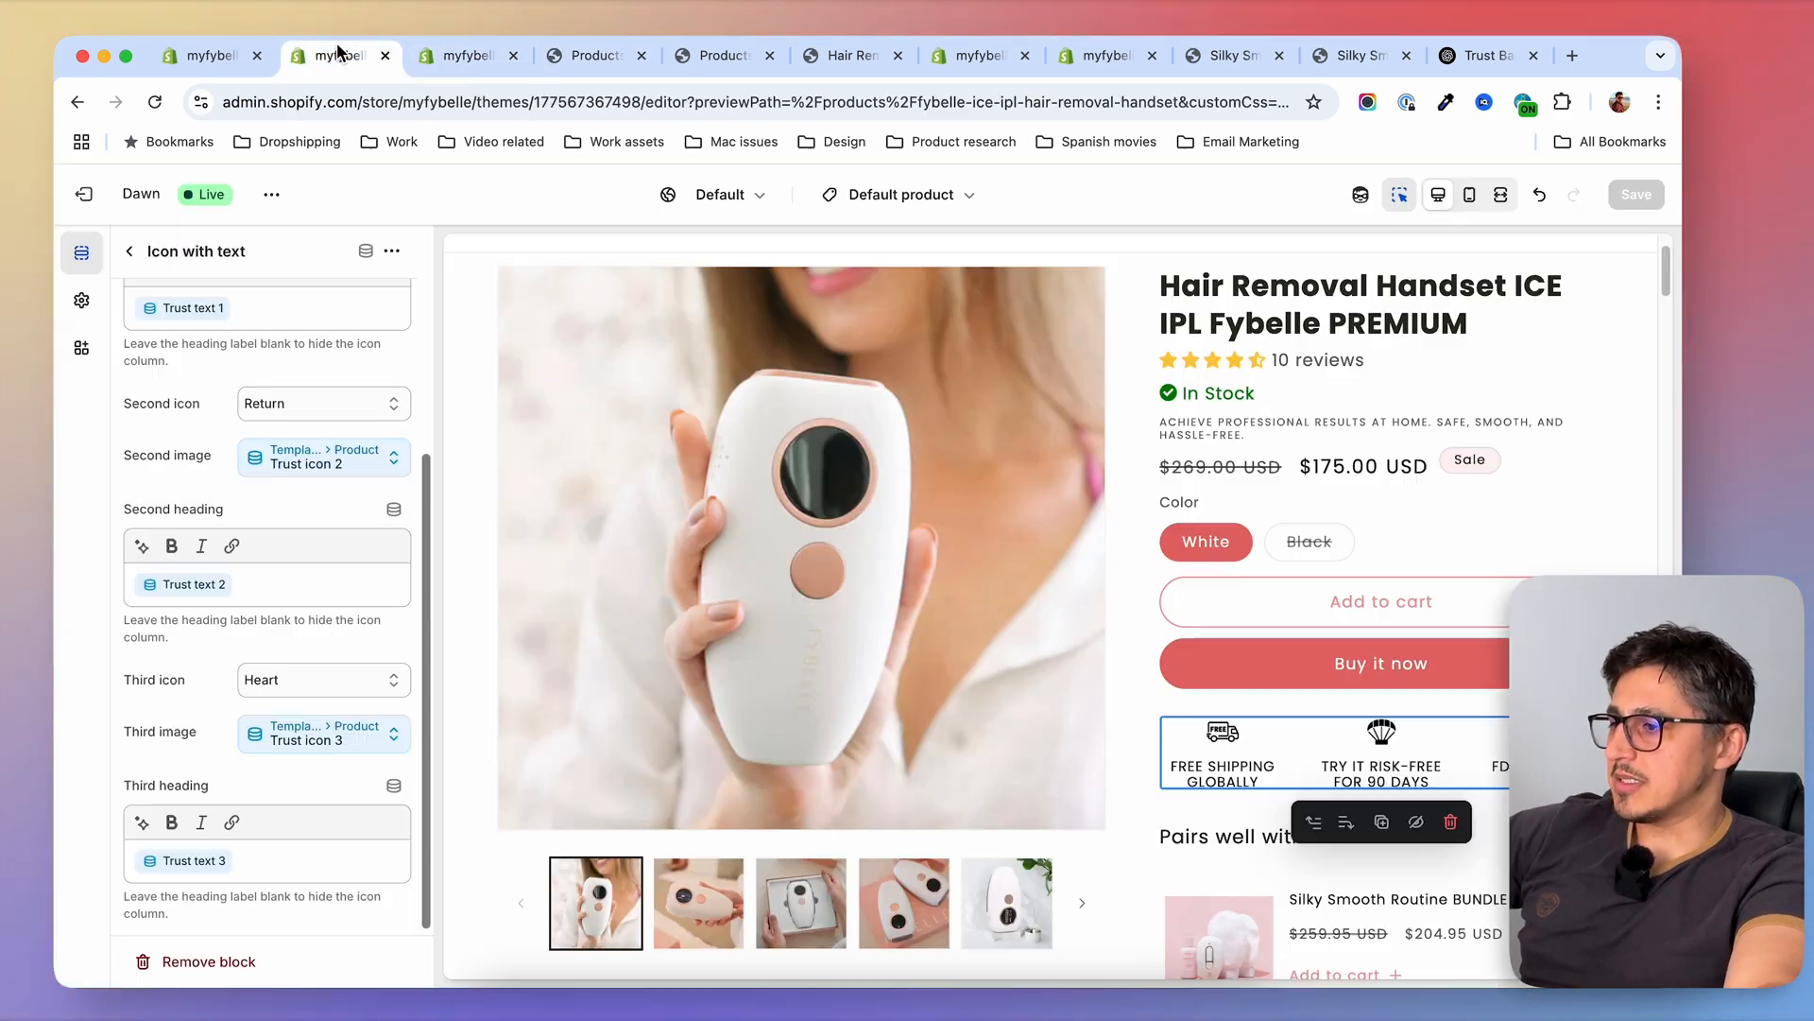
left_click(85, 195)
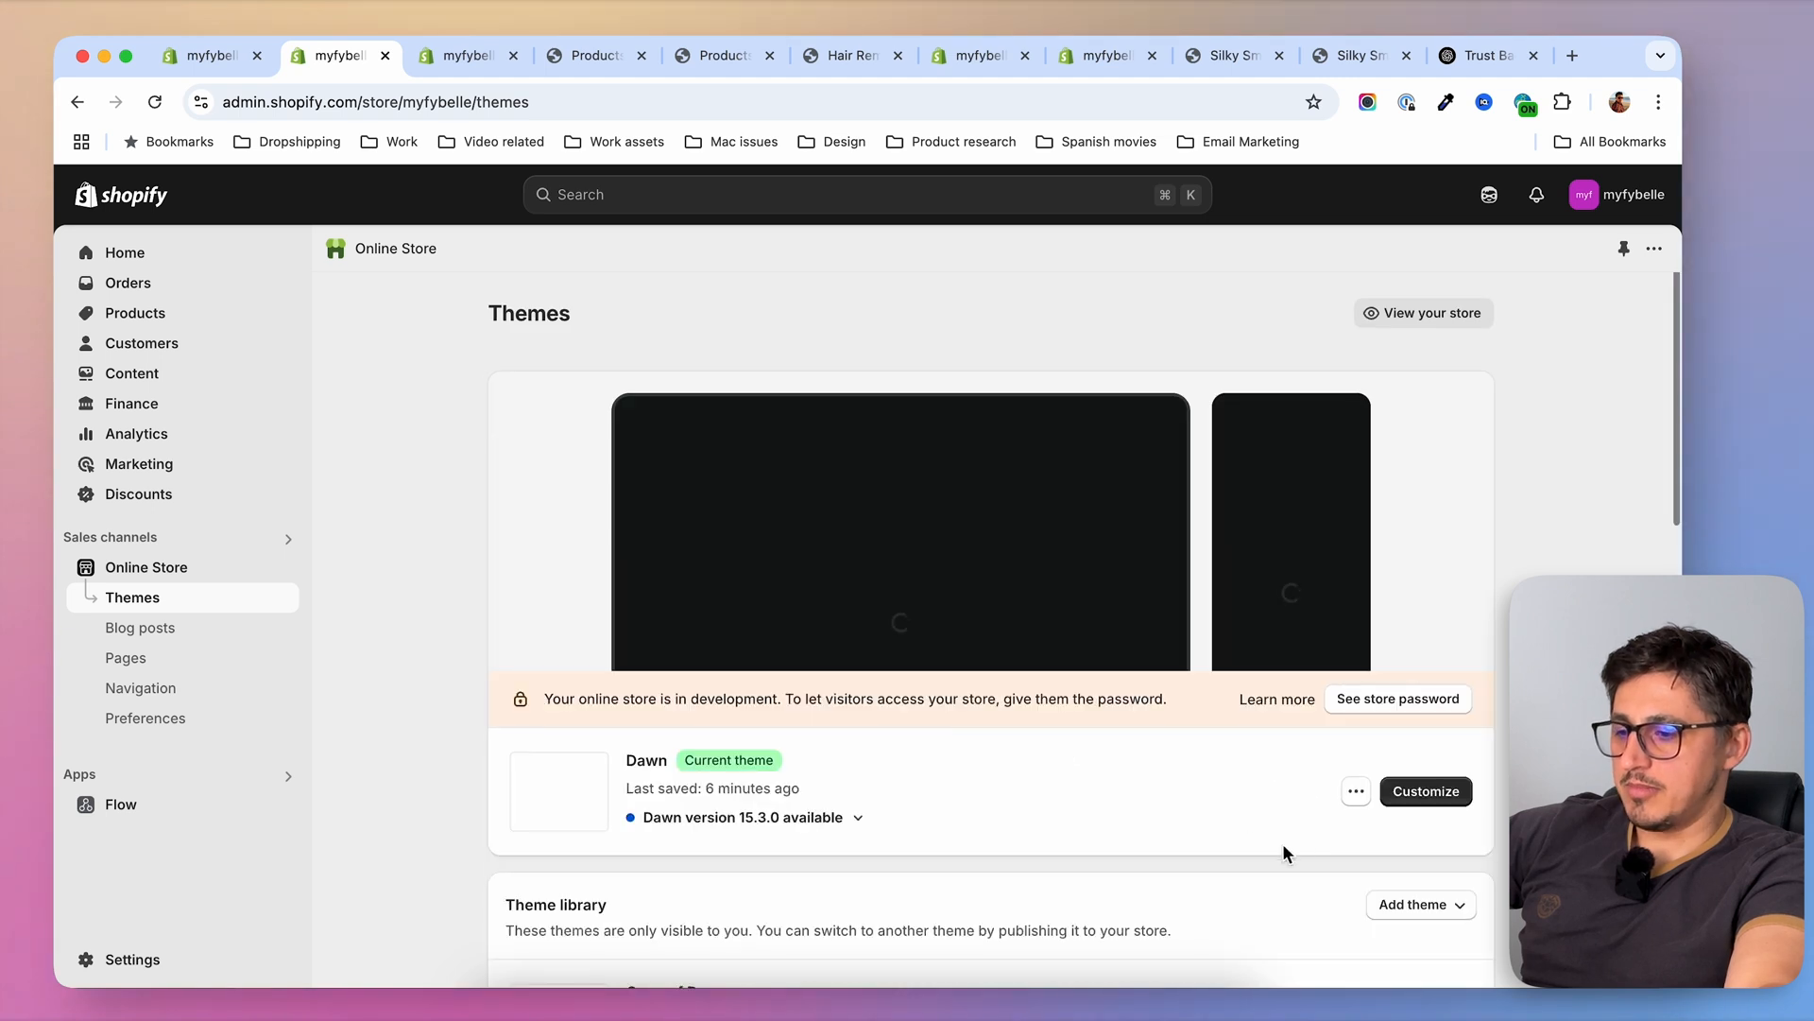
scroll(1282, 850, "down", 2)
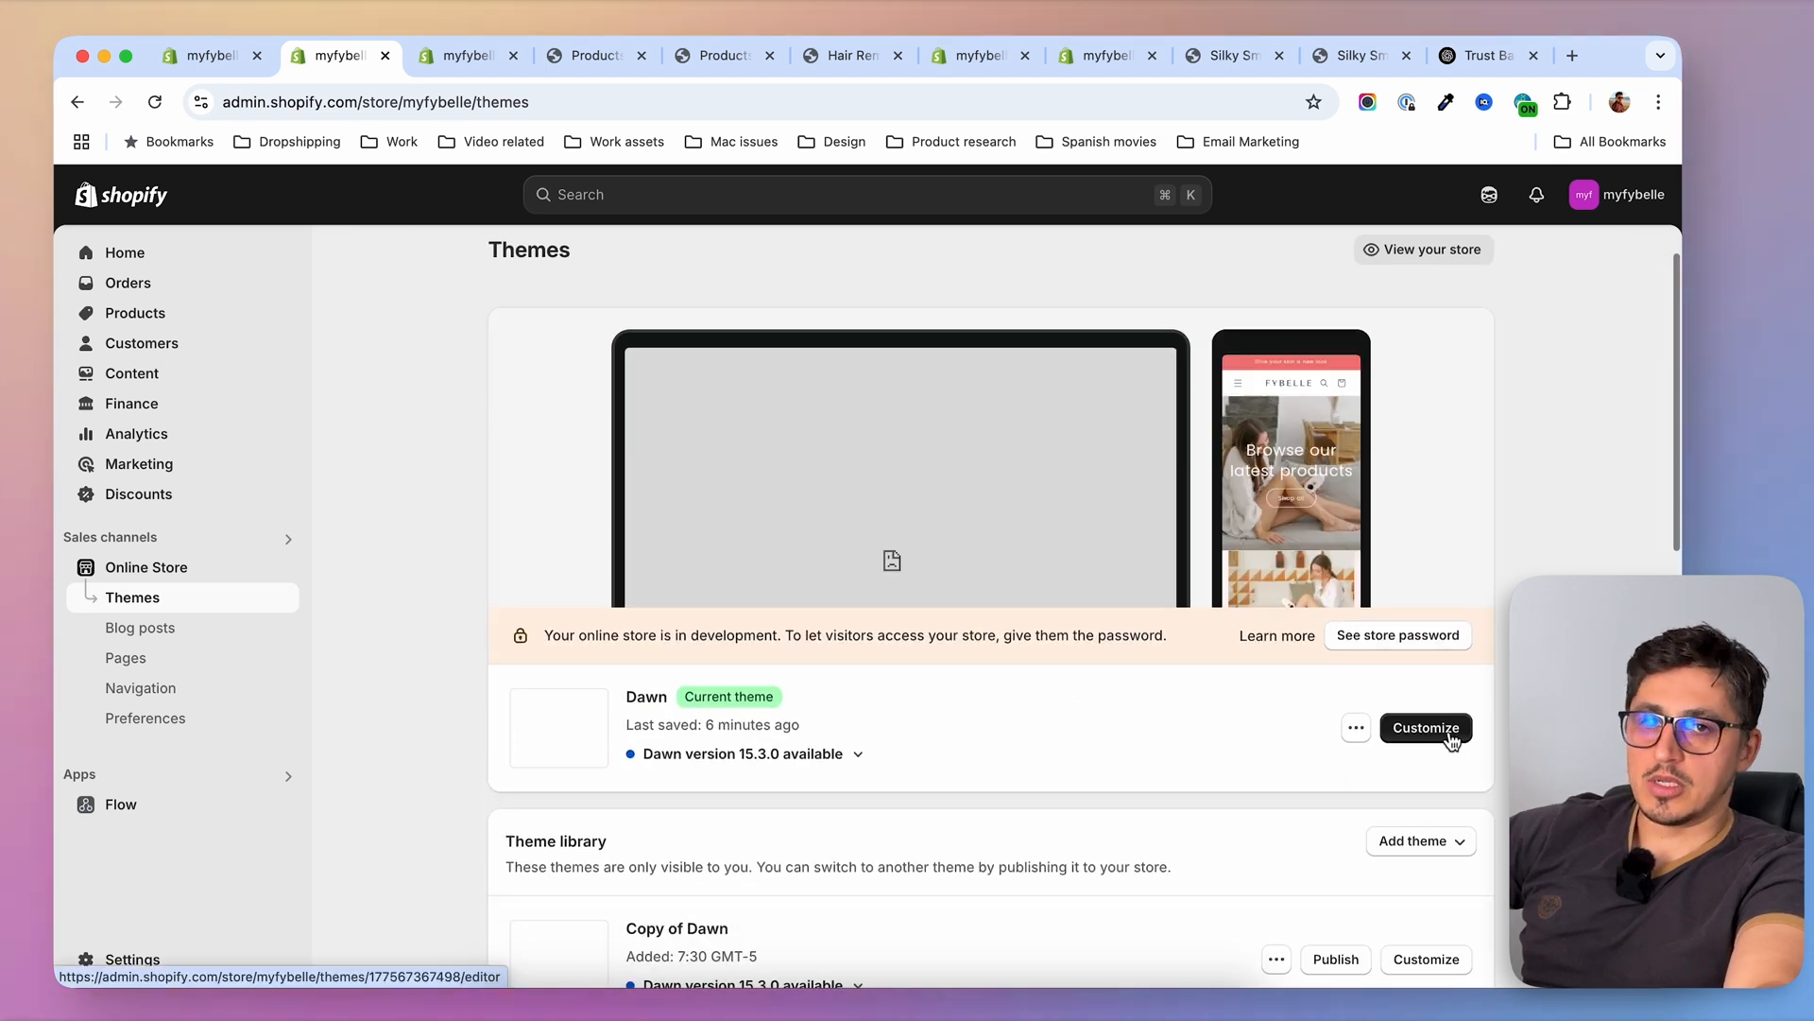
left_click(1426, 727)
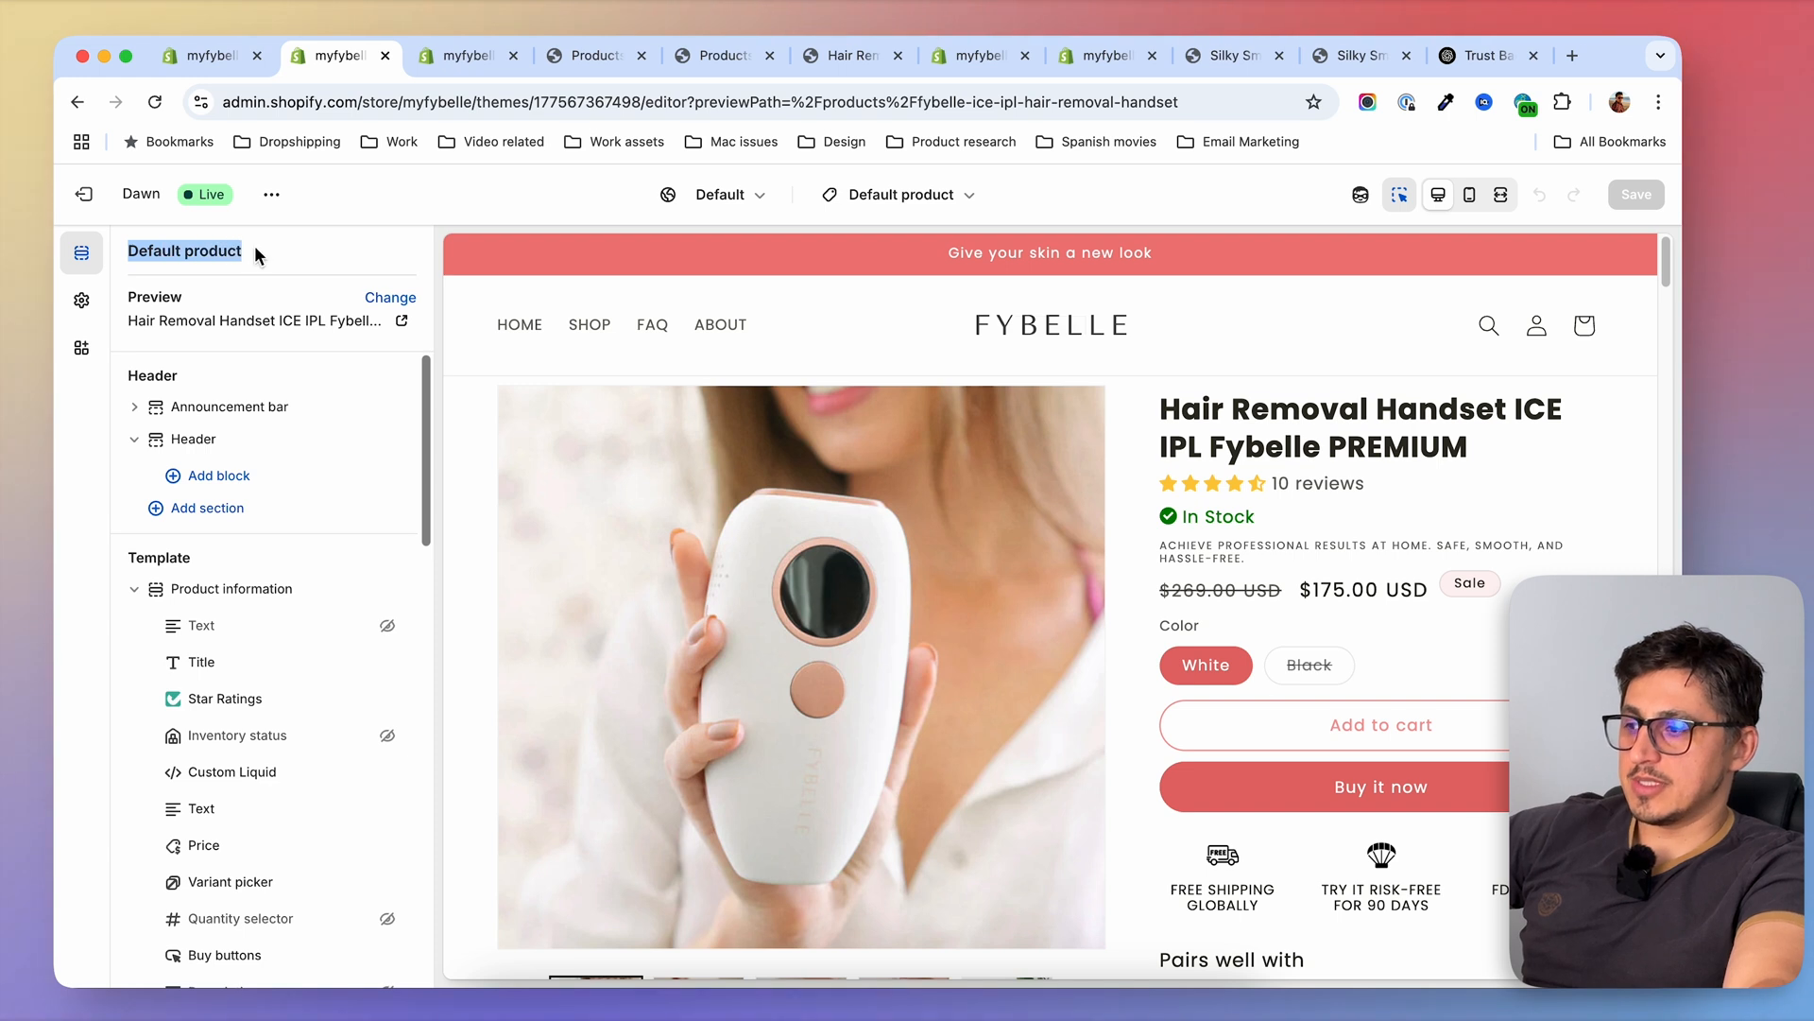
left_click(133, 253)
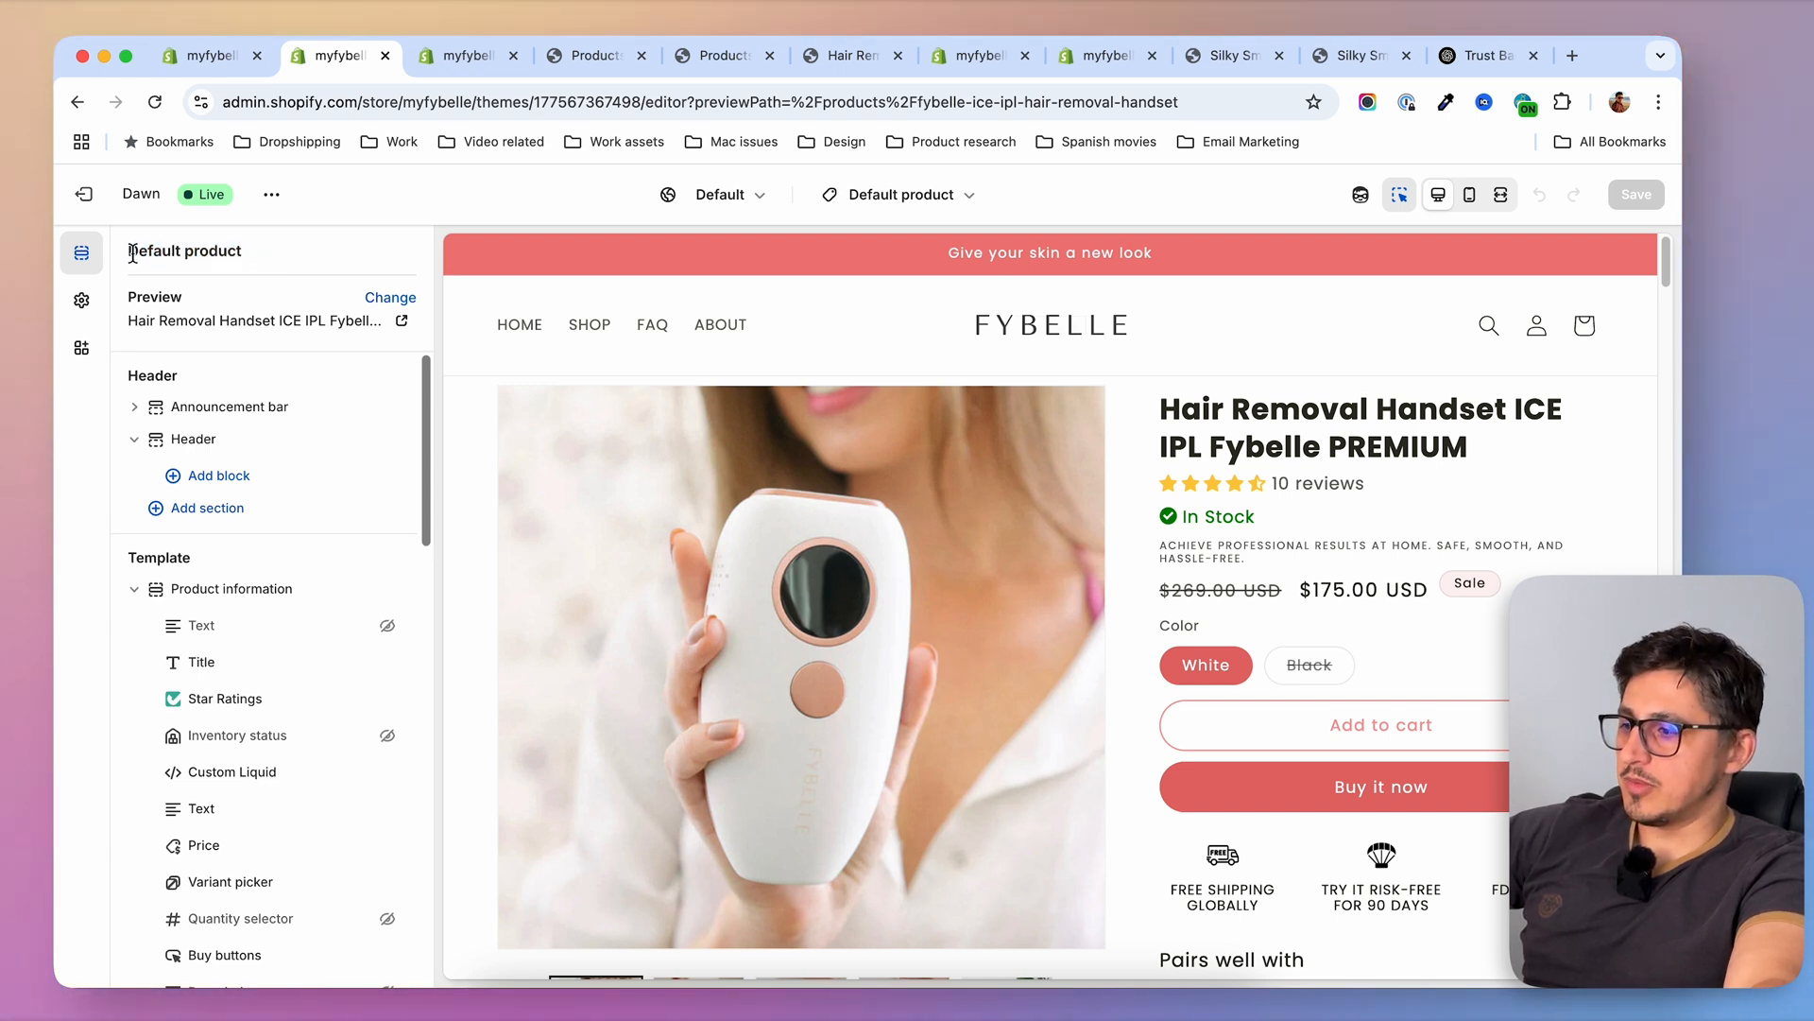
left_click(267, 252)
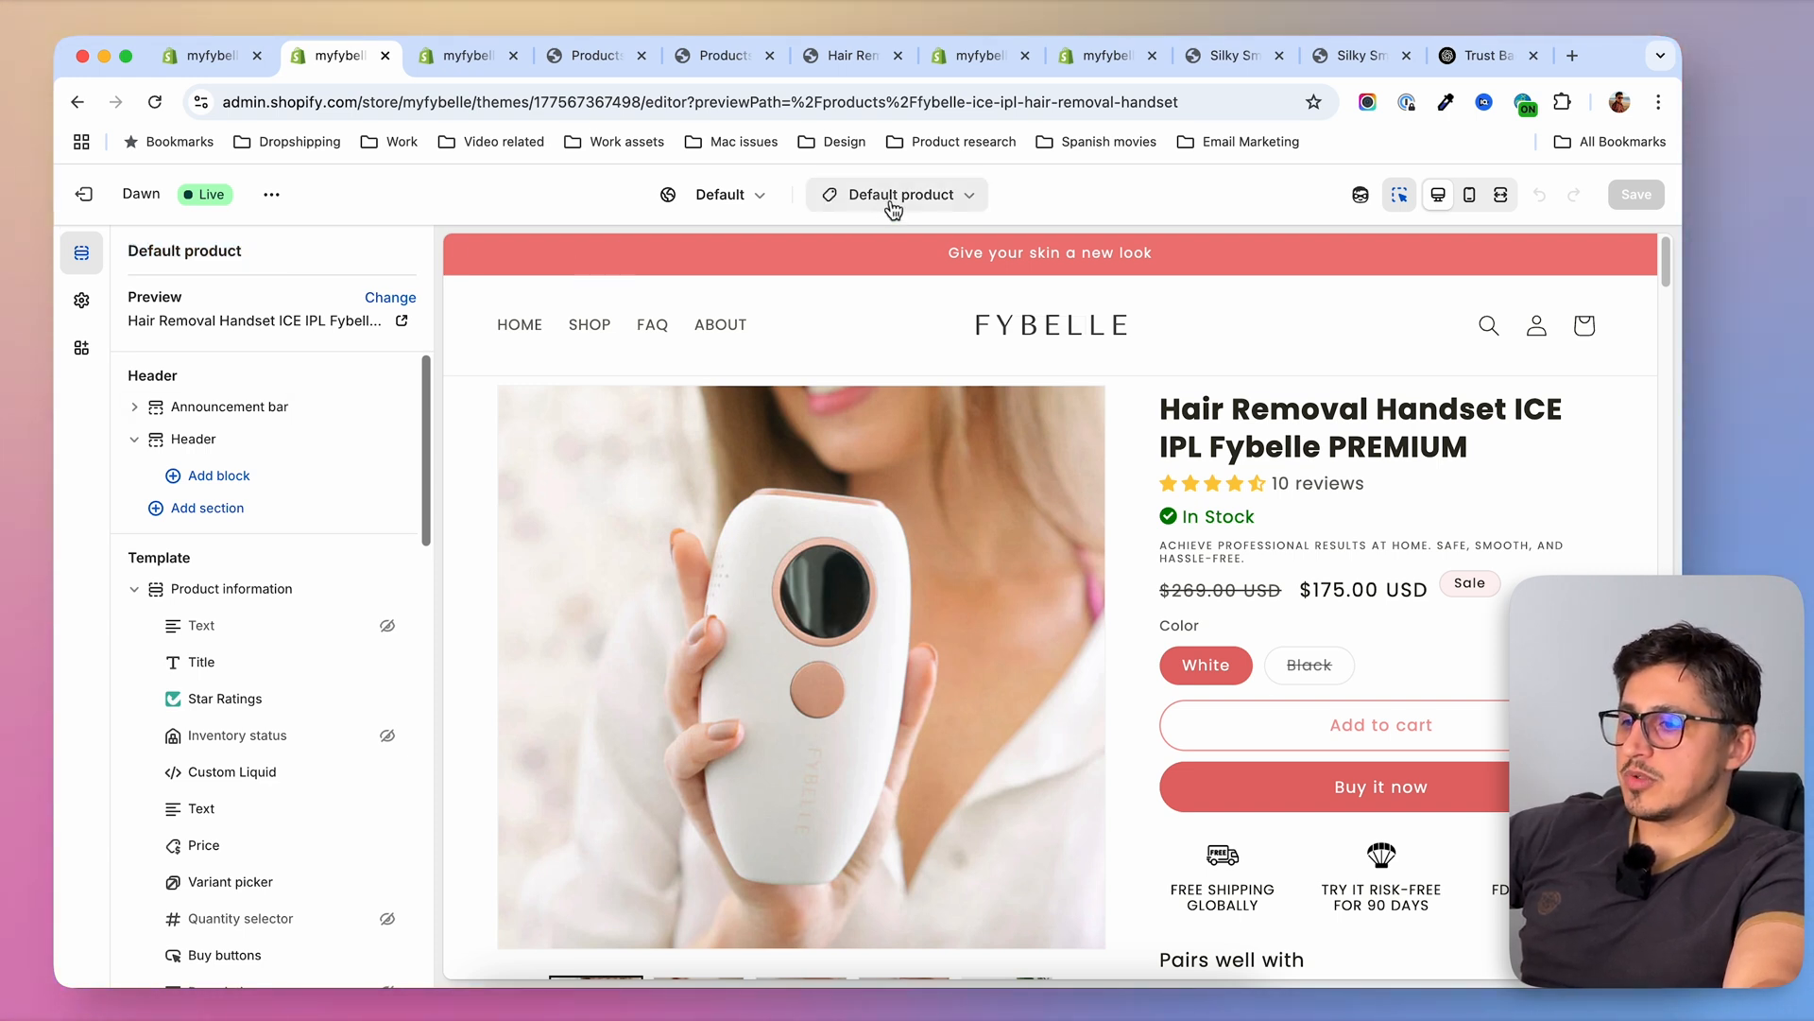
Create a product template named bundles, based on Default product
left_click(925, 198)
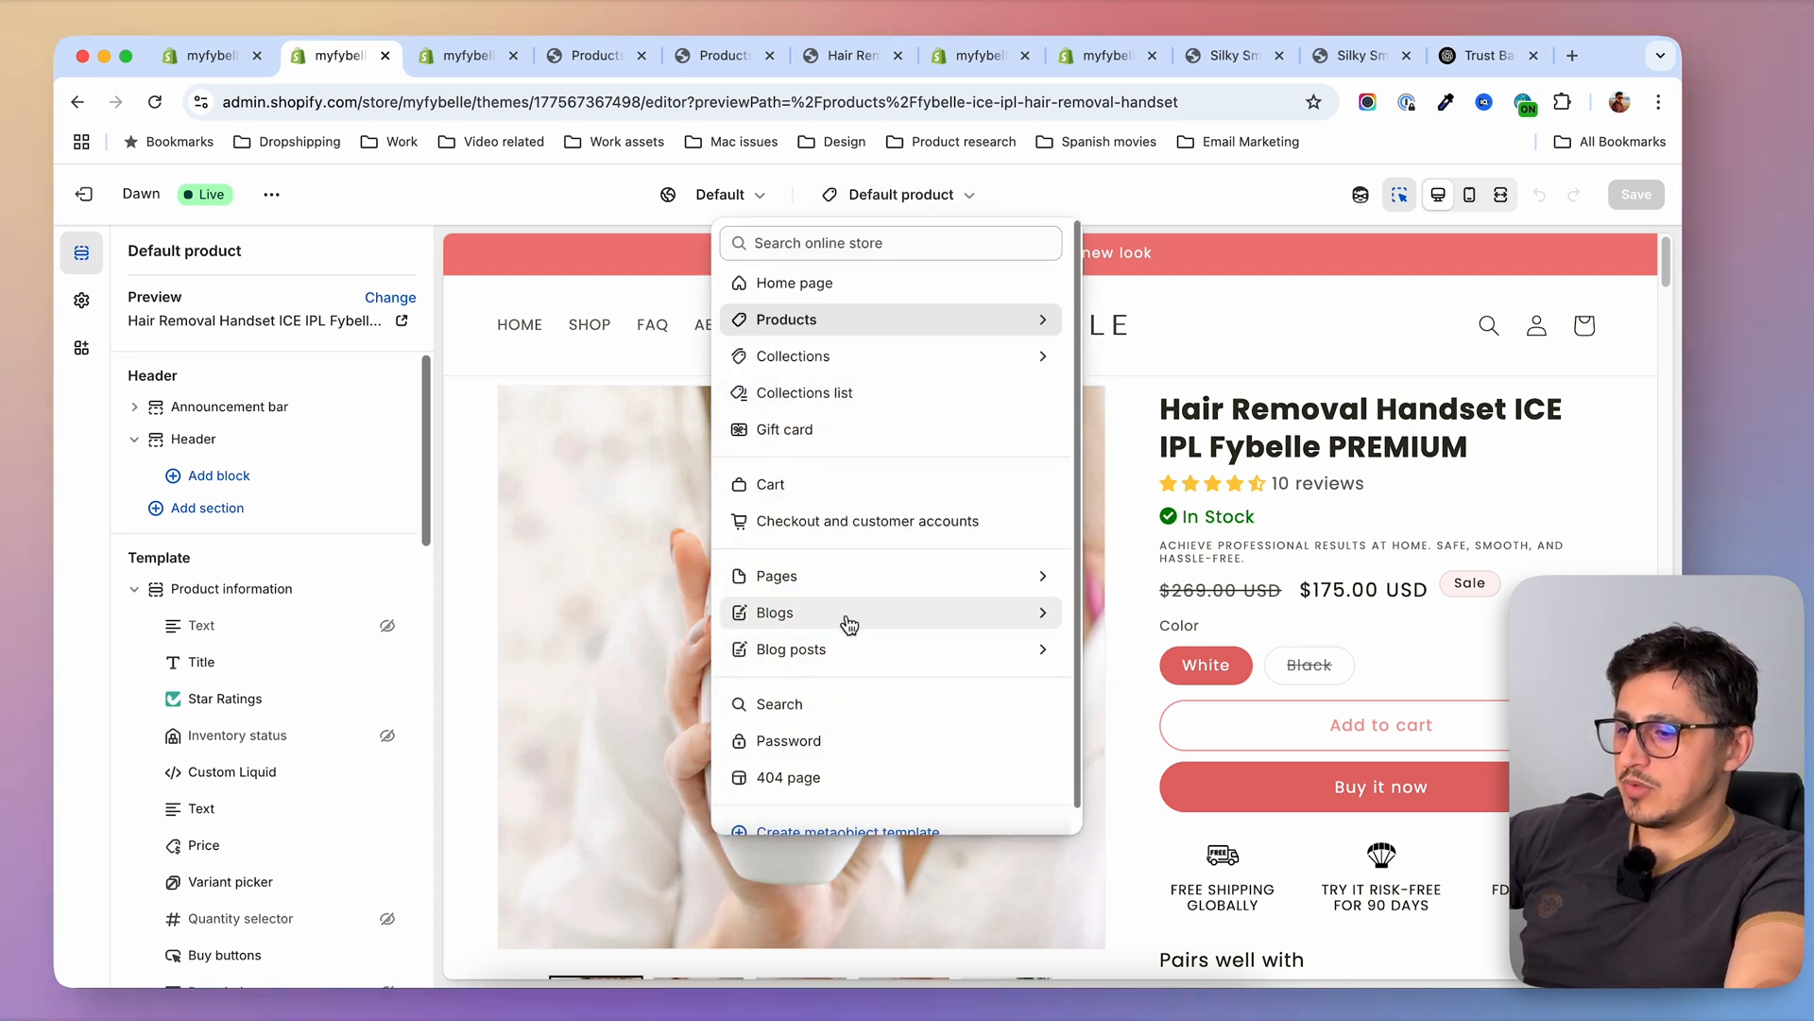
left_click(1025, 321)
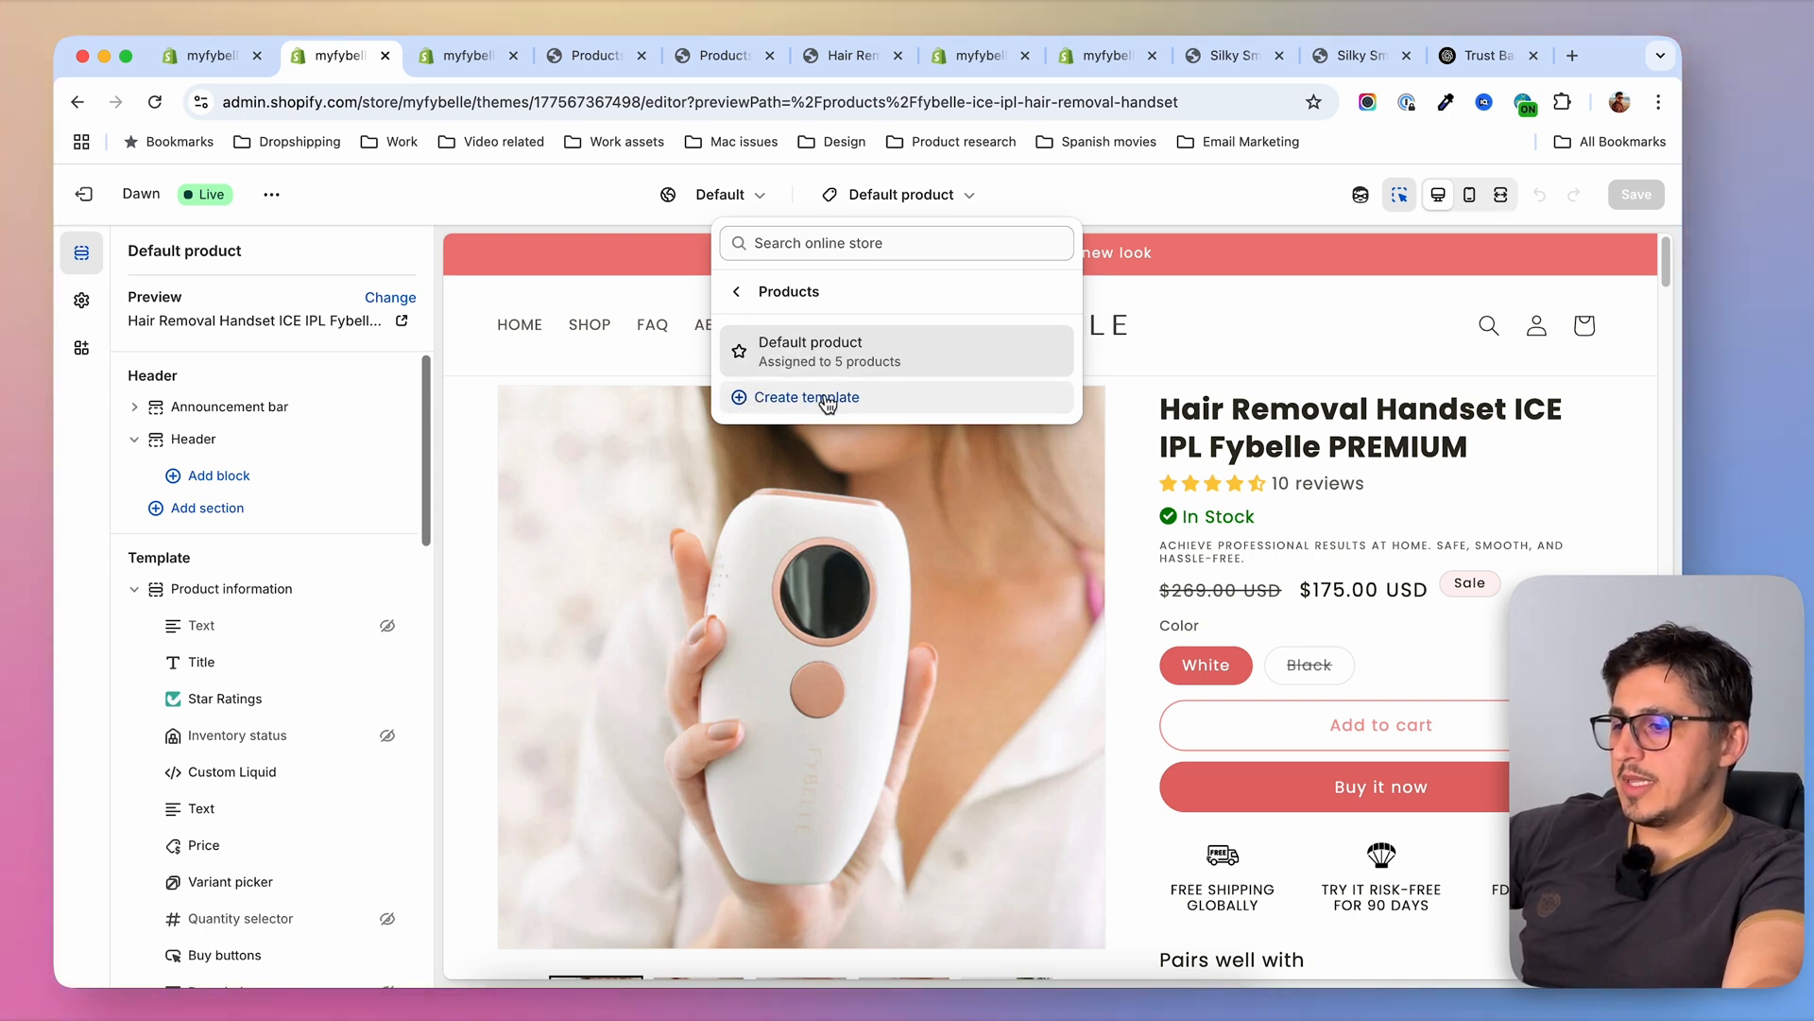
left_click(753, 398)
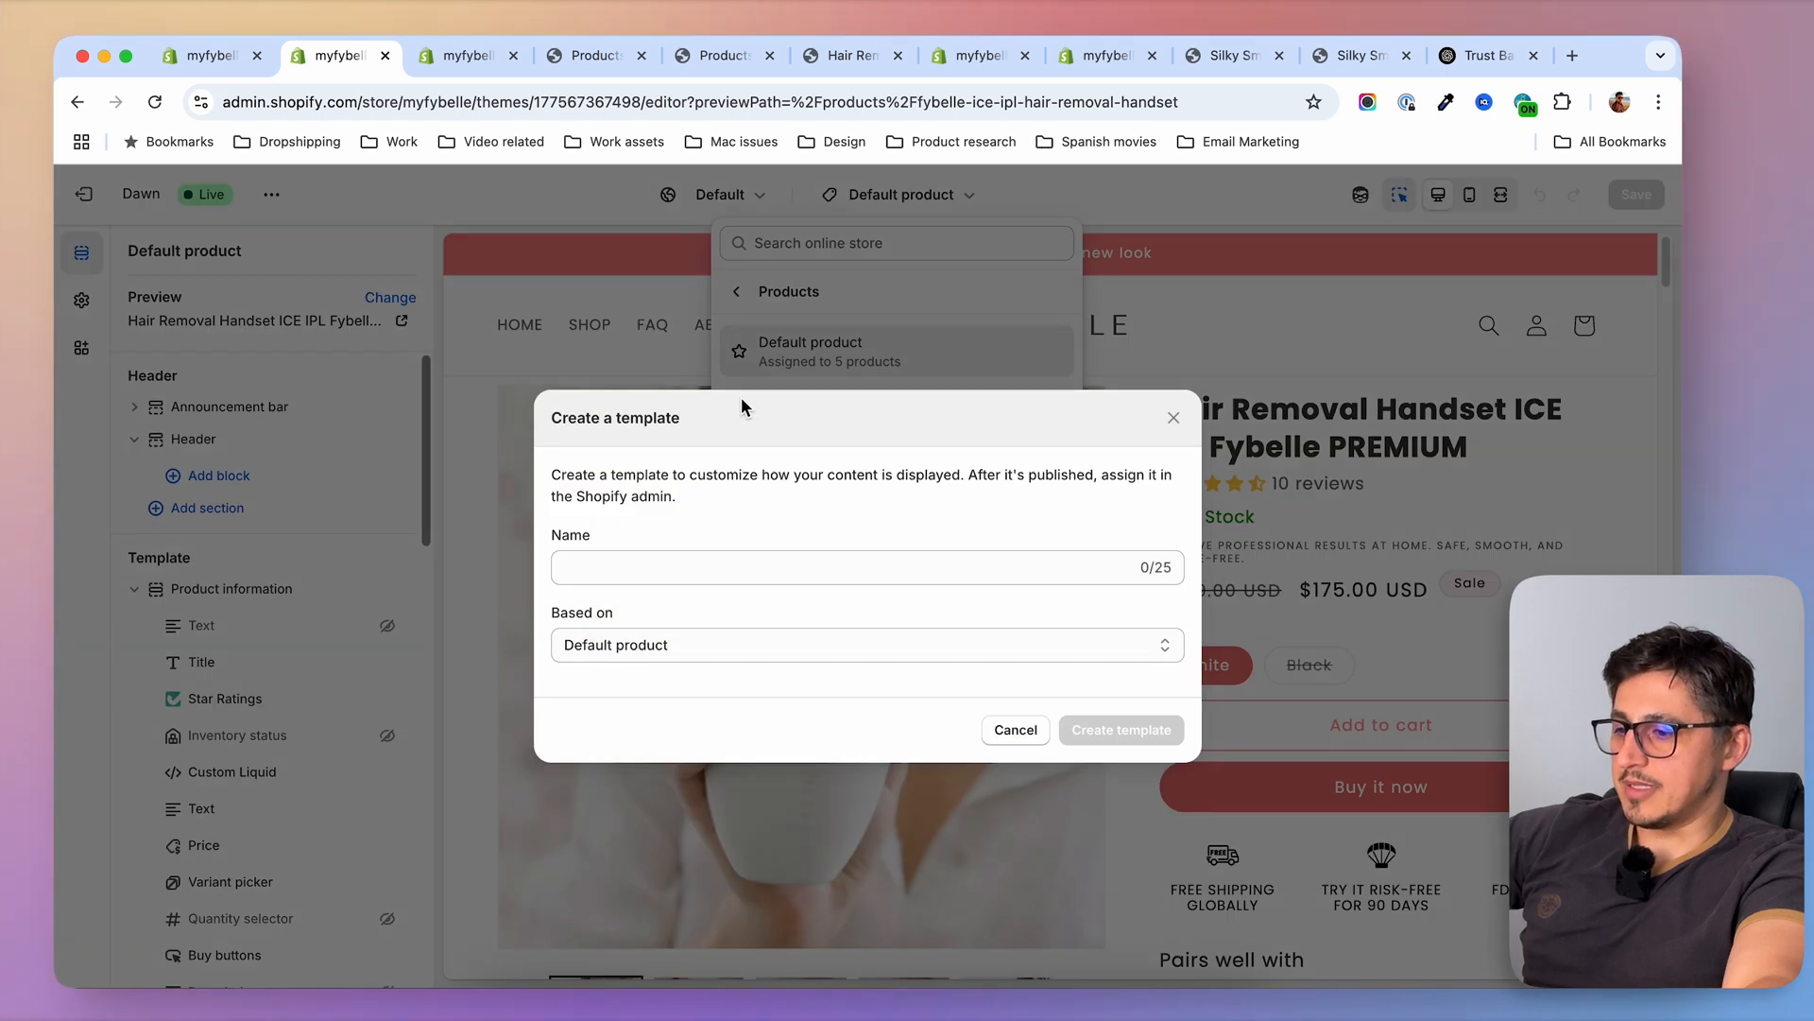
left_click(695, 585)
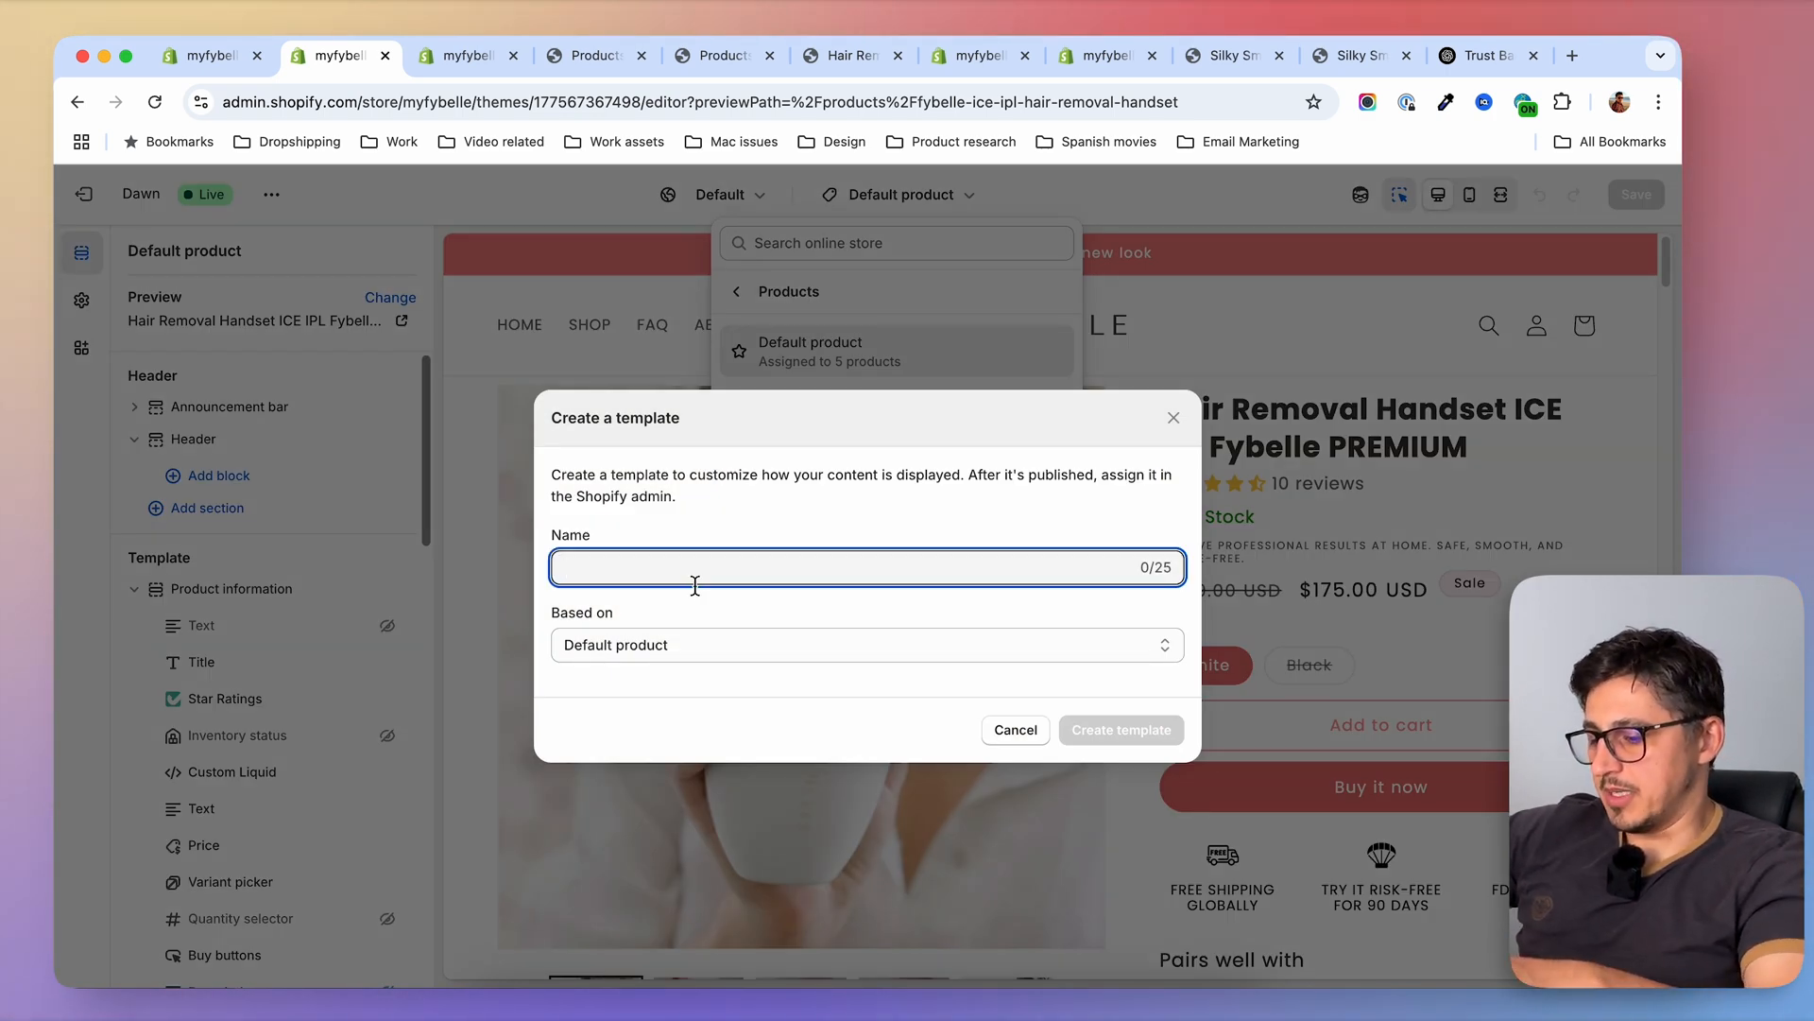
type("bundles")
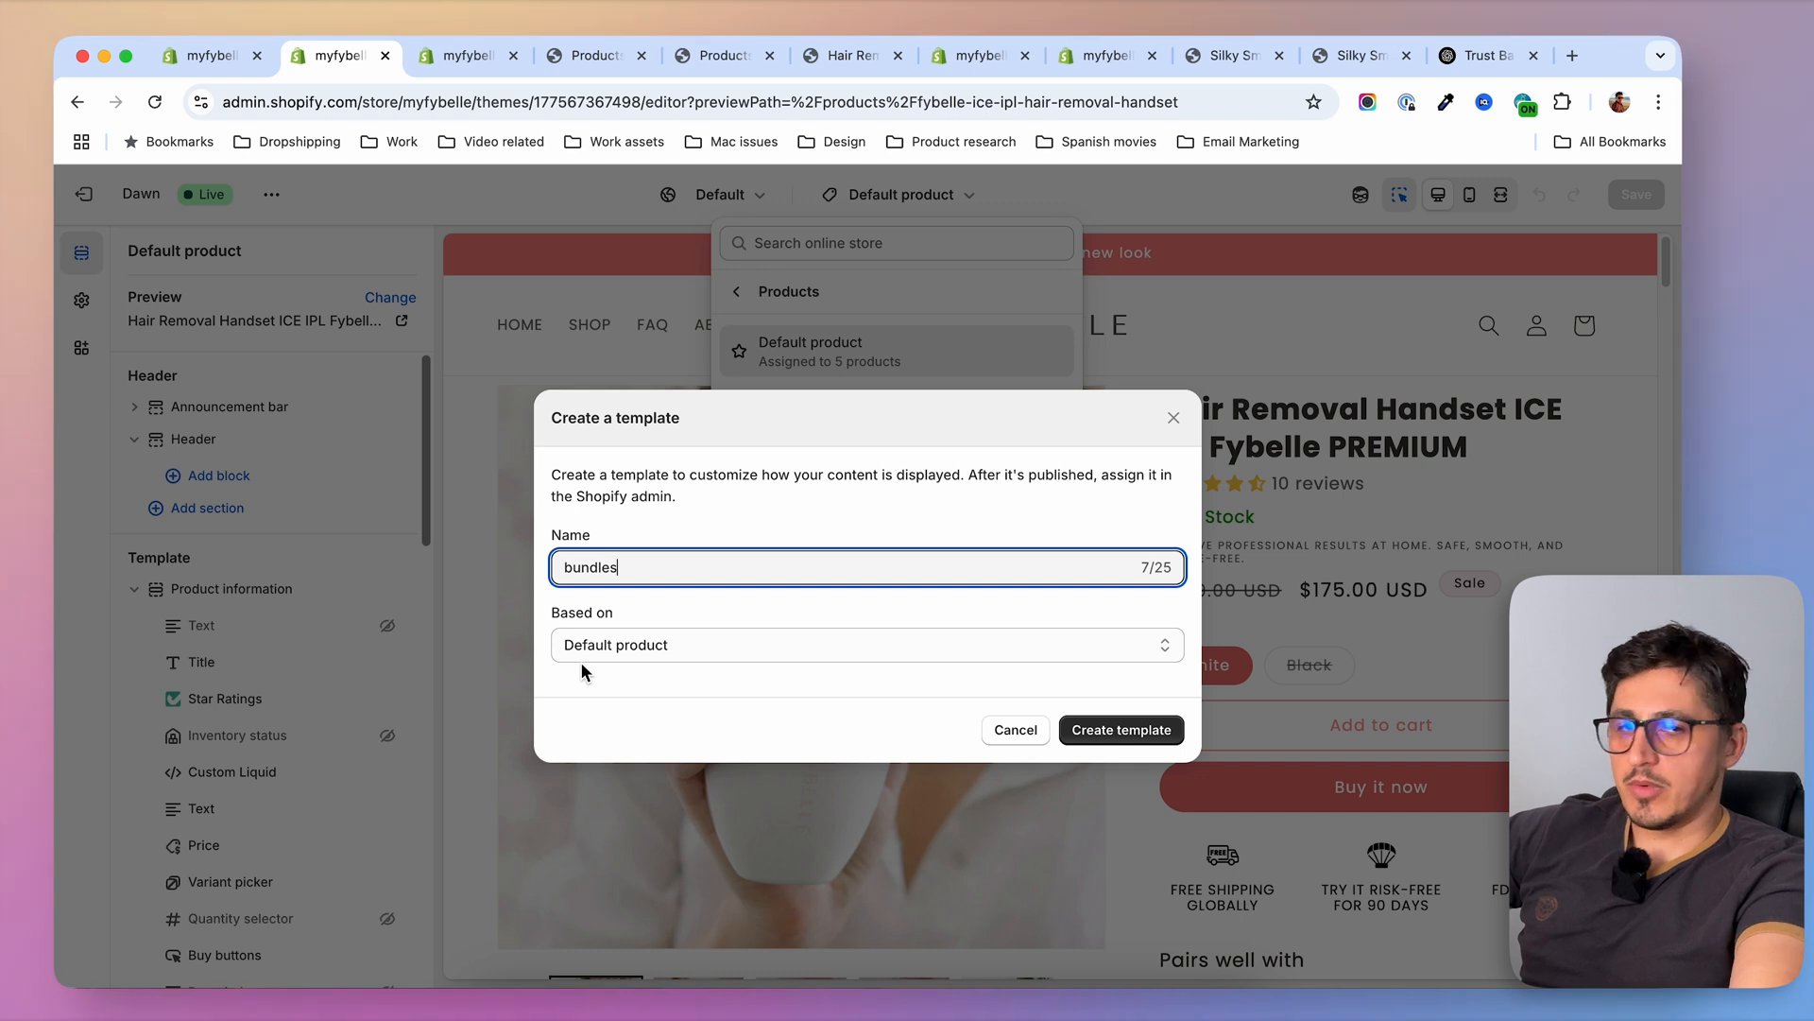
left_click(649, 648)
left_click(648, 731)
left_click(654, 649)
left_click(673, 686)
left_click(663, 650)
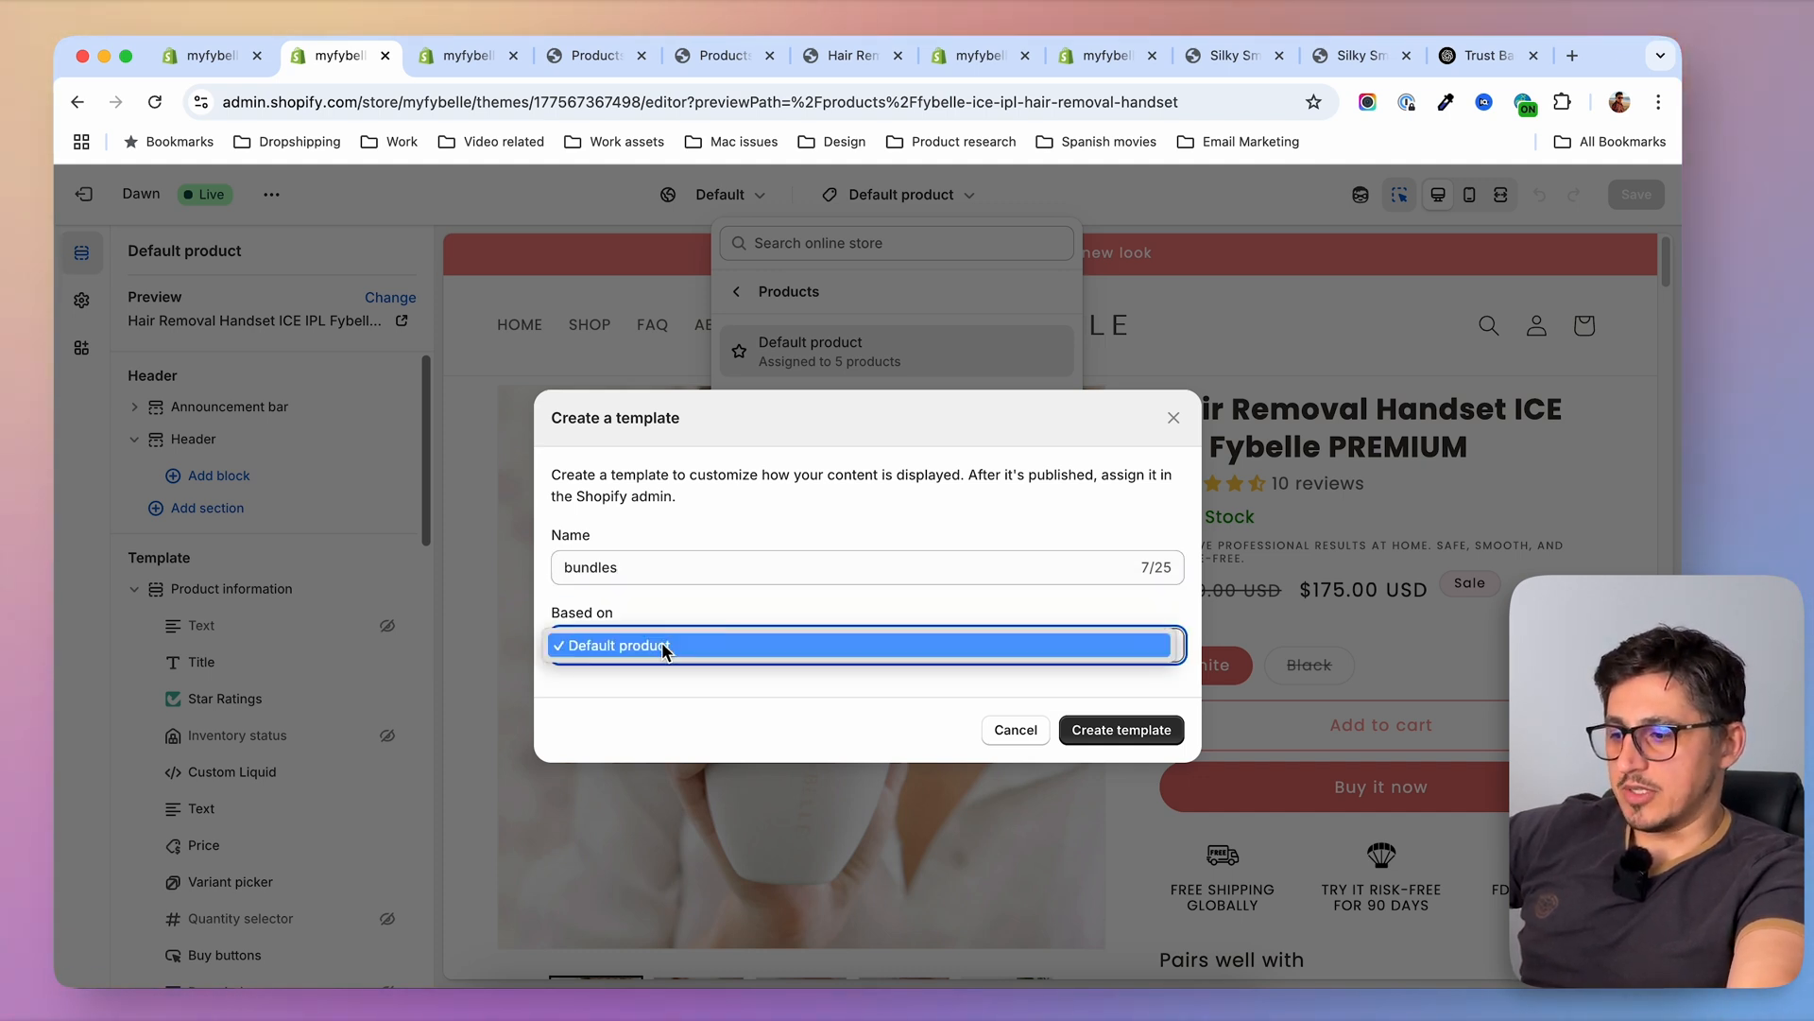
left_click(652, 673)
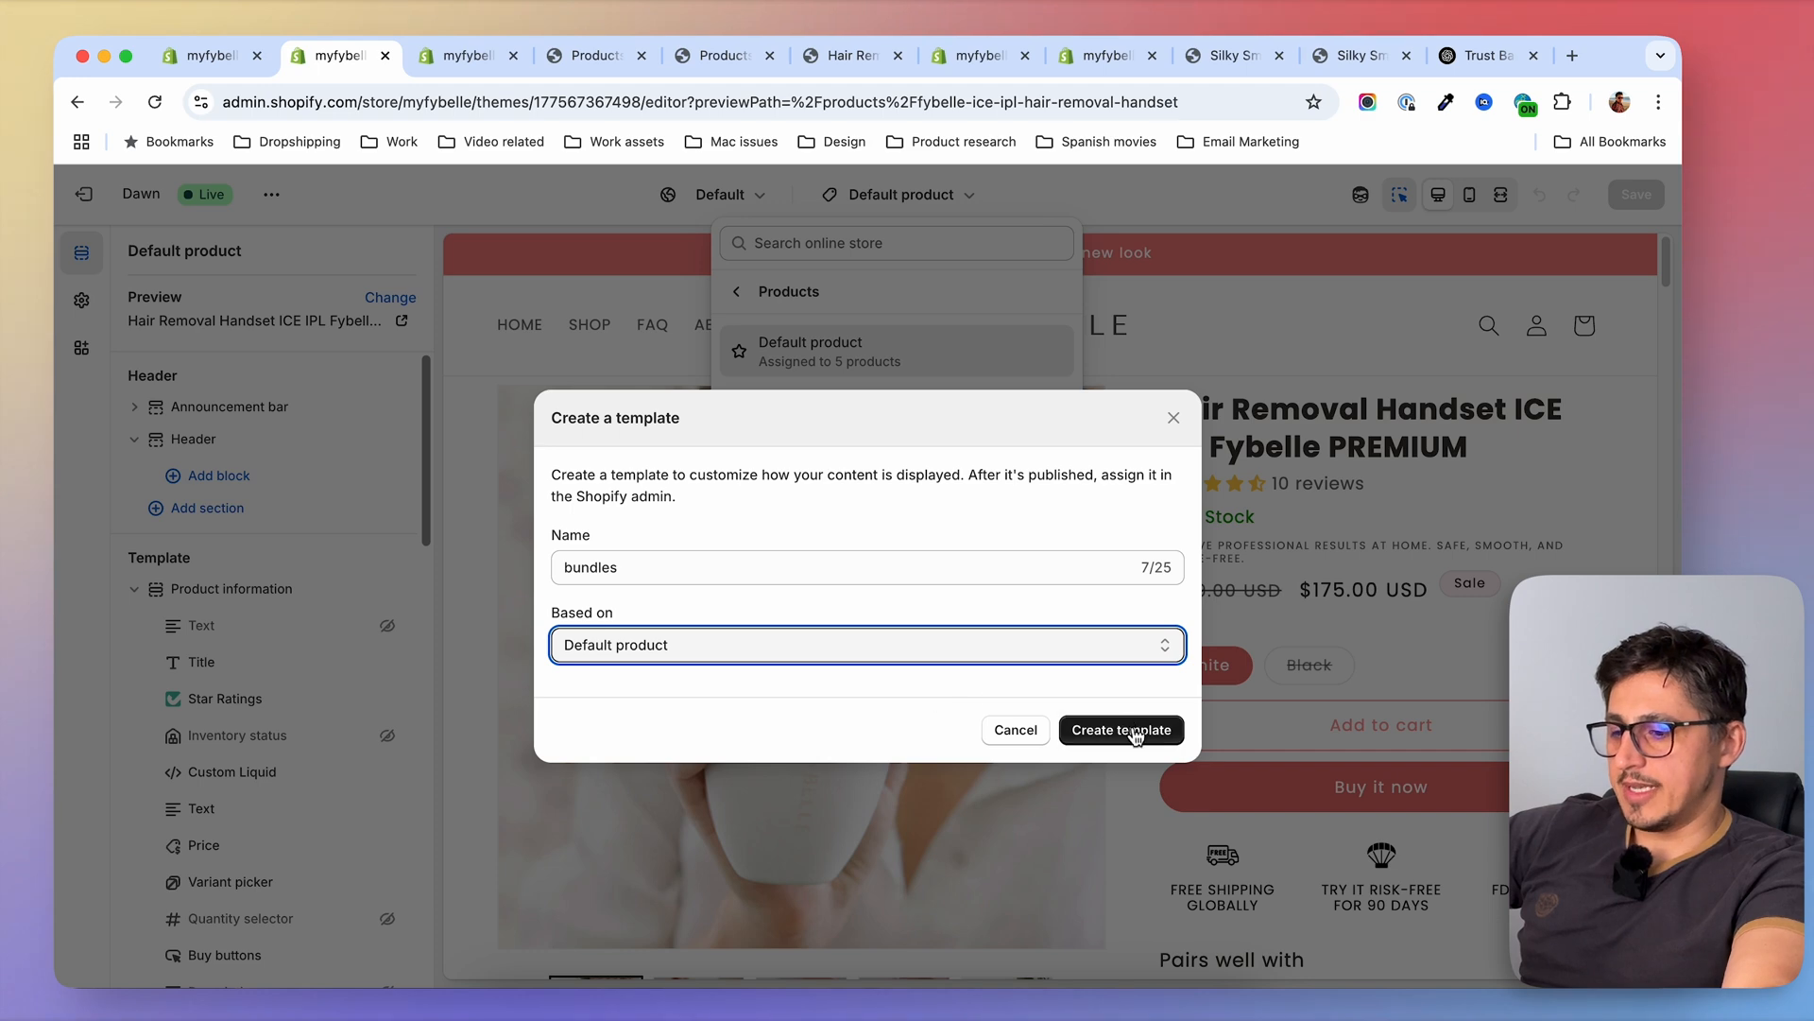
left_click(1135, 737)
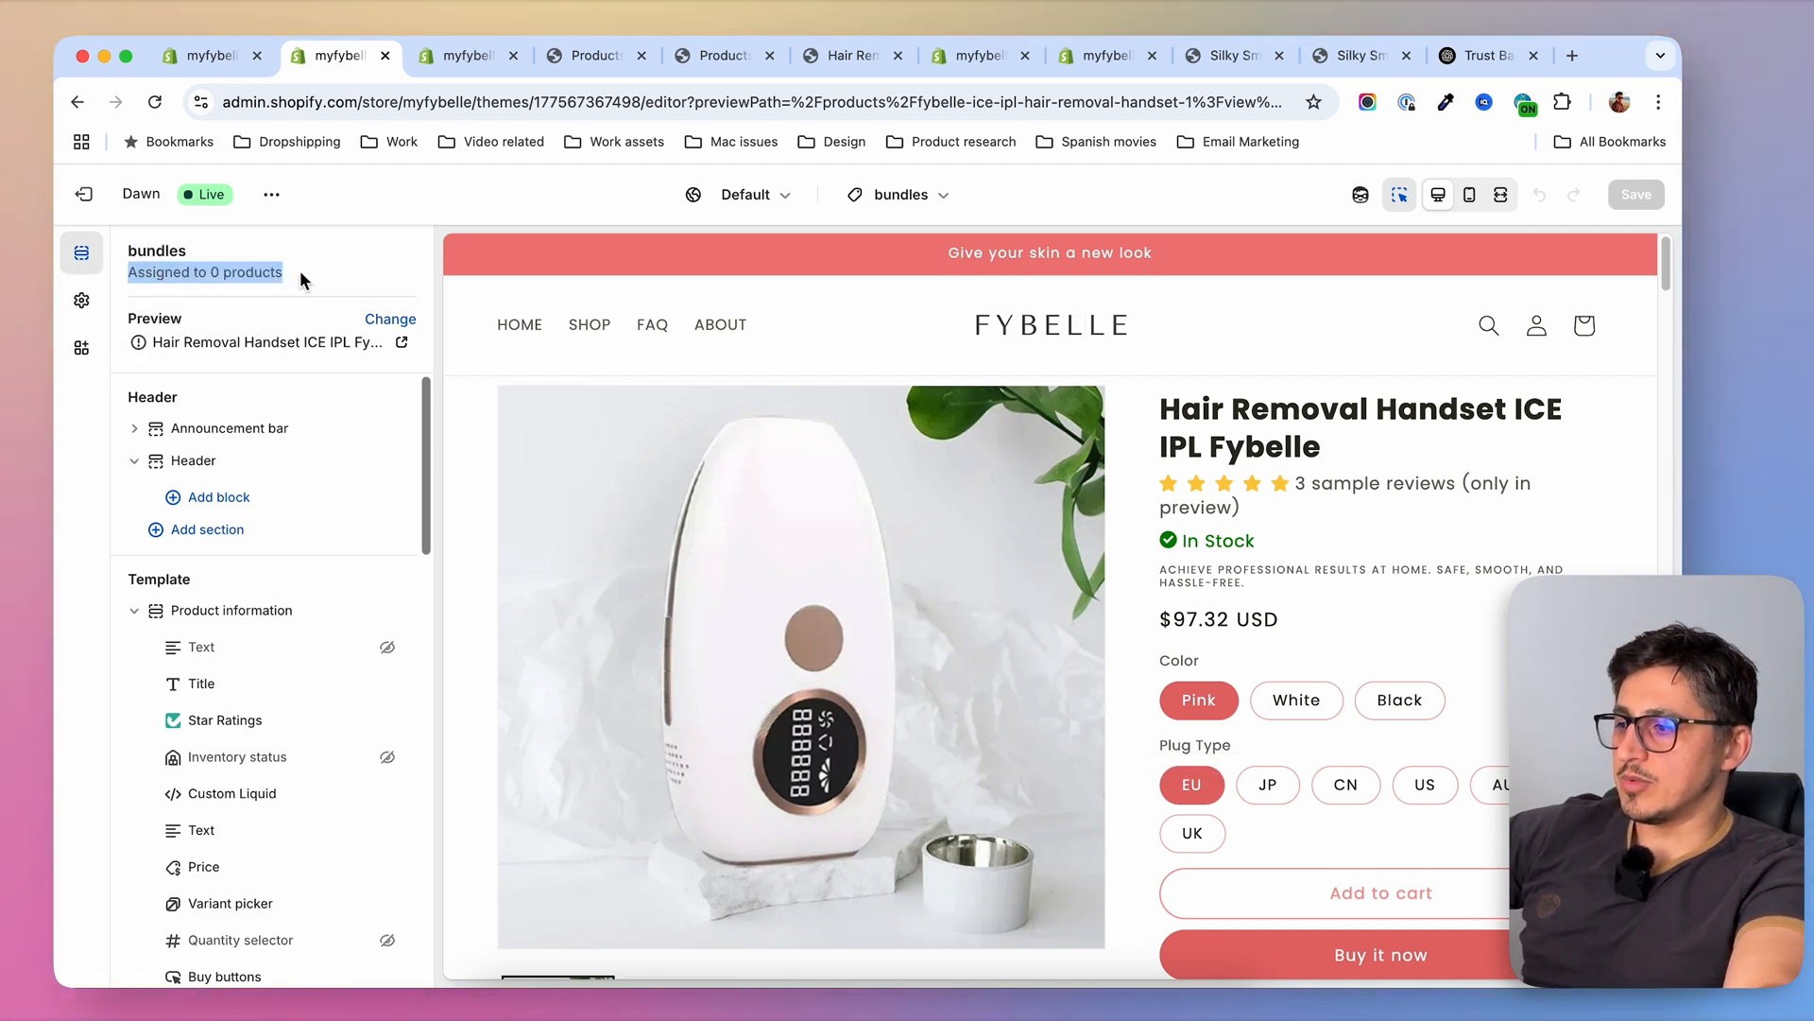
left_click(251, 272)
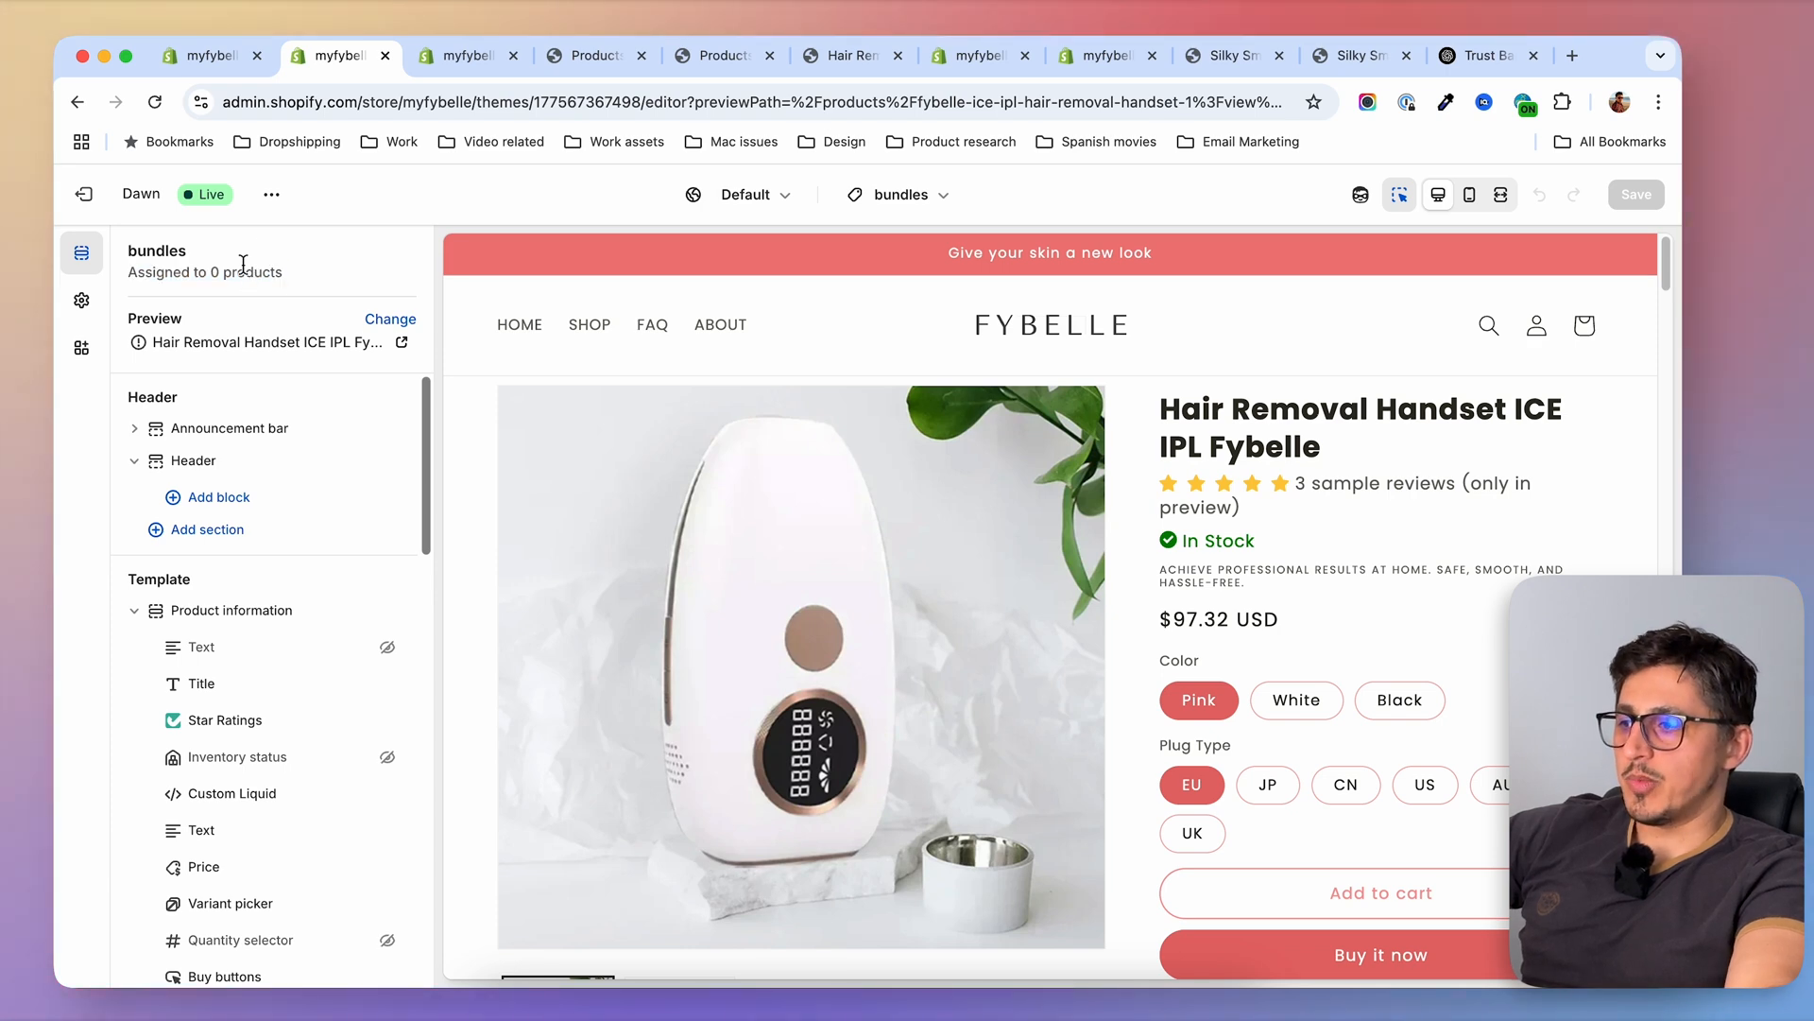
Open the three BUNDLE products together in the product admin's bulk editor and add the Template column
left_click(457, 59)
left_click(158, 323)
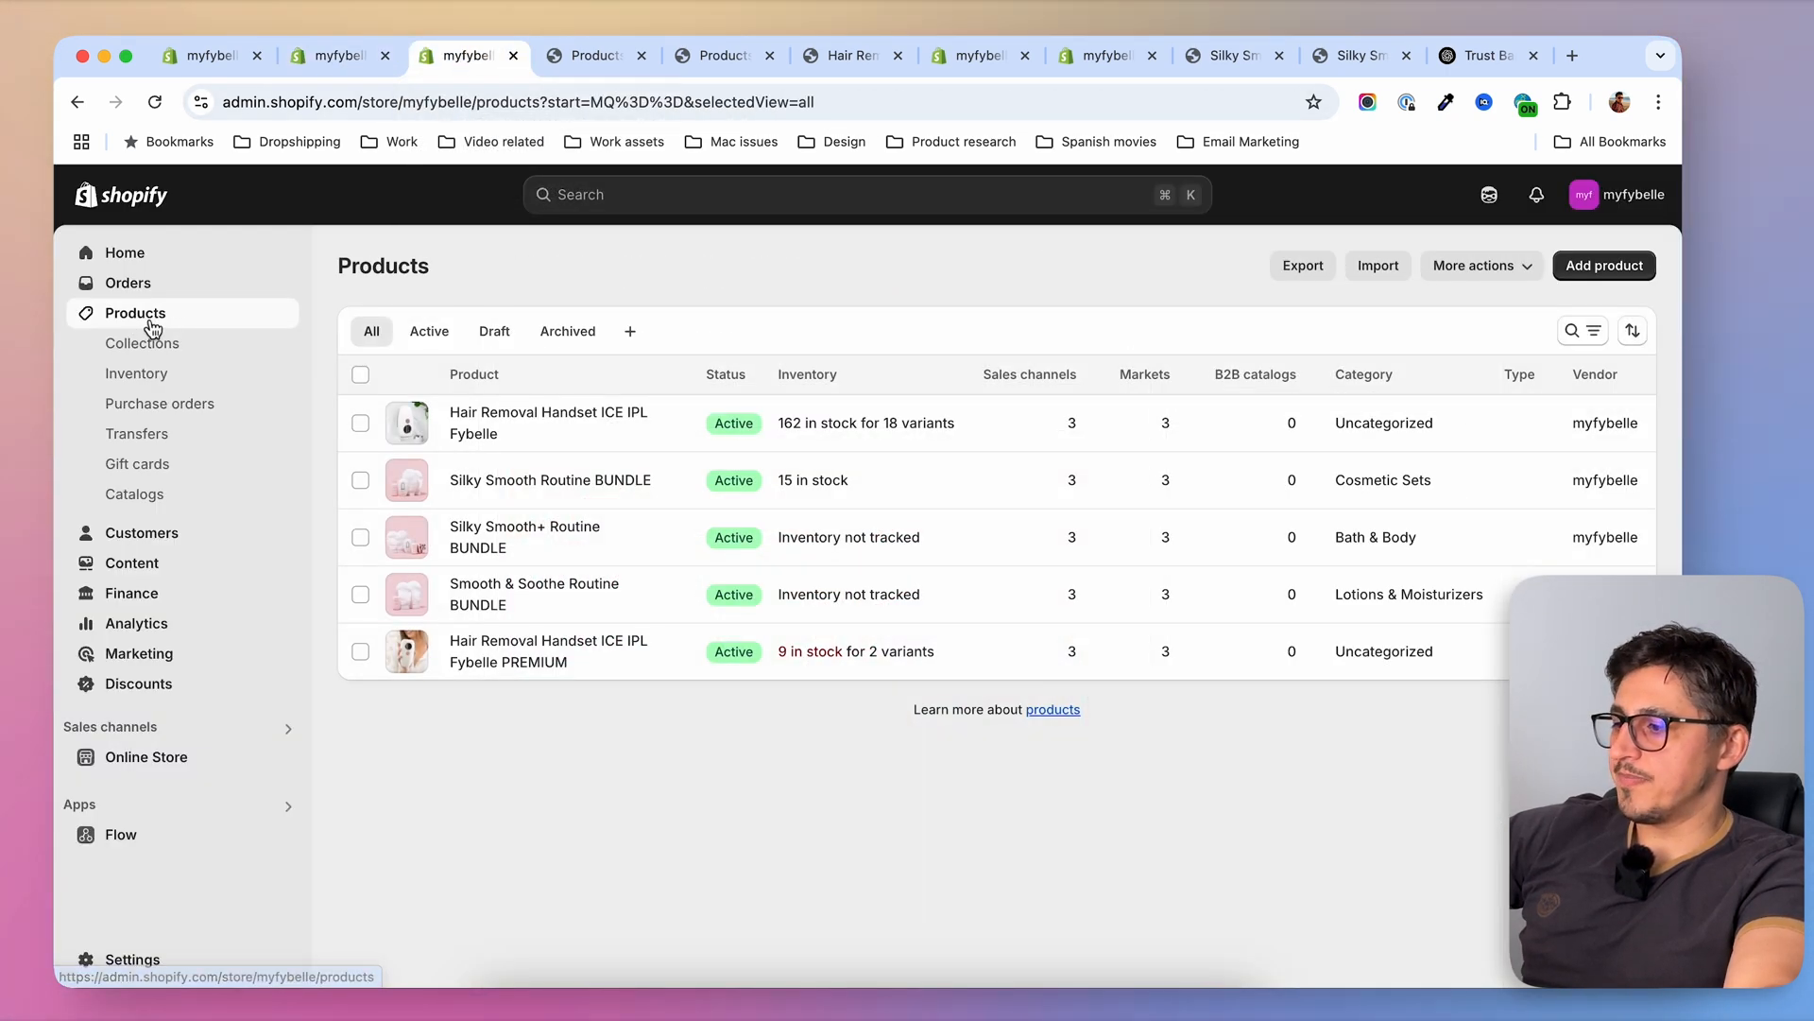
left_click(360, 480)
left_click(360, 537)
left_click(360, 593)
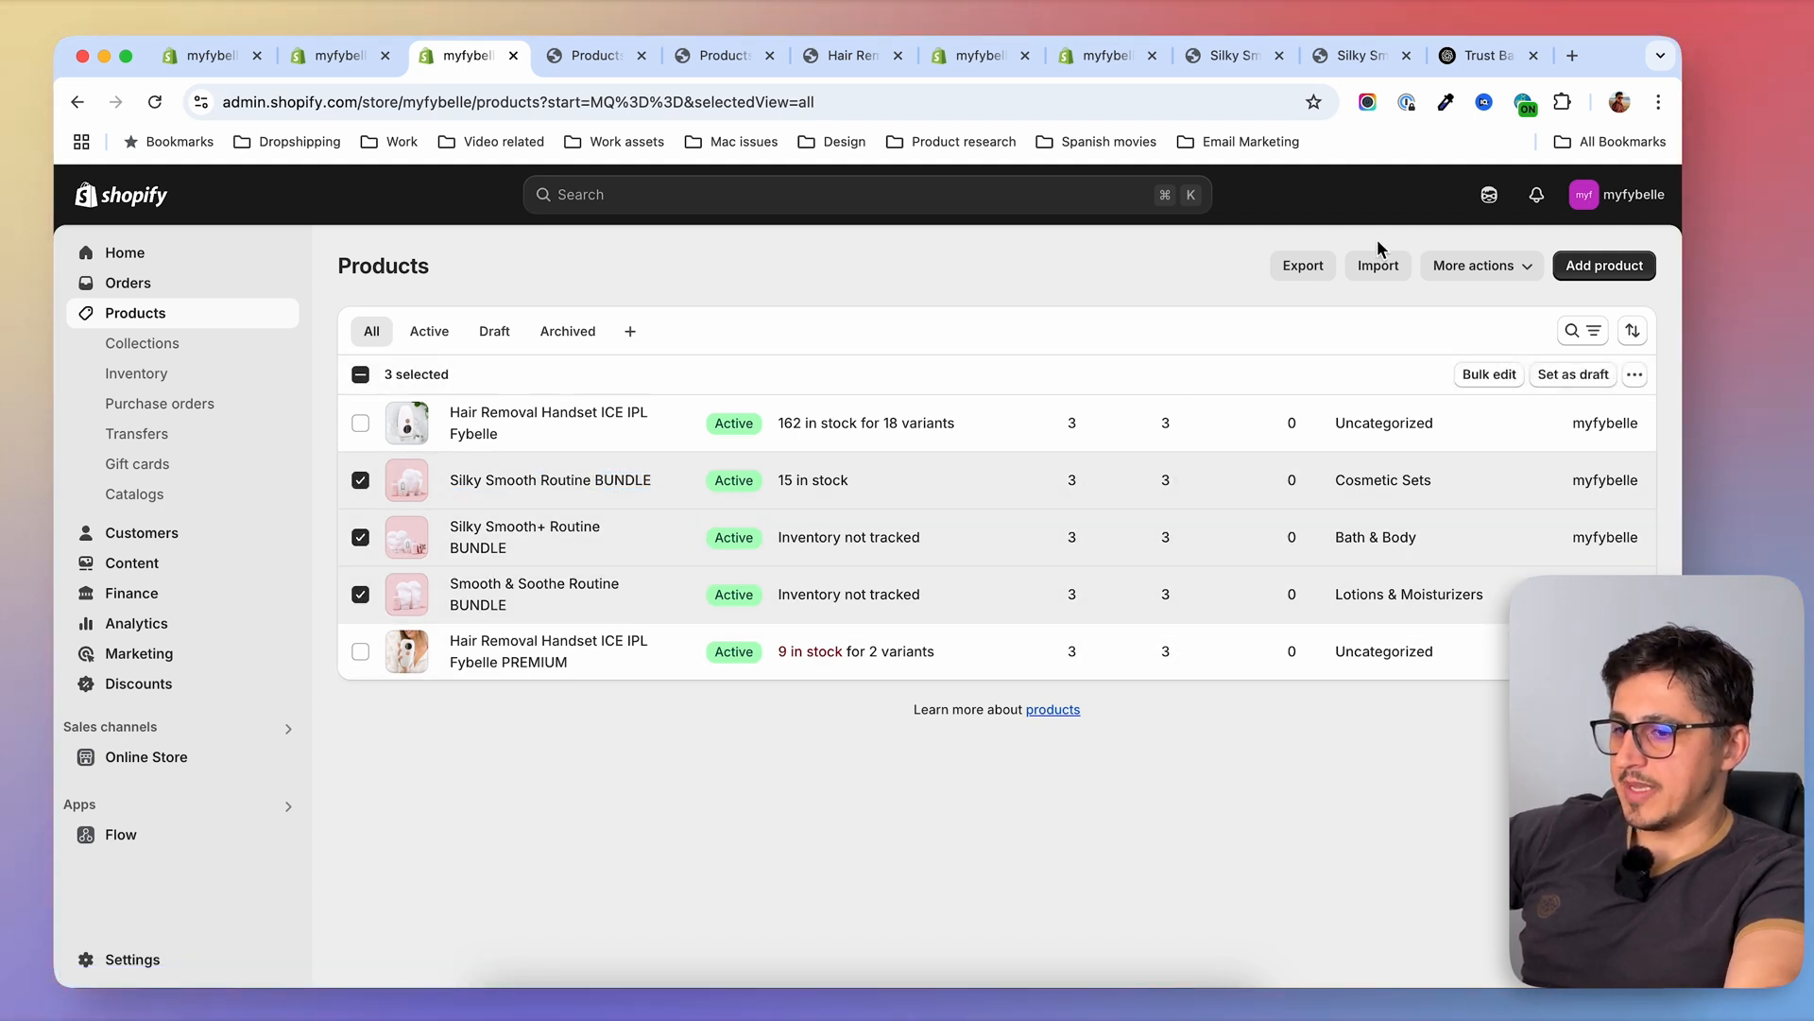
left_click(1492, 375)
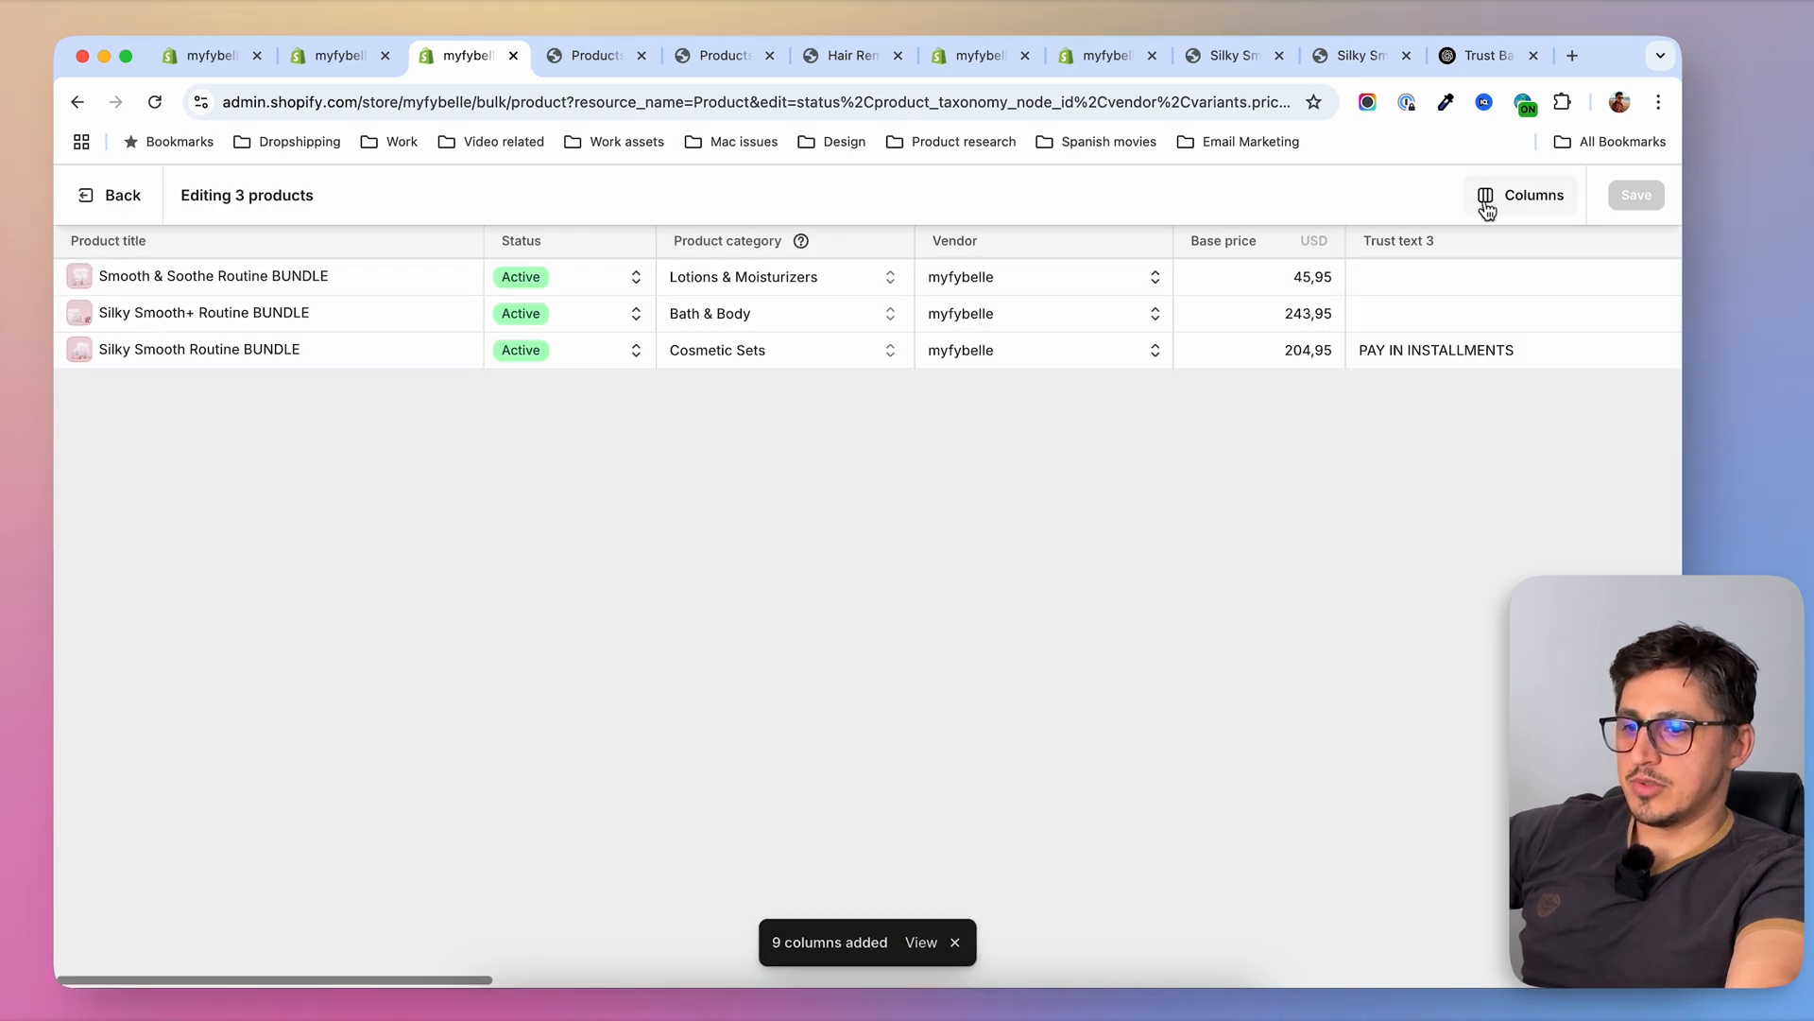
left_click(1485, 198)
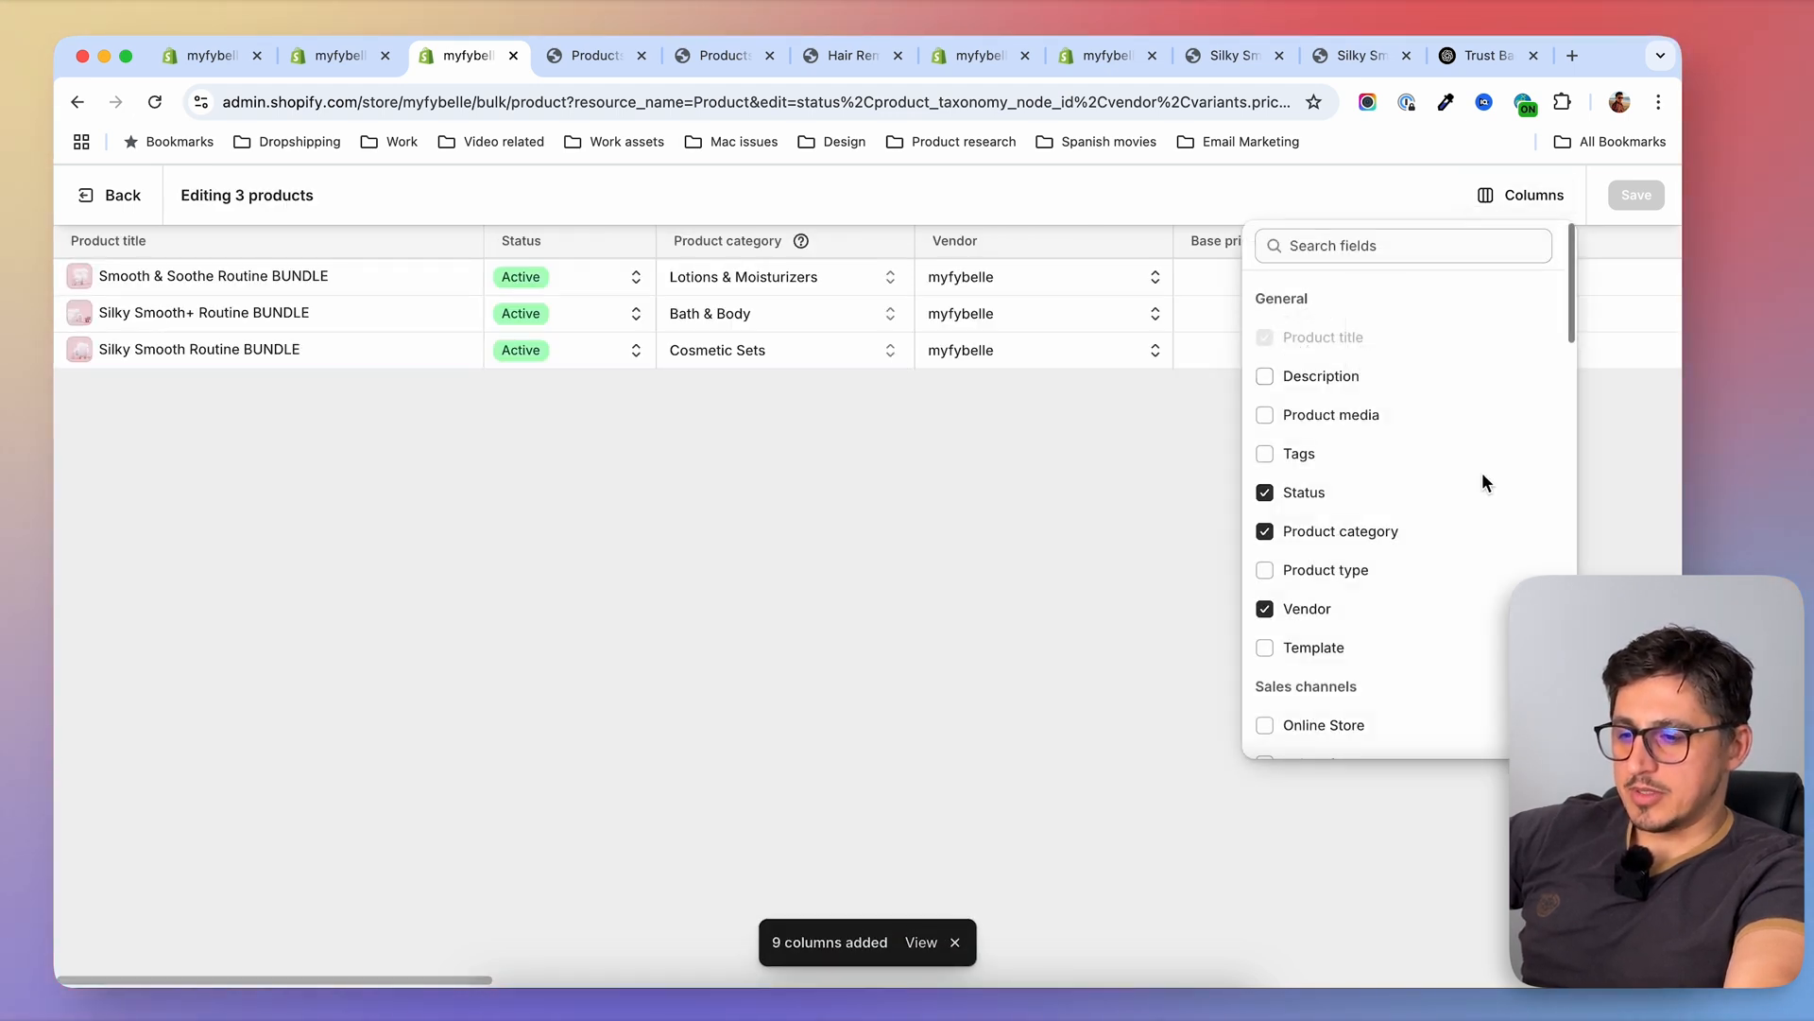
left_click(1266, 647)
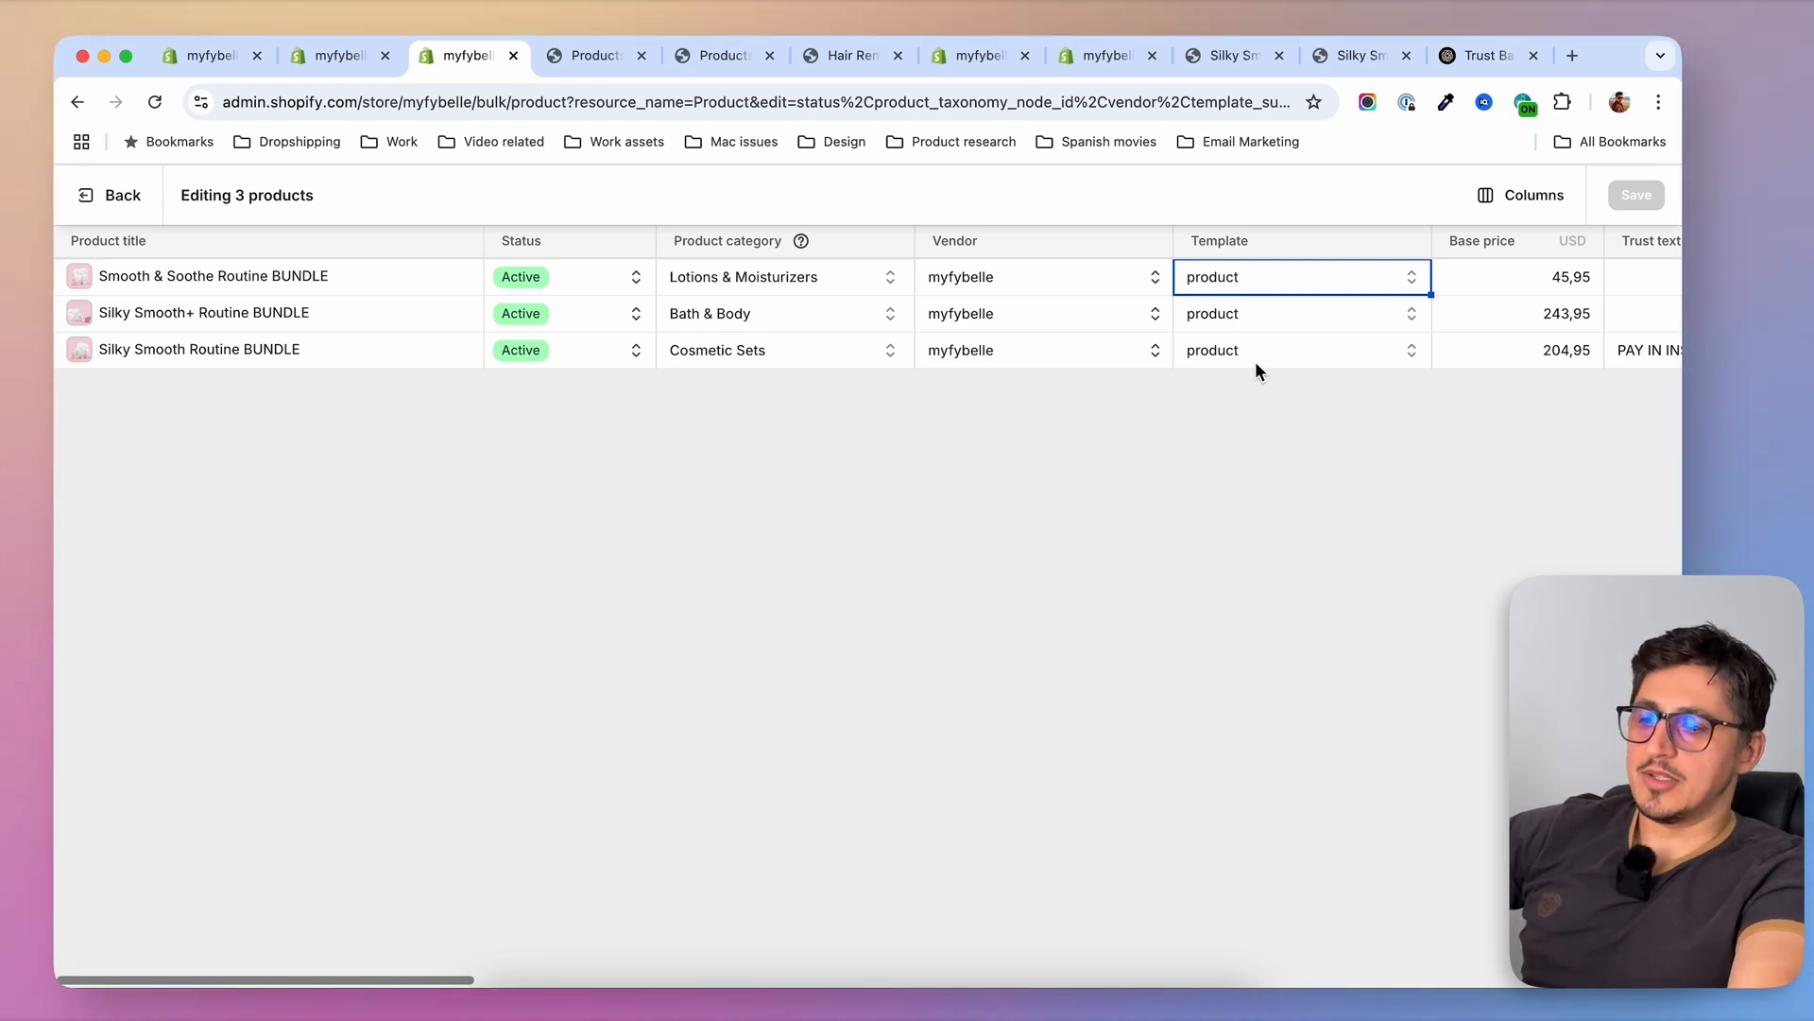
Assign the product.bundles template to all three BUNDLE products, save, and return to the product list
left_click(1230, 279)
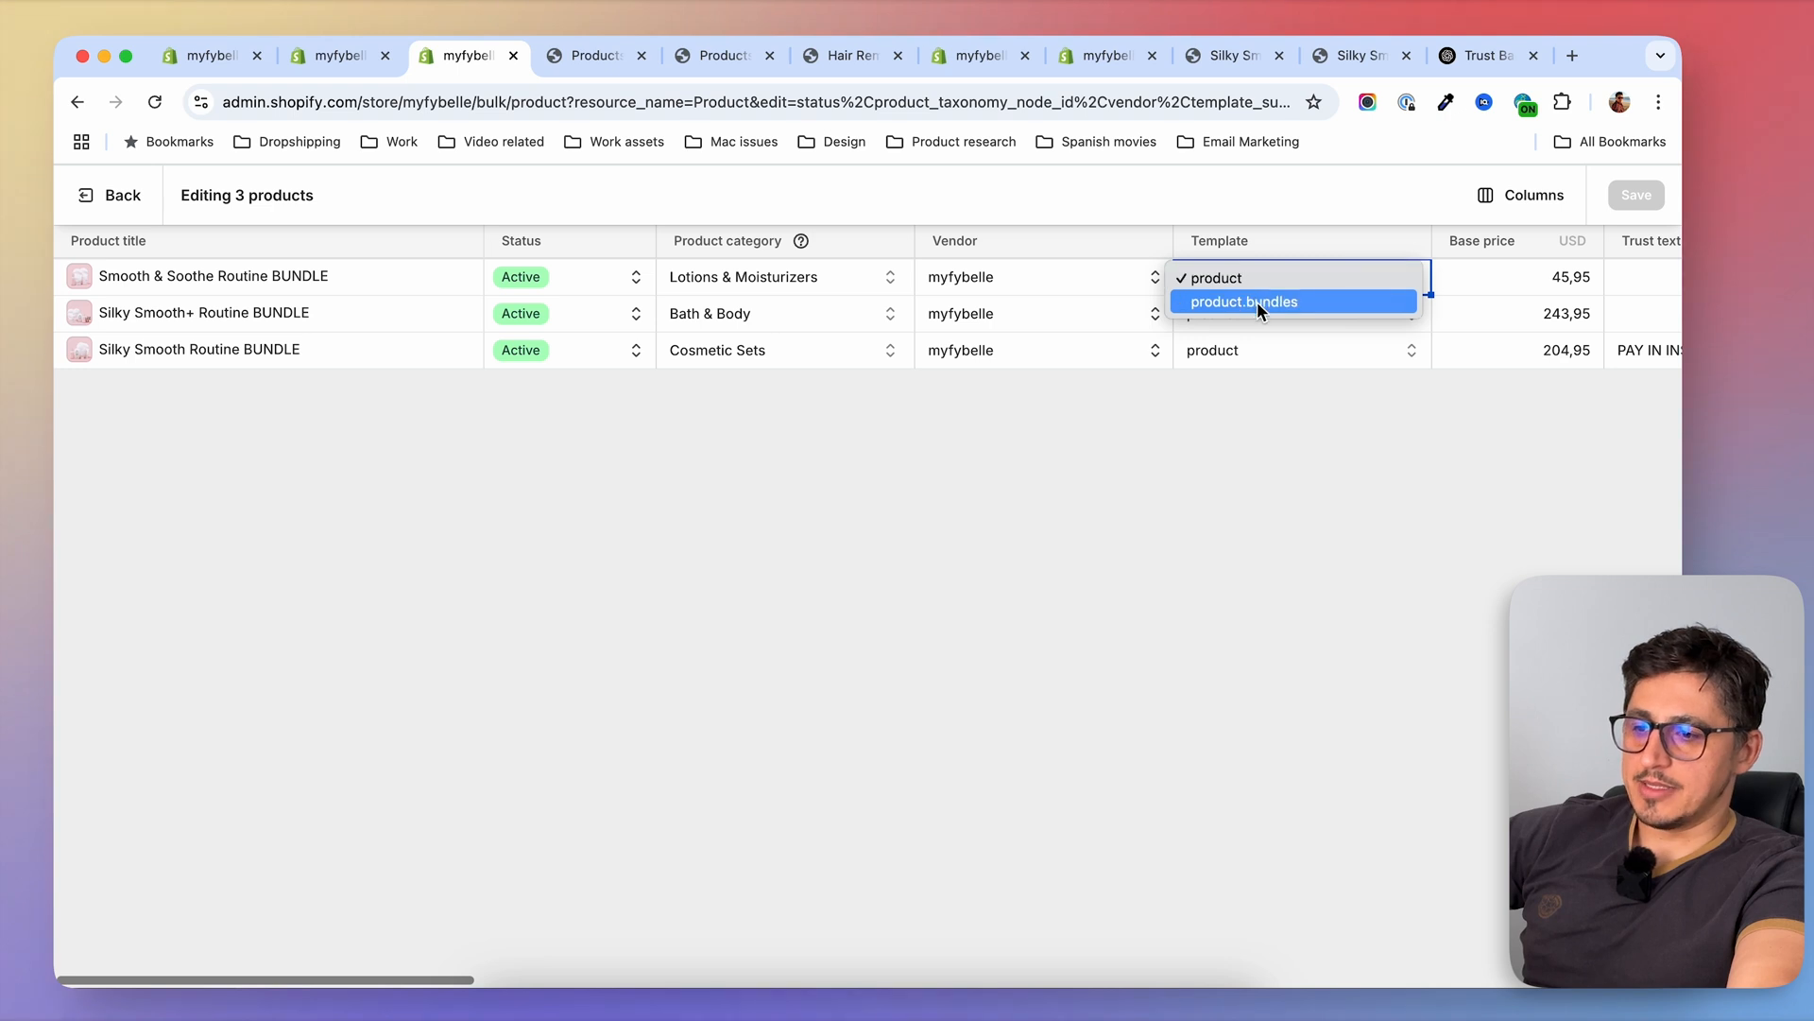
left_click(1239, 302)
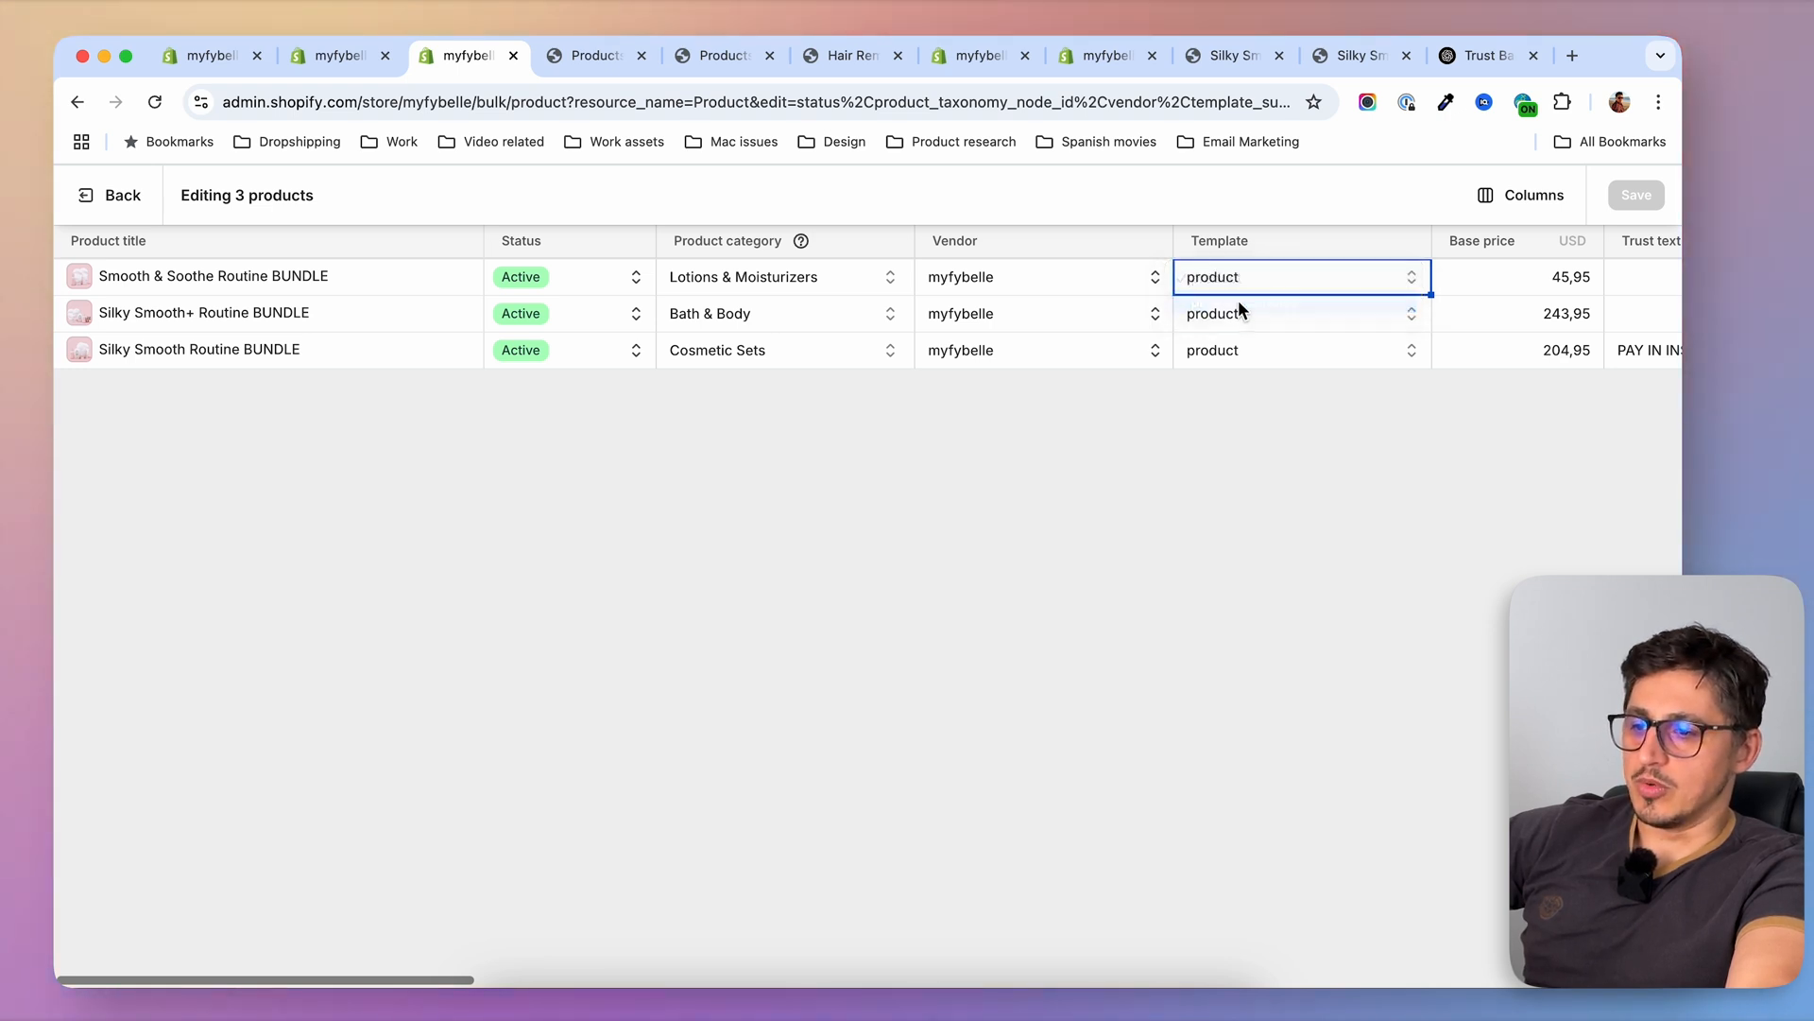
left_click(1233, 319)
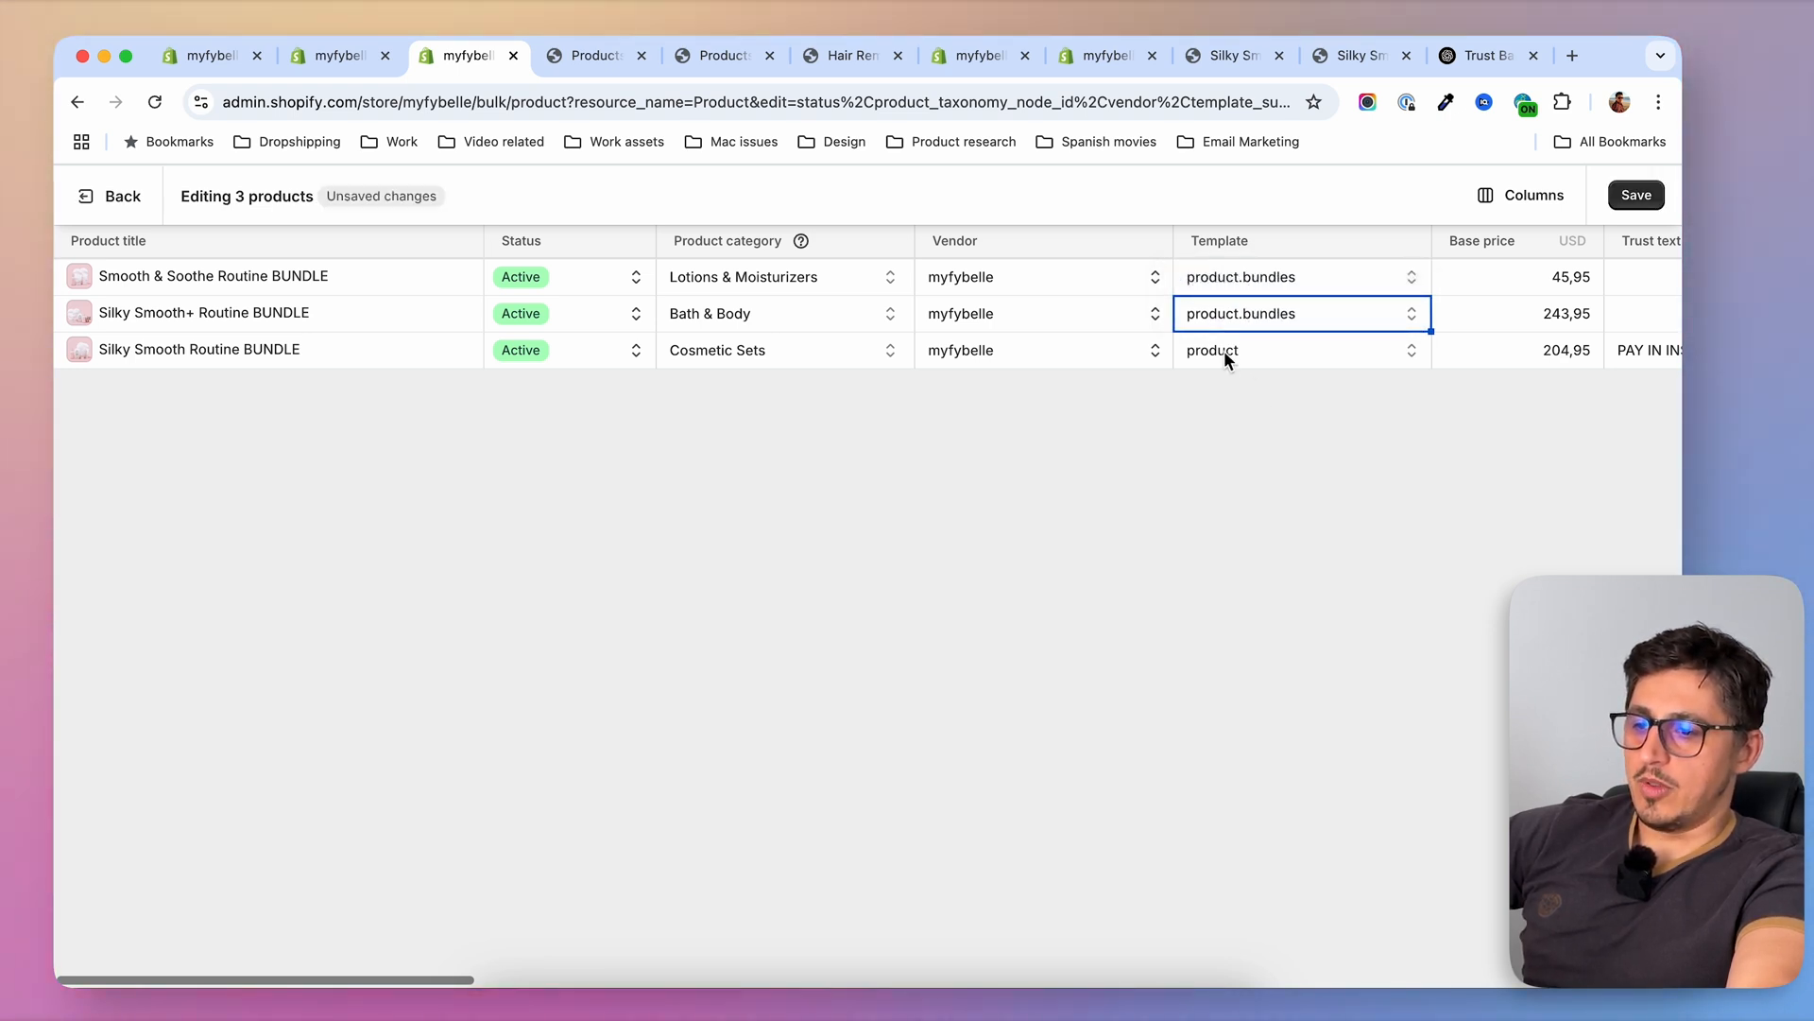
left_click(1222, 350)
left_click(1255, 377)
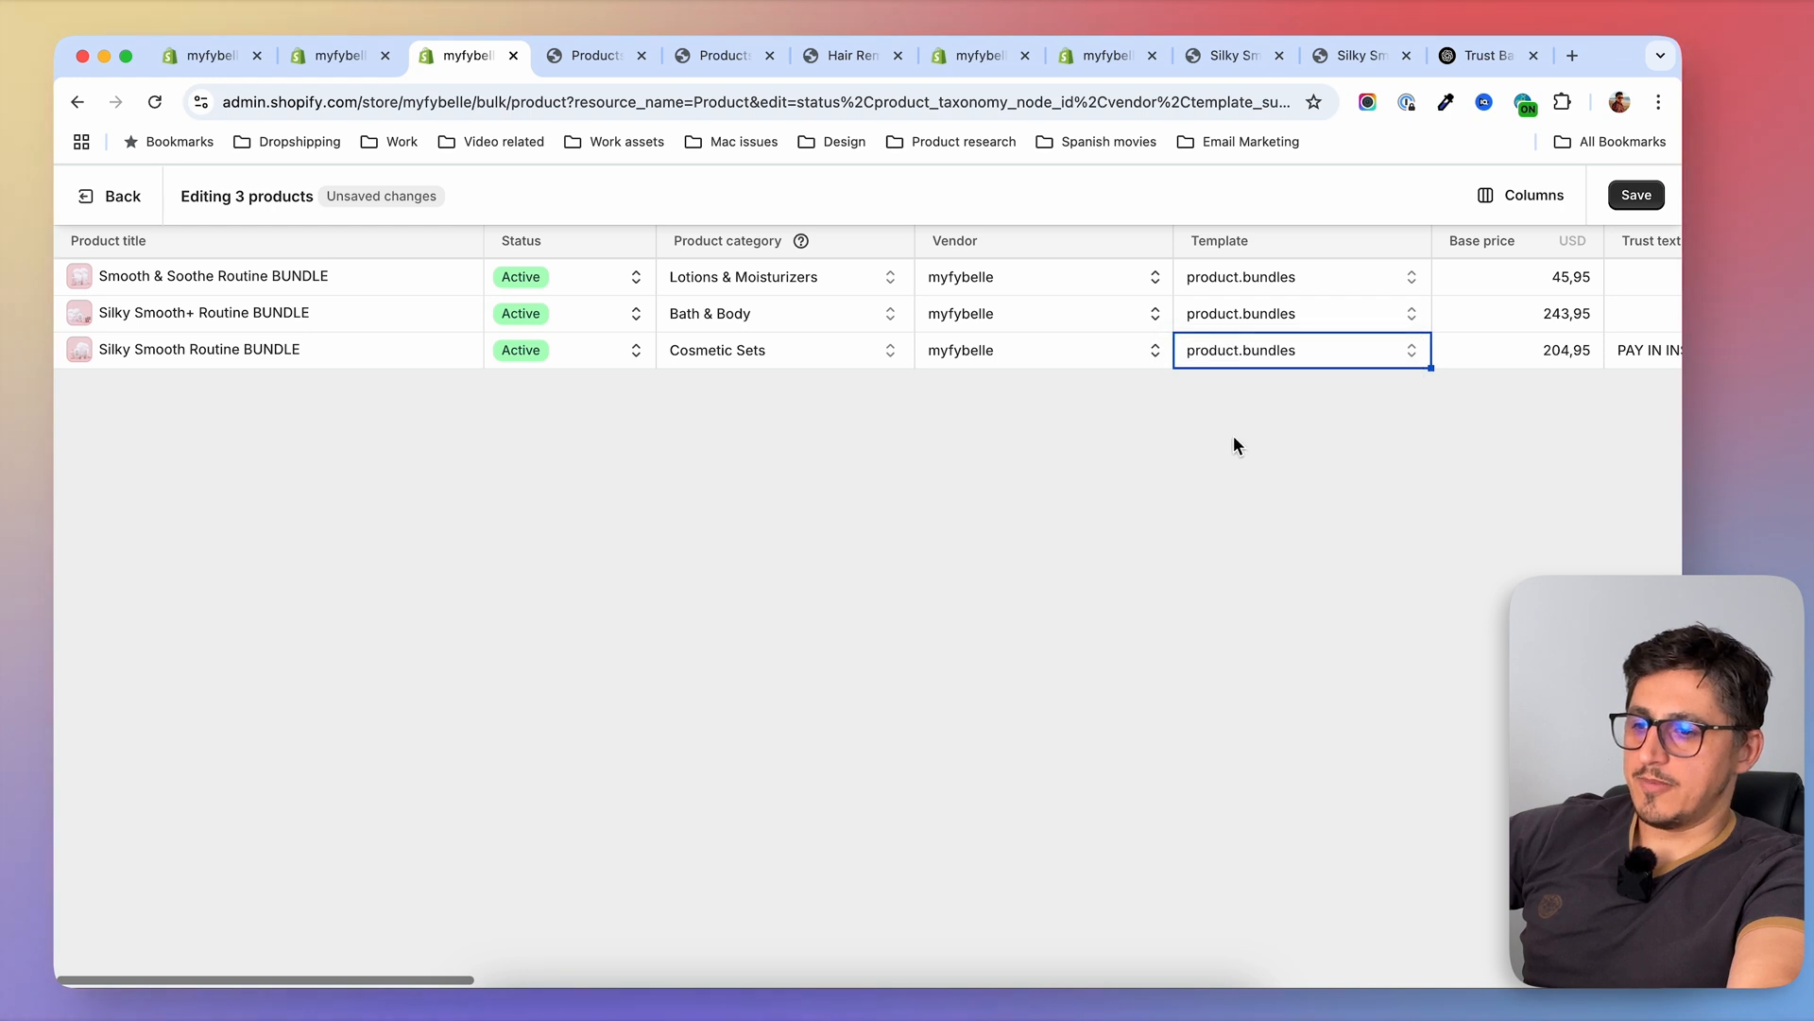
left_click(1637, 195)
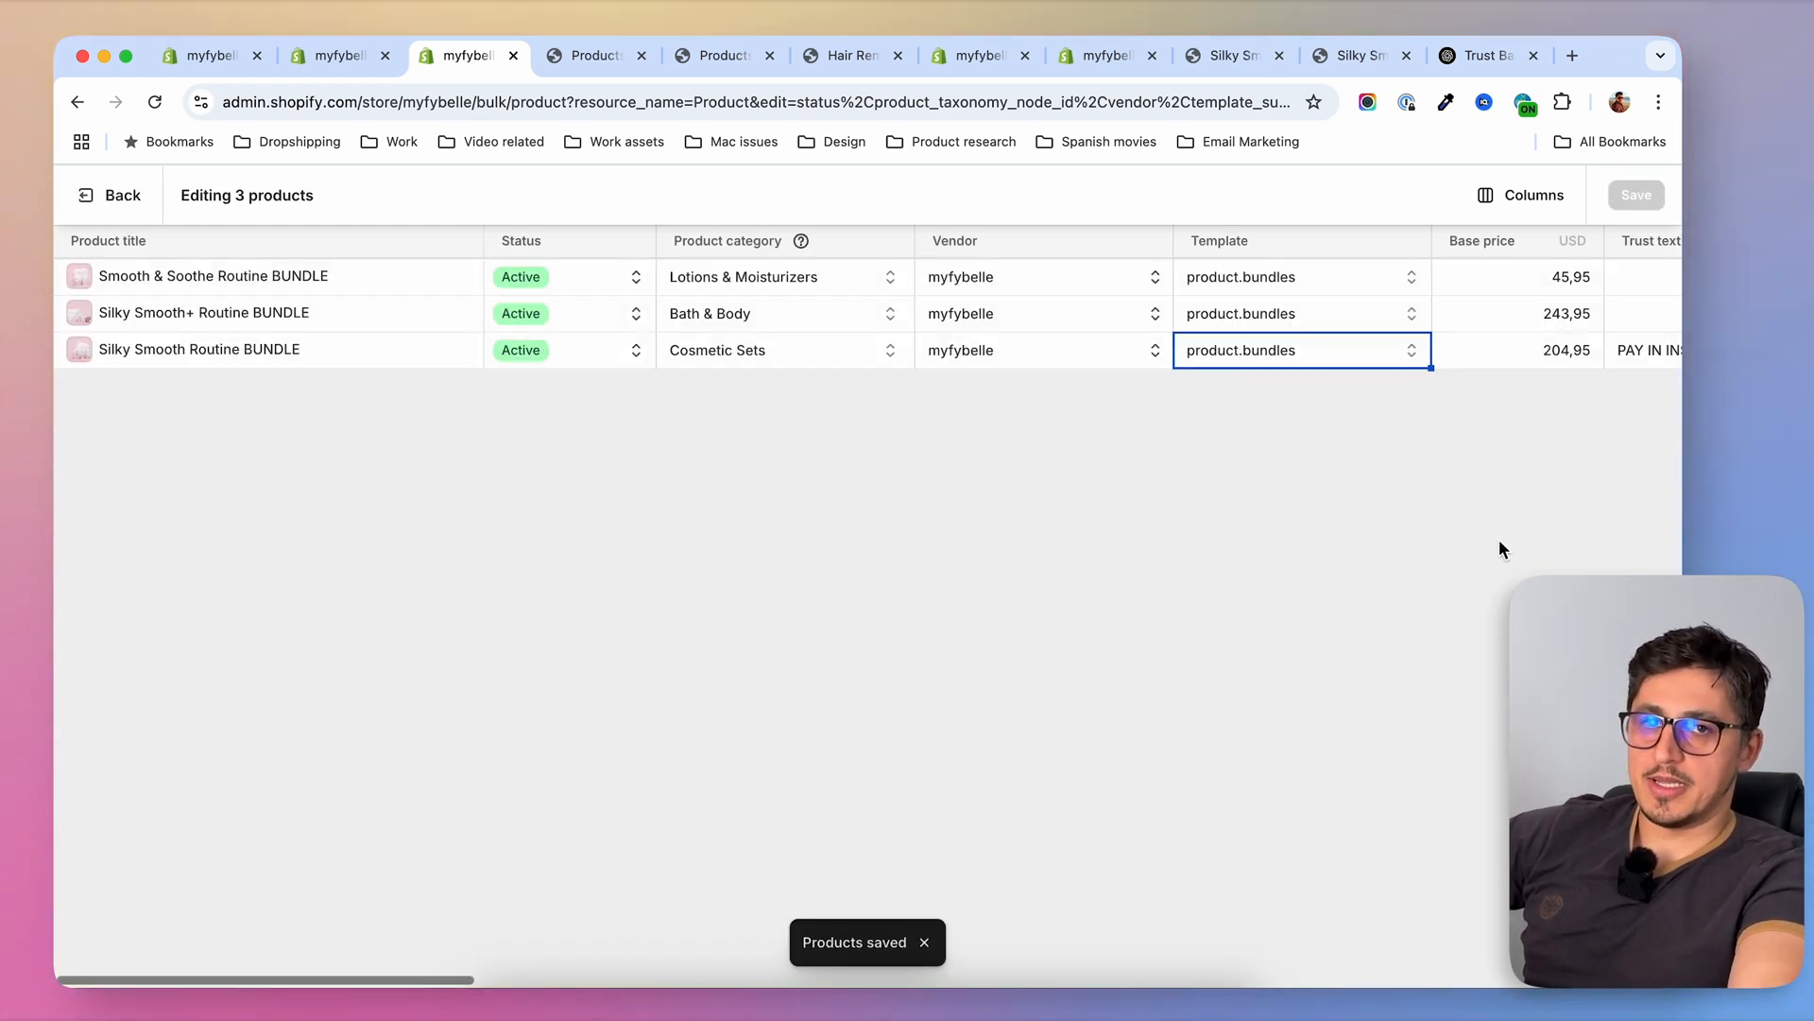
left_click(85, 194)
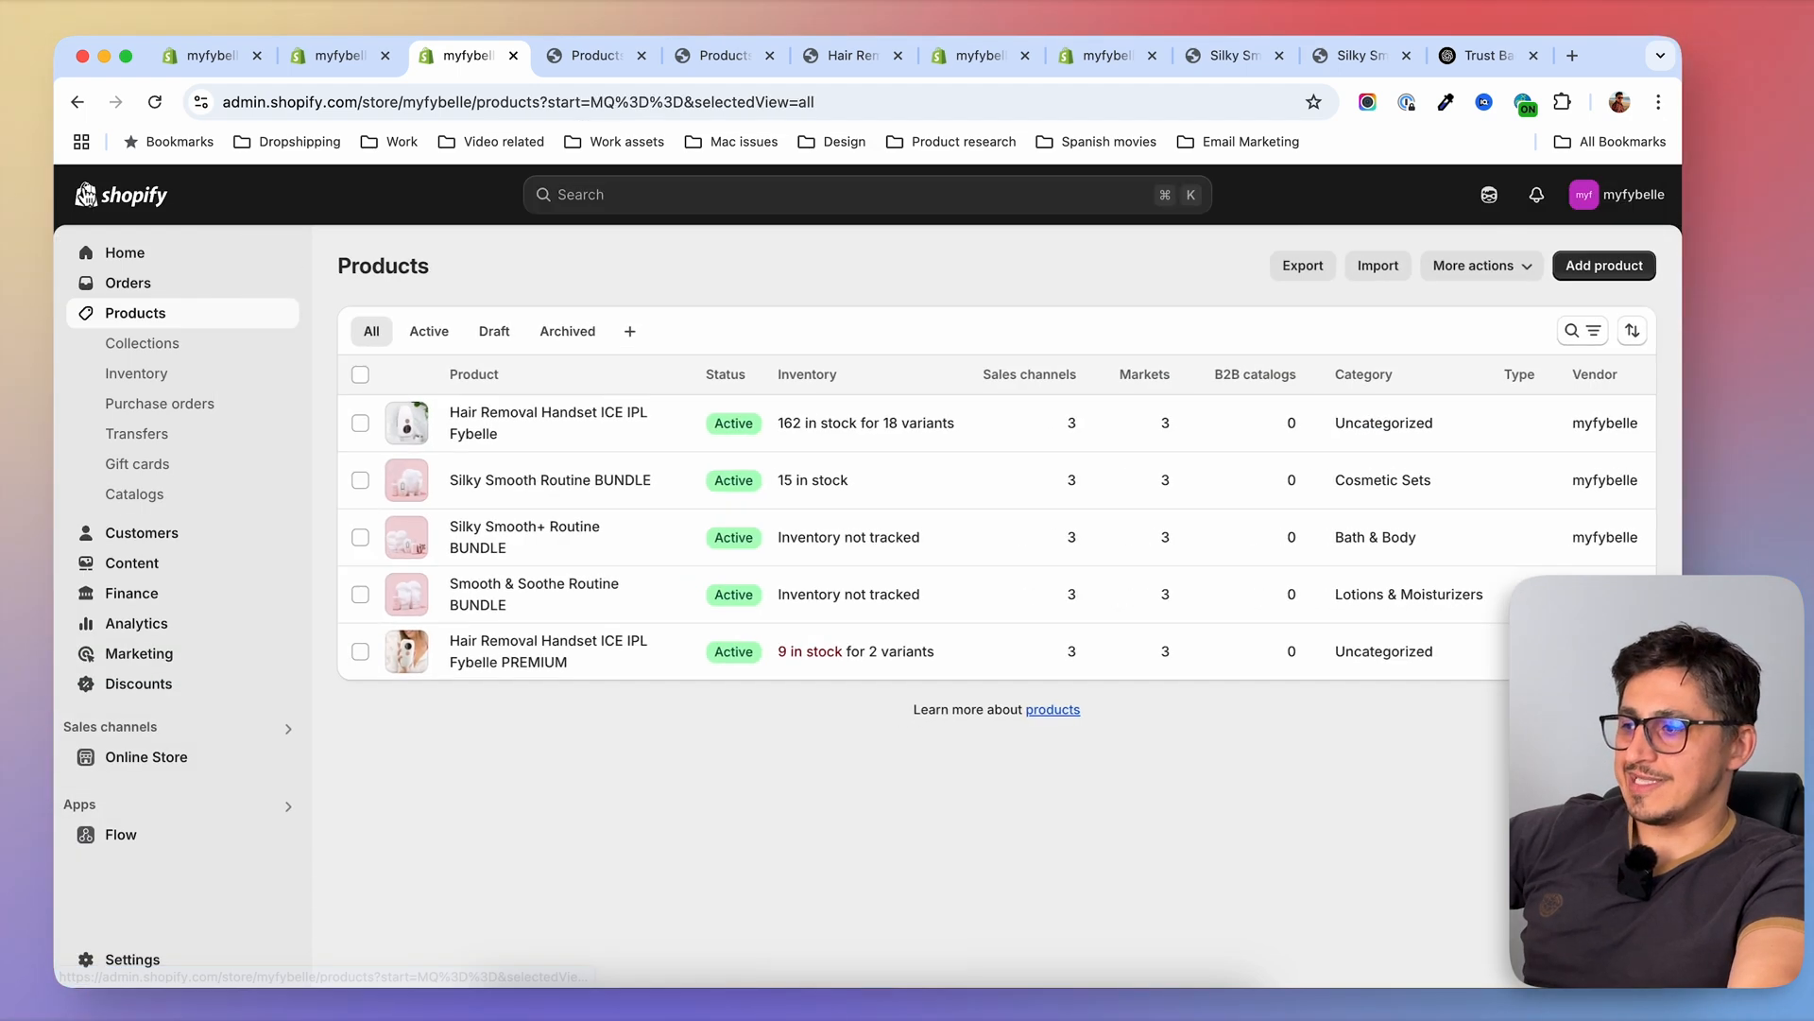
Open the Silky Smooth Routine BUNDLE in the product admin and check its assigned theme template and the available options
left_click(564, 481)
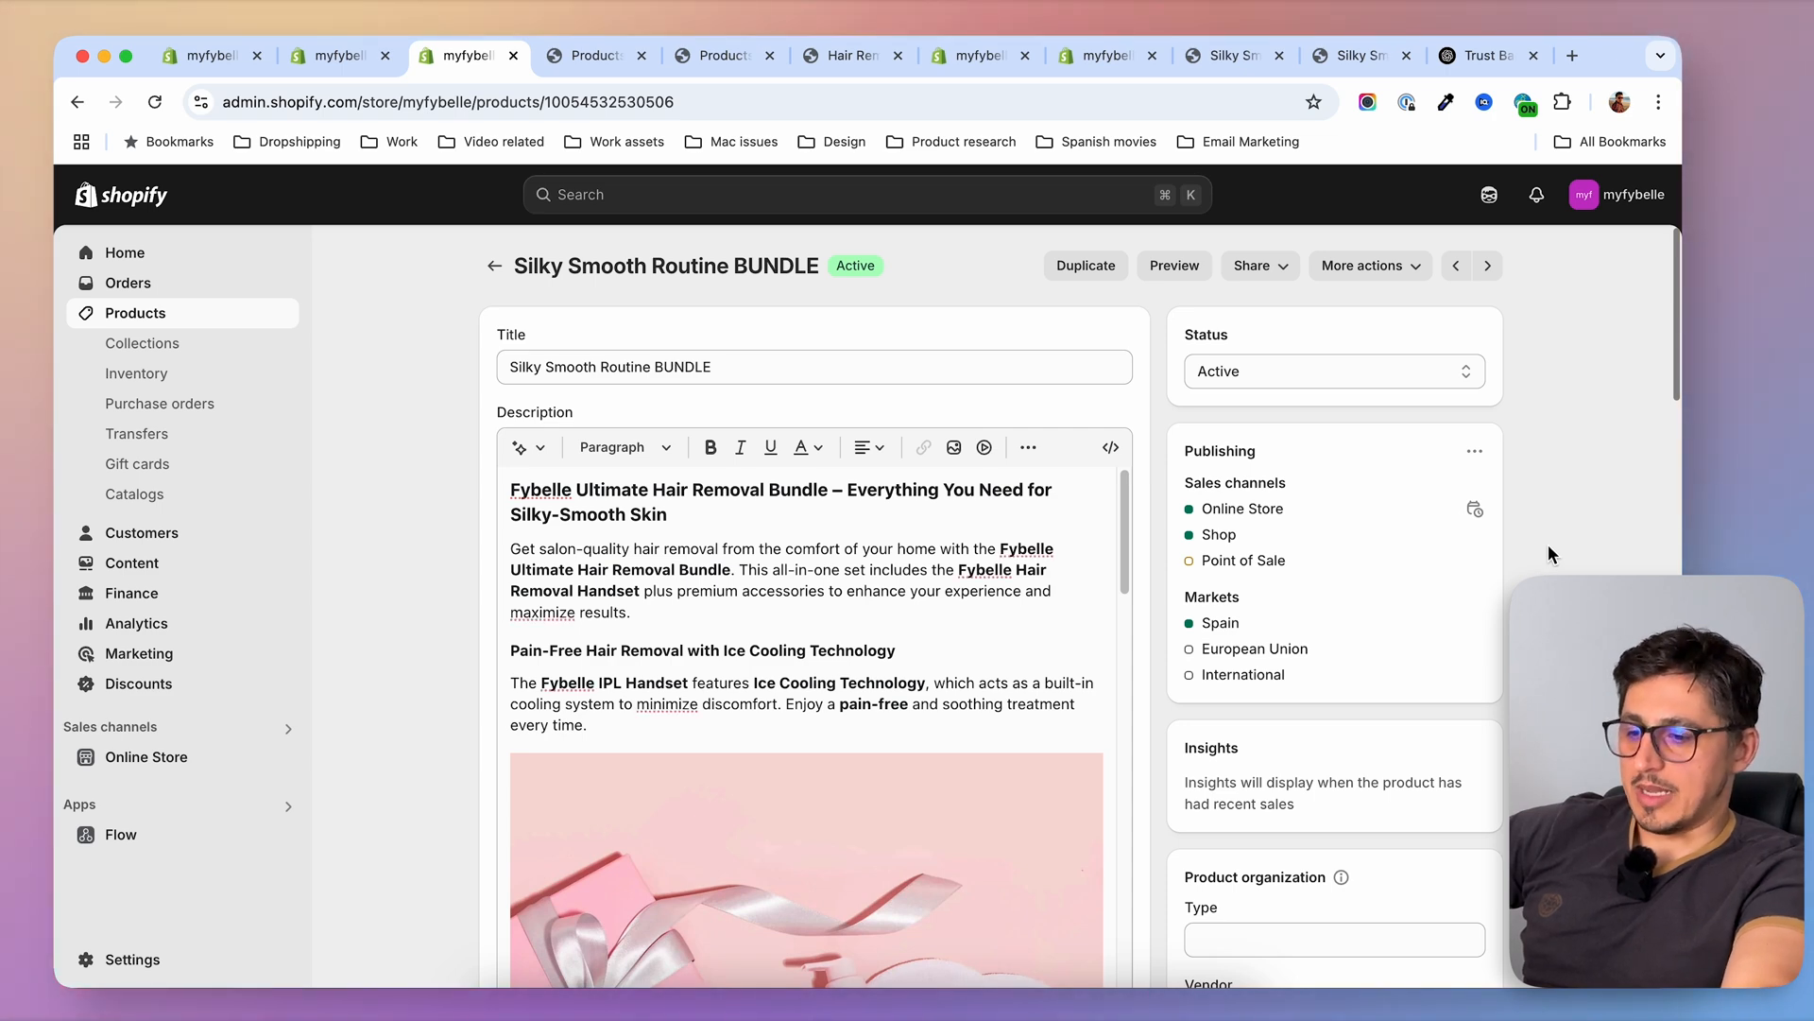
scroll(1446, 615, "down", 6)
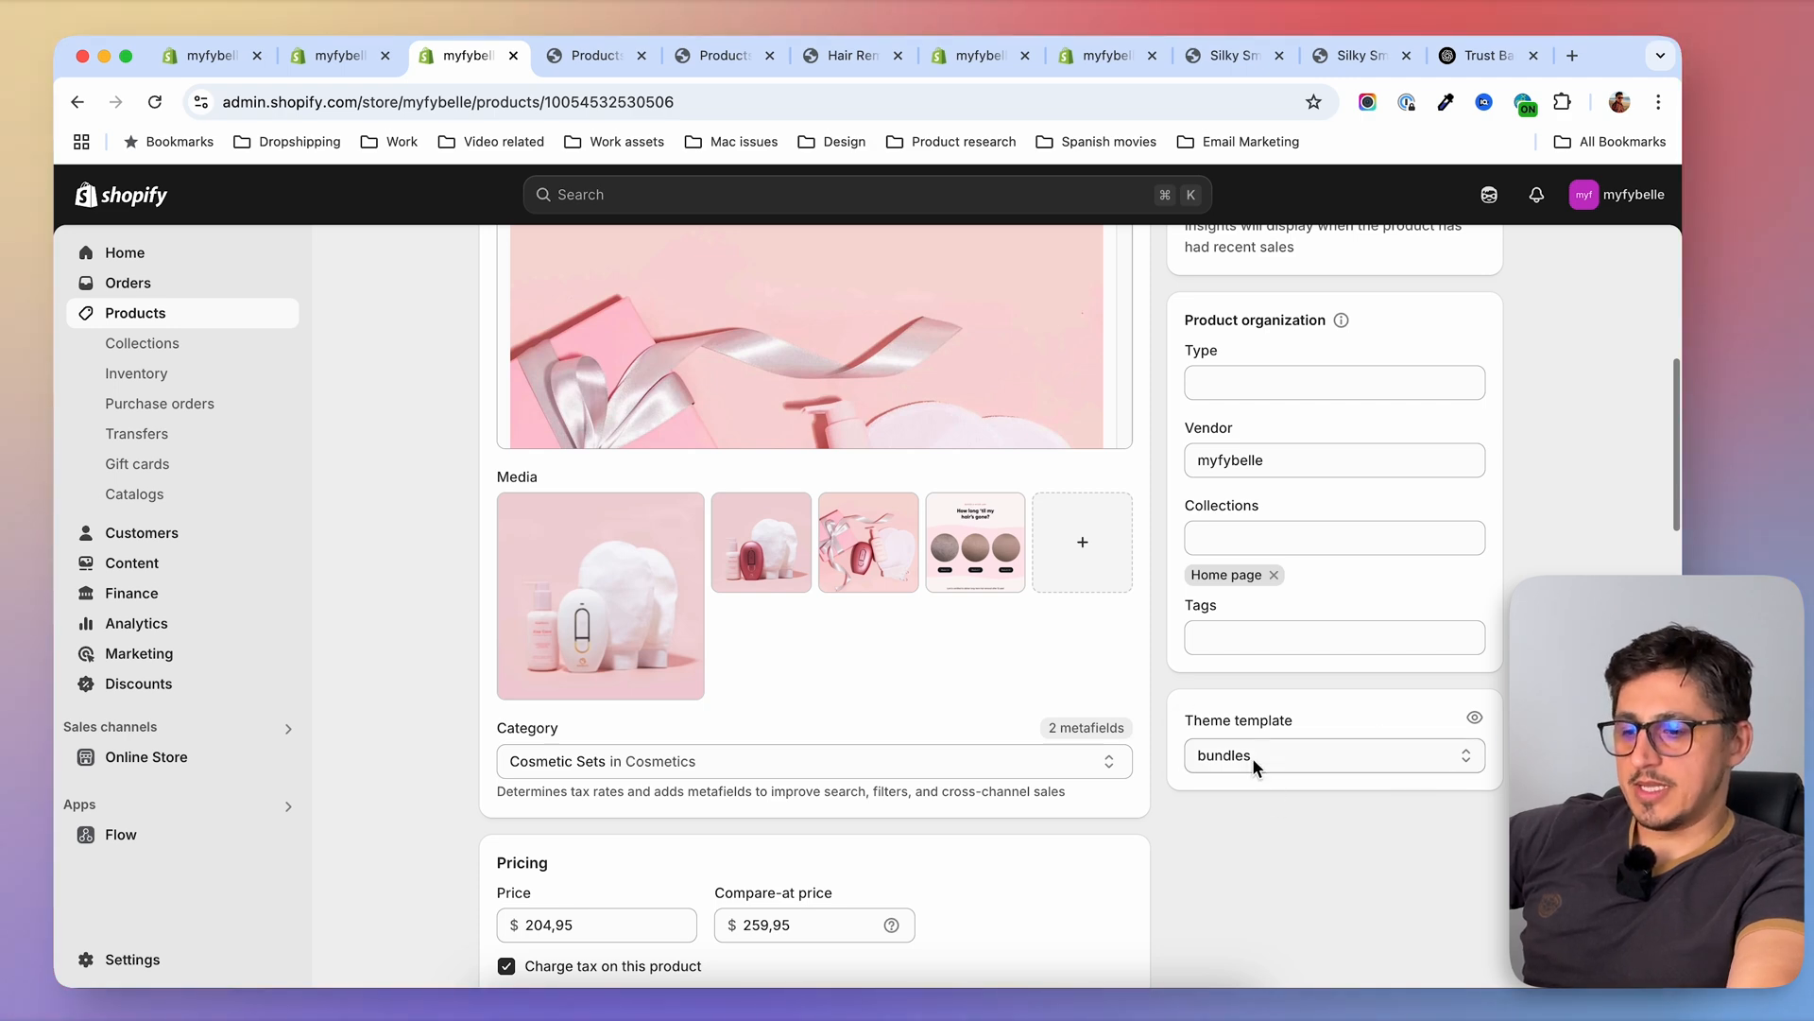
left_click(1253, 757)
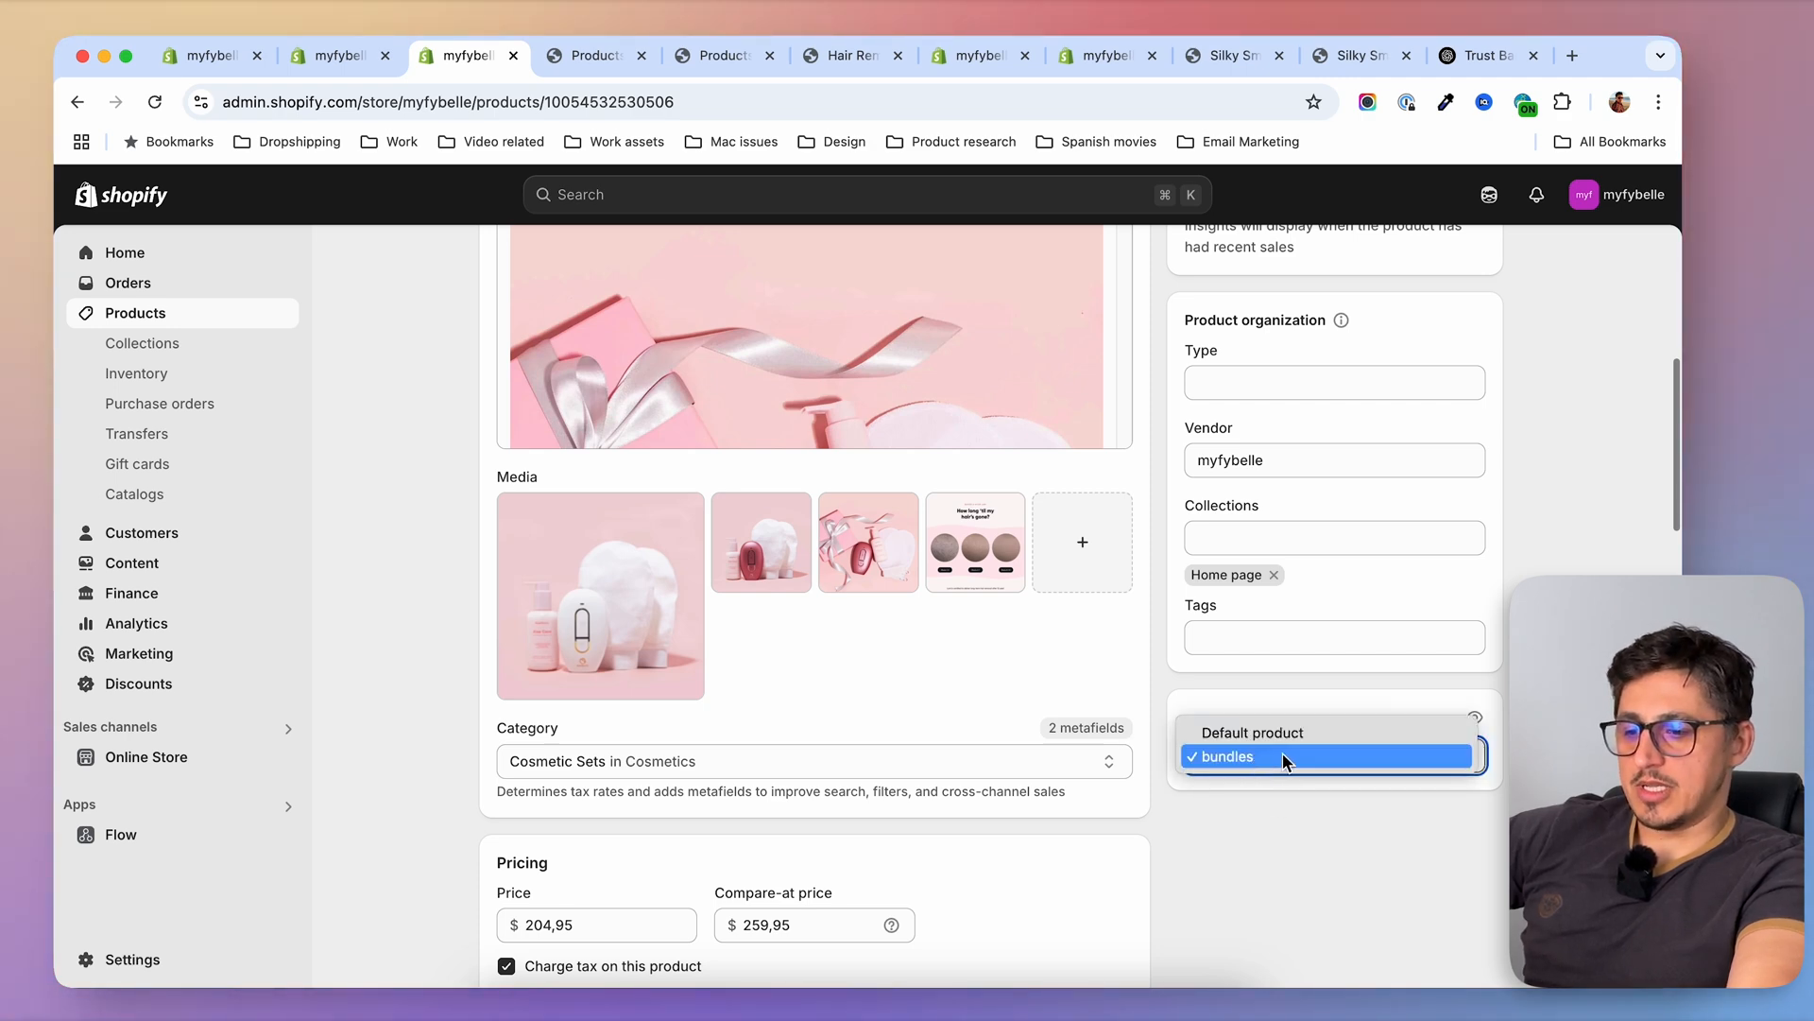
left_click(1289, 822)
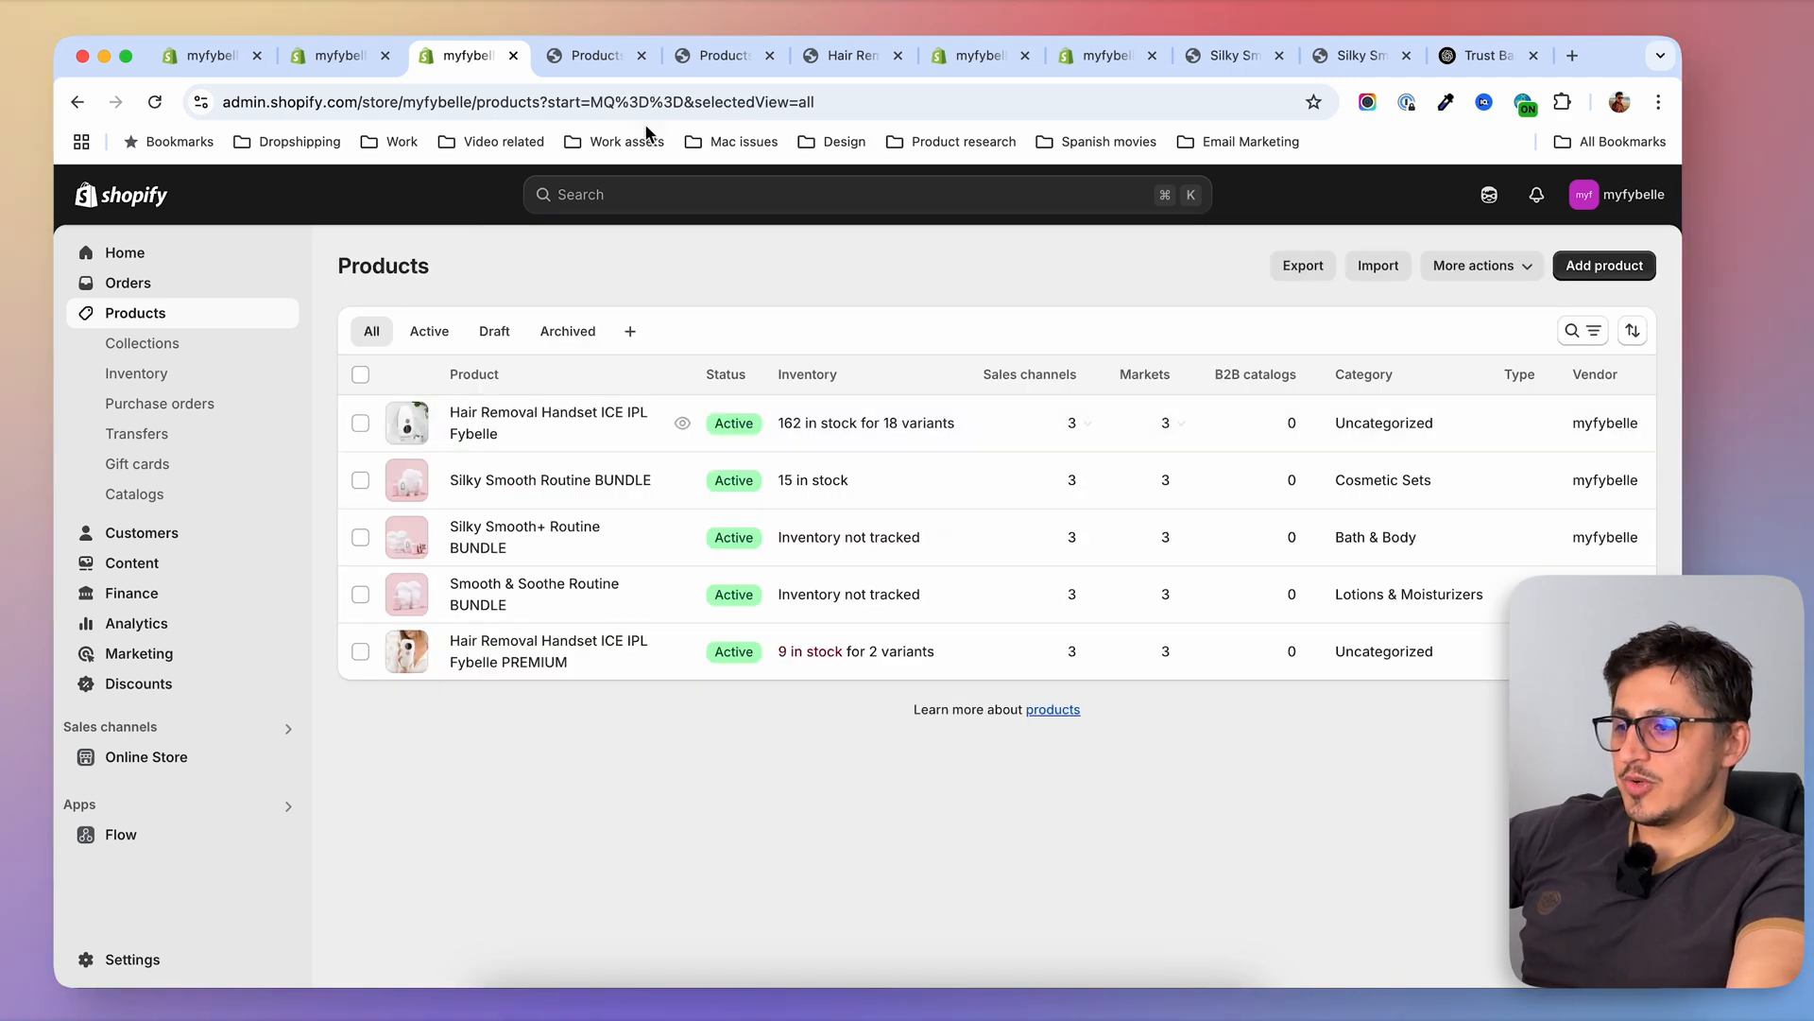
Return to the store preview and look through the handsets and bundles in the product listing
left_click(591, 56)
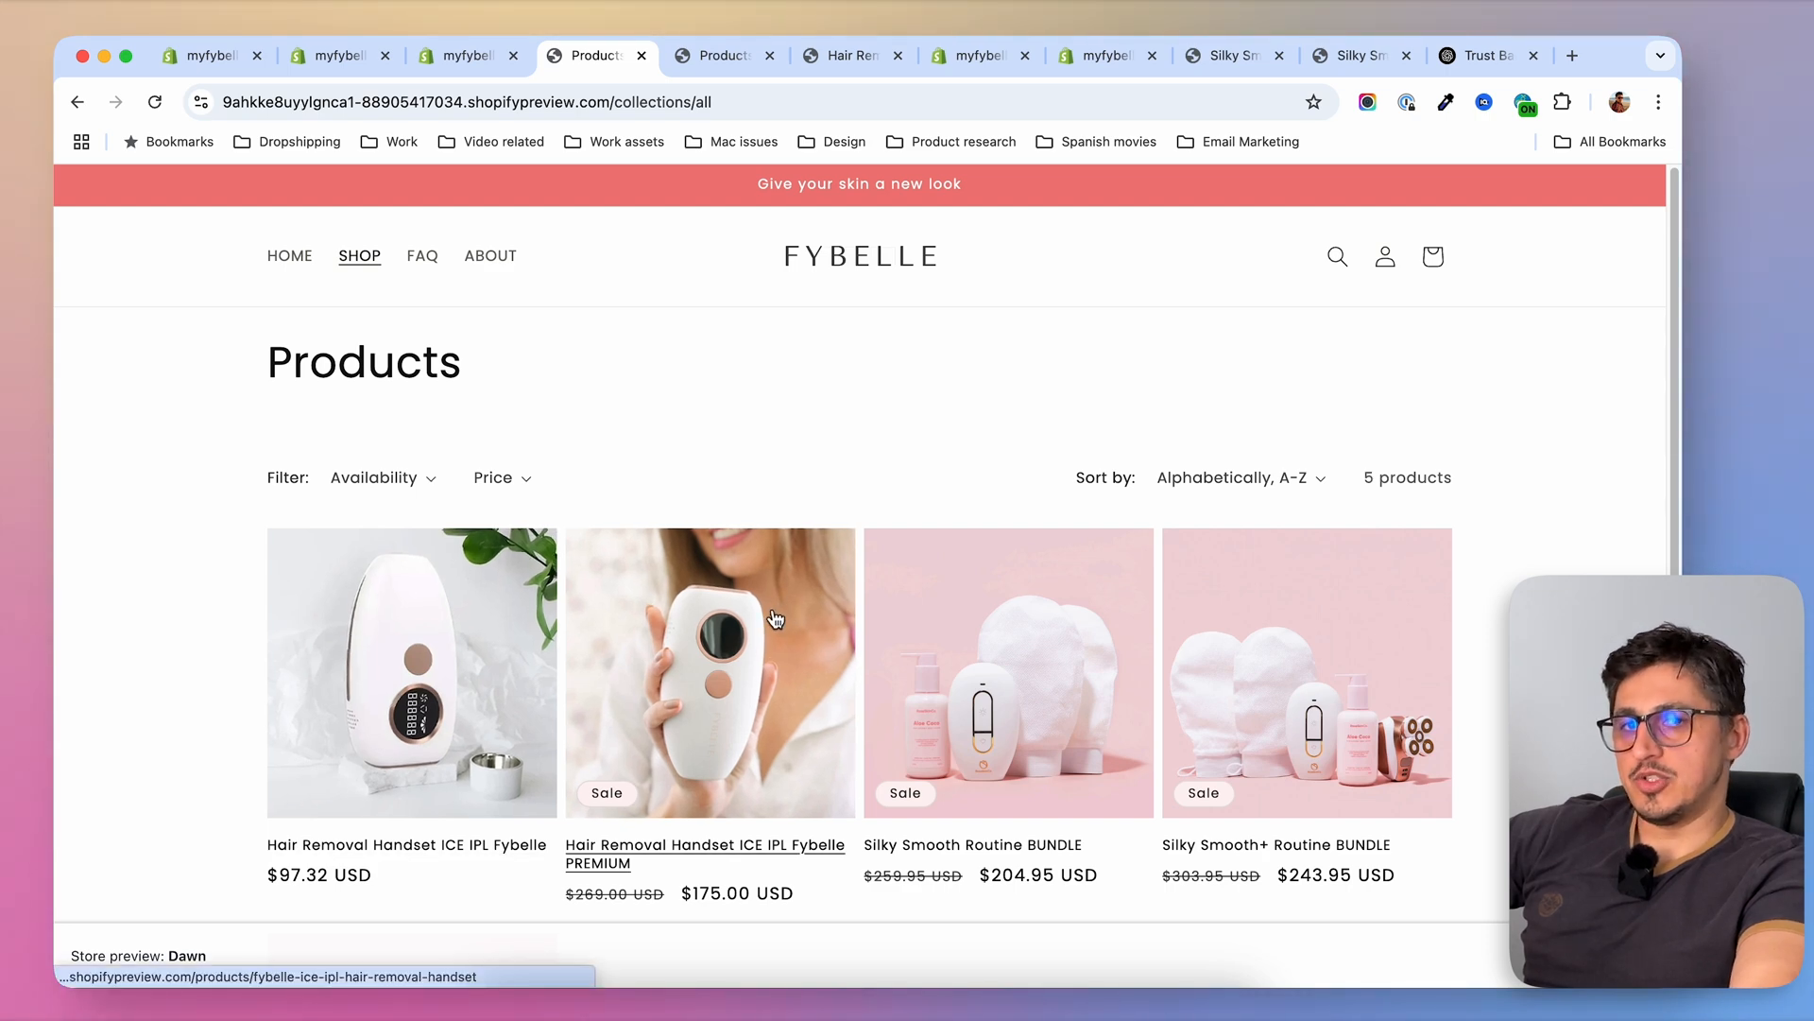
scroll(1328, 411, "down", 3)
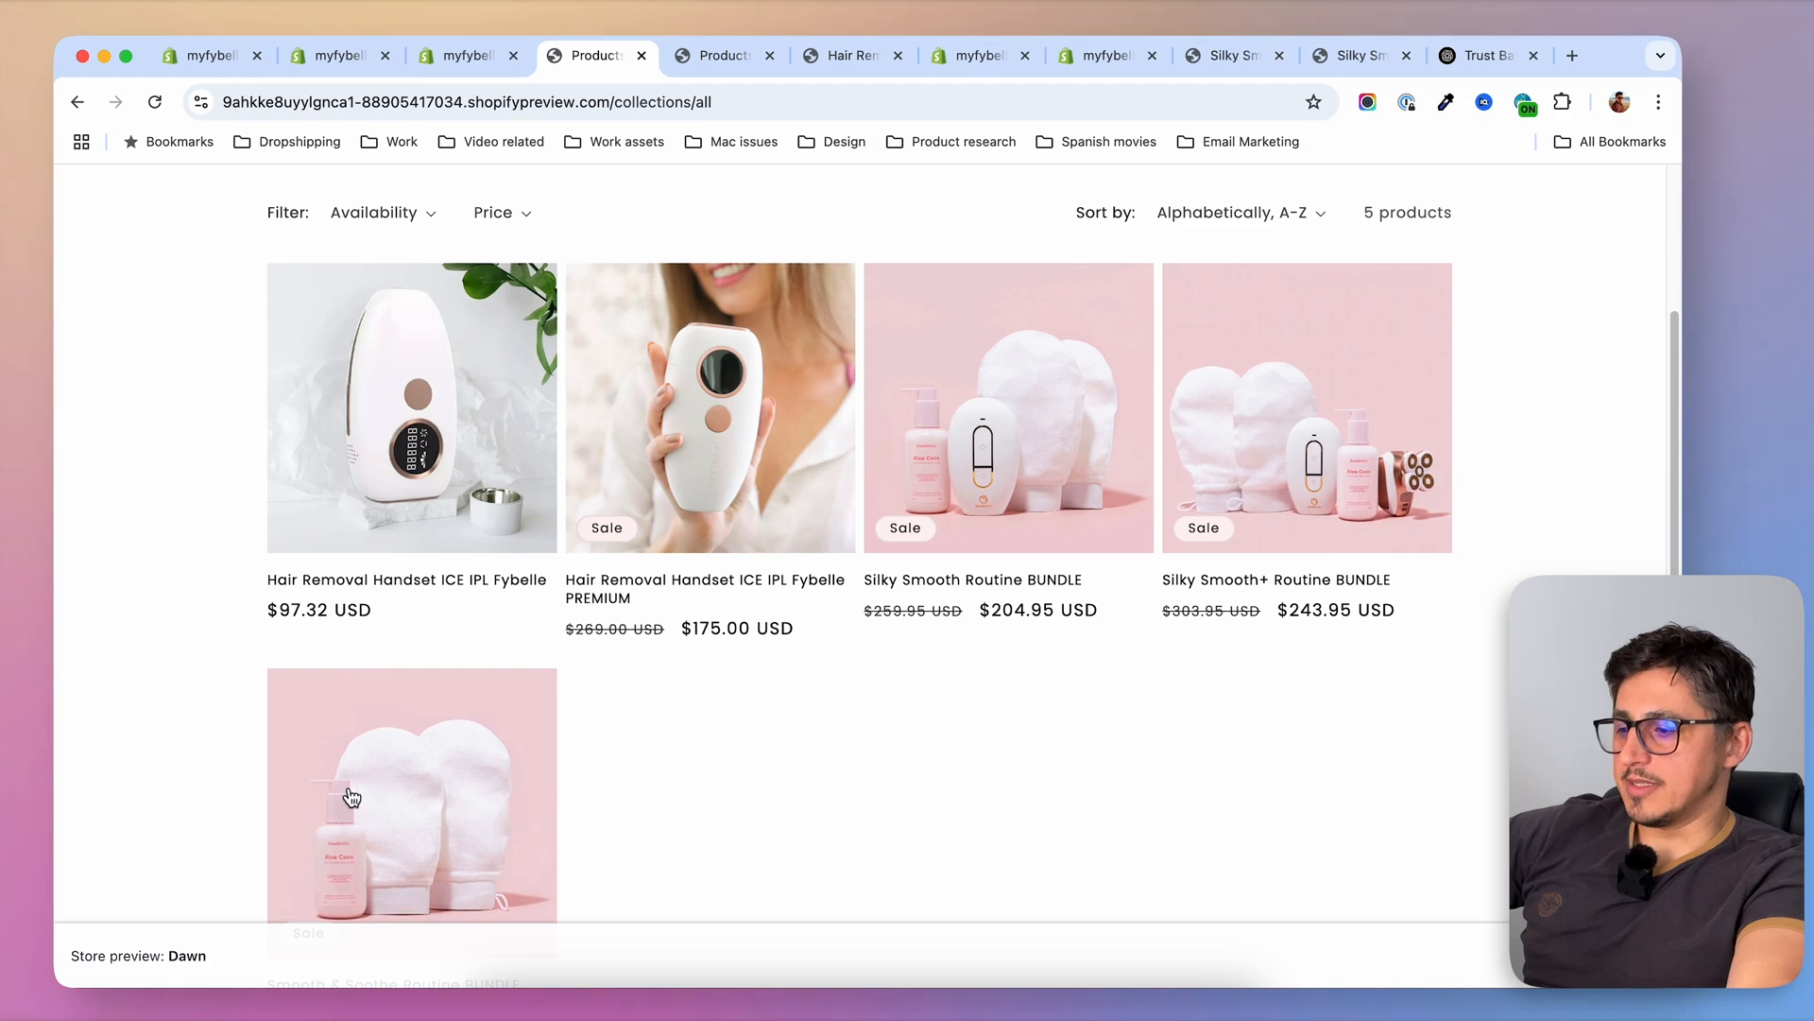
scroll(756, 770, "down", 1)
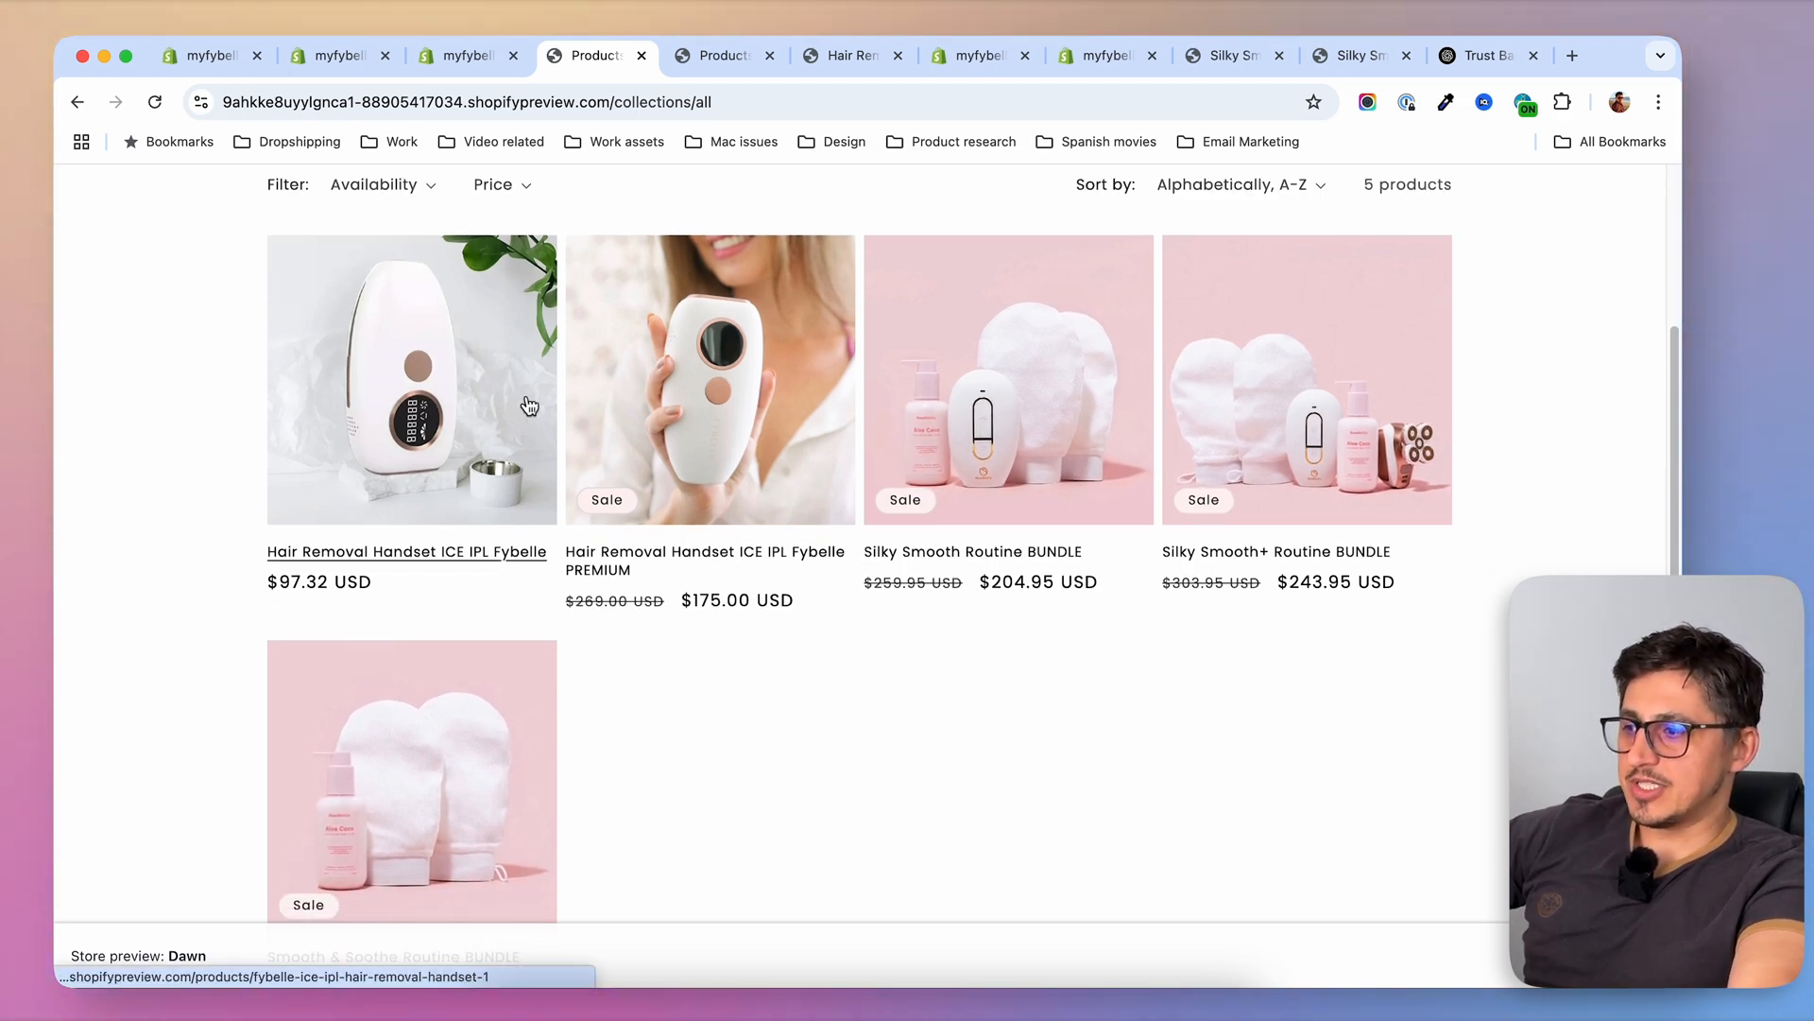
Switch back to the theme editor and preview the Silky Smooth Routine BUNDLE from the shop's product grid
left_click(368, 59)
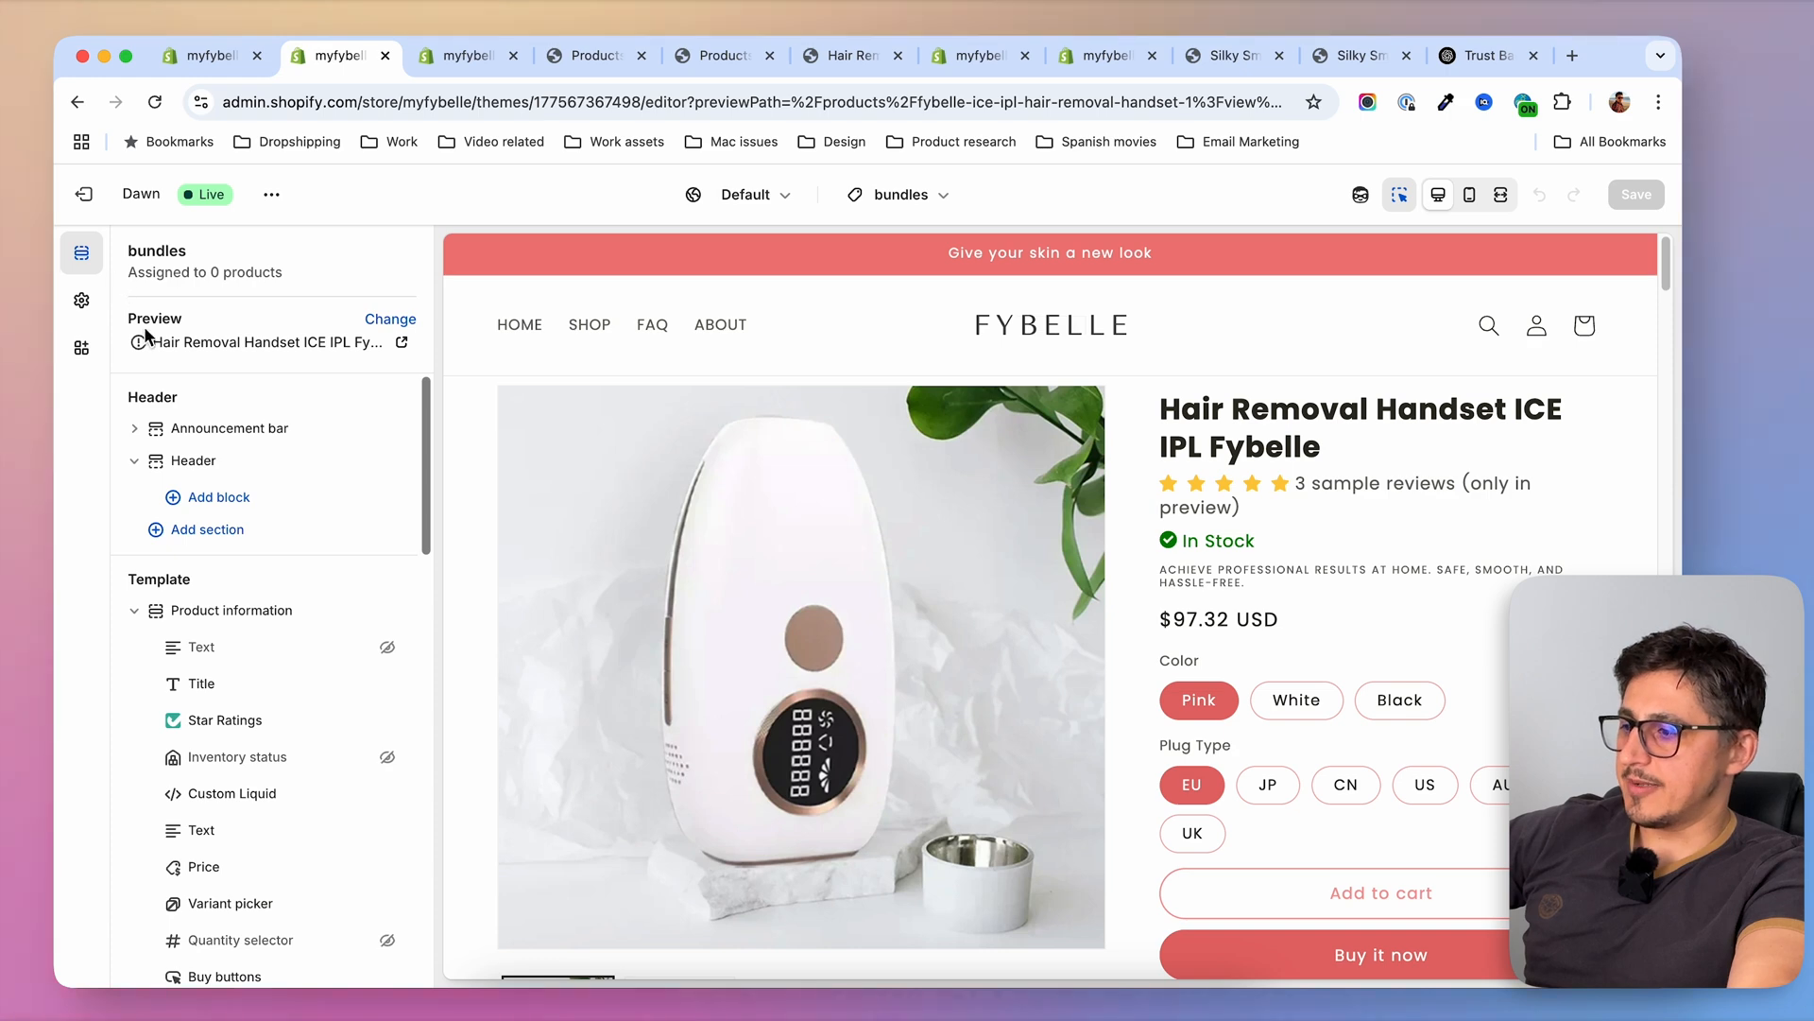
left_click(567, 326)
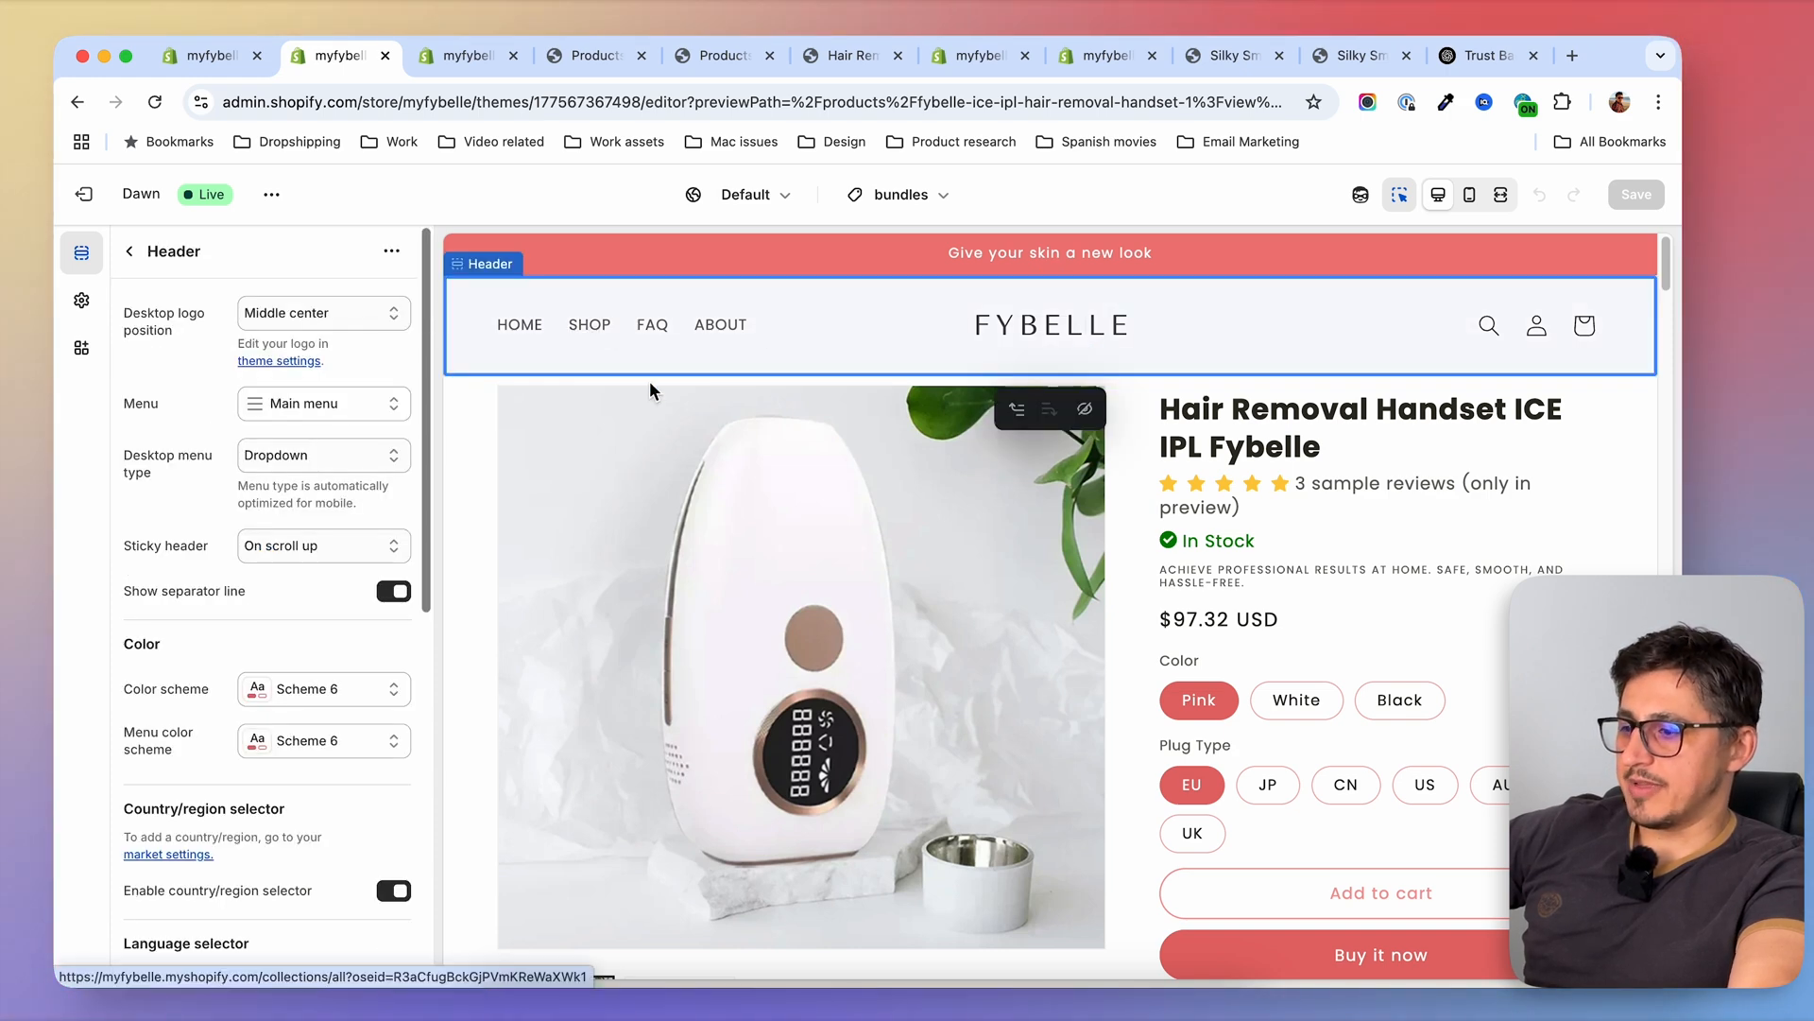
scroll(1219, 715, "down", 3)
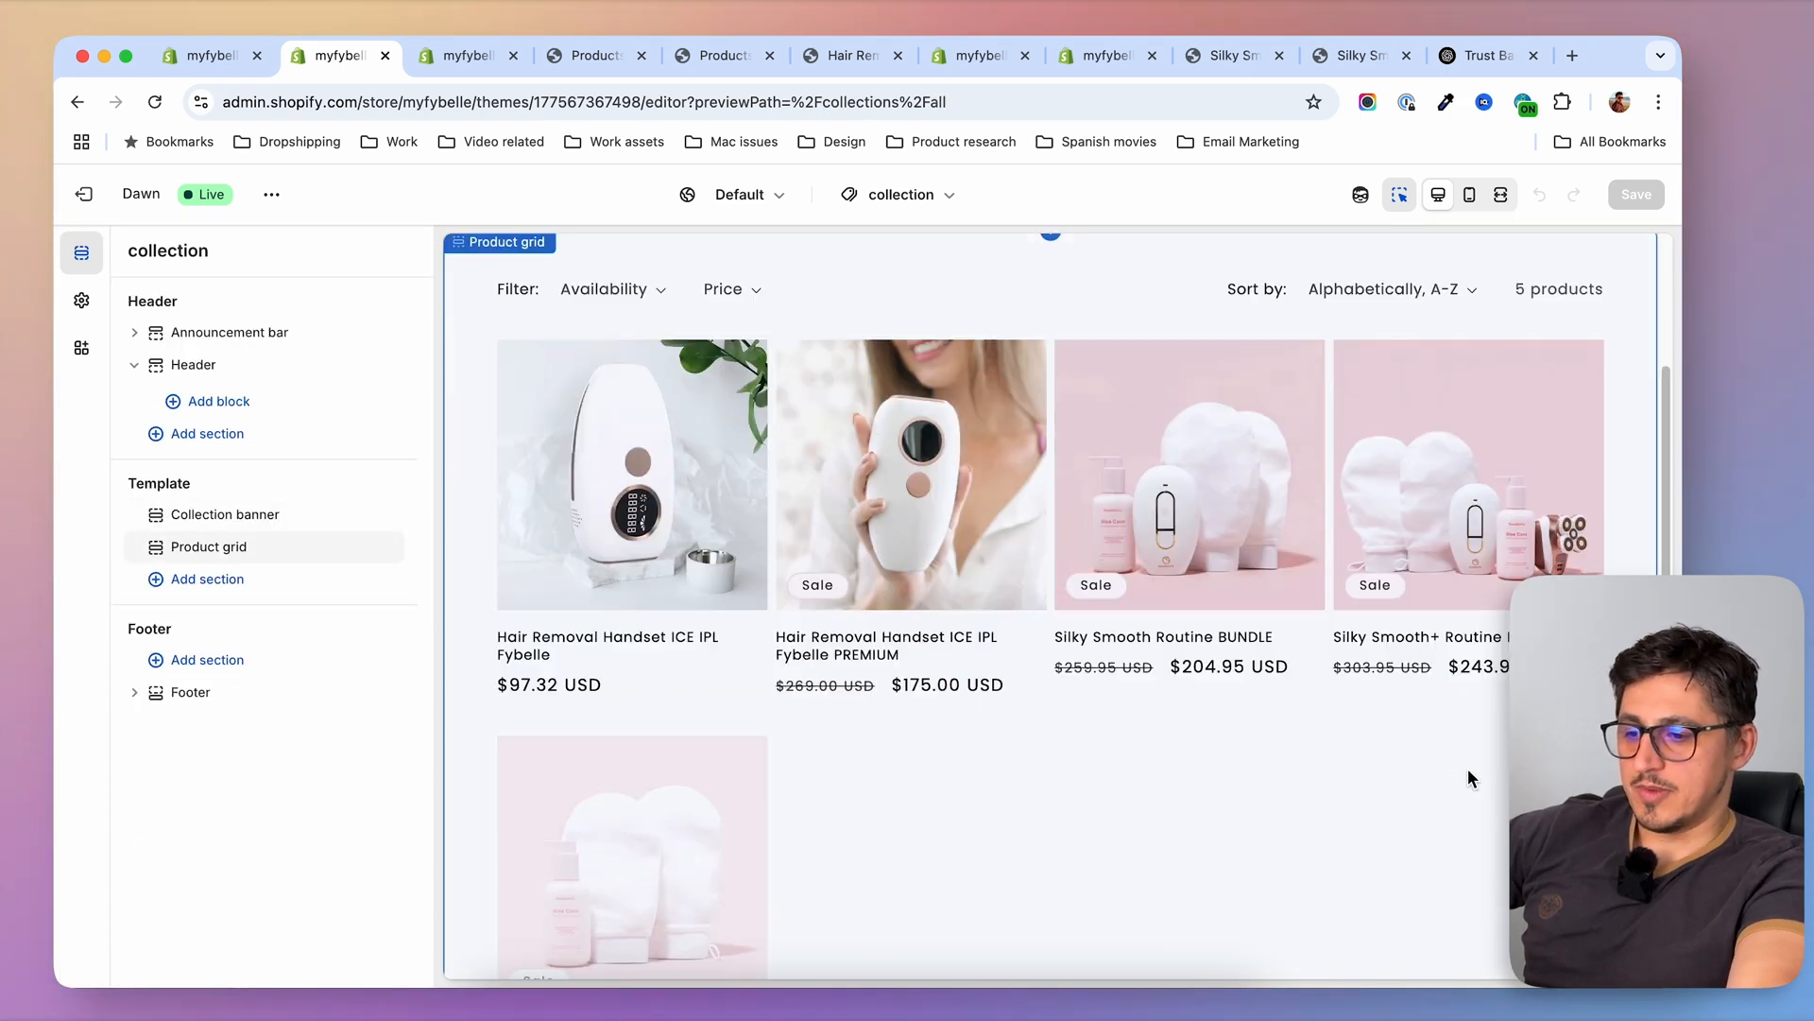
left_click(1265, 473)
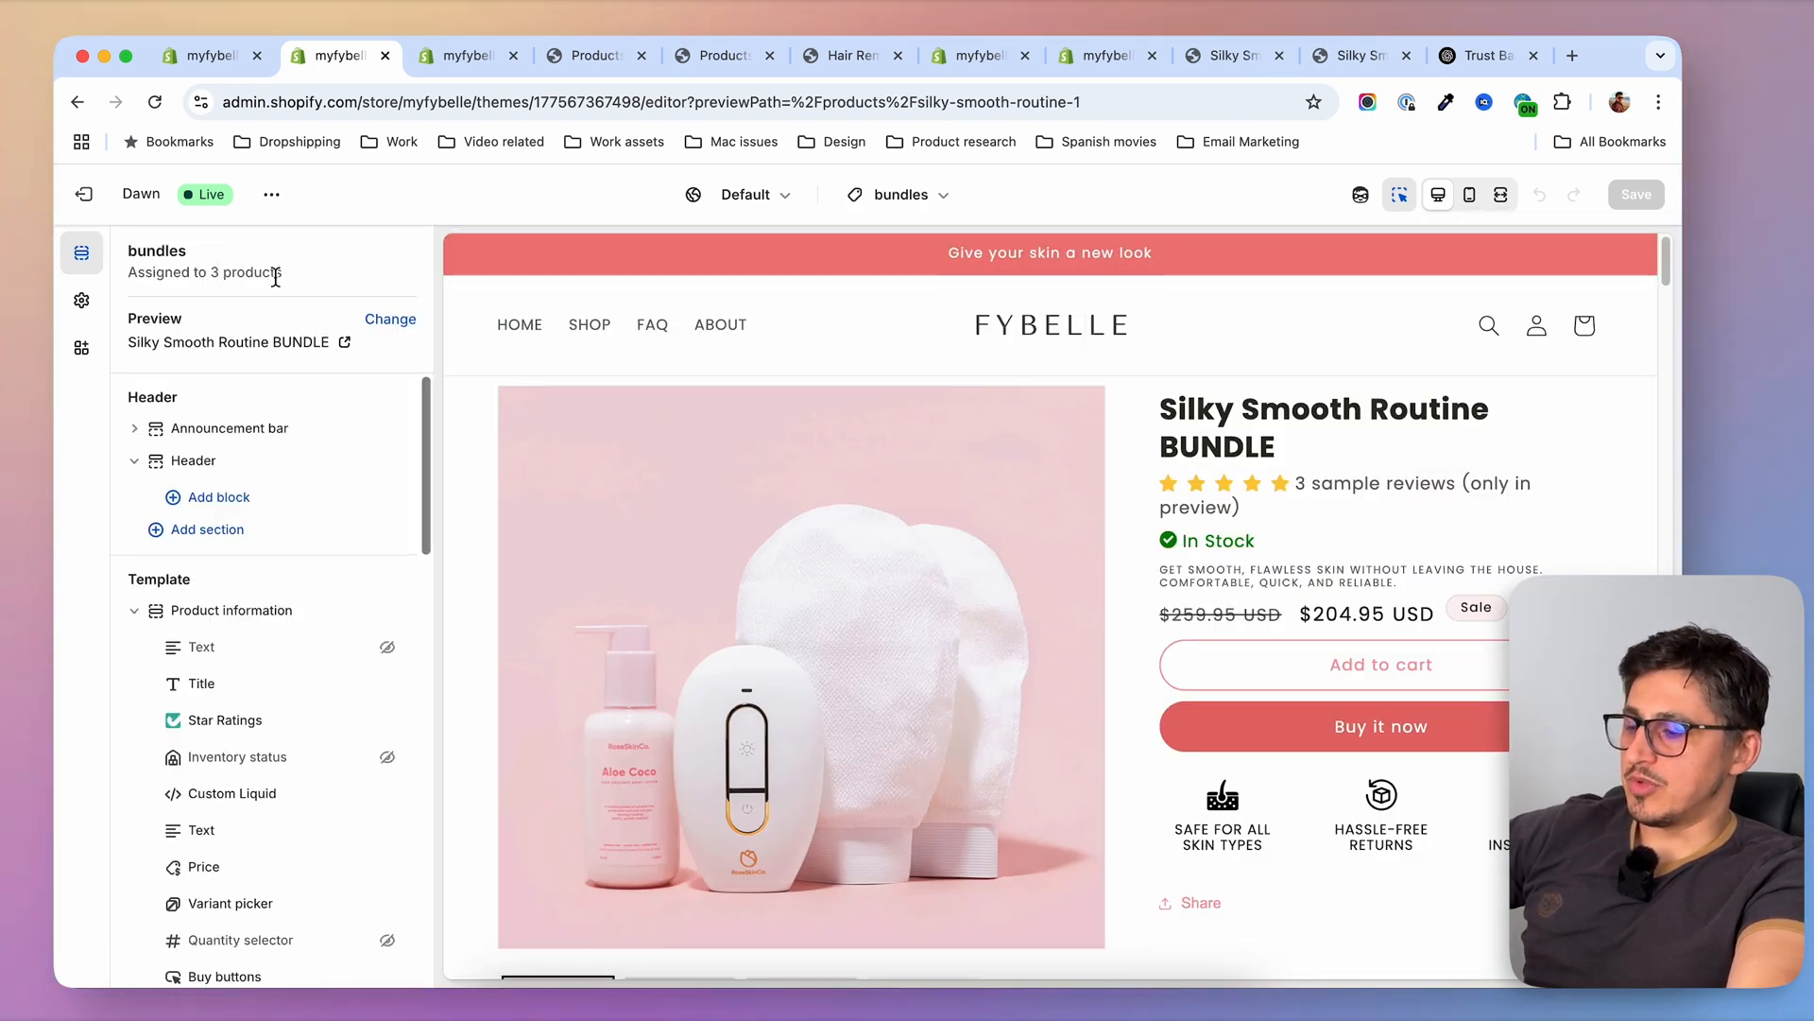
Remove the Apps section containing the Reviews Carousel from the bundles template and save the theme
scroll(1204, 644, "down", 3)
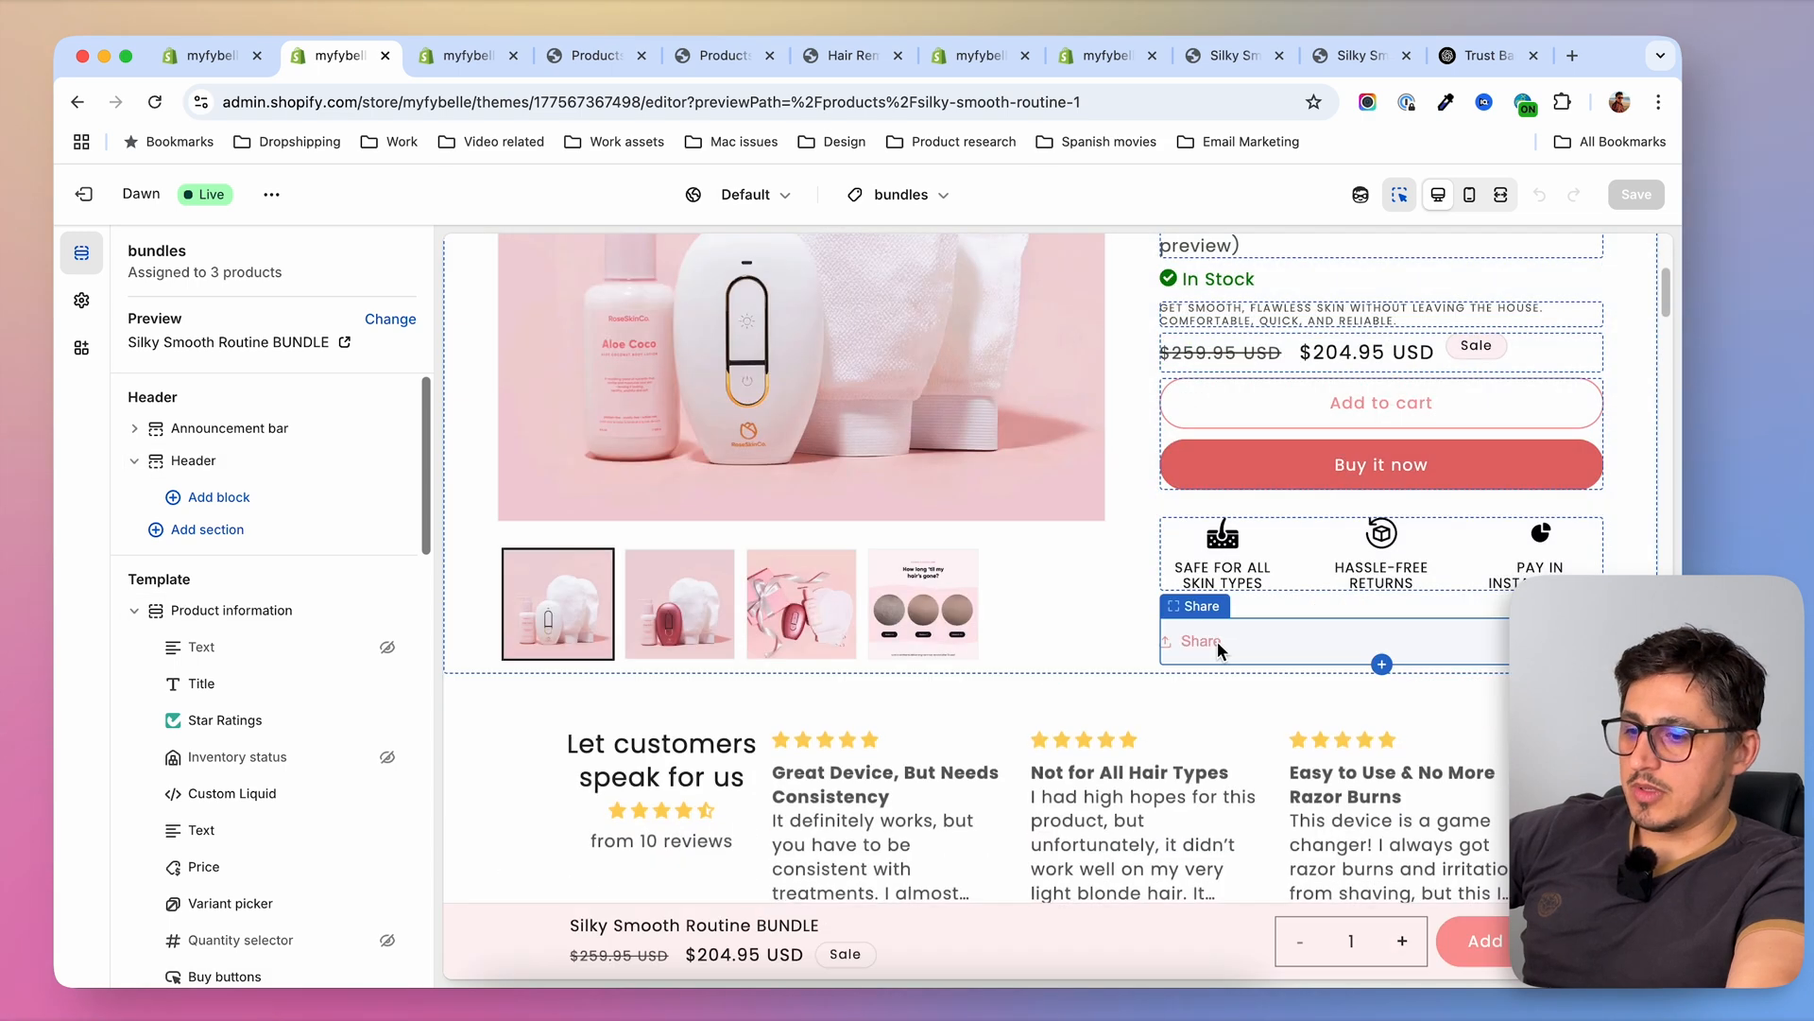
scroll(1077, 614, "down", 1)
left_click(531, 627)
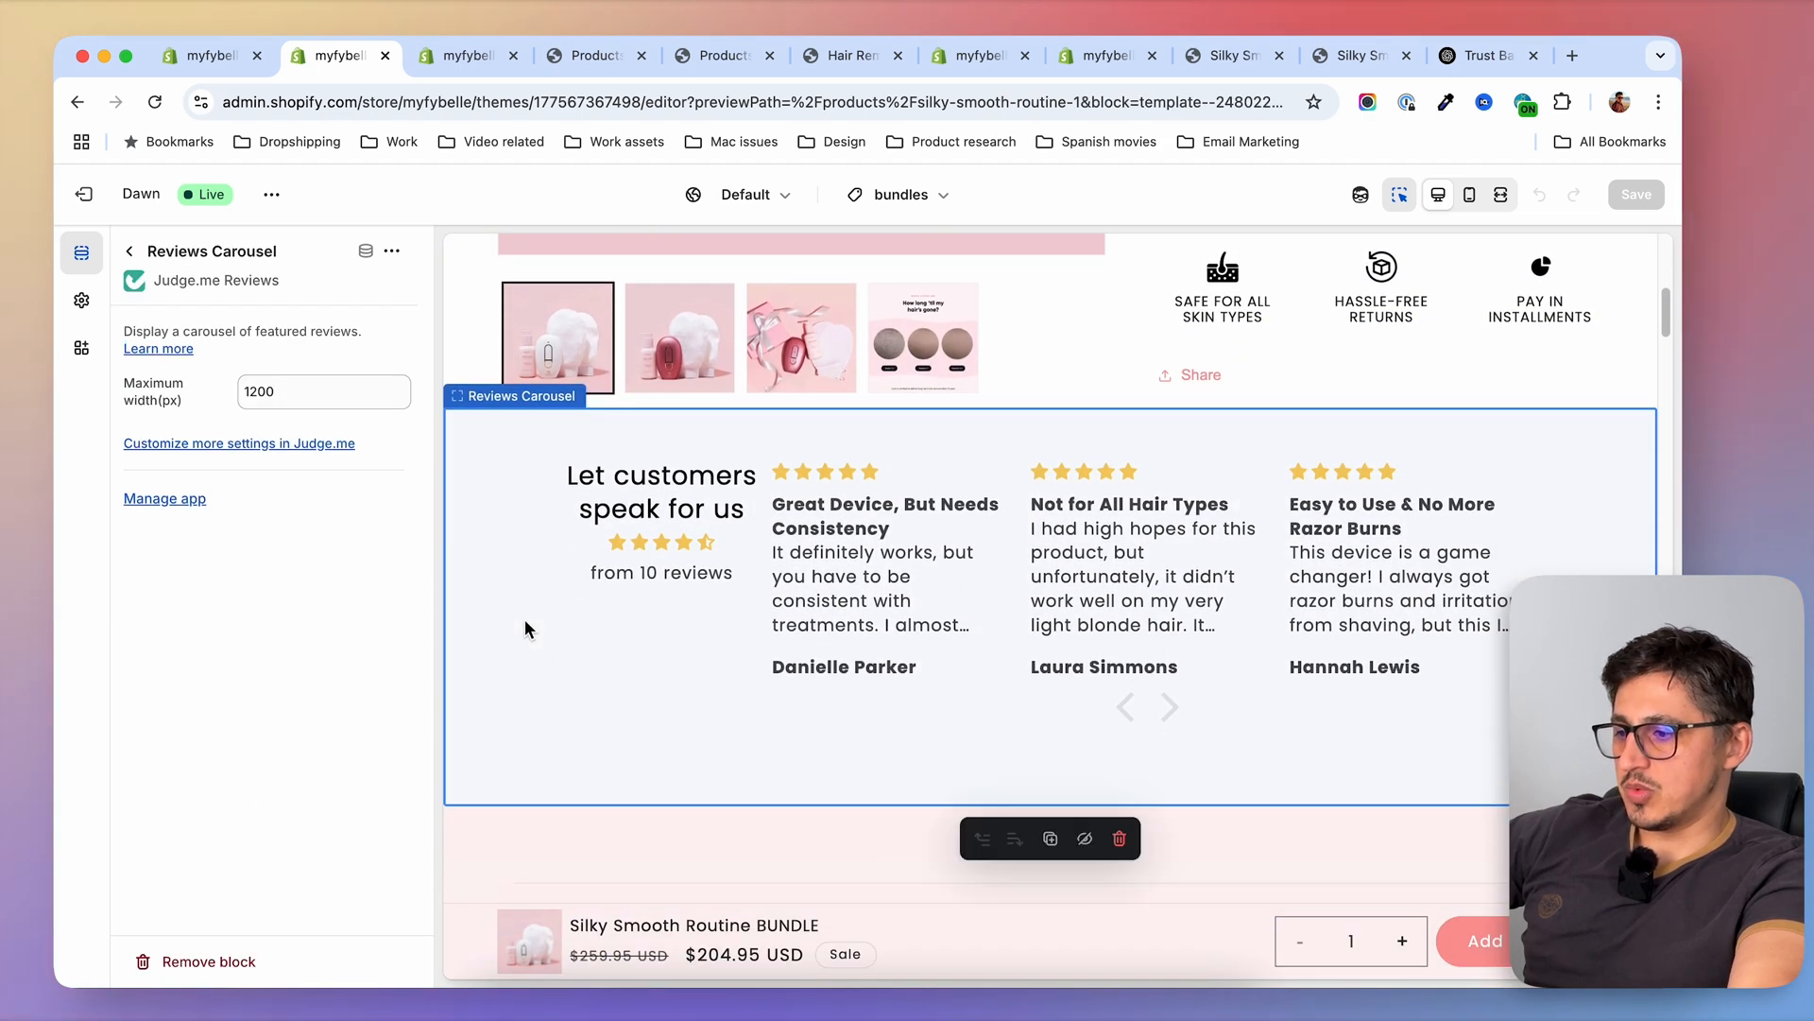
left_click(131, 253)
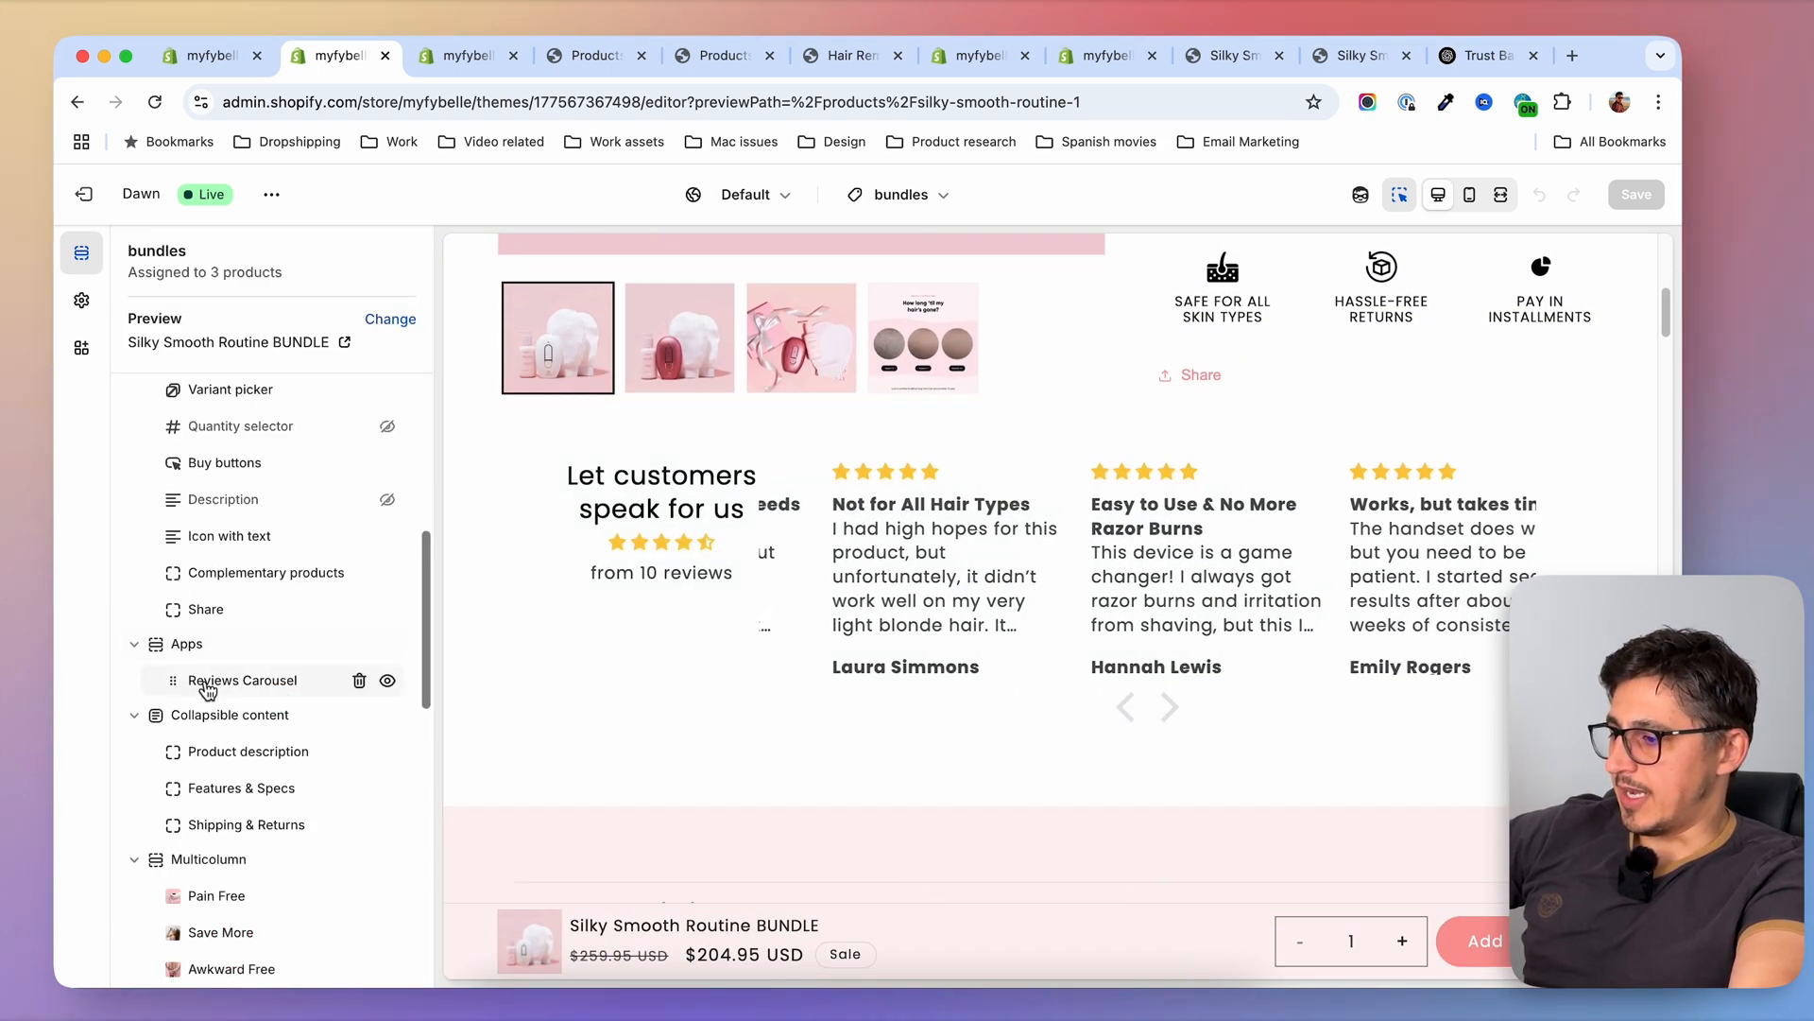
left_click(360, 644)
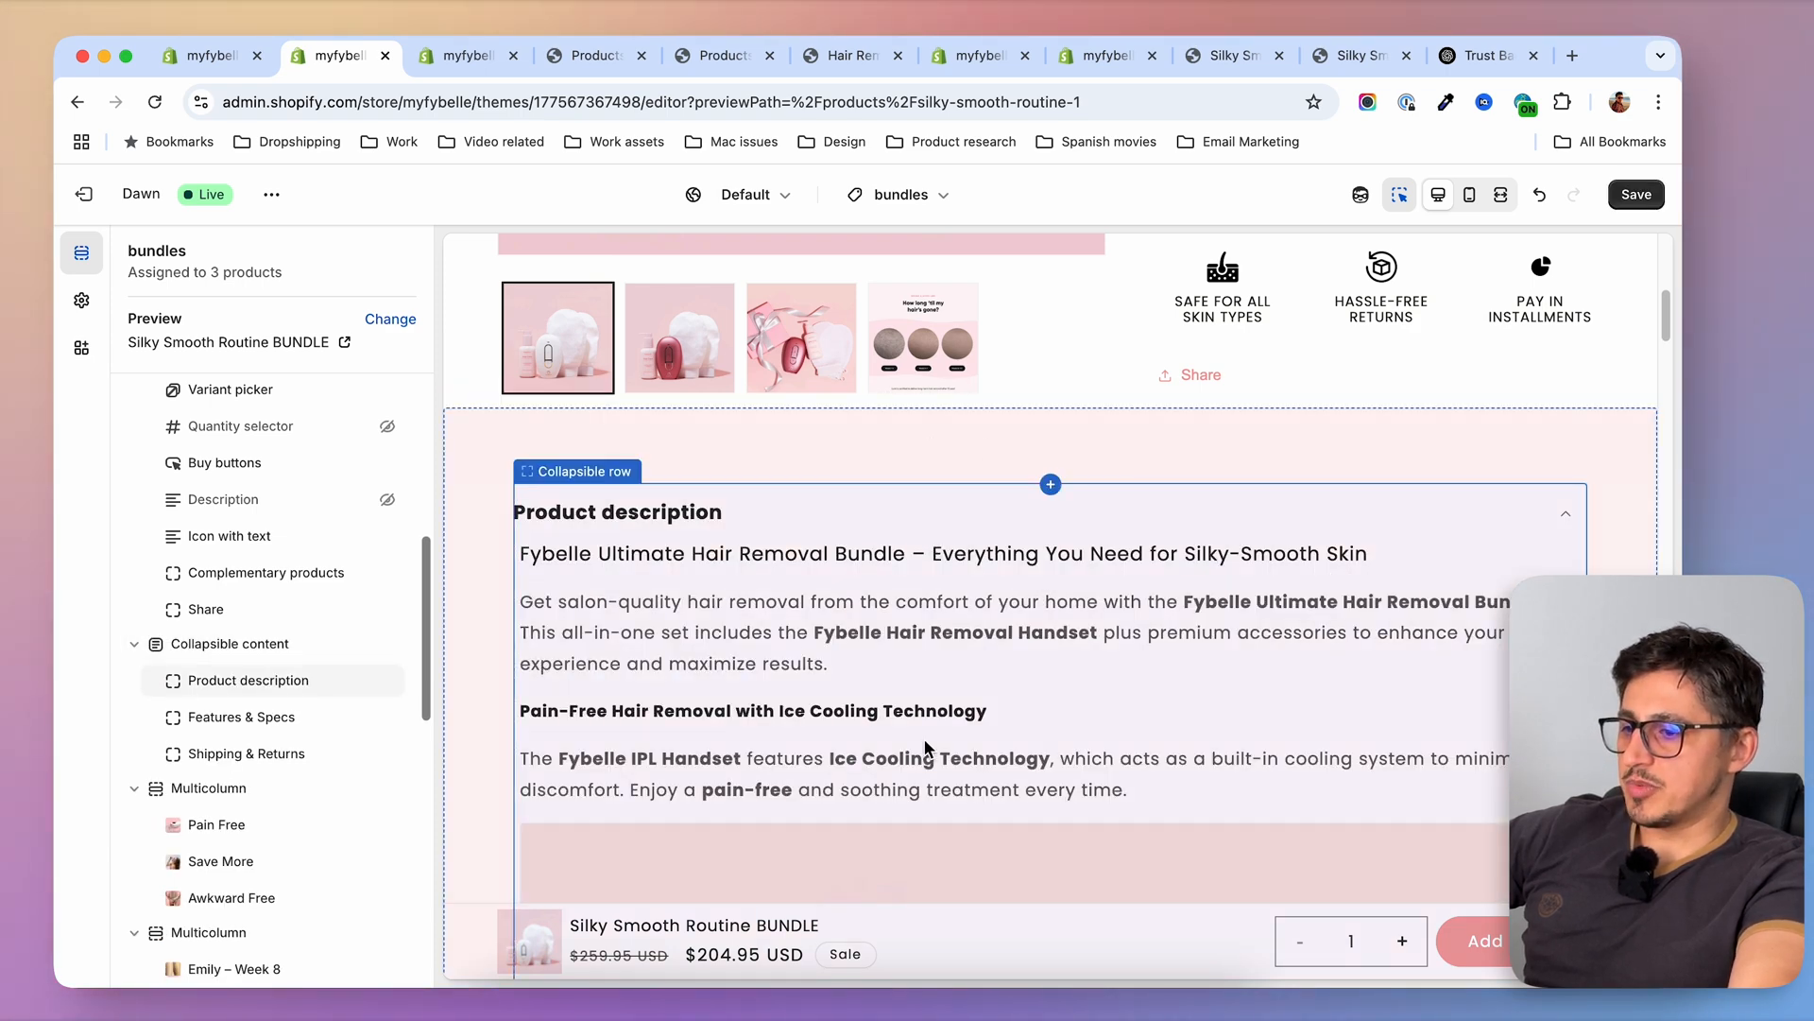
scroll(1125, 456, "up", 1)
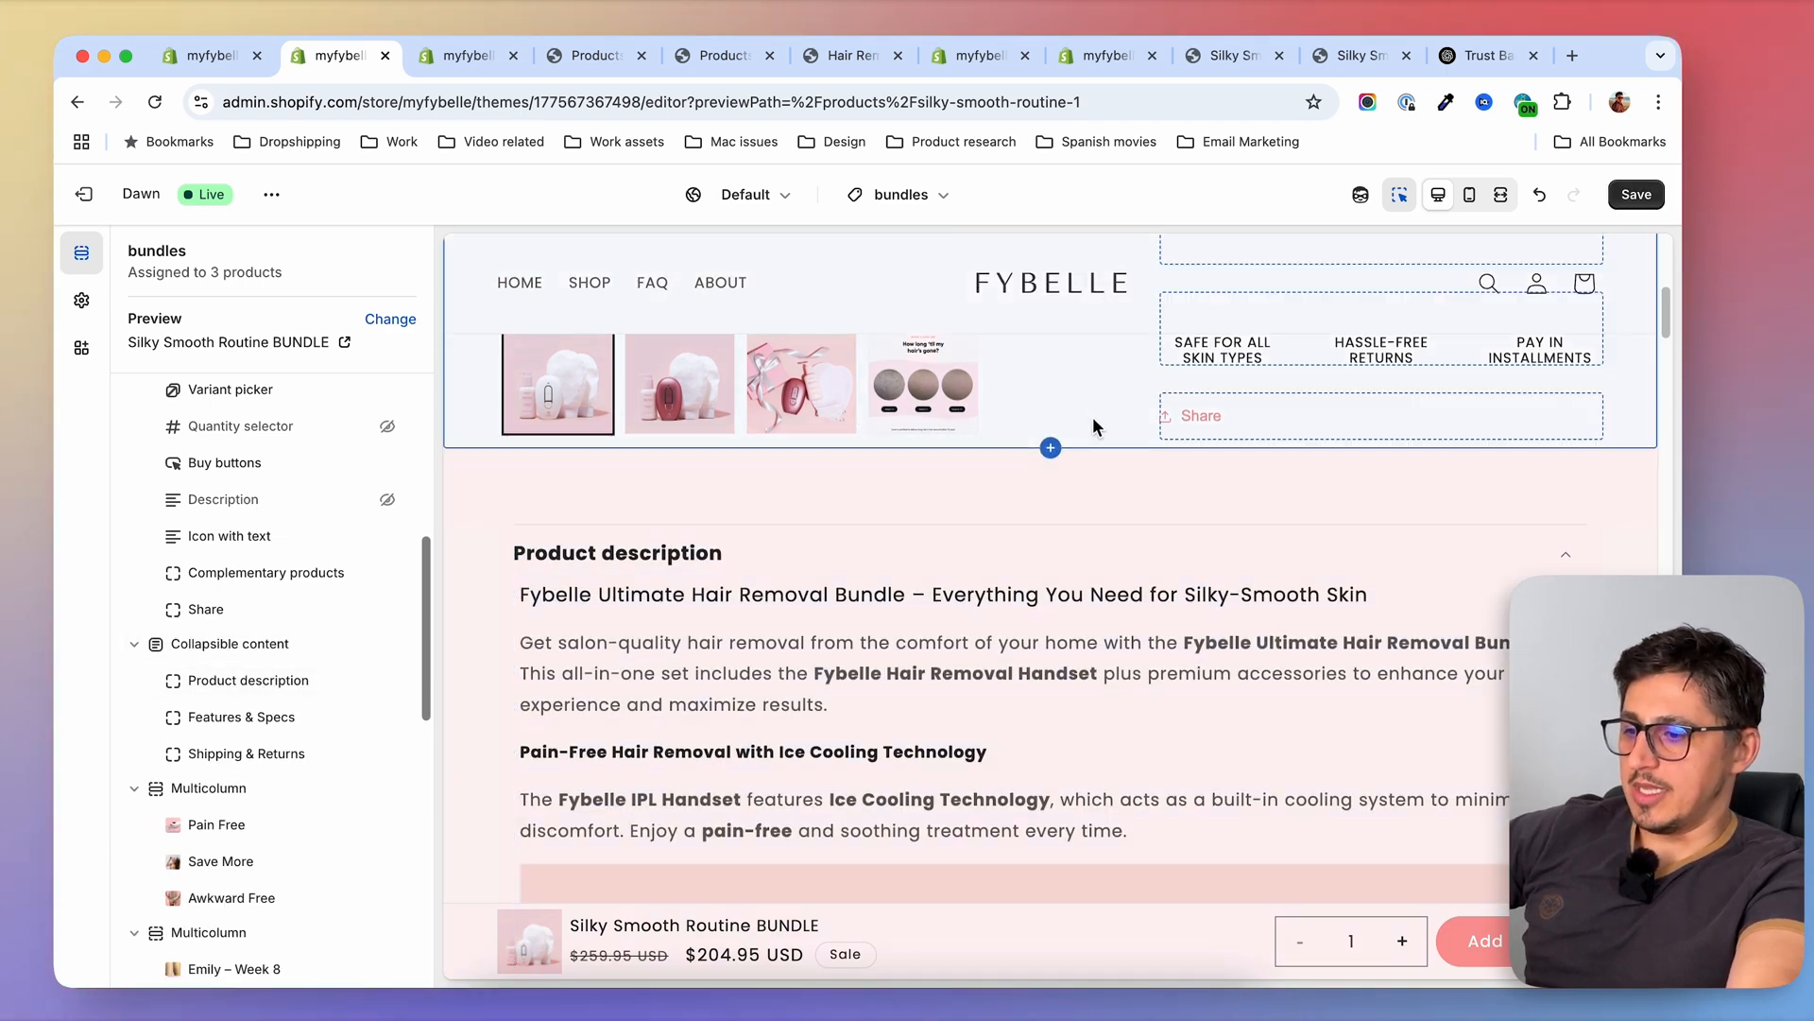
key("super+s")
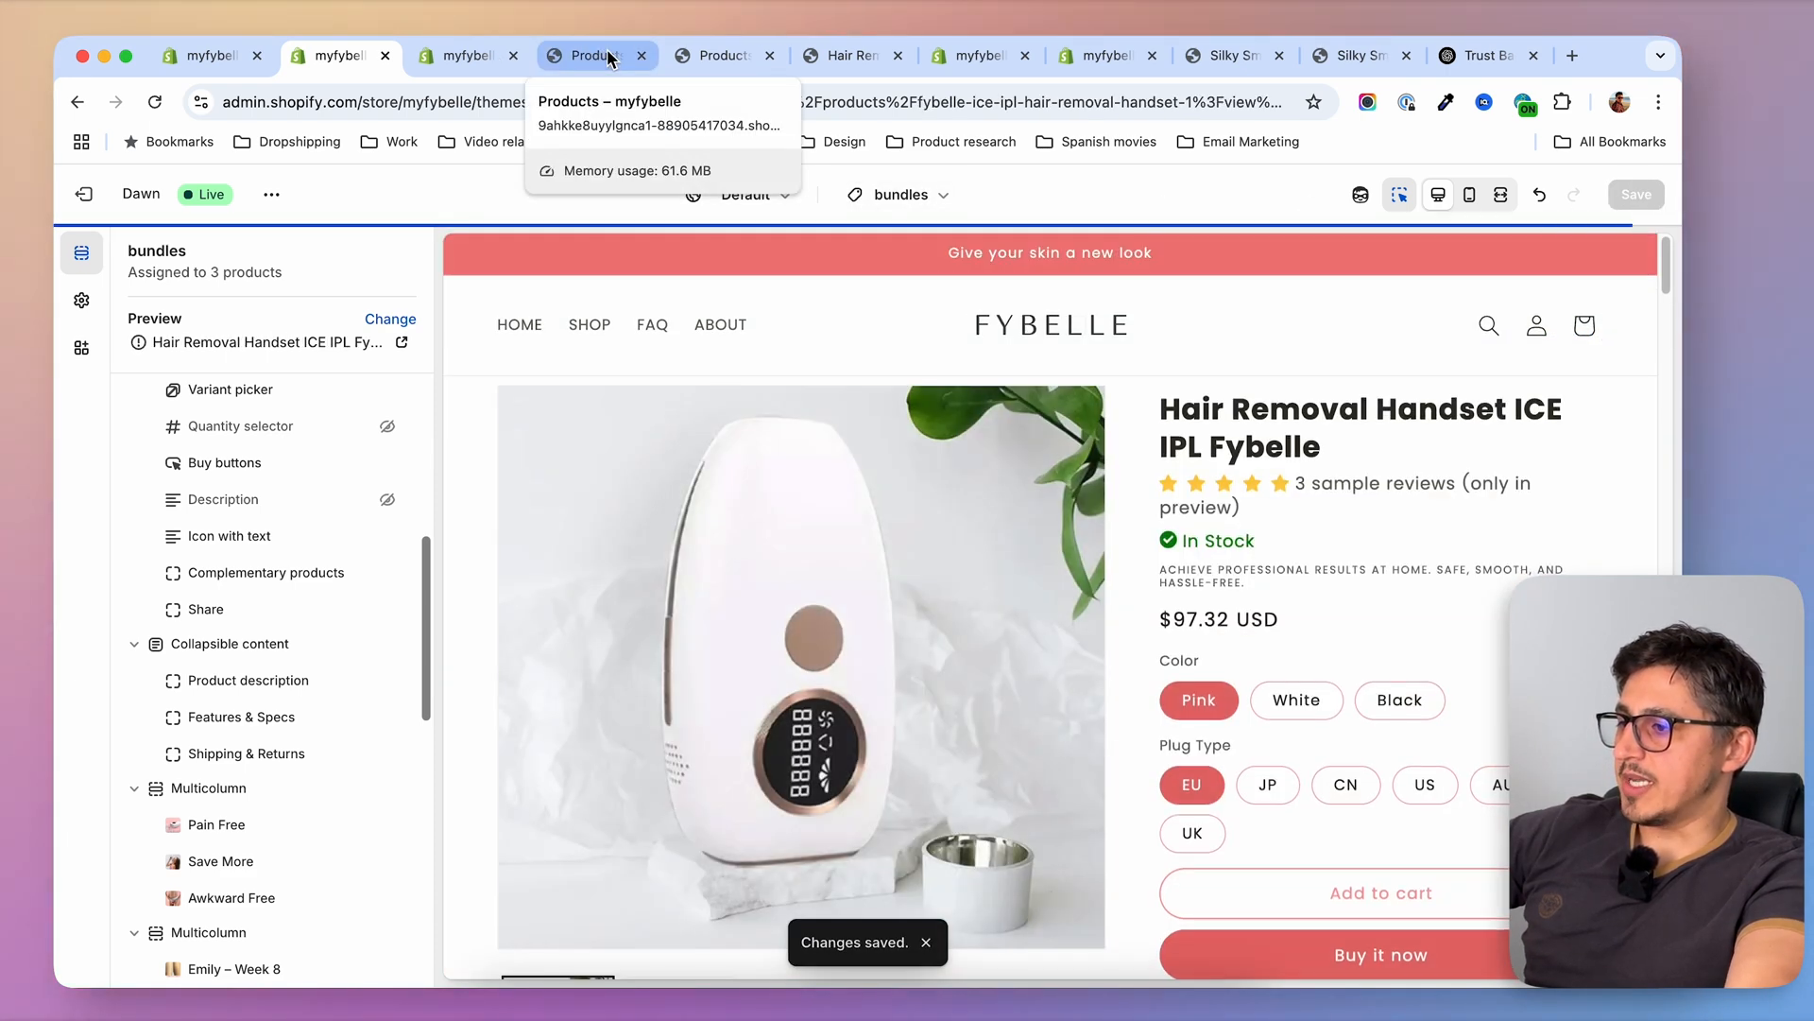
Open the Silky Smooth Routine BUNDLE page in the store preview and check the area between the product information and description
left_click(608, 56)
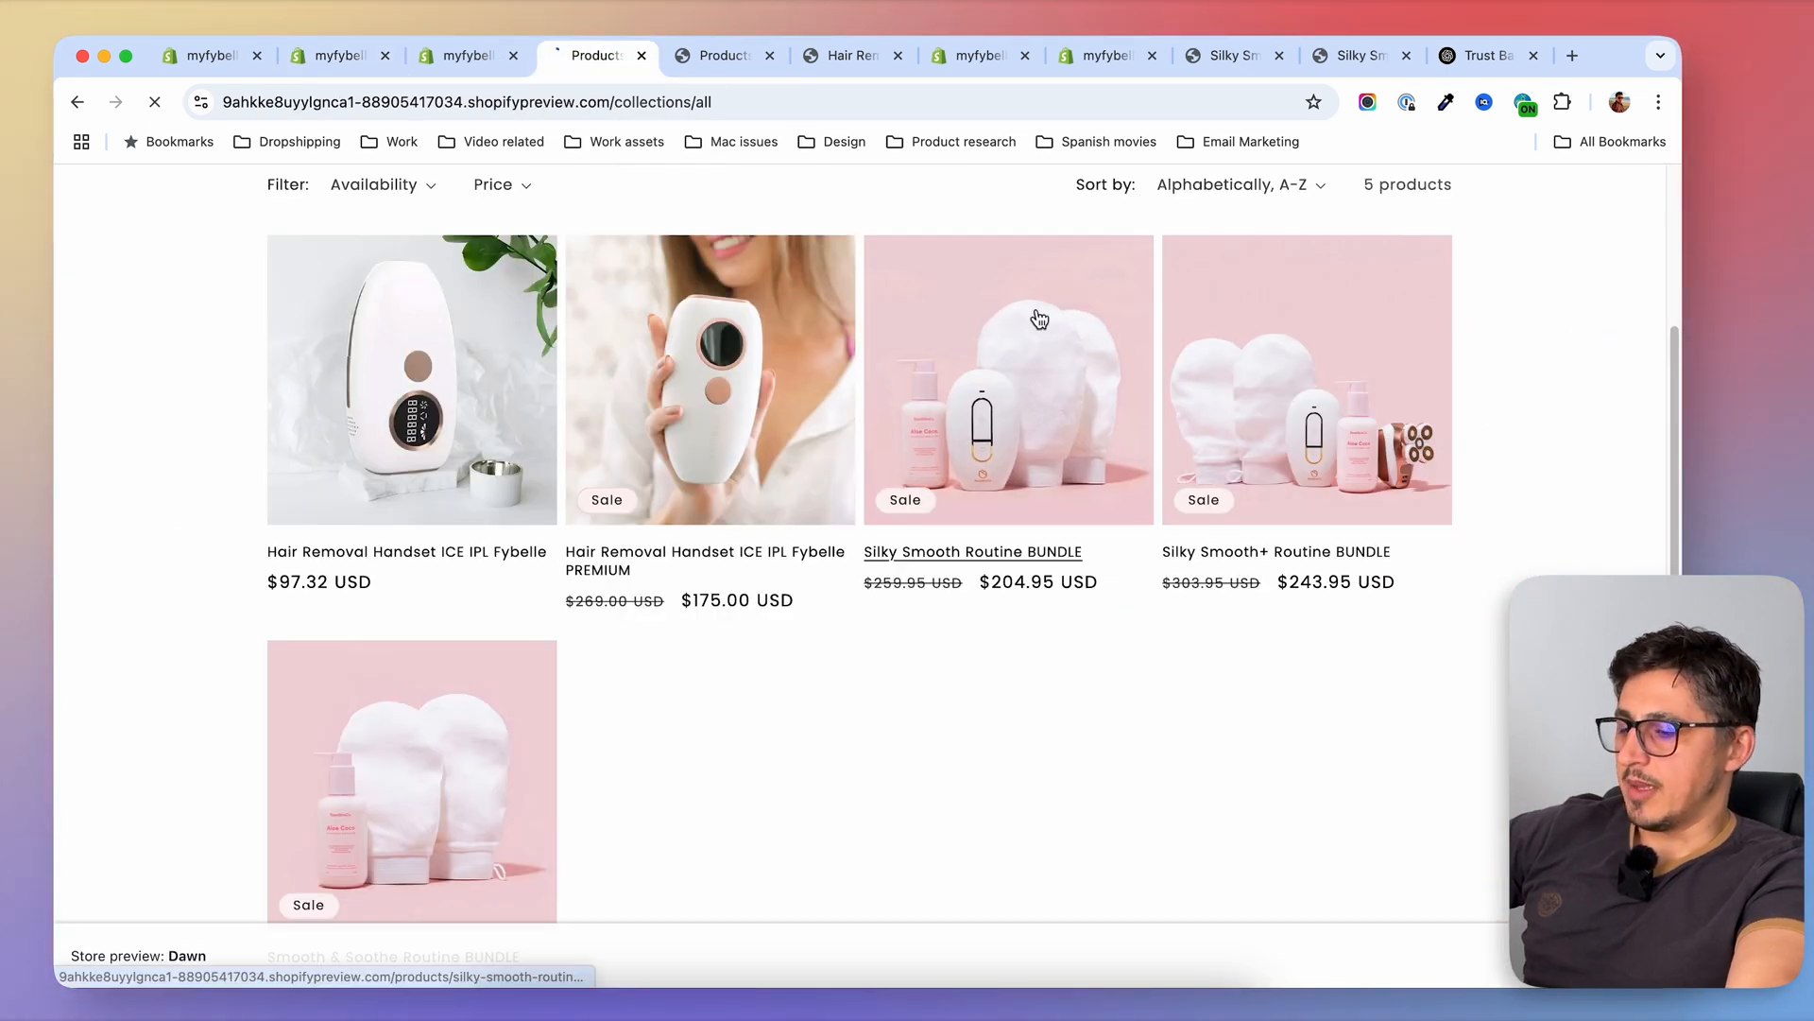
left_click(1009, 406)
scroll(1624, 378, "down", 2)
scroll(1624, 380, "down", 3)
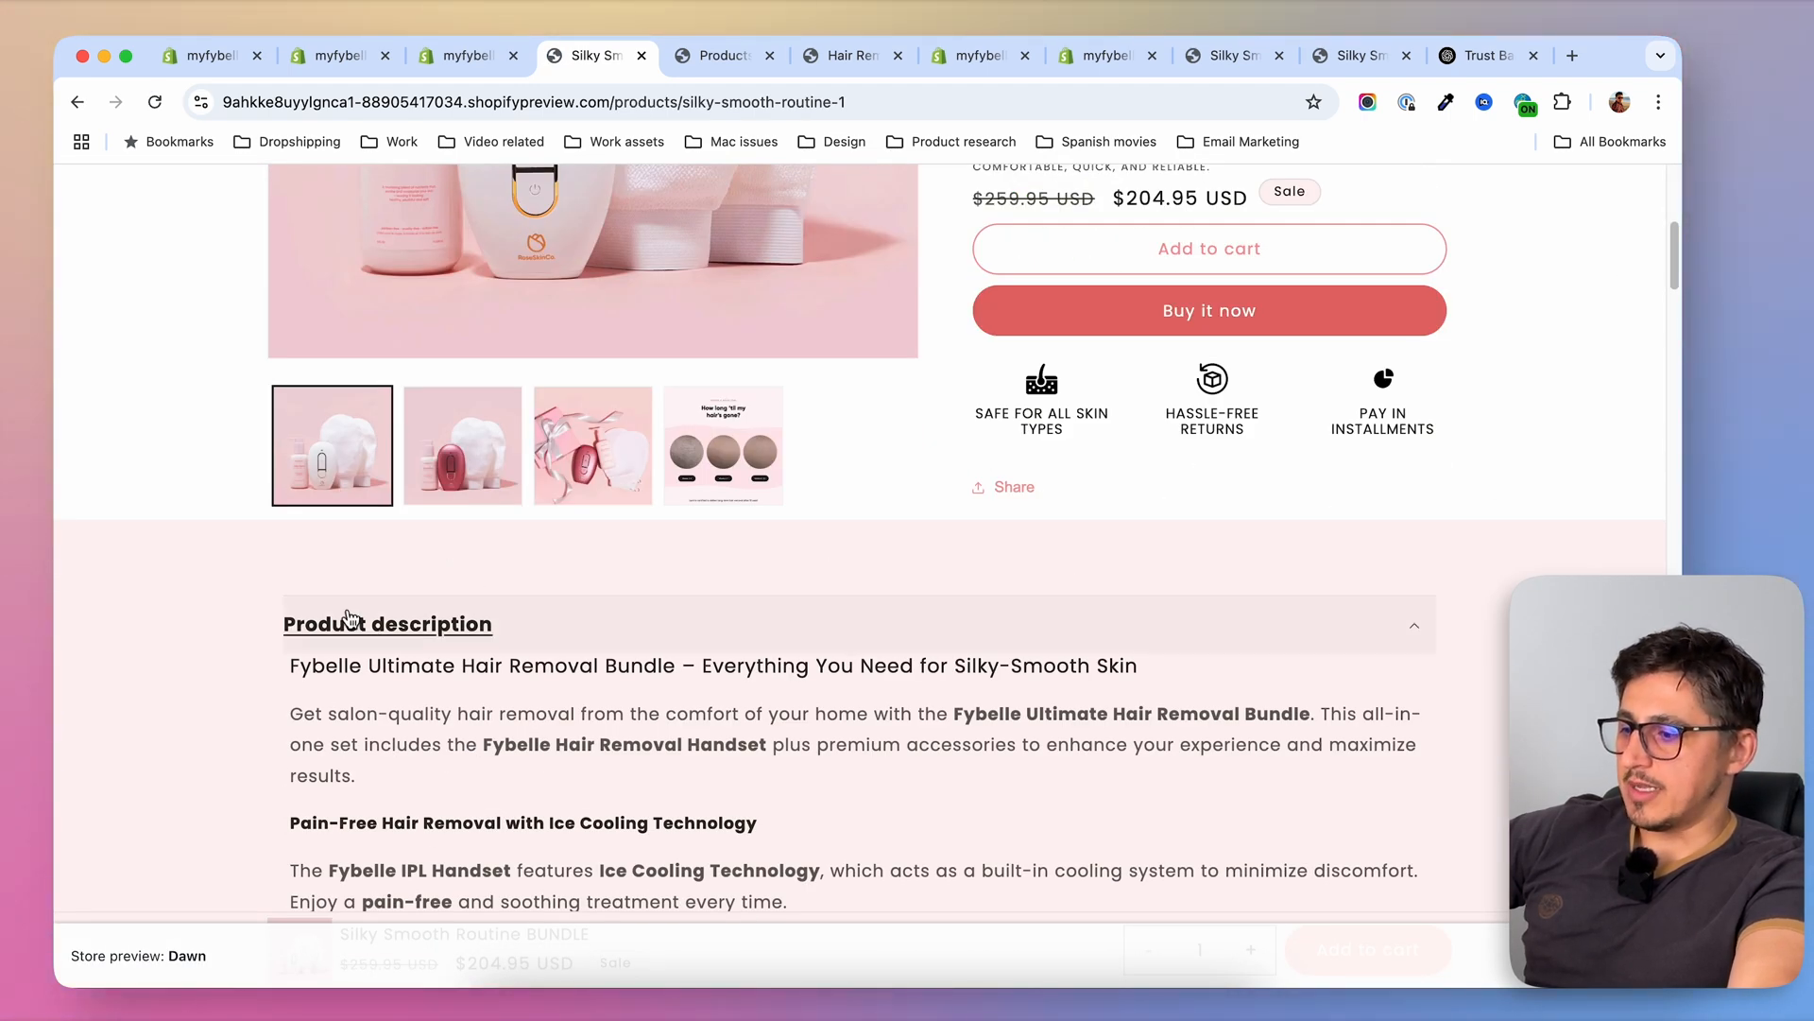
scroll(802, 615, "up", 2)
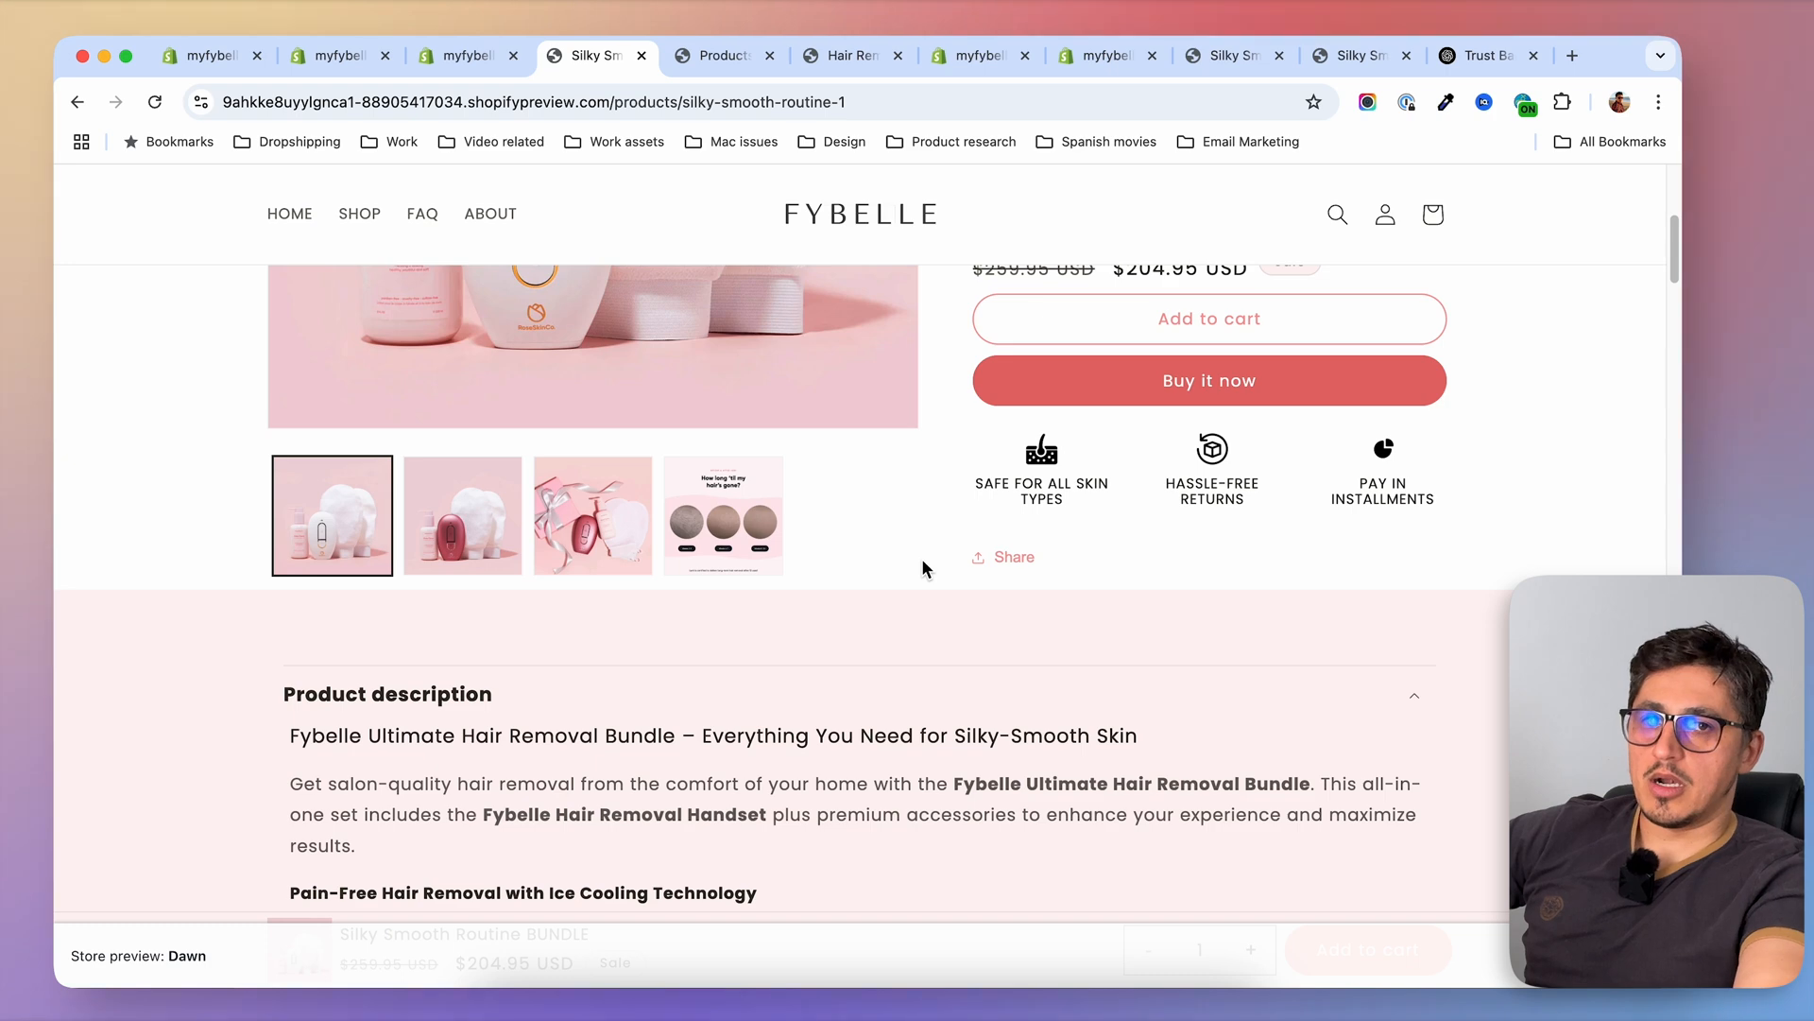
scroll(1189, 612, "up", 5)
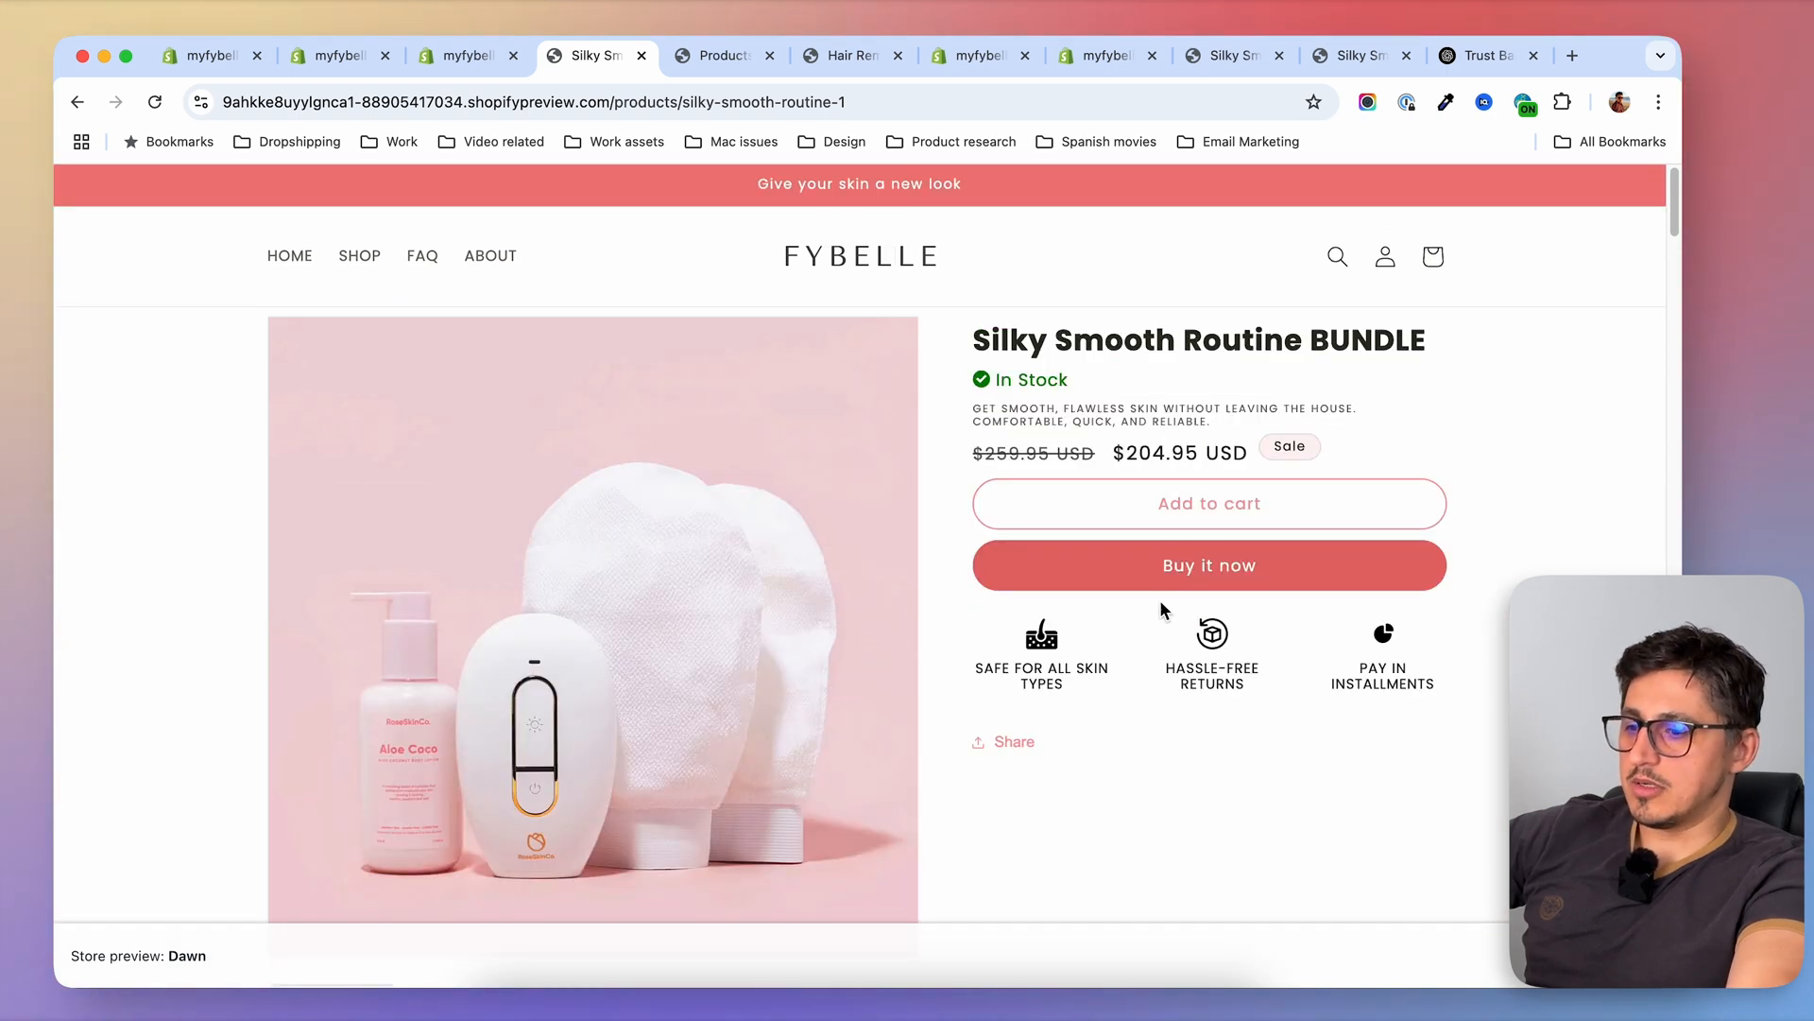
Return to the shop listing in the store preview and look over the handset and bundle products
left_click(348, 257)
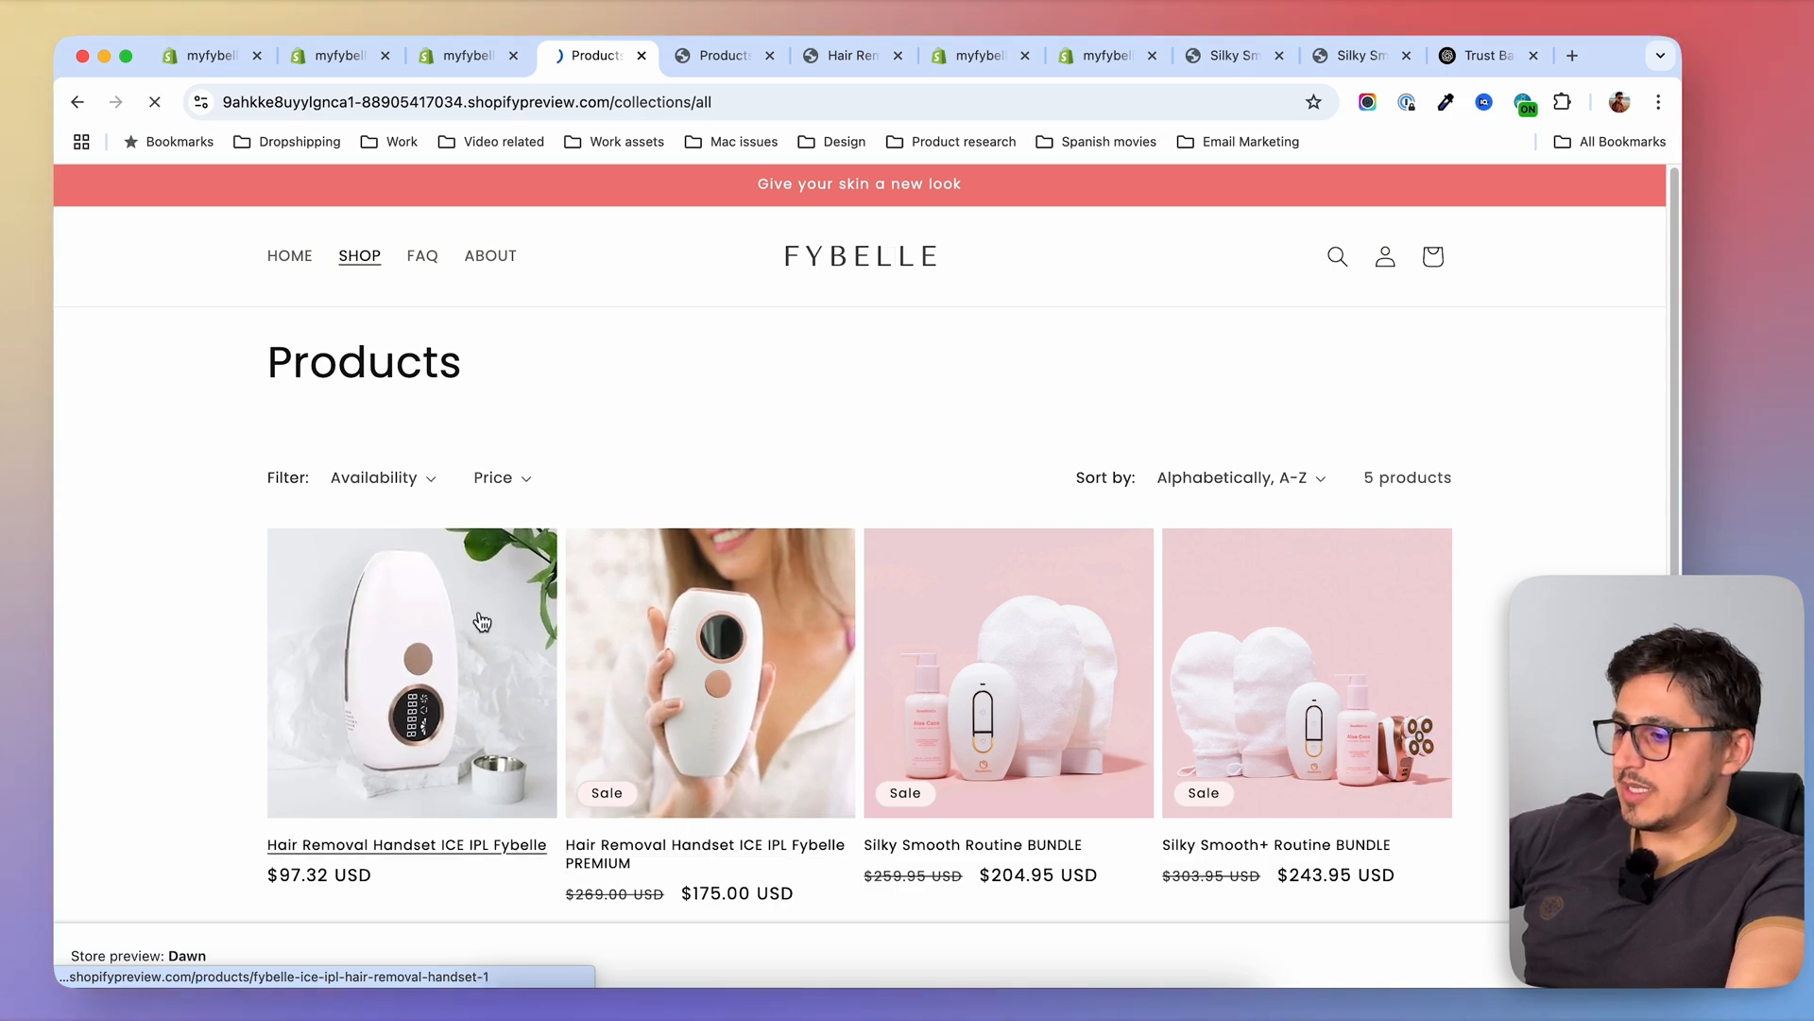
left_click(453, 661)
scroll(428, 541, "down", 6)
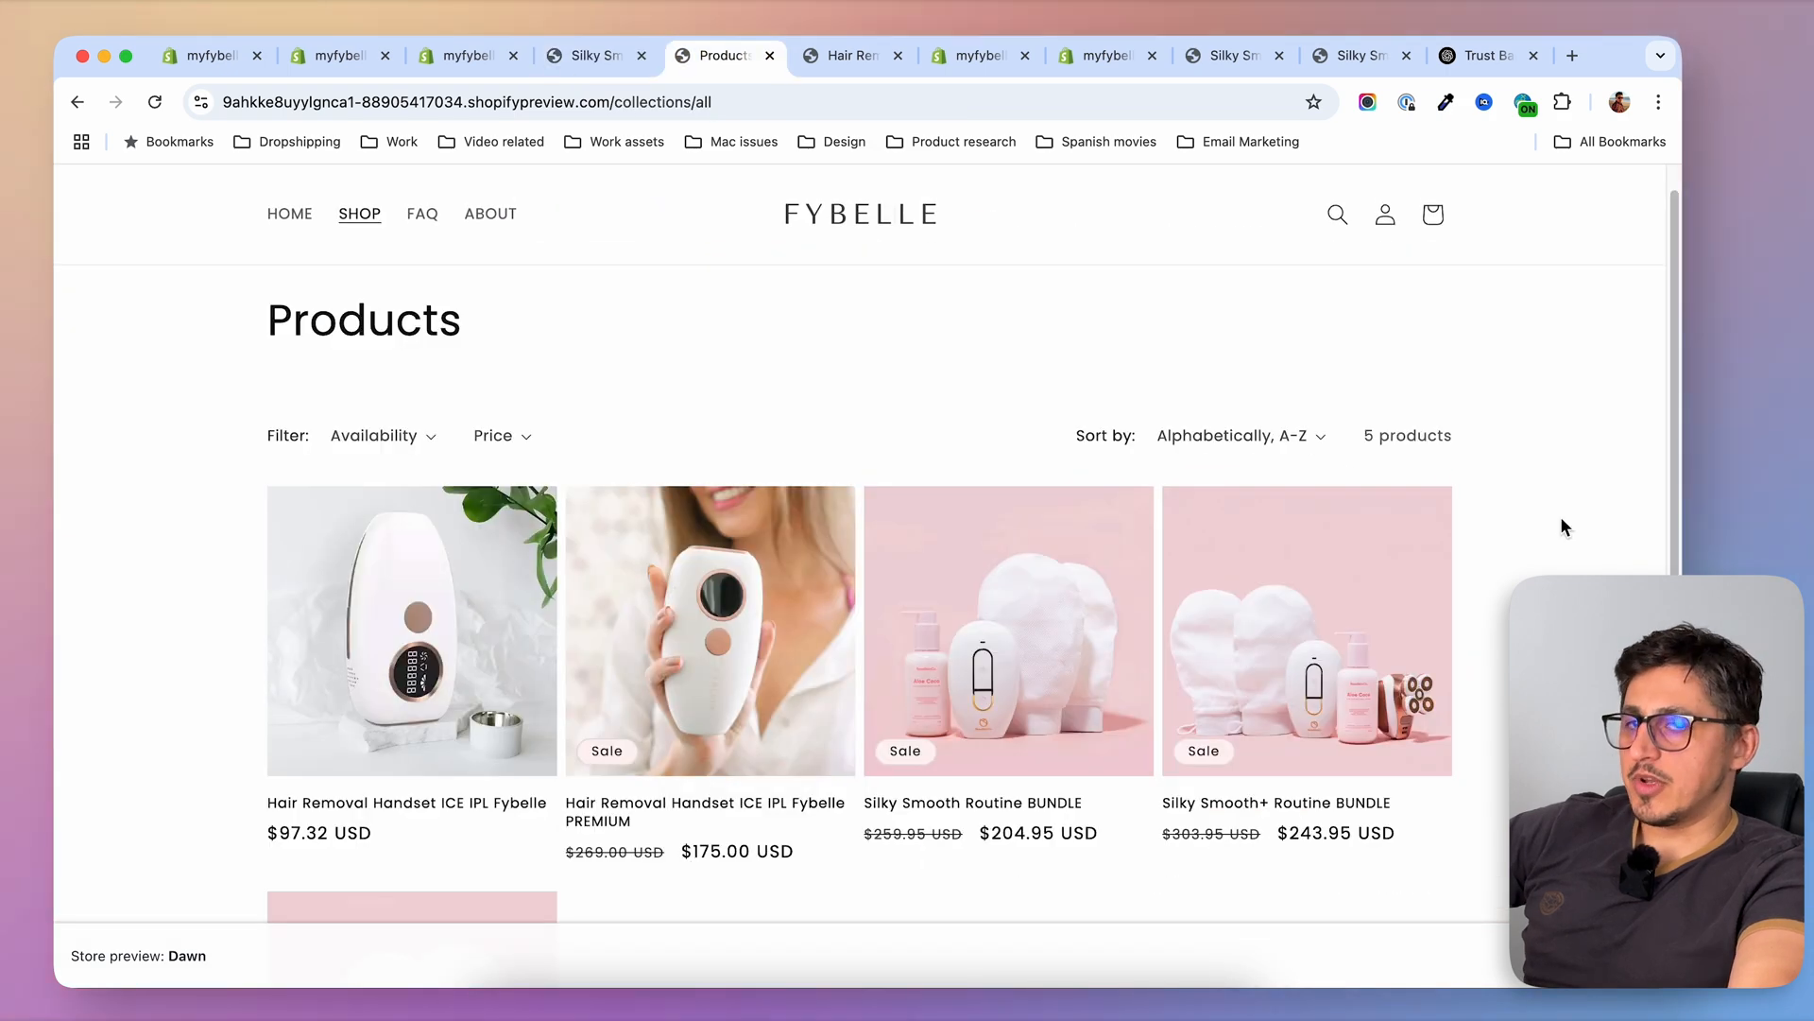
scroll(1104, 580, "down", 3)
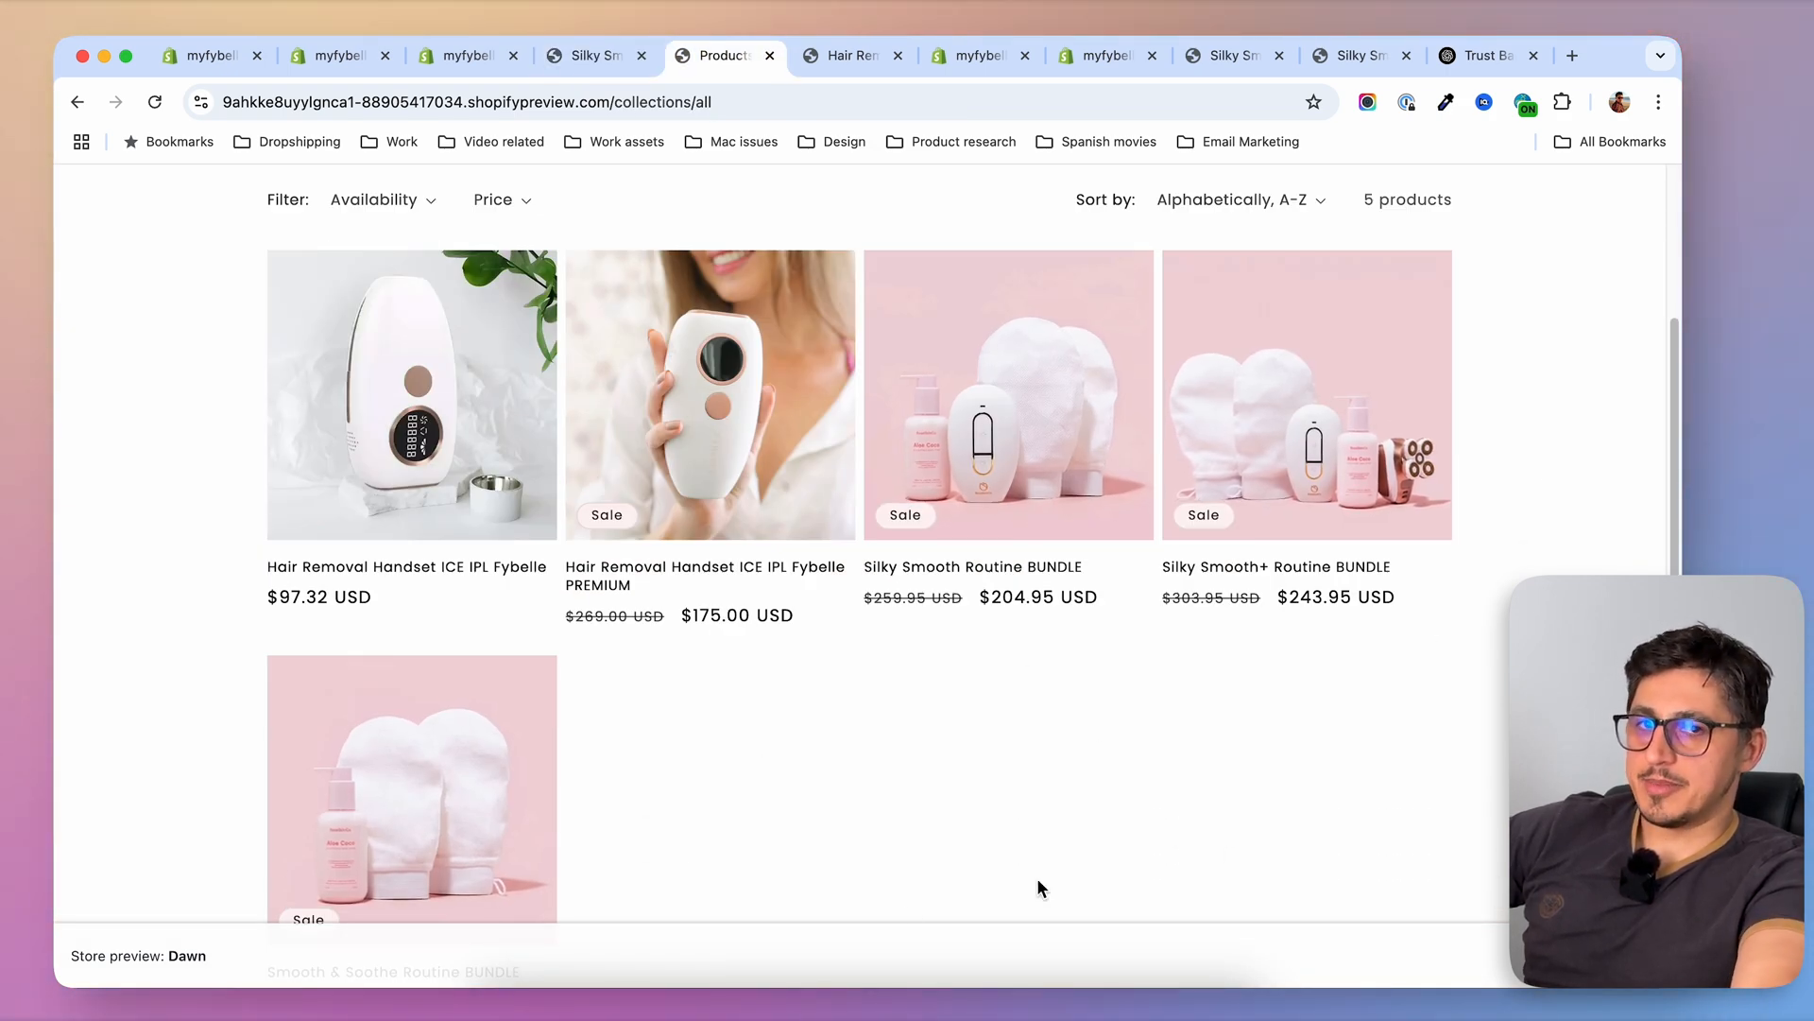
scroll(609, 888, "up", 3)
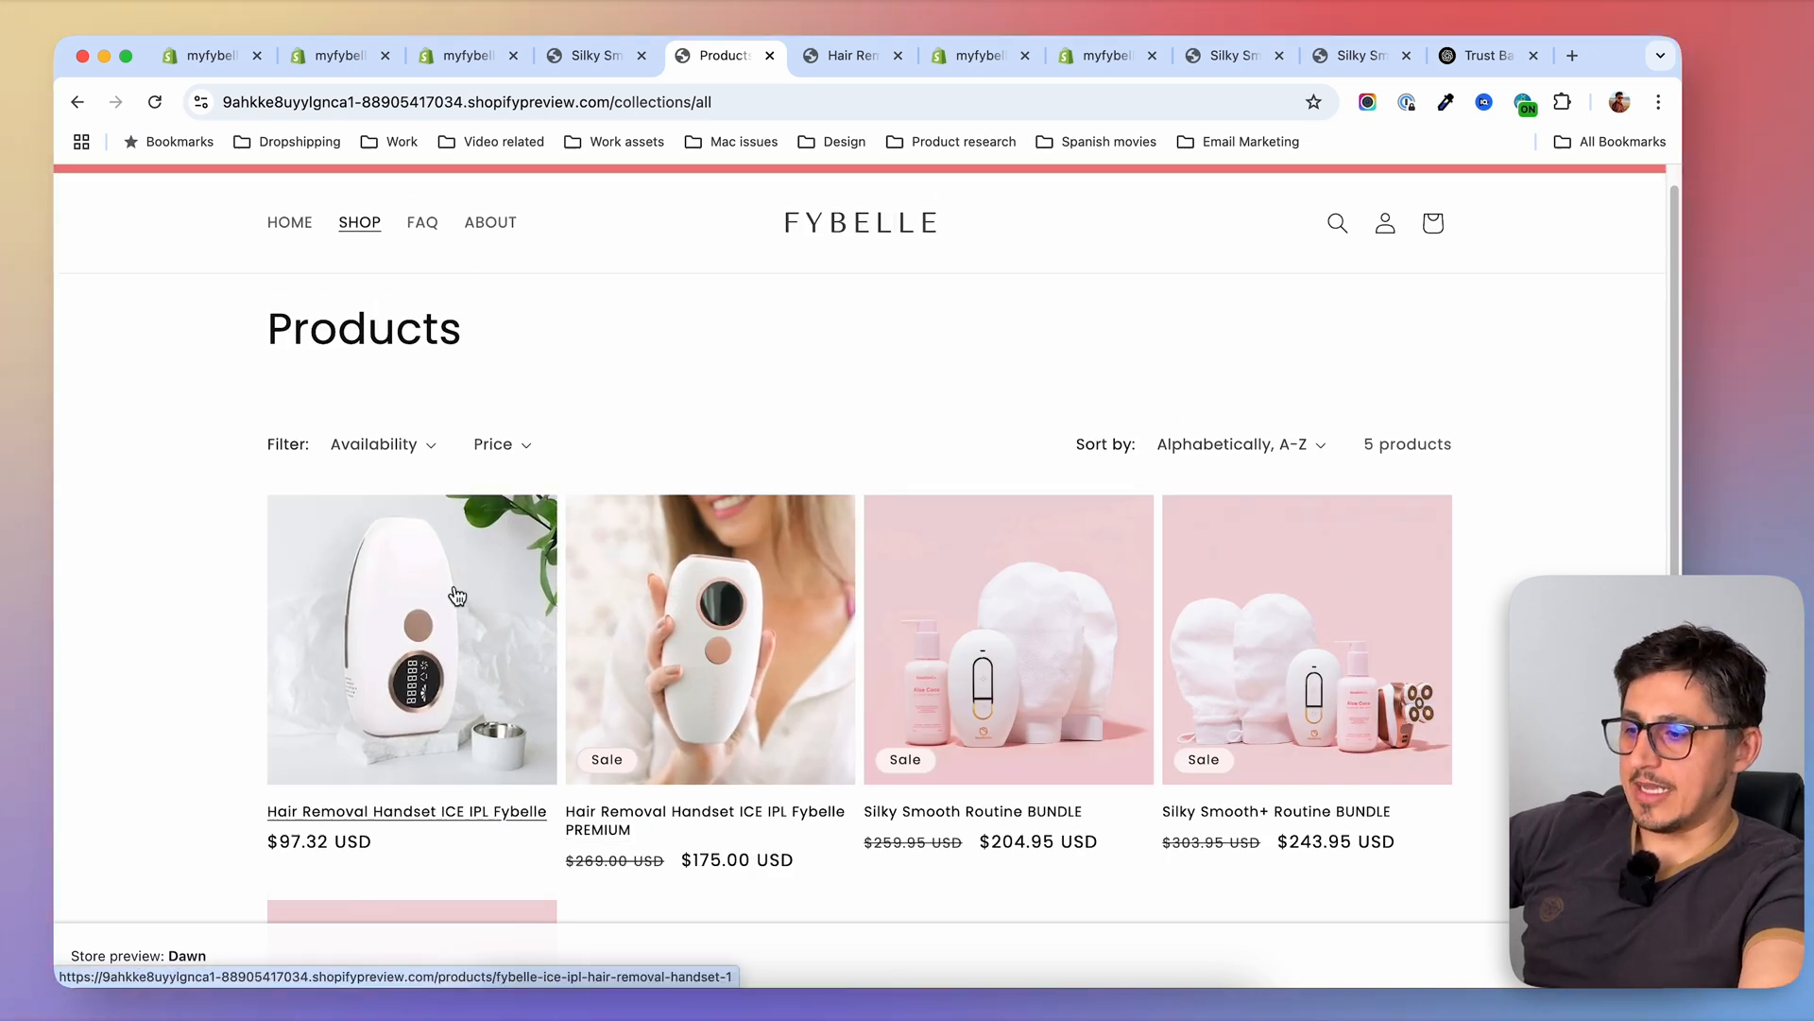
scroll(826, 461, "up", 1)
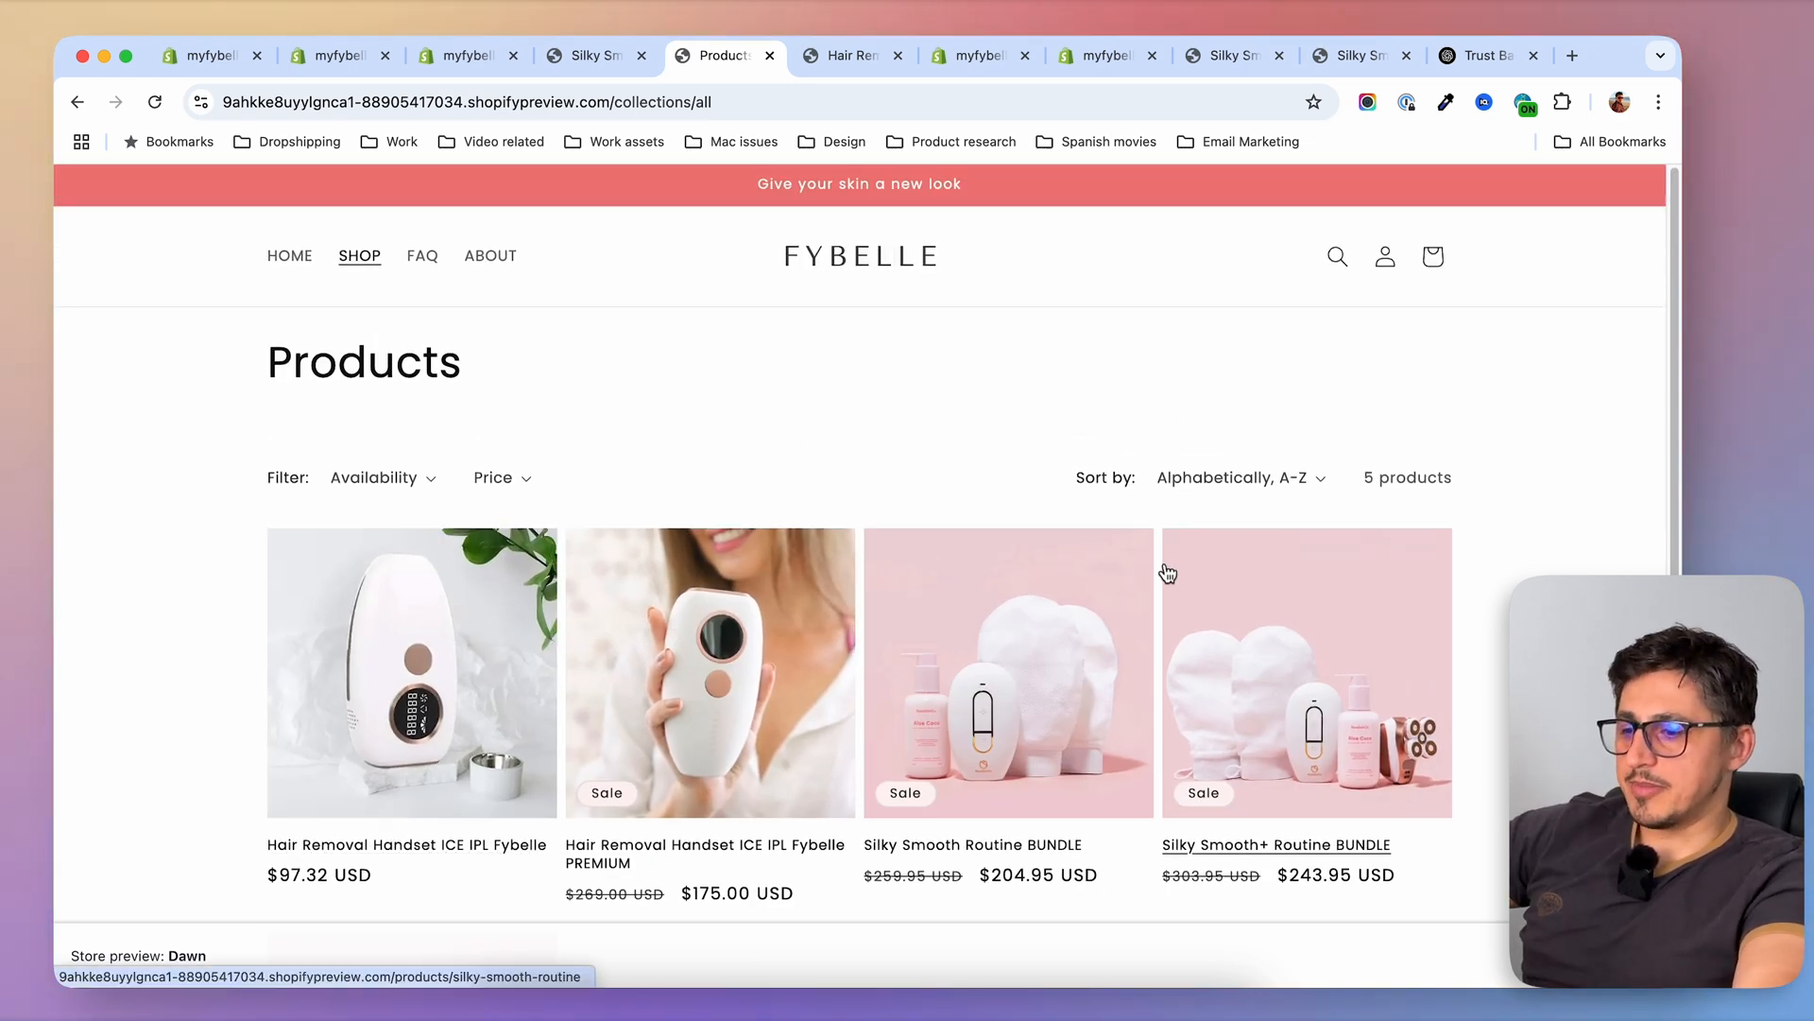
scroll(1086, 607, "down", 5)
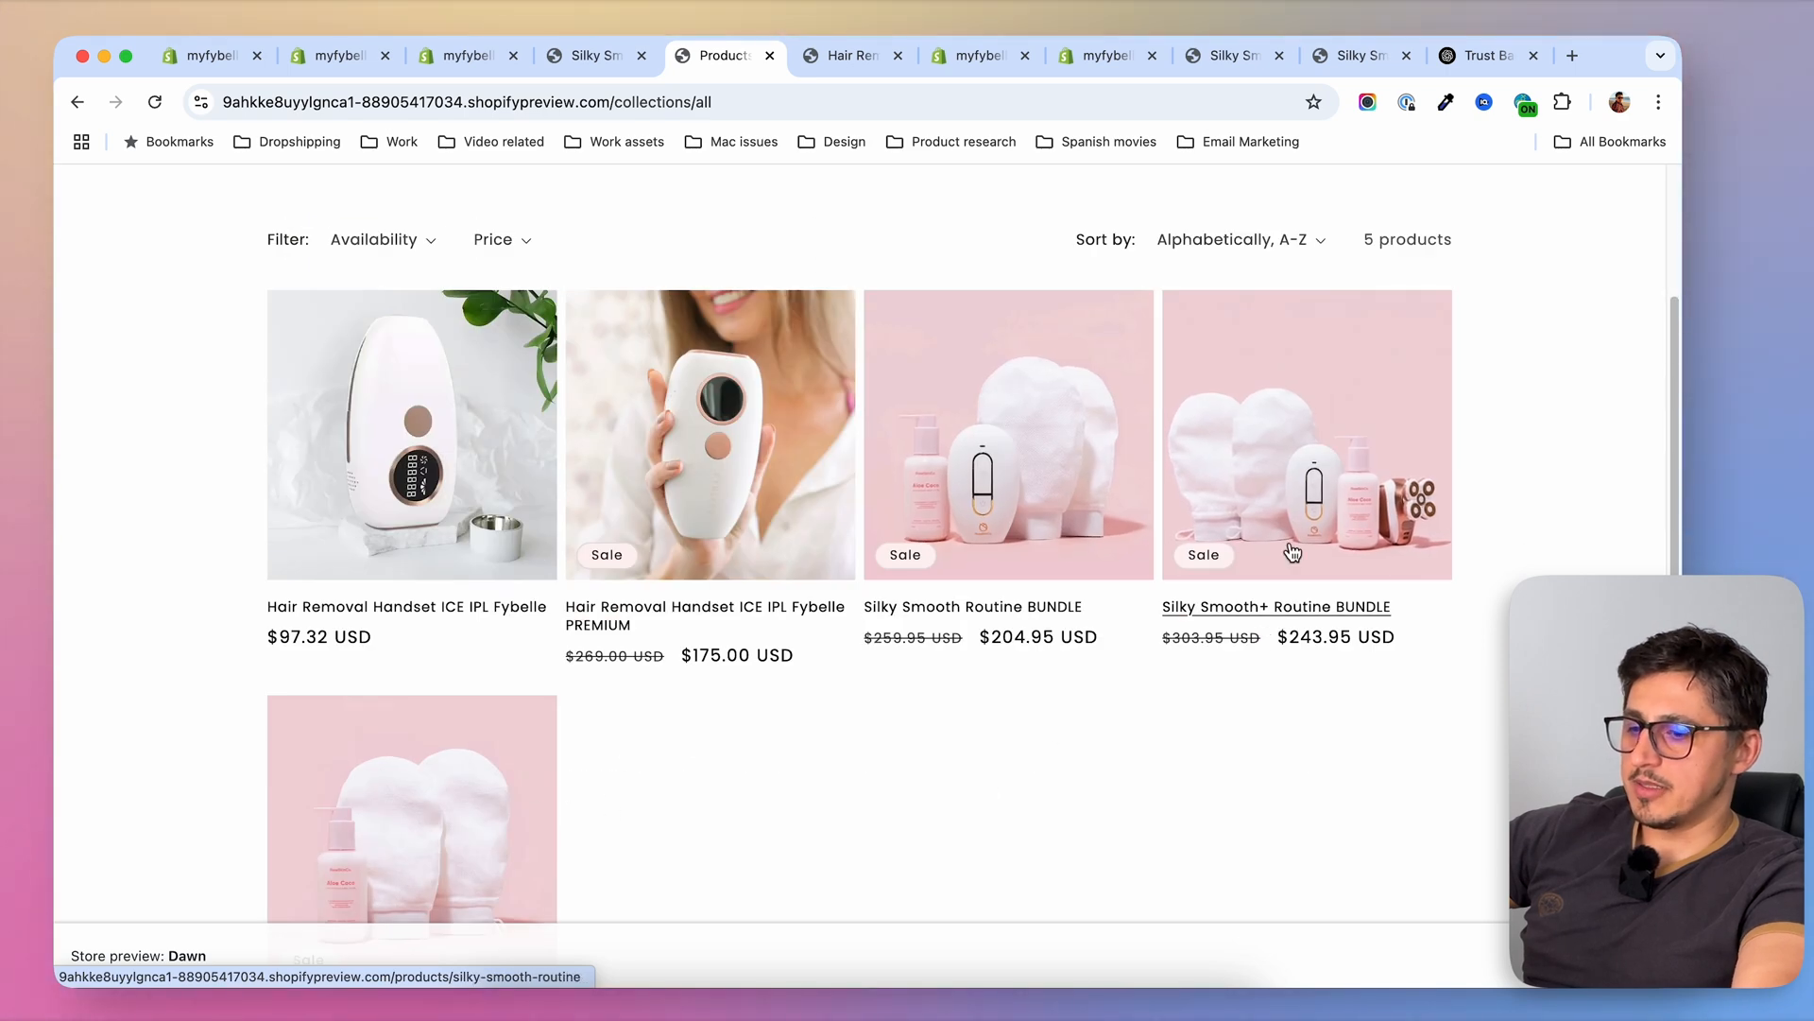
Delete the "Before & After Fybelle" multicolumn section from the bundles template in the theme editor and save
left_click(432, 62)
left_click(340, 63)
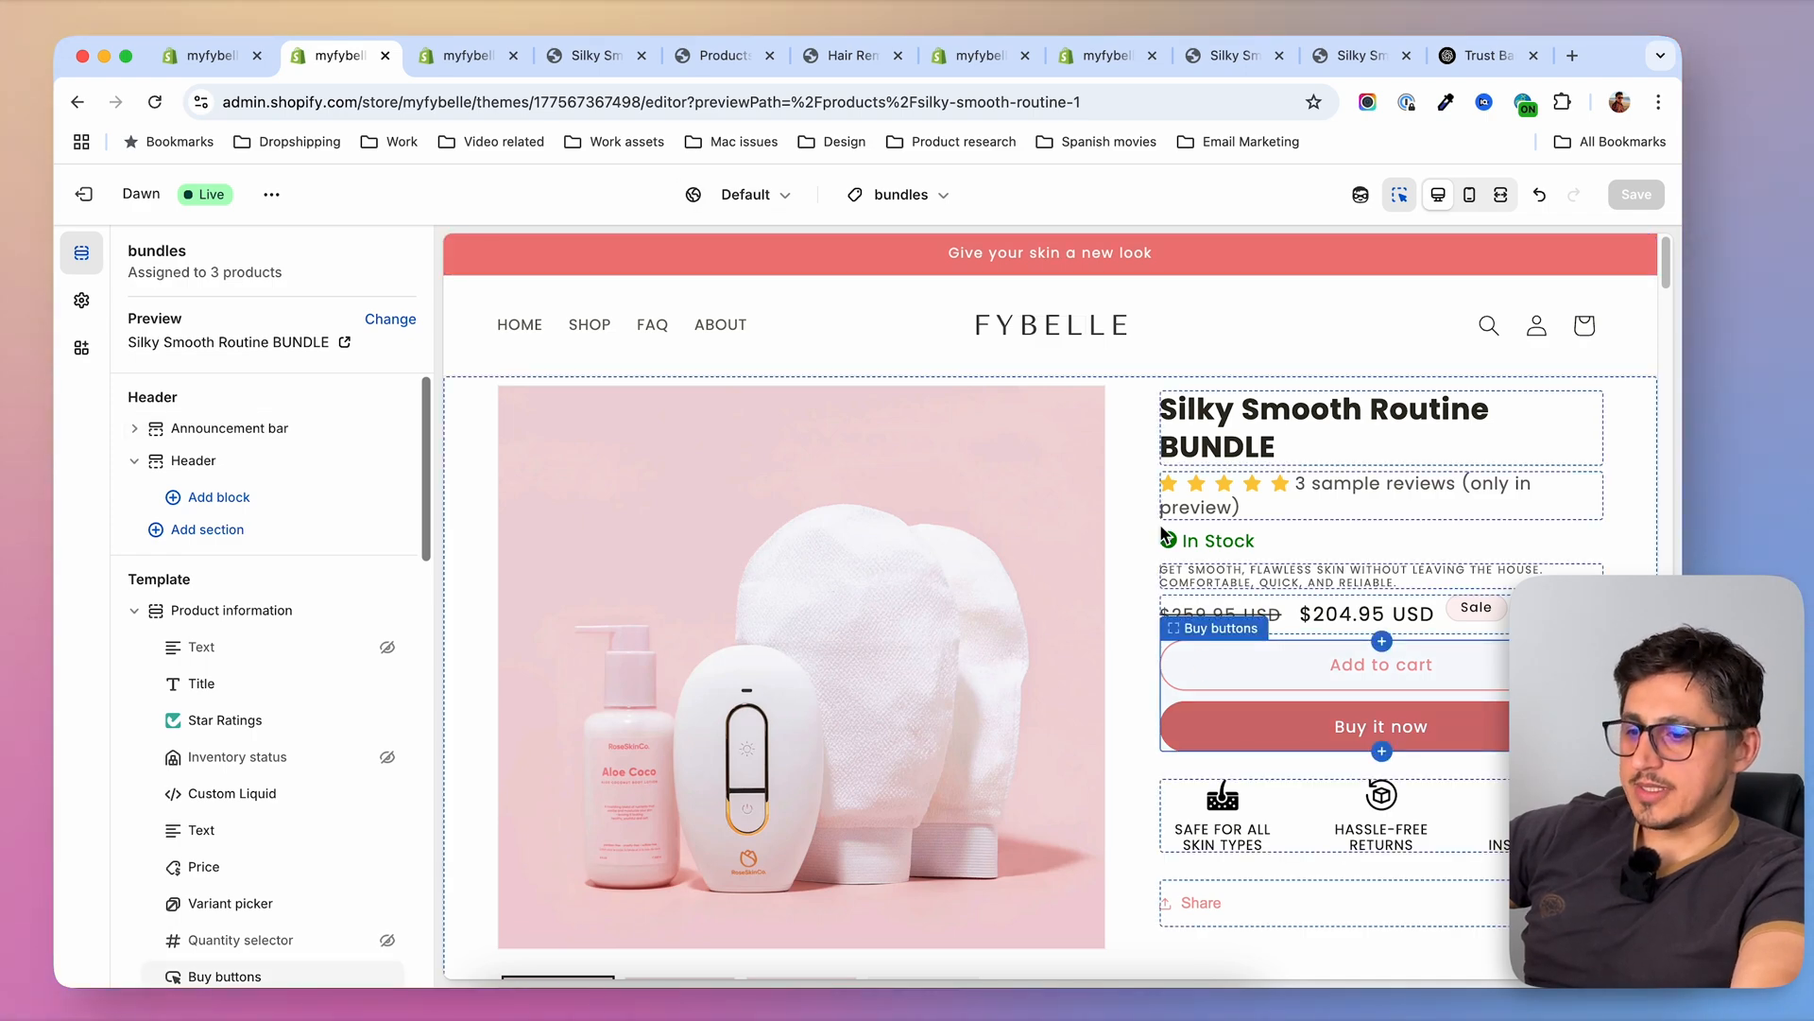
scroll(1143, 561, "down", 10)
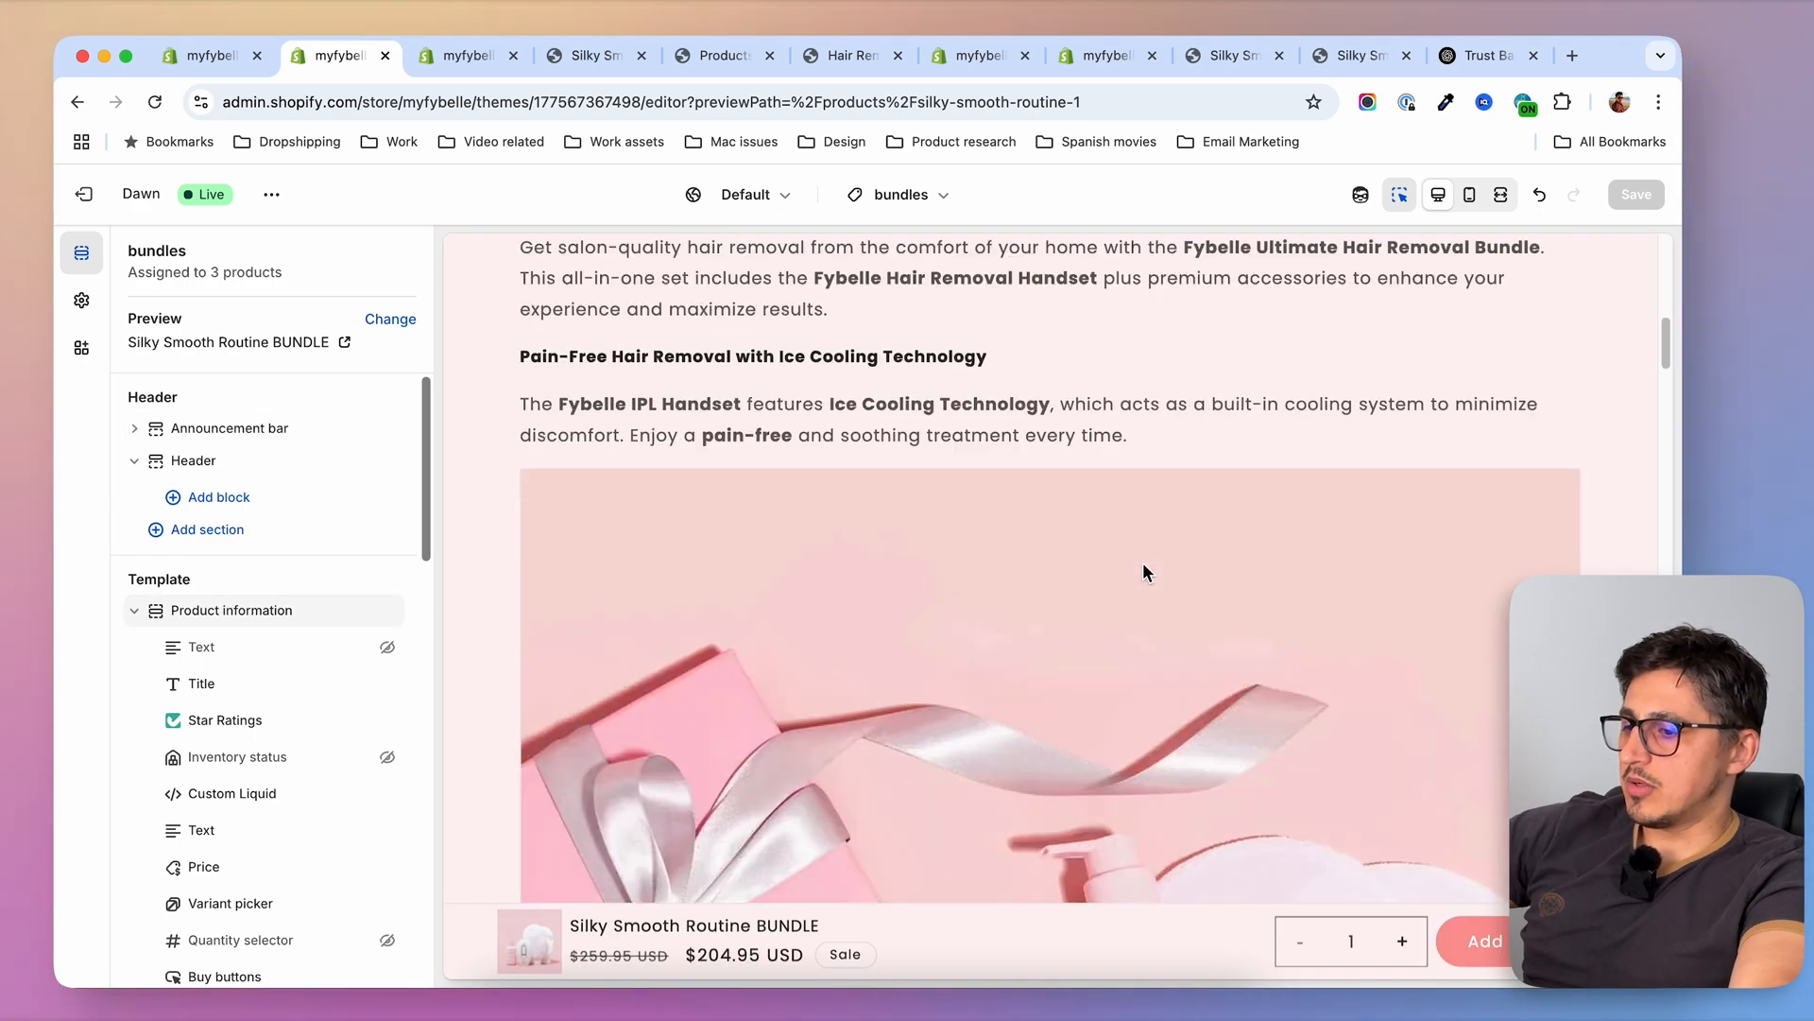
scroll(1143, 563, "down", 15)
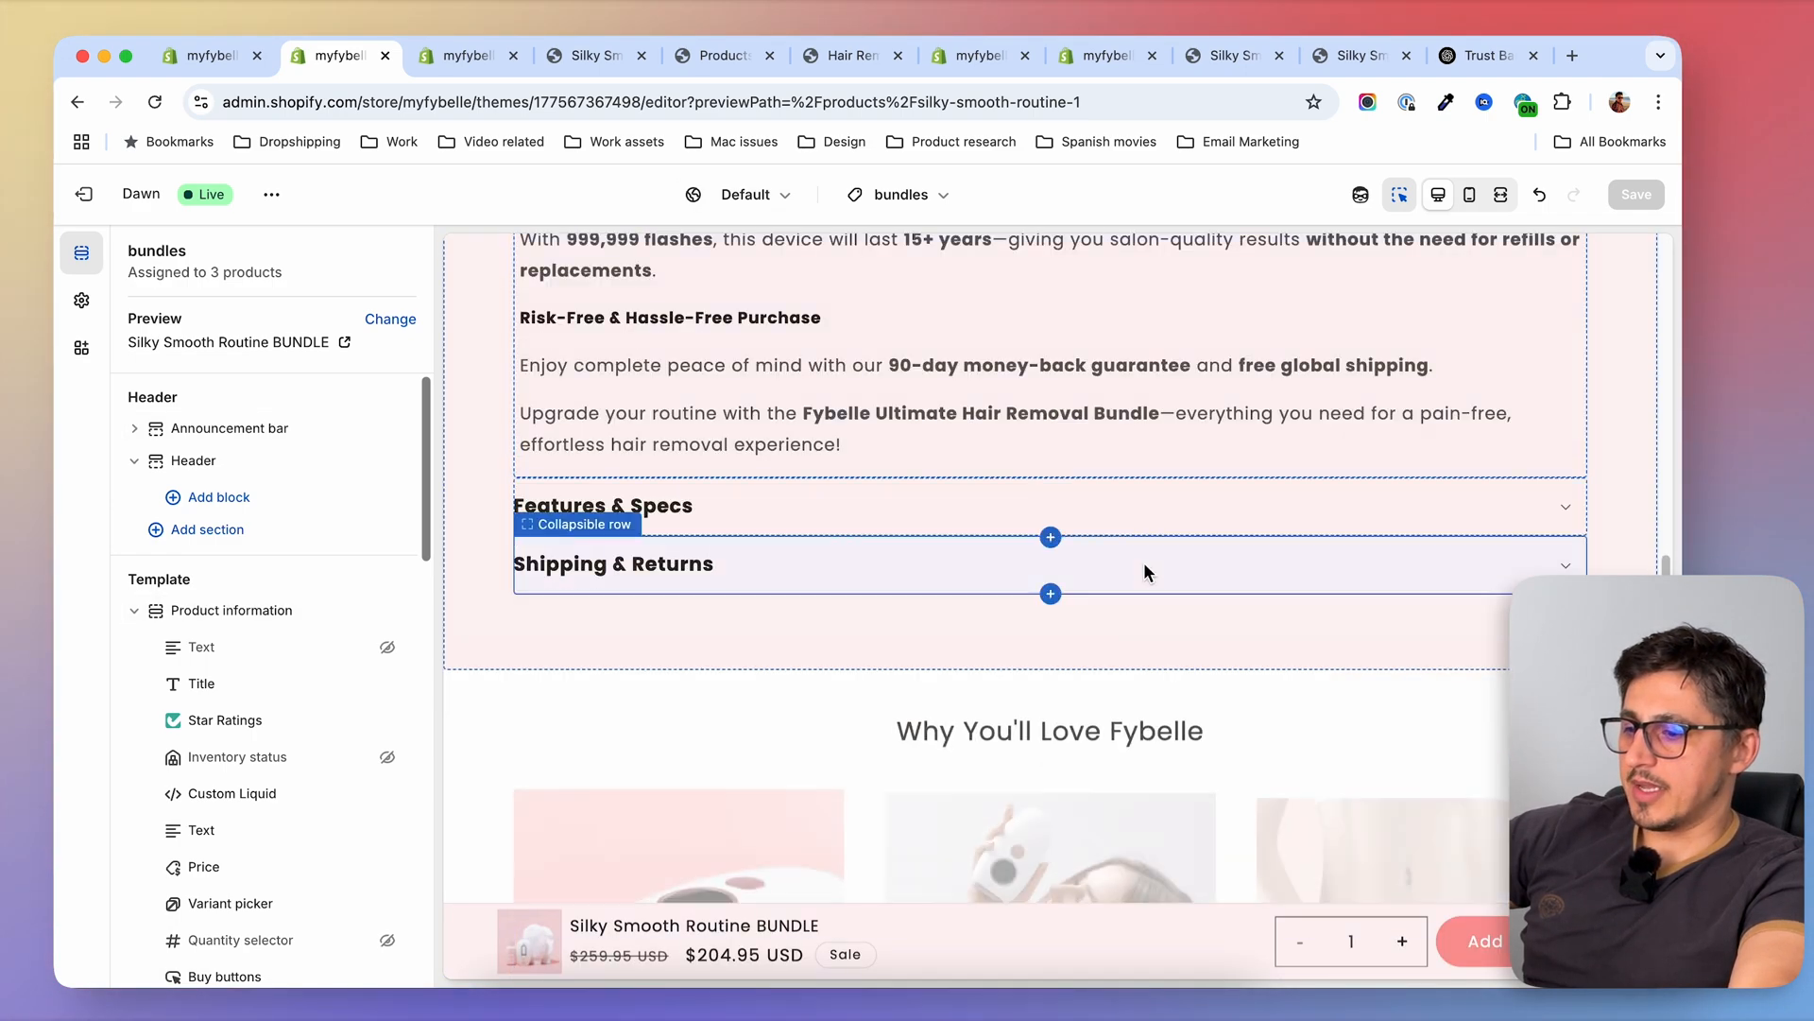
scroll(1143, 564, "down", 5)
scroll(873, 705, "down", 10)
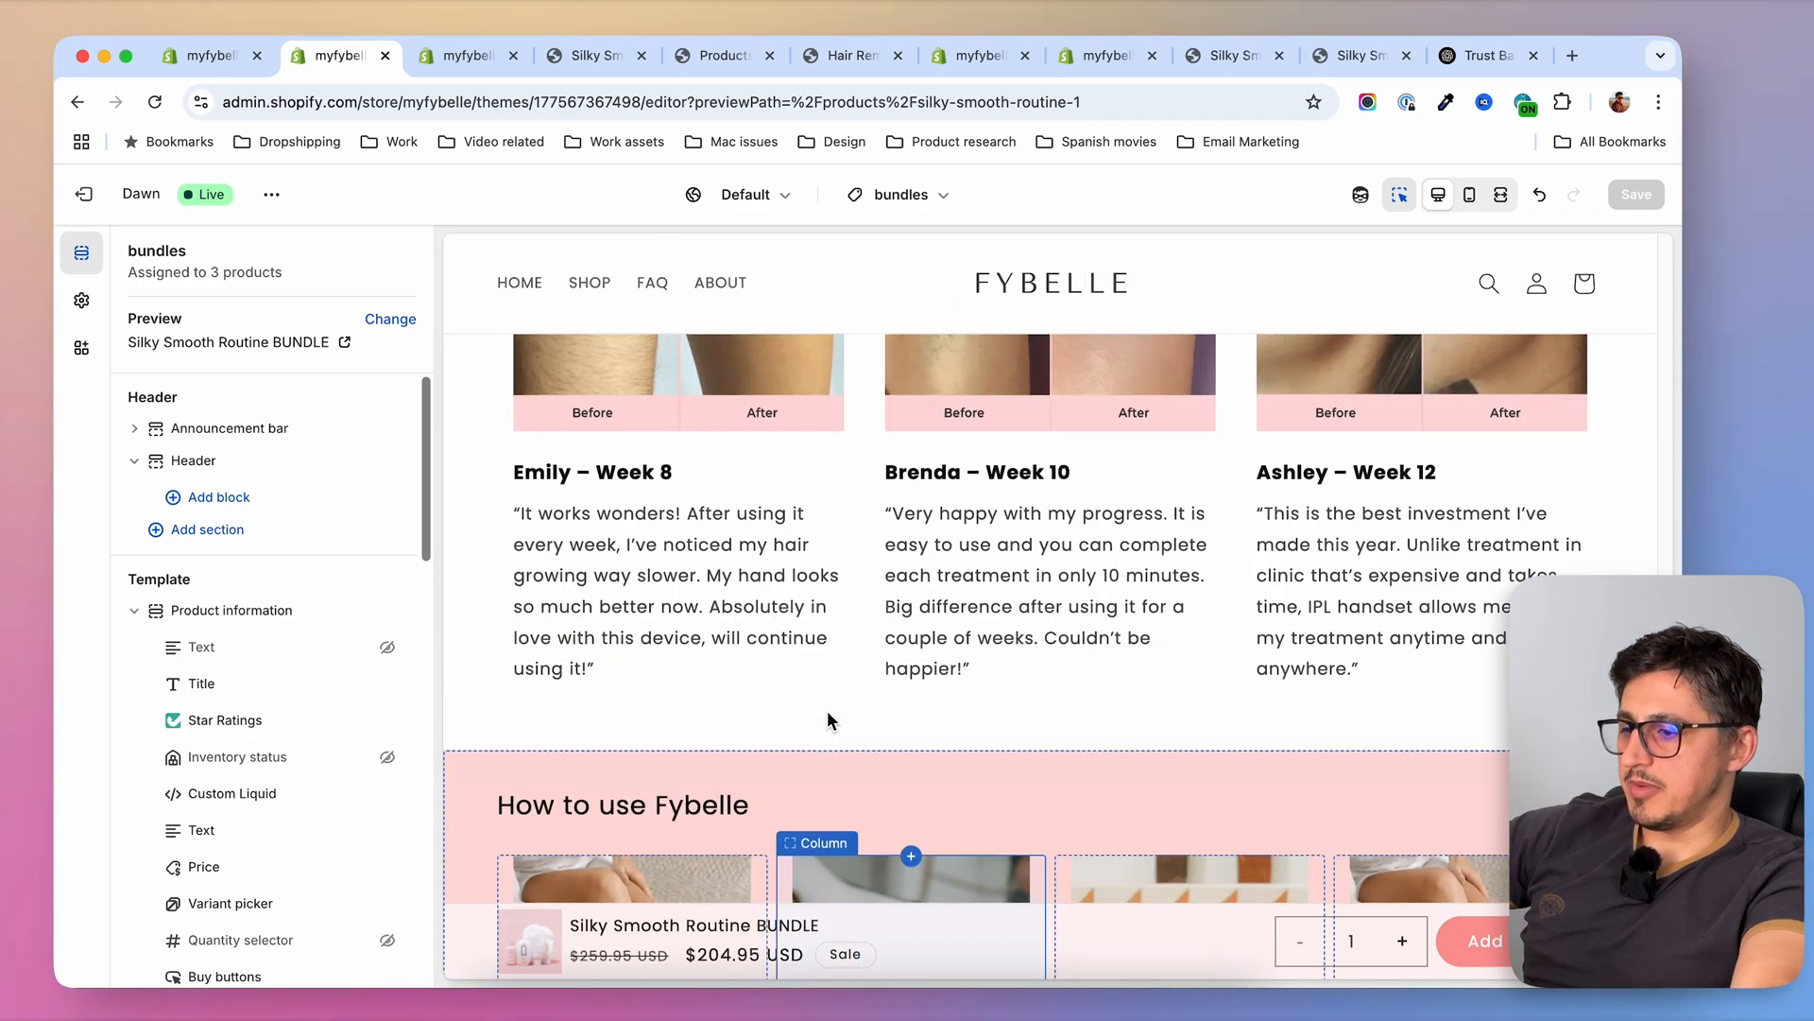
scroll(826, 711, "up", 3)
left_click(672, 365)
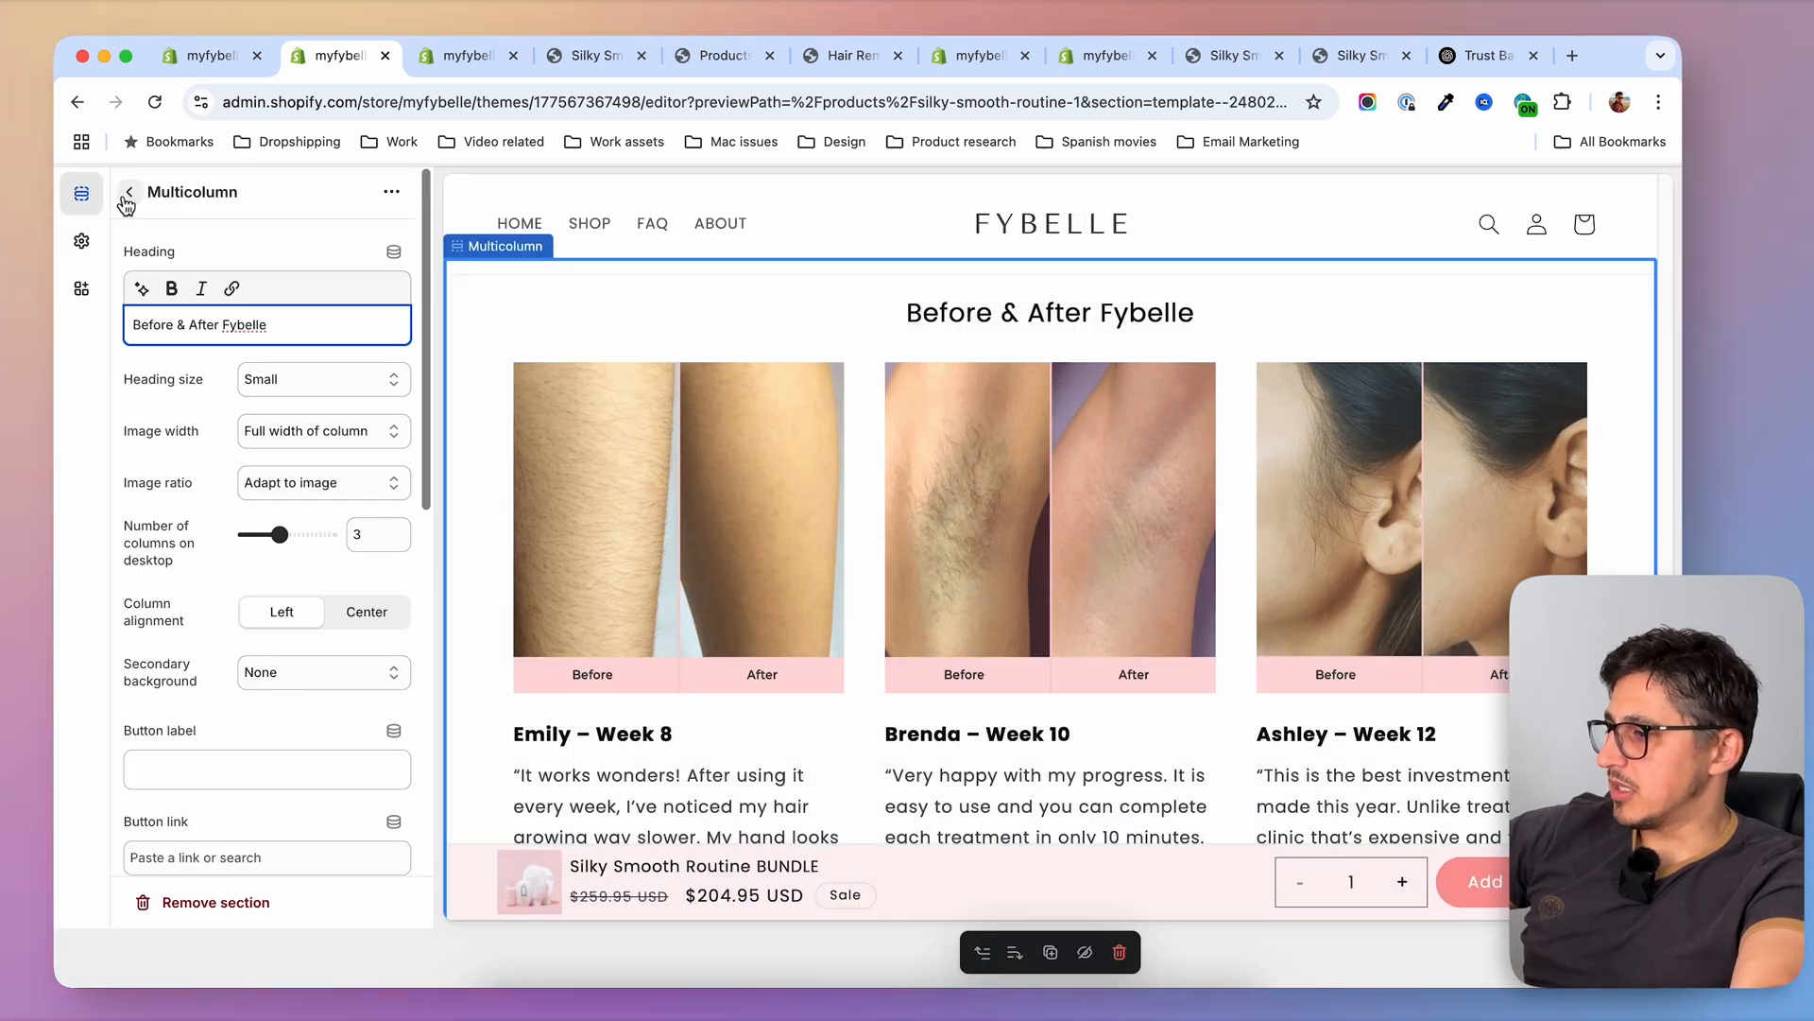
left_click(127, 195)
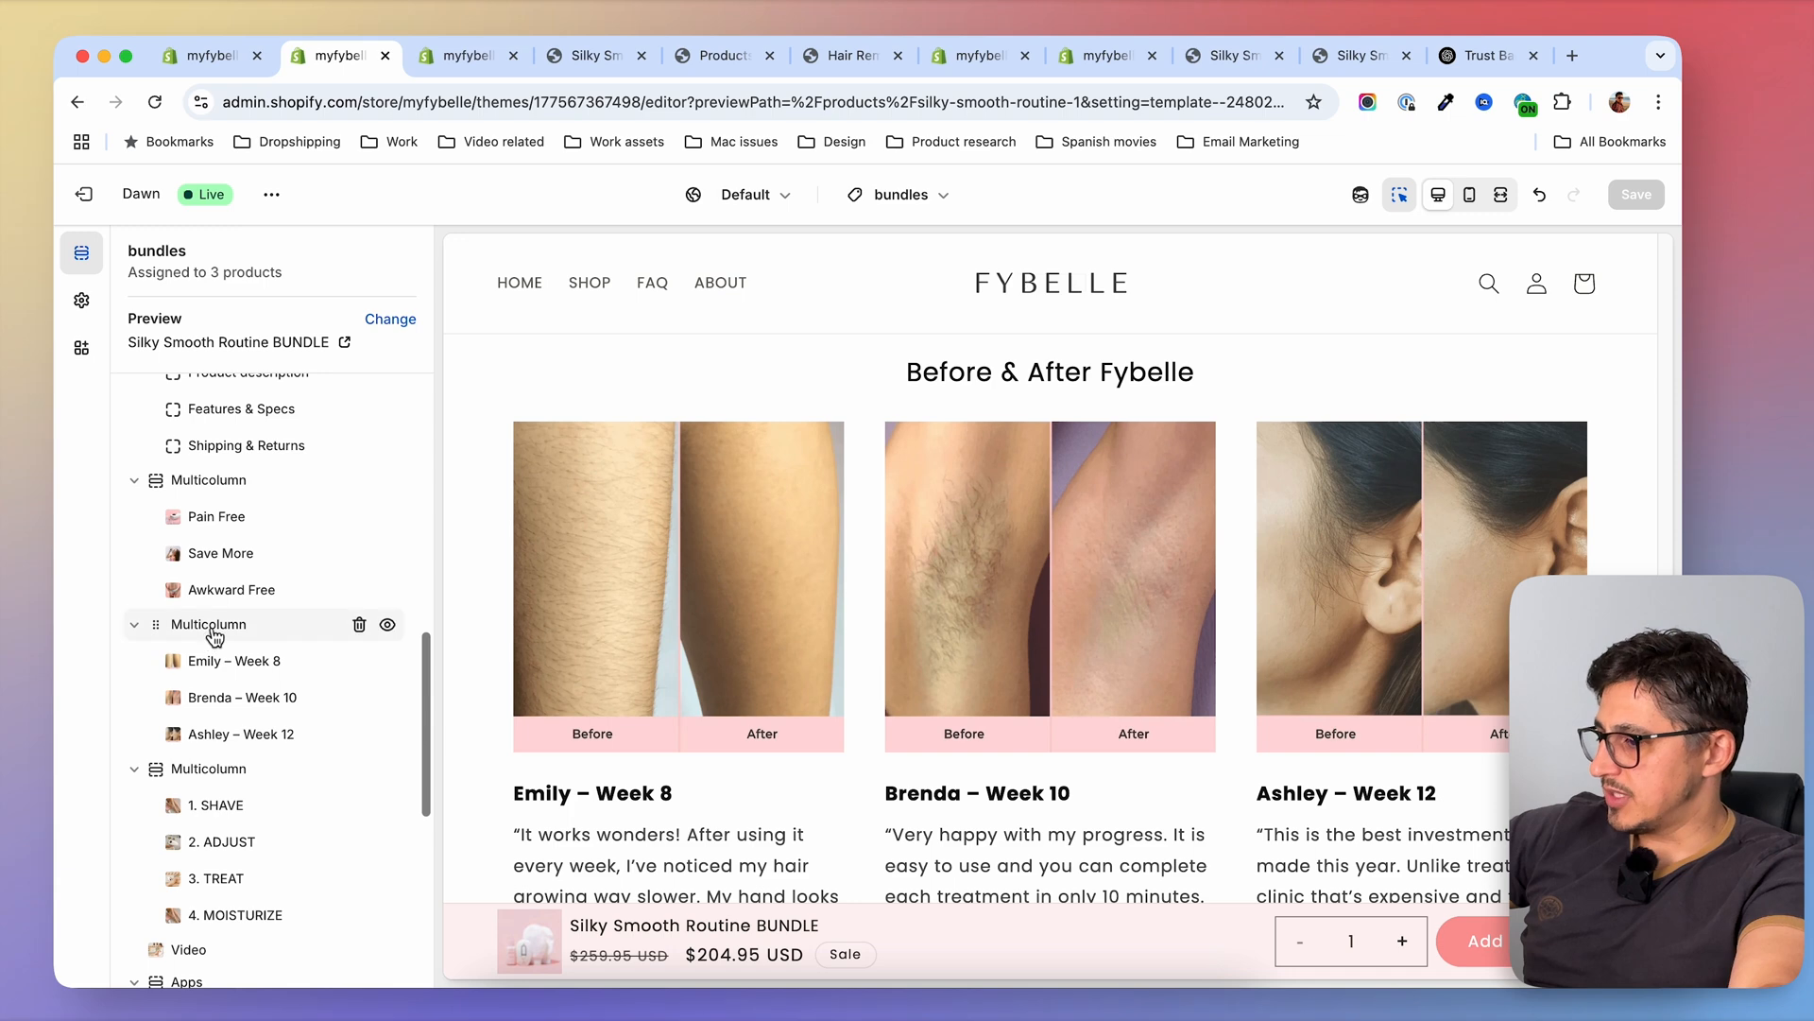
left_click(360, 625)
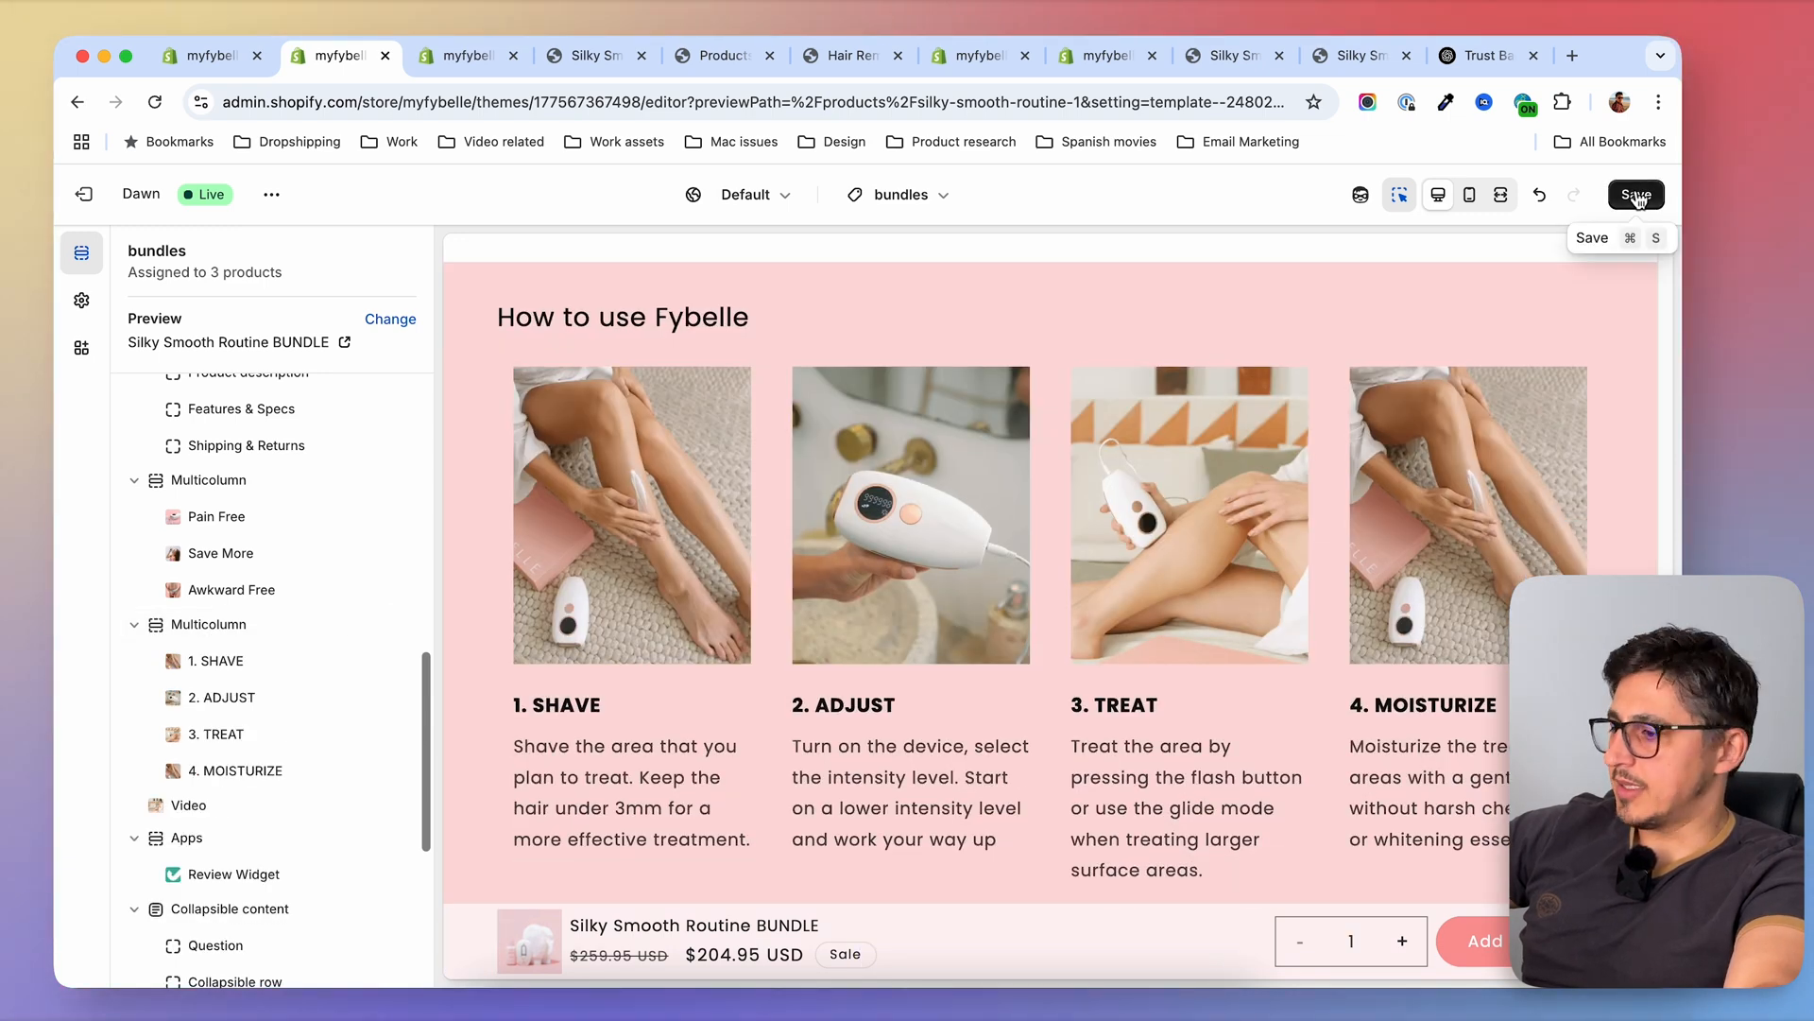
left_click(1637, 196)
Check the sections around "Why You'll Love Fybelle" and "How to use Fybelle" on the Silky Smooth Routine BUNDLE preview page
key("super+5")
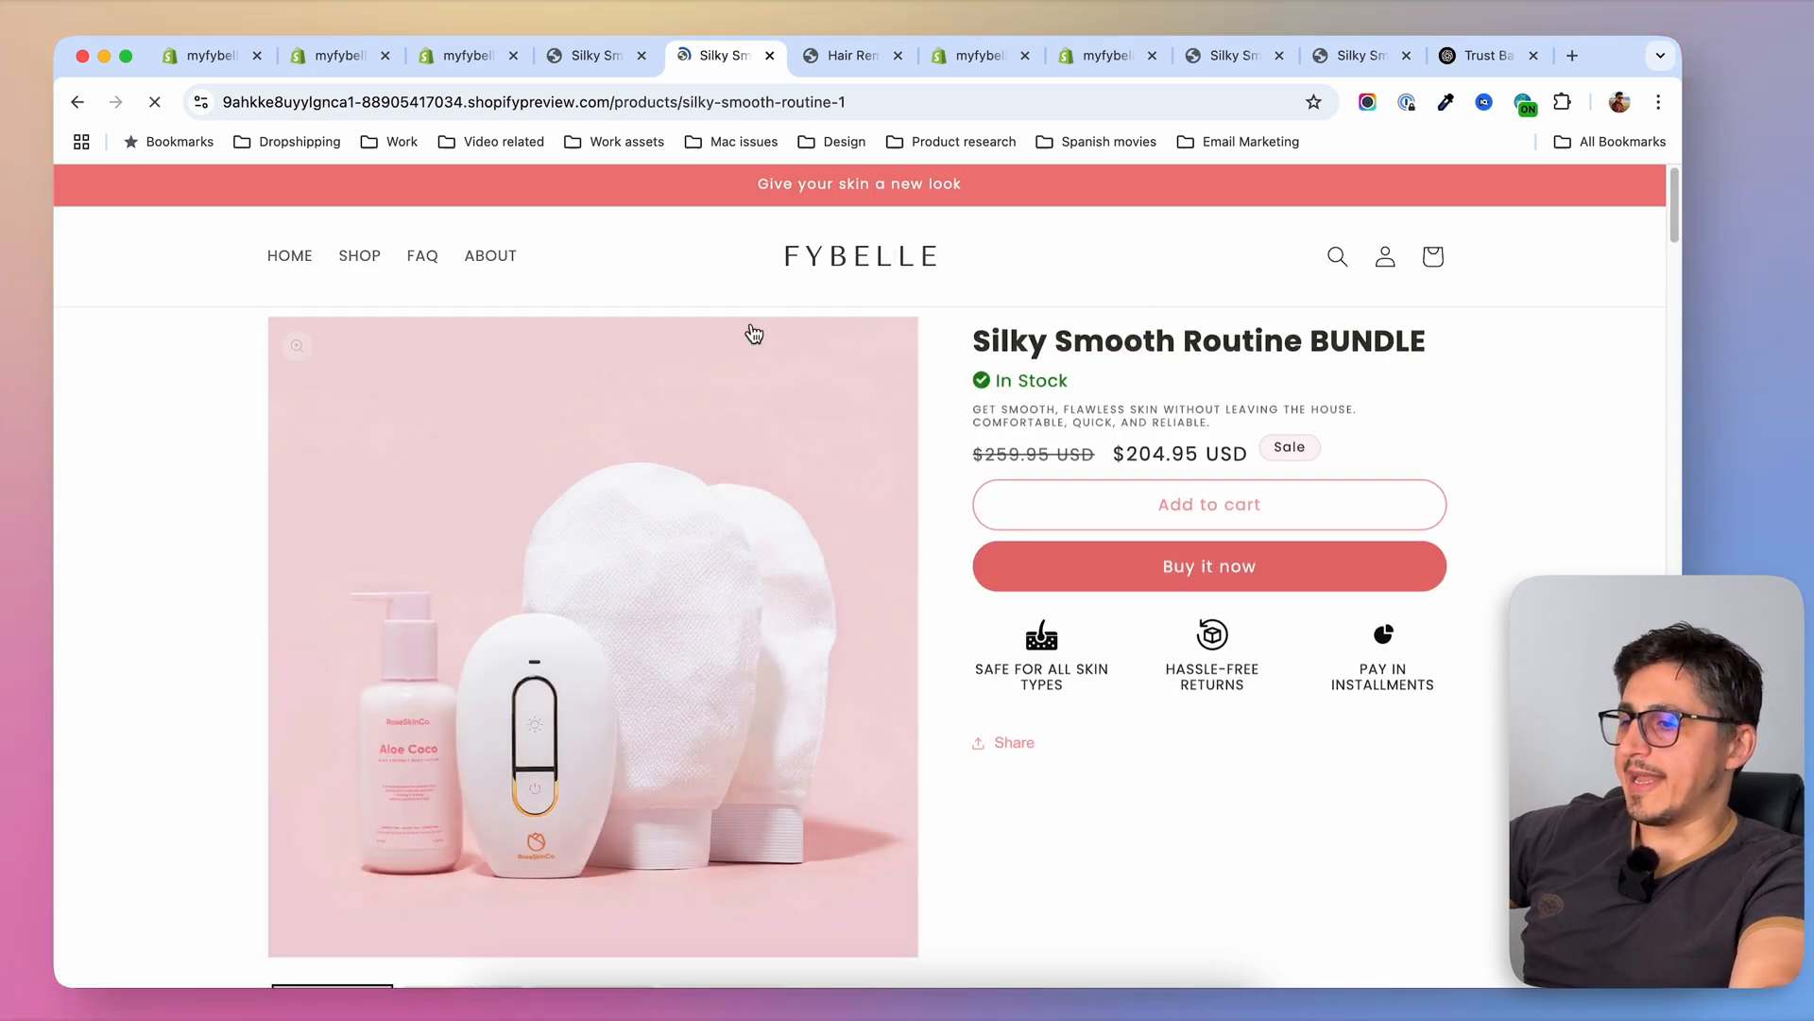
scroll(191, 381, "down", 10)
scroll(197, 382, "down", 15)
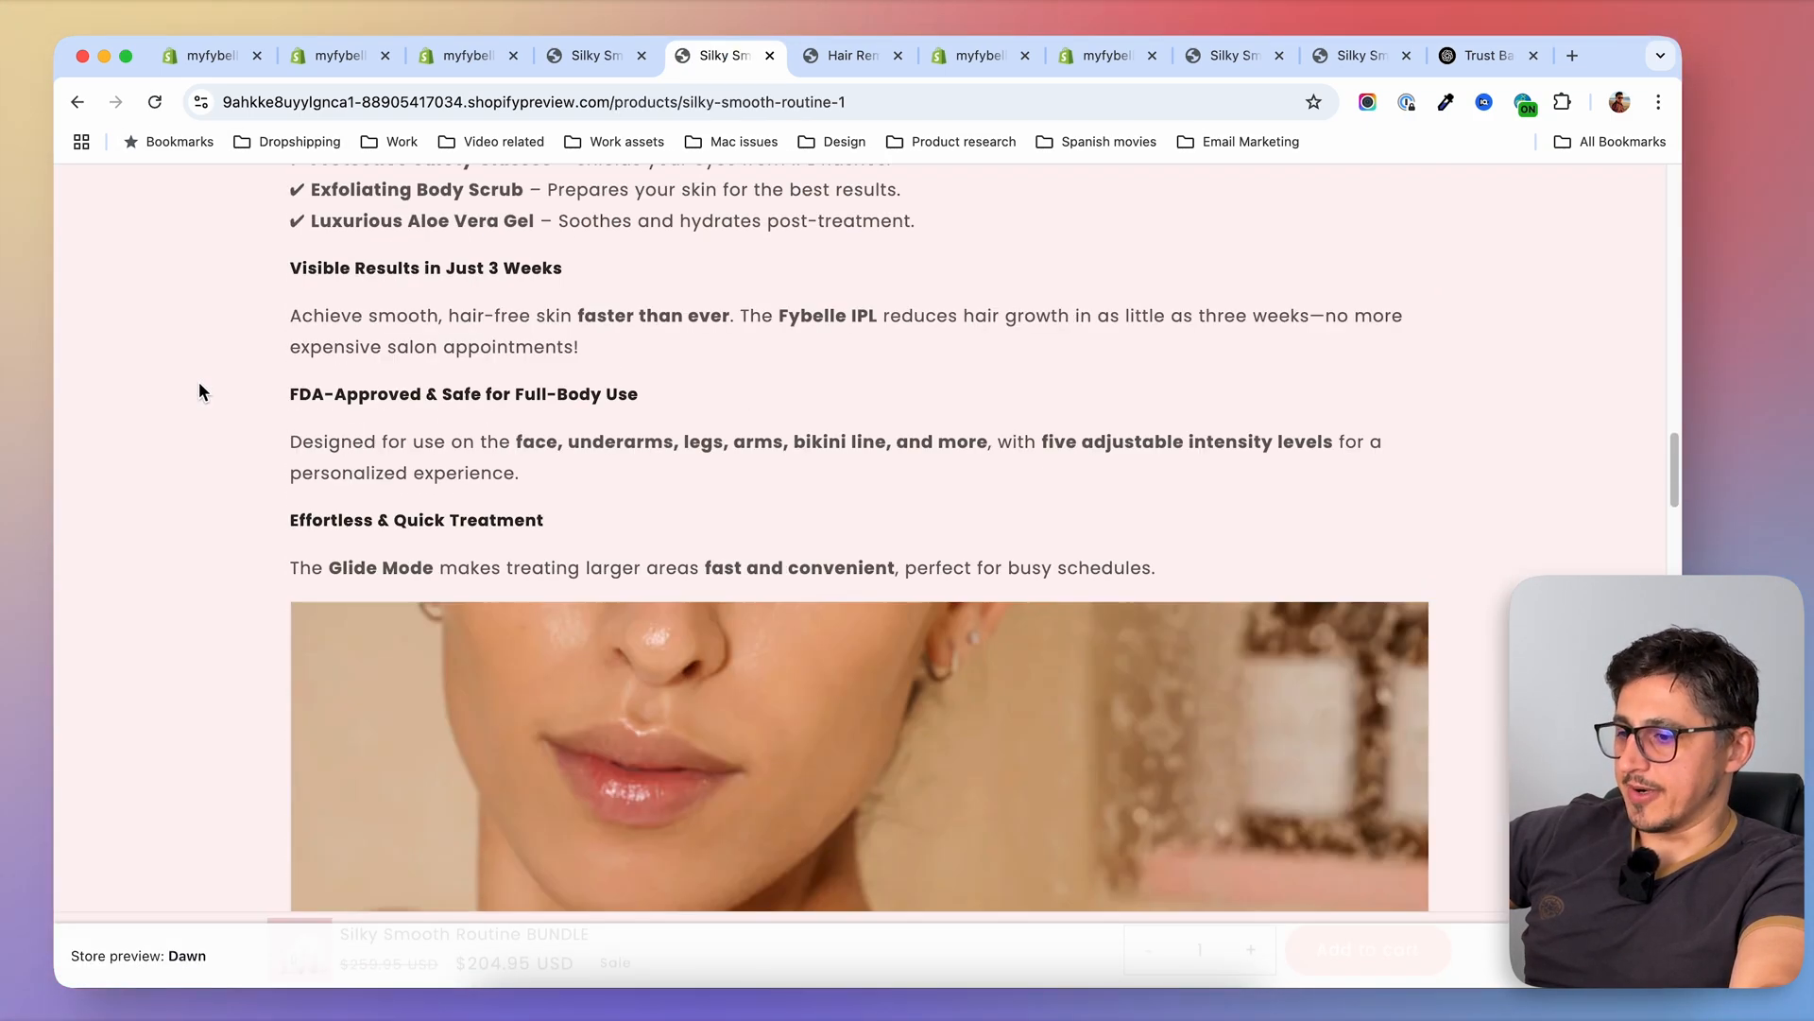
scroll(202, 389, "down", 10)
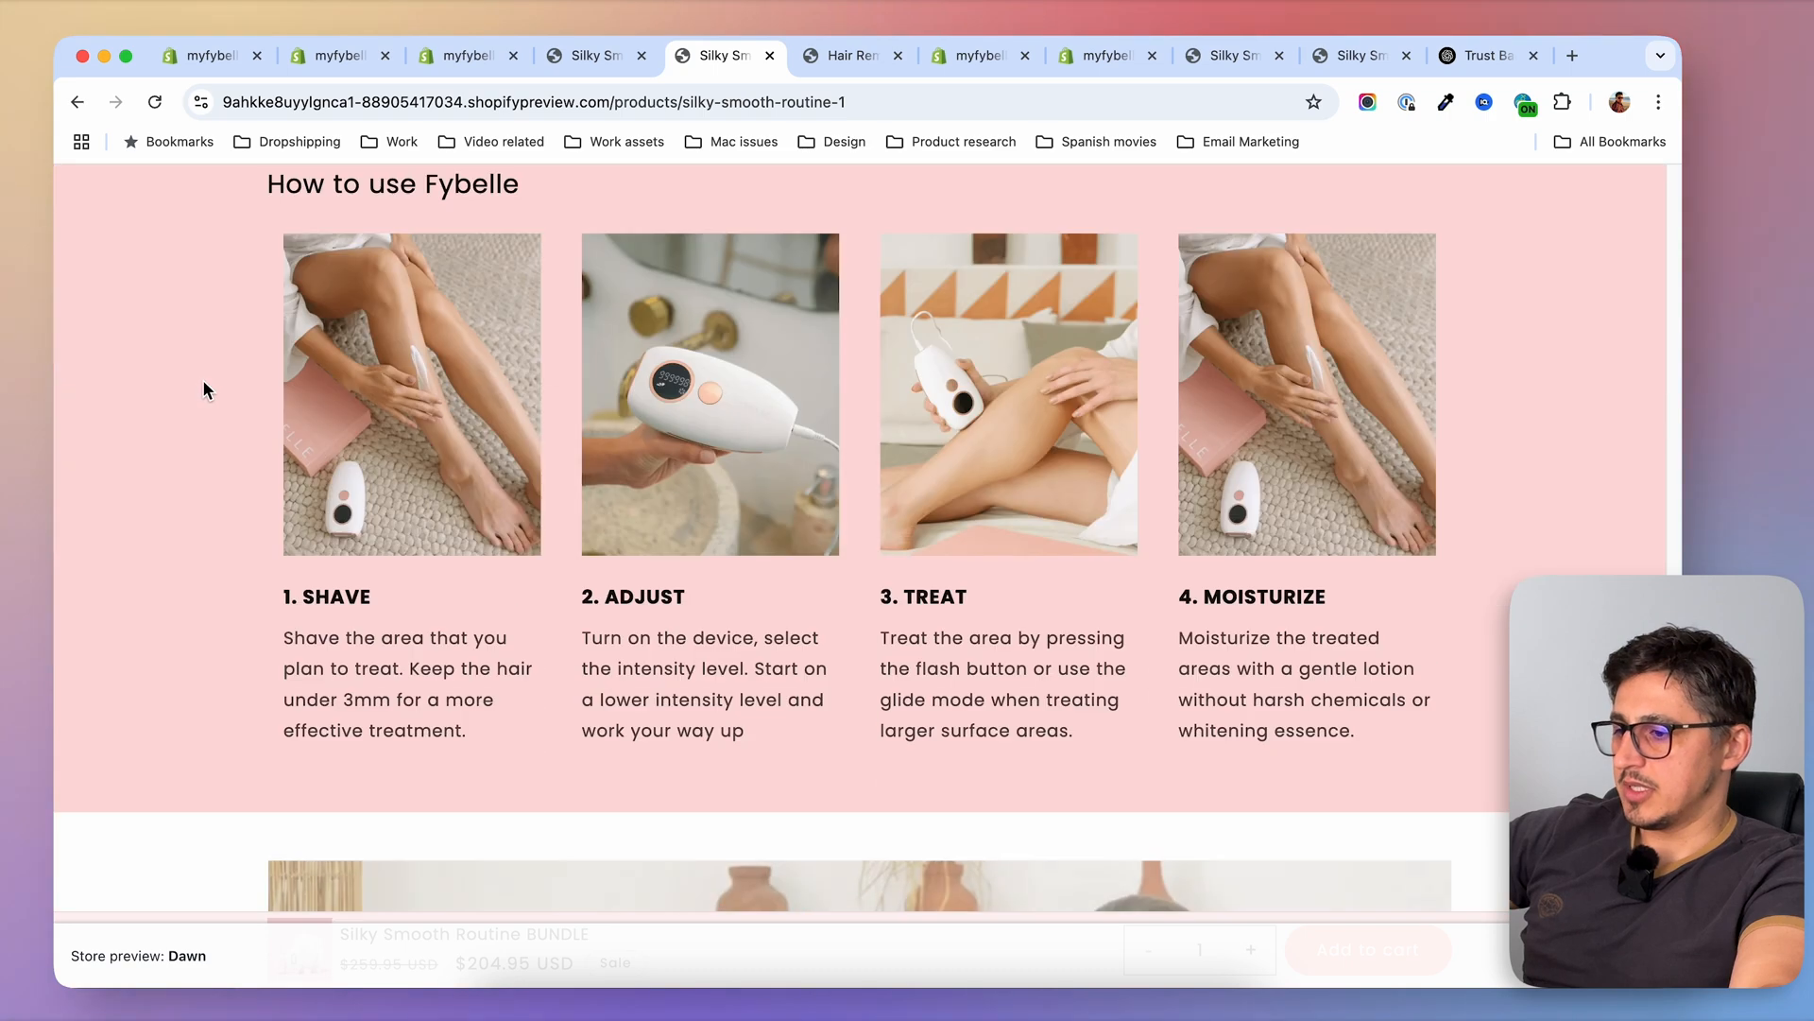
scroll(202, 387, "up", 18)
scroll(208, 389, "down", 6)
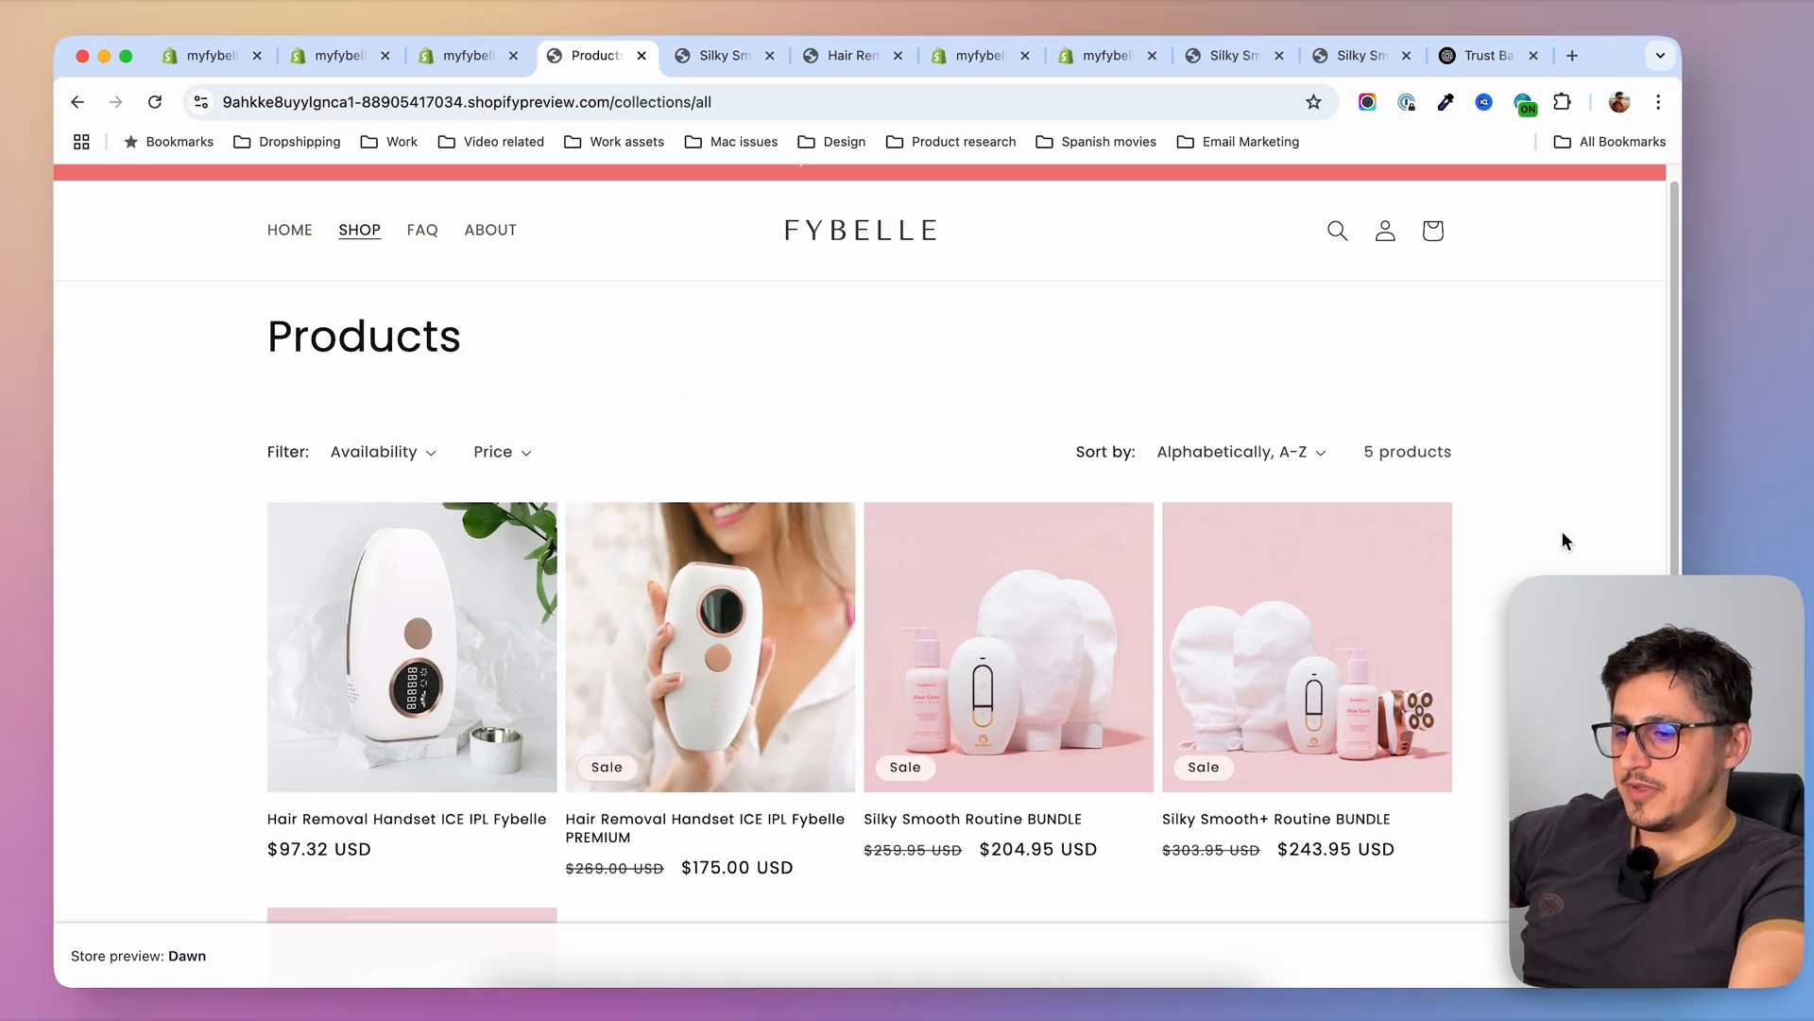
scroll(1564, 540, "down", 5)
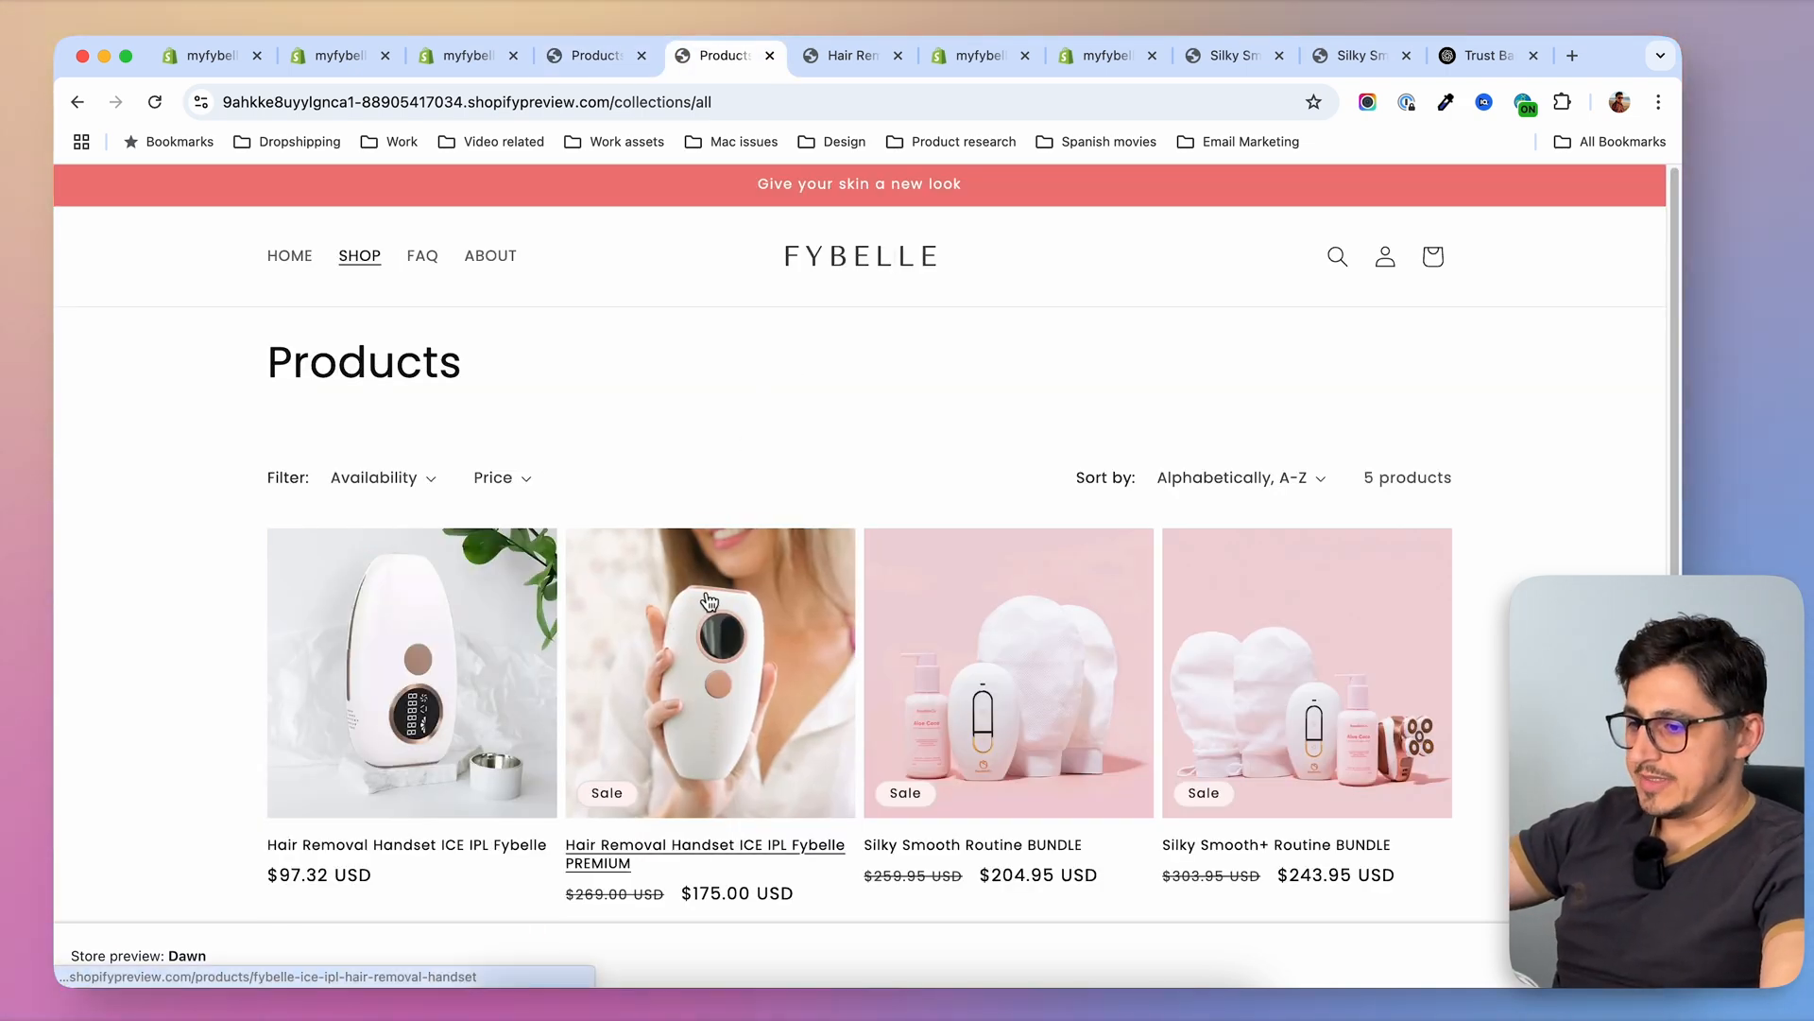
Open the Hair Removal Handset ICE IPL Fybelle PREMIUM page and look through its reviews carousel and description sections
left_click(709, 600)
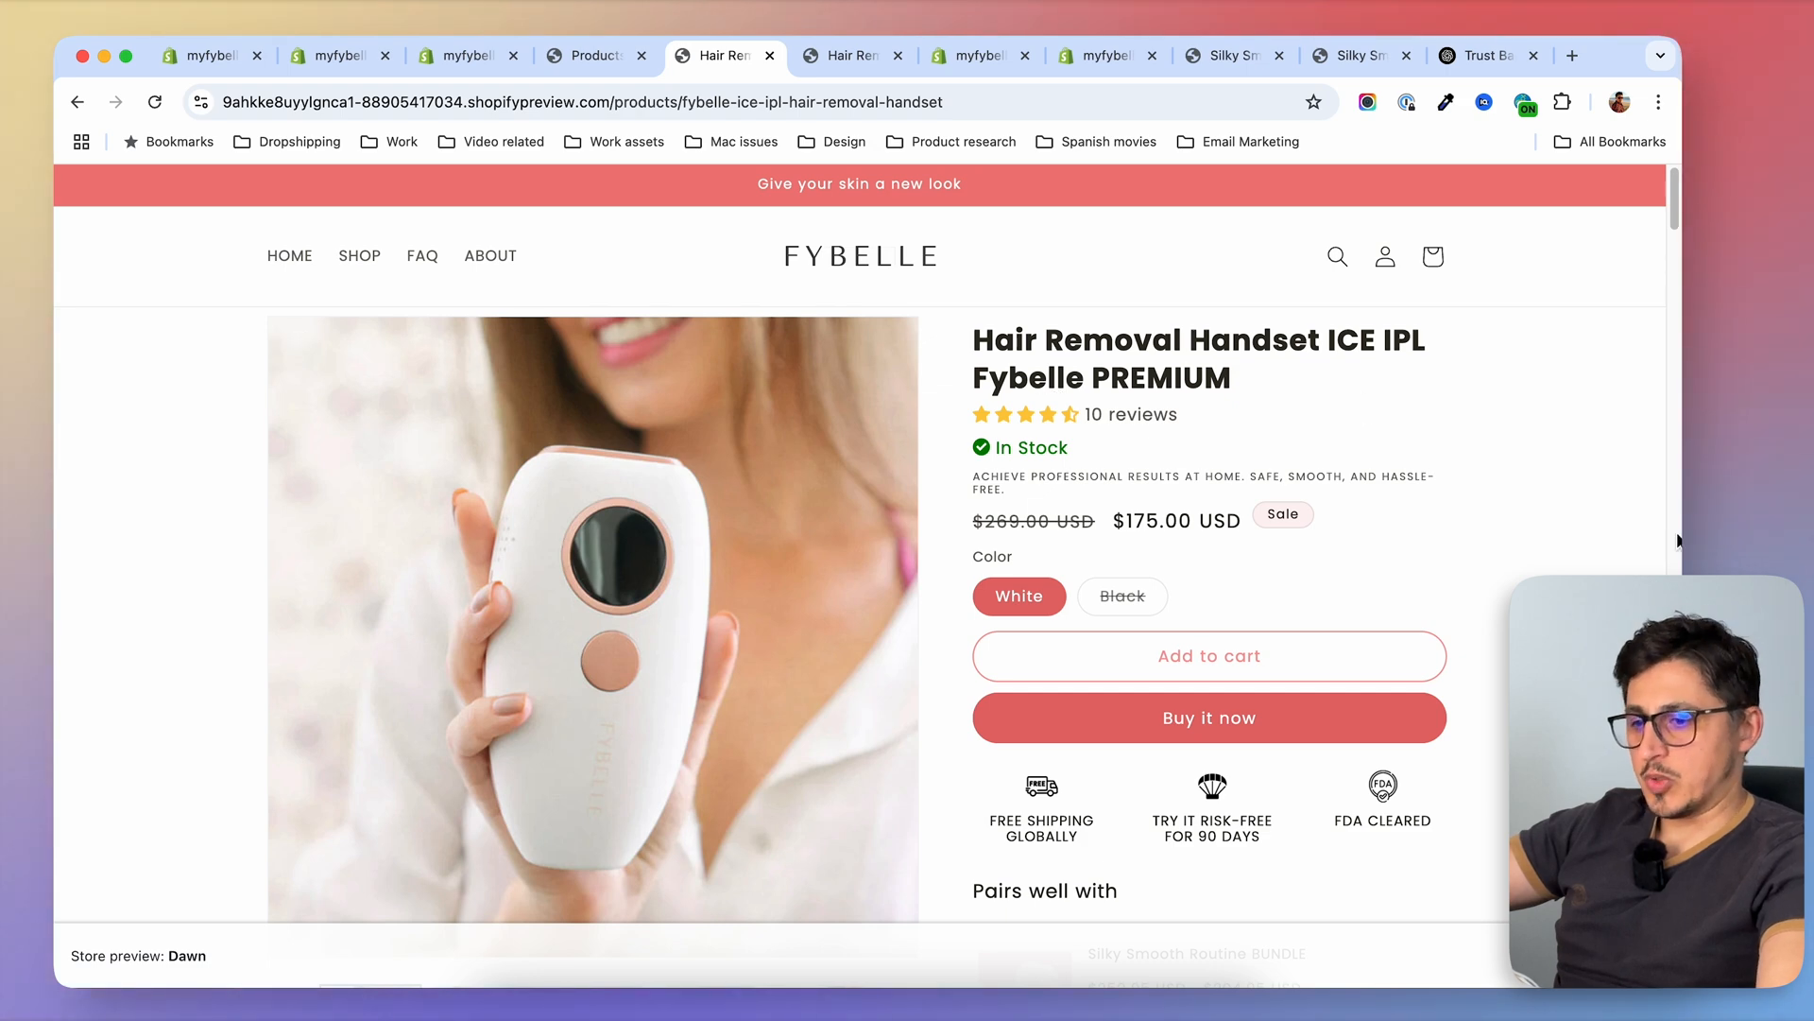
scroll(1679, 539, "down", 7)
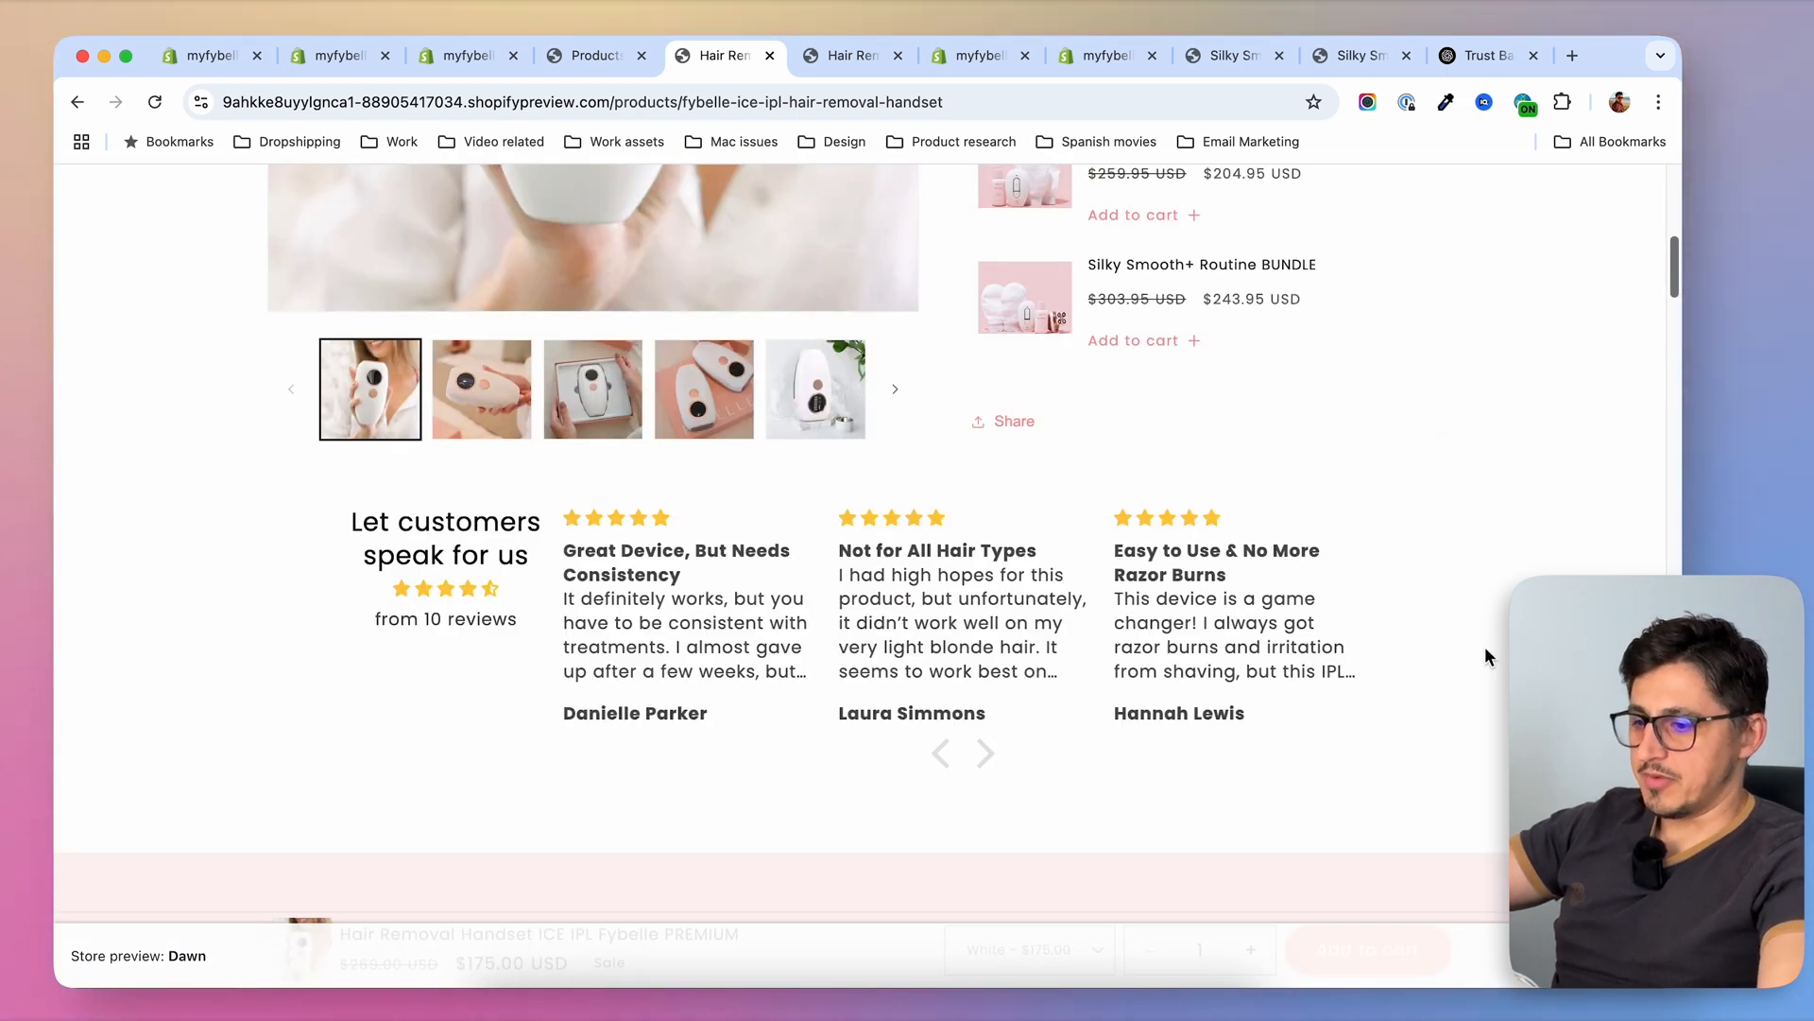
scroll(857, 590, "down", 5)
scroll(420, 601, "down", 20)
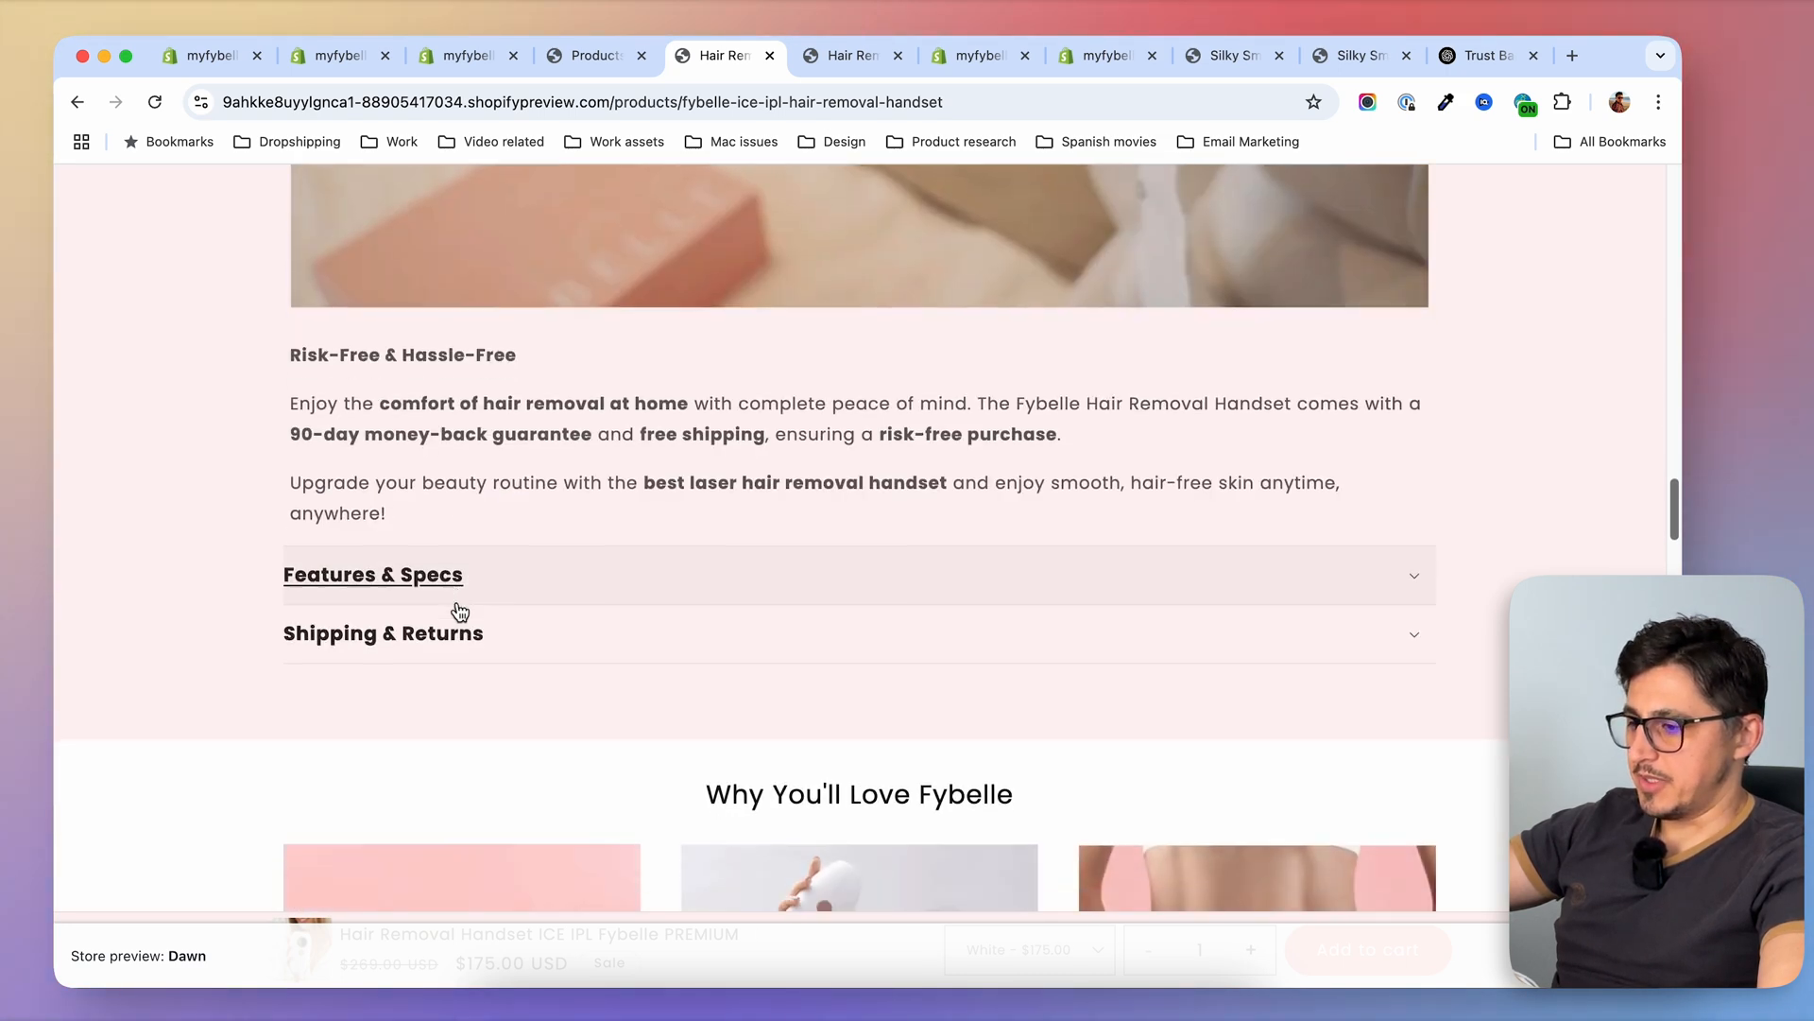
Expand the Features & Specs section on the PREMIUM handset preview page, review its bulleted list, and collapse it again
left_click(417, 565)
left_click(417, 566)
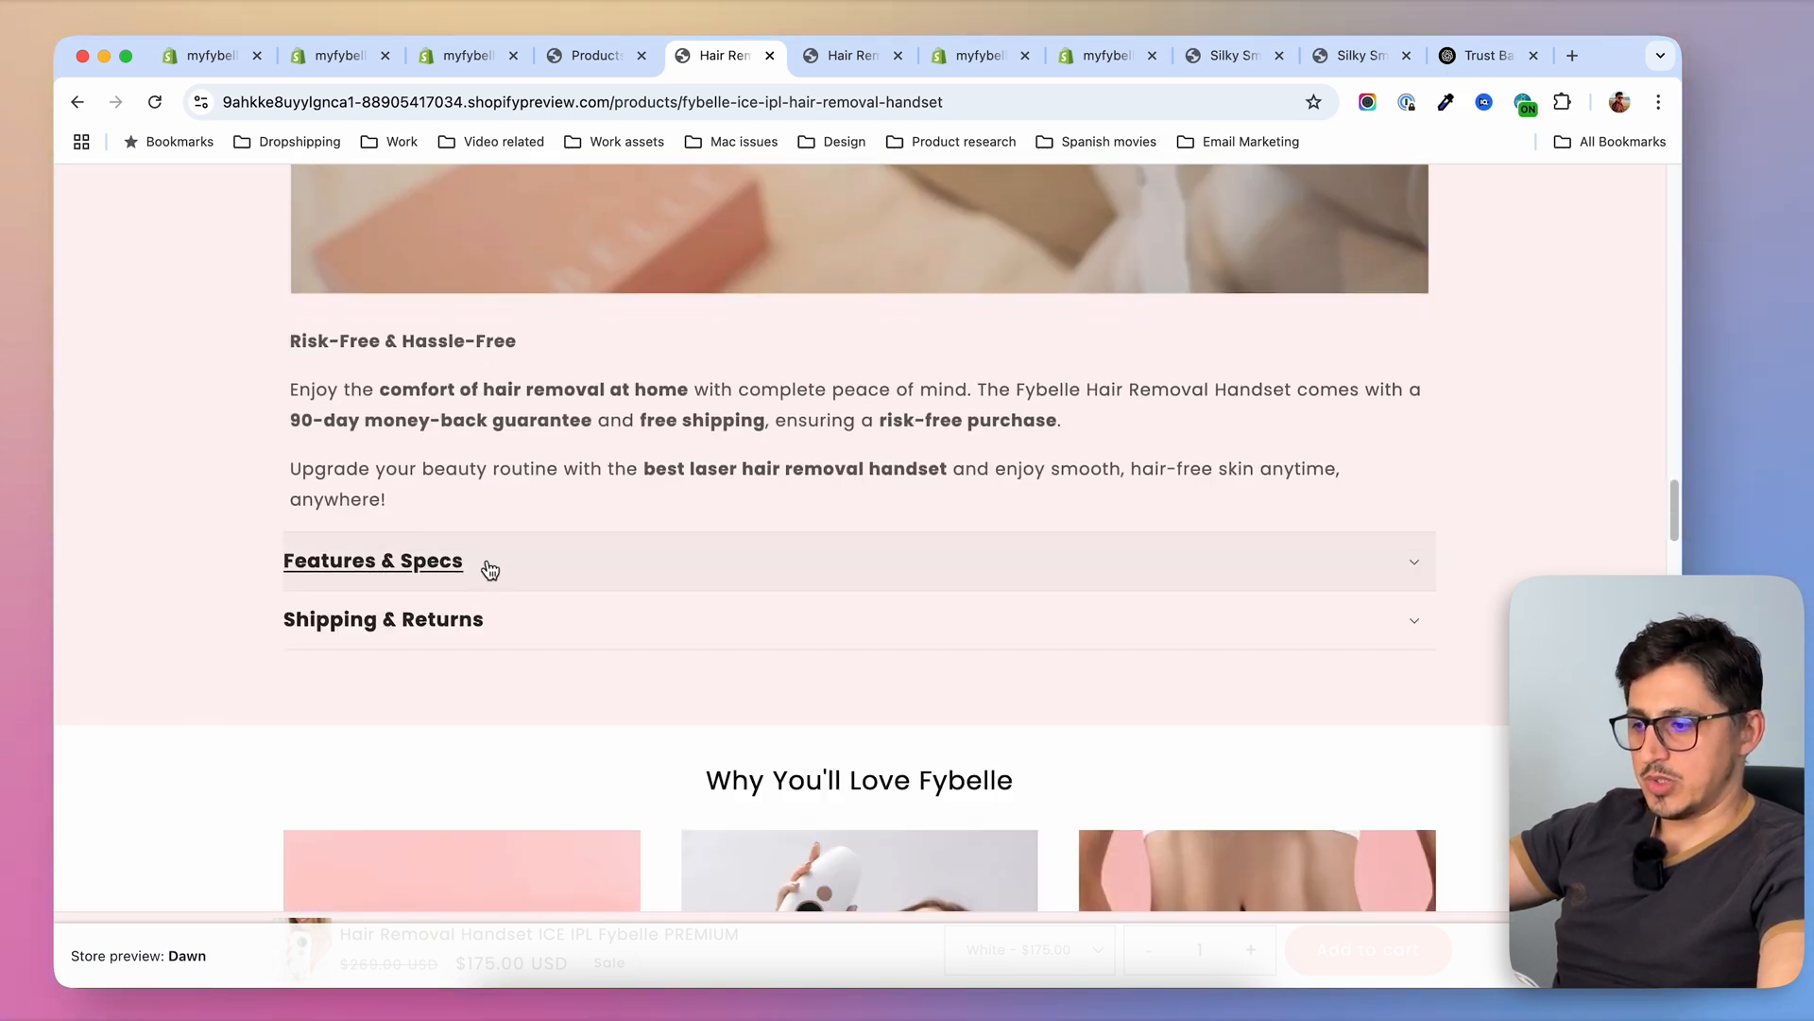
left_click(426, 565)
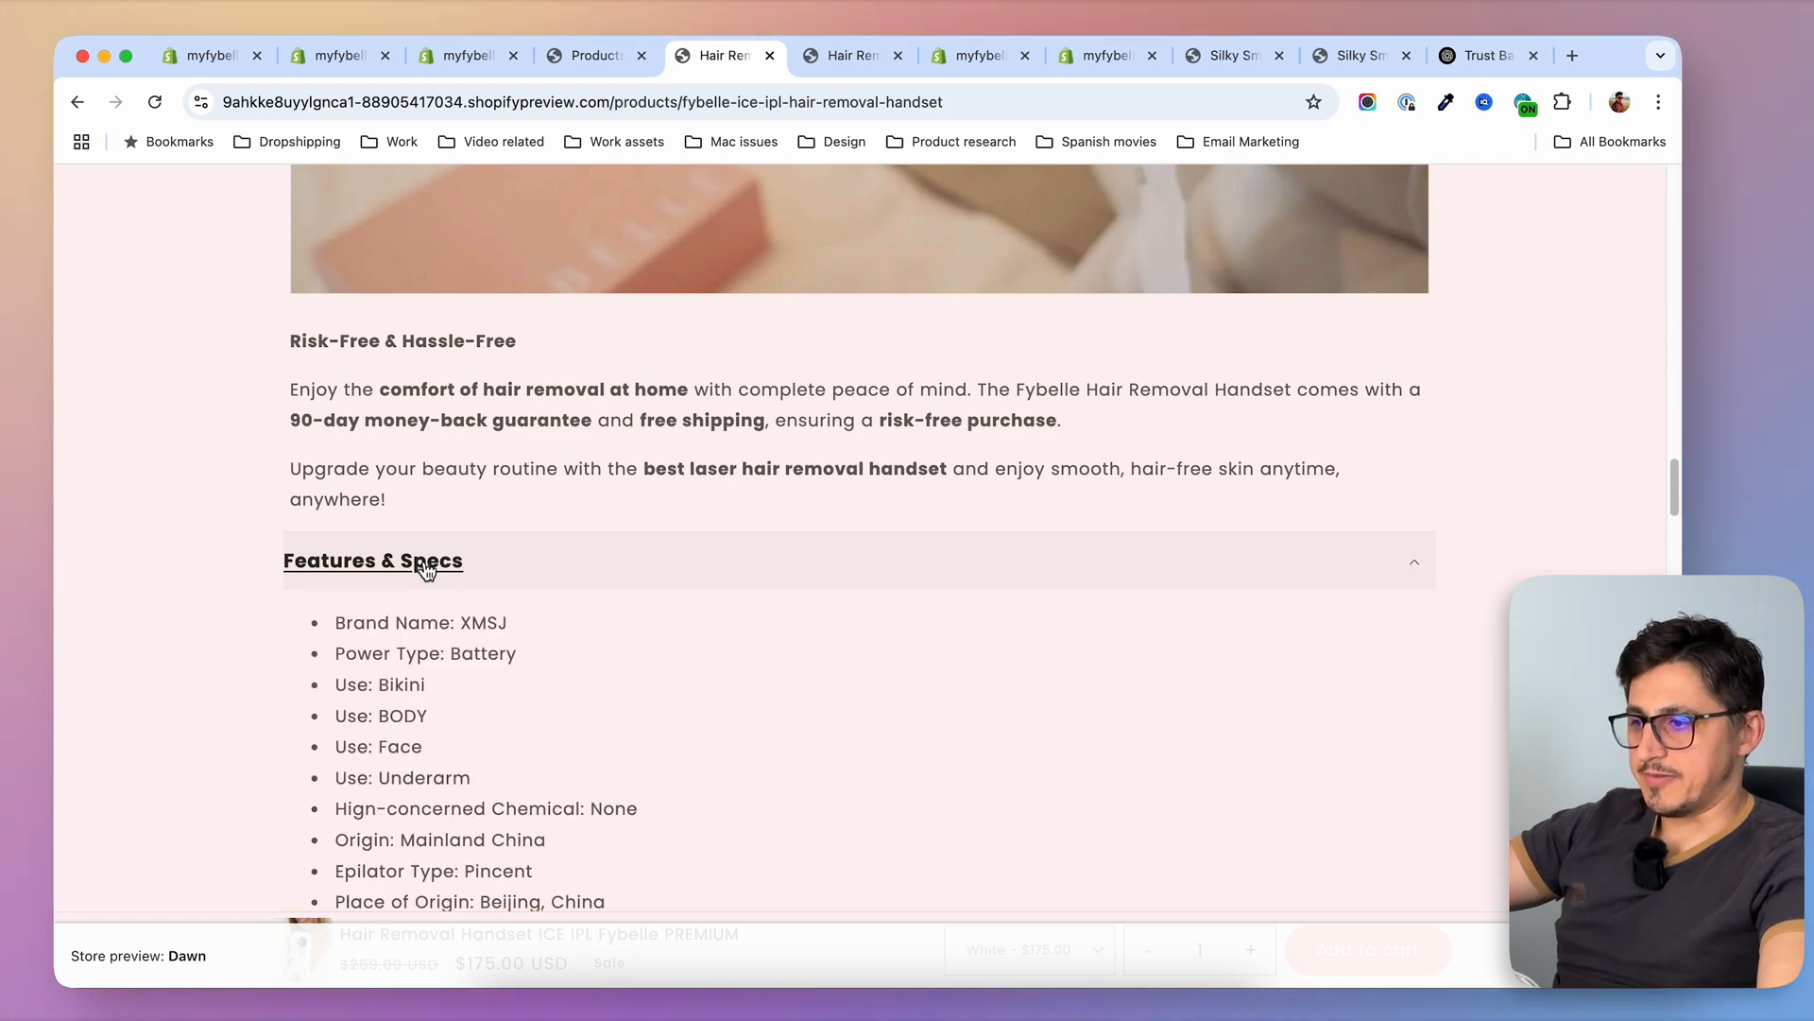
left_click(420, 566)
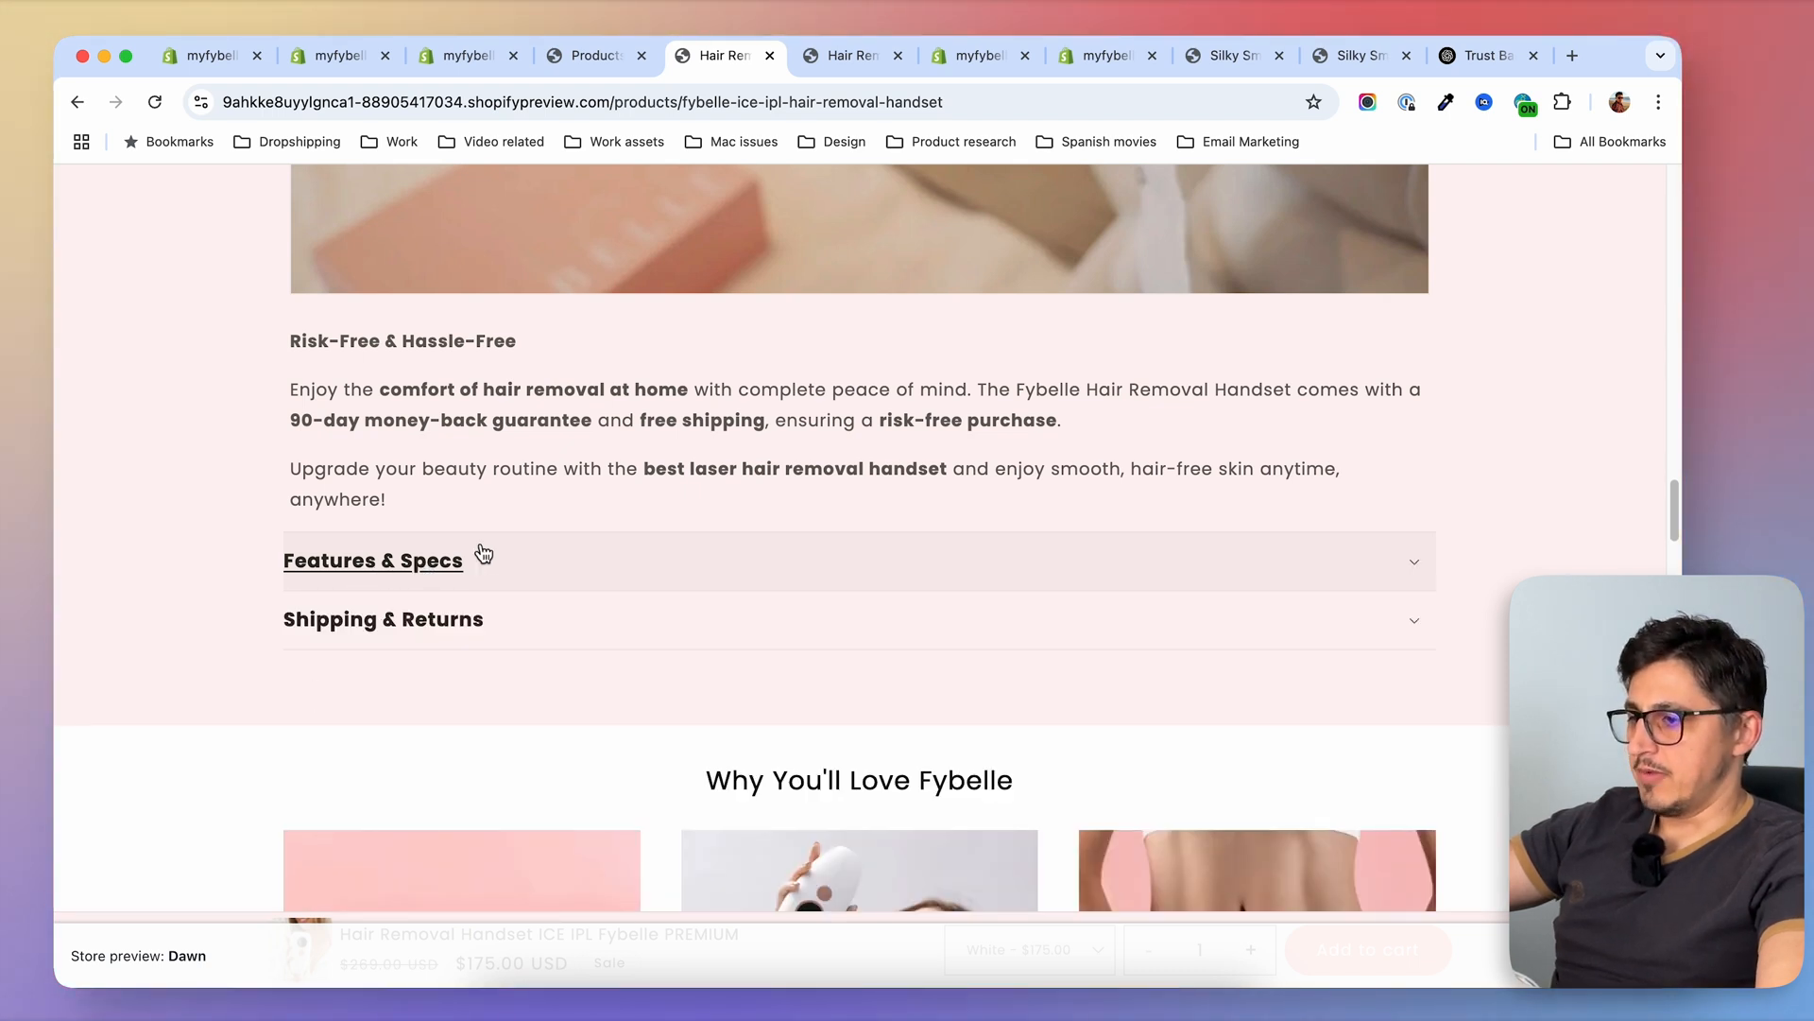
Paste the bulleted specs list starting with "Brand Name: XMSJ" into the Specs metafield of Silky Smooth Routine BUNDLE in the admin, save, and preview the product
left_click(606, 59)
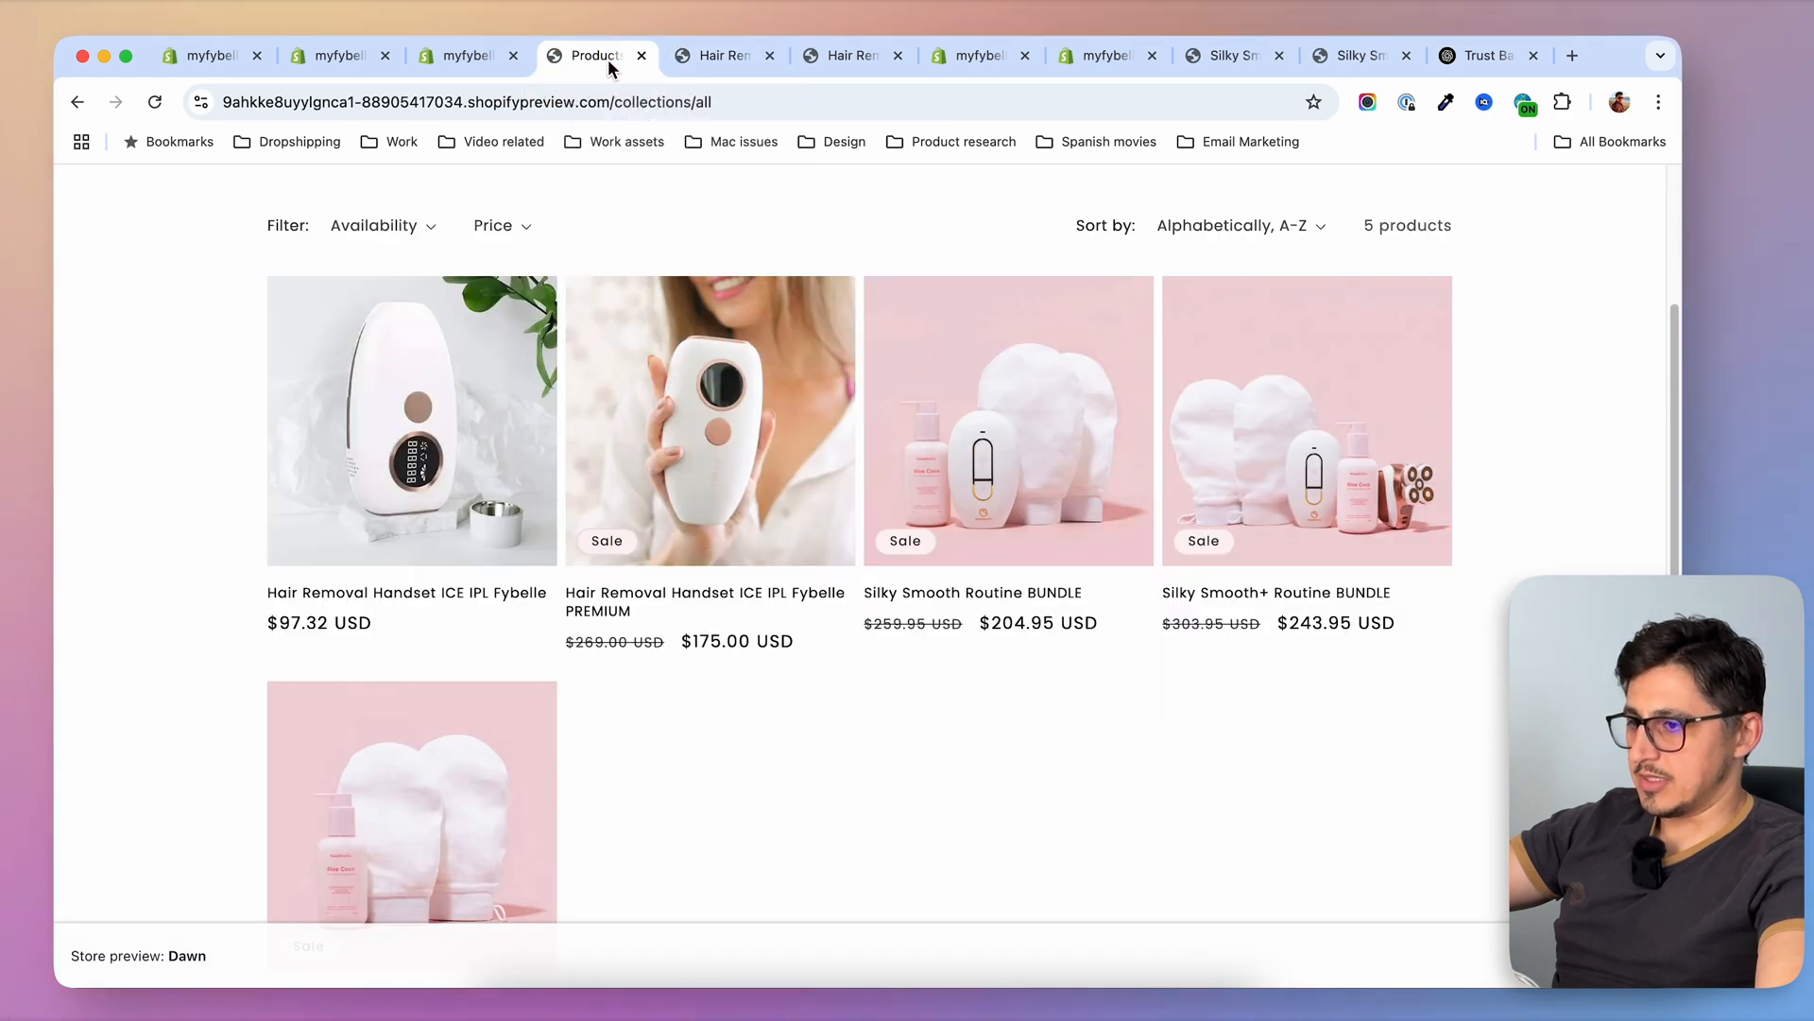
left_click(457, 58)
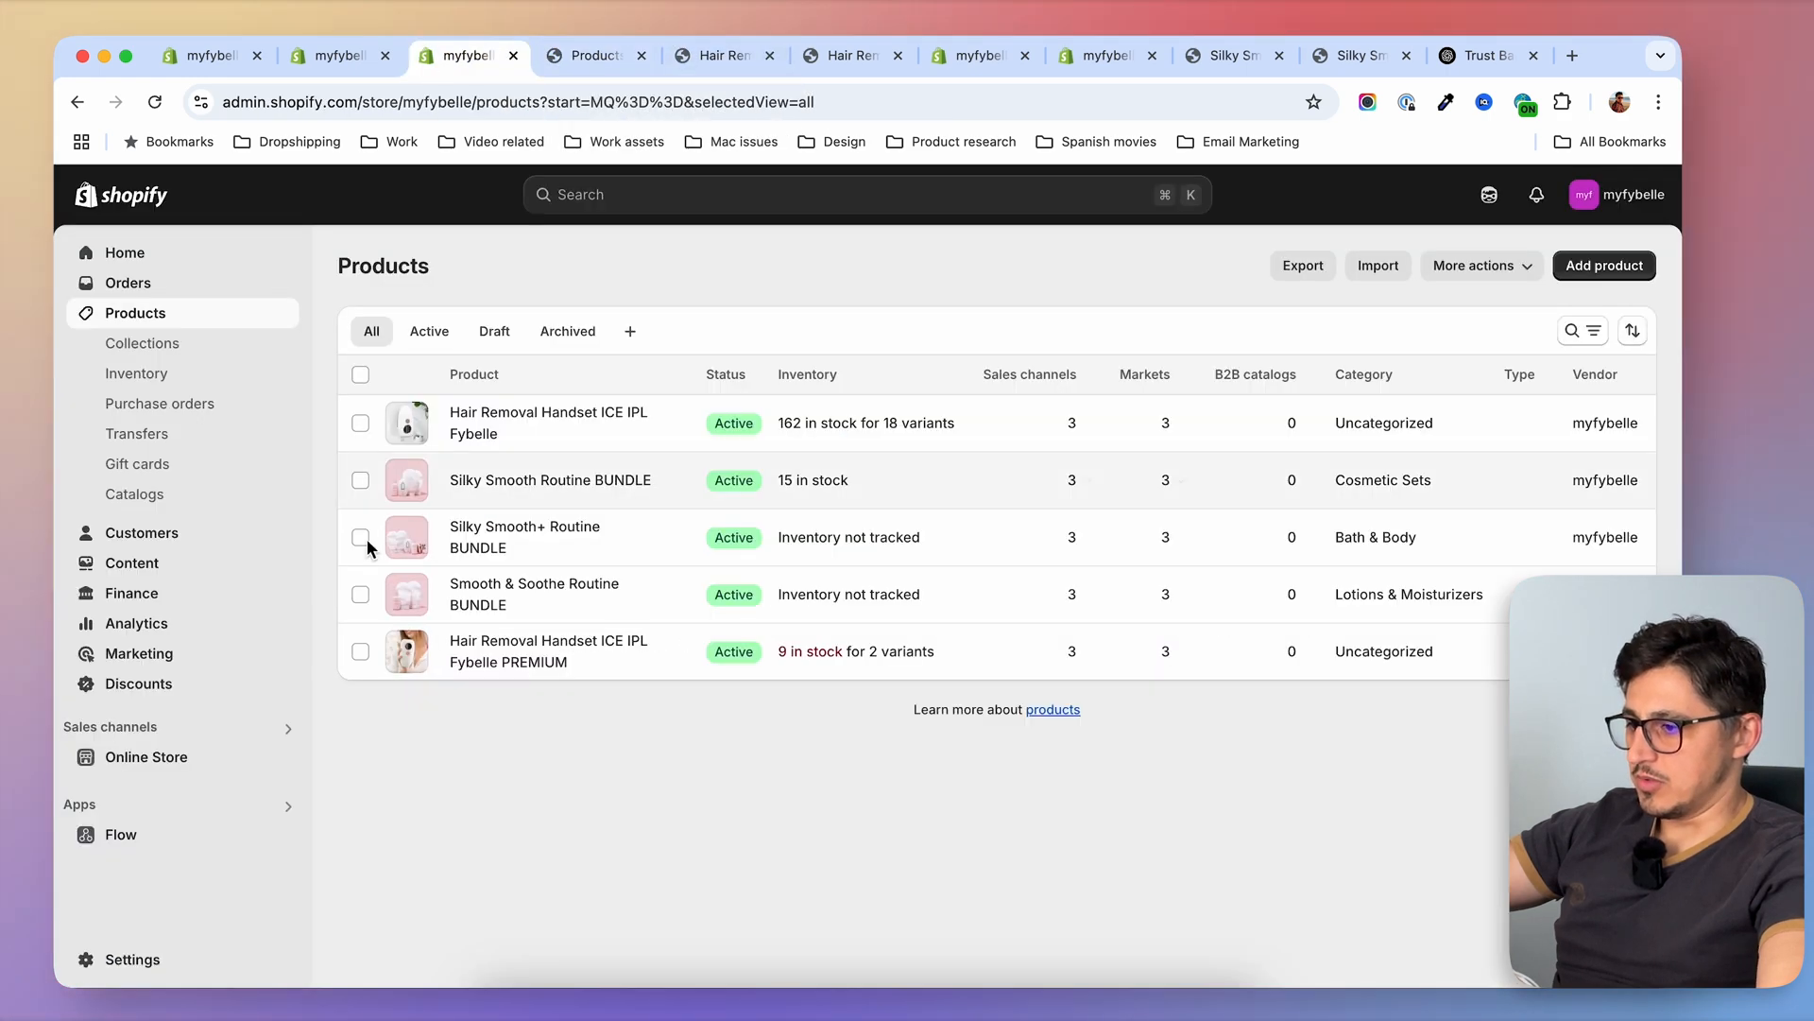
left_click(478, 484)
scroll(445, 751, "down", 20)
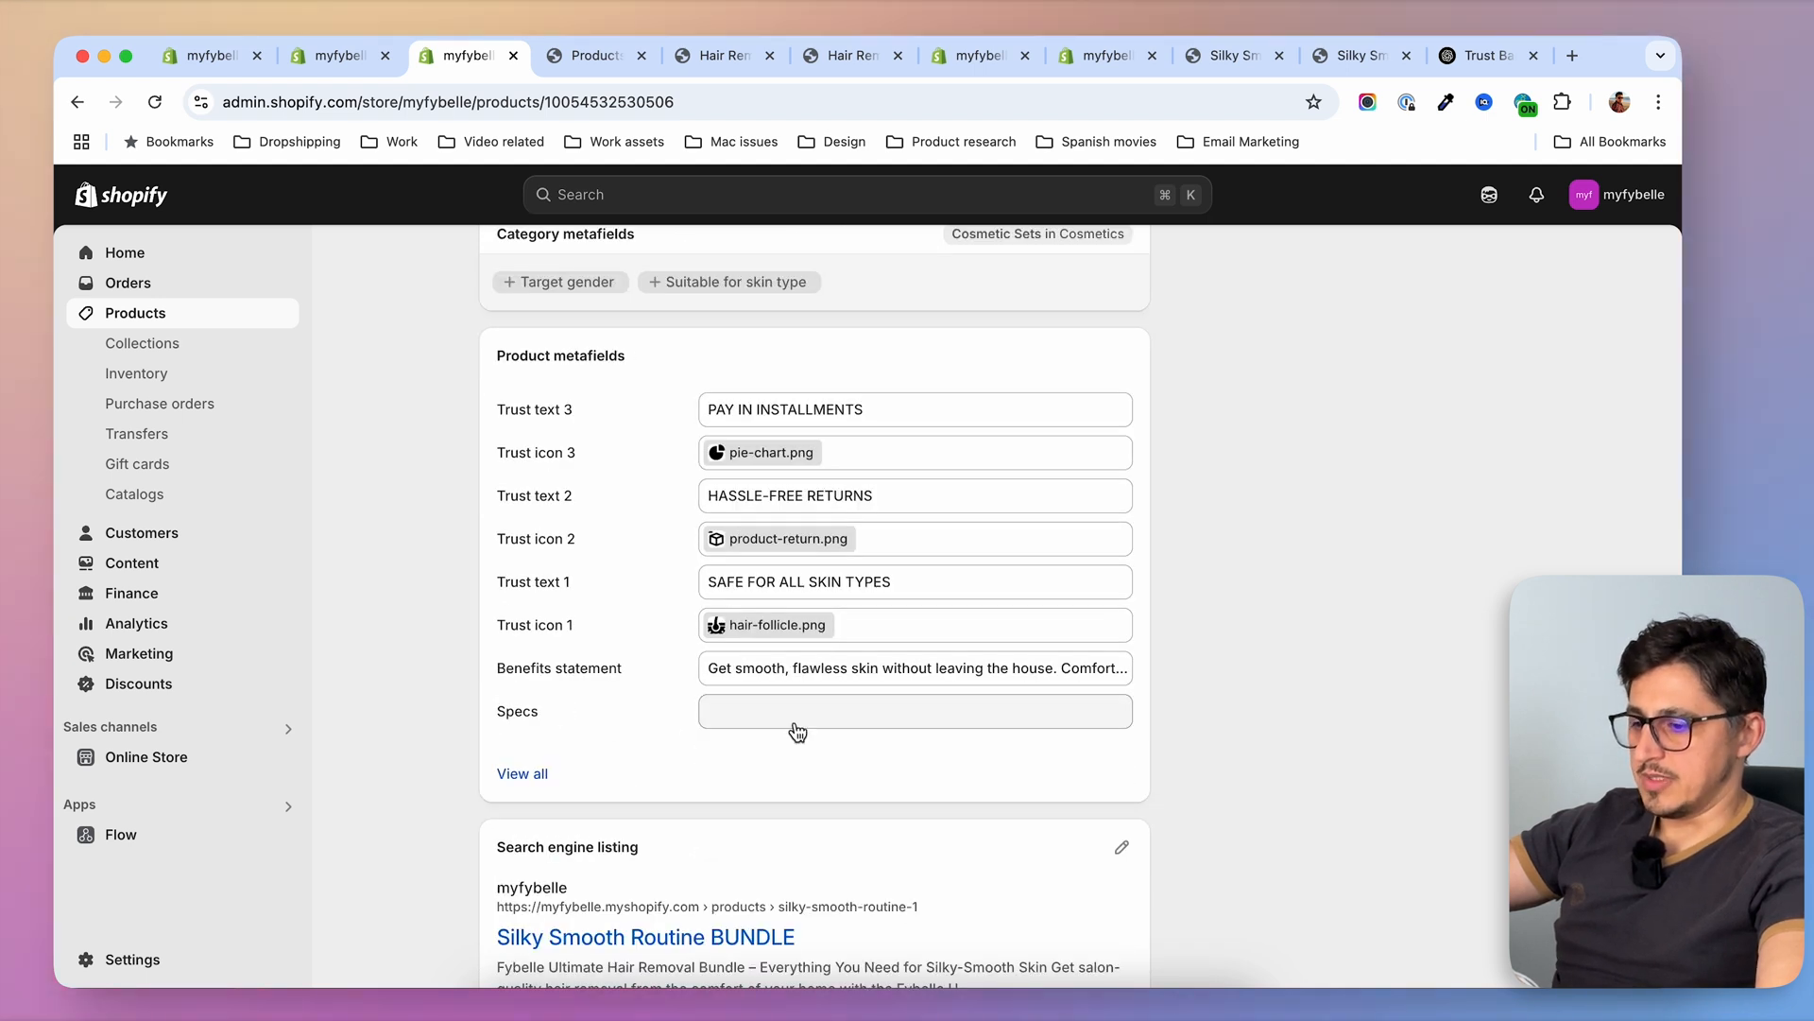
left_click(805, 725)
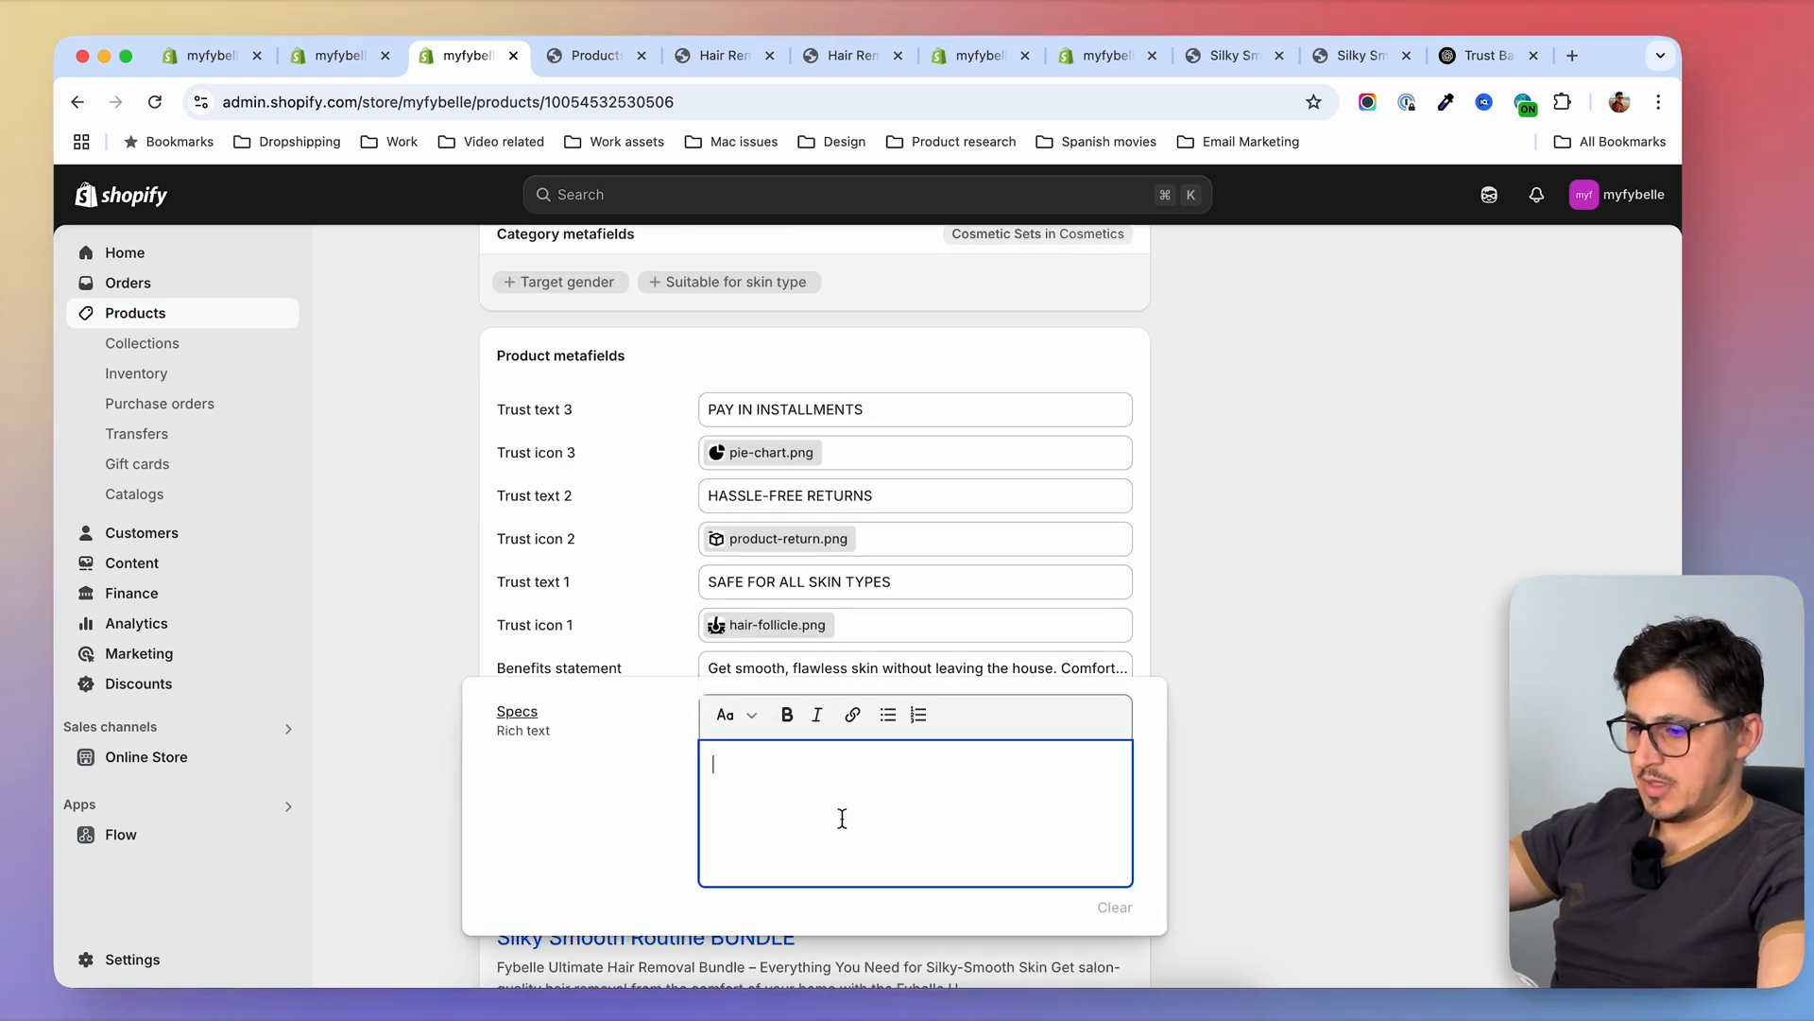
key("super+v")
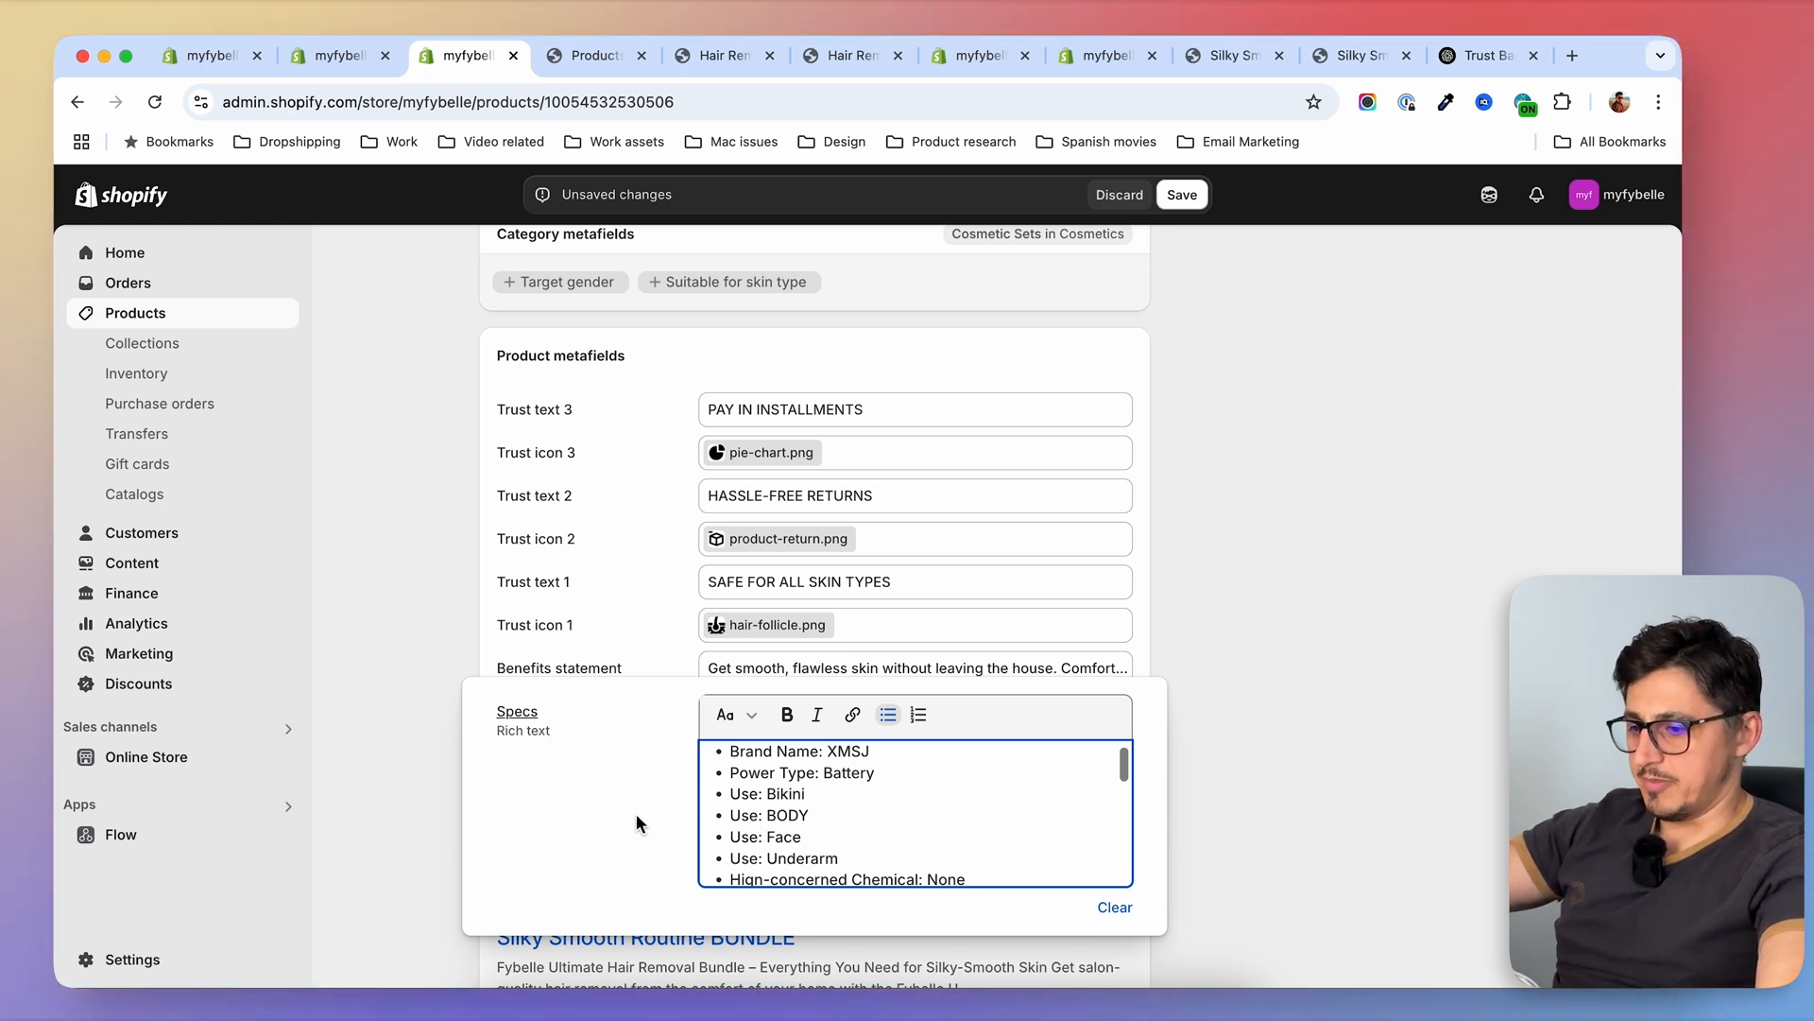
left_click(1181, 195)
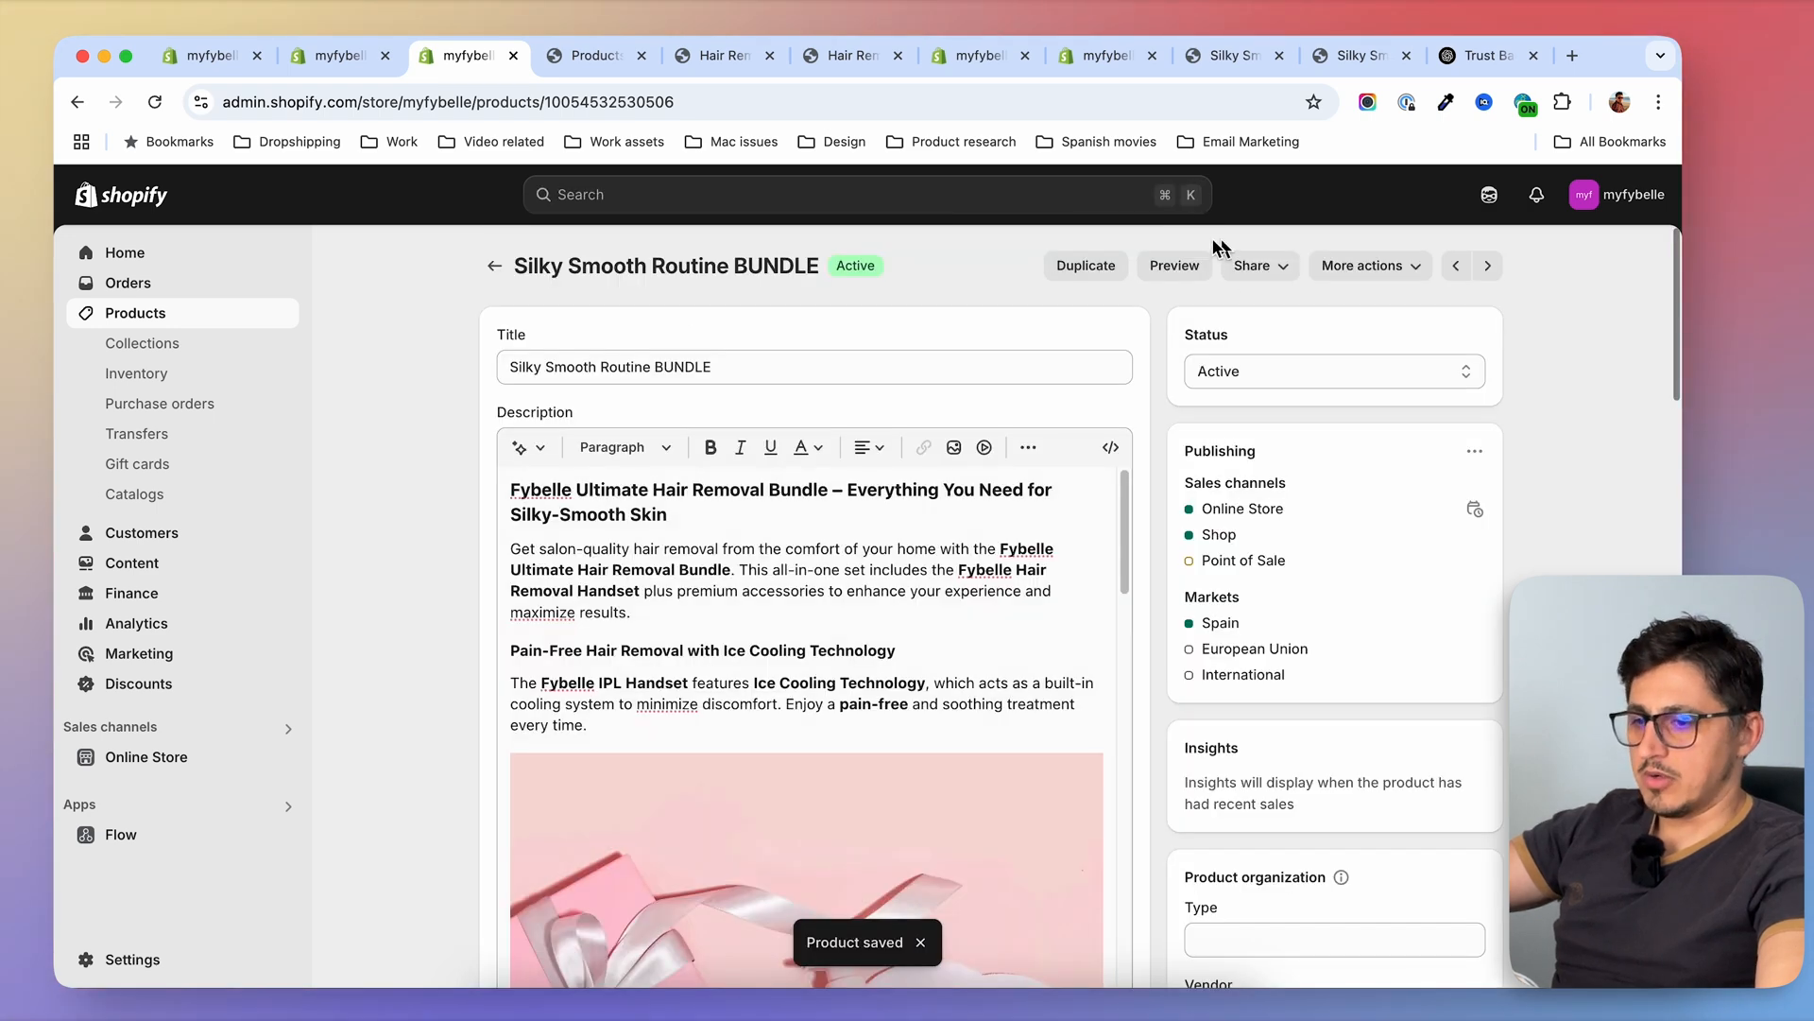
left_click(1173, 265)
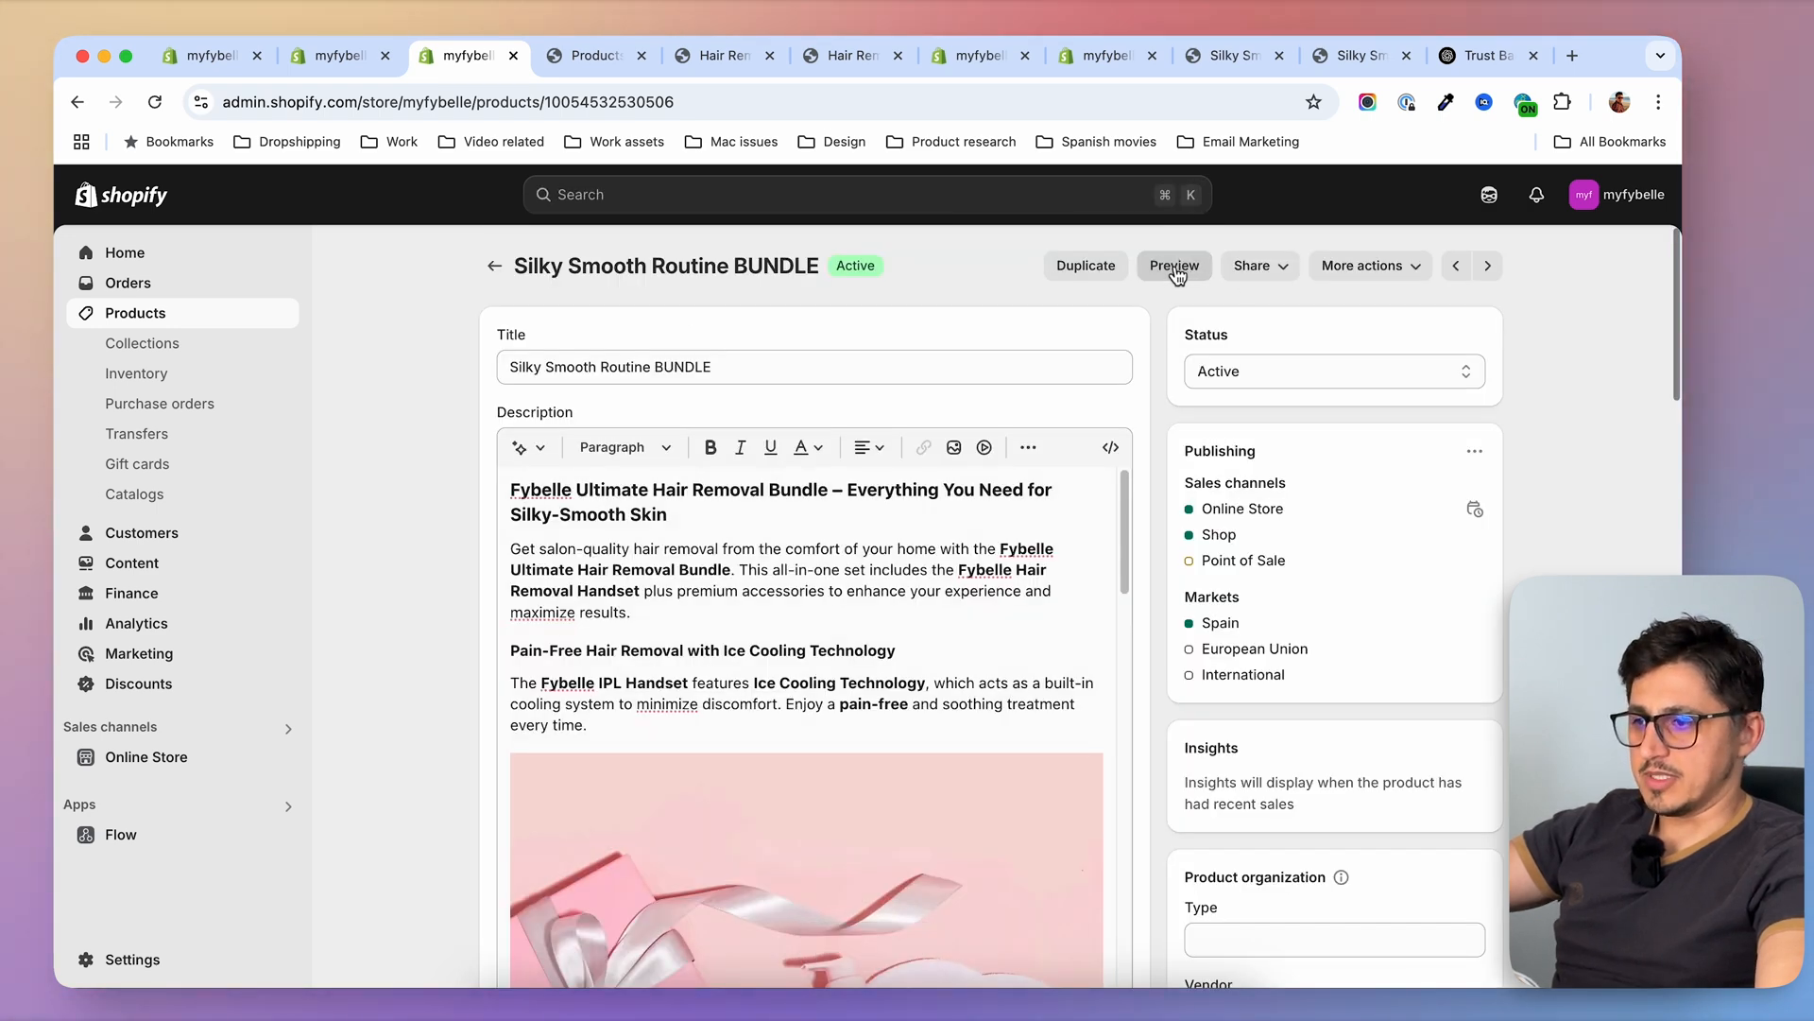
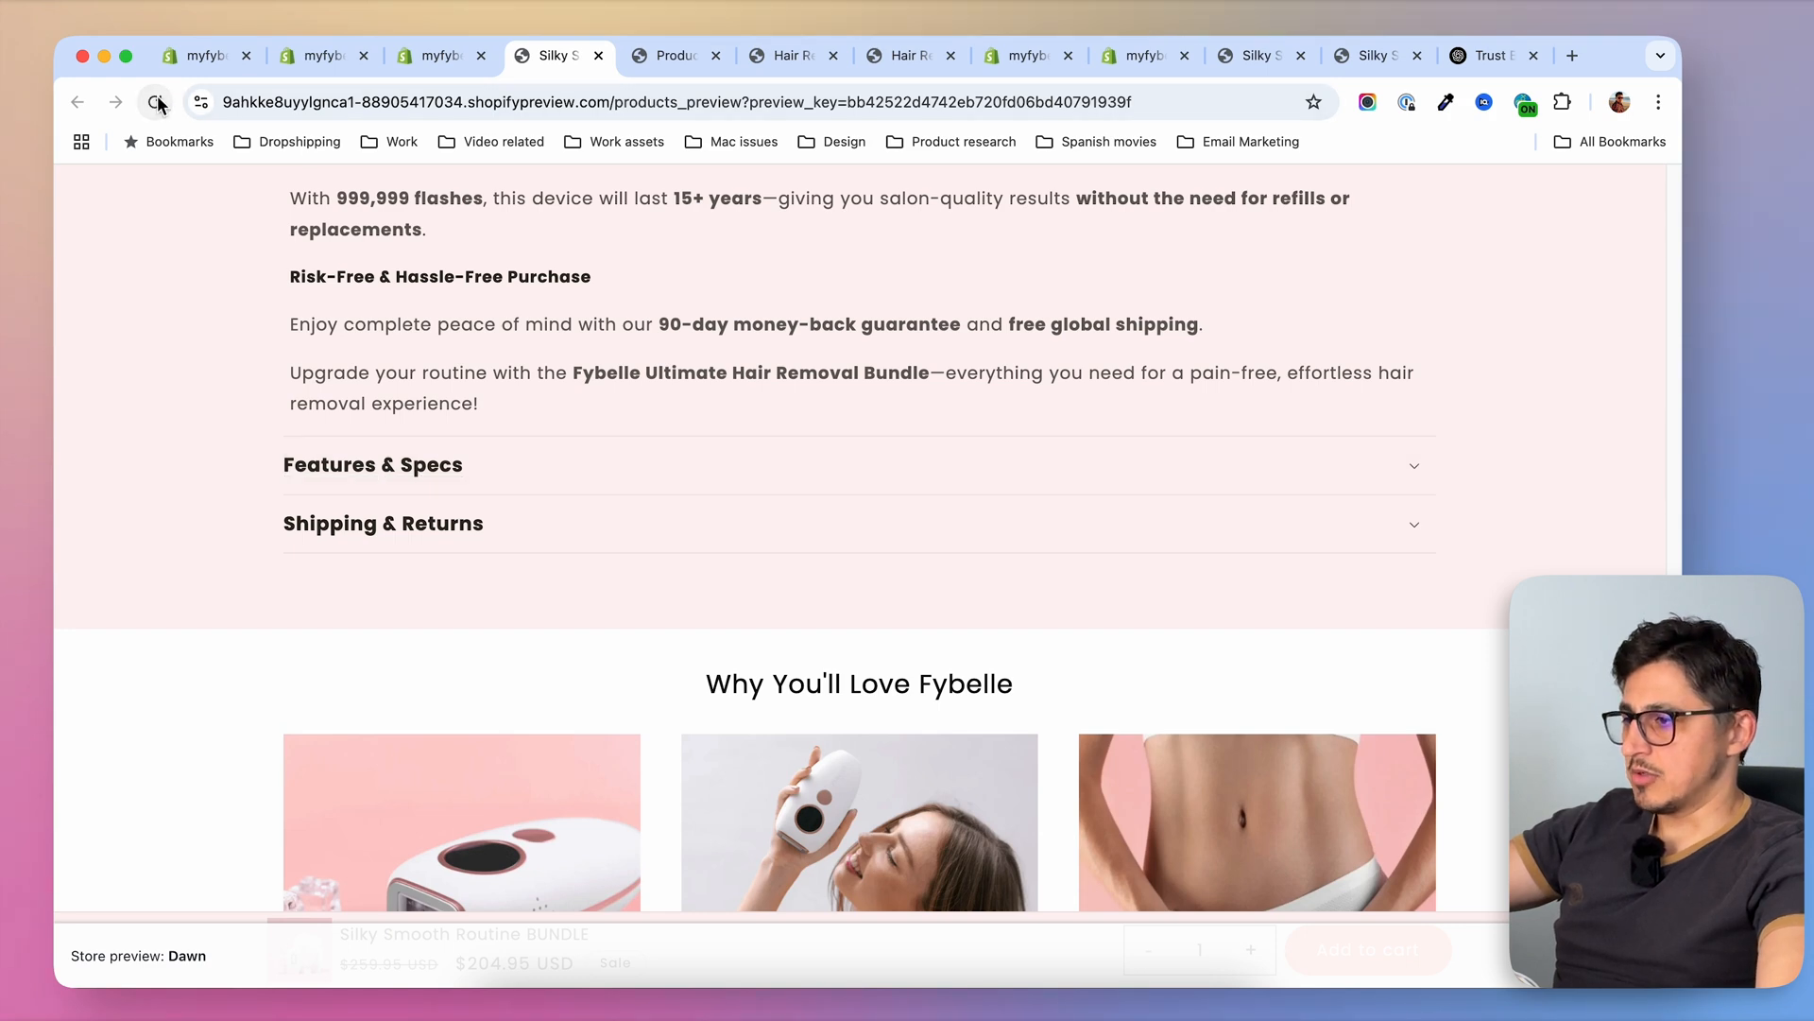
Check the bulleted specs list under Features & Specs on the Silky Smooth Routine BUNDLE preview page, and collapse it again
scroll(223, 410, "up", 1)
left_click(538, 477)
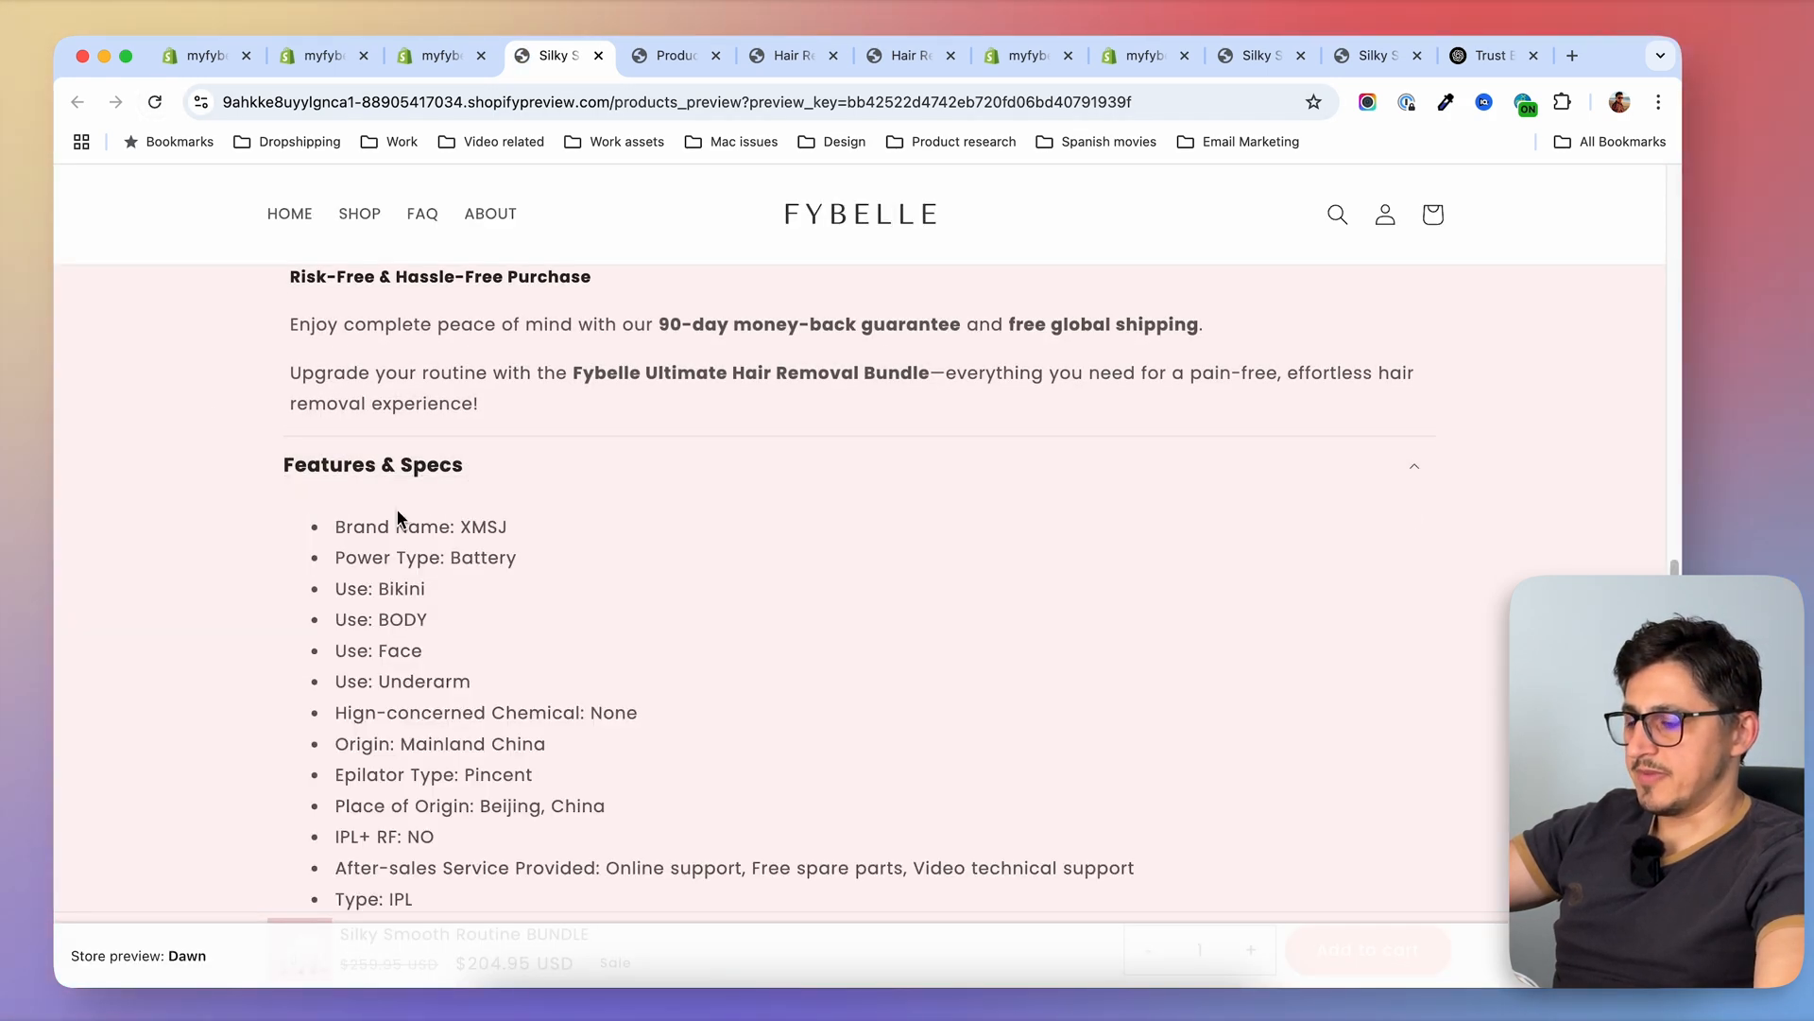
scroll(229, 588, "down", 2)
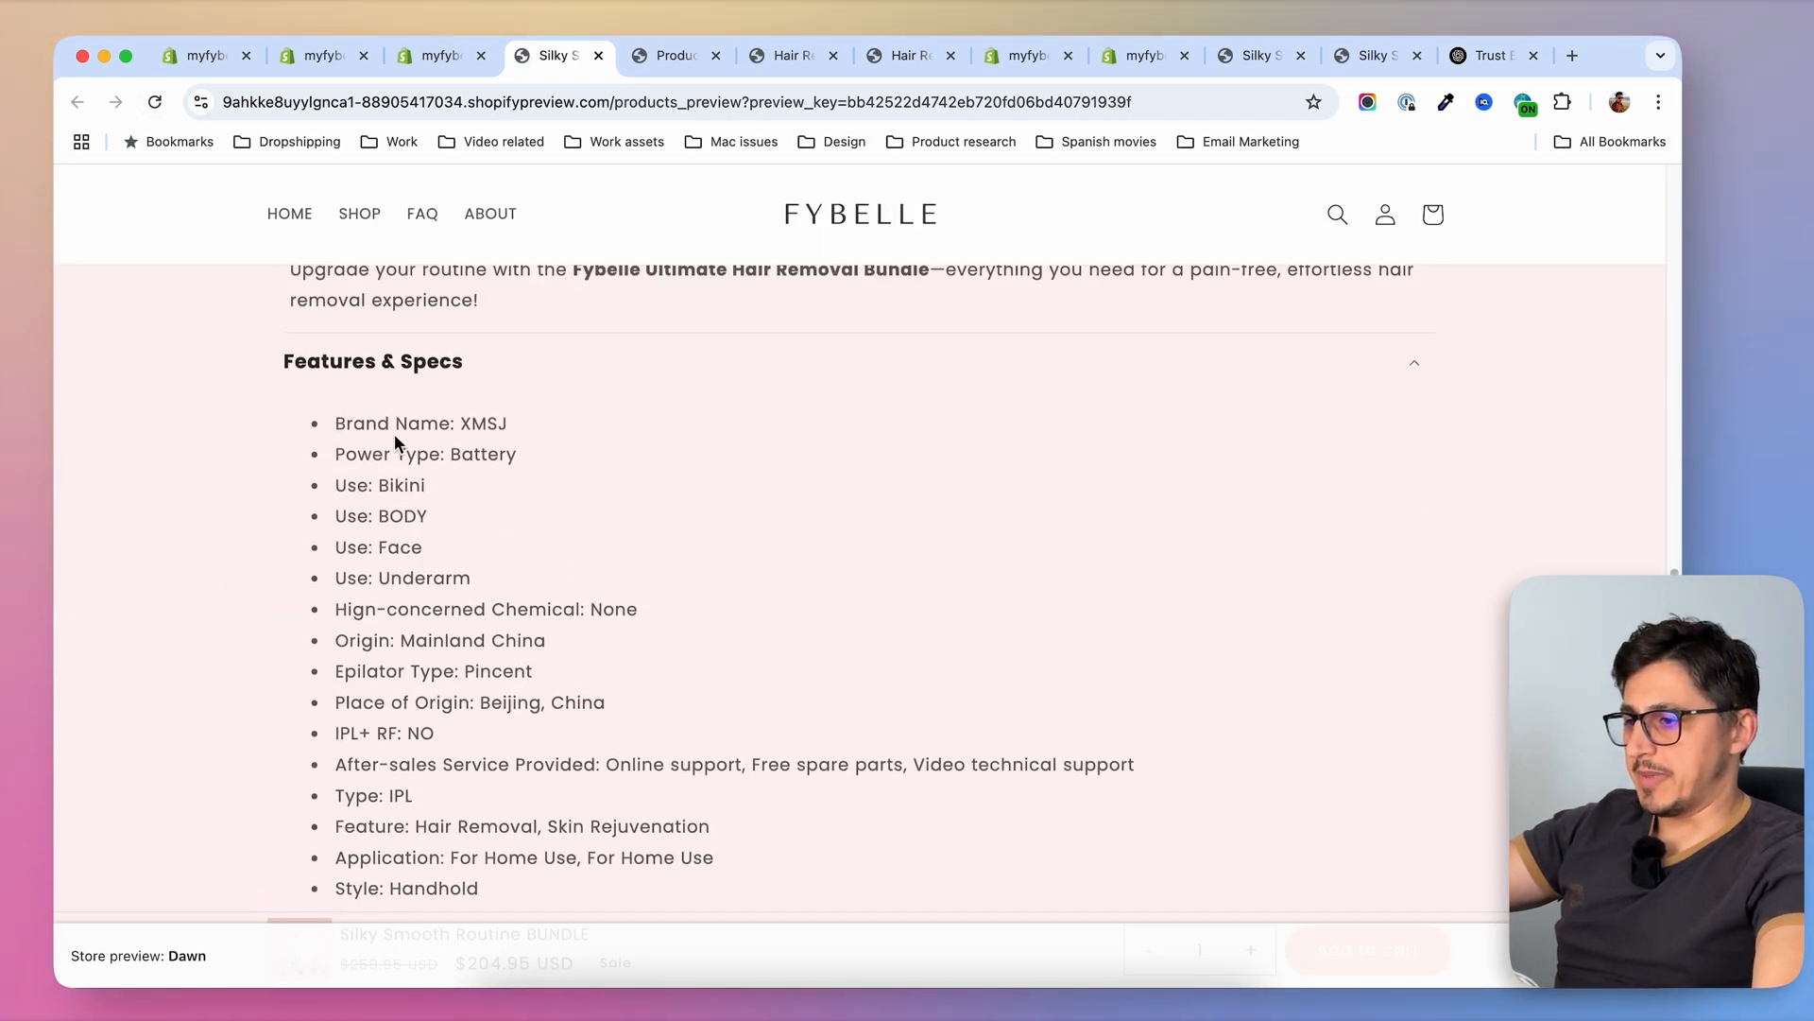
left_click(560, 367)
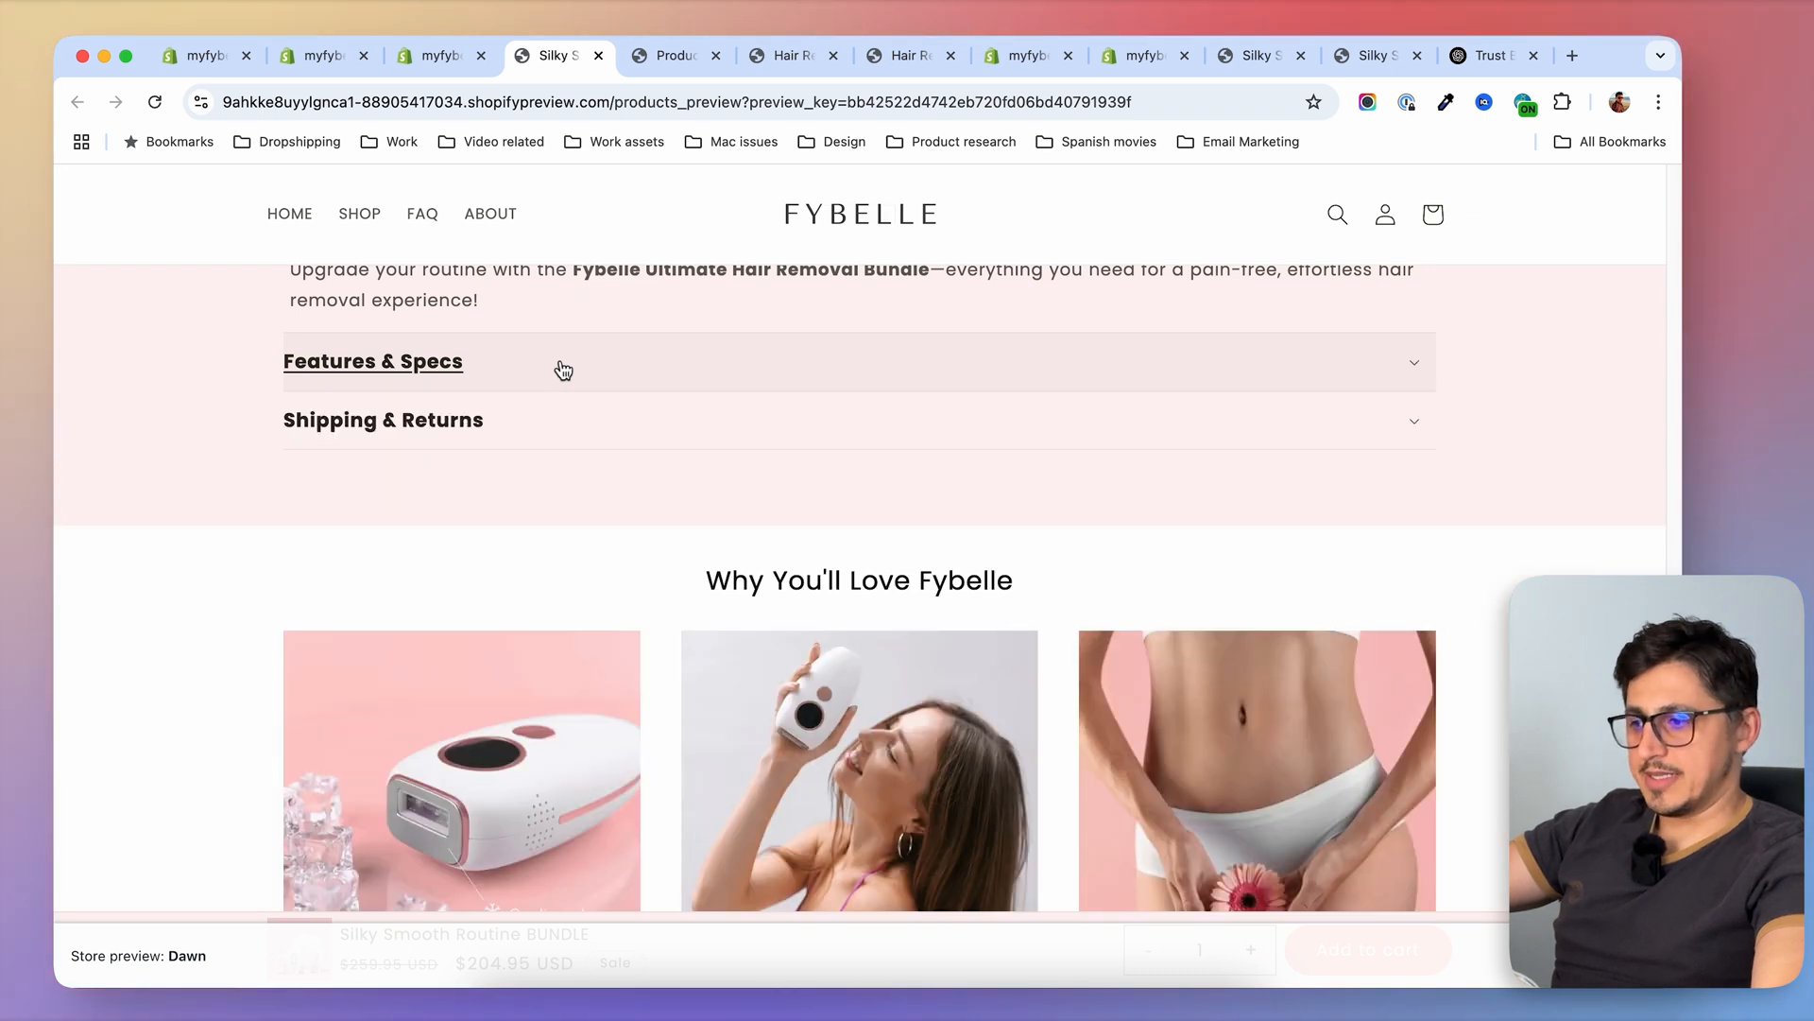
Expand the Shipping & Returns row on the bundle preview page and read its text
left_click(559, 430)
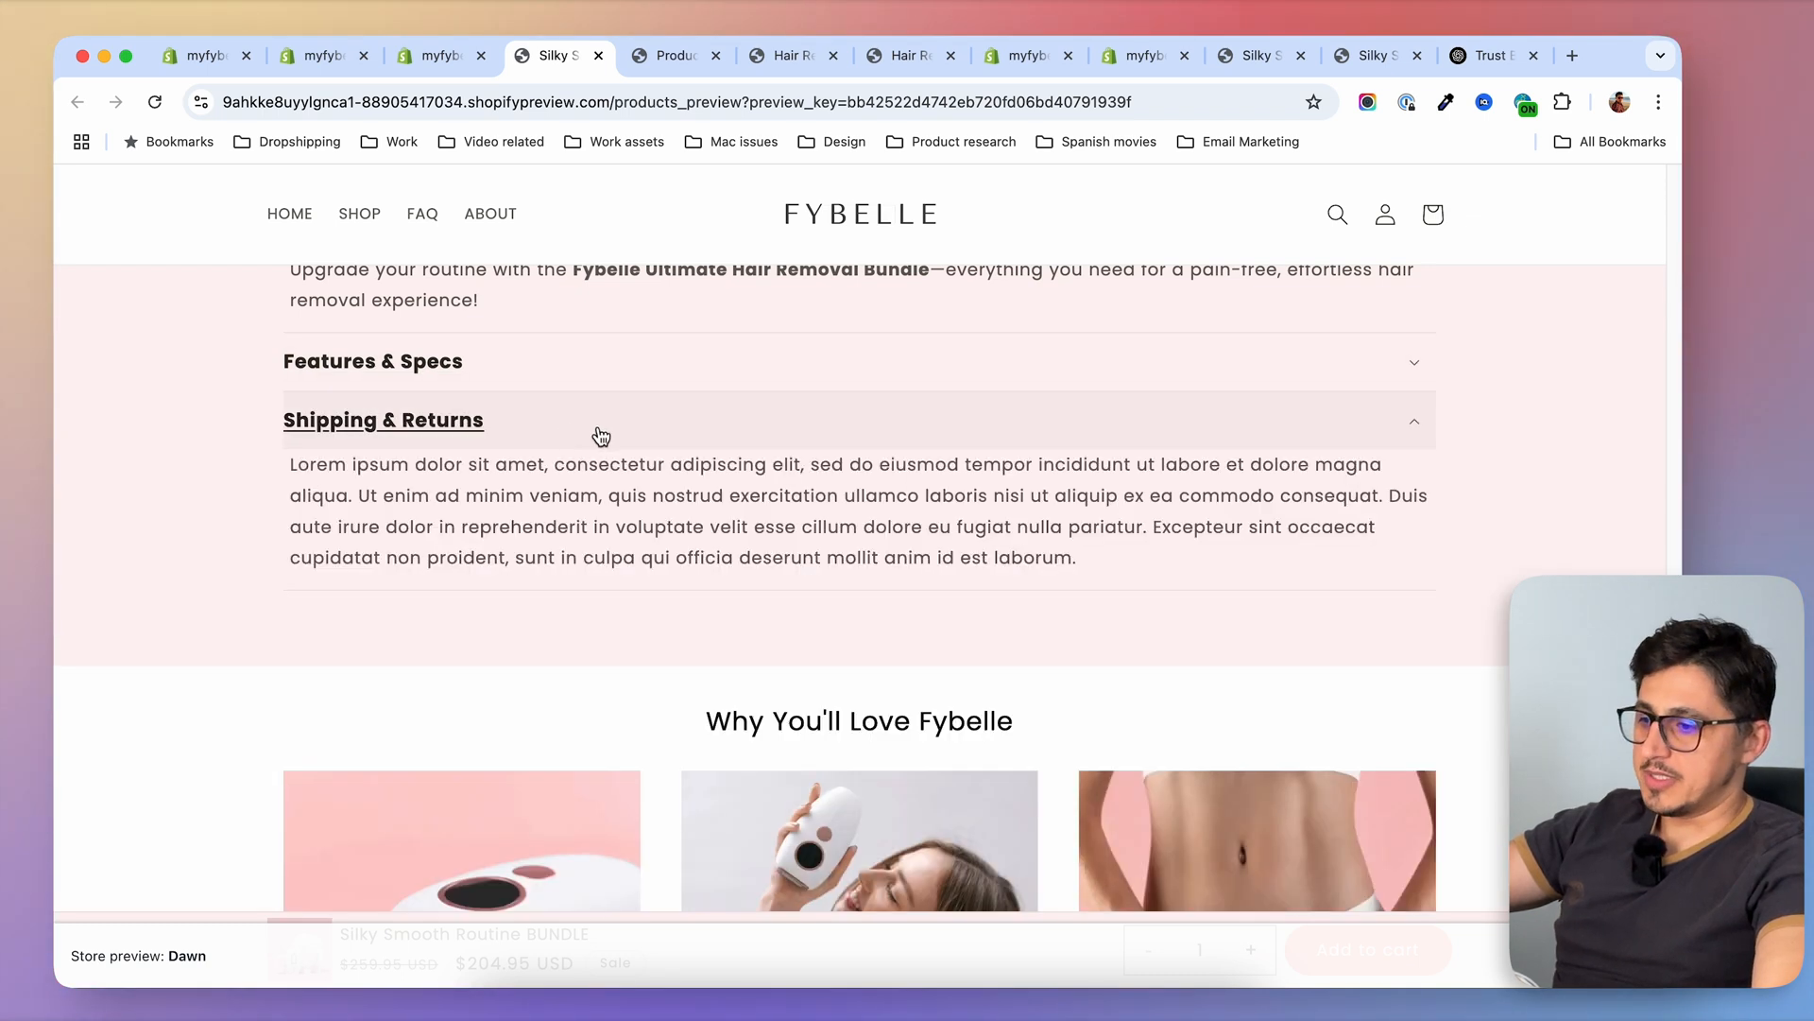
left_click_drag(290, 463, 1183, 567)
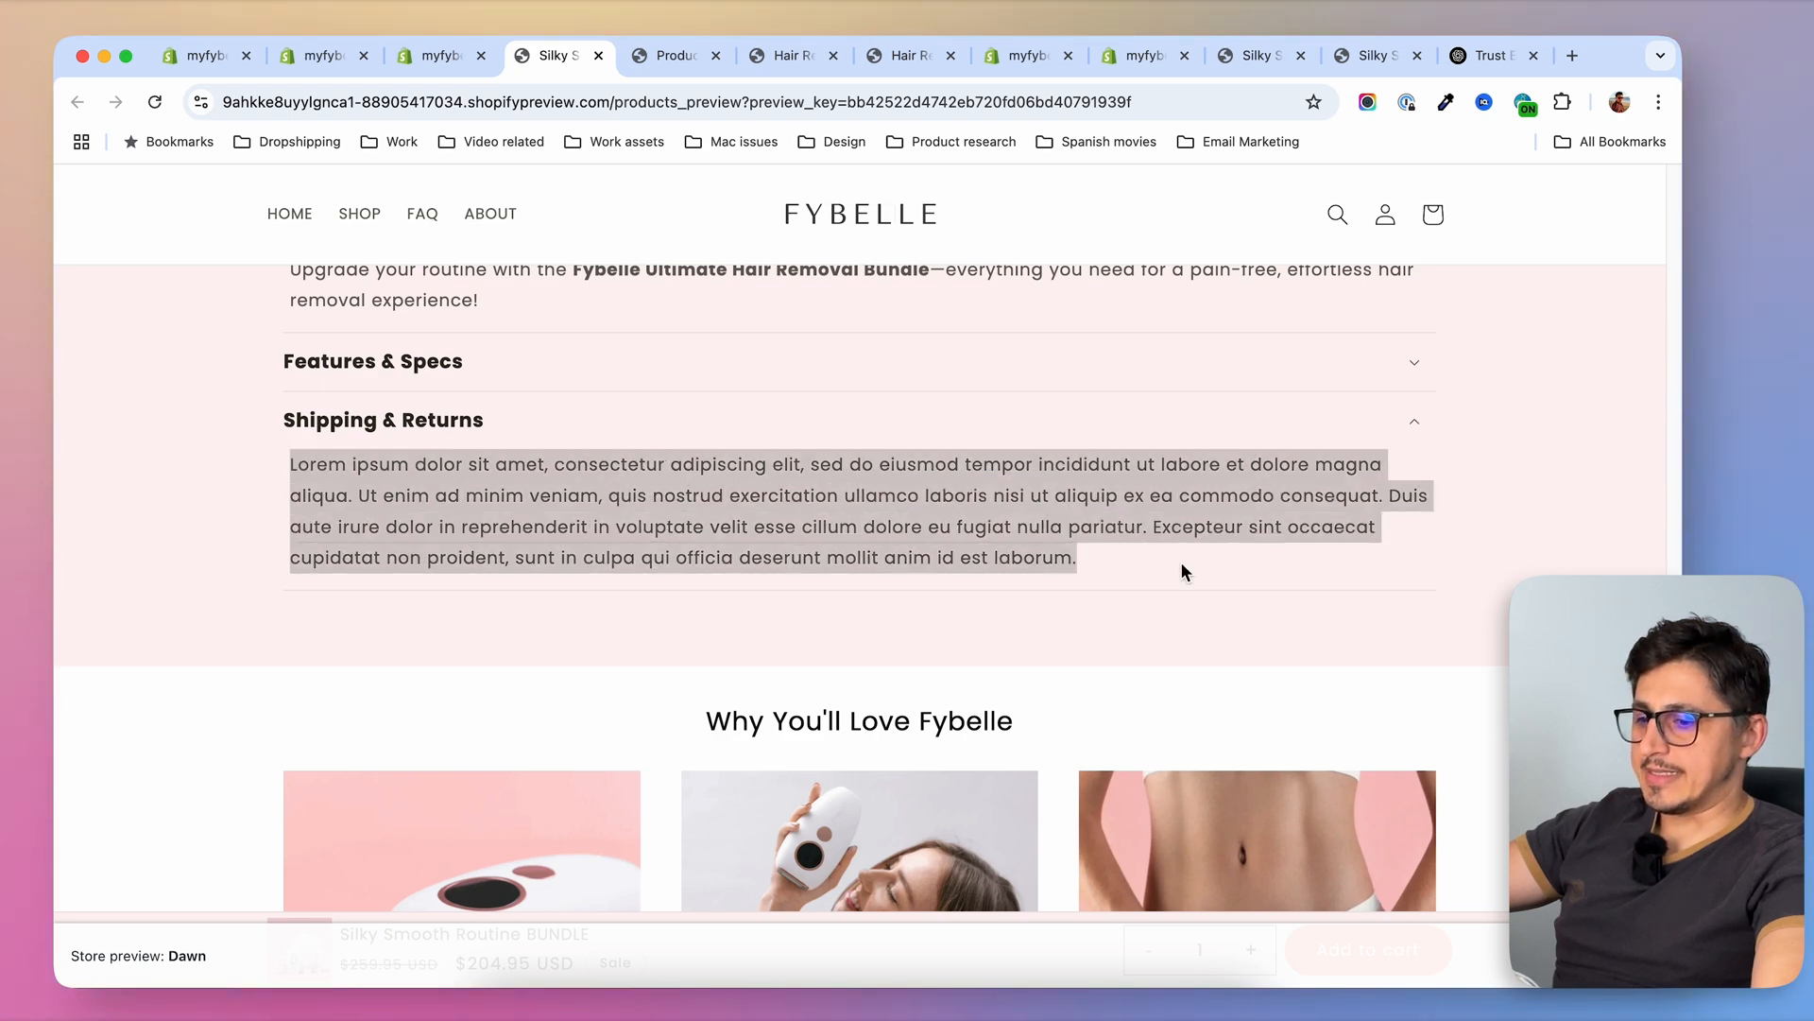
left_click(1182, 567)
In the theme editor's Default product template, replace the Shipping & Returns row content with text starting "We offer free global shipping with tracked delivery", and save
left_click(326, 56)
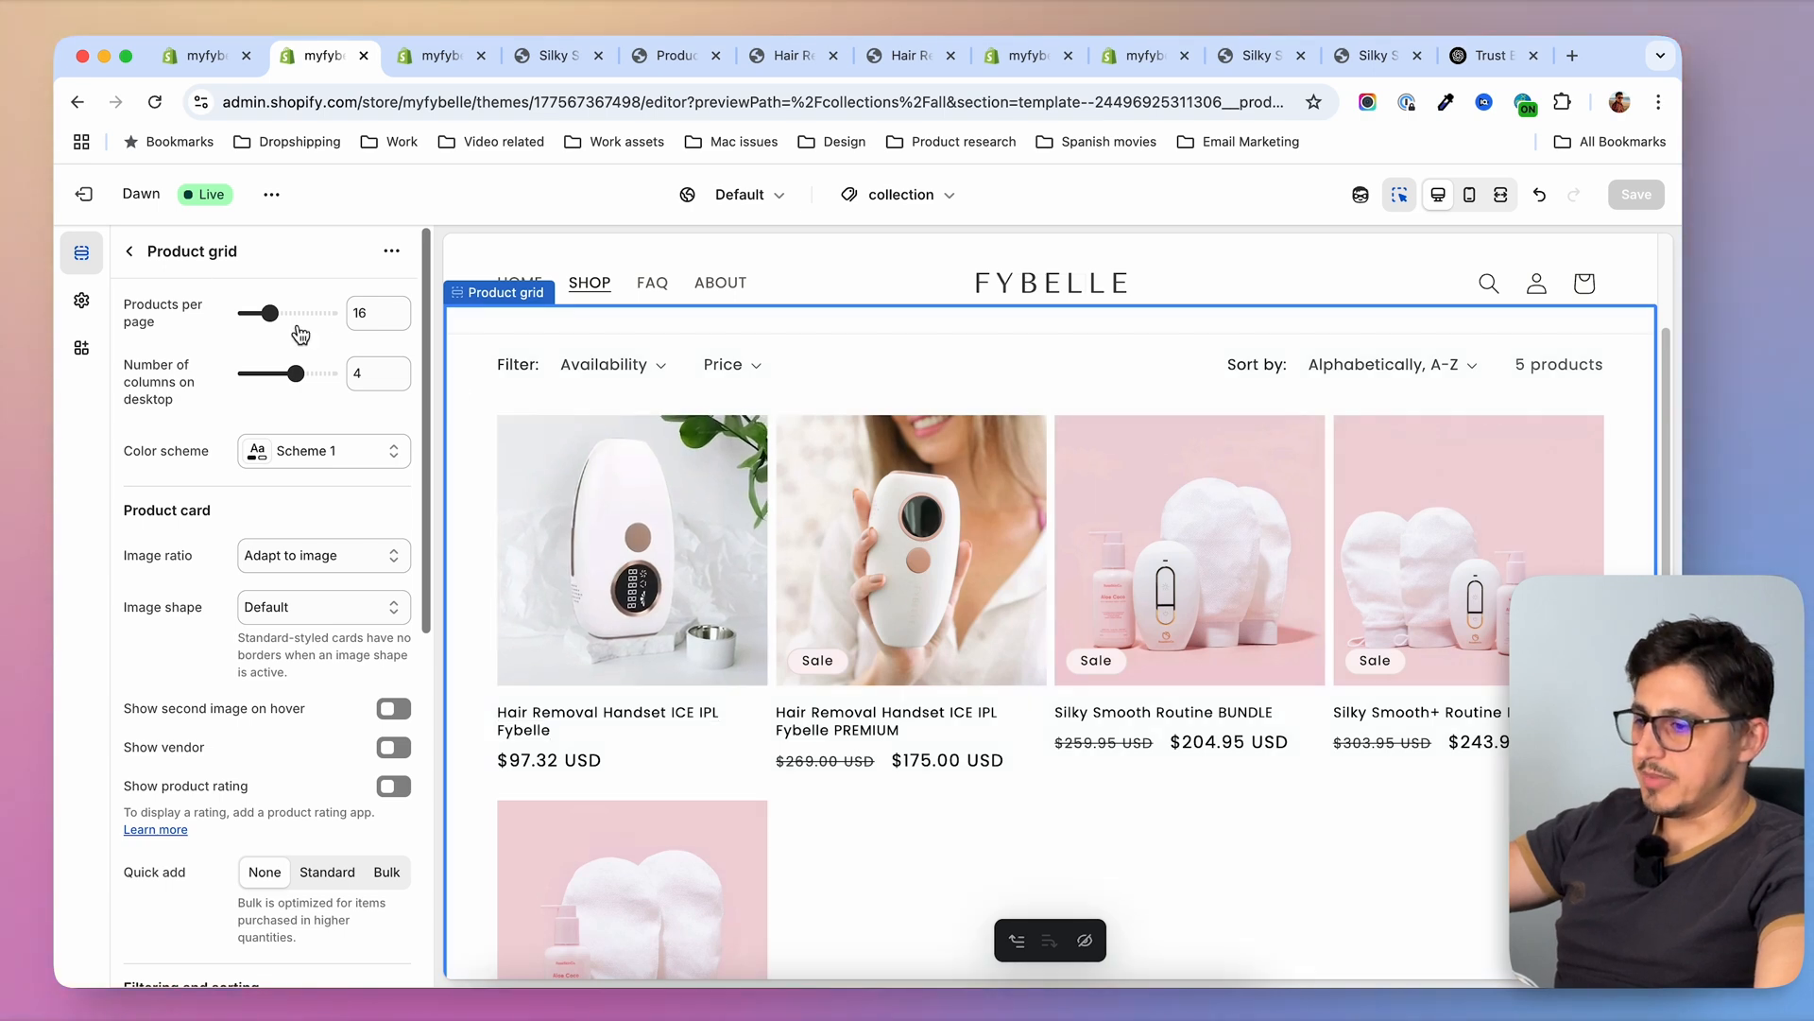
left_click(697, 555)
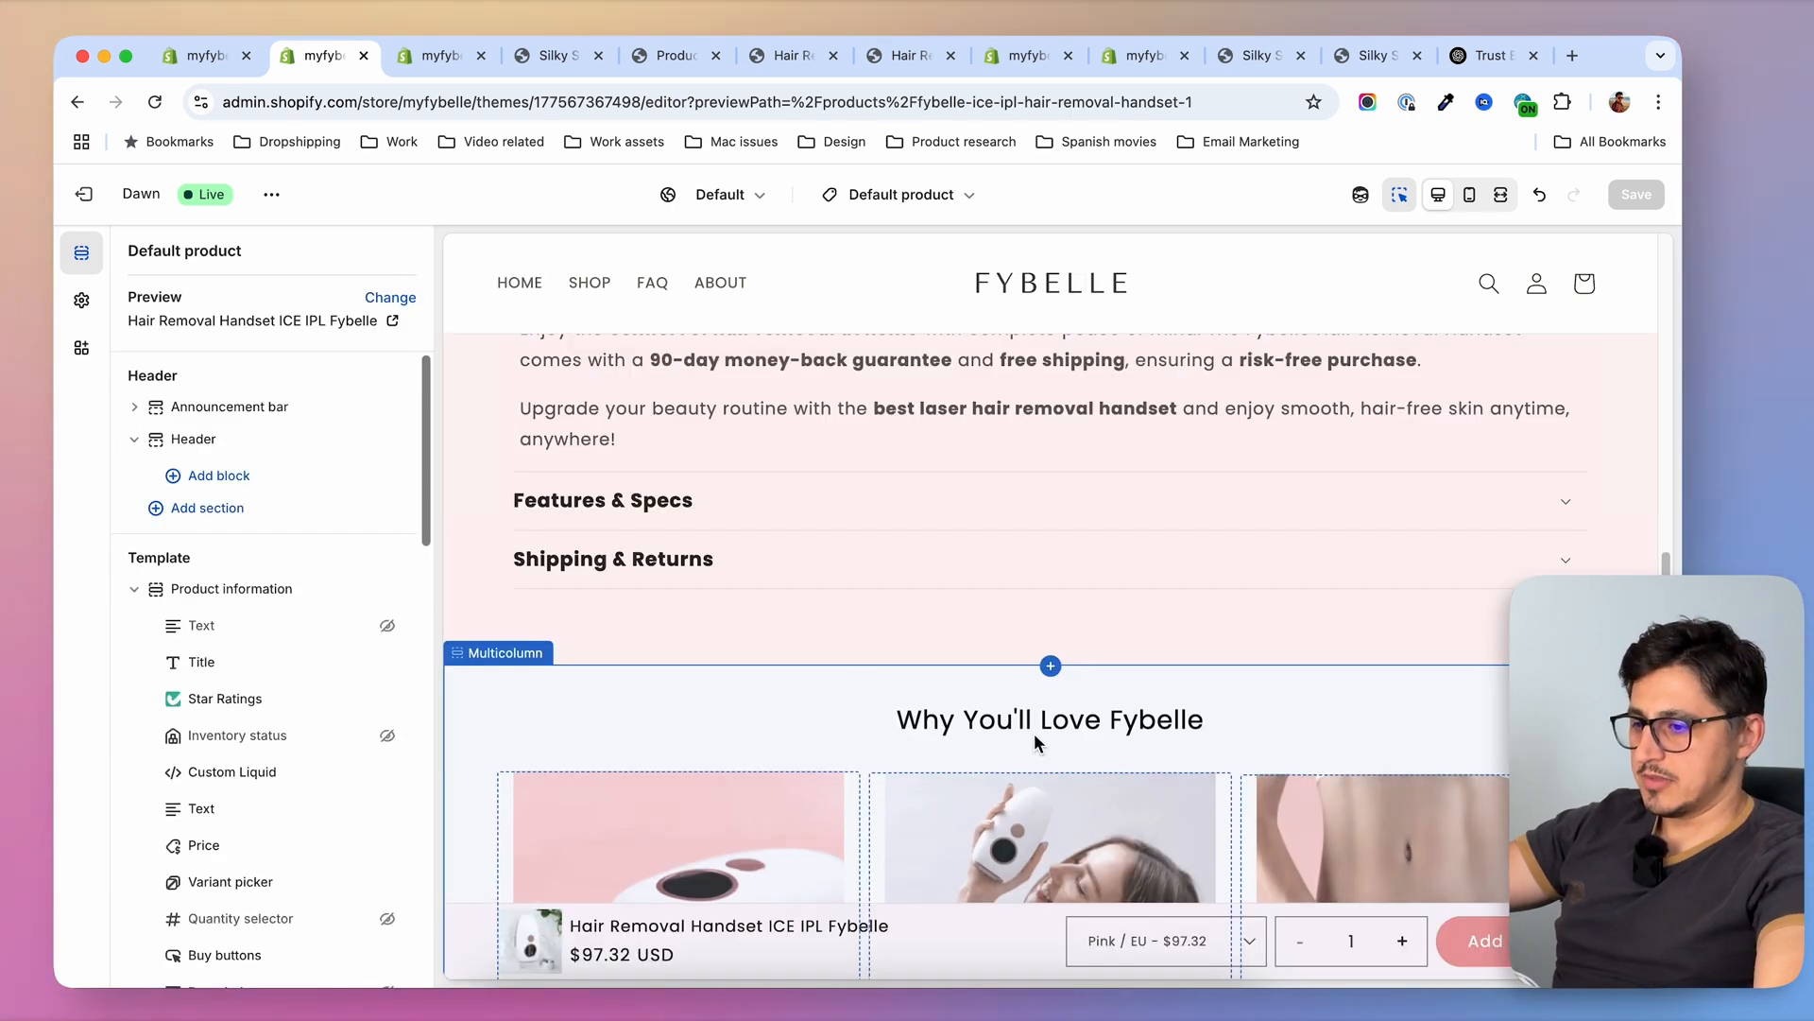
left_click(777, 567)
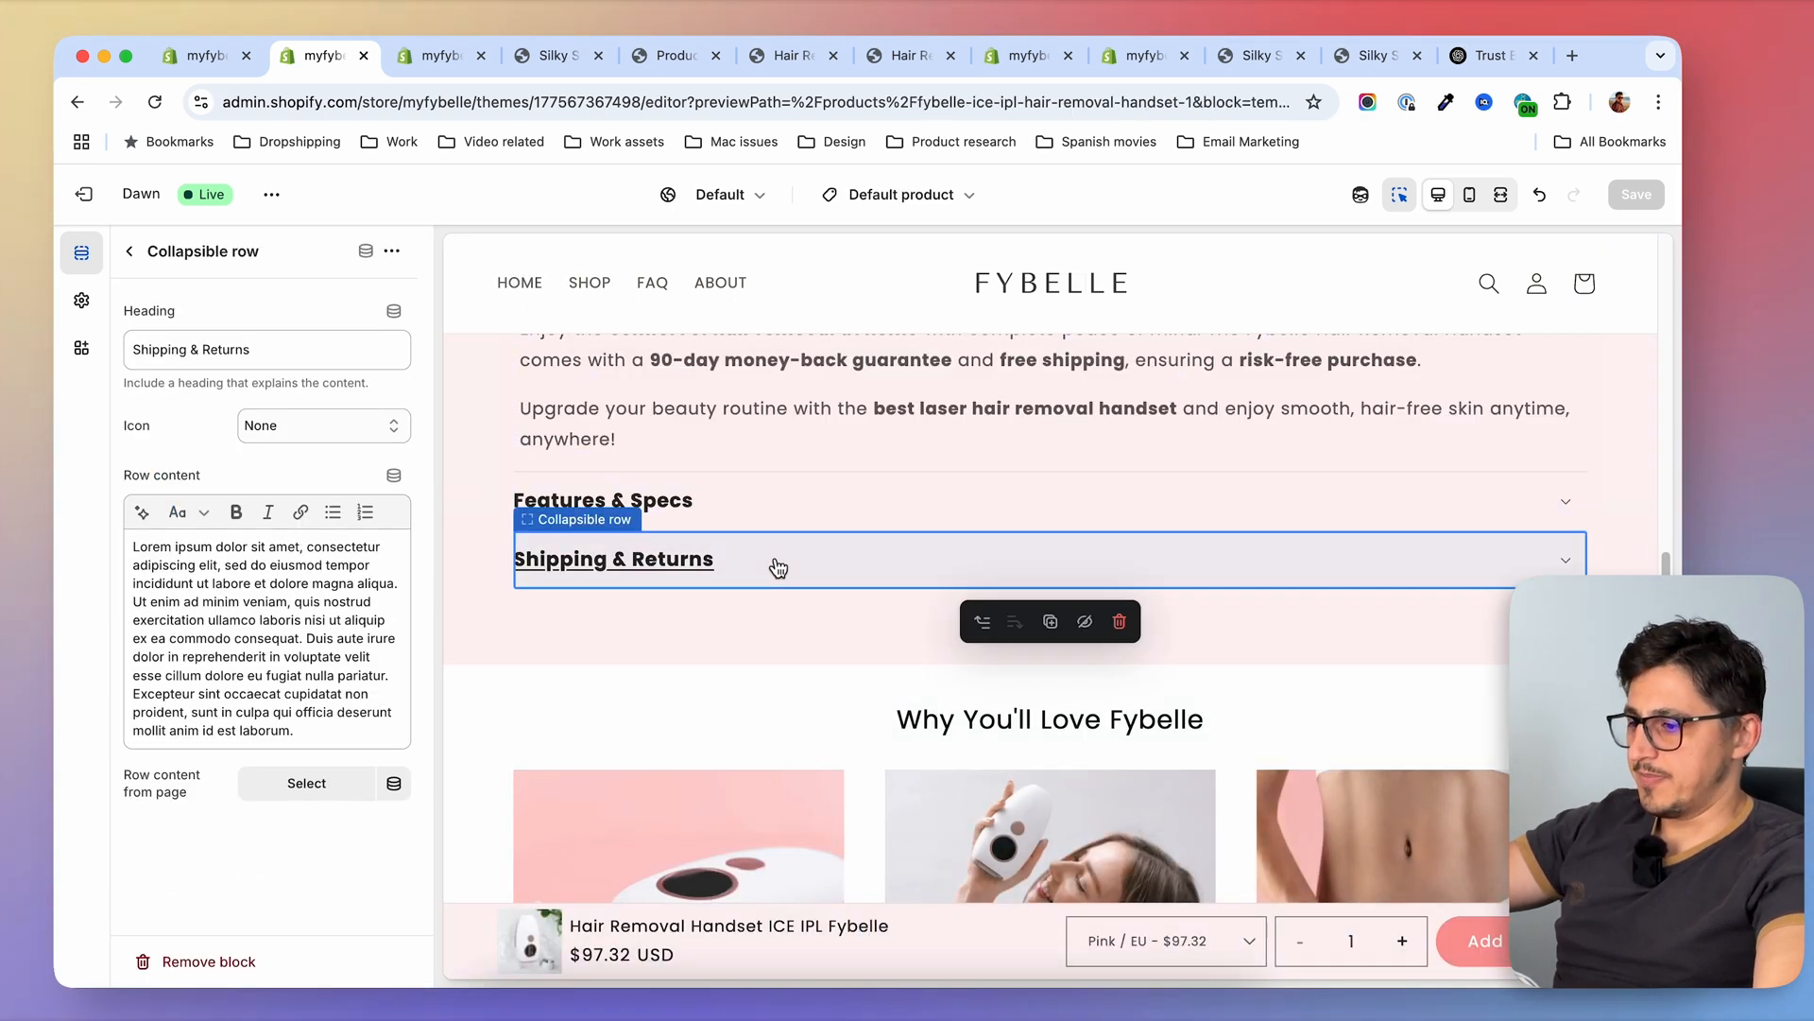
mouse_move(133, 546)
left_mouse_down()
mouse_move(273, 607)
mouse_move(326, 733)
mouse_move(208, 663)
mouse_move(116, 553)
left_mouse_up()
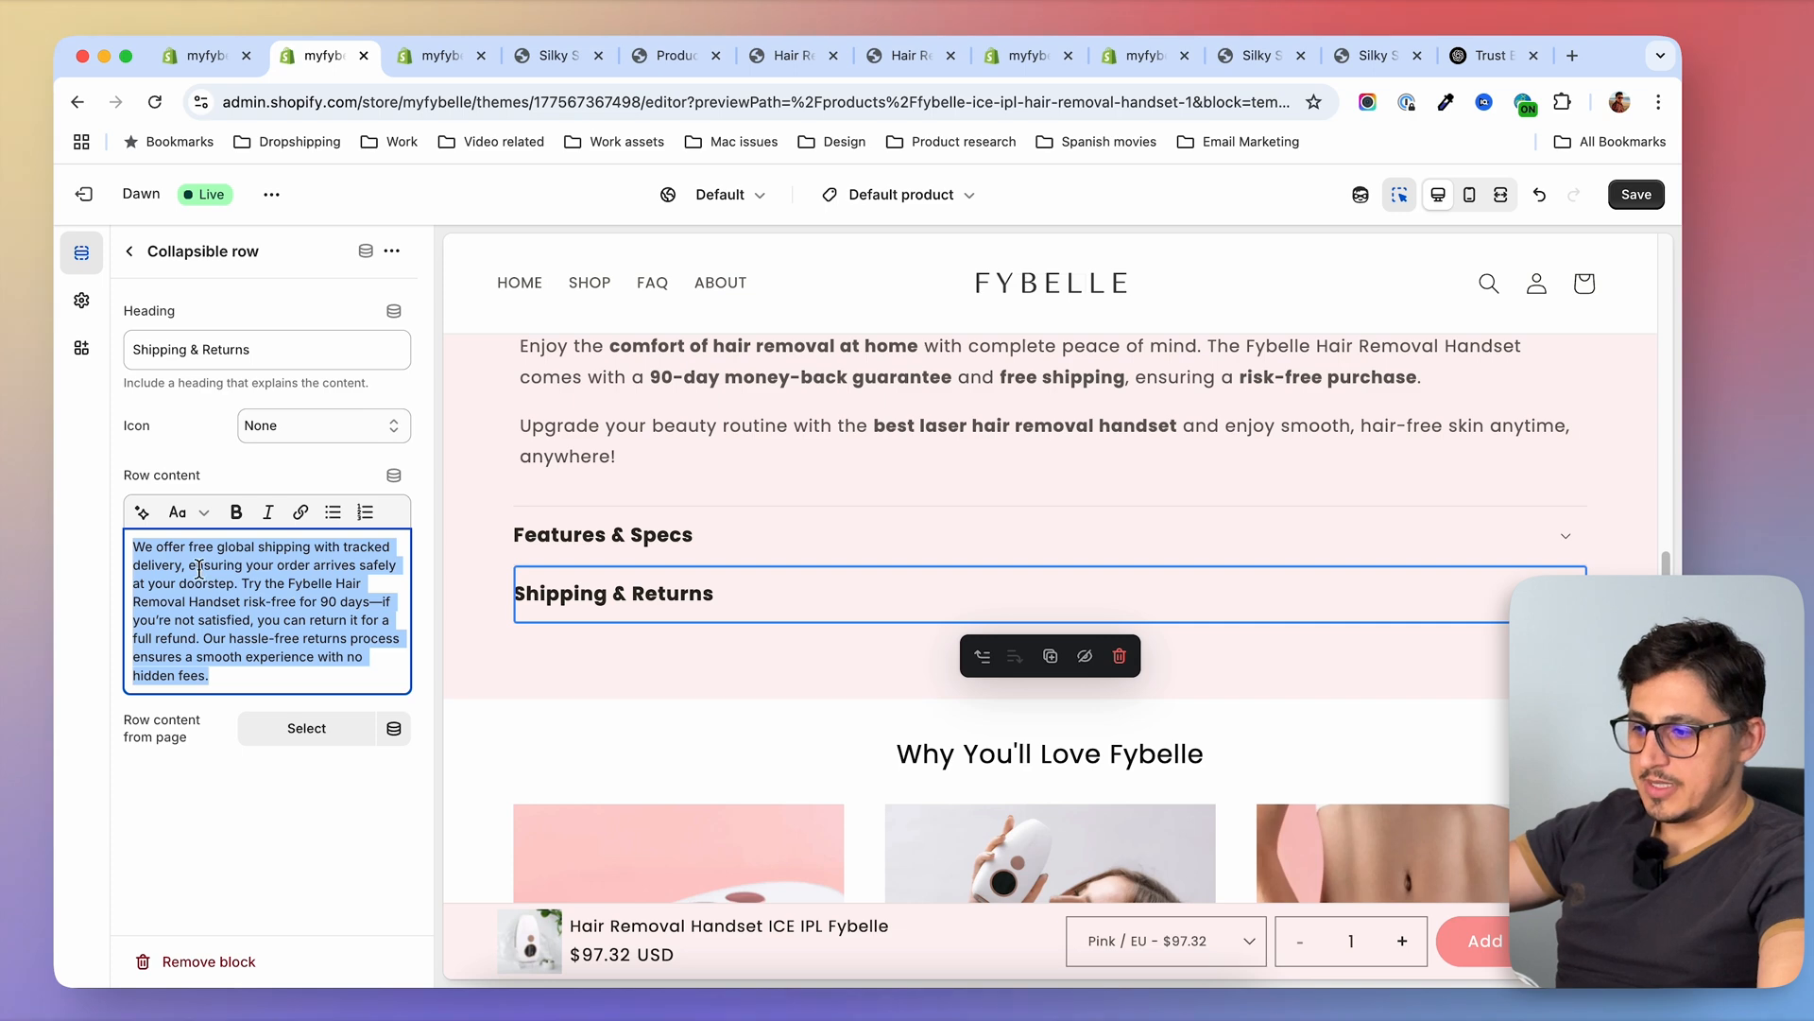
left_click(1636, 194)
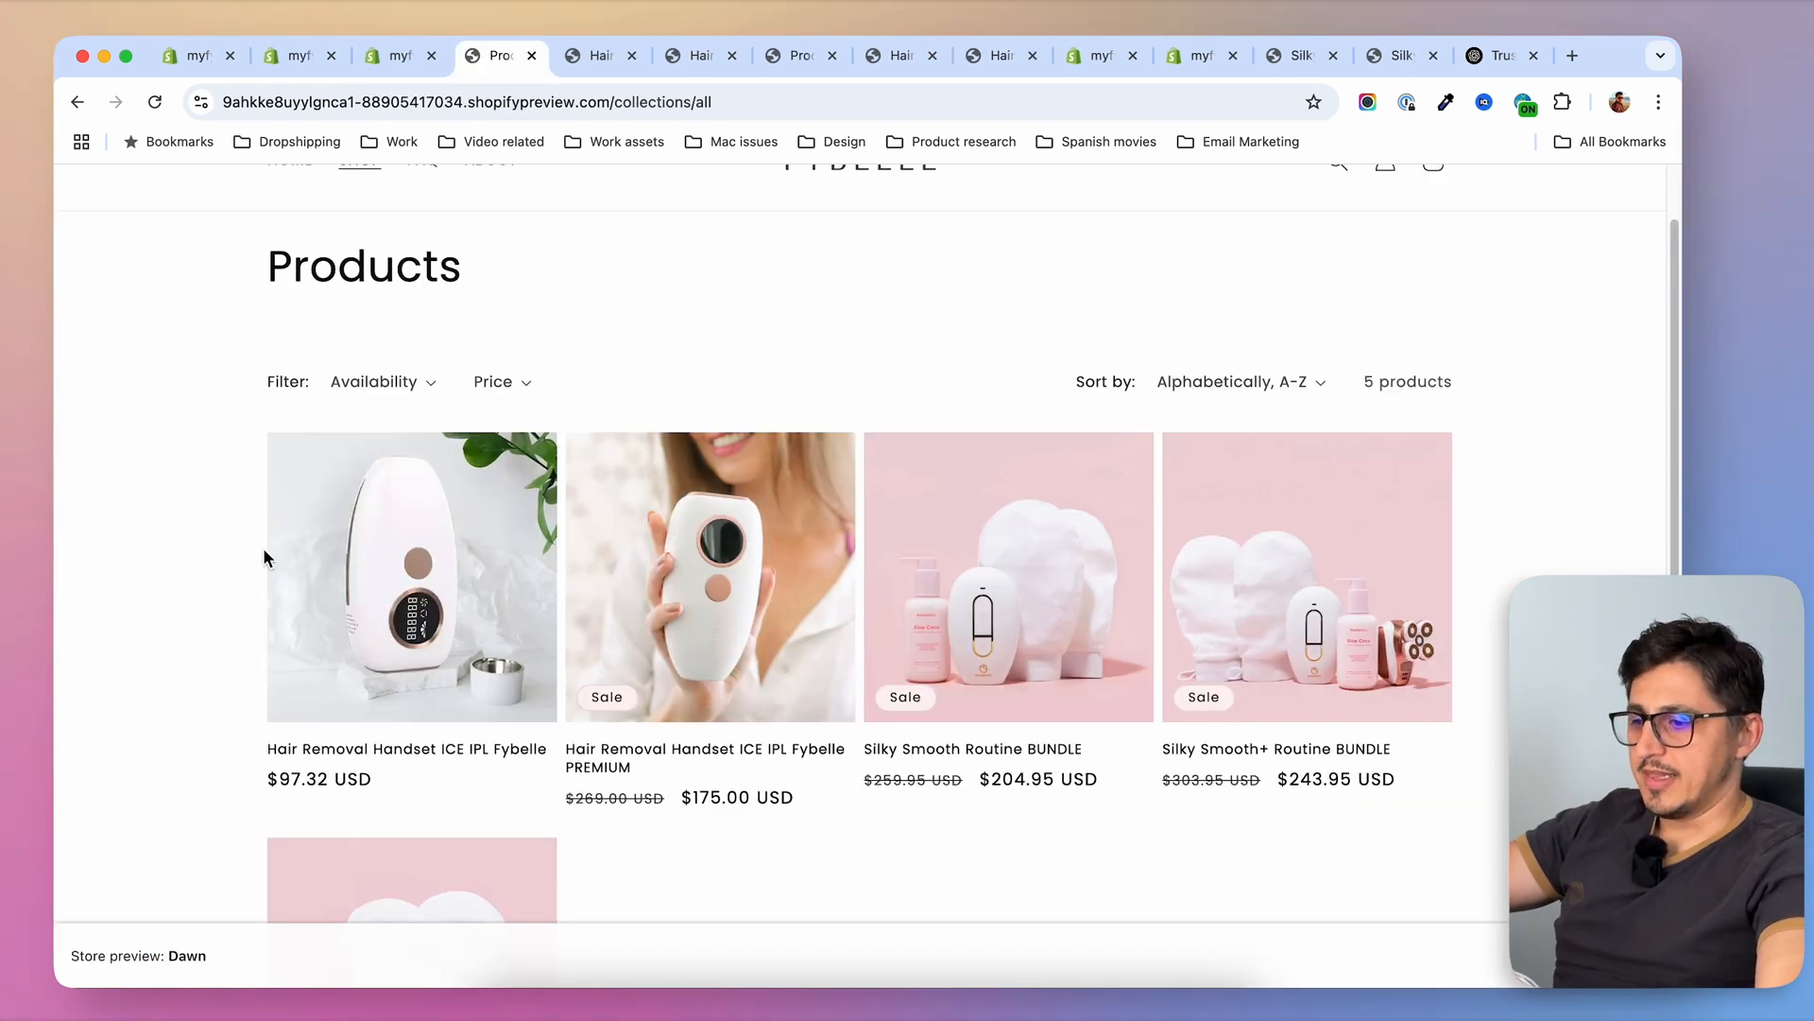
Preview the Hair Removal Handset ICE IPL Fybelle page and expand Shipping & Returns to read its text
left_click(594, 56)
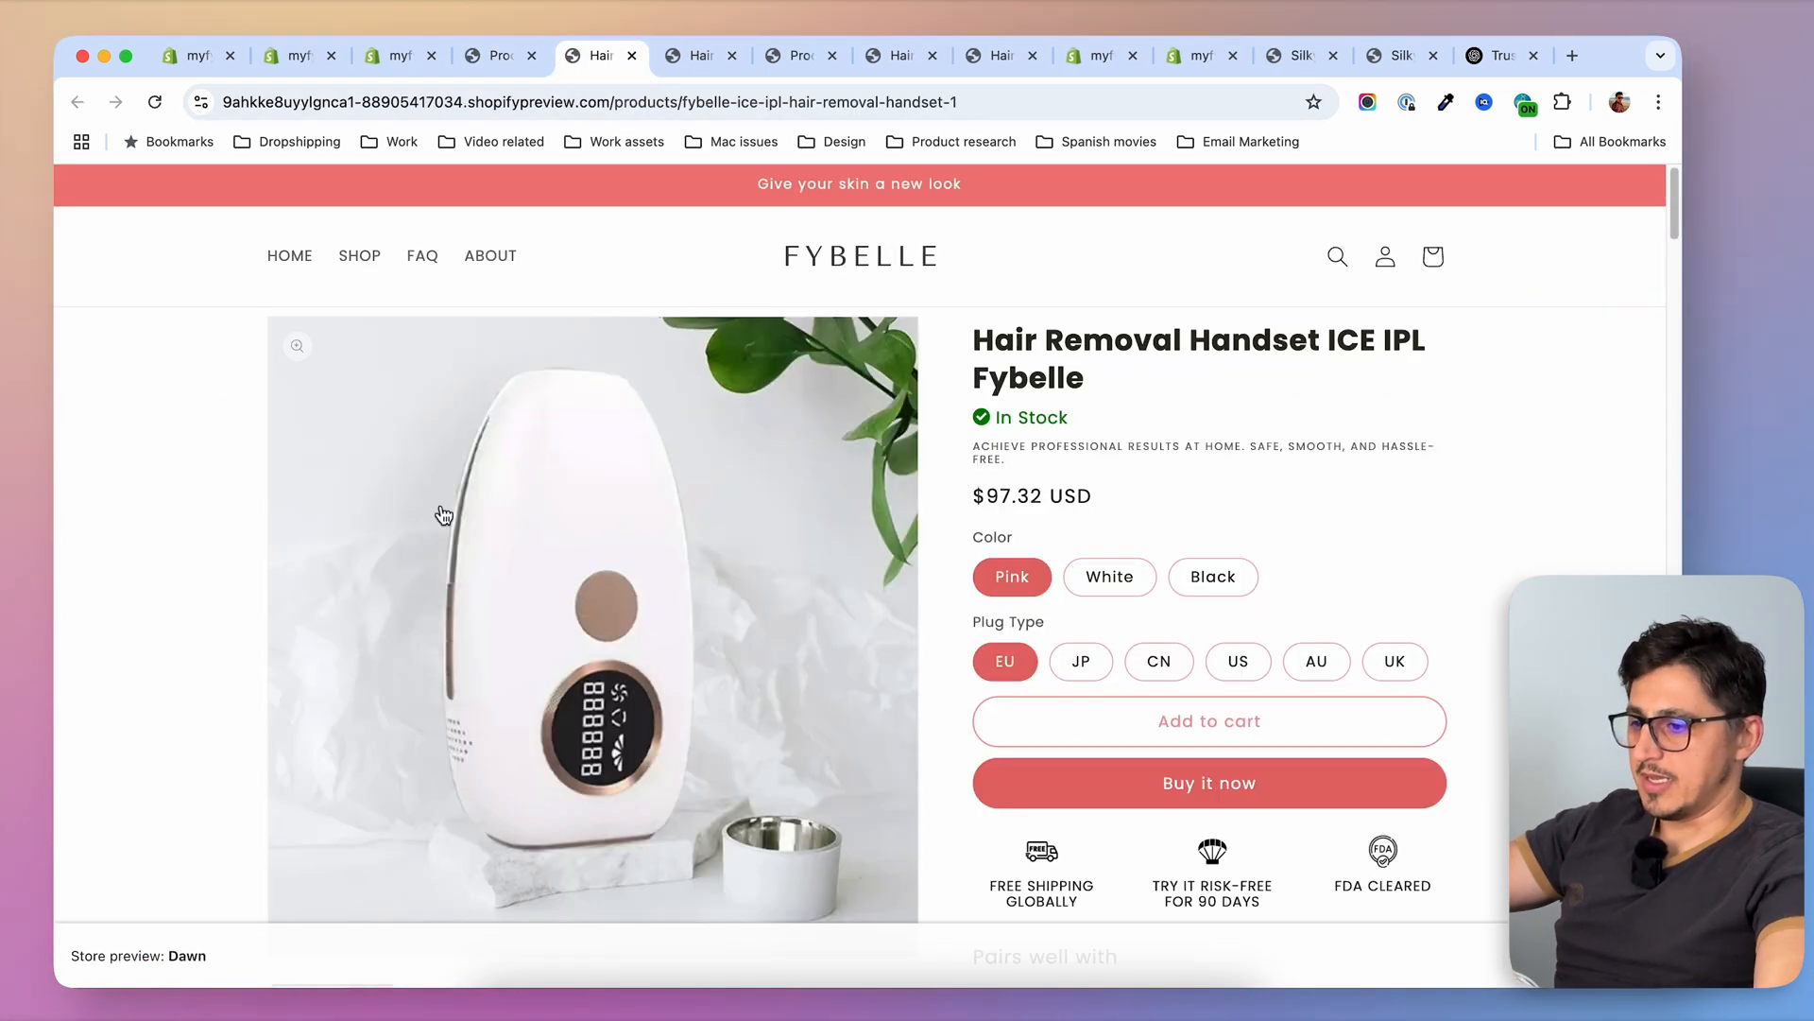
scroll(437, 431, "down", 15)
scroll(149, 415, "down", 18)
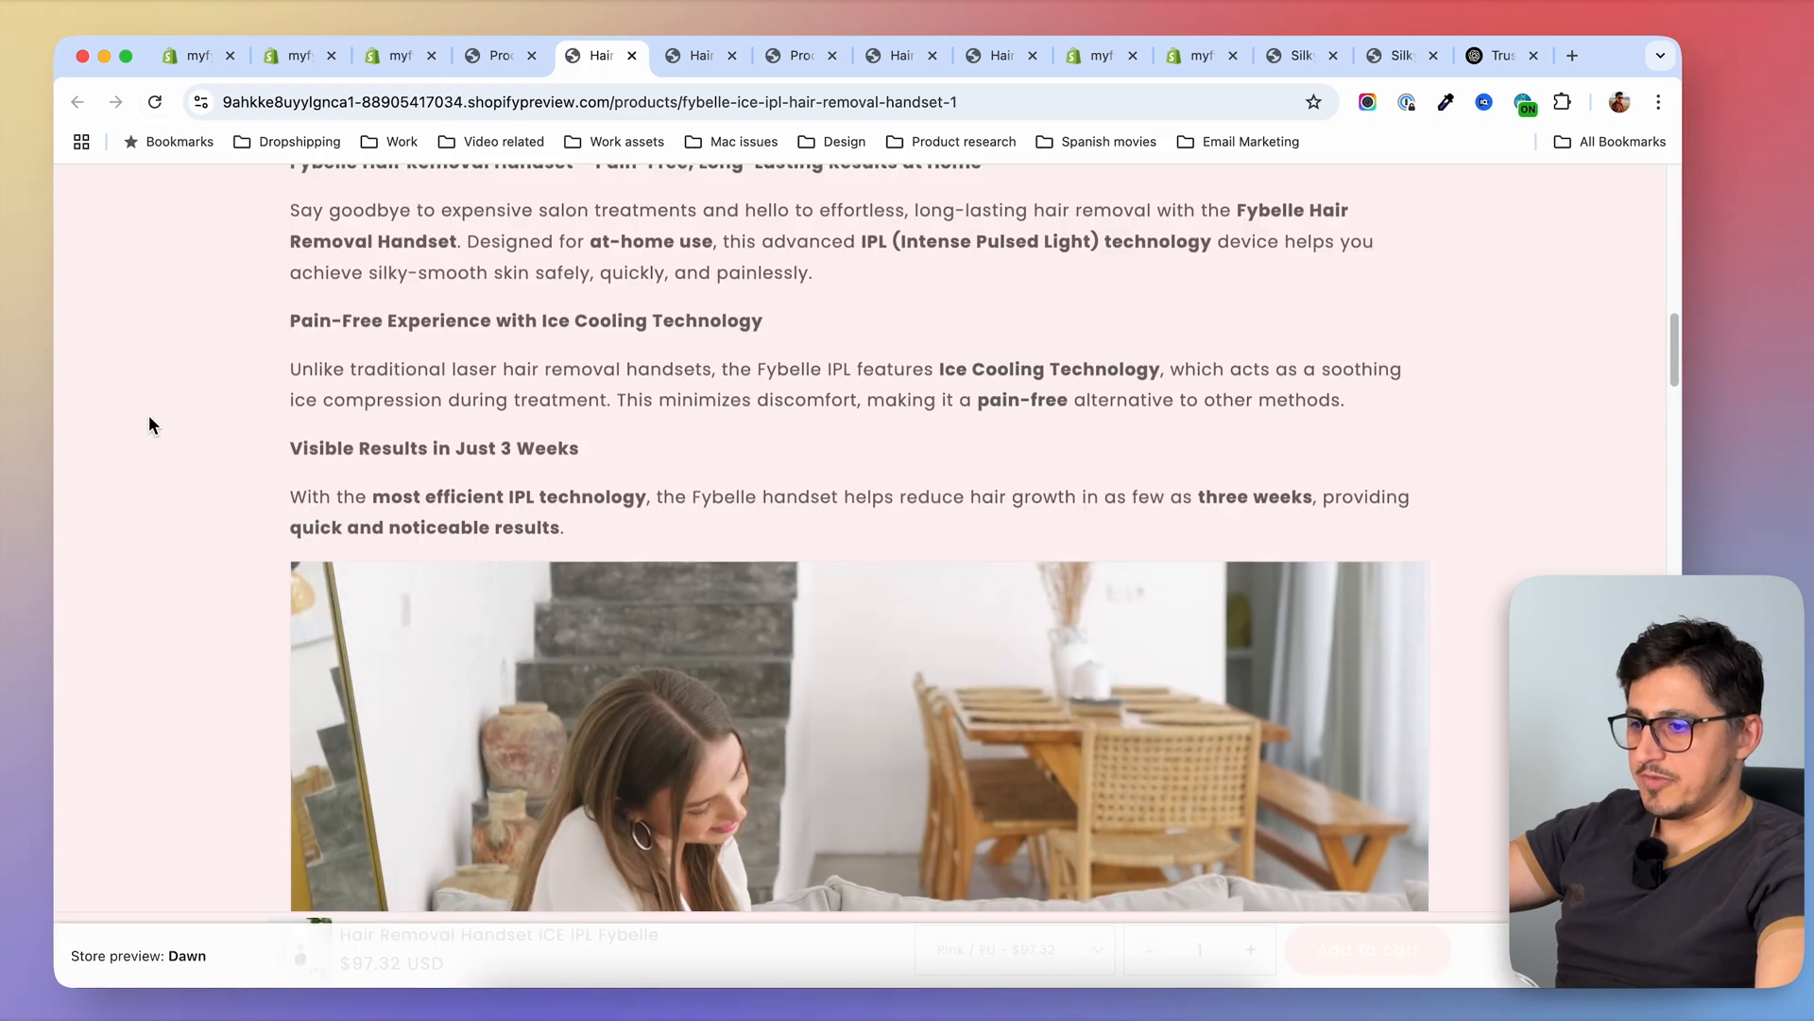
scroll(170, 443, "down", 10)
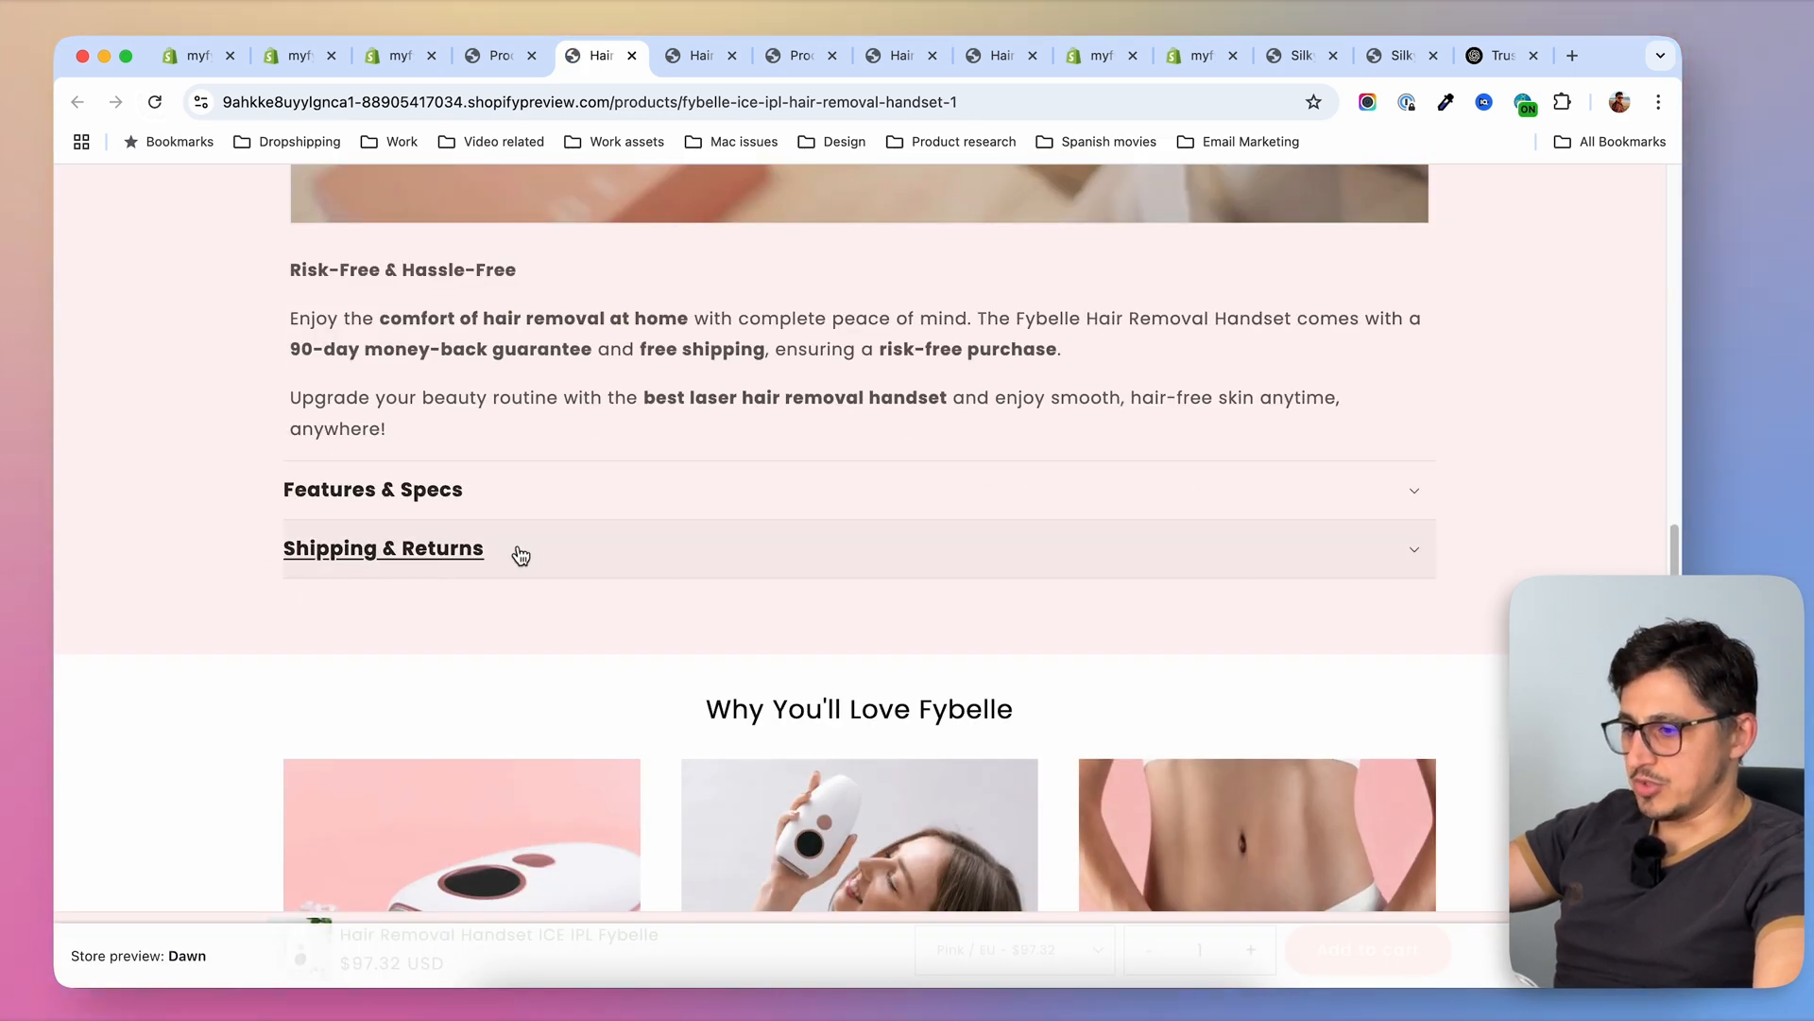
left_click(520, 556)
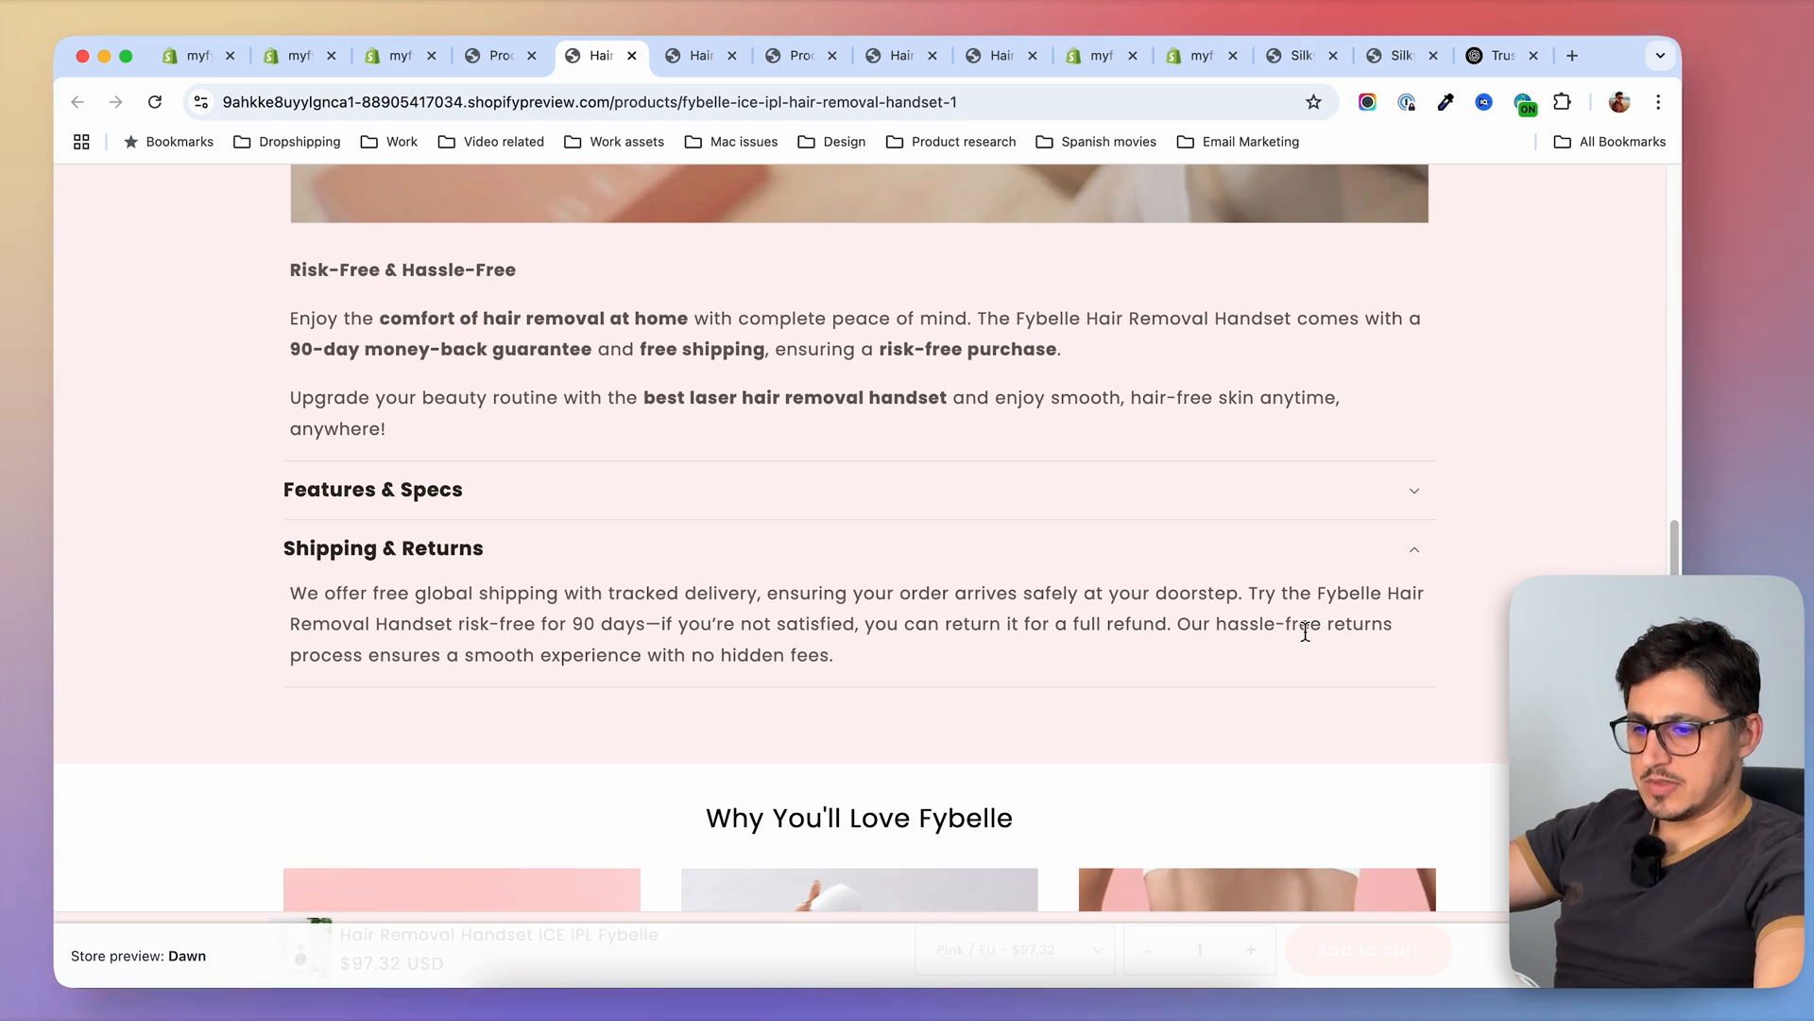
left_click_drag(578, 626, 662, 626)
left_click(965, 635)
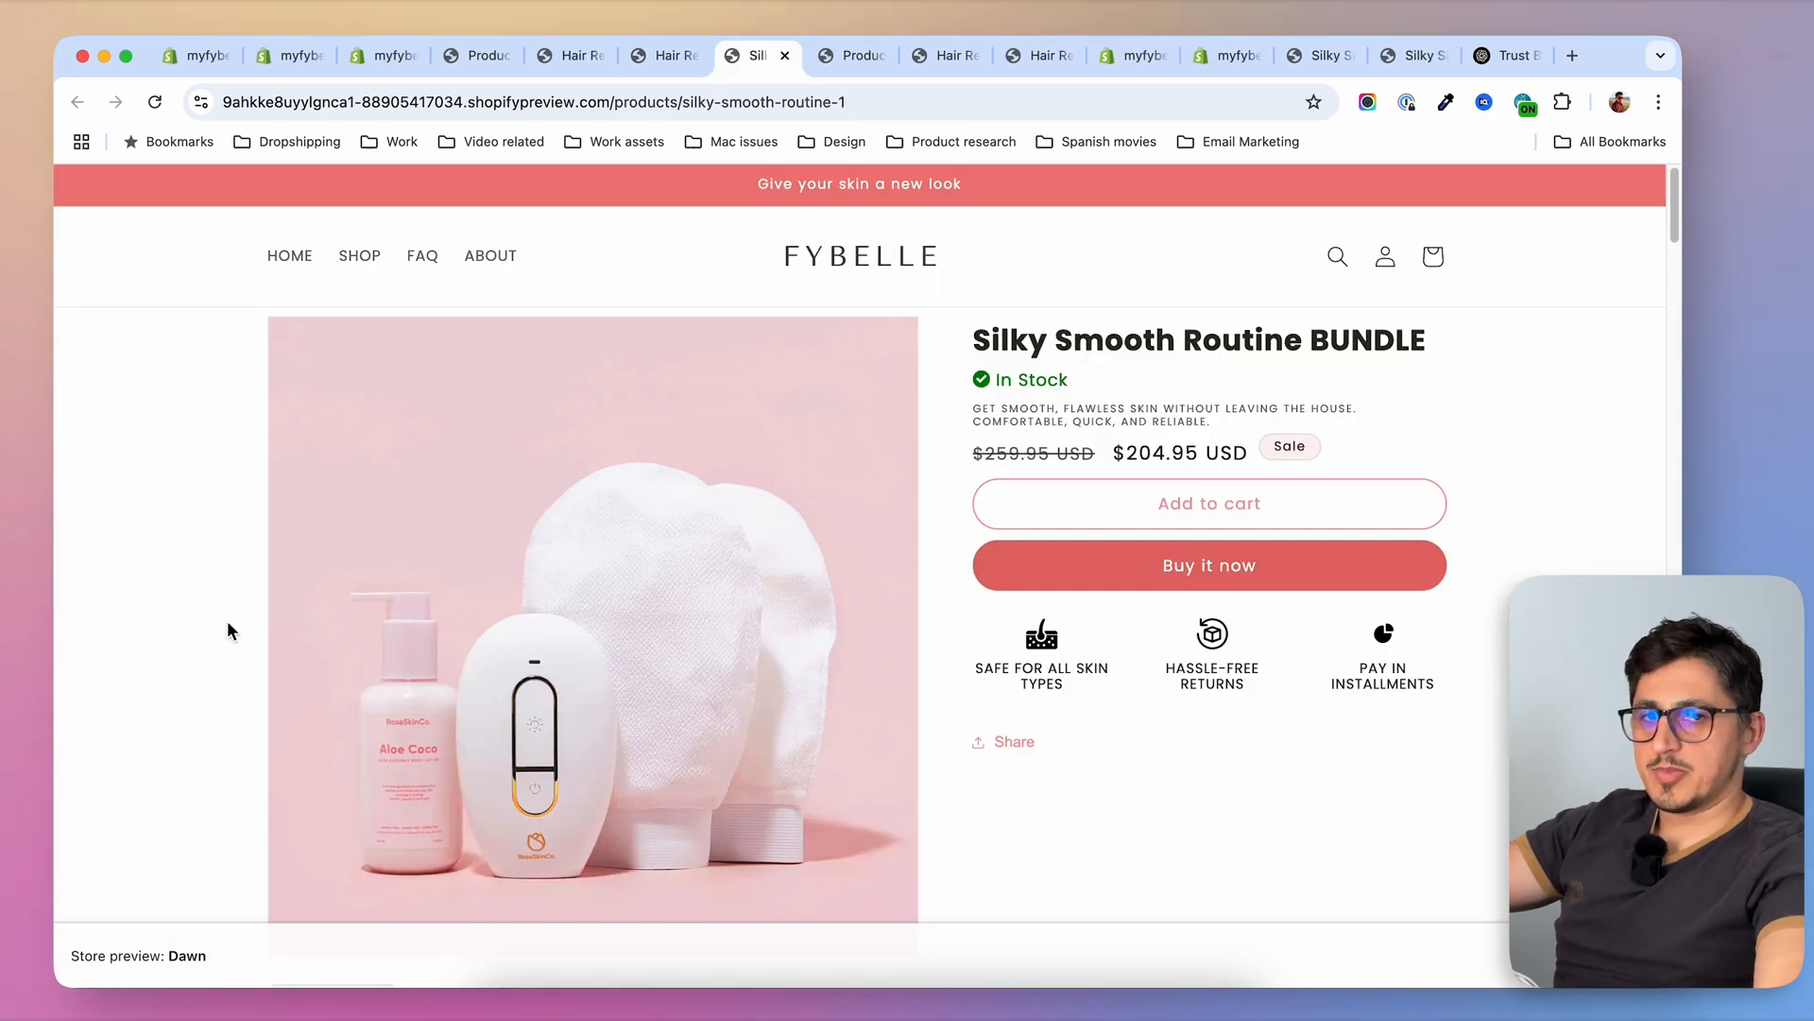
Check the Shipping & Returns text on the Silky Smooth Routine BUNDLE product page
scroll(227, 620, "down", 15)
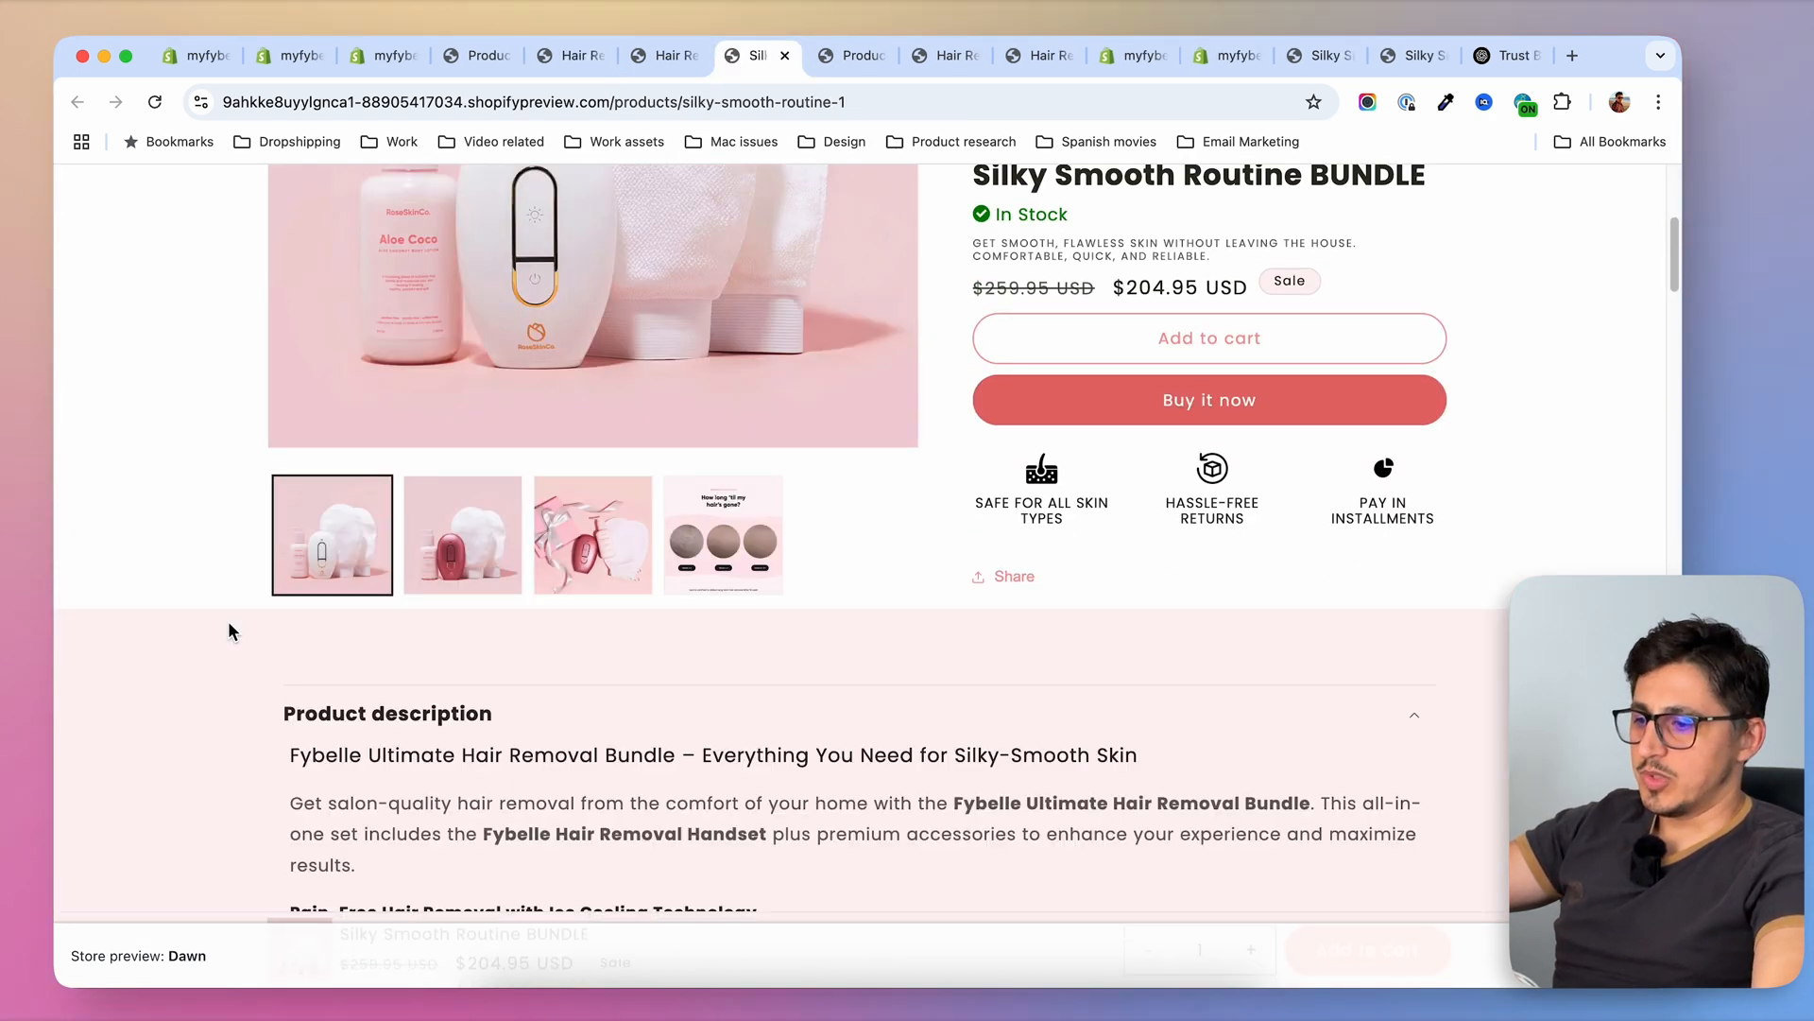
scroll(209, 681, "down", 15)
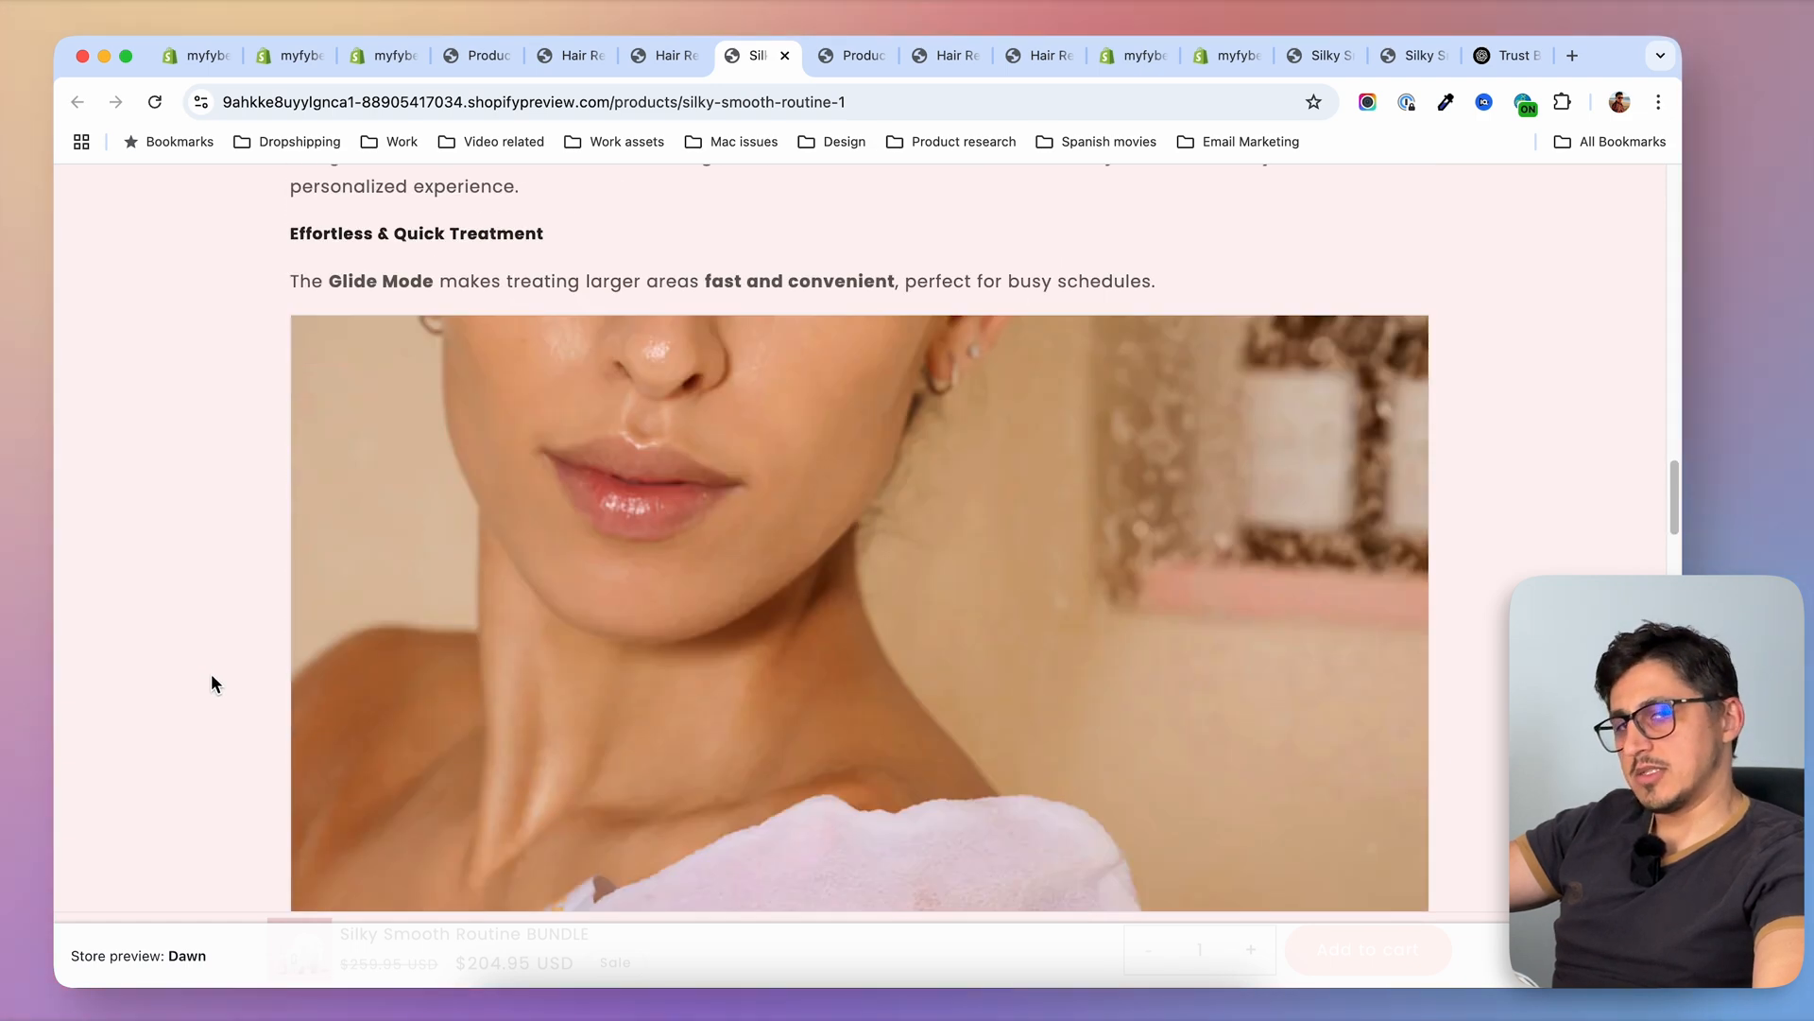
scroll(212, 683, "down", 7)
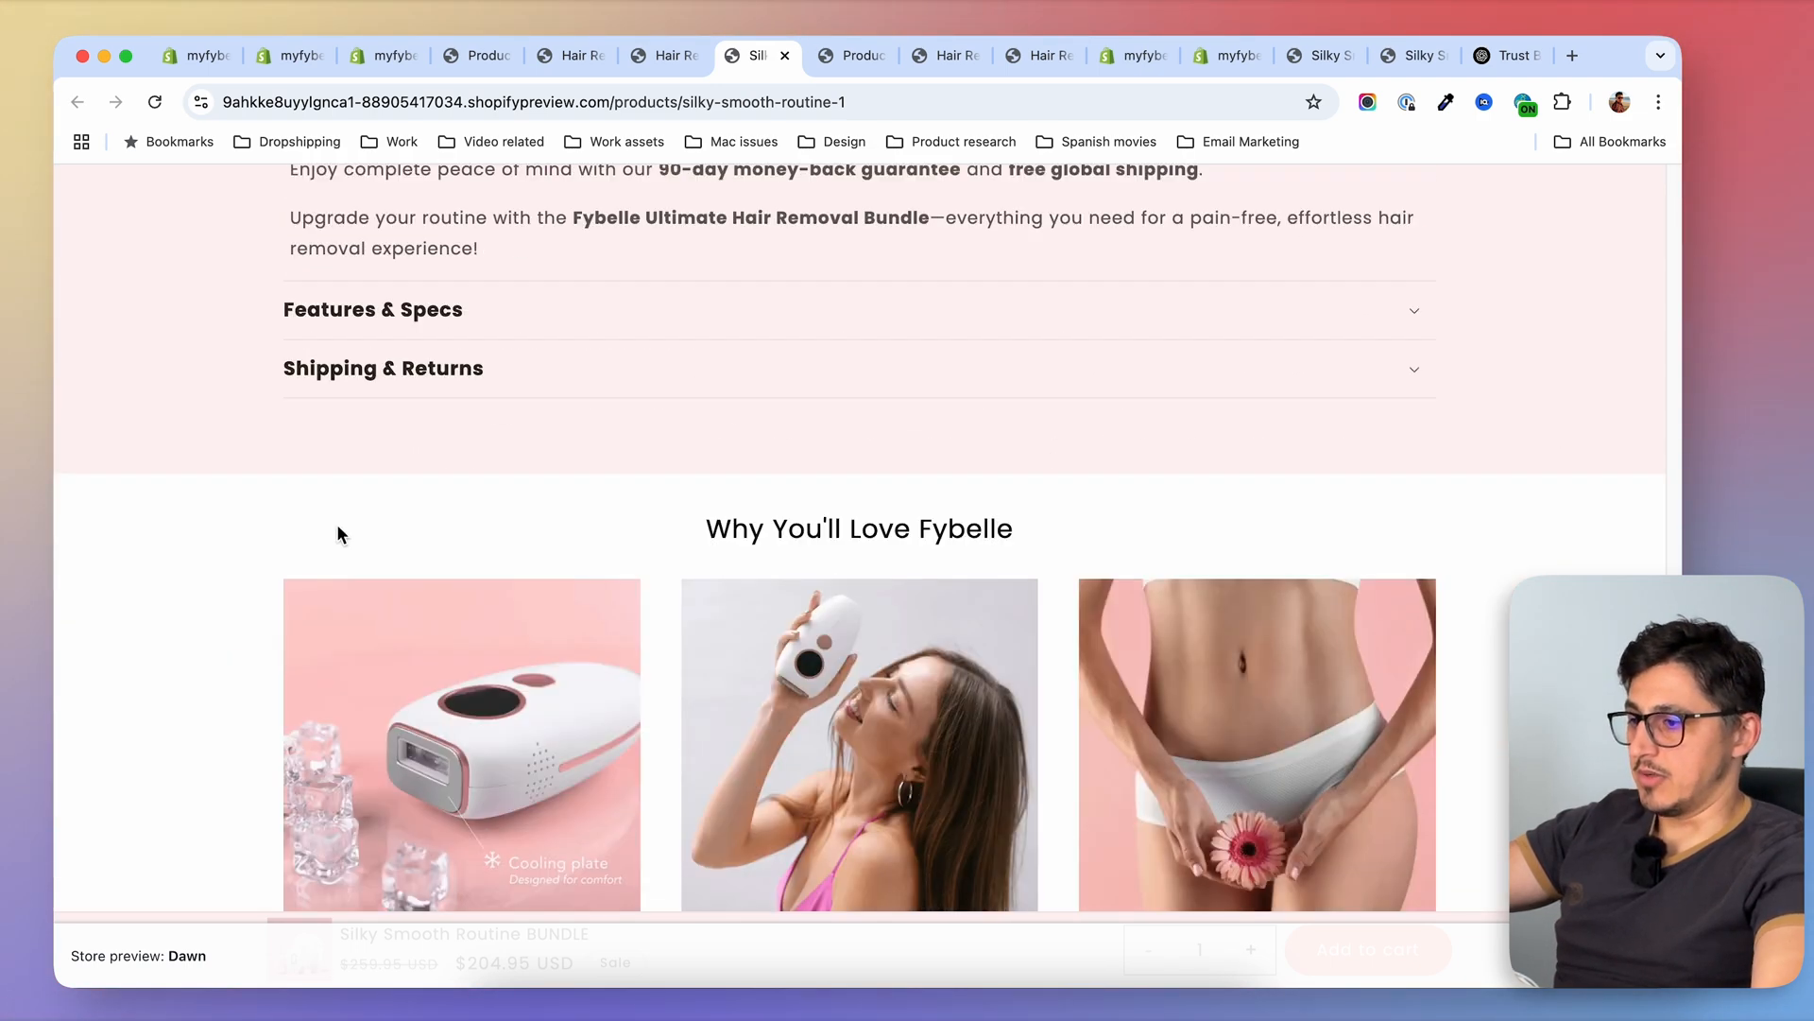
left_click(544, 377)
left_click_drag(289, 411, 946, 499)
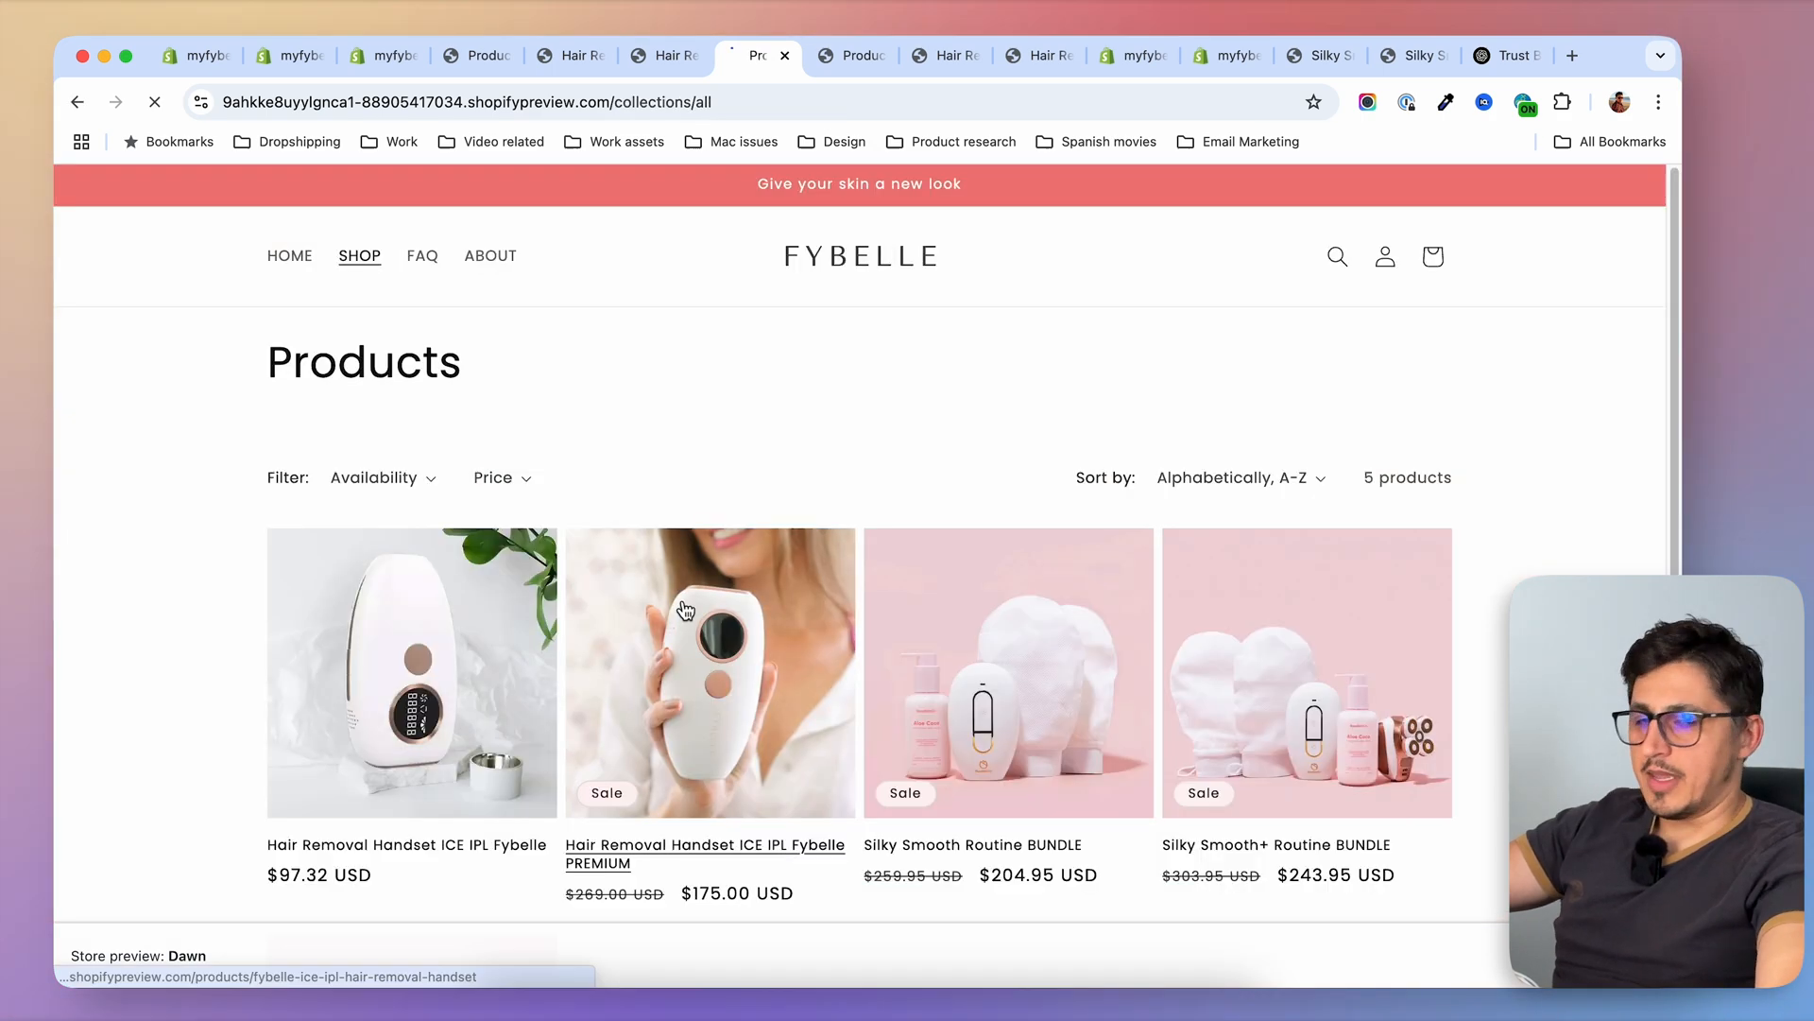
Open the Hair Removal Handset ICE IPL Fybelle PREMIUM page and examine its "Why You'll Love Fybelle" section
left_click(684, 610)
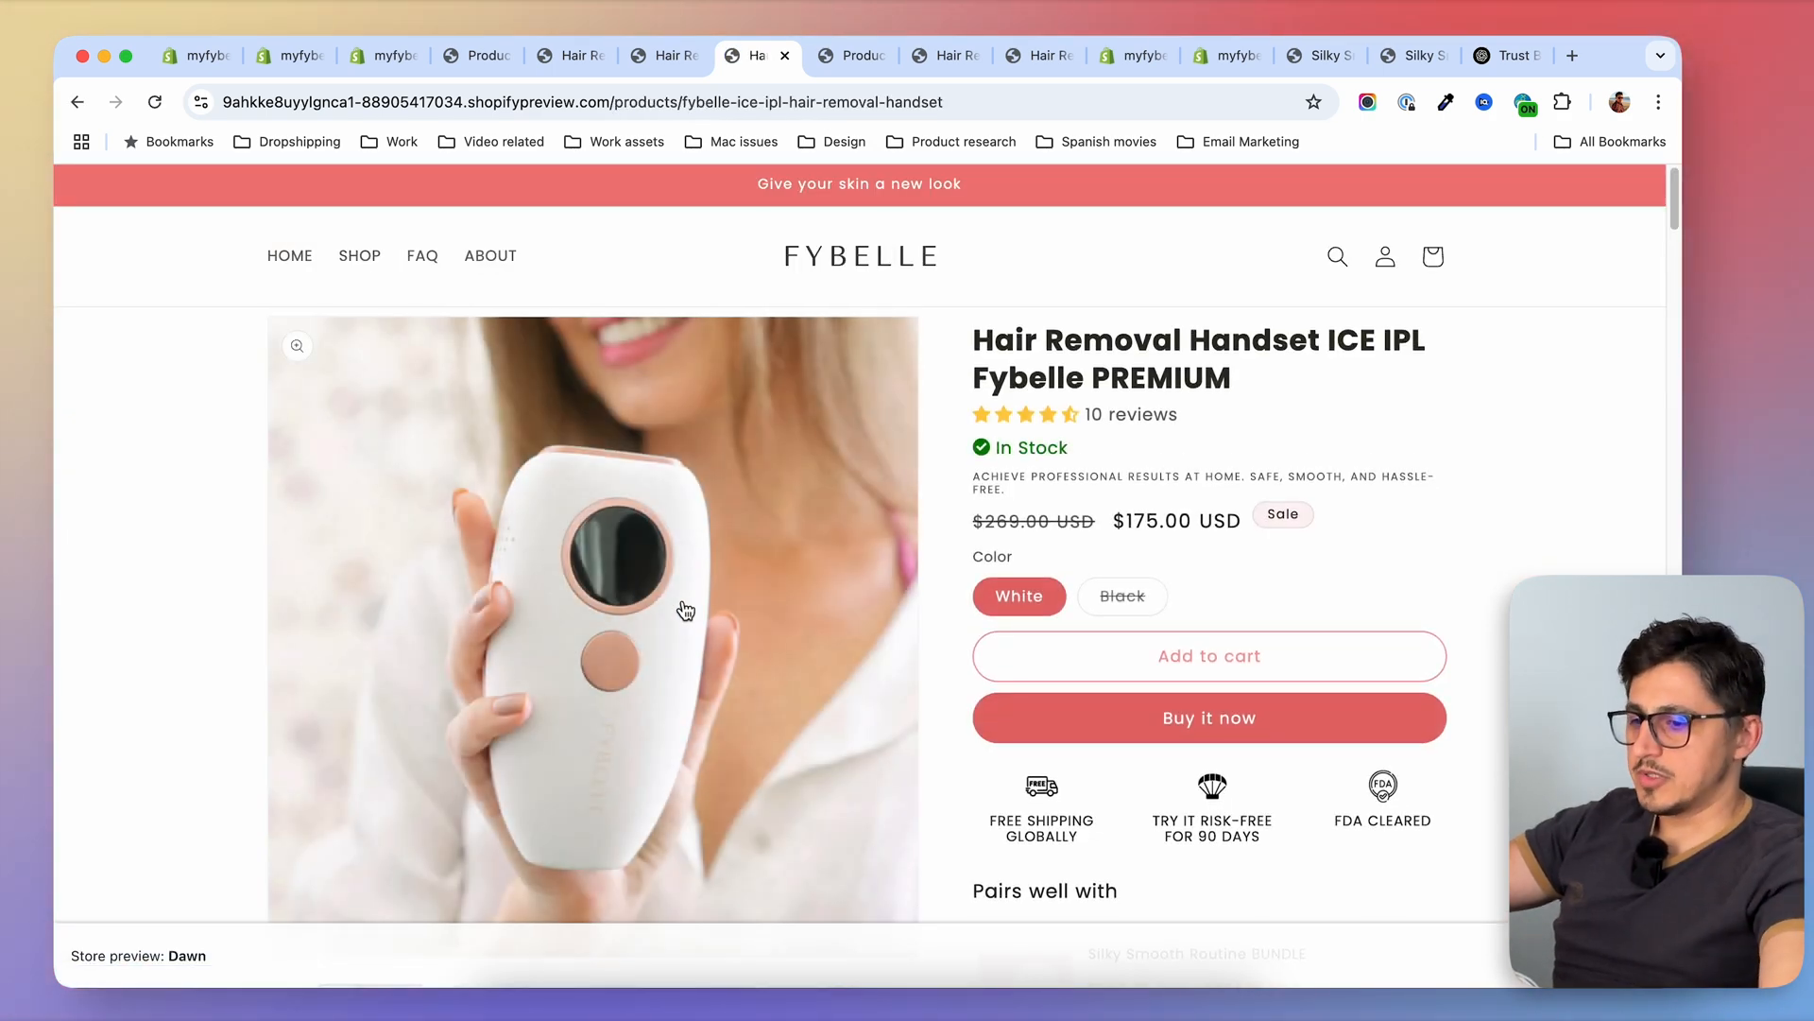
scroll(684, 610, "down", 20)
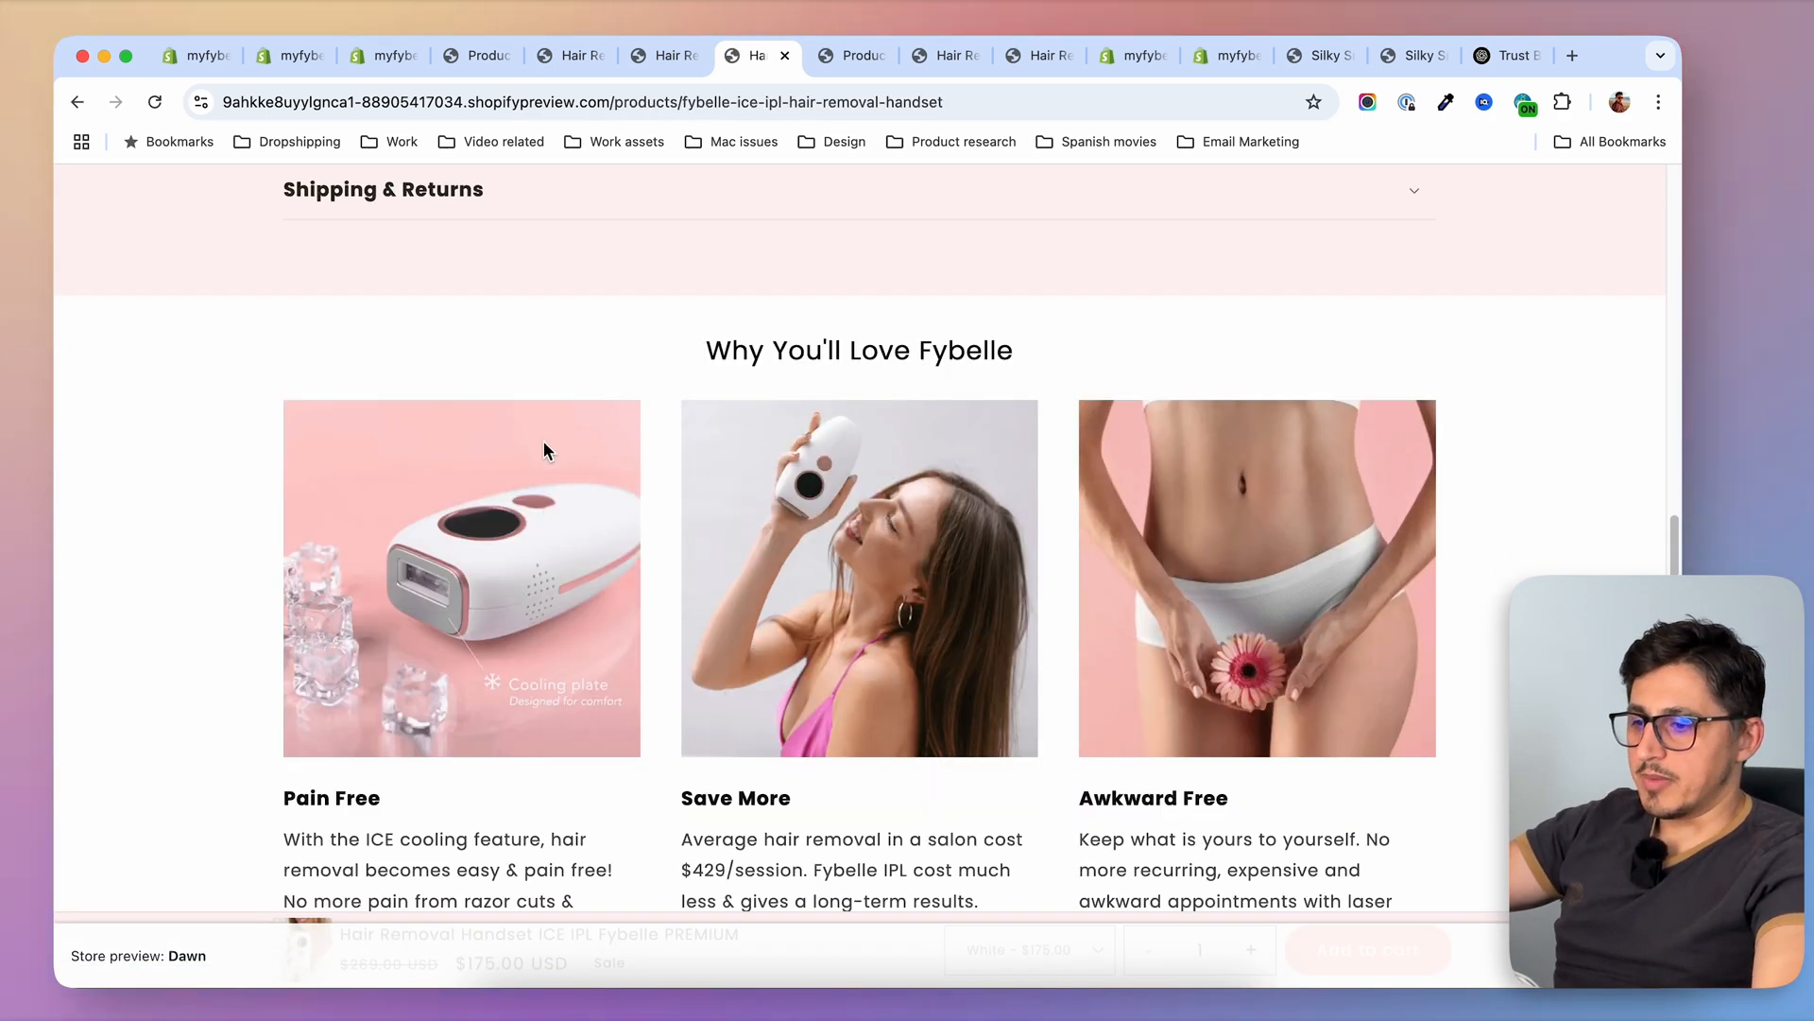
left_click_drag(689, 357, 1288, 393)
scroll(1318, 694, "down", 1)
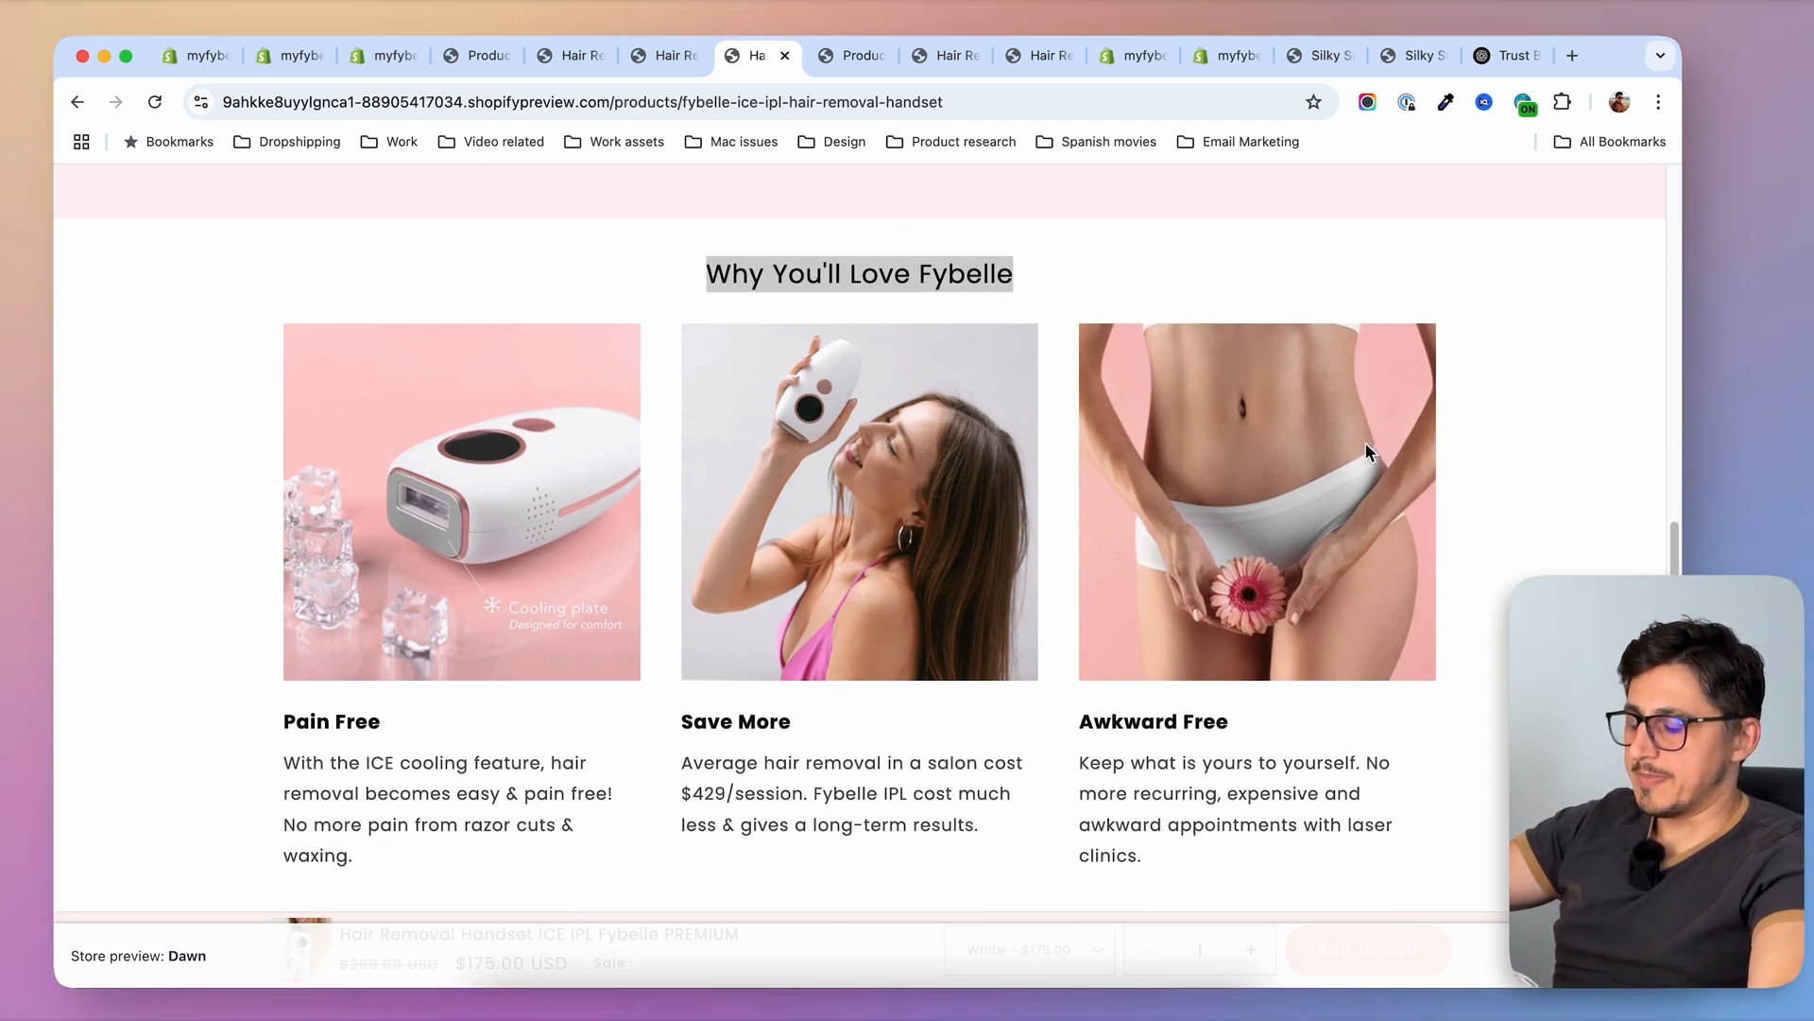
scroll(916, 499, "down", 1)
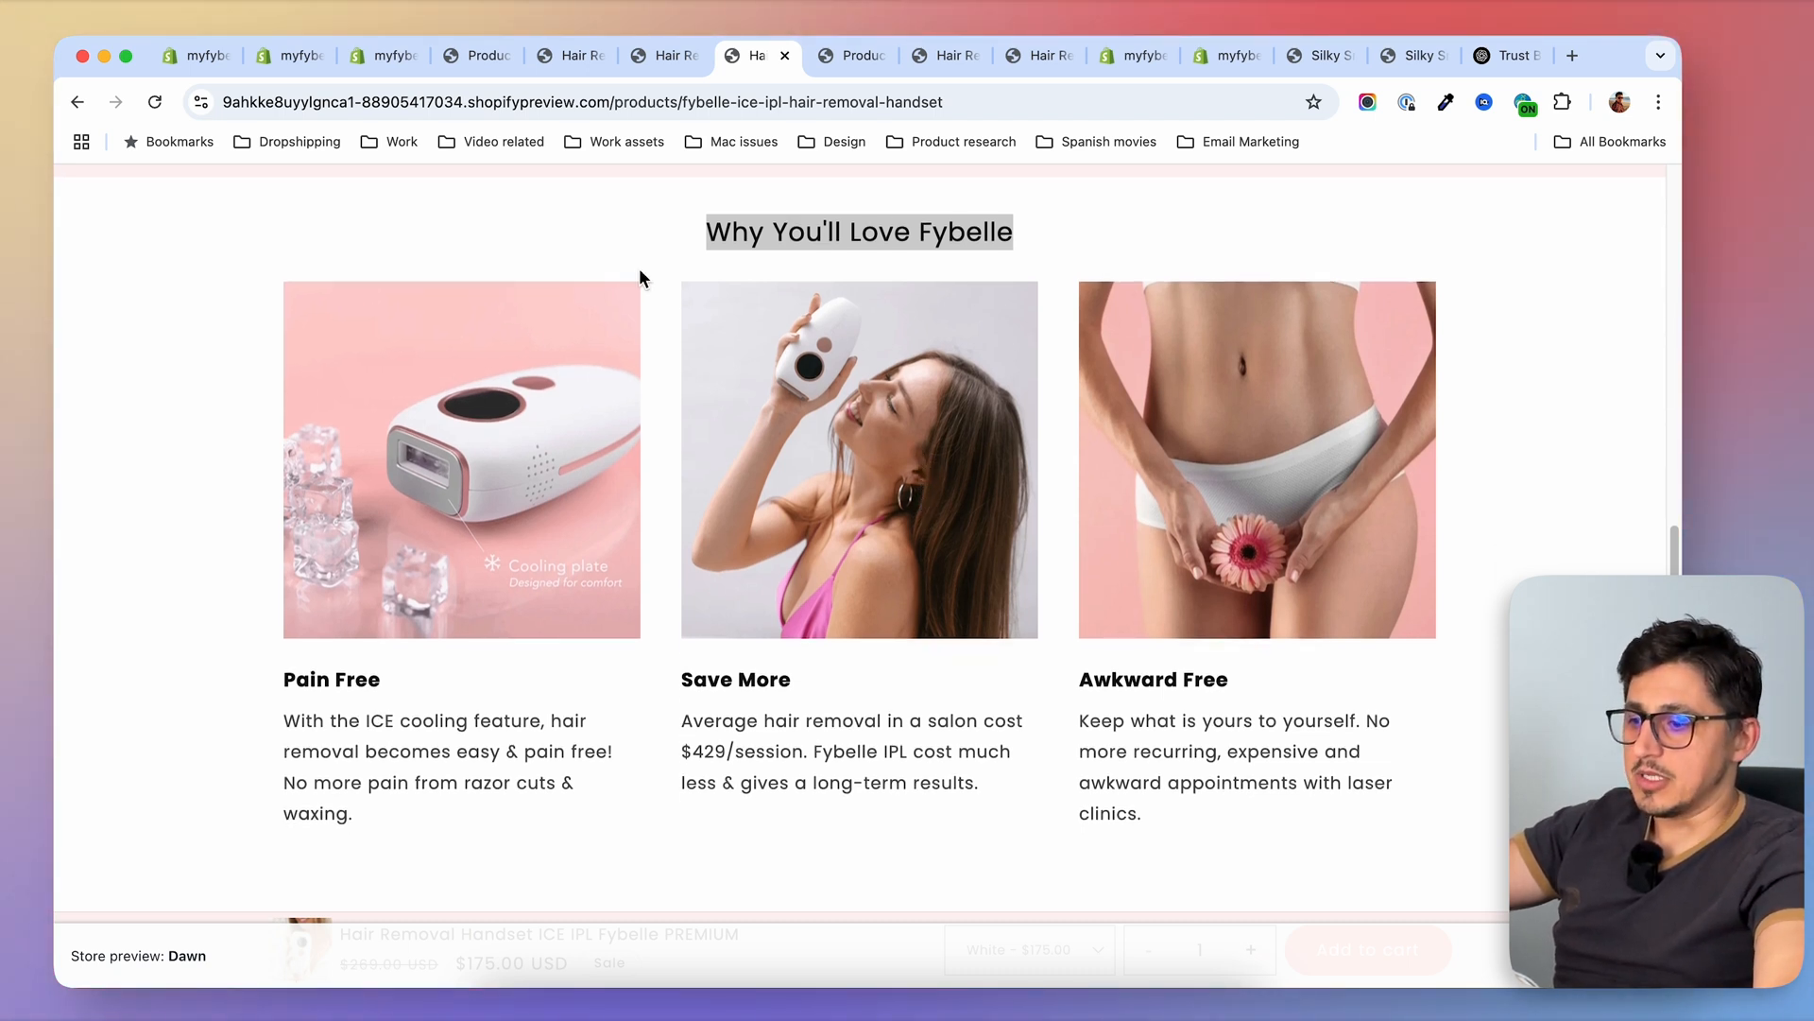
scroll(995, 574, "down", 1)
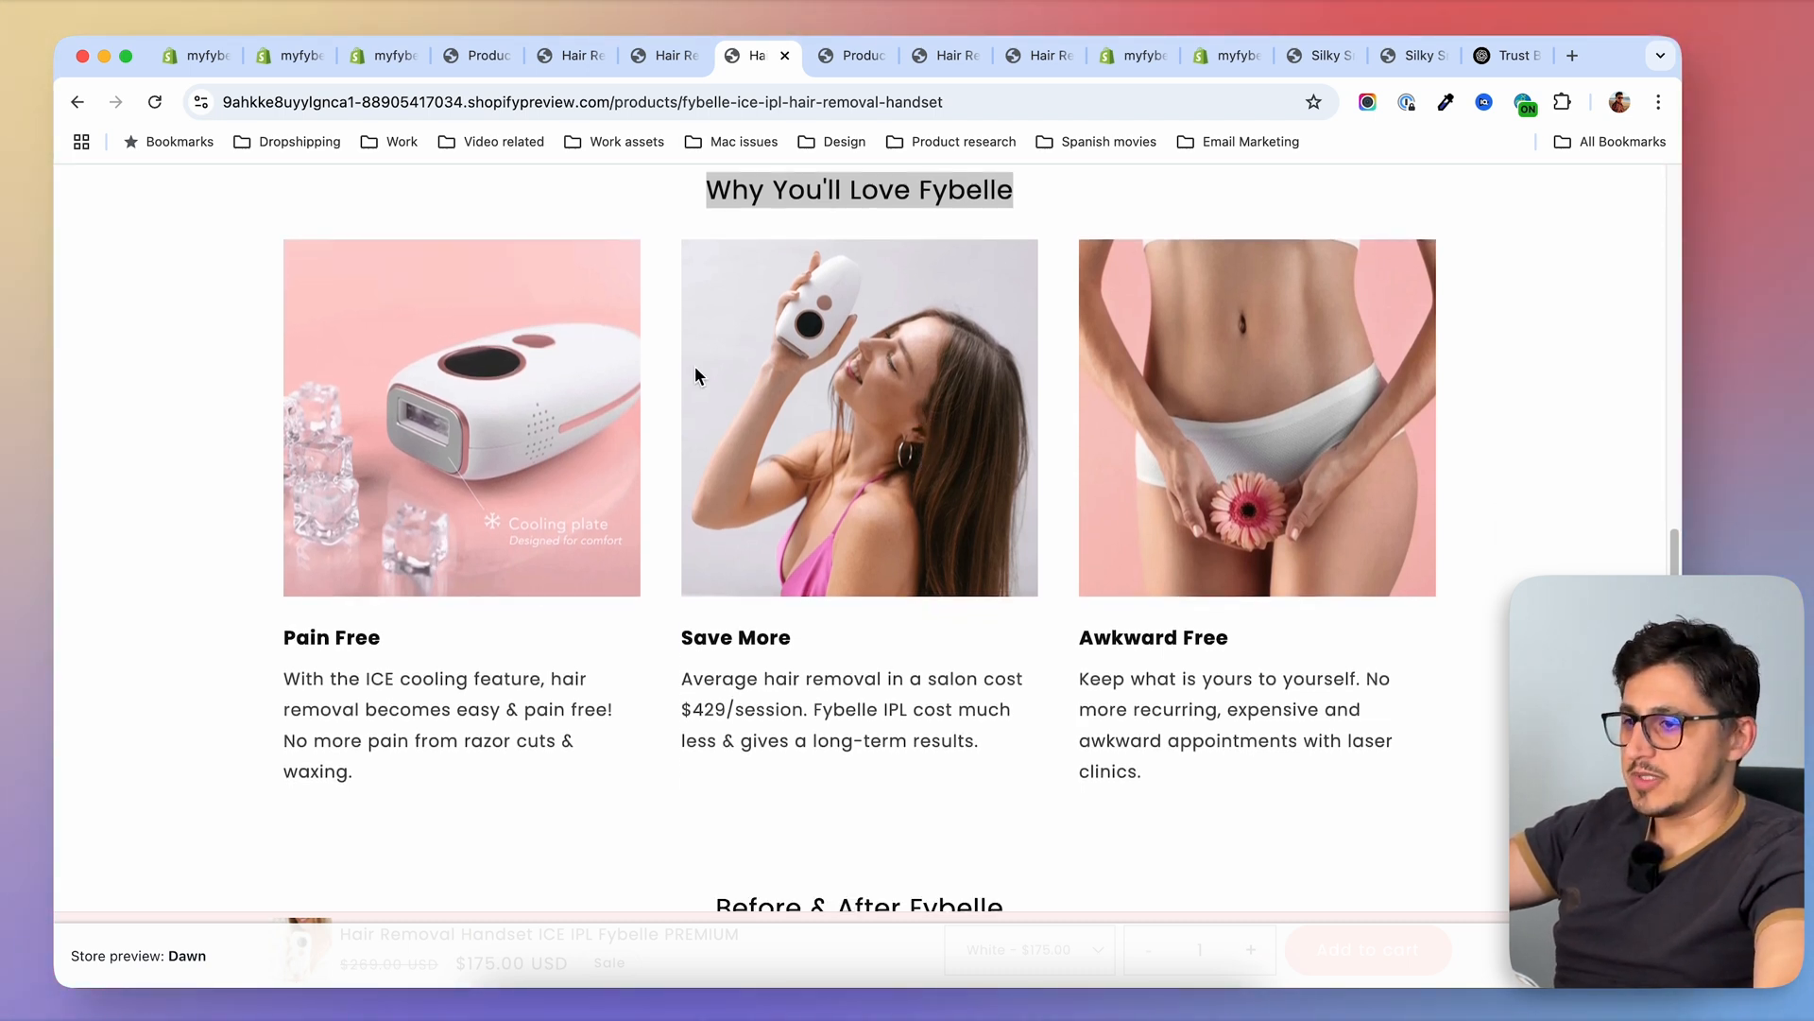
Compare the PREMIUM page's "Why You'll Love Fybelle" images and texts with the products listed on the Products collection page
left_click(836, 55)
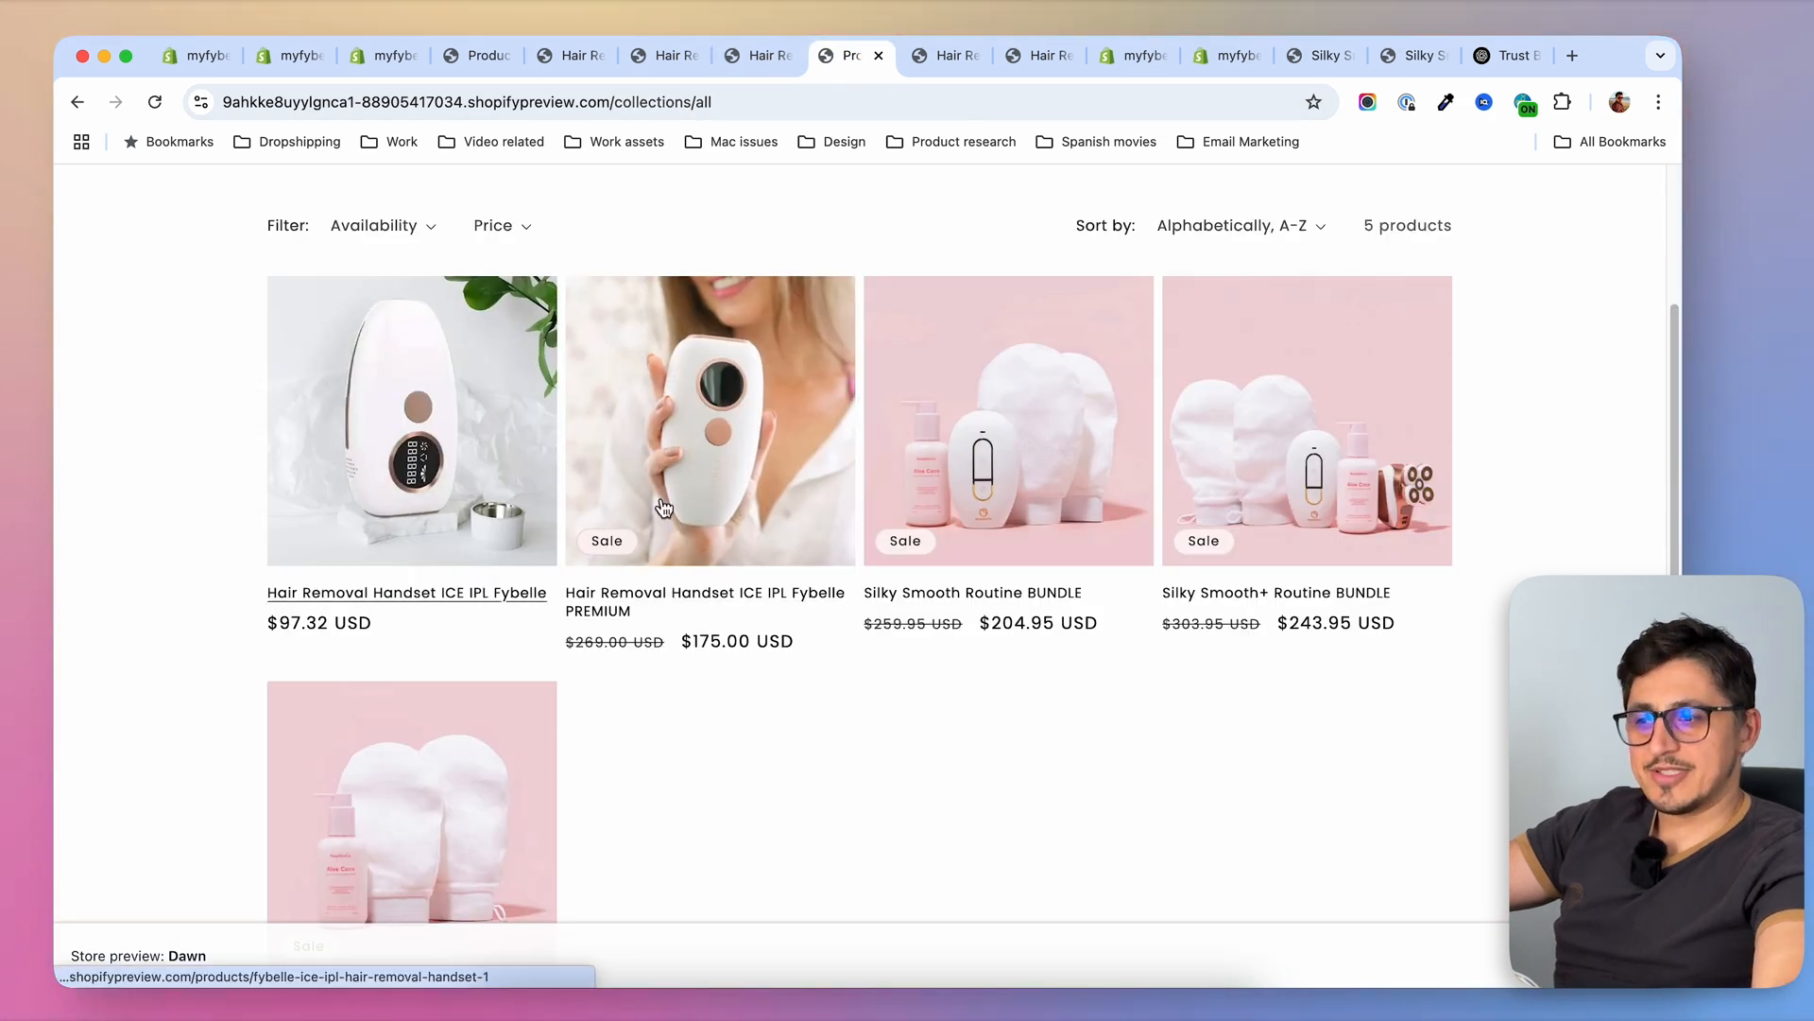
left_click(756, 57)
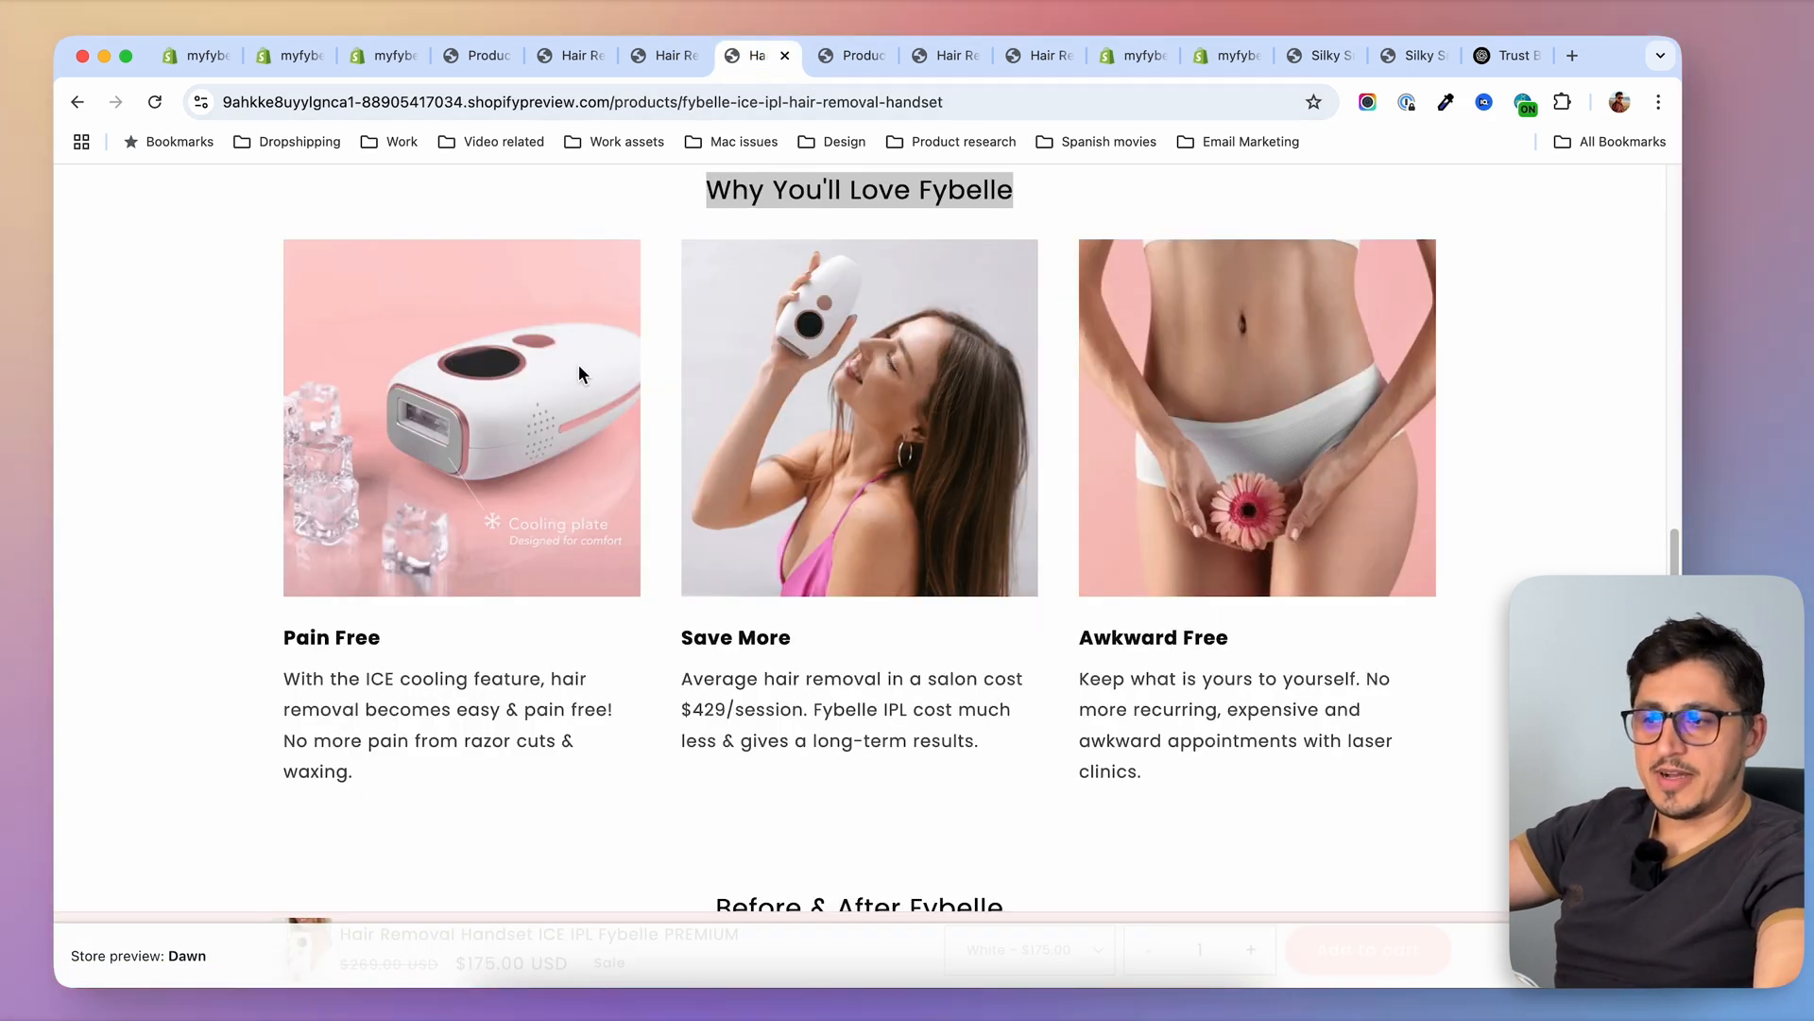
left_click(867, 64)
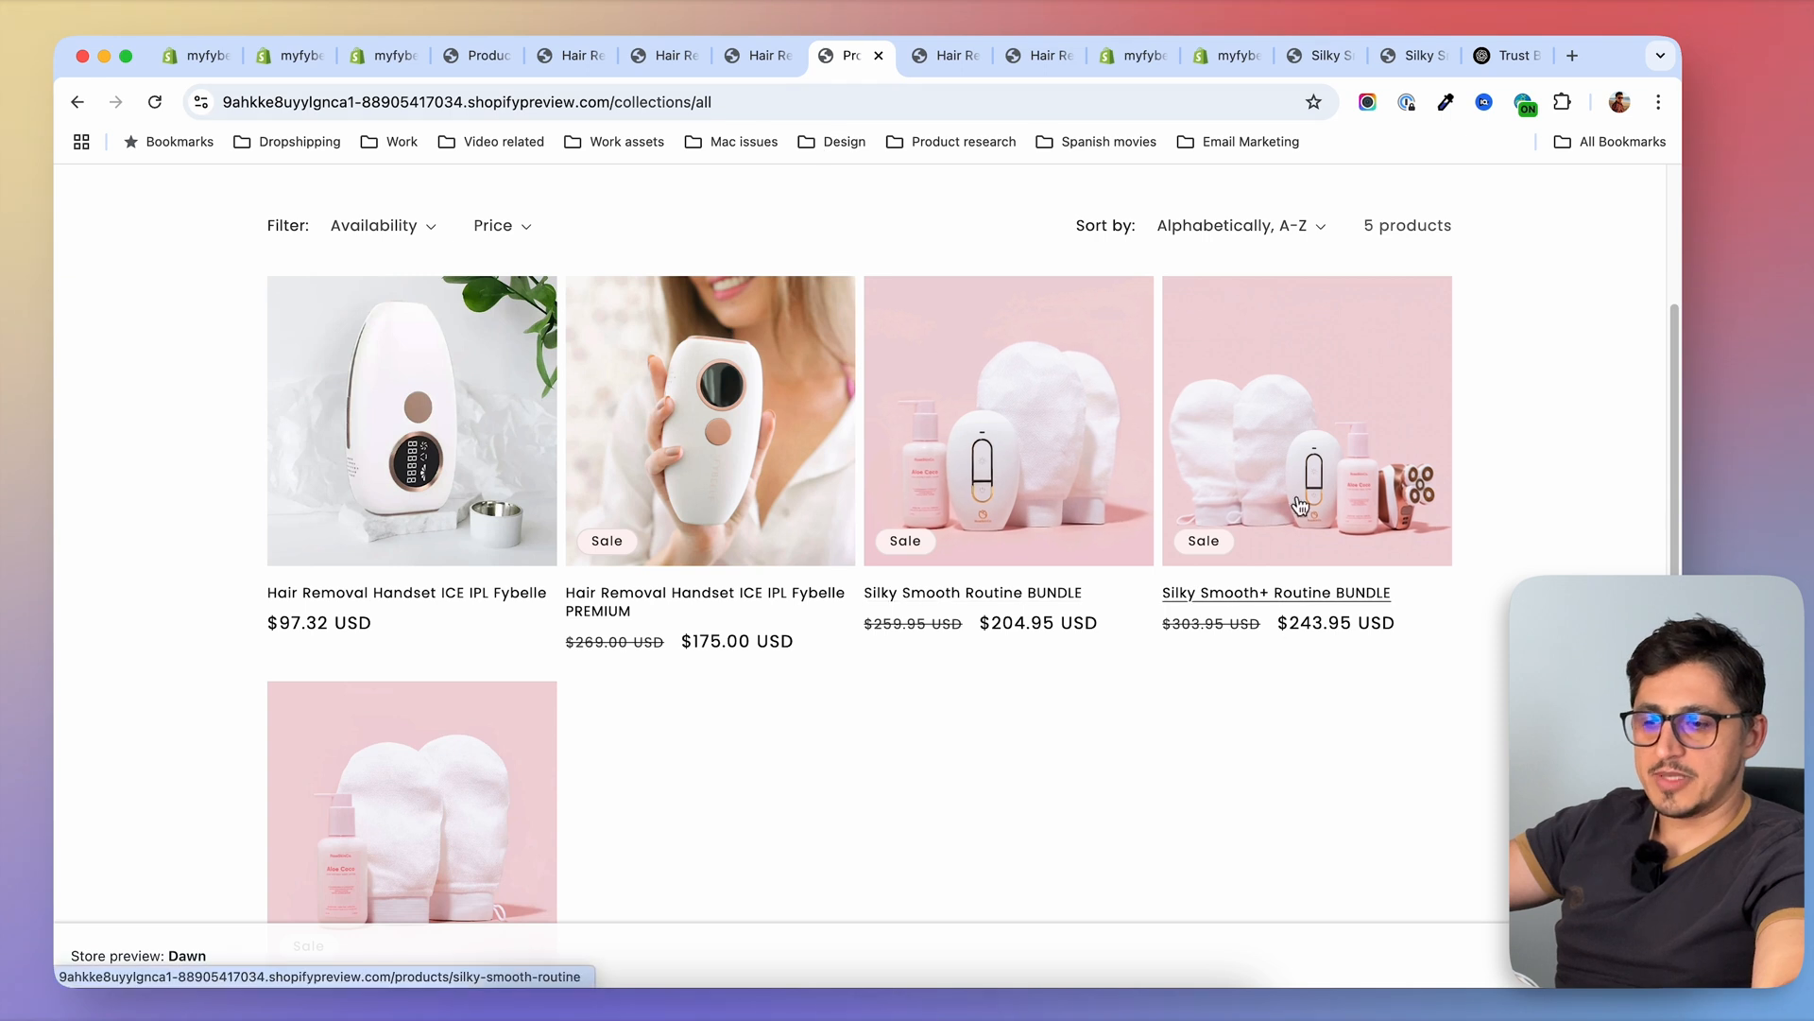
key("ctrl+shift+Tab")
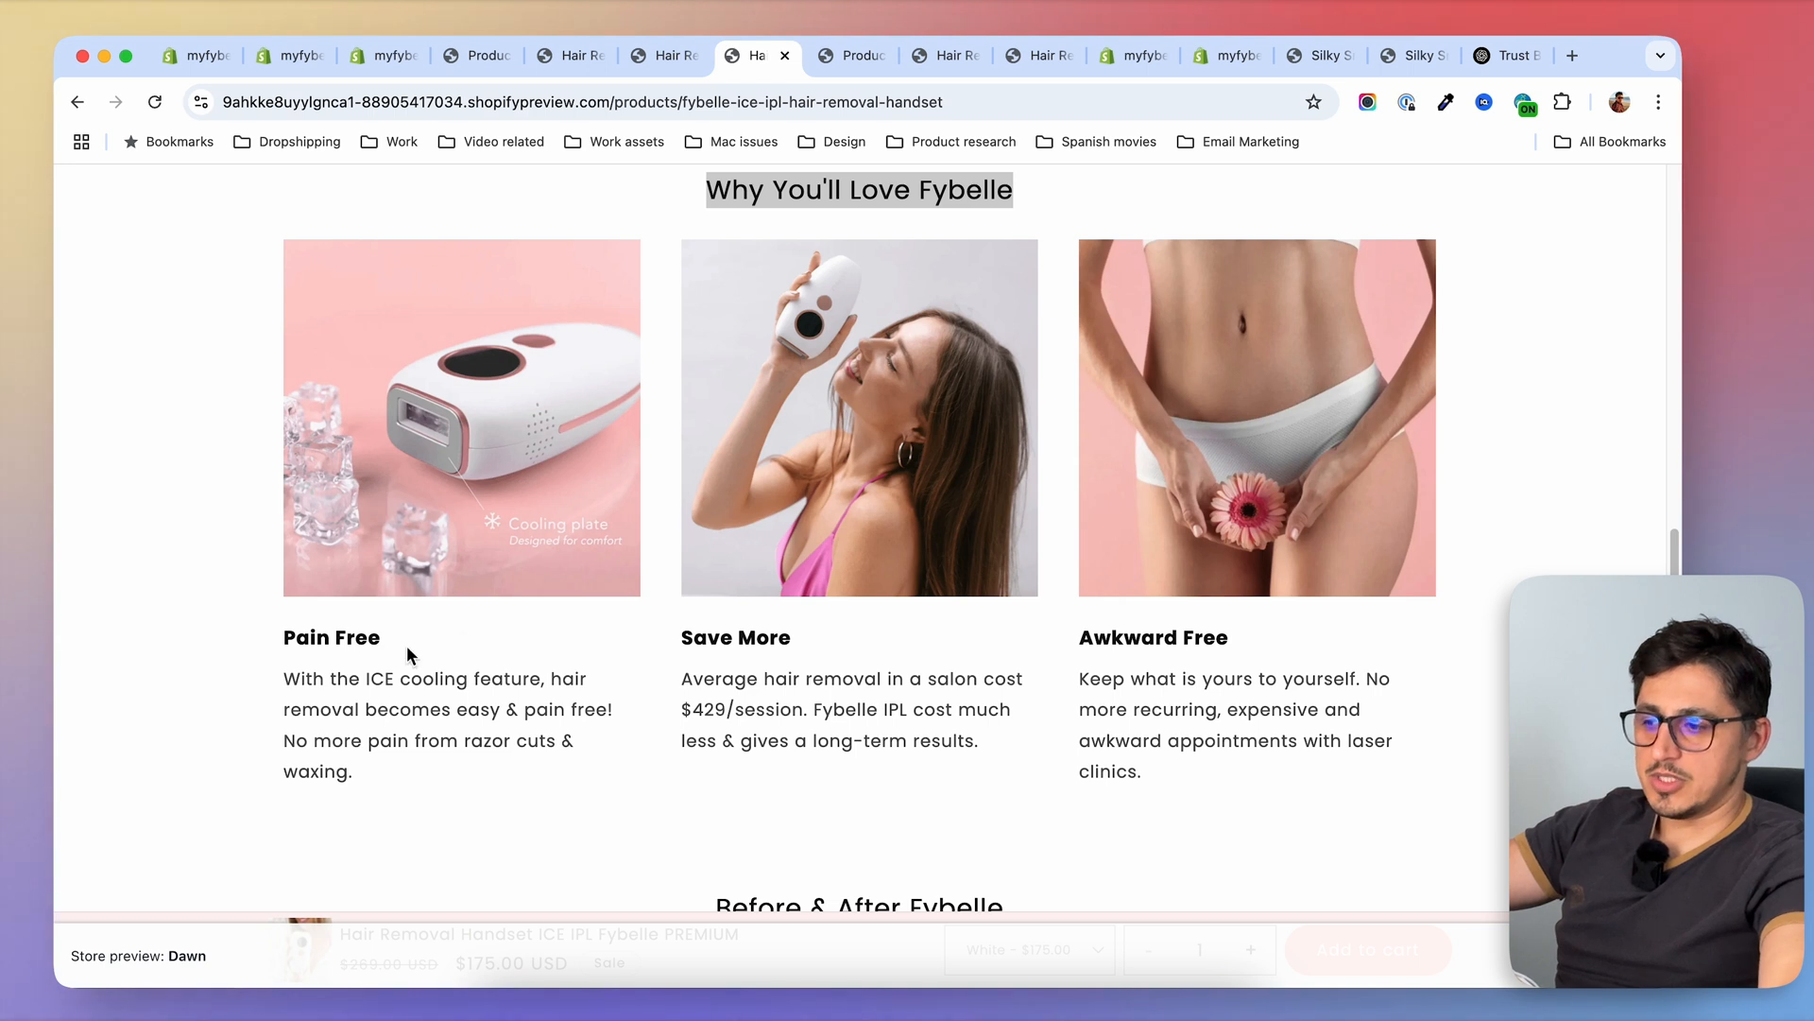
scroll(1162, 689, "up", 1)
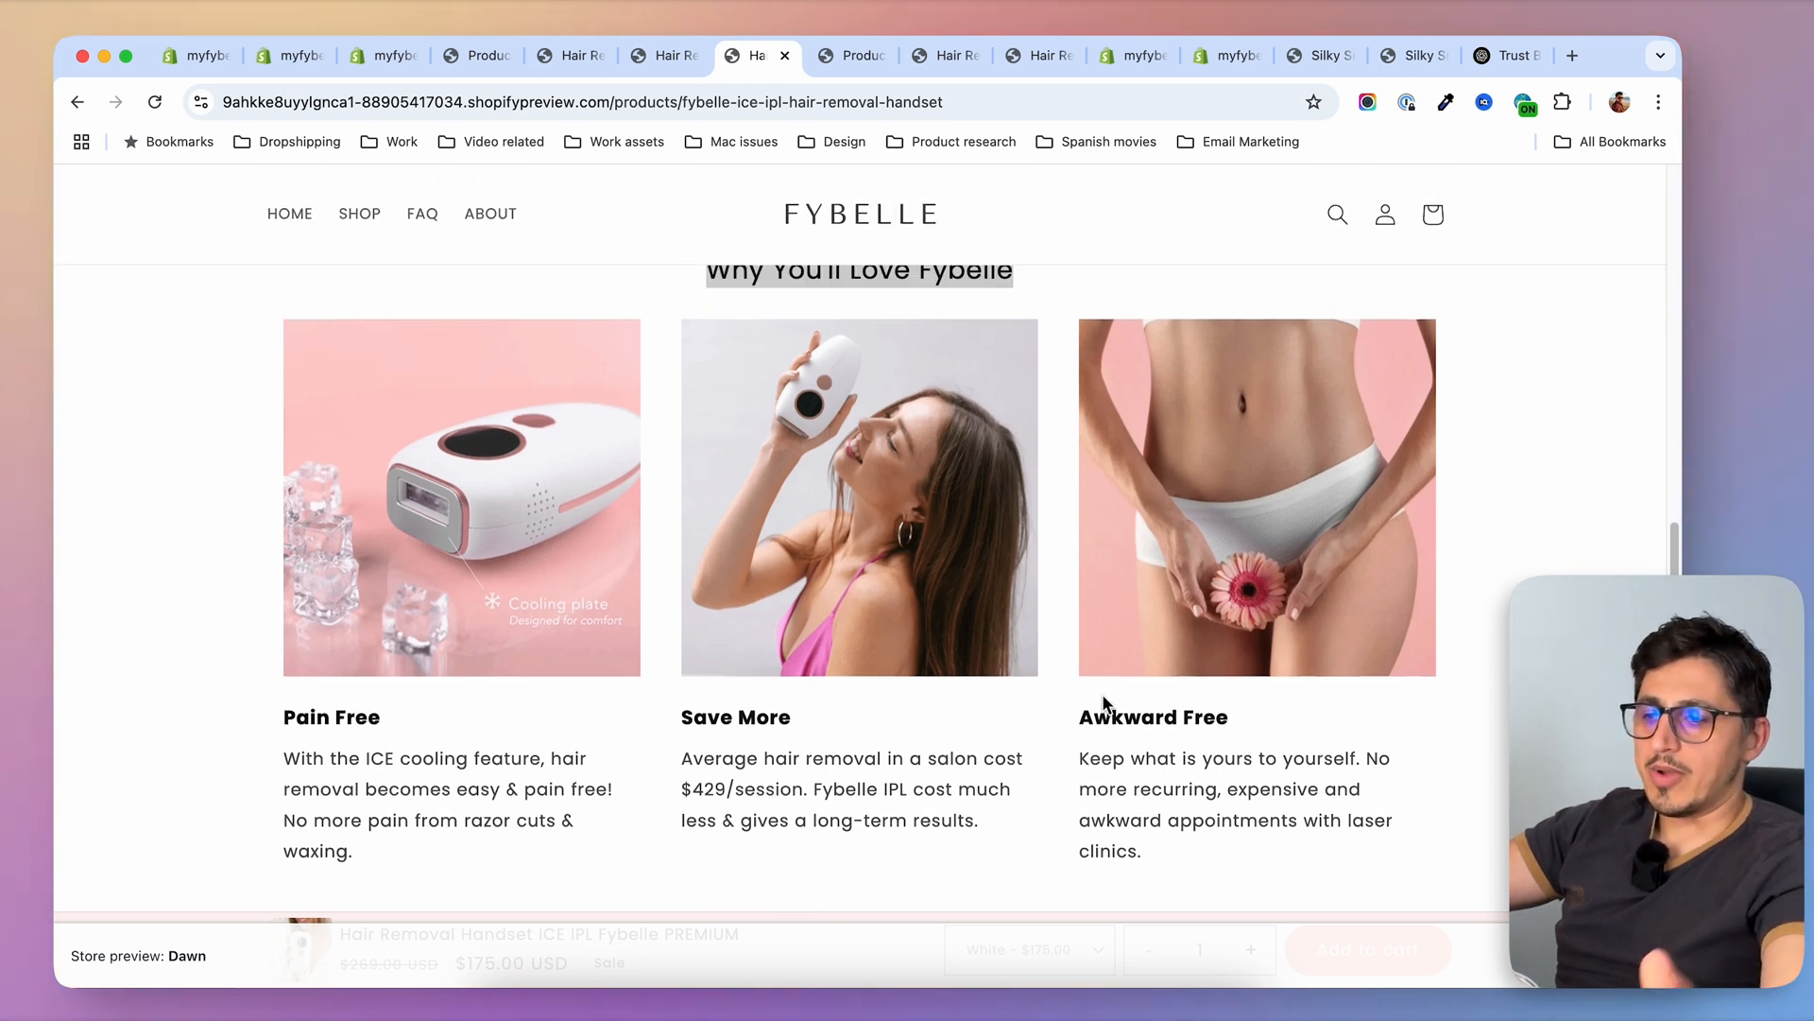
scroll(1104, 702, "up", 1)
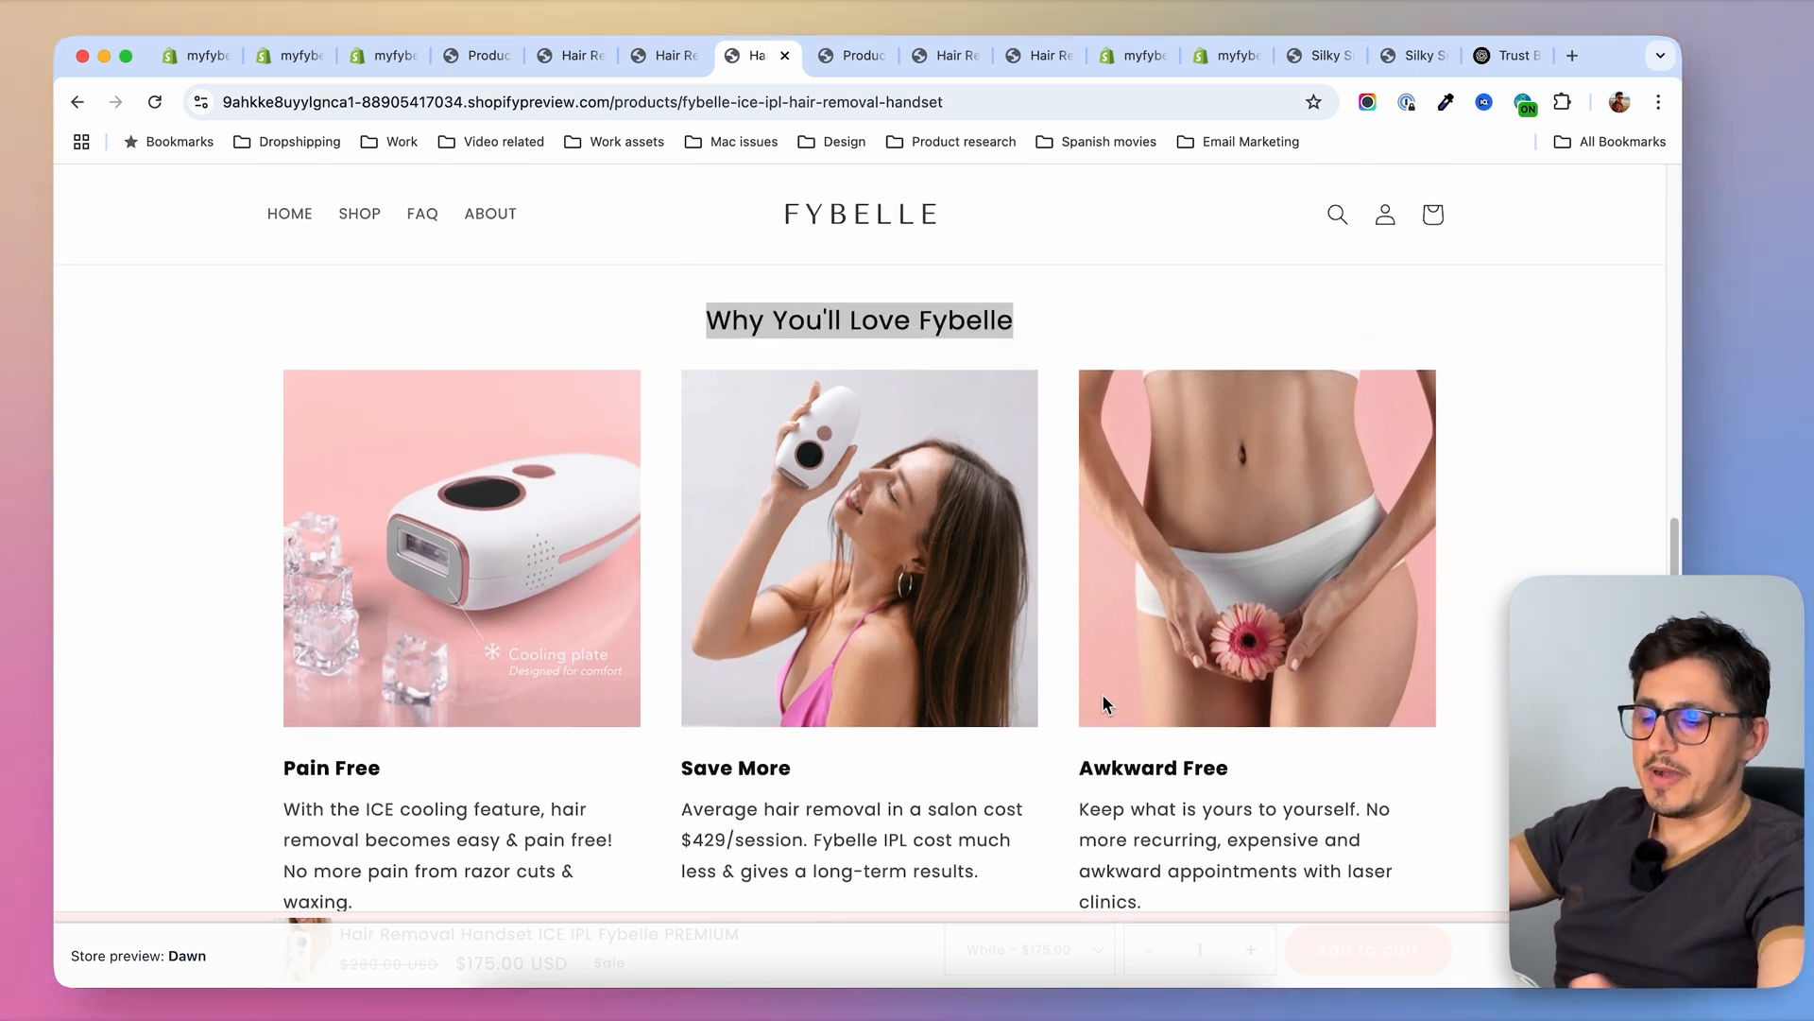
scroll(1103, 704, "down", 1)
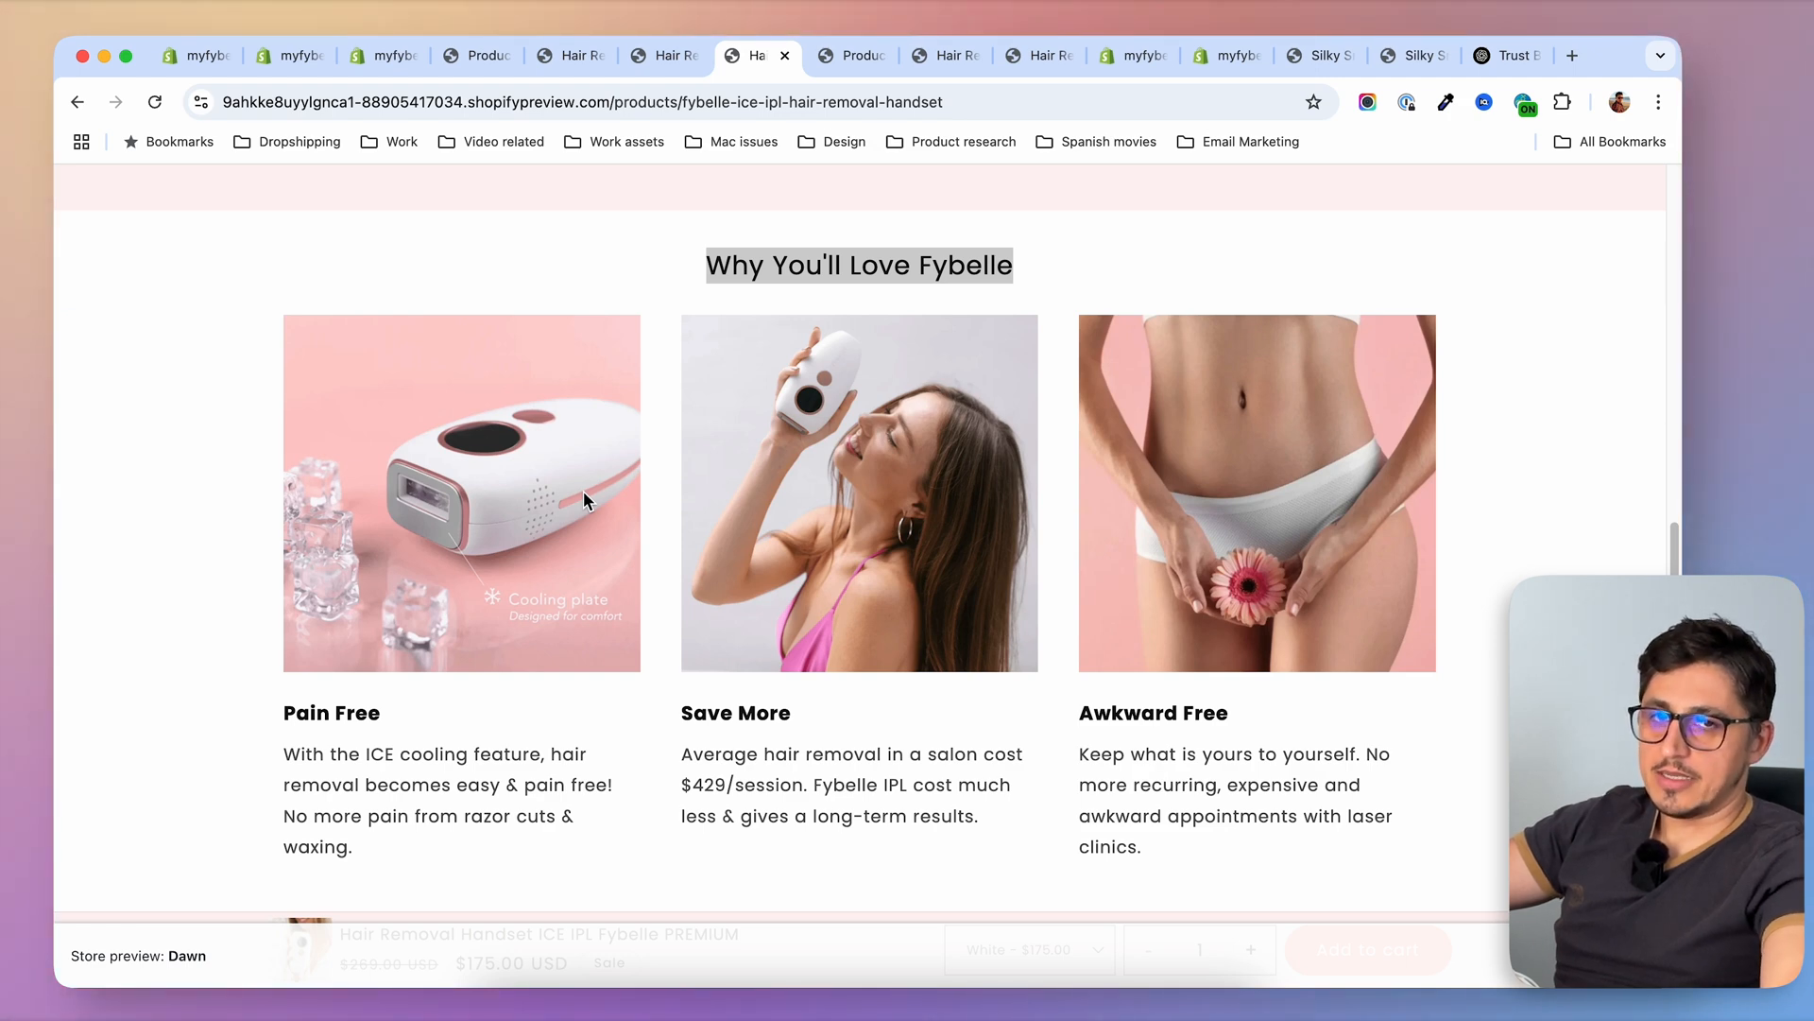
scroll(672, 637, "down", 1)
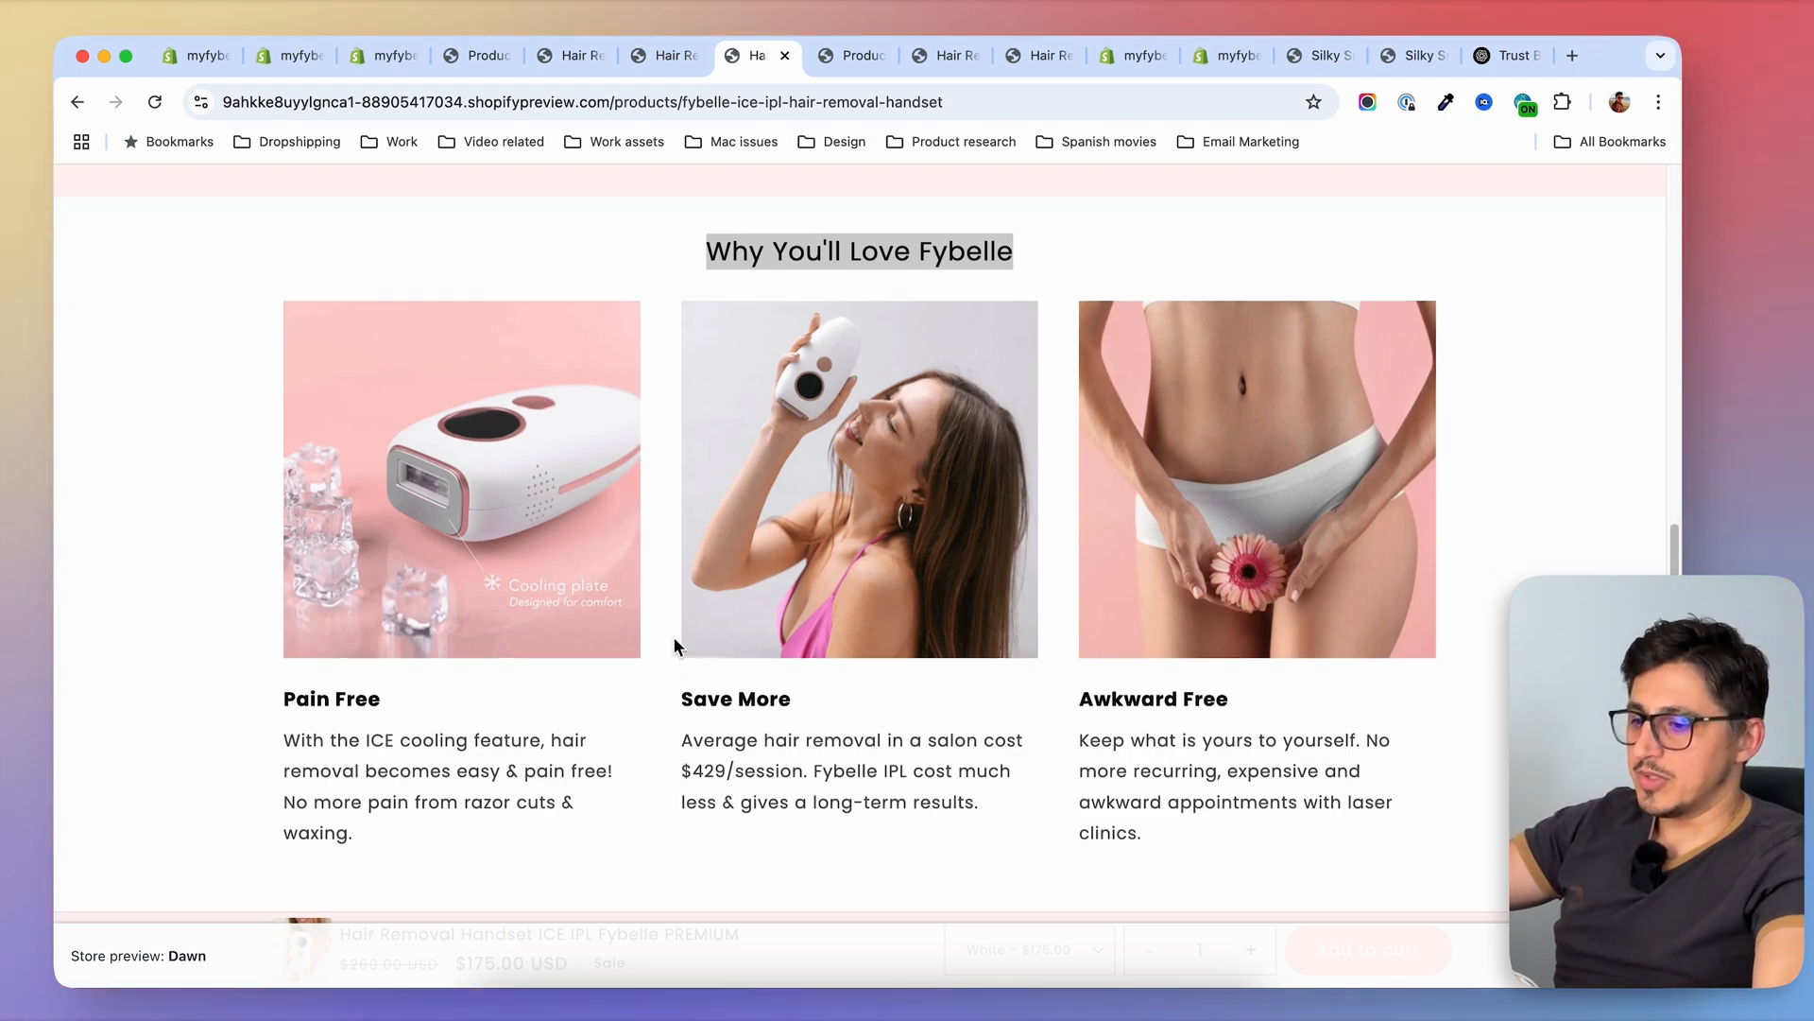
scroll(673, 637, "up", 1)
Place the bundle's admin tab beside the PREMIUM preview, review its product metafields, and return to the "Why You'll Love Fybelle" section
left_click_drag(383, 55, 661, 55)
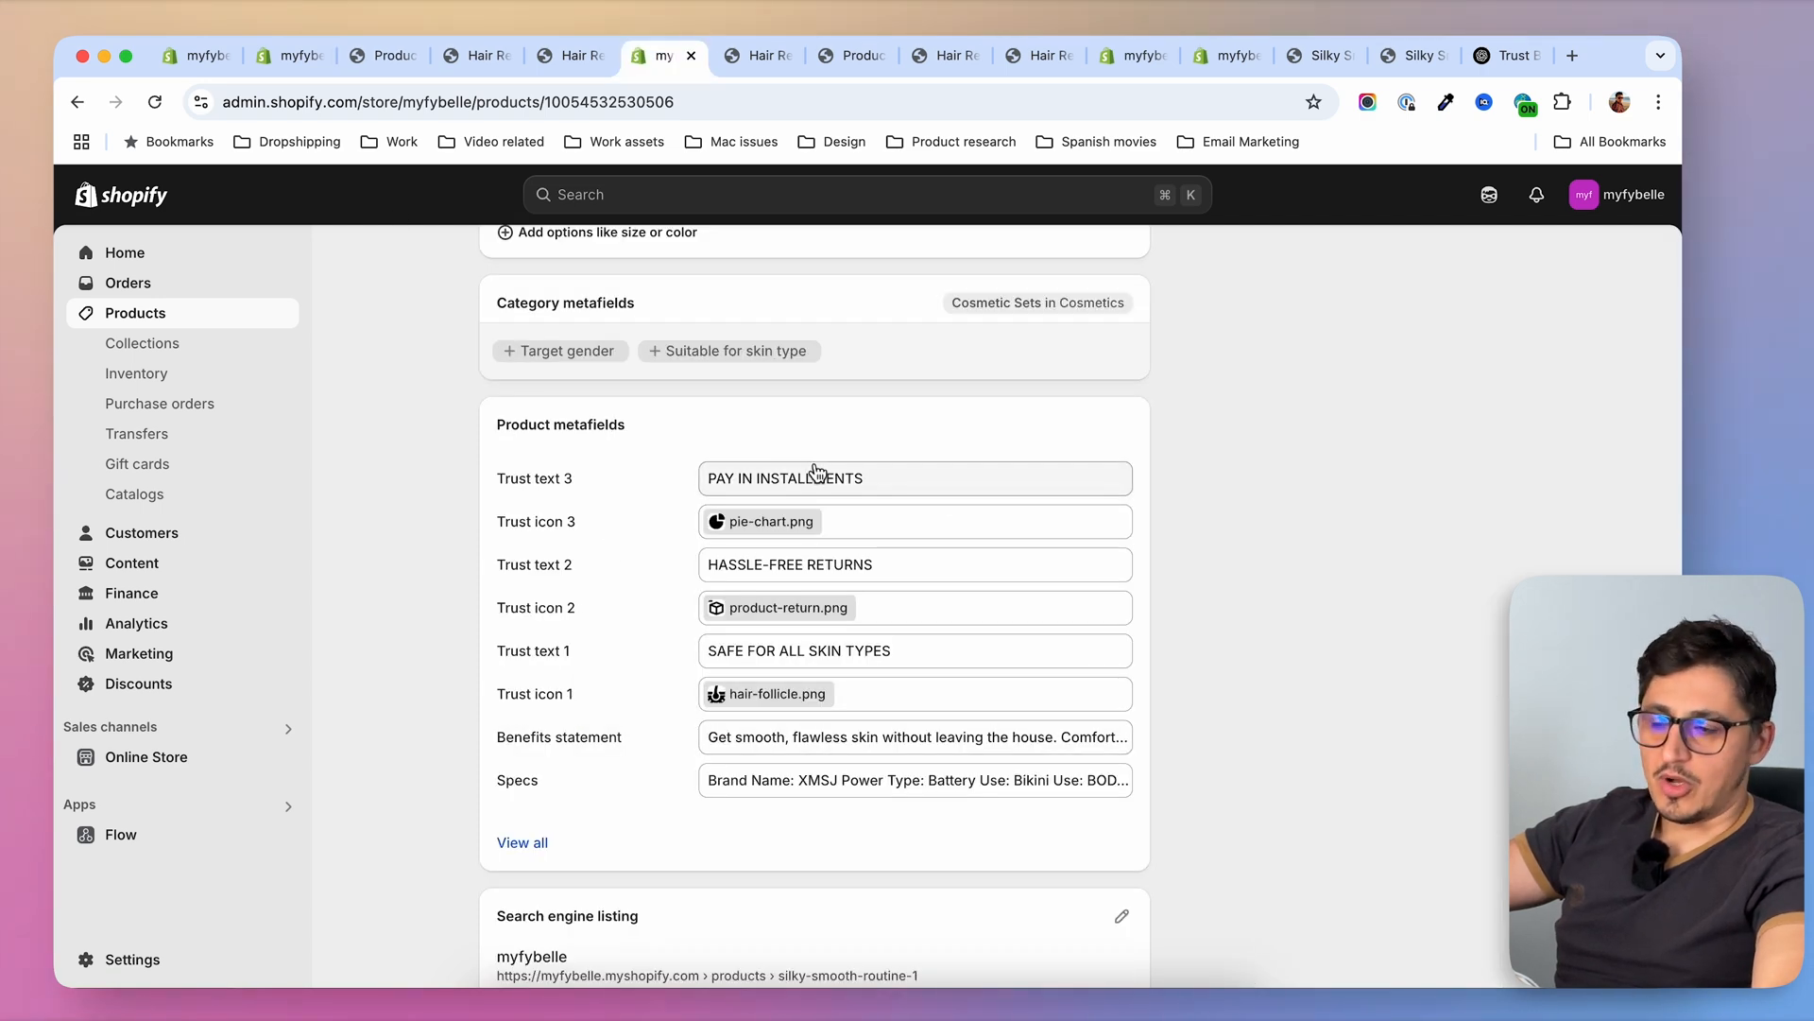
left_click(758, 55)
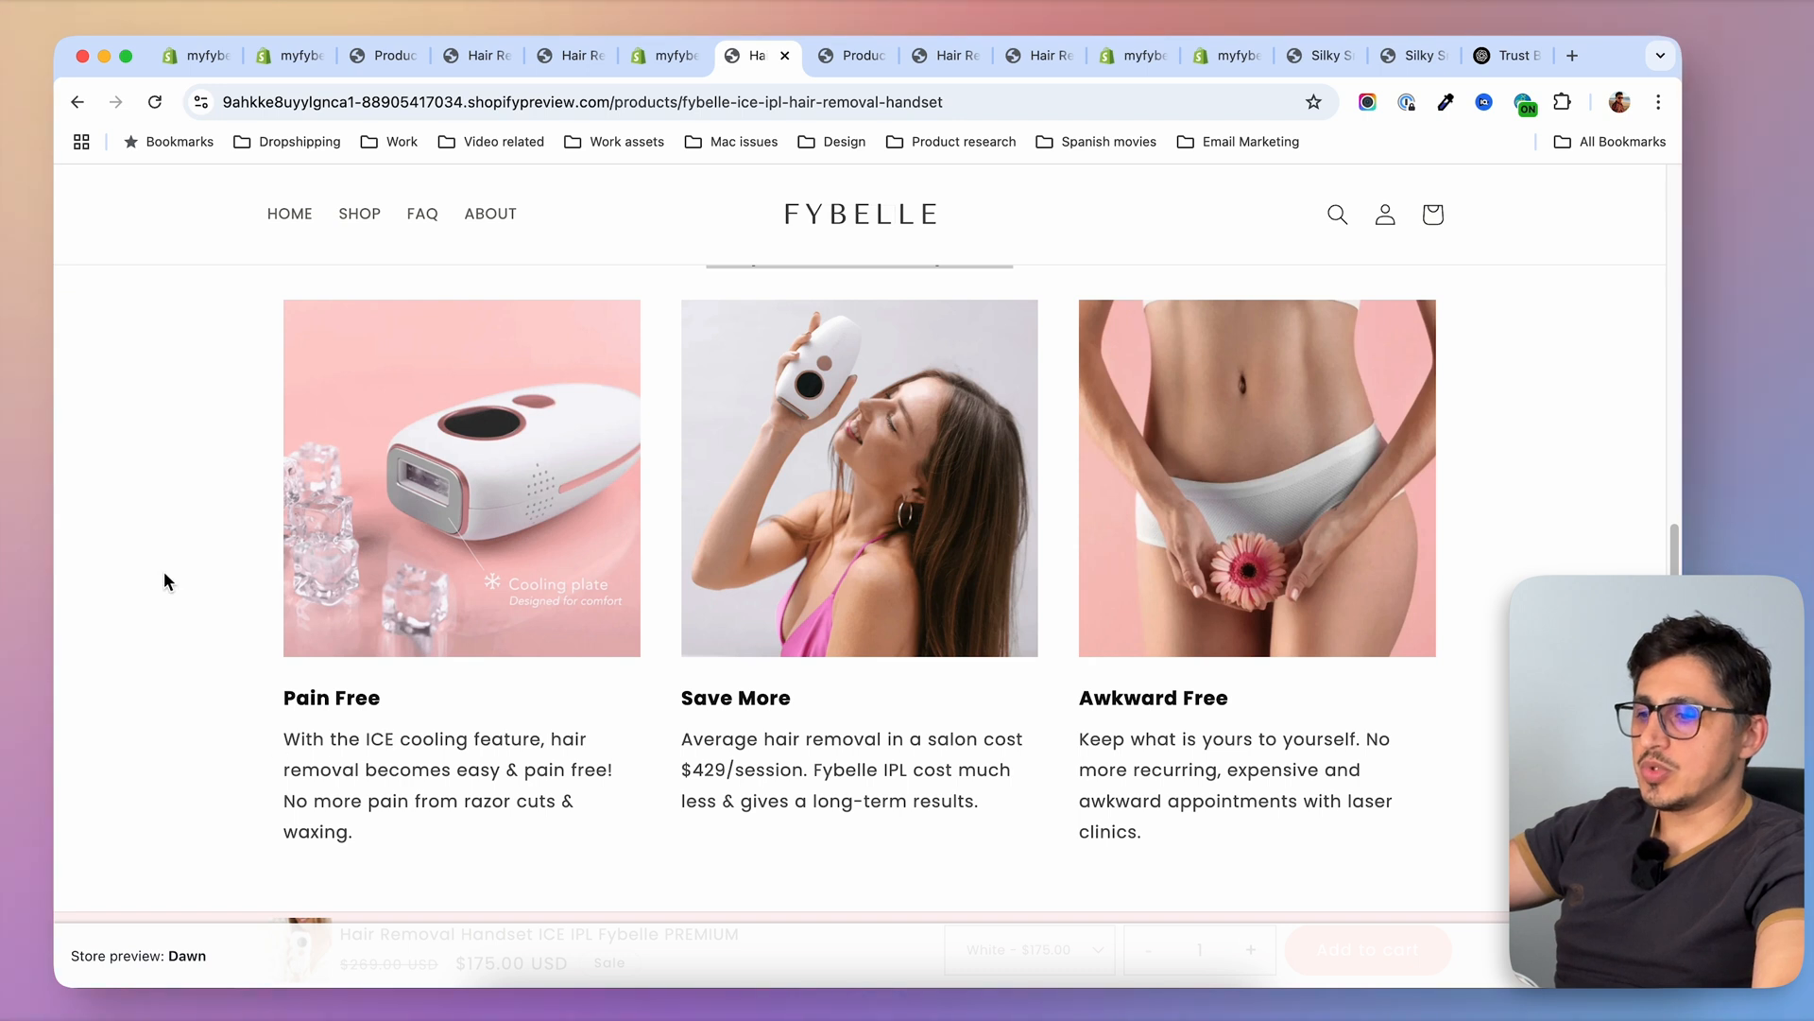
scroll(163, 571, "up", 1)
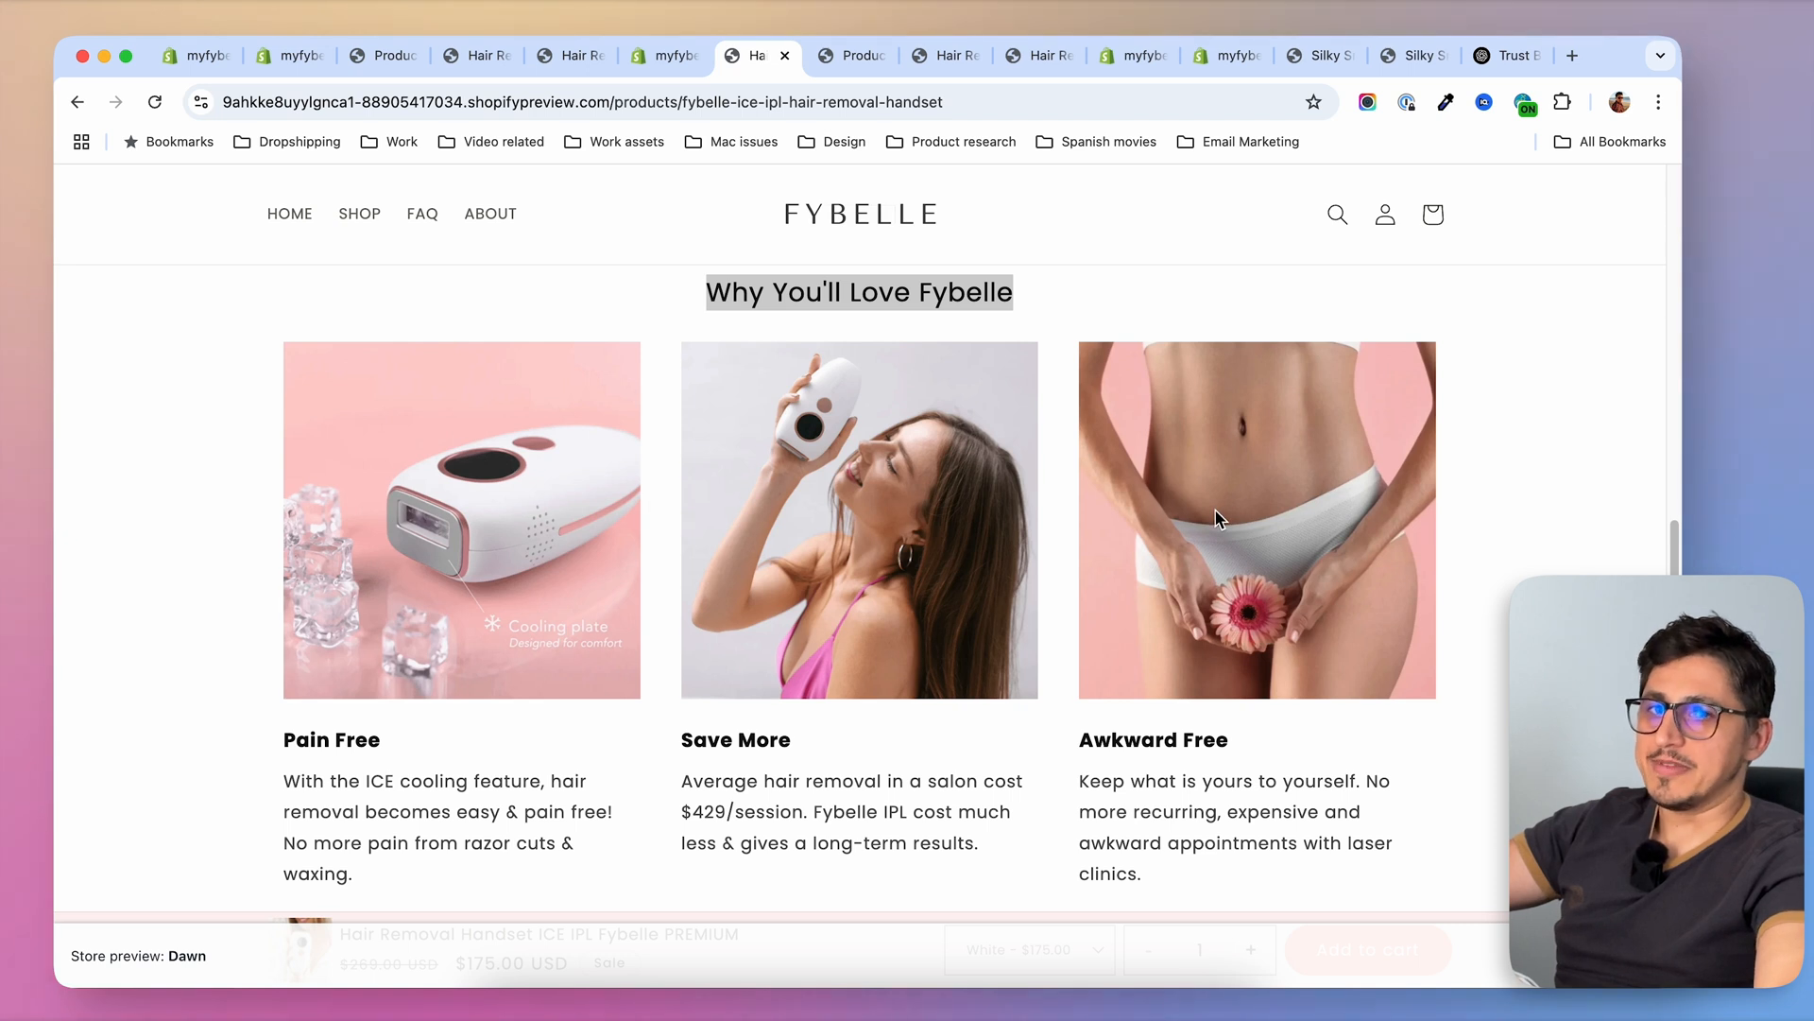
Return to the Shopify admin and start a new metaobject definition from the store's metaobjects content
scroll(1217, 518, "up", 1)
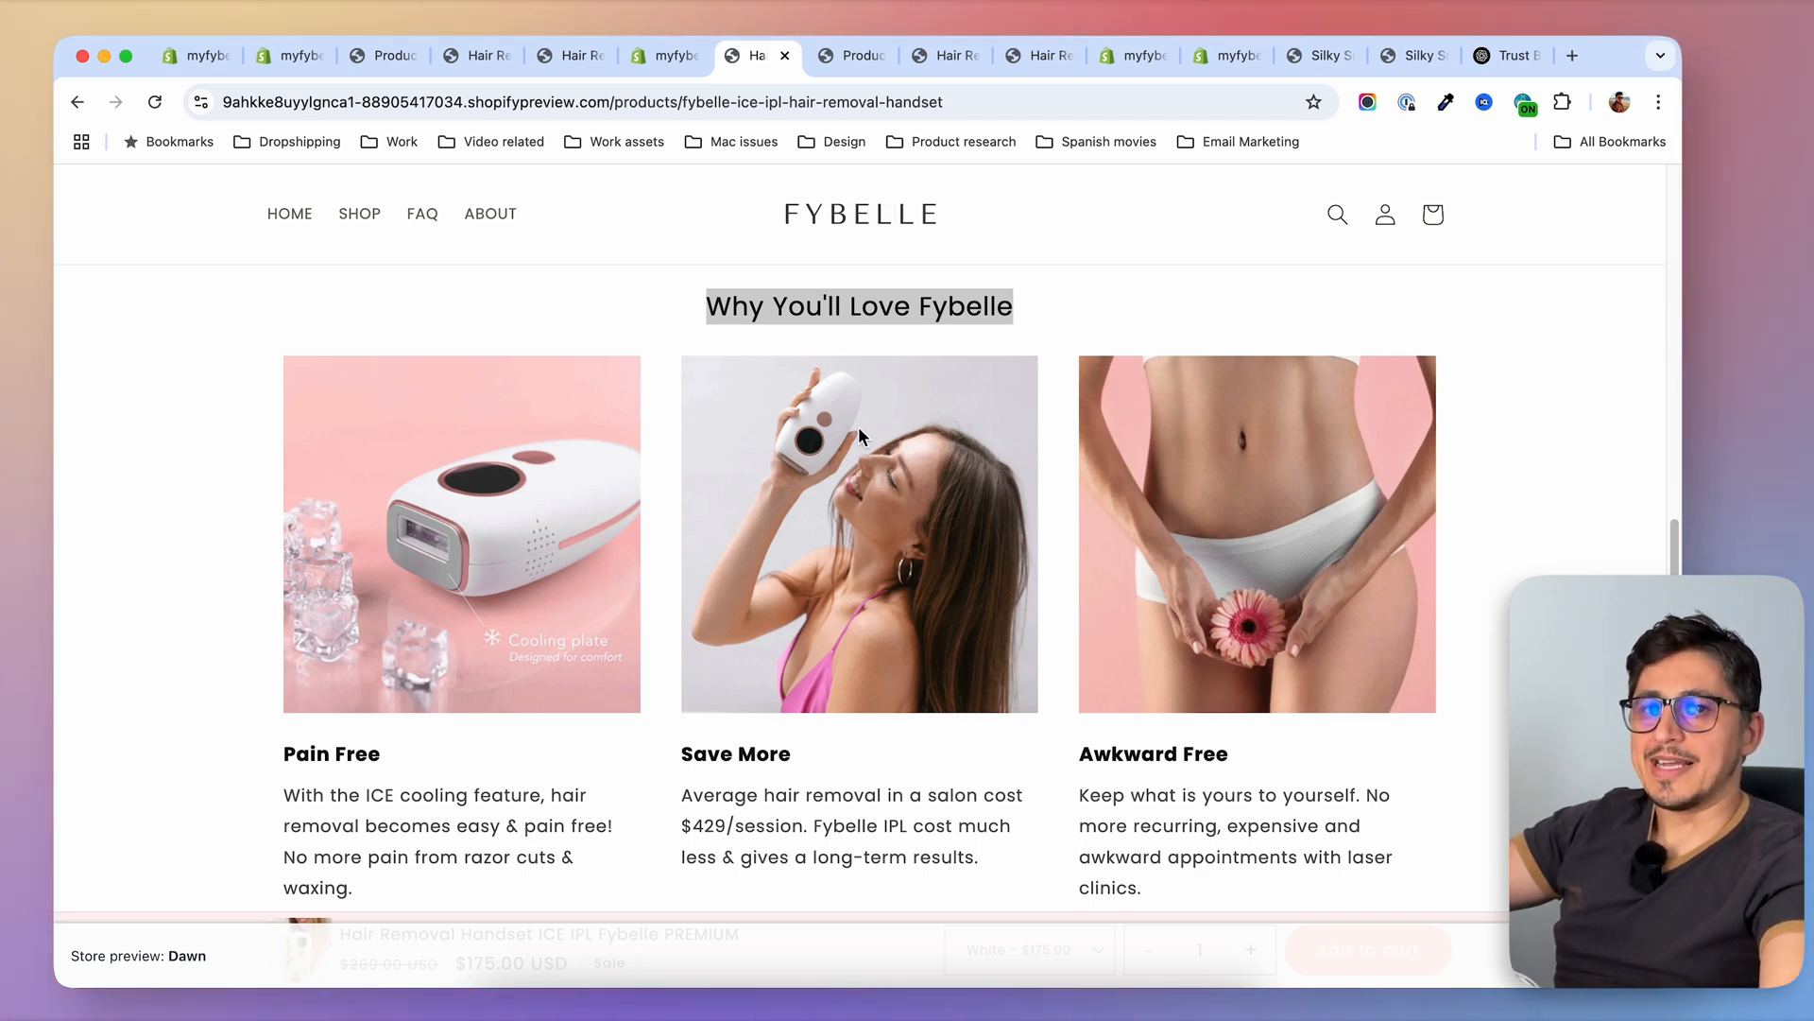
left_click(878, 298)
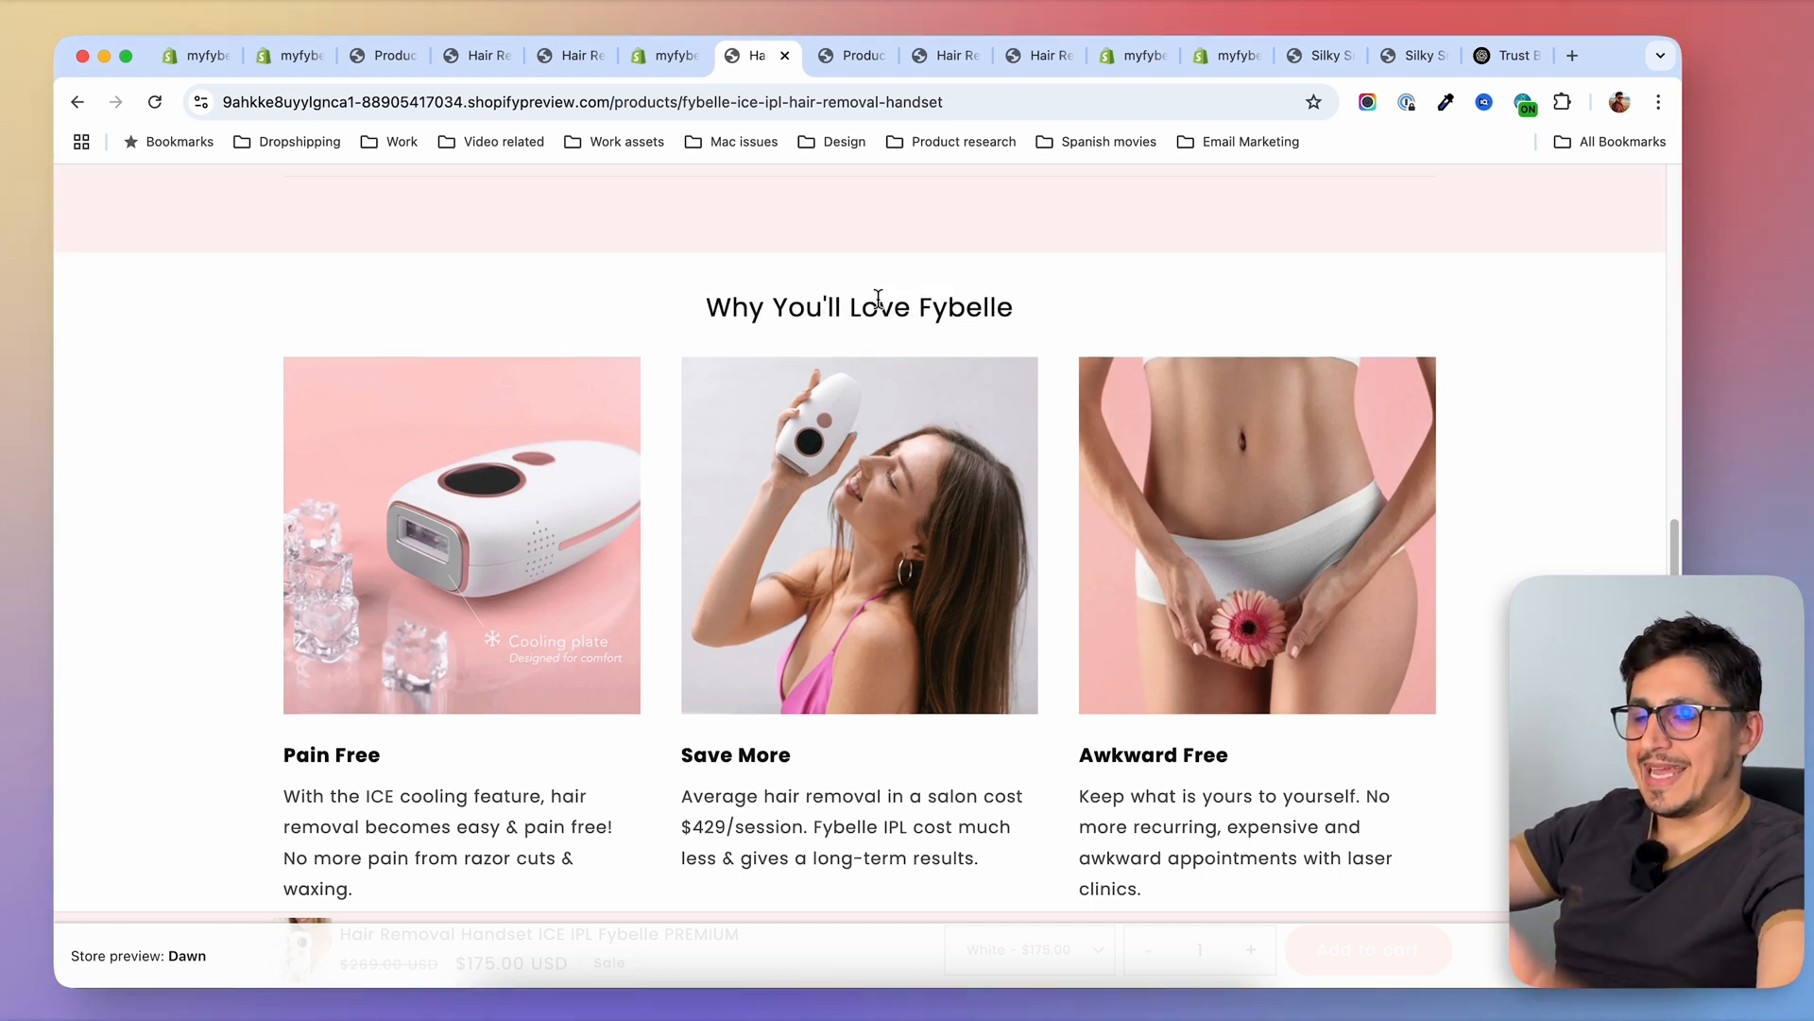
left_click(660, 66)
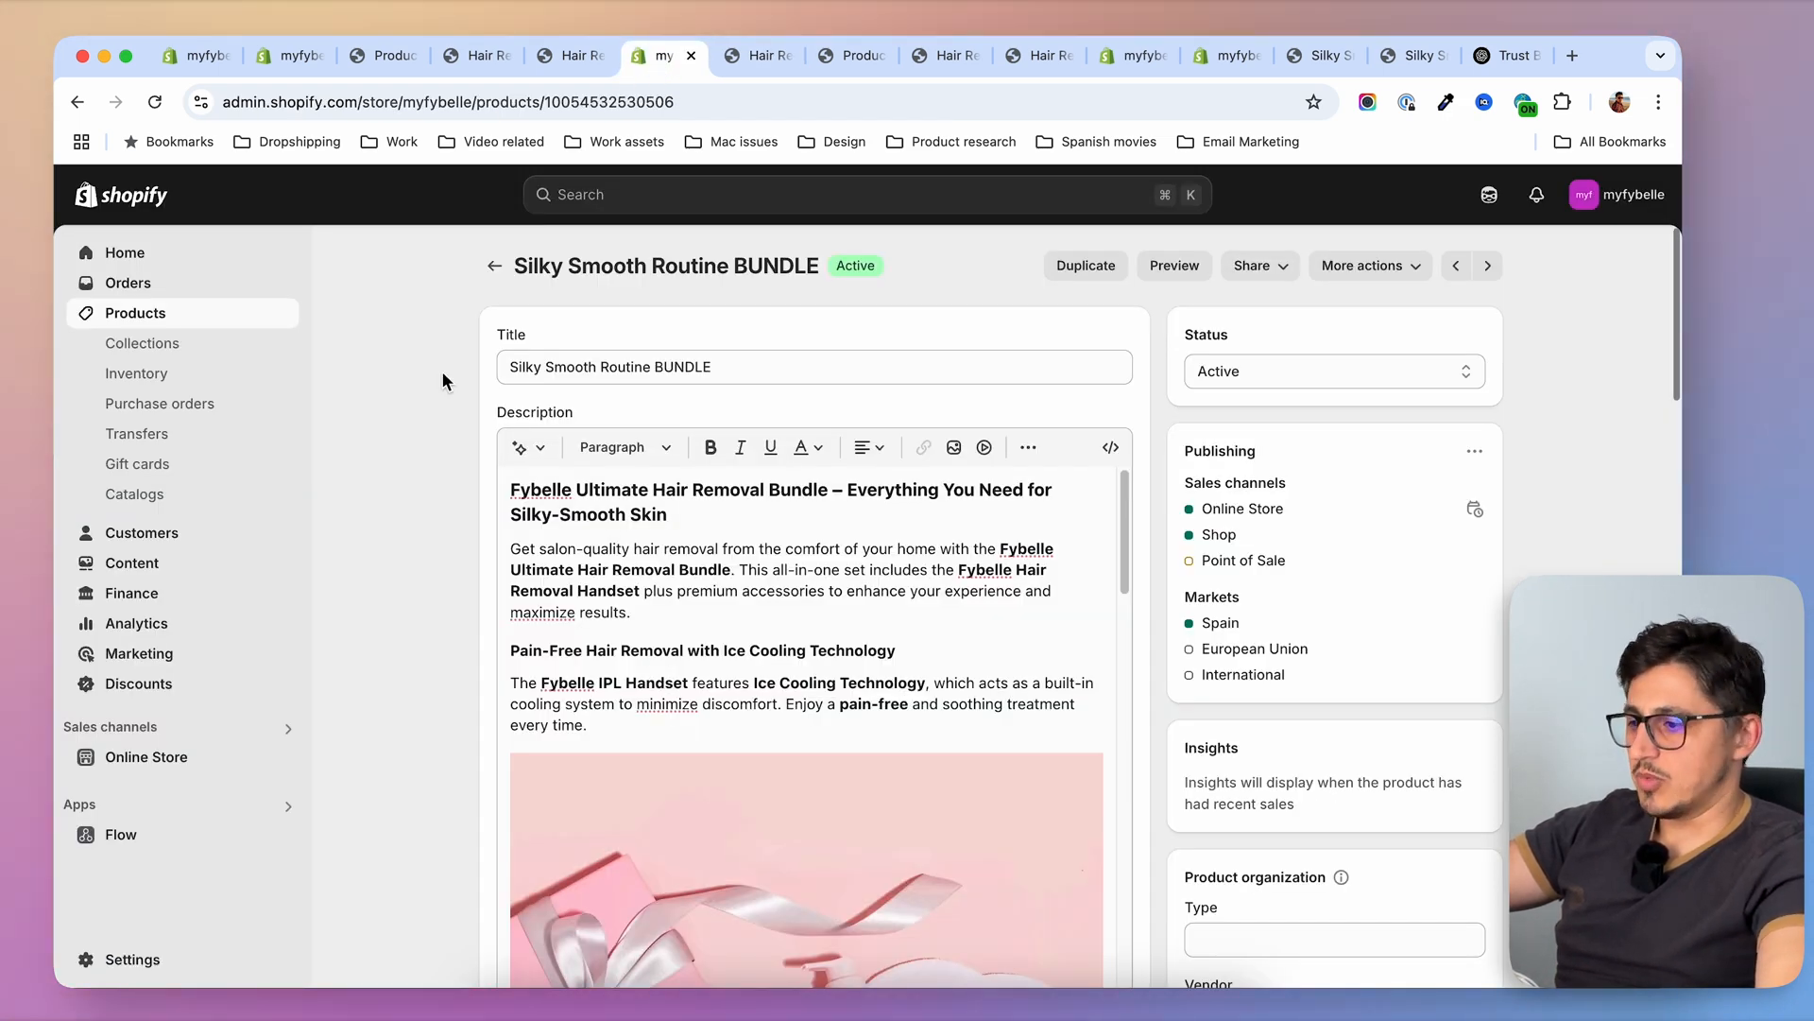
left_click(132, 562)
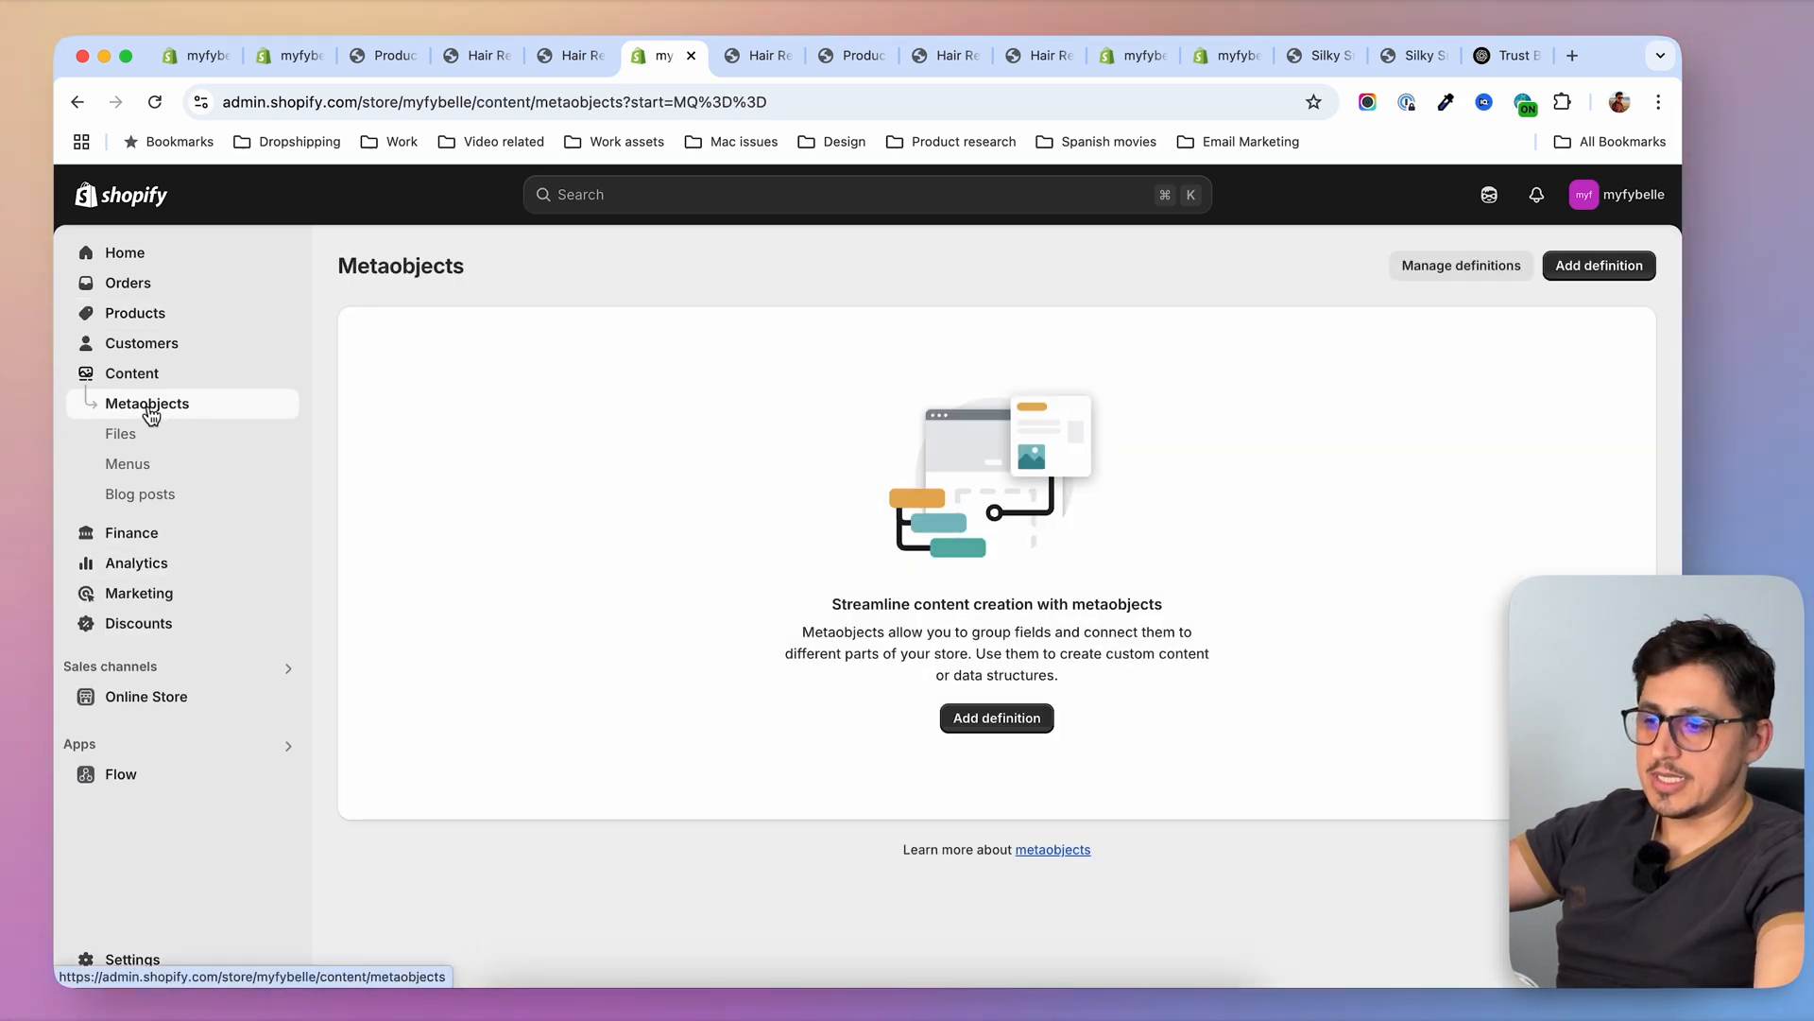
left_click(1014, 729)
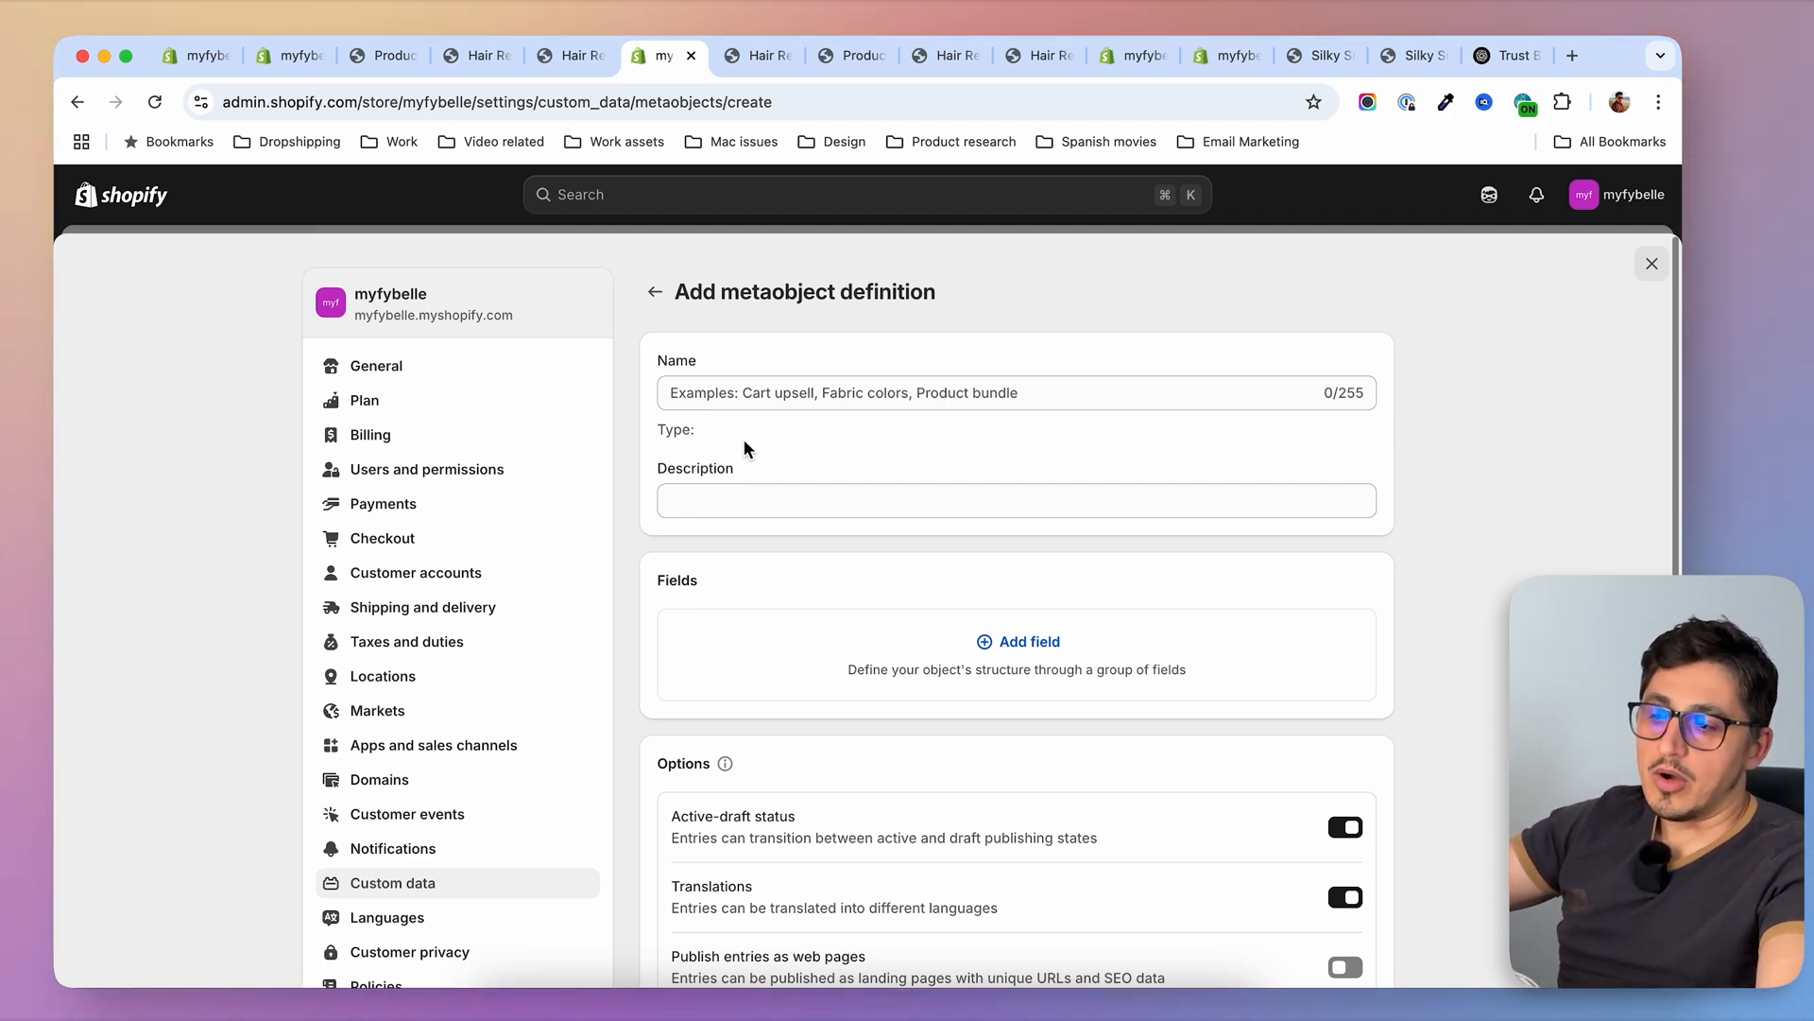
Name the metaobject definition "Why buy element", consulting the PREMIUM page's "Why You'll Love Fybelle" section for its structure
left_click(745, 392)
type("Why buy")
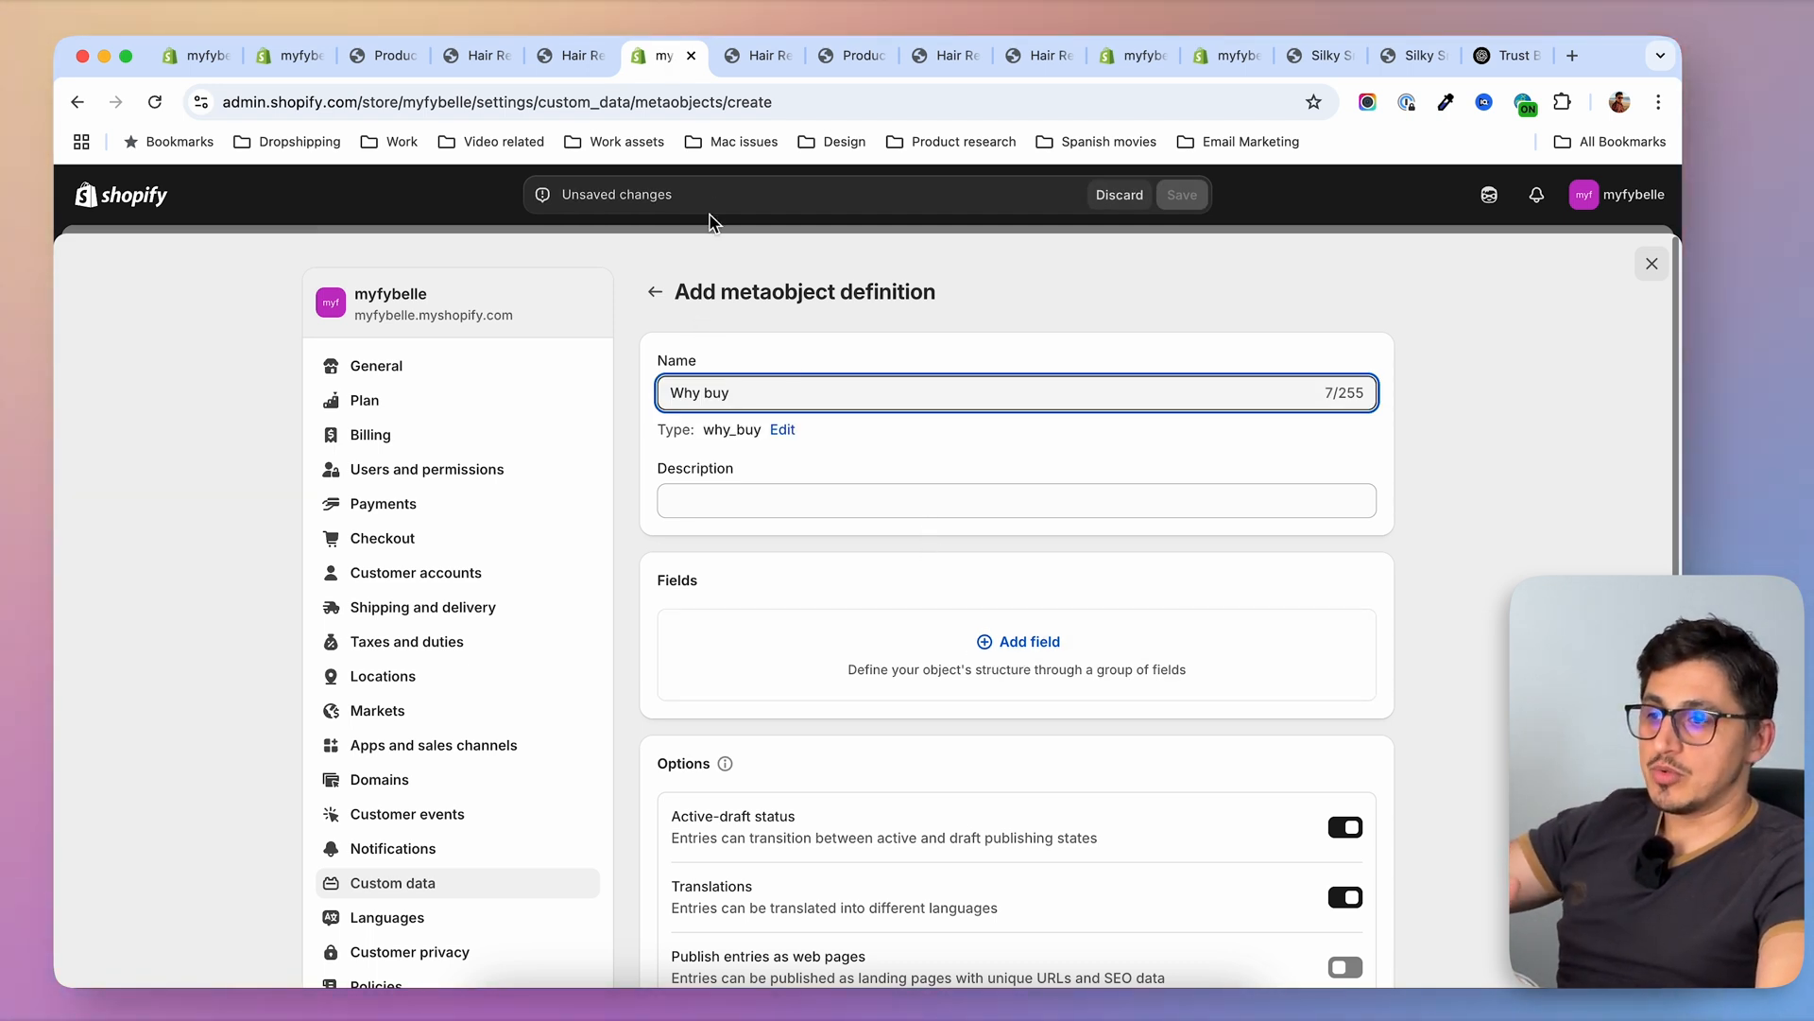
left_click(748, 57)
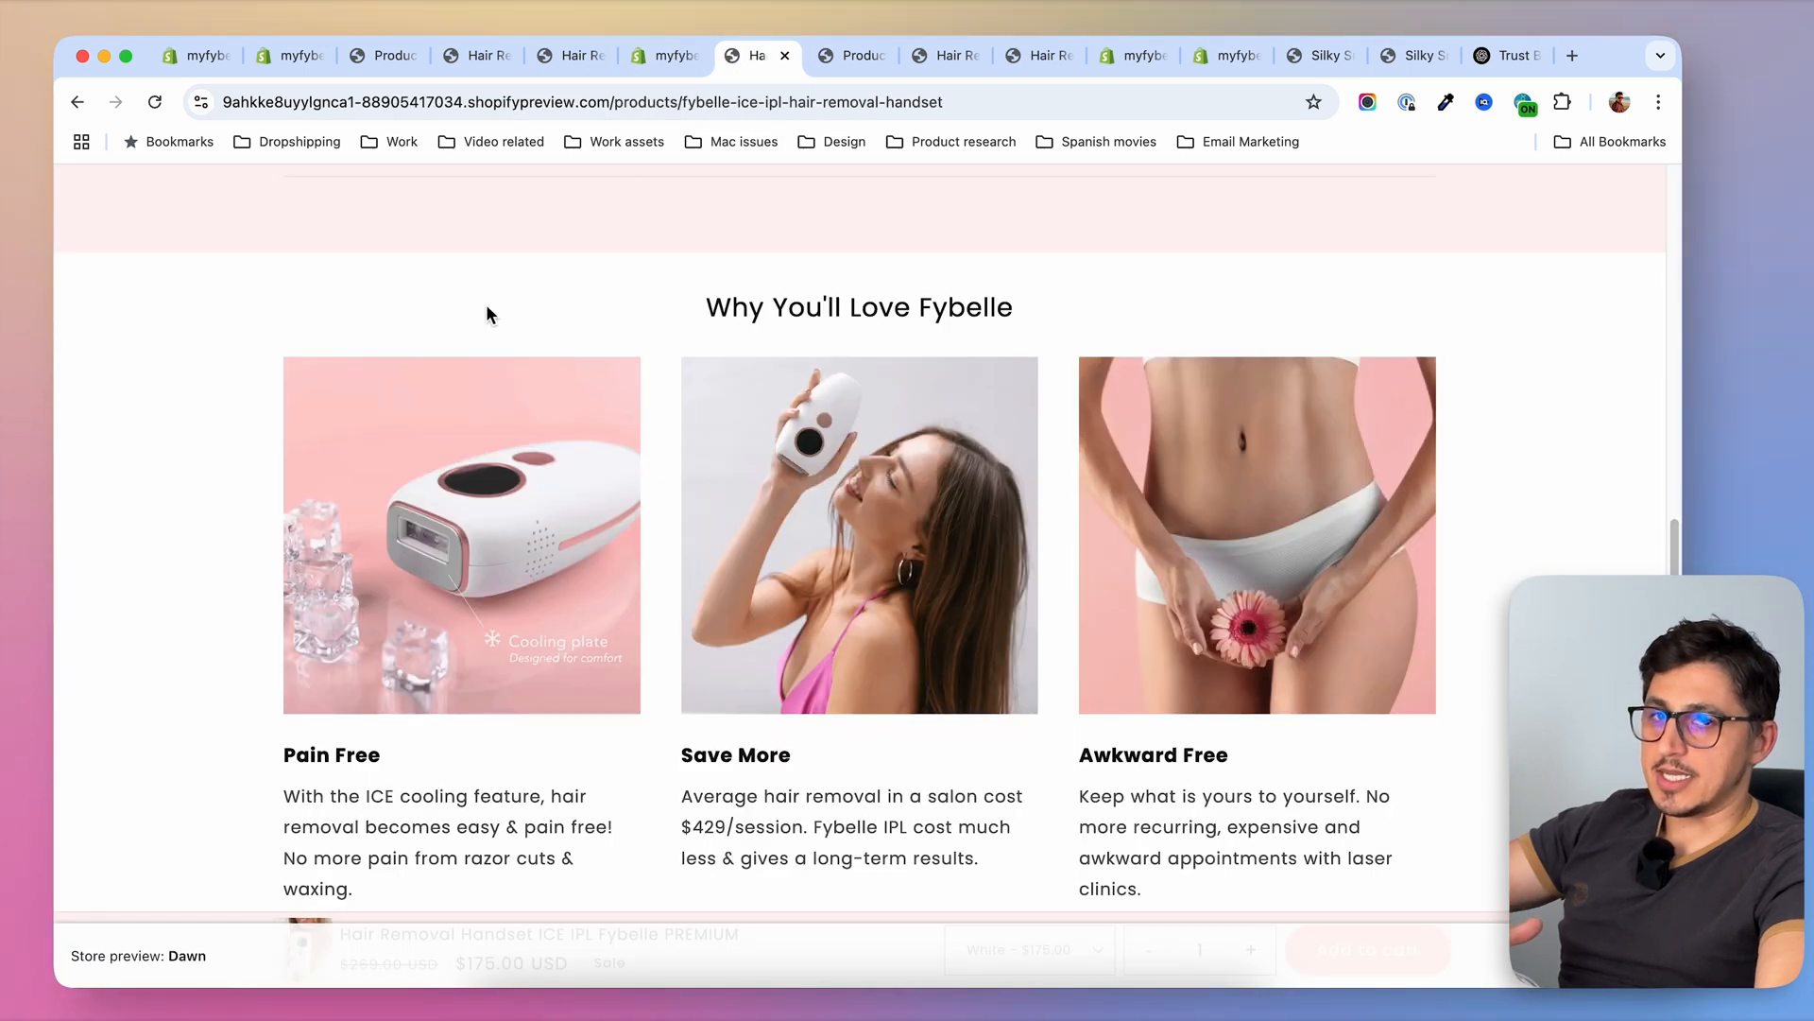
scroll(488, 313, "down", 1)
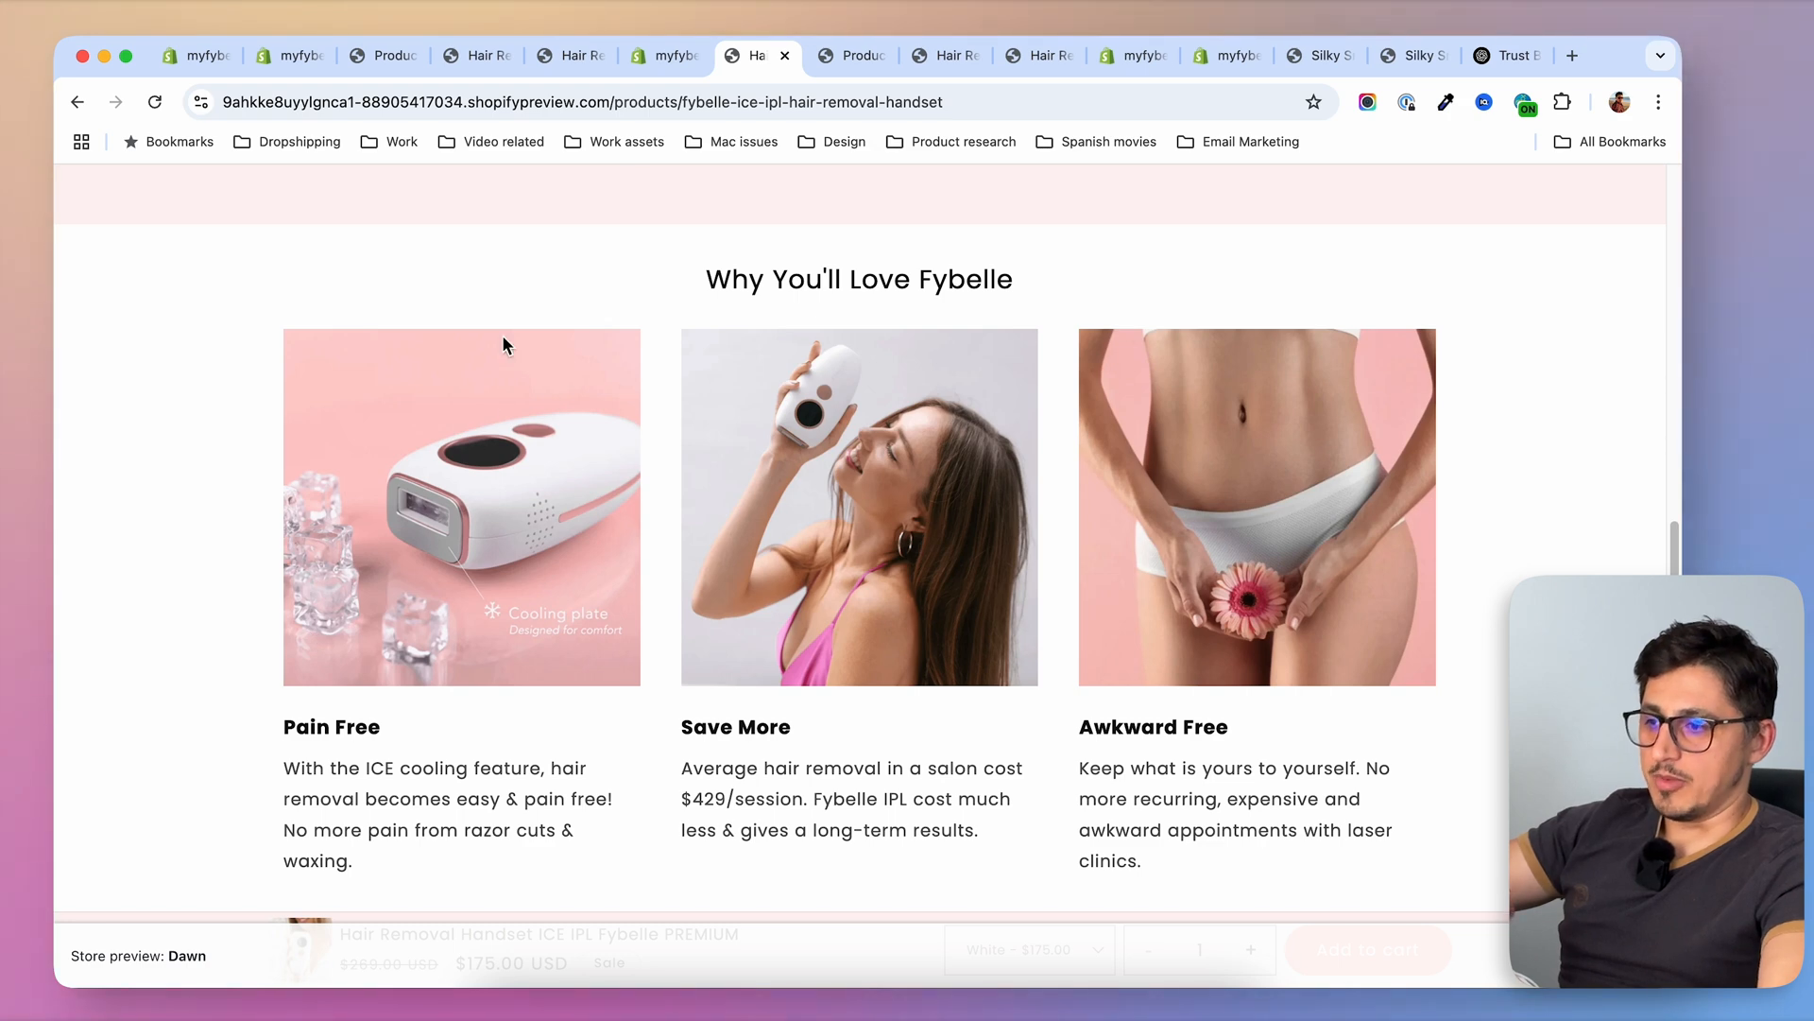
key("ctrl+shift+Tab")
type("element")
Add a single-file field named "image" to the definition, accepting only images and not videos
left_click(1052, 652)
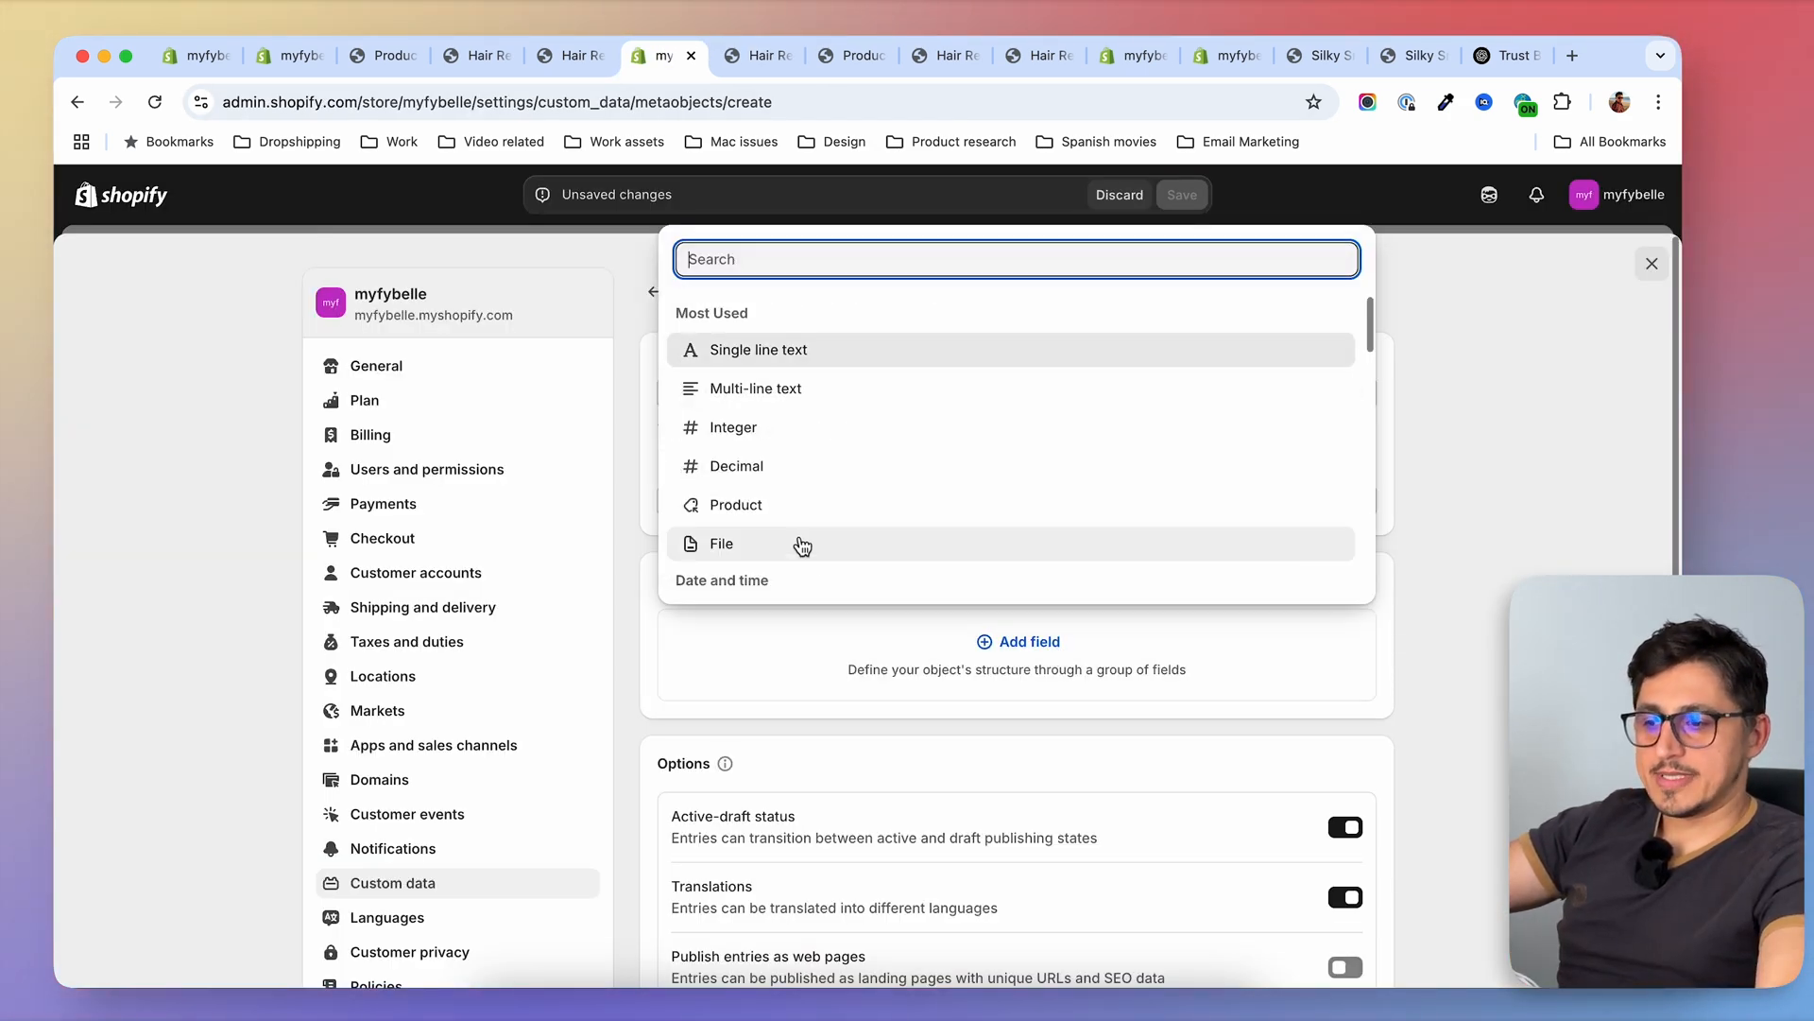
left_click(732, 548)
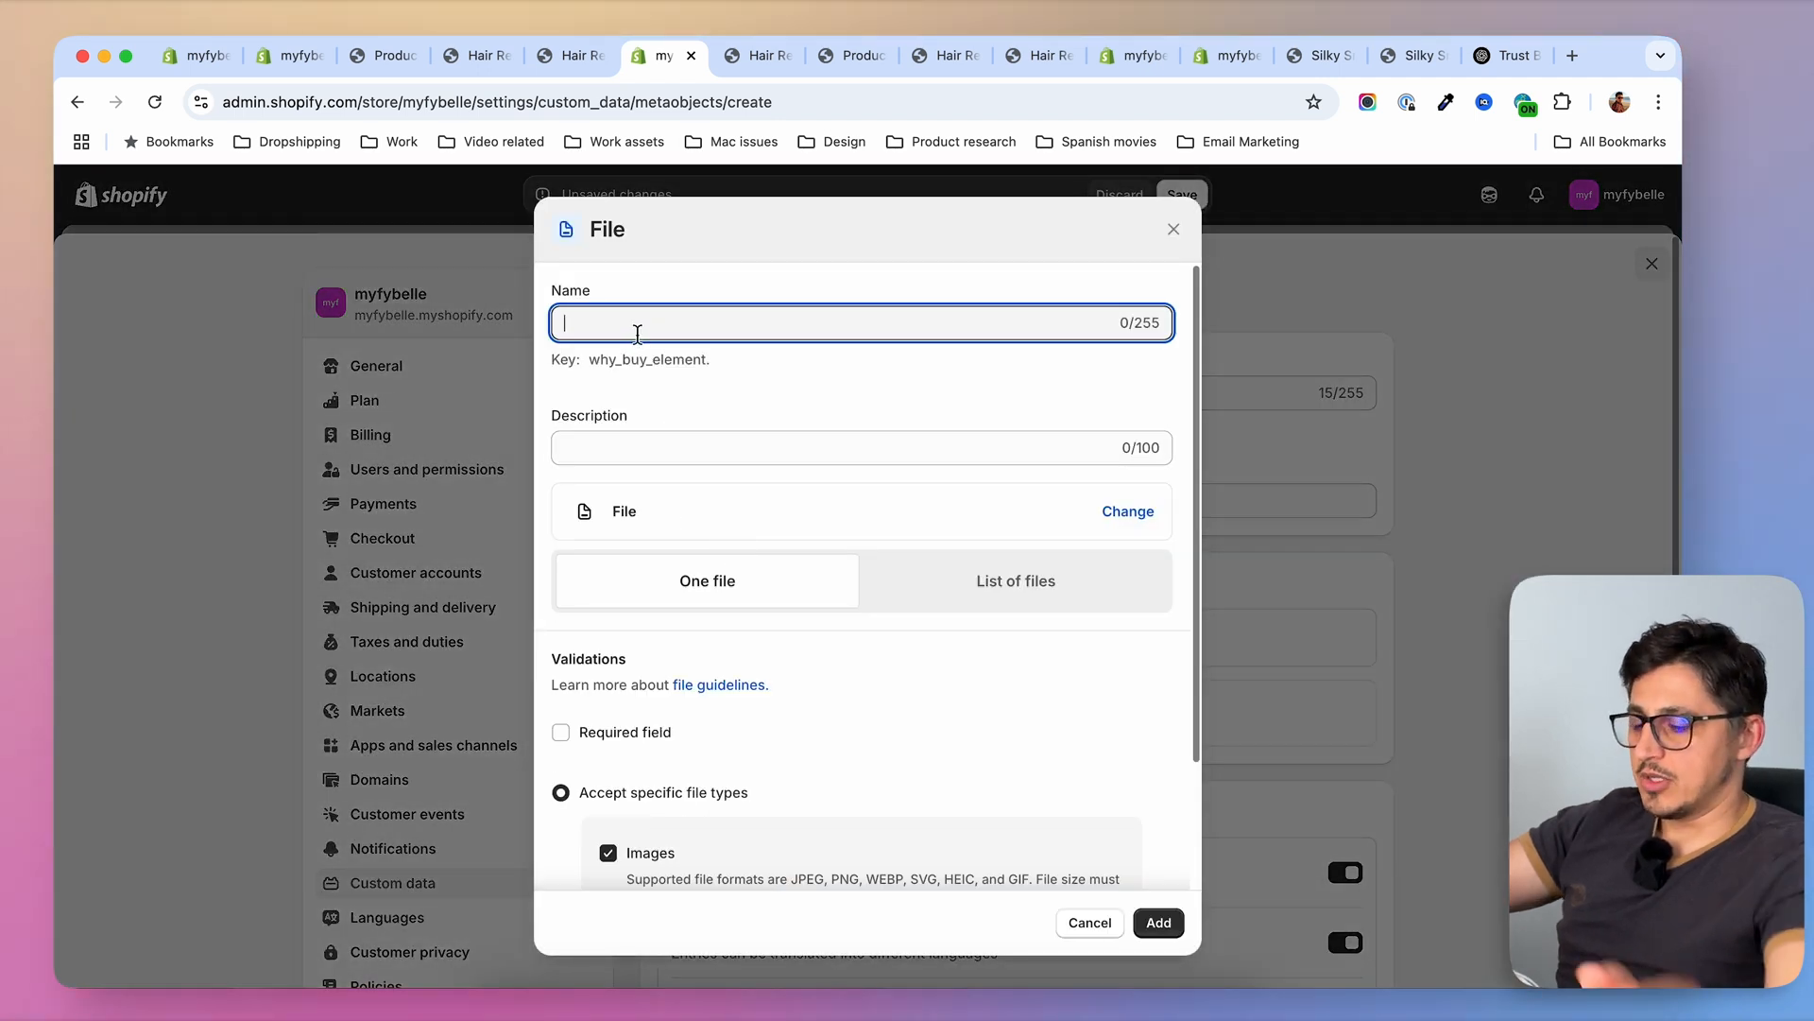
type("image")
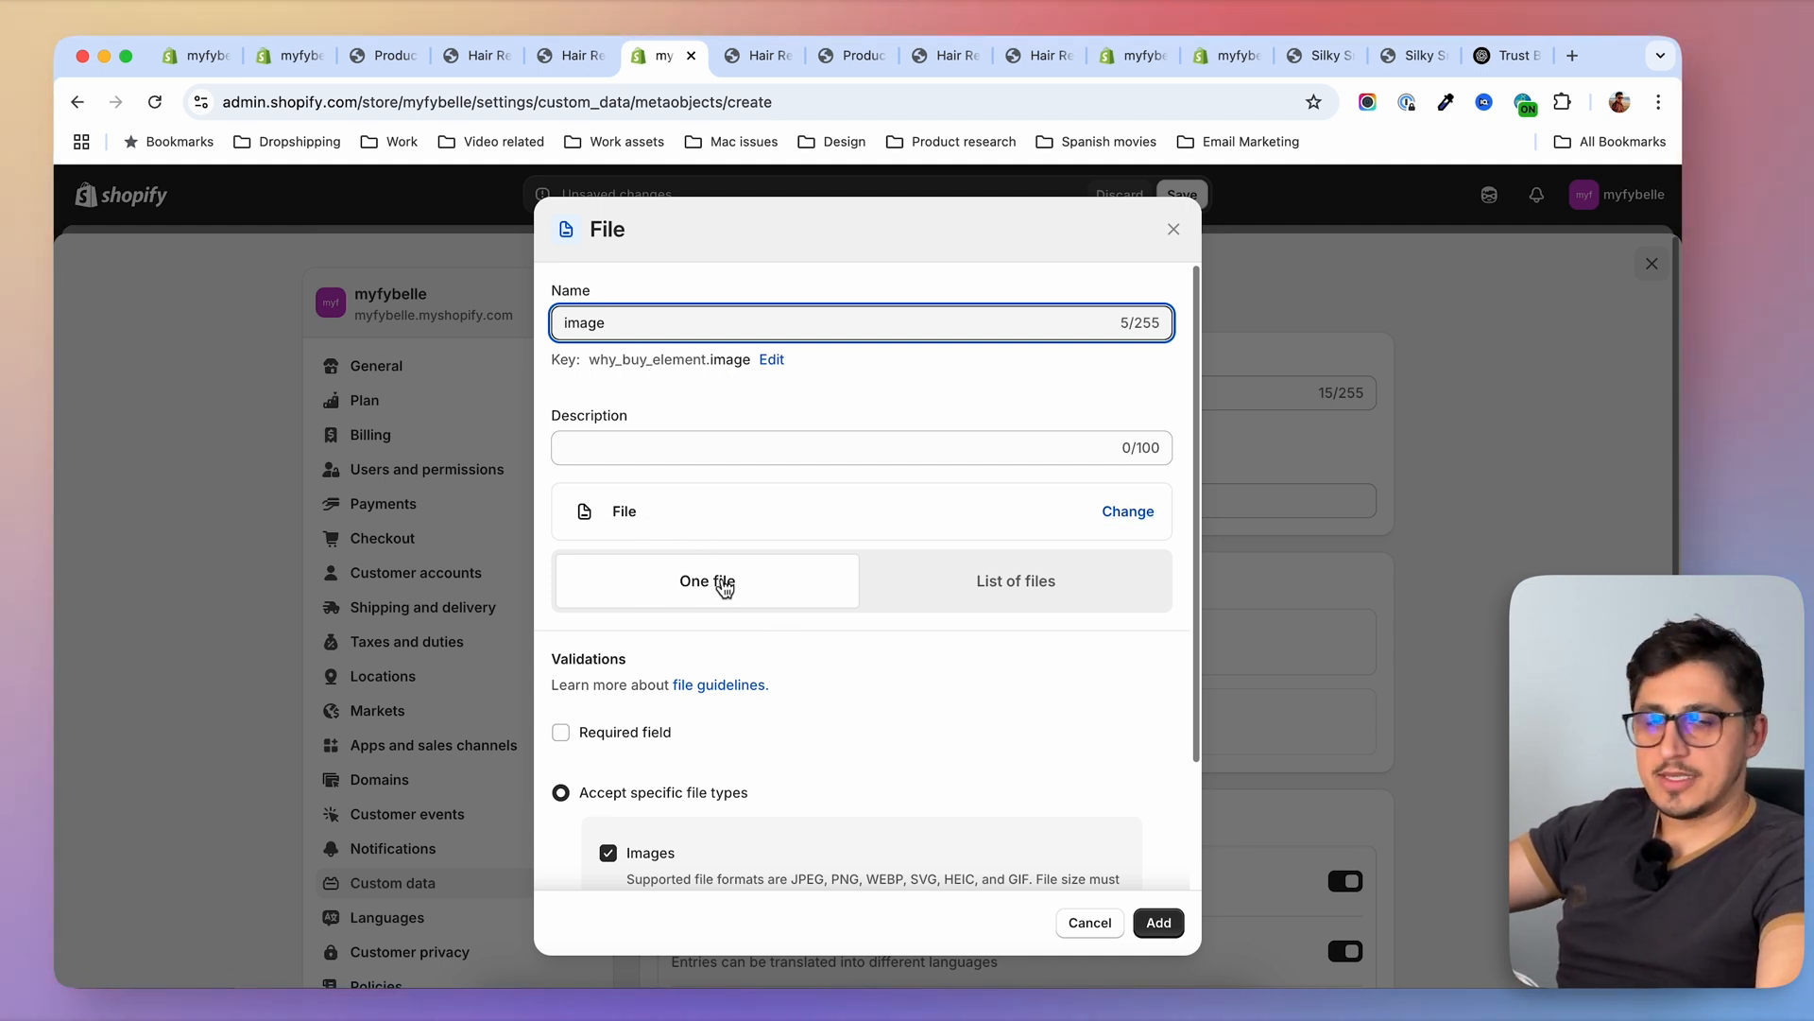
scroll(797, 673, "down", 3)
left_click(608, 775)
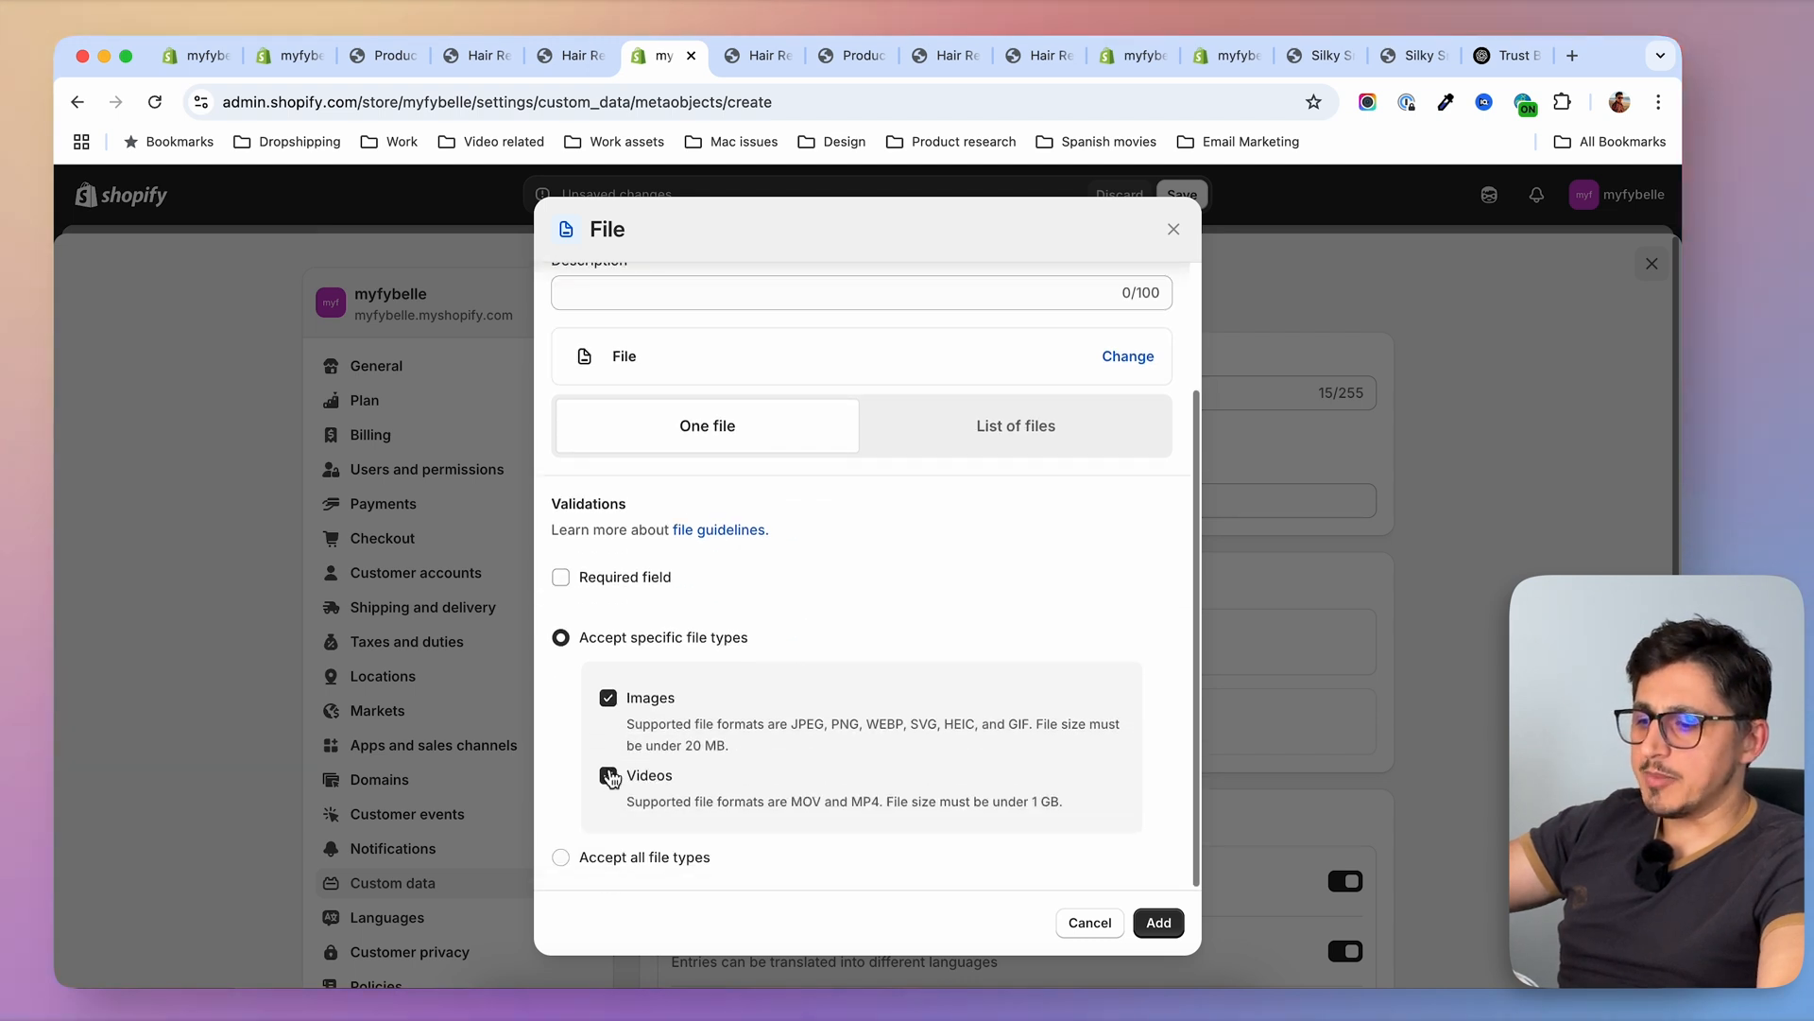
left_click(1158, 922)
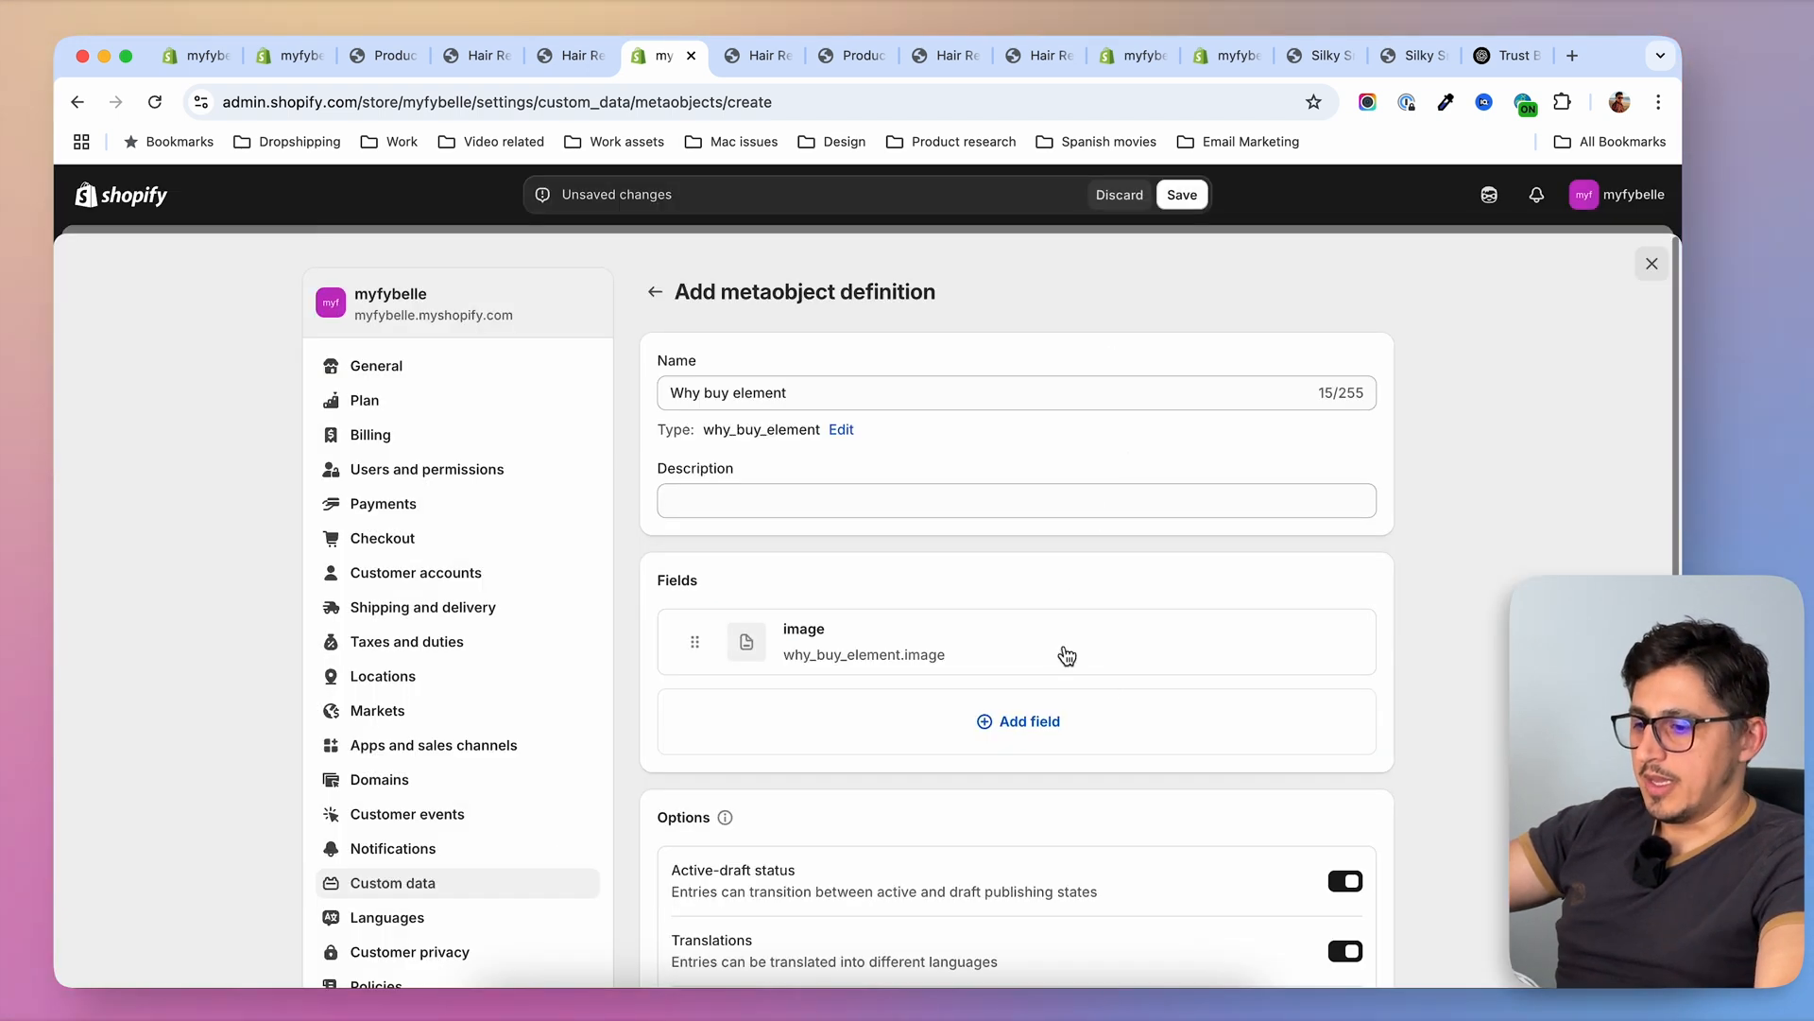
Add a single line text field named "title" to the definition, holding one value and used as display name
left_click(995, 728)
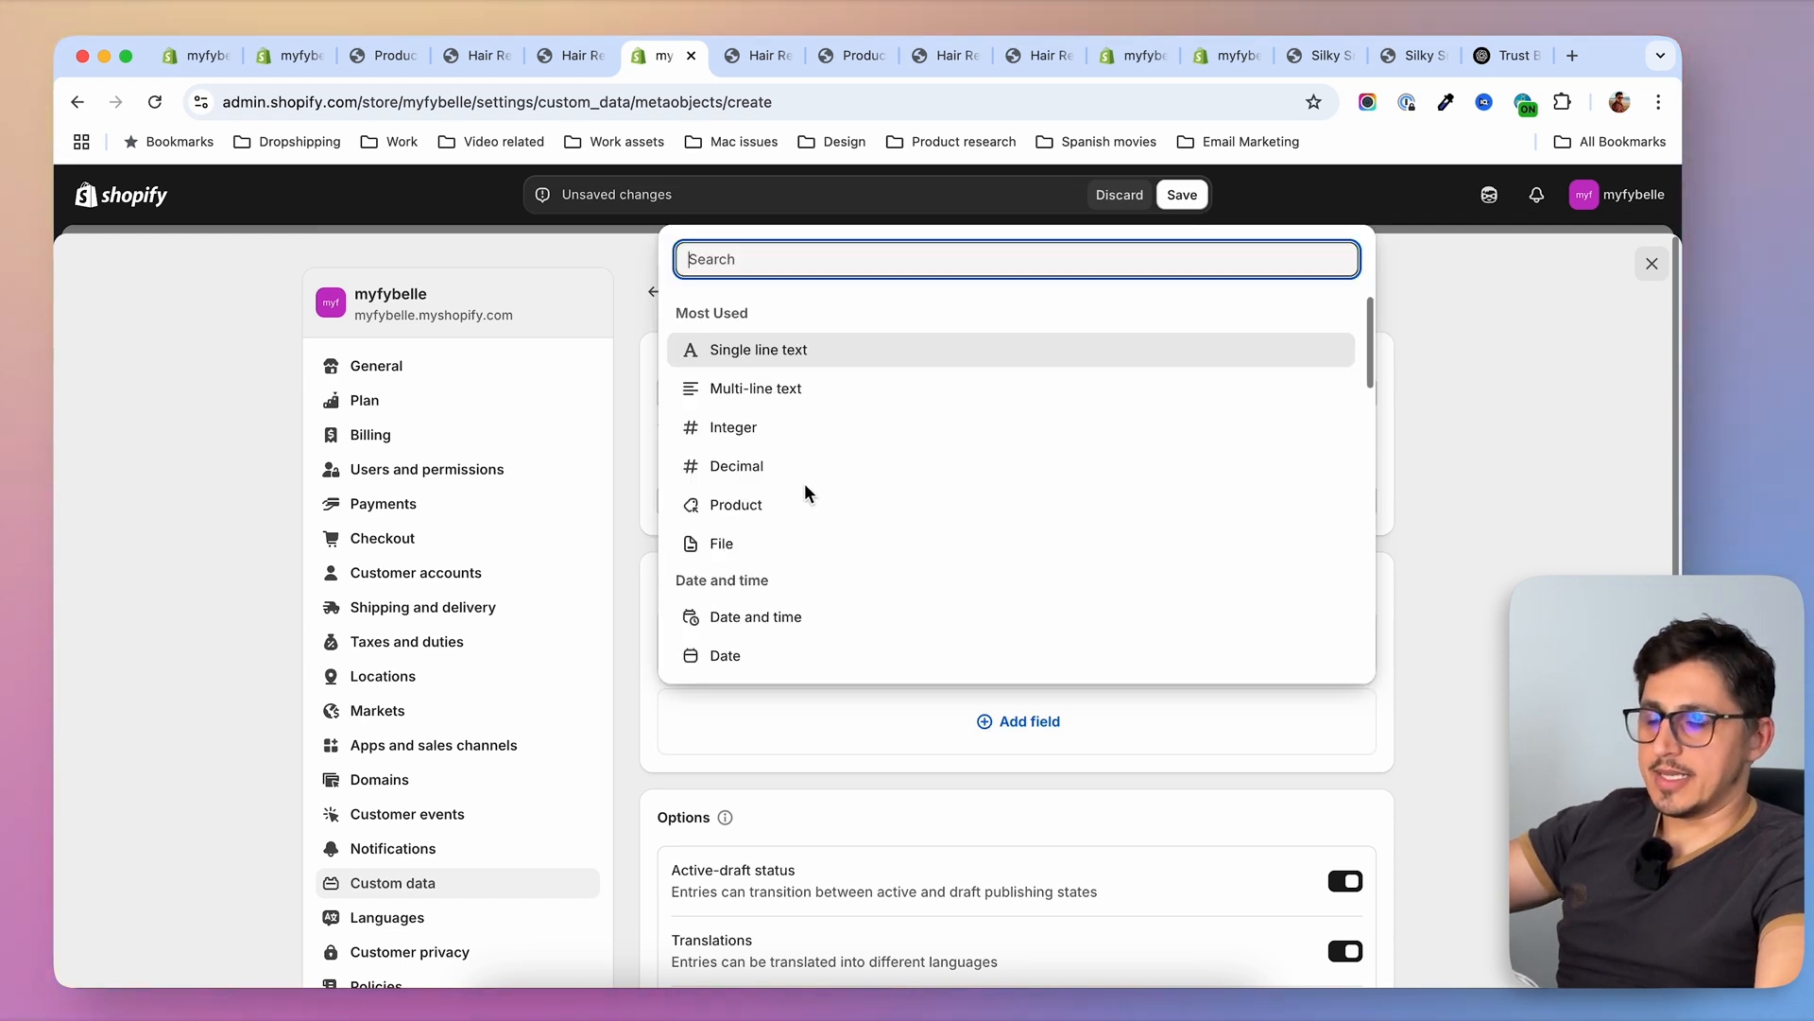
left_click(784, 356)
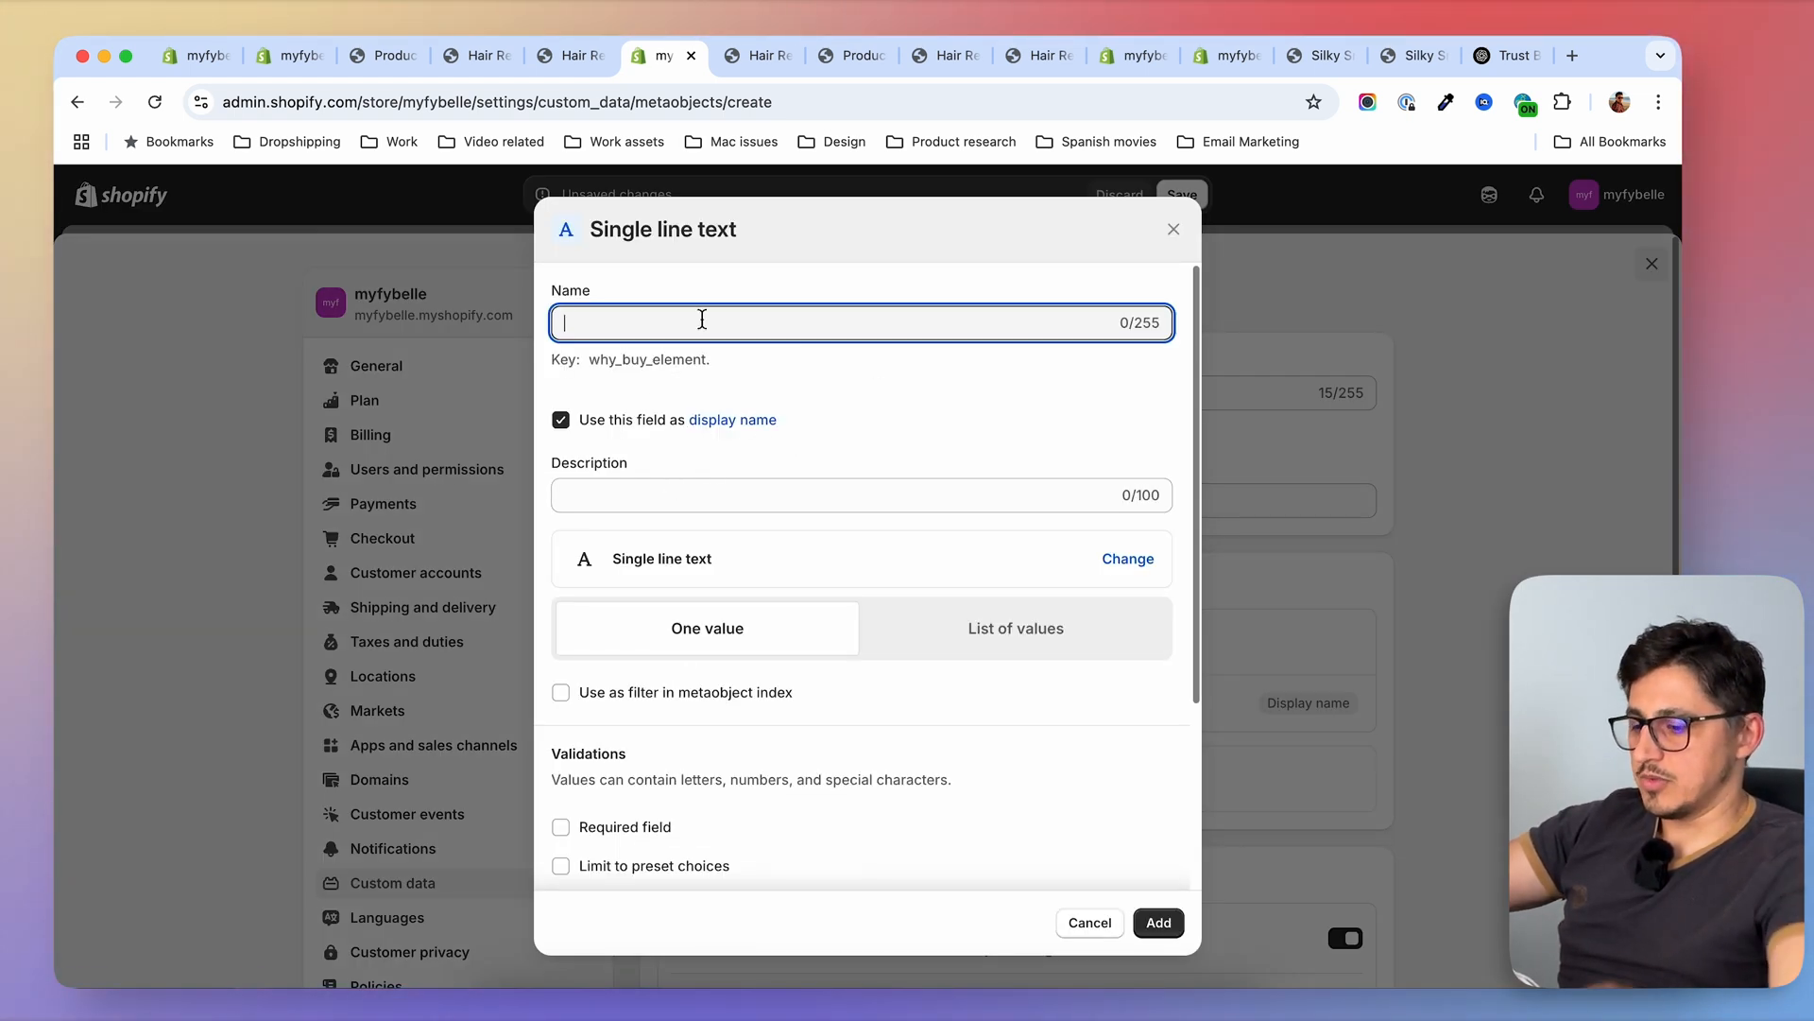
type("title")
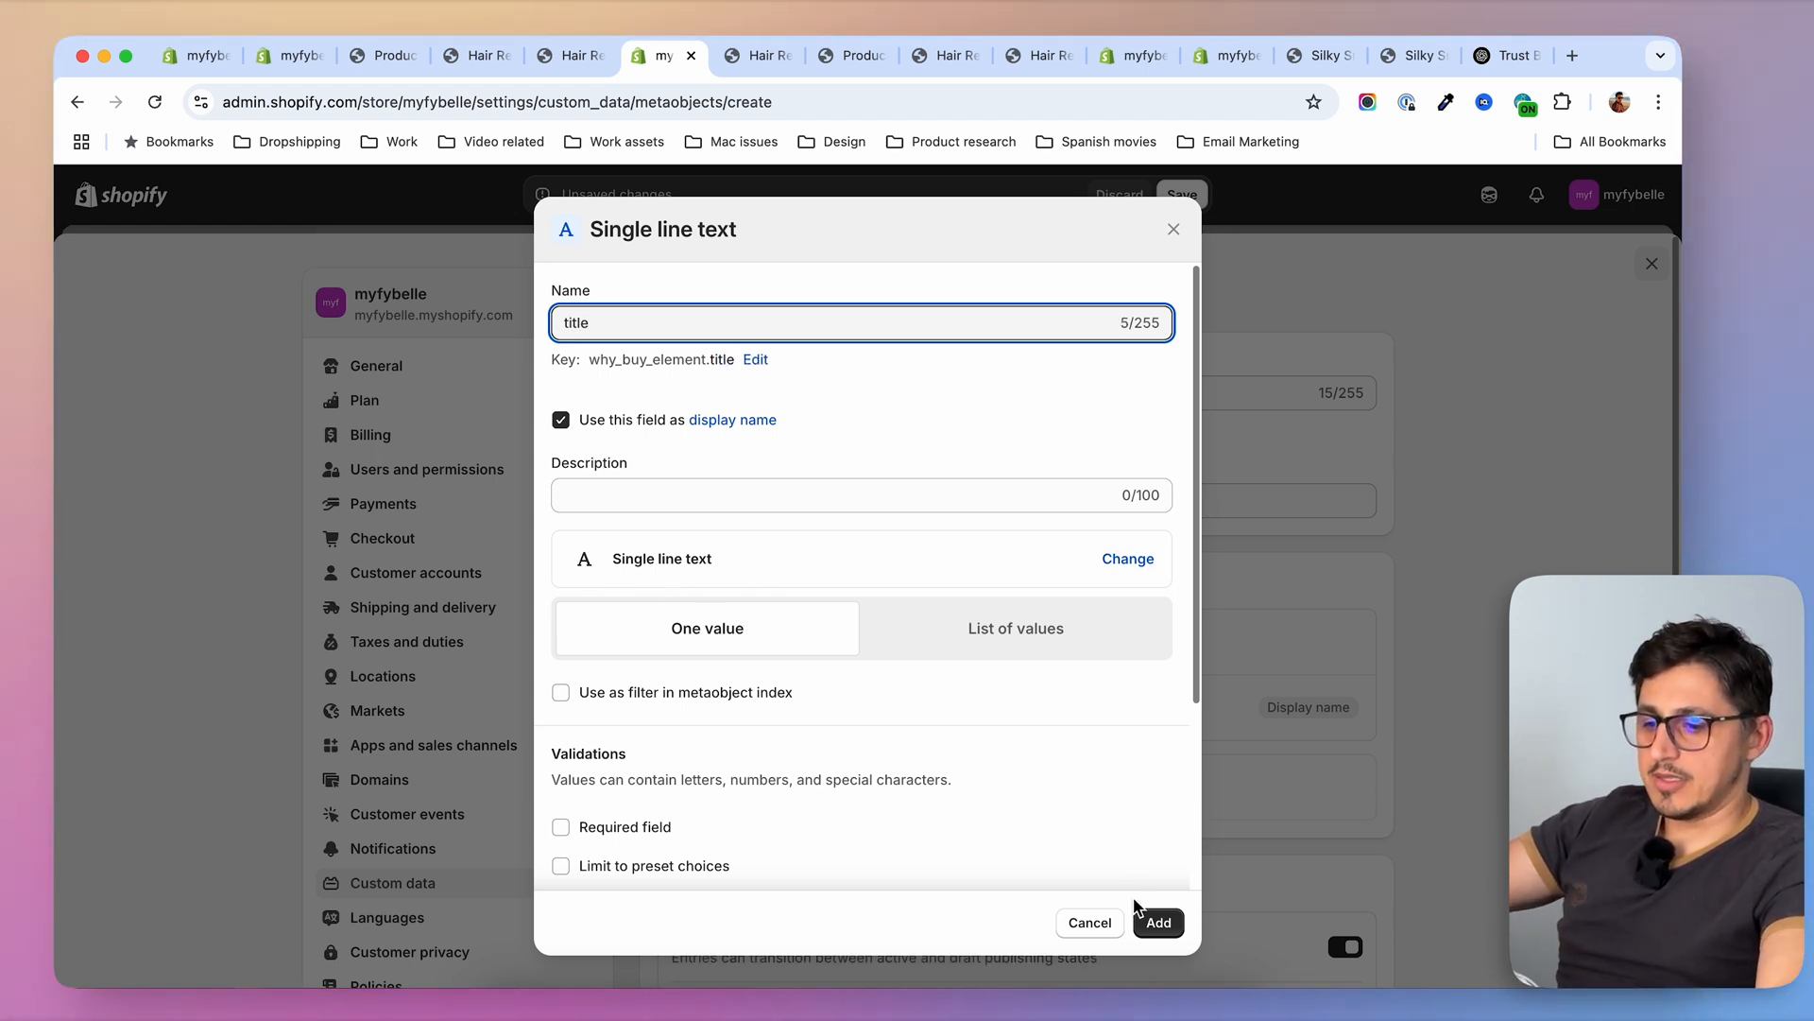
left_click(1163, 926)
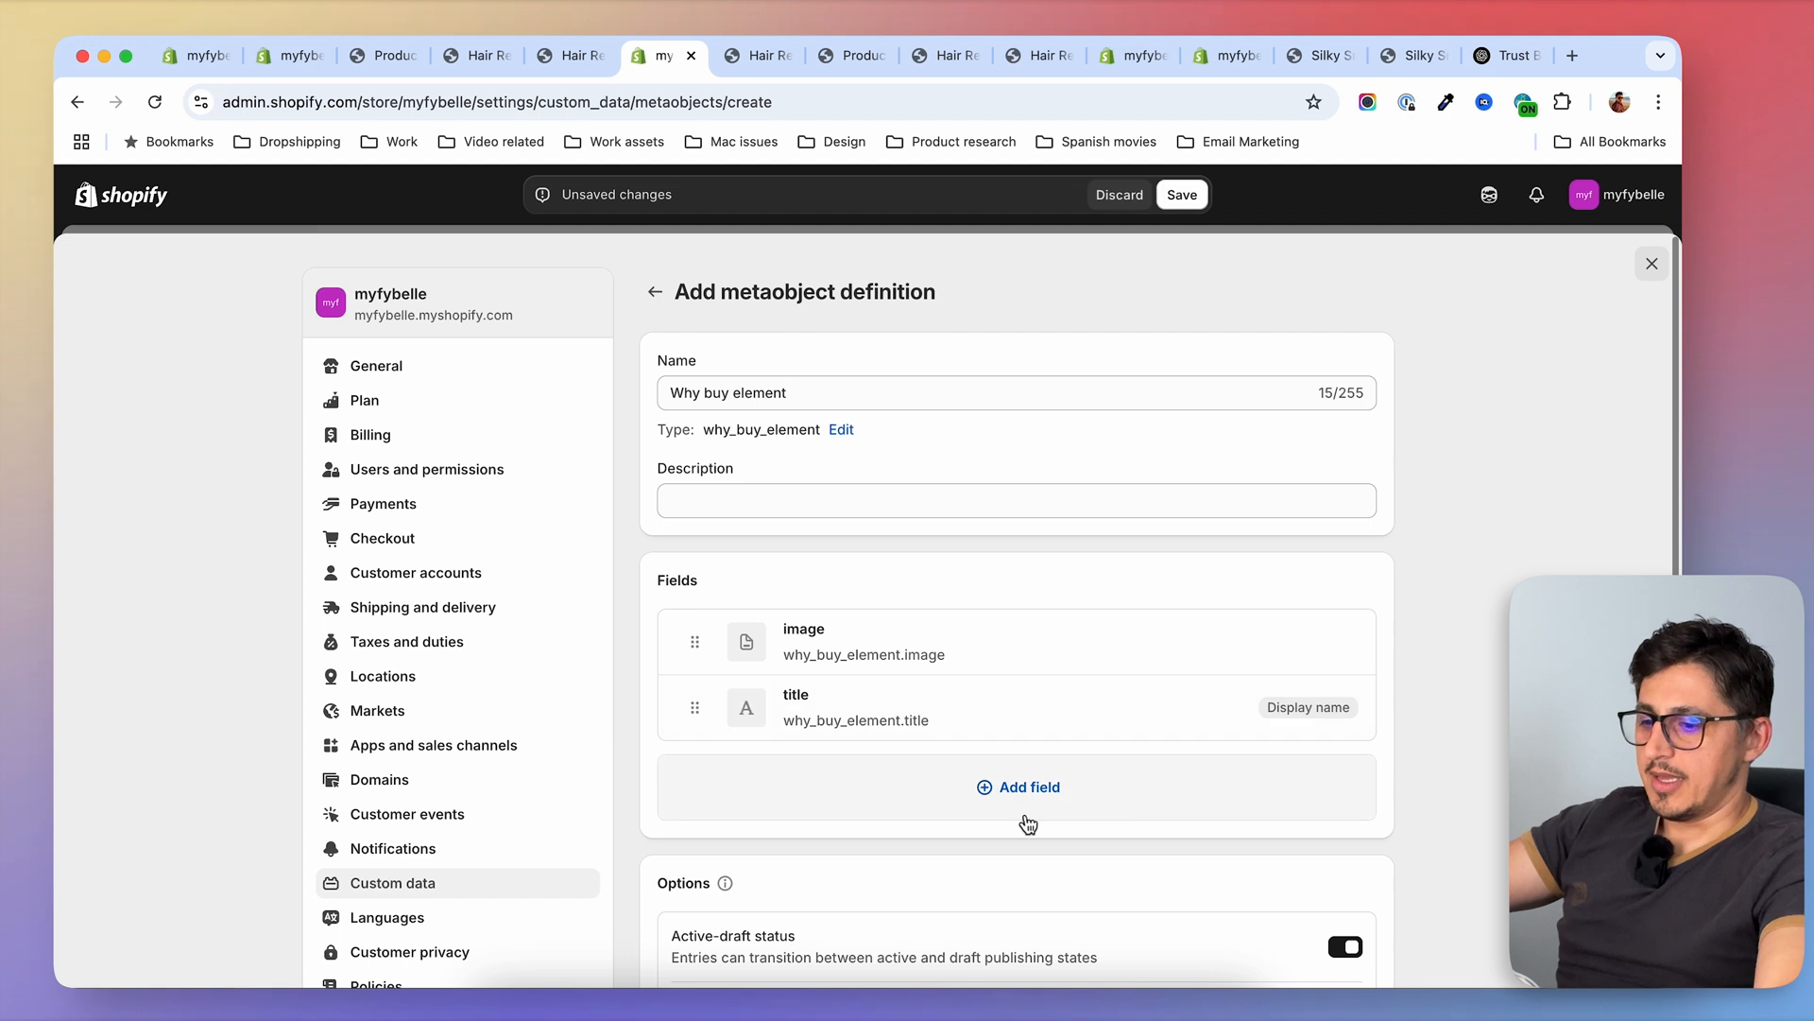
Add a rich text field named "description" to the metaobject definition
left_click(979, 797)
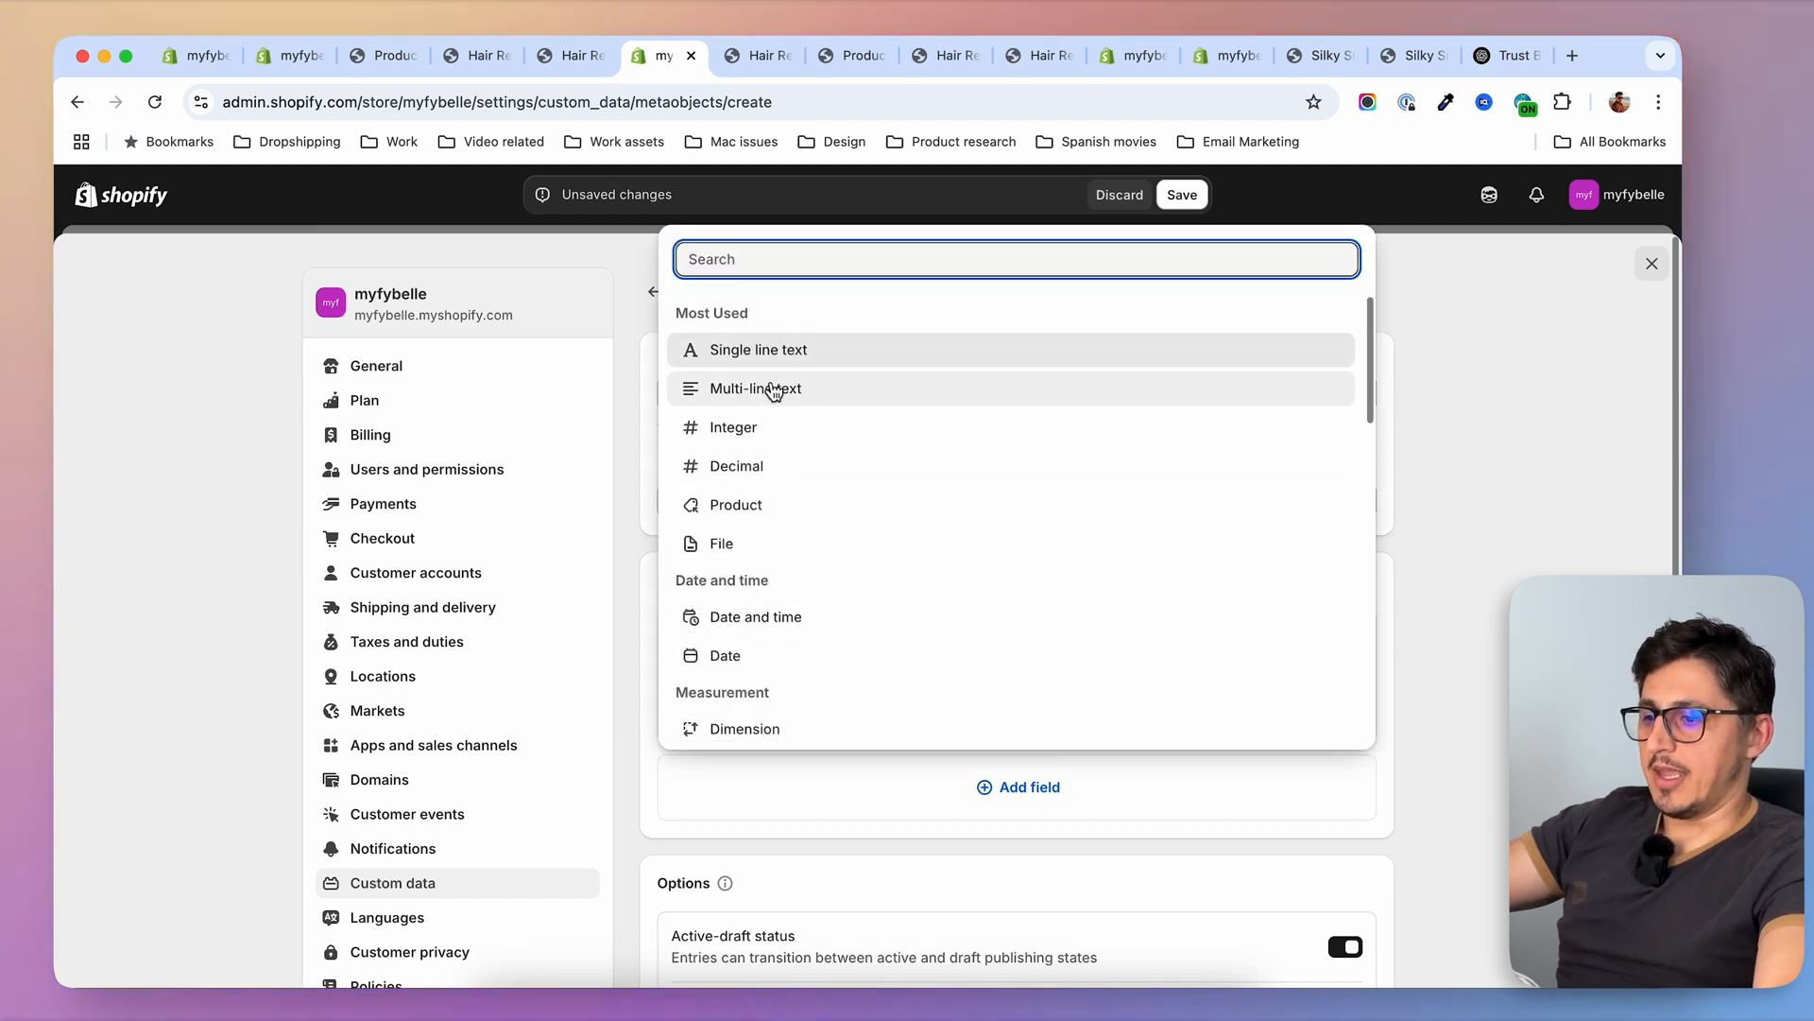
scroll(847, 611, "down", 5)
left_click(747, 595)
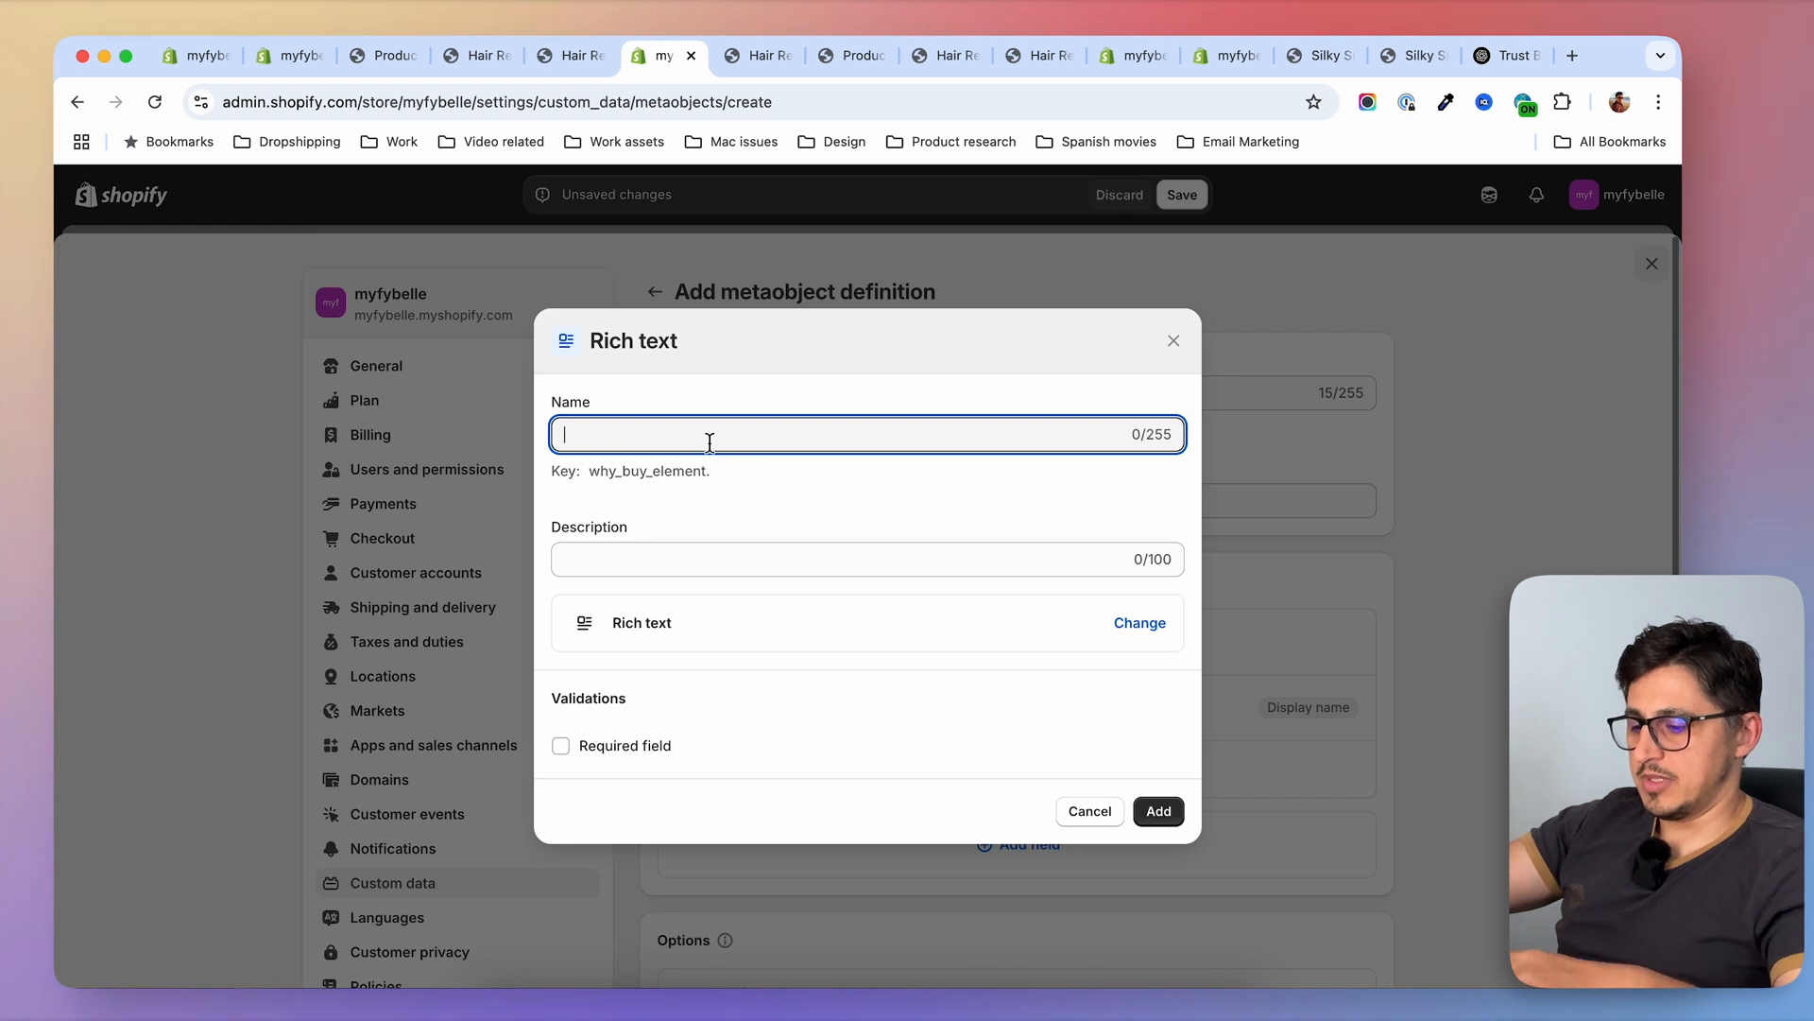
type("description")
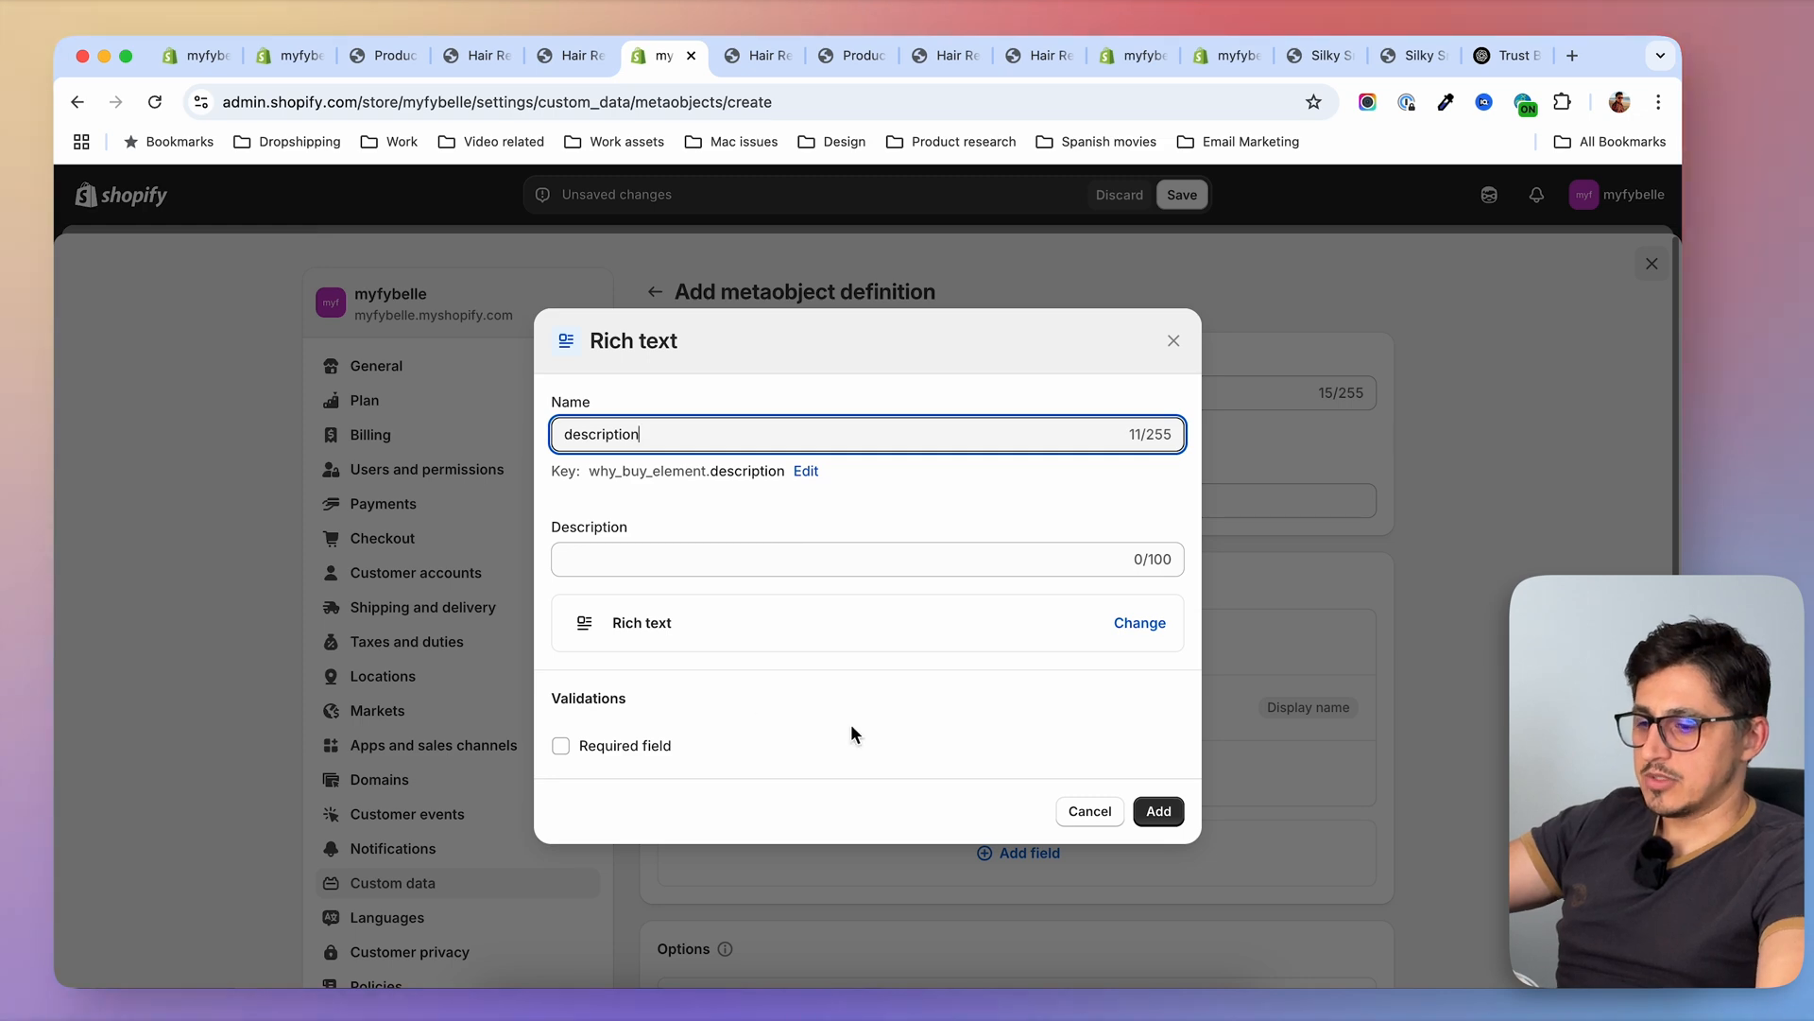
left_click(1159, 811)
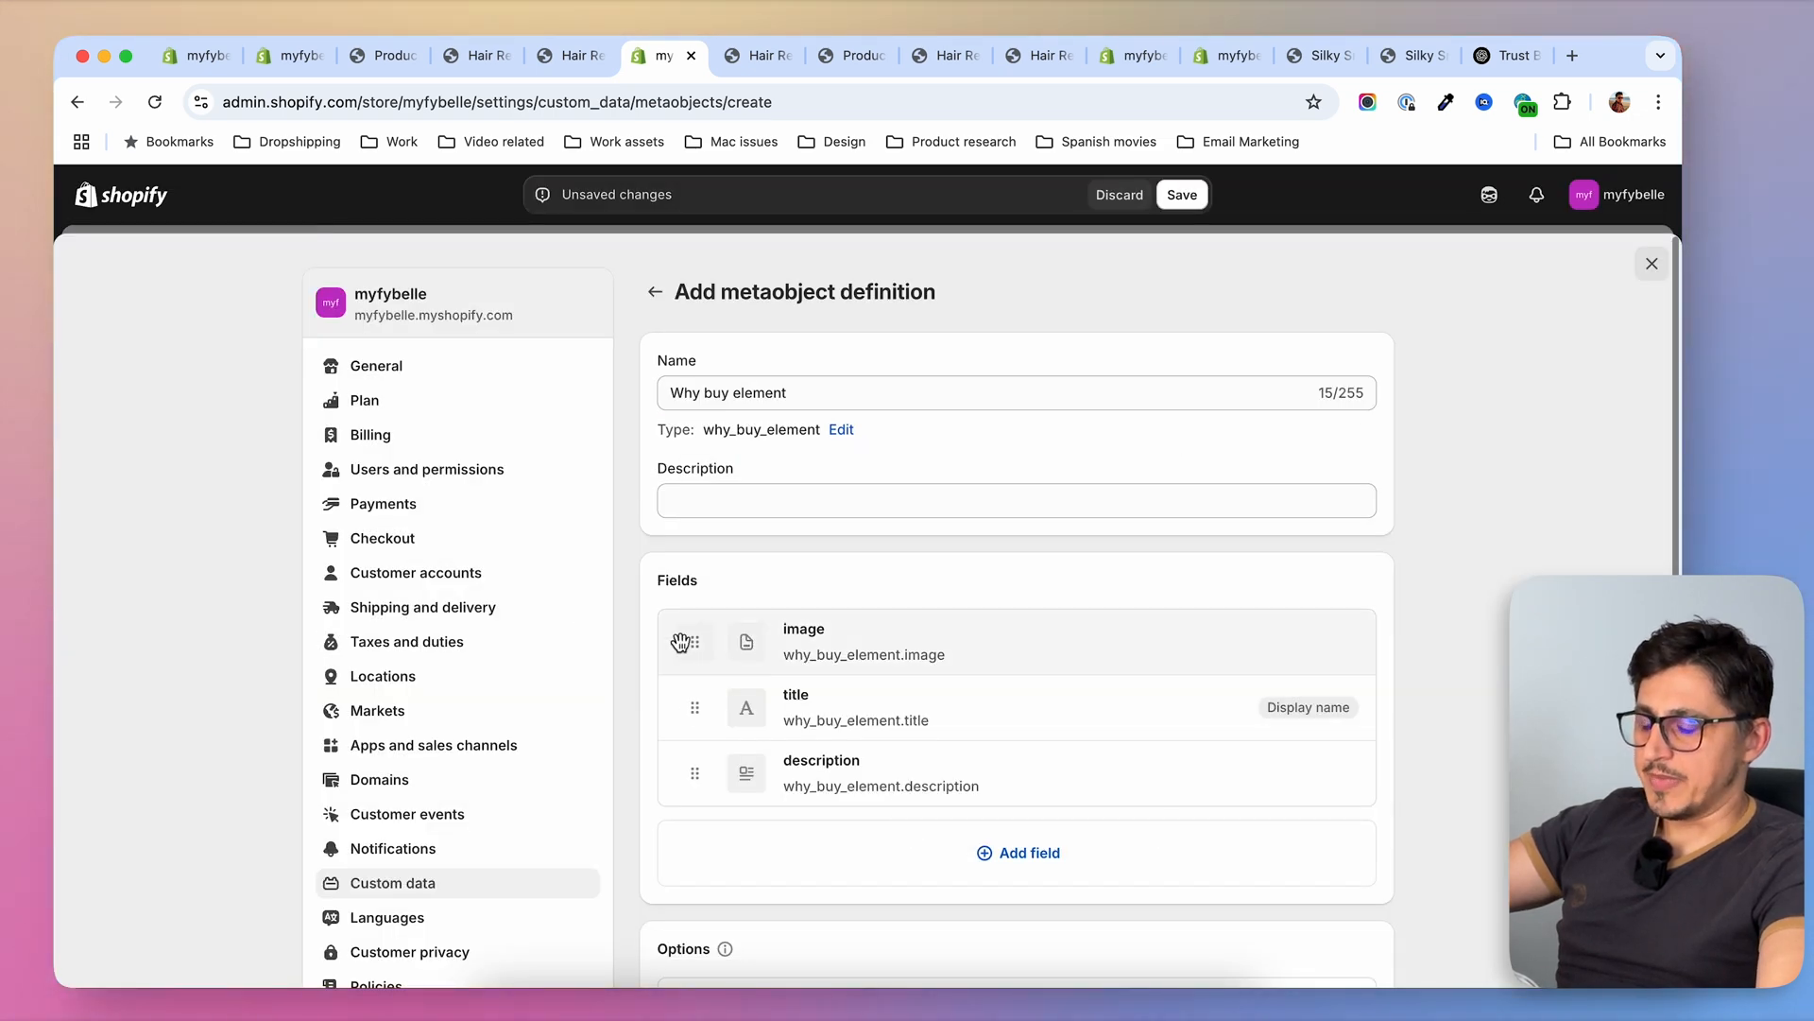
Review the definition's fields and options, save it, and close the settings to return to the metaobjects list
scroll(1389, 783, "down", 5)
scroll(1394, 786, "up", 5)
scroll(1396, 788, "down", 5)
scroll(1395, 788, "up", 5)
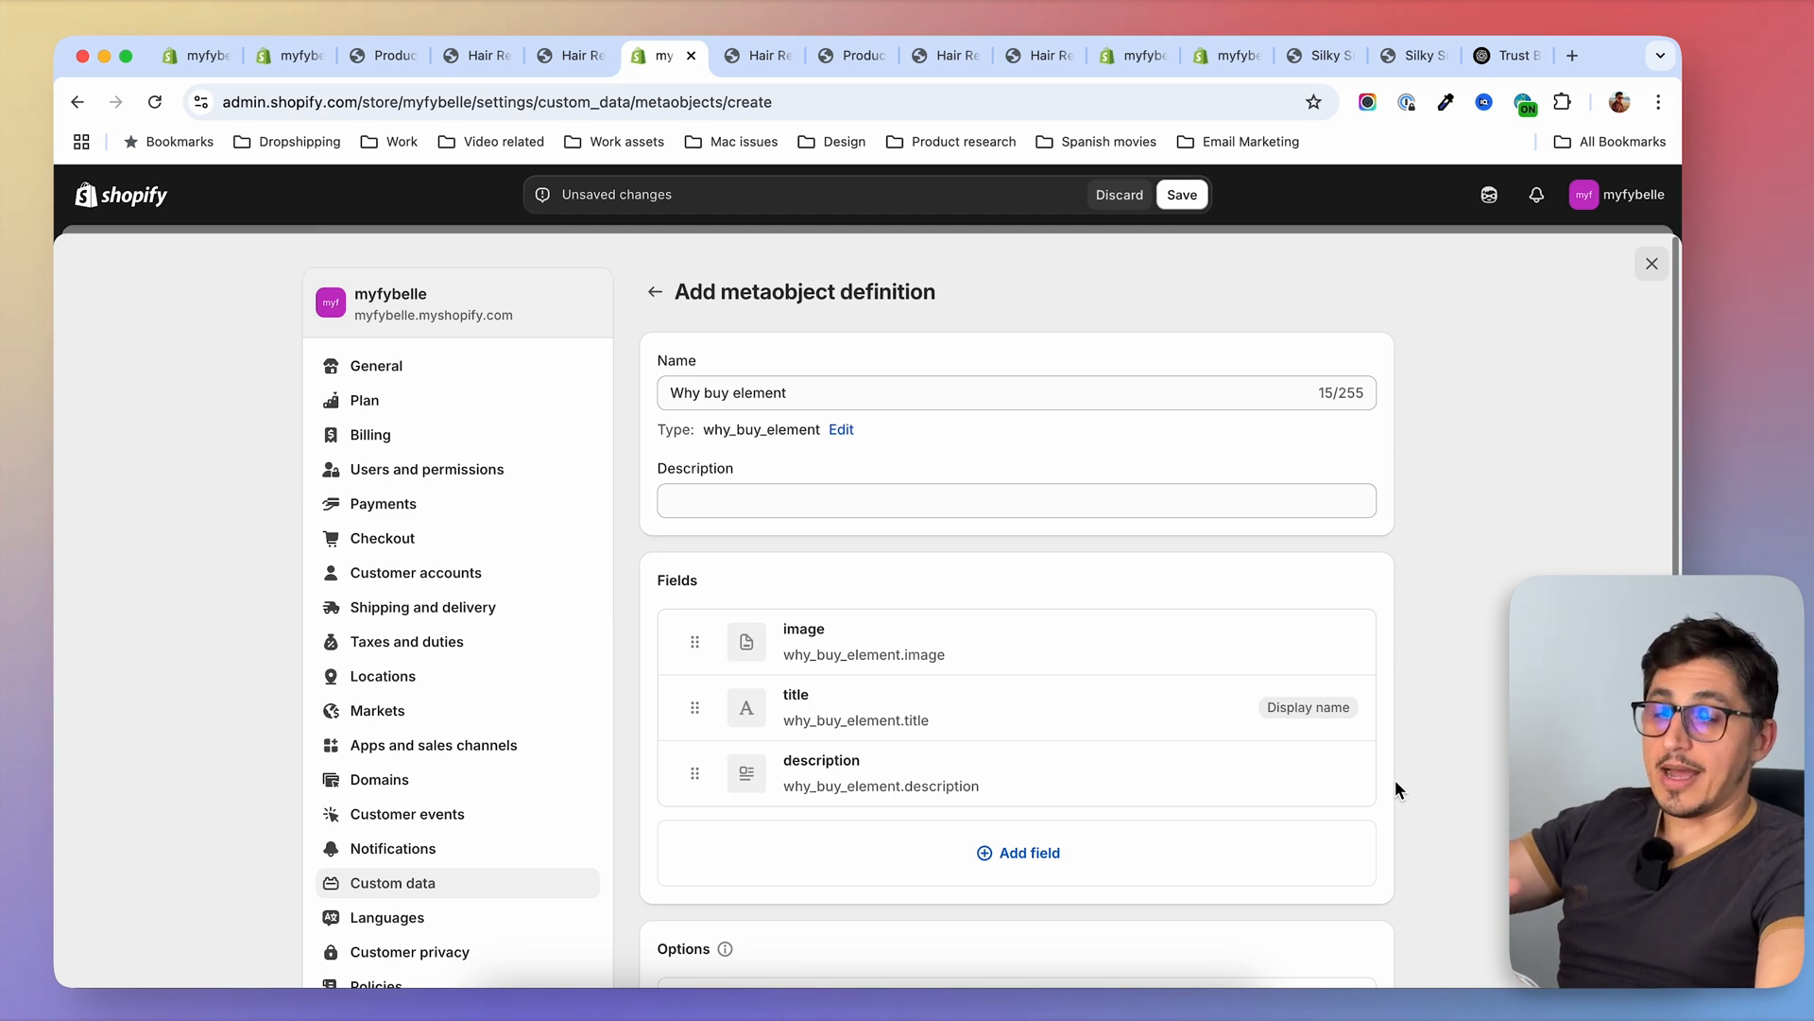
left_click(1183, 195)
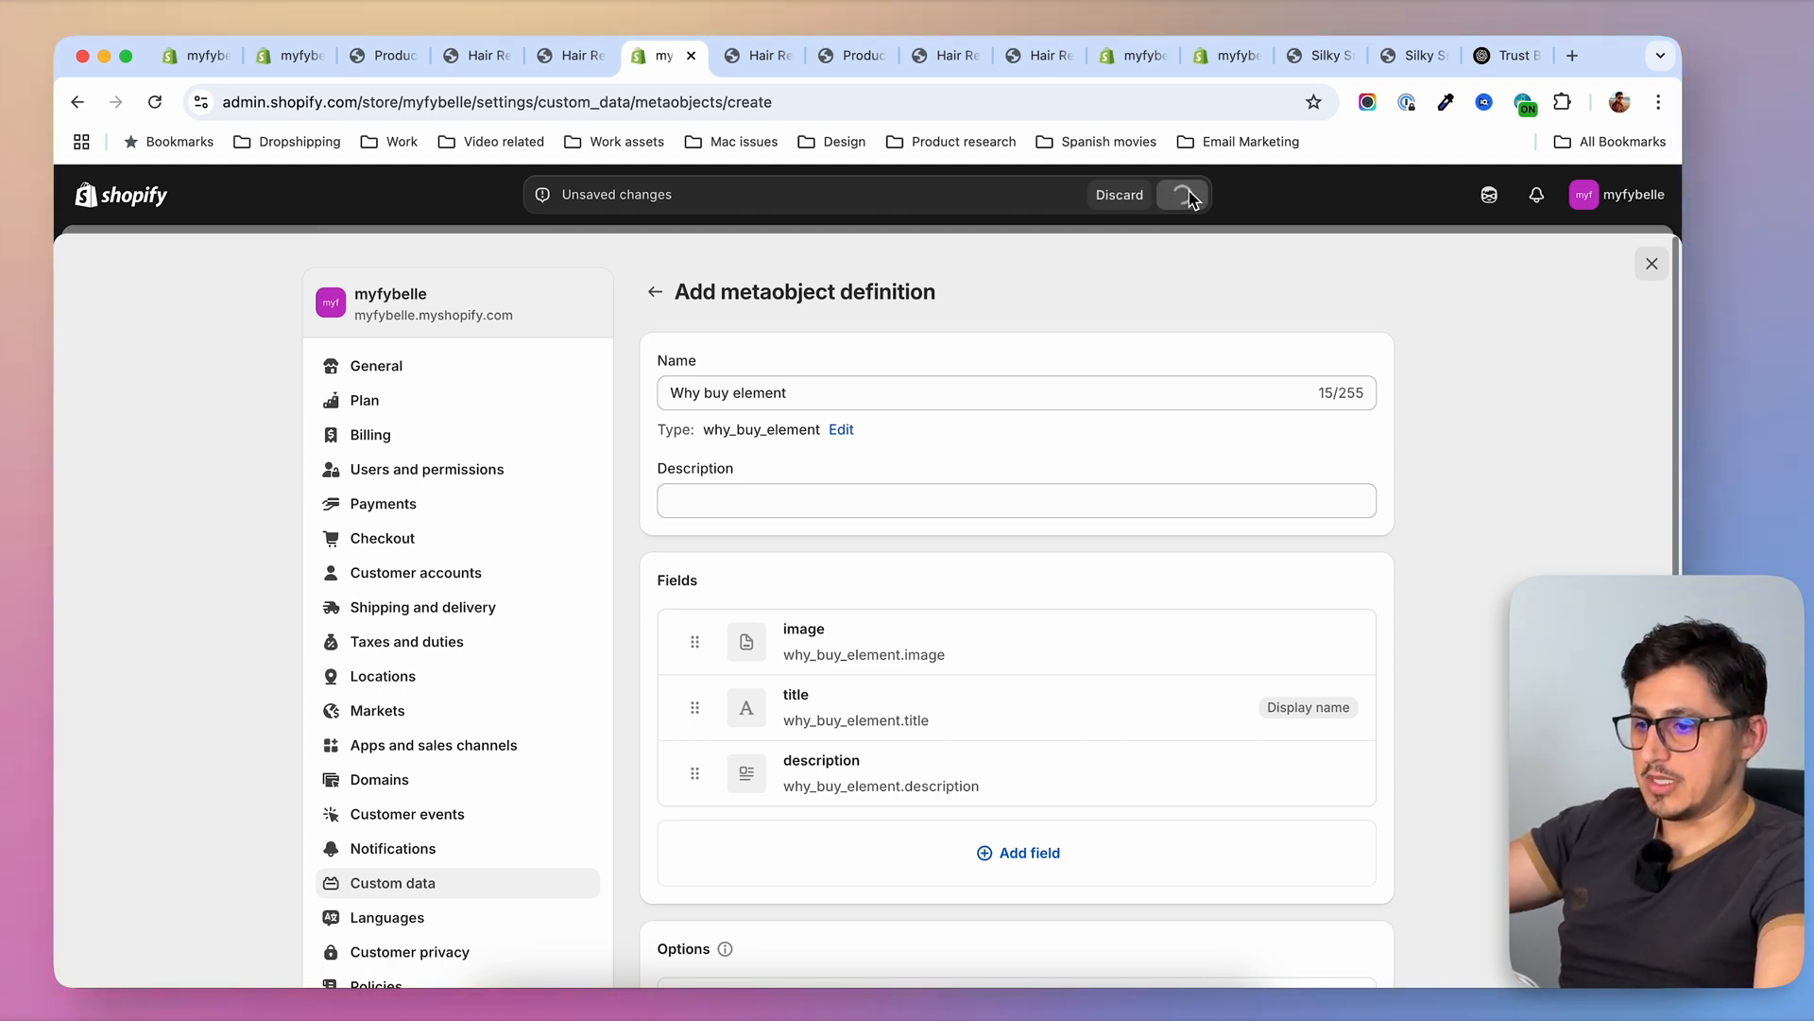
left_click(1652, 263)
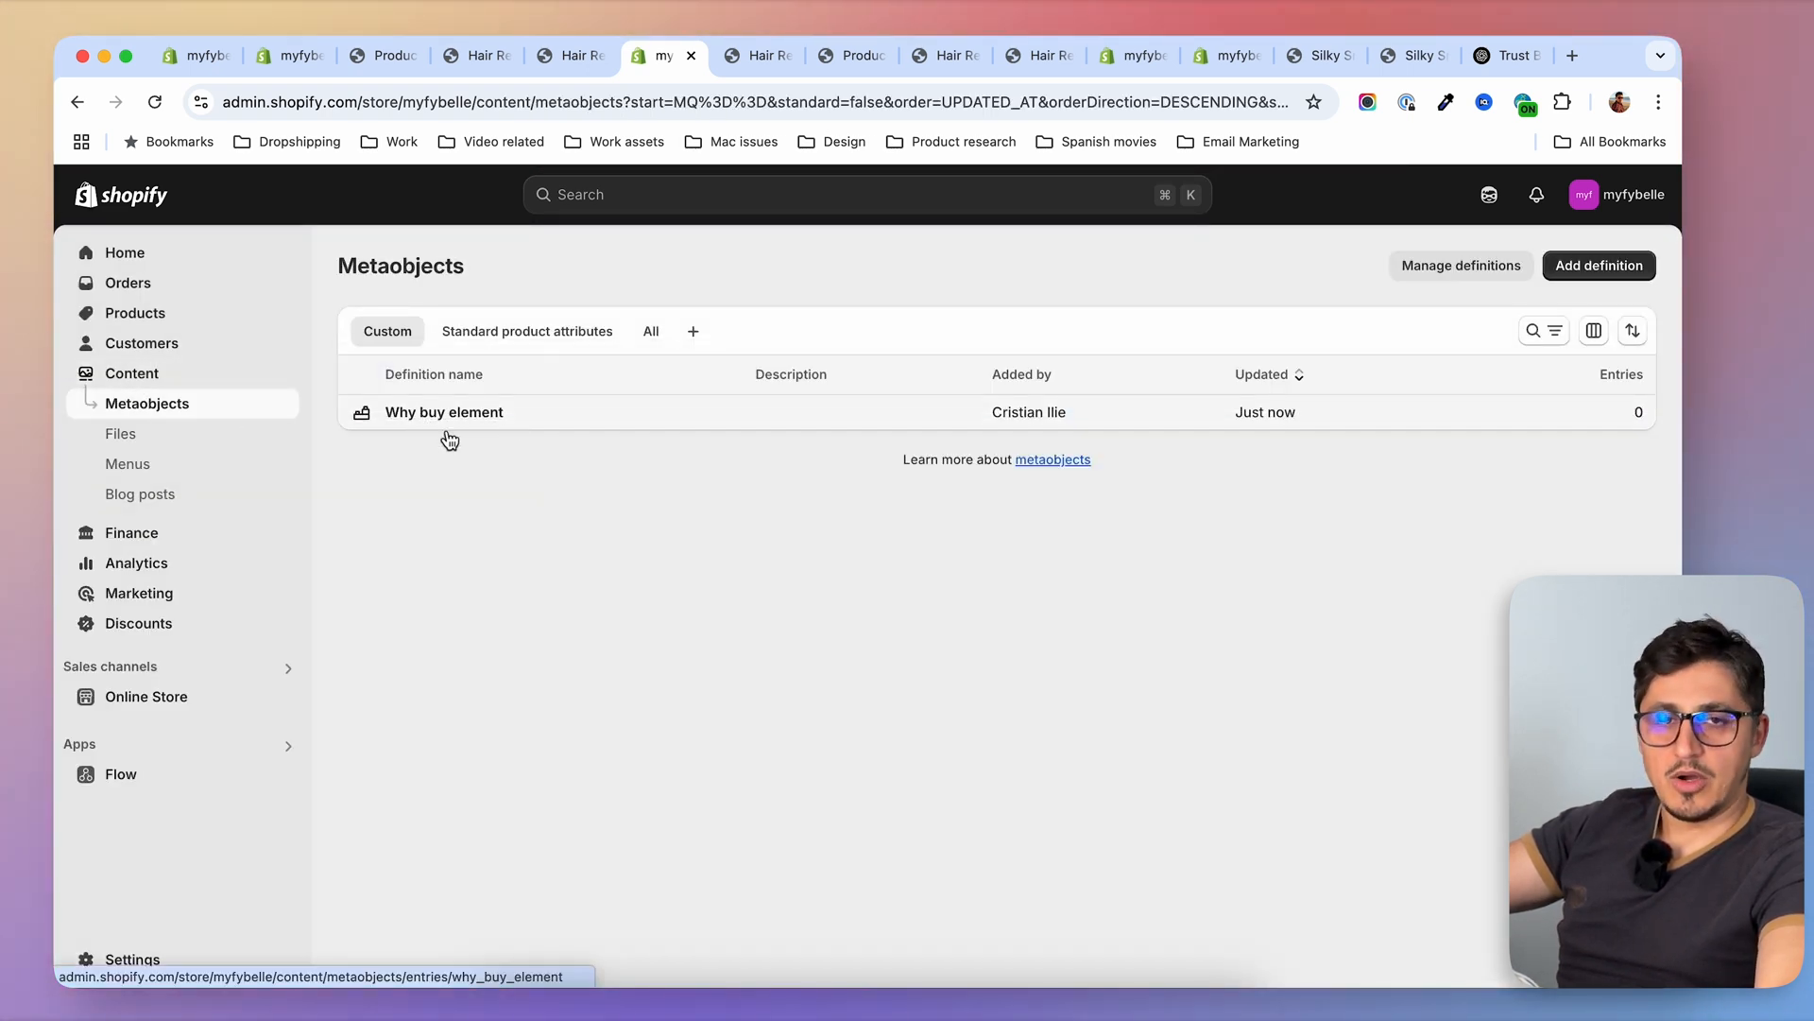
Open the Why buy element entries, and get the "Pain Free" heading from the PREMIUM page's "Why You'll Love Fybelle" section
left_click(454, 414)
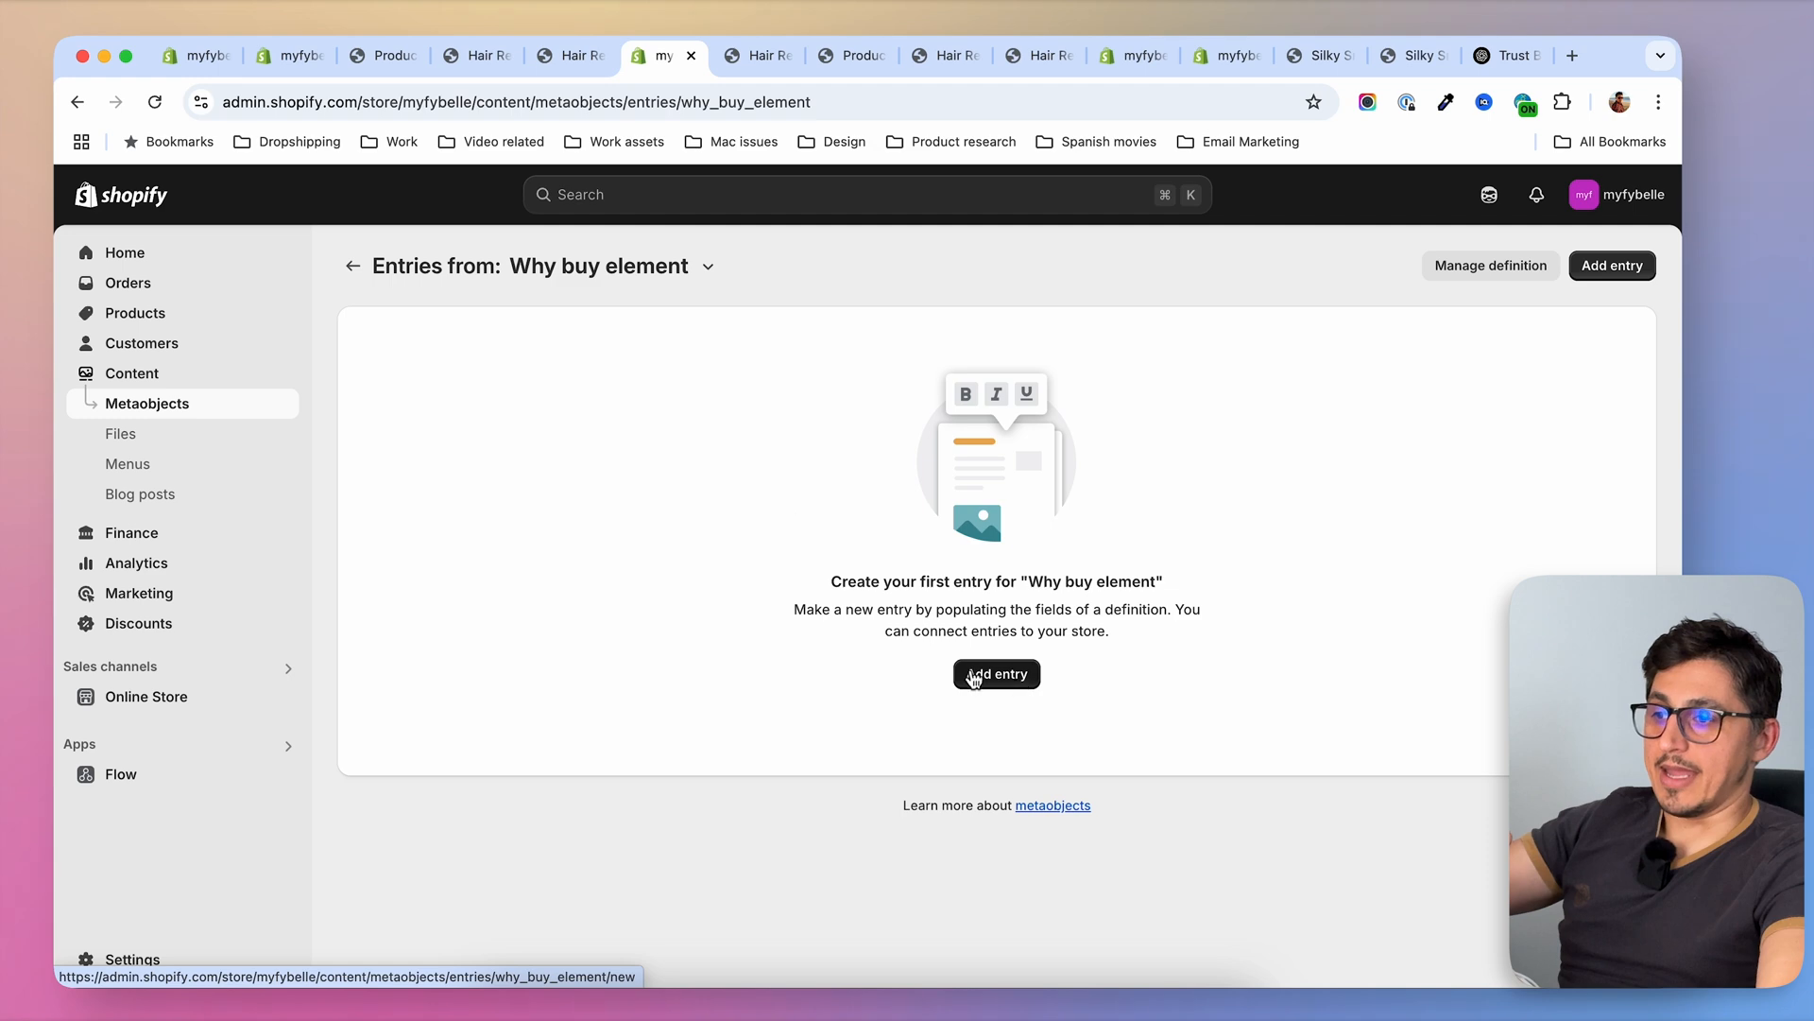
left_click(752, 56)
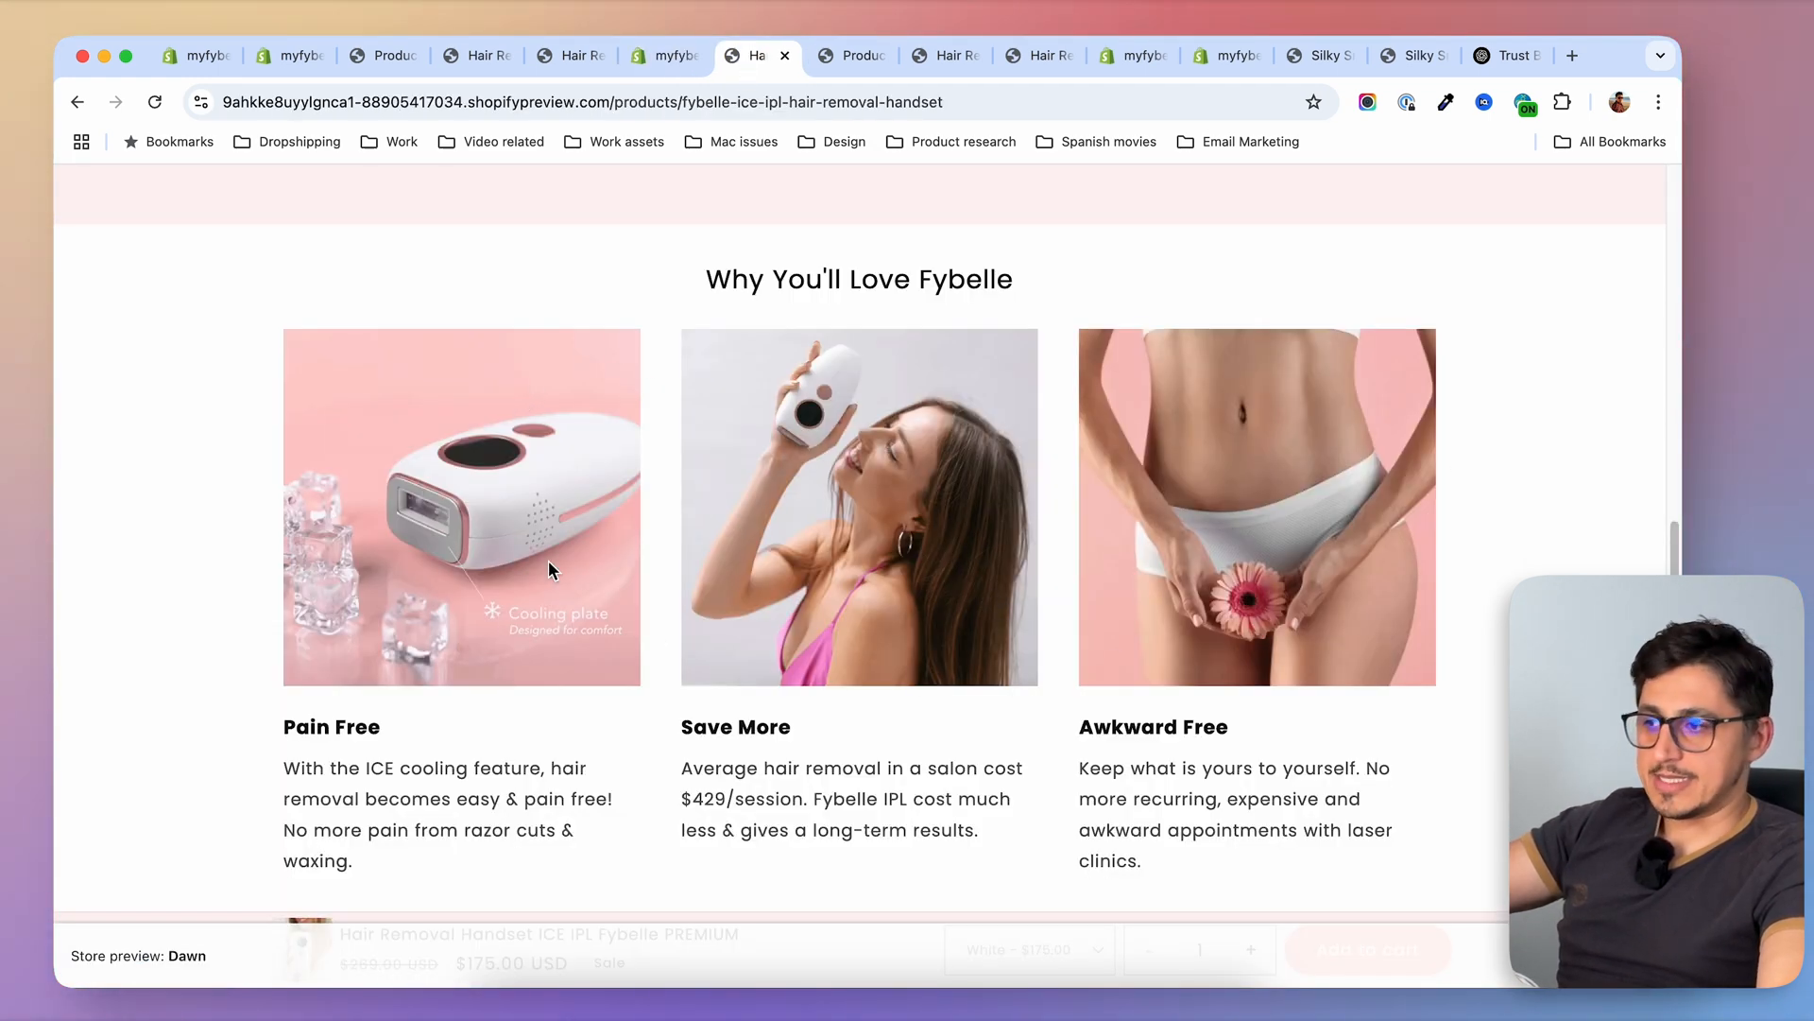
scroll(575, 534, "up", 10)
scroll(578, 535, "up", 10)
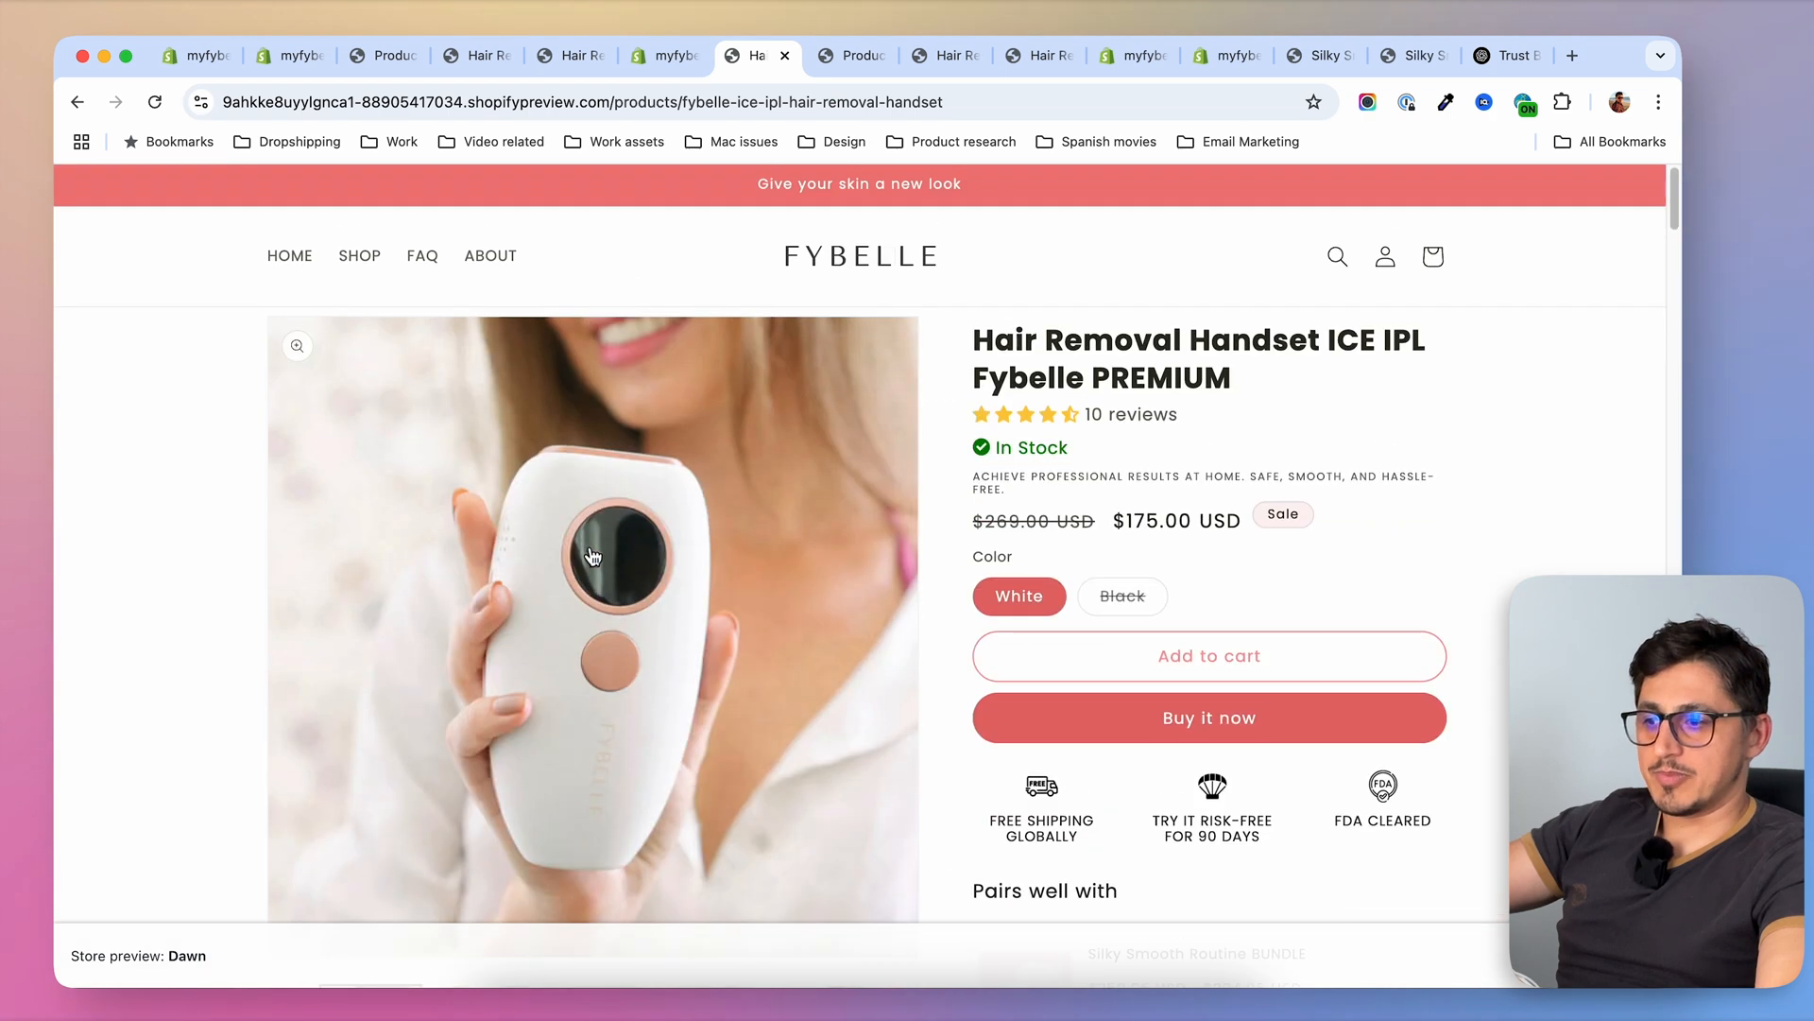
scroll(864, 530, "down", 20)
scroll(853, 580, "down", 3)
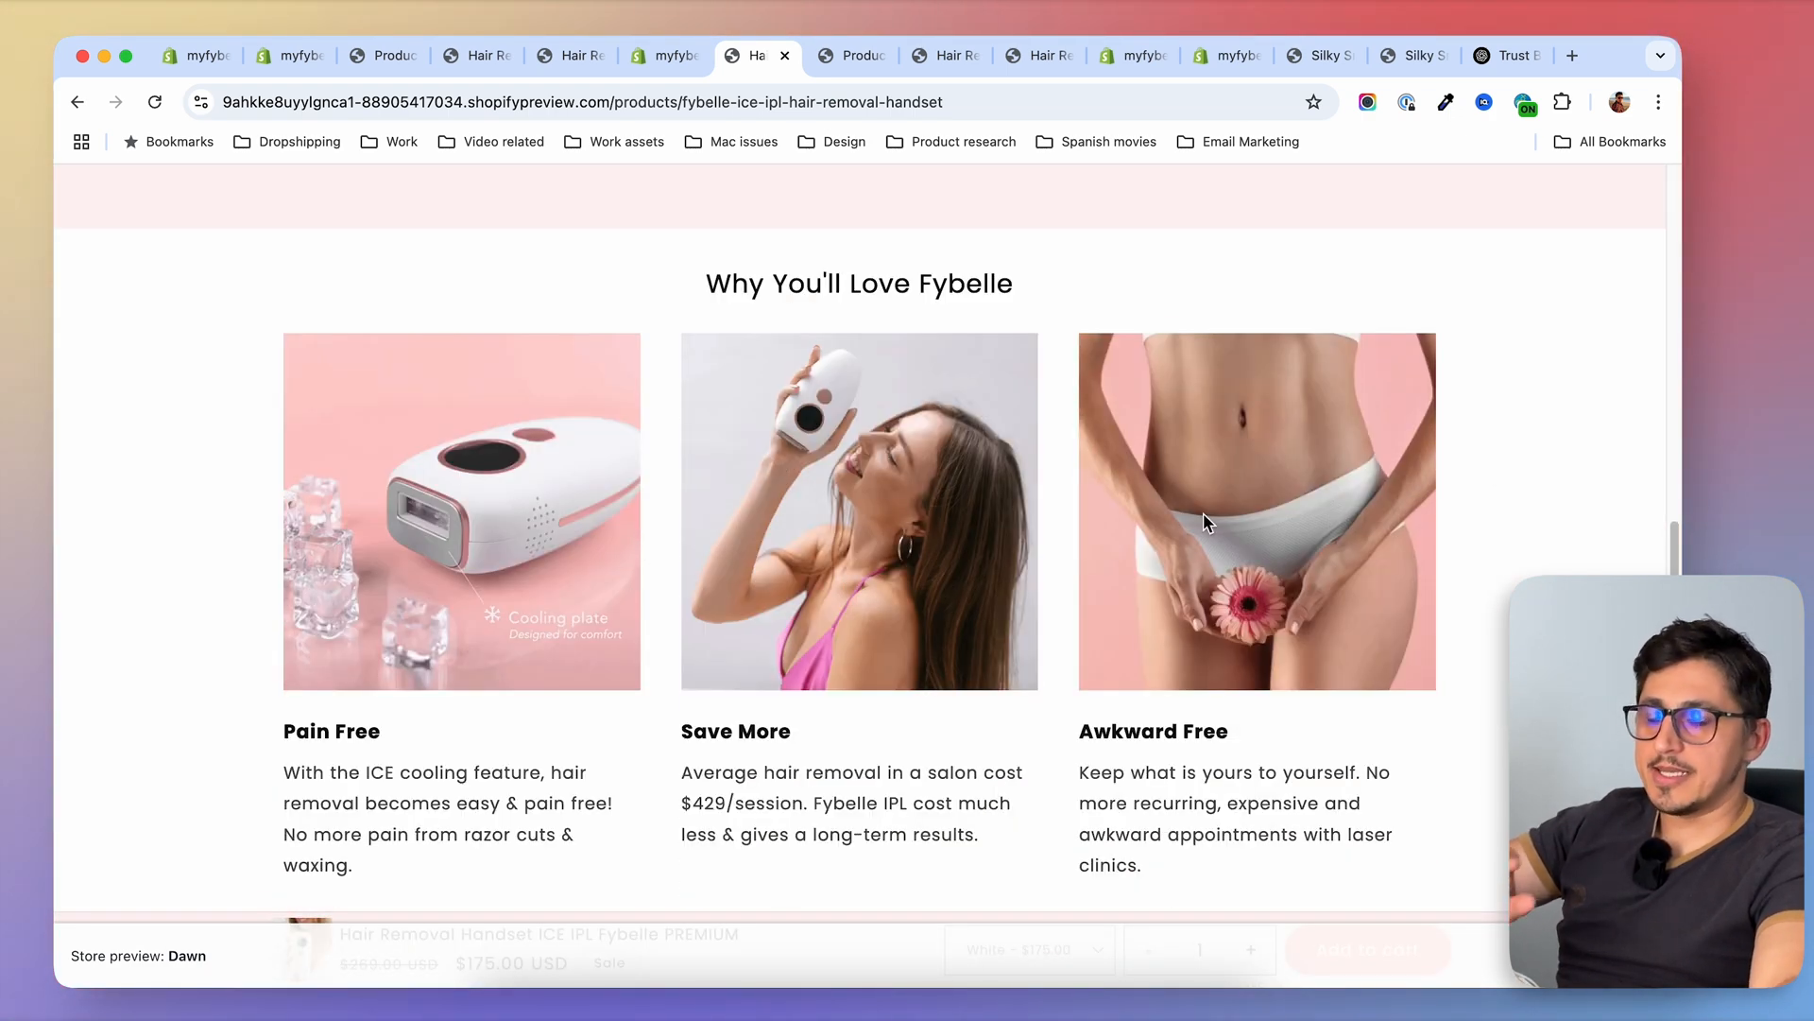
scroll(515, 677, "down", 1)
triple_click(330, 703)
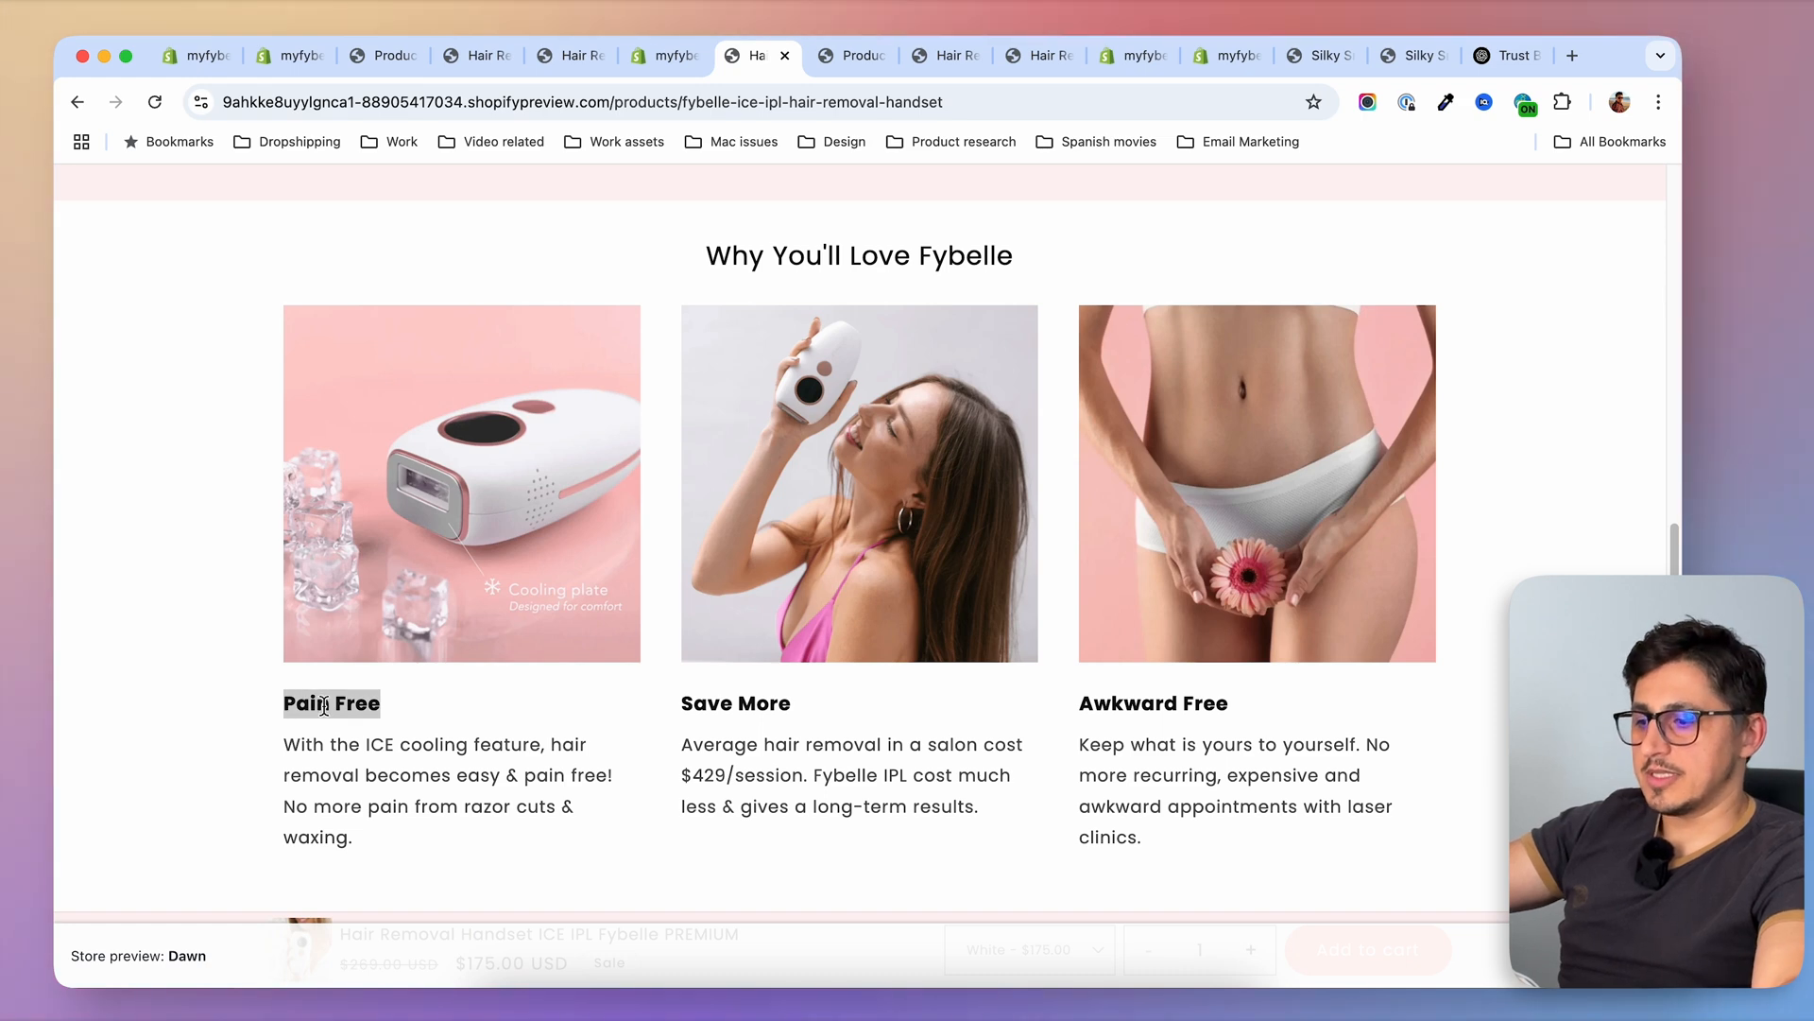
Start a Why buy element entry with the image Hair_Removal_Handset_Pain_Free.webp and the title "Pain Free"
left_click(681, 56)
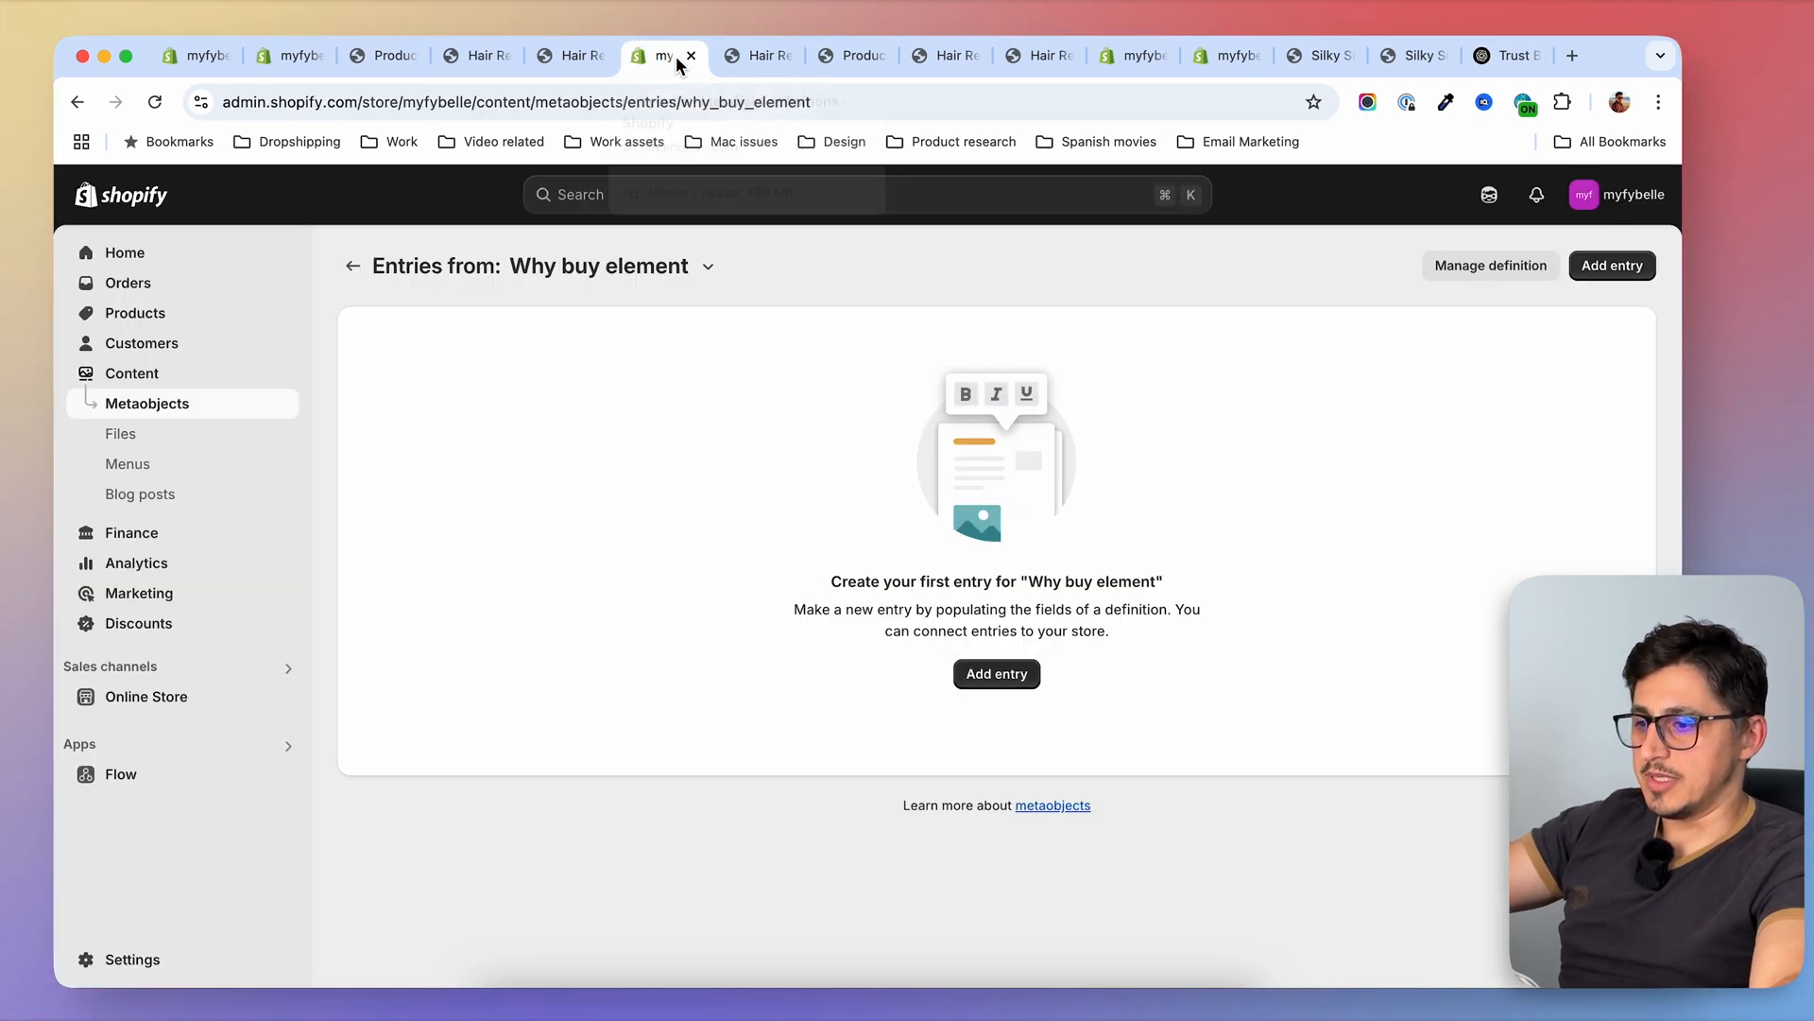
left_click(997, 674)
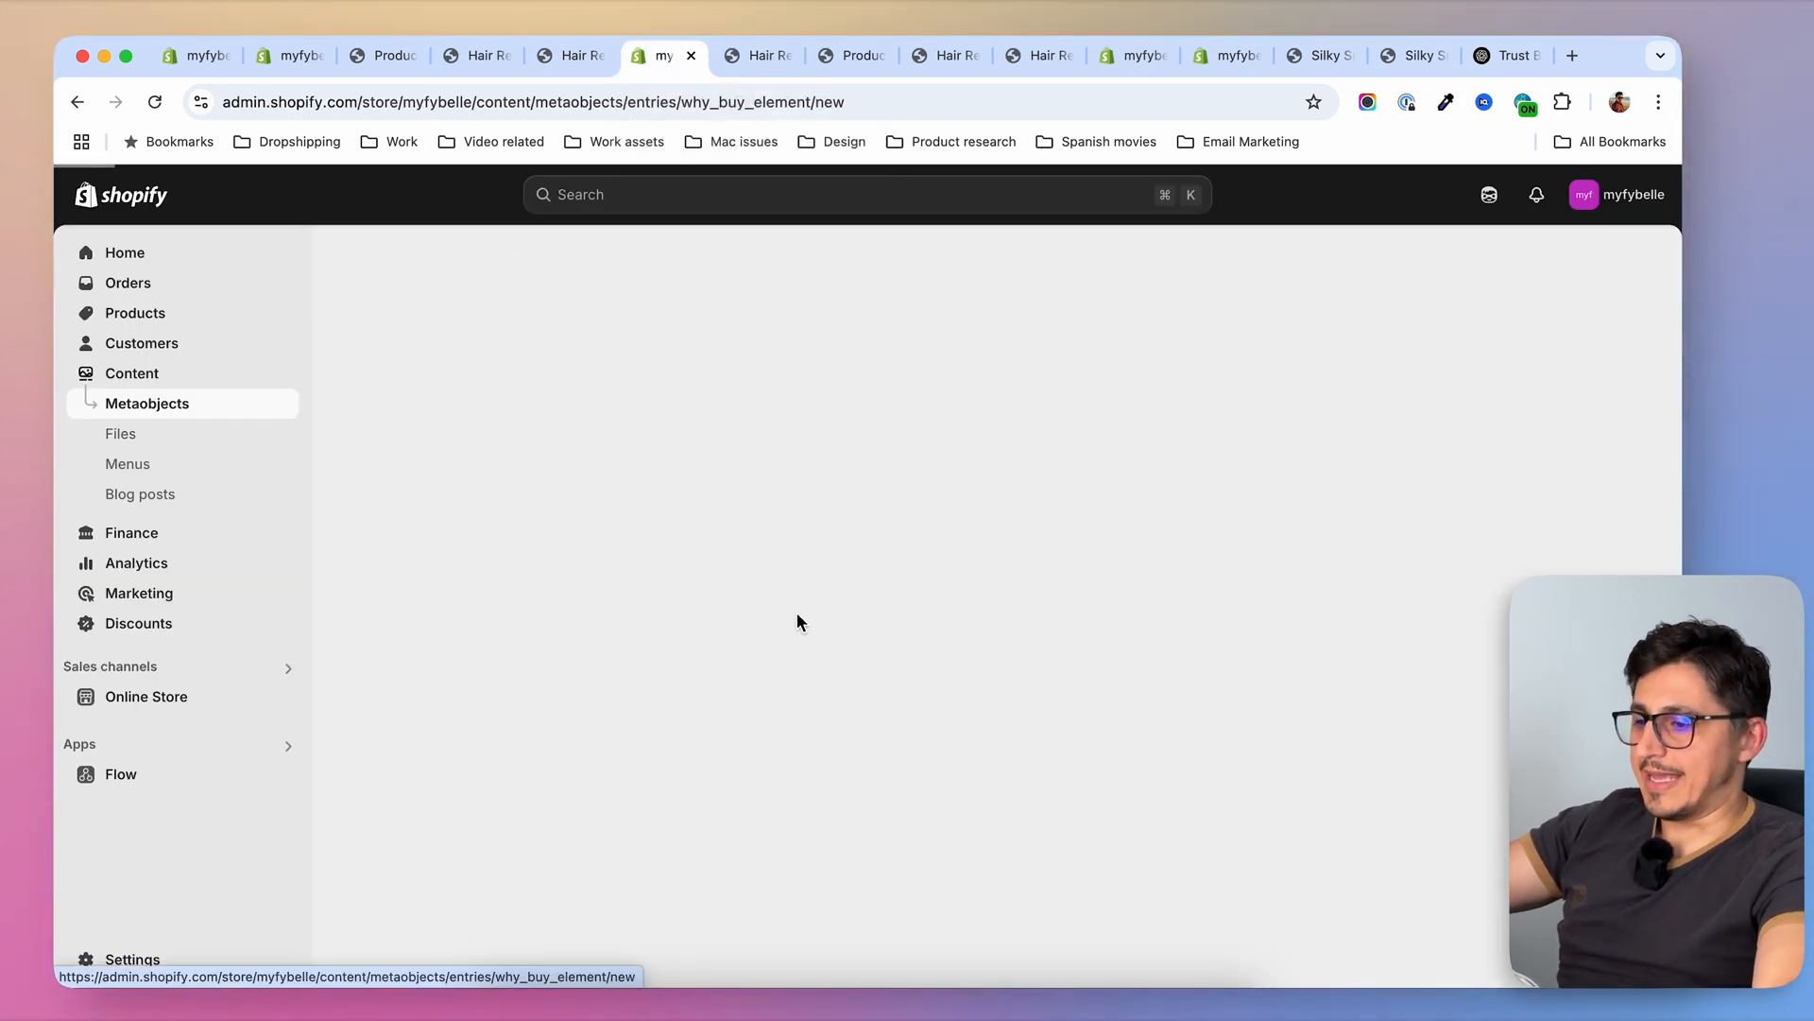
left_click(555, 366)
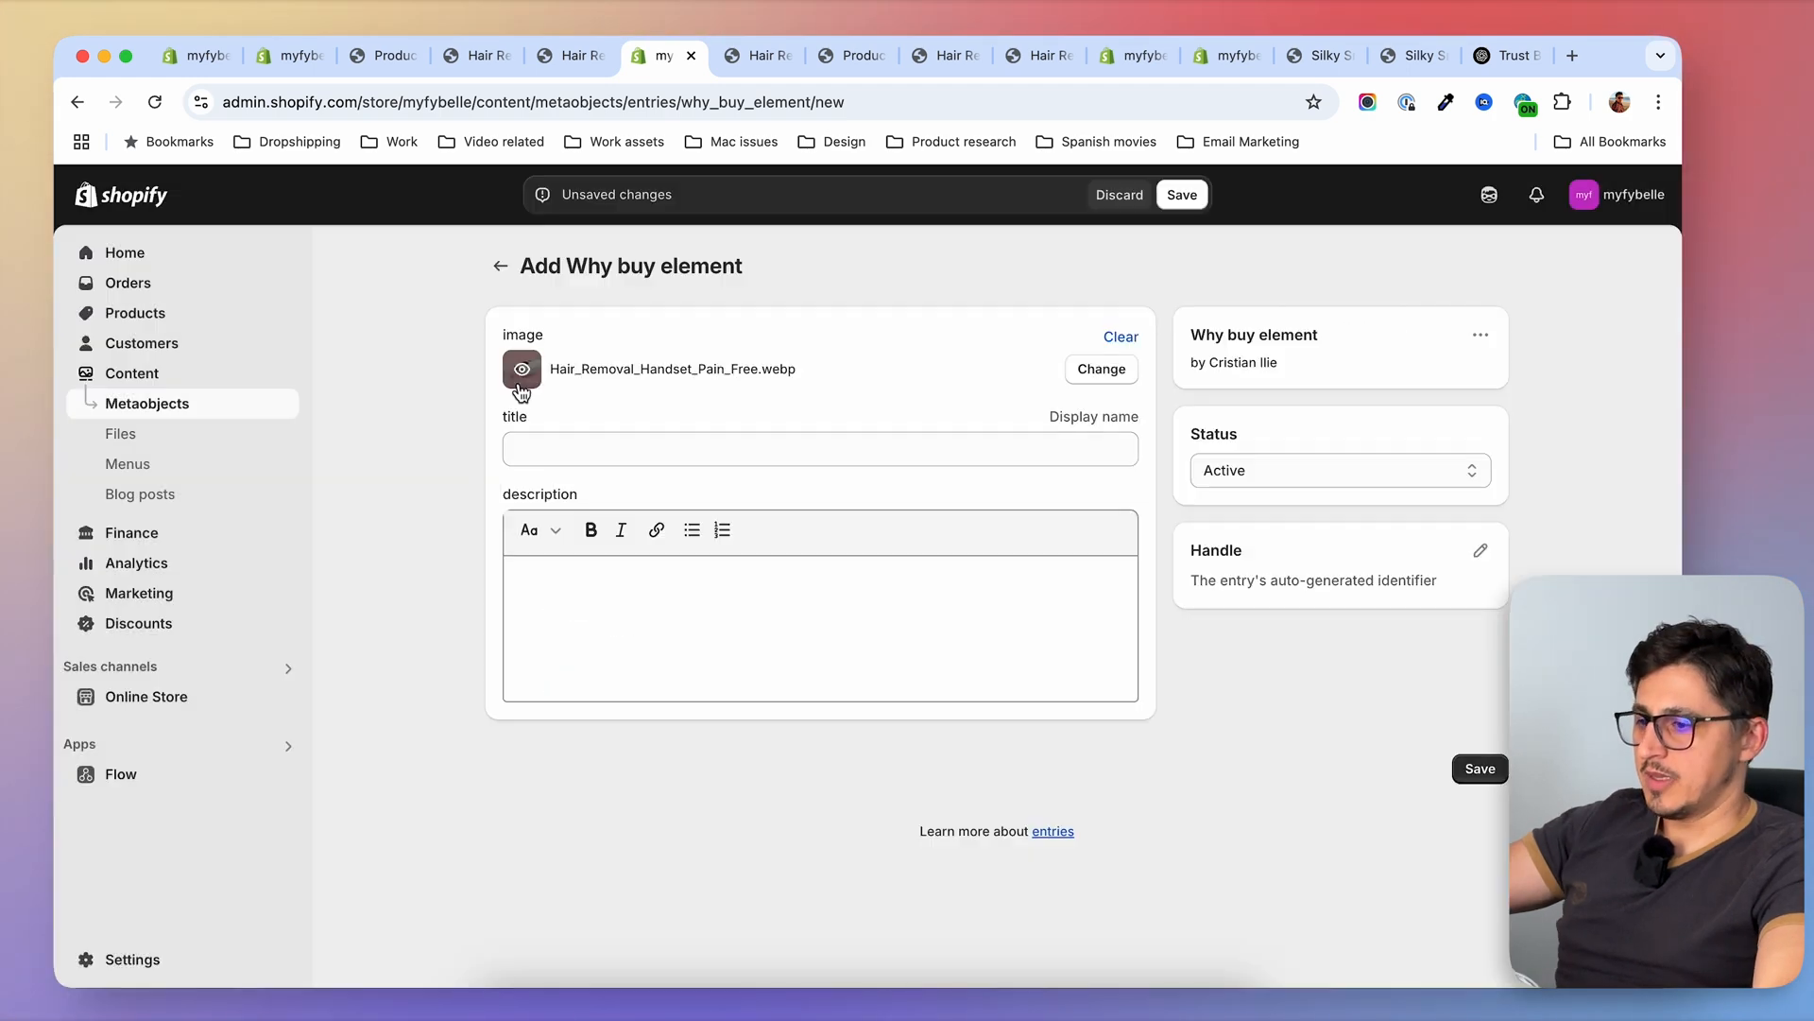
left_click(611, 446)
type("Pain Free")
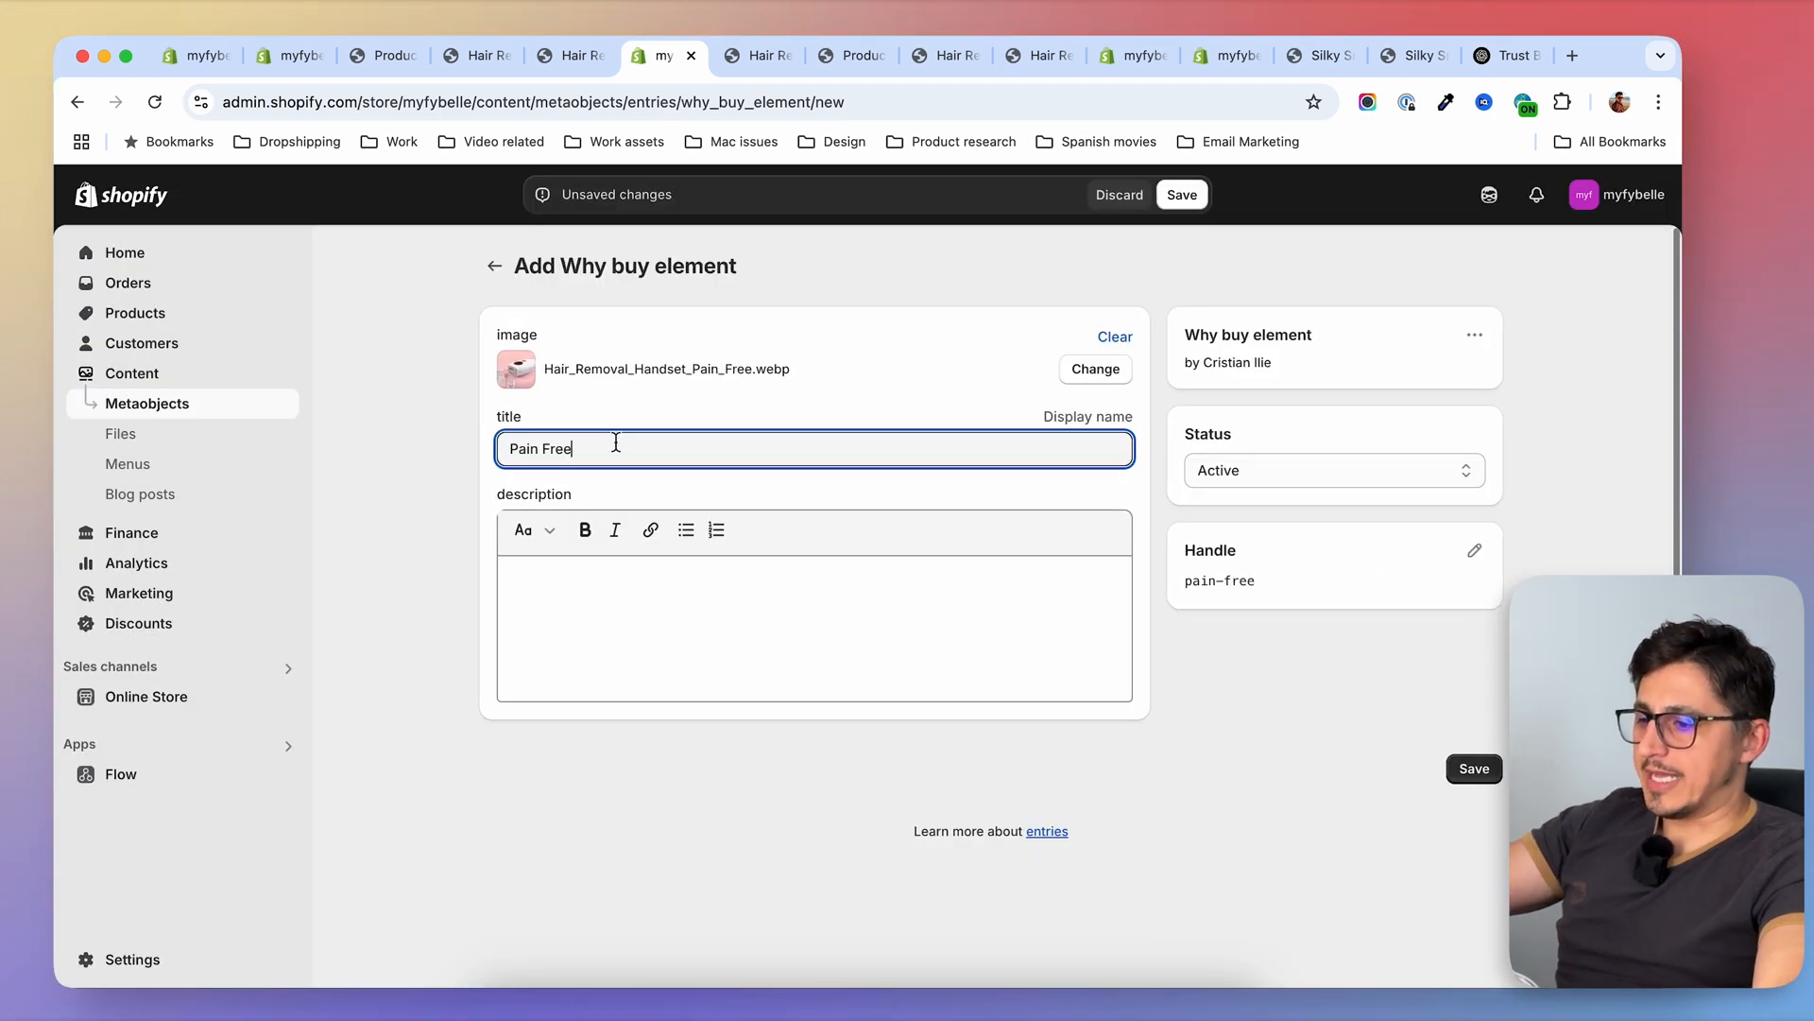
Copy the "Pain Free" description from the product page's "Why You'll Love Fybelle" section into the entry's description and save the entry
left_click(756, 55)
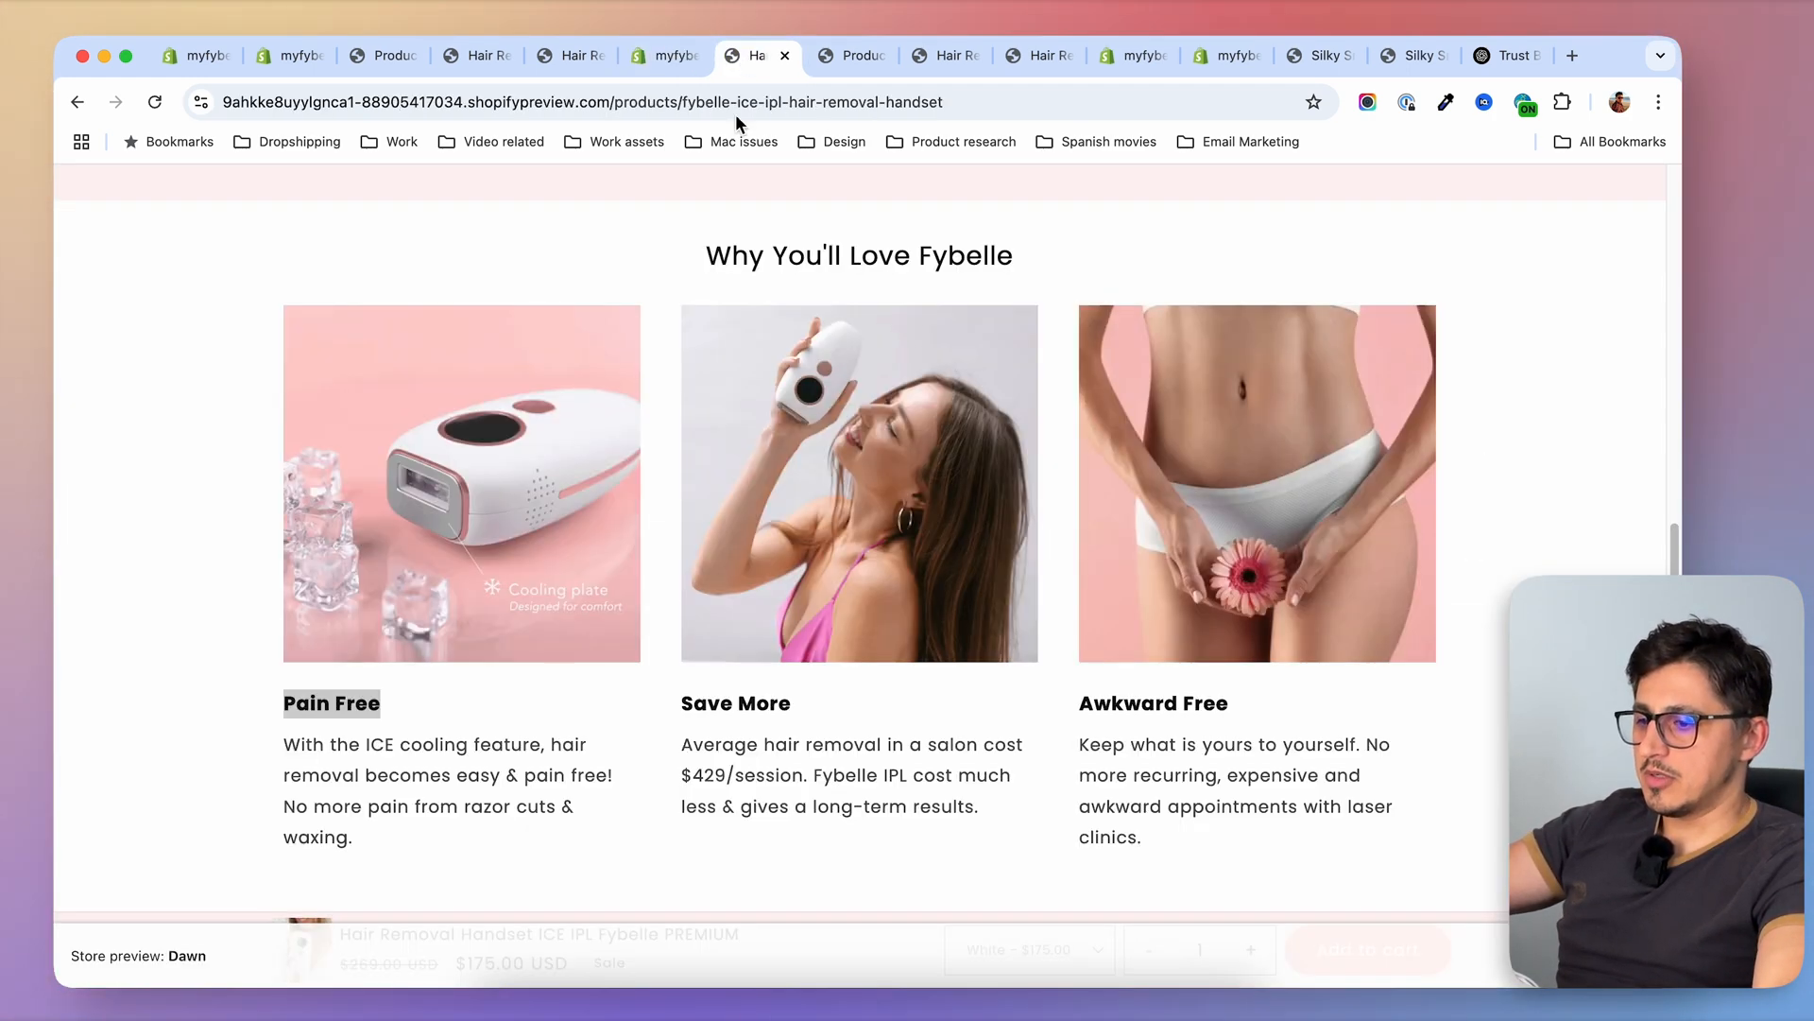
left_click_drag(284, 744, 399, 841)
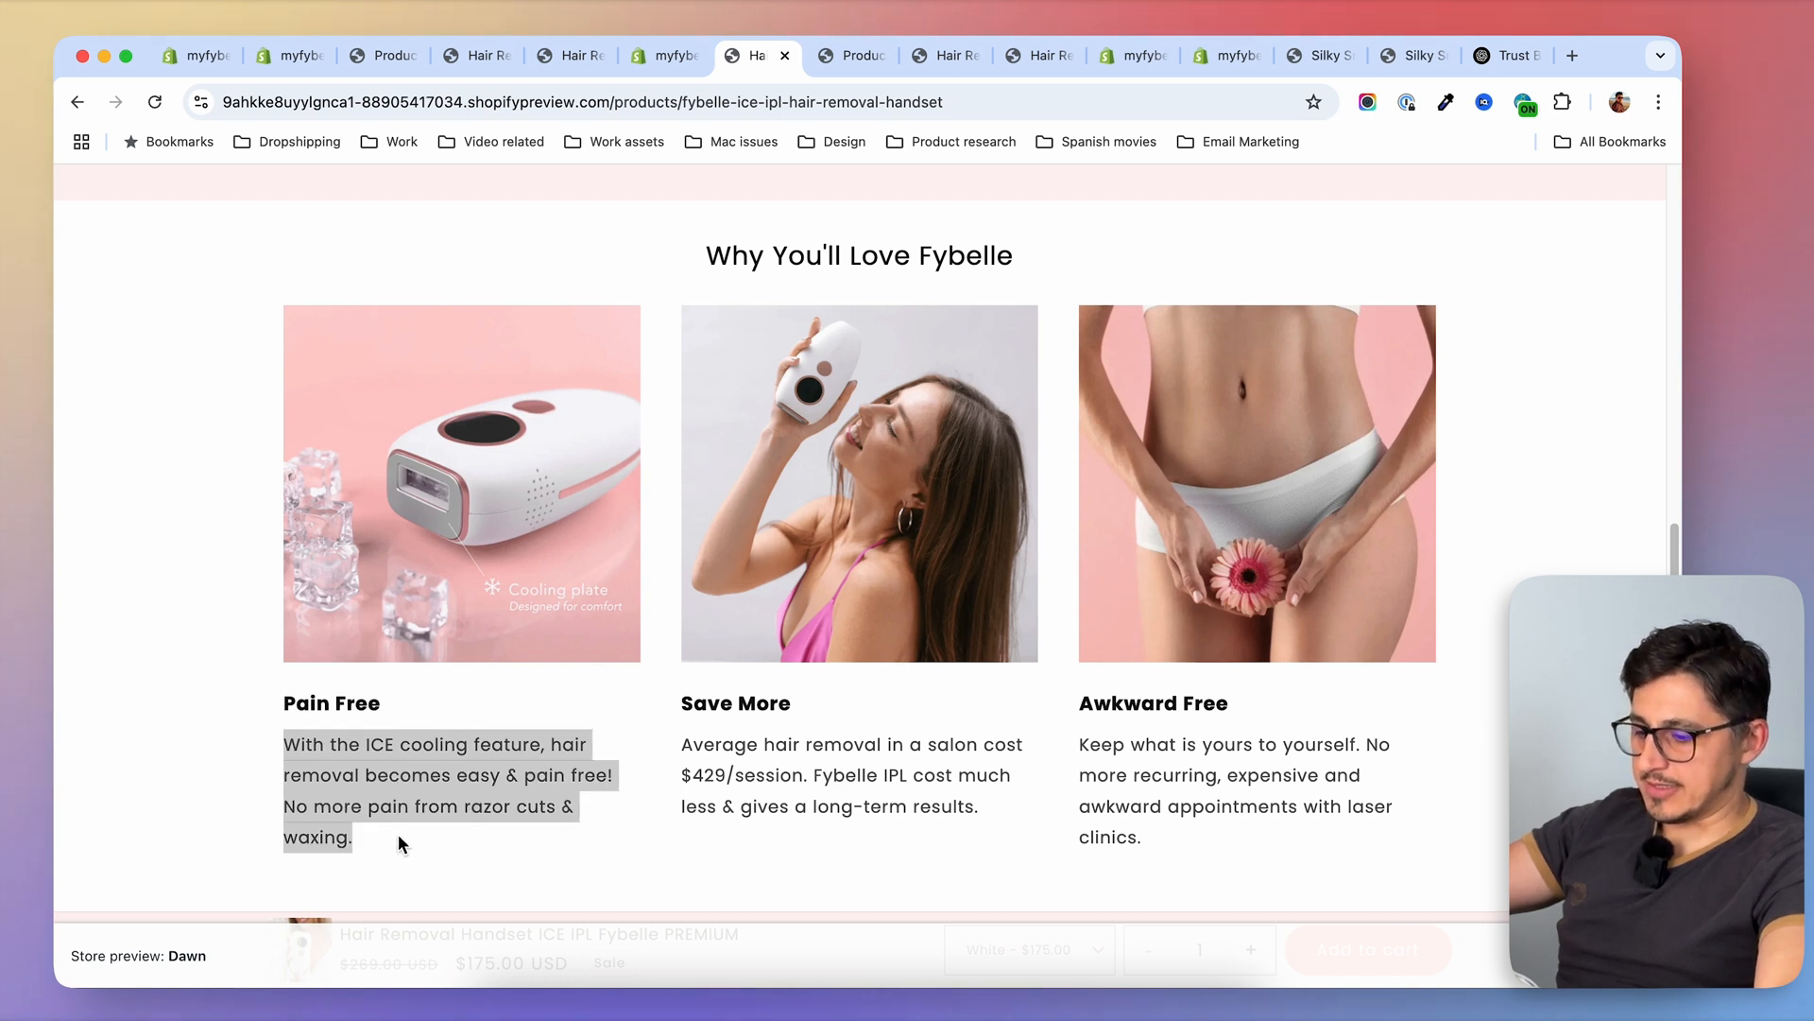
key("super+c")
key("super+alt+Left")
left_click(648, 596)
key("super+v")
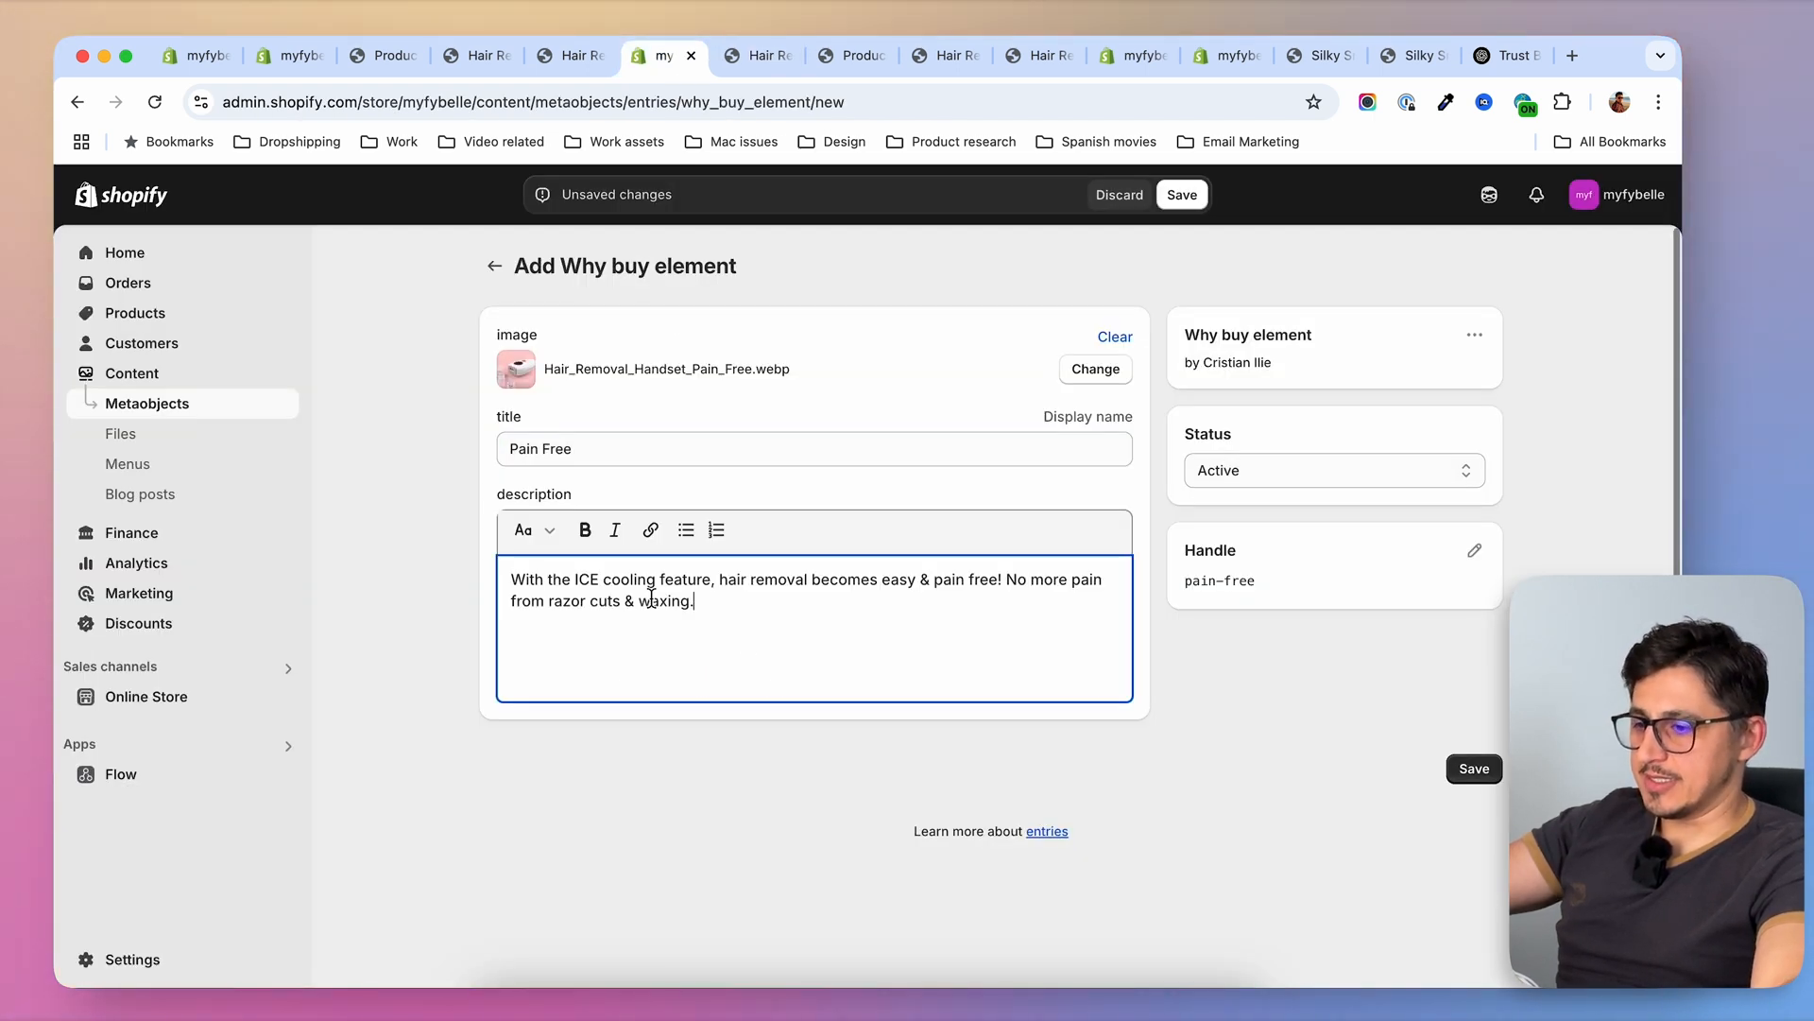
left_click(1474, 769)
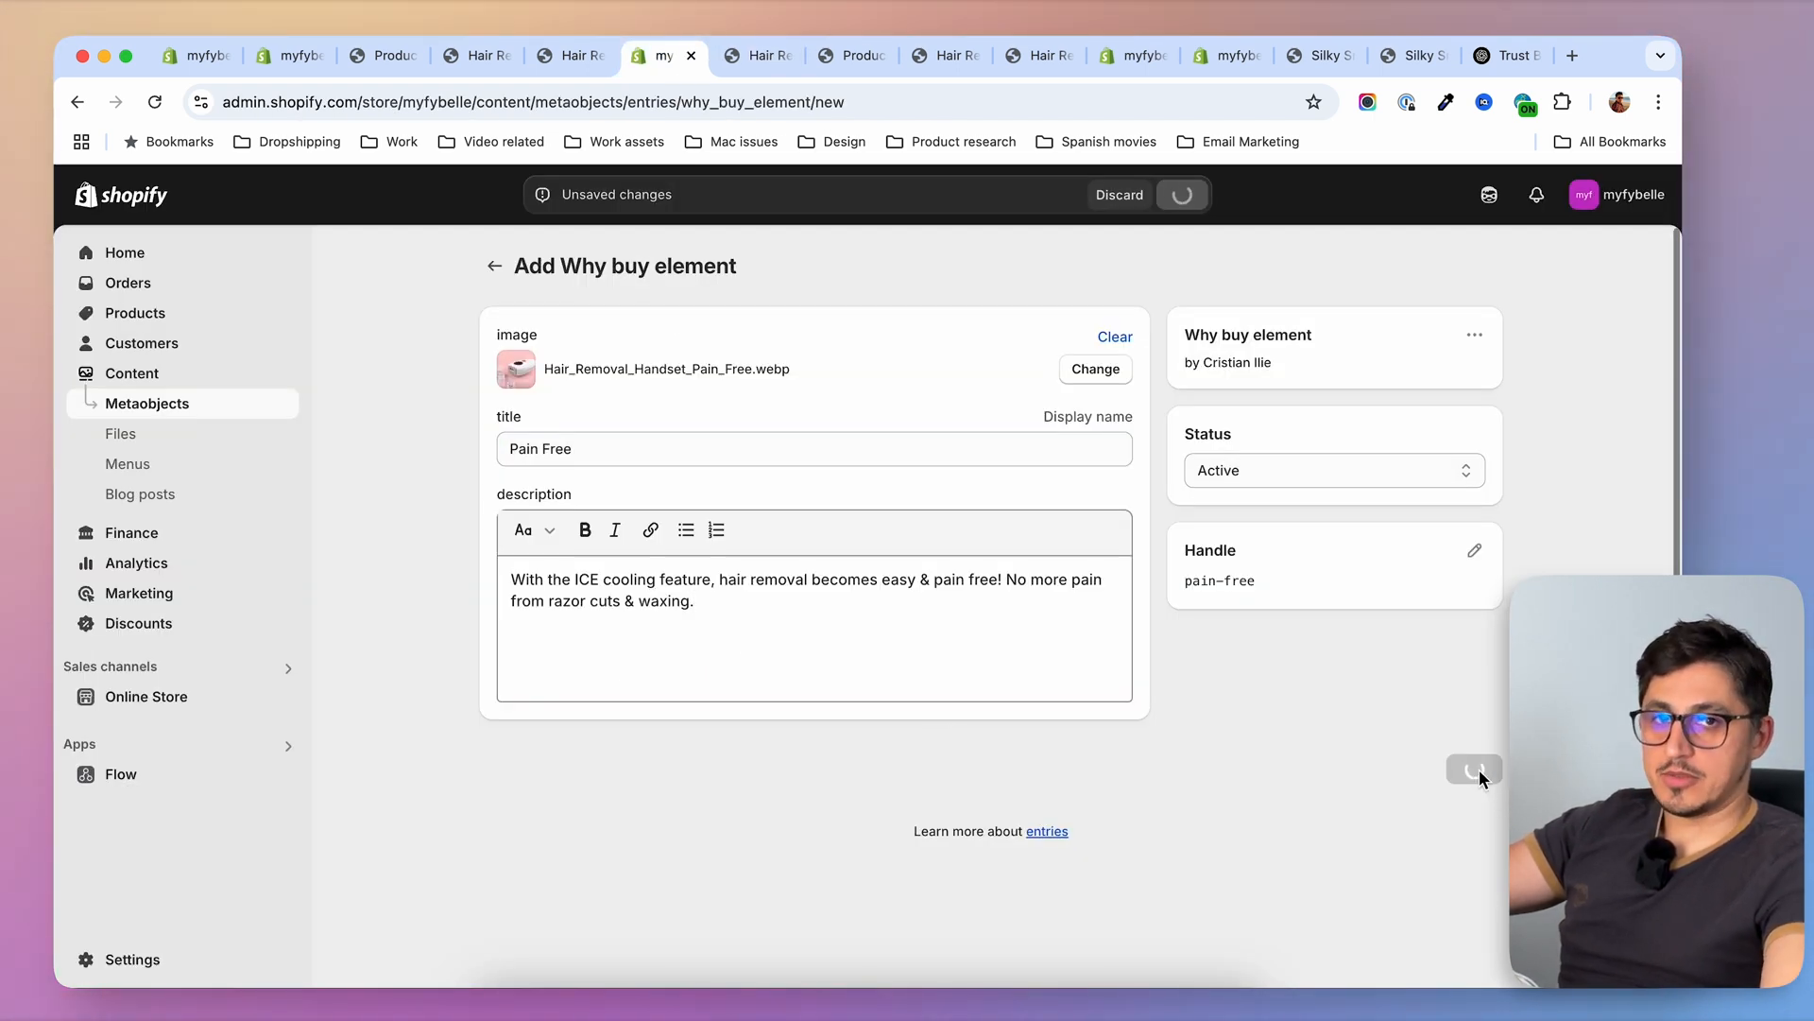
Return to the Why buy element entries and start another entry
left_click(494, 265)
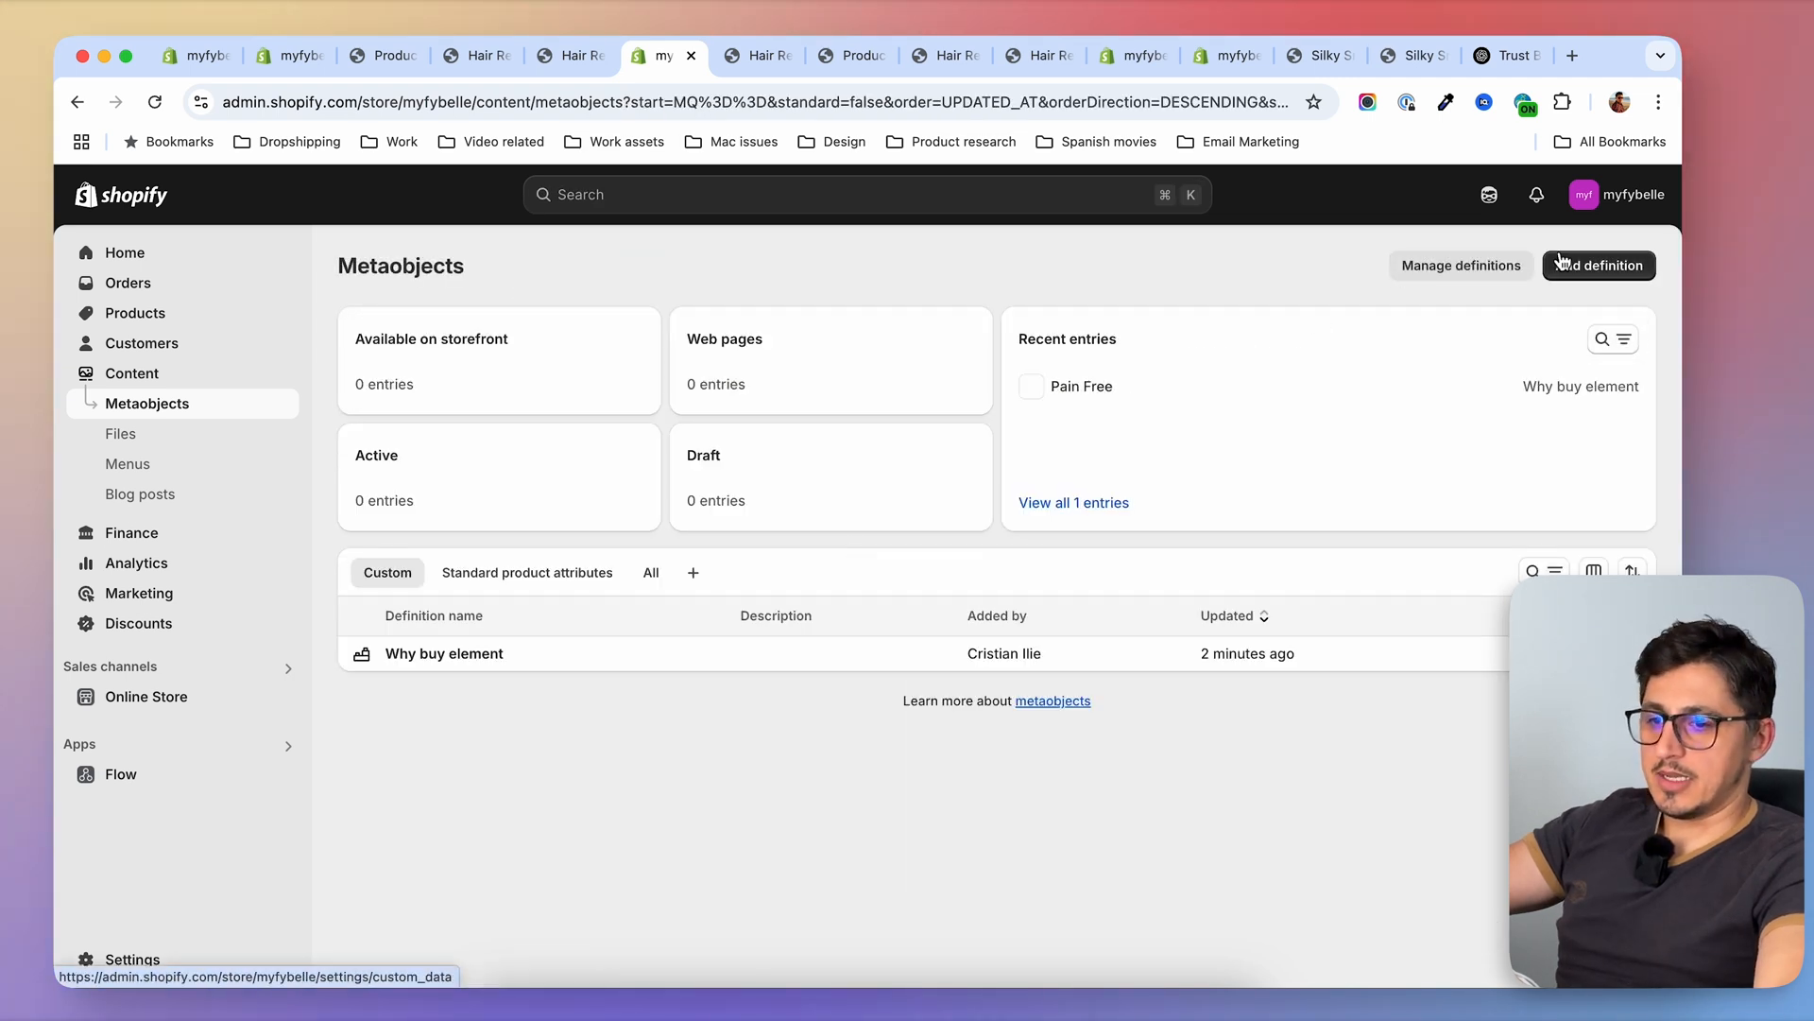
left_click(450, 659)
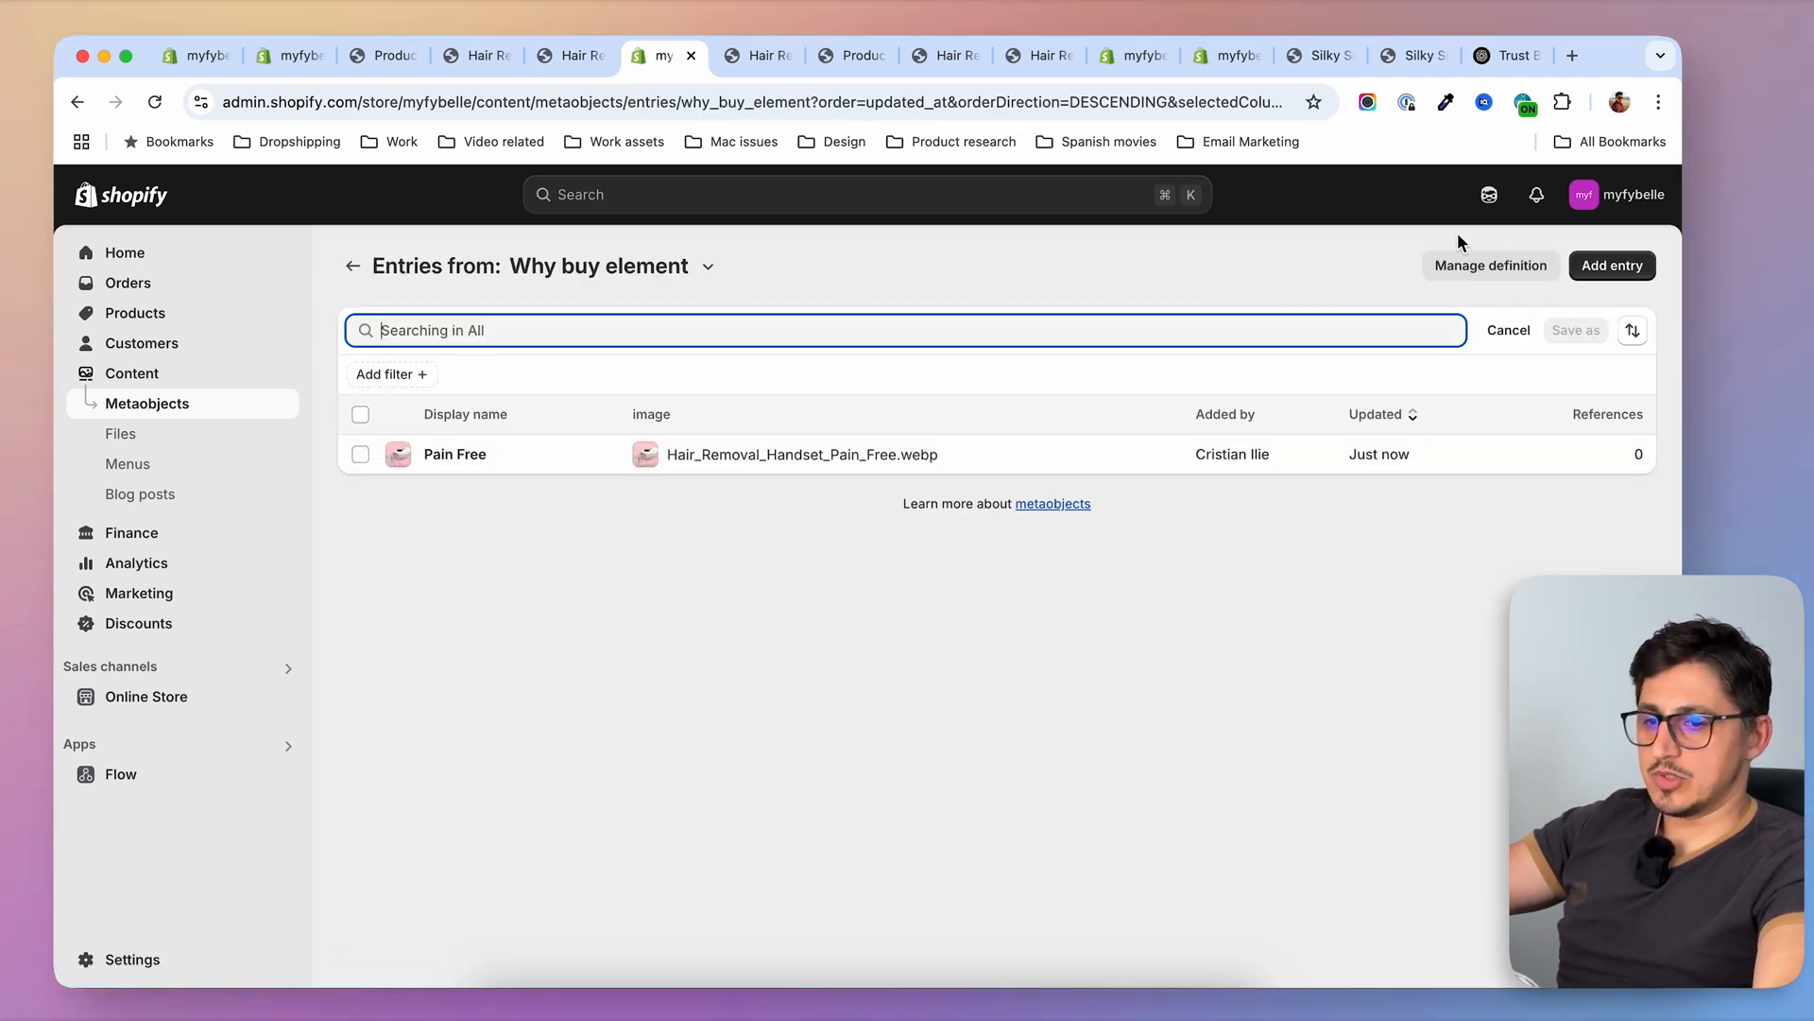
left_click(1612, 265)
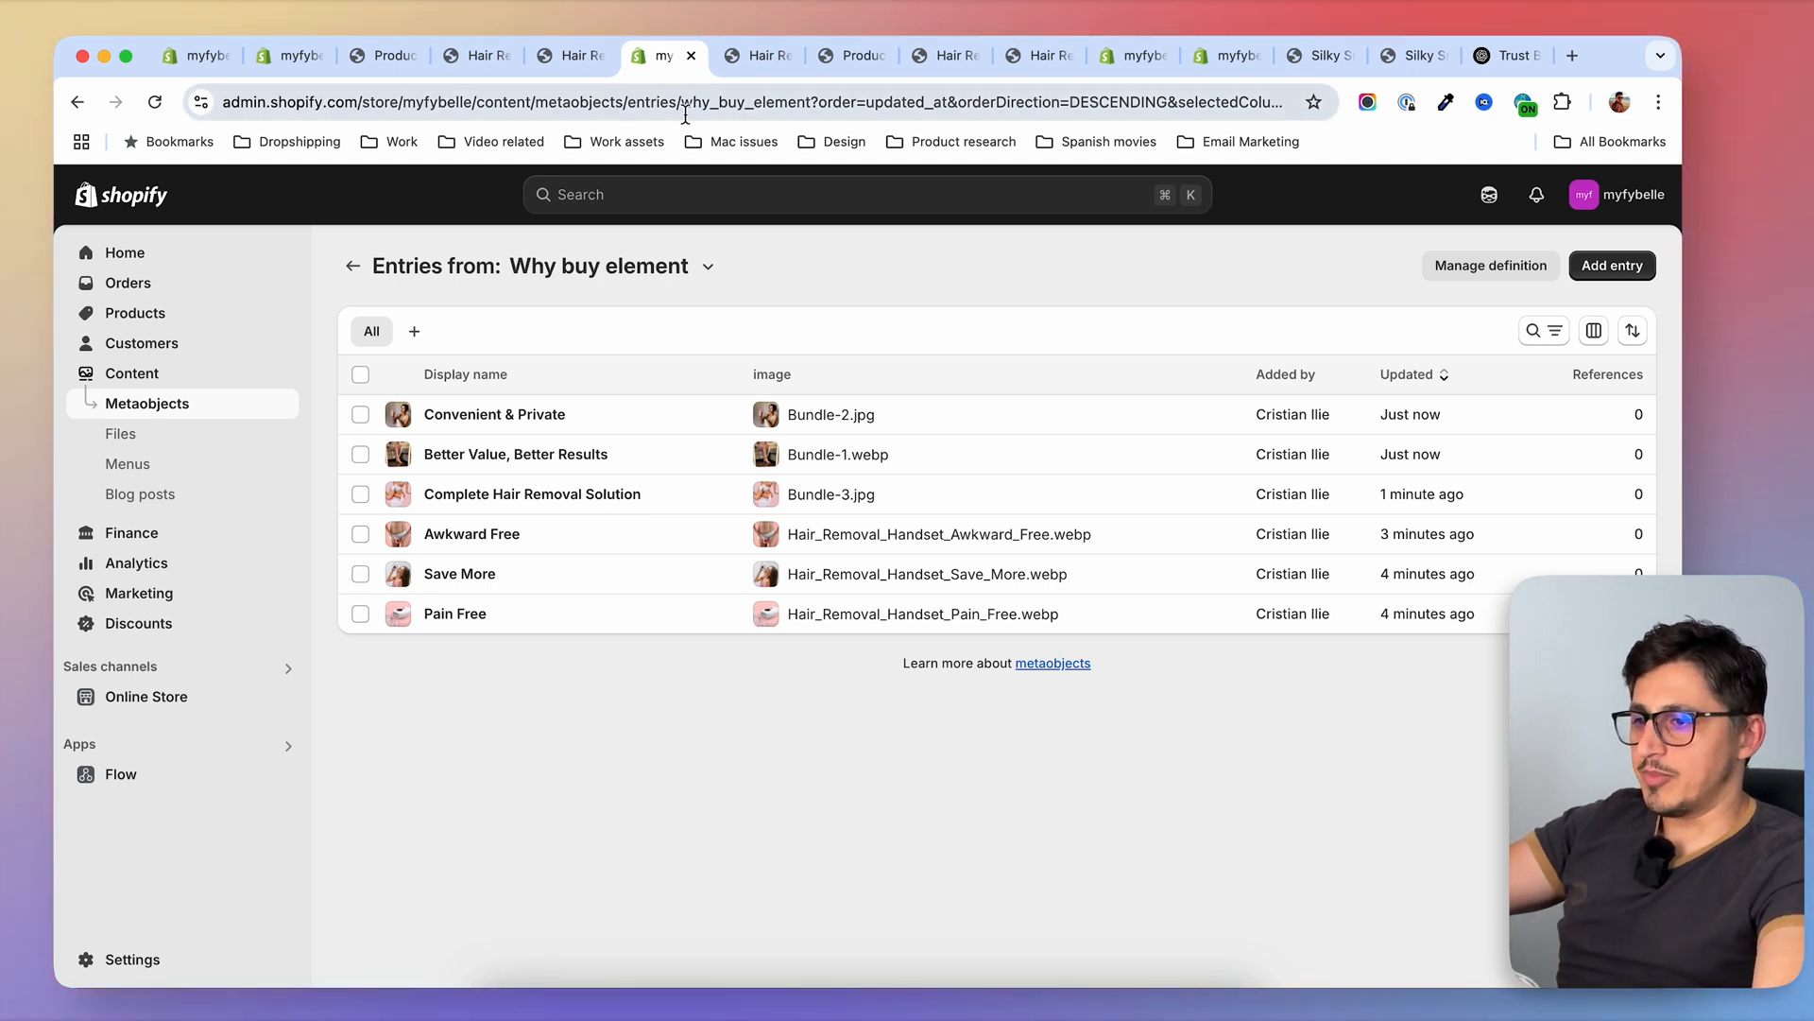
Start a product metafield definition in the custom data settings and name it "Why buy cards"
left_click(750, 68)
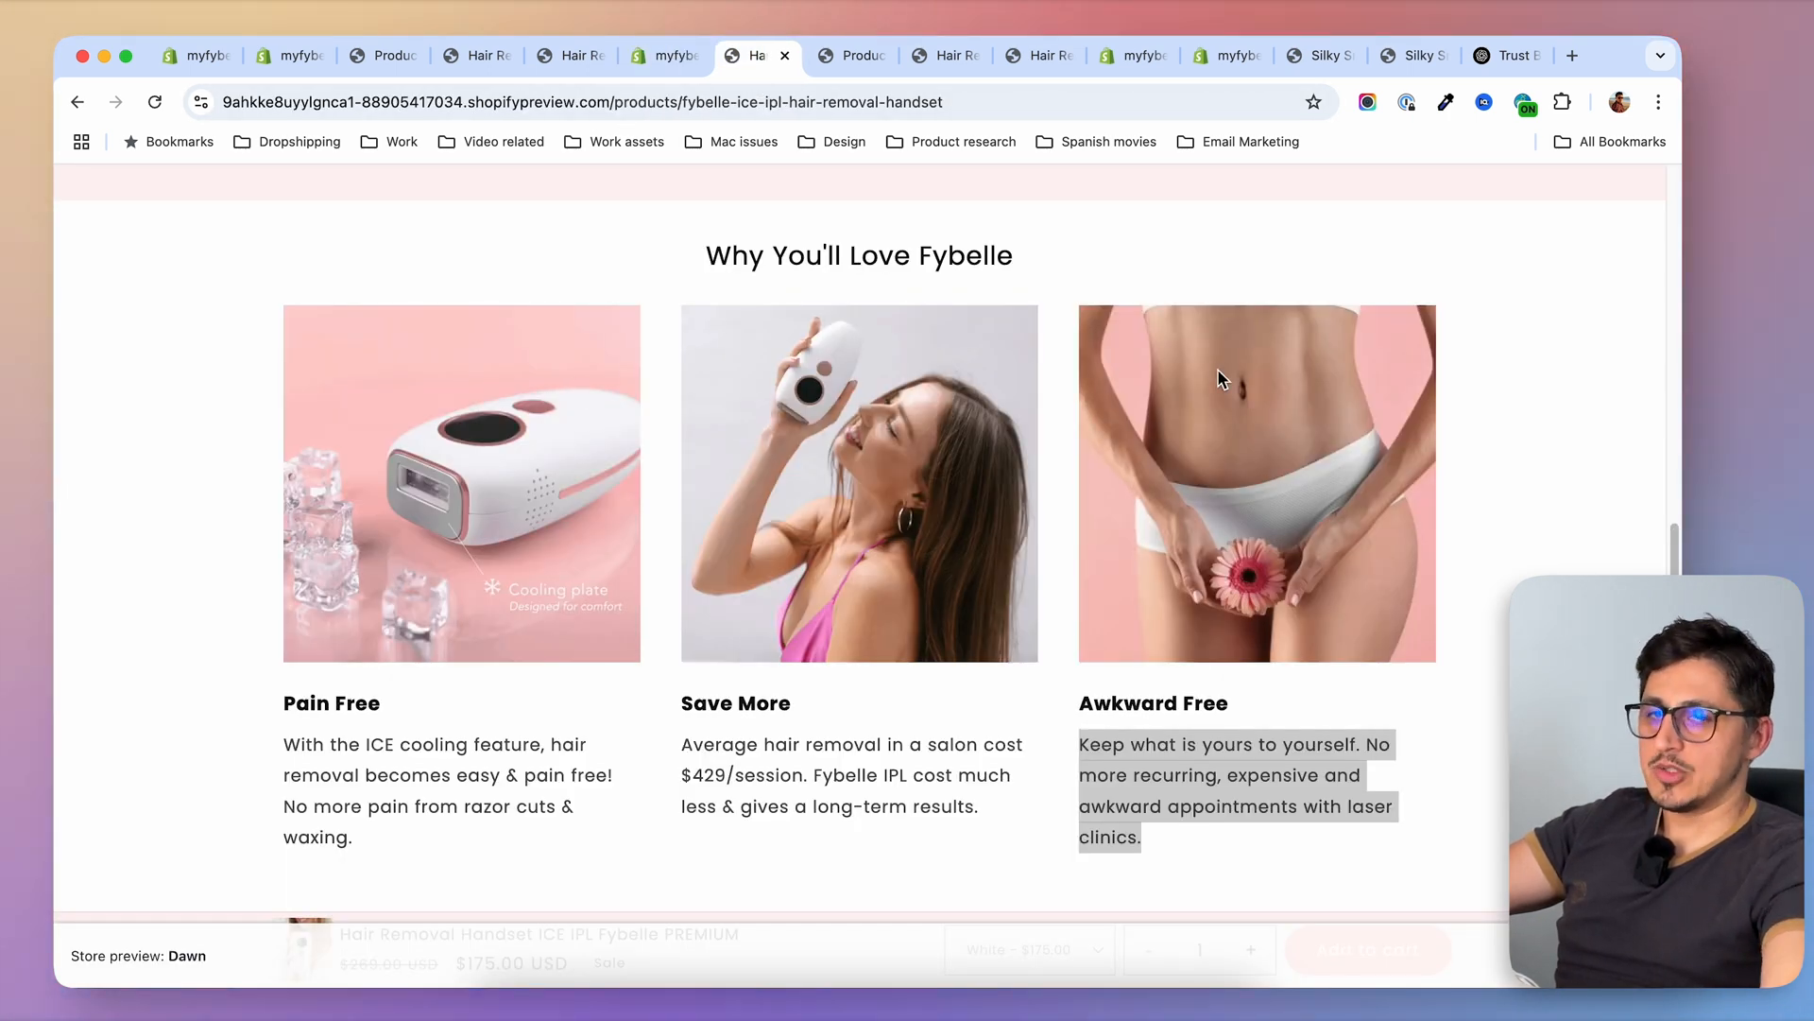
left_click(664, 55)
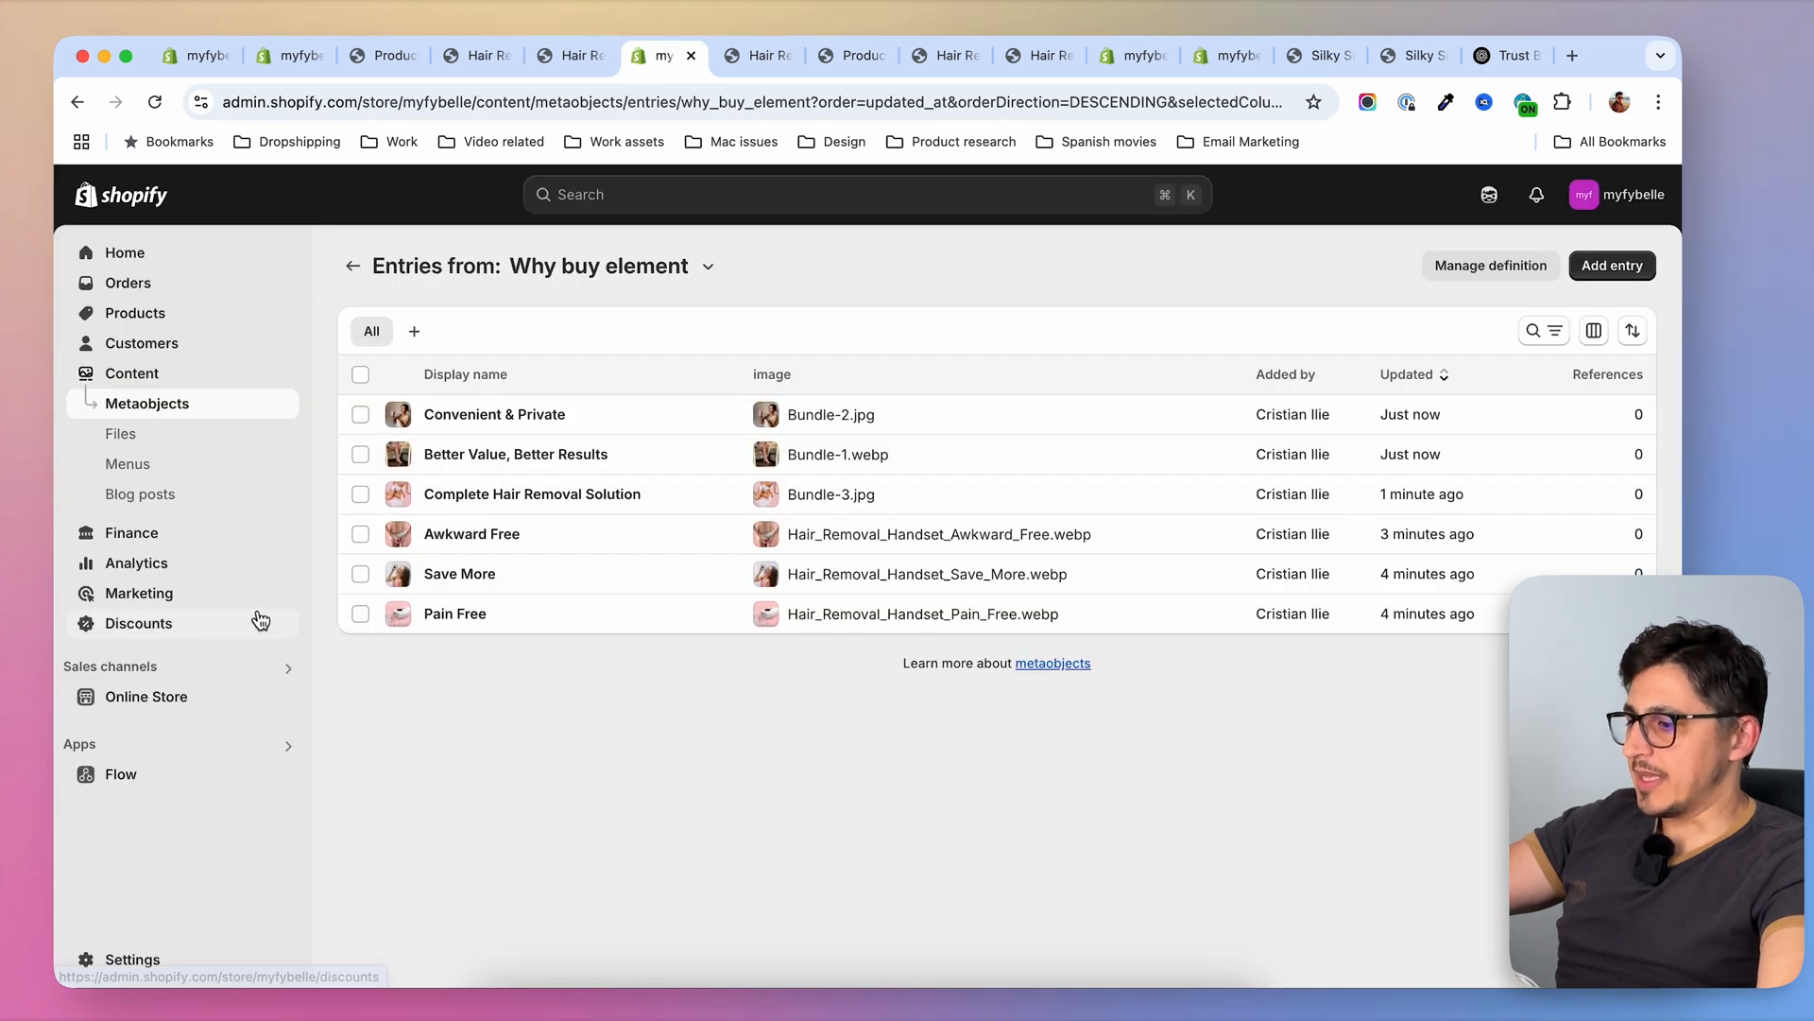
left_click(146, 962)
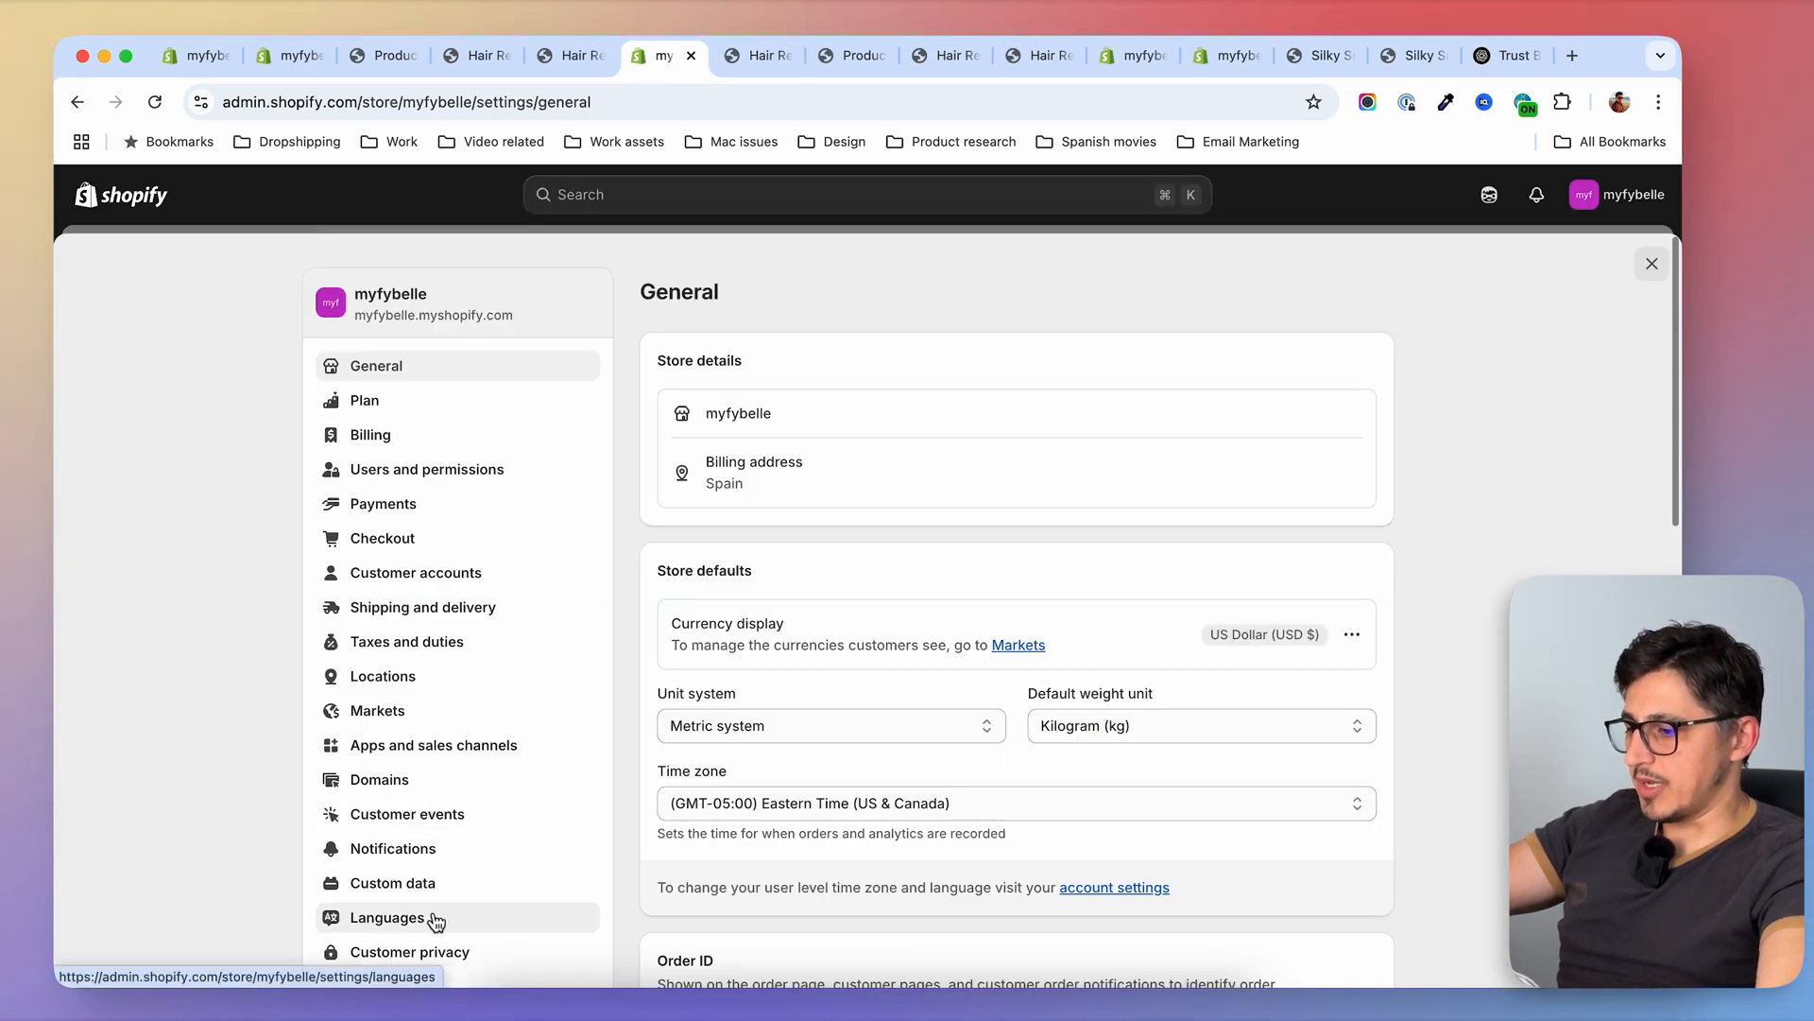
left_click(425, 882)
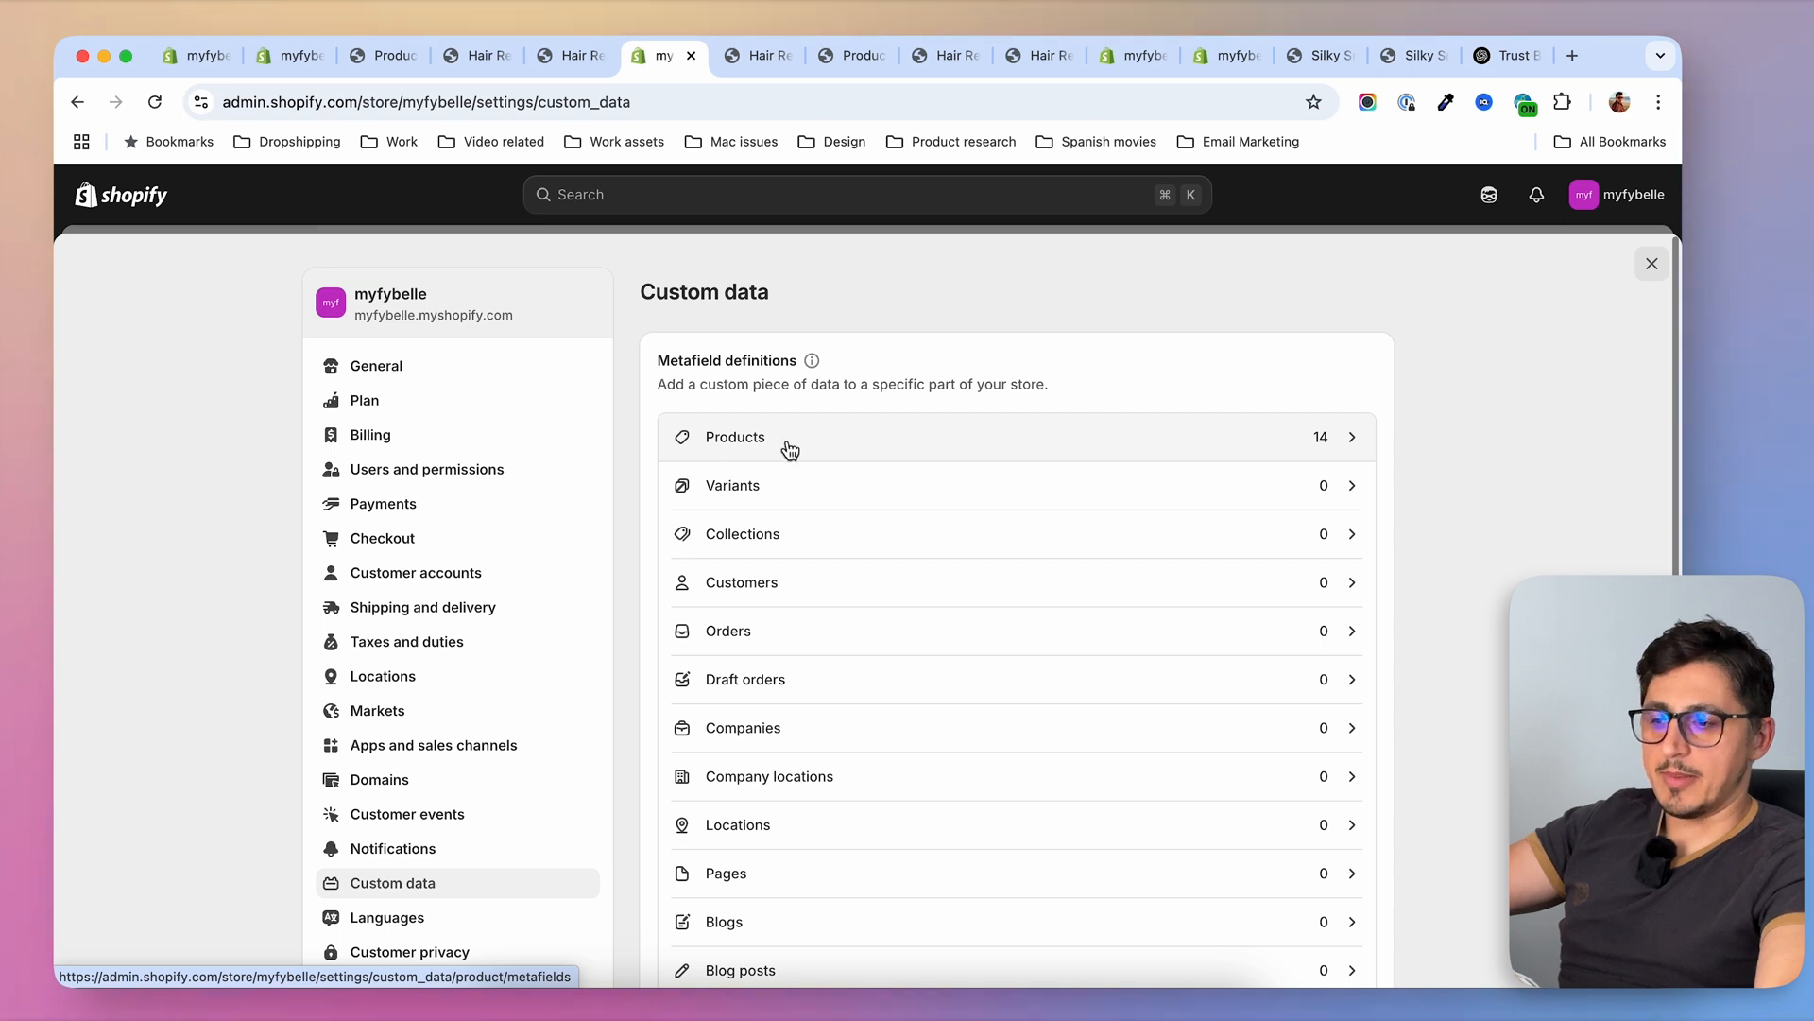
left_click(756, 448)
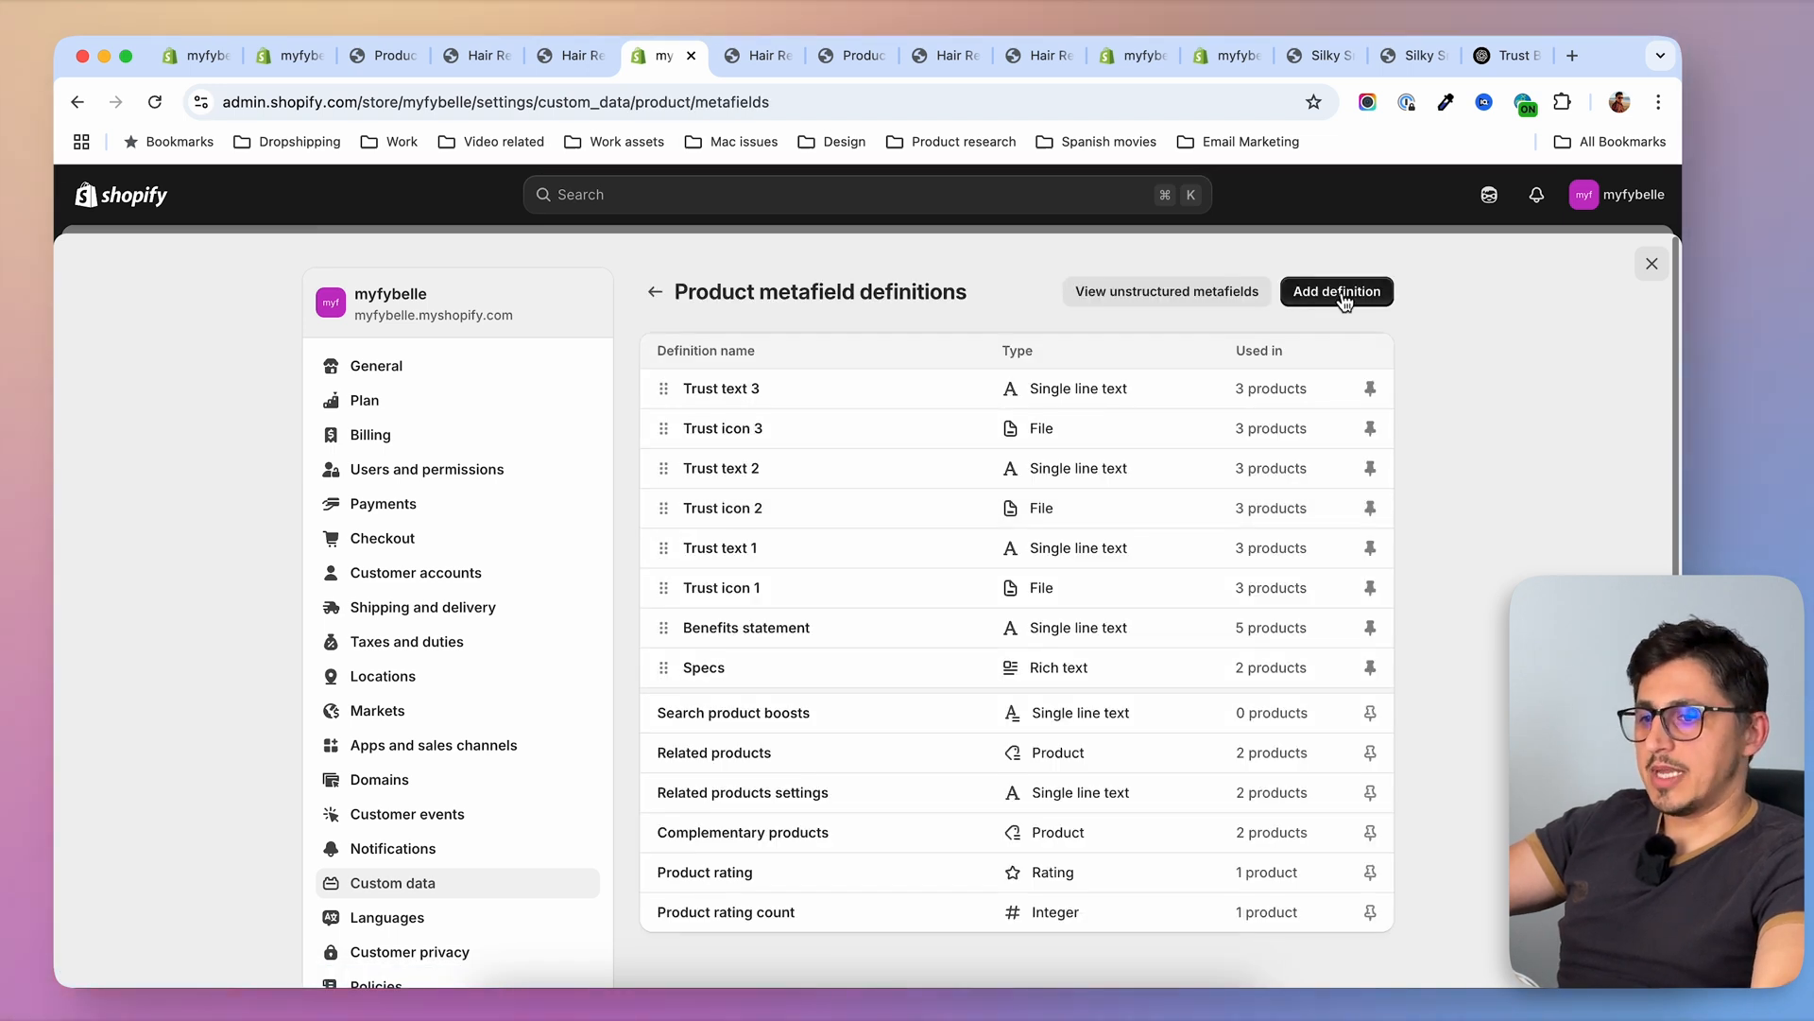
left_click(1345, 301)
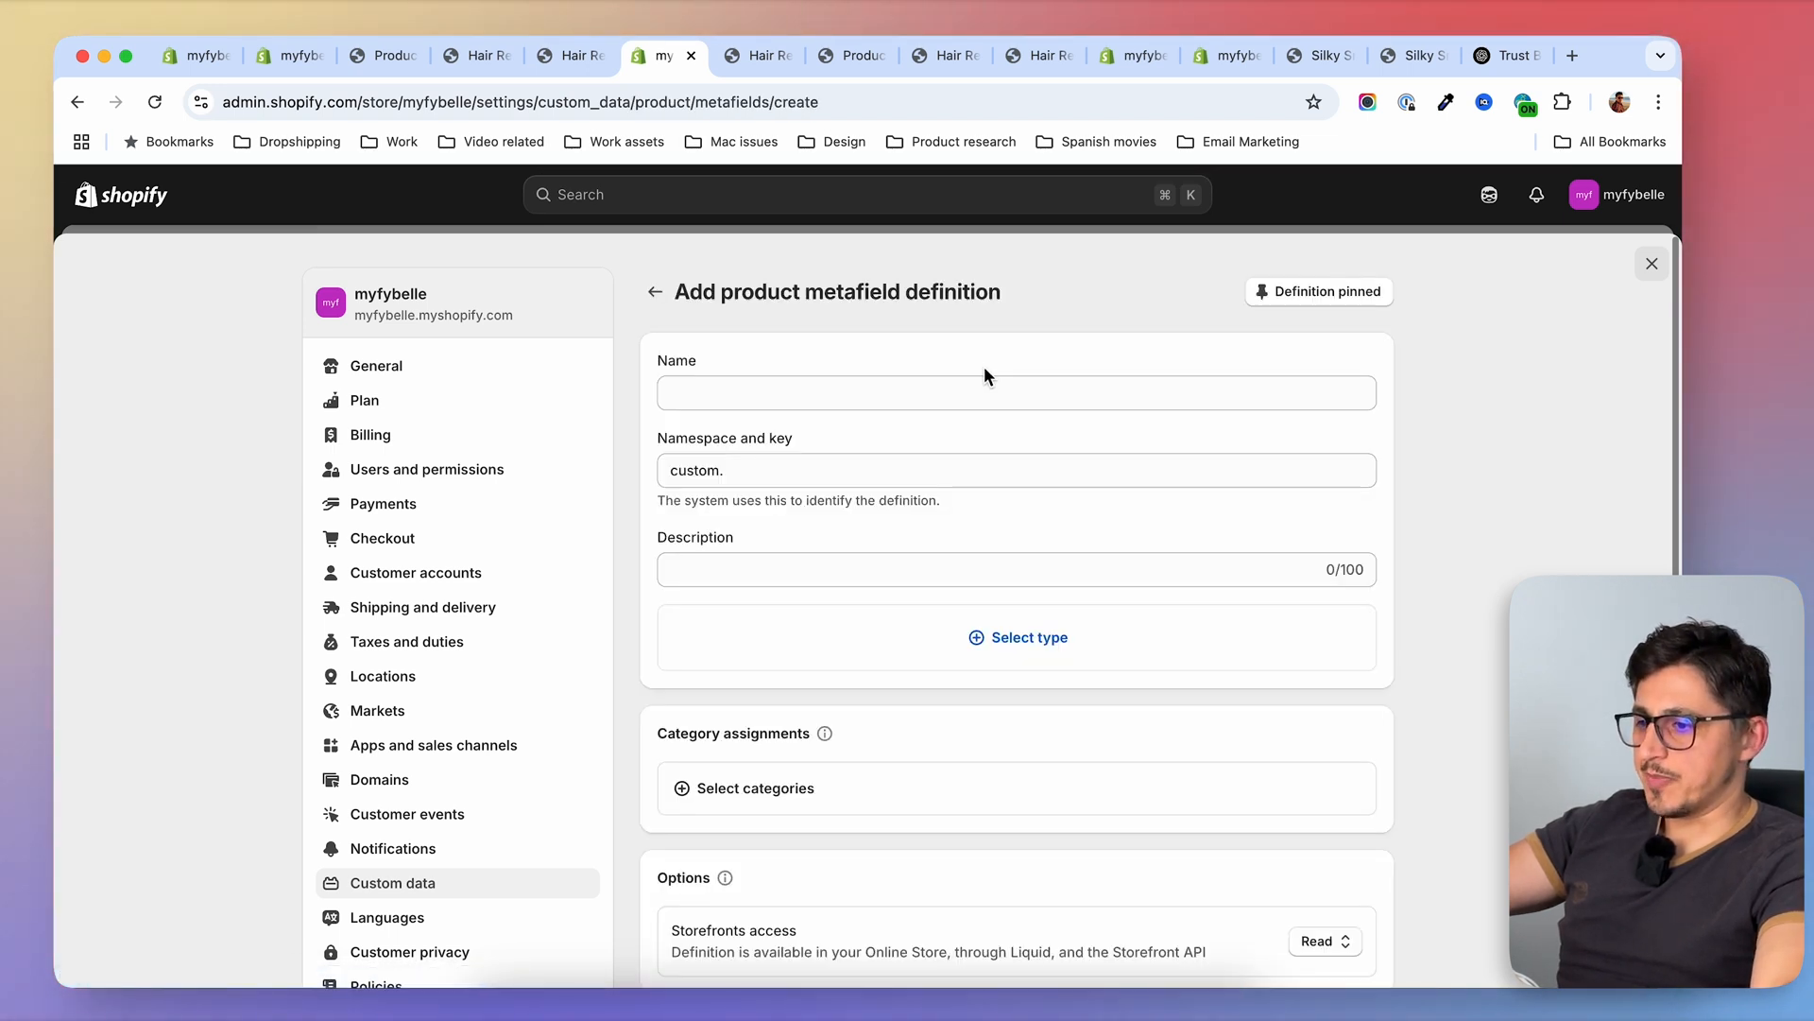
type("Why")
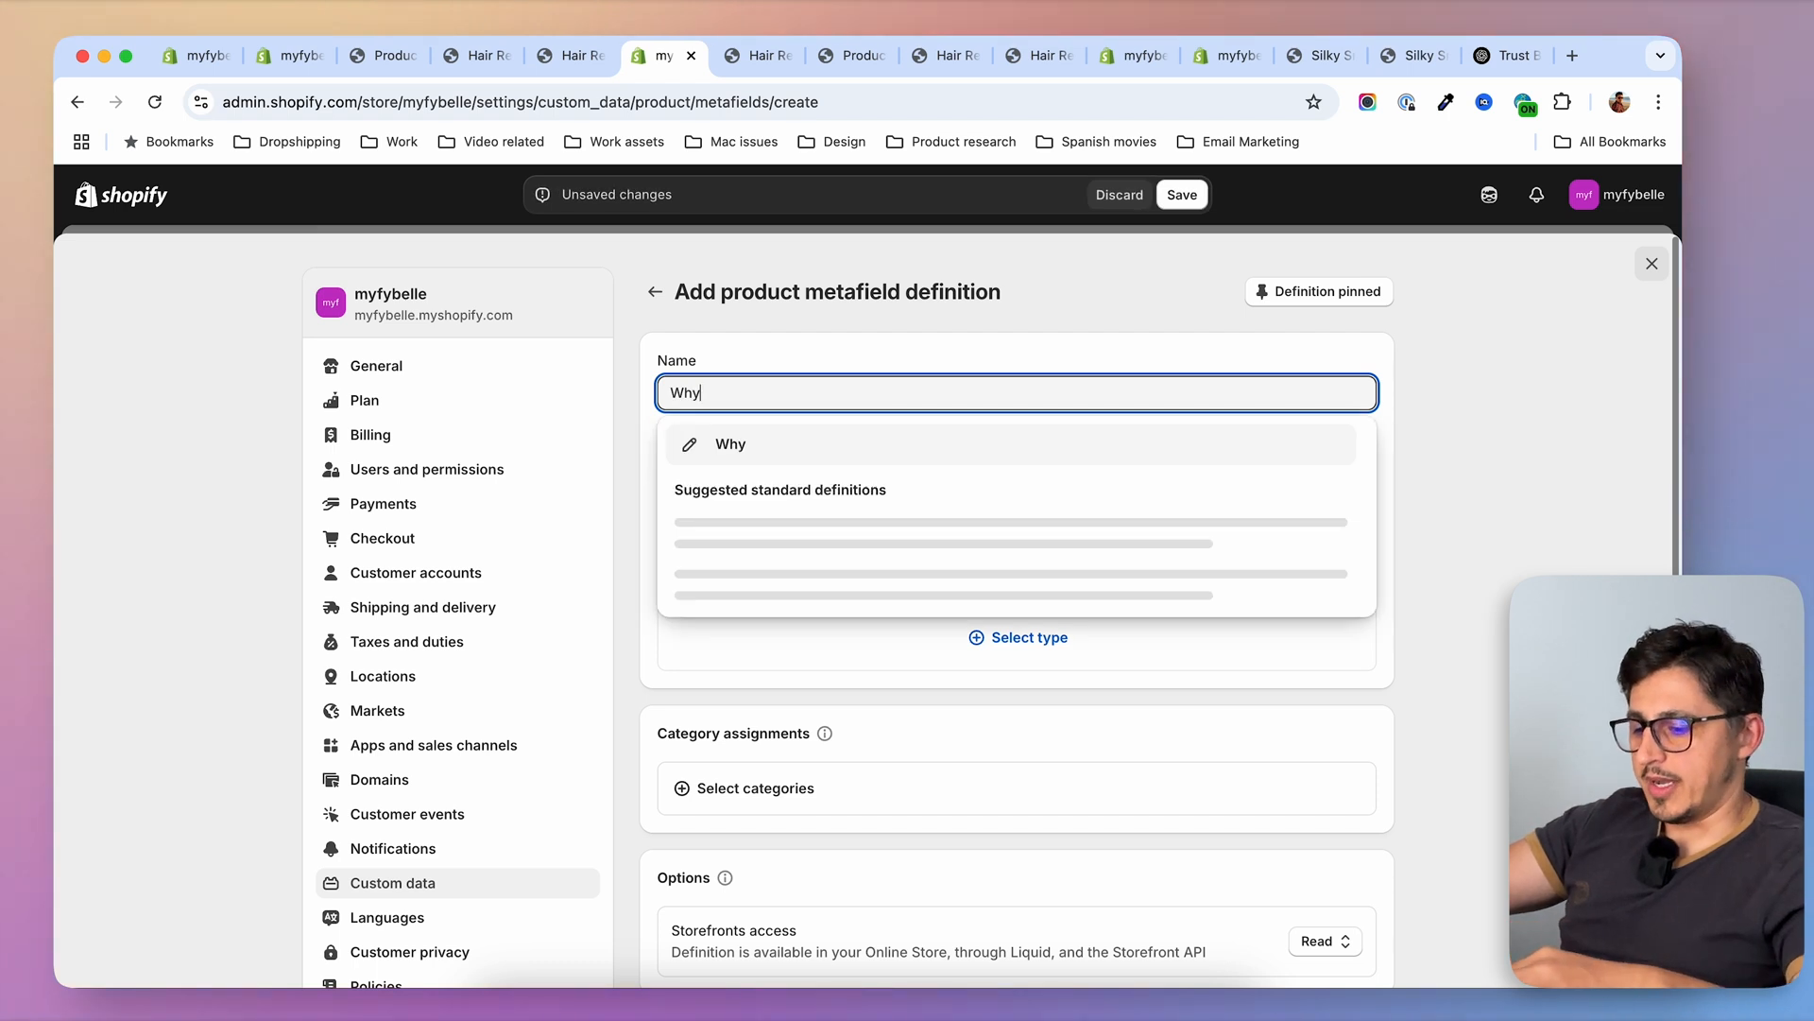
type(" buy cards")
left_click(650, 598)
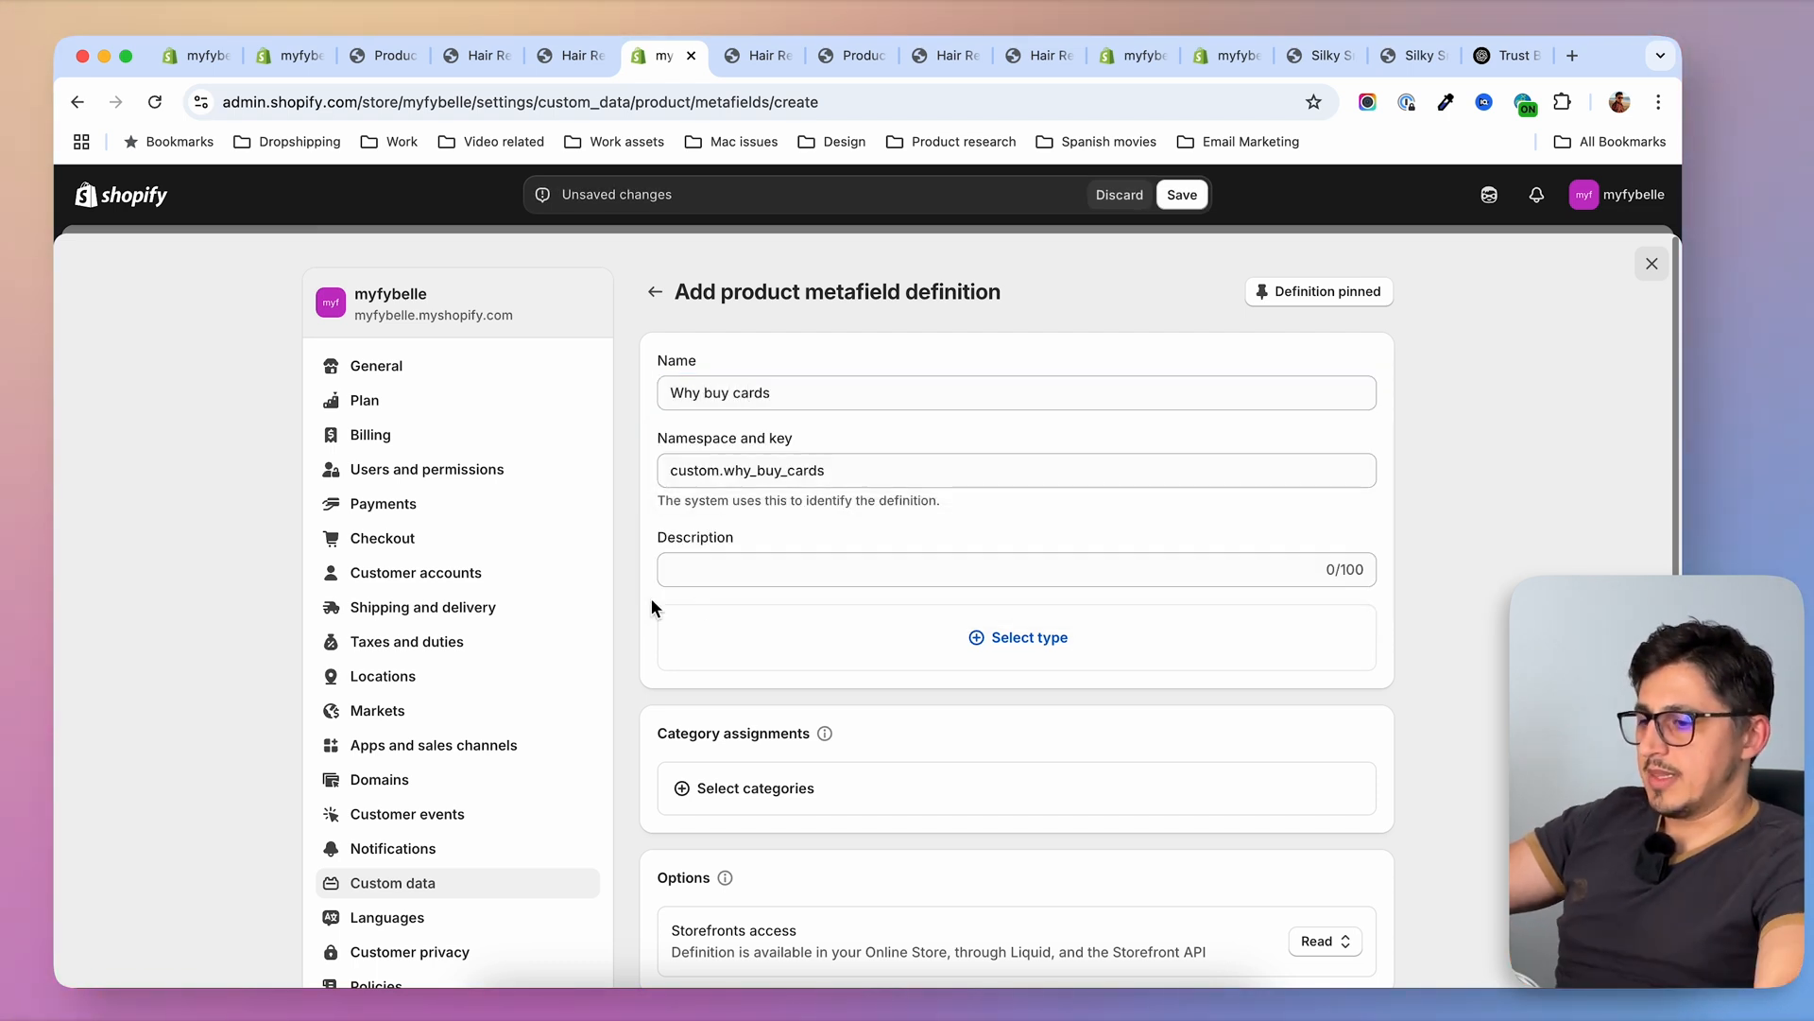
Set the metafield type to Metaobject referencing Why buy element as a list of entries, and save the definition
left_click(1018, 649)
scroll(913, 487, "down", 5)
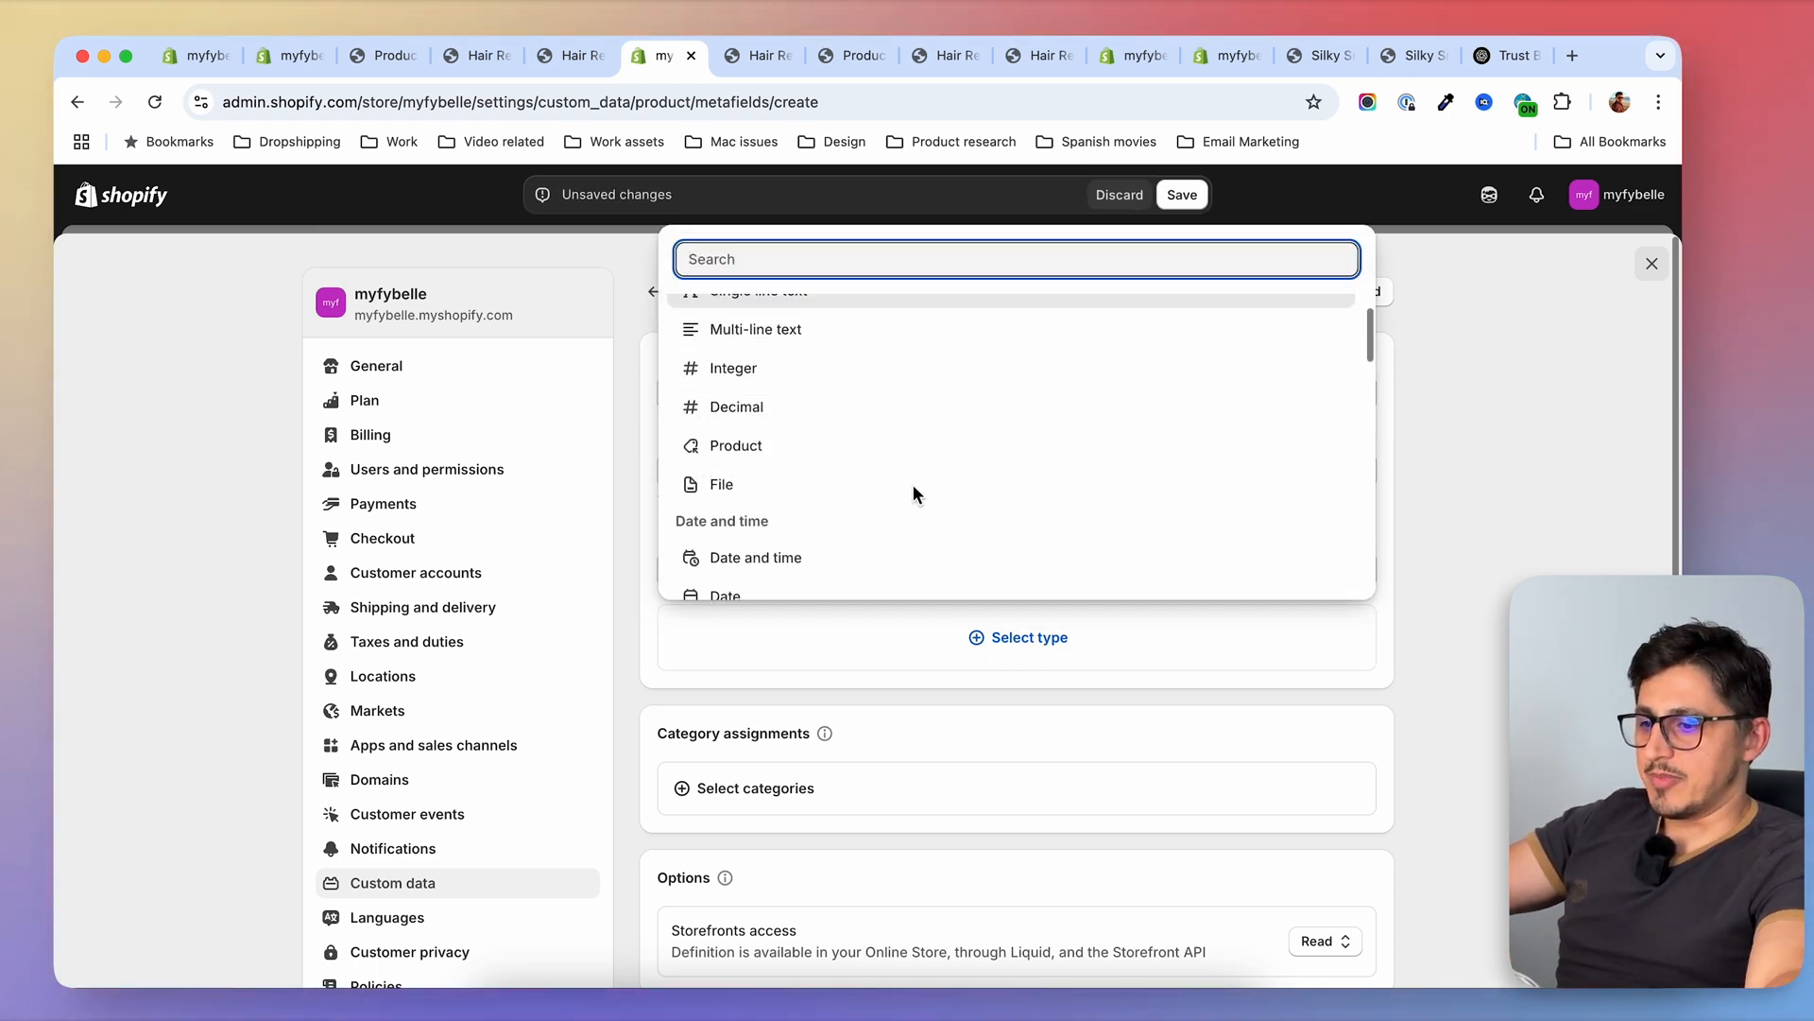
scroll(913, 486, "down", 4)
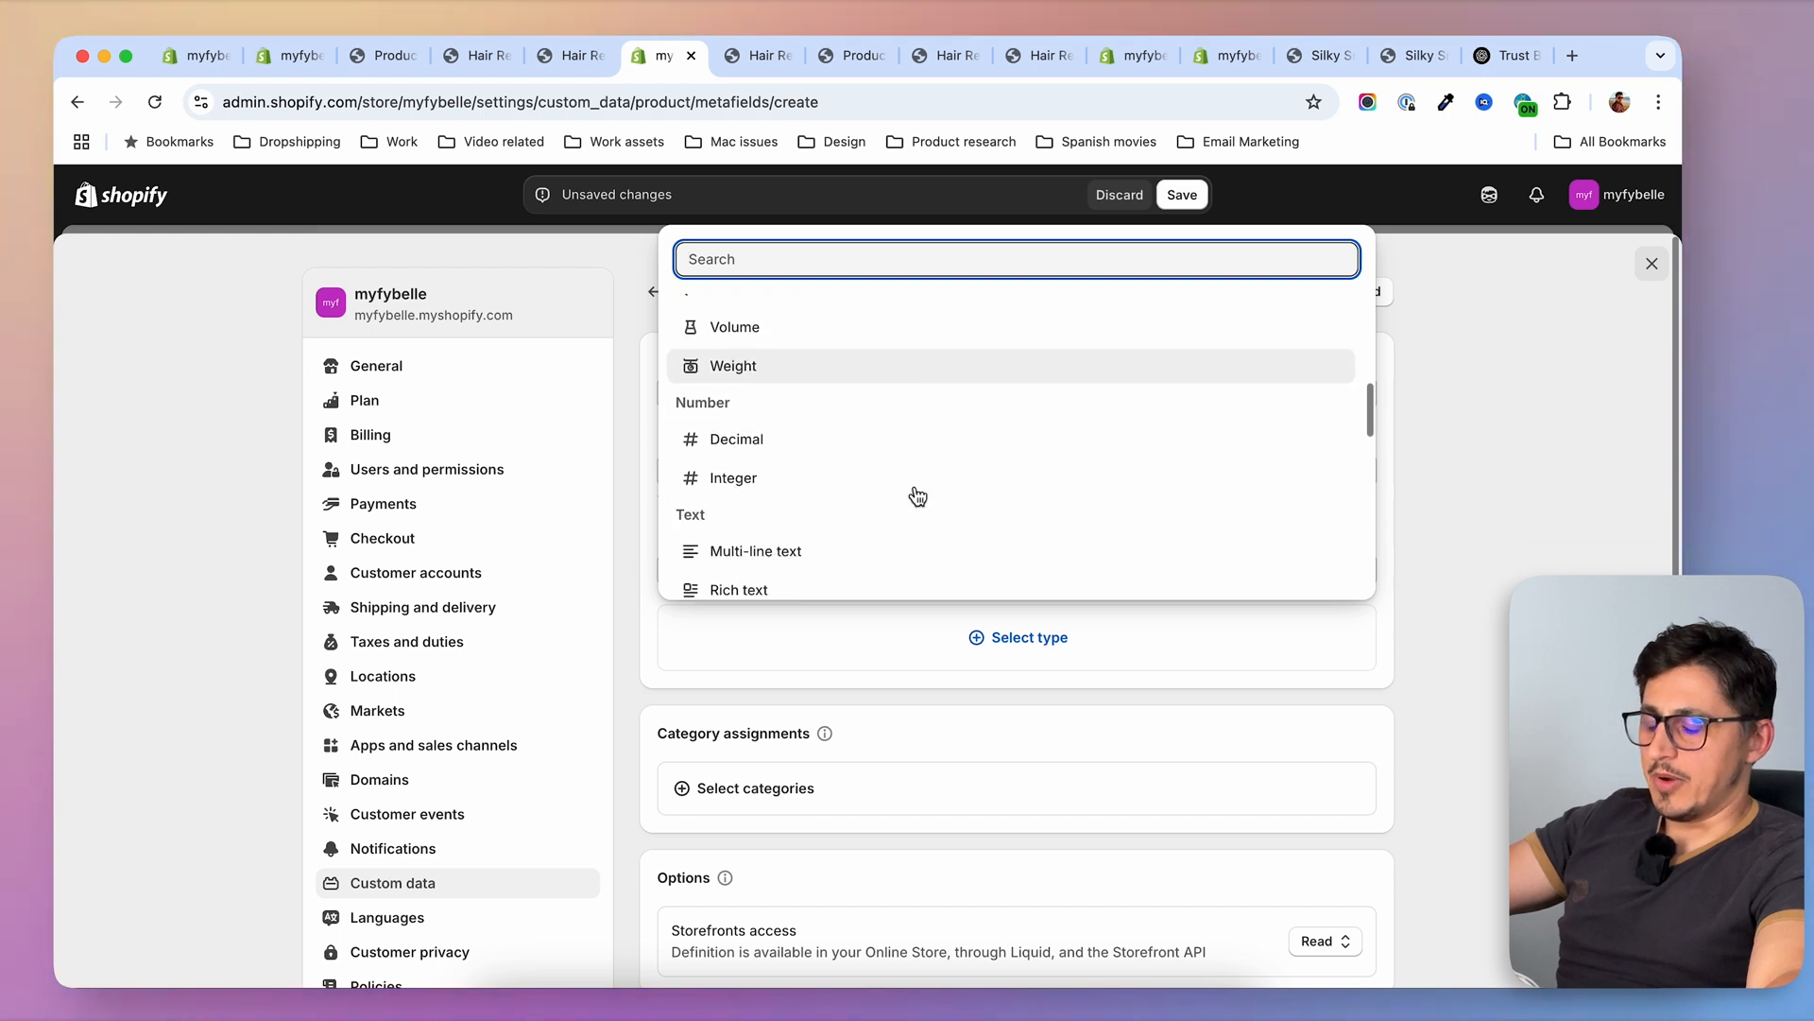
scroll(917, 493, "down", 3)
left_click(775, 549)
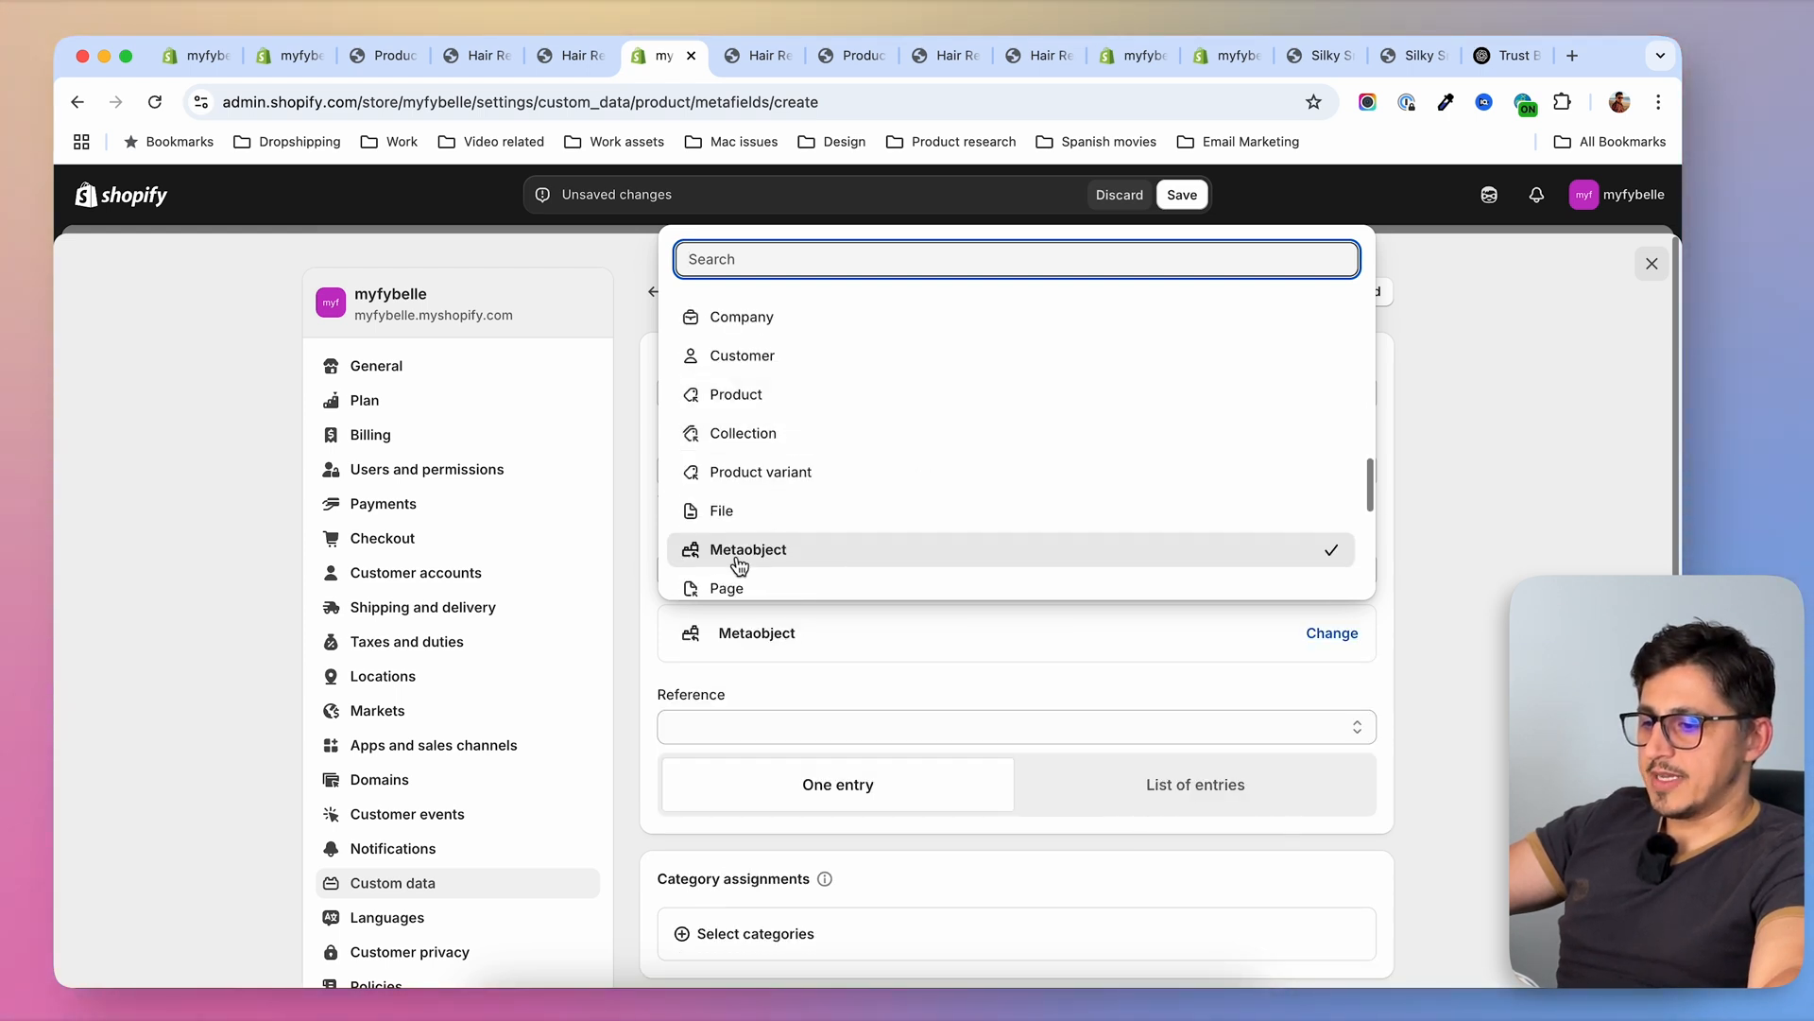
left_click(627, 695)
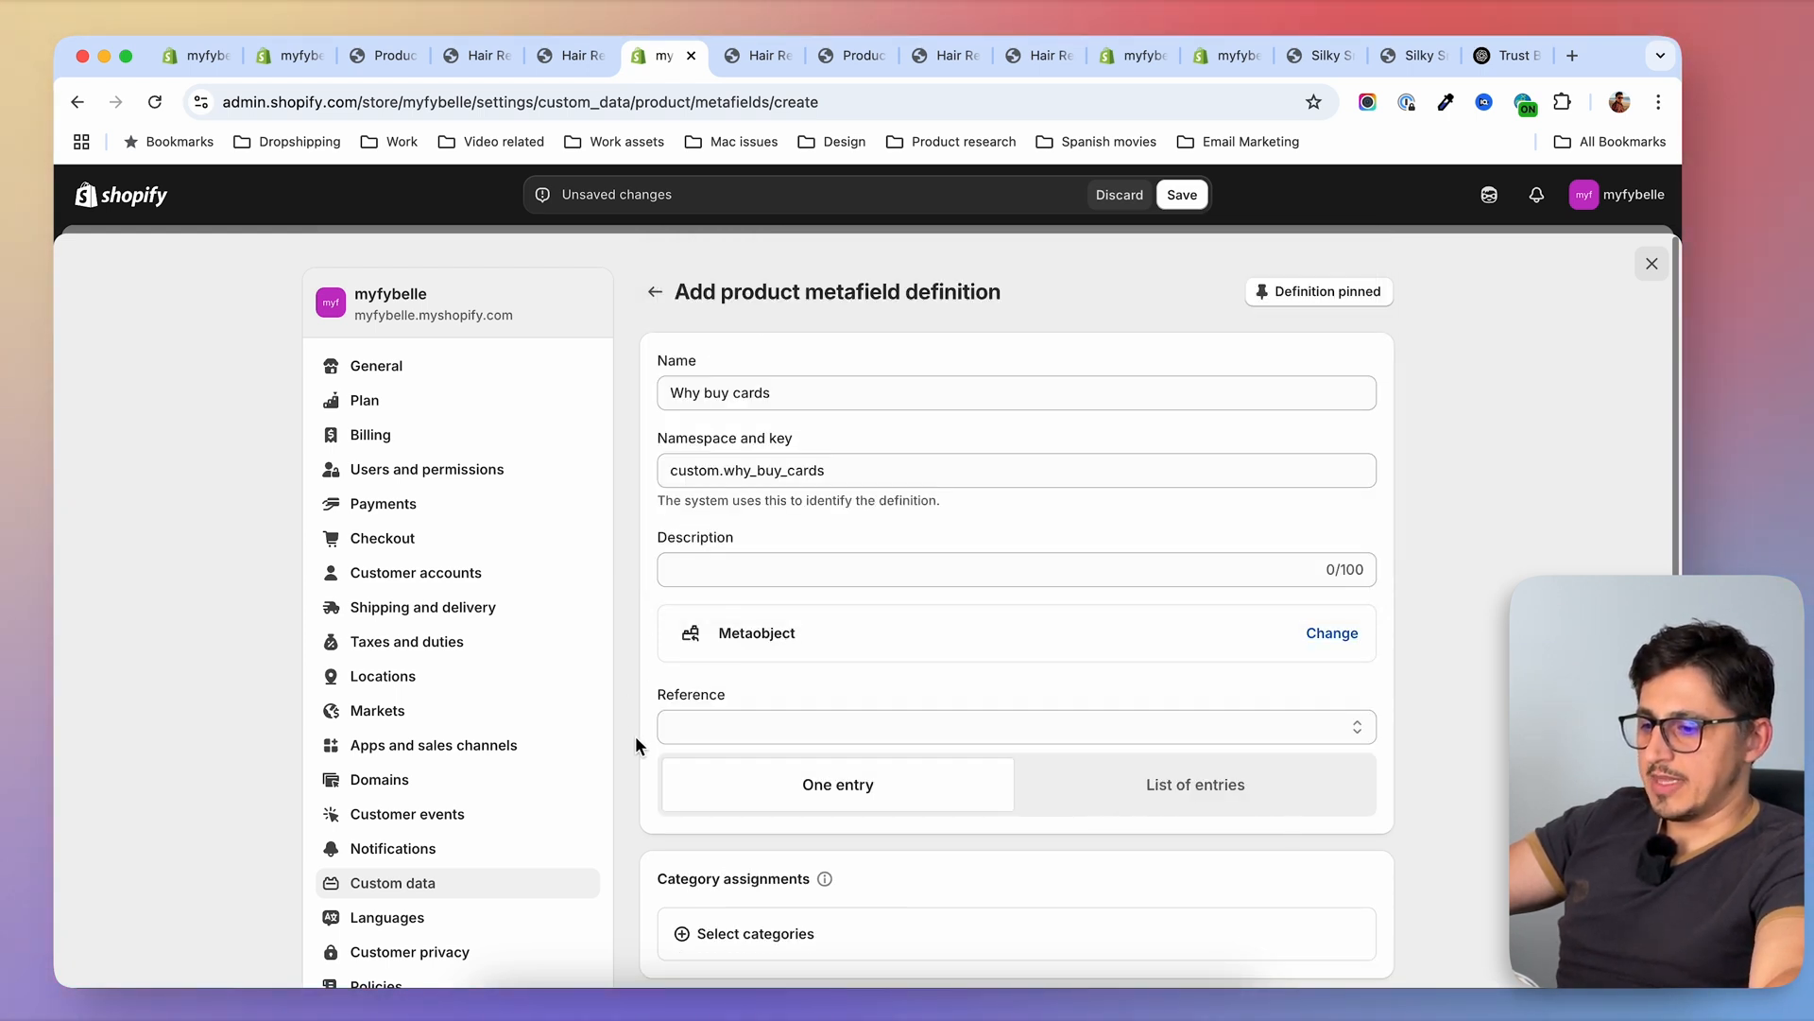
left_click(750, 730)
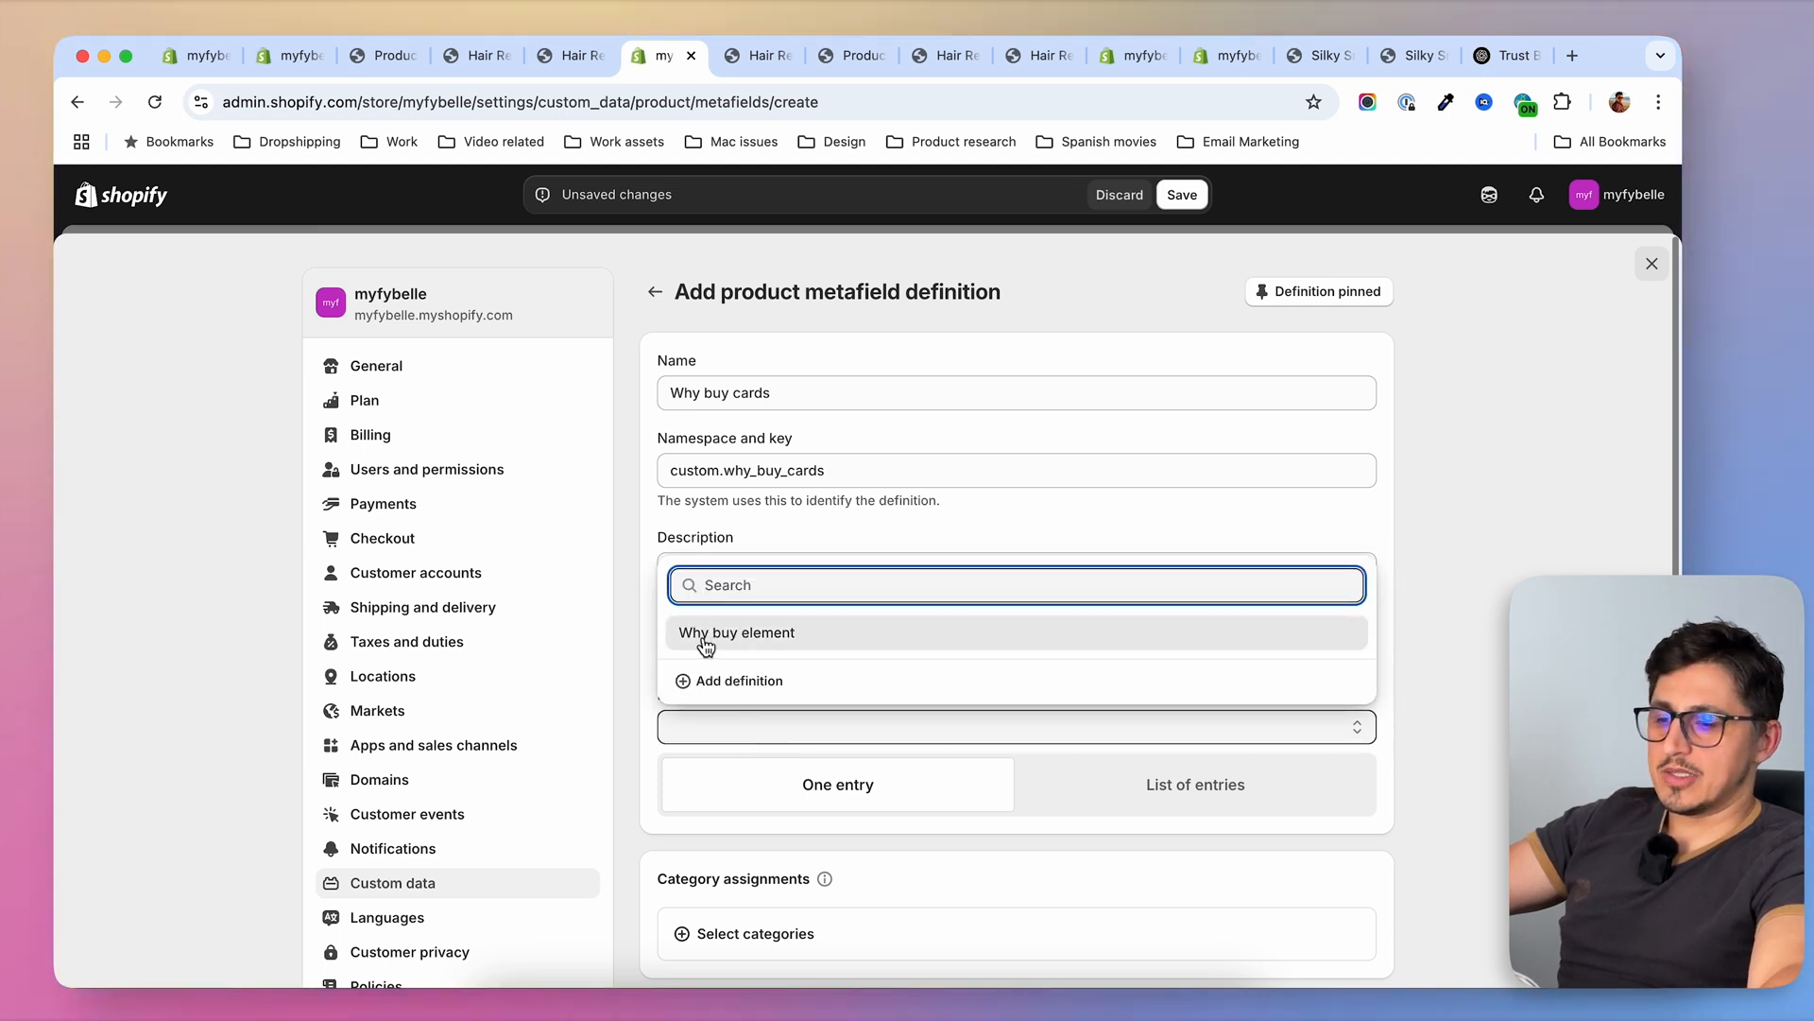
left_click(792, 646)
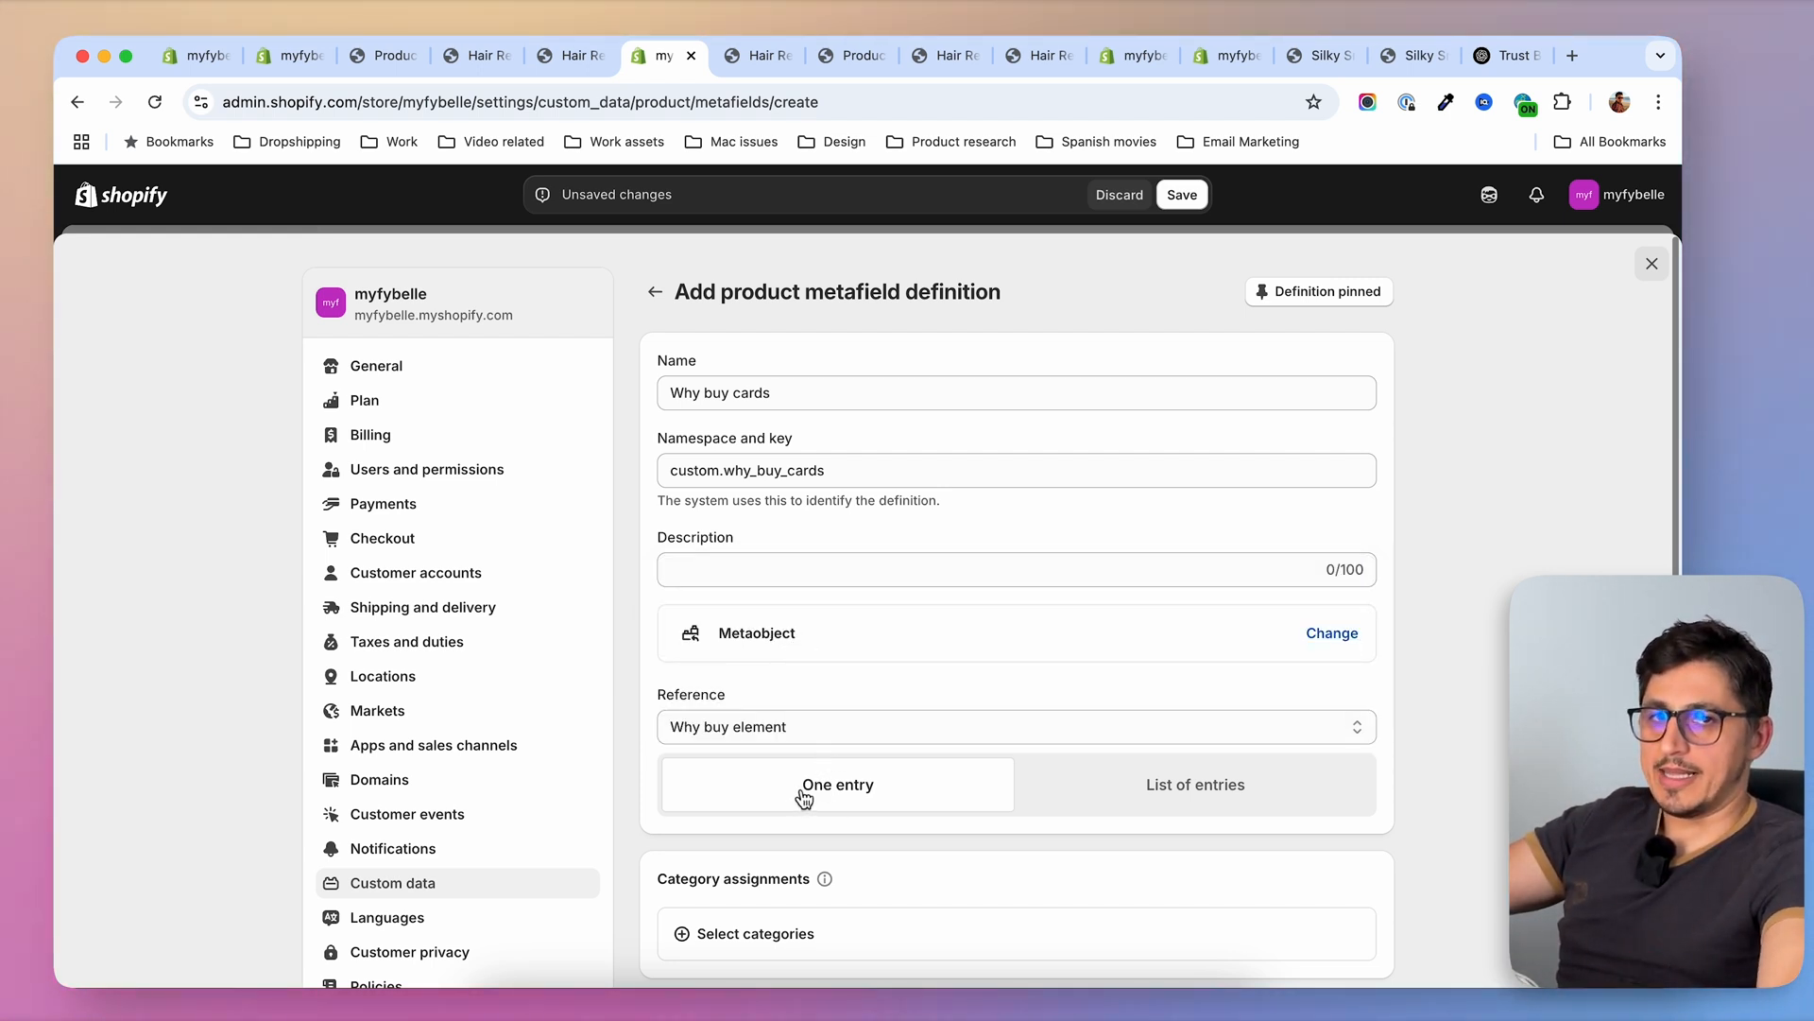
left_click(1199, 802)
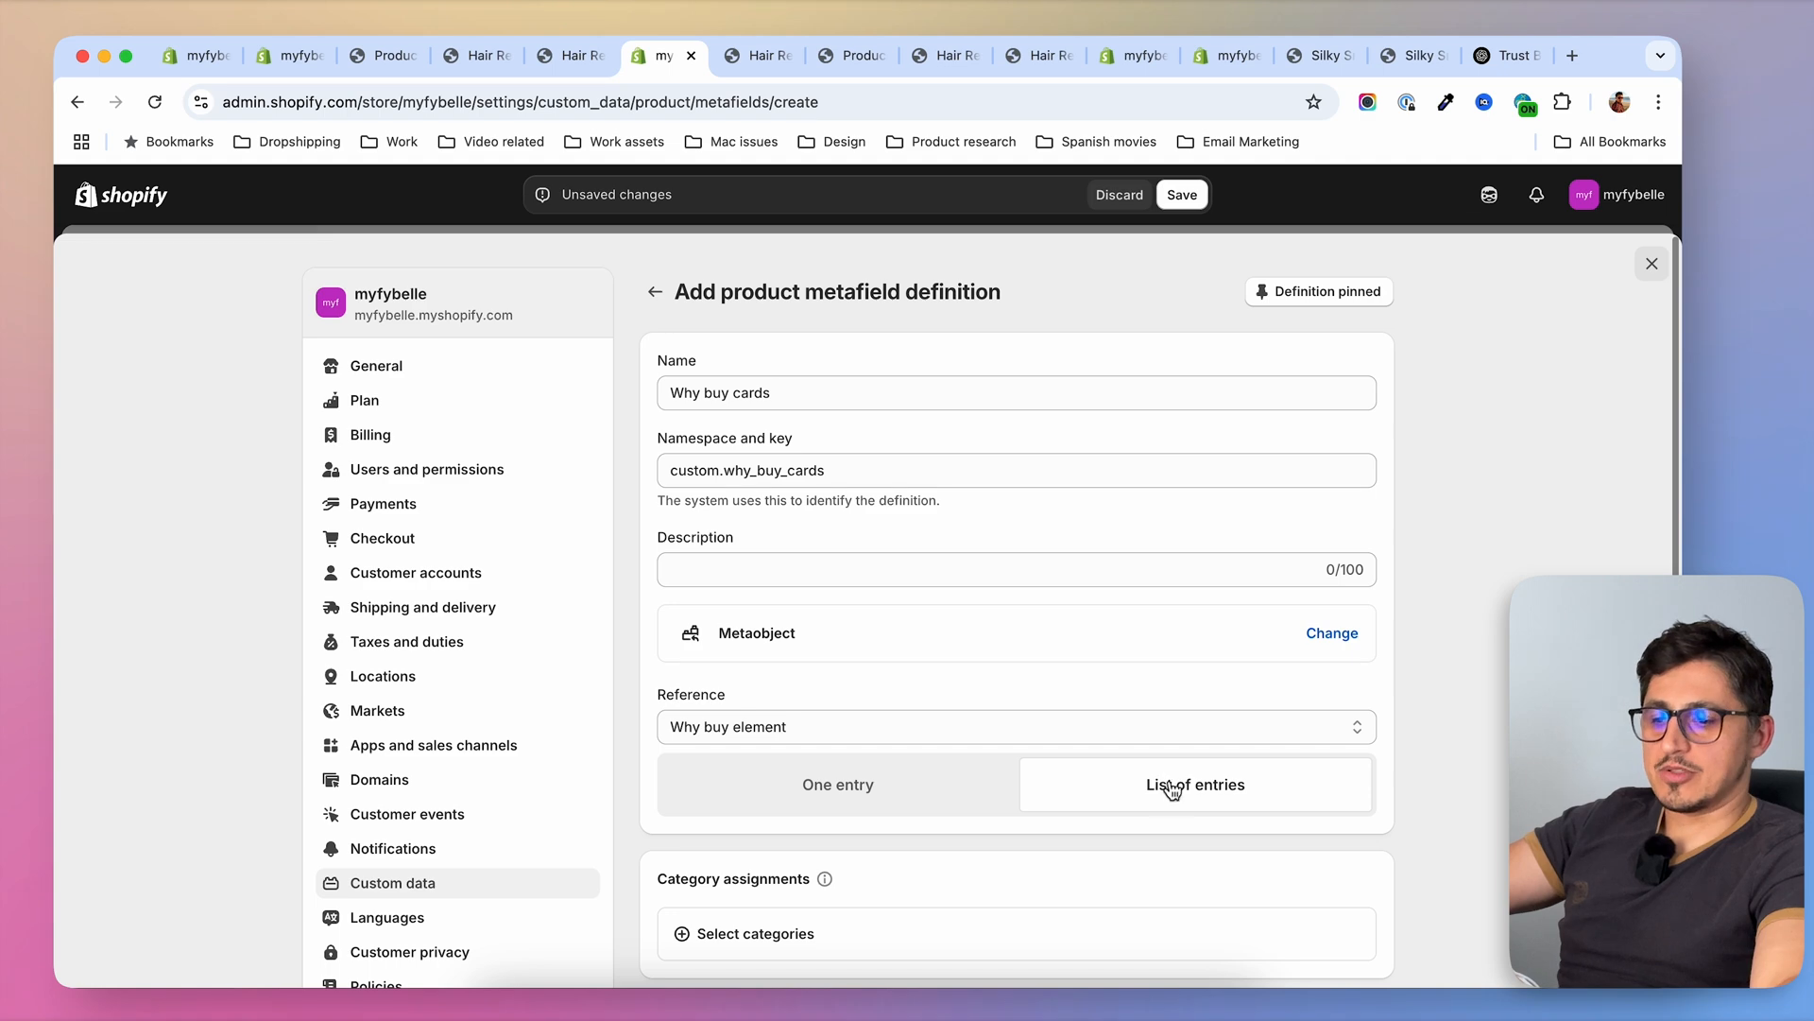
scroll(1225, 800, "down", 10)
left_click(1362, 720)
Open the Hair Removal Handset ICE IPL Fybelle PREMIUM product and bring up the entry choices for its Why buy cards metafield
key("super+1")
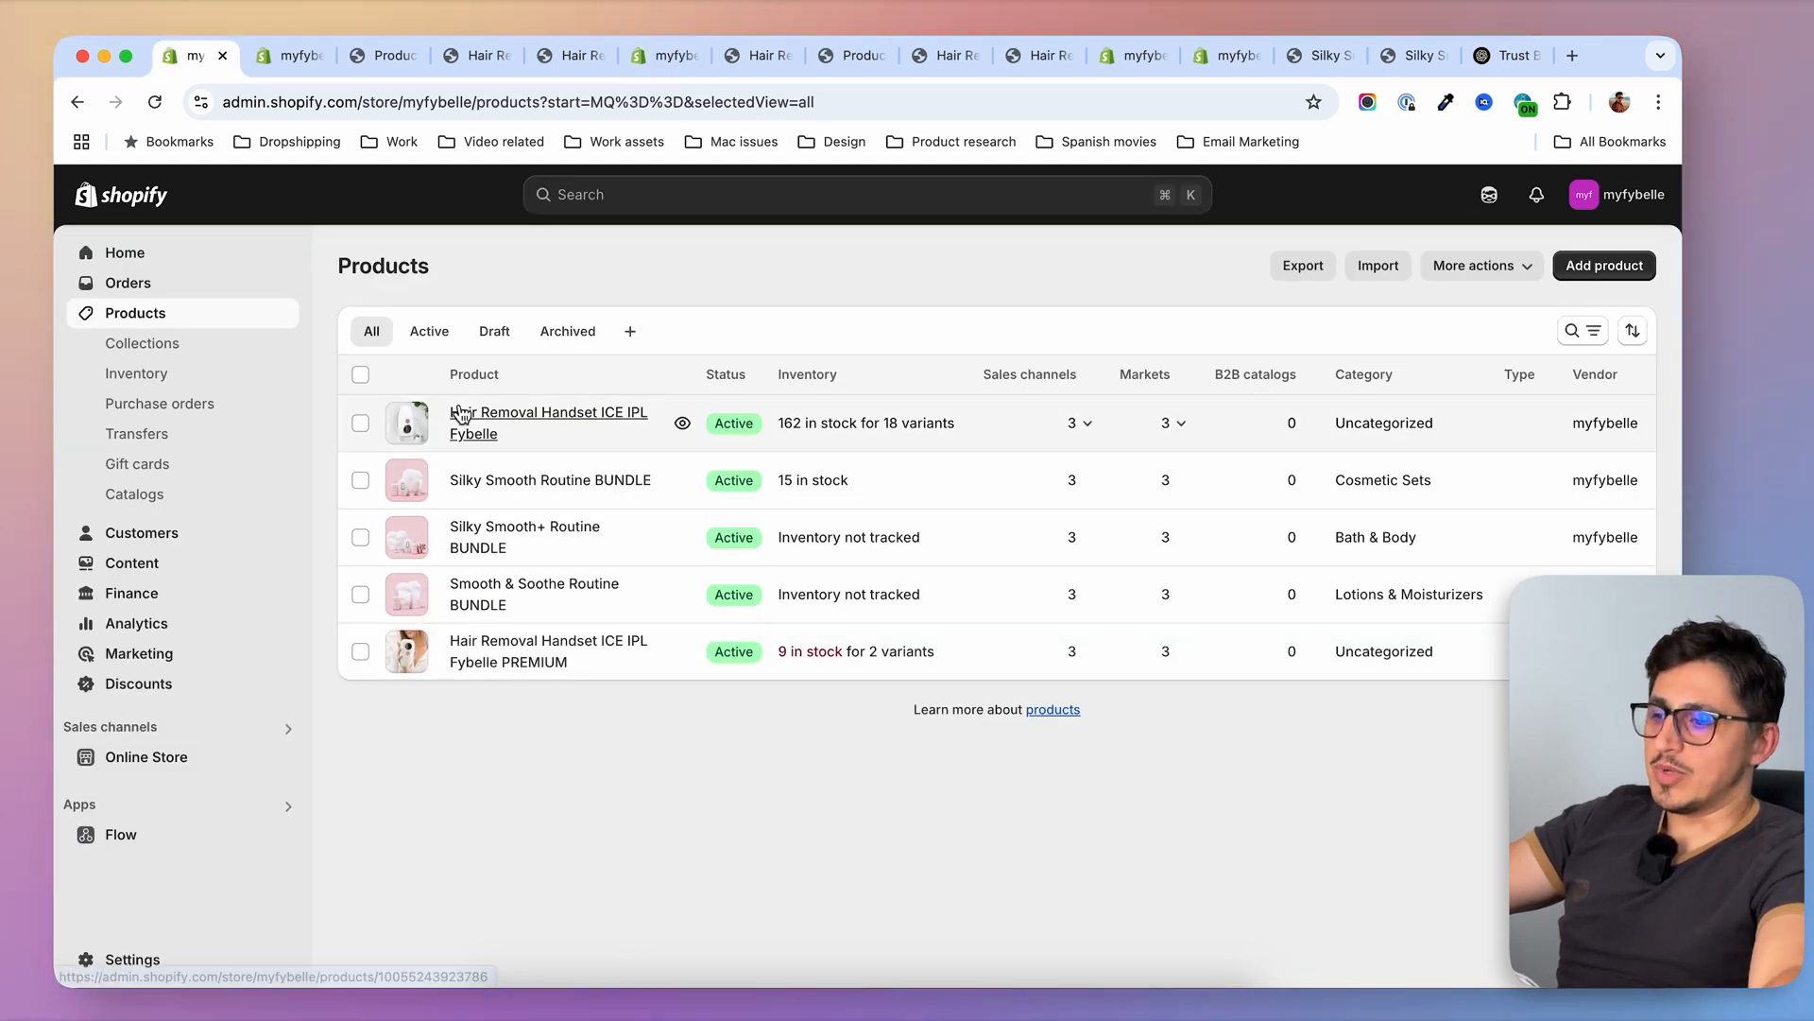
left_click(491, 651)
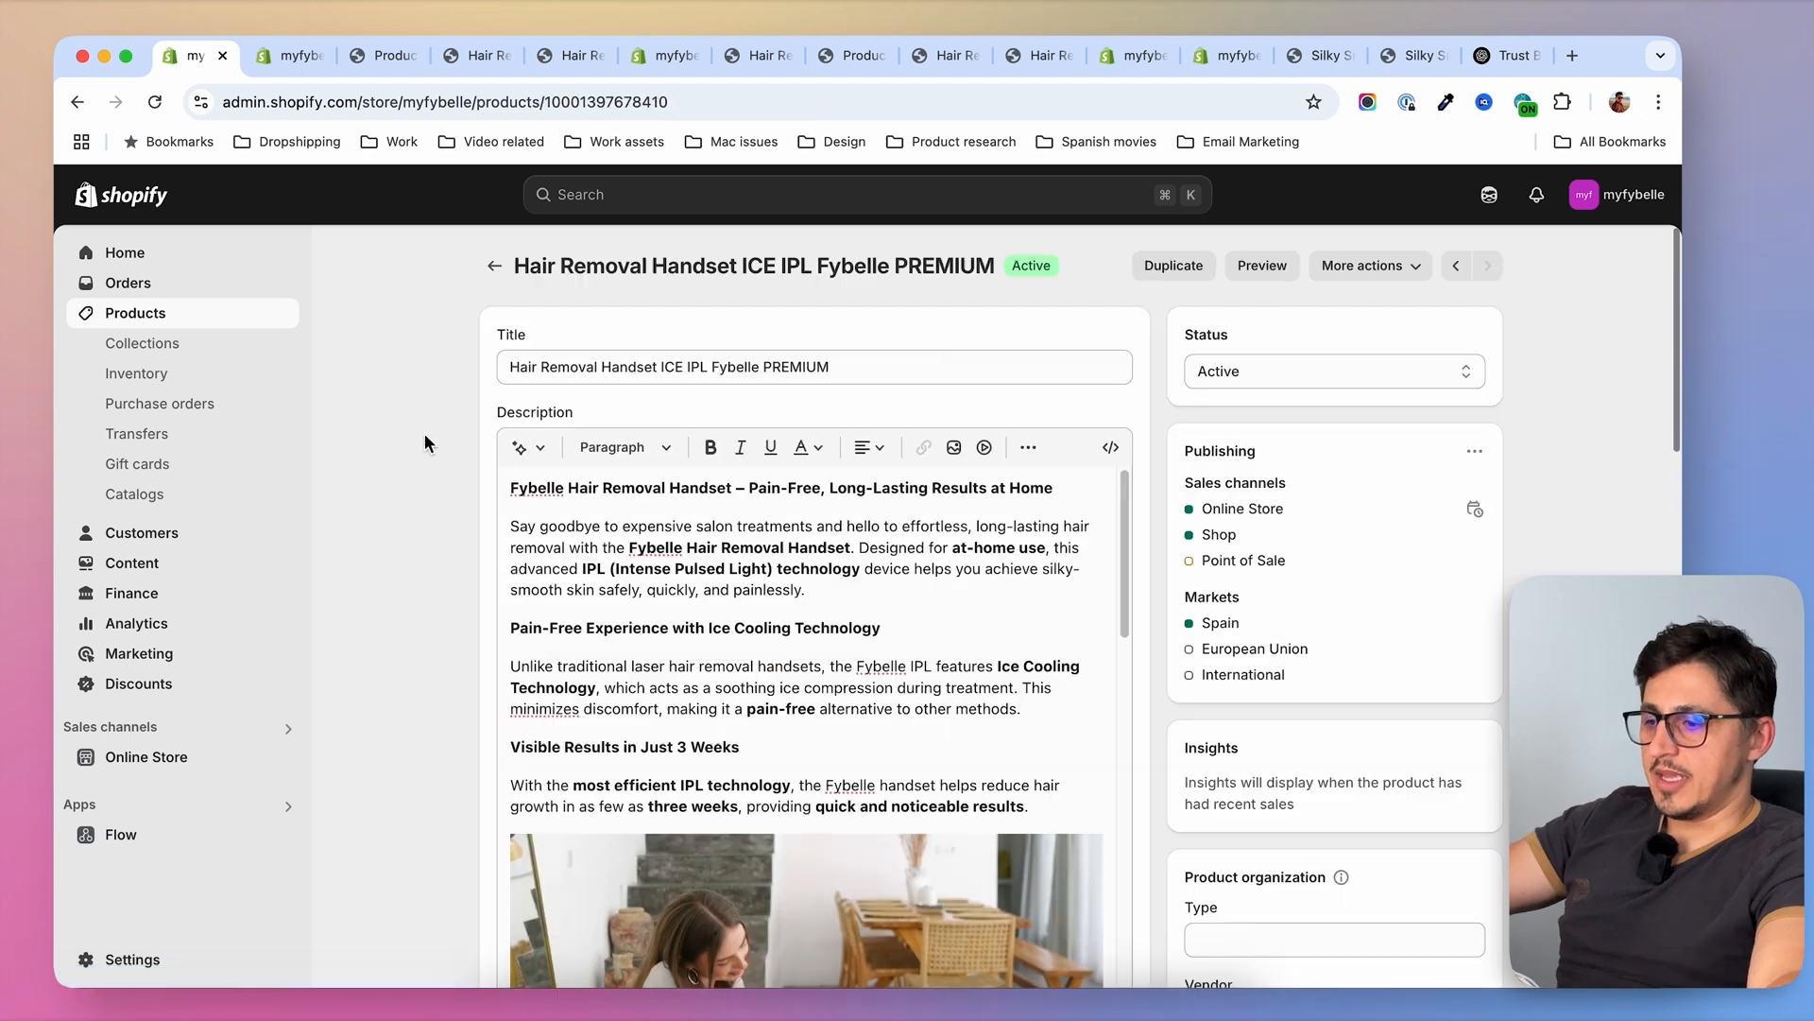
scroll(426, 443, "down", 15)
scroll(423, 433, "down", 2)
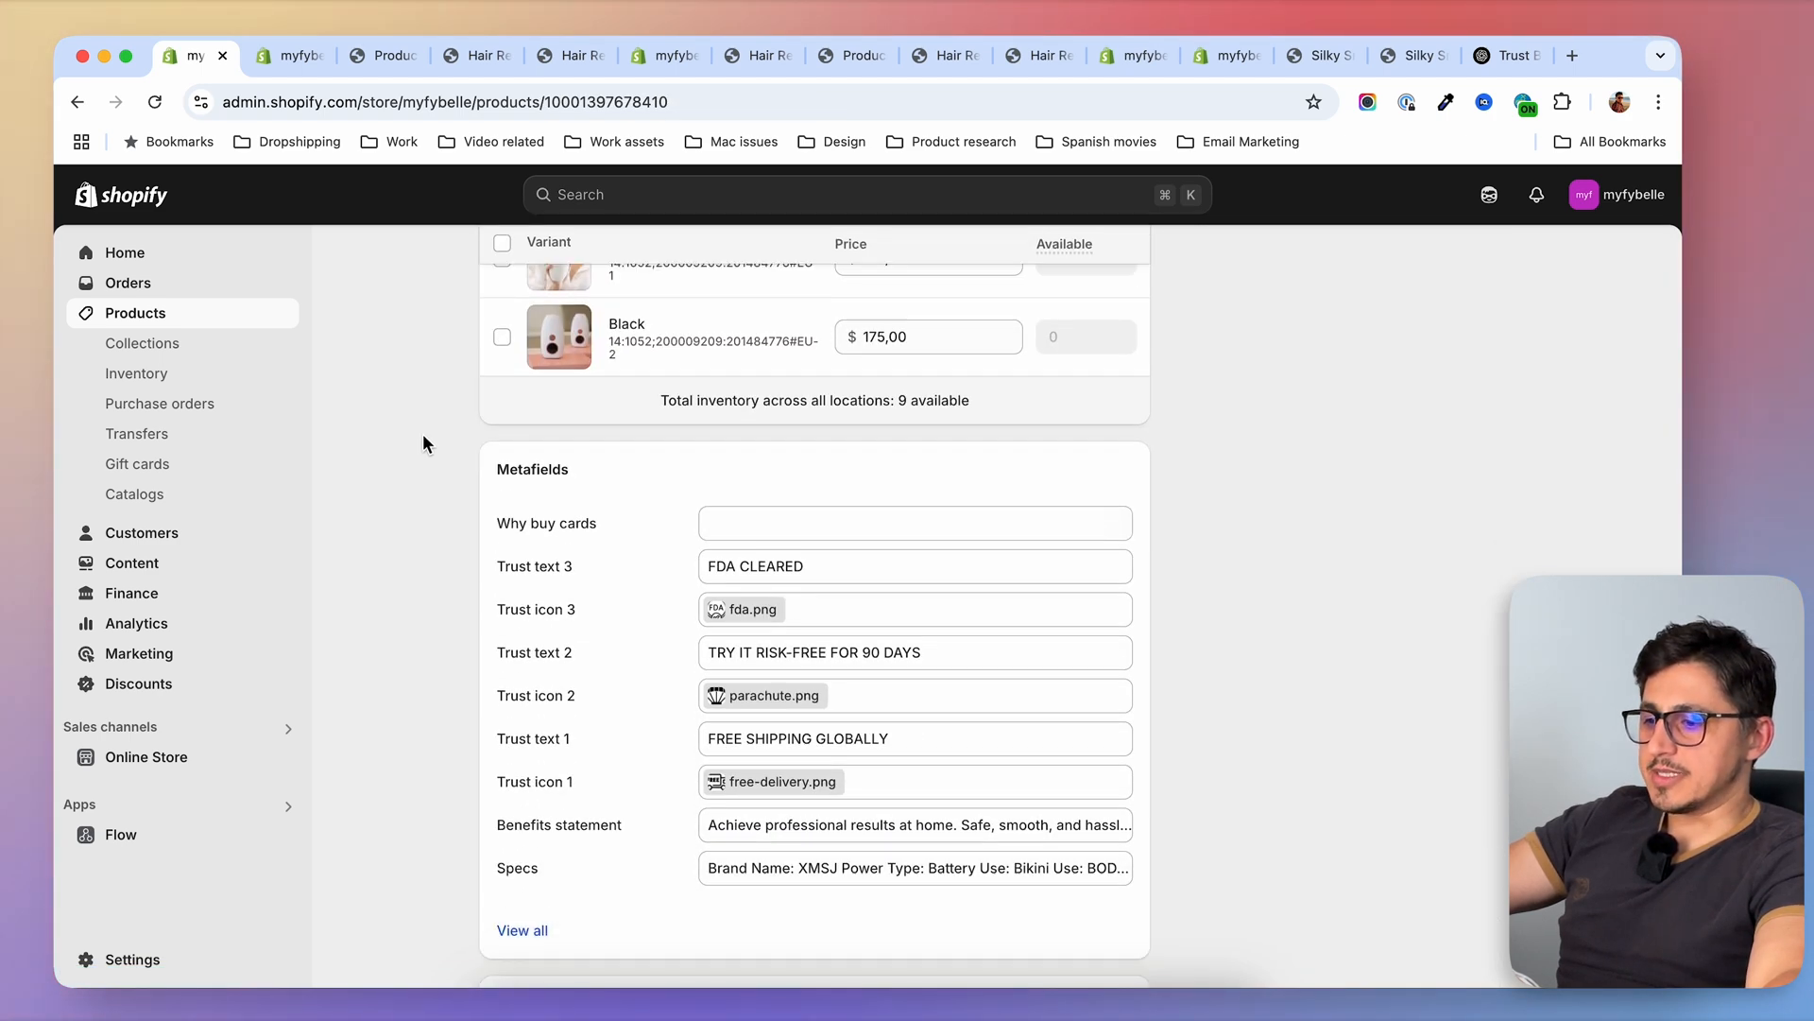
left_click(794, 527)
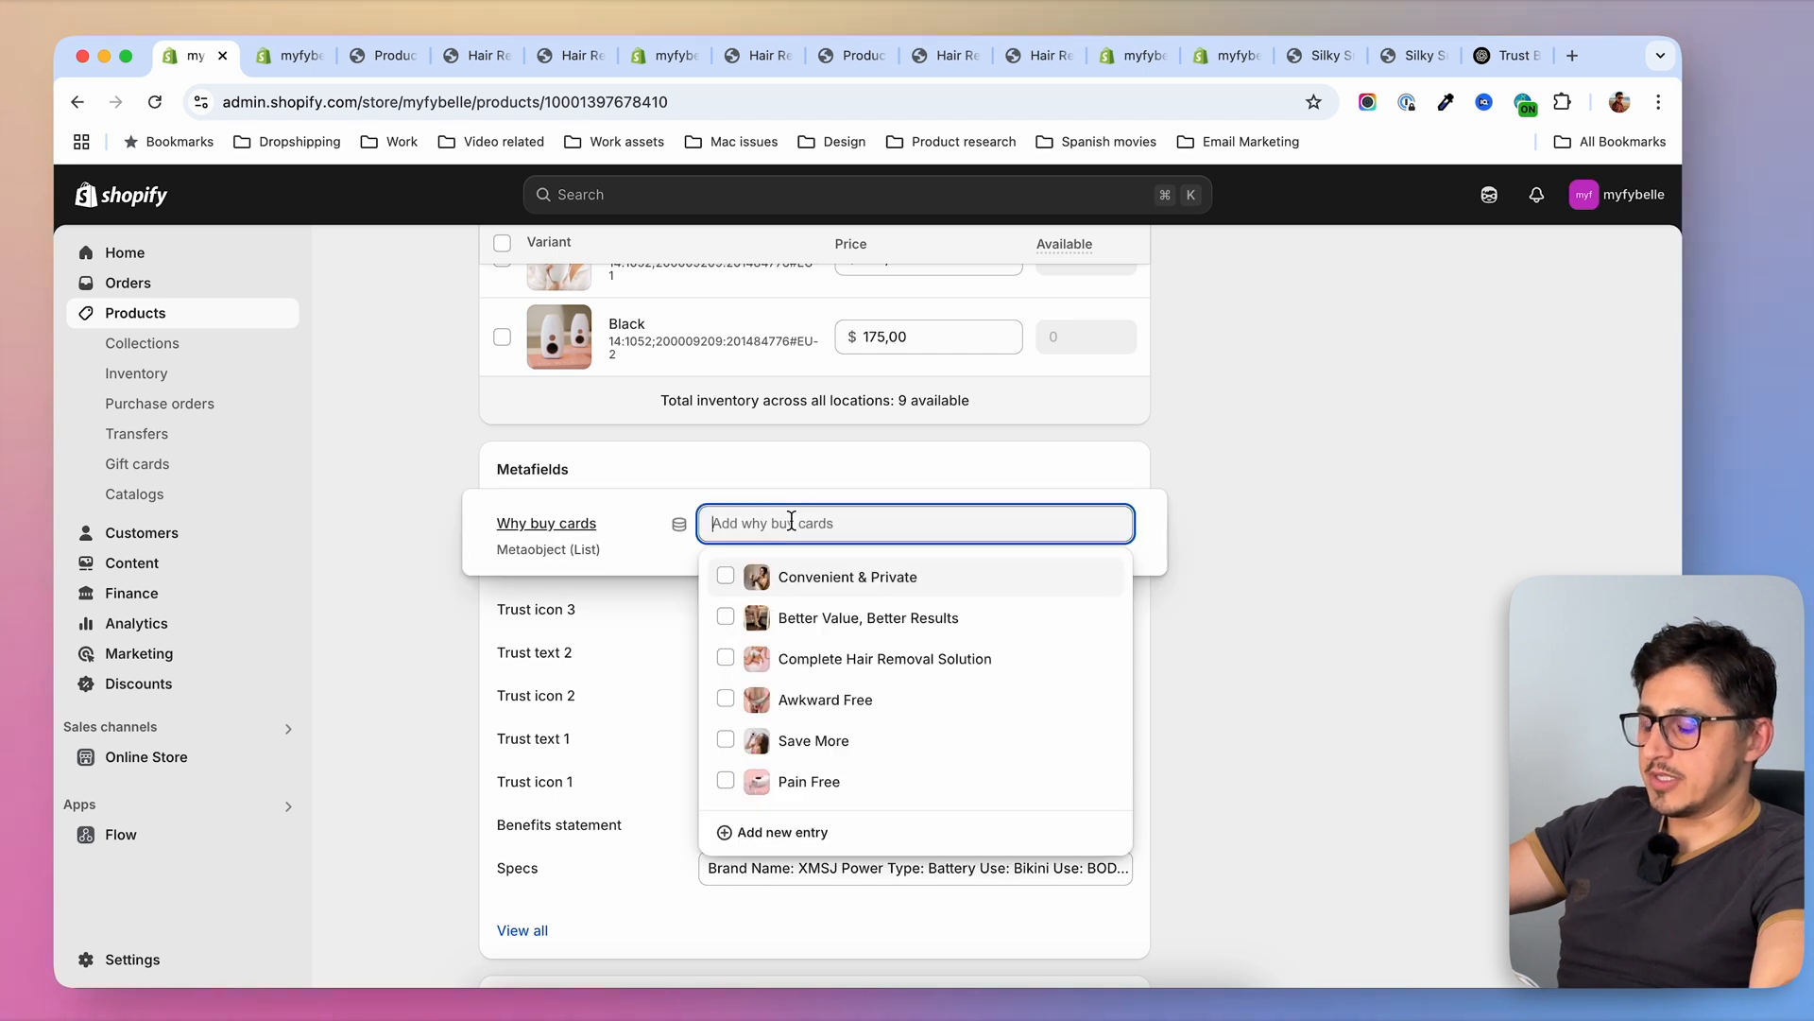
left_click(726, 579)
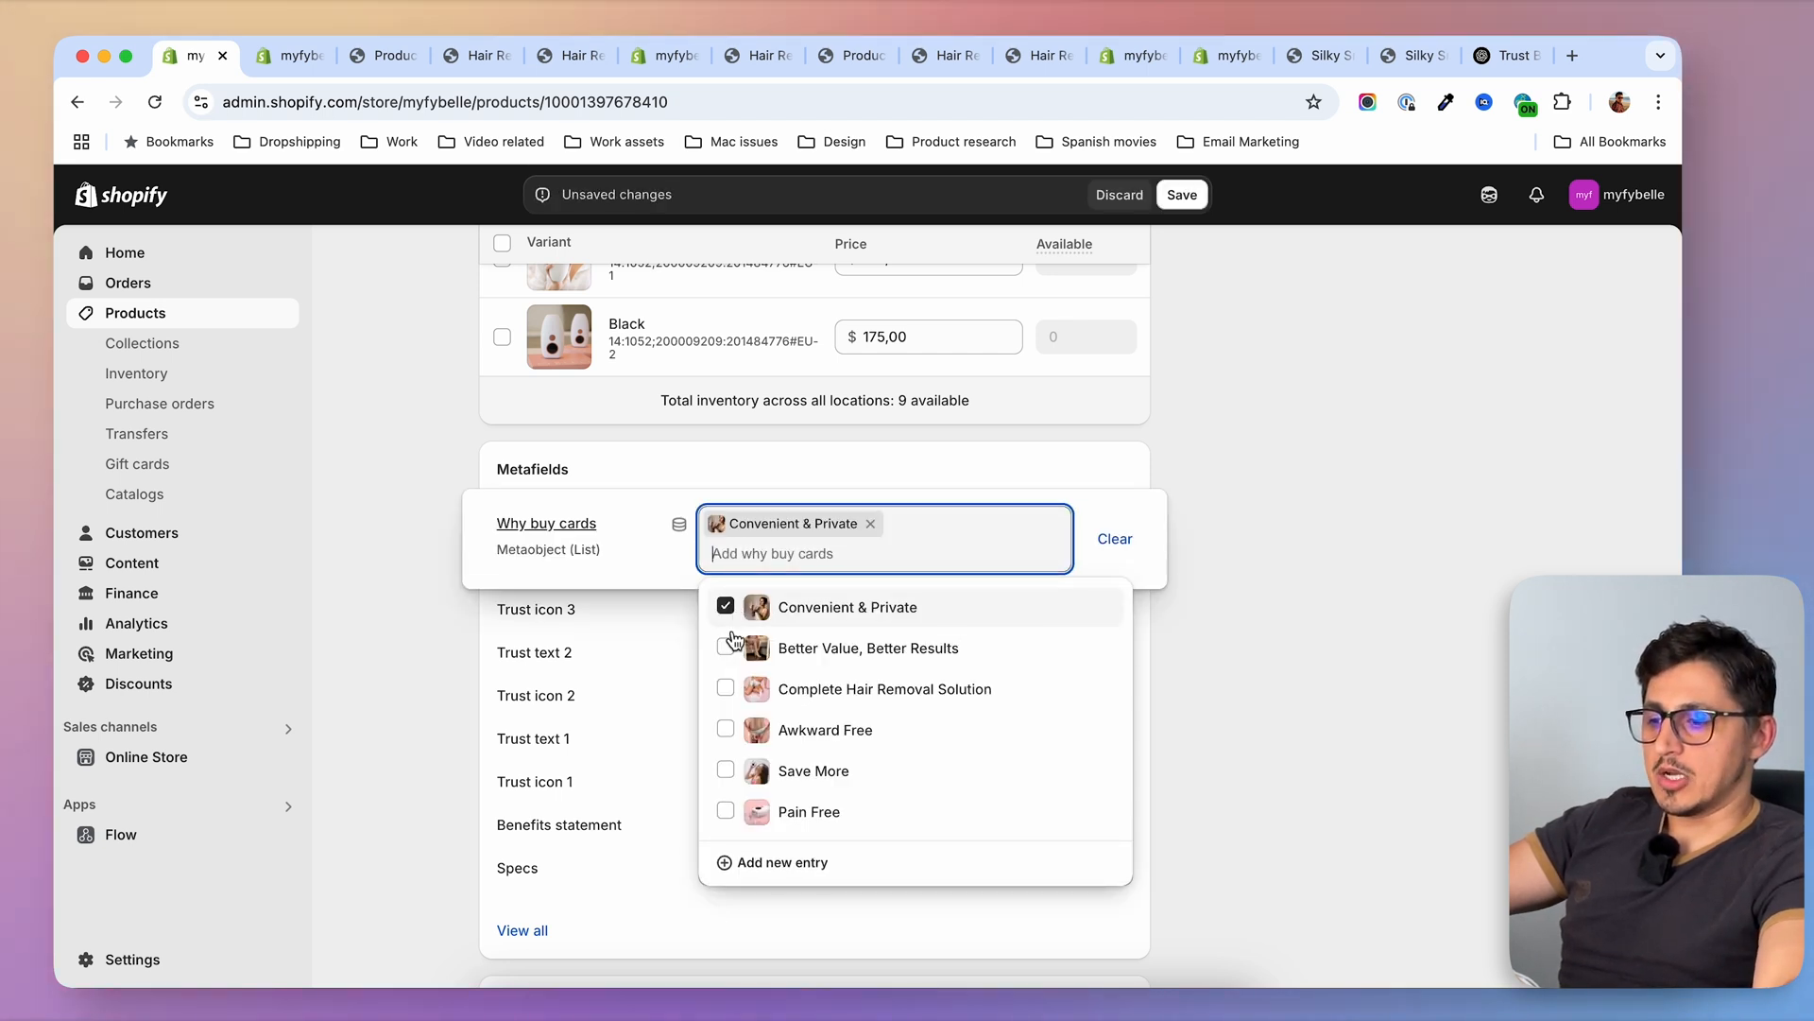
left_click(727, 647)
left_click(746, 731)
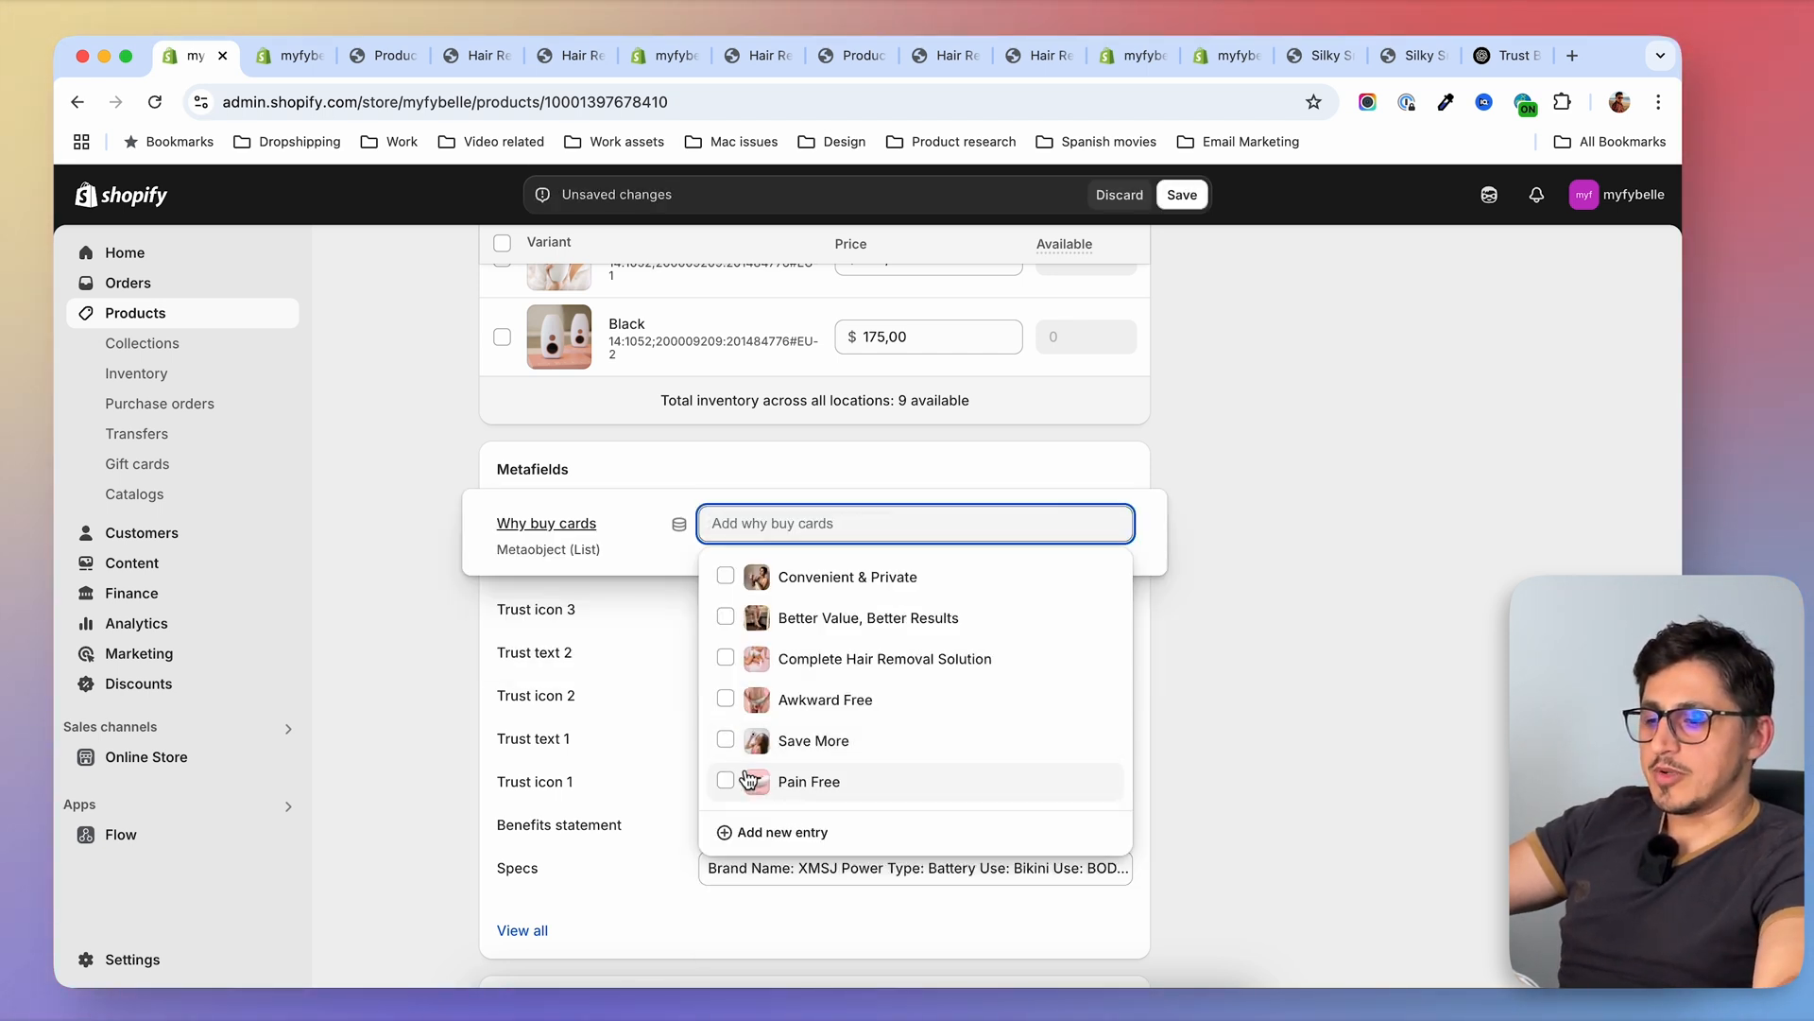
Assign Pain Free, Save More and Awkward Free, in that order, to the product's Why buy cards metafield and save the product
left_click(727, 783)
left_click(725, 741)
left_click(726, 700)
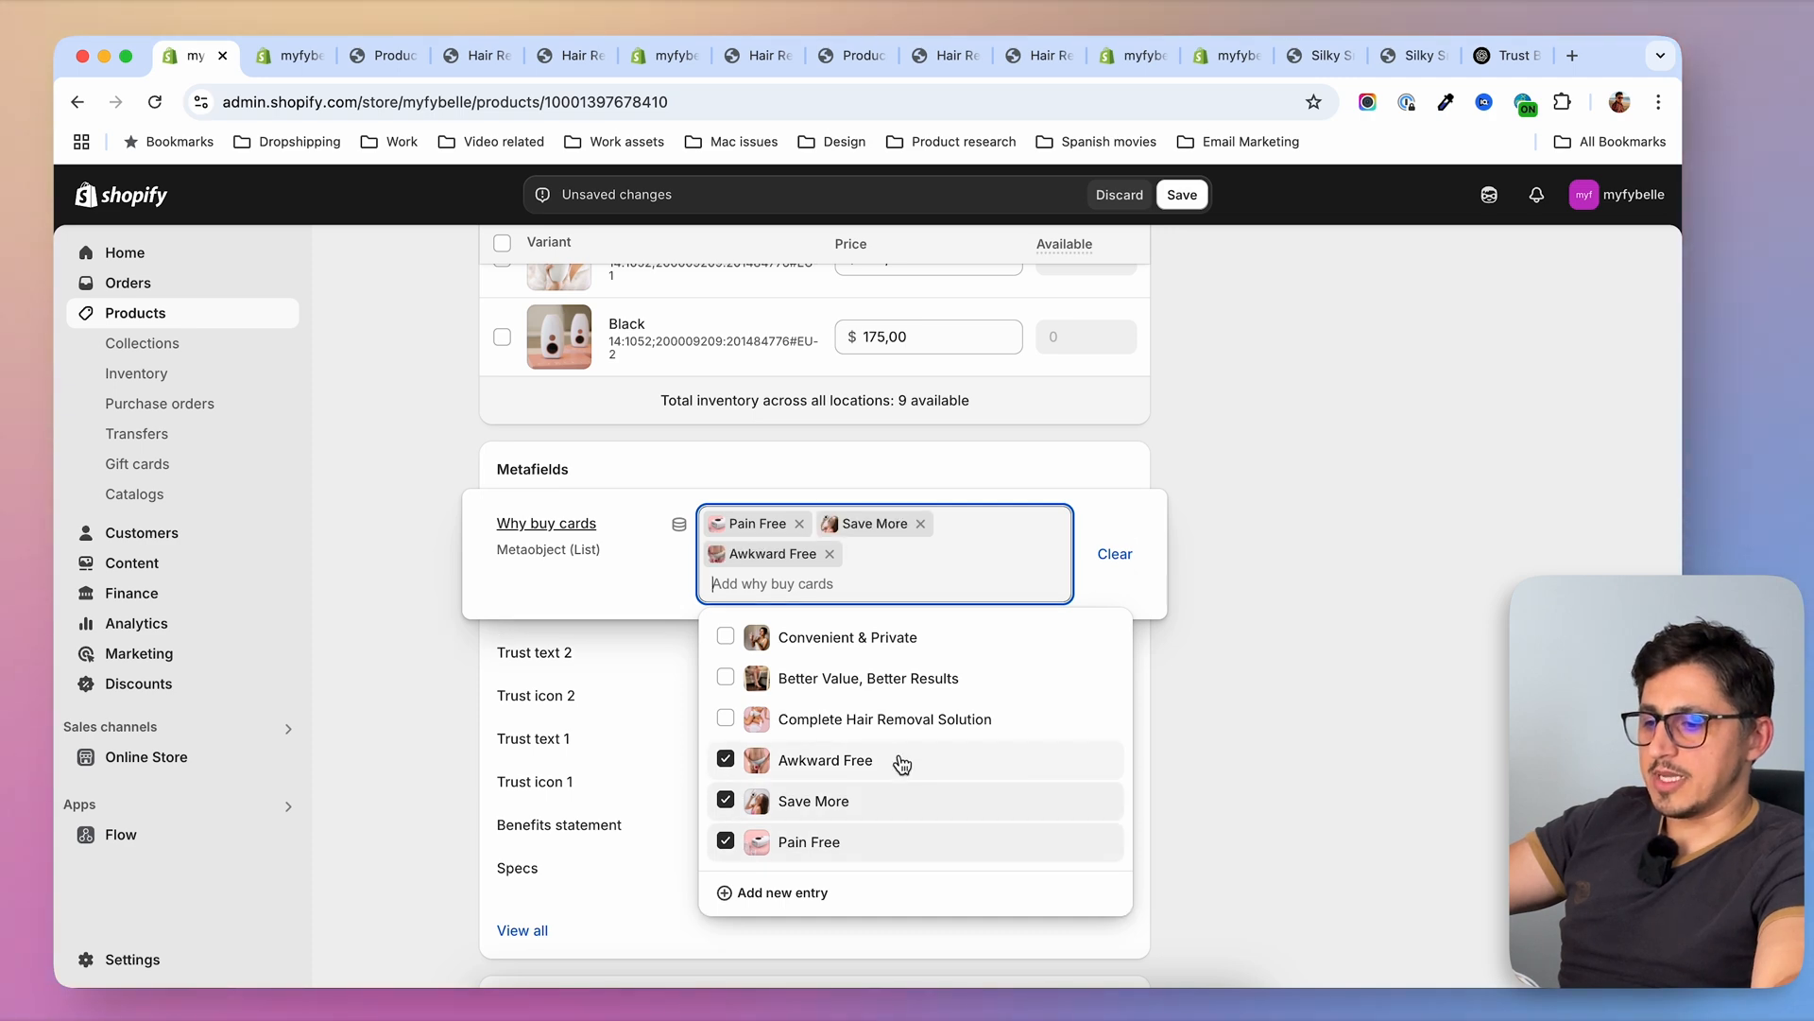
left_click(1183, 196)
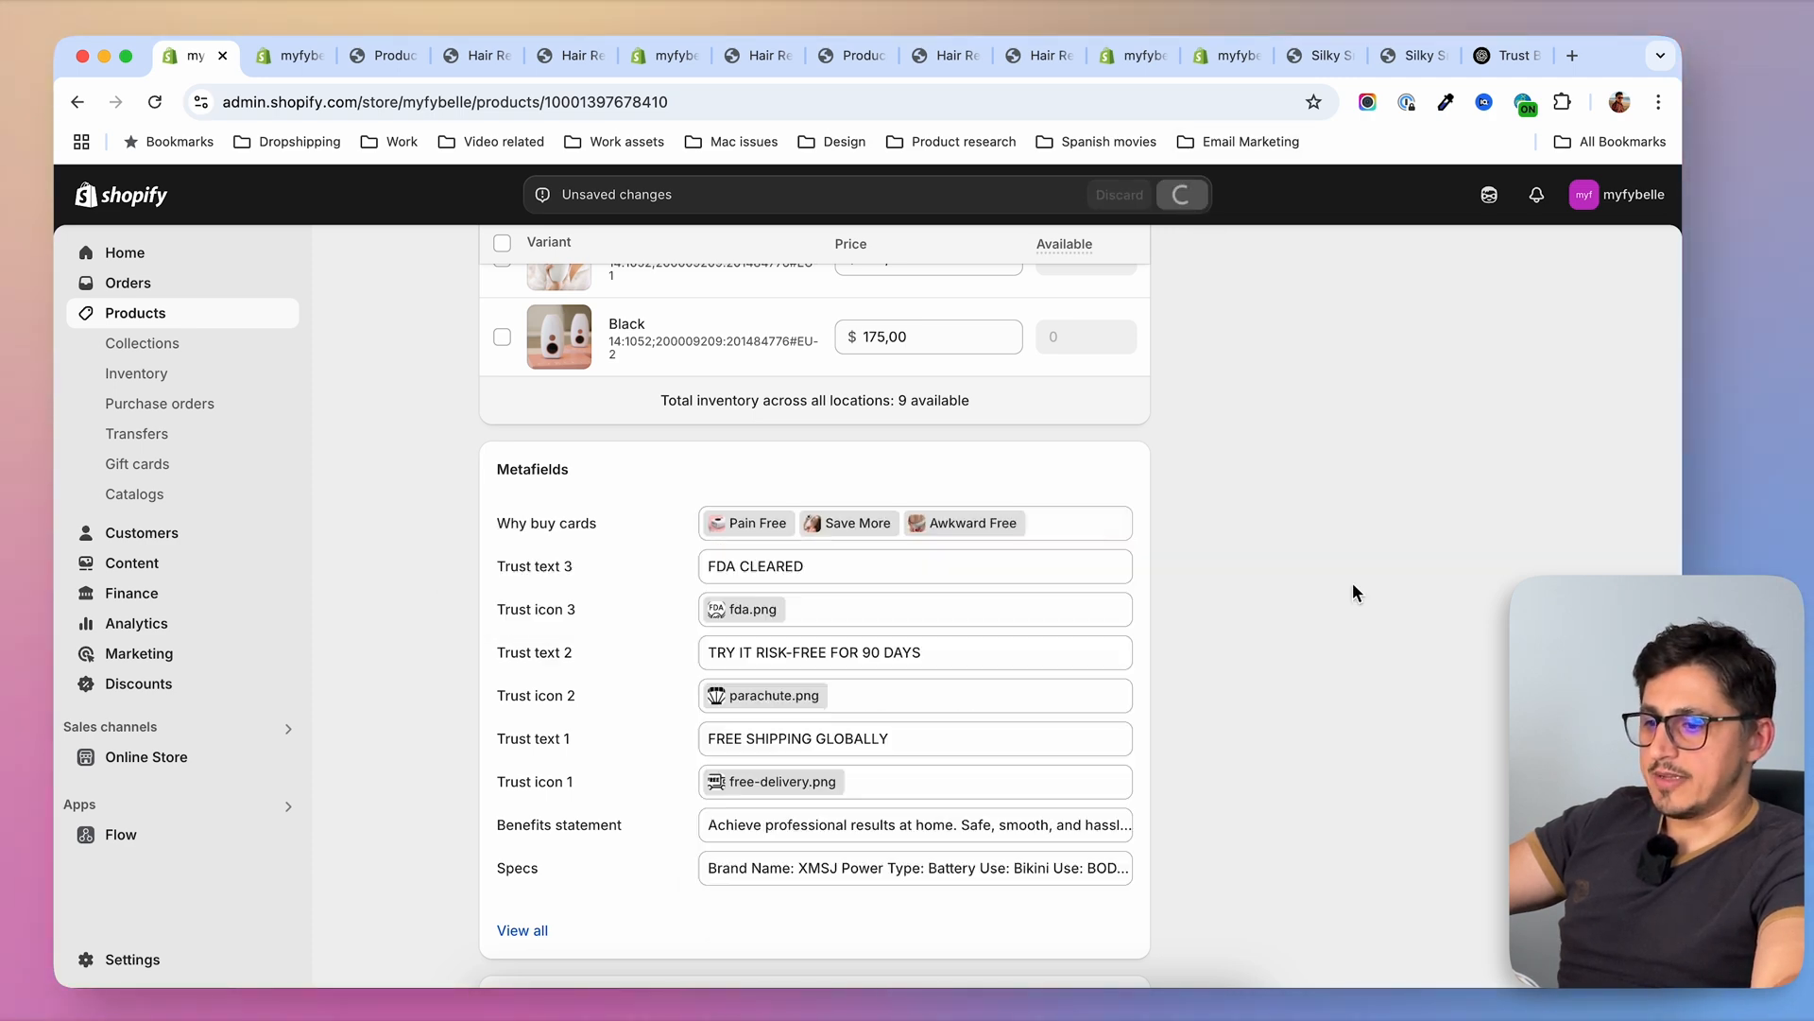
scroll(1157, 631, "up", 5)
scroll(1160, 631, "down", 4)
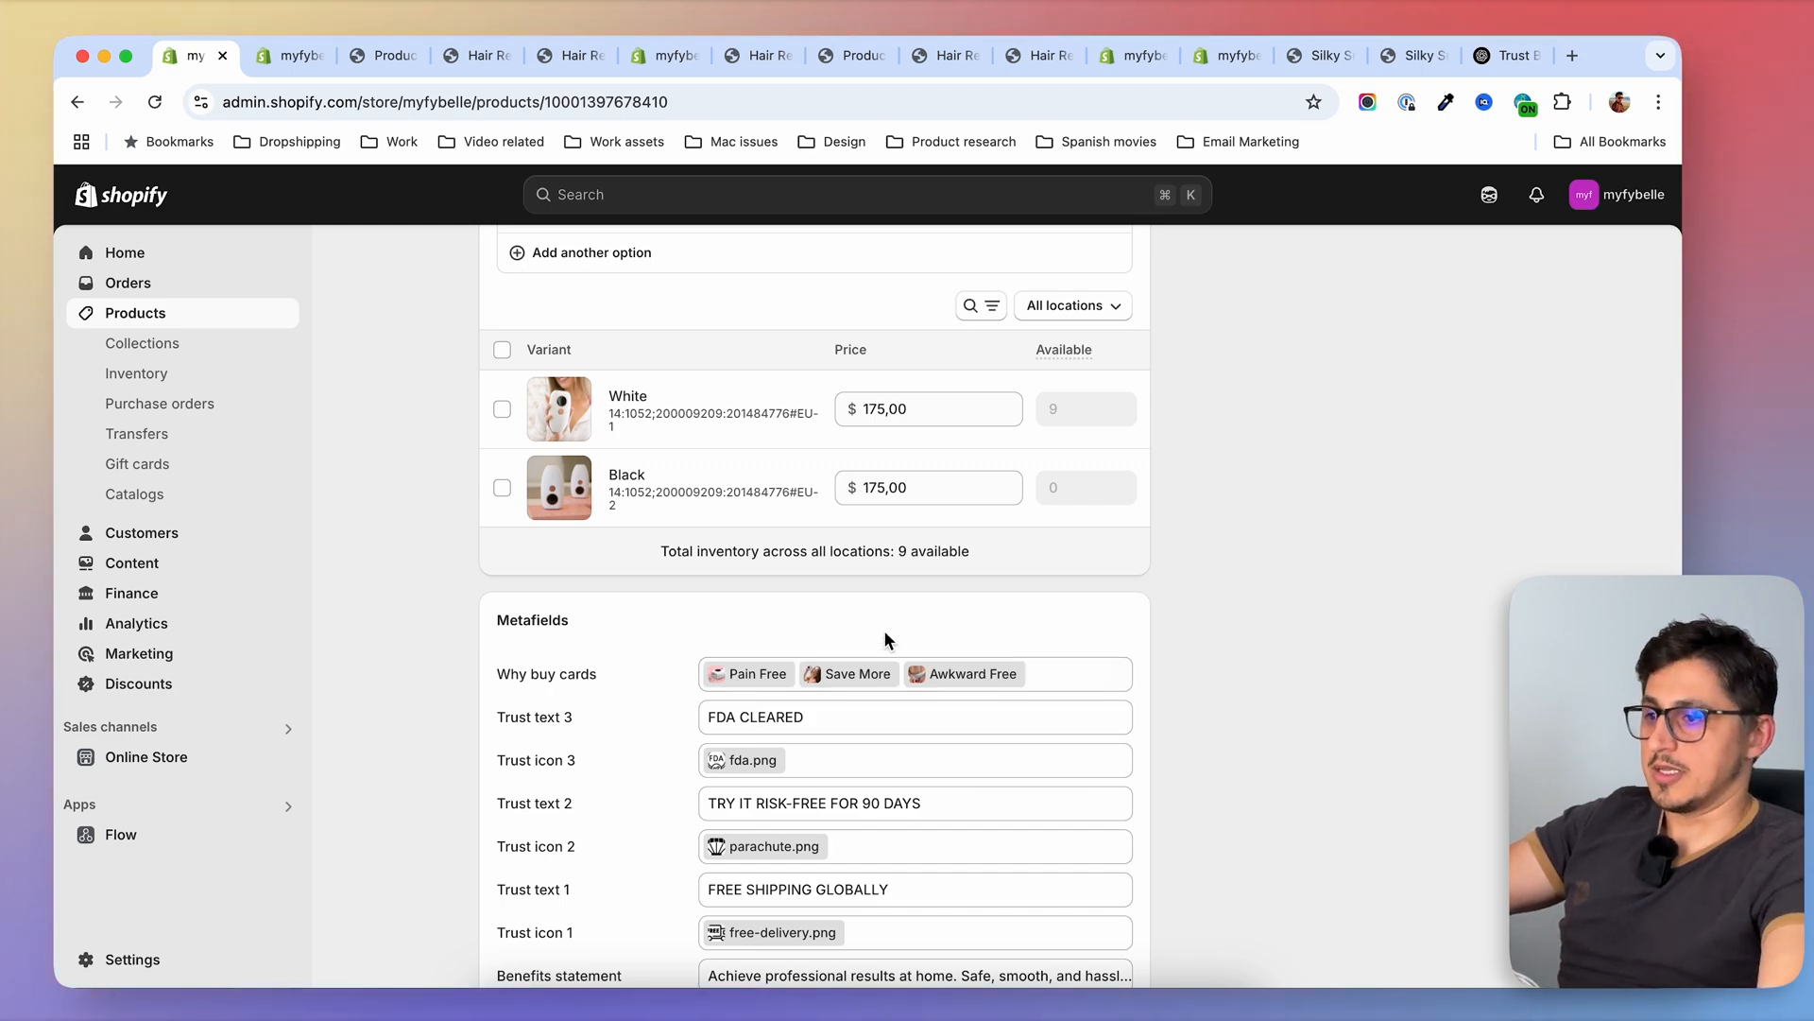
In the theme editor's bundles template, remove the Awkward Free and Save More columns from the "Why You'll Love Fybelle" multicolumn section
key("ctrl+Tab")
scroll(847, 643, "down", 10)
scroll(725, 644, "down", 15)
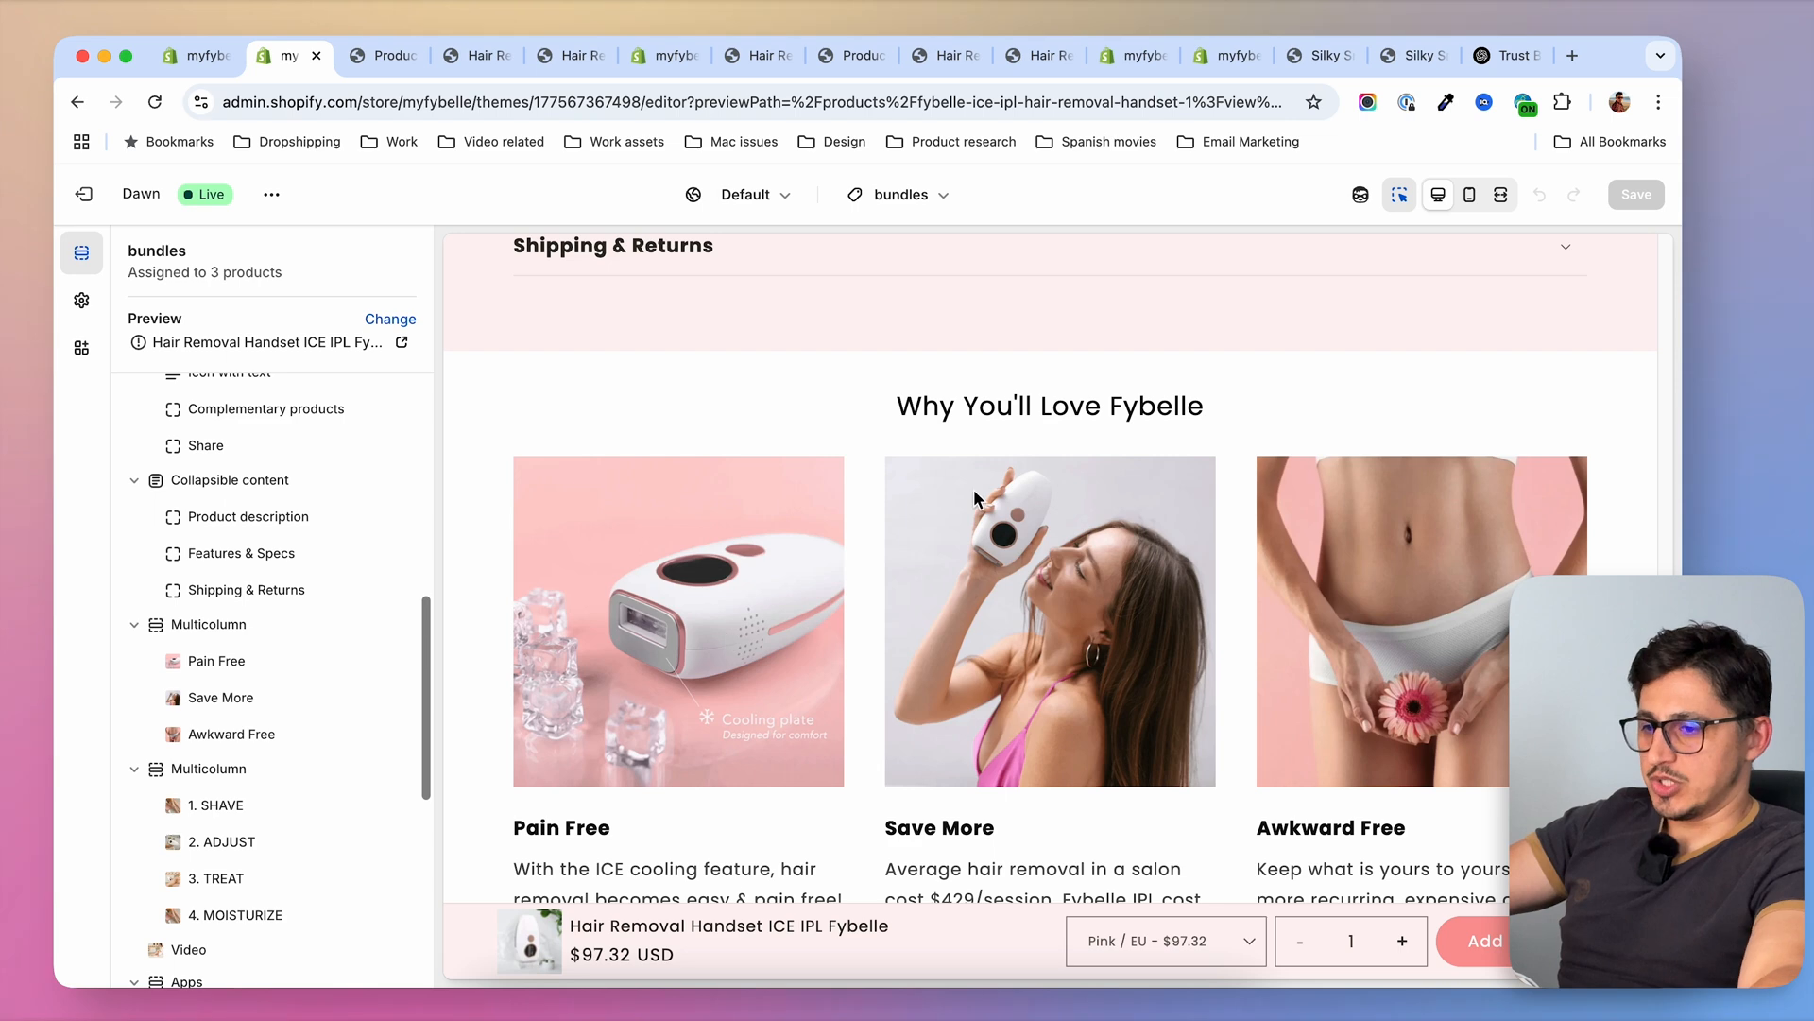
scroll(903, 590, "down", 2)
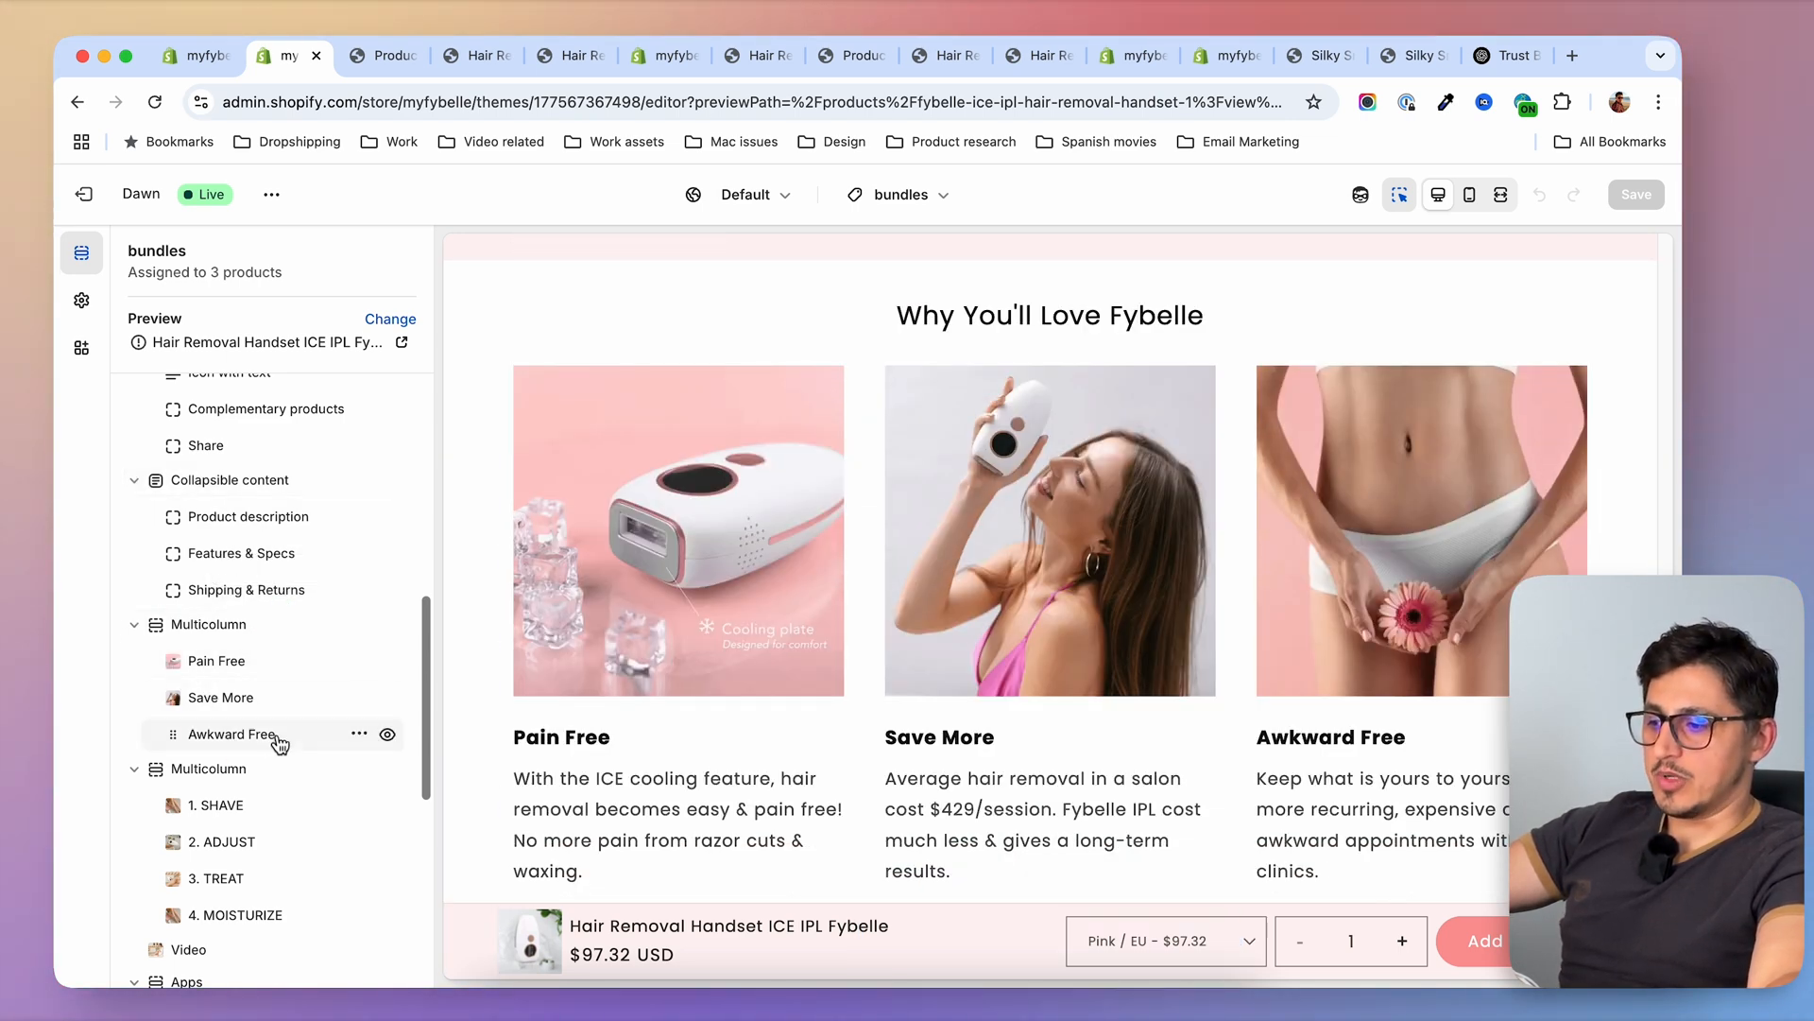
left_click(353, 737)
left_click(402, 810)
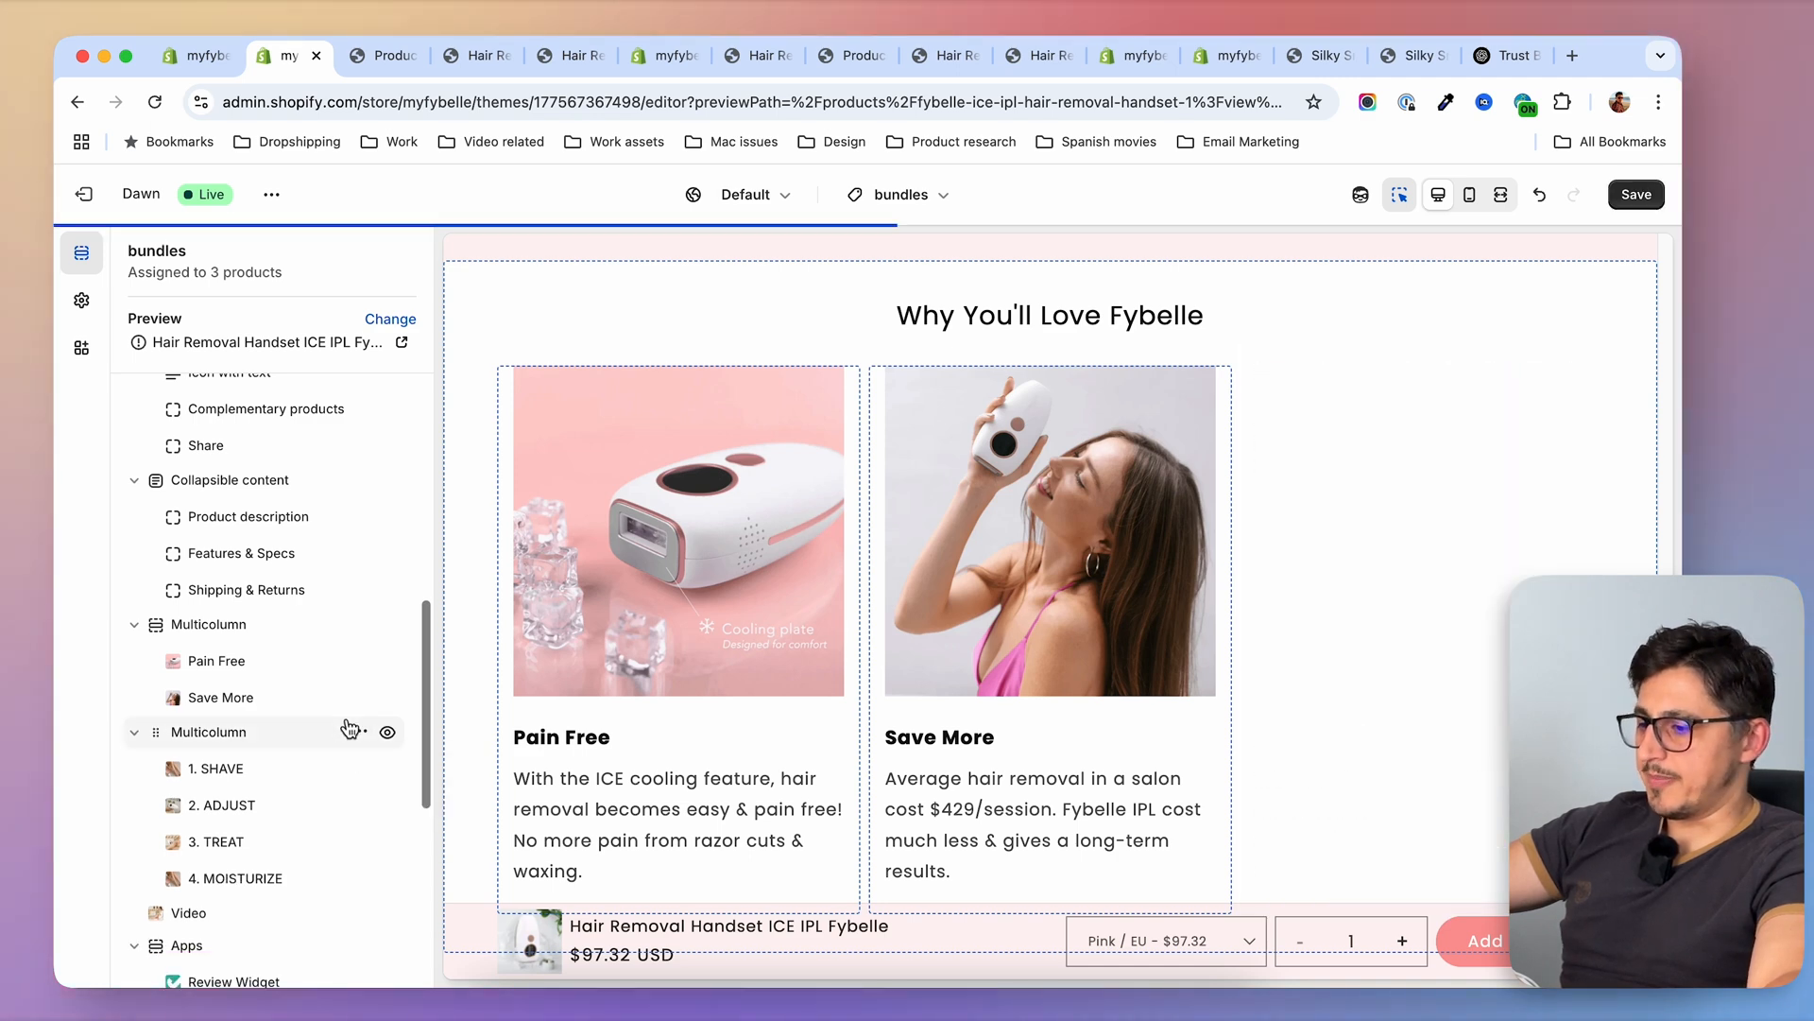
left_click(359, 697)
left_click(399, 763)
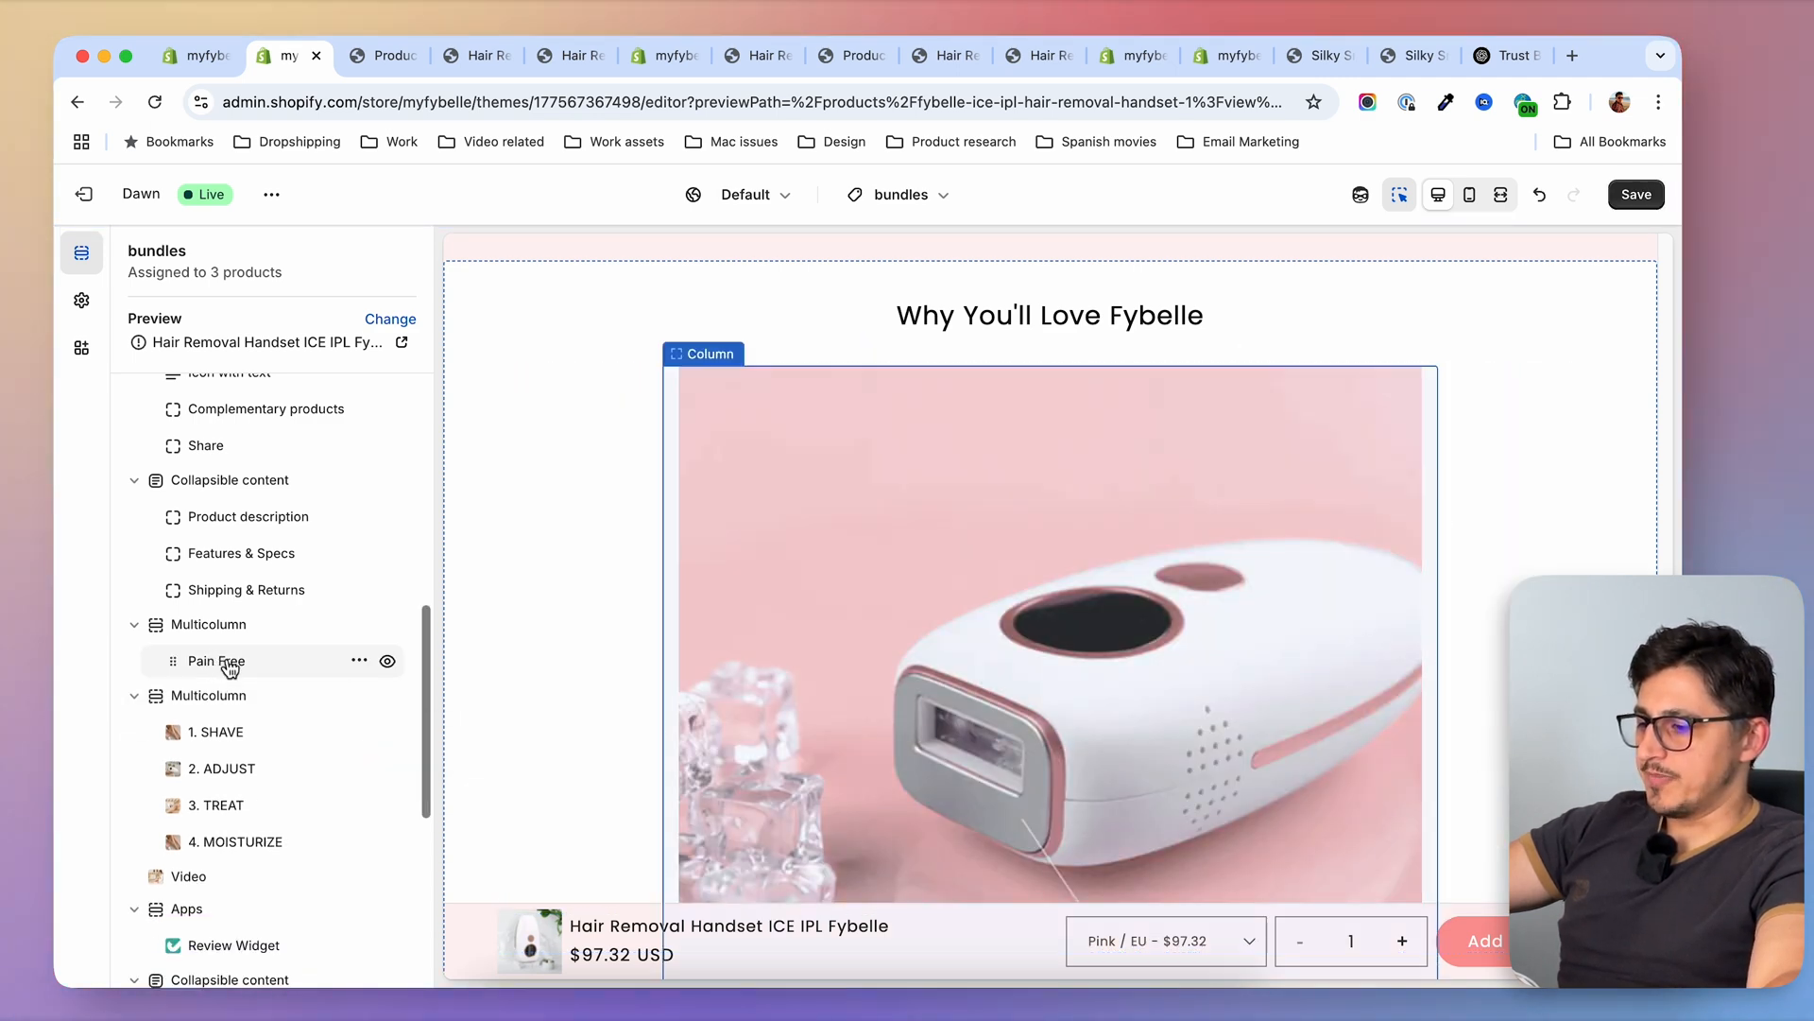
Connect the Pain Free column in the "Why You'll Love Fybelle" section to the product's Why buy cards metafield and save the theme
left_click(229, 662)
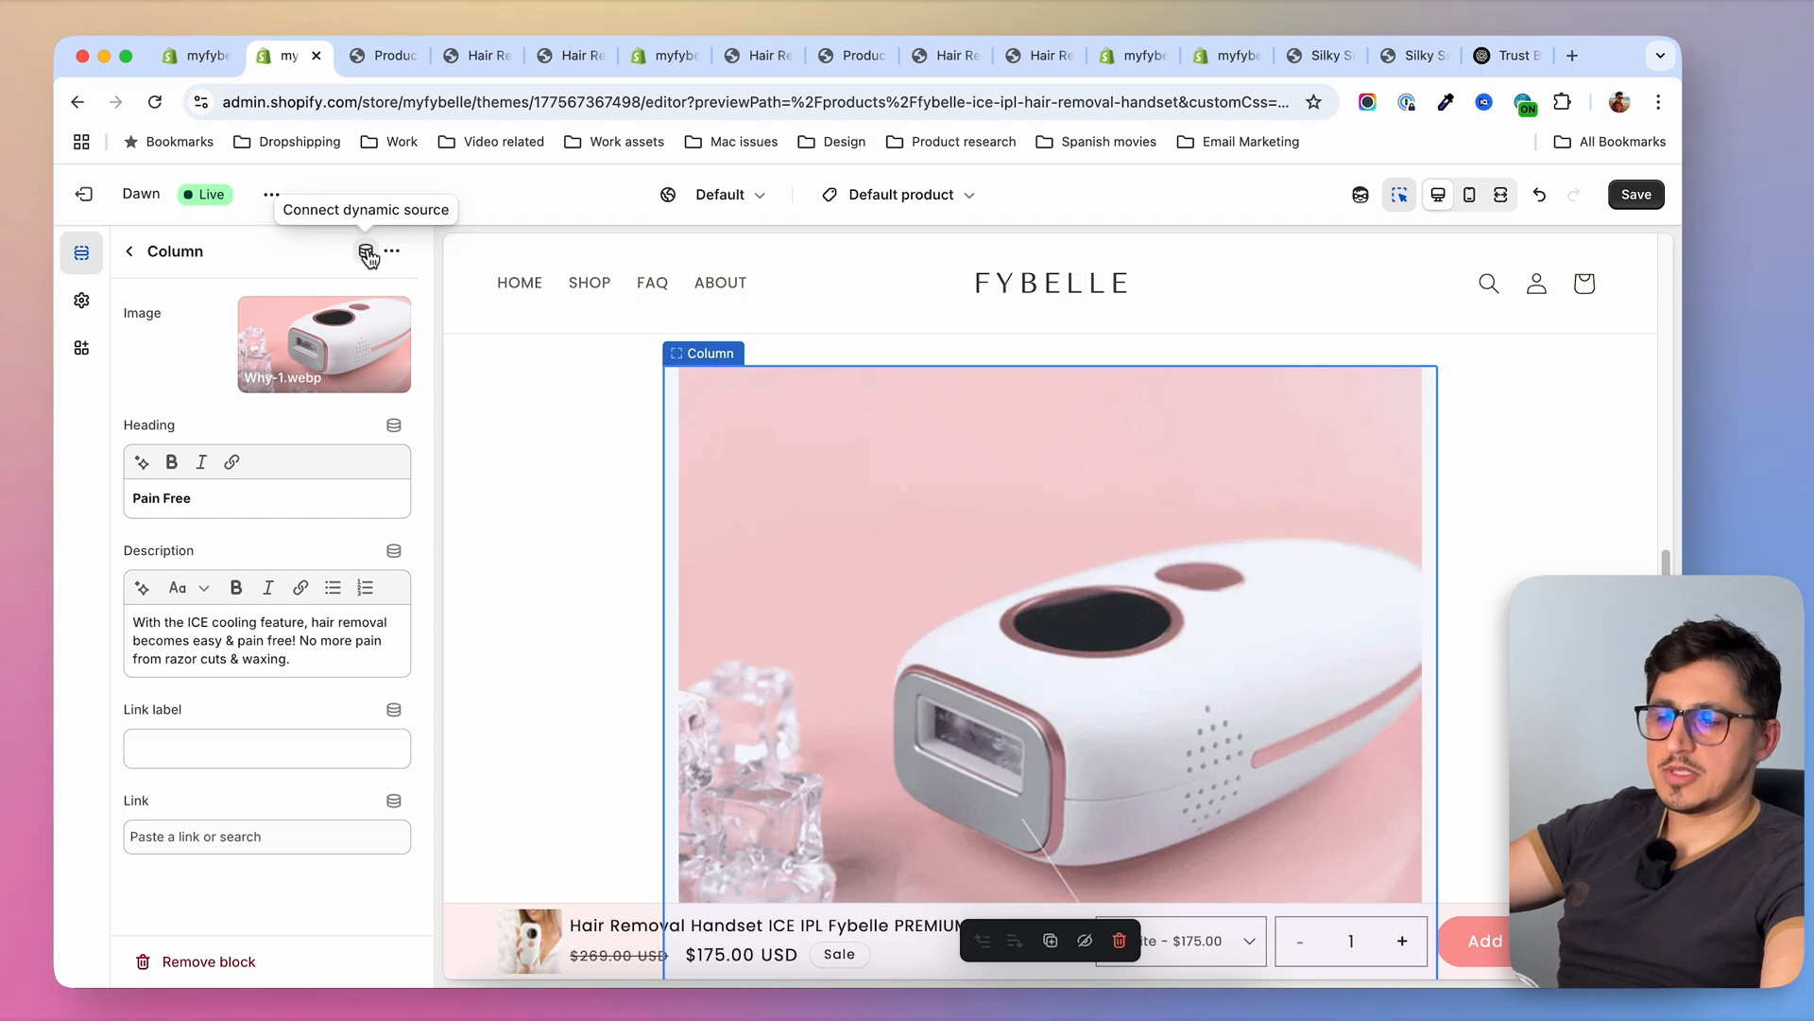
left_click(367, 253)
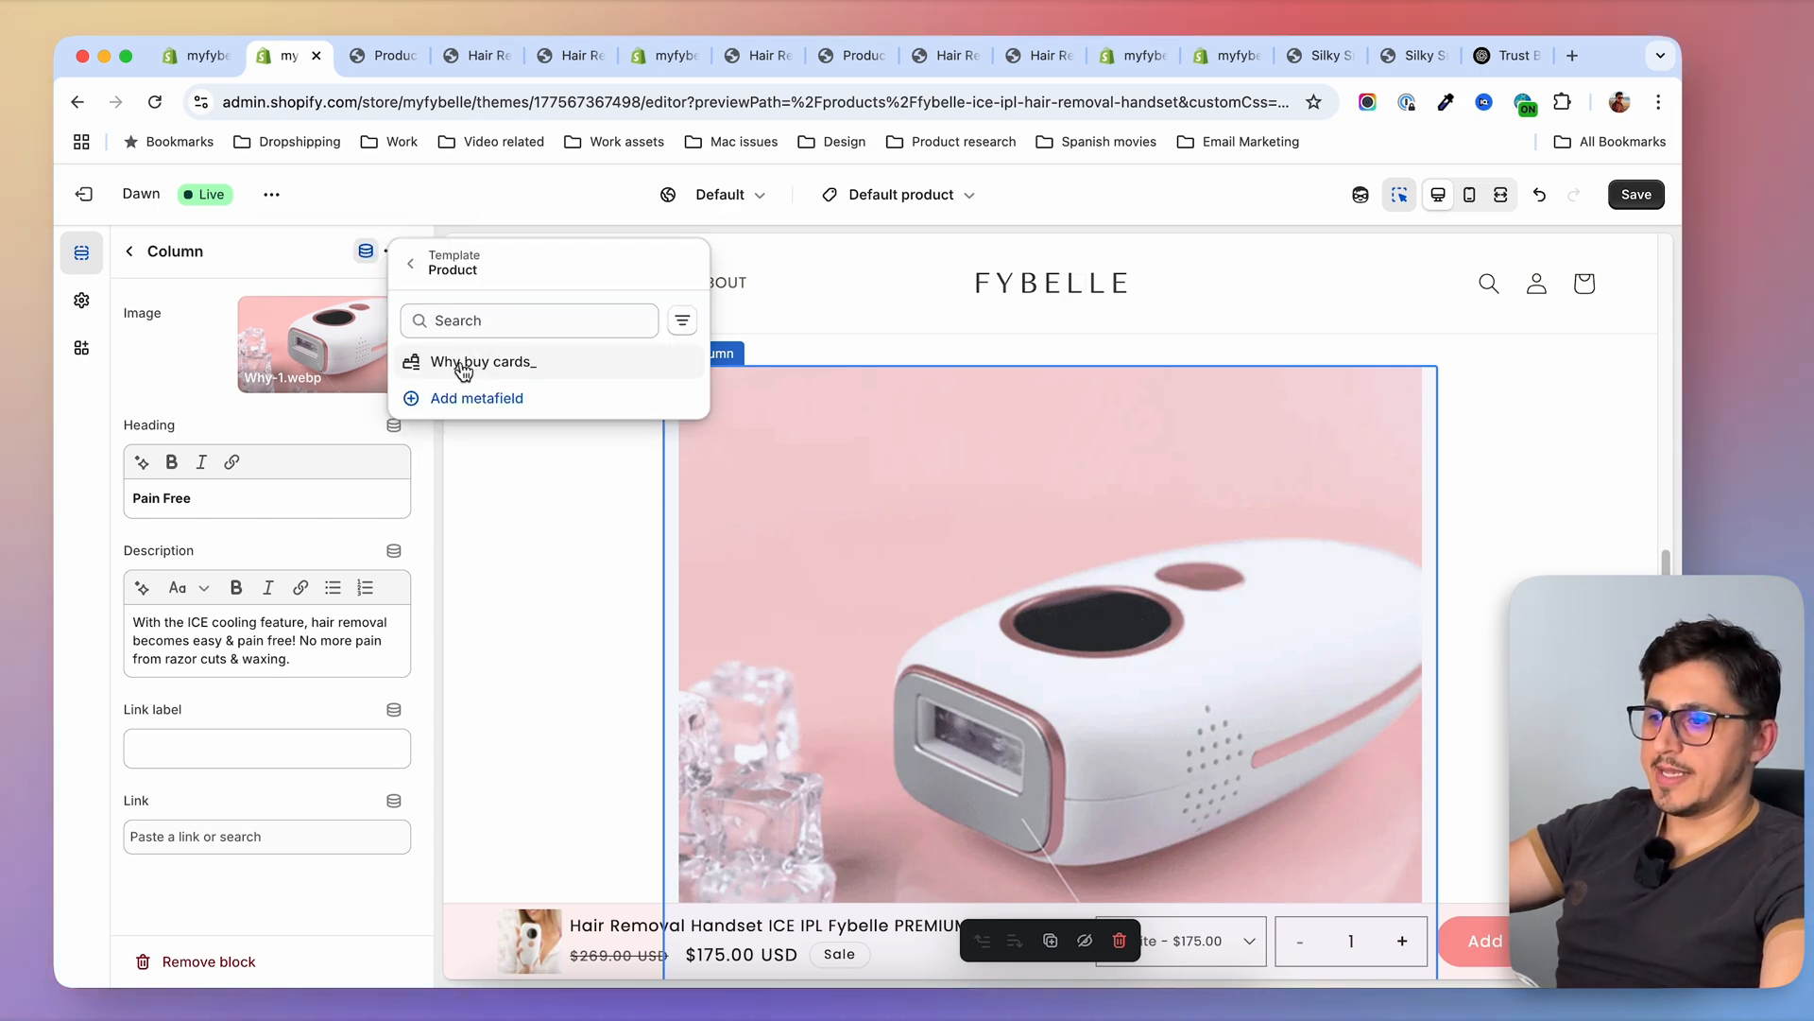
left_click(480, 363)
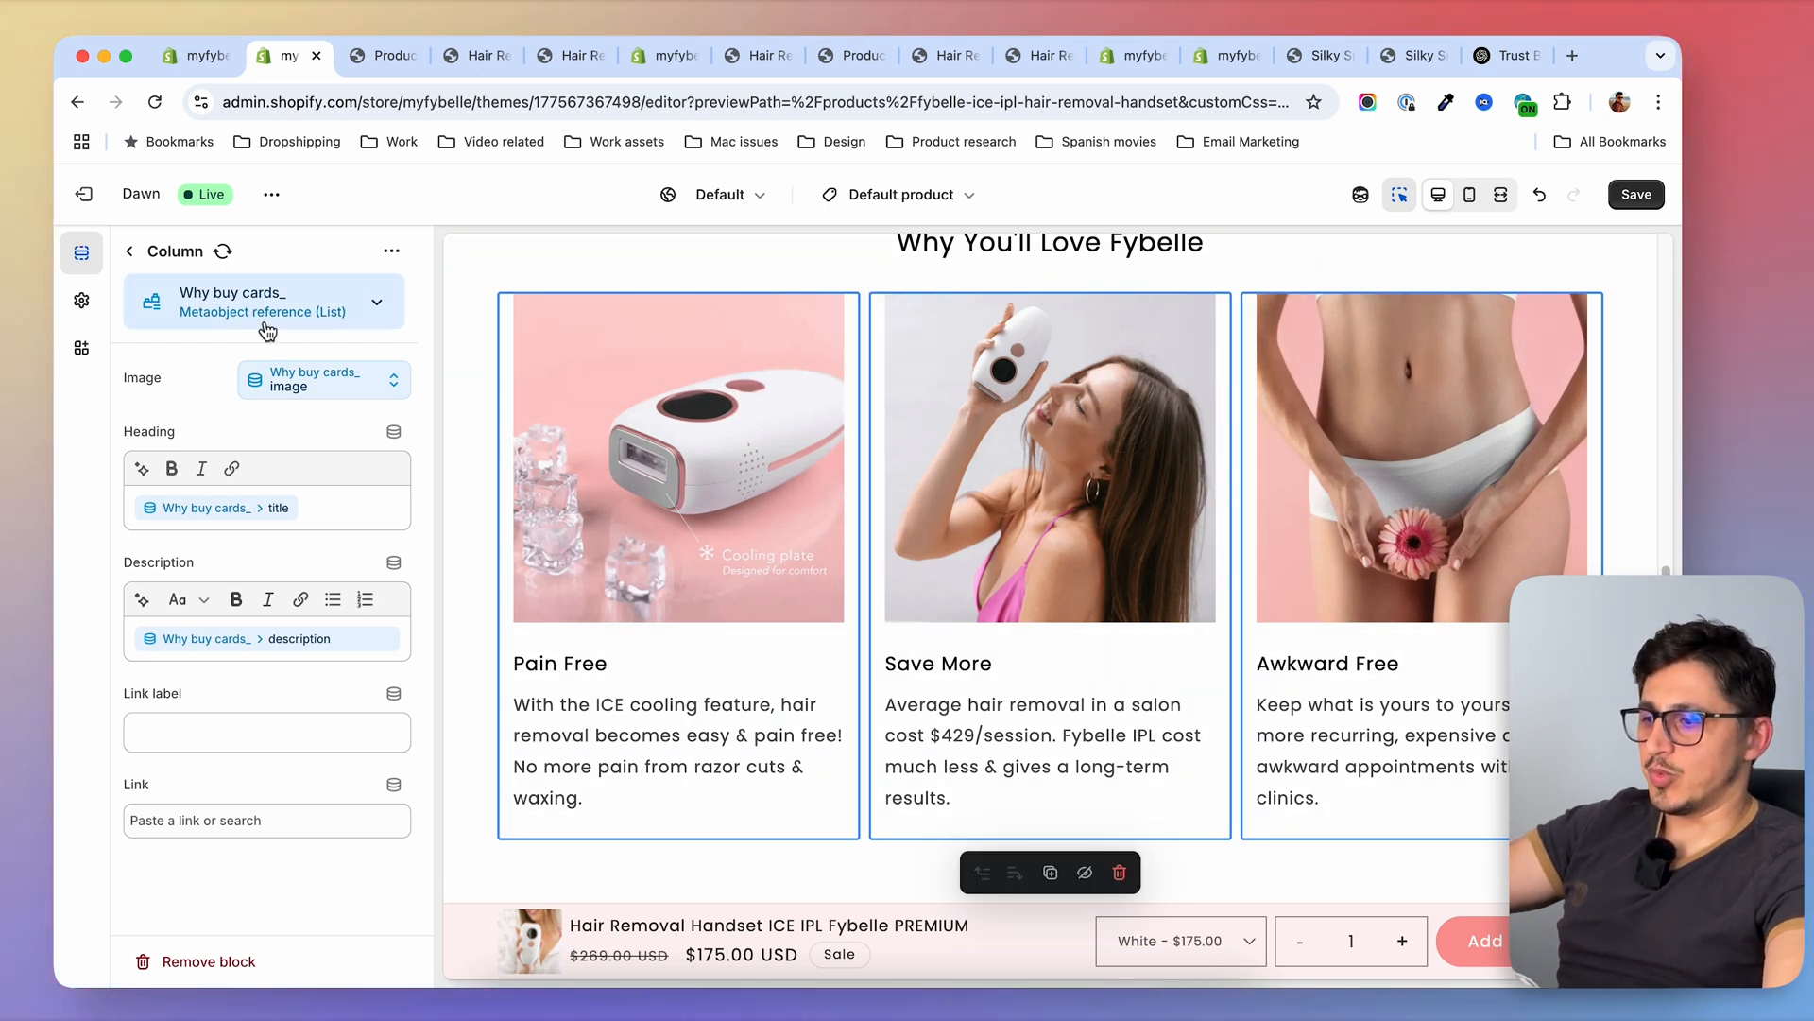
scroll(867, 603, "up", 10)
scroll(870, 605, "up", 15)
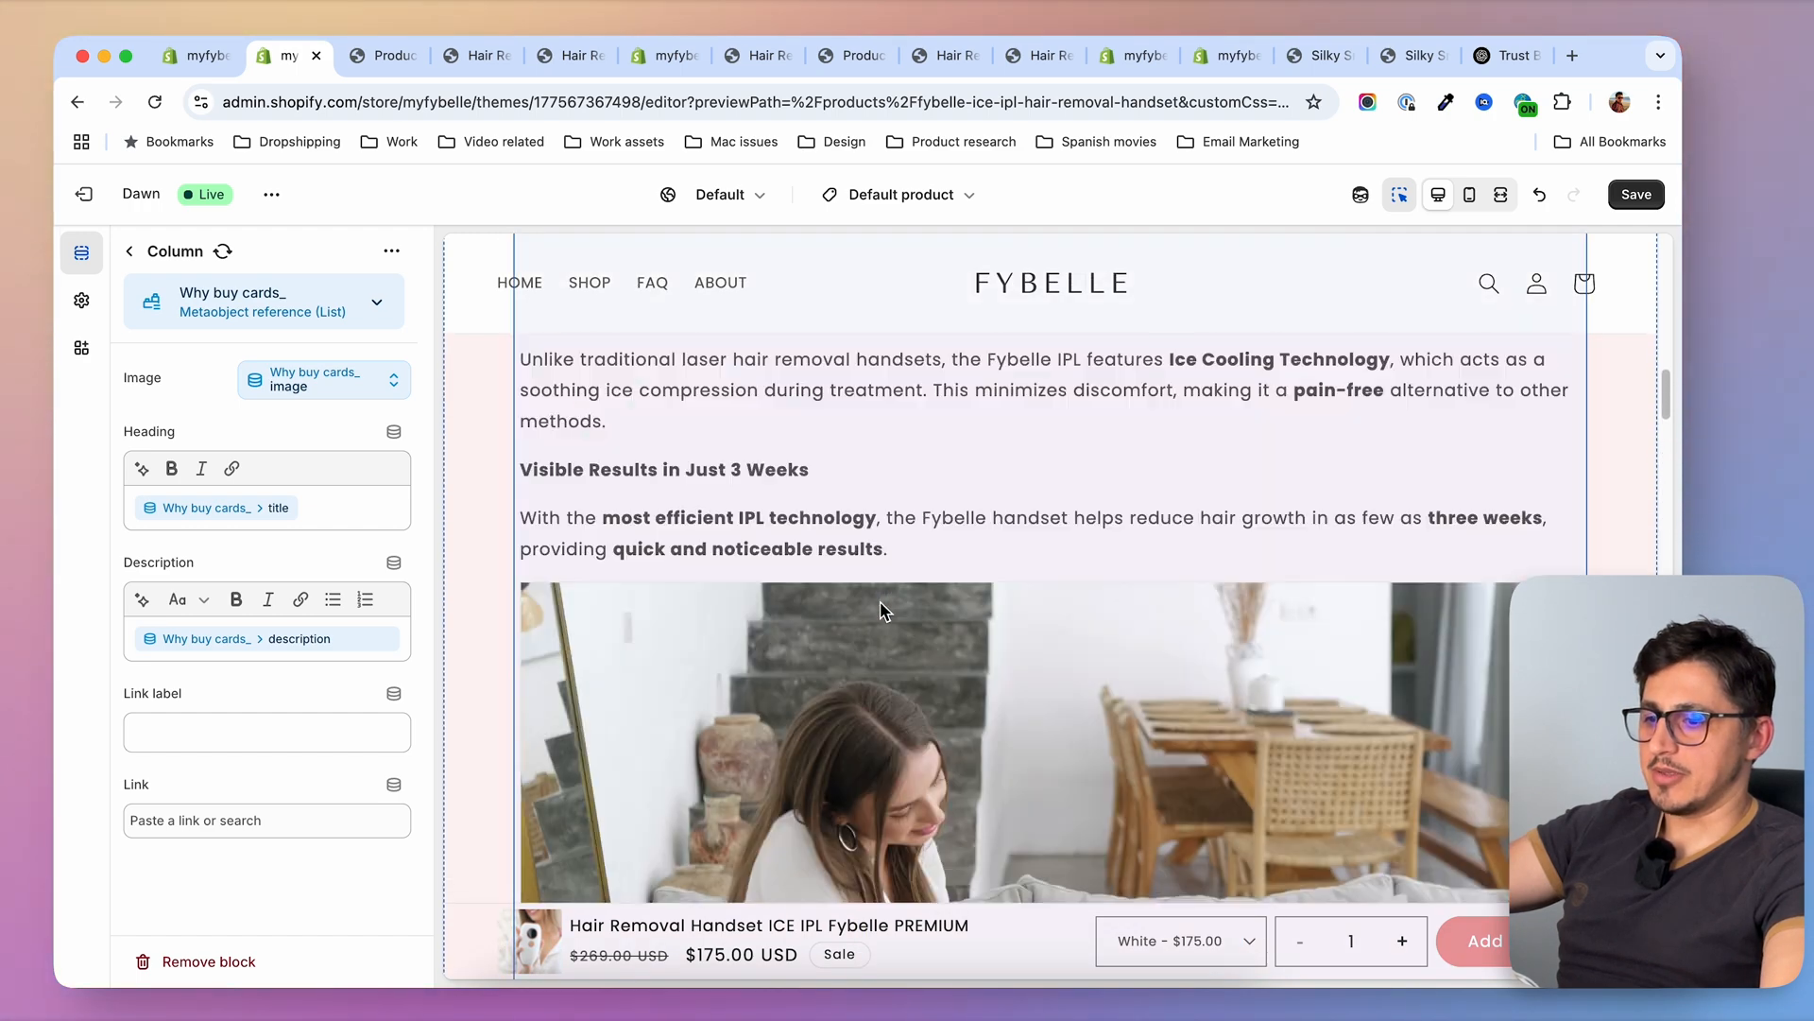
key("super+s")
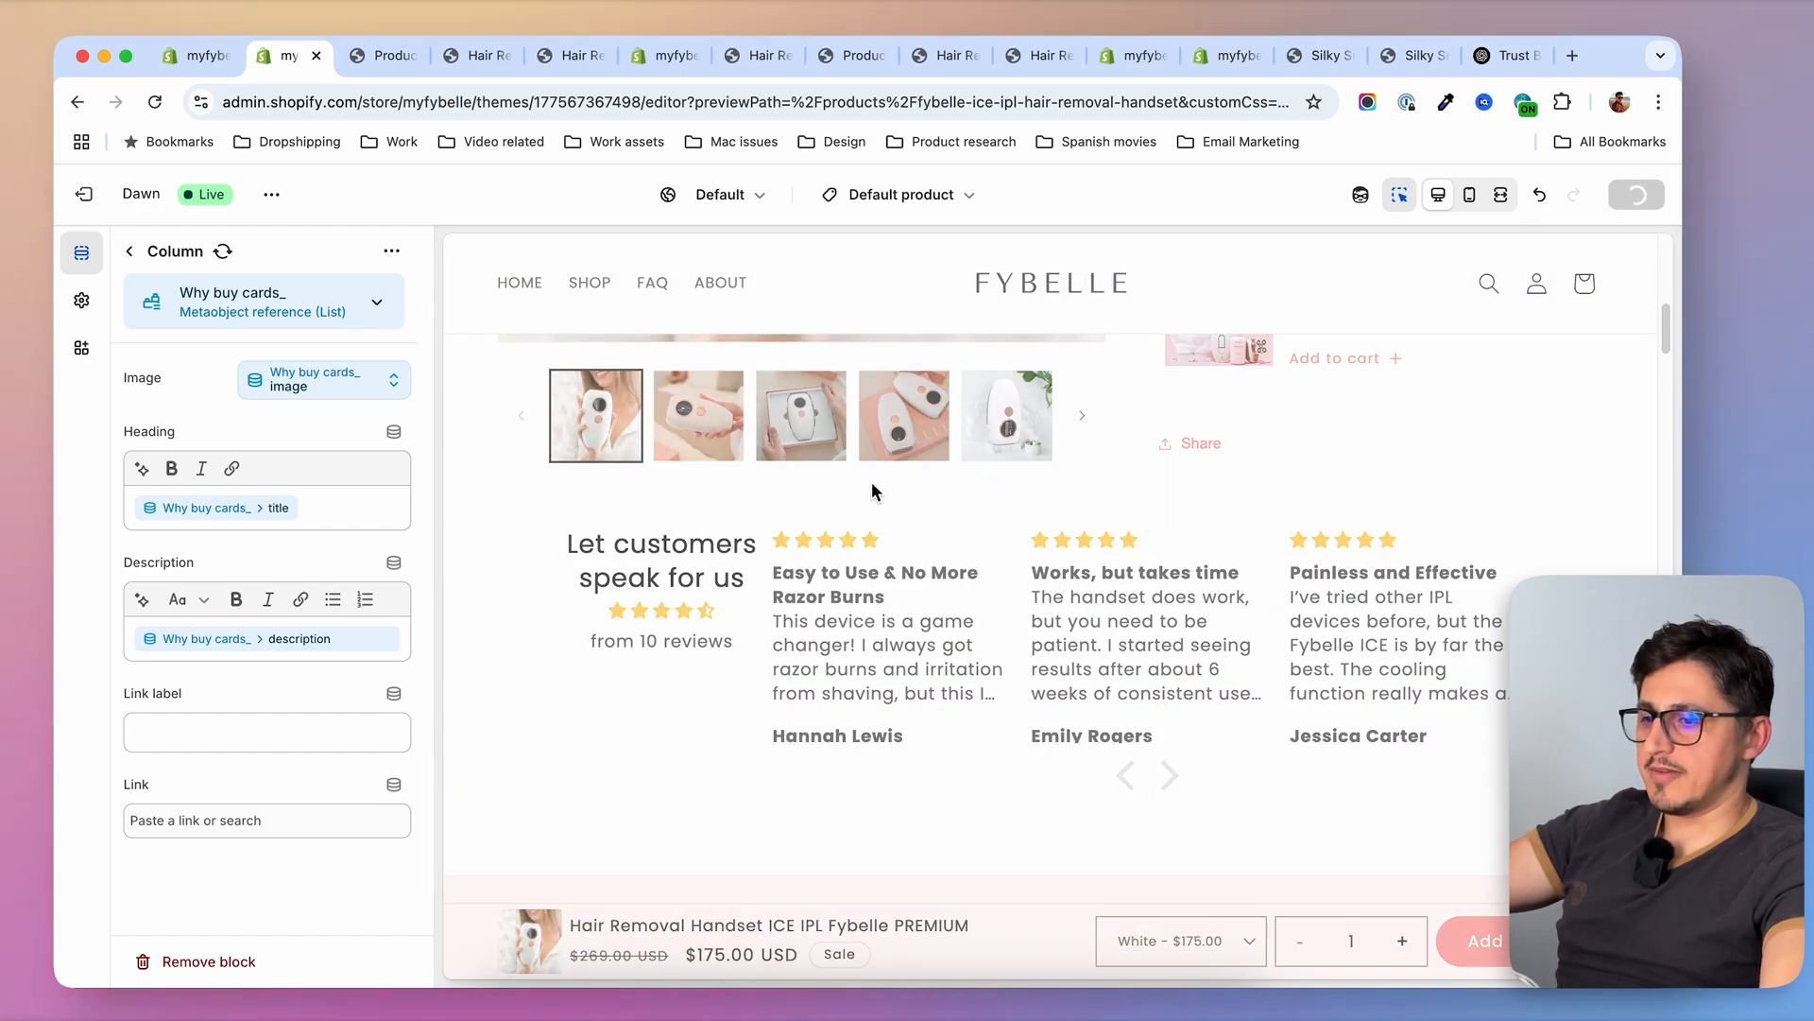
Check the "Why You'll Love Fybelle" section on the storefront preview page of Hair Removal Handset ICE IPL Fybelle PREMIUM
left_click(377, 58)
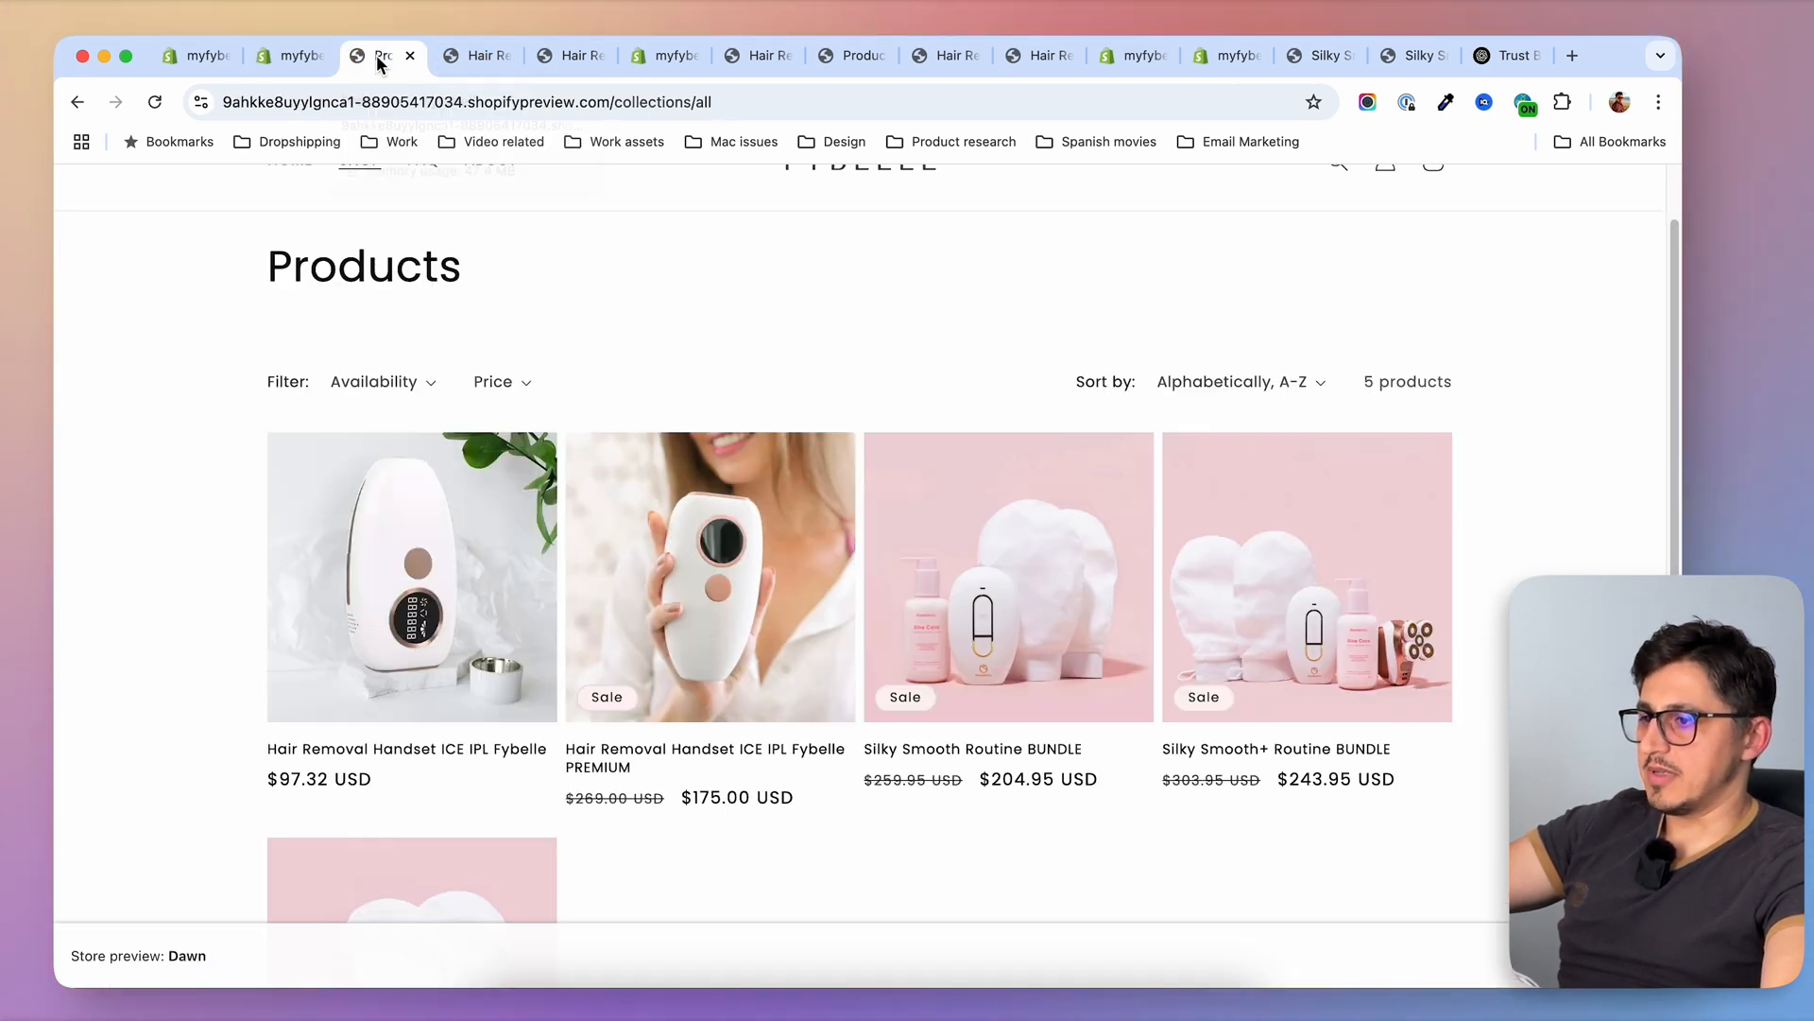
left_click(756, 491)
scroll(1046, 639, "down", 15)
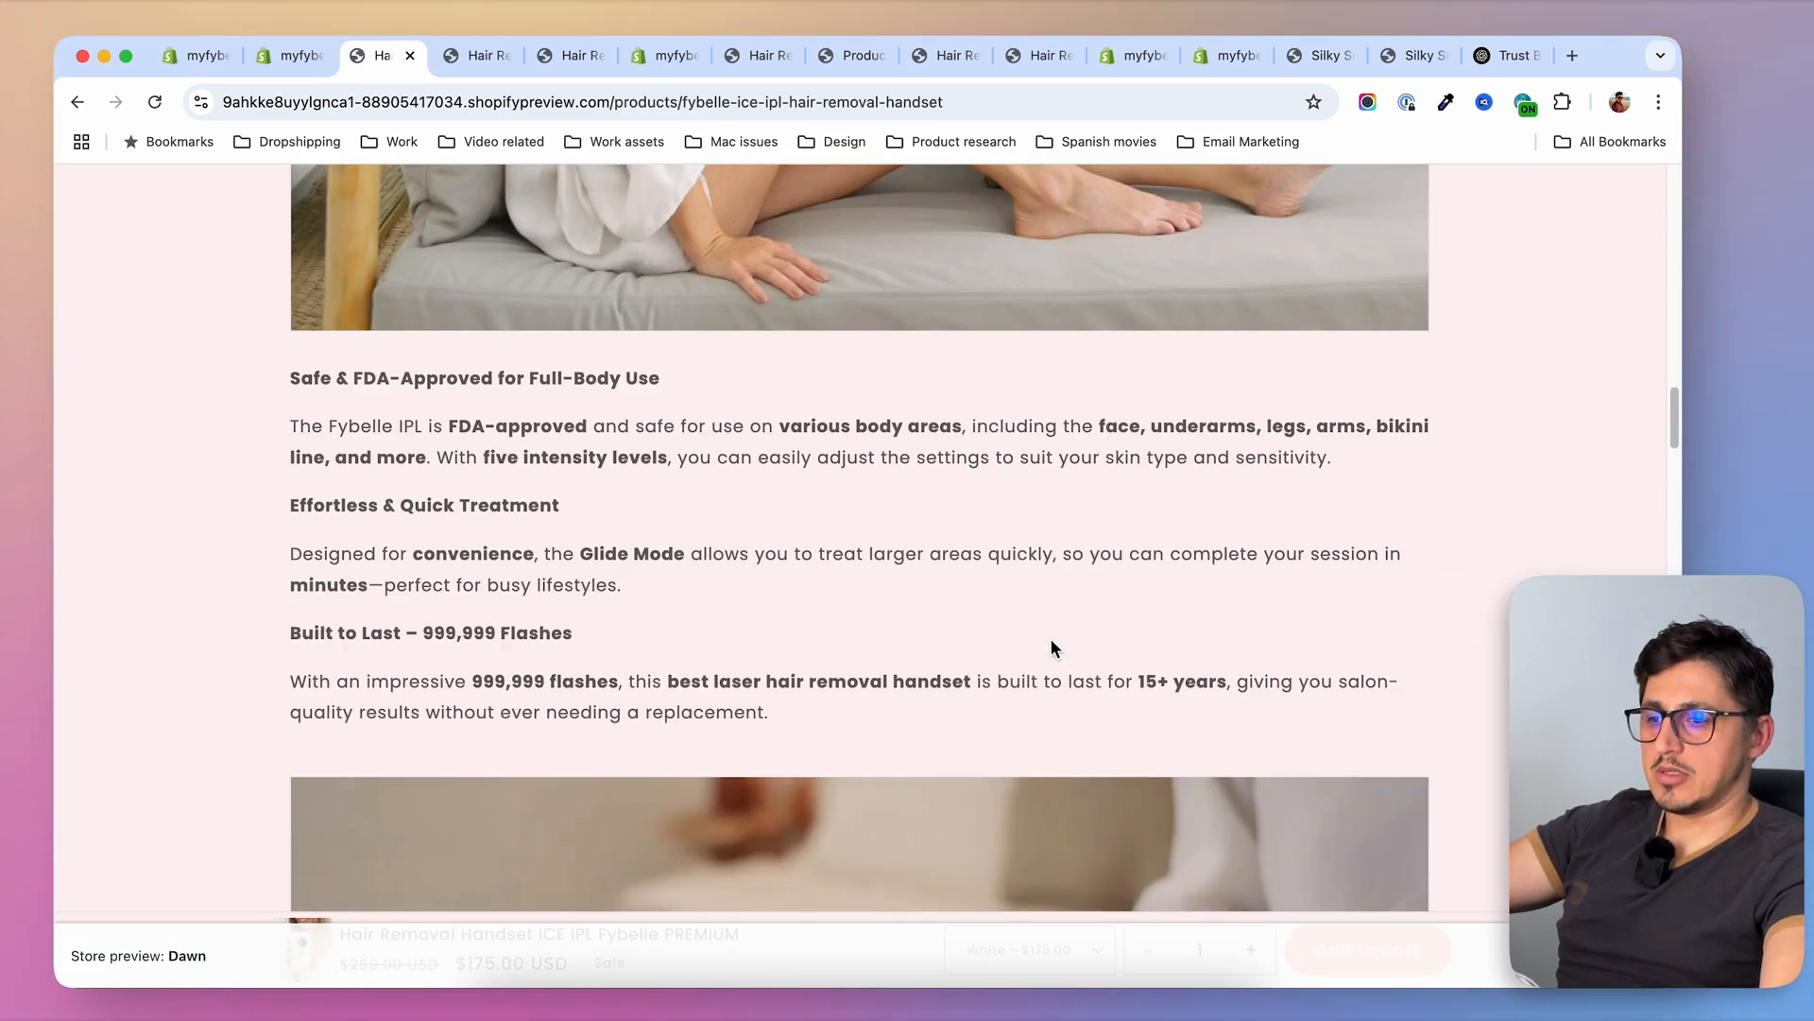
scroll(1050, 649, "down", 10)
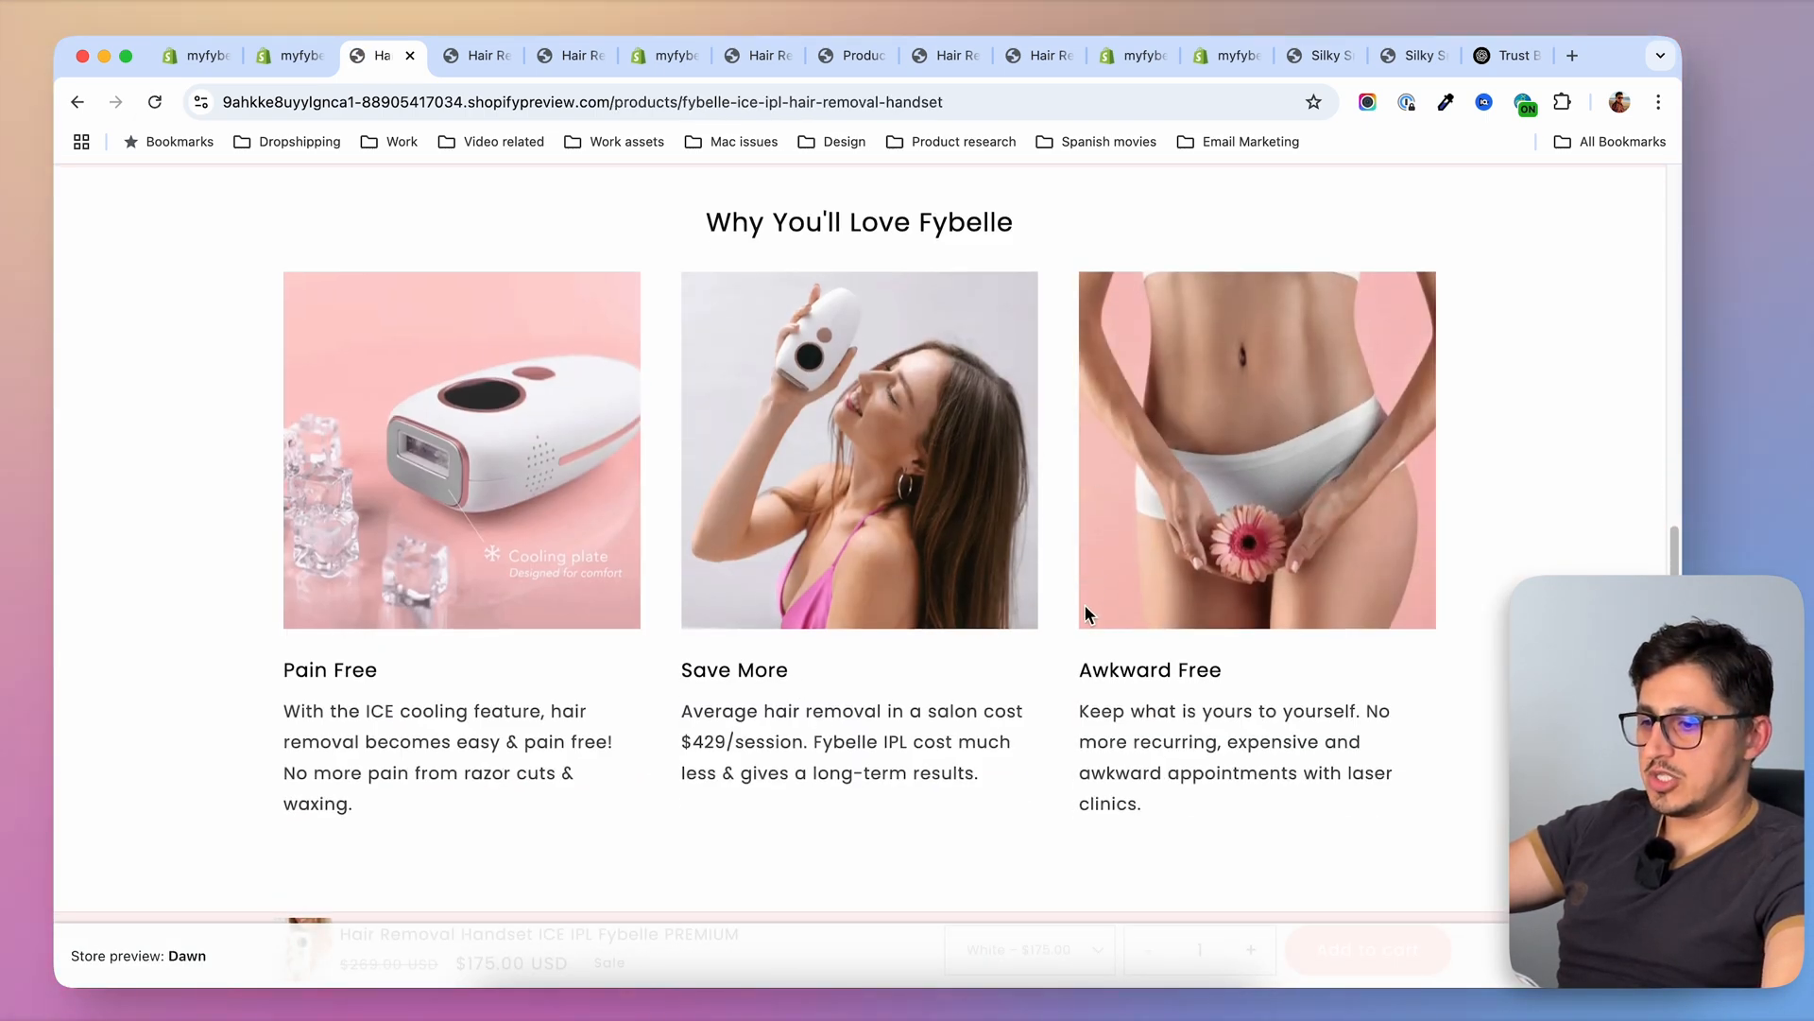
scroll(1084, 607, "down", 1)
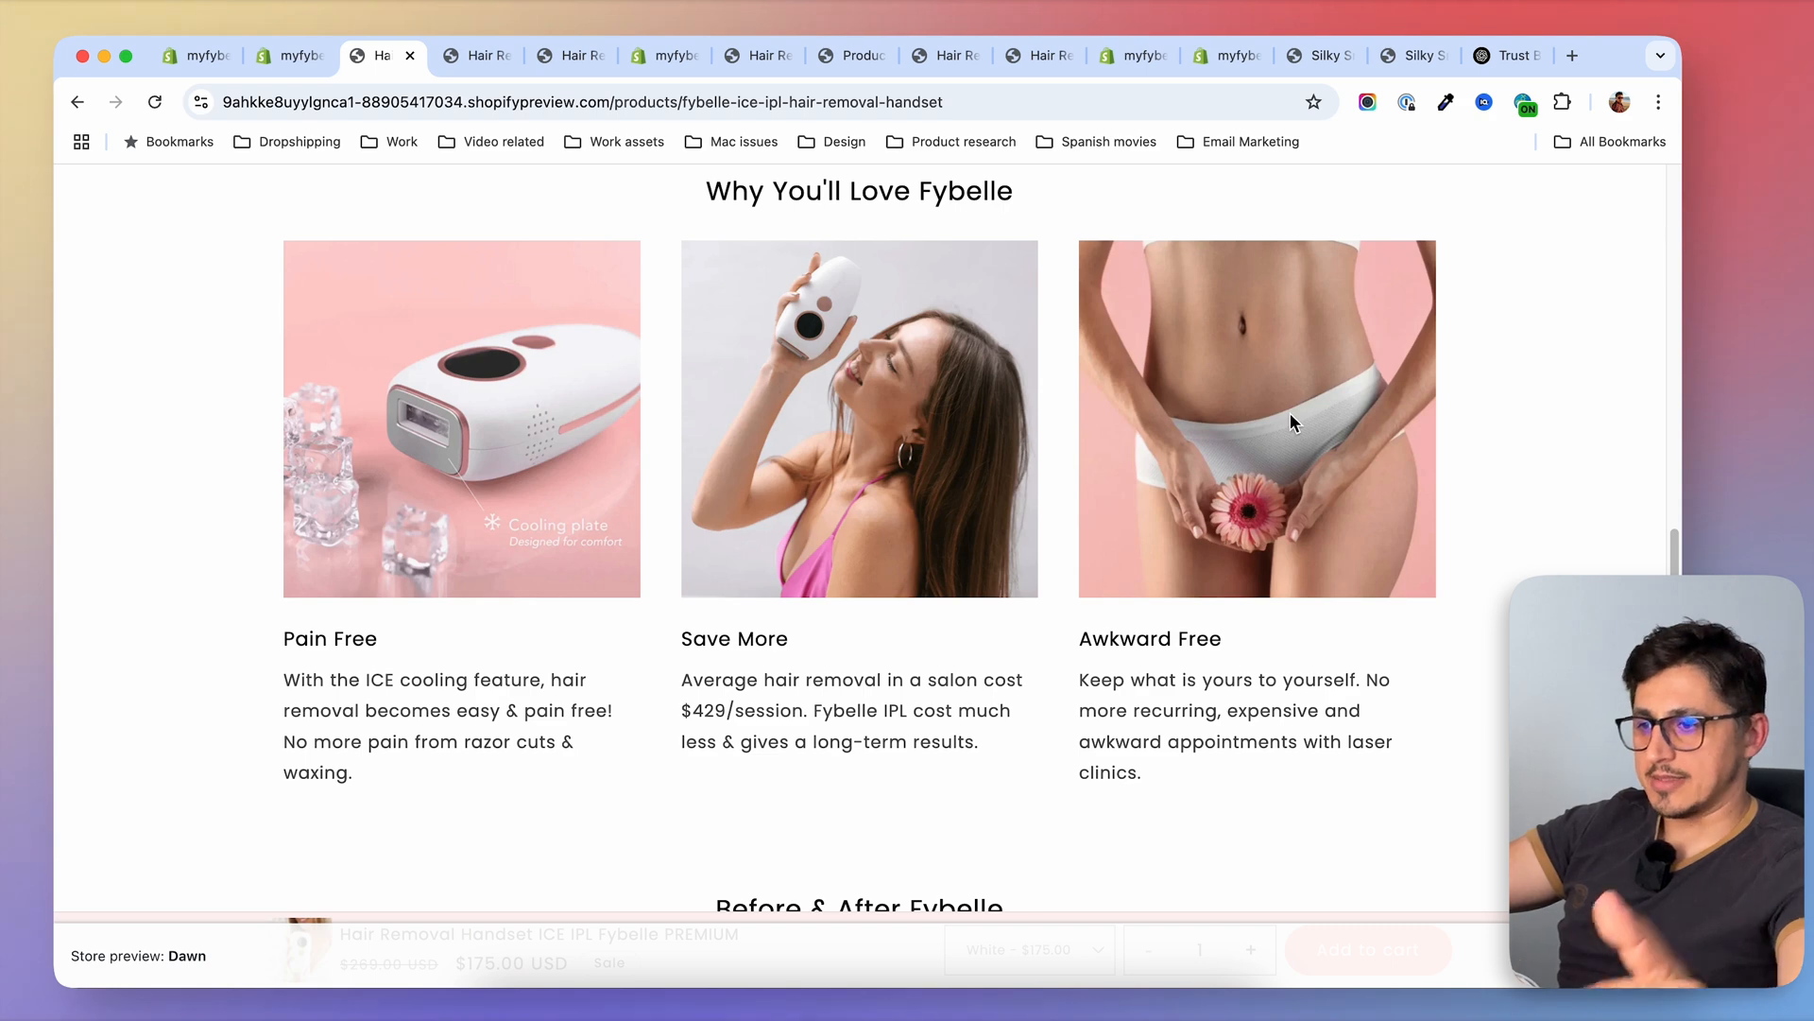
scroll(811, 298, "up", 10)
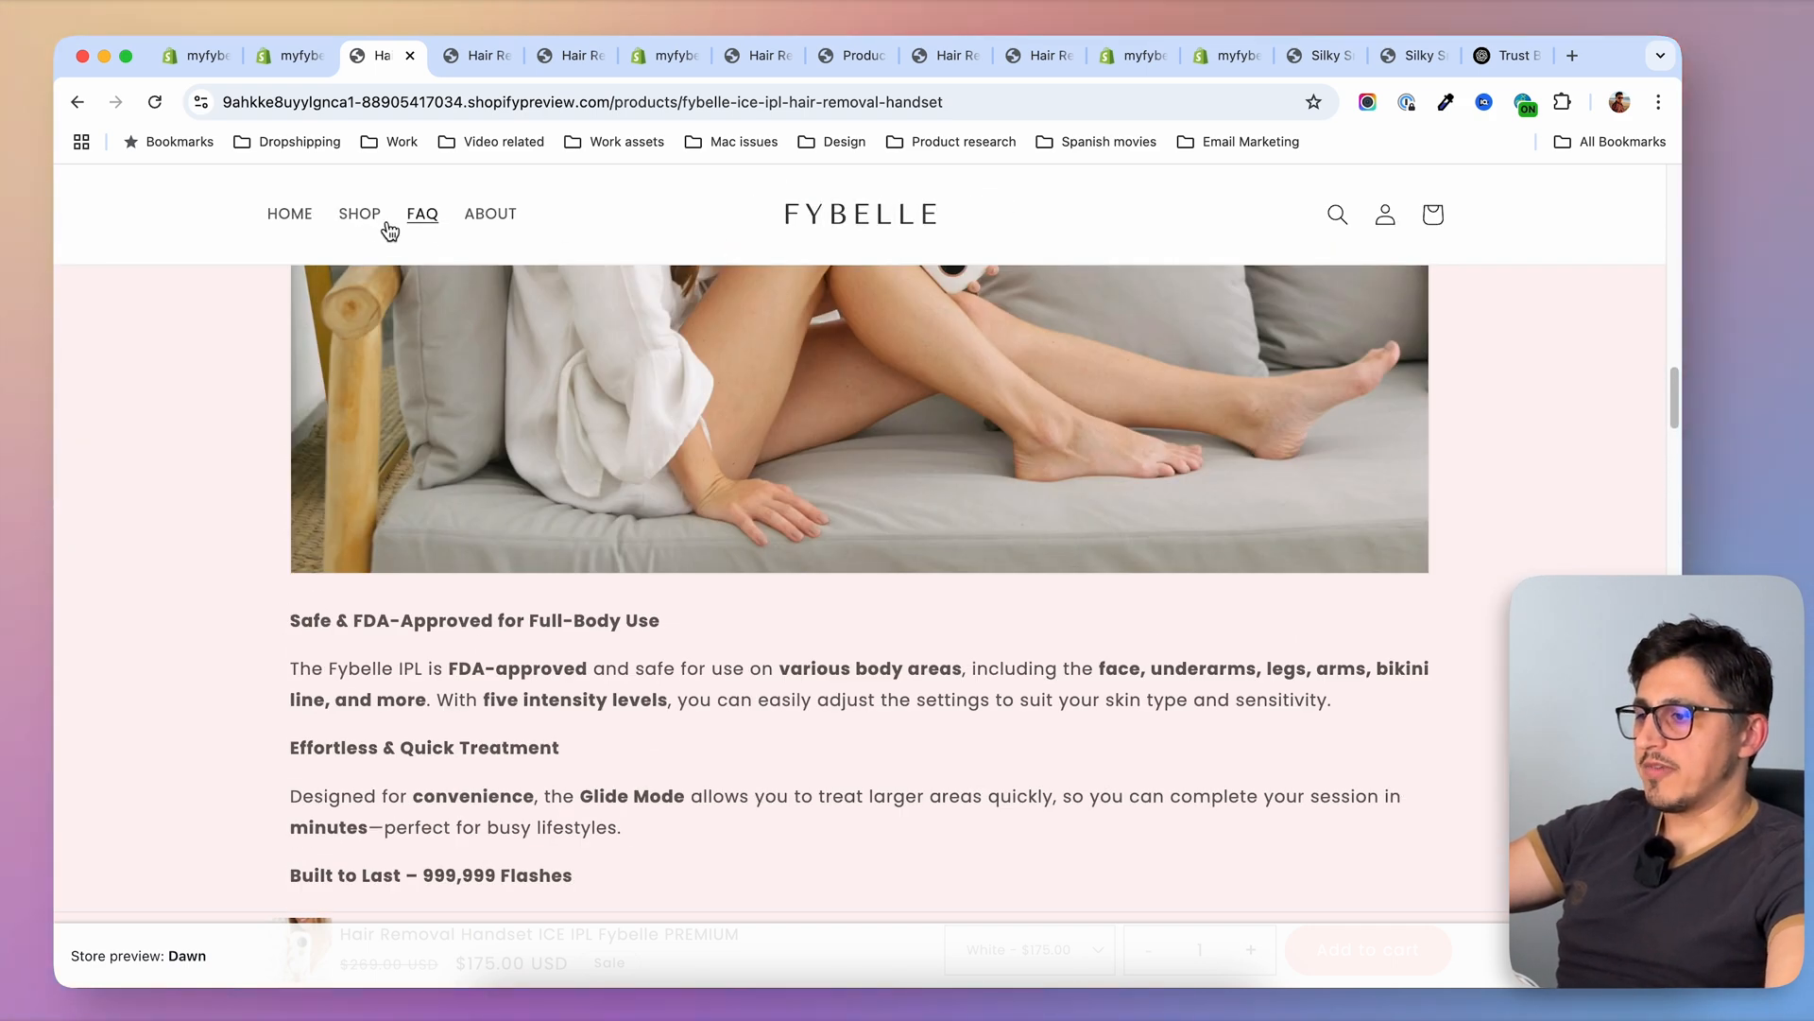
Check the "Why You'll Love Fybelle" section on the storefront preview page of the non-premium Hair Removal Handset ICE IPL Fybelle
left_click(352, 219)
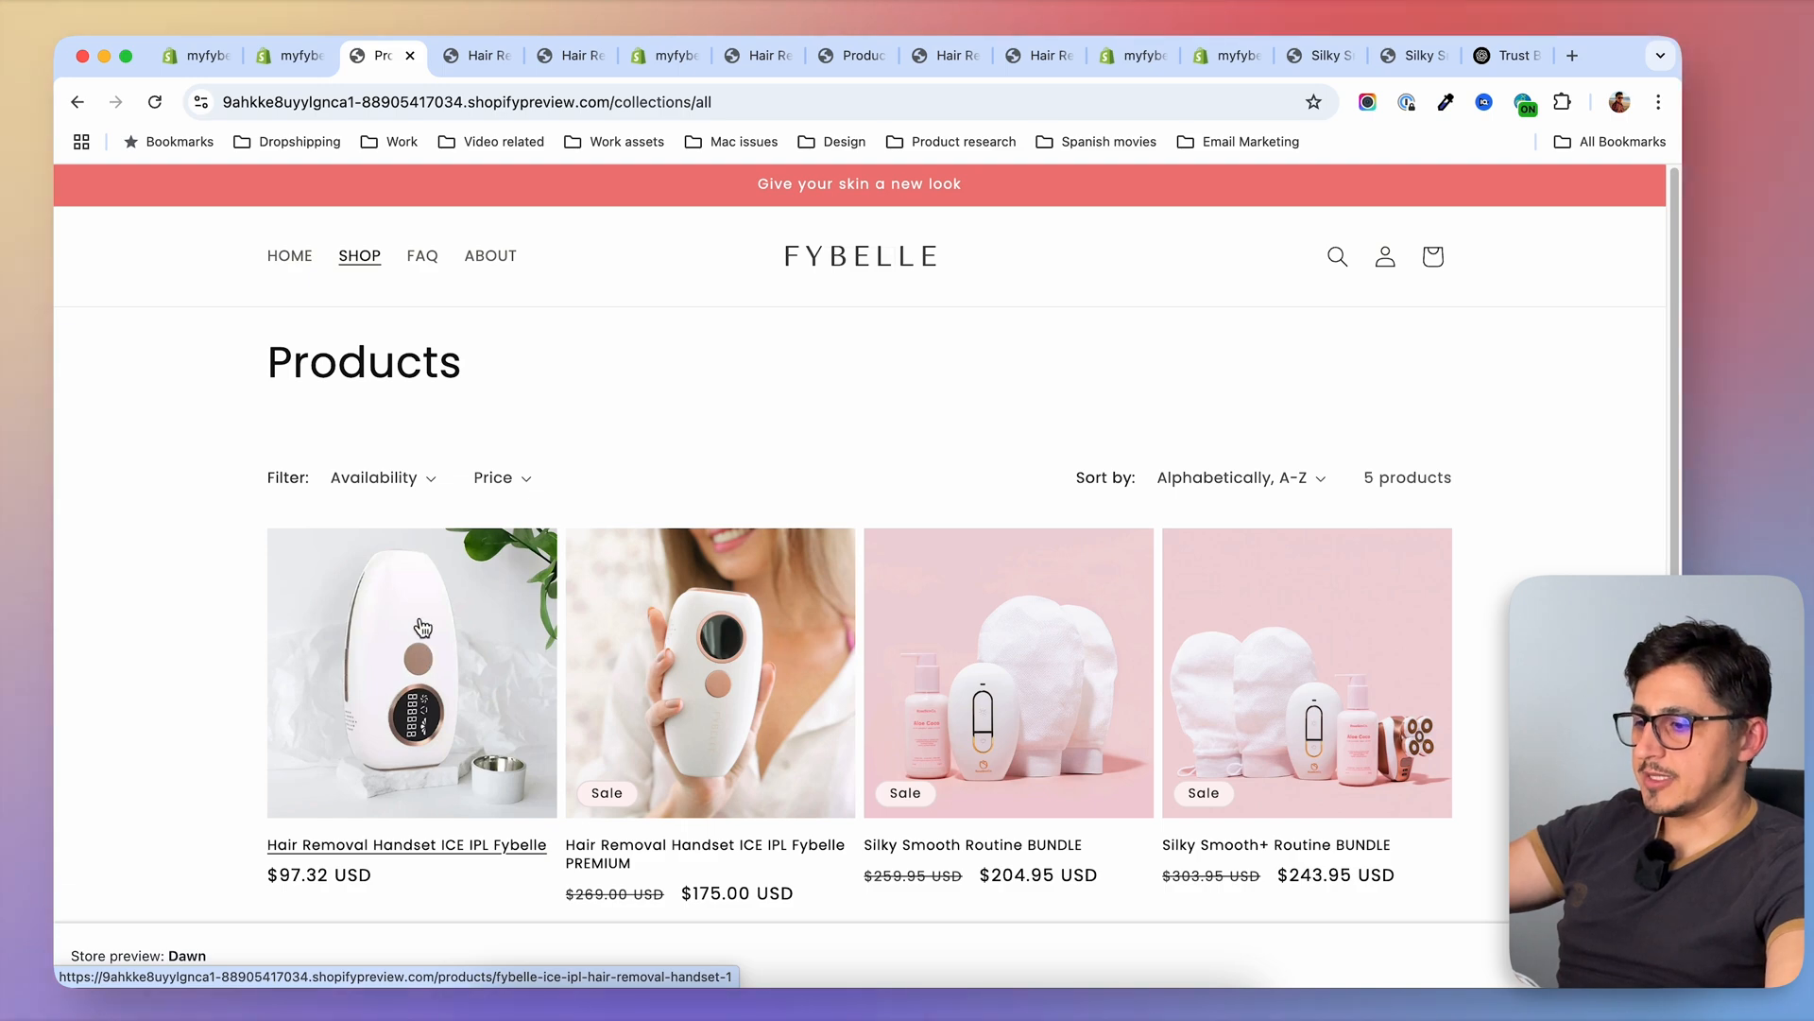
left_click(419, 626)
scroll(899, 616, "down", 15)
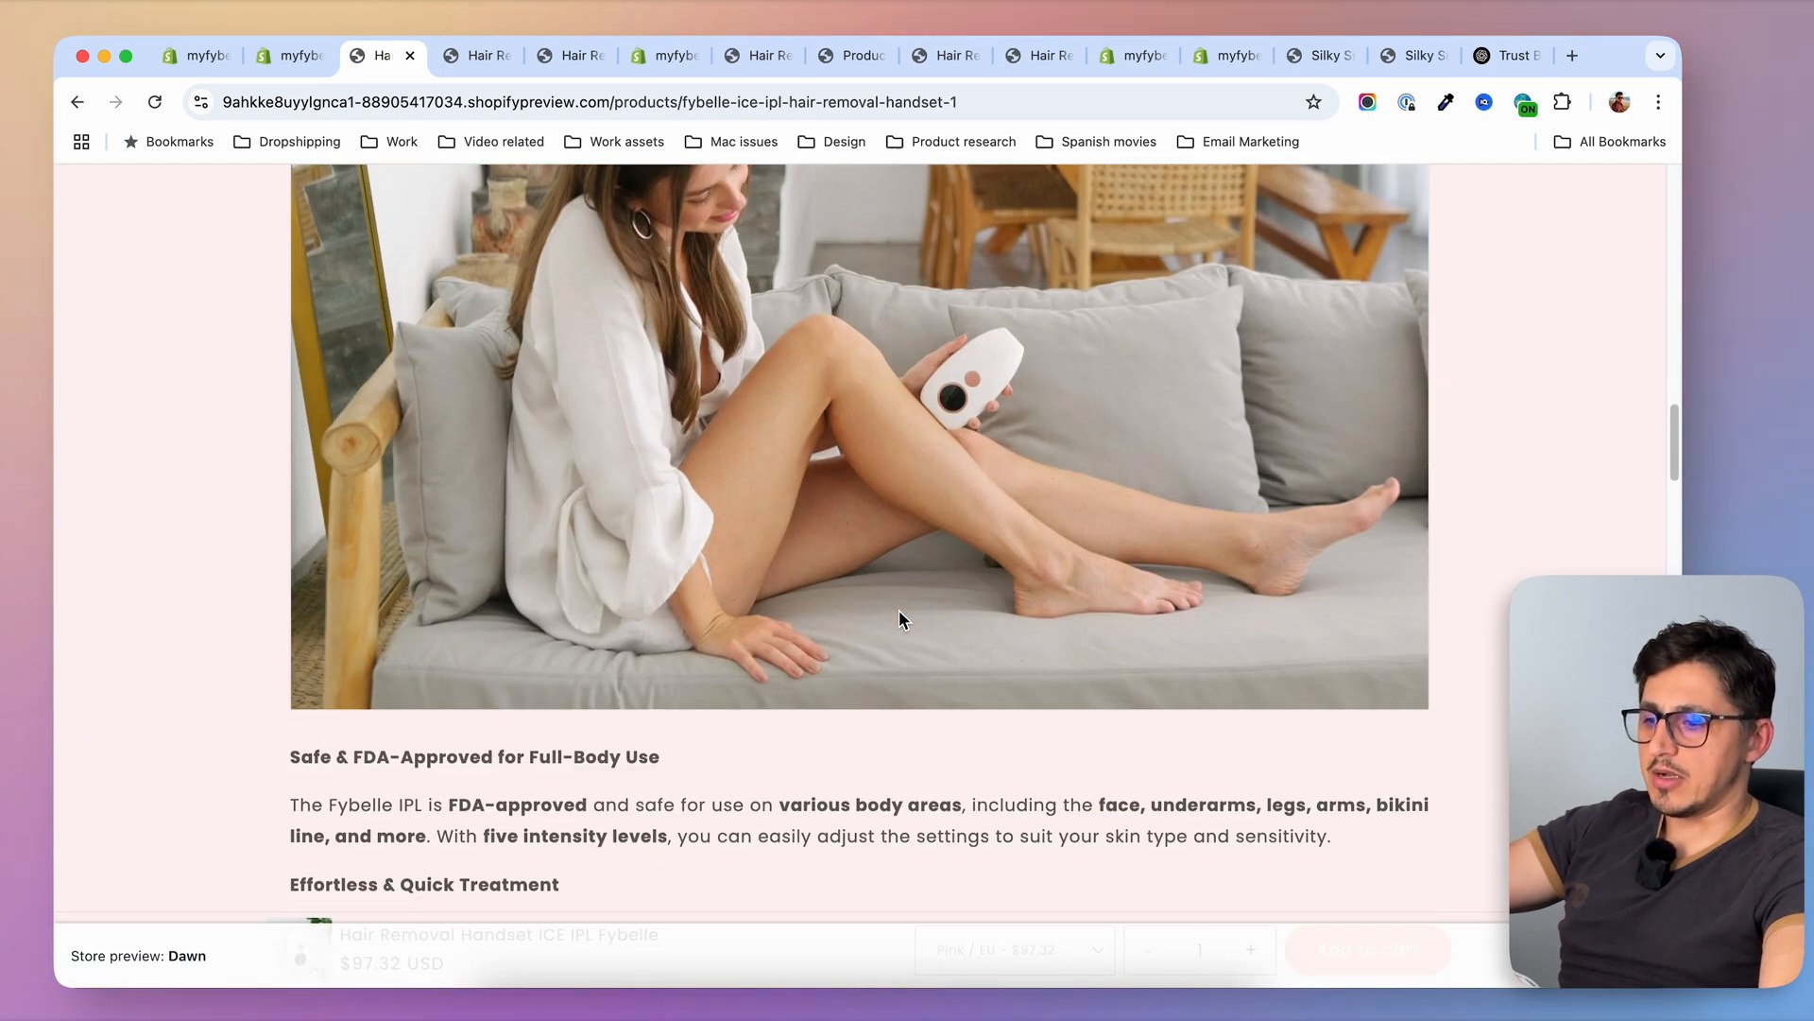
scroll(899, 619, "down", 10)
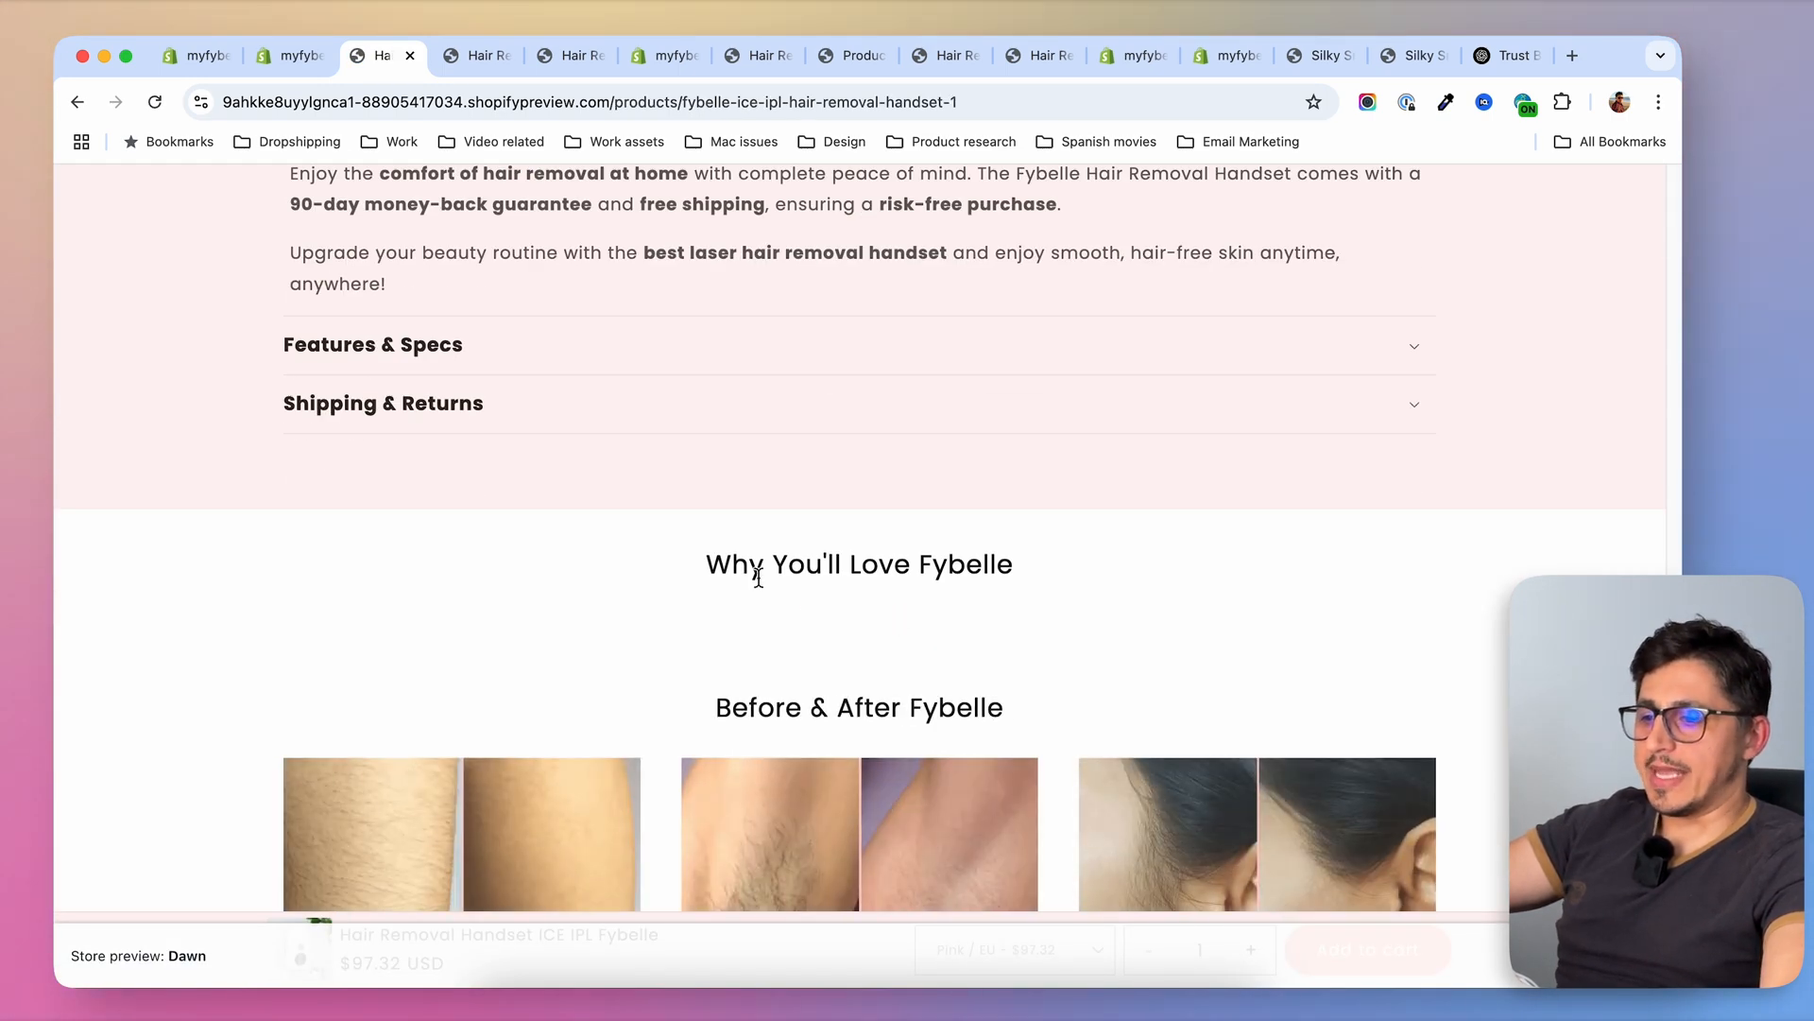
left_click_drag(711, 565, 1036, 552)
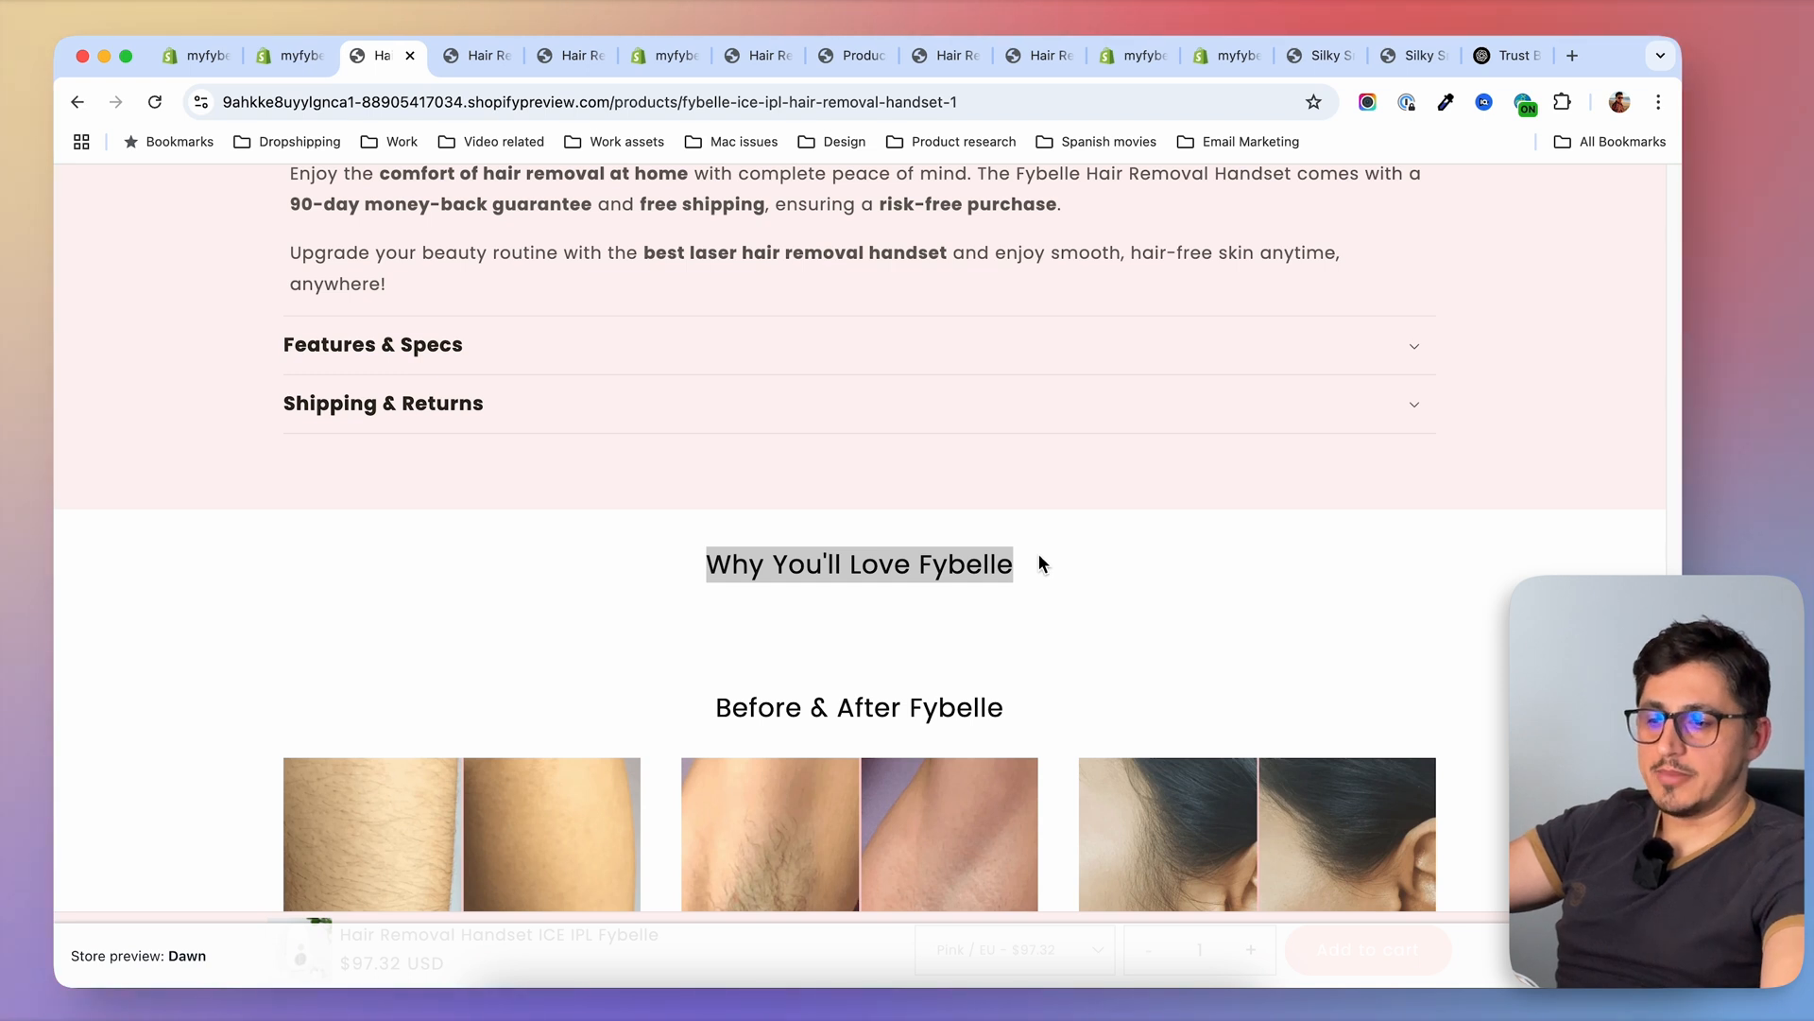
left_click(731, 567)
left_click_drag(726, 564, 1027, 566)
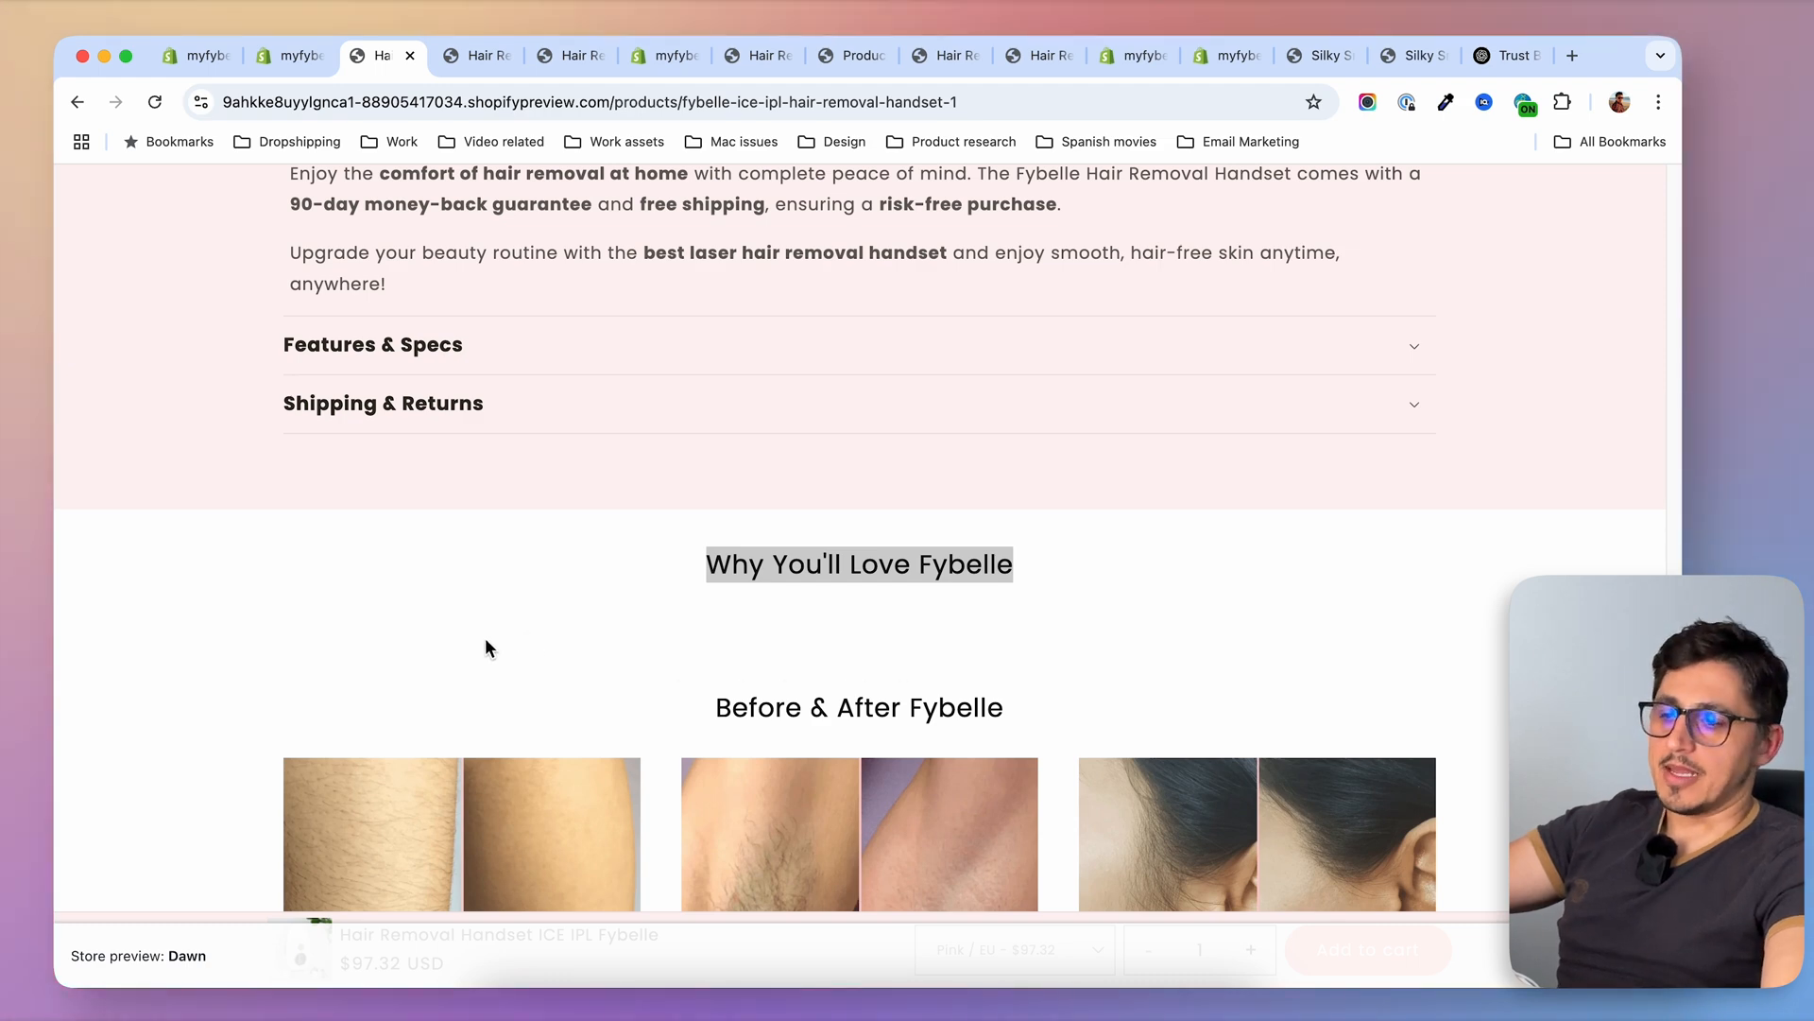
In the store admin, open the non-premium Hair Removal Handset ICE IPL Fybelle product and go to its metafields
left_click(289, 55)
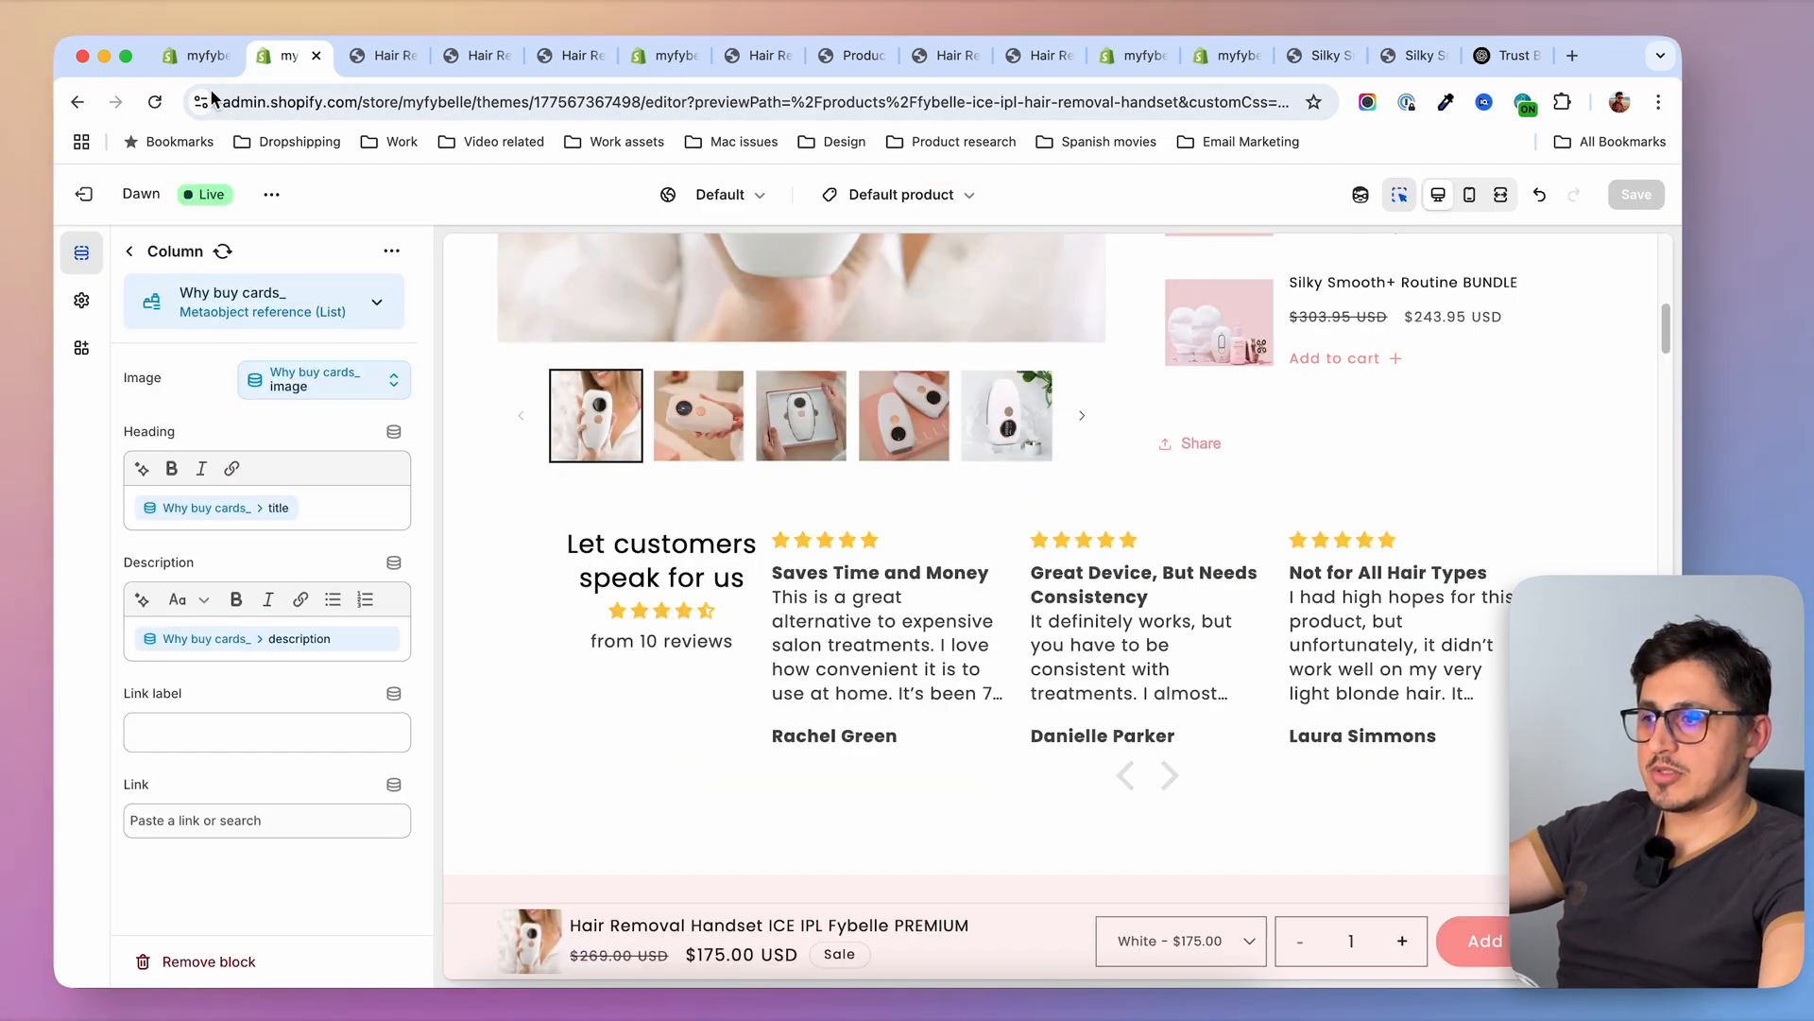
left_click(198, 55)
scroll(506, 594, "up", 15)
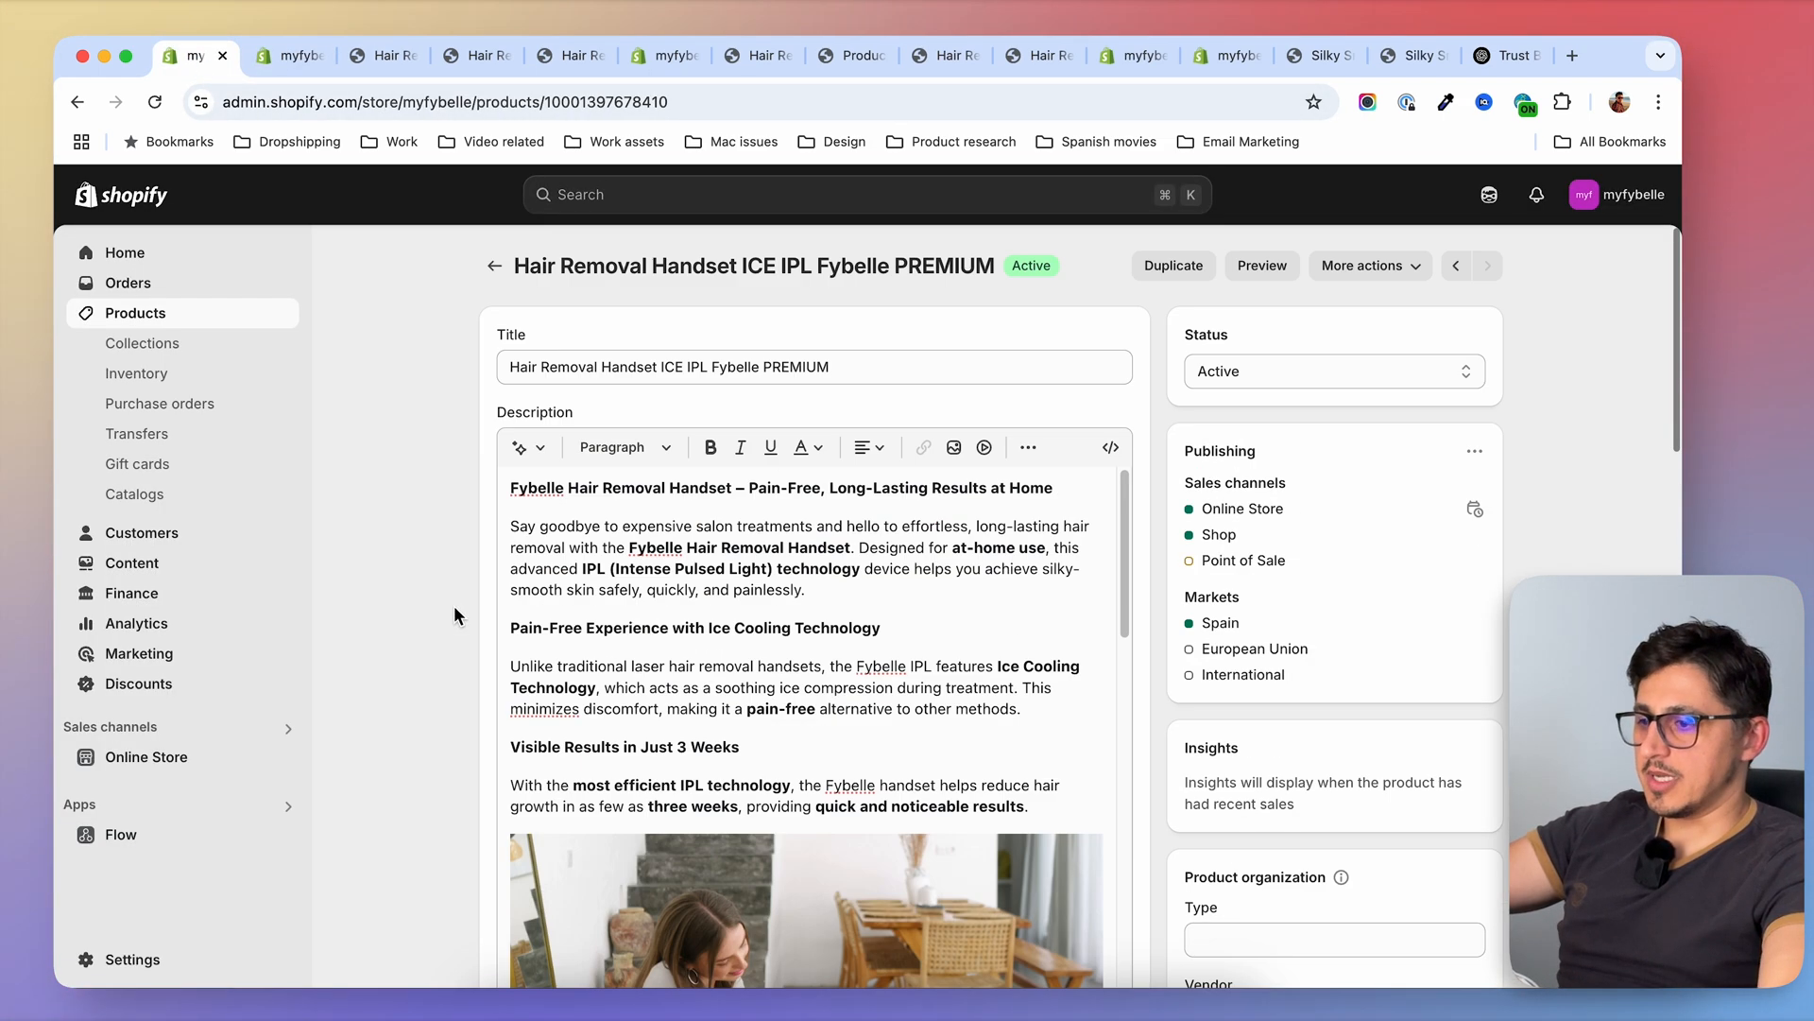
left_click(497, 265)
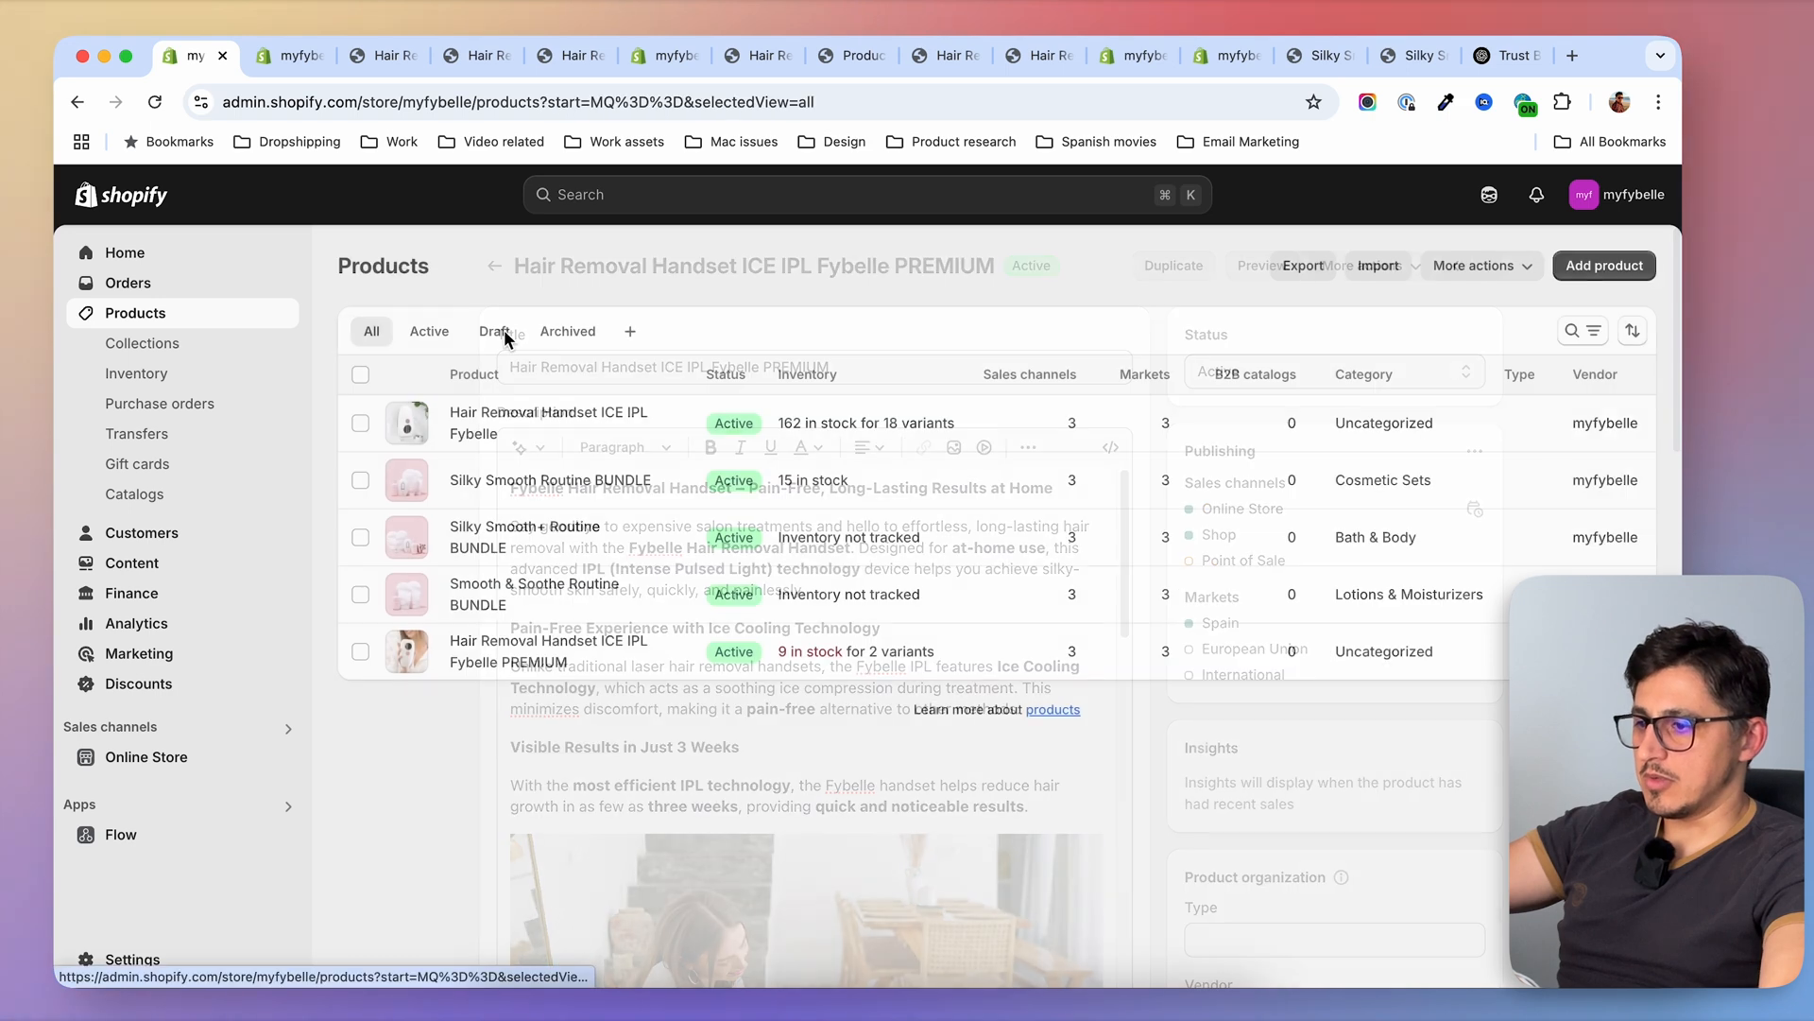
left_click(517, 425)
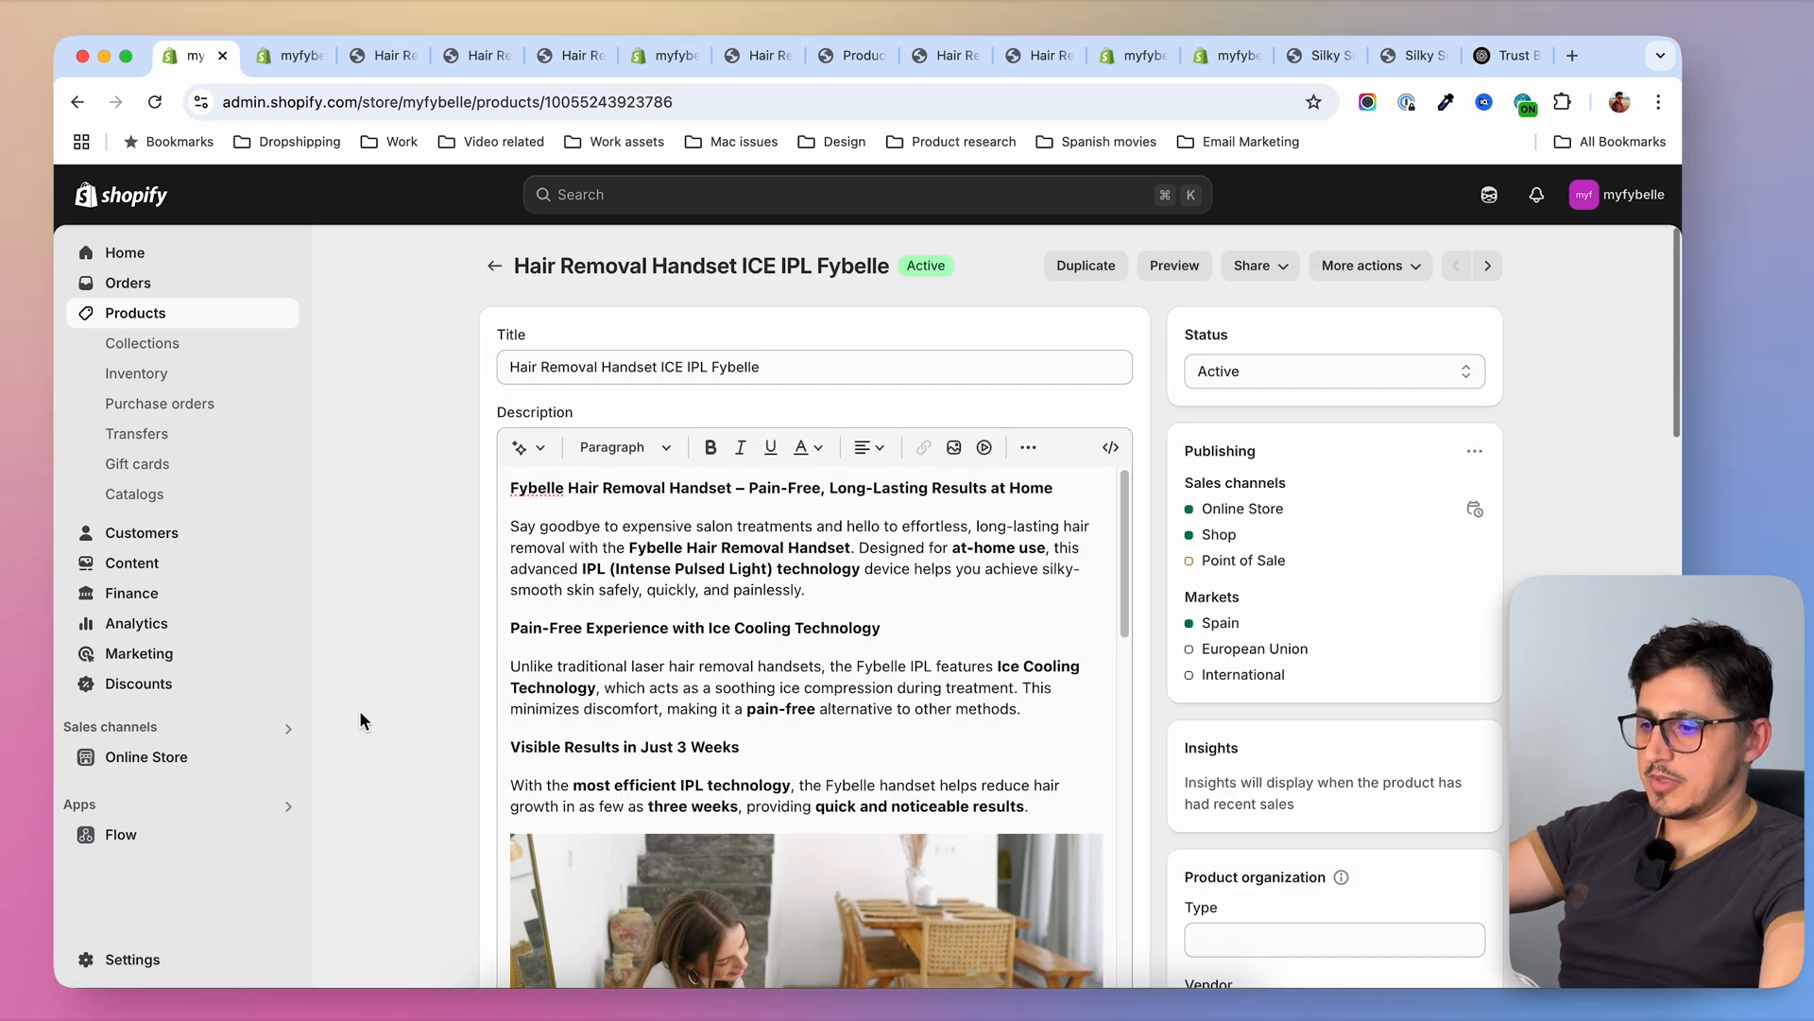
scroll(378, 707, "down", 15)
scroll(394, 703, "up", 3)
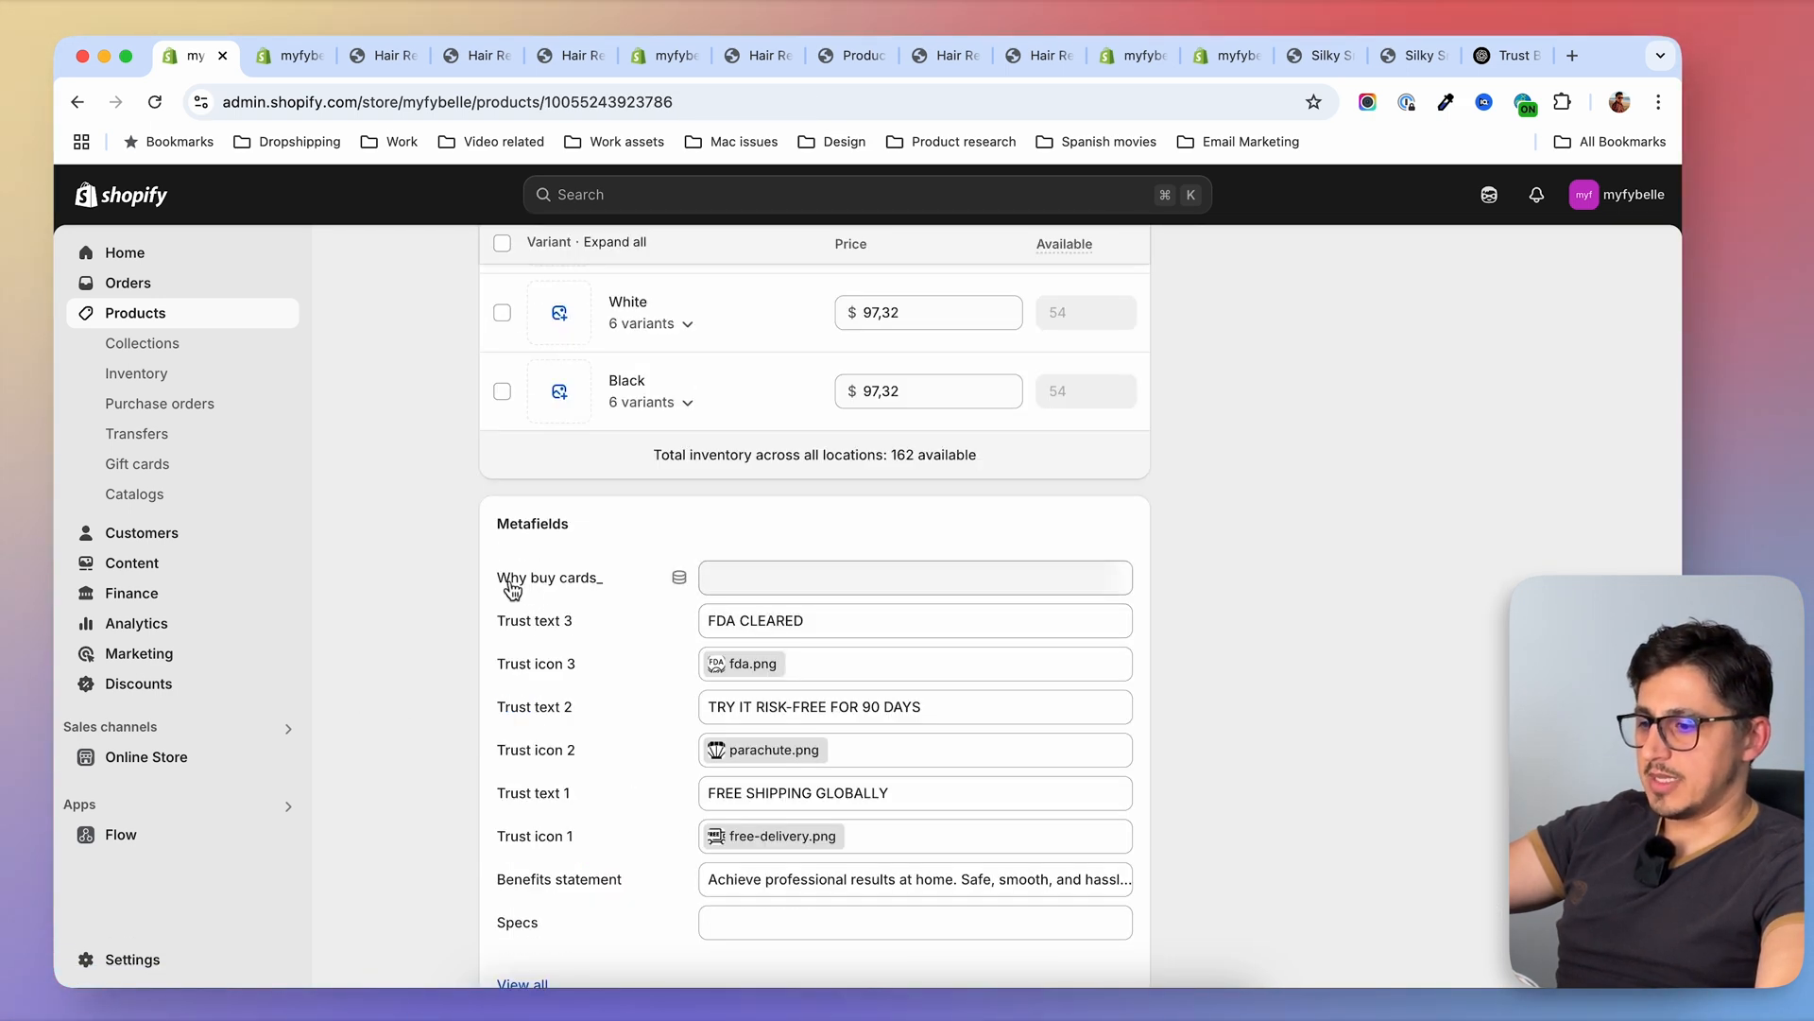
Assign Awkward Free, Better Value, Better Results, and Convenient & Private to the product's Why buy cards metafield and save the product
left_click(820, 581)
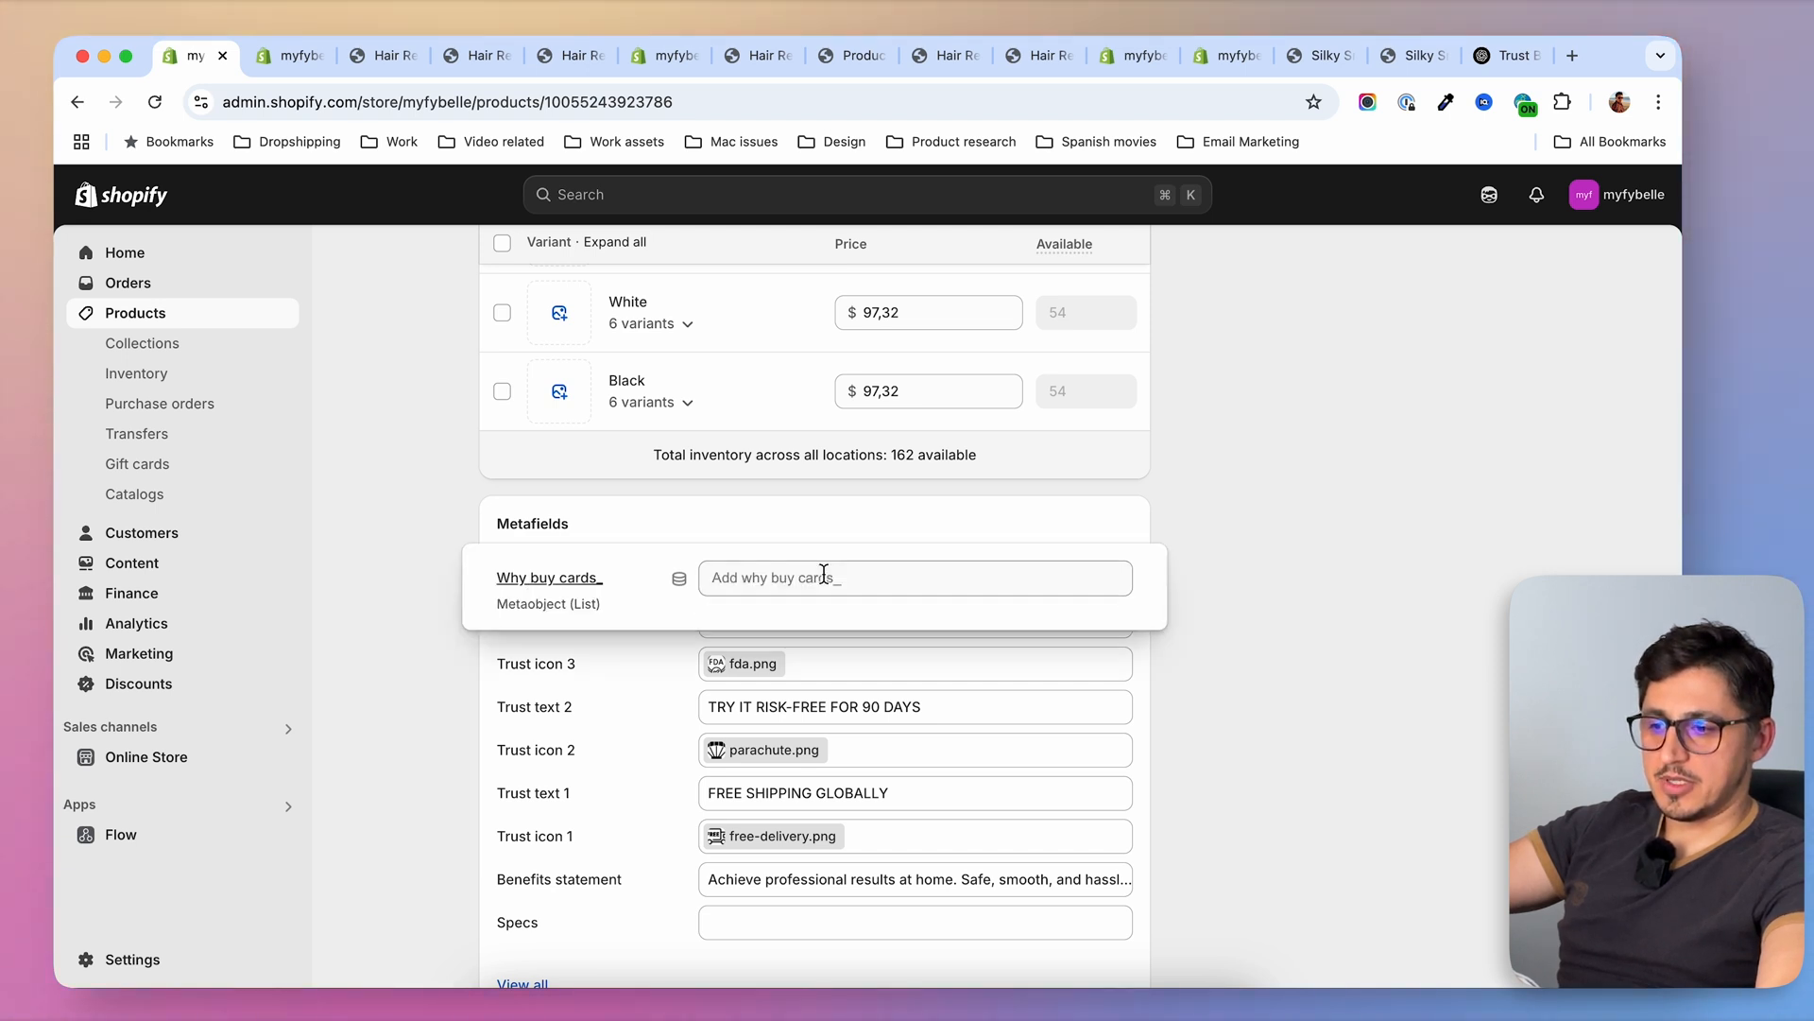
left_click(725, 756)
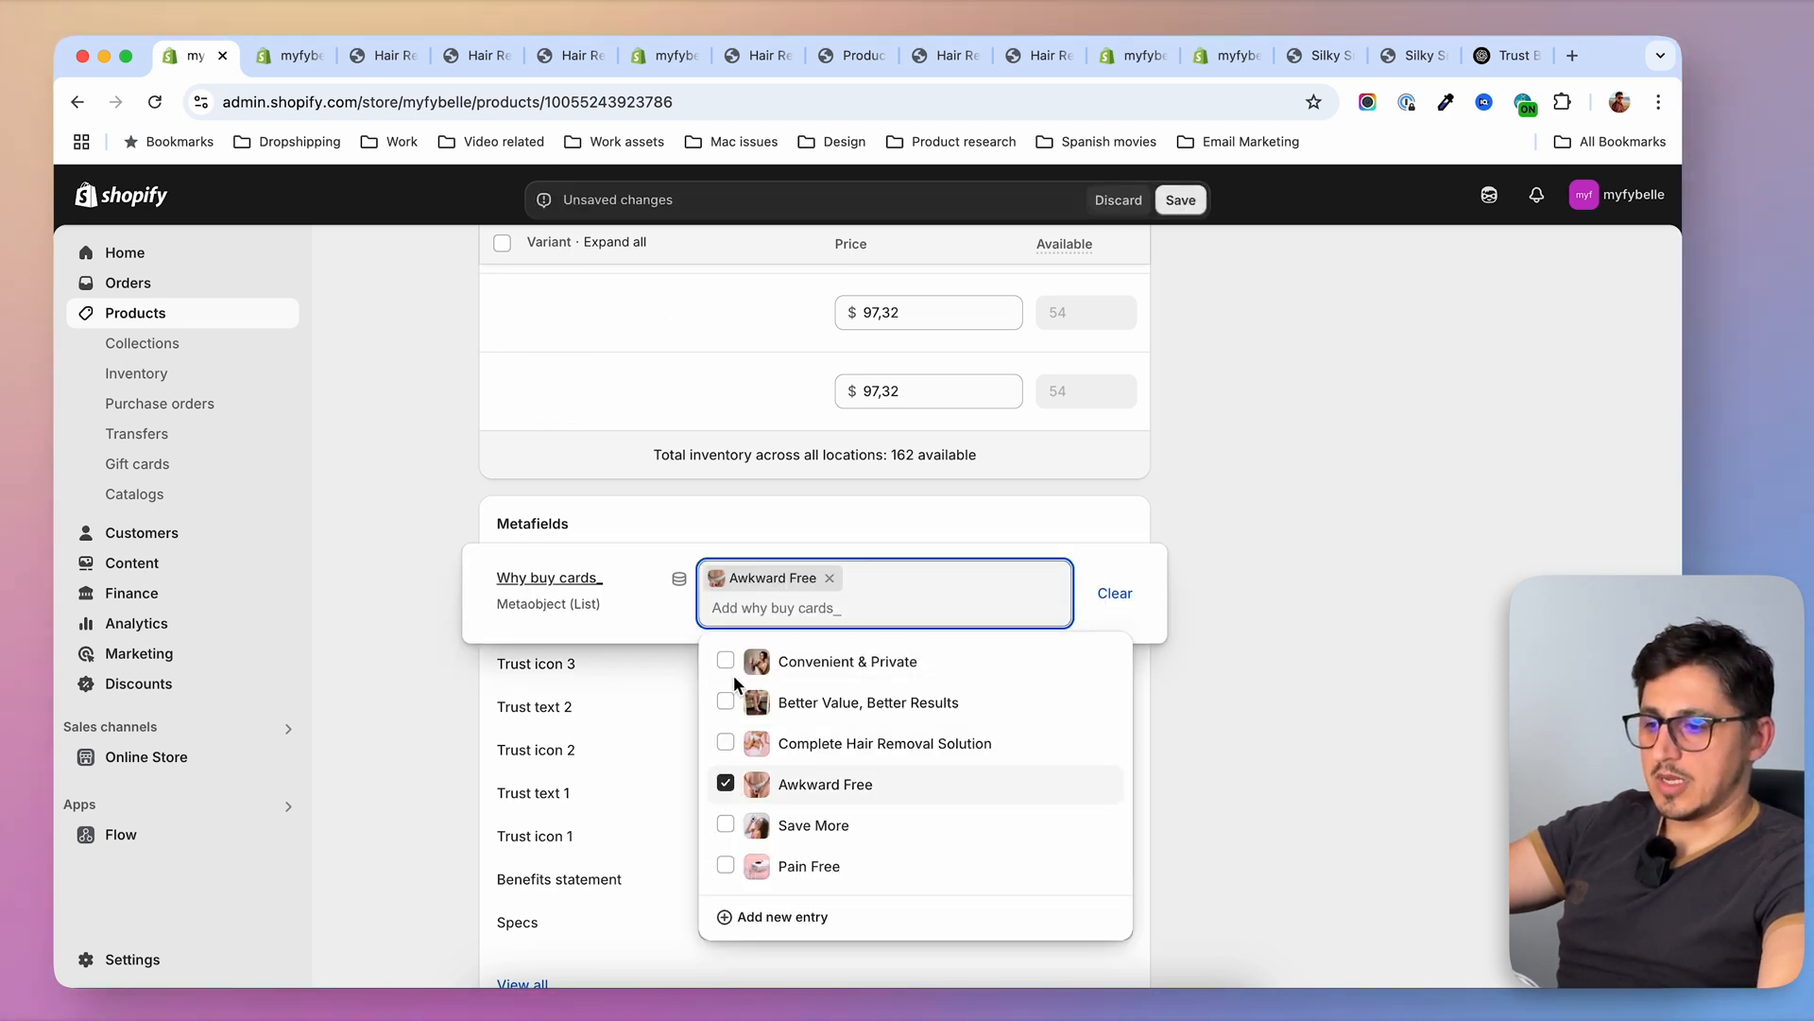
left_click(725, 702)
left_click(734, 667)
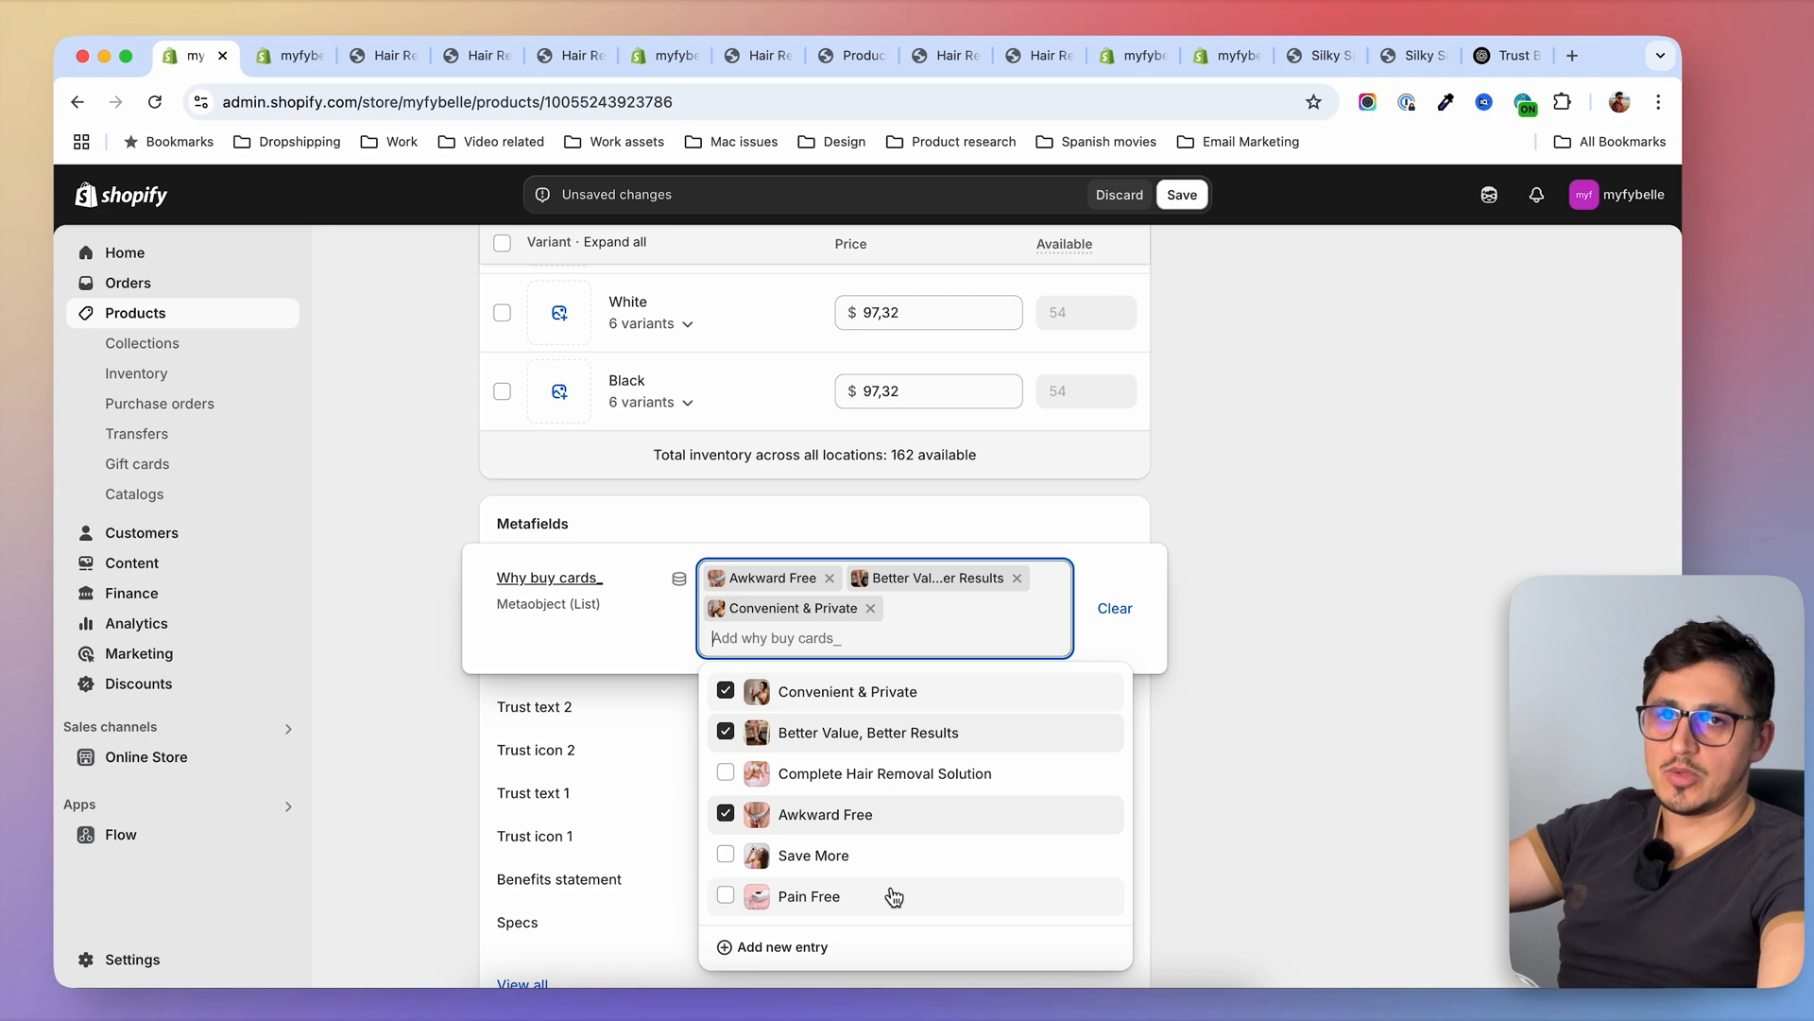
left_click(1182, 196)
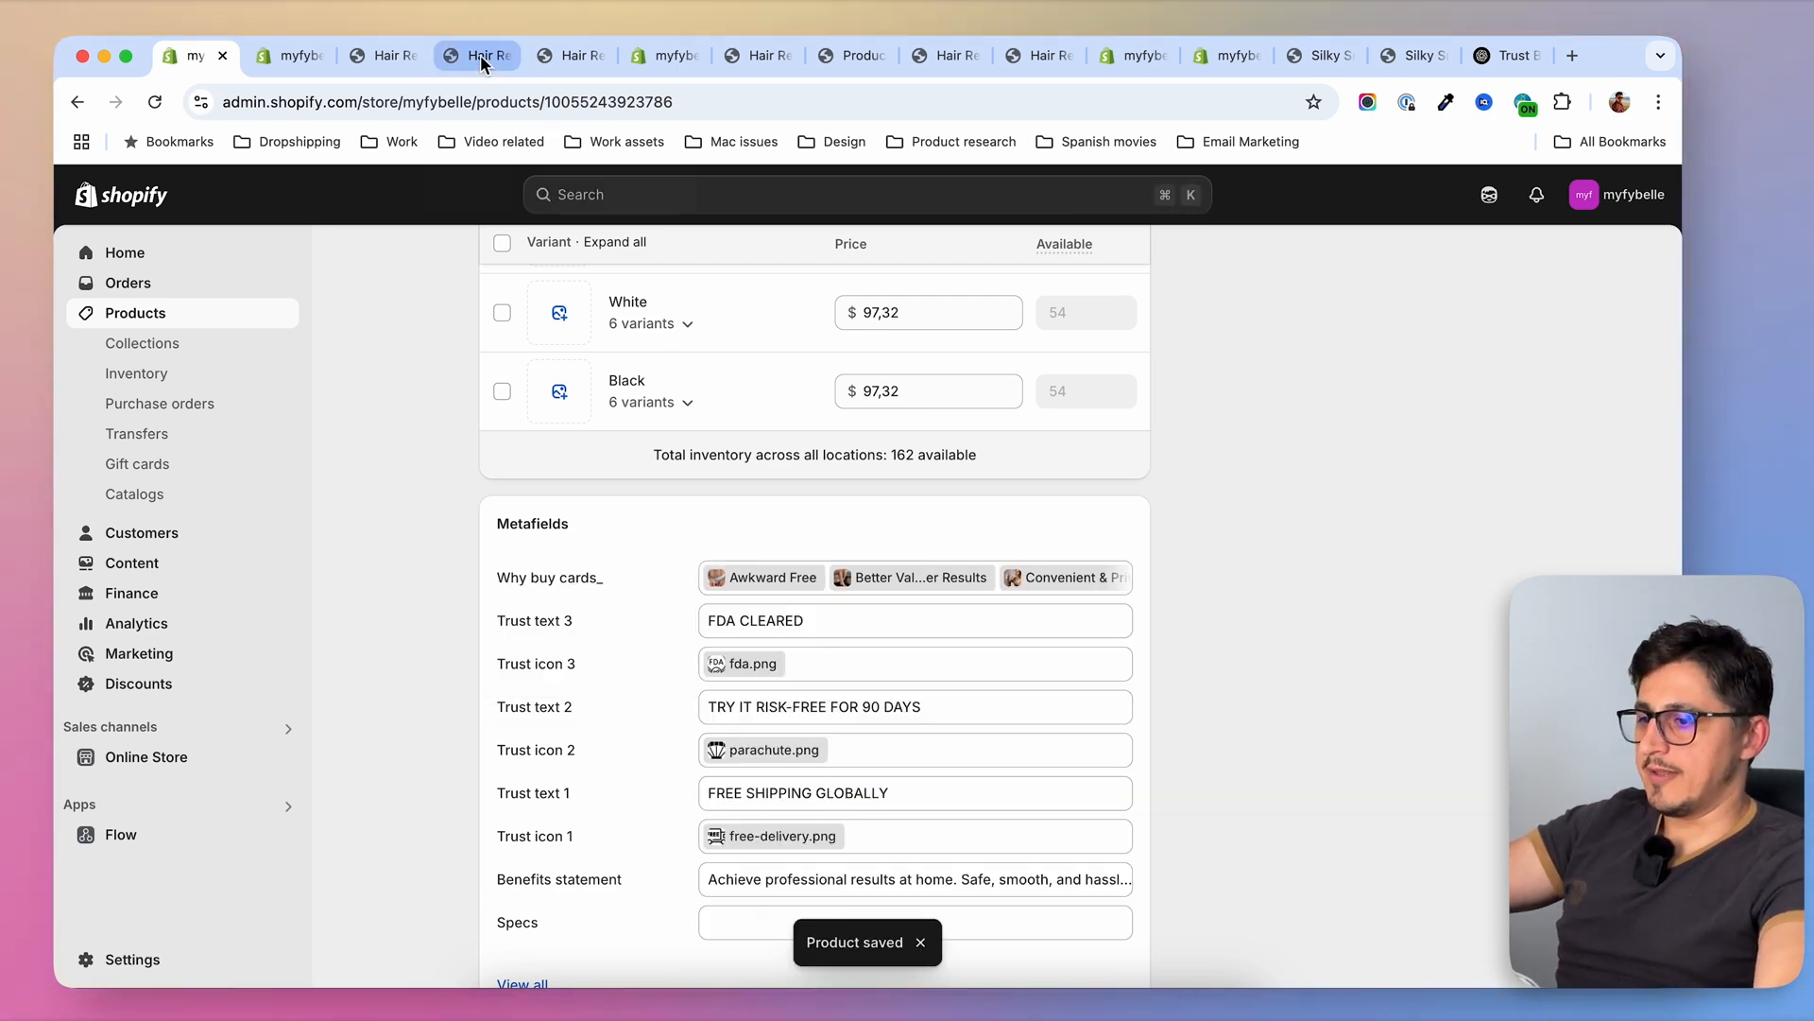
Examine the cards and heading of the "Why You'll Love Fybelle" section on the non-premium handset's storefront preview page
left_click(476, 55)
scroll(717, 548, "up", 20)
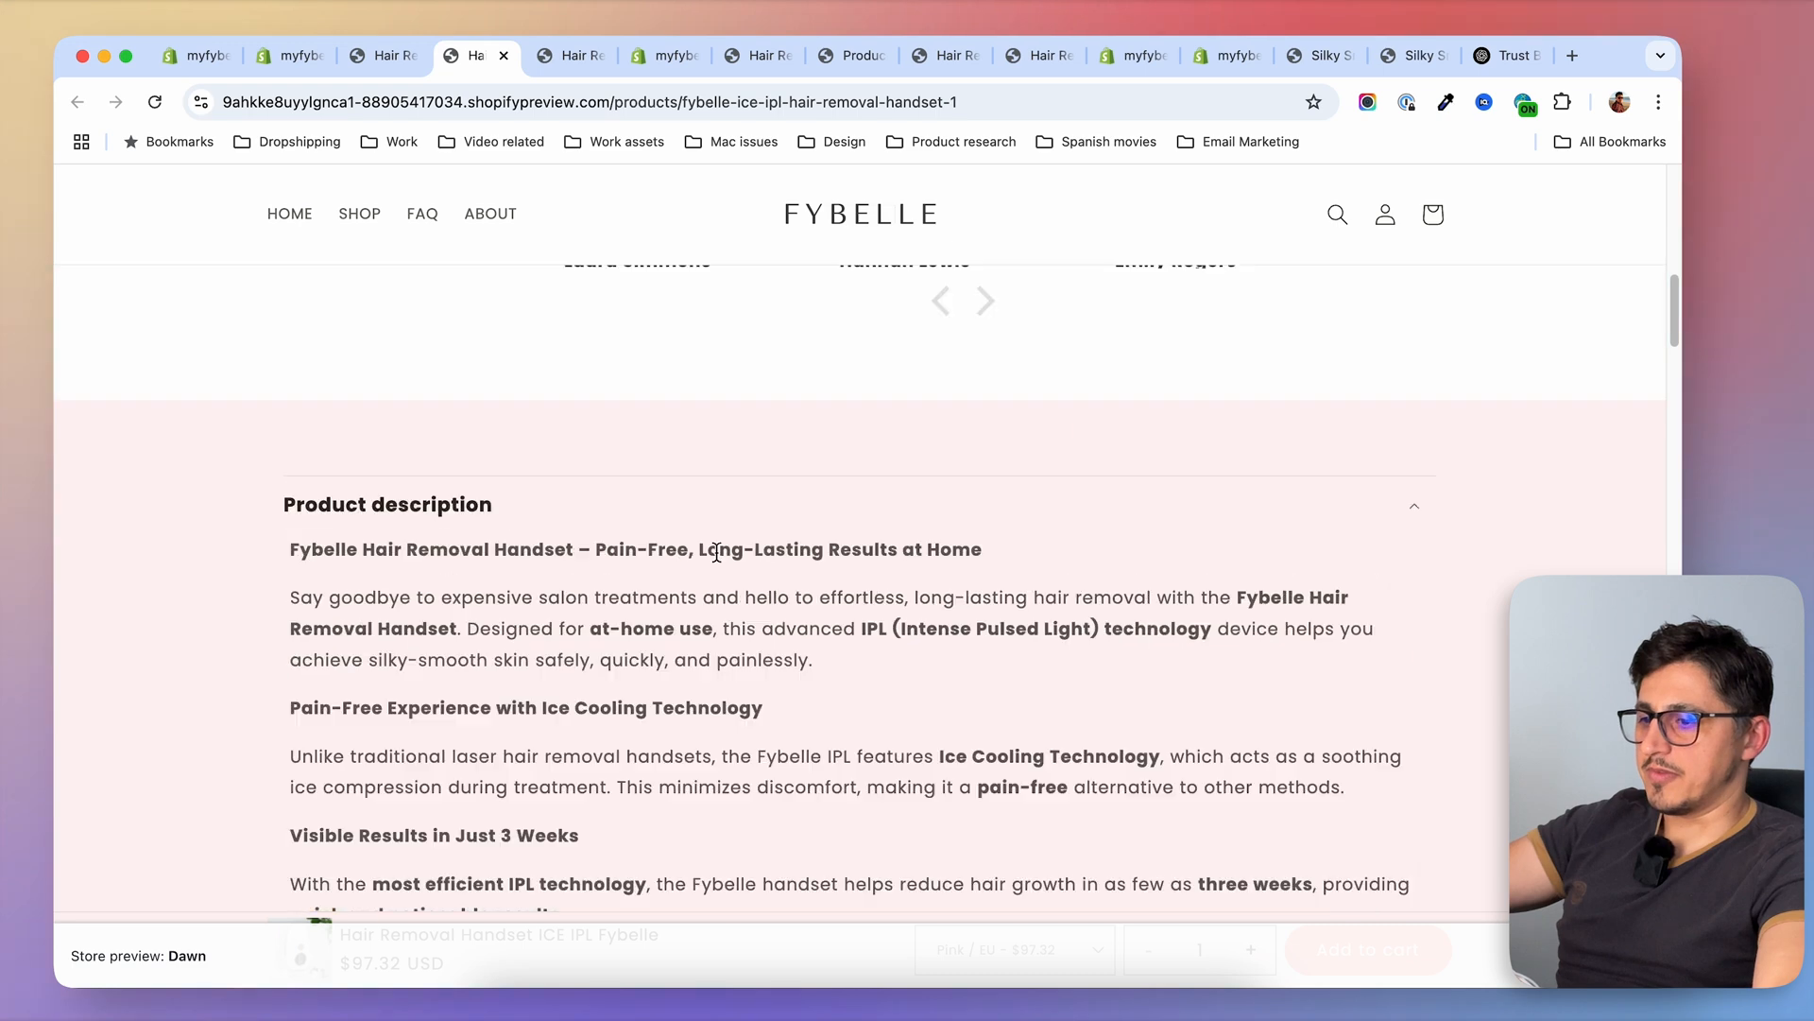
scroll(1173, 561, "down", 10)
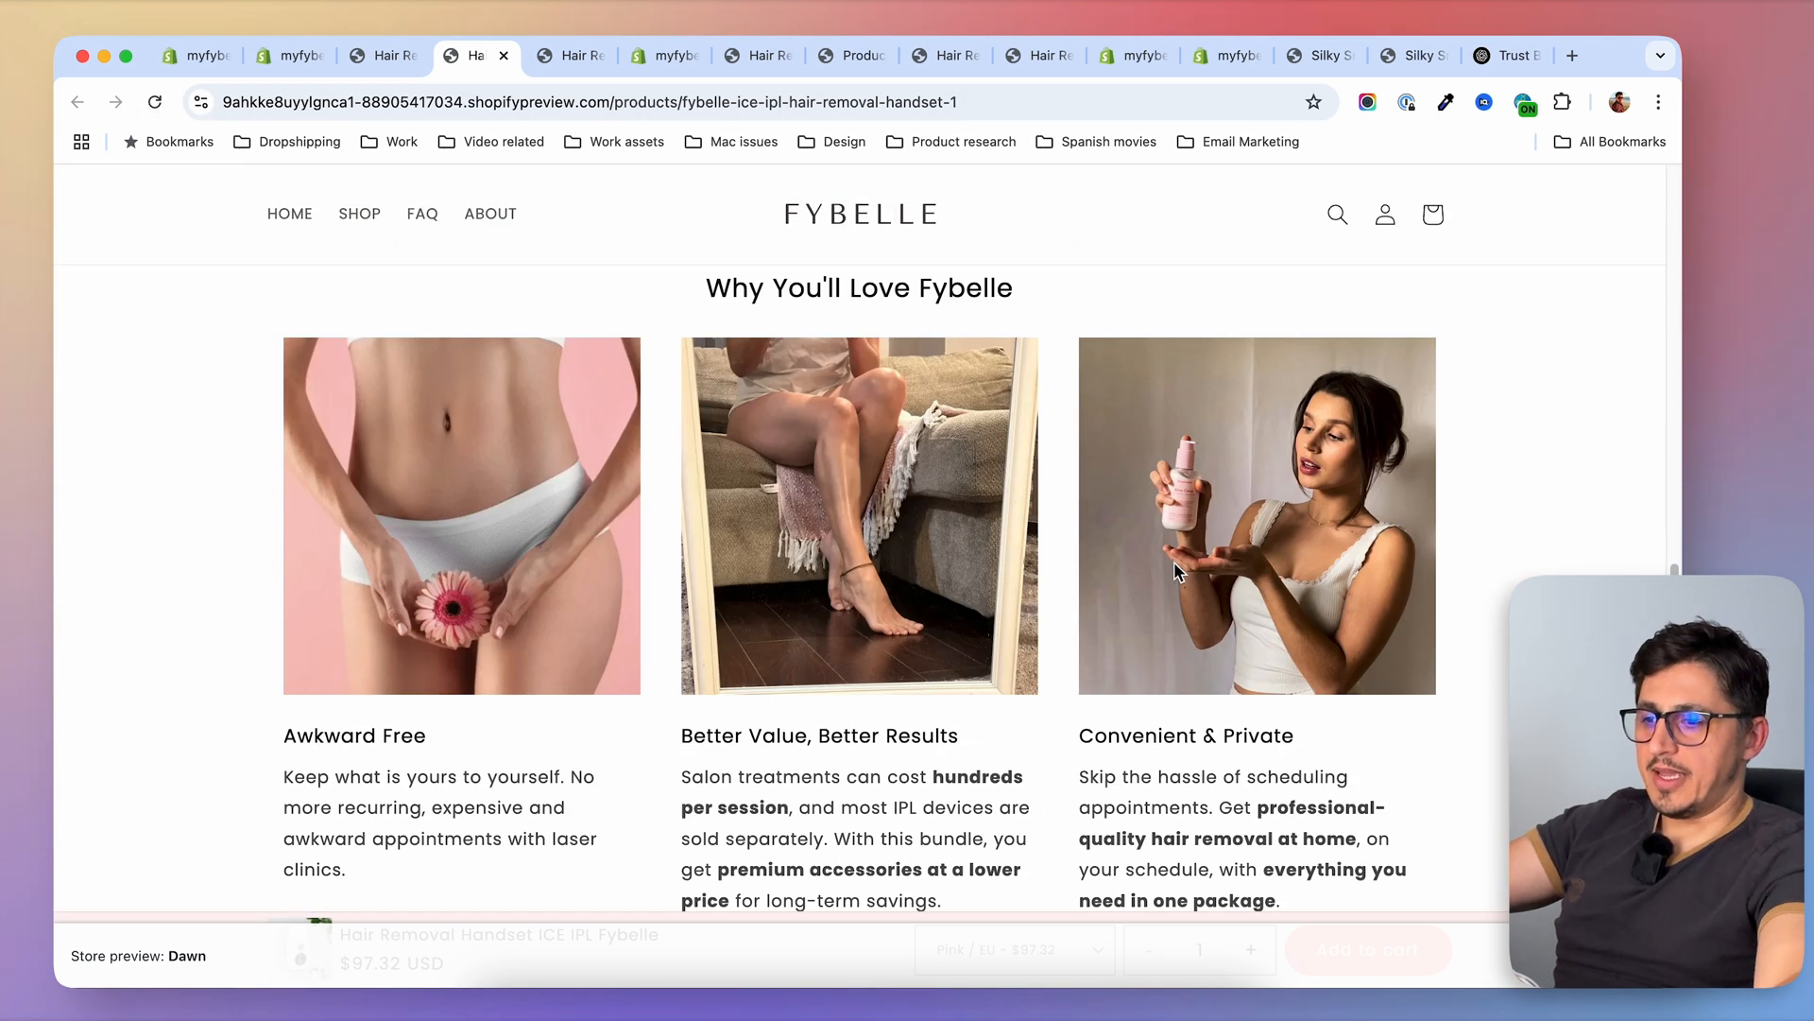
scroll(1174, 563, "up", 2)
scroll(1158, 644, "down", 5)
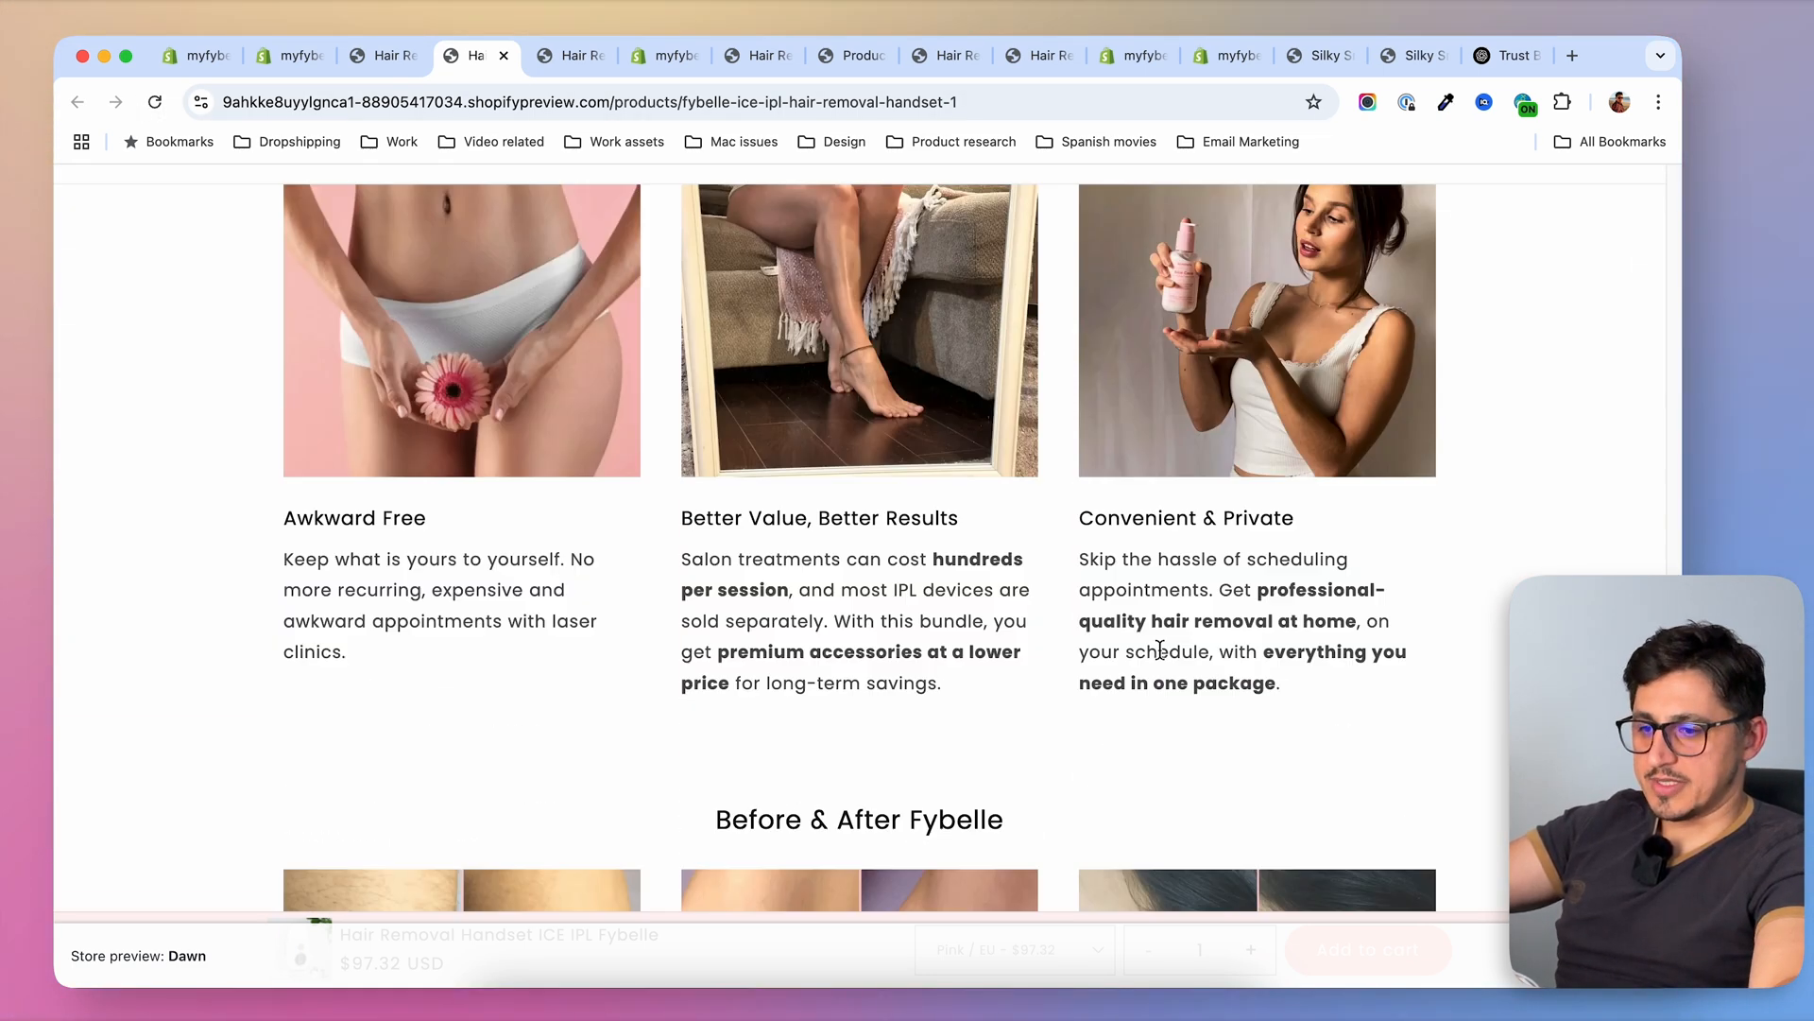
scroll(1134, 567, "up", 4)
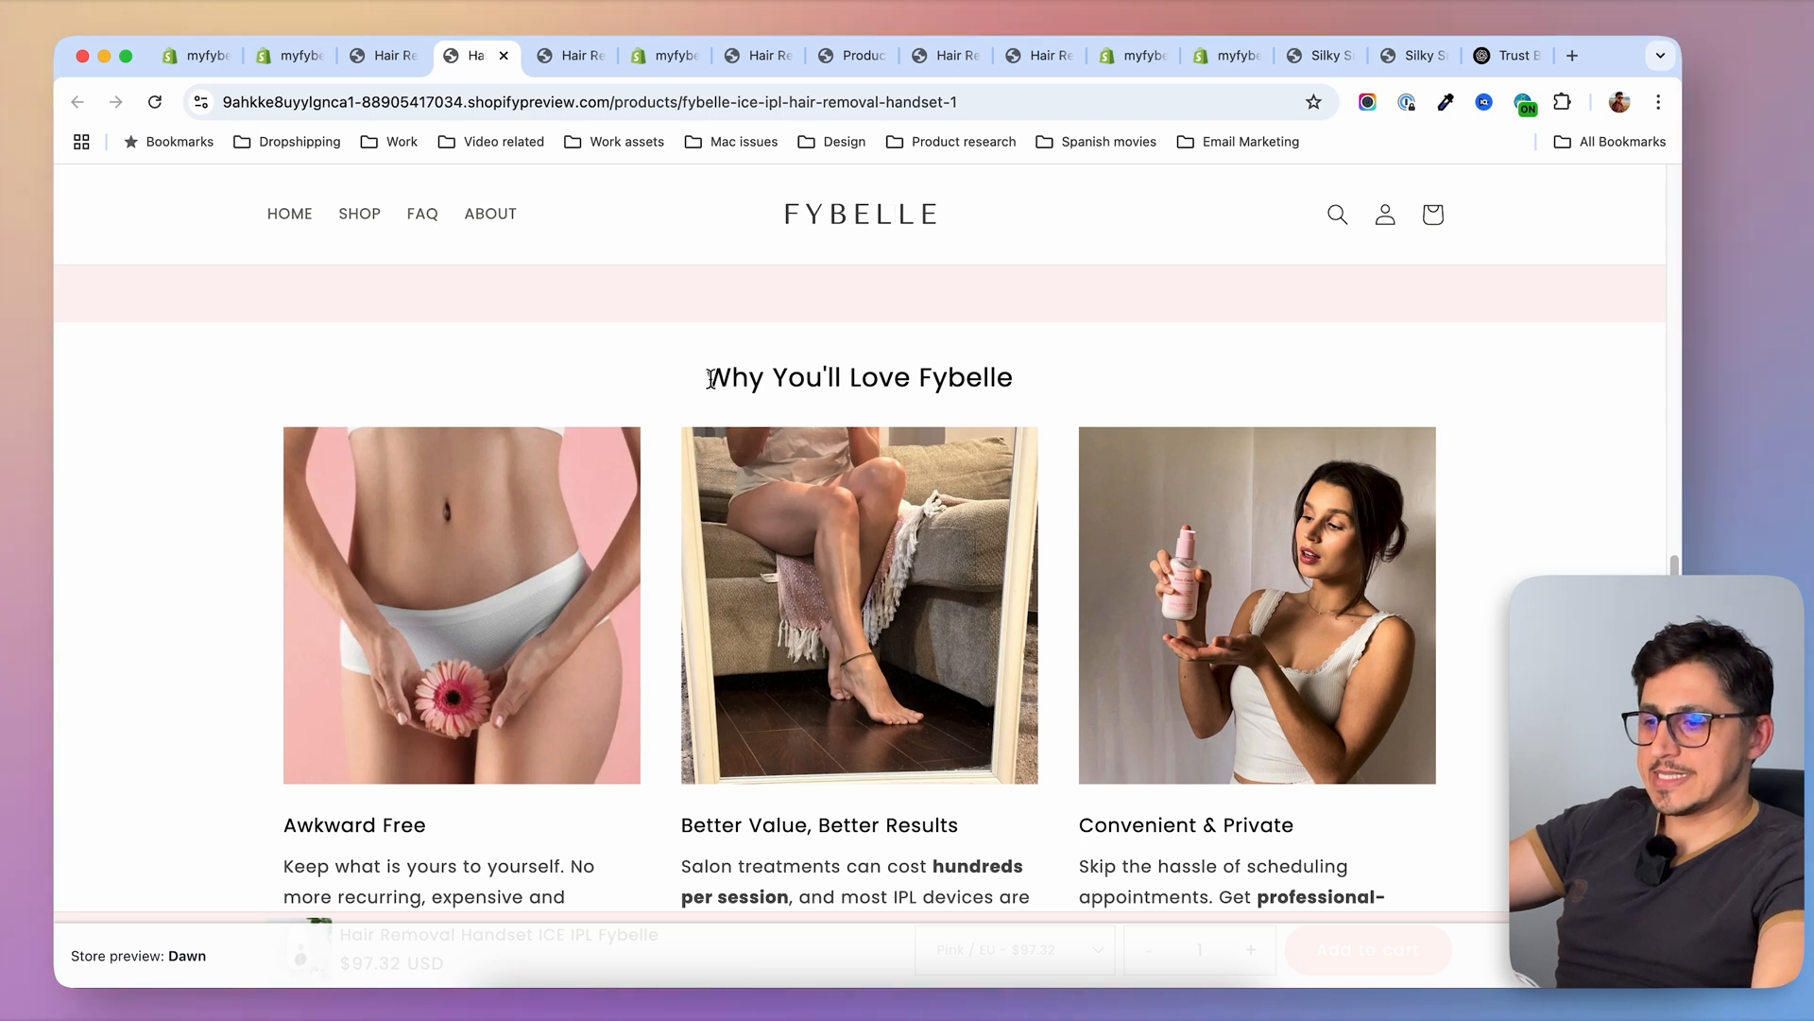
left_click_drag(701, 378, 1030, 388)
scroll(1064, 380, "down", 1)
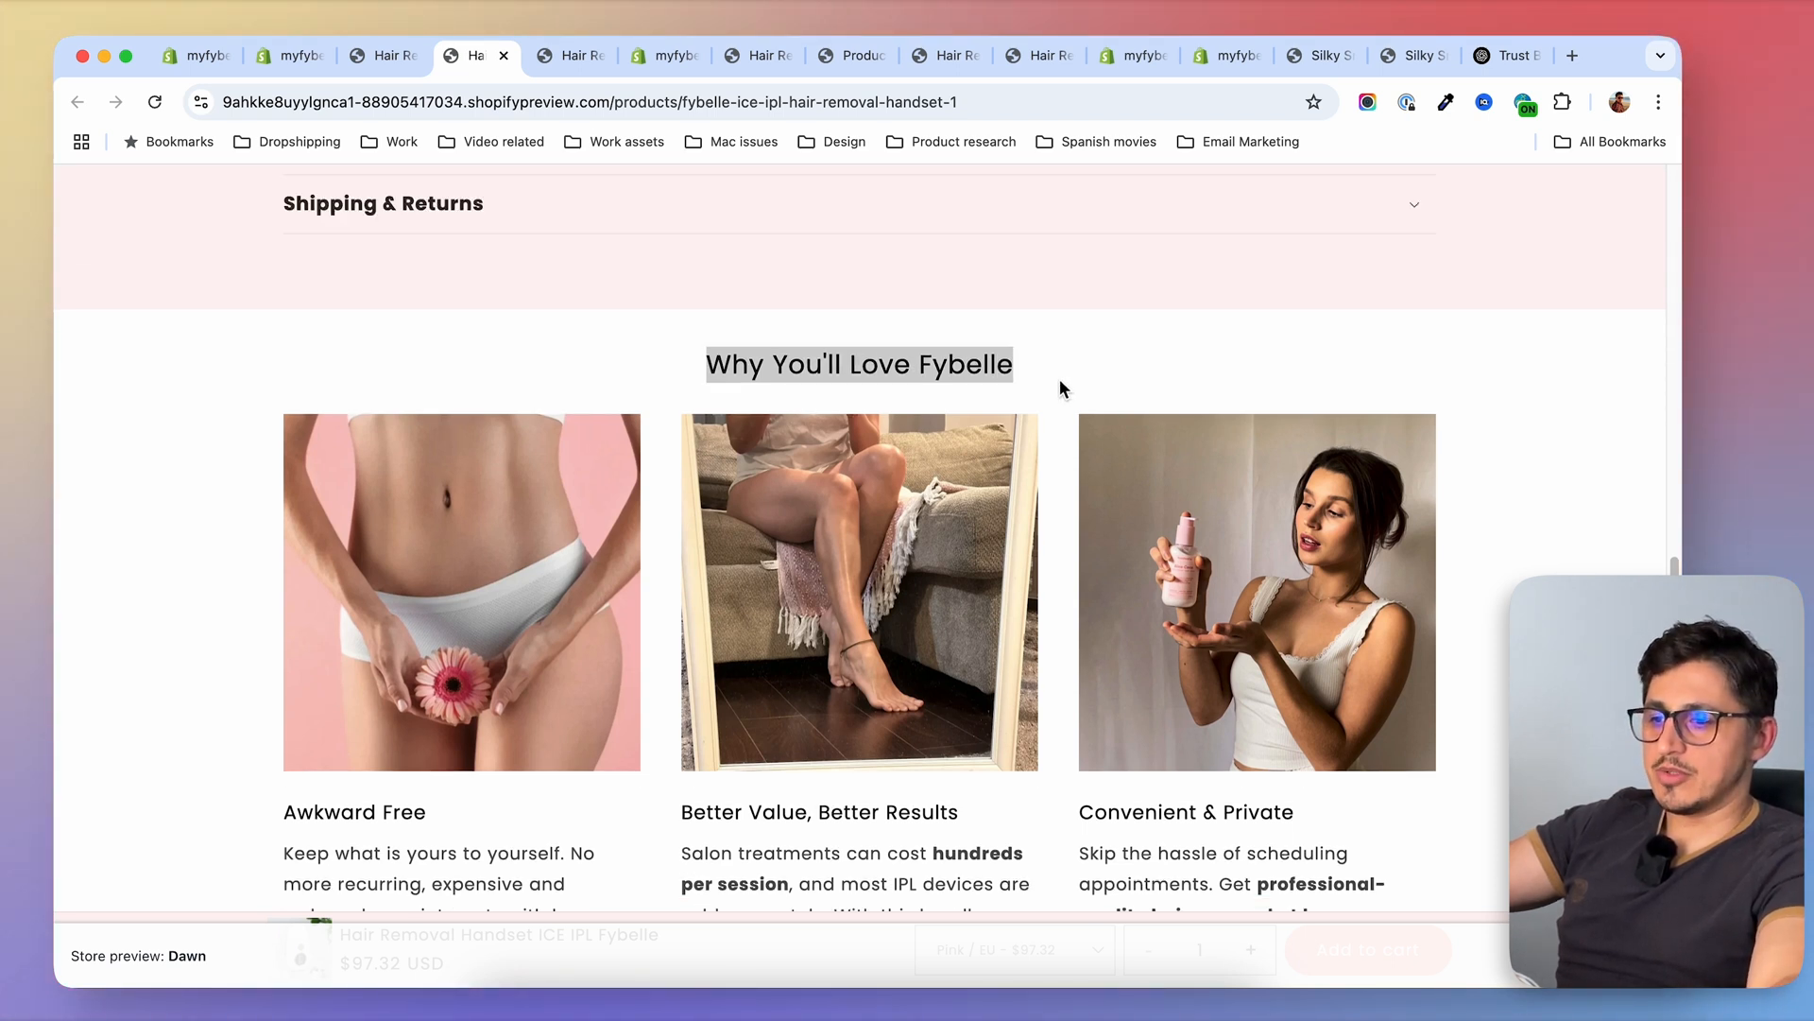
scroll(1057, 380, "up", 1)
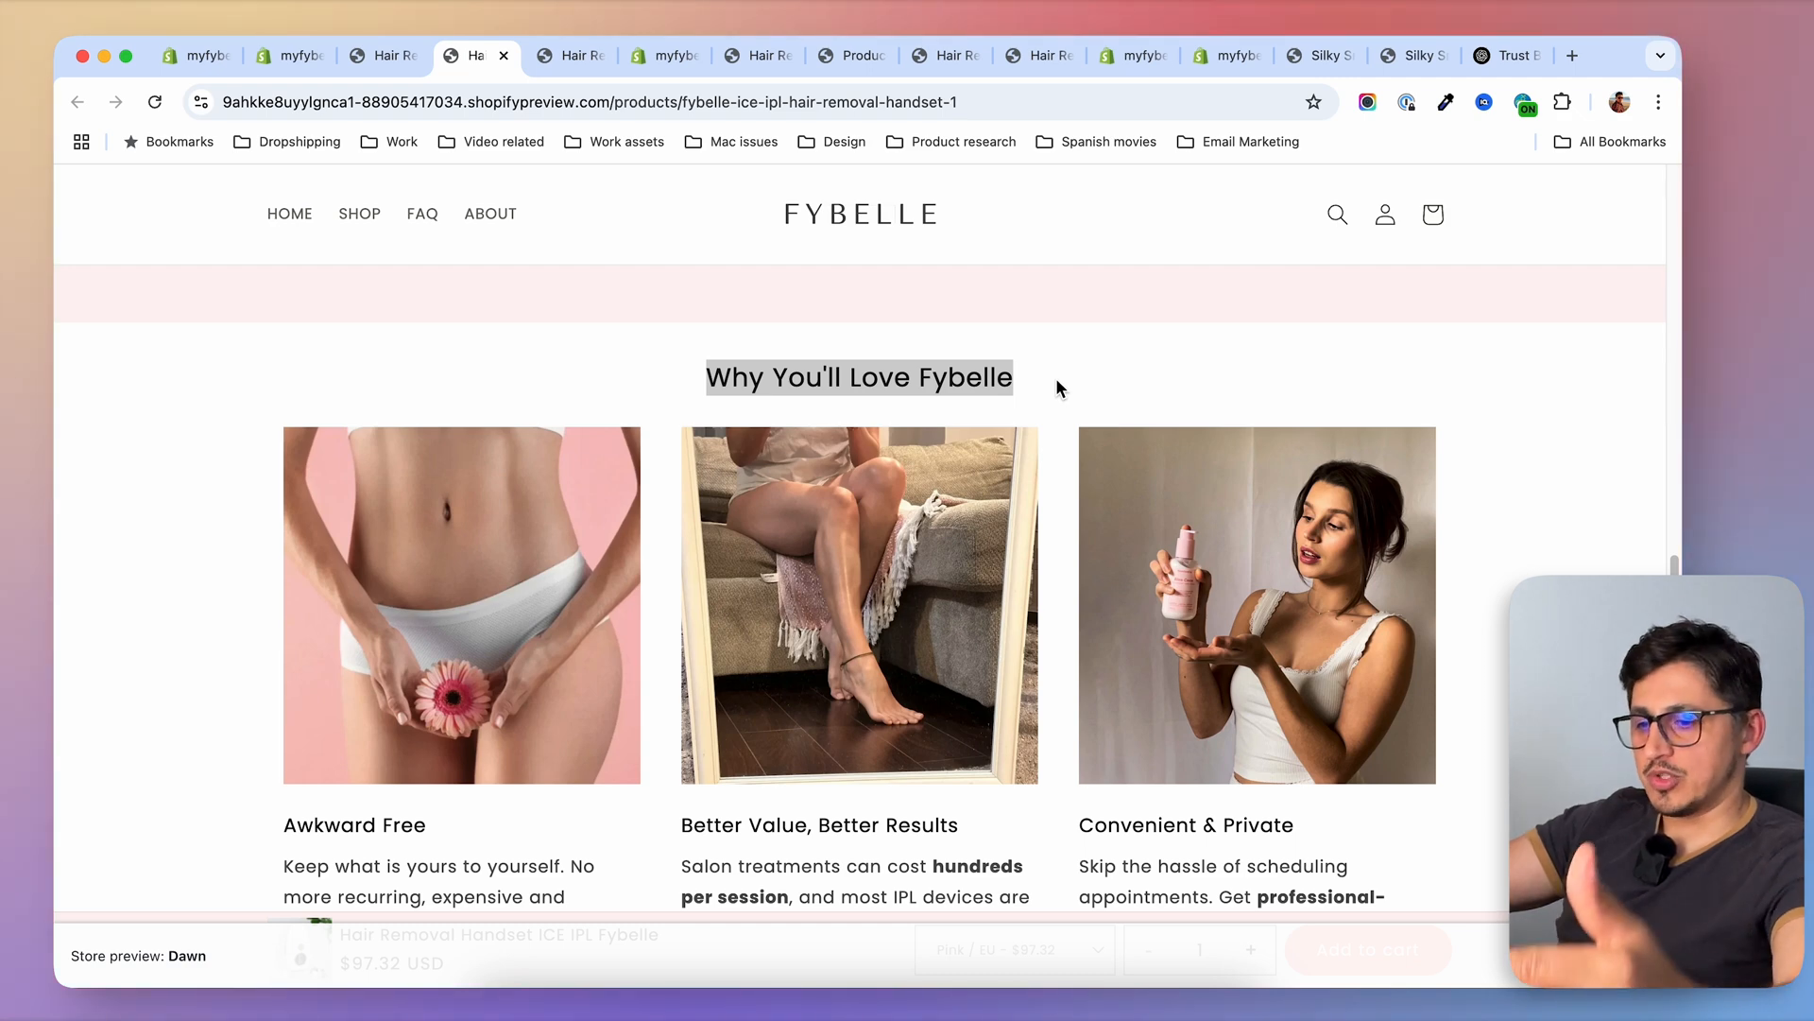
Copy the section heading "Why You'll Love Fybelle" from the product preview page
left_click(1056, 380)
left_click_drag(1045, 380, 707, 376)
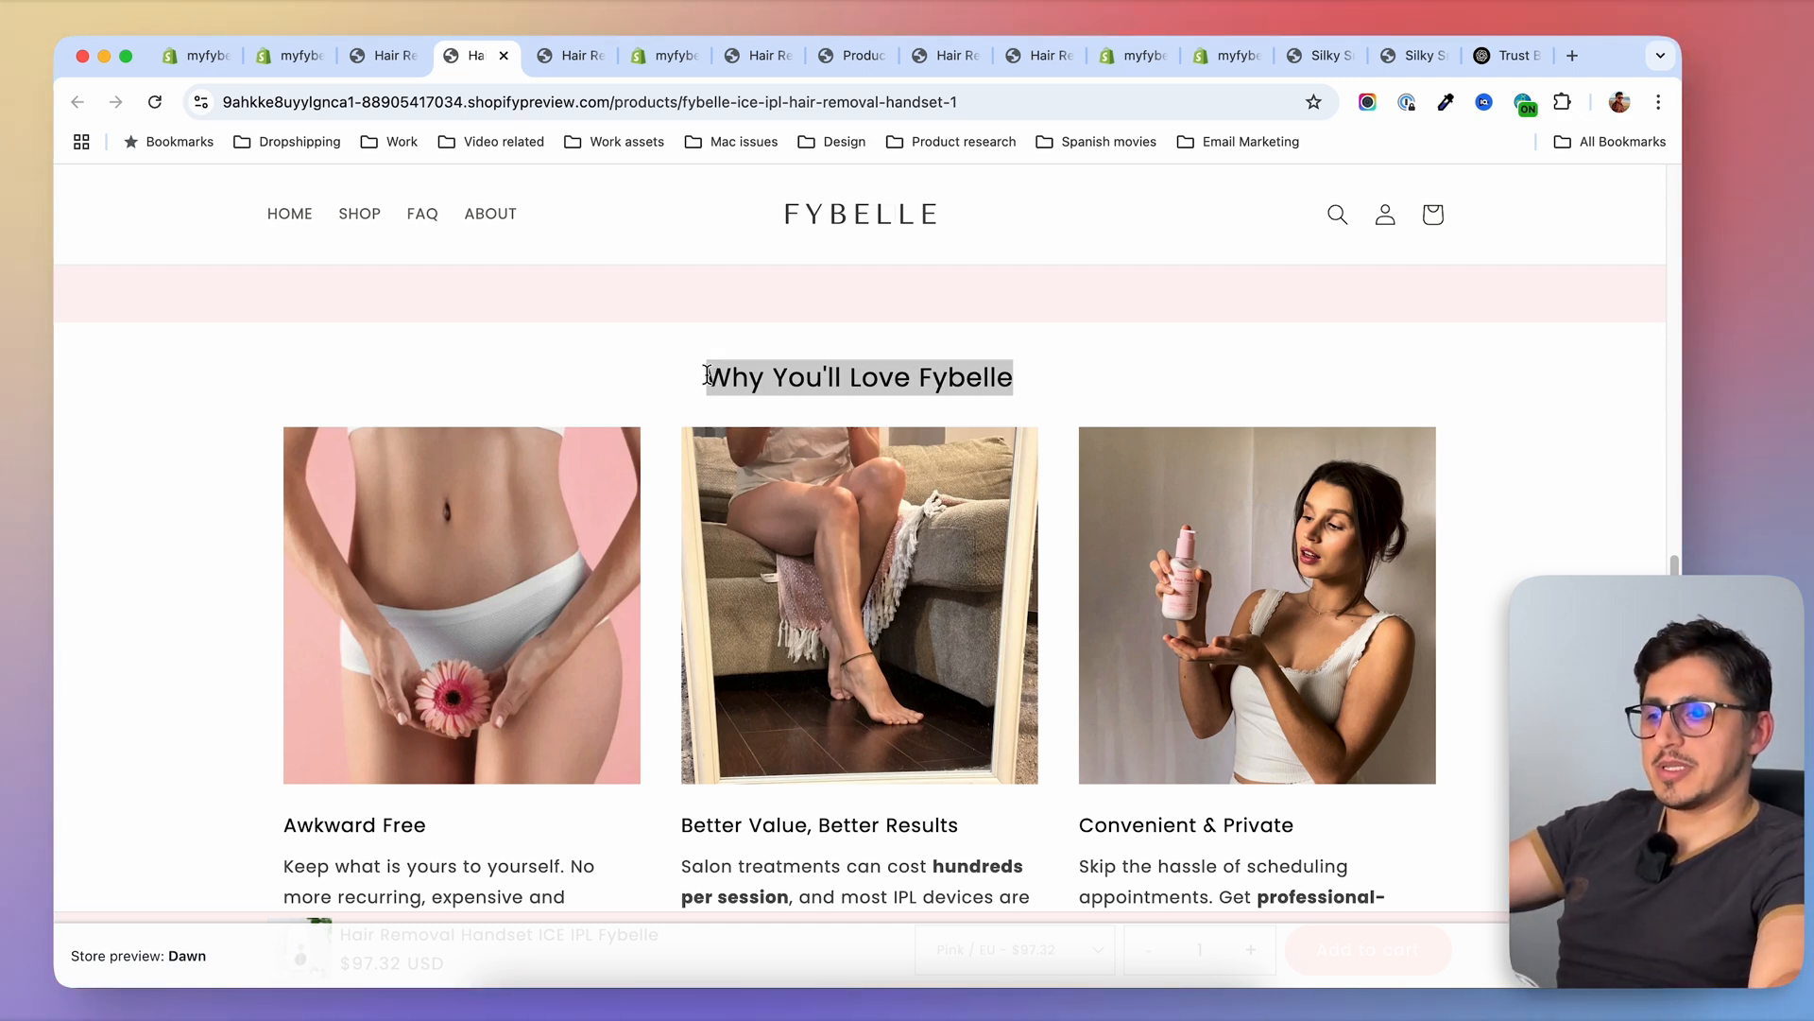
right_click(694, 373)
left_click(756, 409)
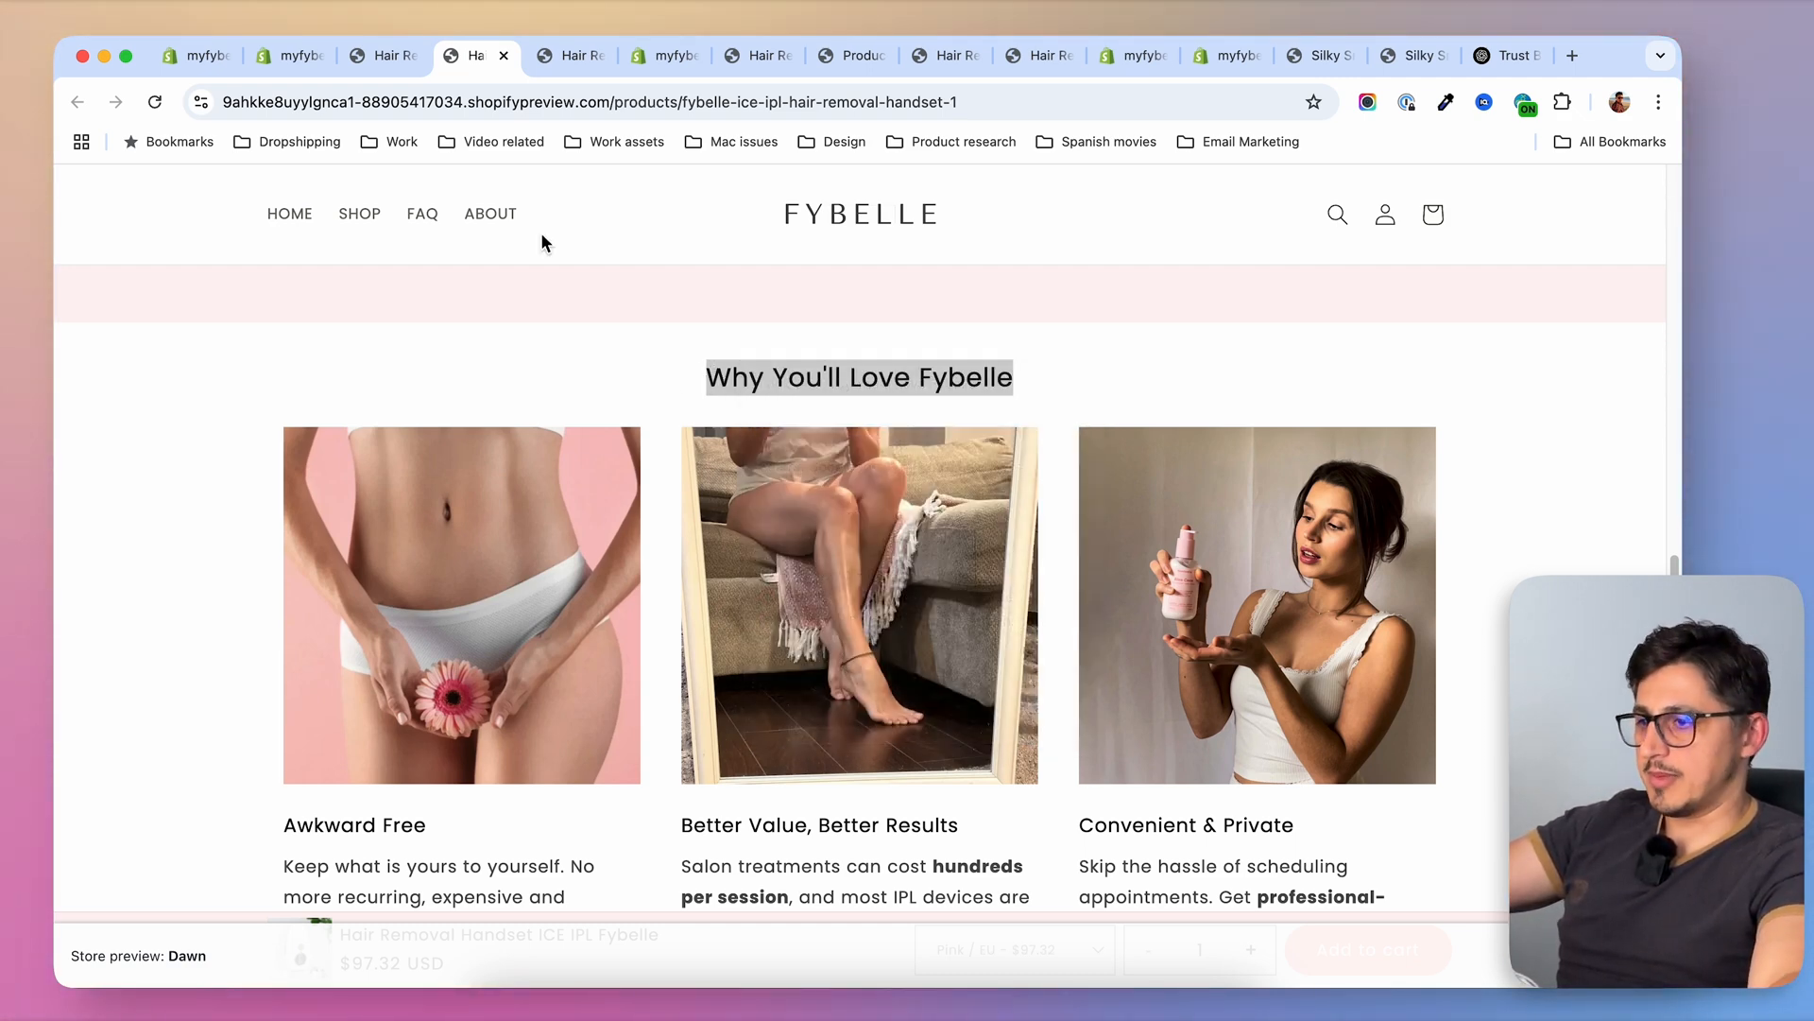
Switch to the store's custom data settings and reopen the list of product metafield definitions
left_click(658, 62)
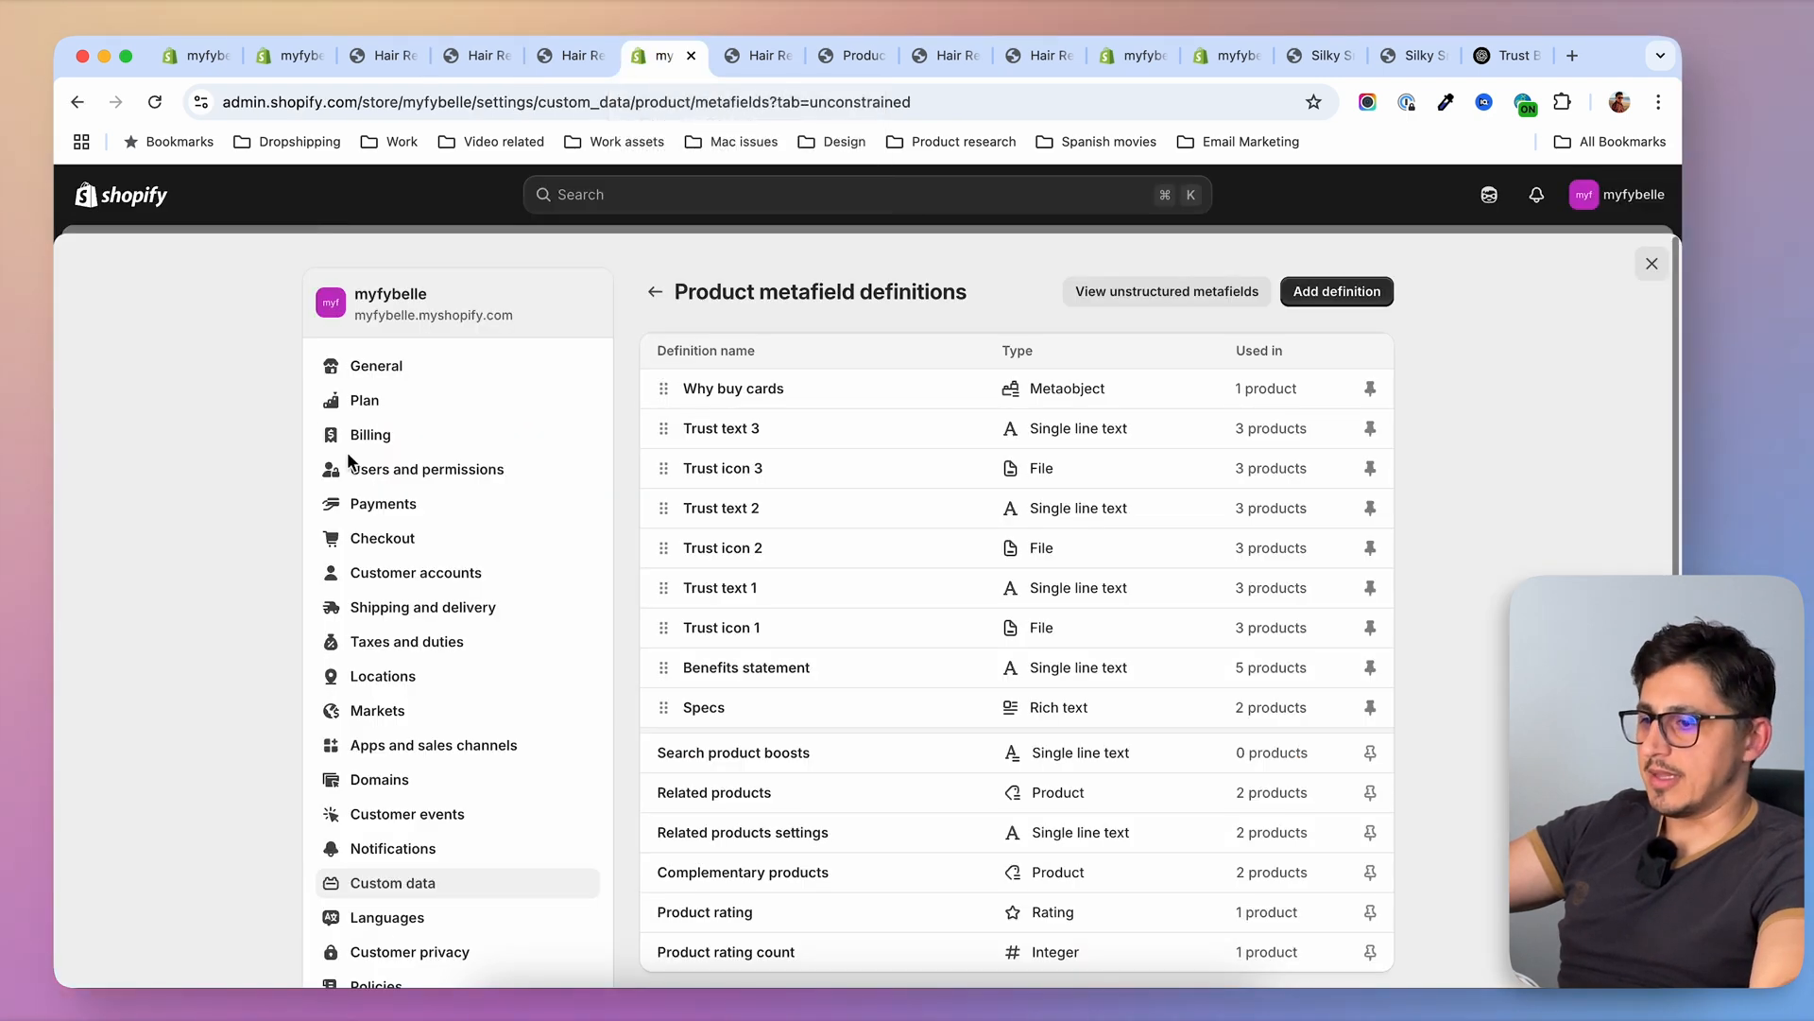
left_click(655, 291)
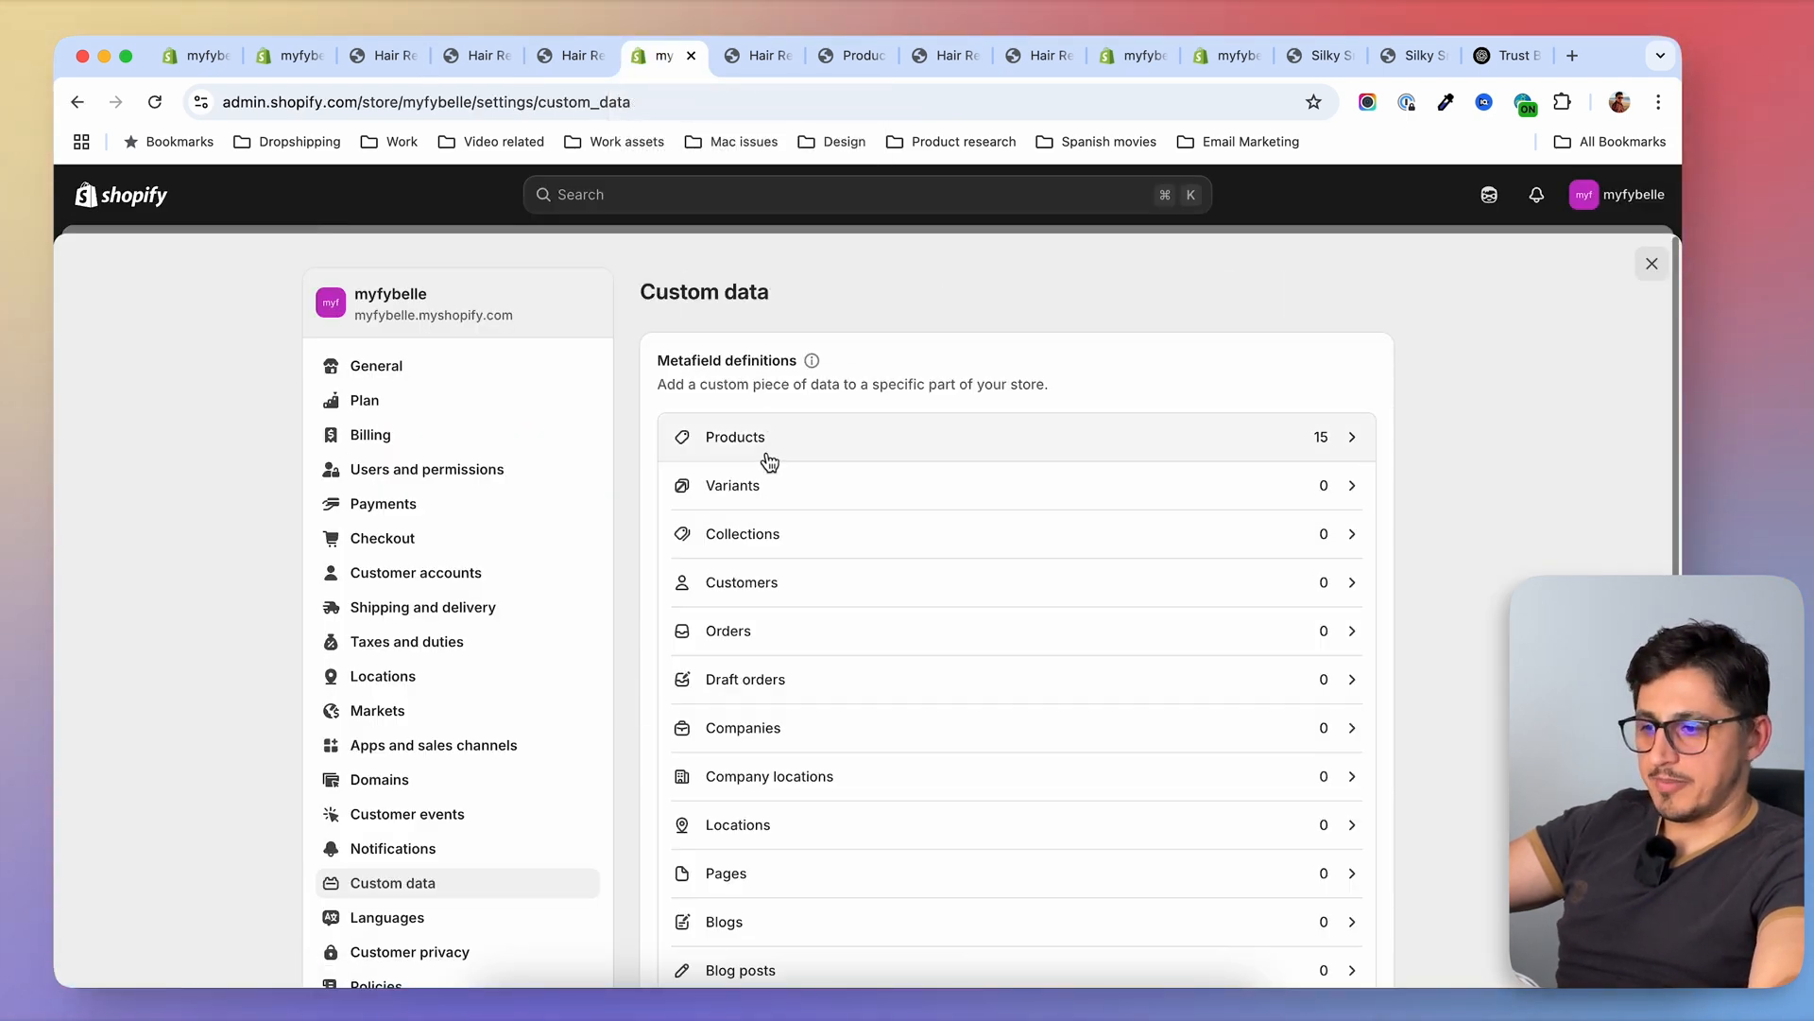
left_click(790, 448)
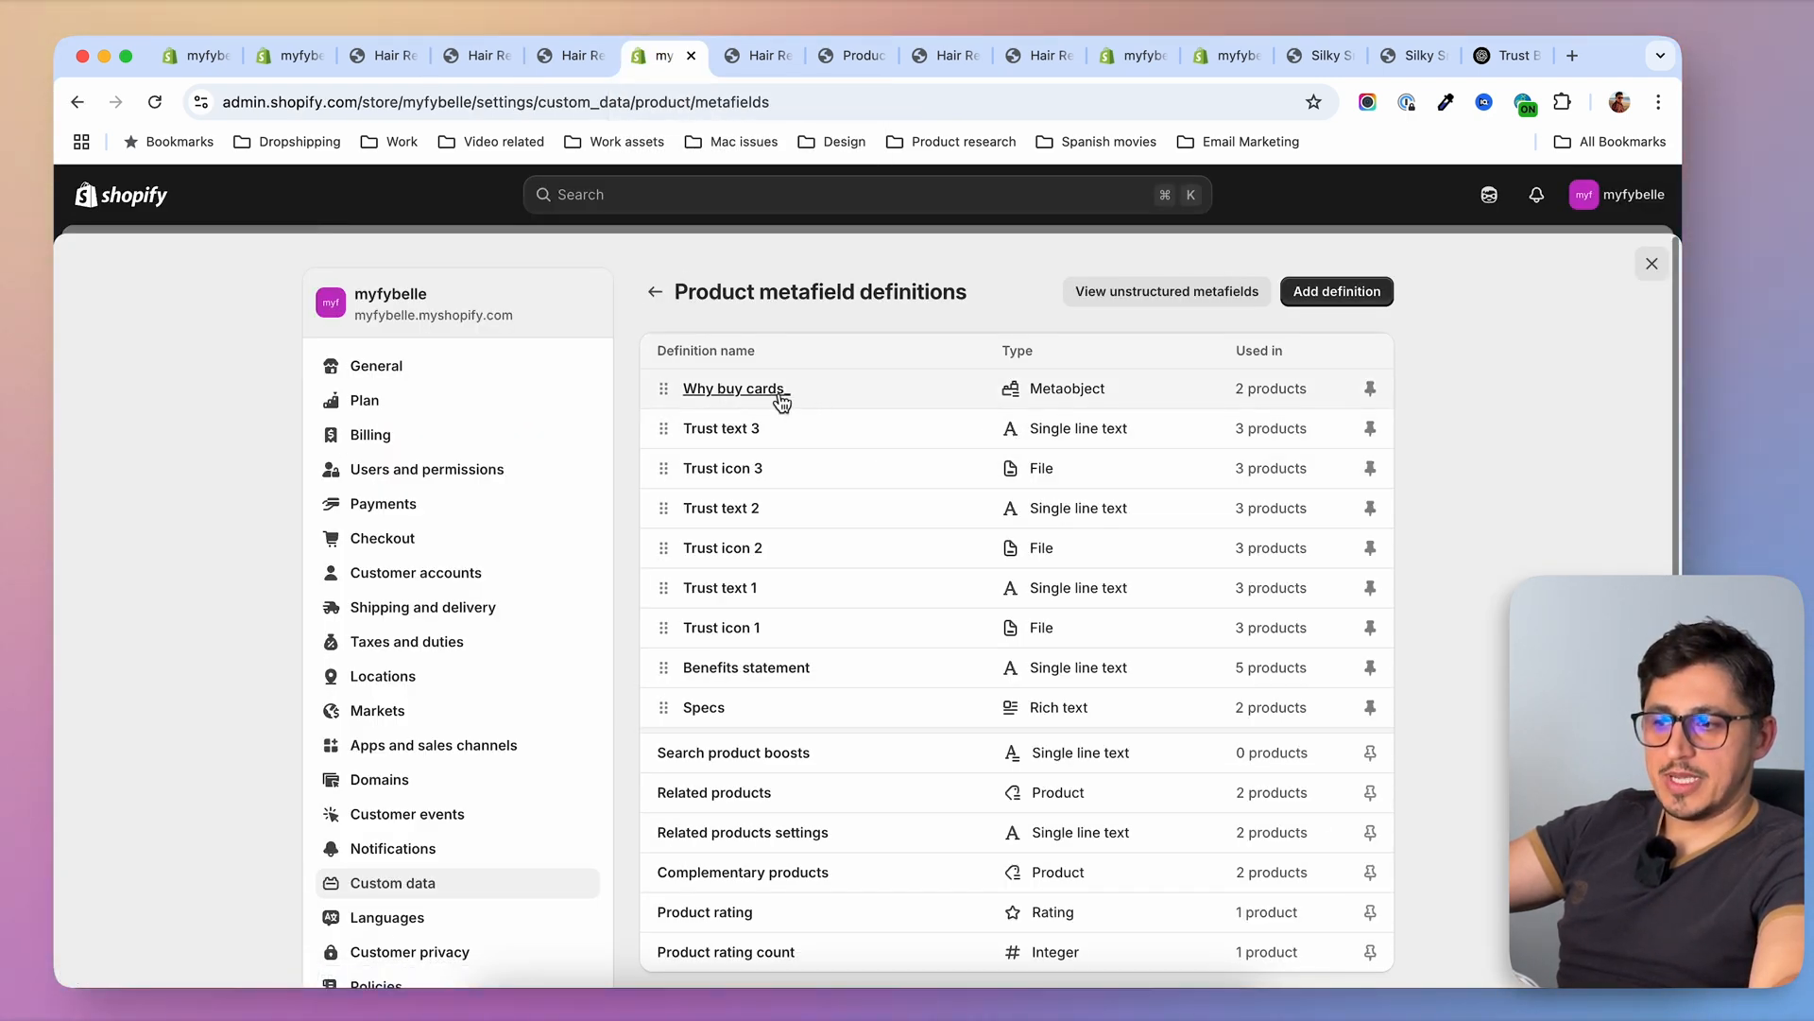
Add a product metafield definition named "Why title" with the single line text type holding one value, and save it
left_click(761, 395)
left_click(768, 400)
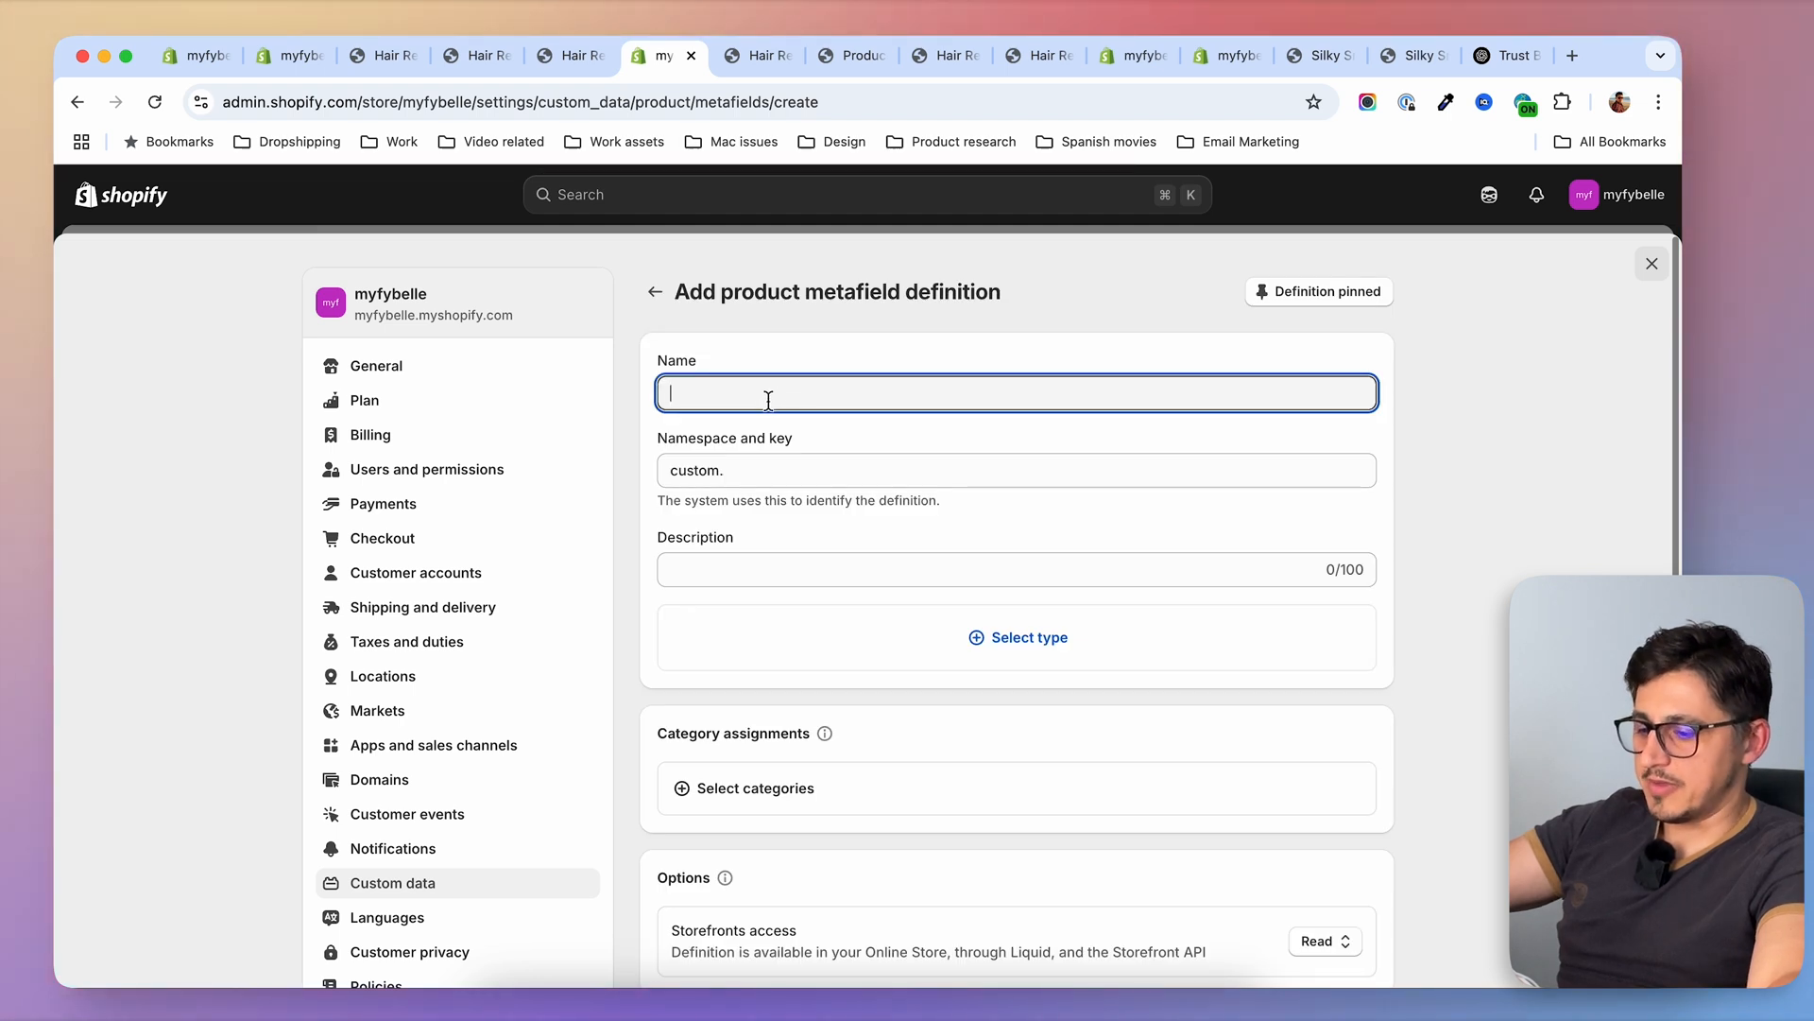
type("Why title")
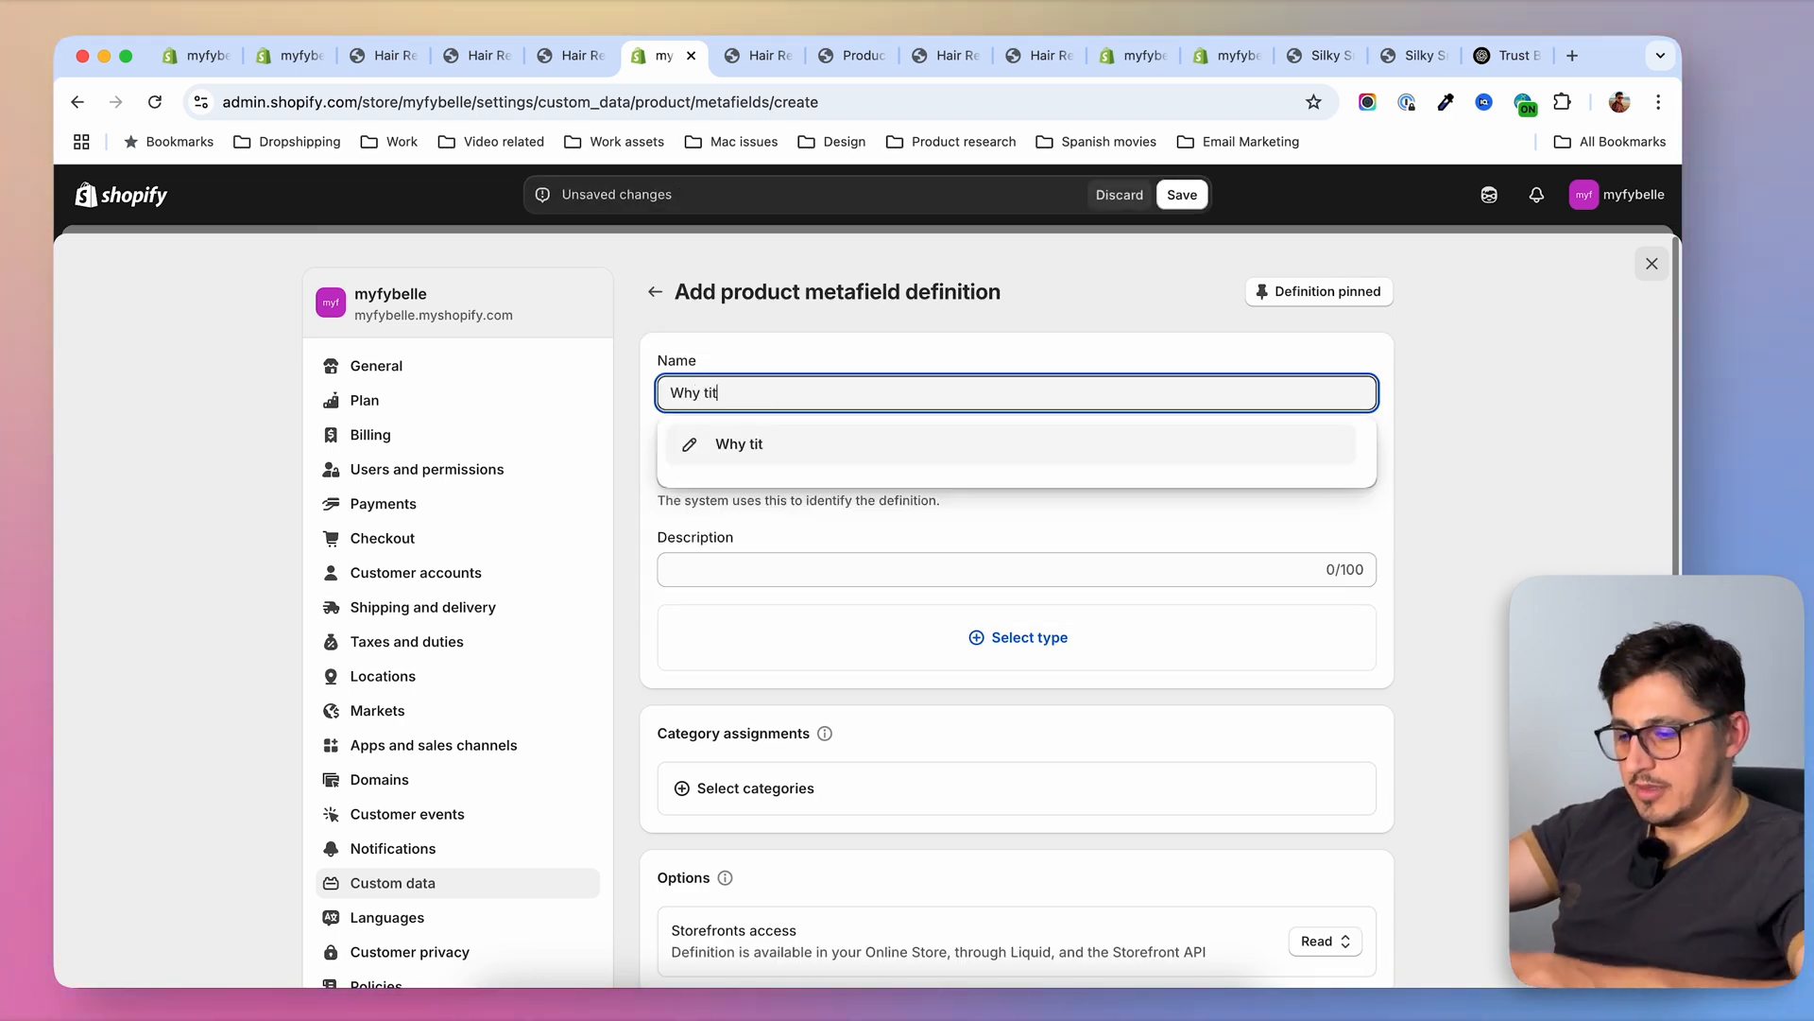
left_click(876, 615)
left_click(981, 643)
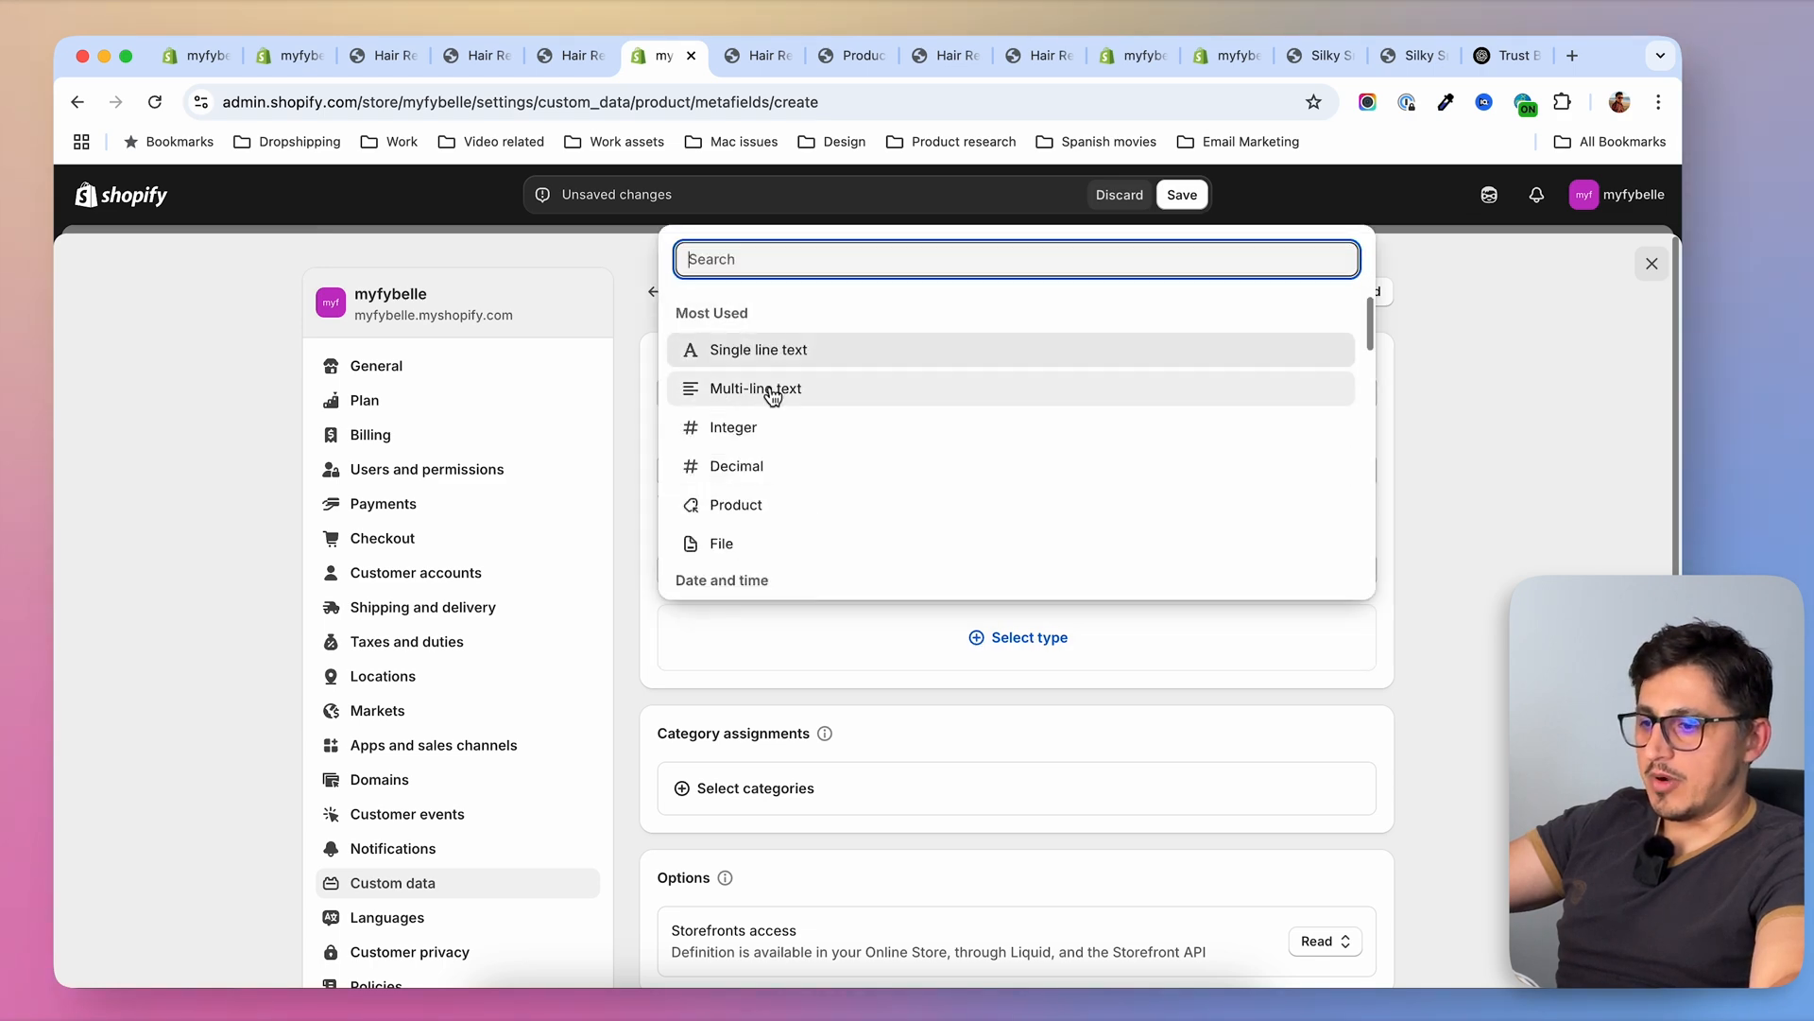
left_click(753, 352)
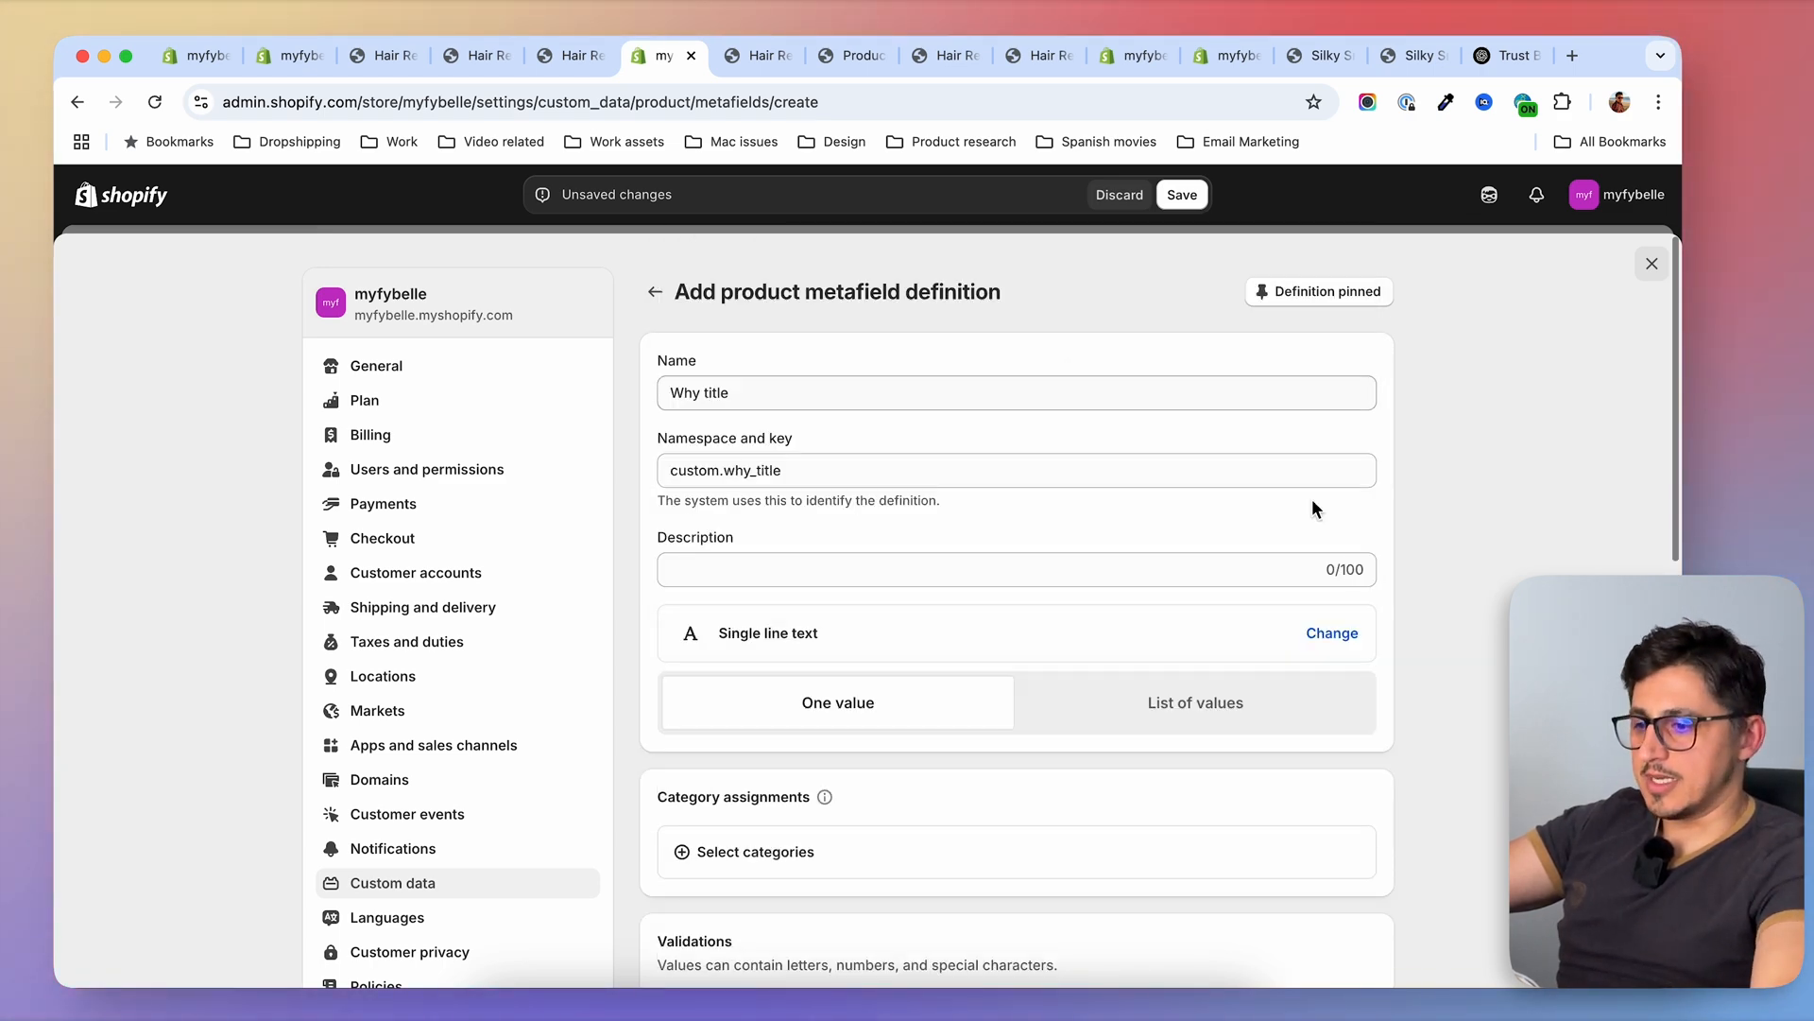
scroll(1028, 735, "down", 5)
scroll(1058, 725, "down", 5)
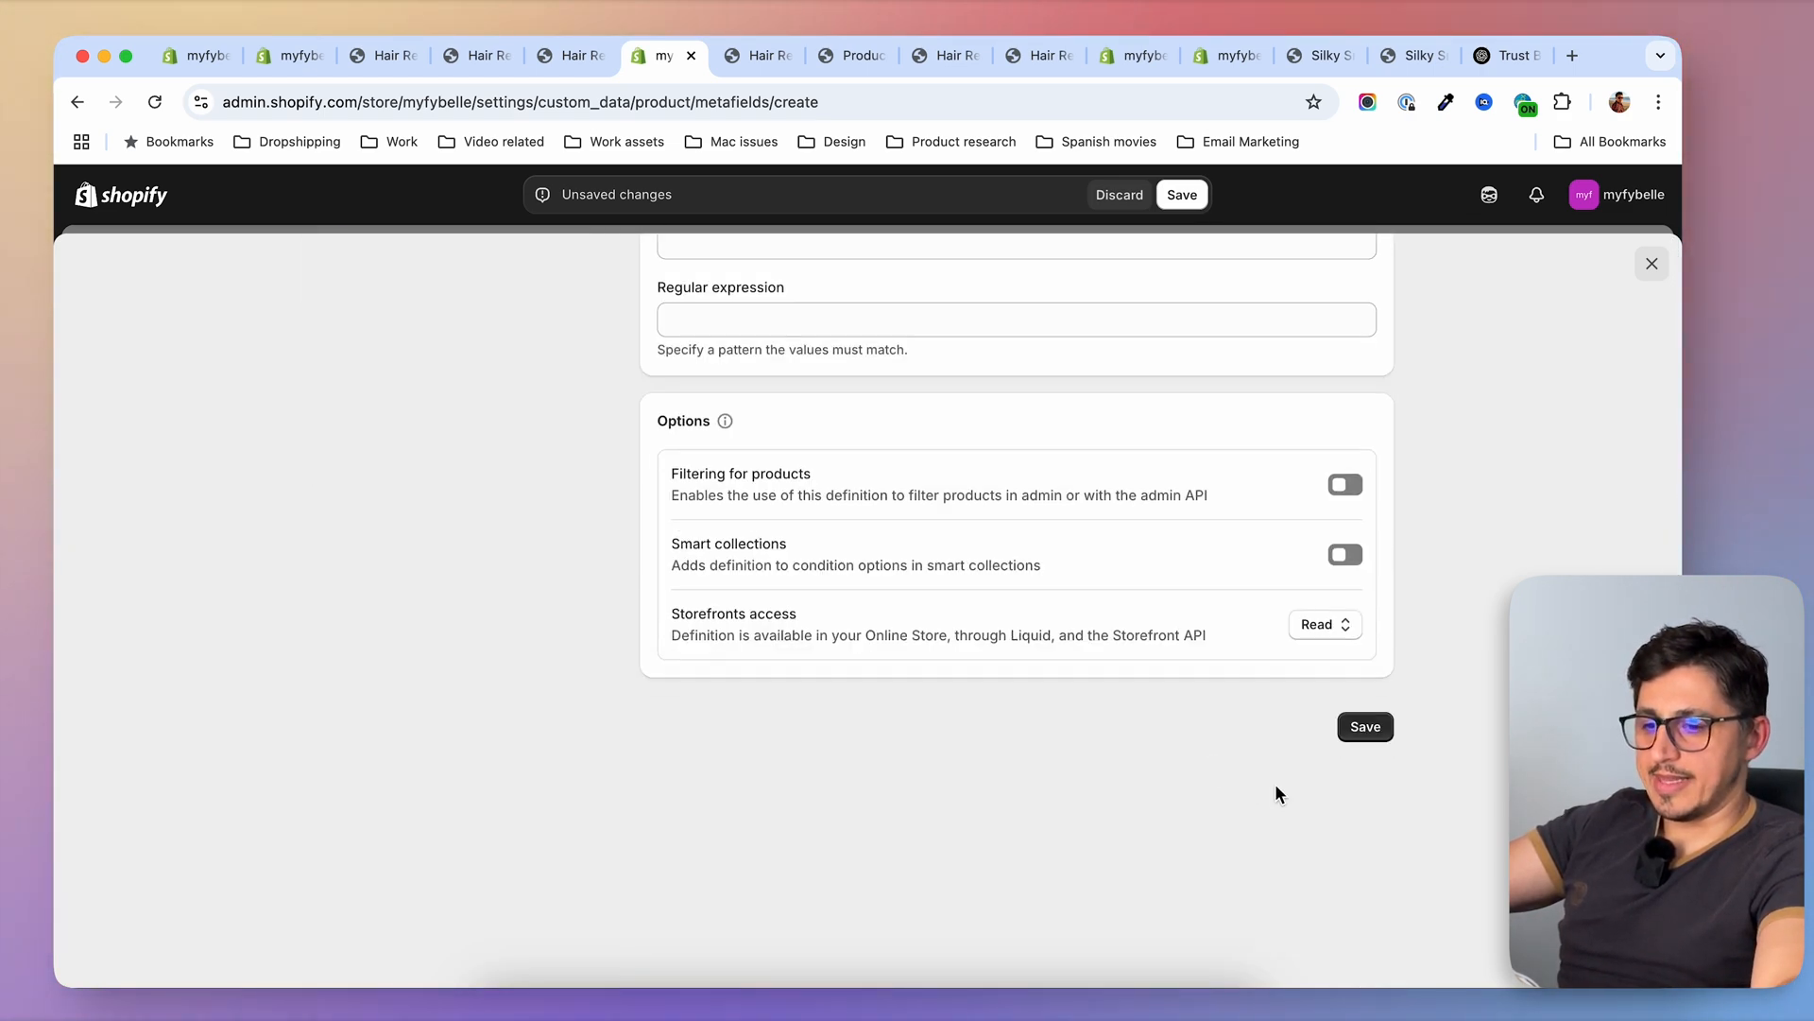
left_click(1369, 708)
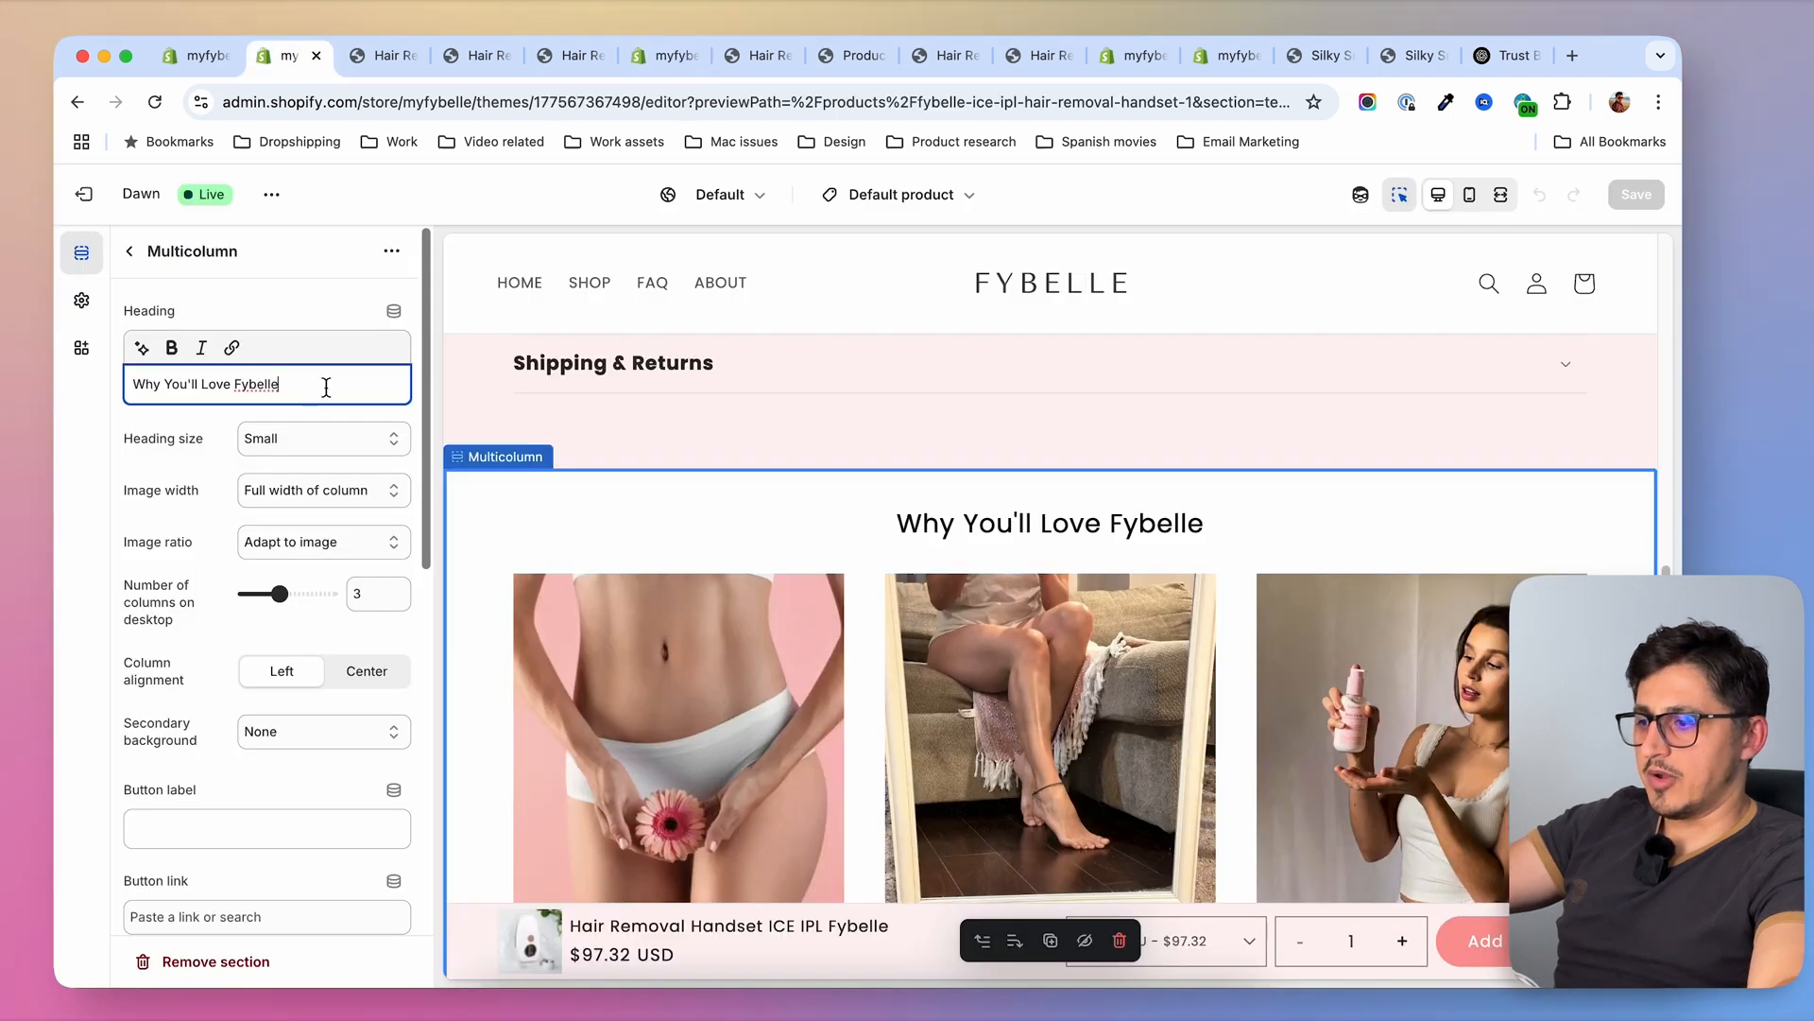
Connect the Multicolumn section's heading in the theme editor to the product metafield Why title_ and save the template
triple_click(326, 387)
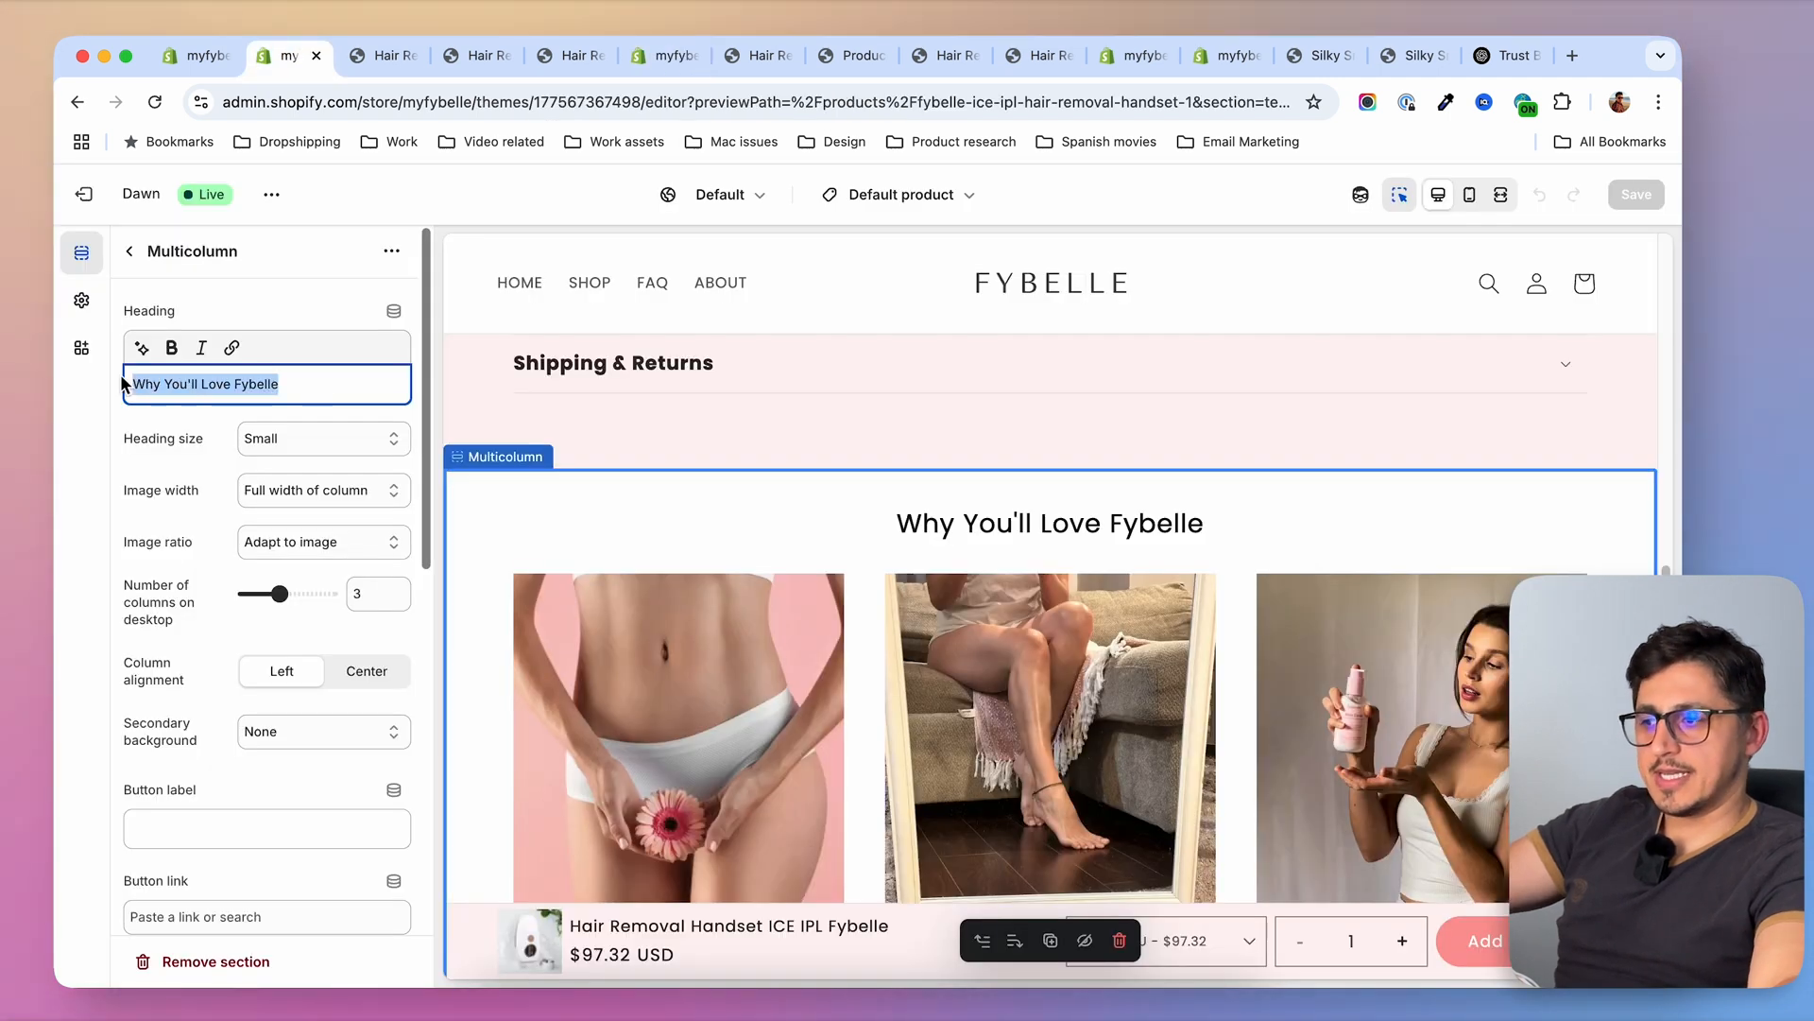
left_click(393, 313)
scroll(605, 567, "down", 3)
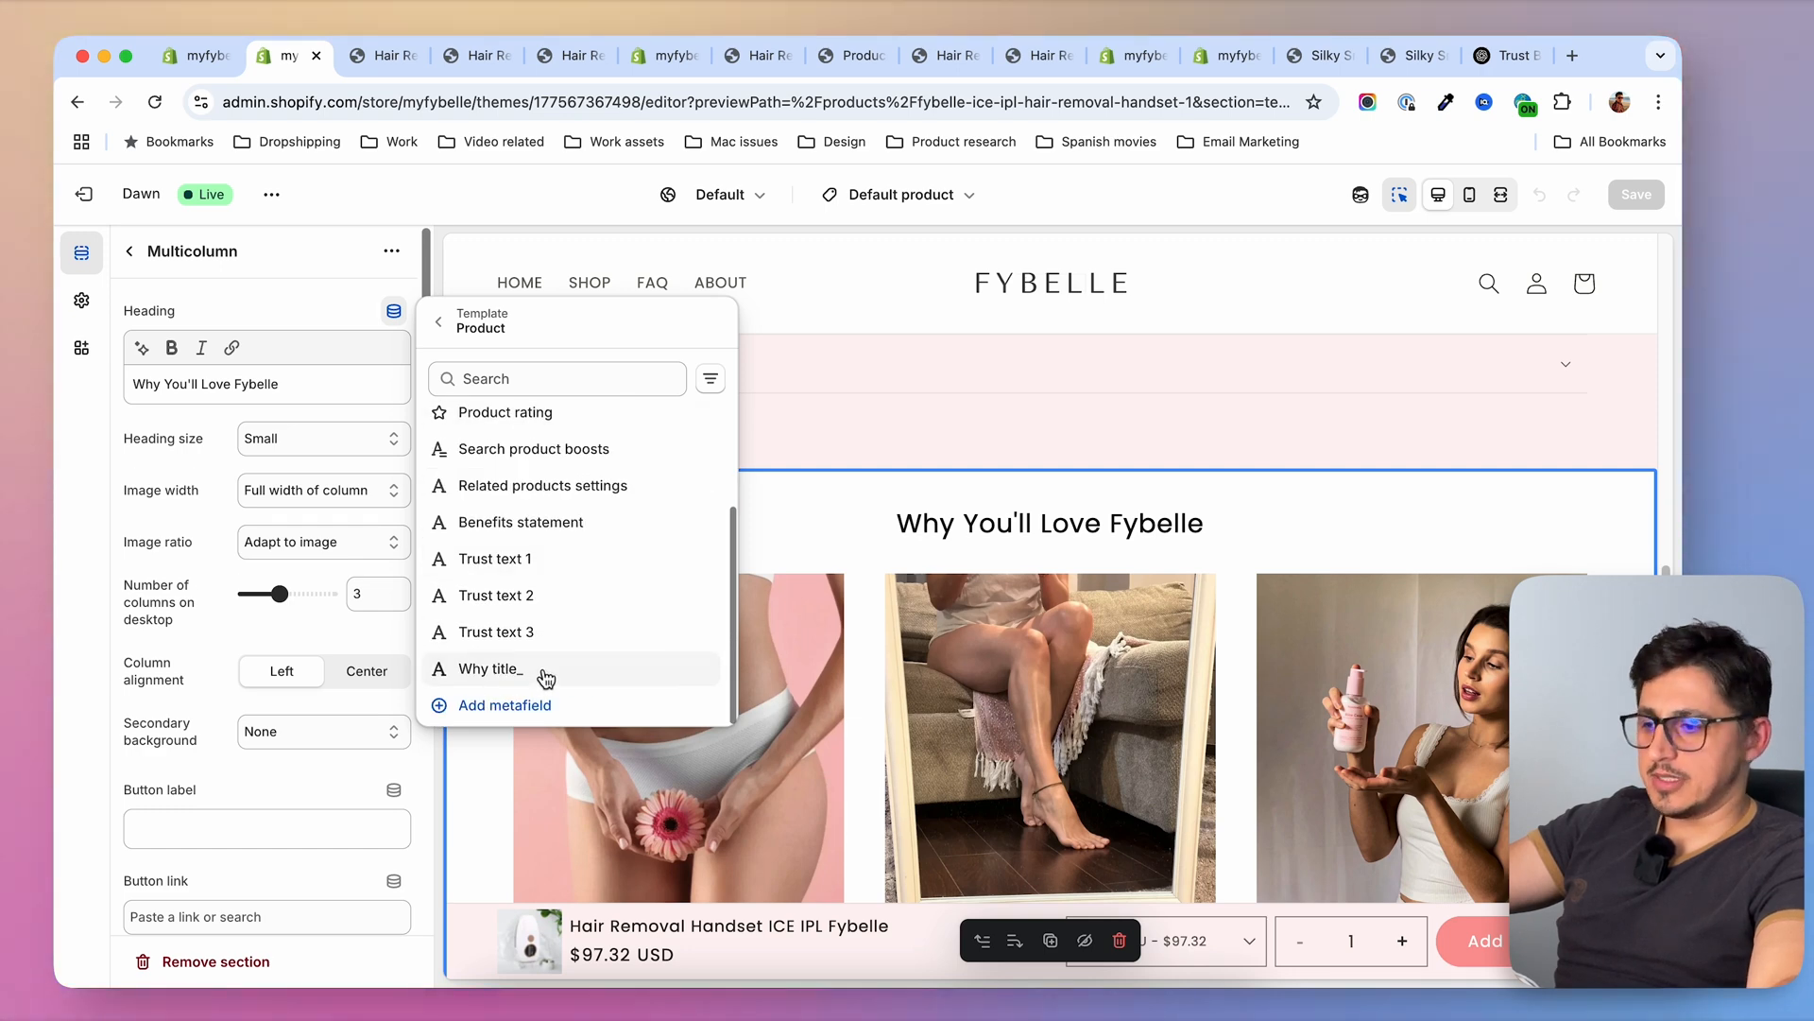
left_click(547, 676)
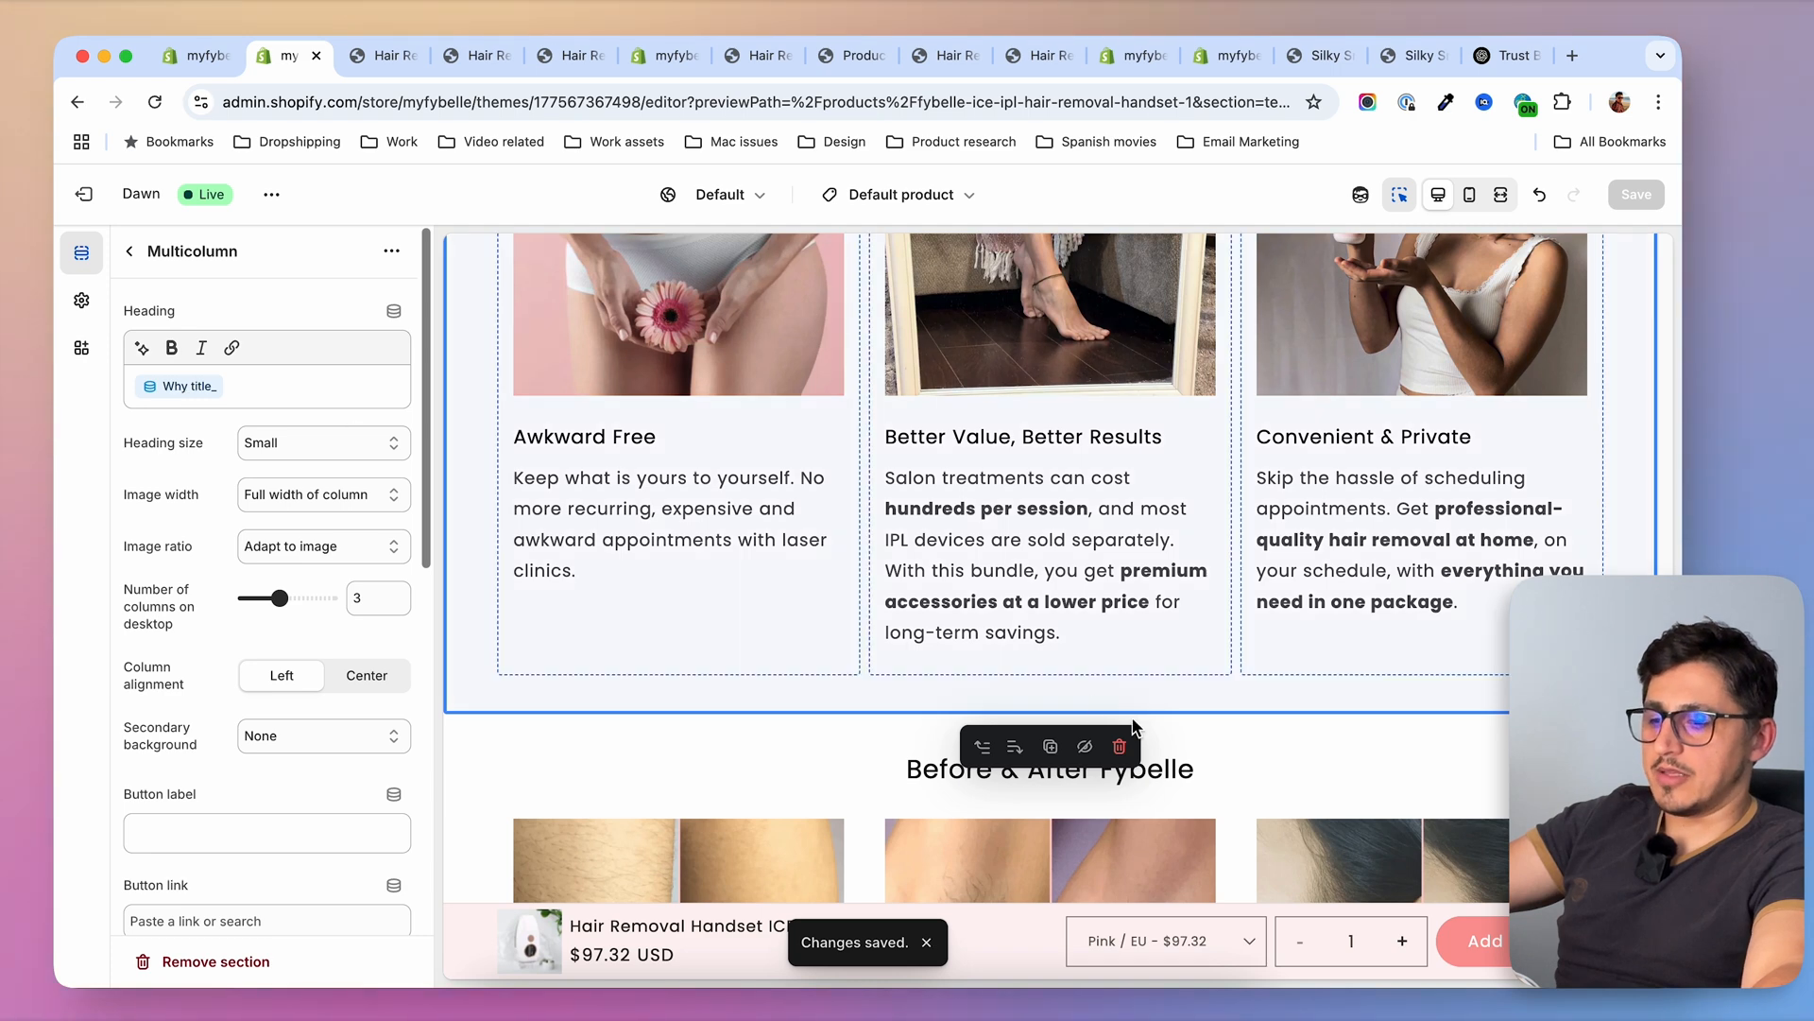
scroll(1053, 463, "up", 5)
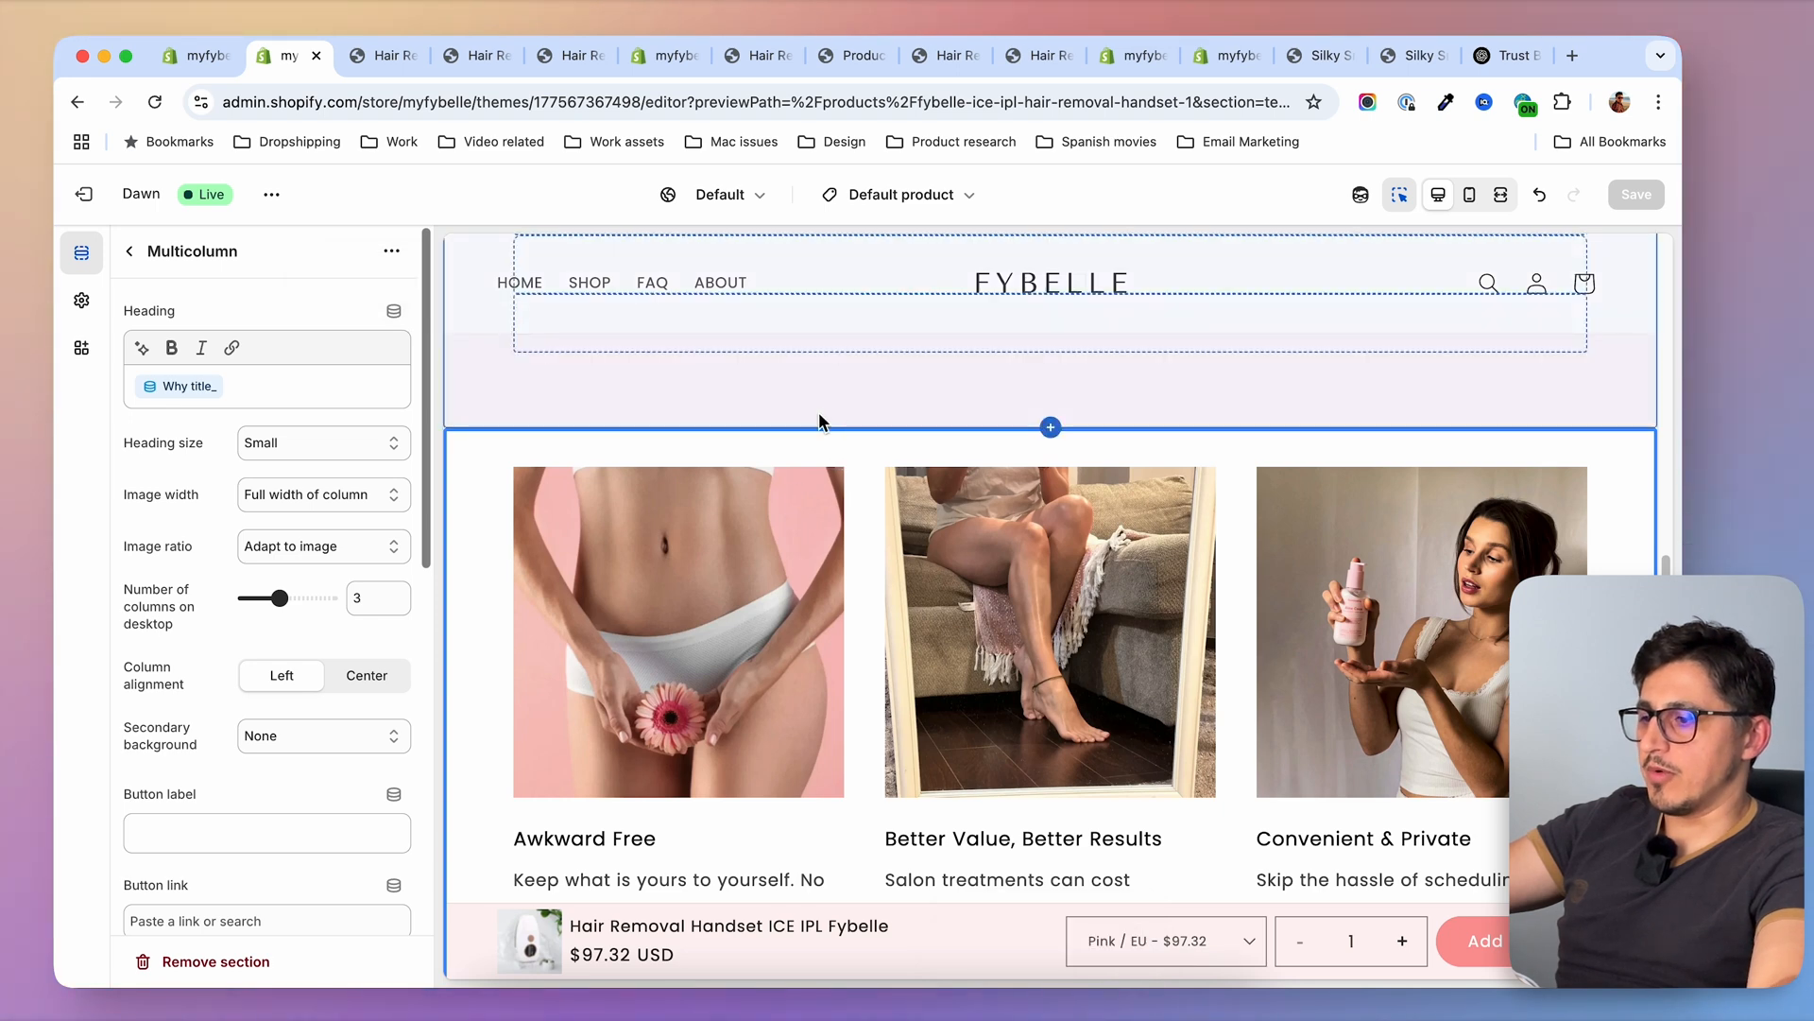
Open the regular and PREMIUM Hair Removal Handset products together for bulk editing and show the Why title_ metafield column
left_click(198, 55)
left_click(360, 422)
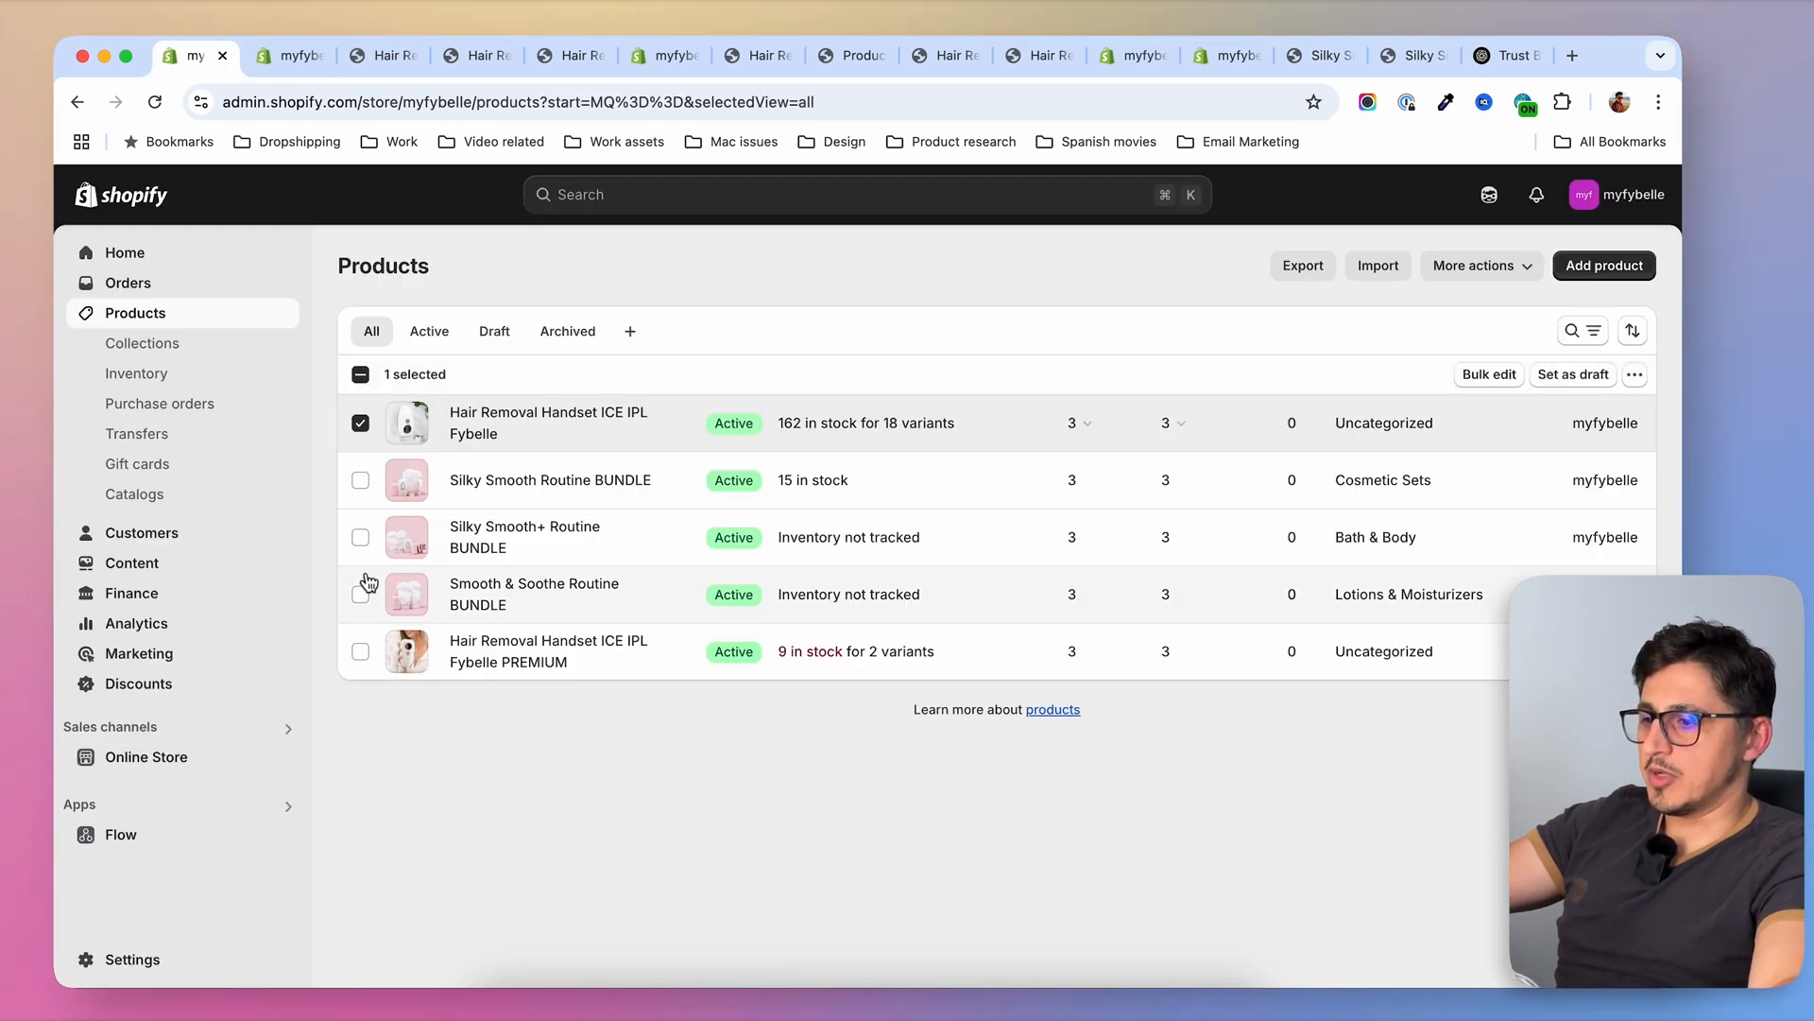
left_click(362, 652)
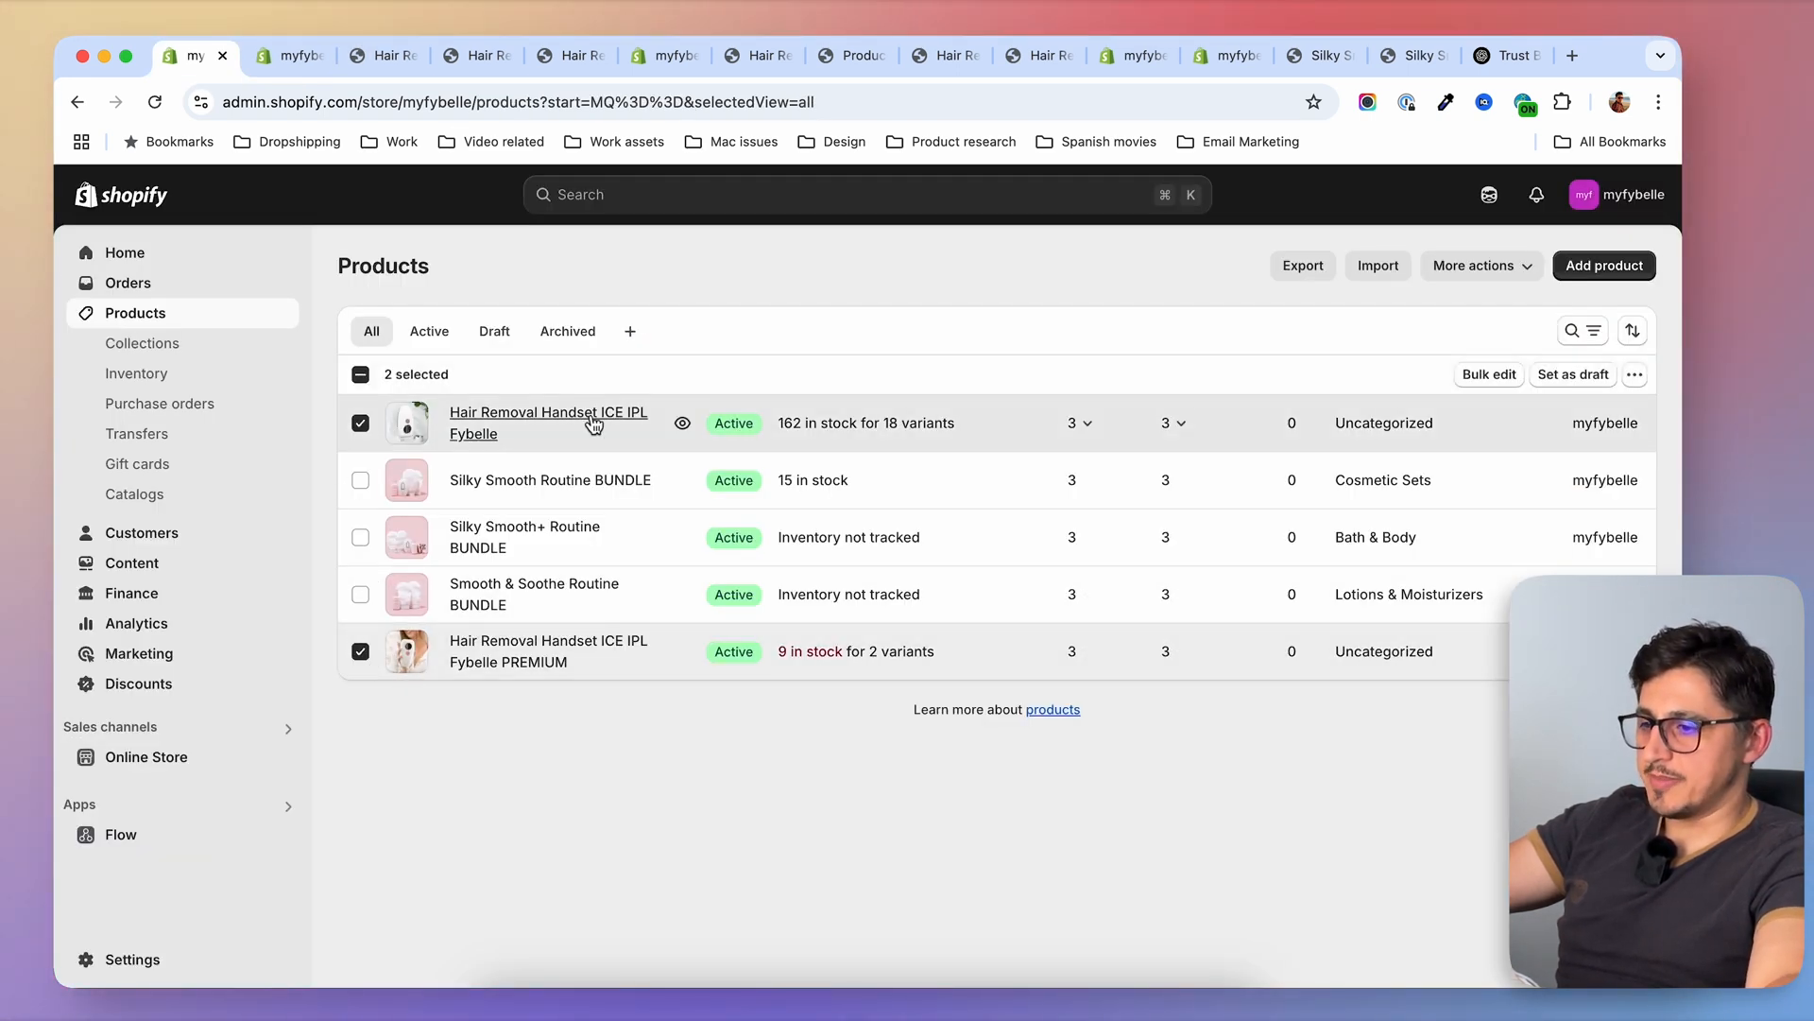
left_click(1491, 375)
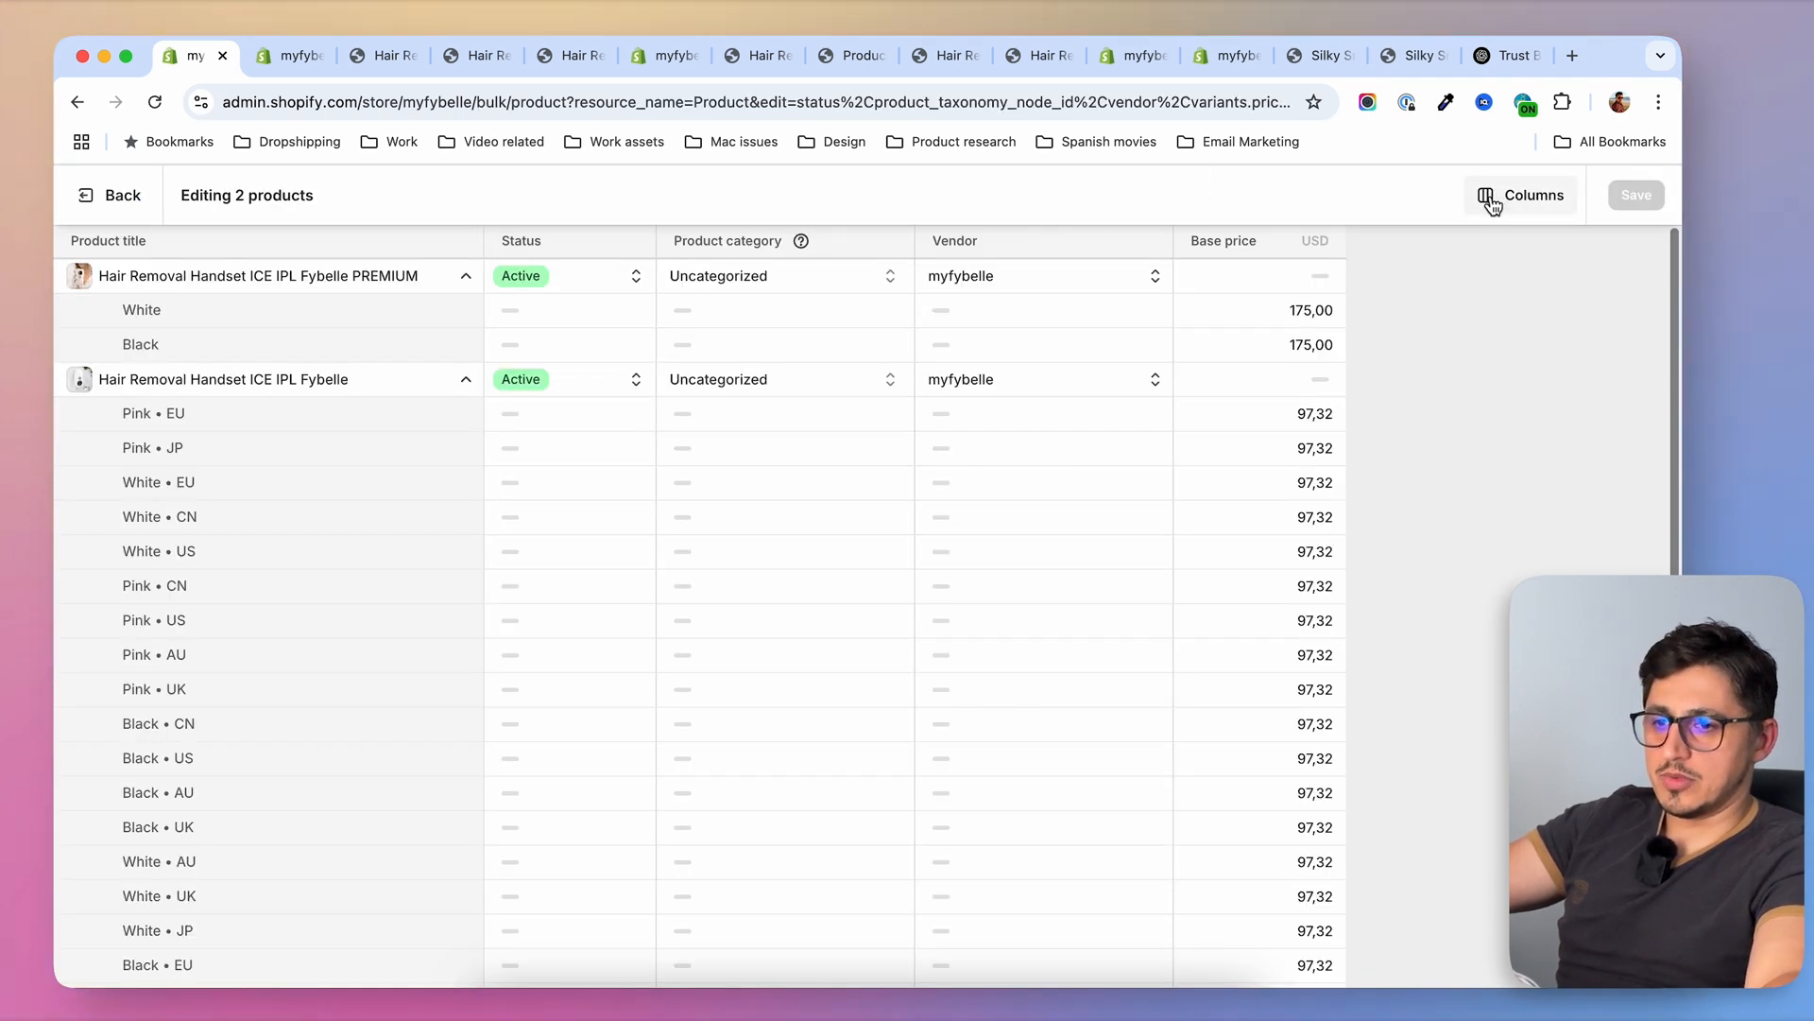
left_click(1491, 203)
scroll(1401, 553, "down", 15)
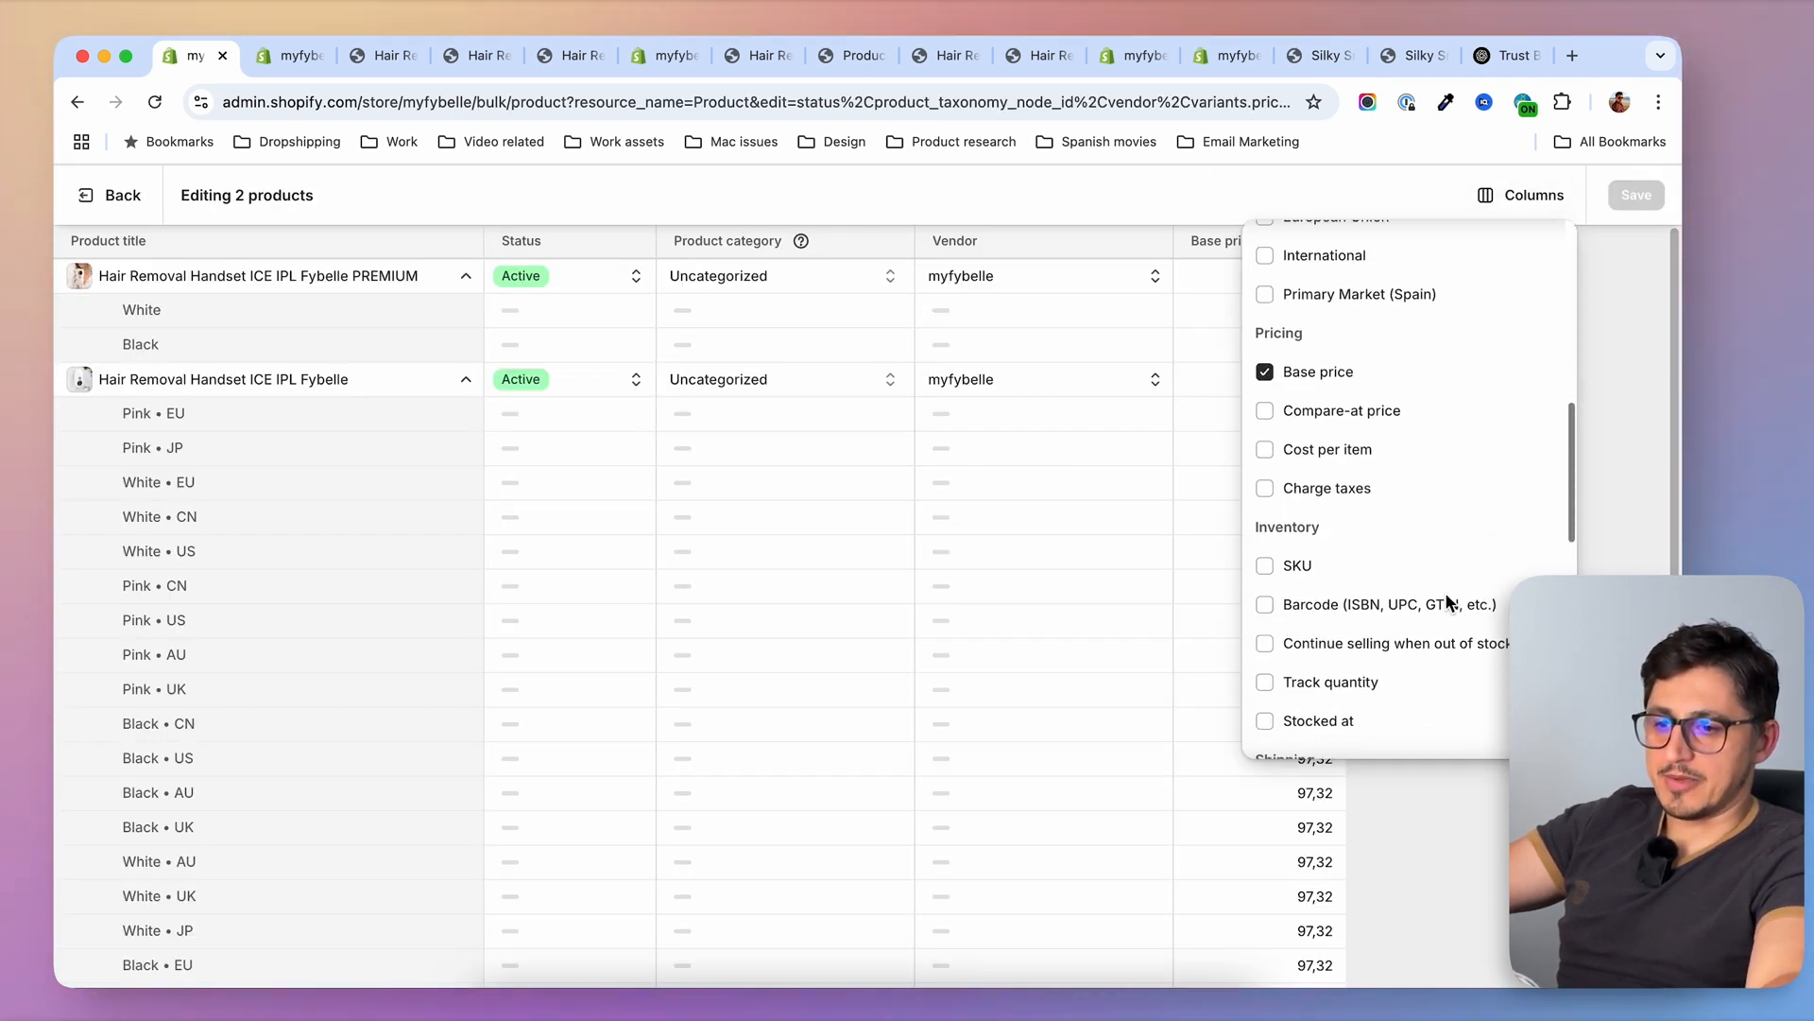
scroll(1450, 605, "down", 6)
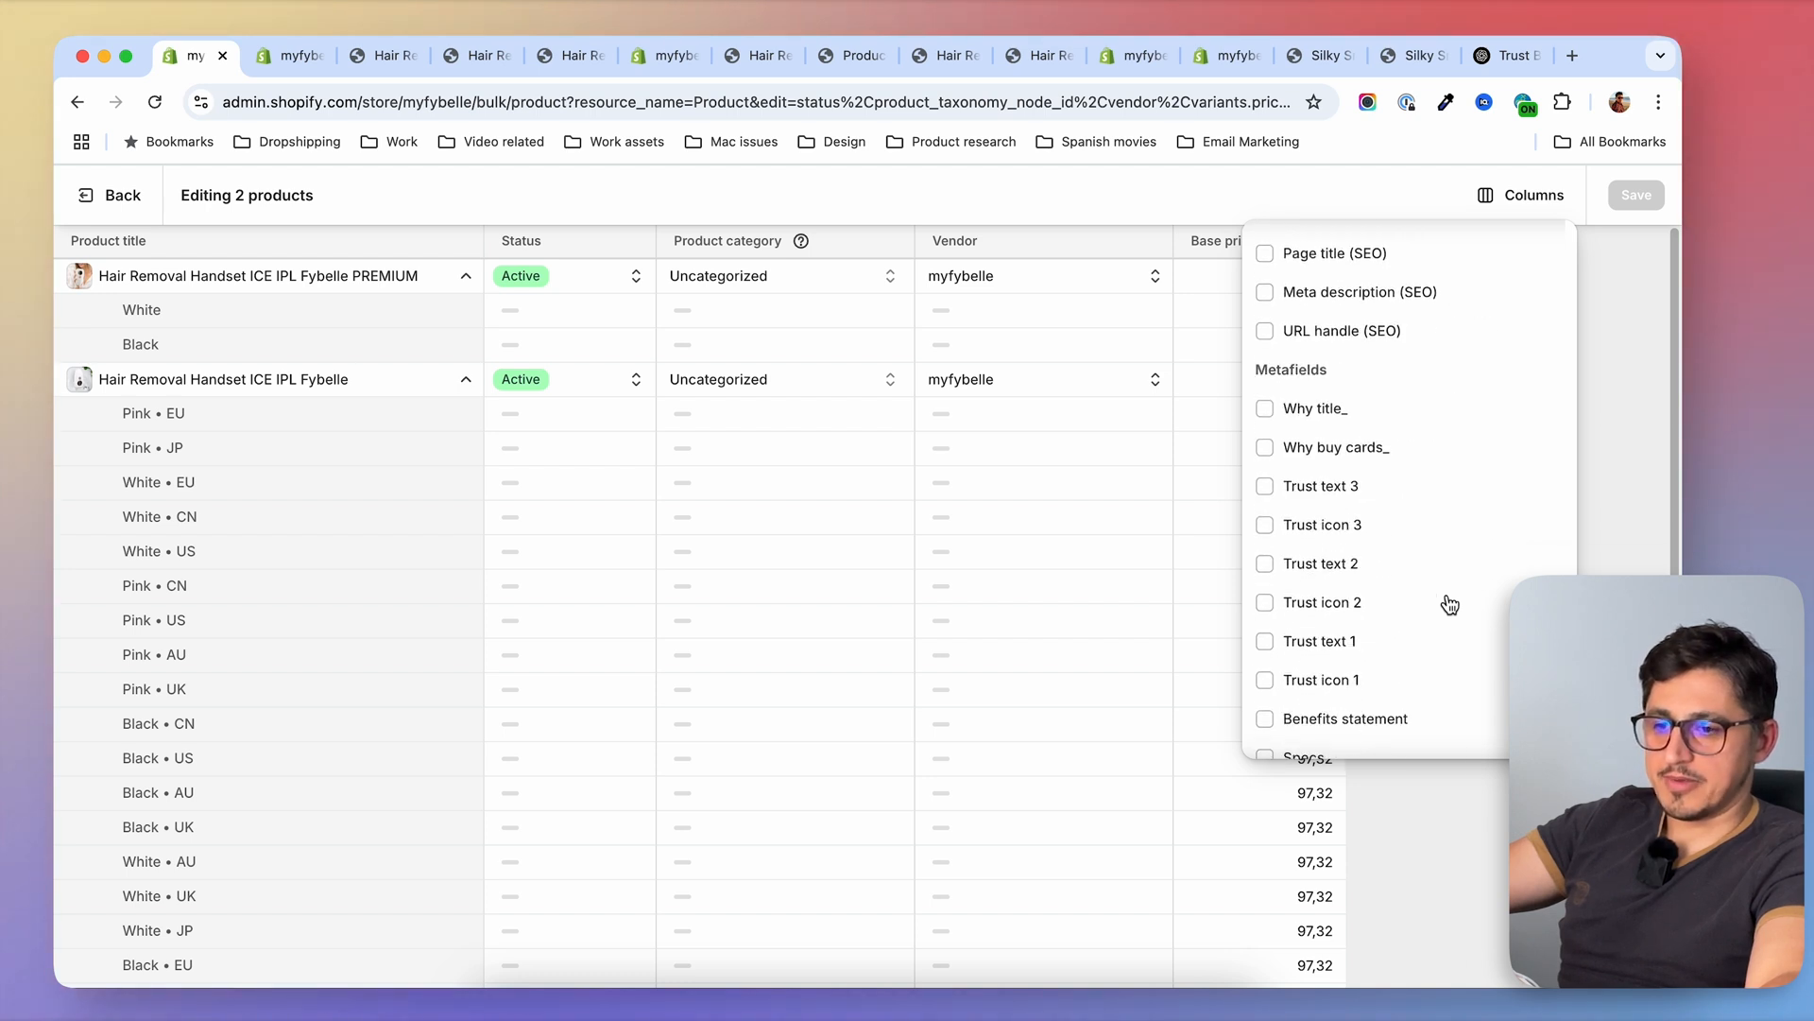
left_click(1267, 407)
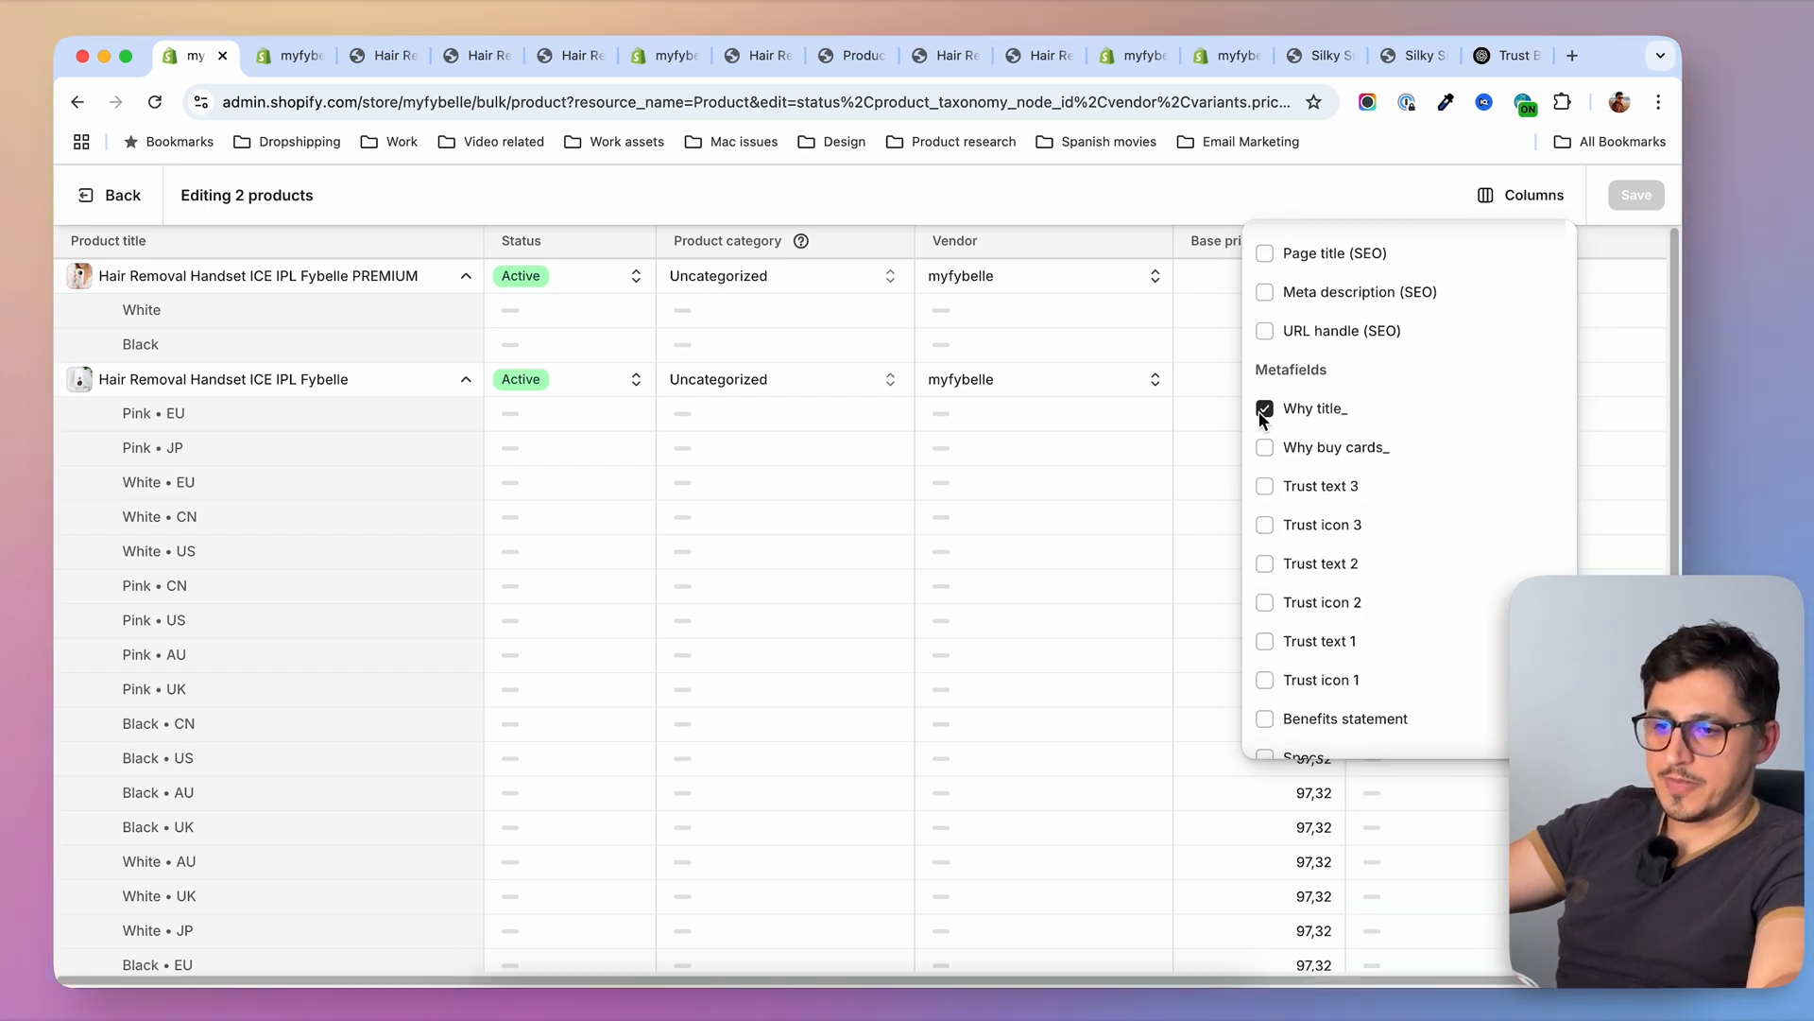
Set Why title_ to "Why buy Fybelle PREMIUM" for the PREMIUM handset and "Why buy Fybelle" for the regular one, and save
left_click(1619, 276)
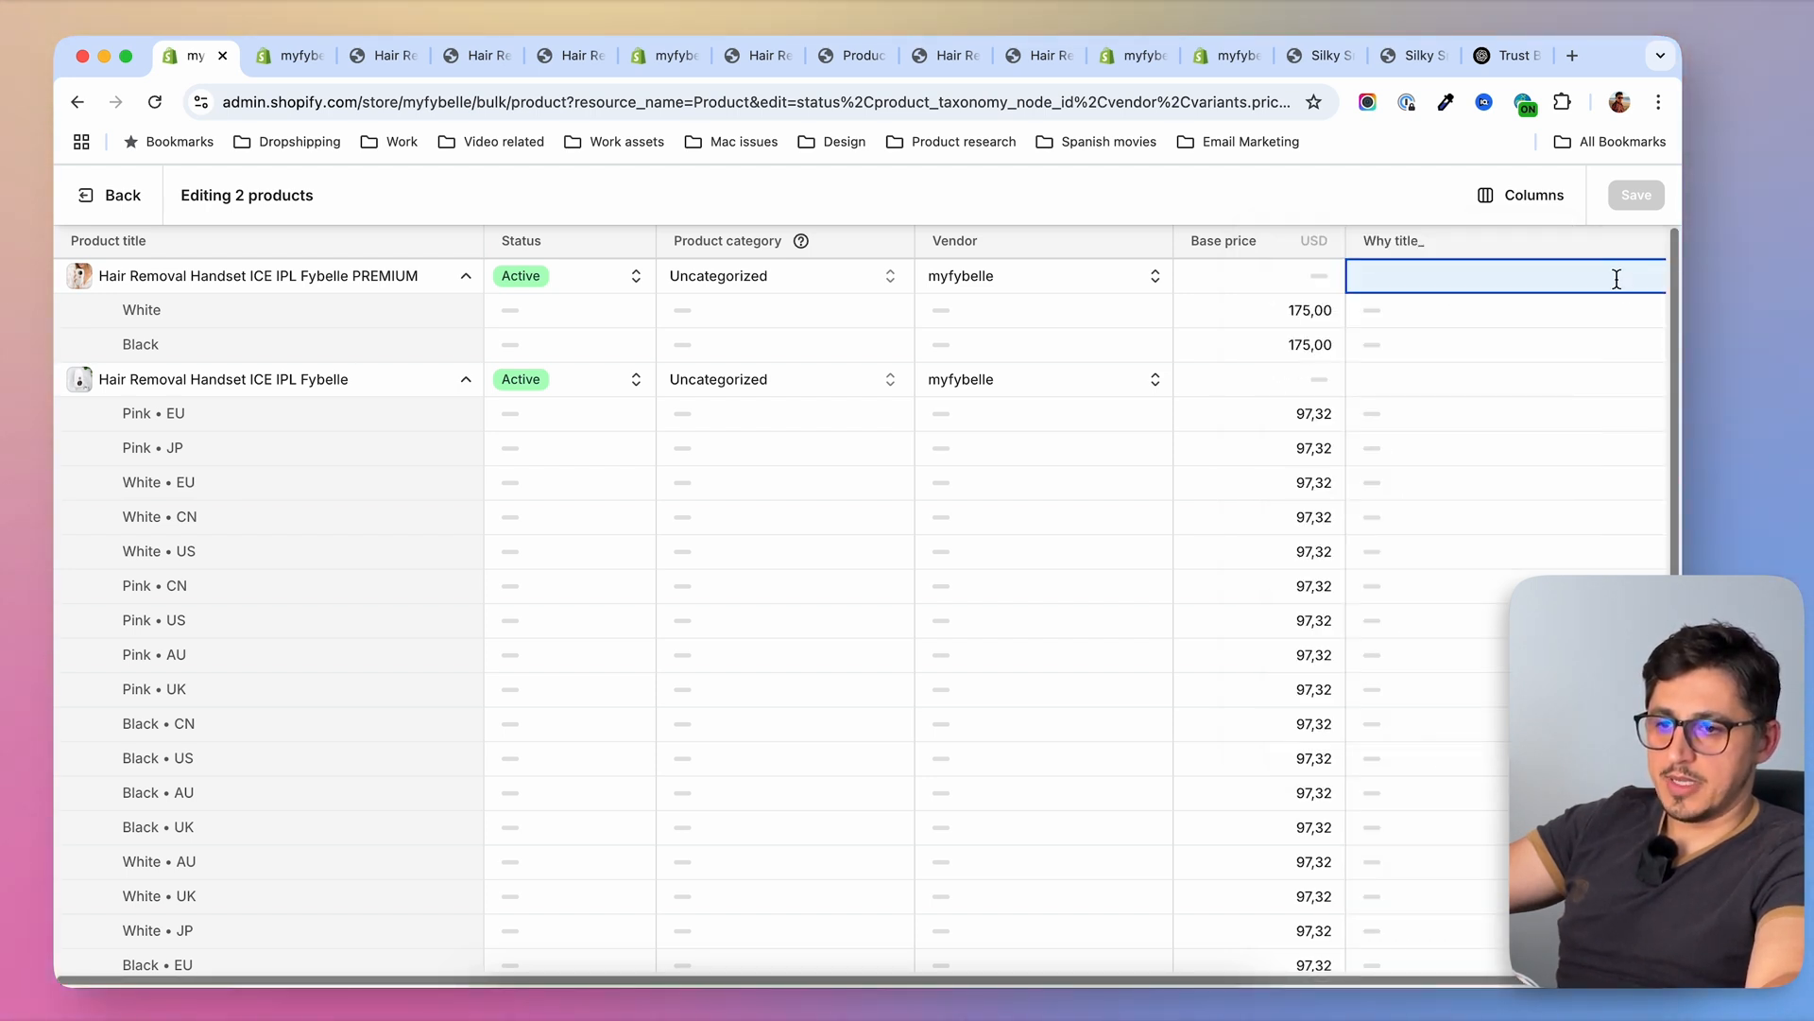
left_click(1450, 280)
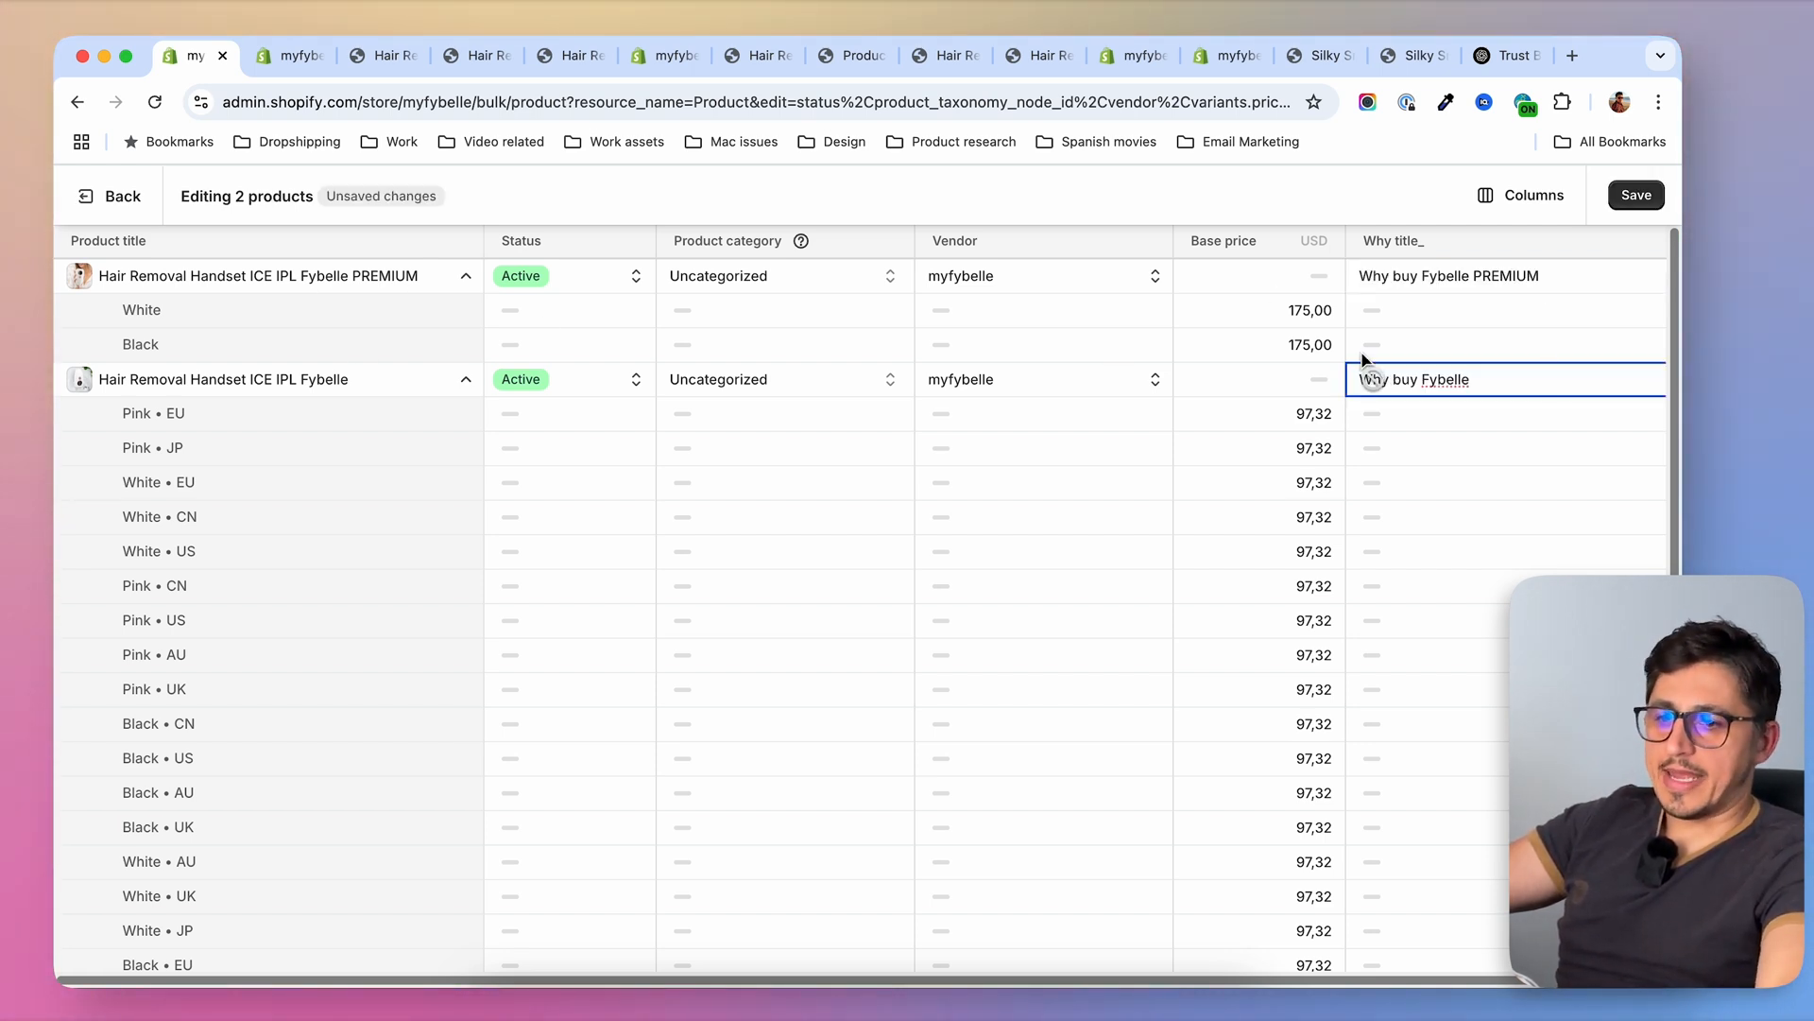
left_click(1637, 197)
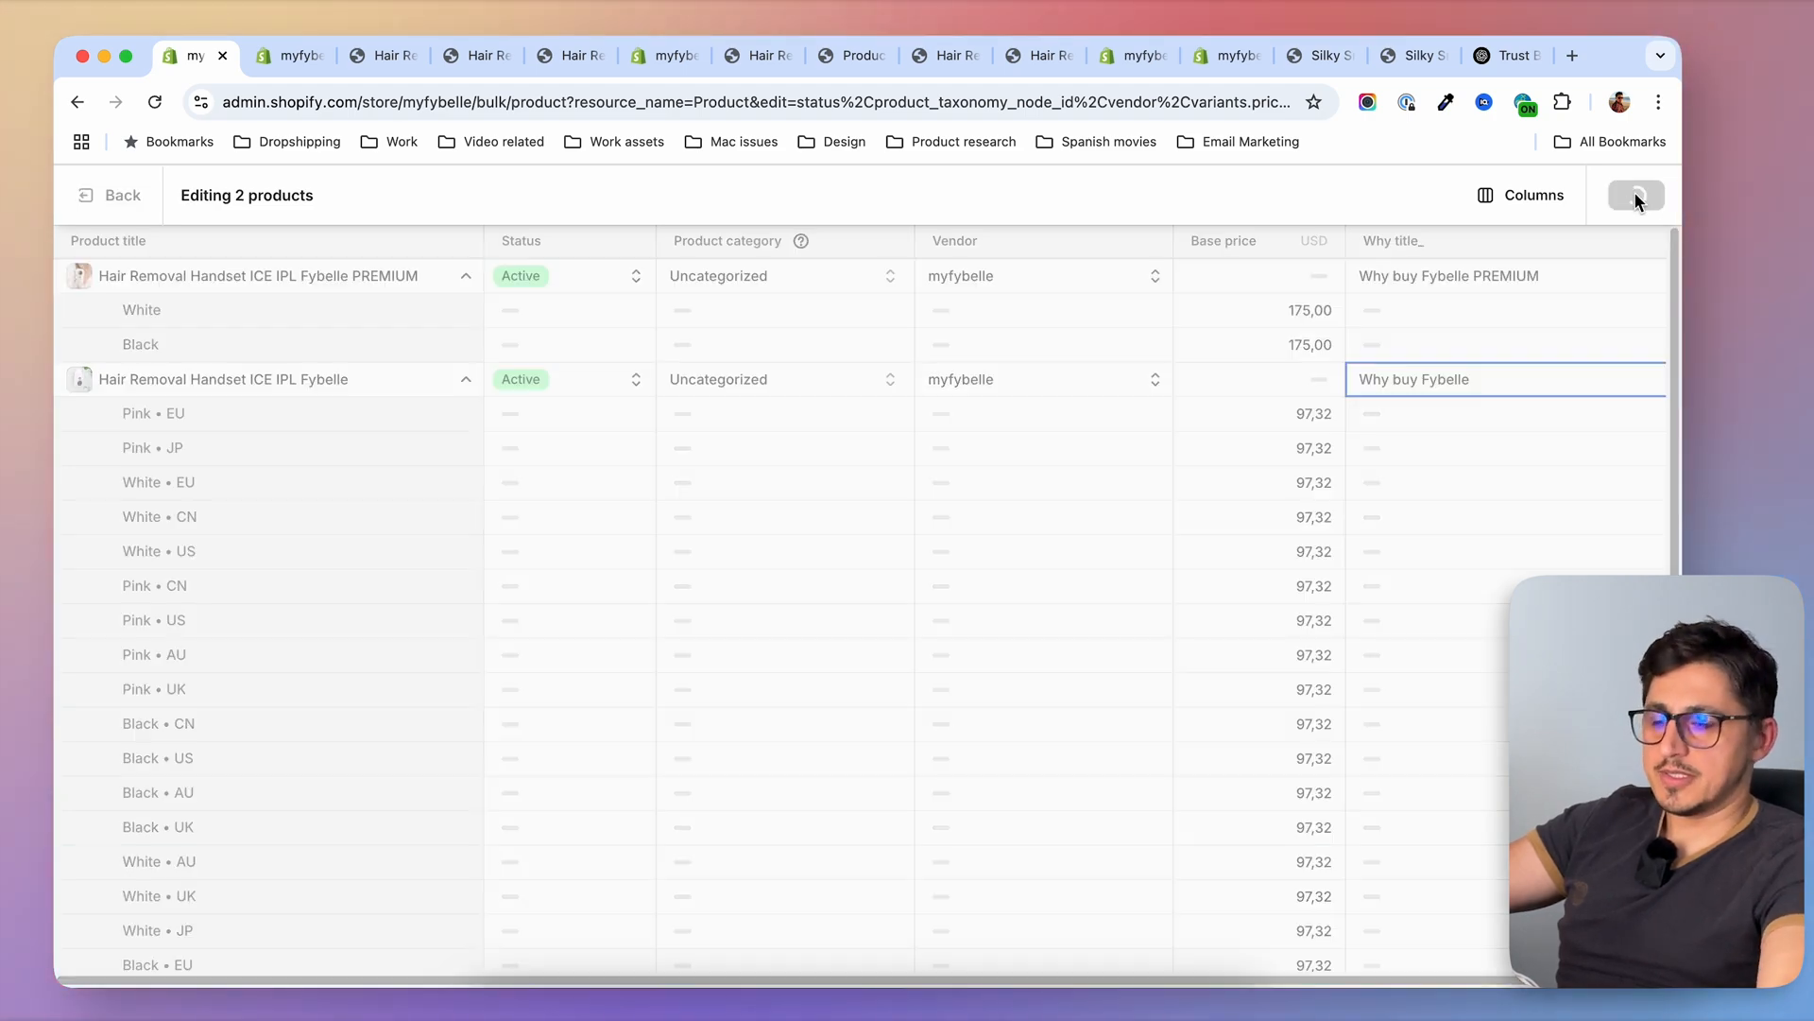
Check the heading and cards of the why-buy section on the PREMIUM handset's storefront preview page
key("super+3")
scroll(1071, 673, "down", 20)
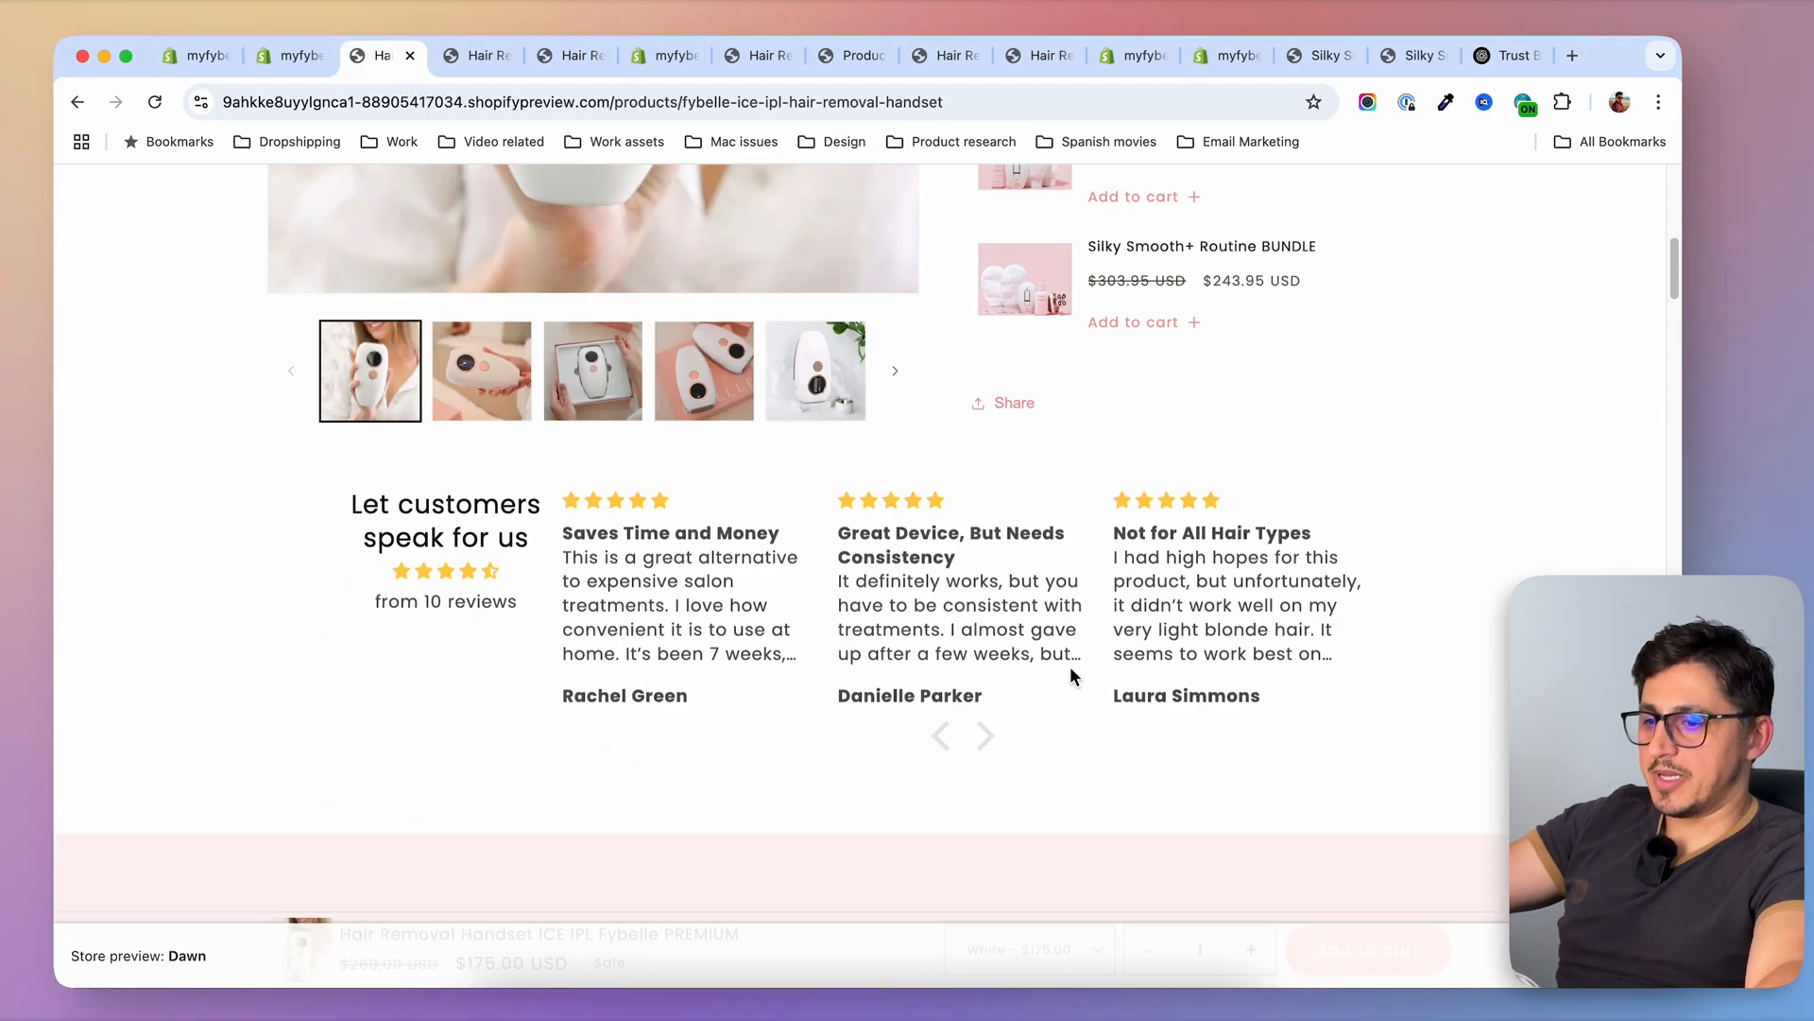
scroll(1071, 673, "down", 15)
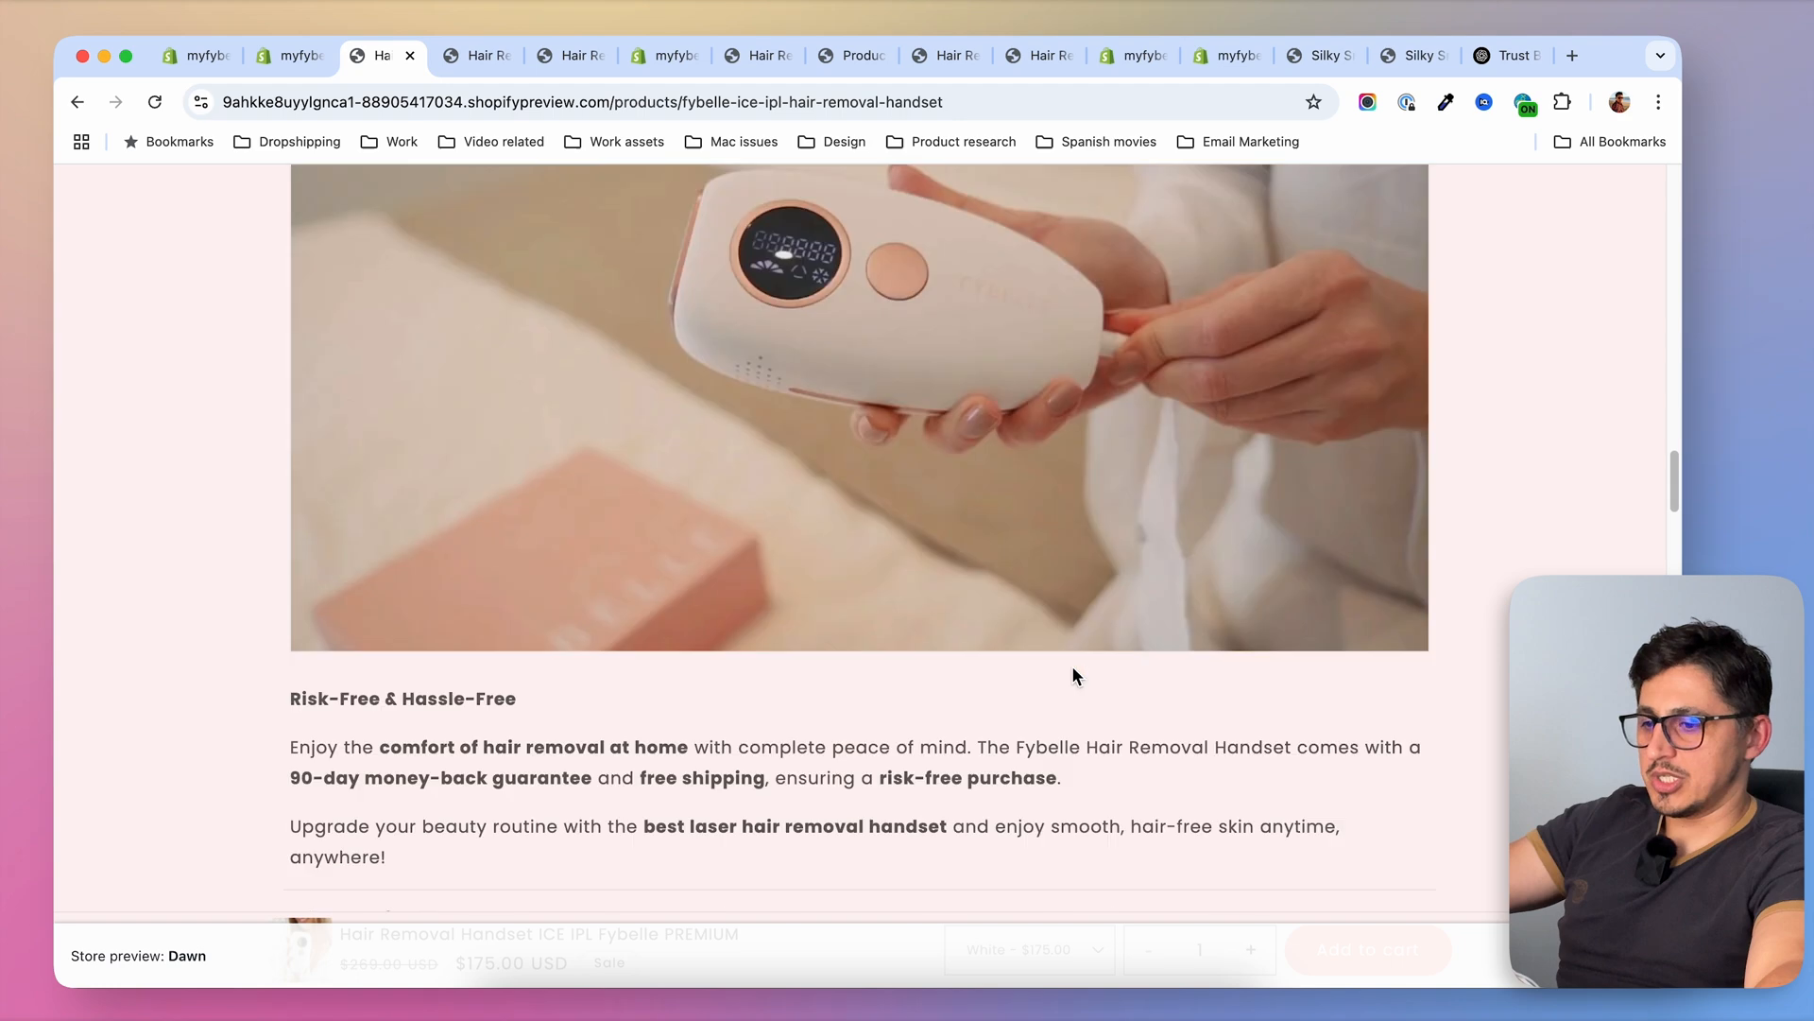
scroll(862, 430, "down", 1)
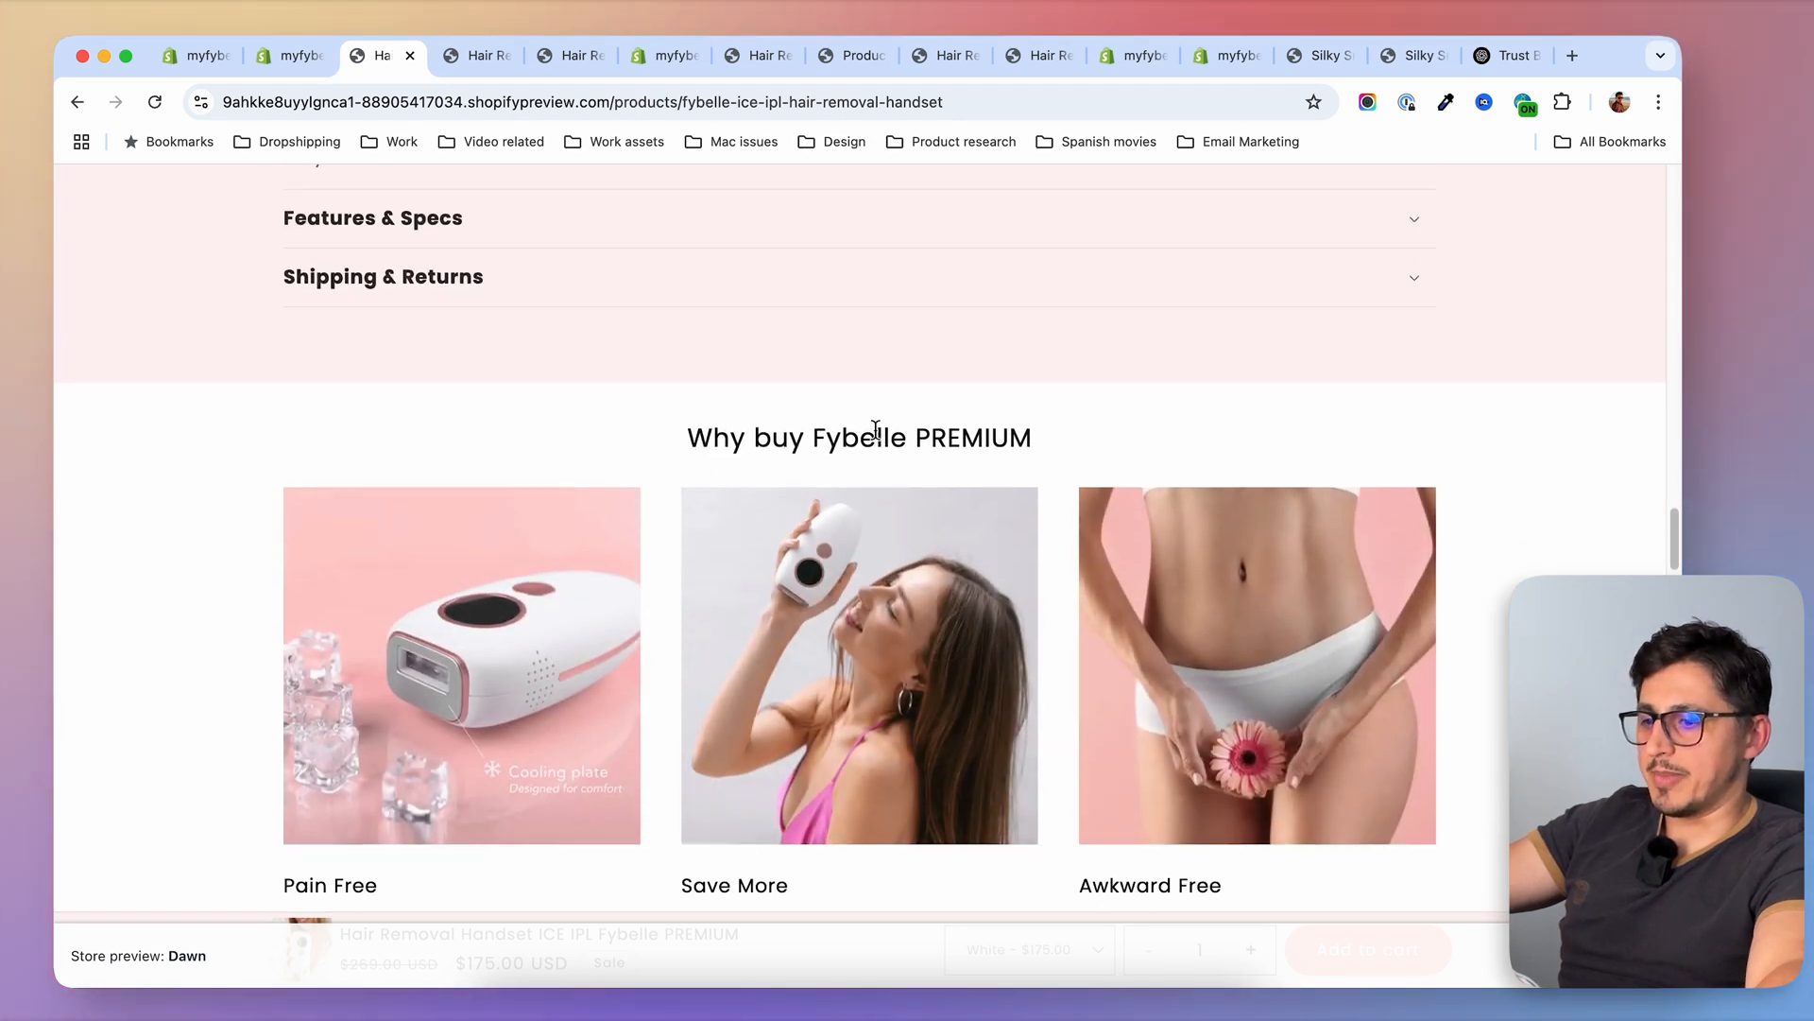
left_click_drag(1071, 437, 677, 430)
scroll(720, 504, "down", 3)
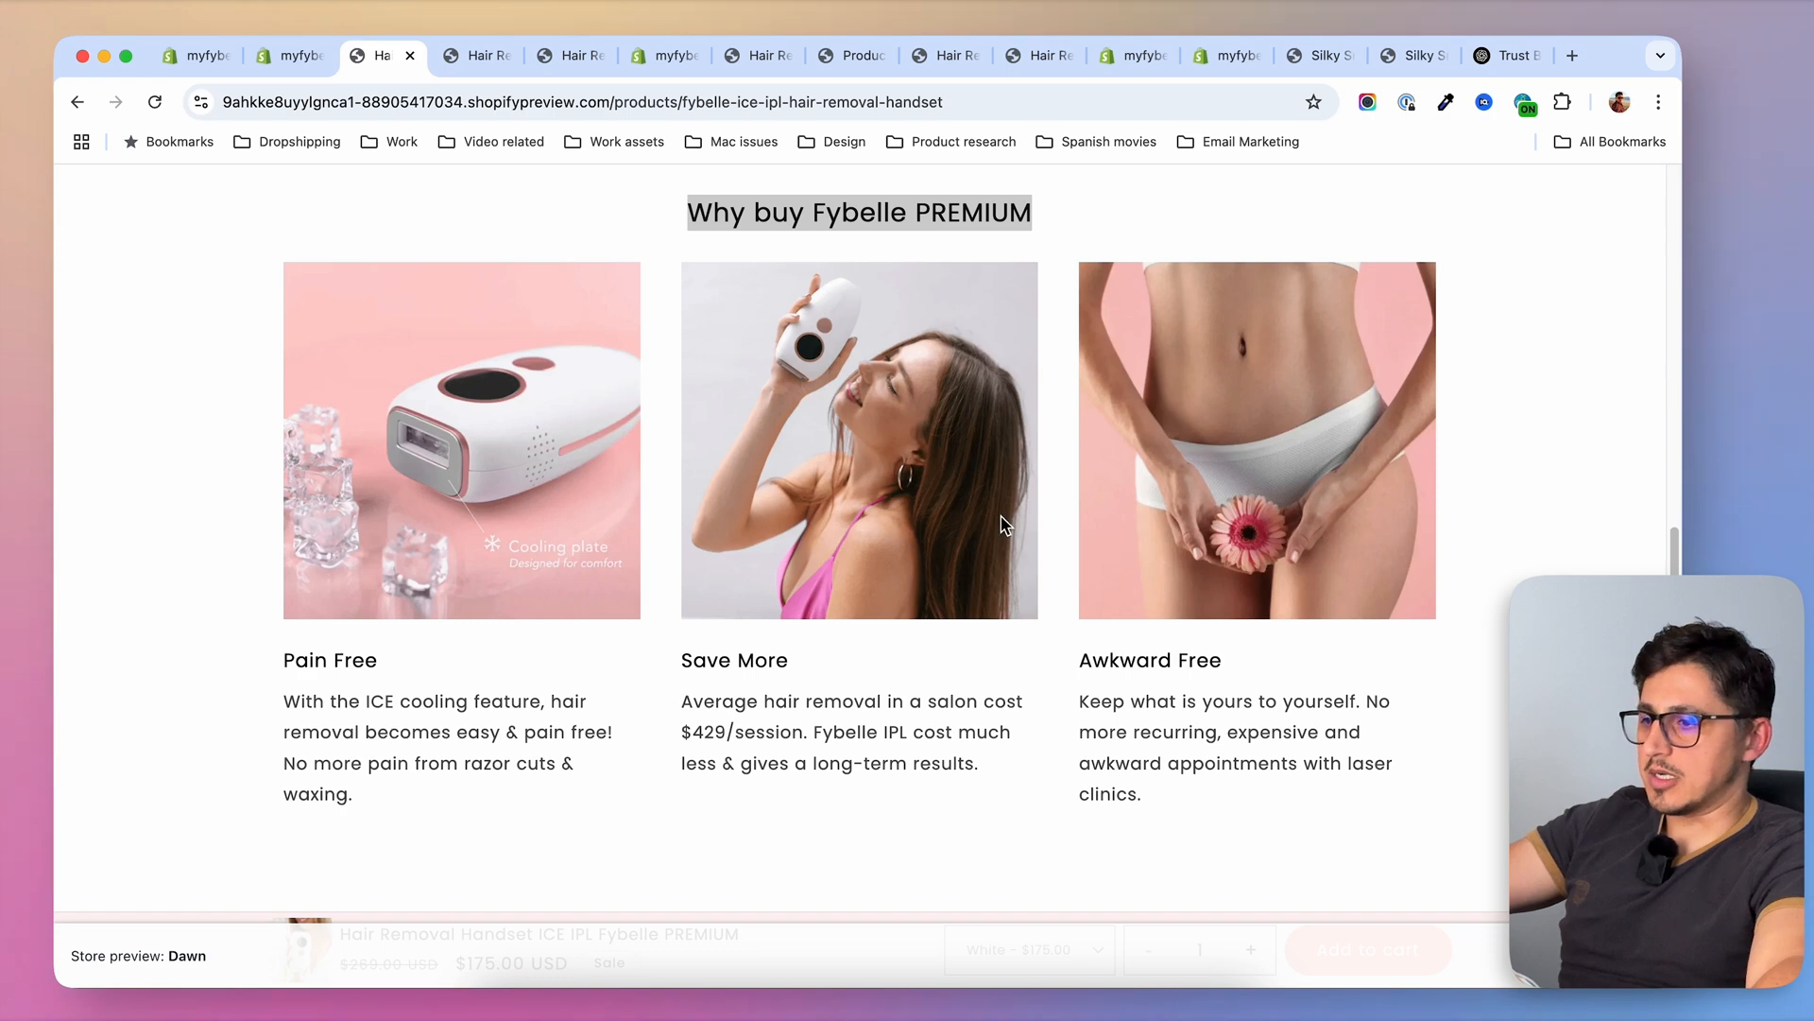
scroll(1003, 523, "up", 8)
Open the regular handset from the preview shop's product collection and examine its why-buy heading and cards
left_click(373, 229)
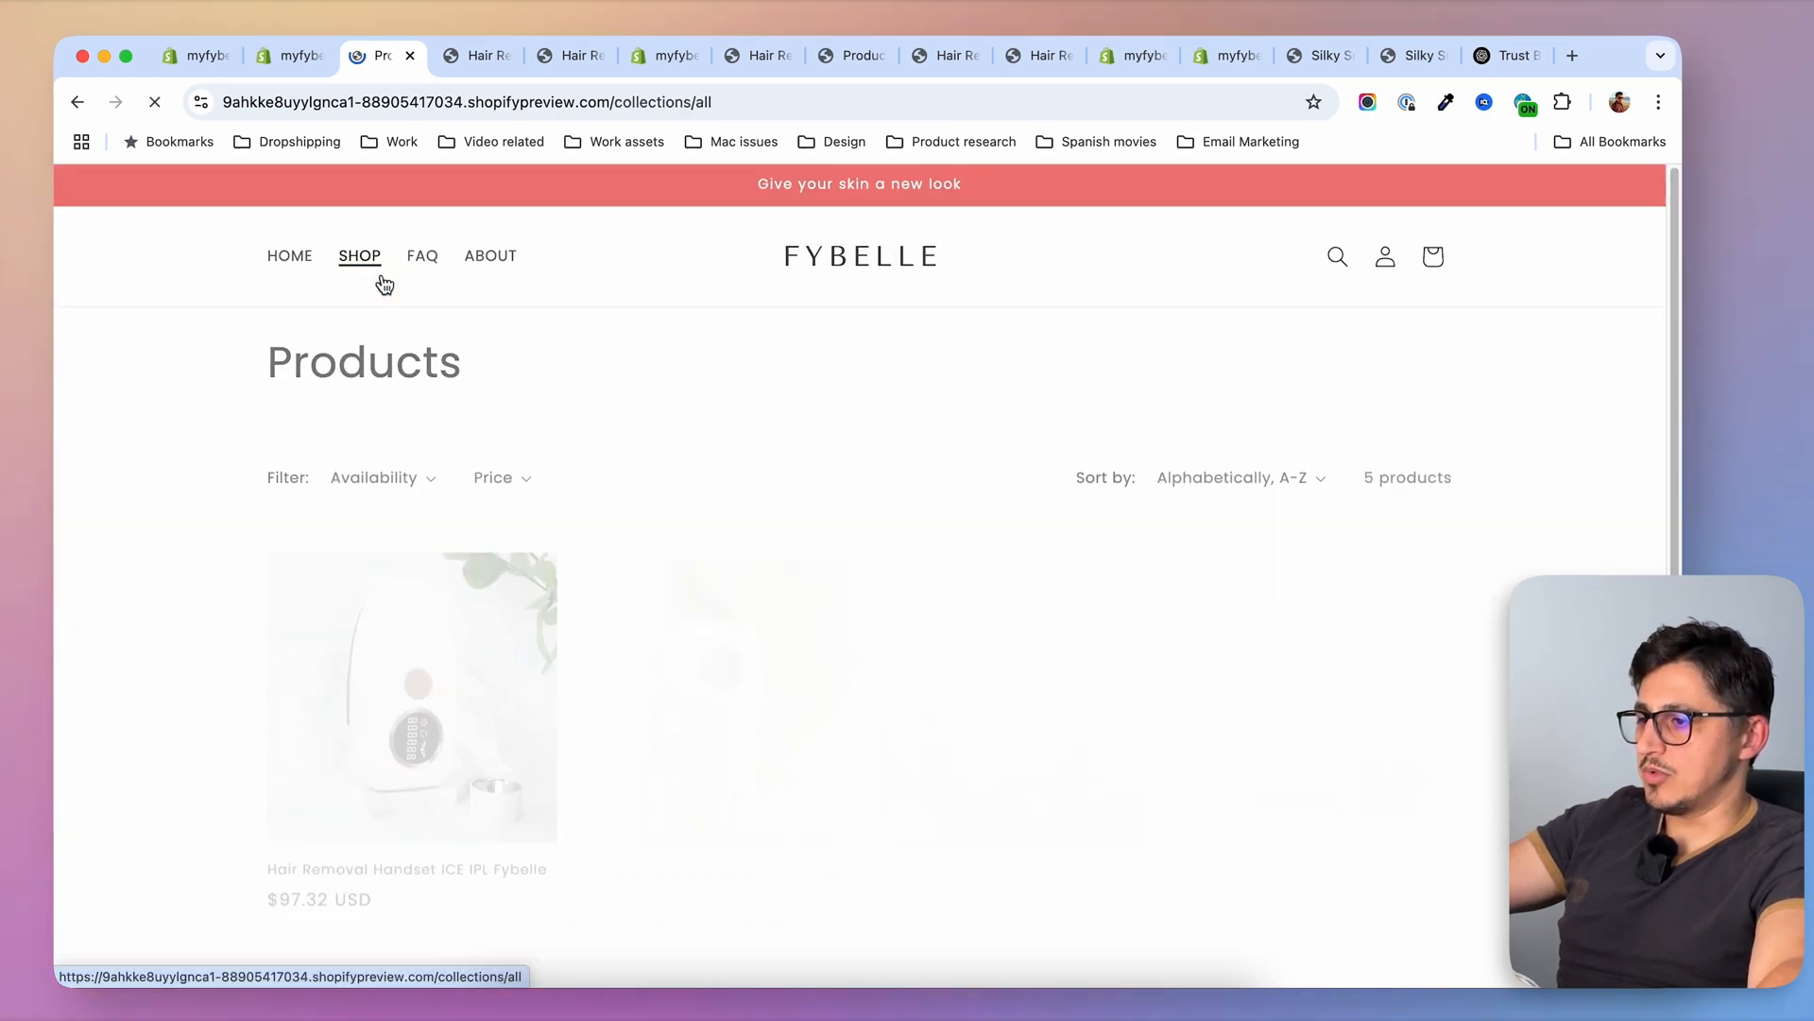
left_click(515, 548)
scroll(1219, 557, "down", 15)
scroll(1219, 572, "down", 20)
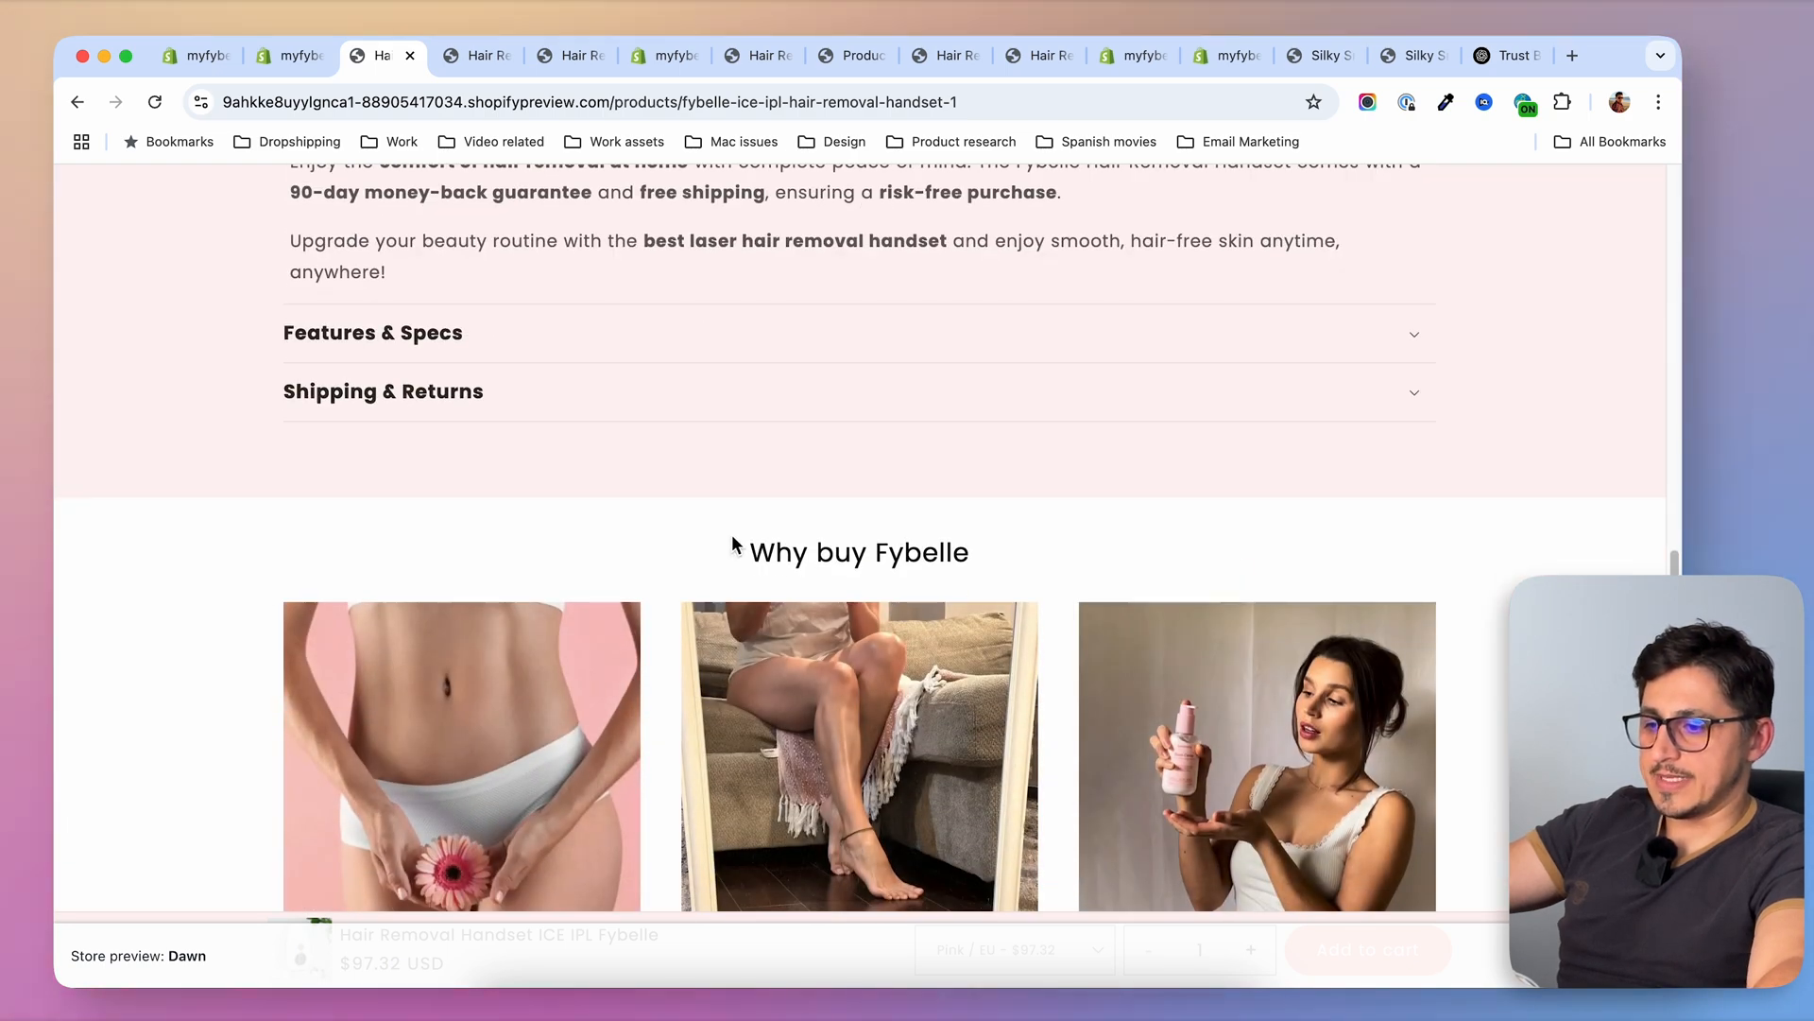
scroll(741, 544, "down", 1)
scroll(1028, 516, "down", 5)
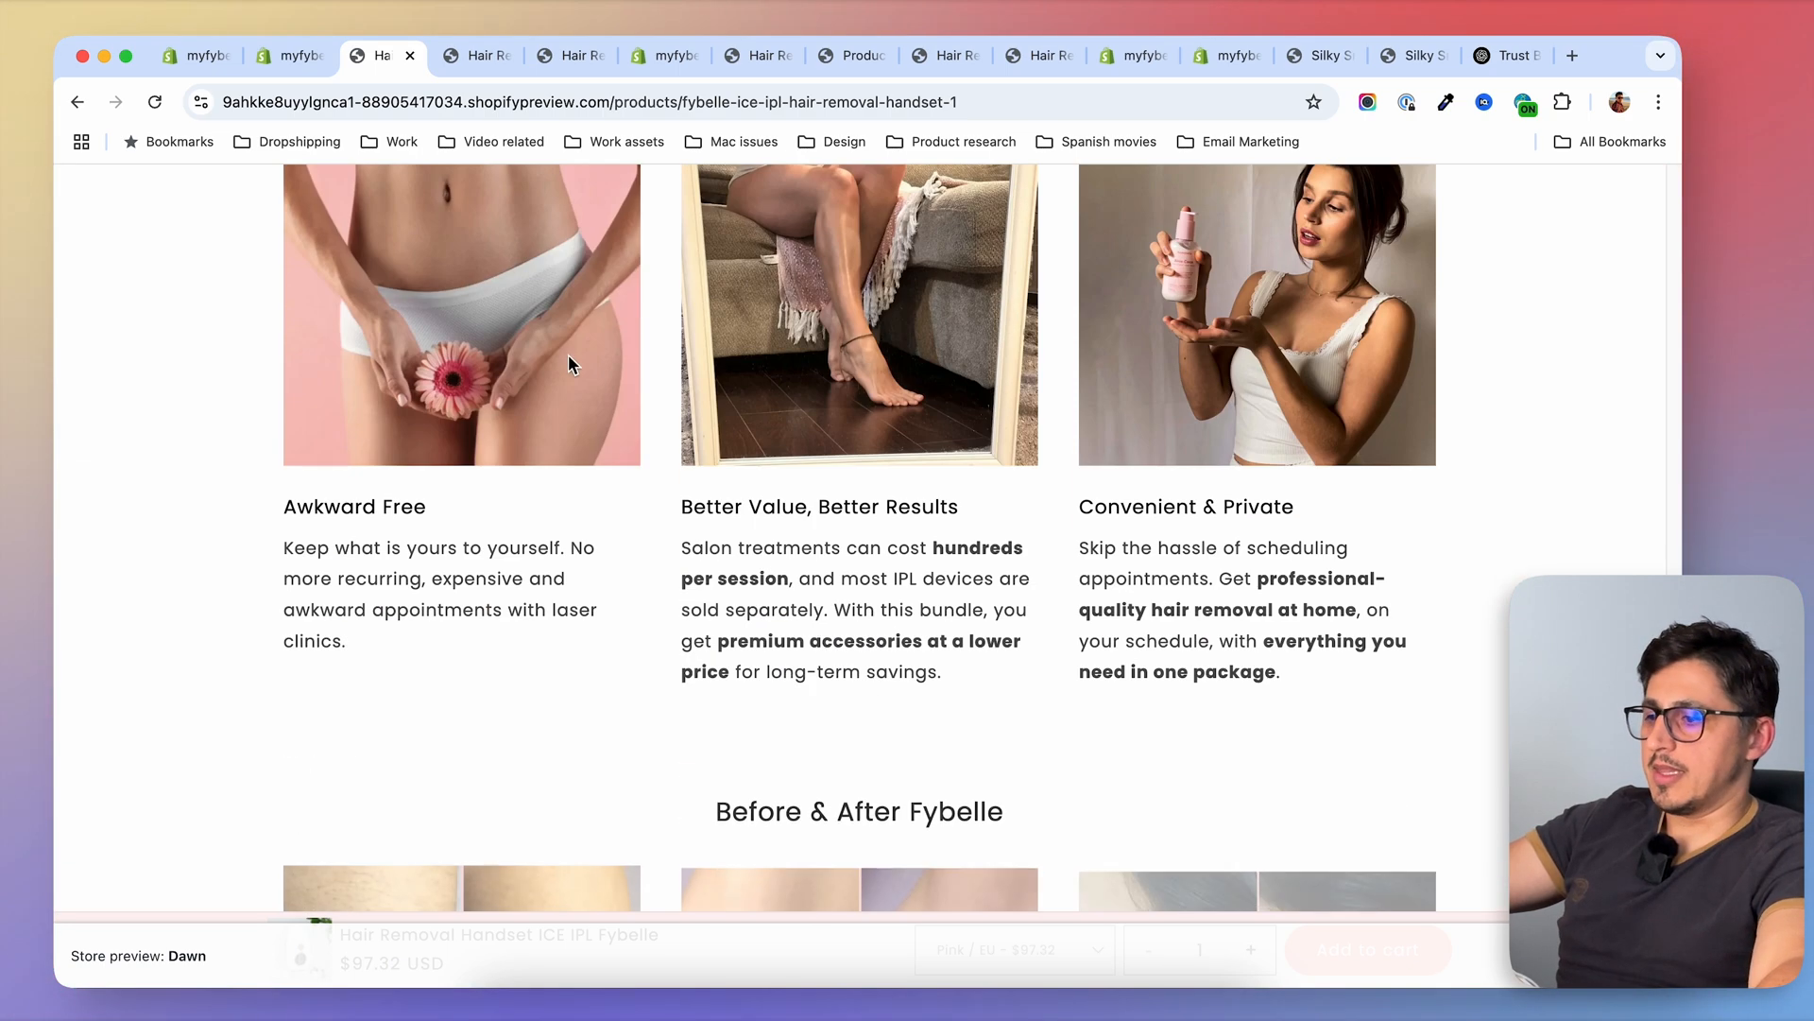
scroll(598, 382, "up", 3)
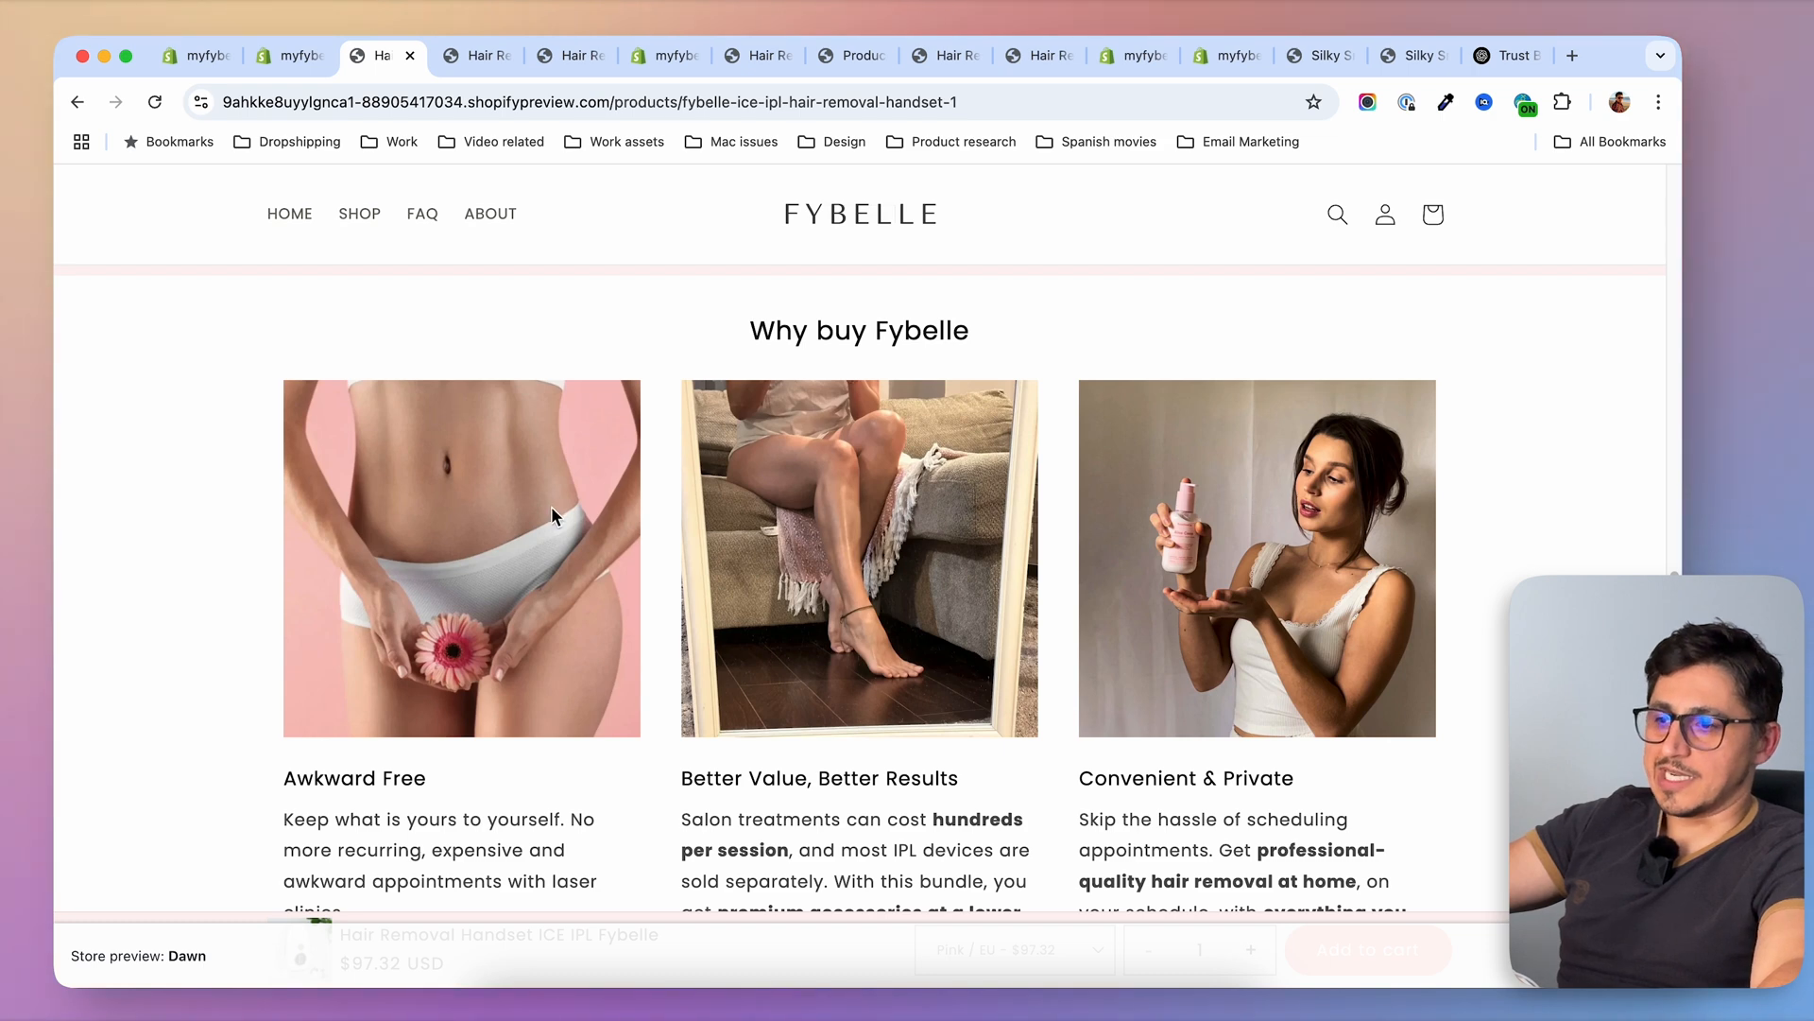
scroll(1210, 526, "down", 4)
scroll(1555, 502, "up", 4)
scroll(1557, 507, "down", 2)
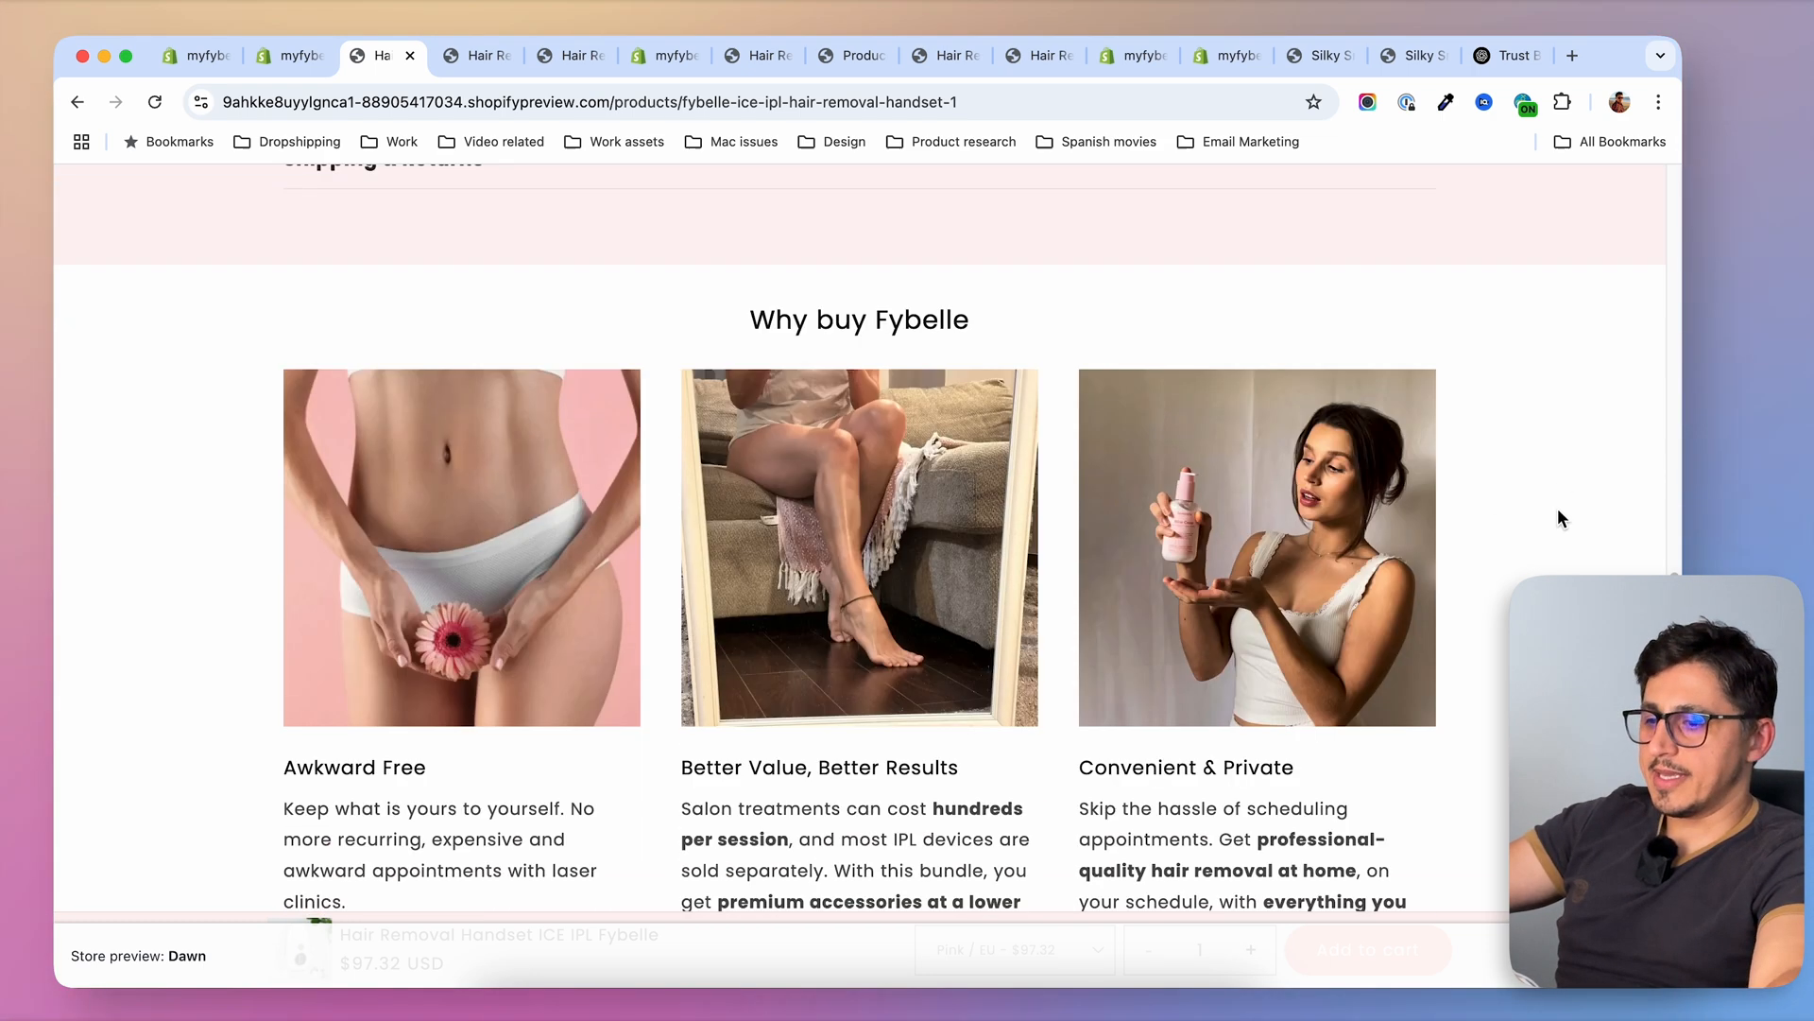
scroll(1563, 510, "up", 1)
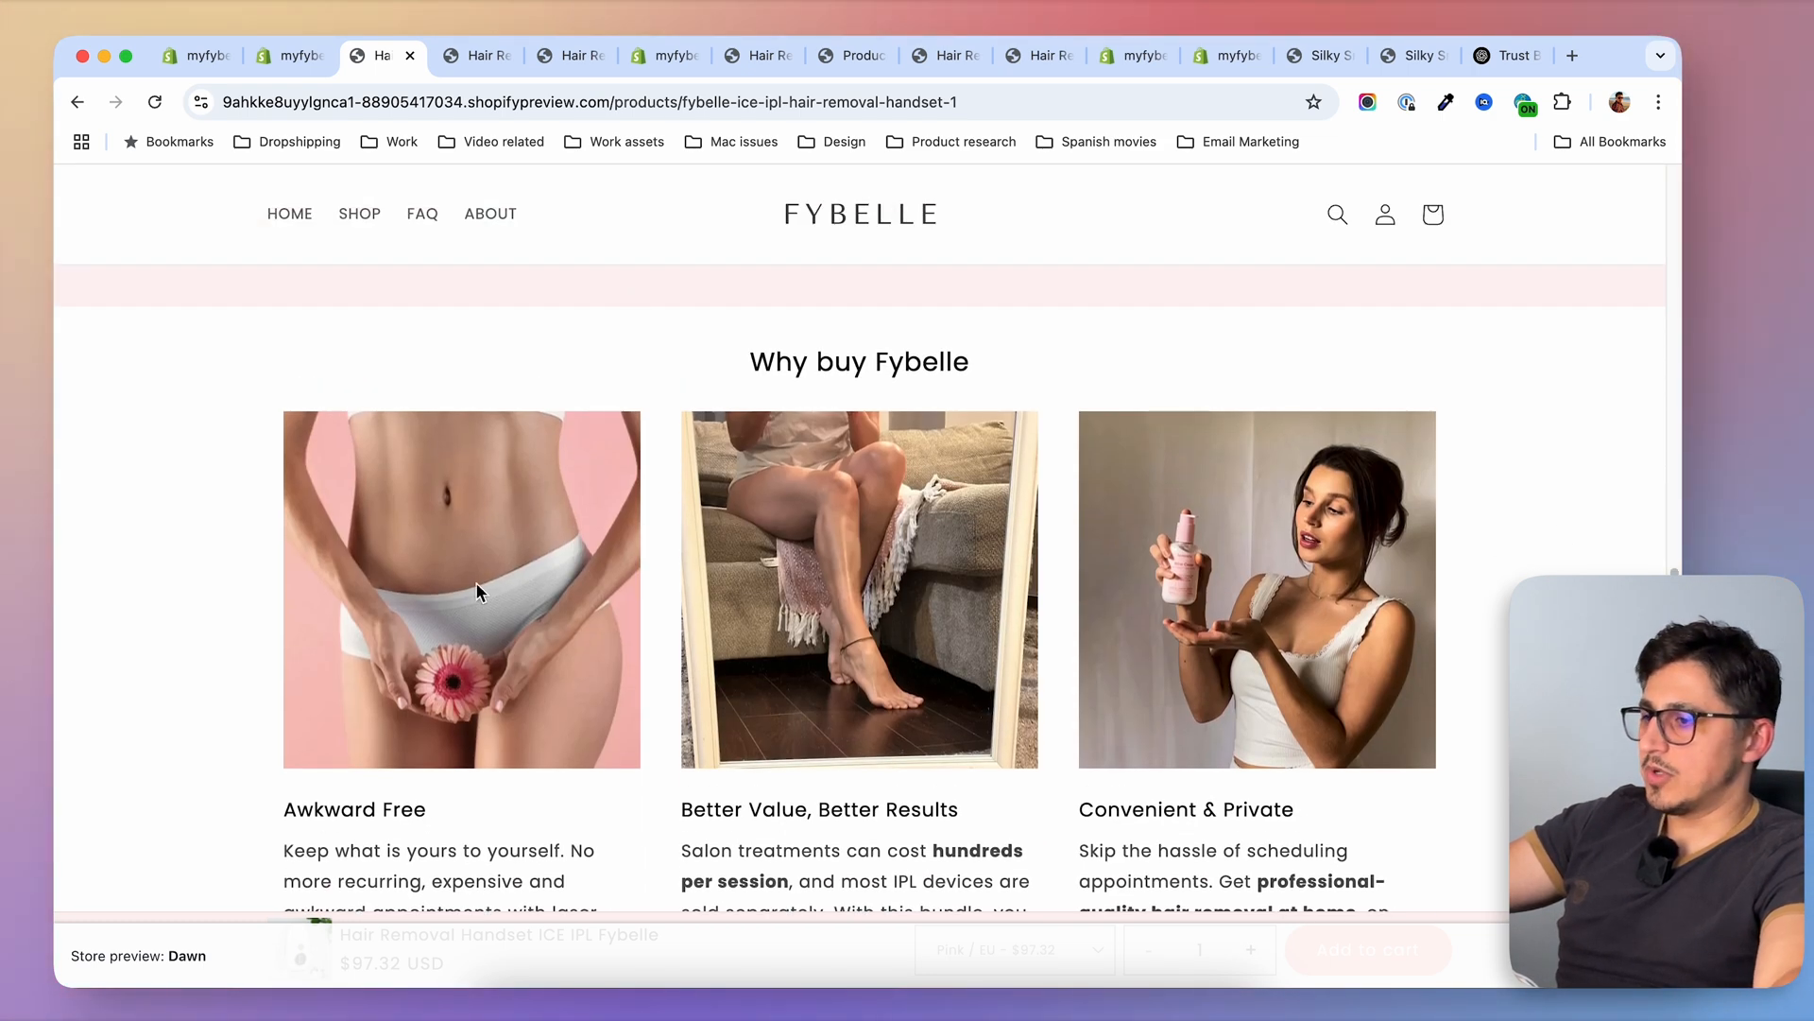
Clear the Why title_ and Why buy cards_ metafields of the regular Hair Removal Handset product and save it
left_click(220, 58)
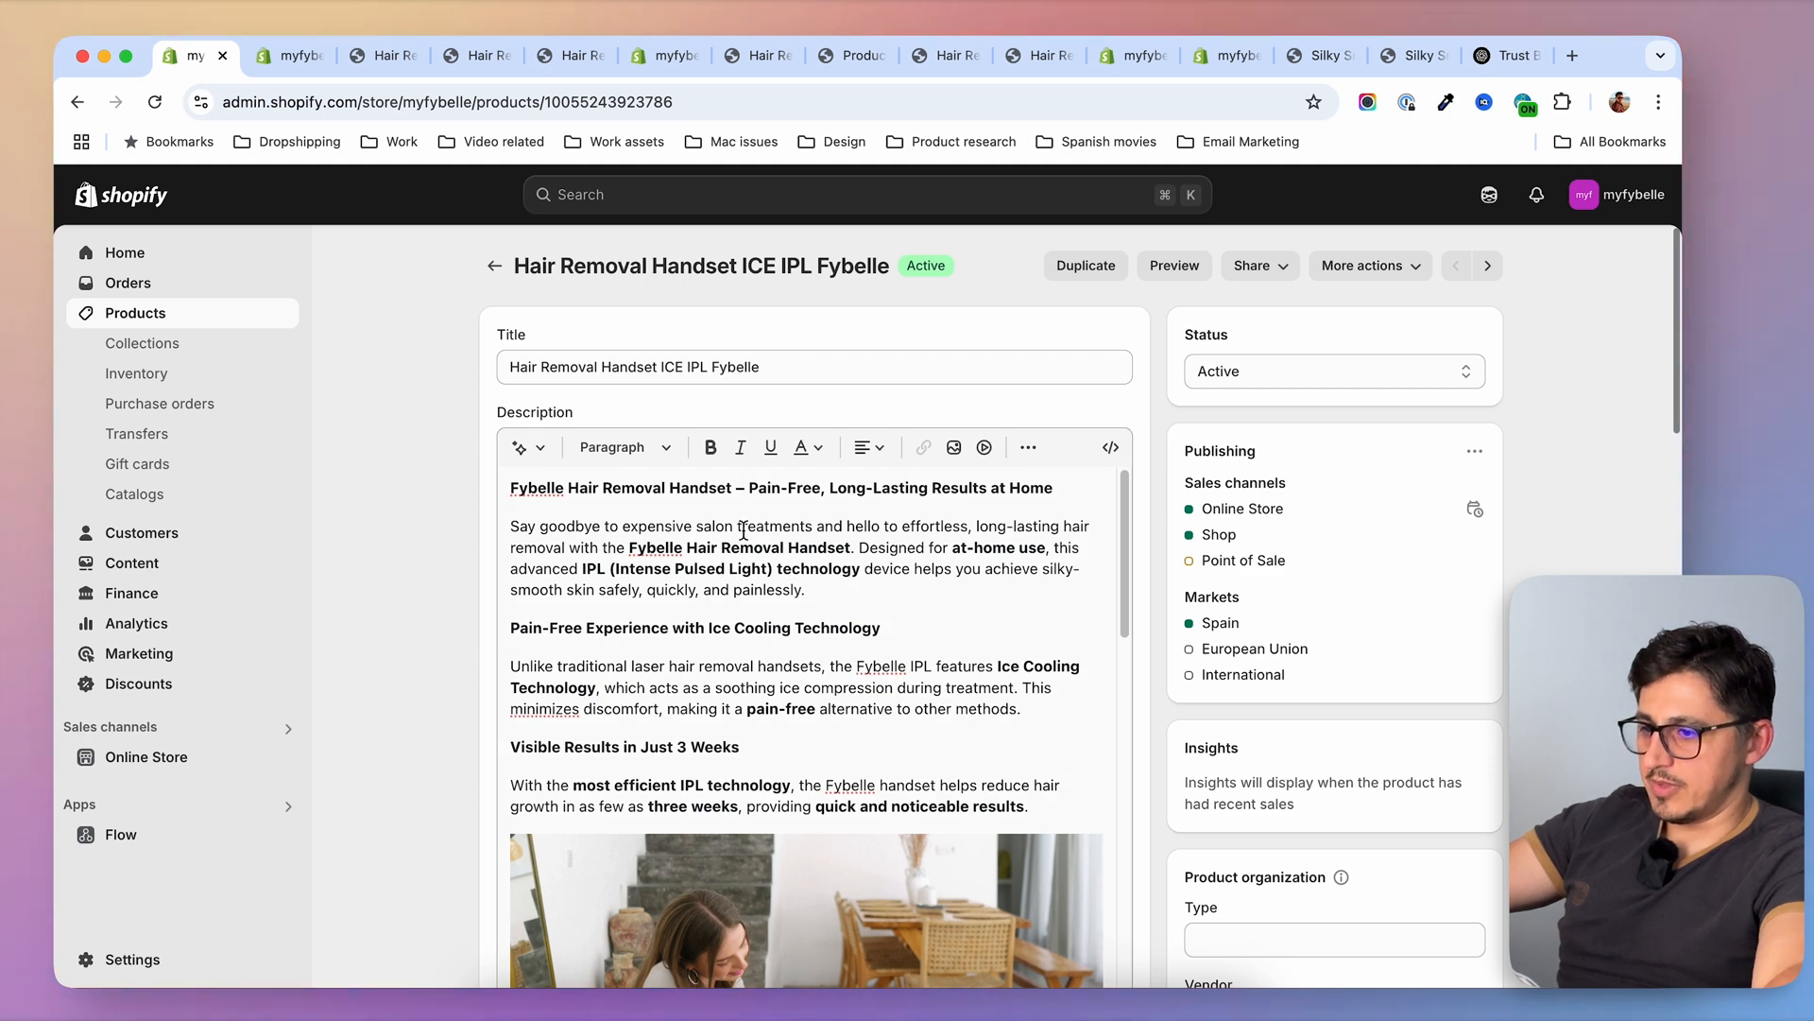
scroll(744, 532, "down", 10)
scroll(387, 647, "down", 20)
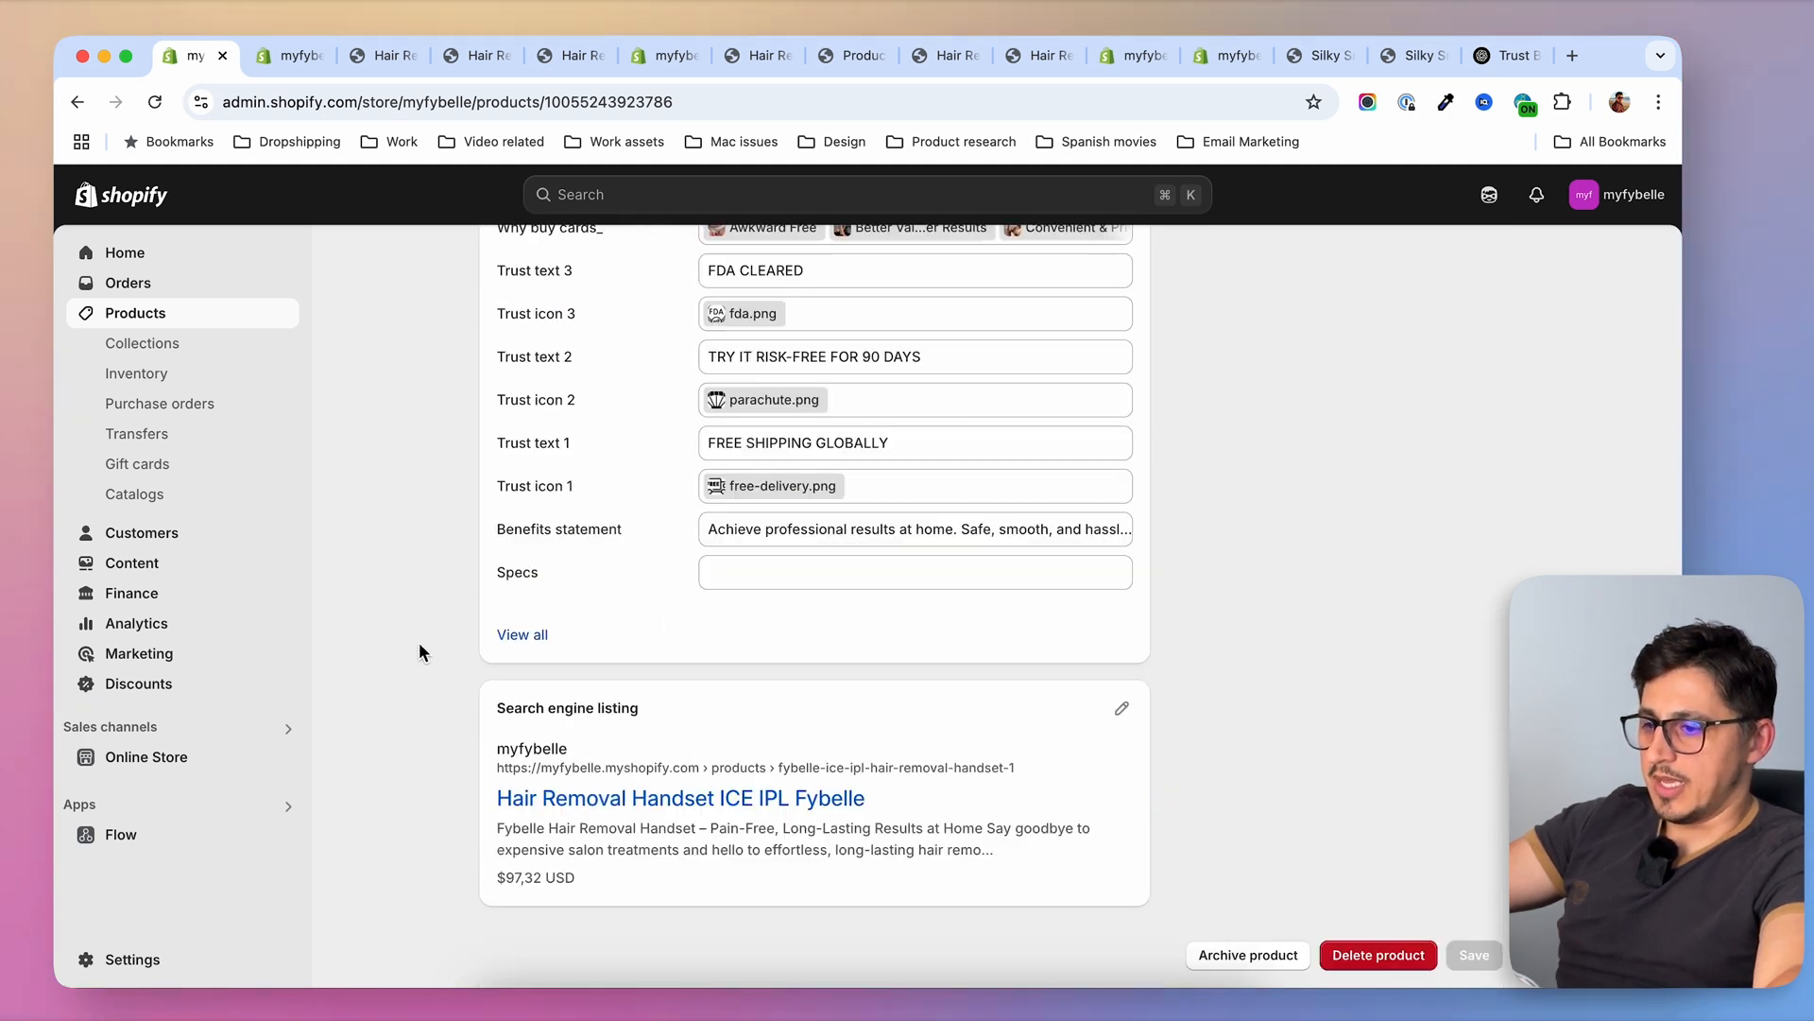
scroll(420, 652, "up", 3)
left_click(875, 483)
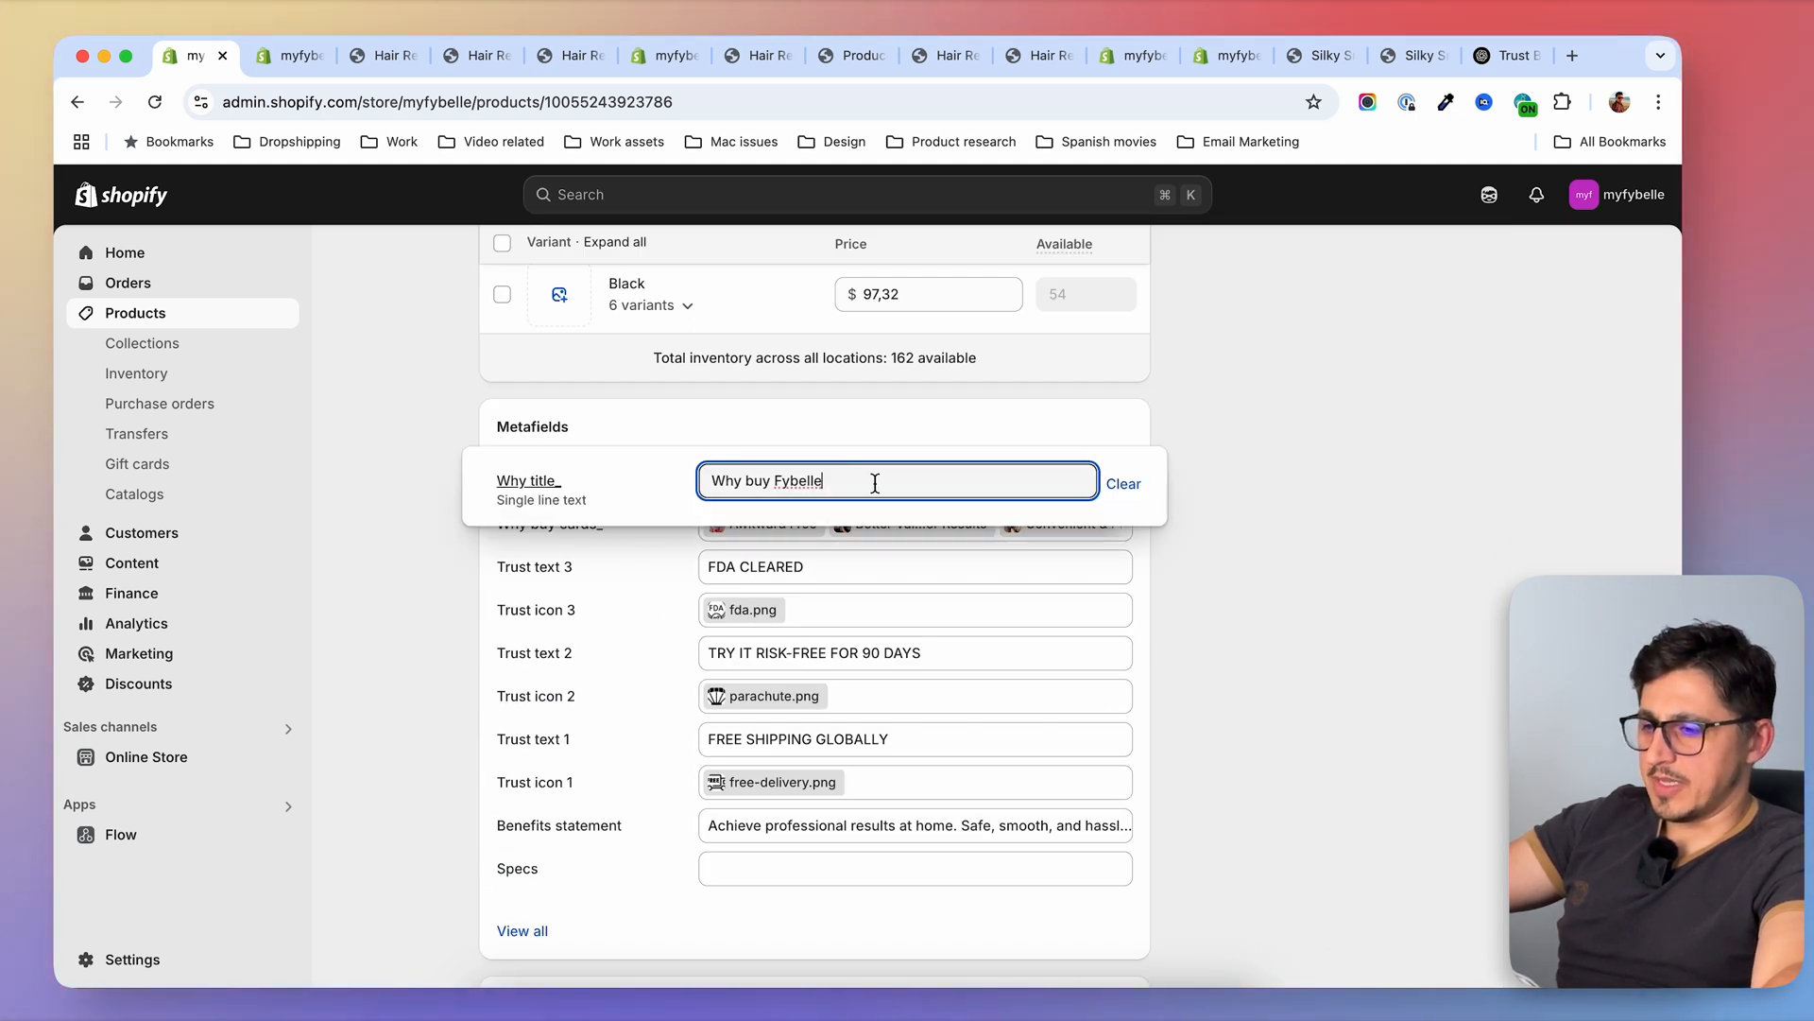
key("BackSpace")
left_click(372, 504)
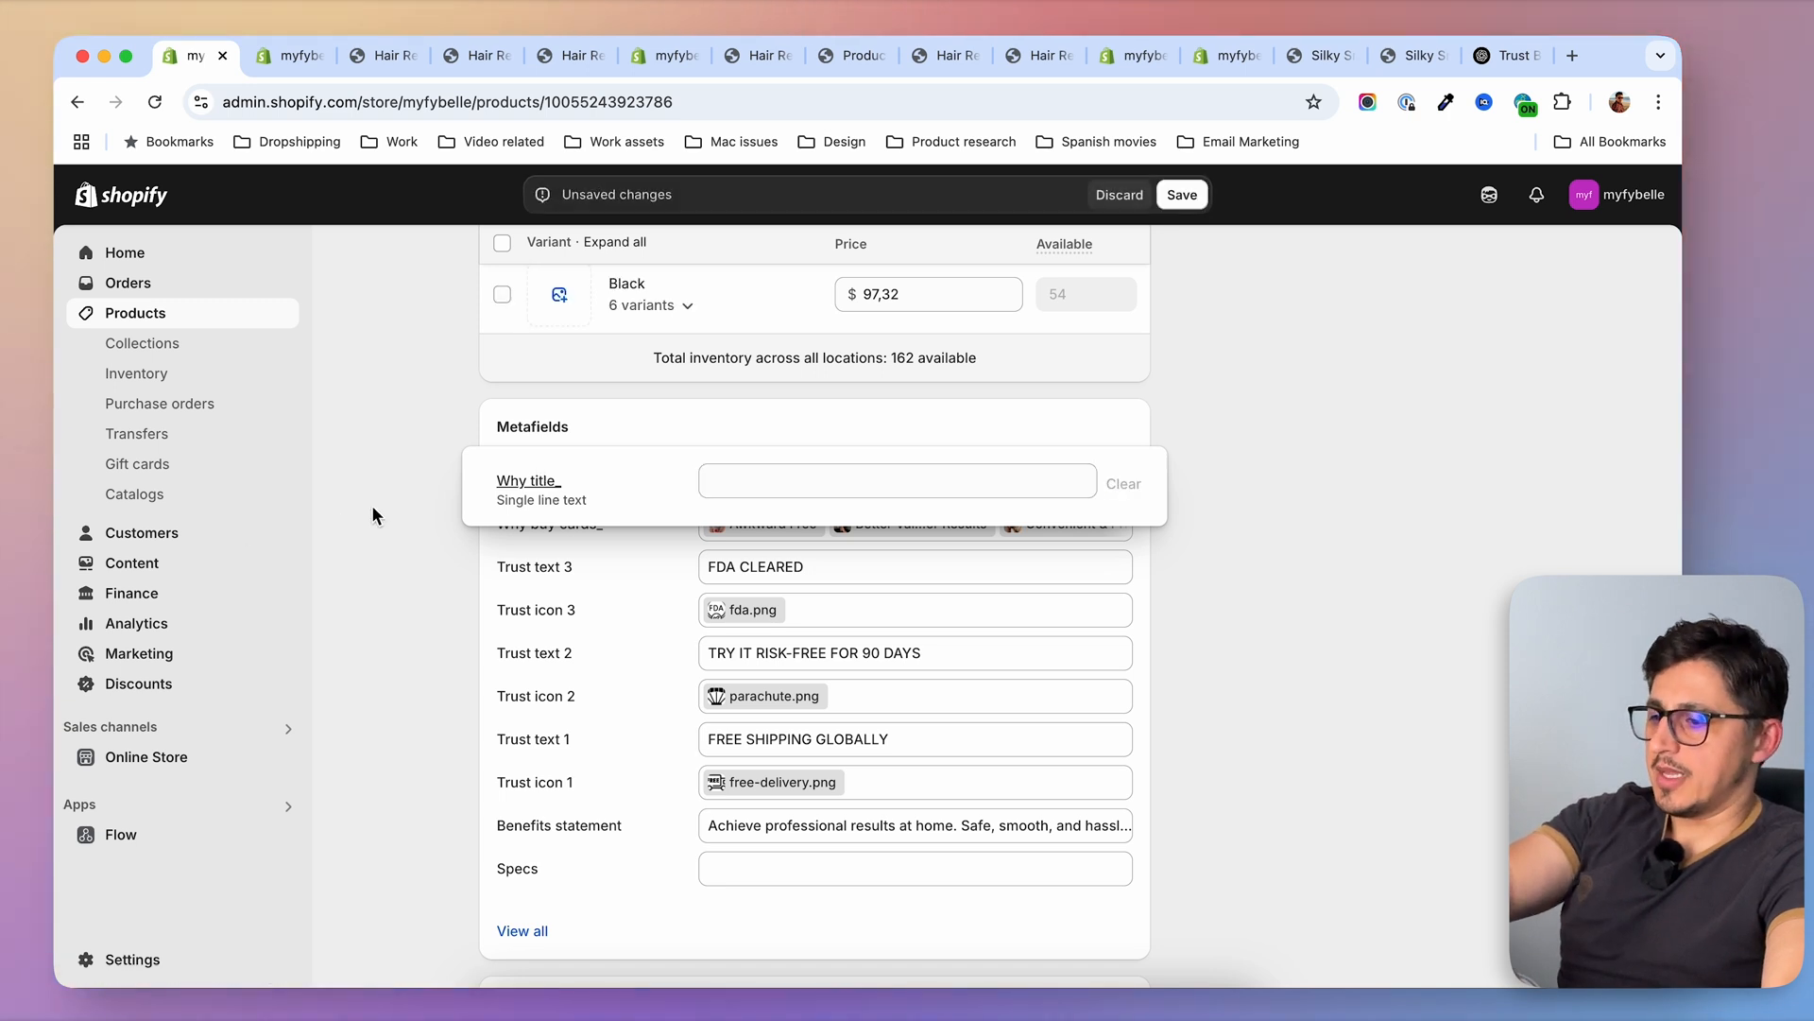
left_click(905, 535)
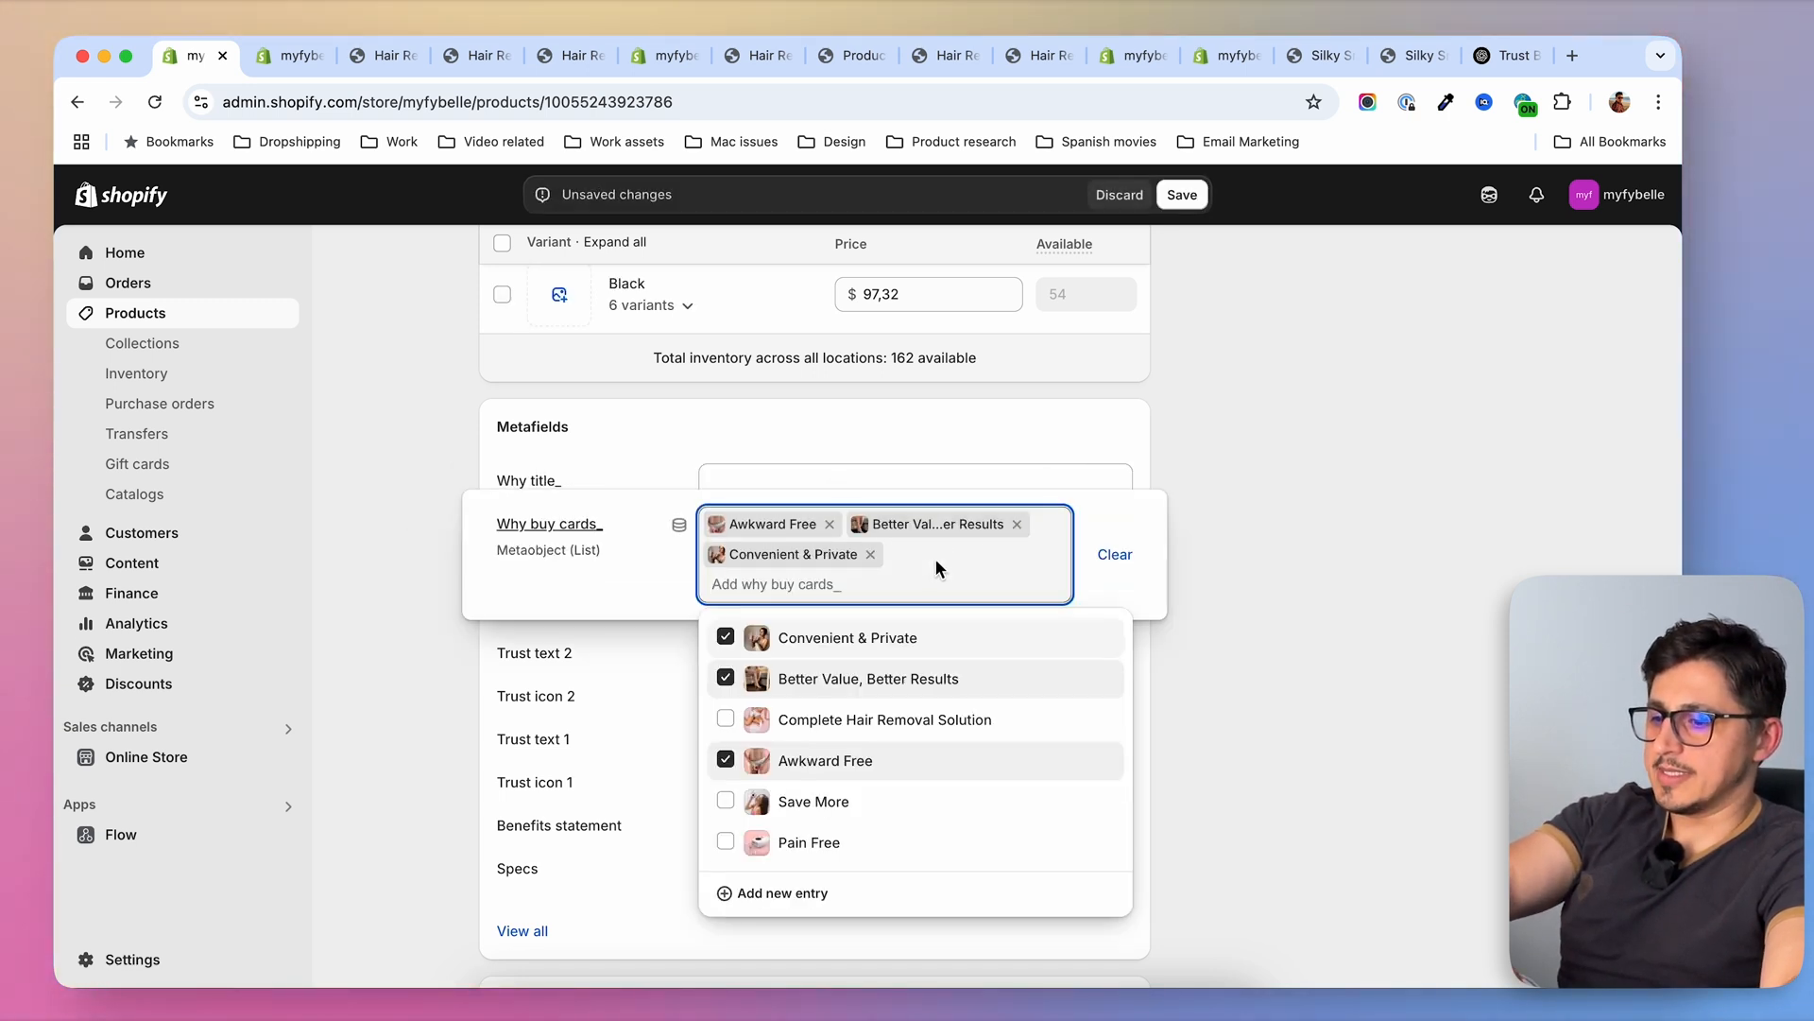
left_click(870, 553)
left_click(1182, 194)
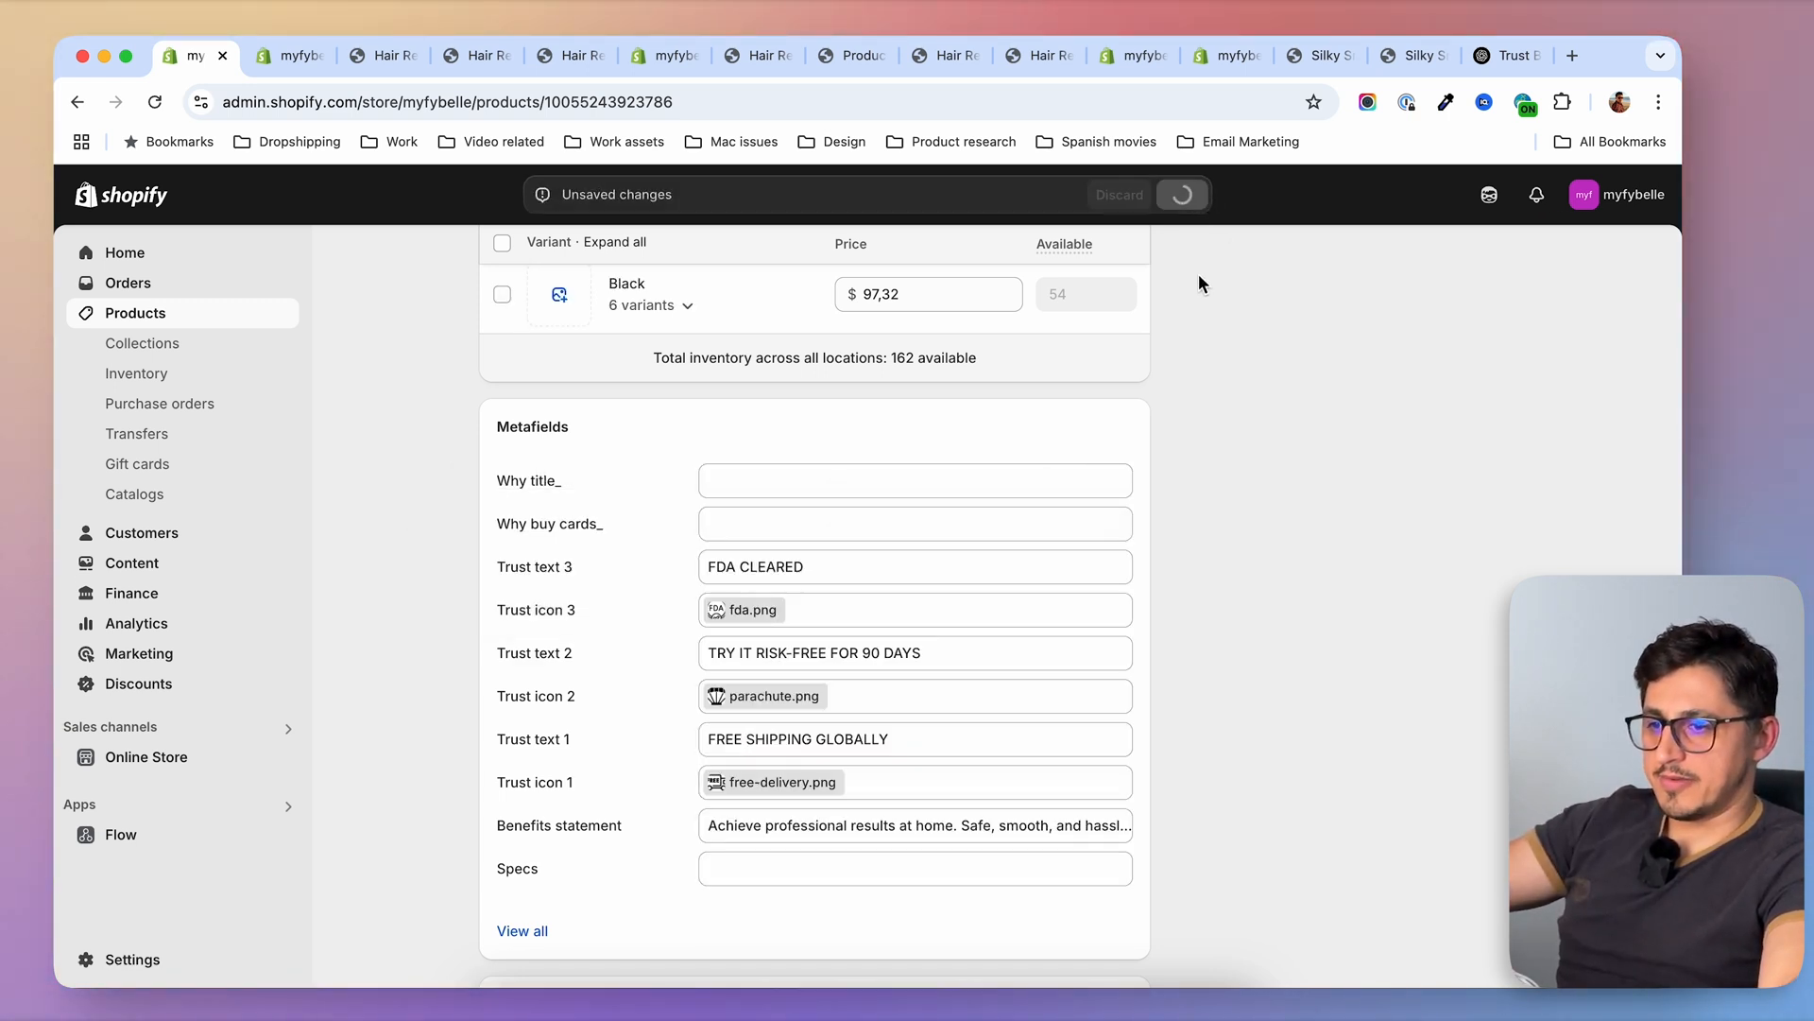
Examine the area between the product description and the Before & After section on the regular handset's storefront preview page
key("super+3")
scroll(1413, 570, "down", 15)
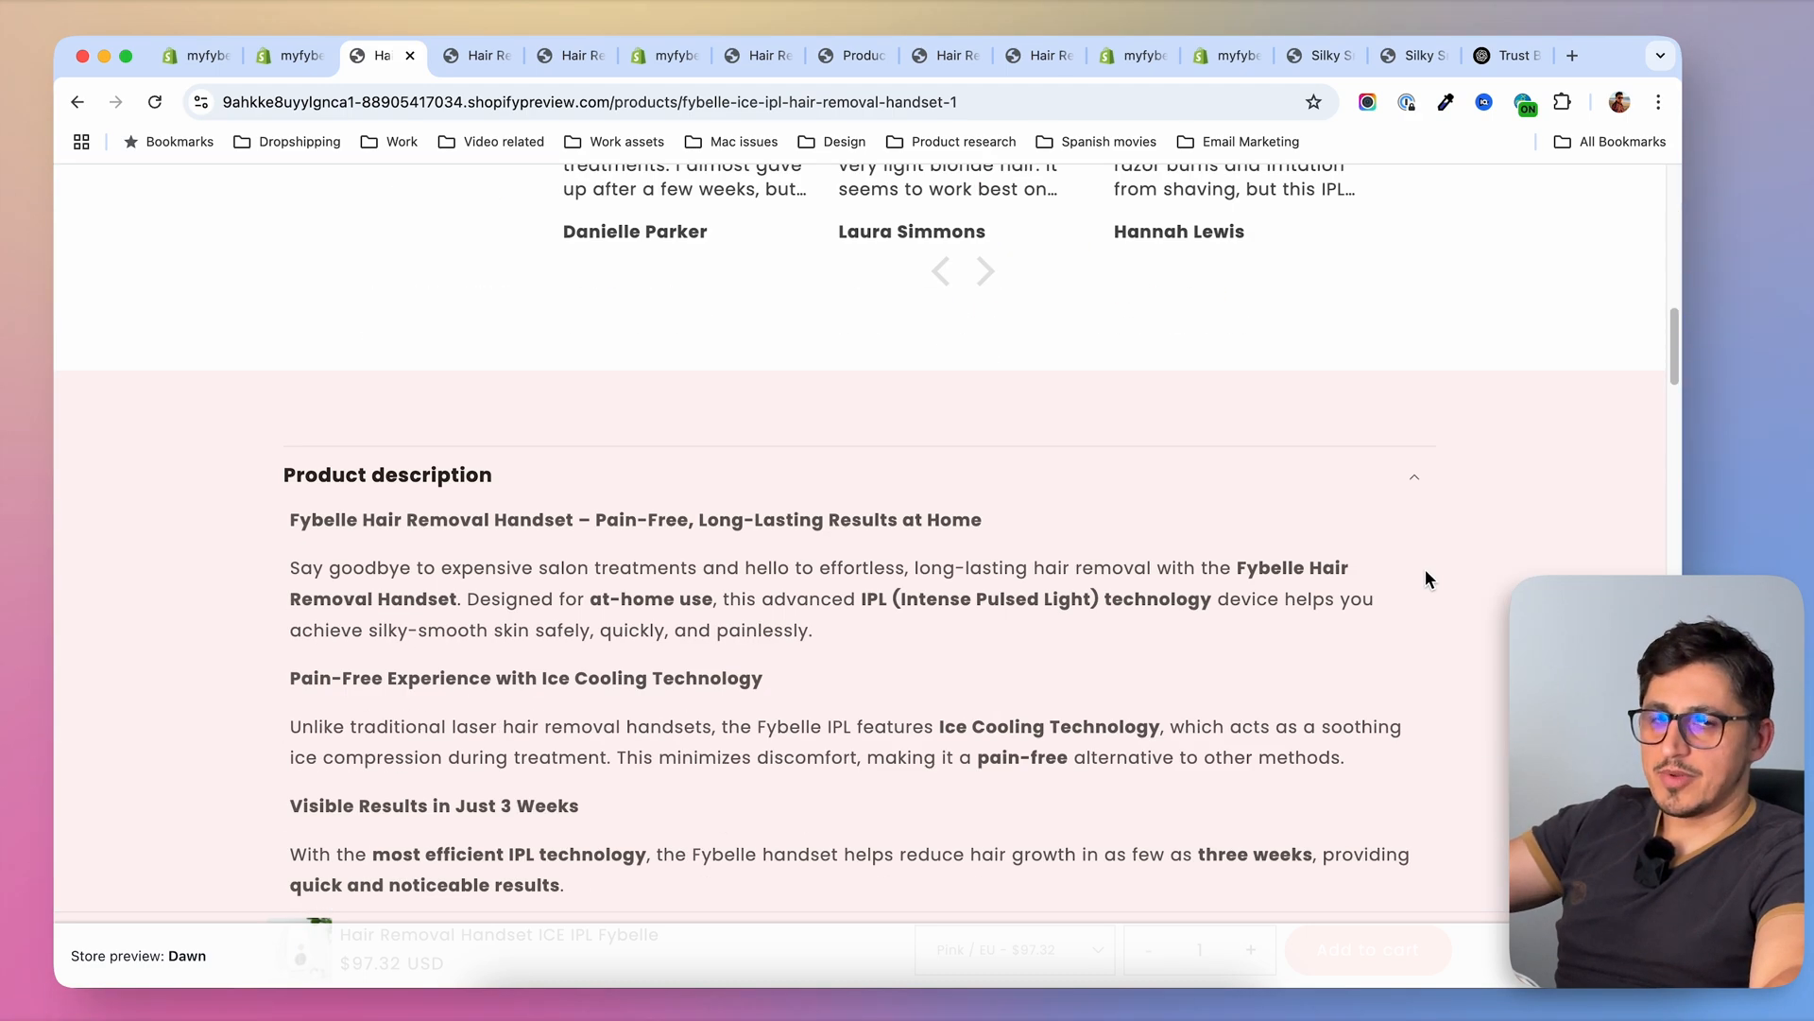
scroll(1425, 571, "down", 15)
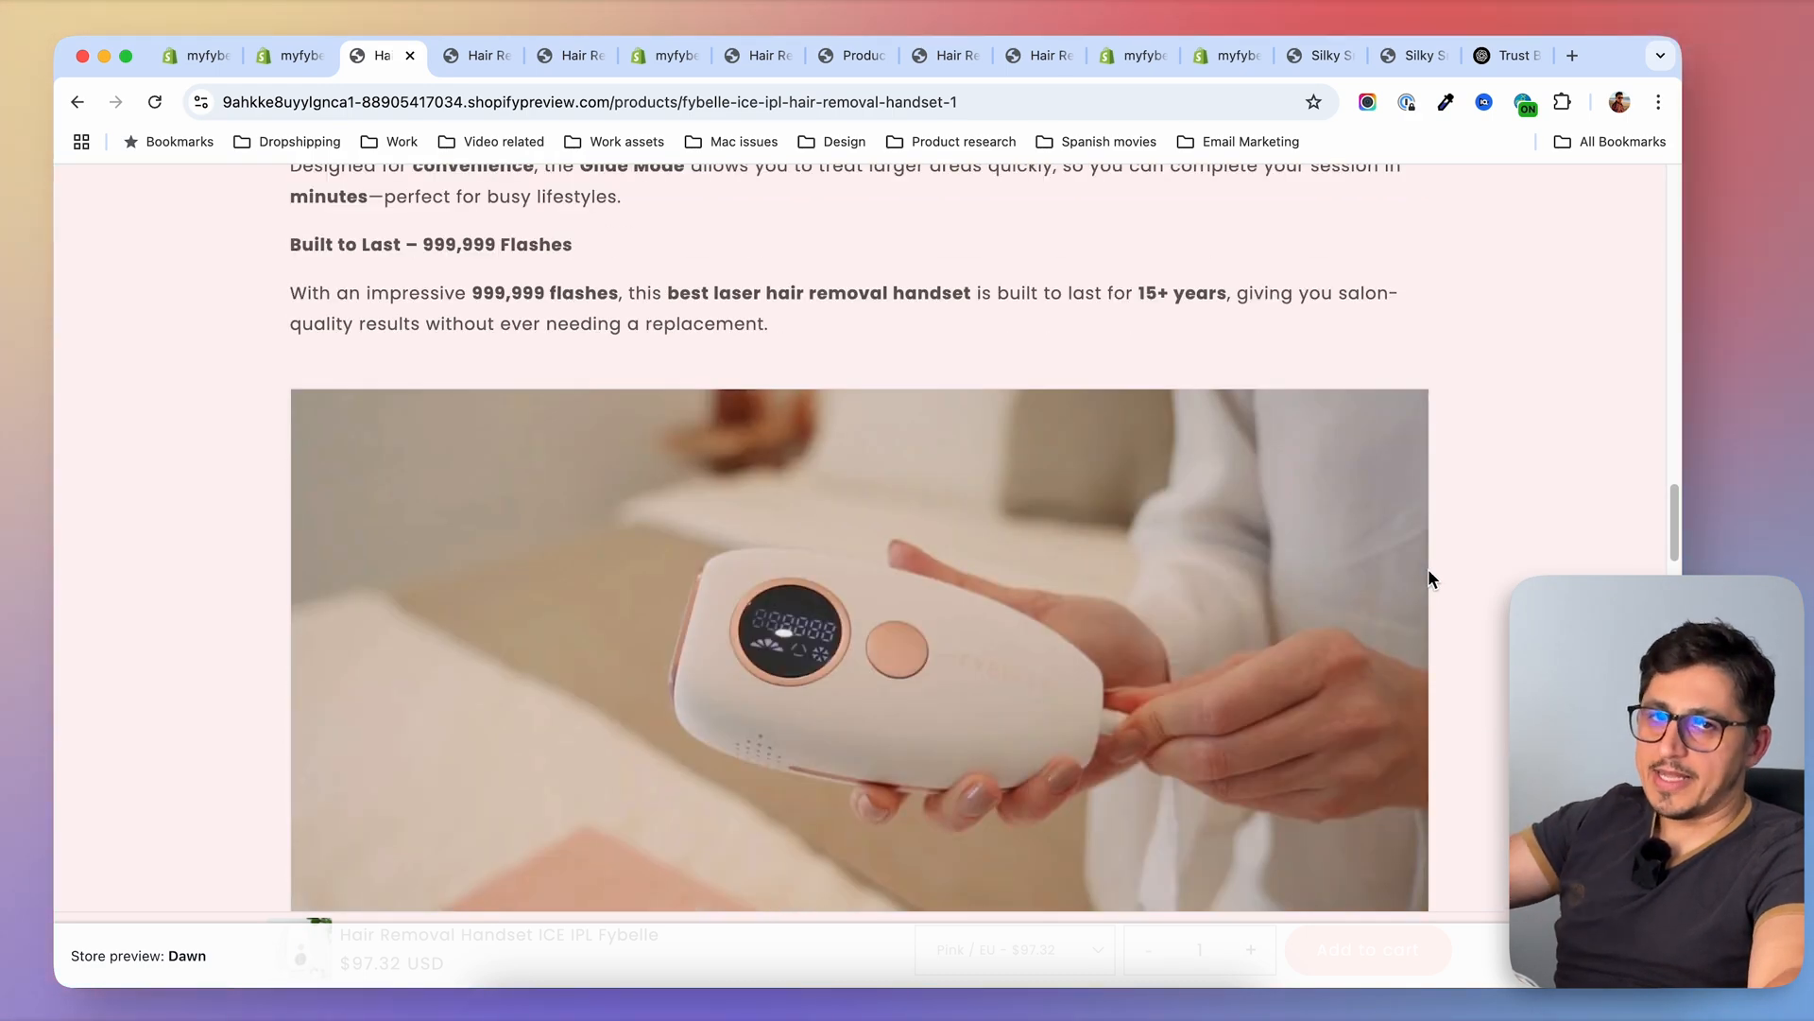
scroll(1429, 572, "down", 15)
scroll(1433, 572, "up", 5)
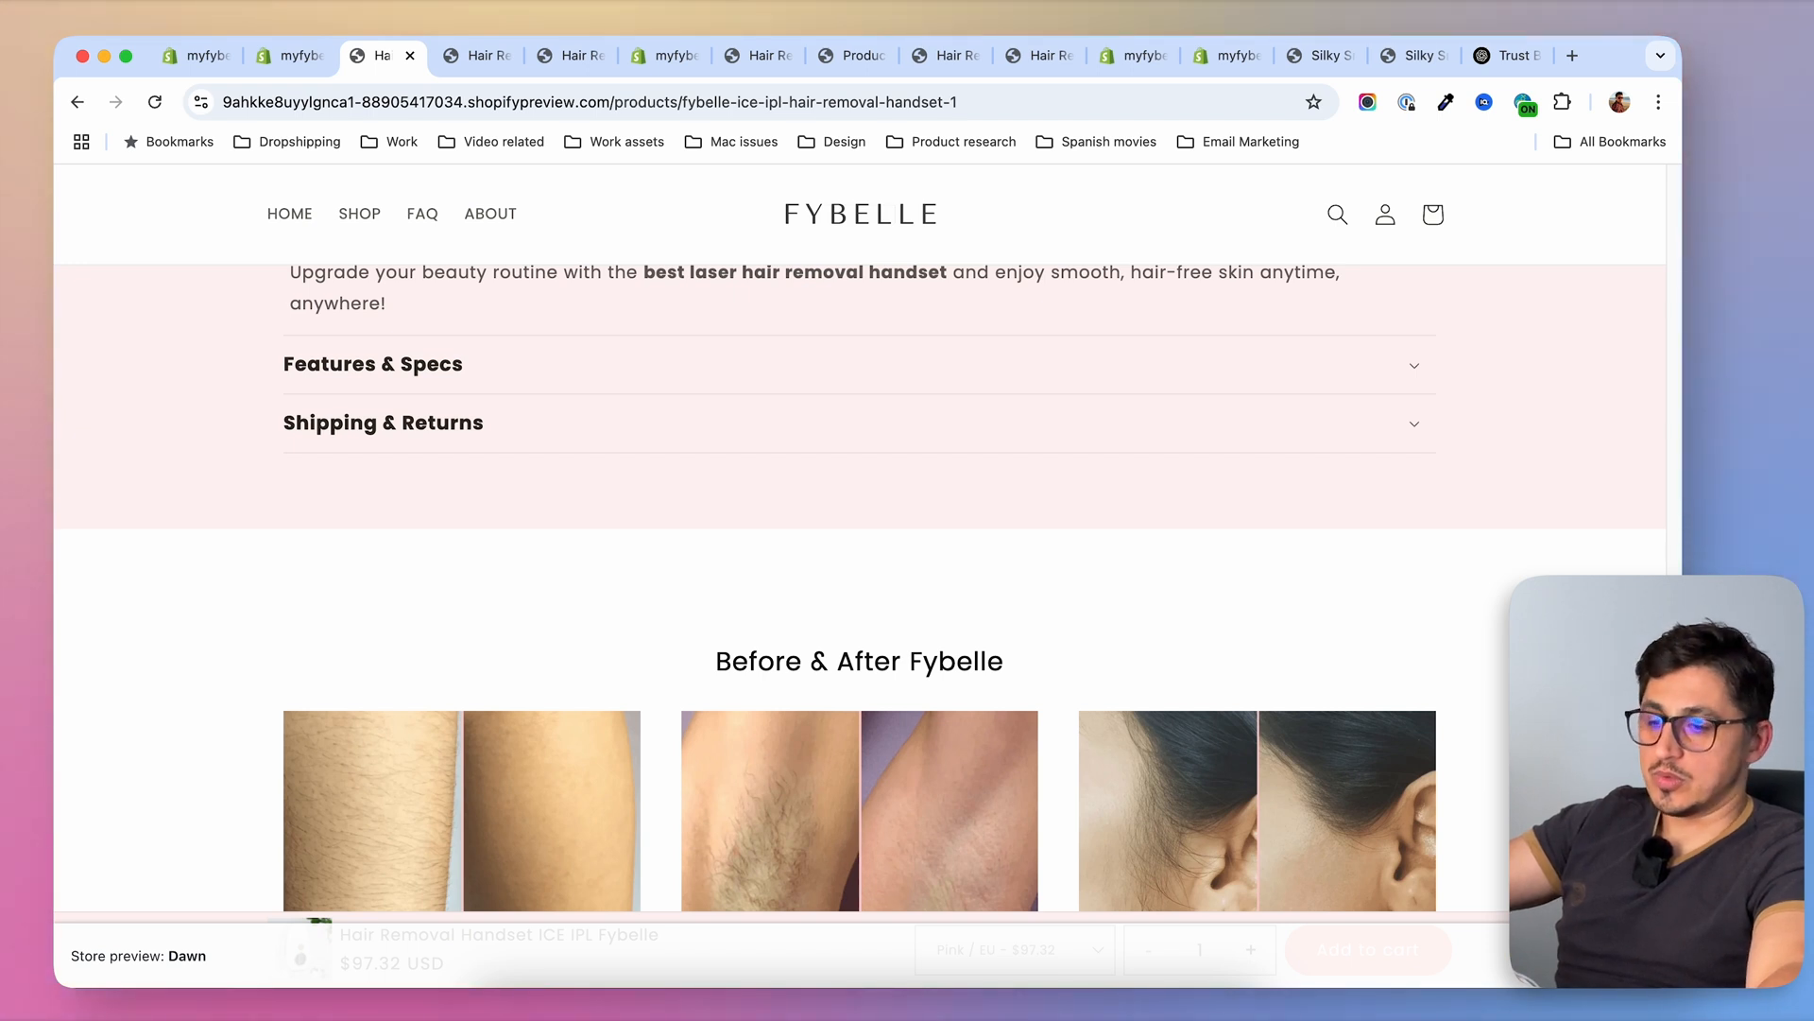
scroll(860, 558, "down", 1)
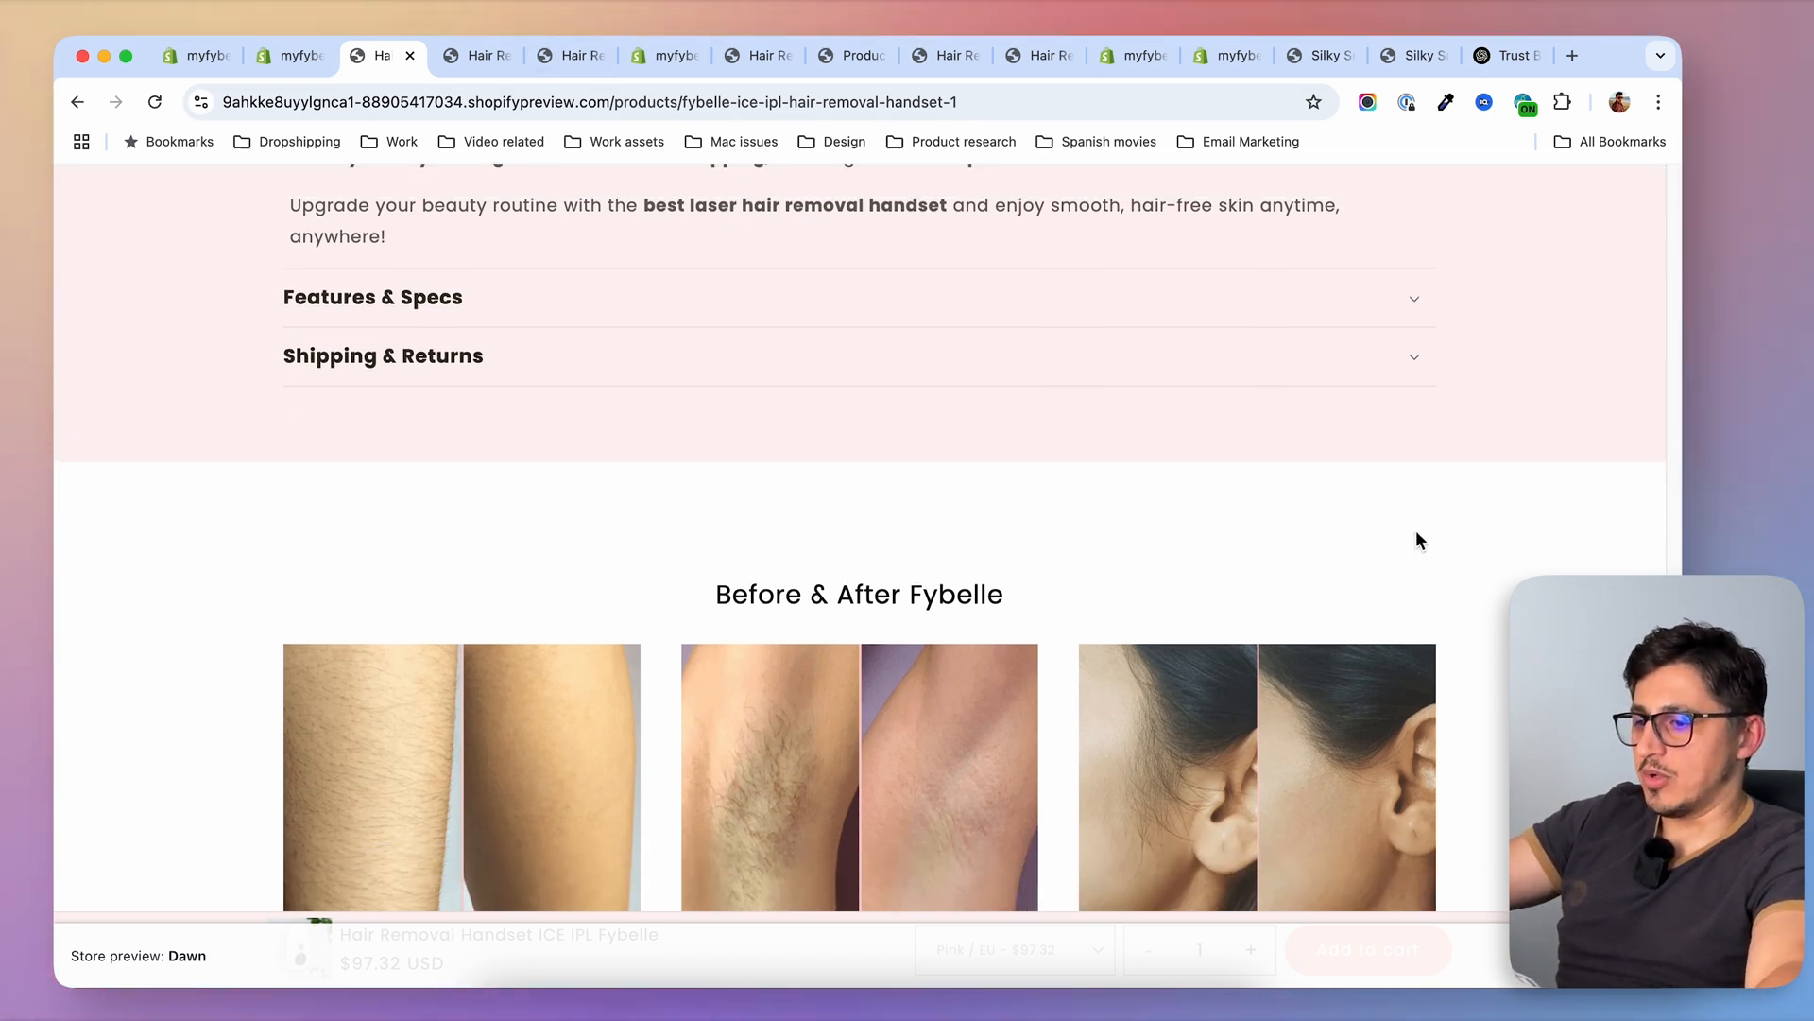
scroll(1418, 529, "down", 1)
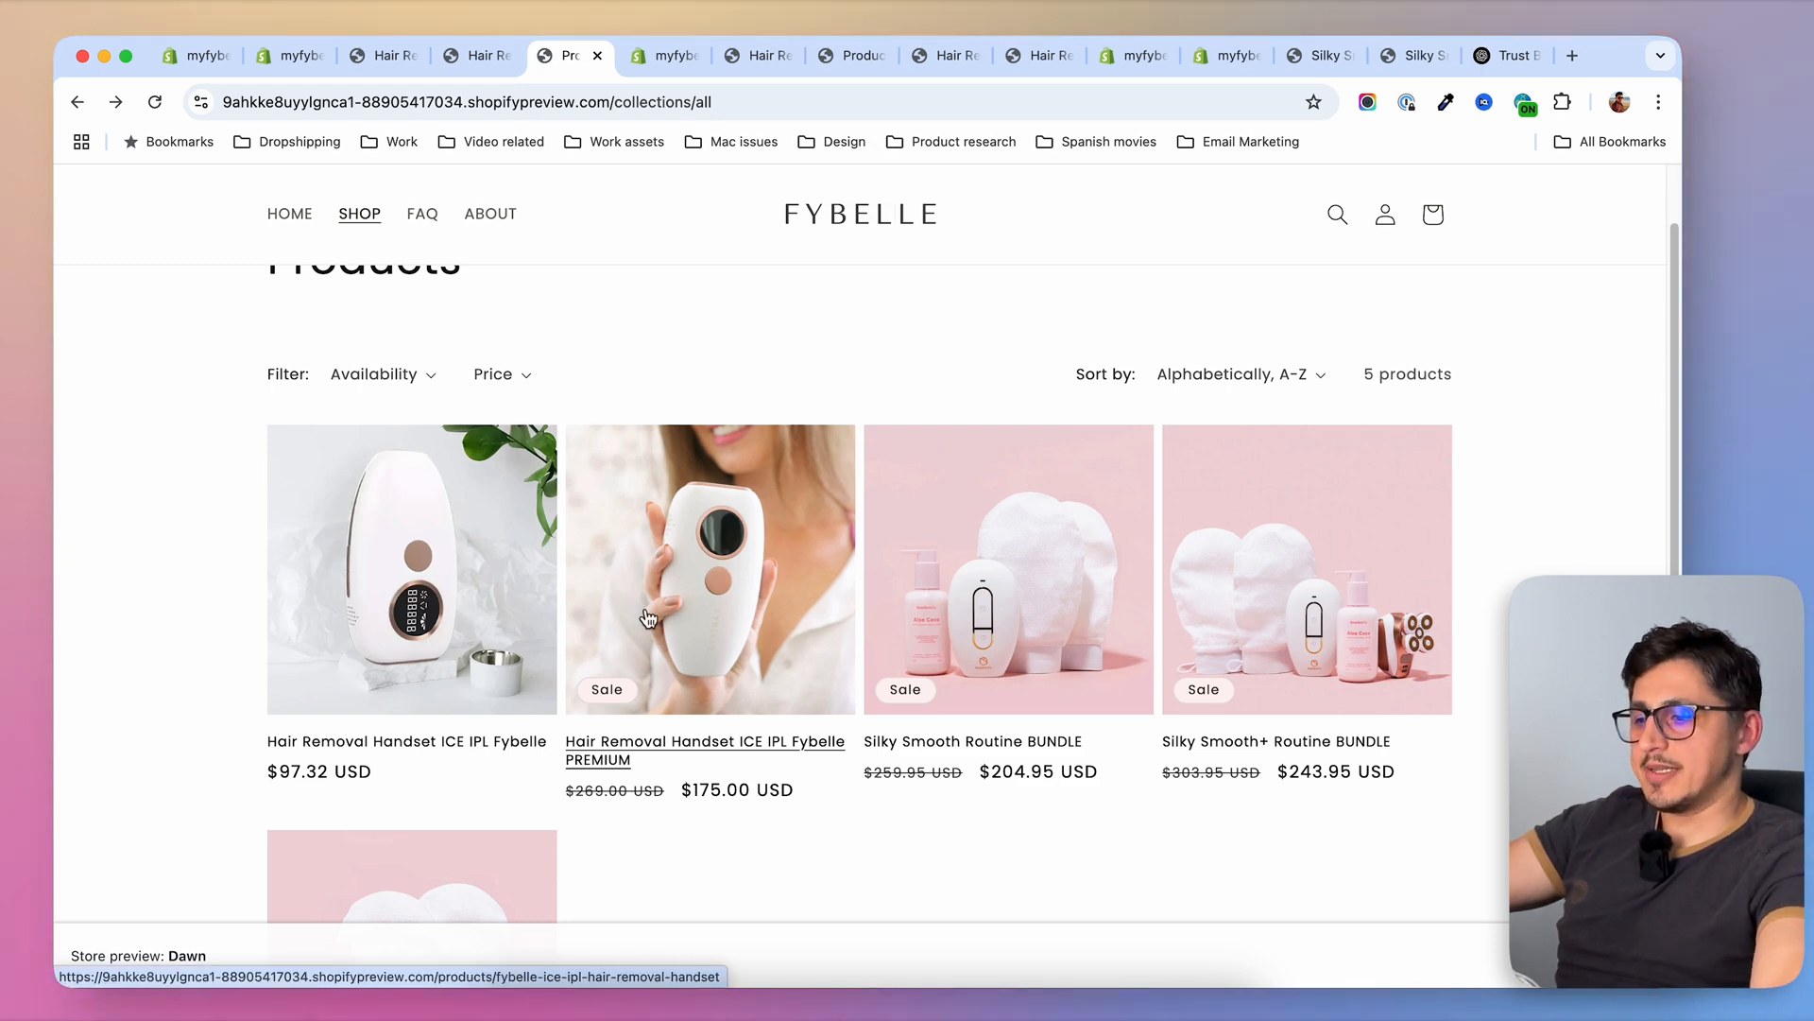
Open the bundles product template of the Dawn theme in the theme editor
scroll(1231, 539, "down", 2)
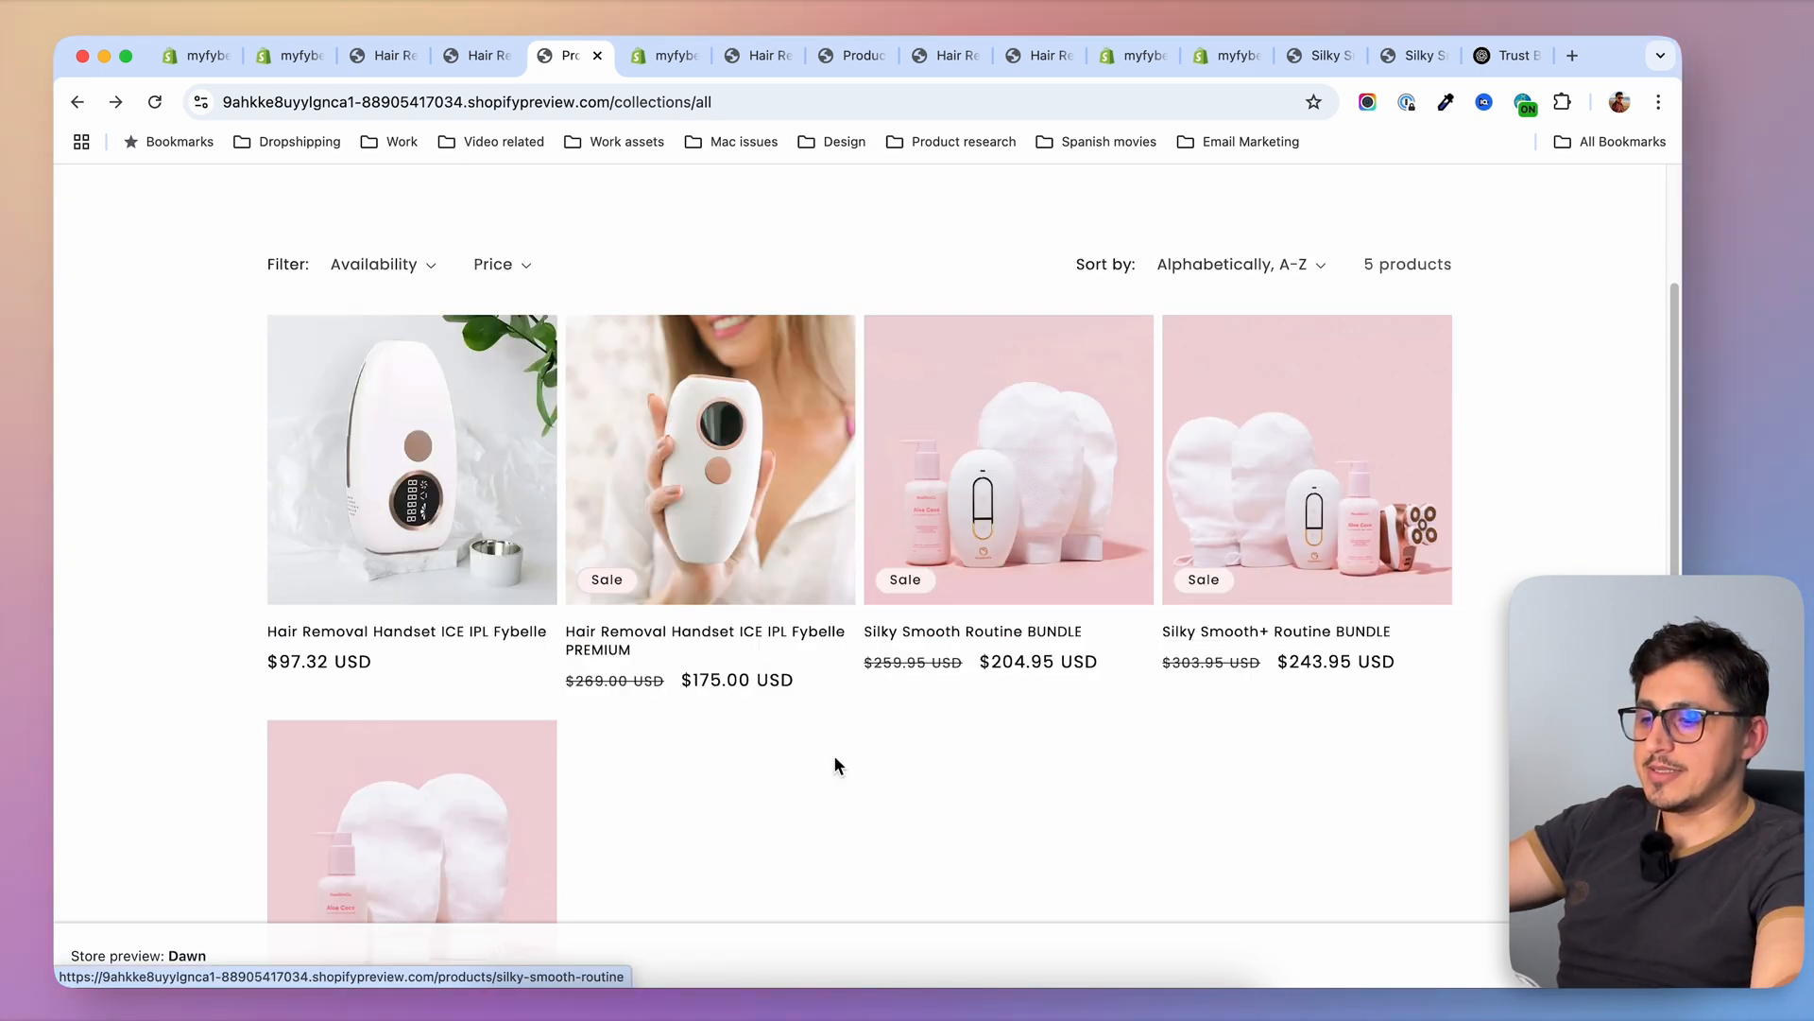
left_click(662, 56)
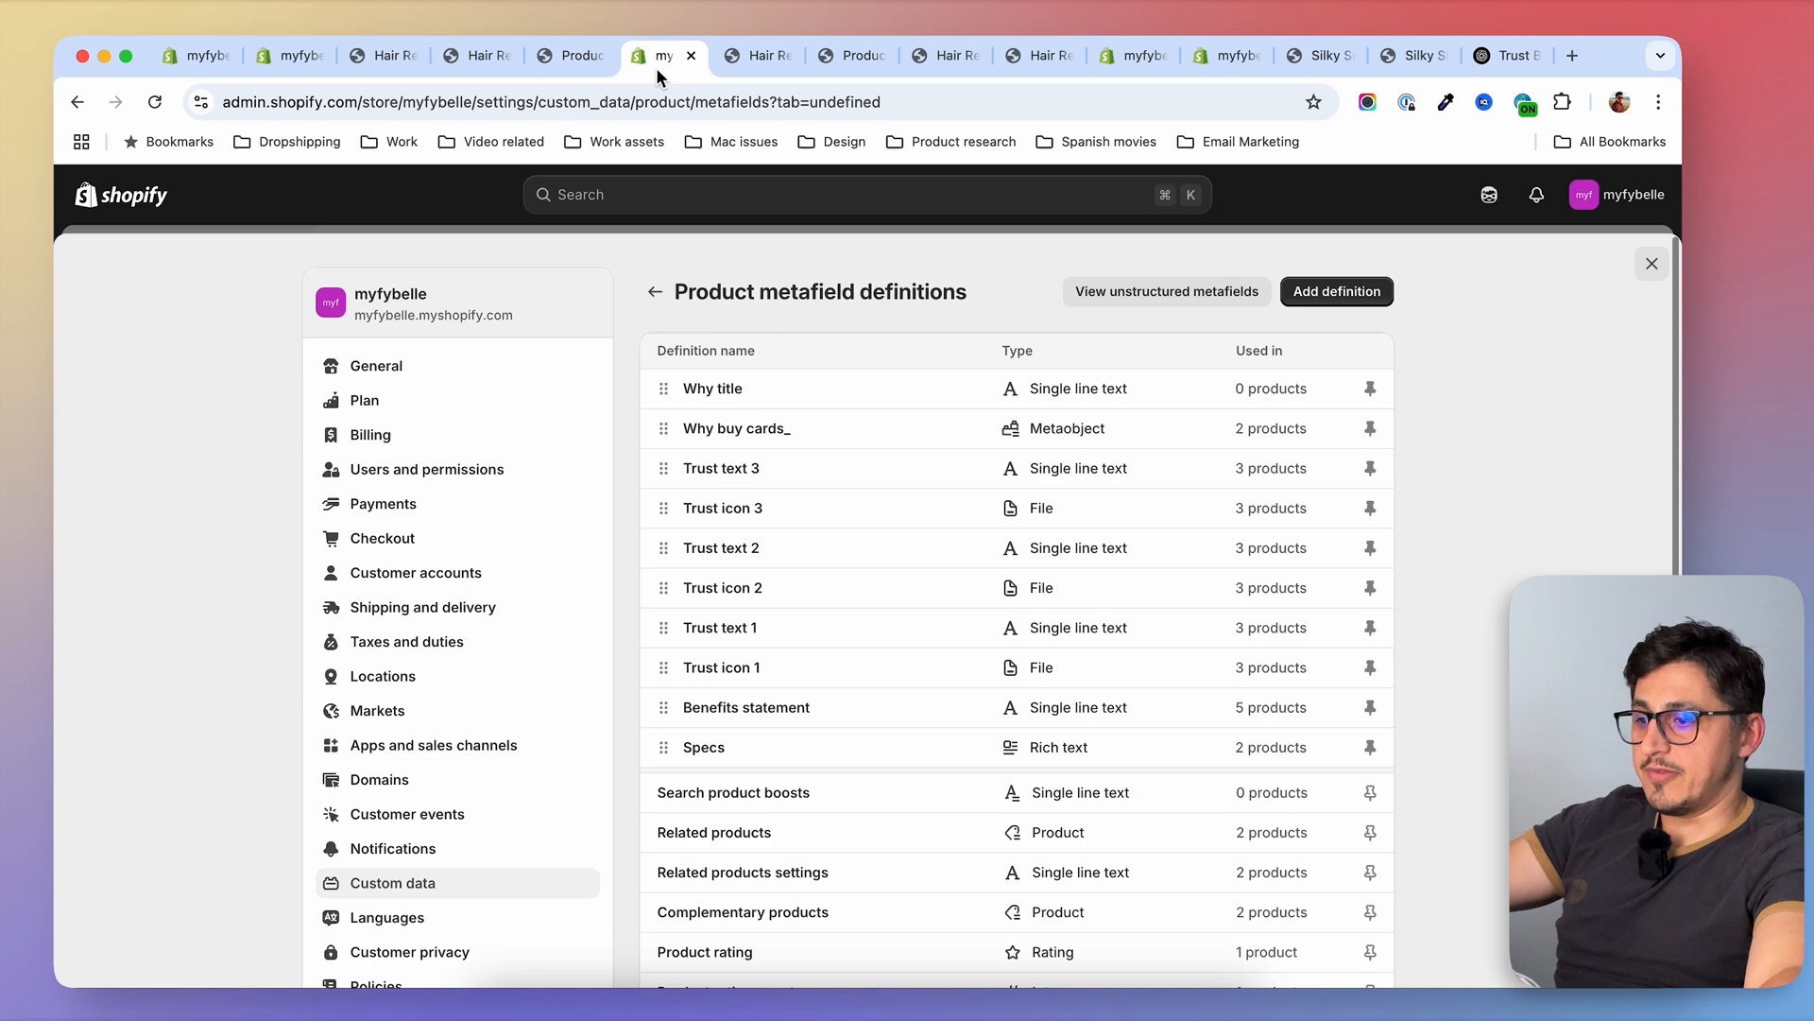
left_click(1650, 265)
left_click(1427, 786)
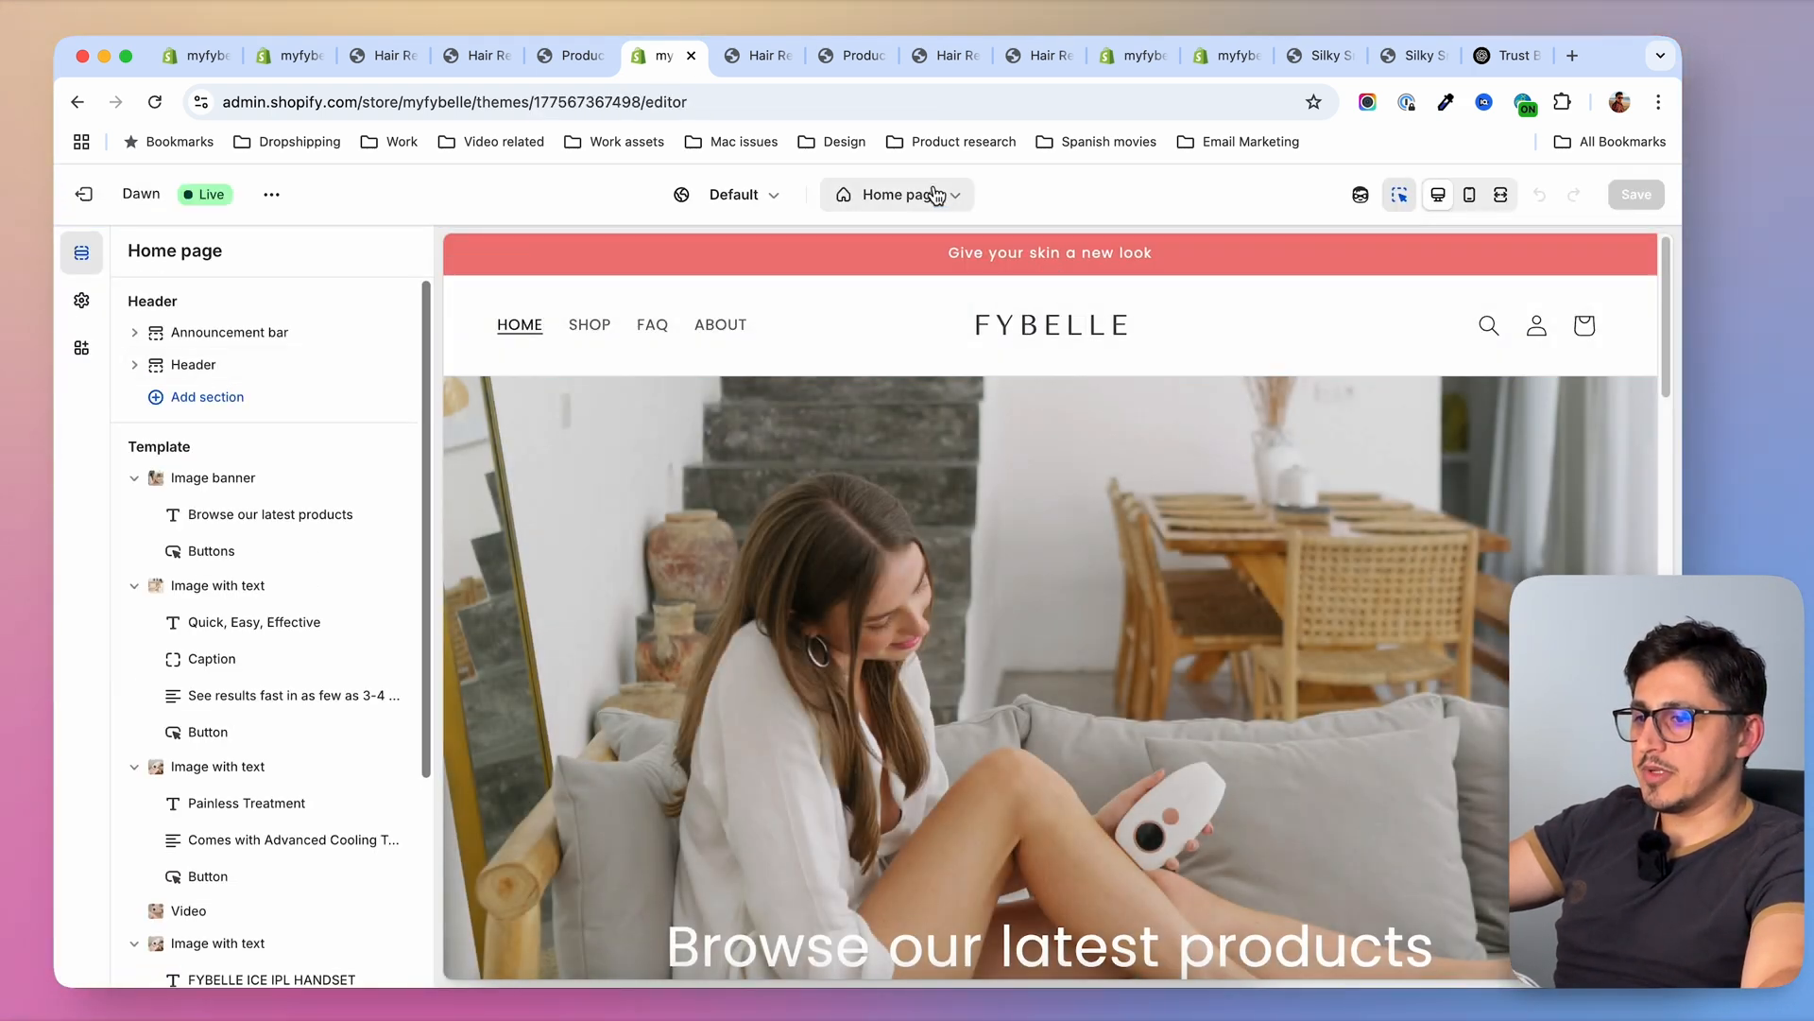
left_click(930, 193)
left_click(903, 320)
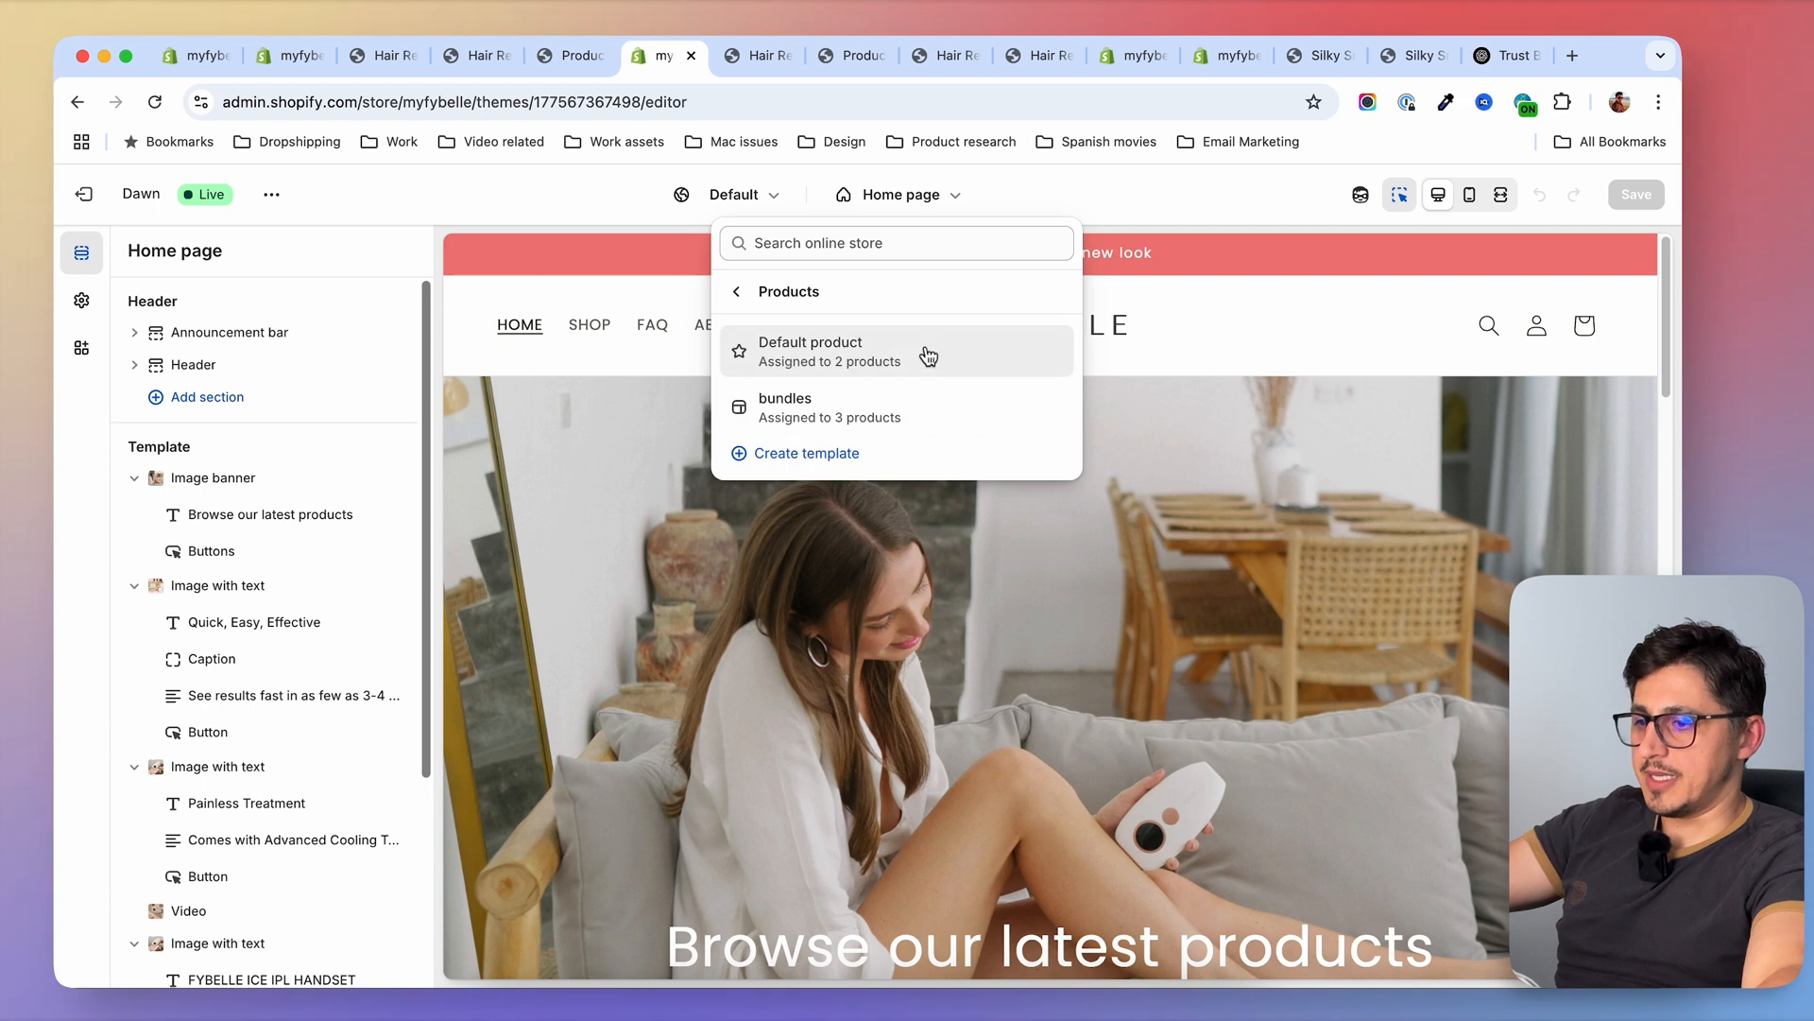
left_click(839, 419)
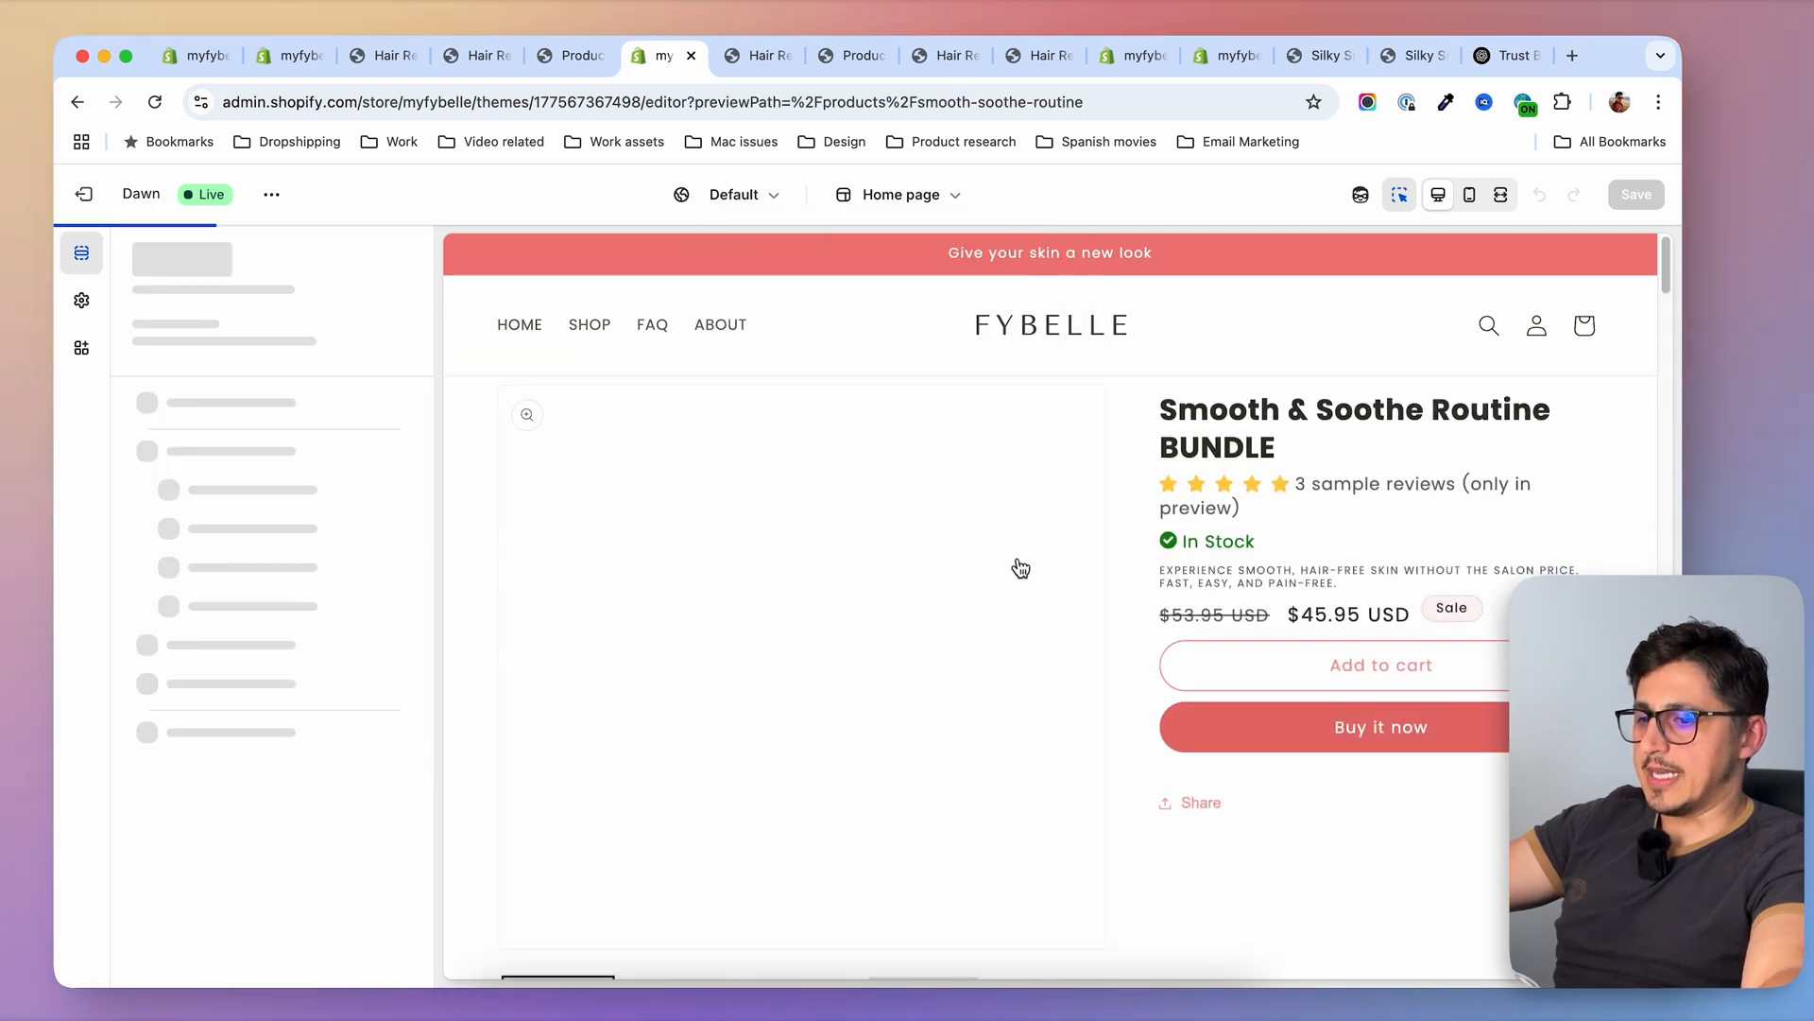
Remove the Awkward Free and Save More columns from the Why You'll Love Fybelle multicolumn section
scroll(1149, 559, "down", 10)
left_click(748, 366)
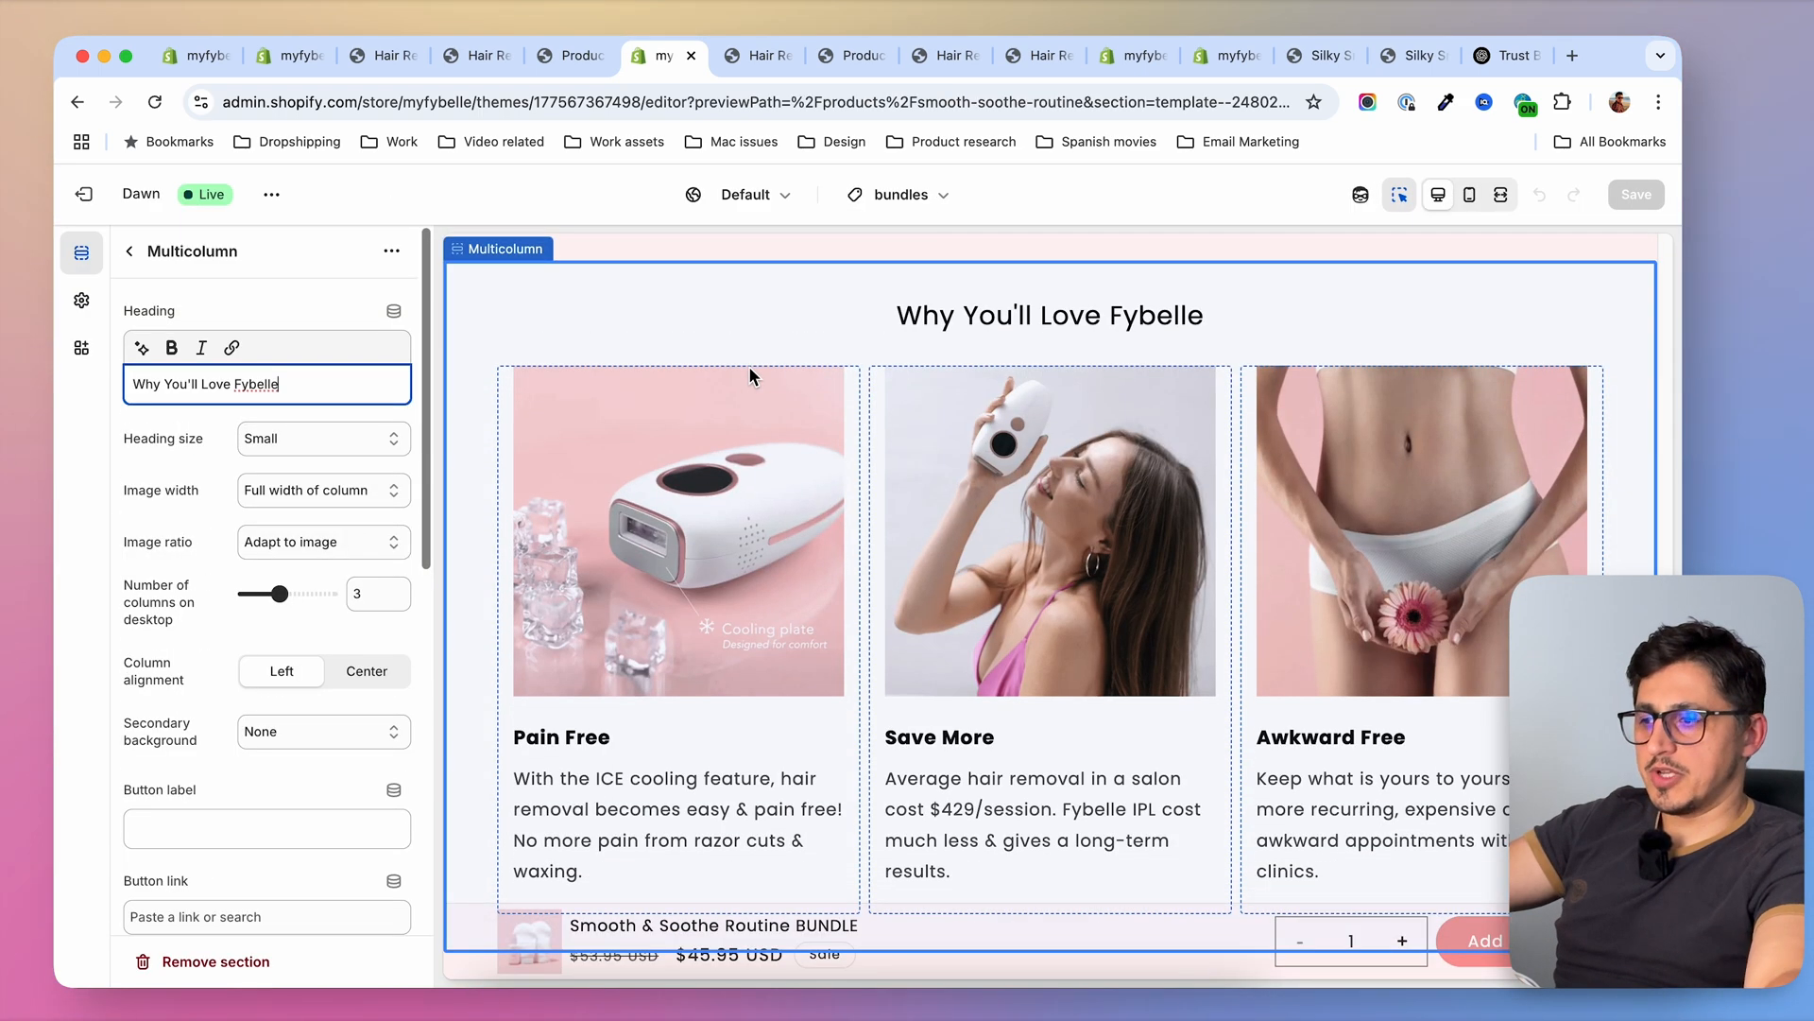
left_click(129, 251)
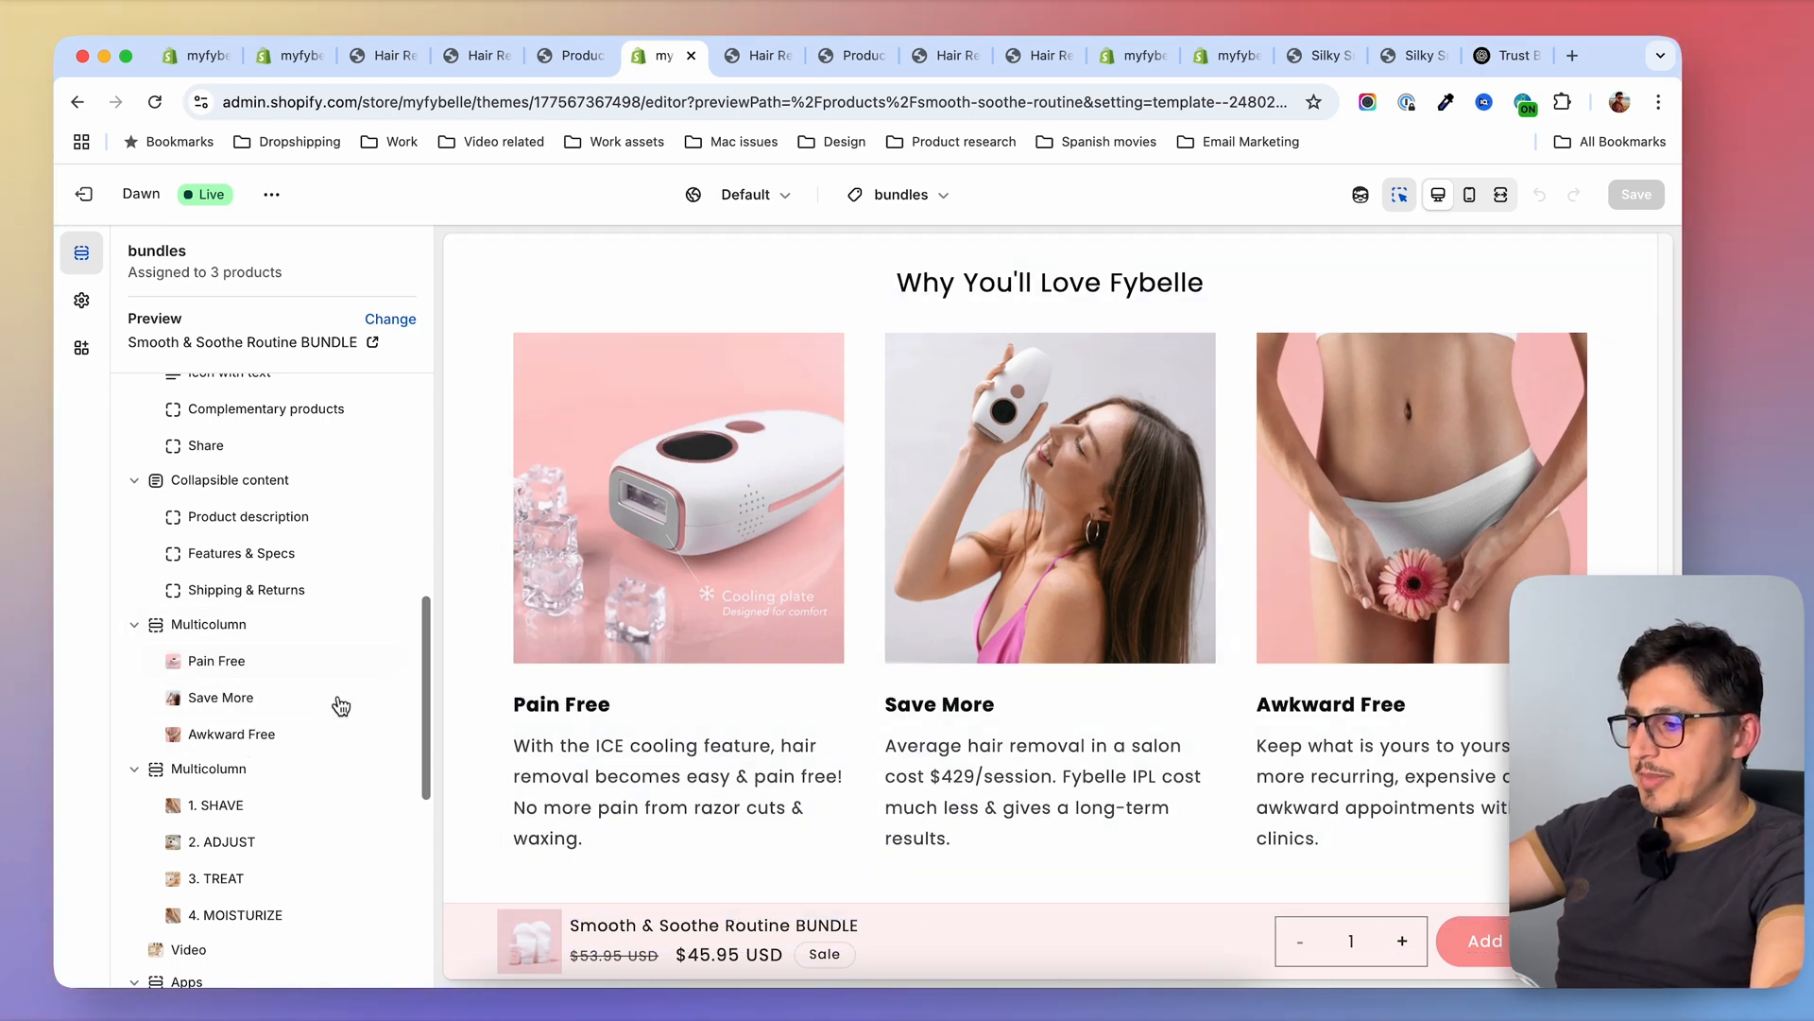
left_click(359, 733)
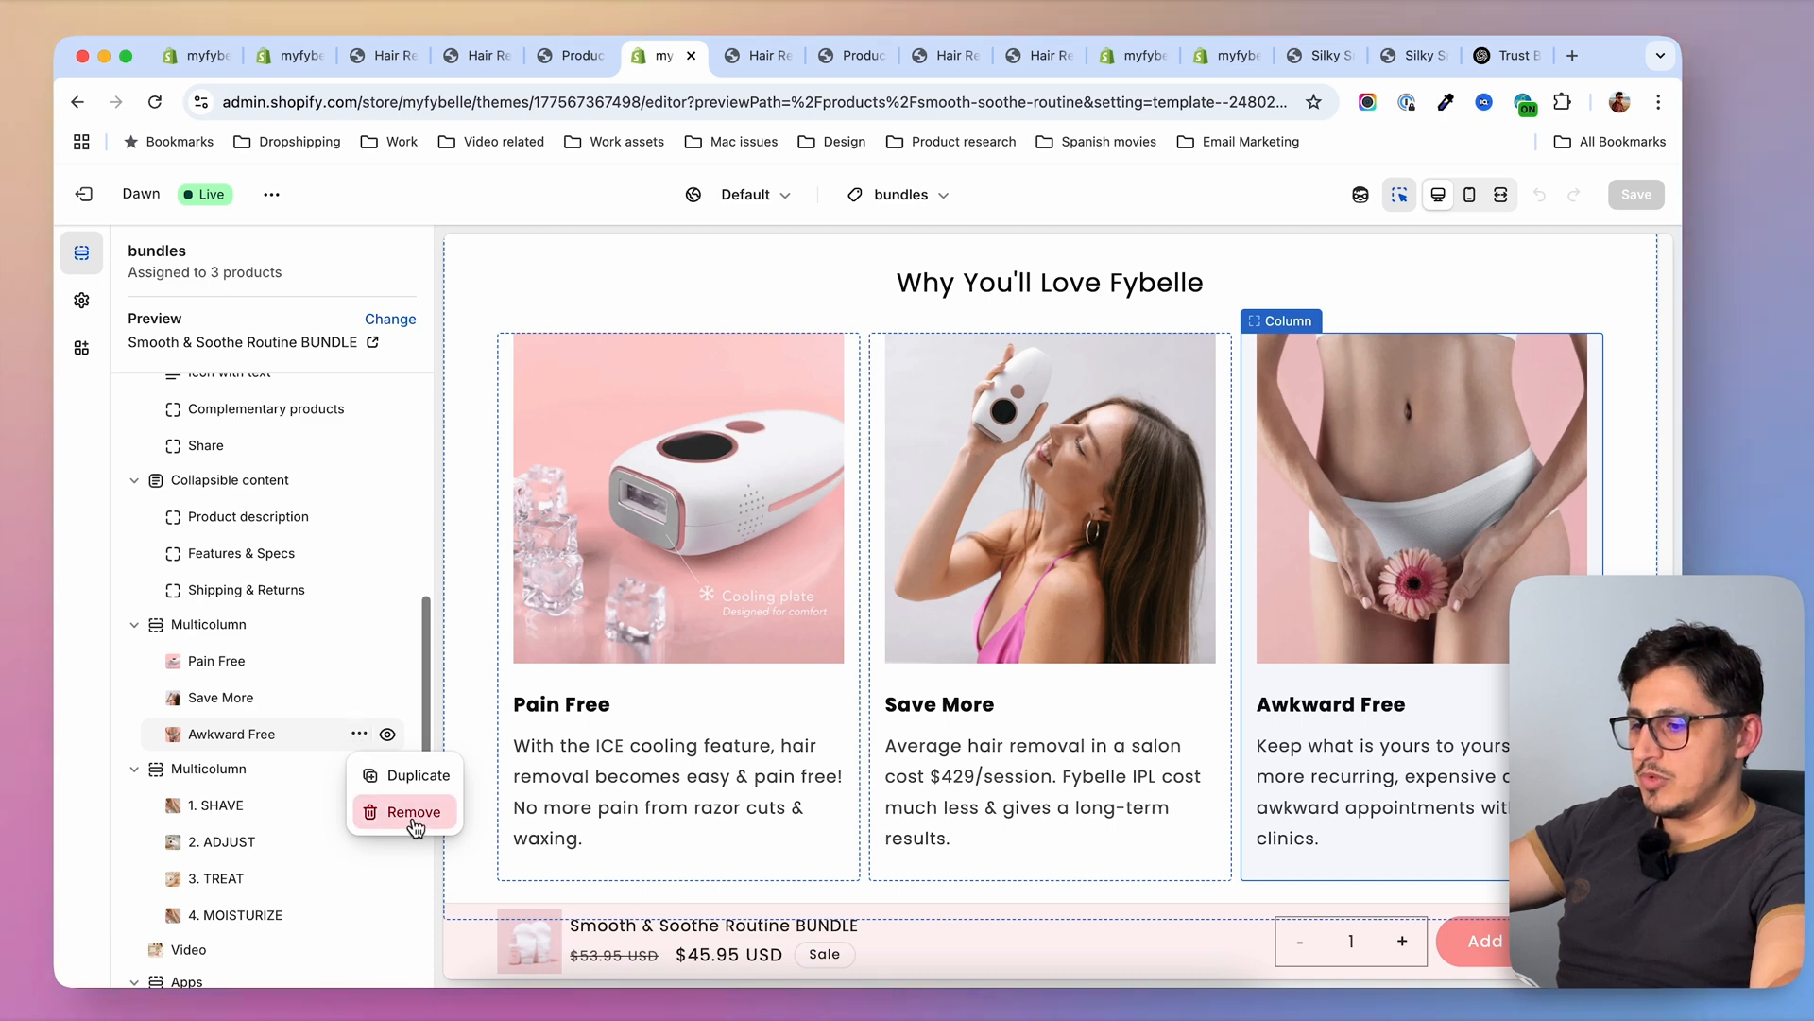
left_click(405, 806)
left_click(359, 698)
left_click(408, 770)
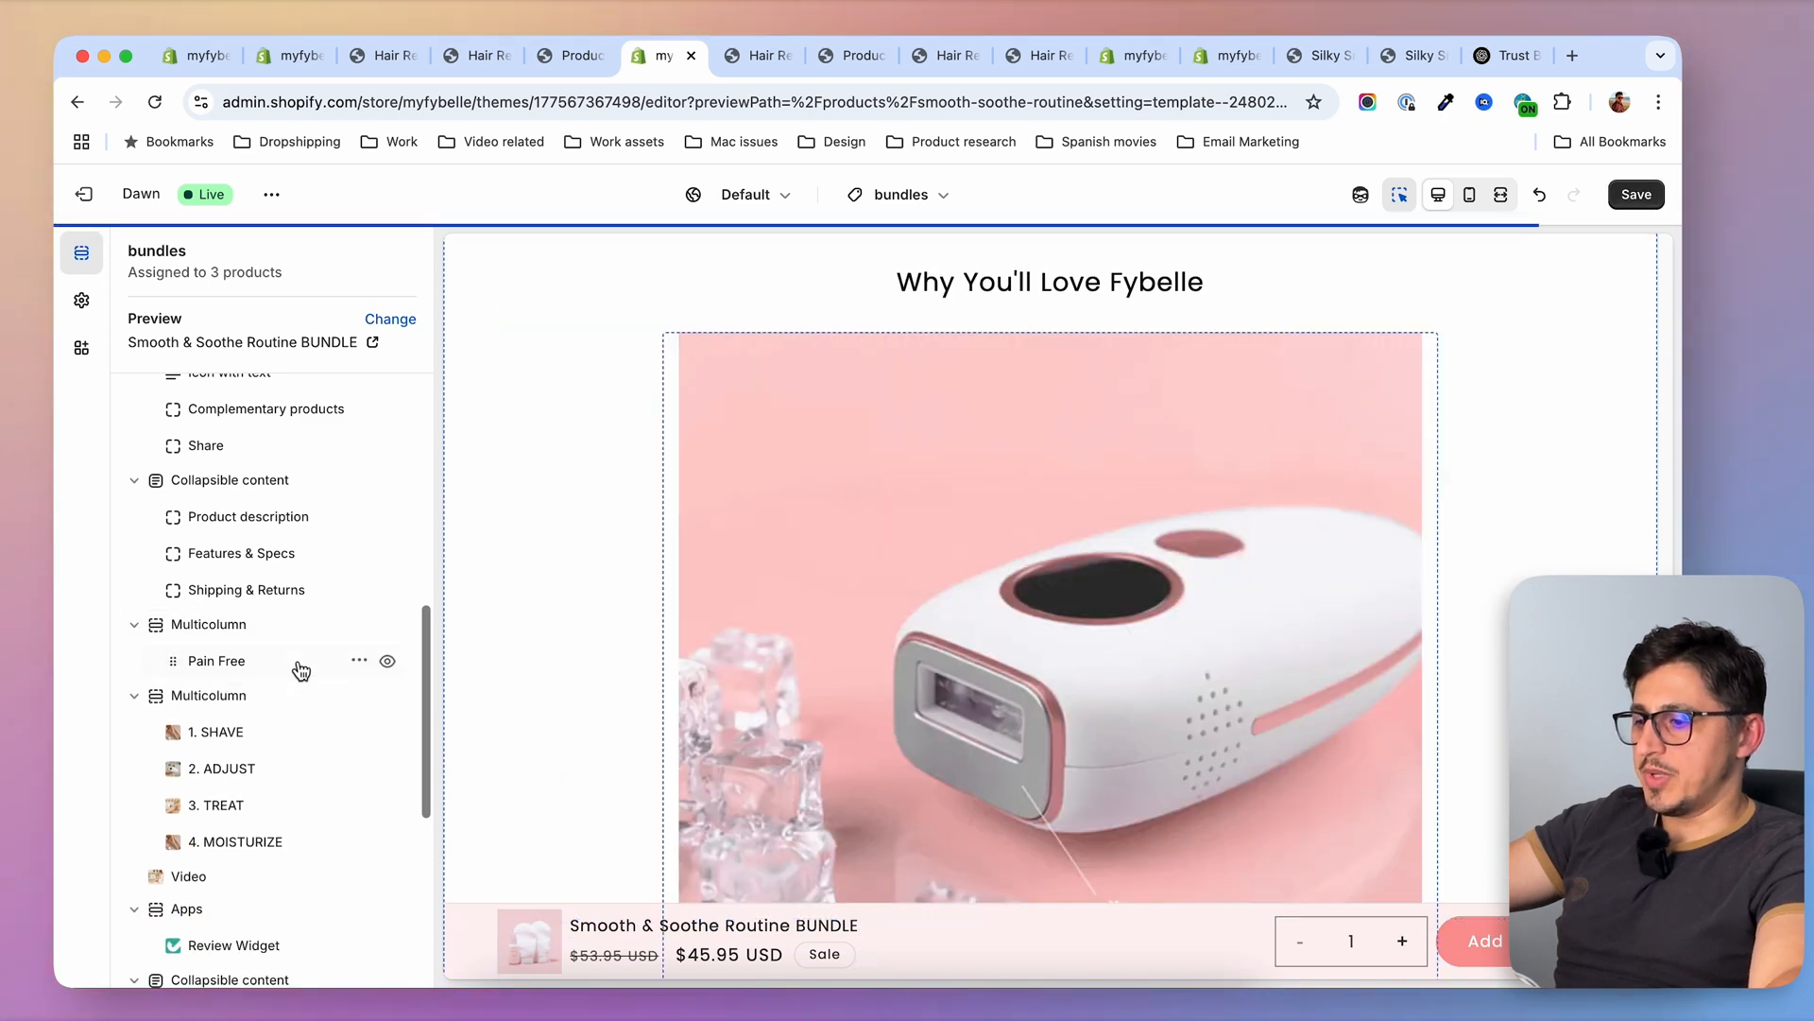
Connect the Pain Free column to the Why buy cards_ metaobject list and save the bundles template
left_click(311, 666)
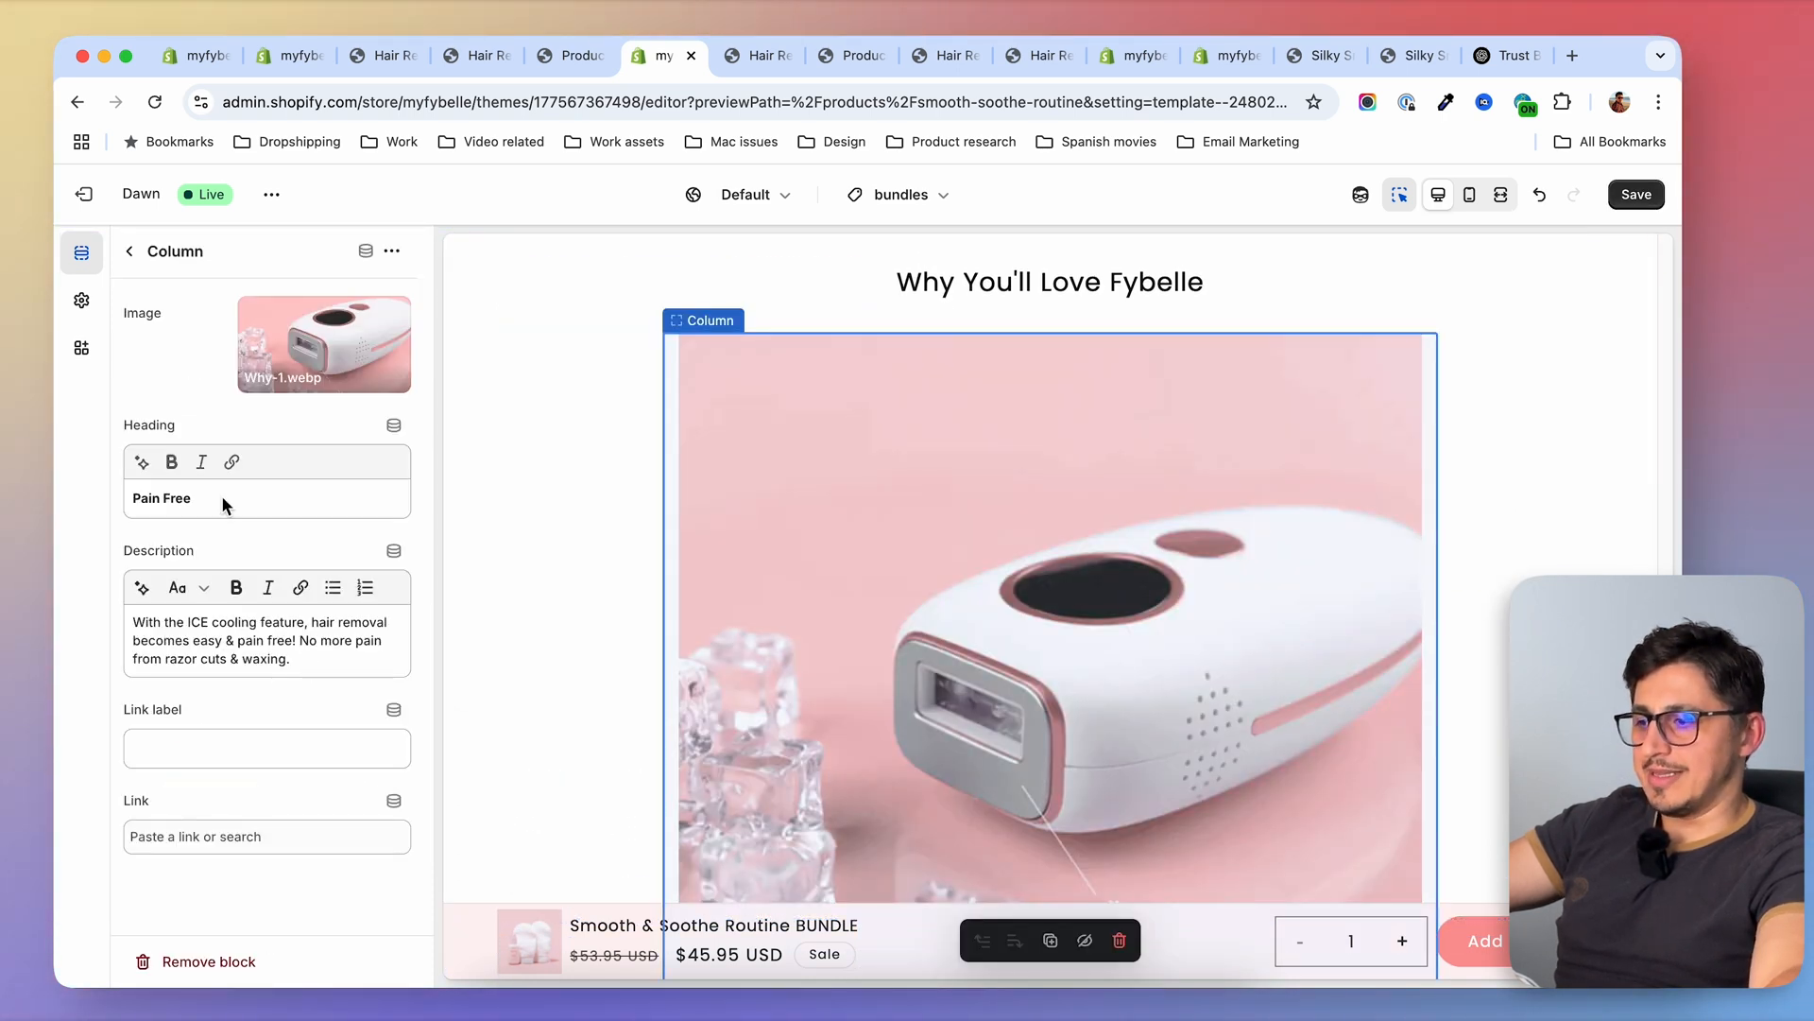
left_click(366, 253)
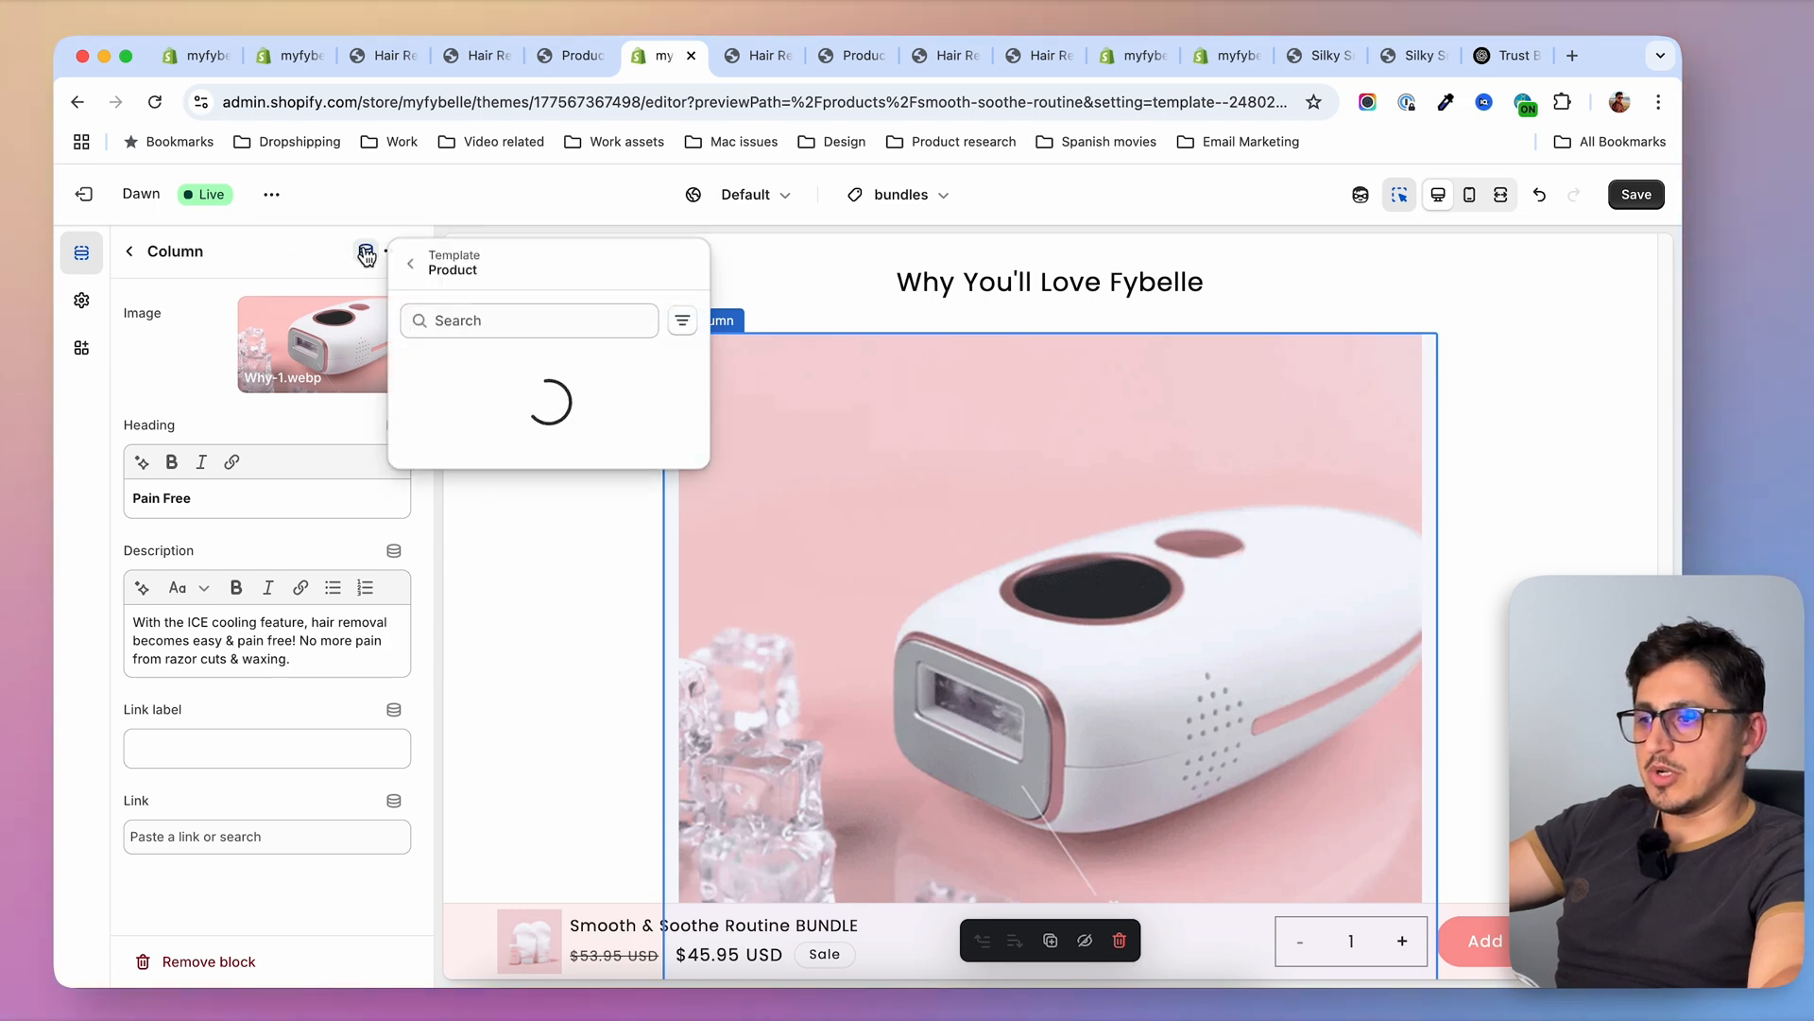
left_click(505, 369)
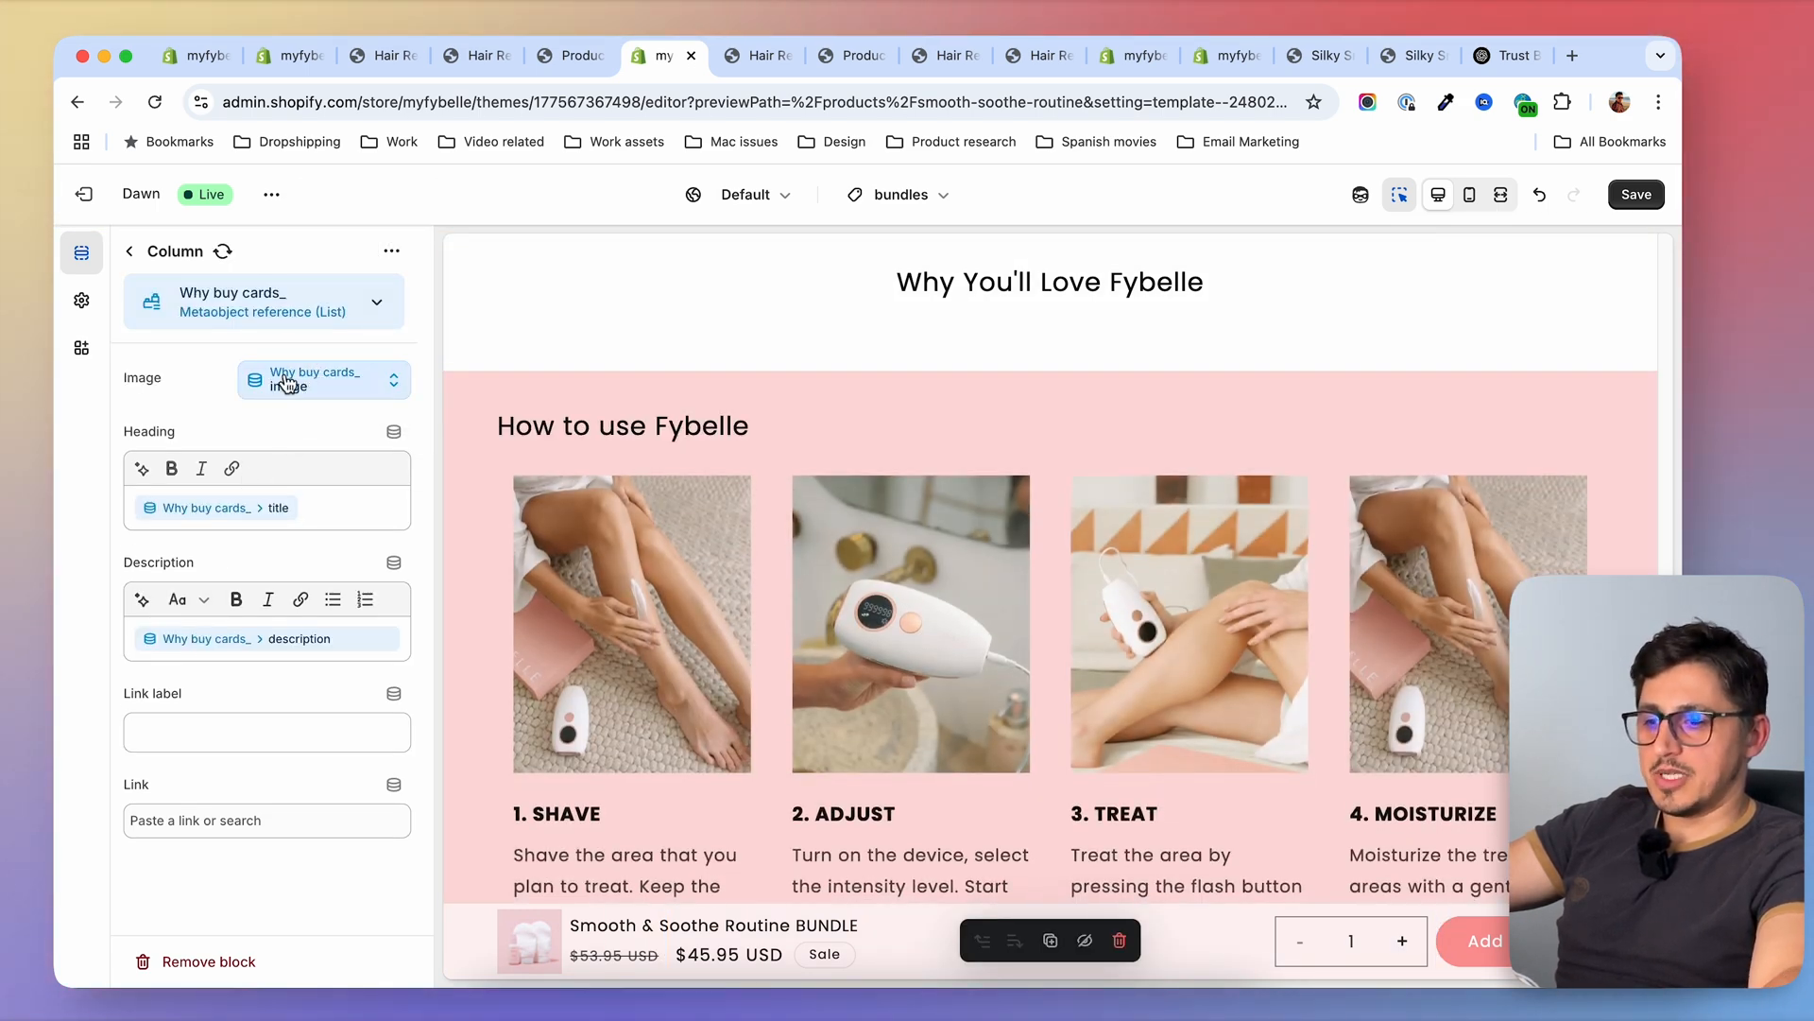
scroll(830, 431, "up", 5)
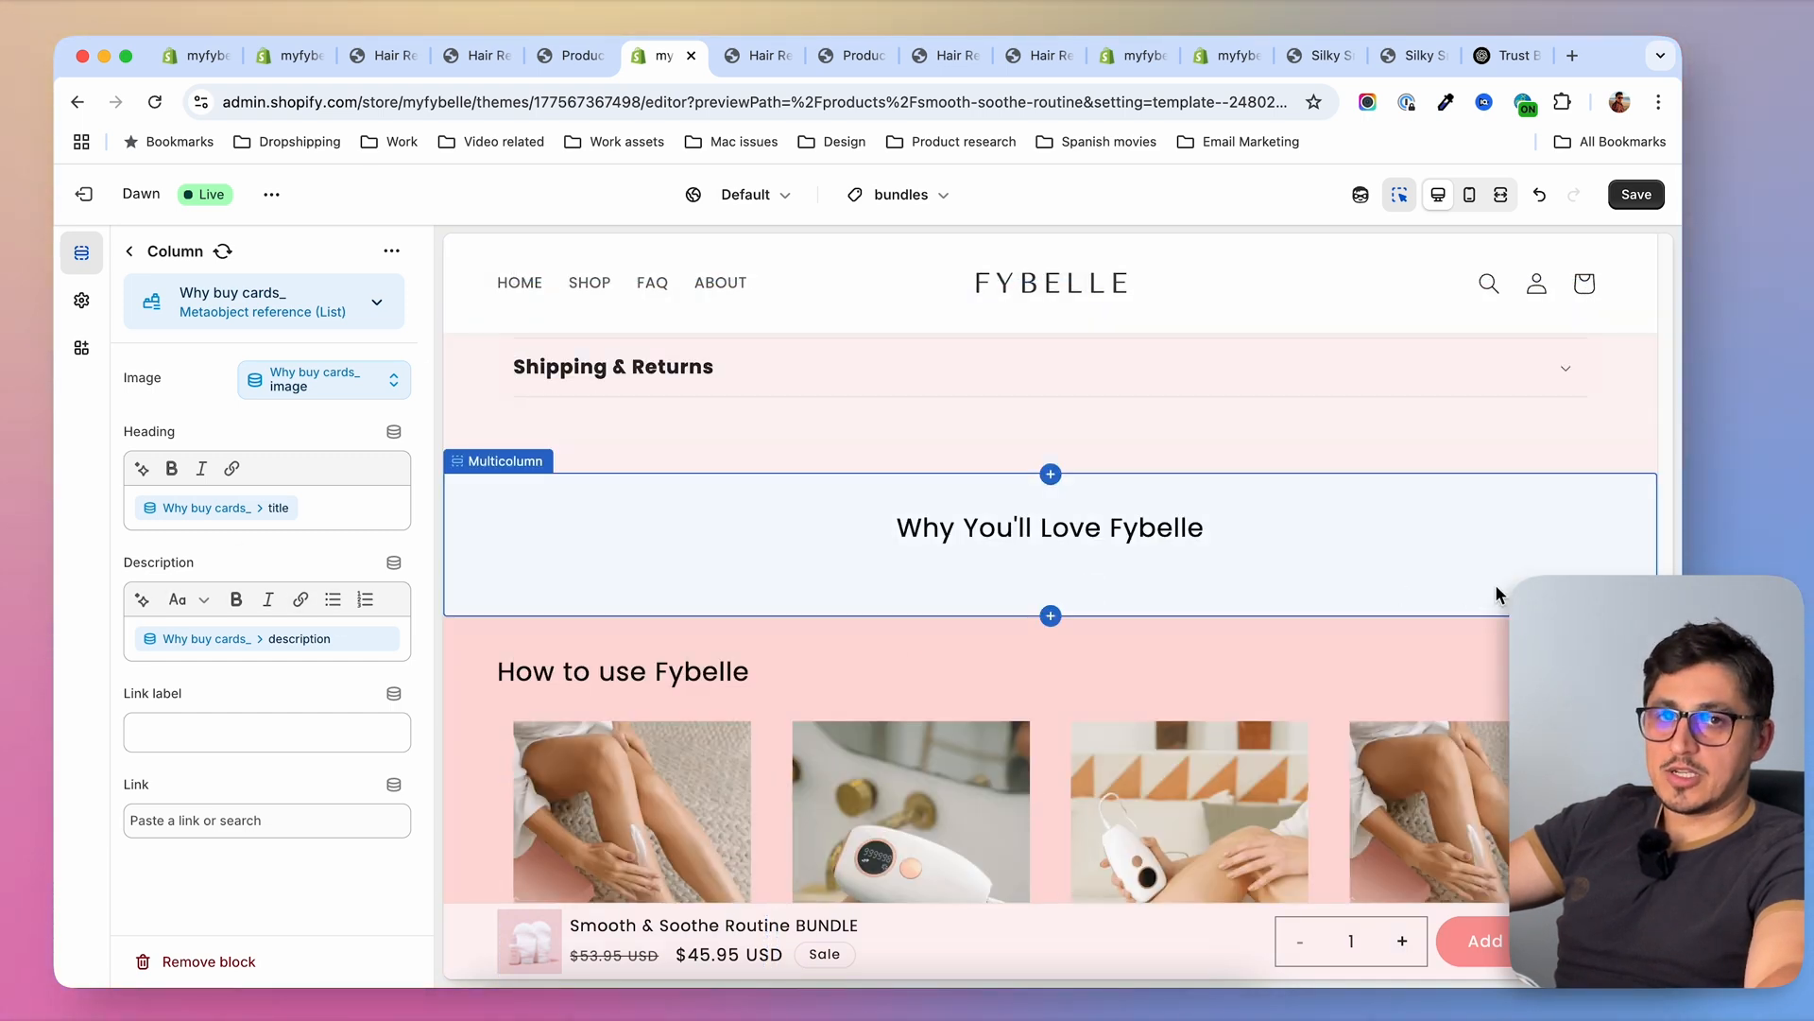
scroll(1495, 591, "up", 5)
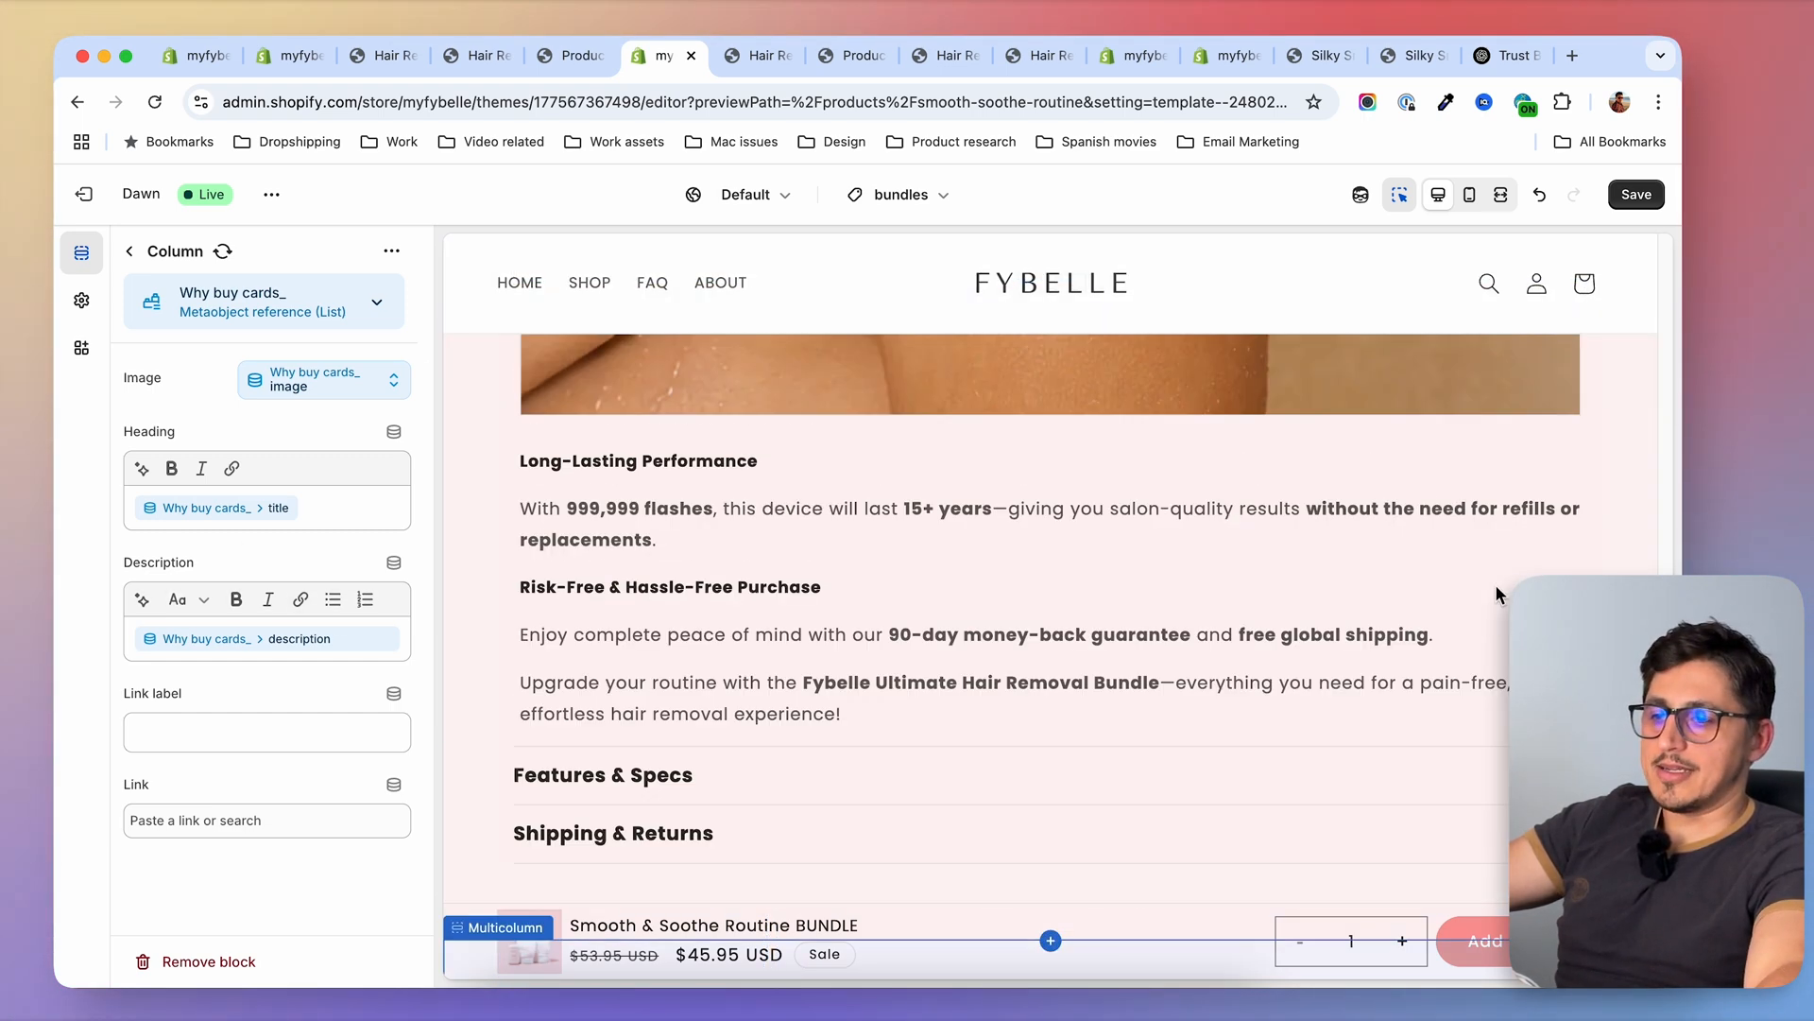
scroll(1495, 592, "up", 20)
scroll(1453, 728, "down", 10)
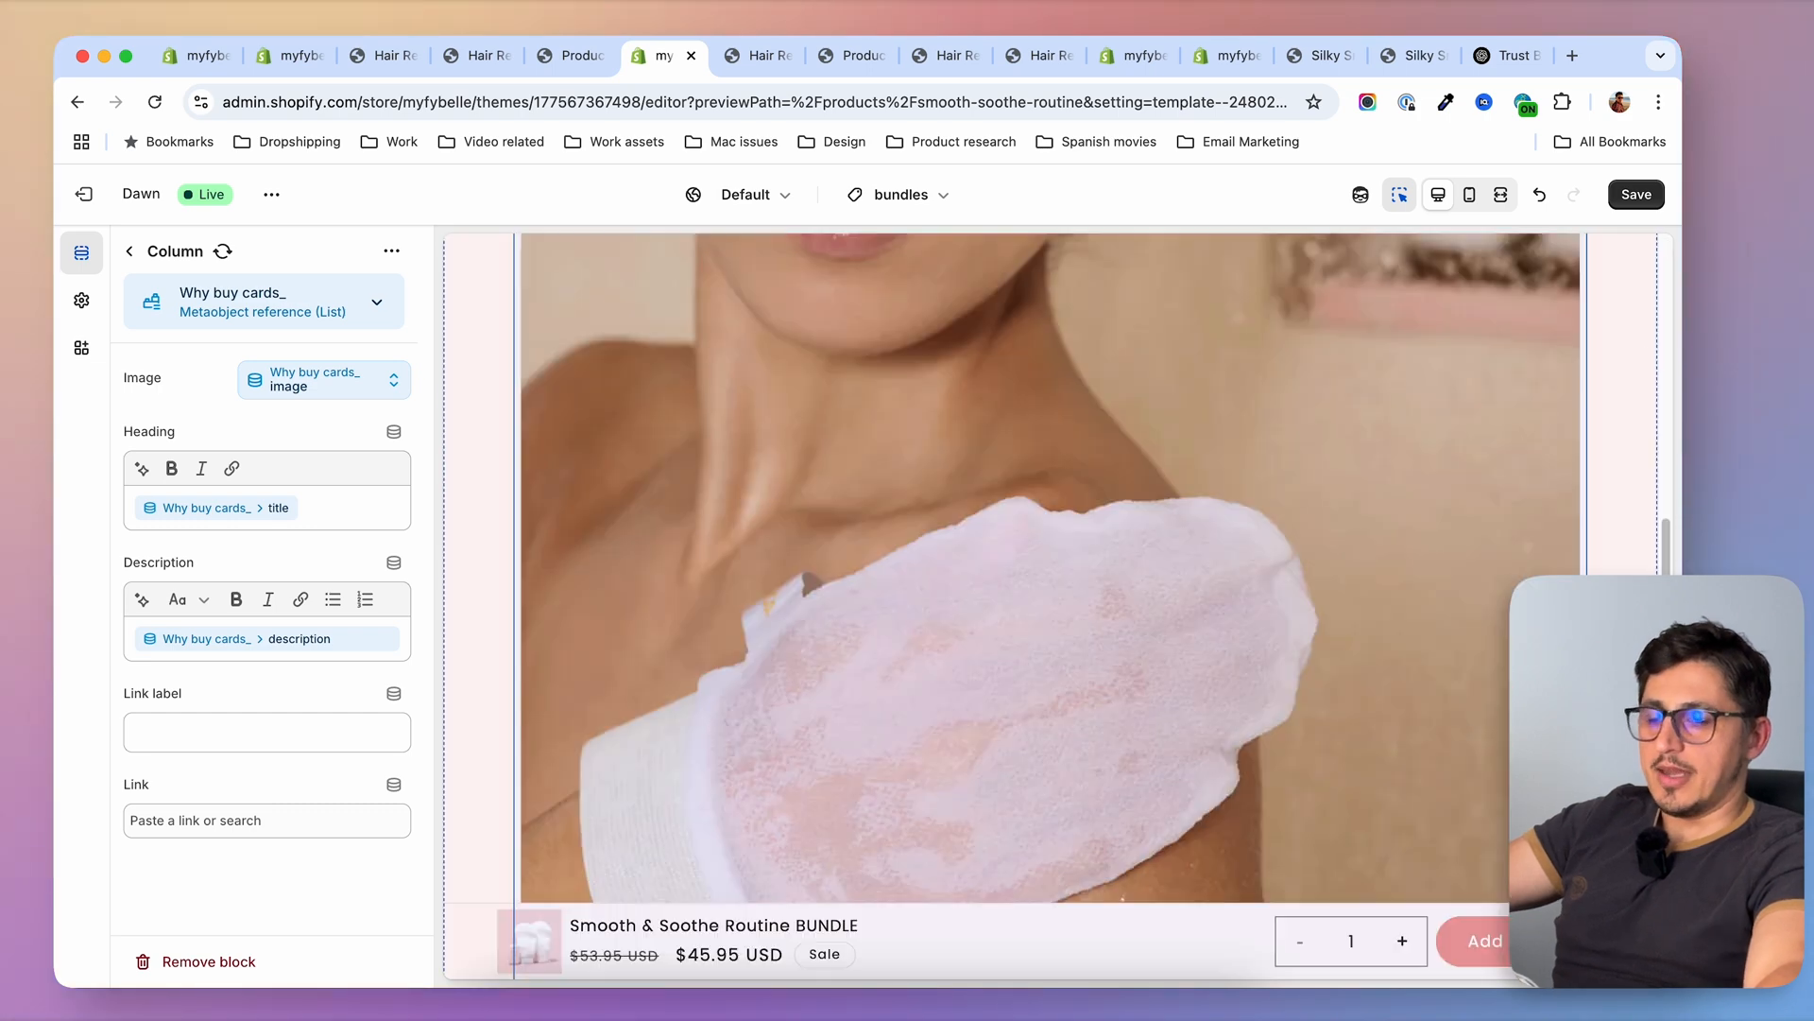
left_click(1635, 196)
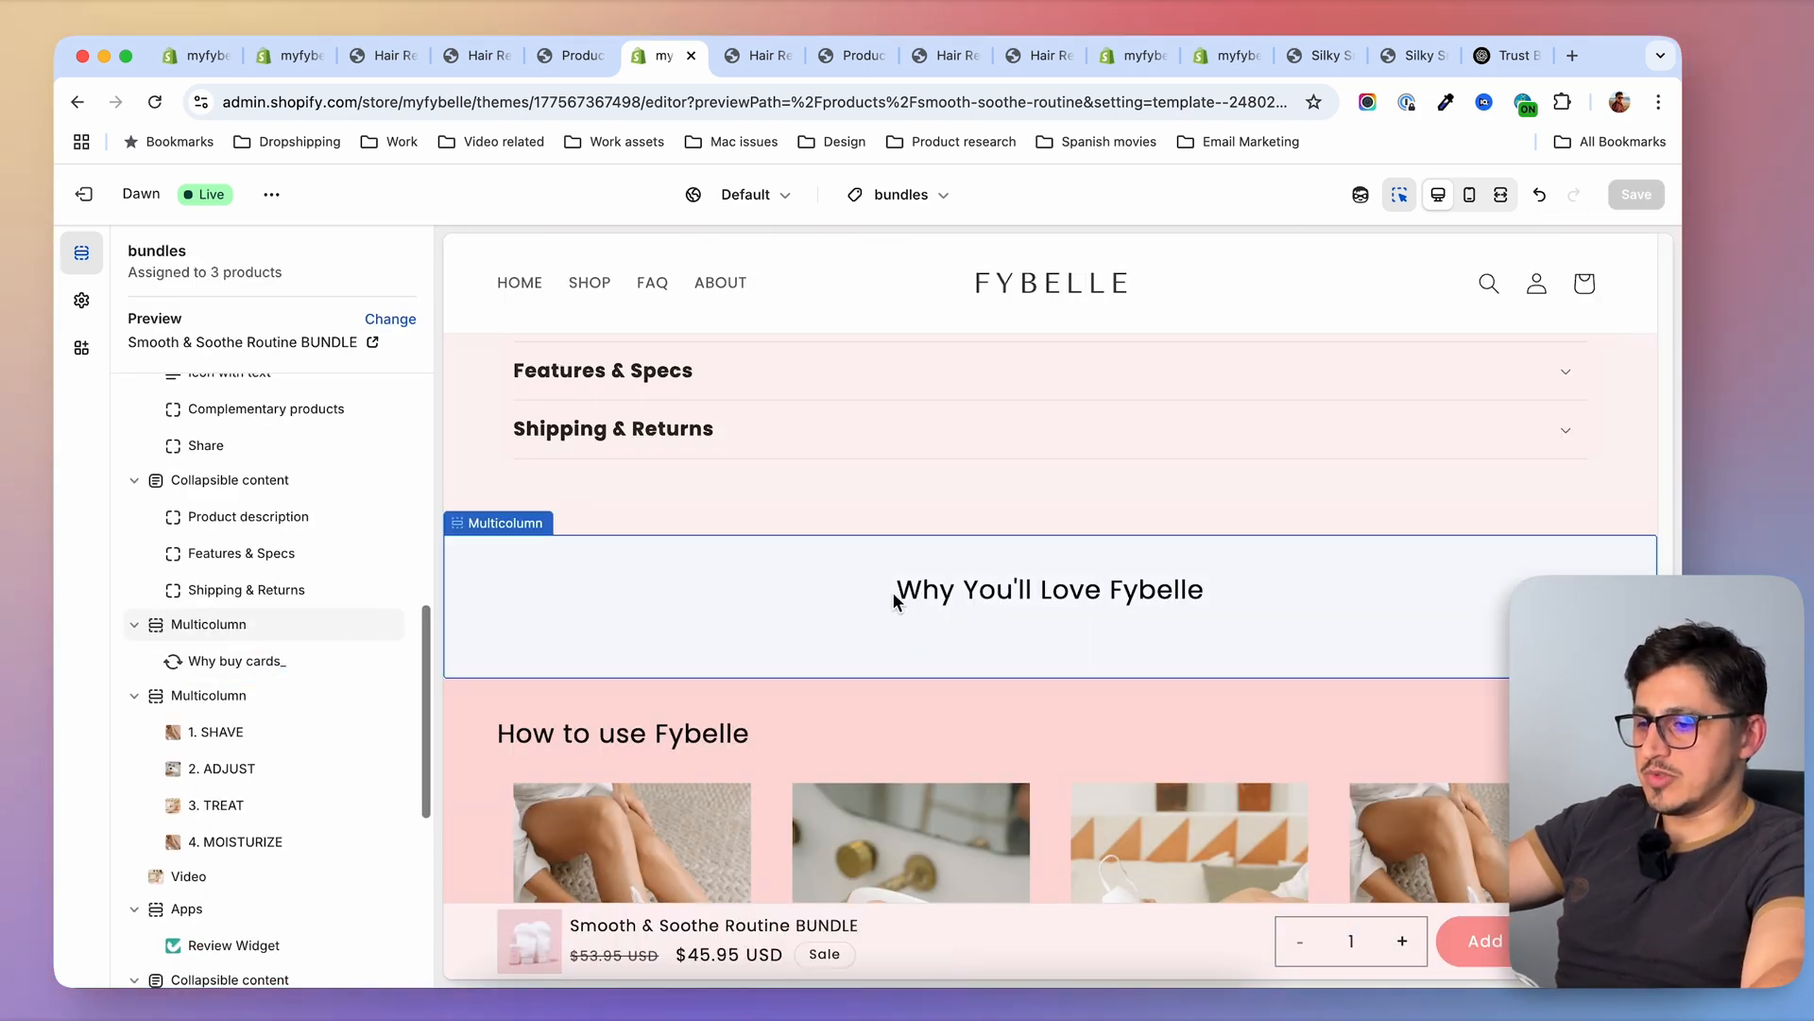
Replace the multicolumn section's Why You'll Love Fybelle heading with the dynamic Why title_ metafield and save
left_click(234, 631)
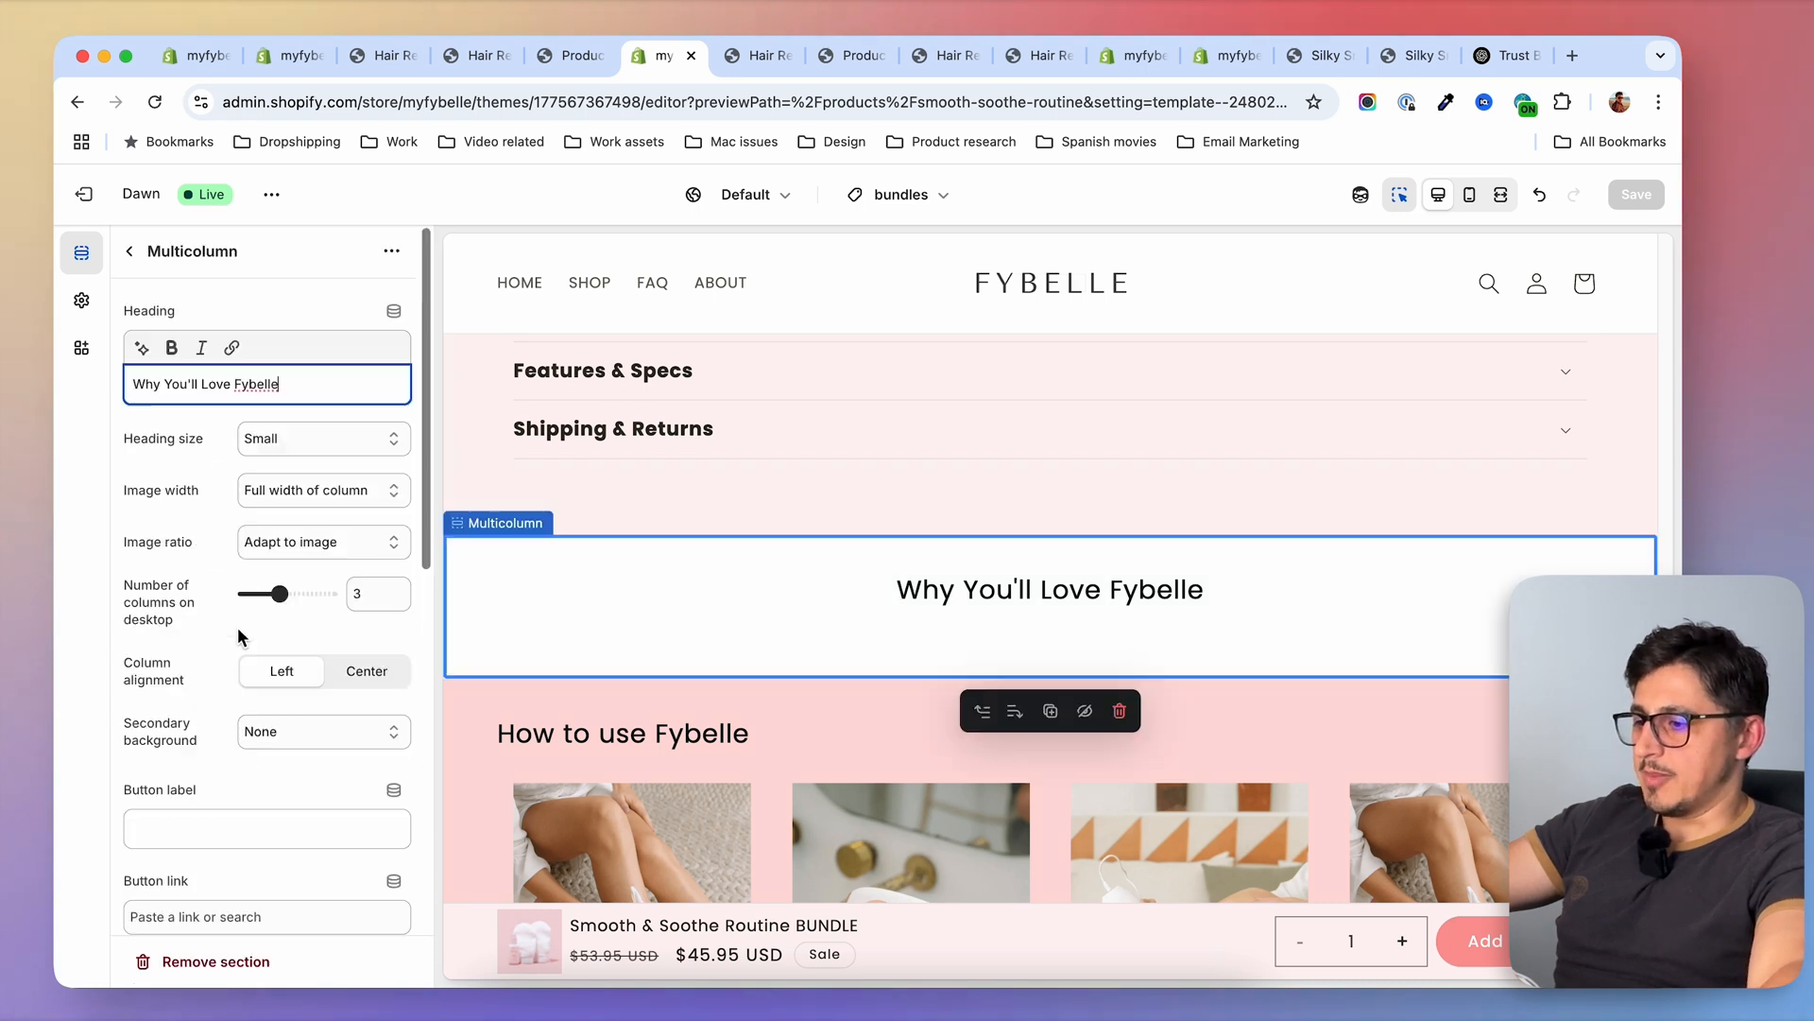
left_click_drag(293, 375, 229, 386)
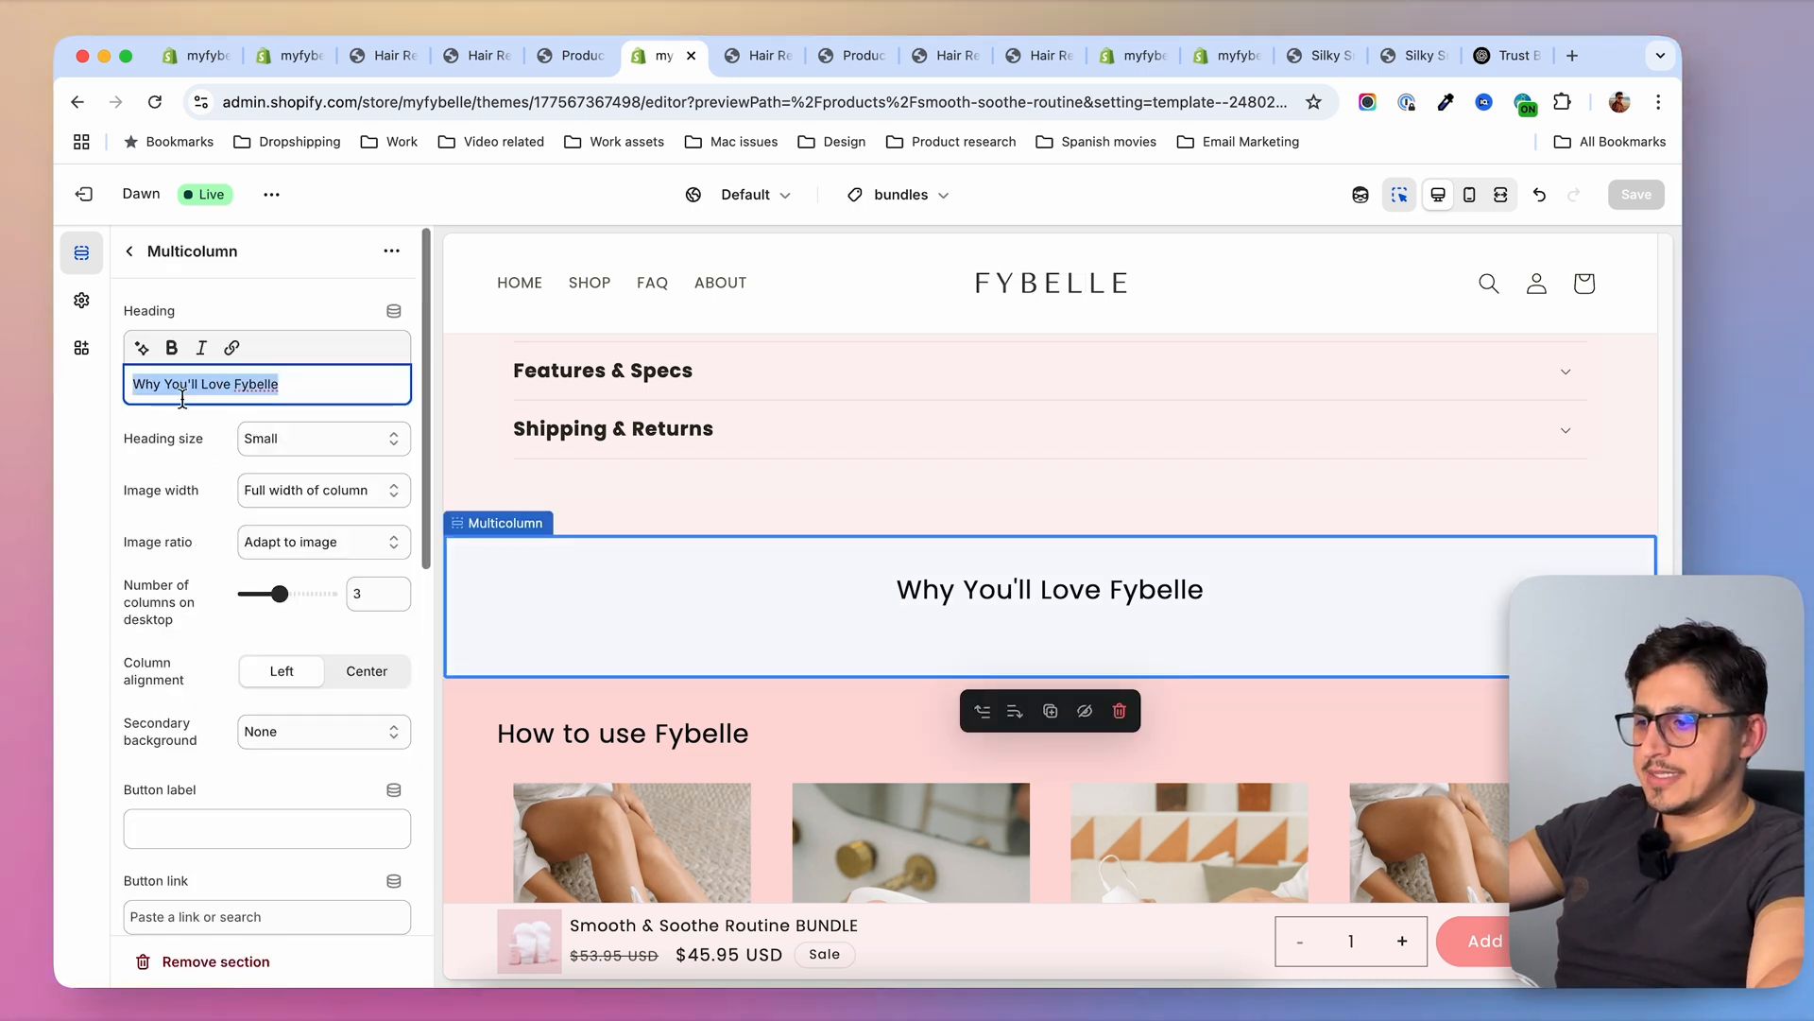
left_click(394, 311)
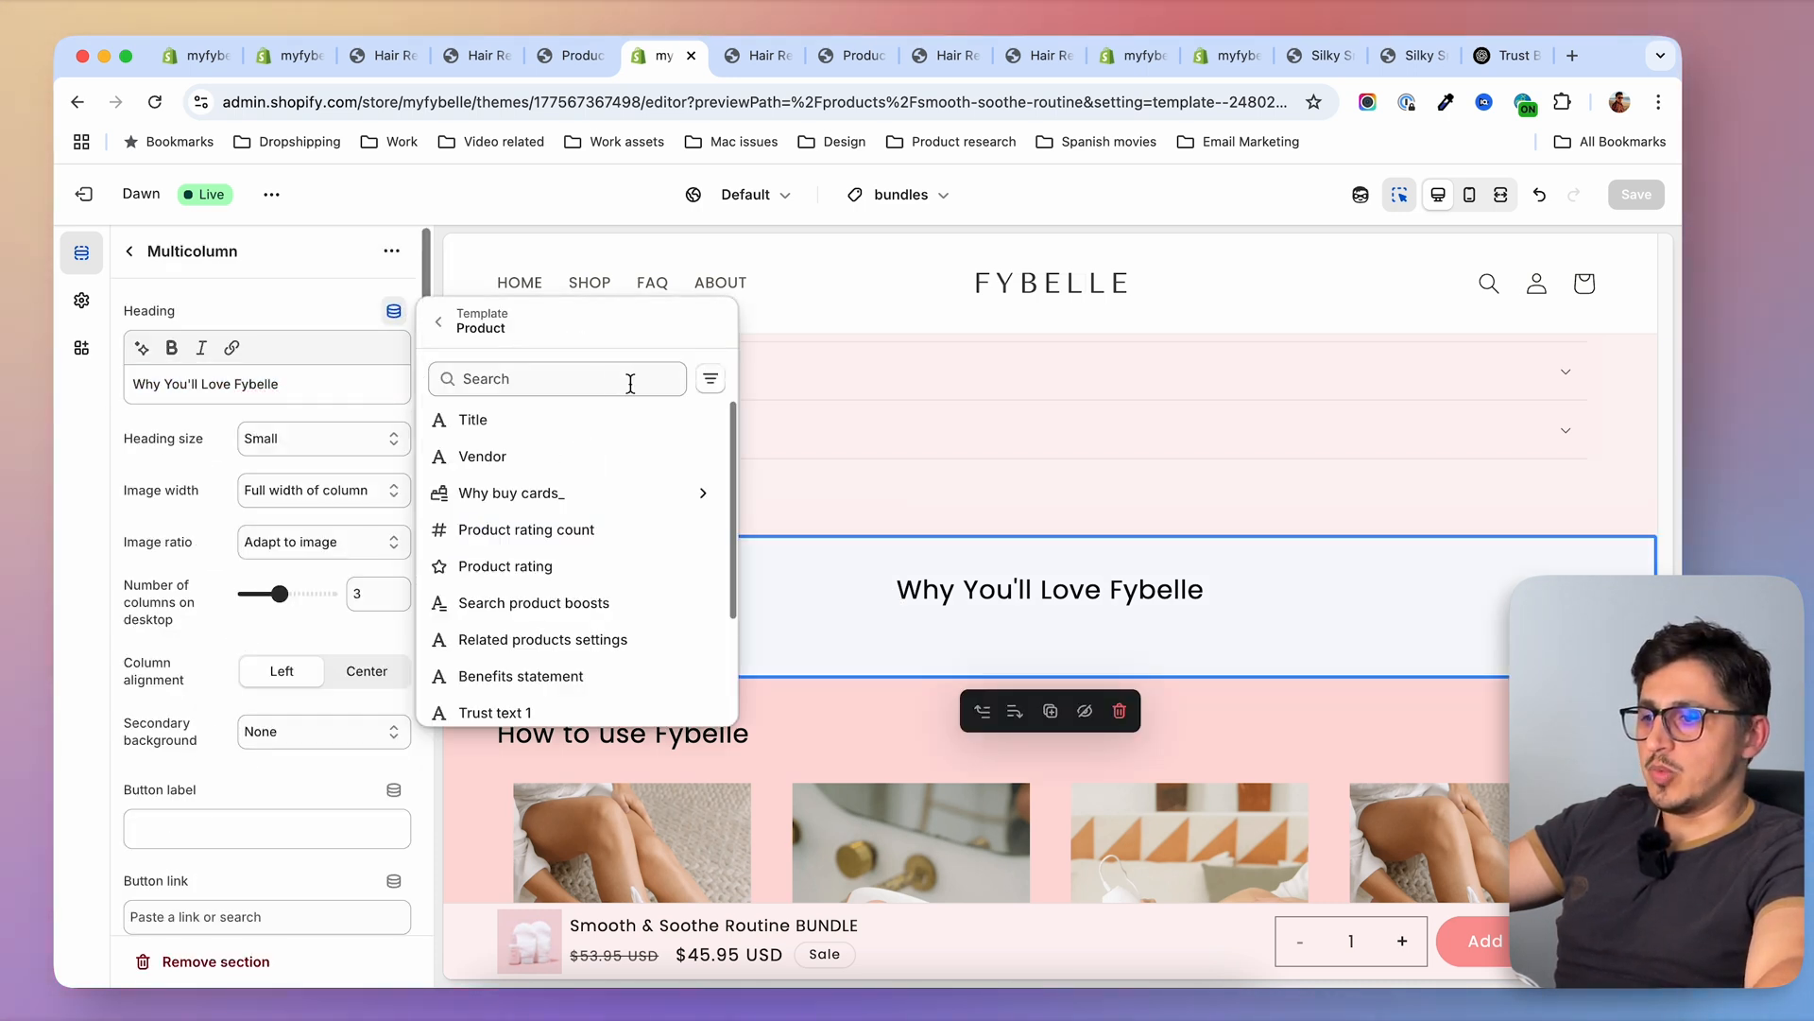
scroll(554, 676, "down", 3)
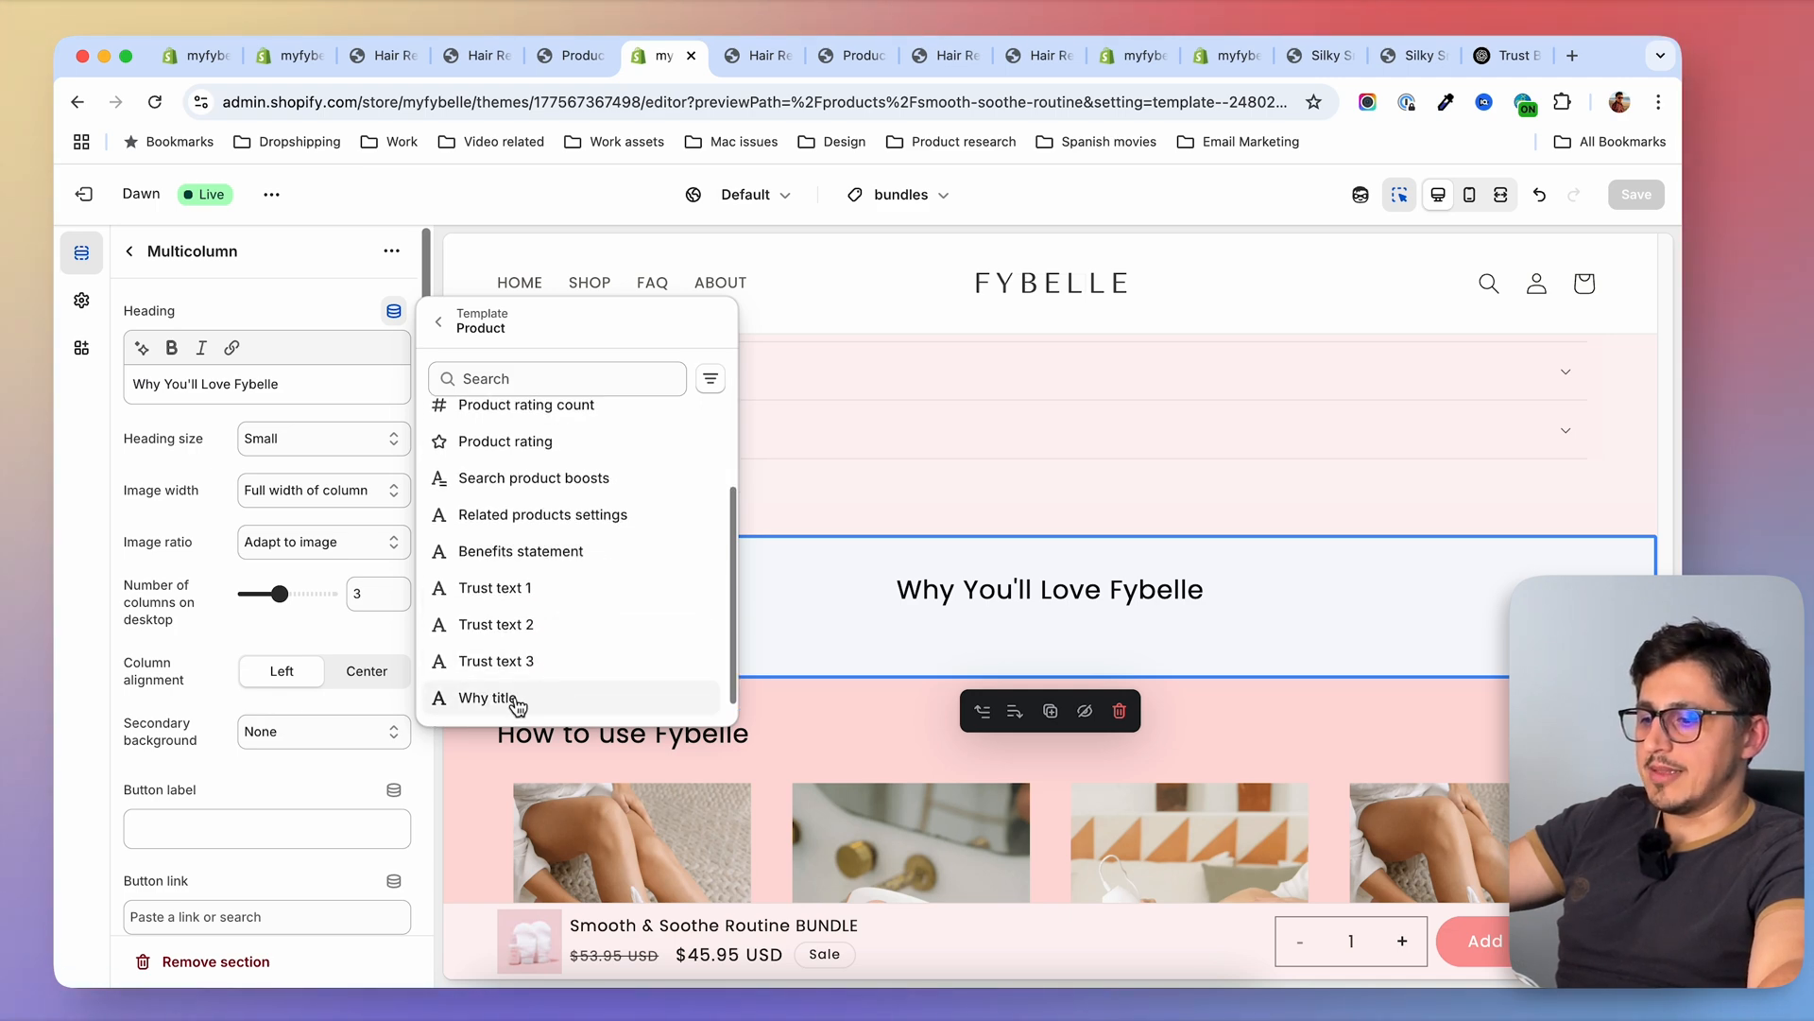
left_click(491, 698)
left_click(1636, 193)
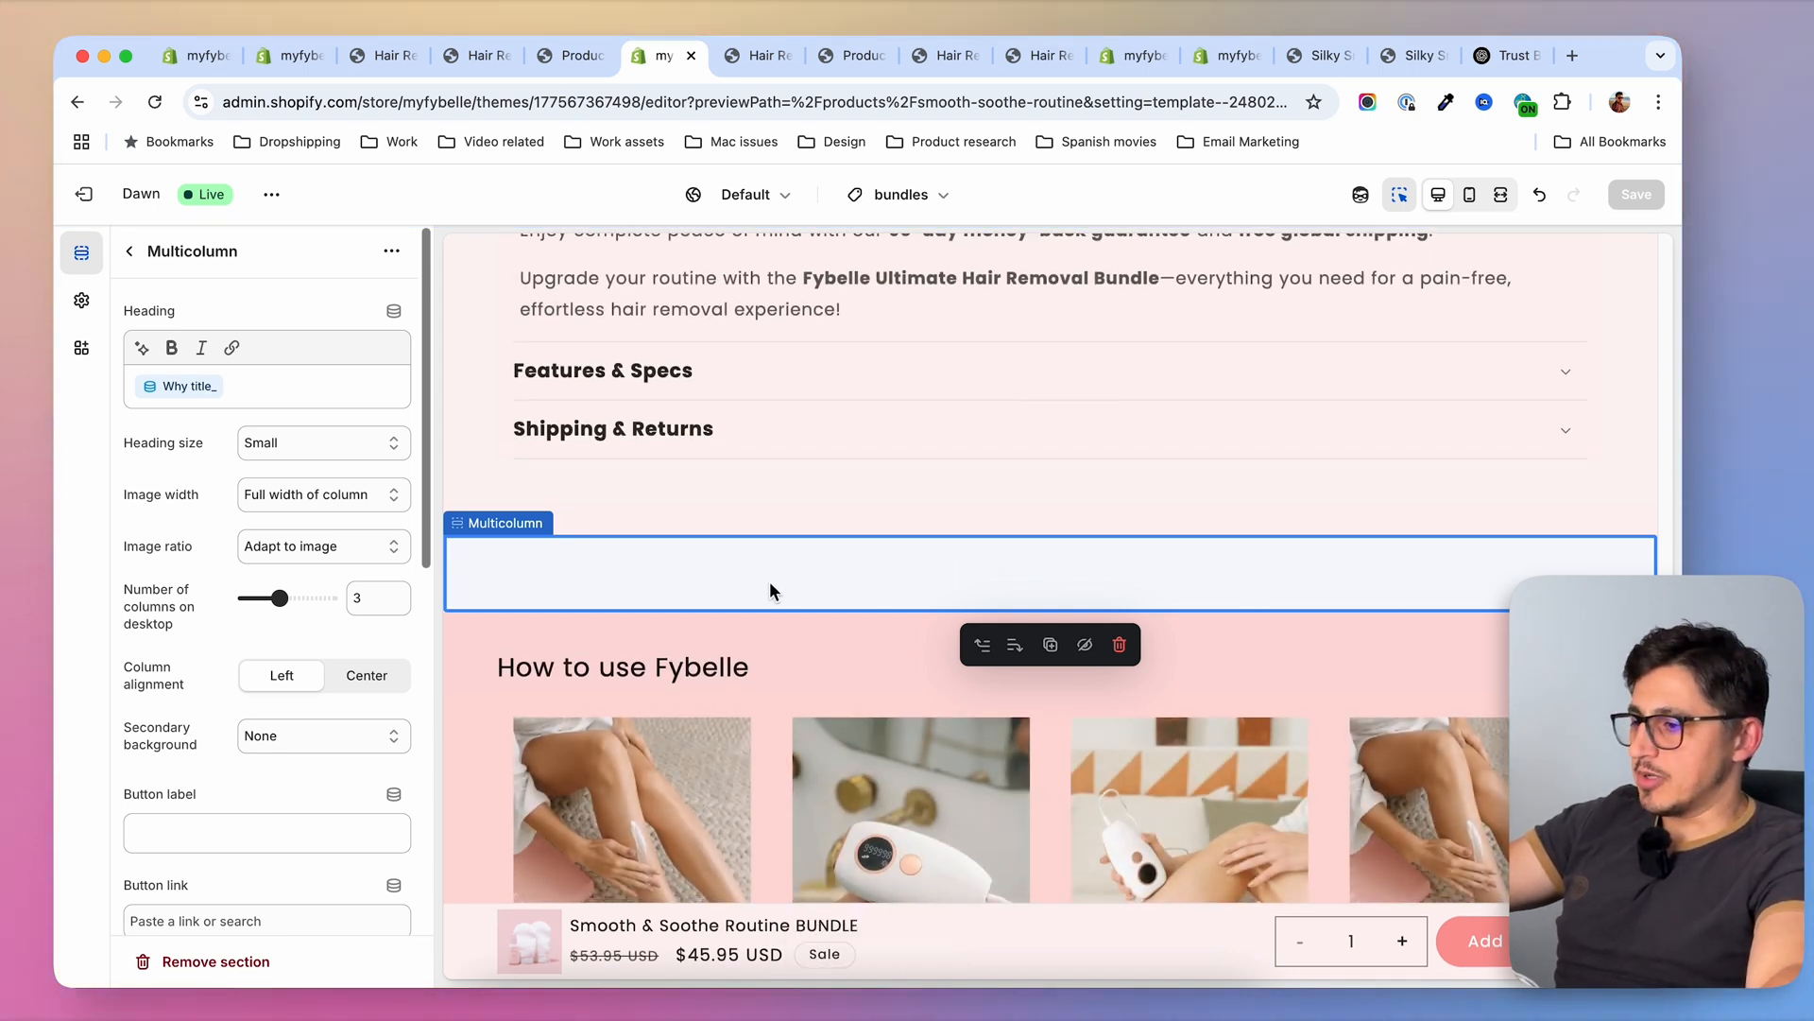
Set the why-buy multicolumn section's top and bottom padding to 0 px and save the template
scroll(265, 614, "down", 10)
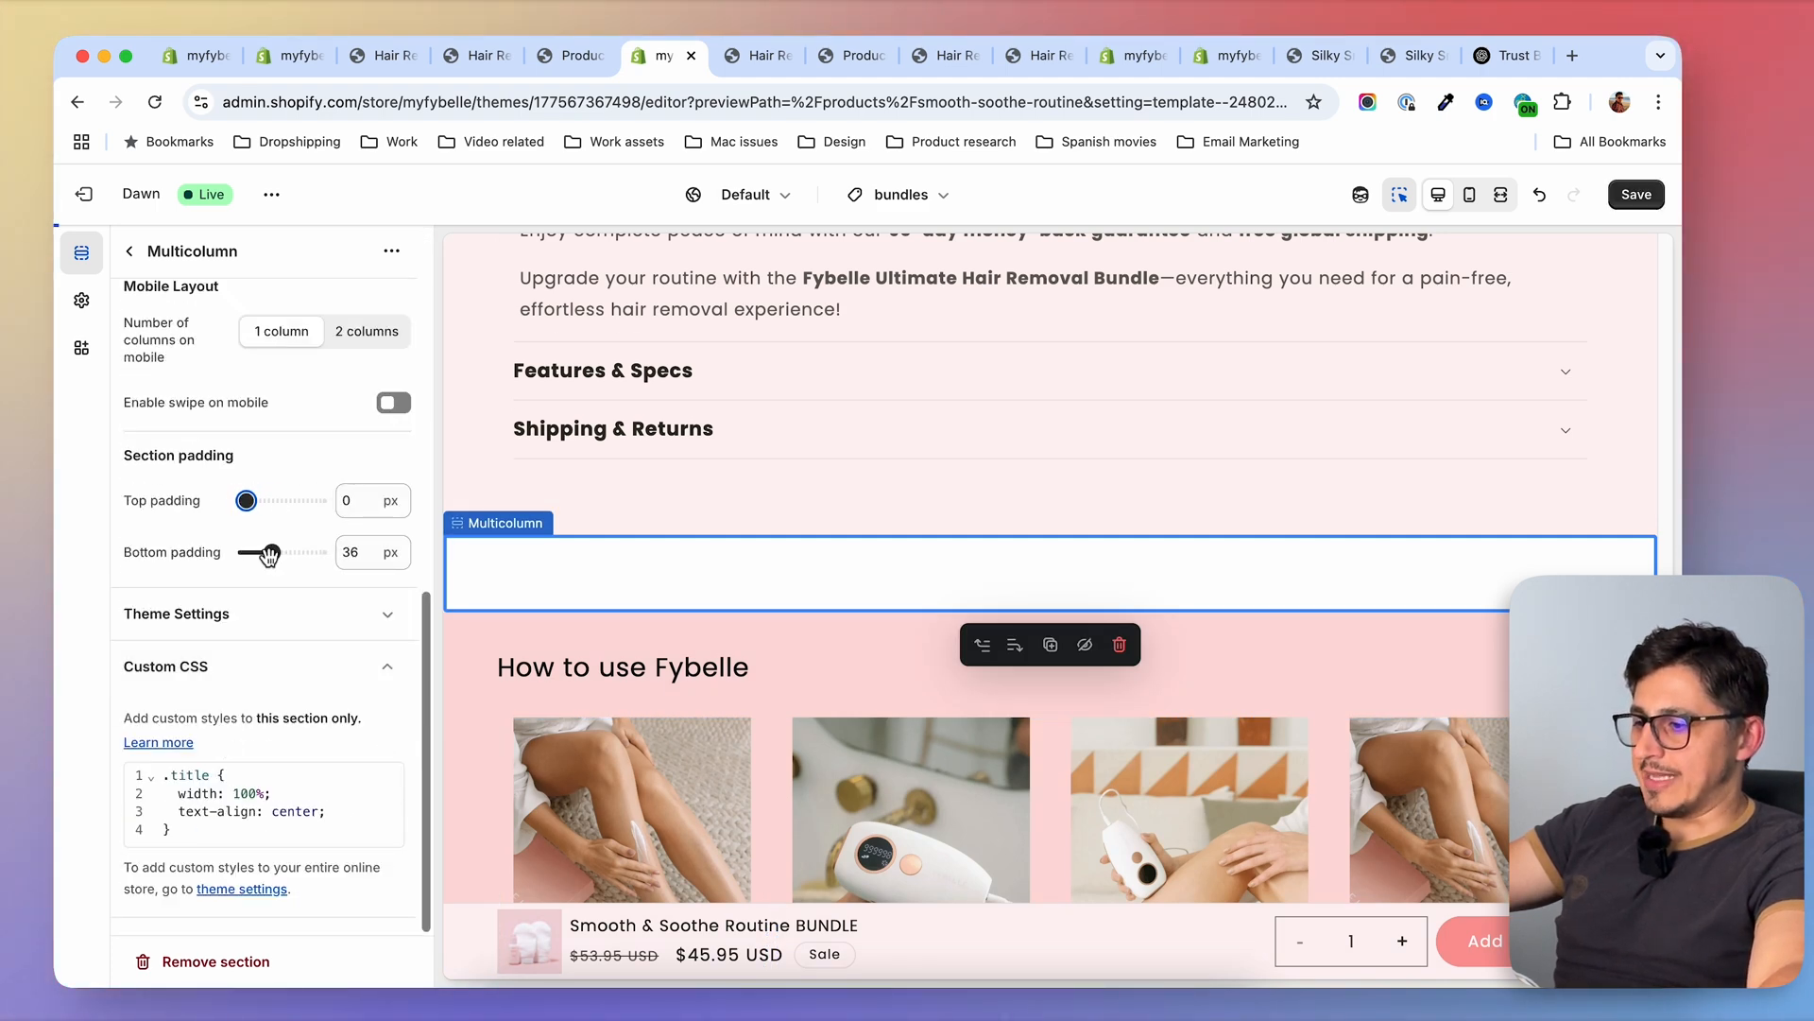
left_click_drag(269, 552, 245, 553)
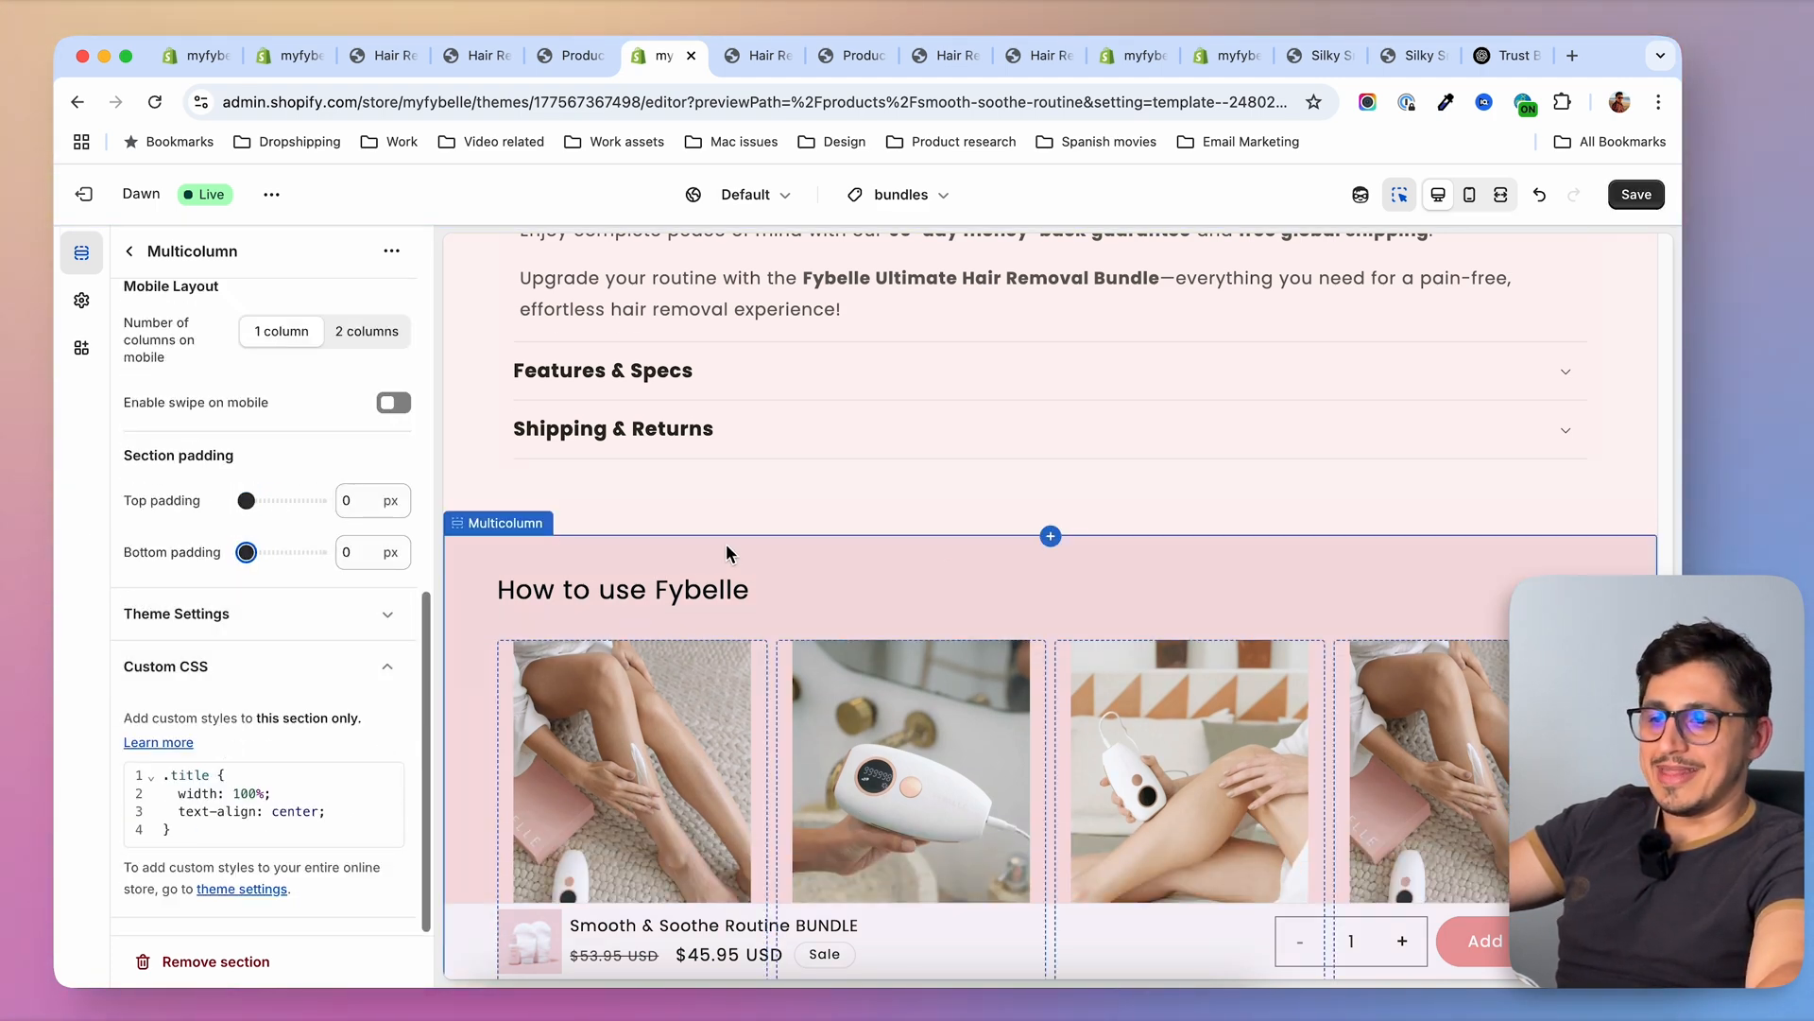
left_click(1647, 200)
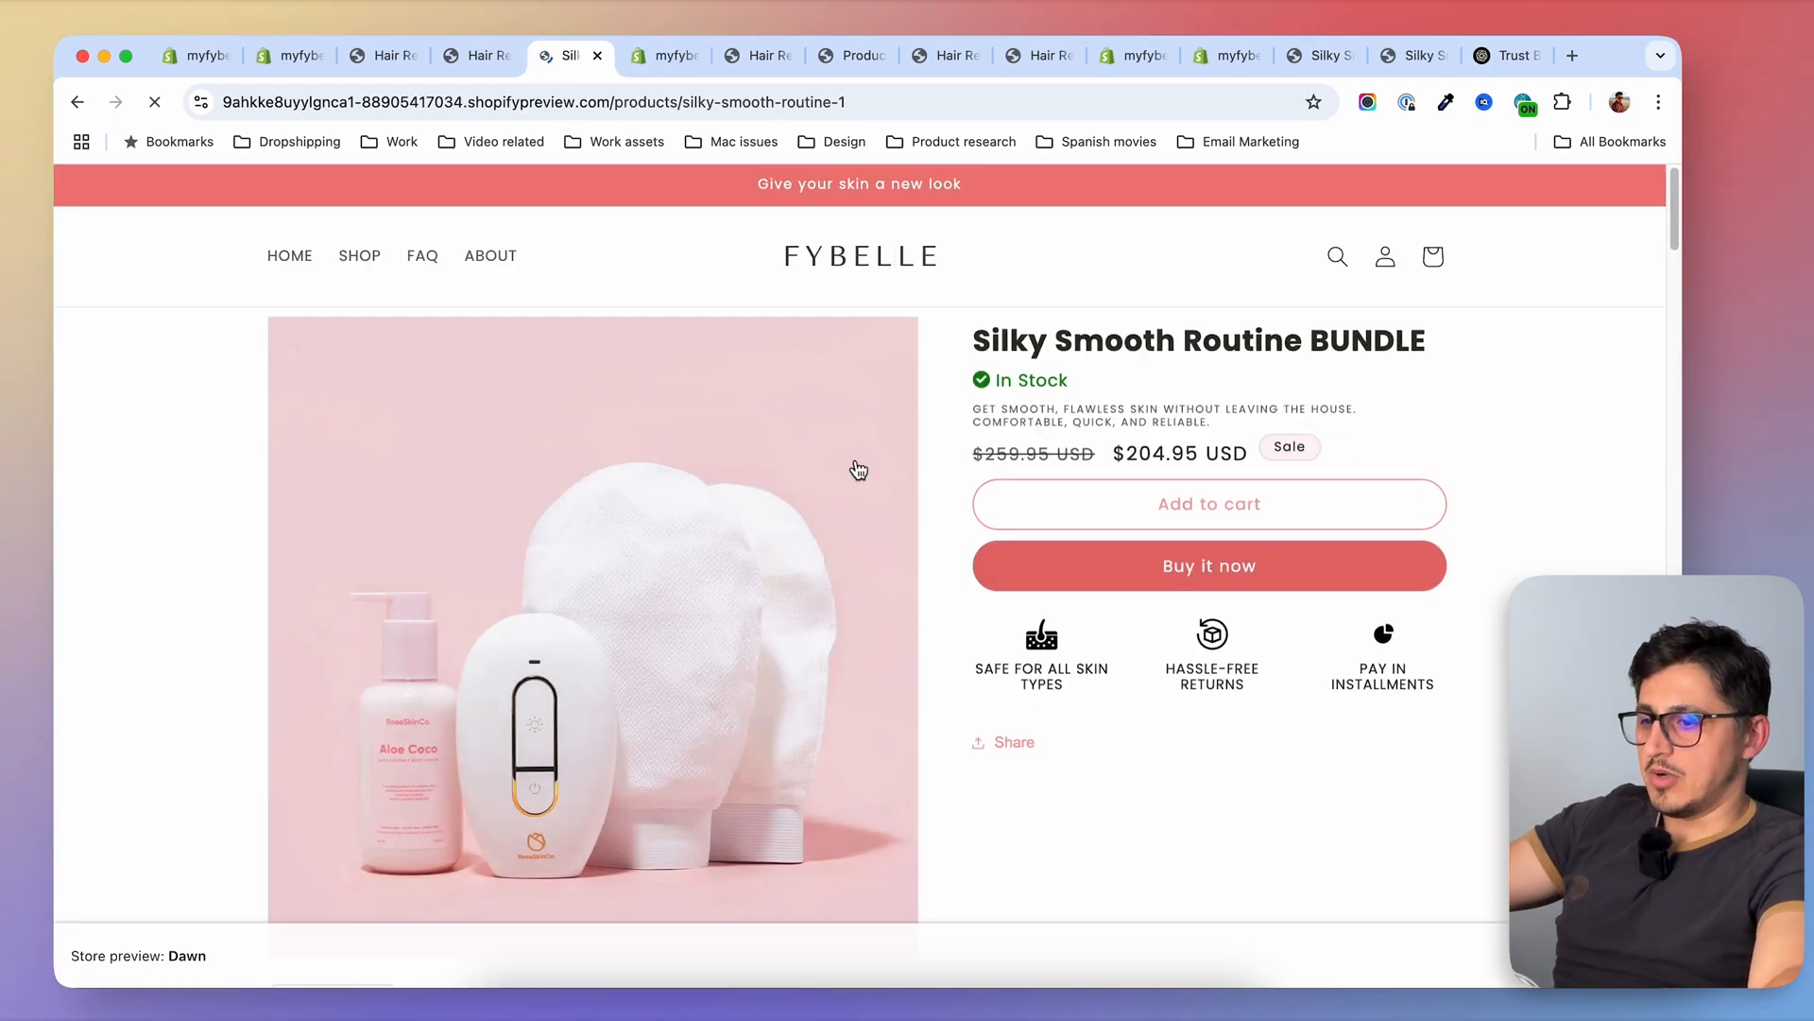
Check the area above the How to use Fybelle section on the Silky Smooth Routine BUNDLE storefront preview page
scroll(858, 470, "down", 20)
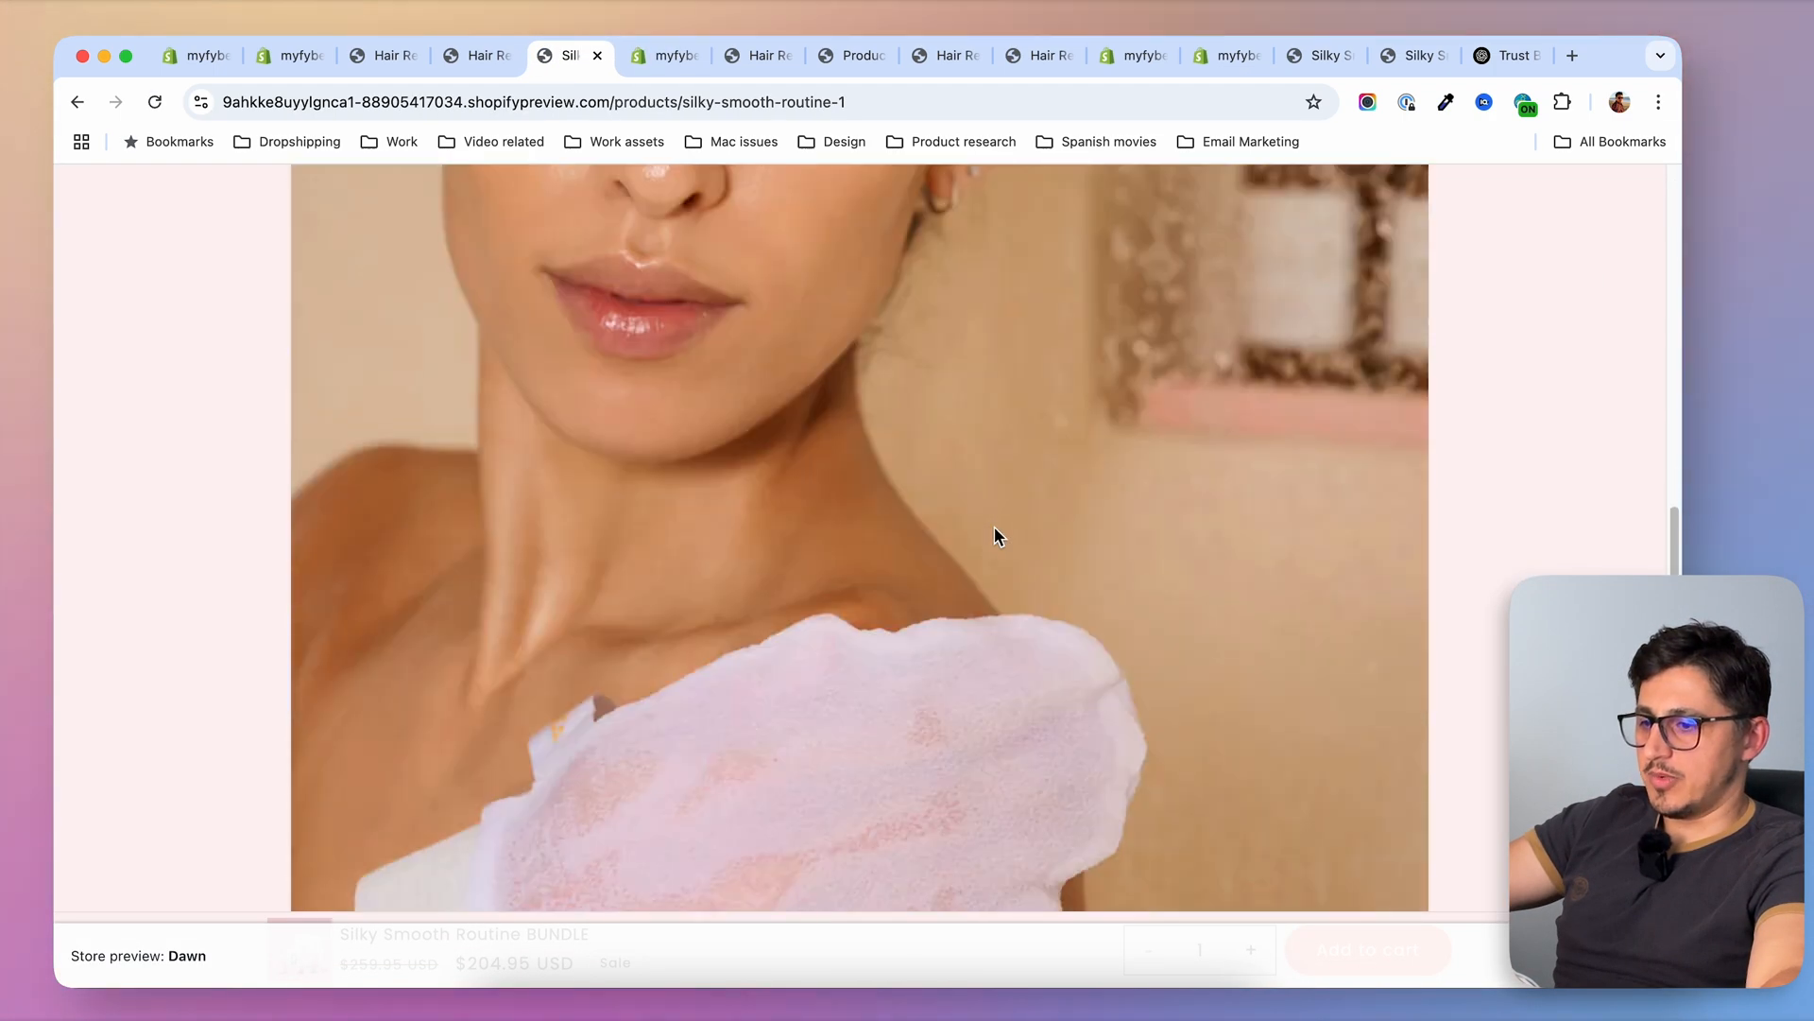
scroll(995, 535, "down", 6)
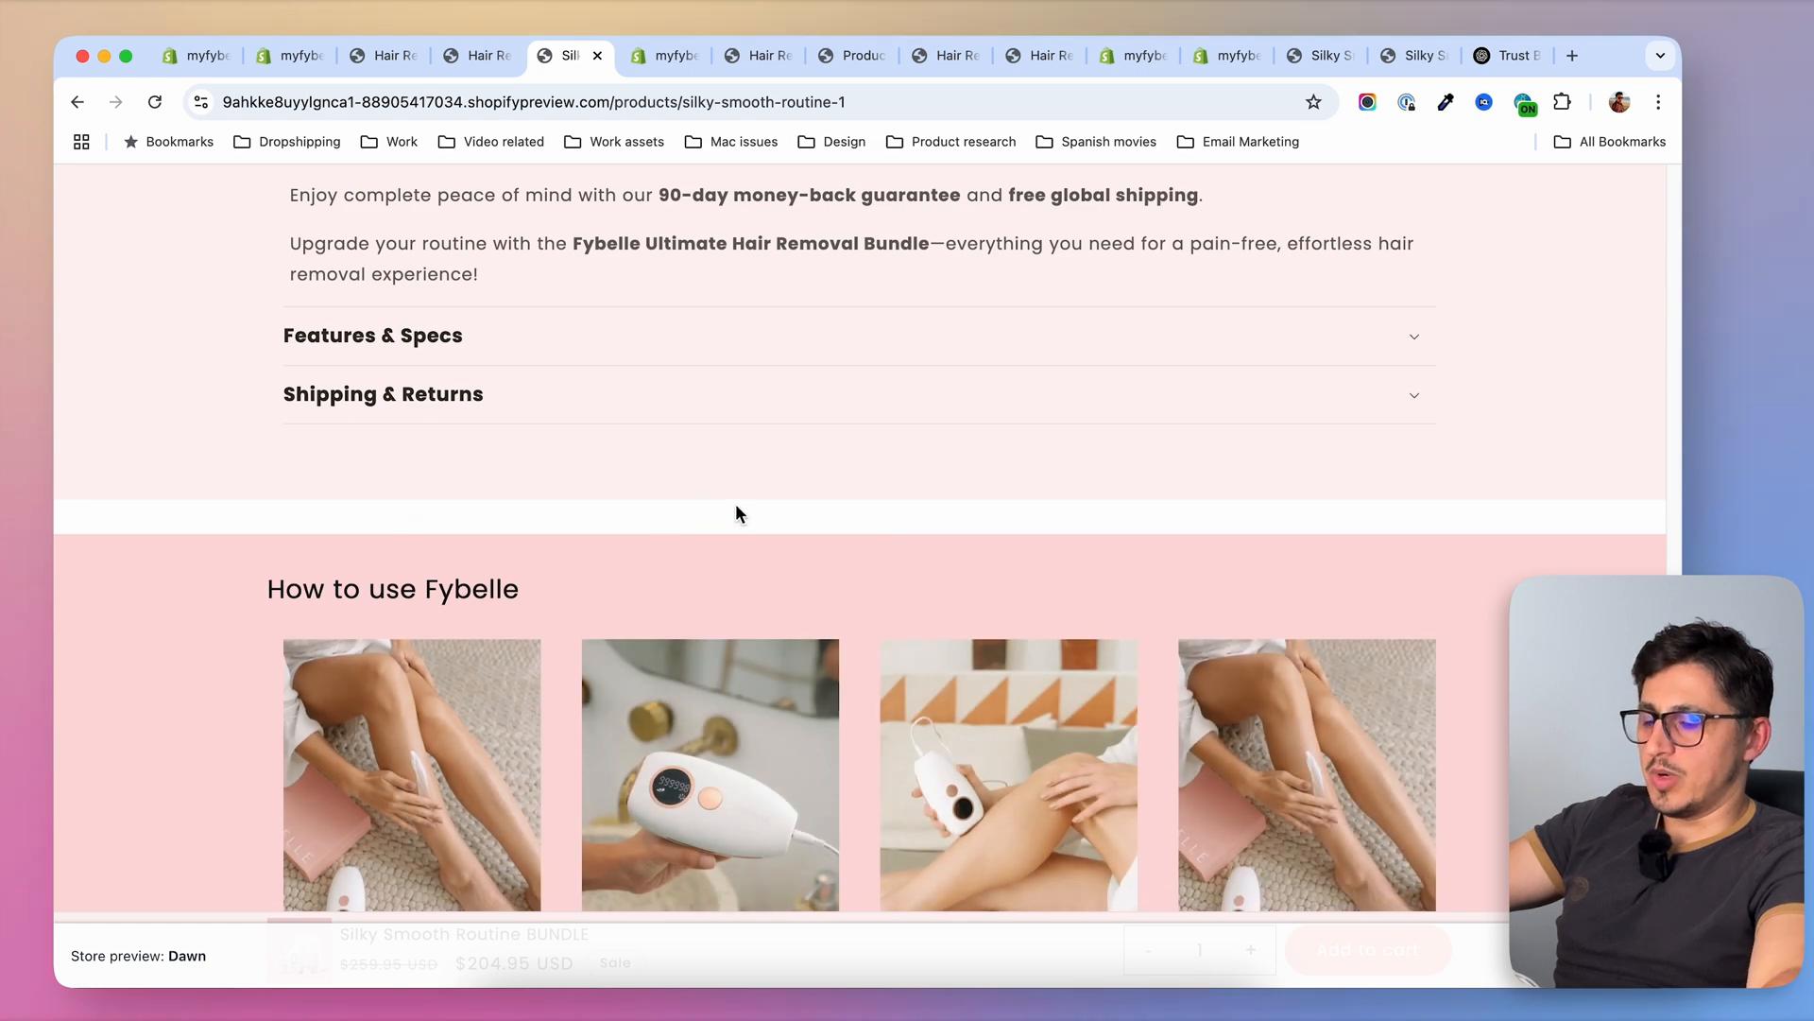
scroll(775, 515, "up", 10)
Open the Silky Smooth, Silky Smooth+ and Smooth & Soothe Routine bundles together for bulk editing in the Shopify admin's product list
left_click(279, 57)
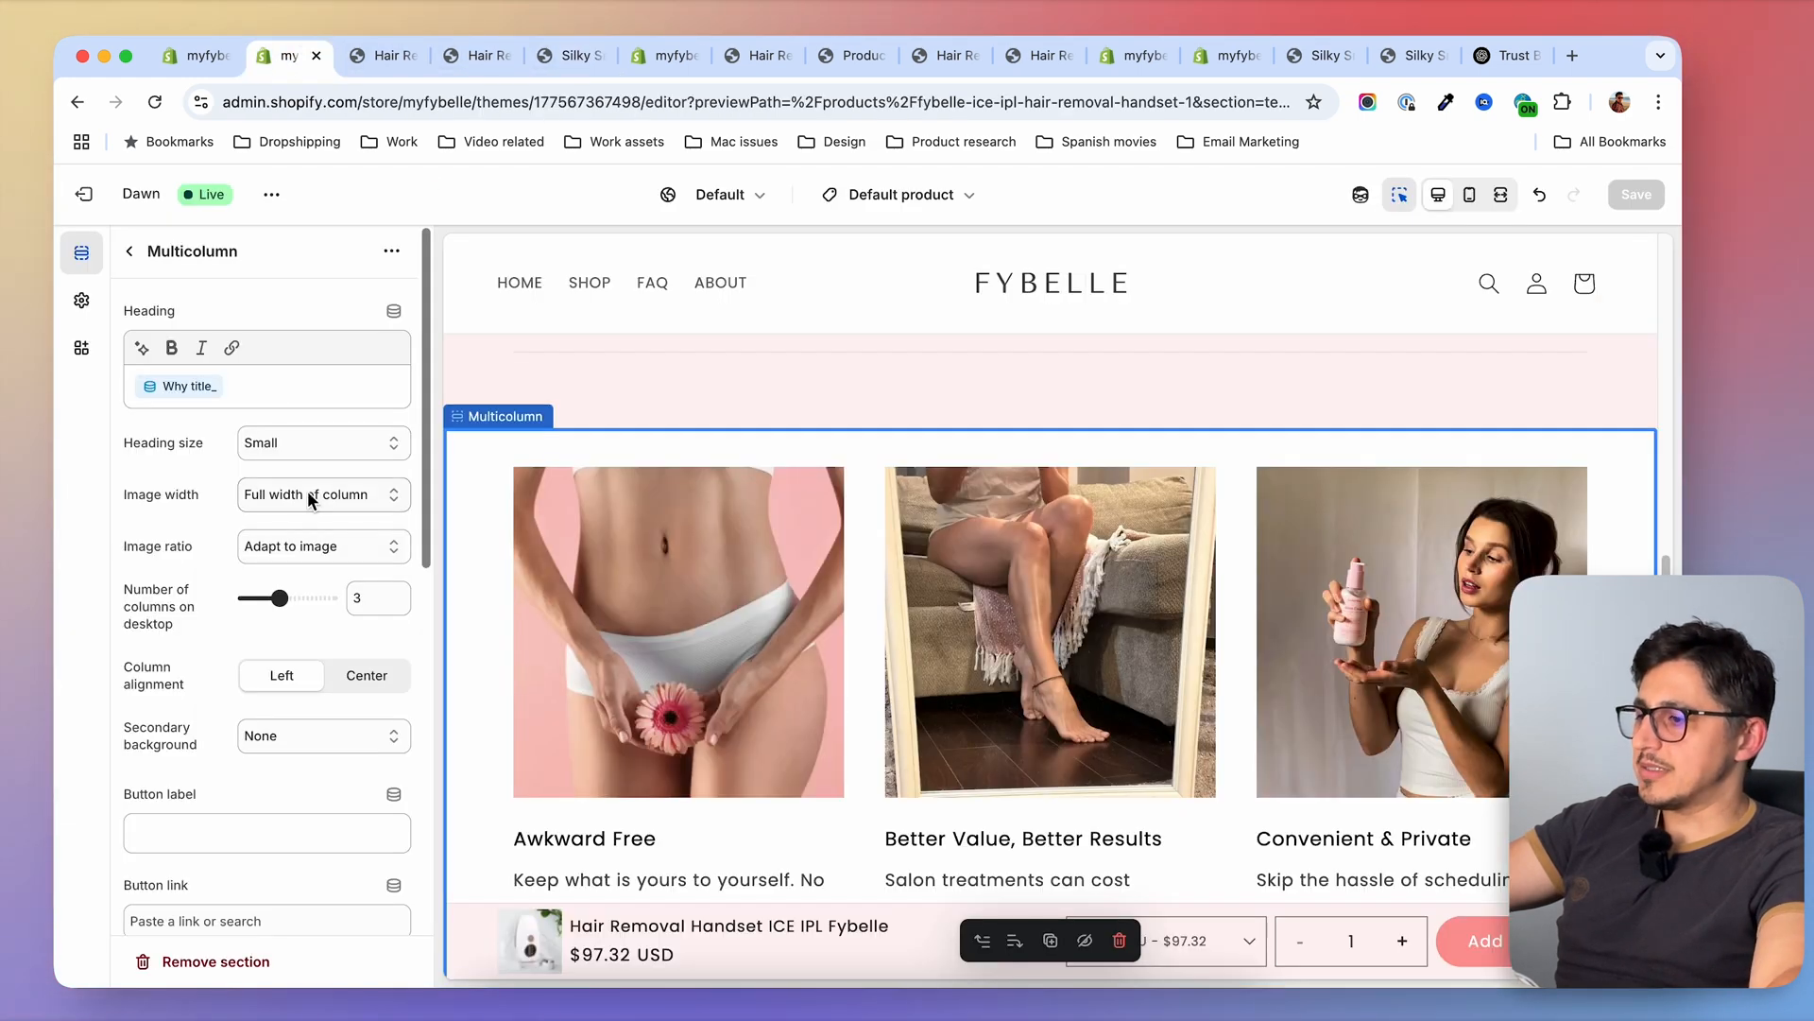
left_click(194, 50)
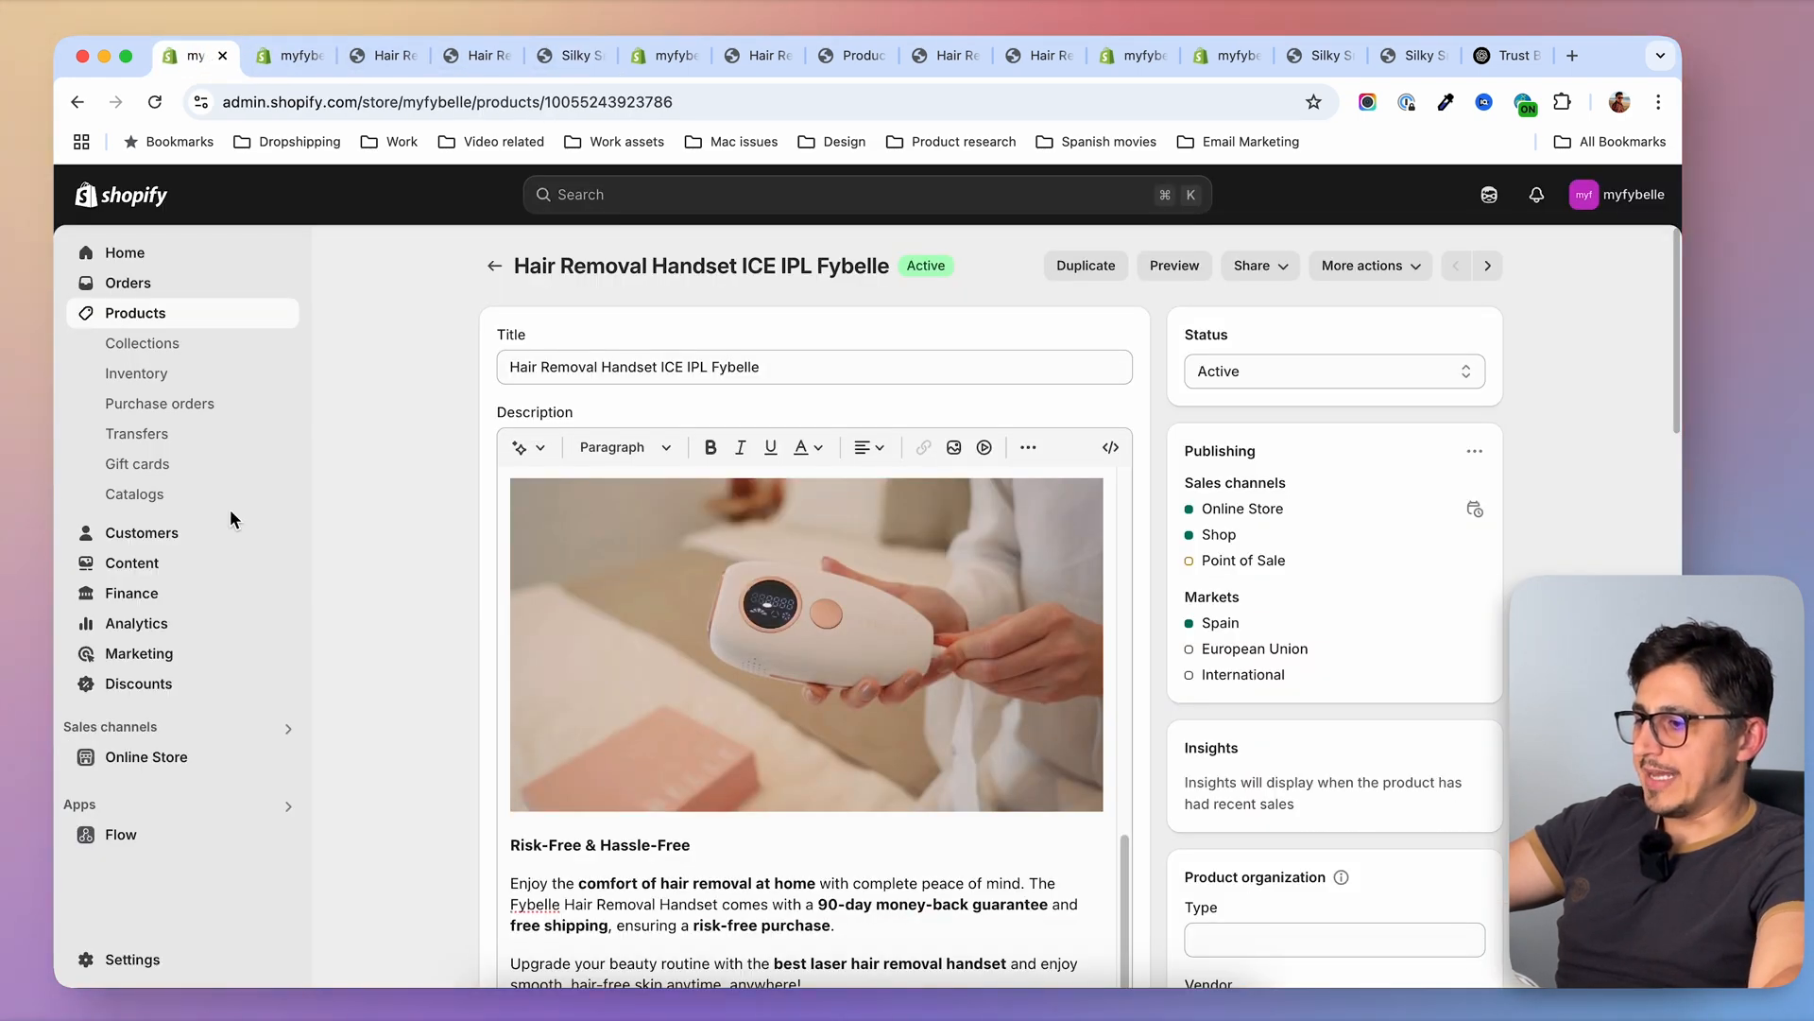
left_click(493, 266)
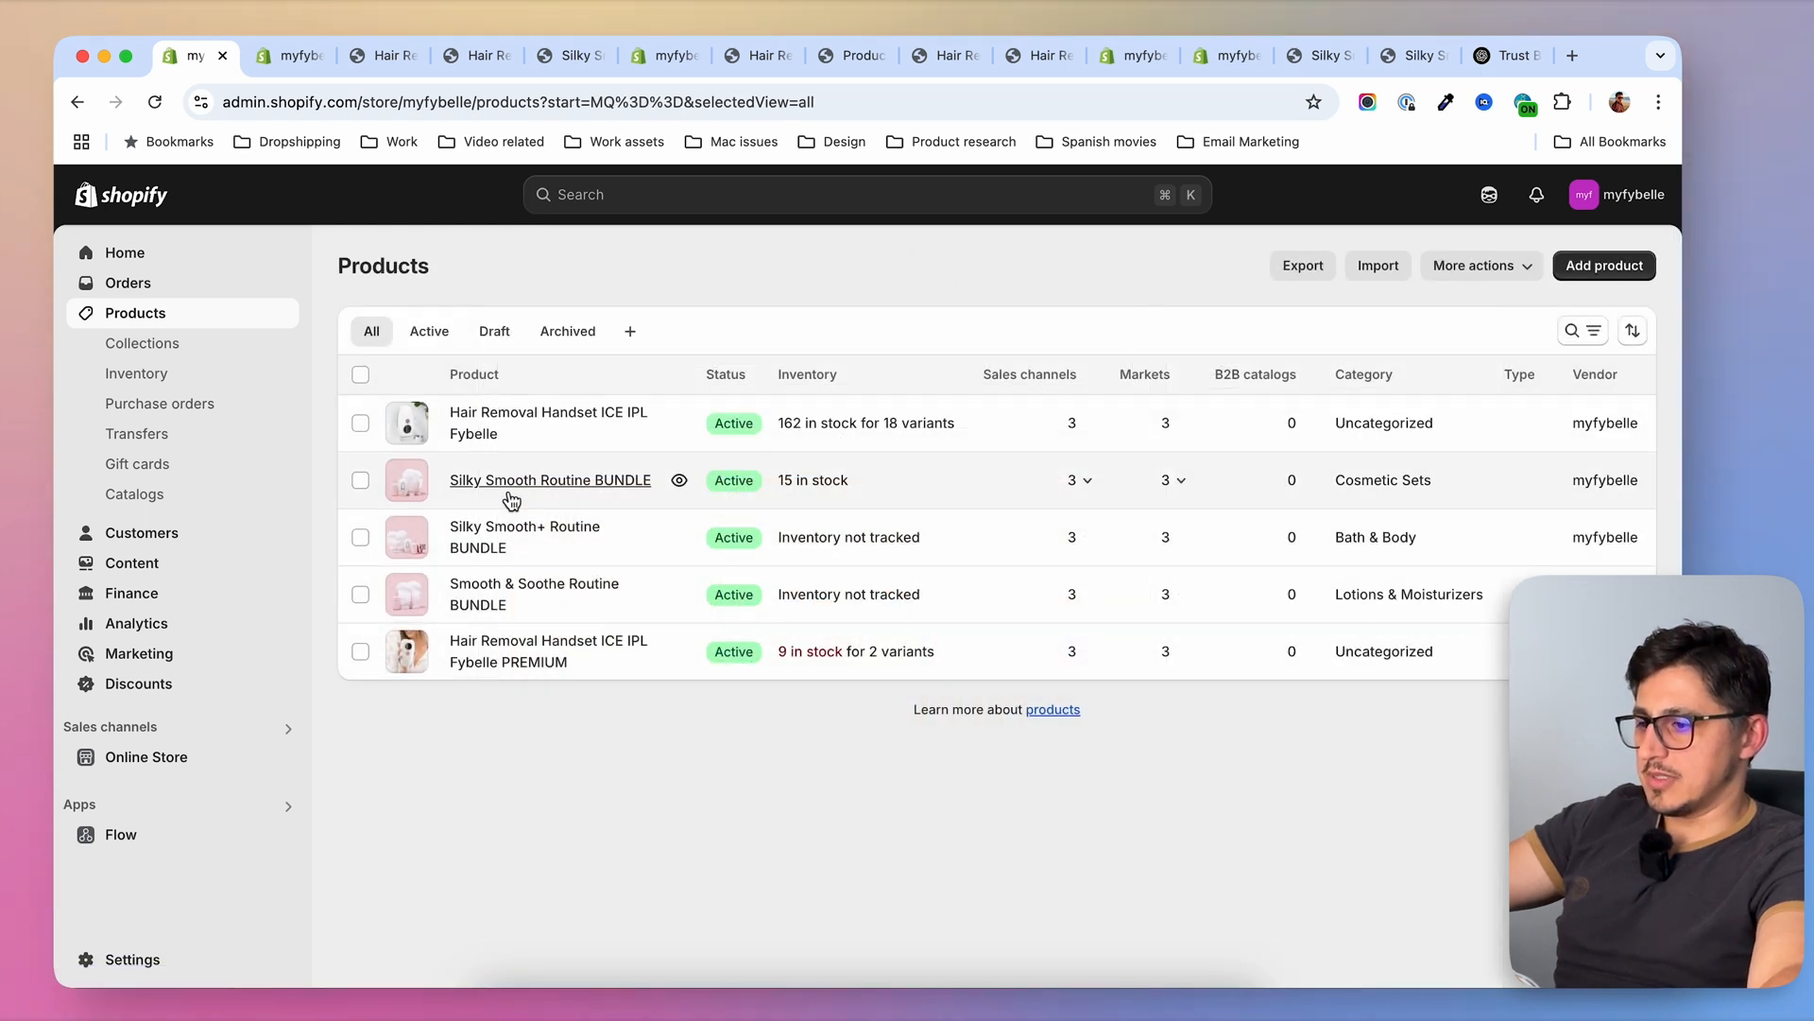
left_click(360, 480)
left_click(360, 537)
left_click(360, 594)
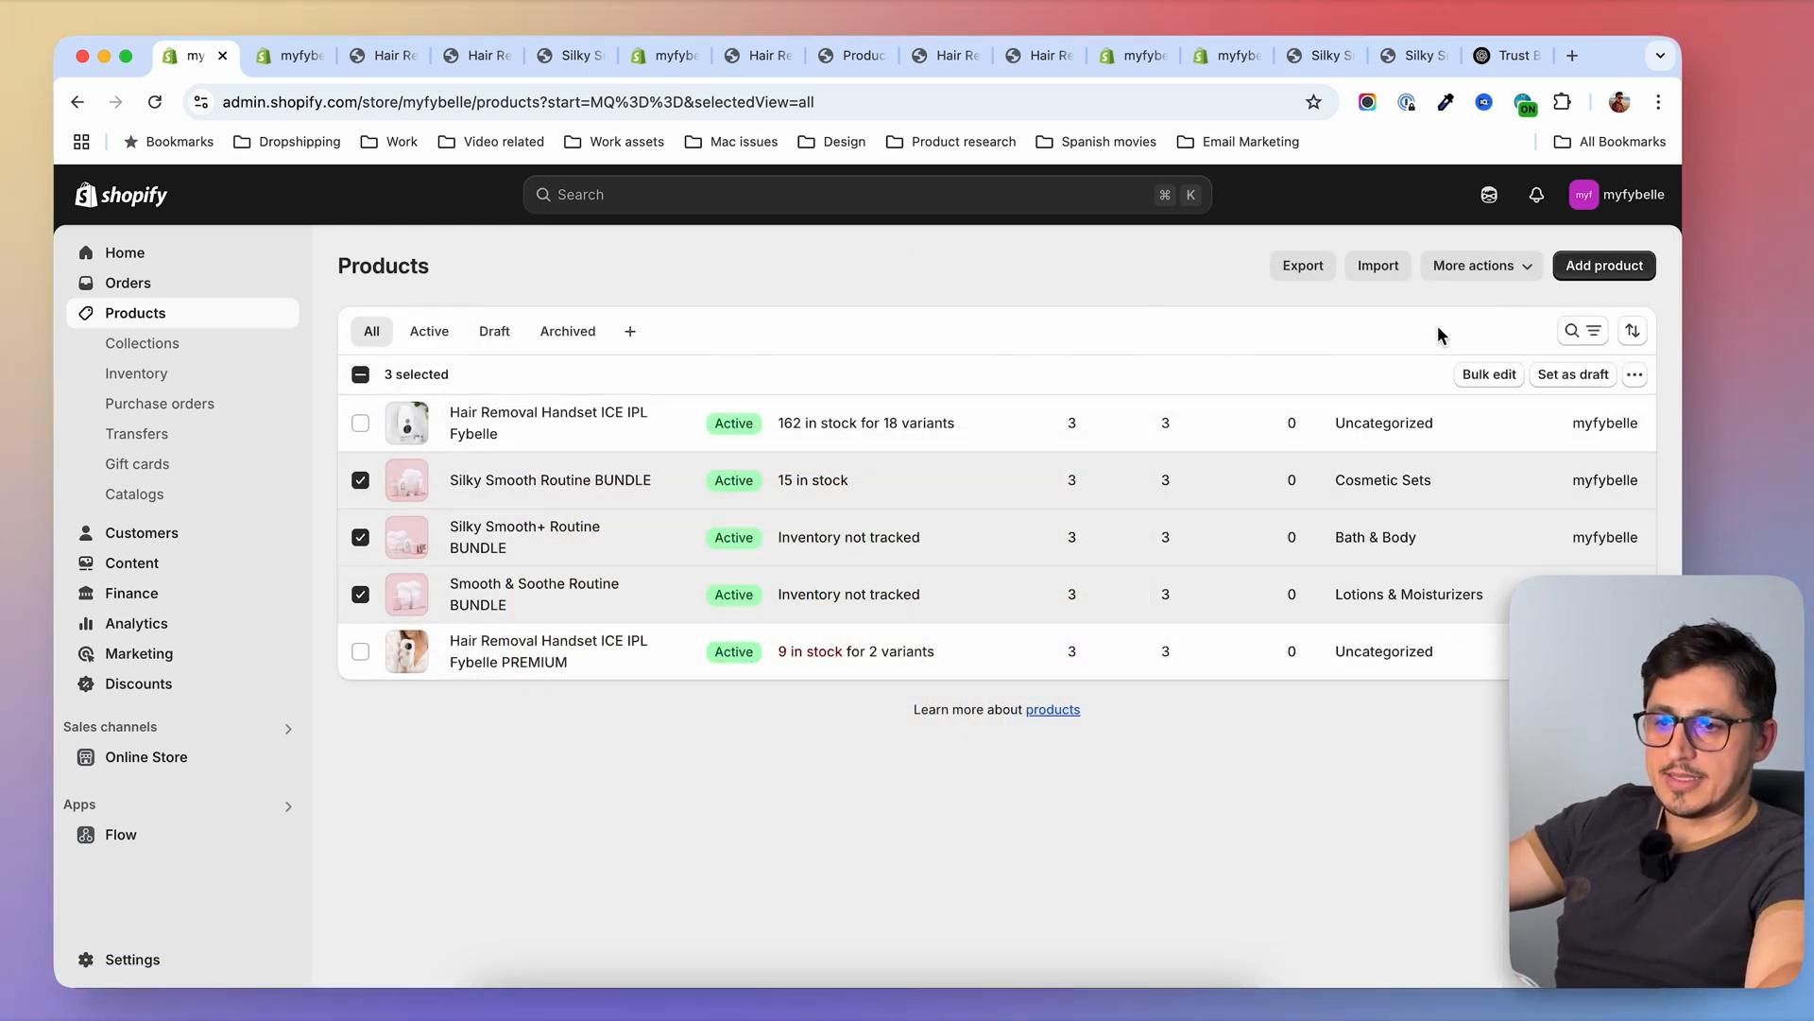
left_click(1486, 378)
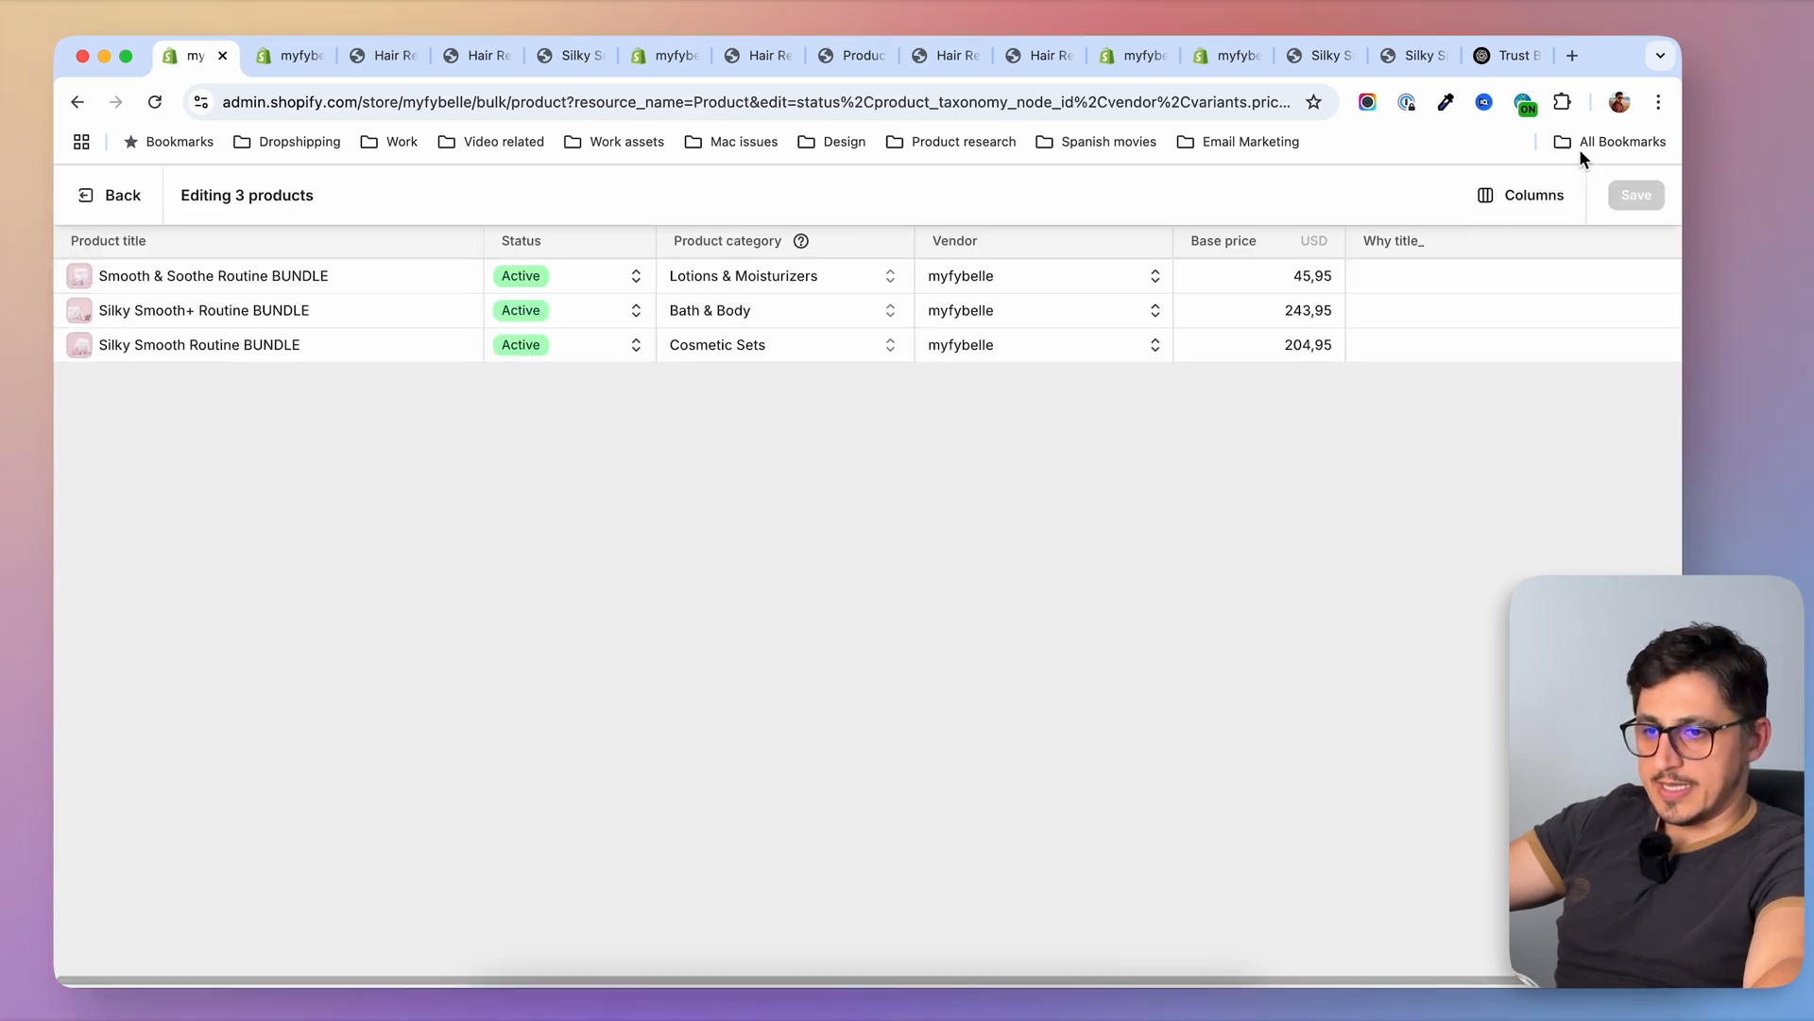
Add the Why buy cards_ metafield as a column beside Why title_ in the bulk editor
left_click(1525, 203)
scroll(1437, 635, "down", 15)
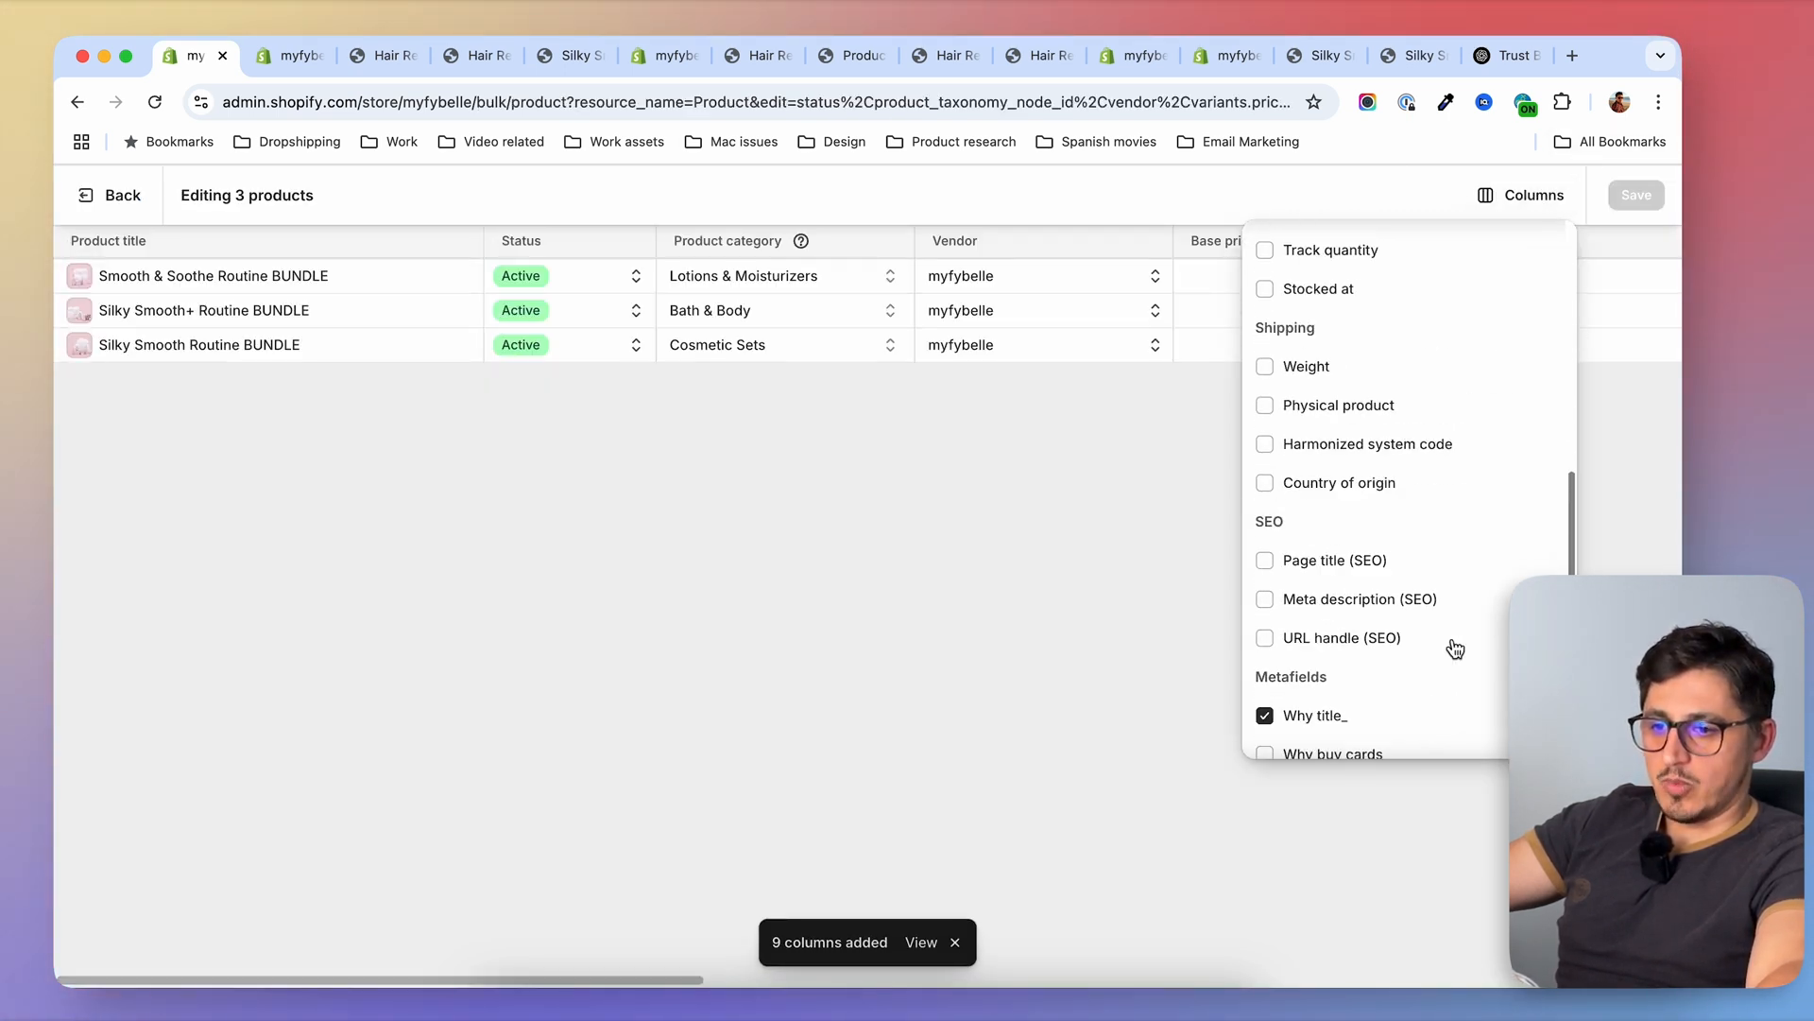
scroll(1451, 637, "down", 3)
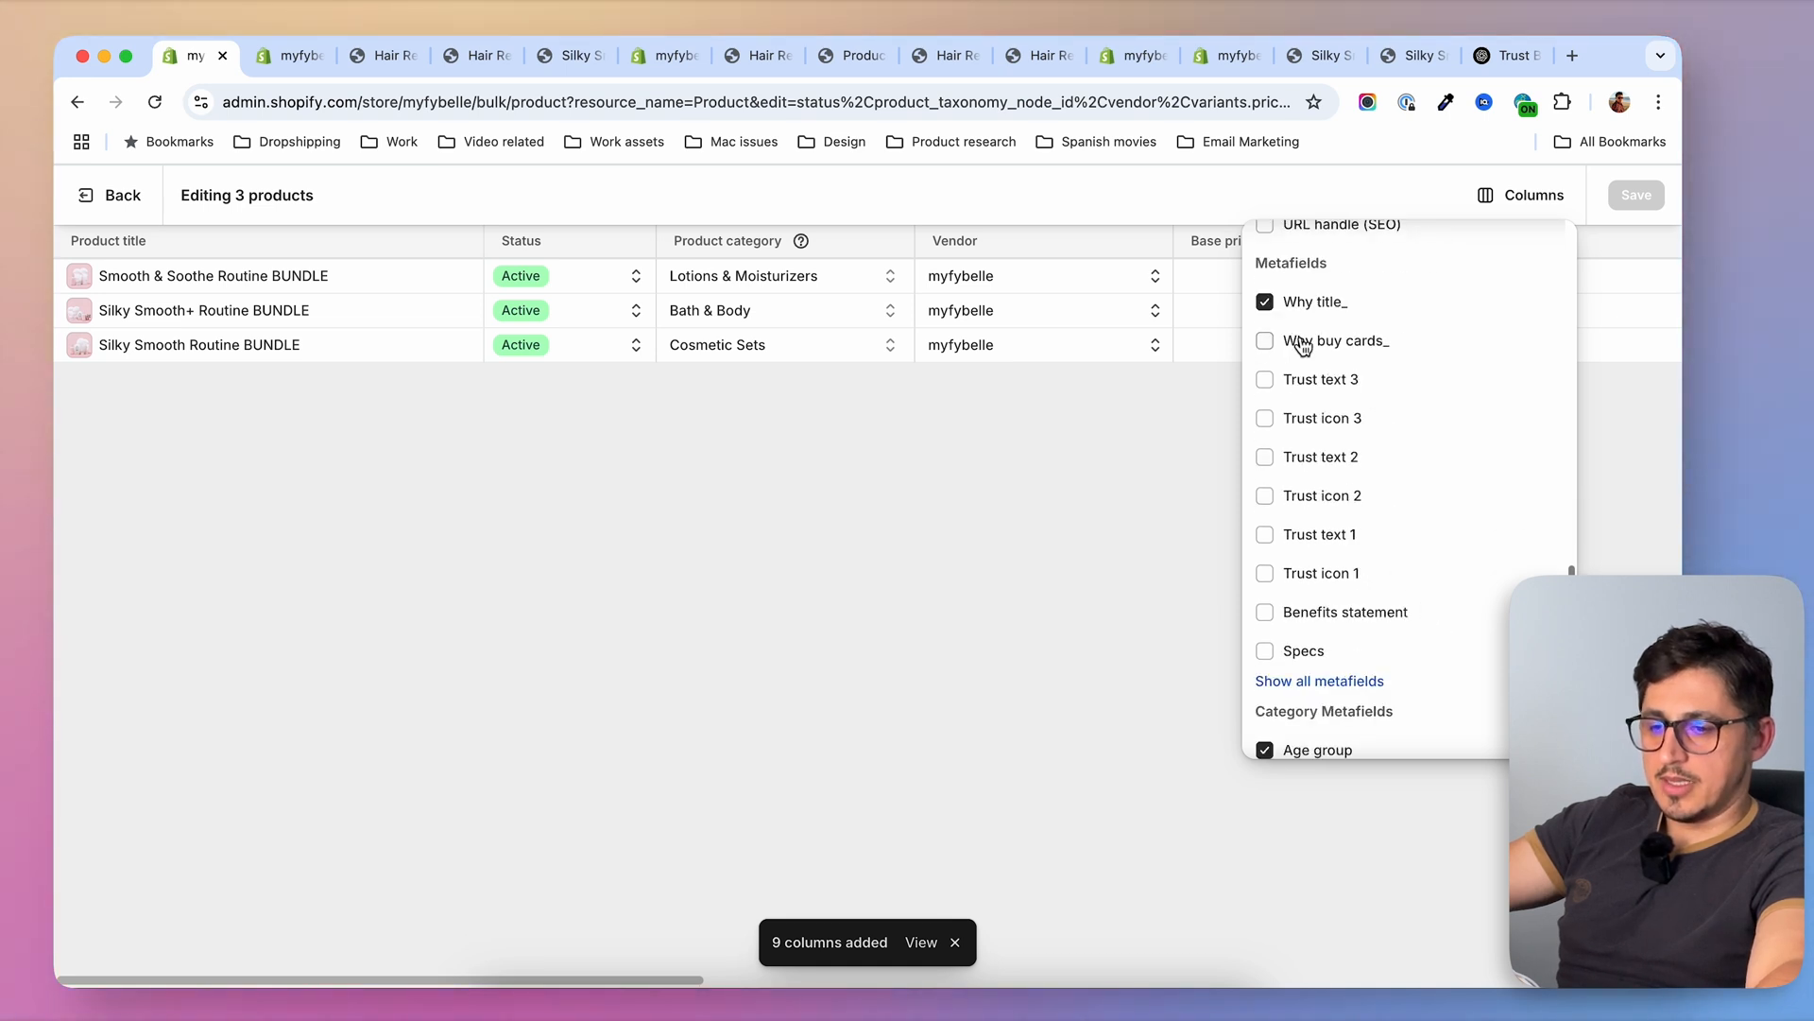
left_click(1265, 342)
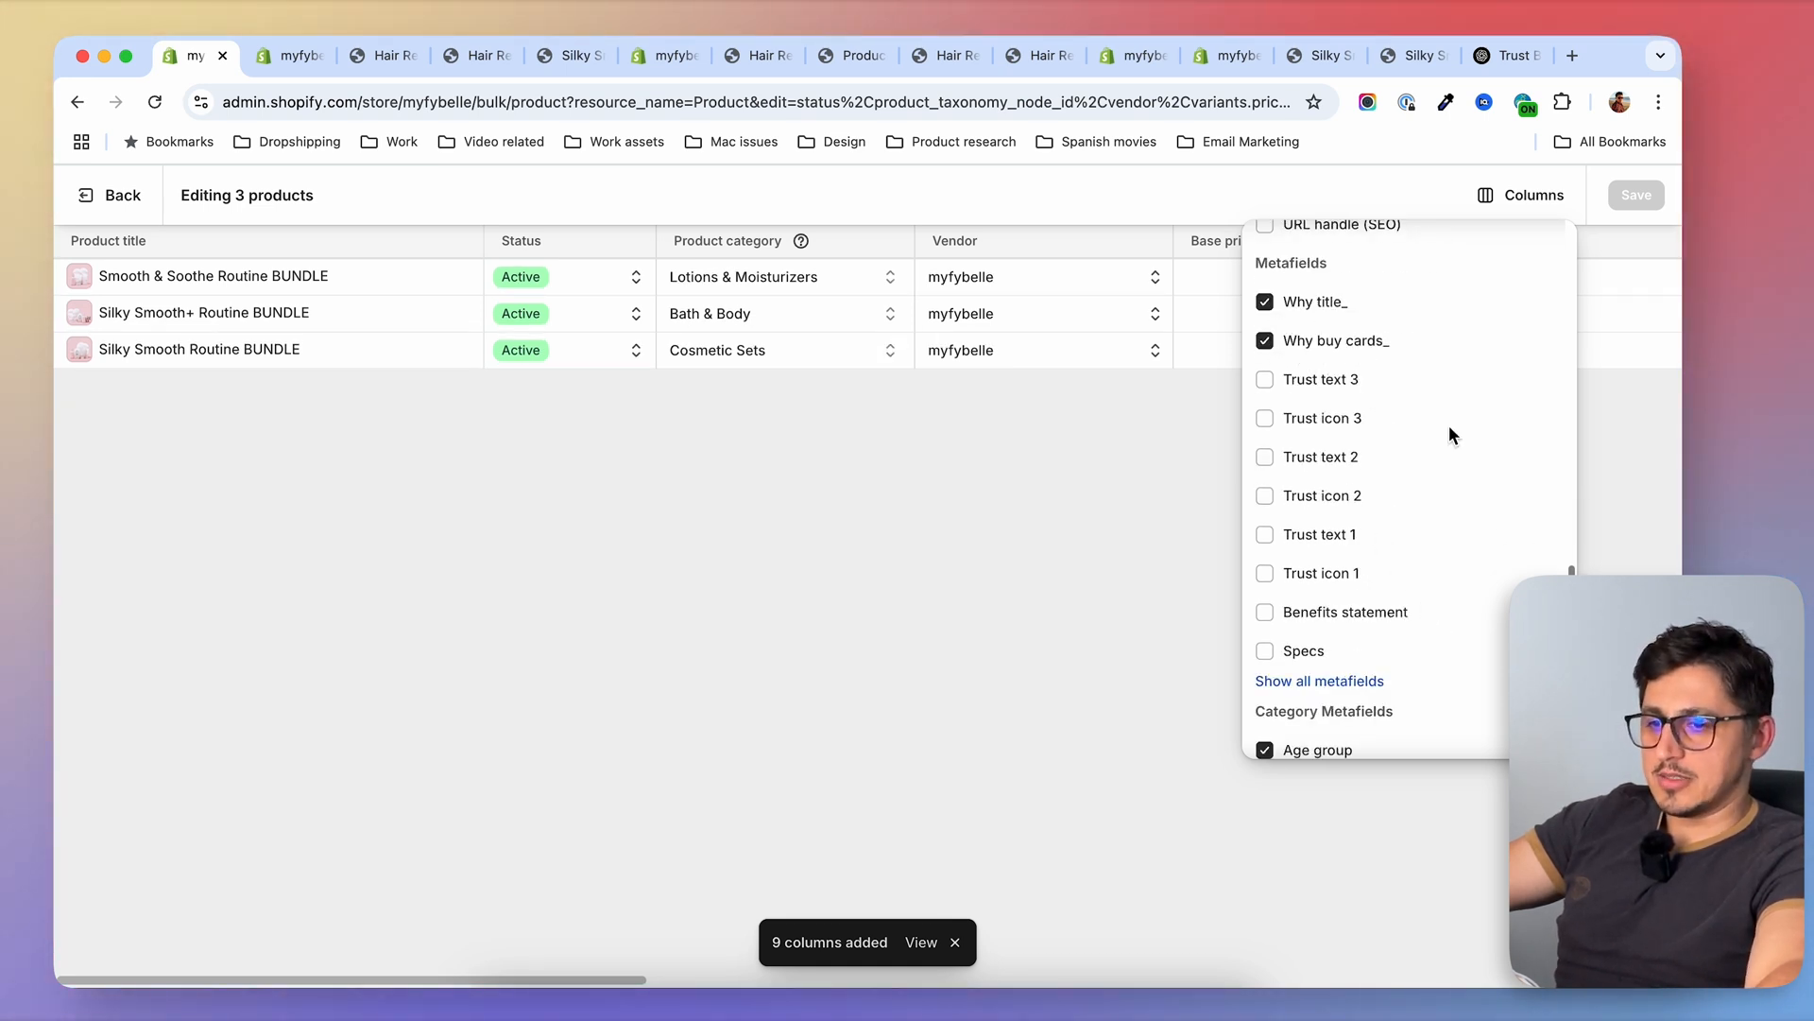
key("Escape")
left_click_drag(605, 980, 876, 976)
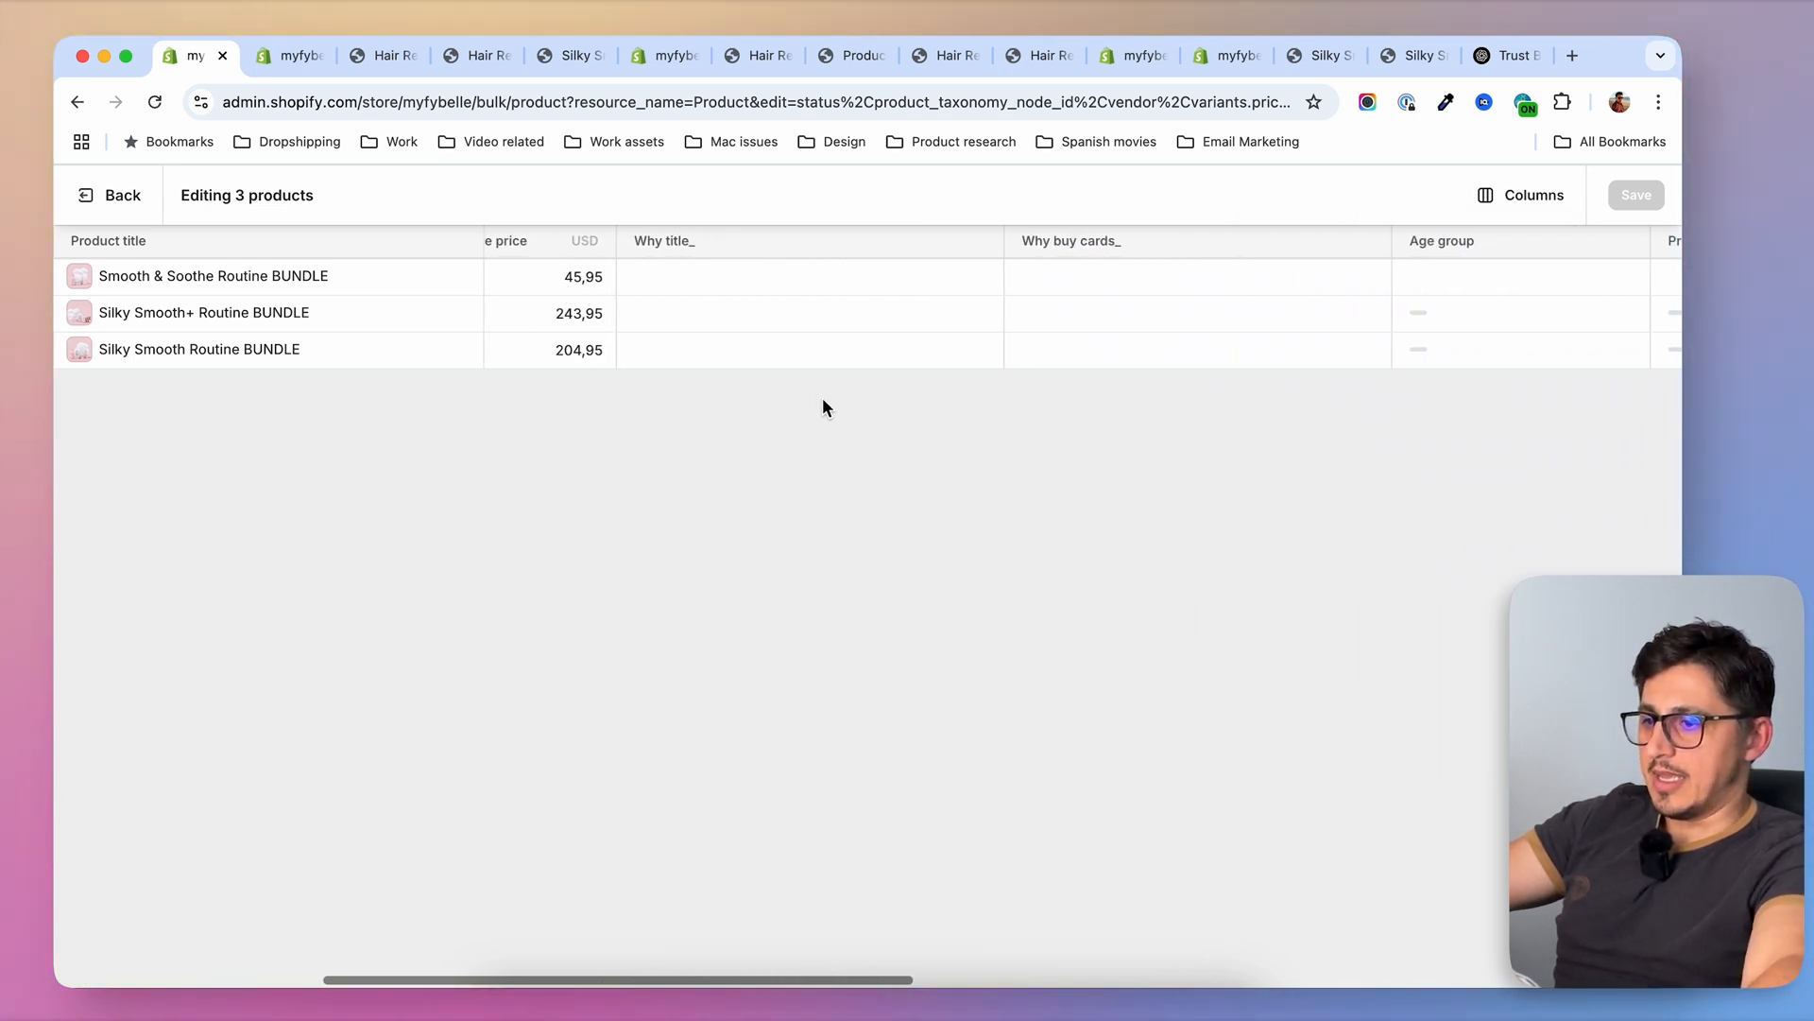
Set the Why title_ metafield of all three bundles to "Why buy this bundle"
left_click(760, 276)
left_click(778, 280)
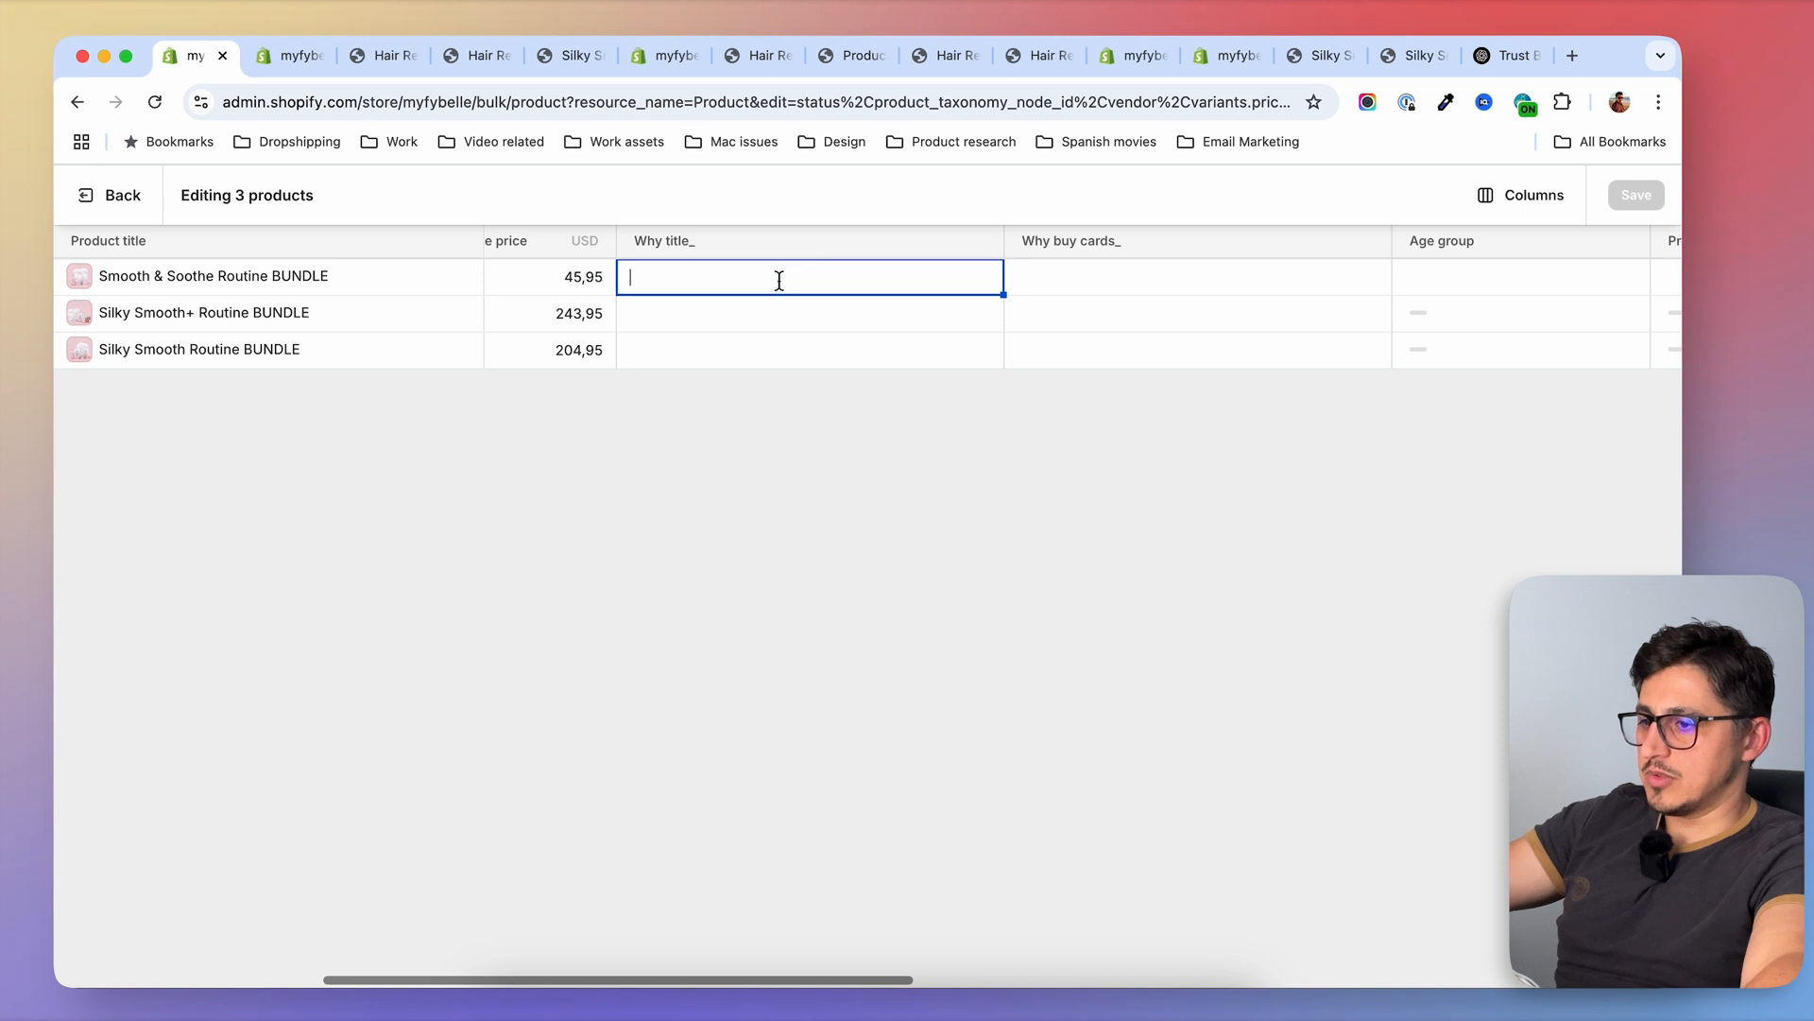
type("Why bu")
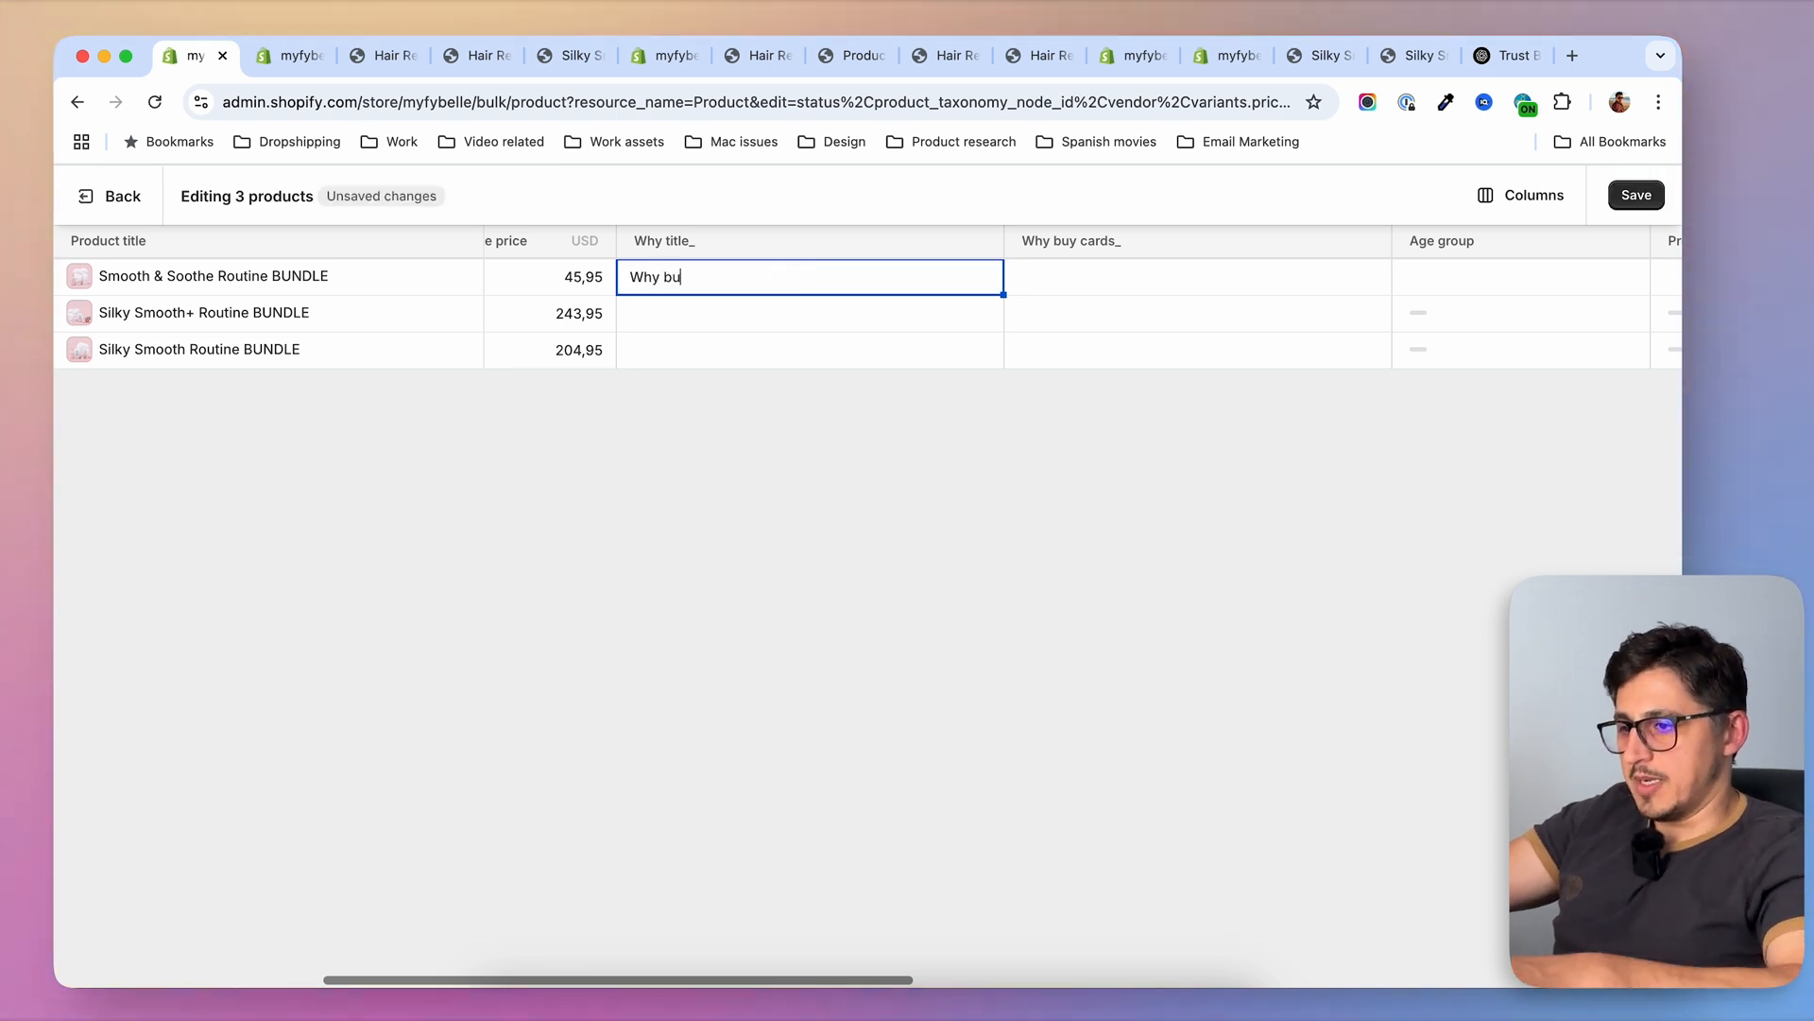
type("y this bundle")
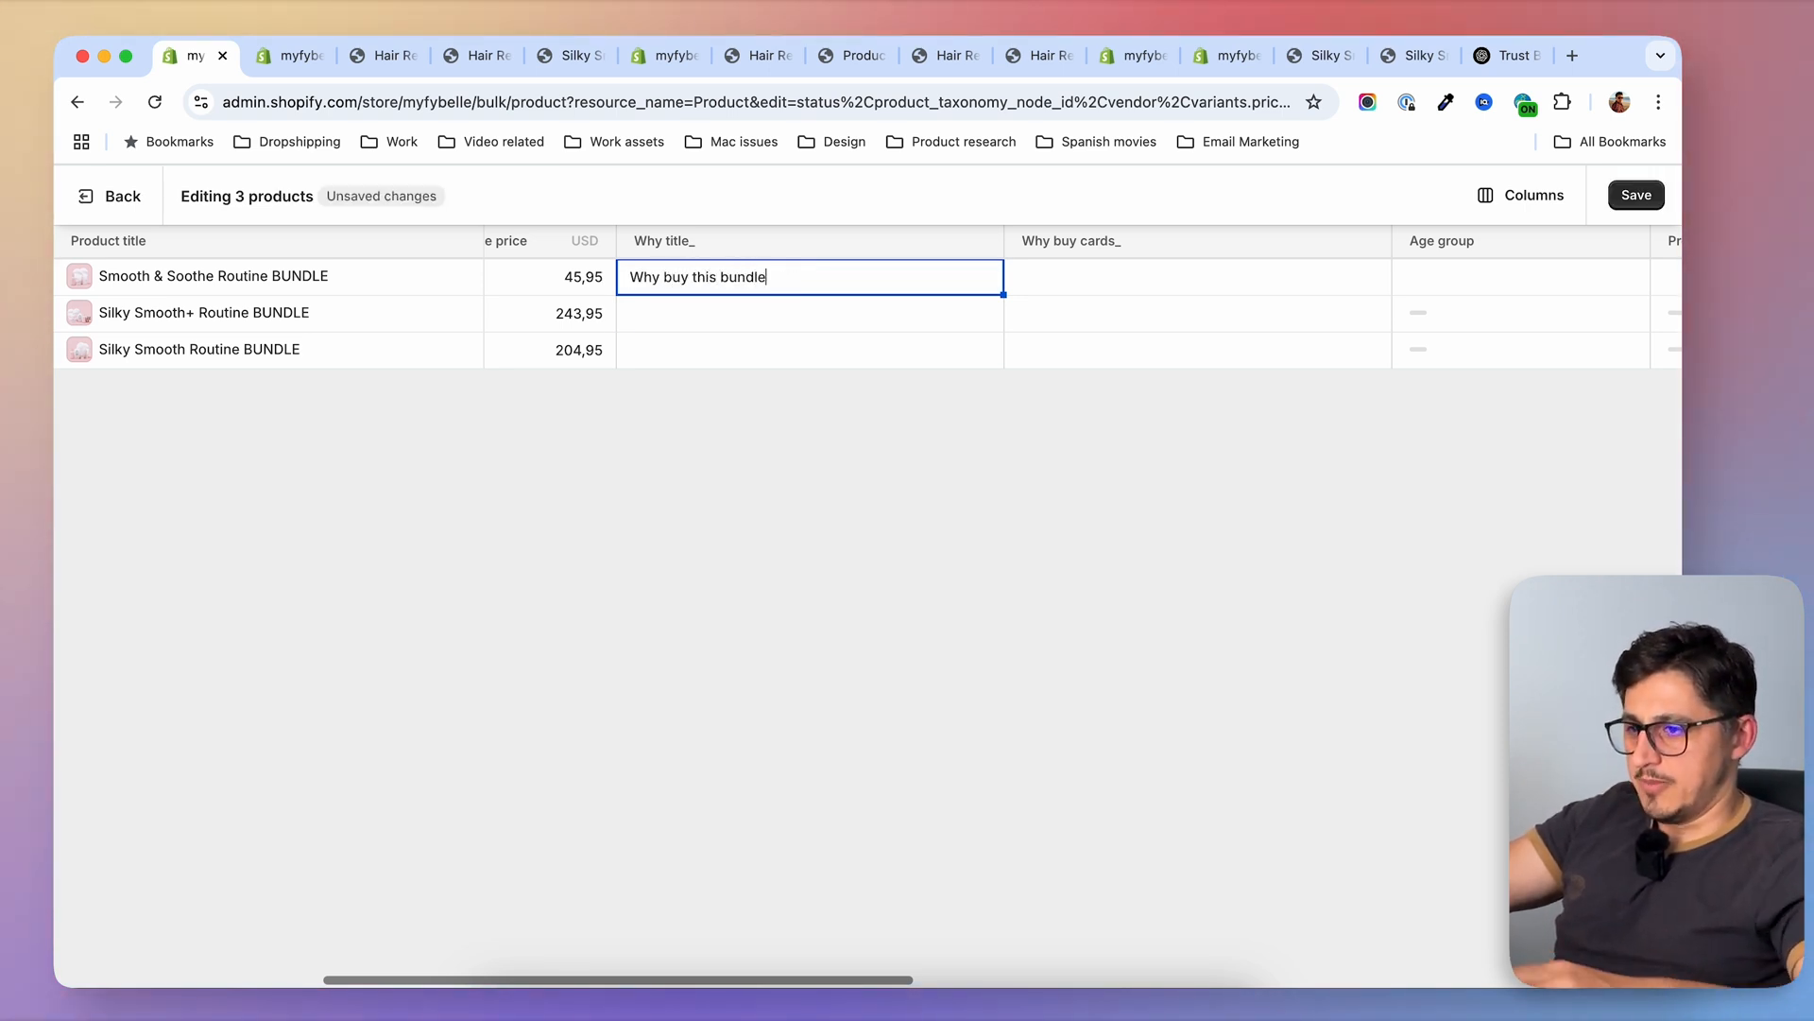
left_click(785, 319)
left_click(717, 351)
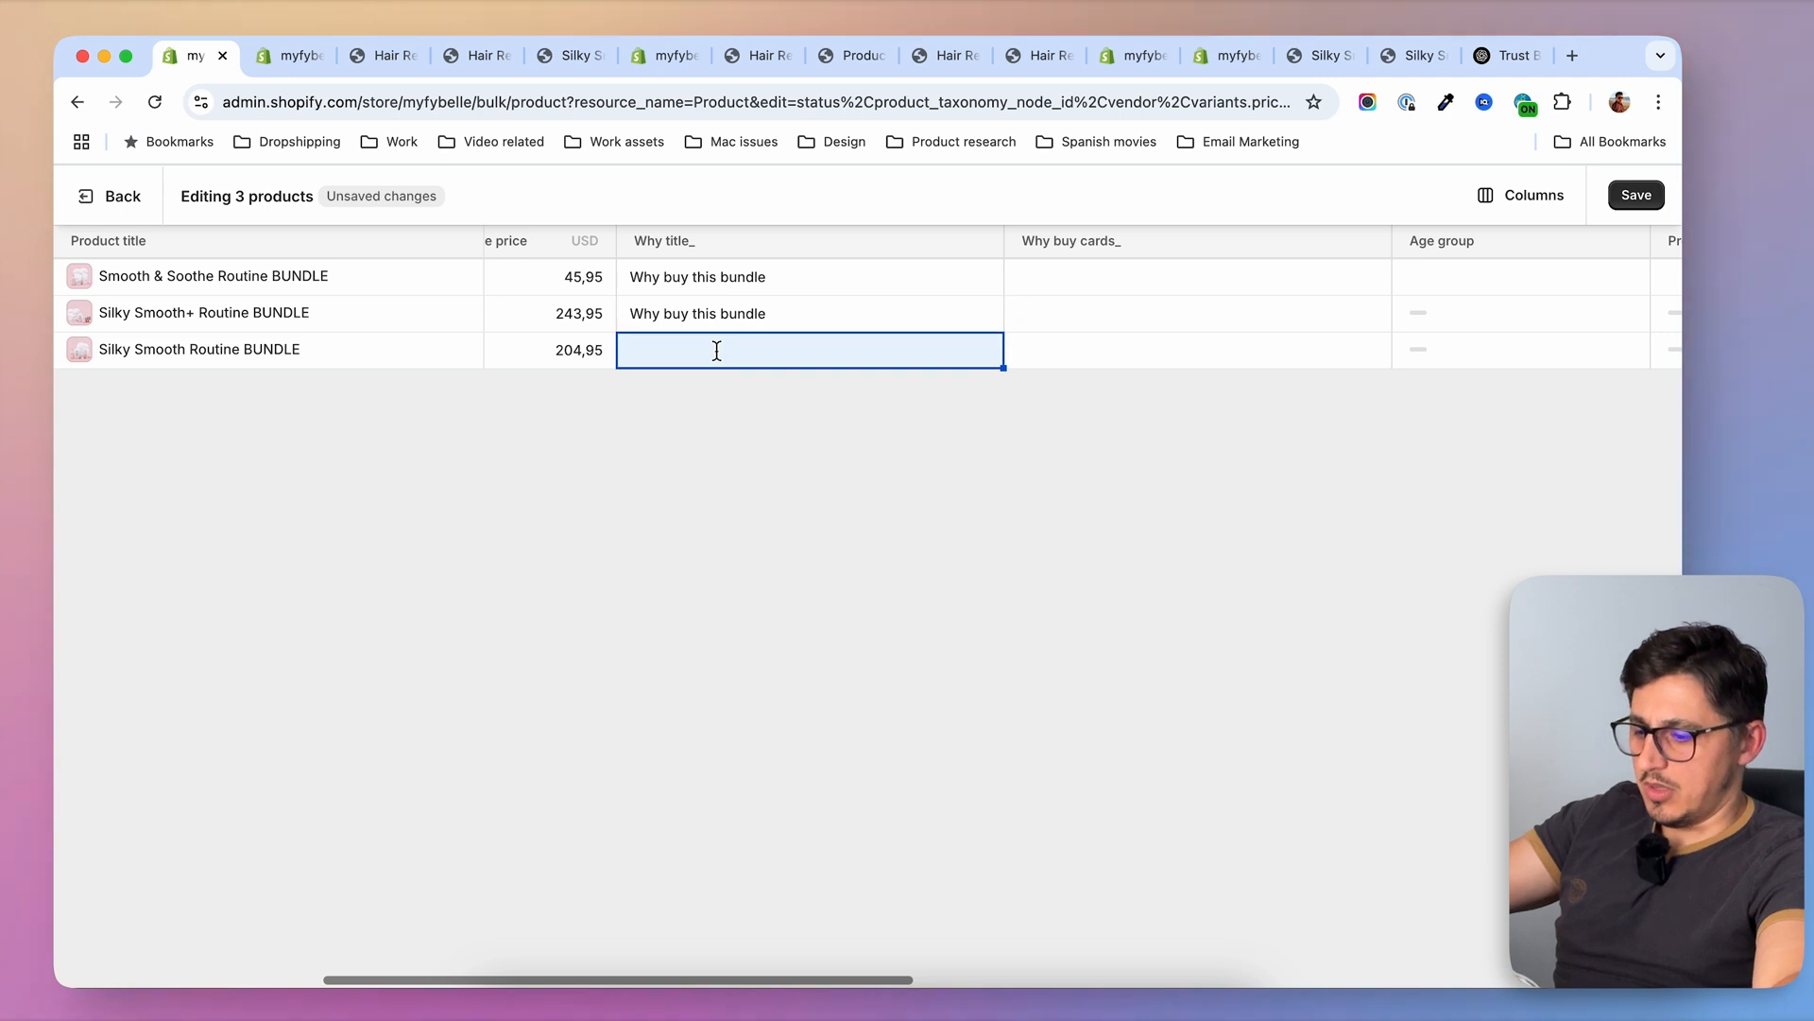
left_click(812, 351)
type("Why buy this bundle")
Assign the Complete Hair Removal Solution, Convenient & Private and Awkward Free cards to Smooth & Soothe Routine BUNDLE's Why buy cards_
left_click(1134, 276)
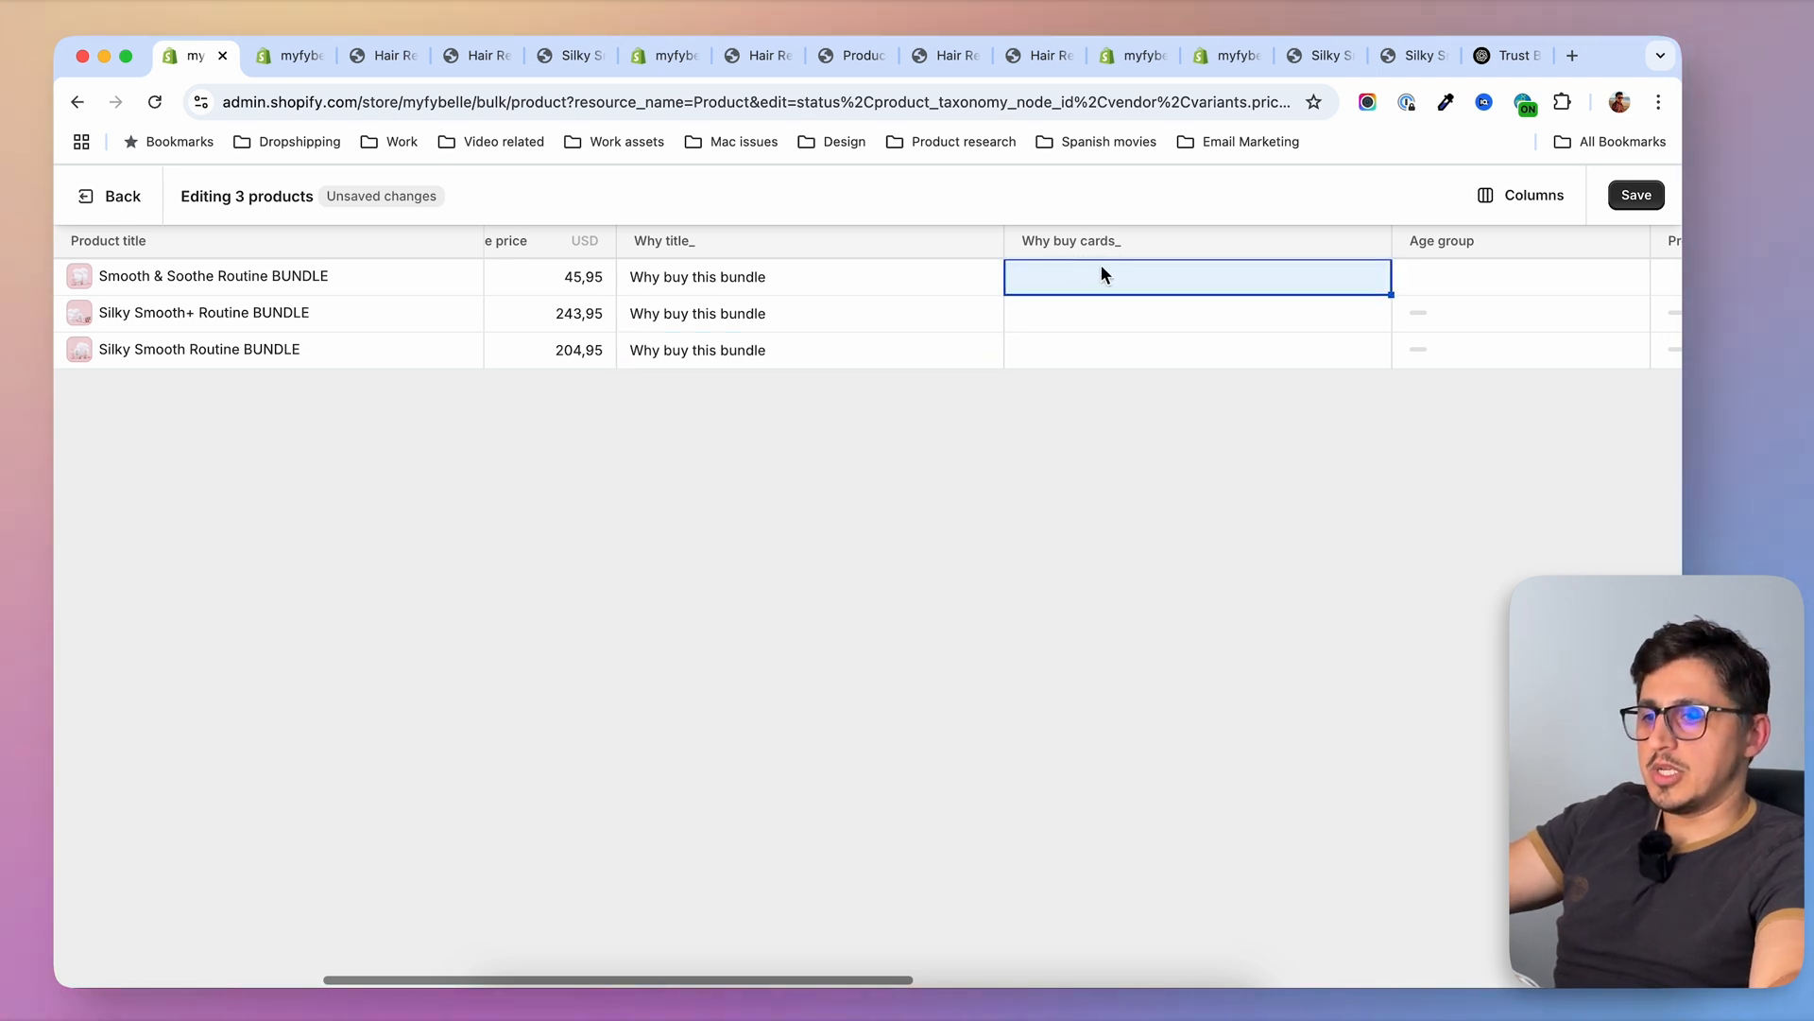
left_click(1115, 276)
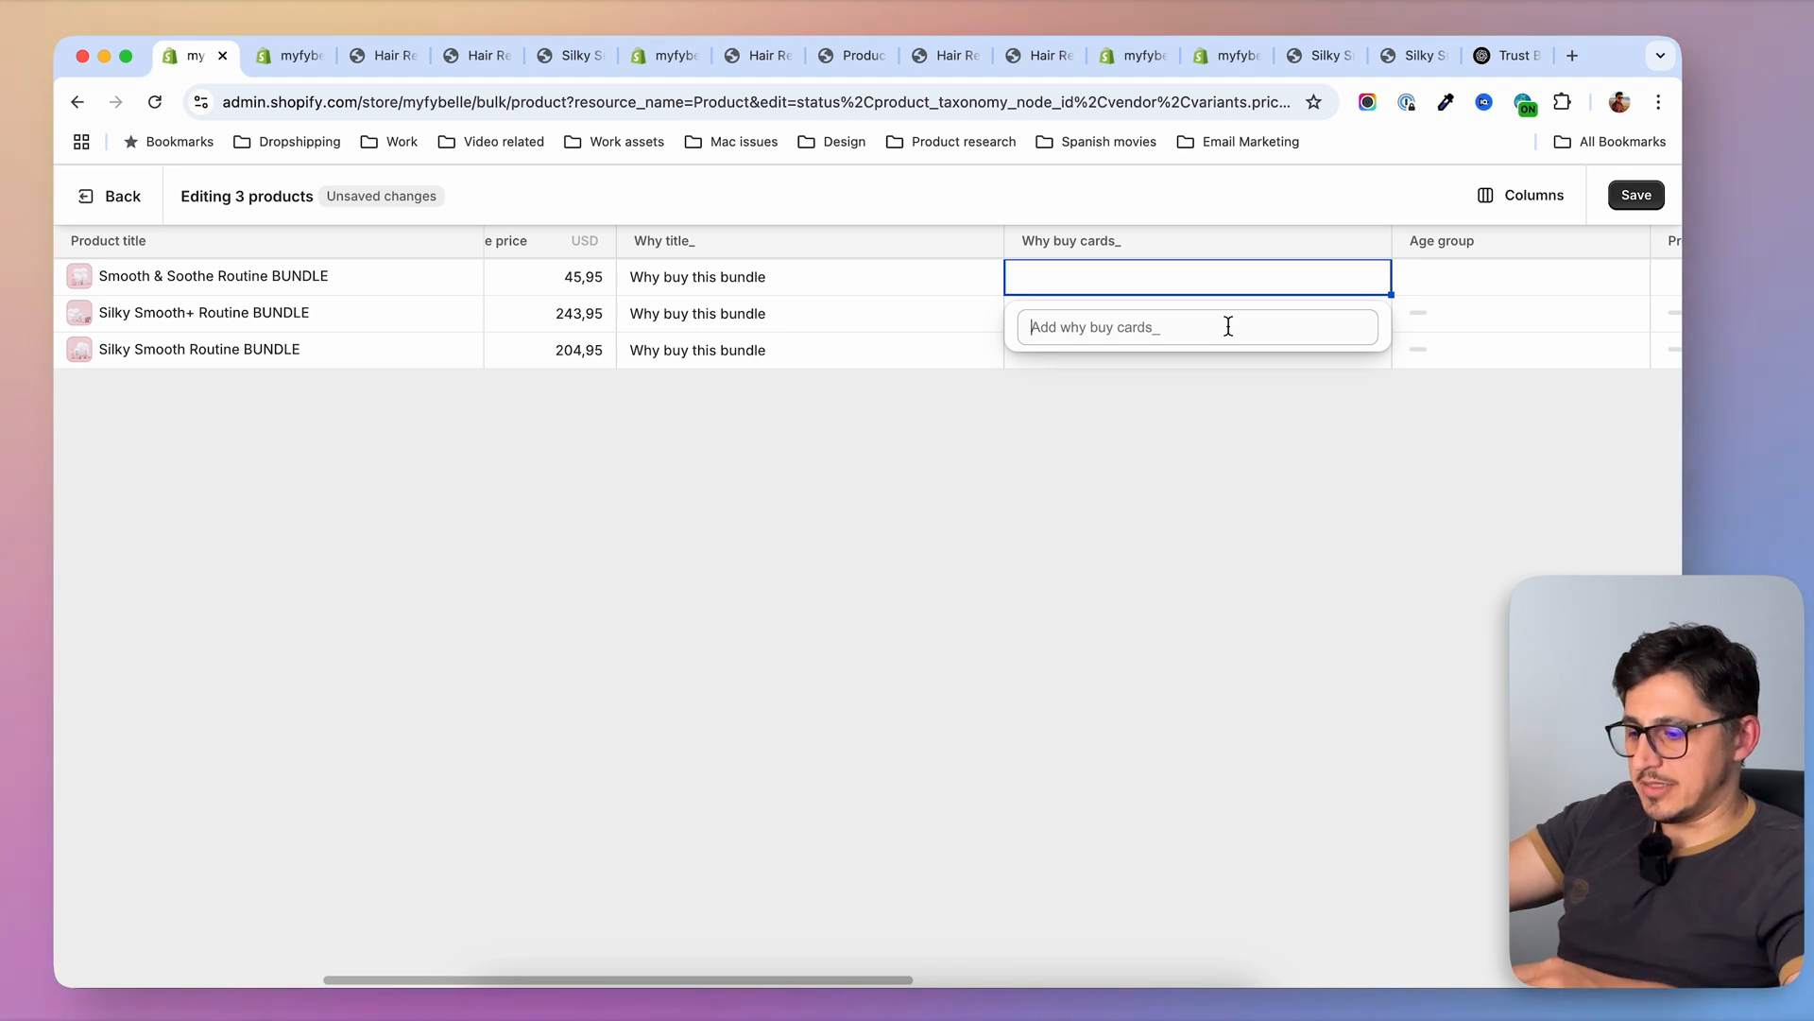
type("a")
key("BackSpace")
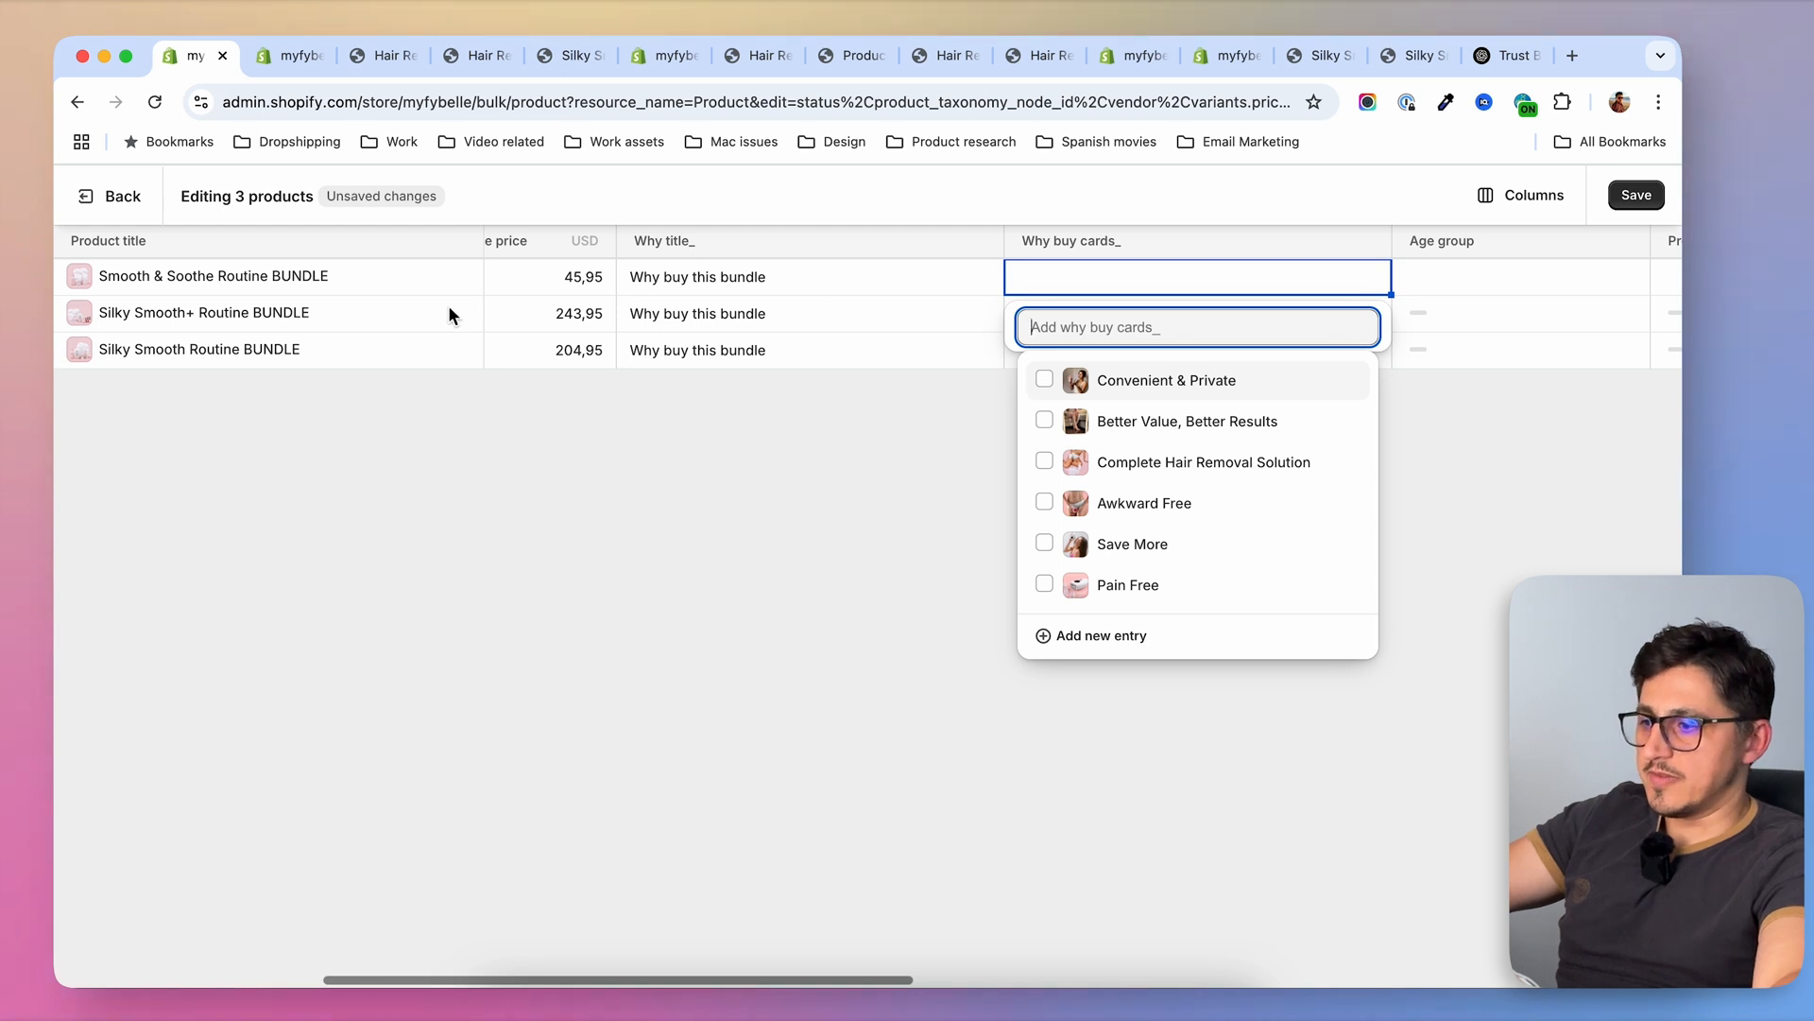
left_click(1044, 461)
left_click(1045, 407)
left_click(1044, 557)
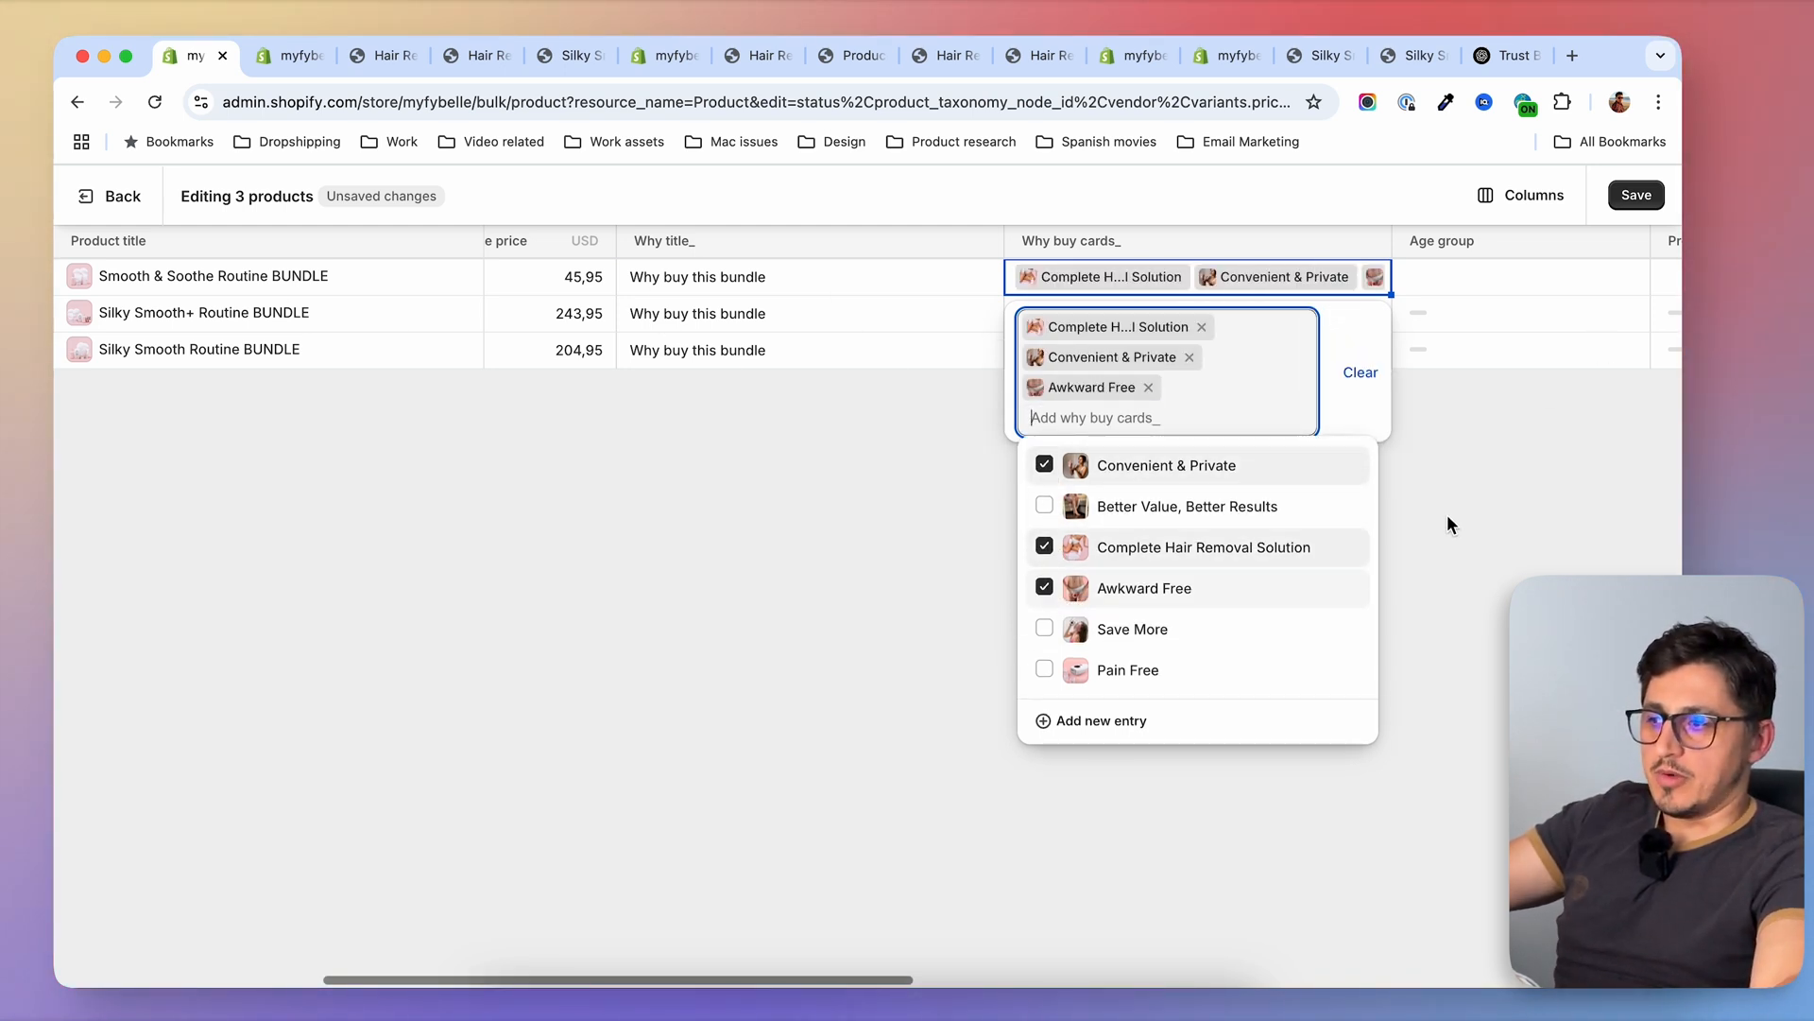
left_click(834, 478)
Assign Why buy cards_ entries to the Silky Smooth+ and Silky Smooth bundles, including Awkward Free on both, and save the bulk edits
left_click(1113, 319)
left_click(1116, 321)
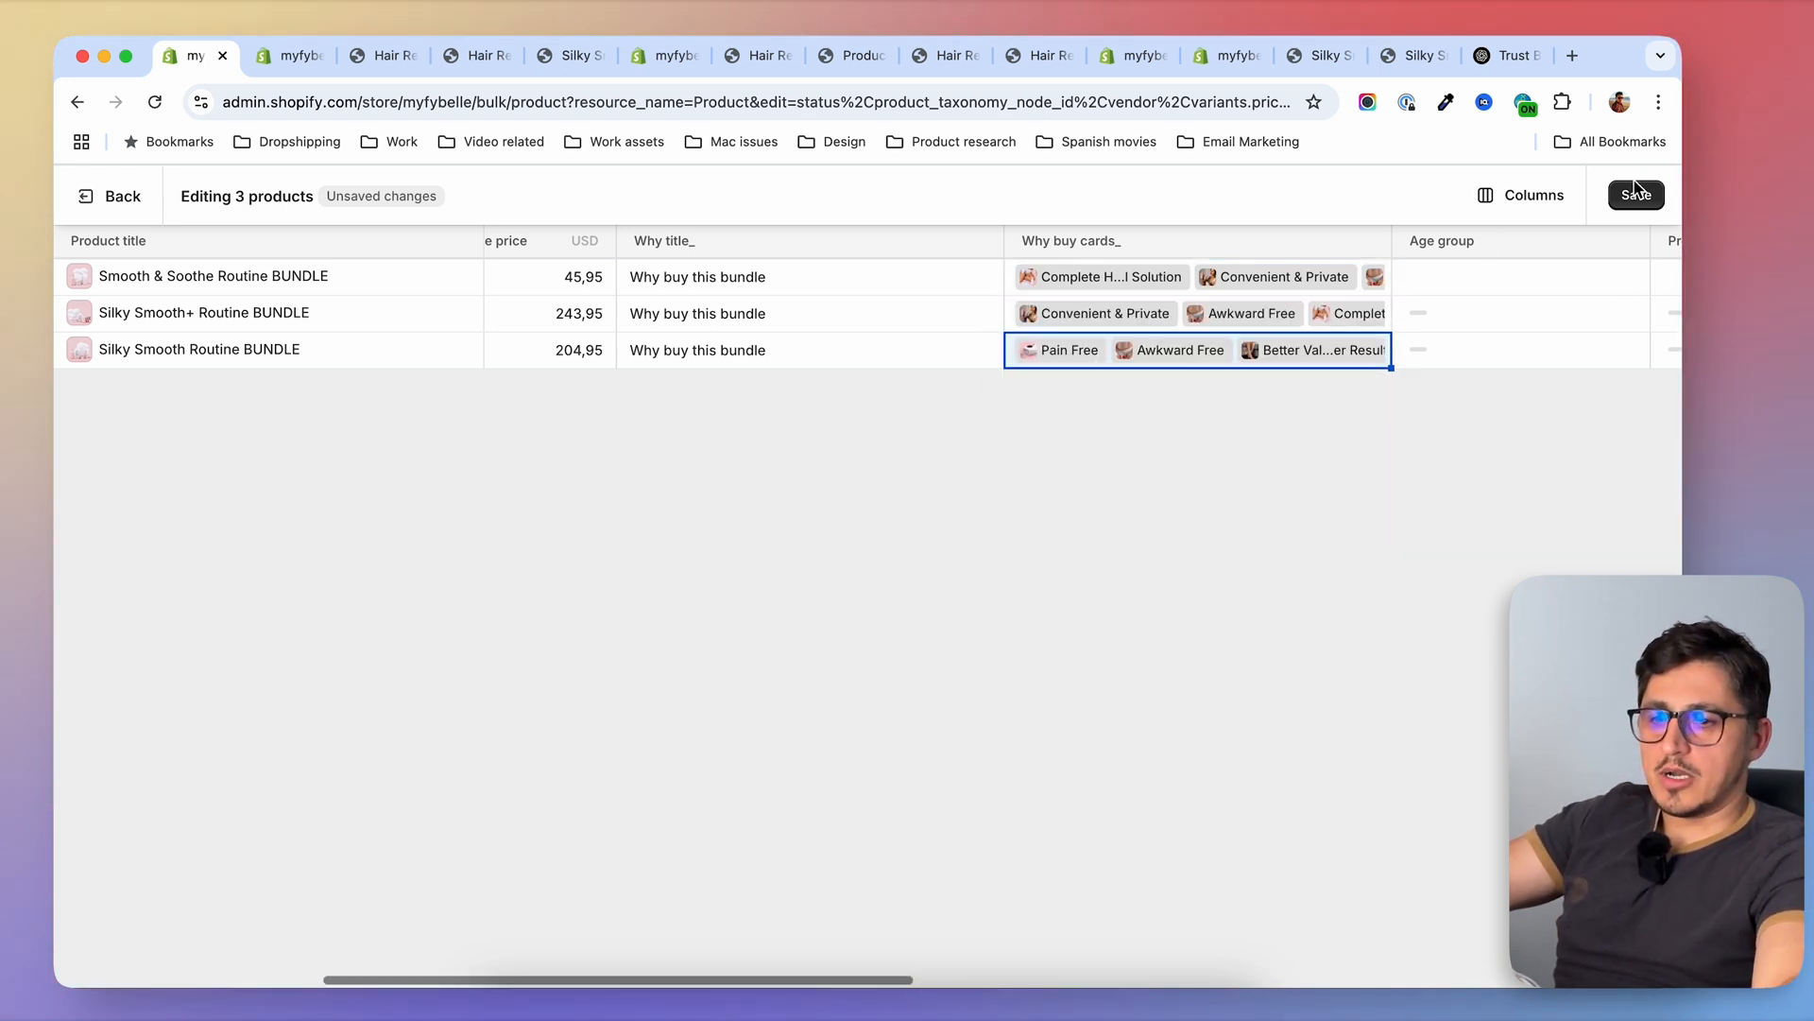
left_click(1636, 194)
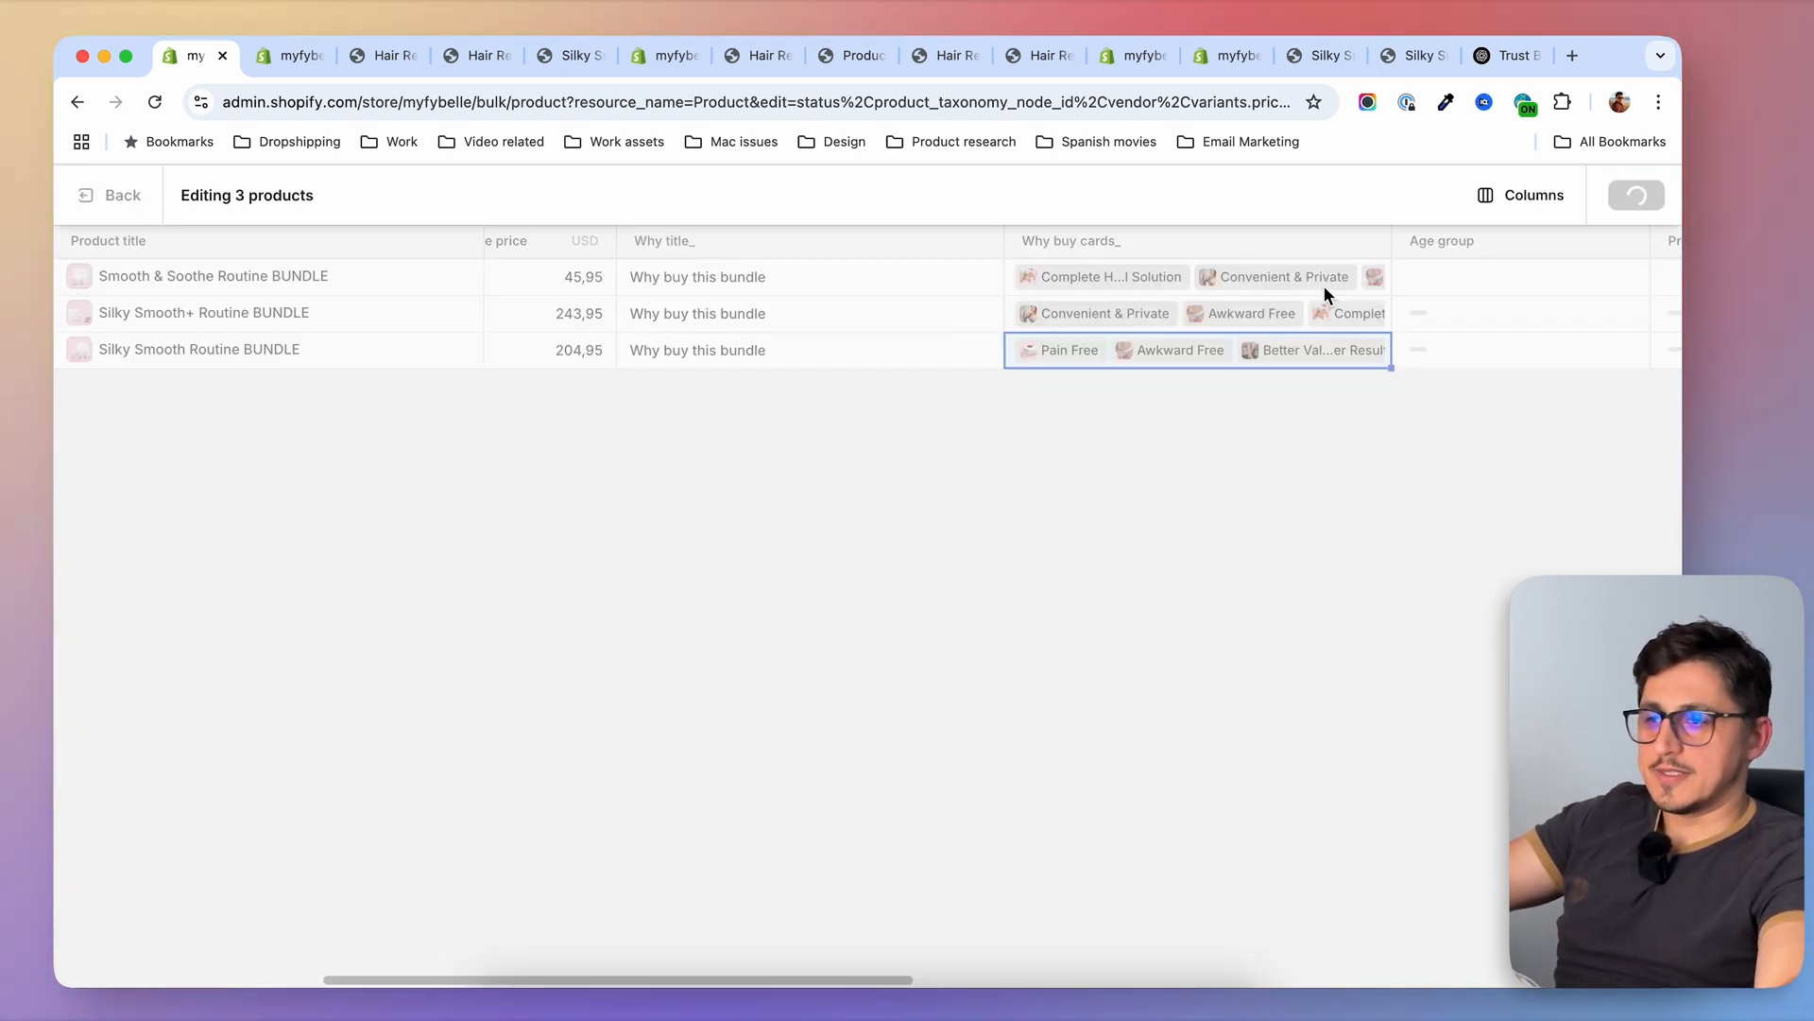
Reload the Silky Smooth Routine BUNDLE storefront preview and check its why-buy heading and three cards
left_click(564, 55)
scroll(301, 402, "up", 10)
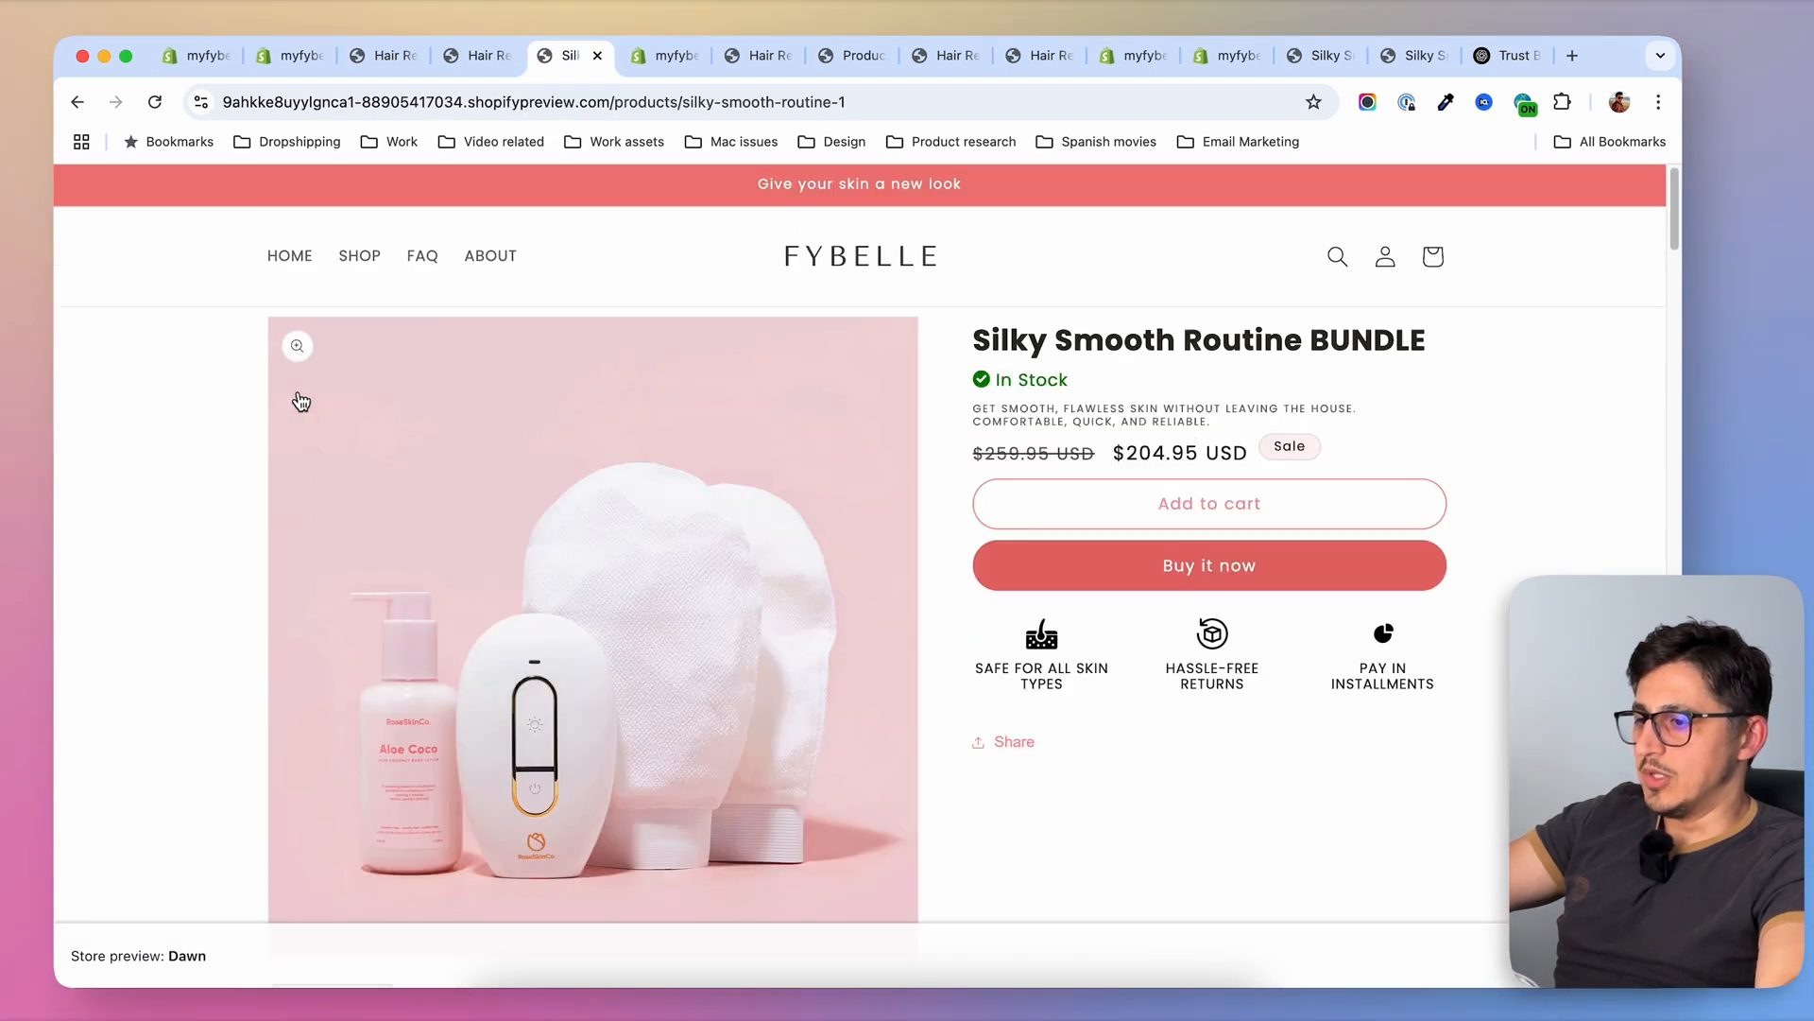
left_click(155, 101)
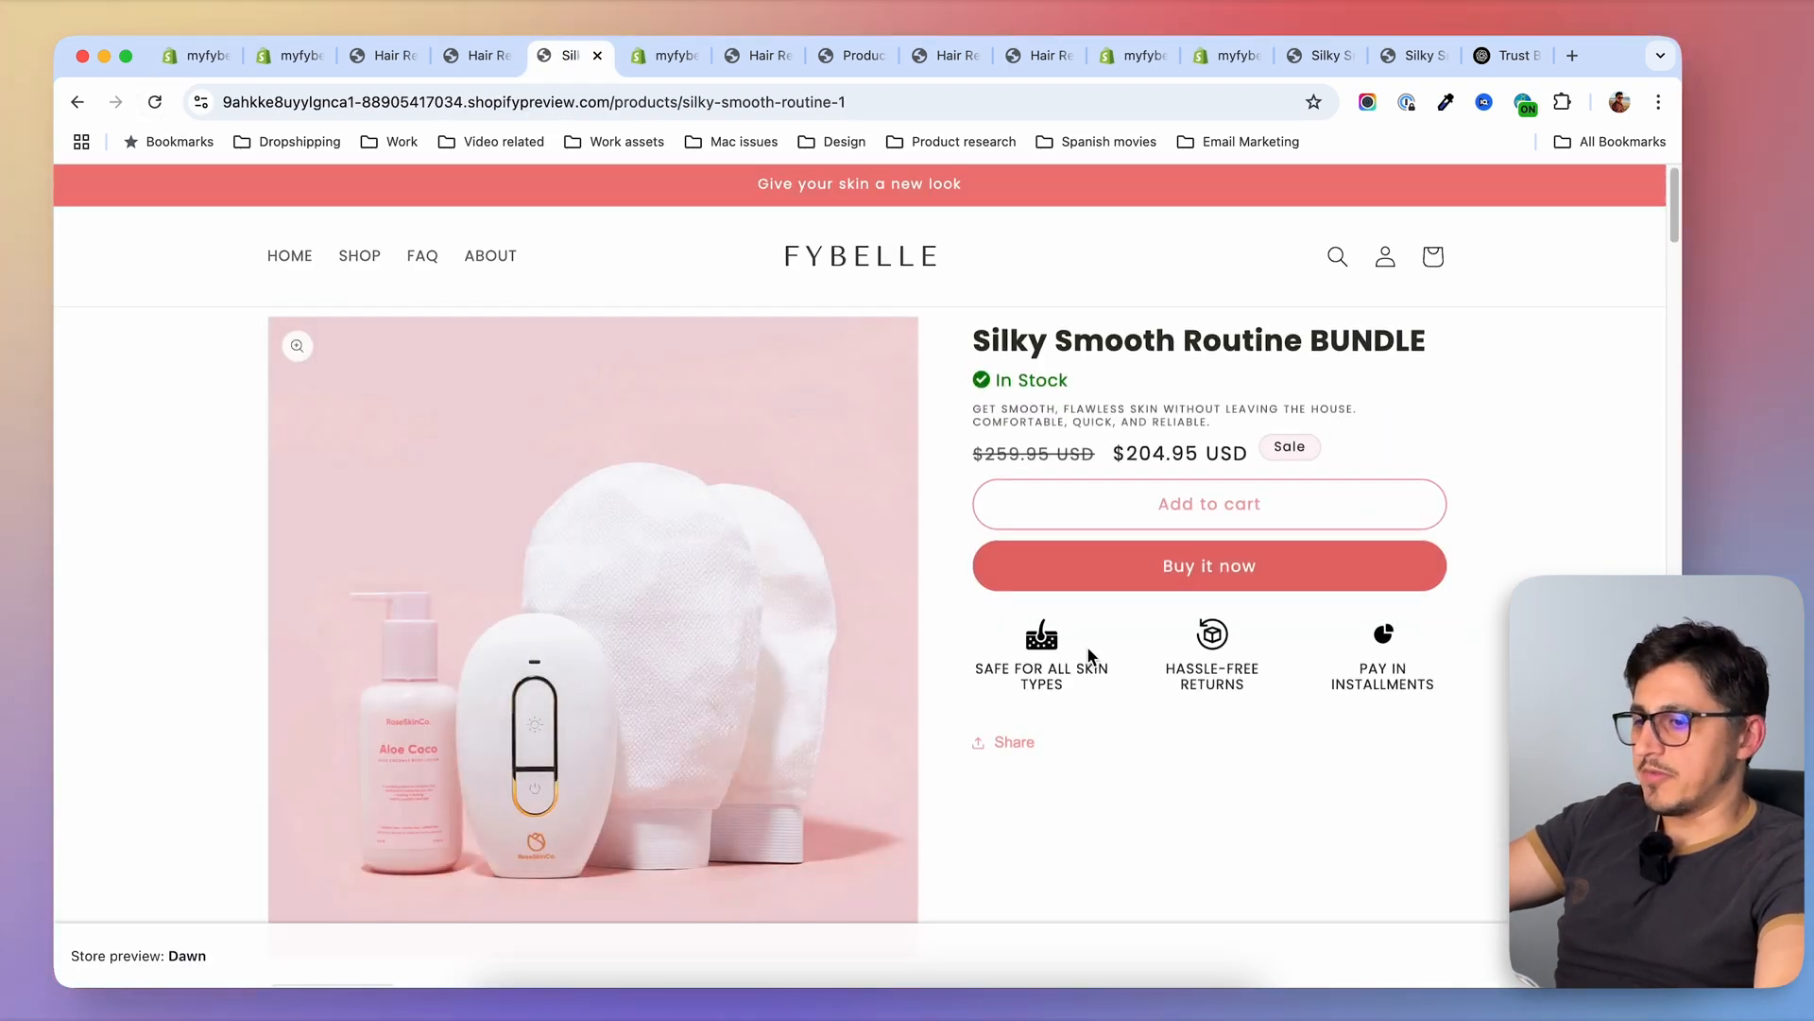
scroll(863, 636, "down", 15)
scroll(887, 648, "down", 15)
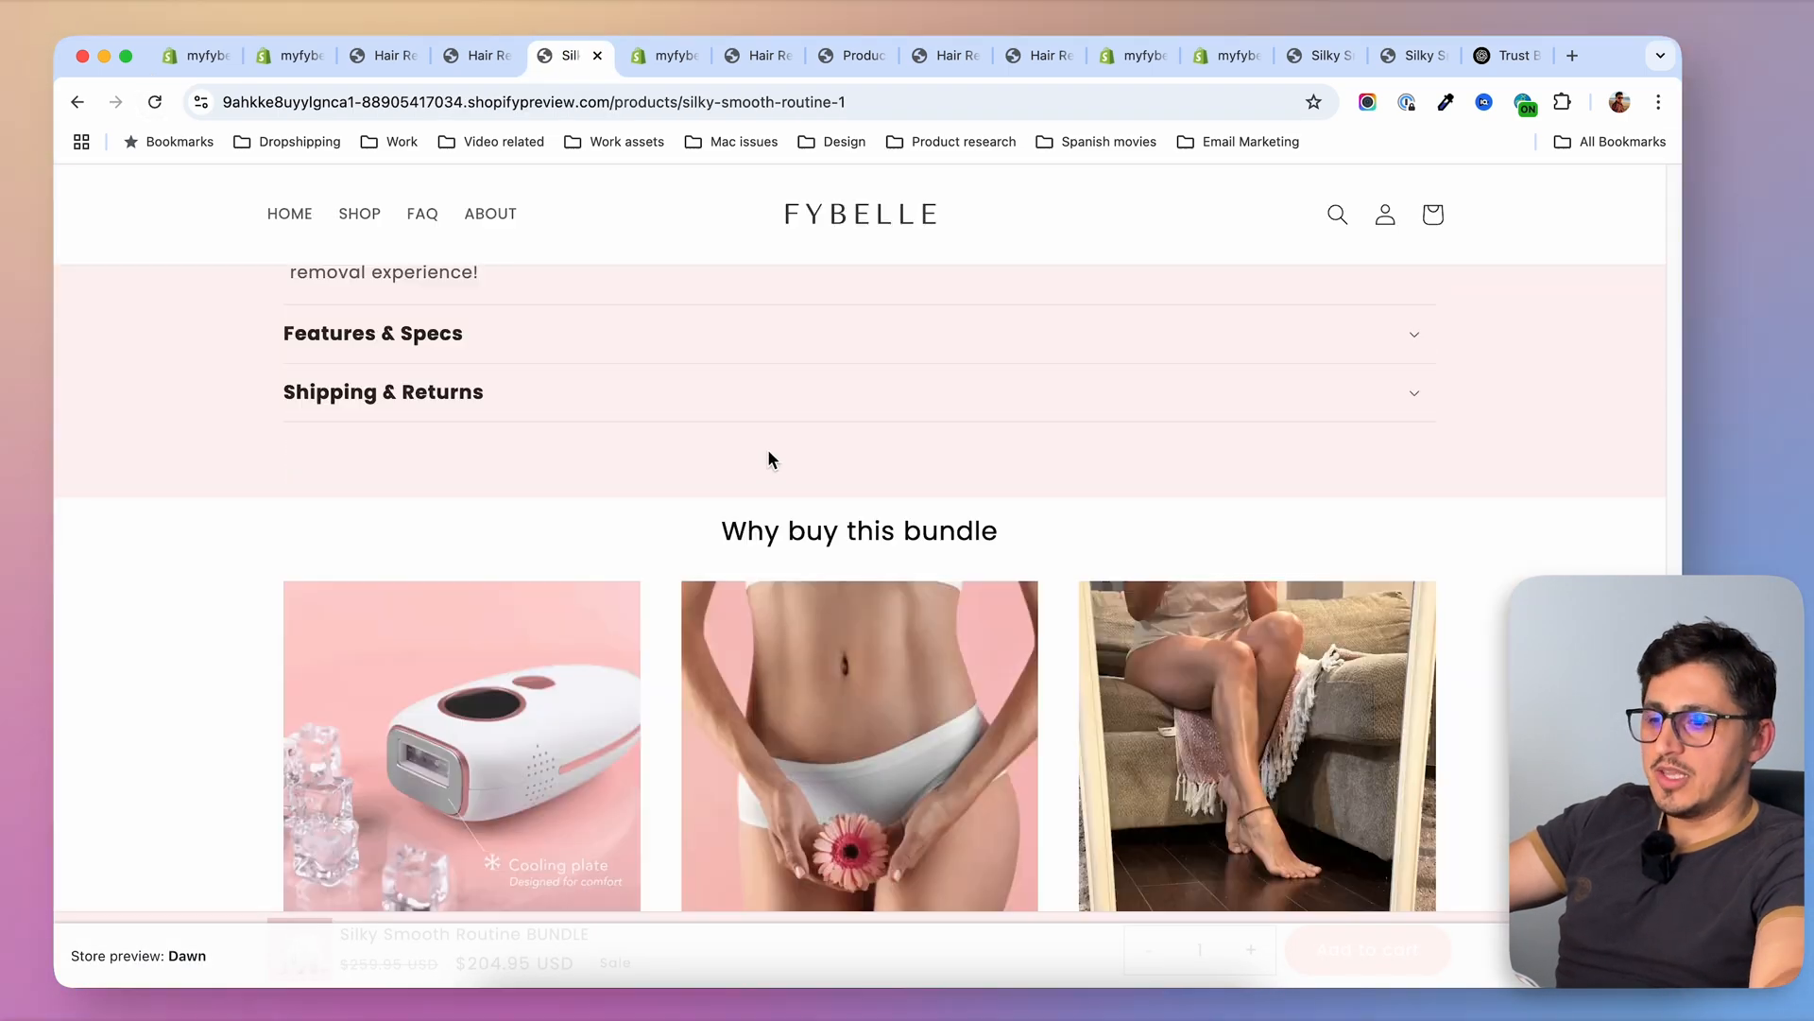
scroll(784, 492, "down", 1)
scroll(1014, 484, "down", 3)
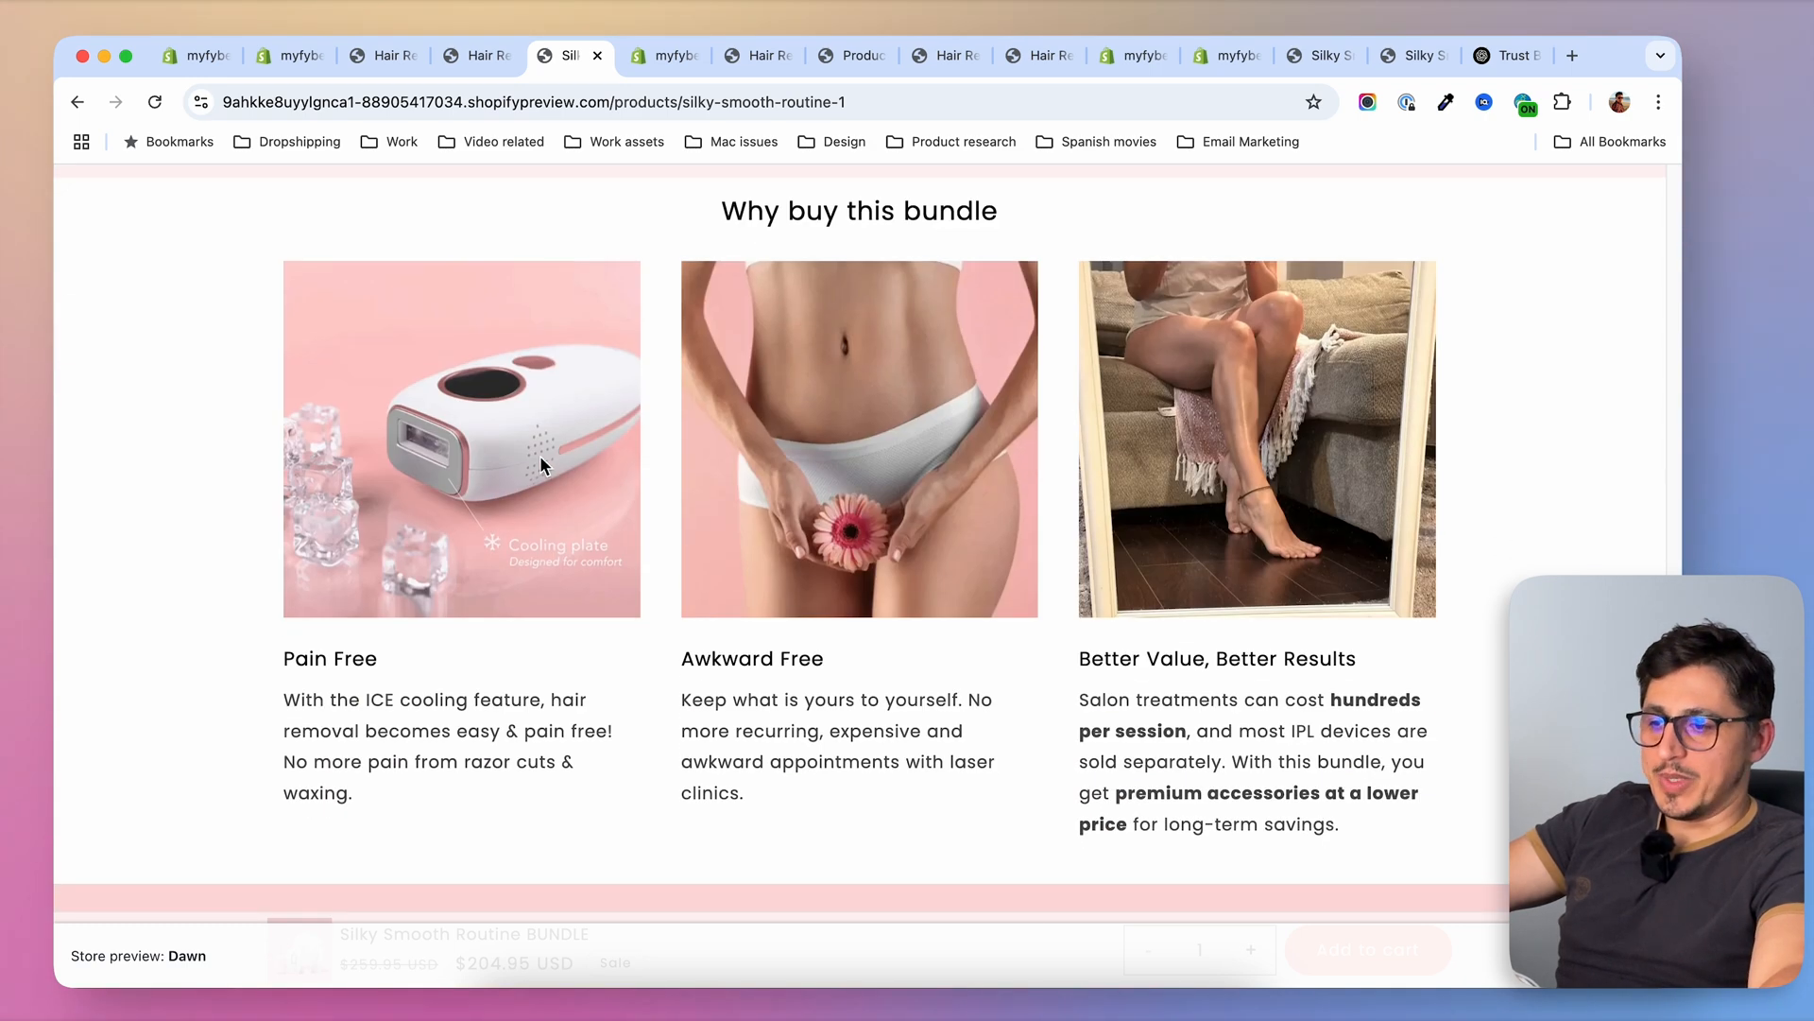
scroll(473, 430, "up", 6)
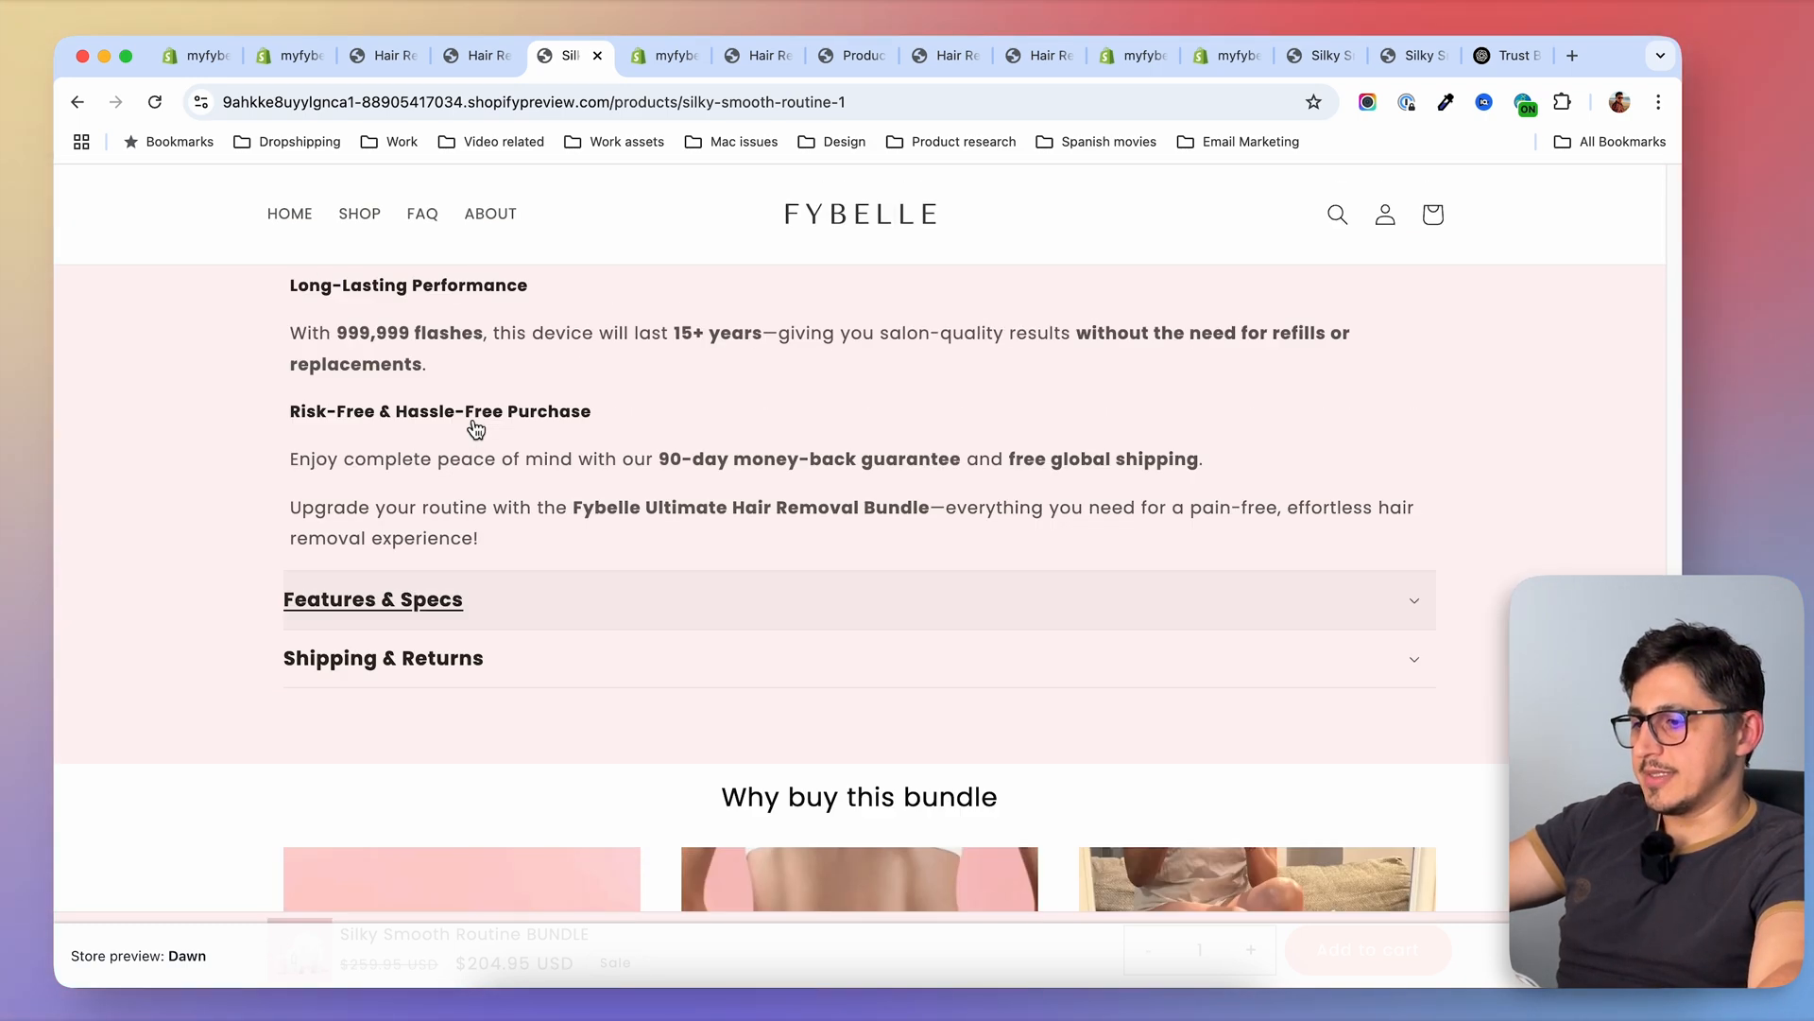
Open the Silky Smooth+ bundle and PREMIUM handset pages from the shop catalogue, and examine the handset's how-to-use and video sections
left_click(359, 214)
scroll(1113, 599, "down", 5)
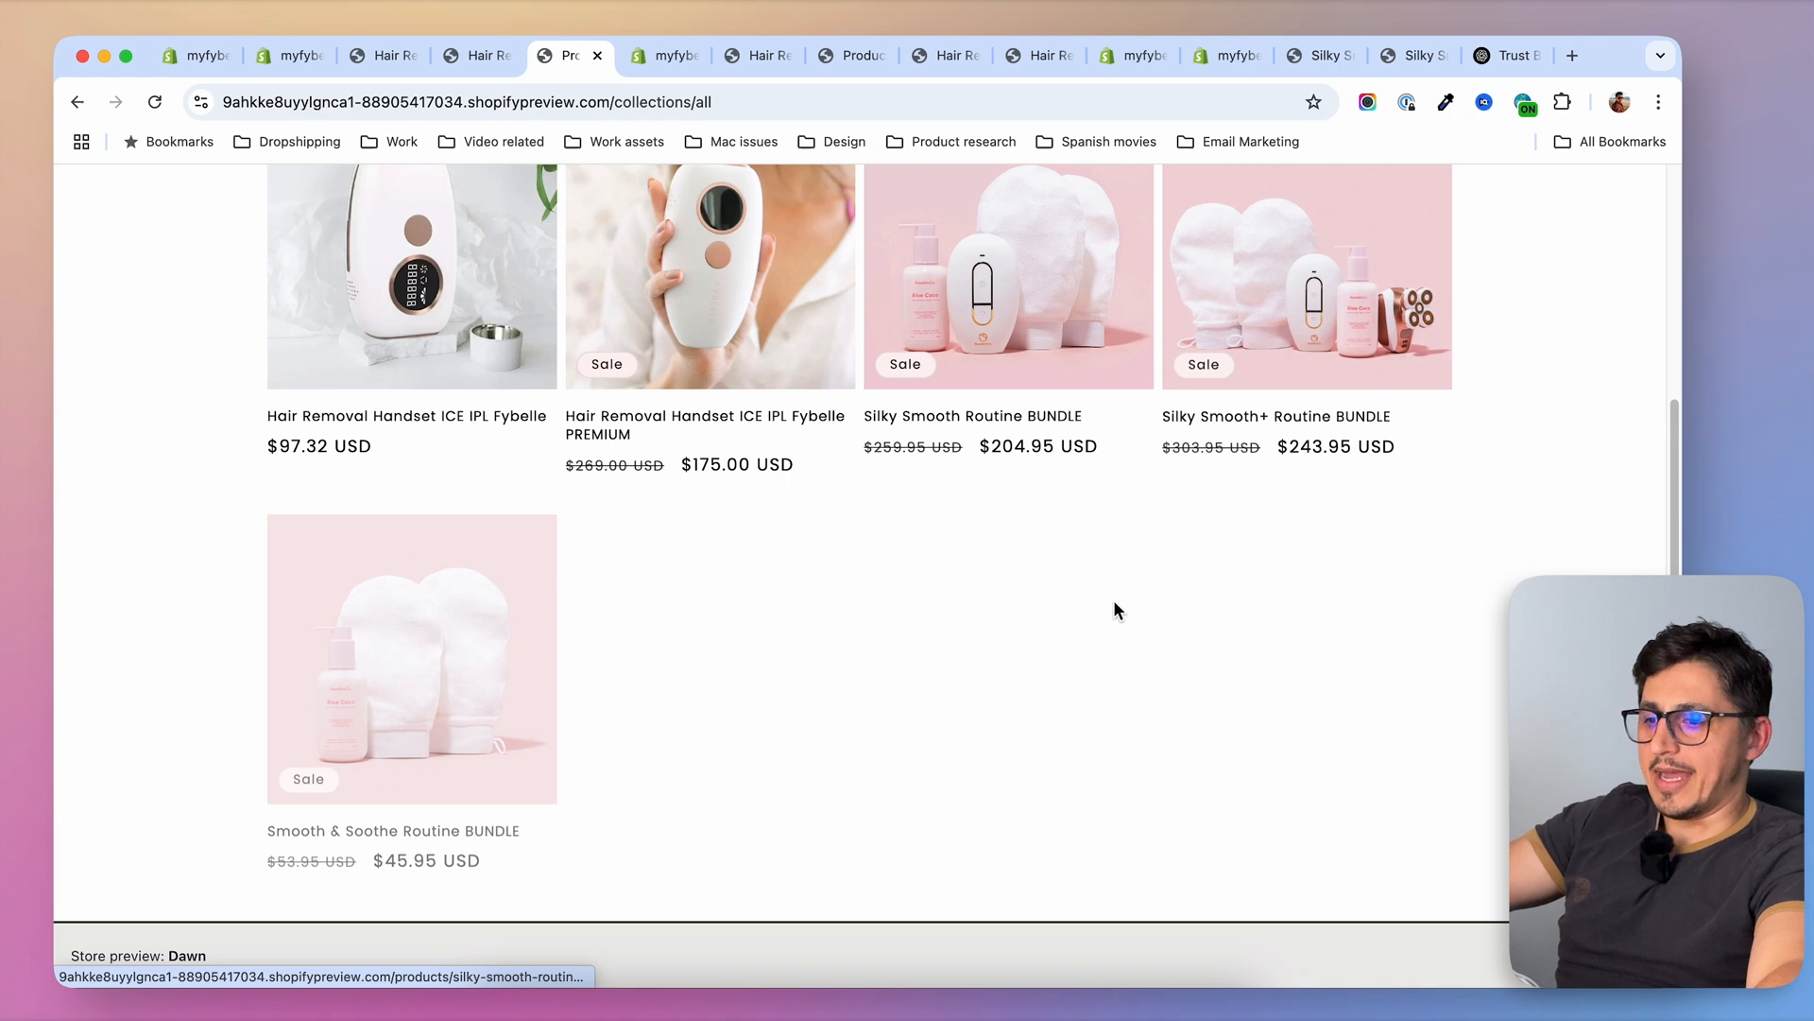
left_click(1311, 342)
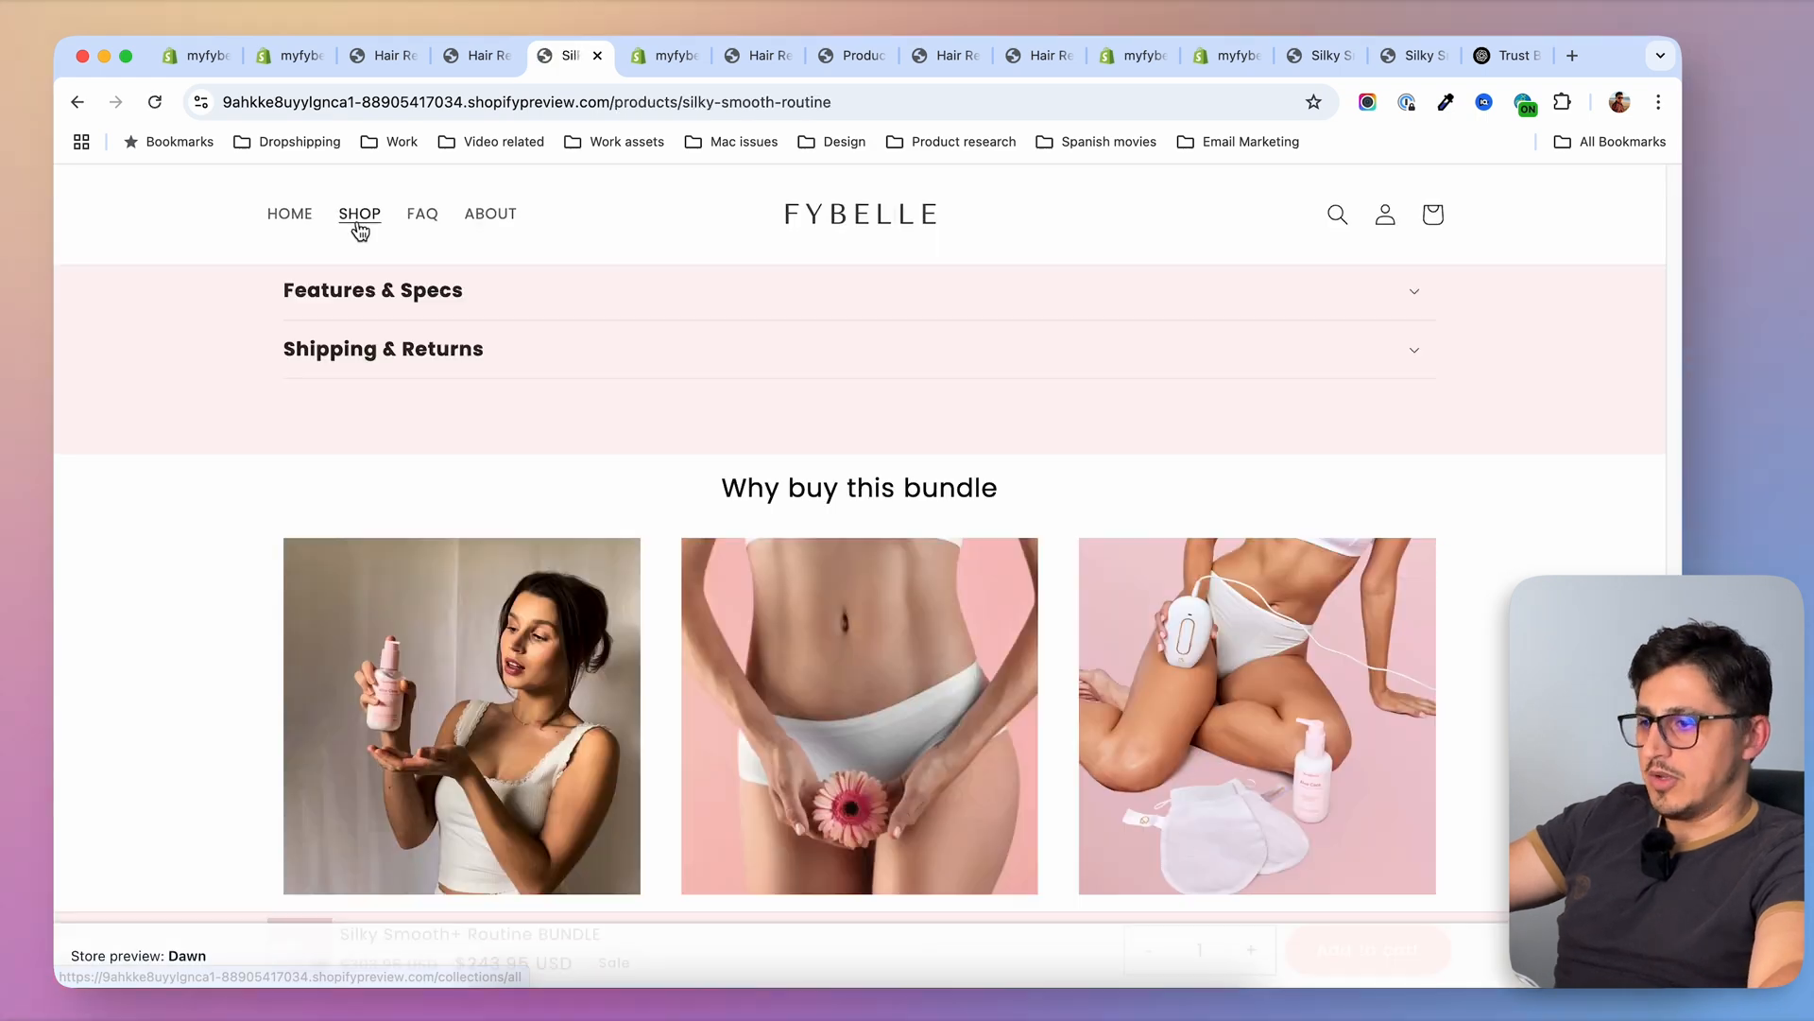
left_click(357, 215)
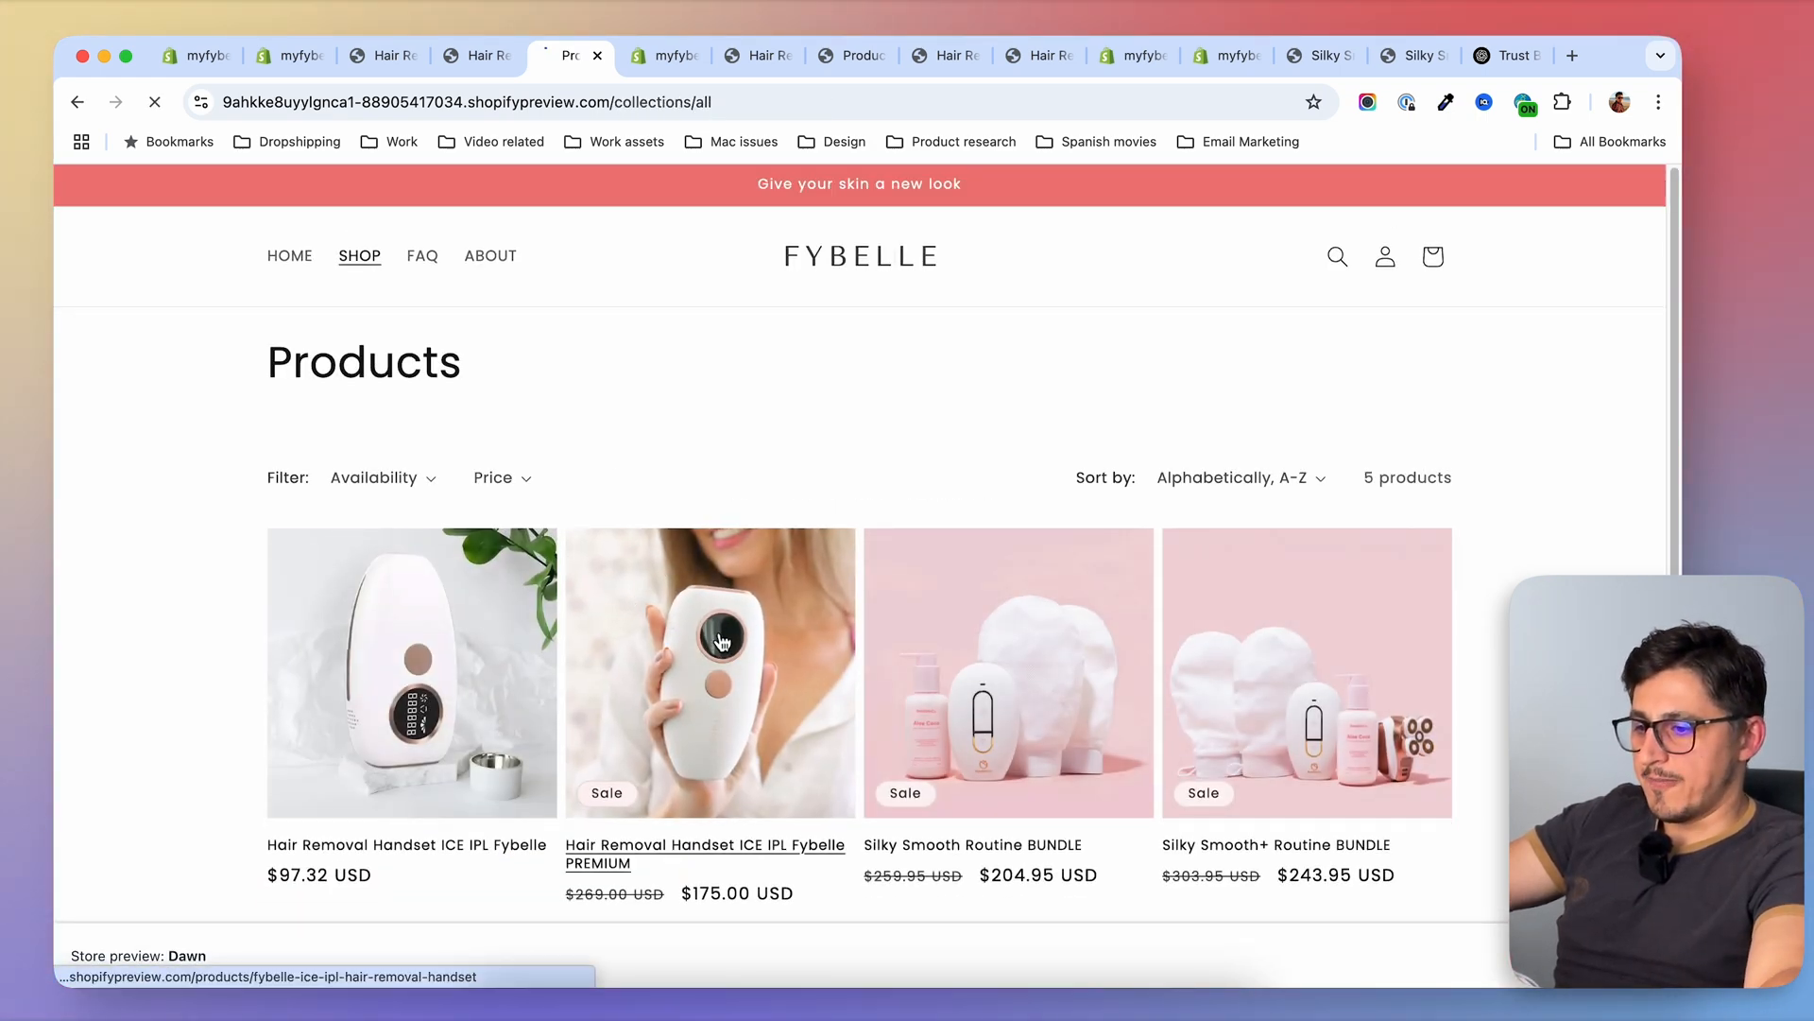
left_click(721, 641)
scroll(1143, 814, "down", 8)
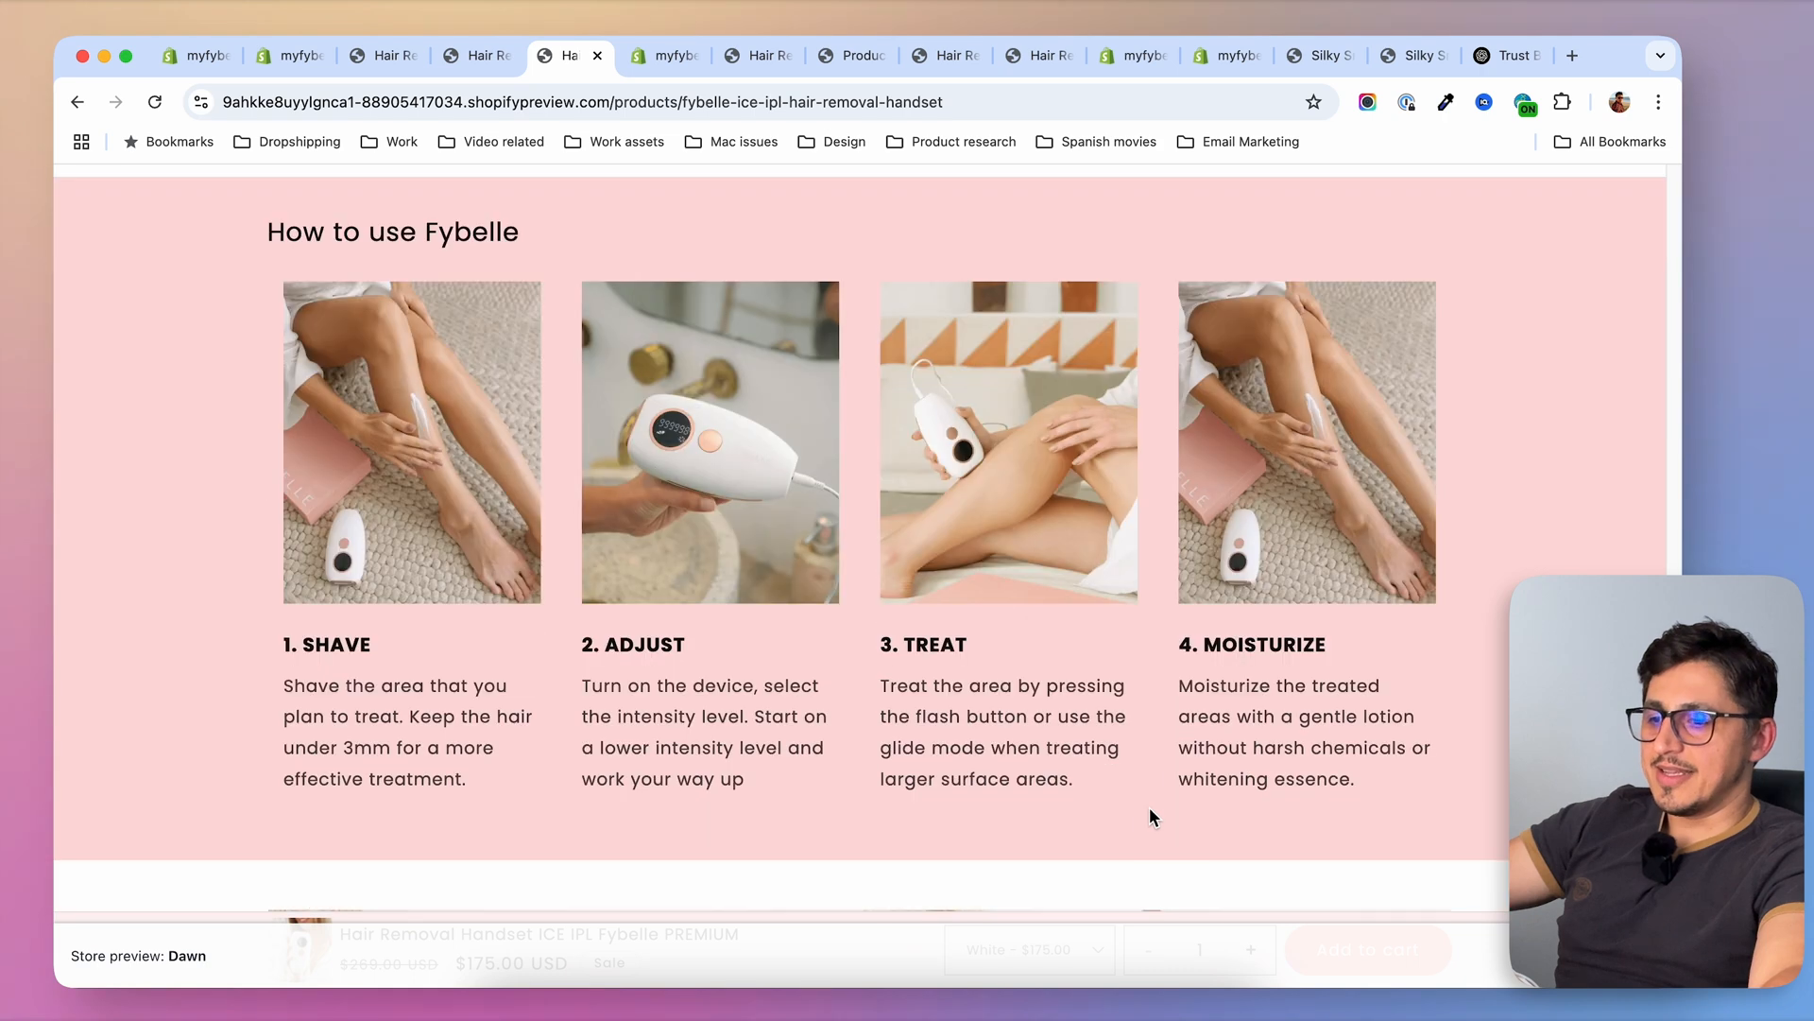
scroll(560, 700, "down", 1)
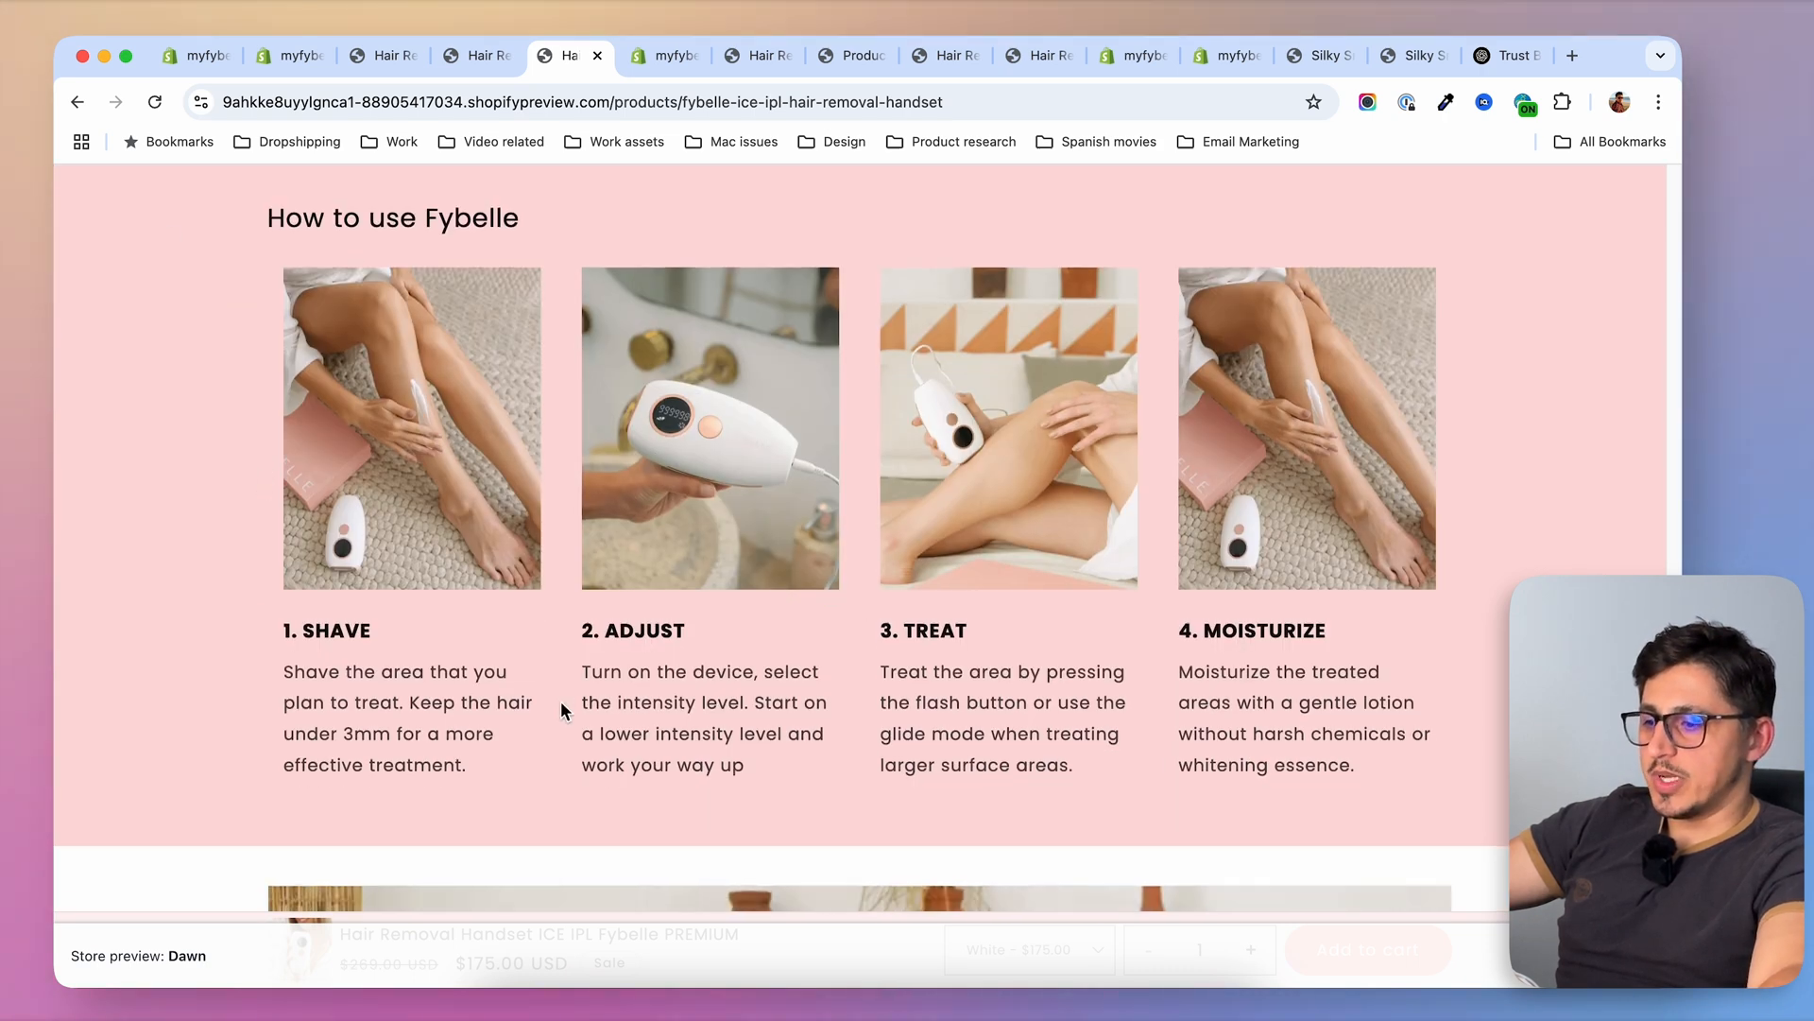
scroll(983, 517, "up", 2)
scroll(983, 518, "down", 6)
scroll(982, 519, "down", 2)
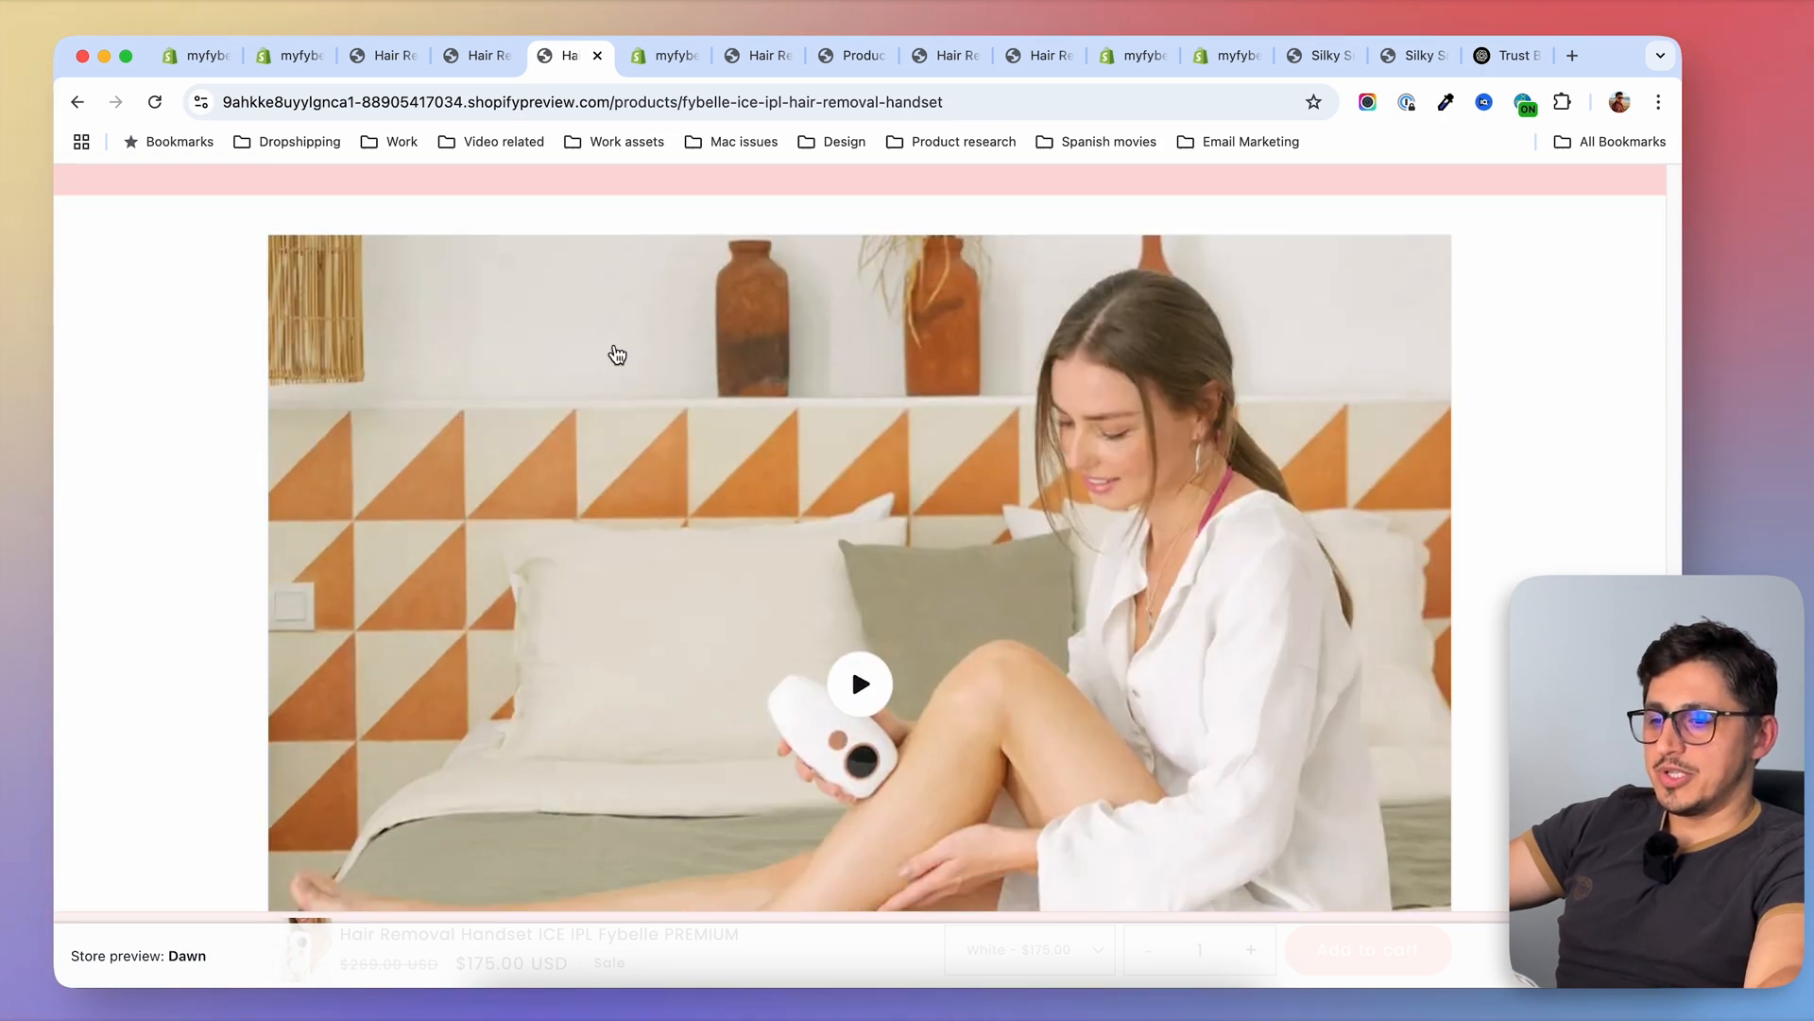
scroll(878, 641, "down", 1)
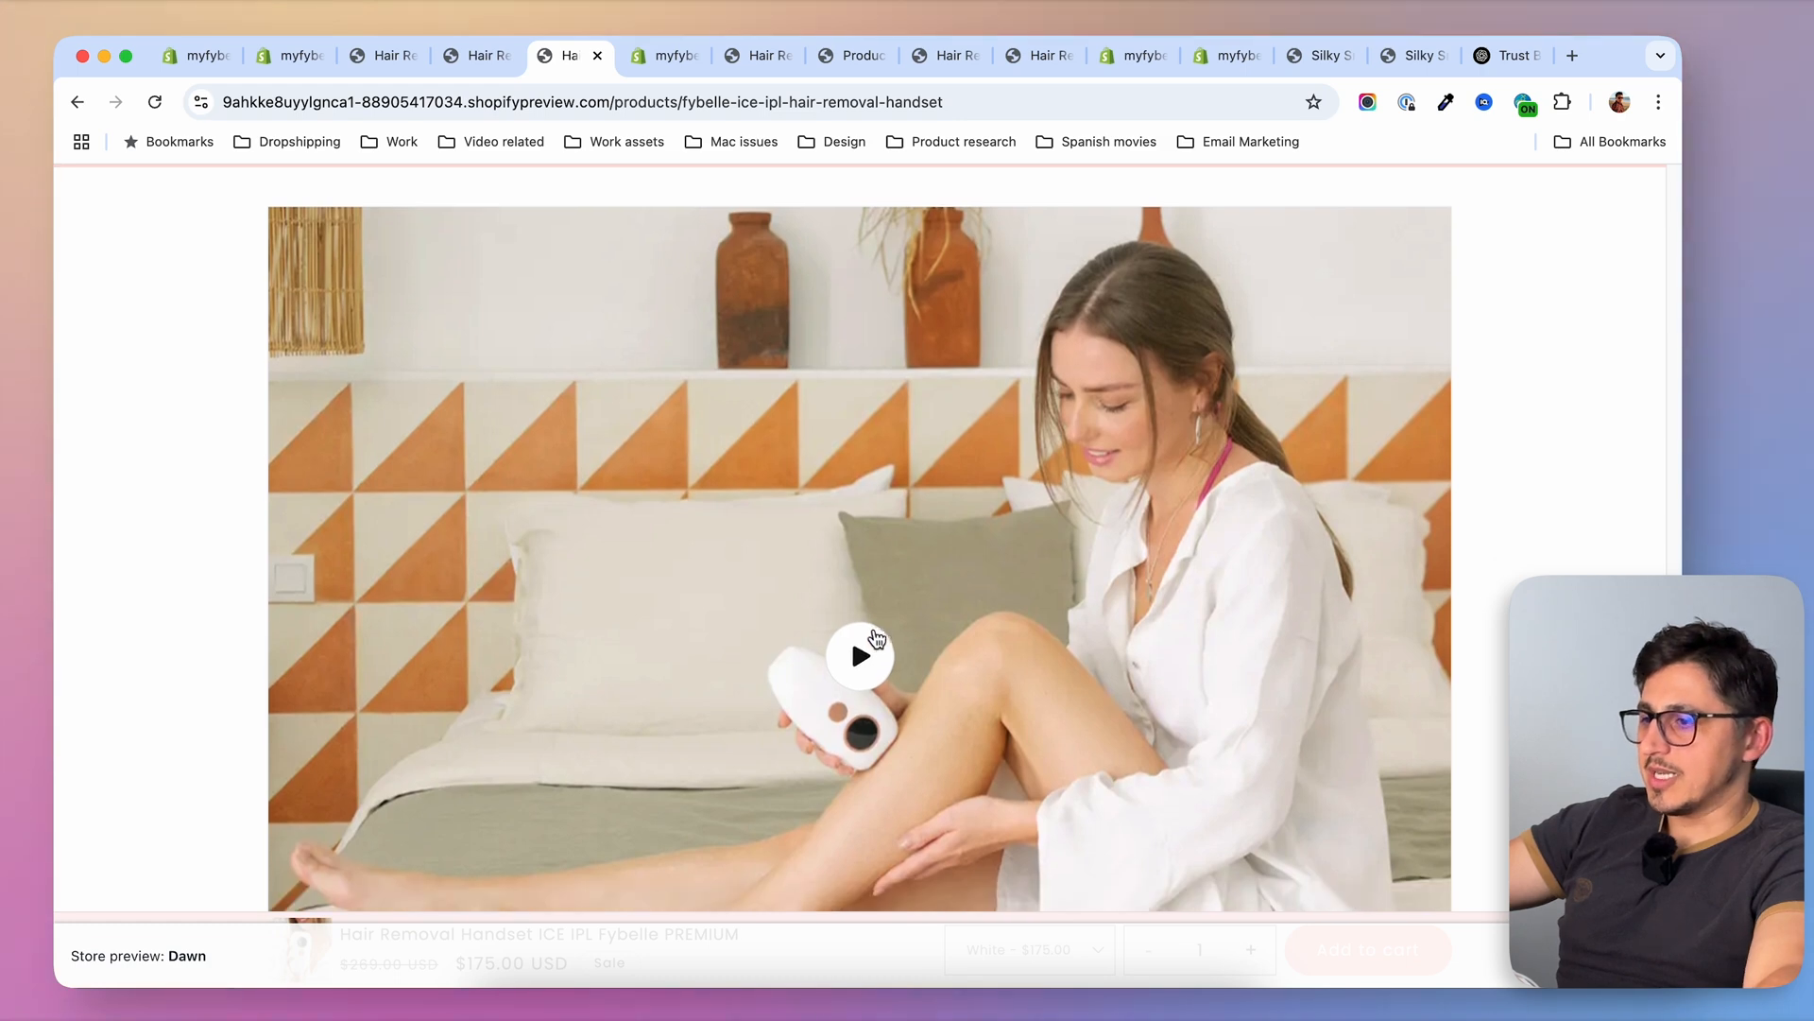
In the store's custom data settings, start a new product metafield definition named Video
left_click(289, 54)
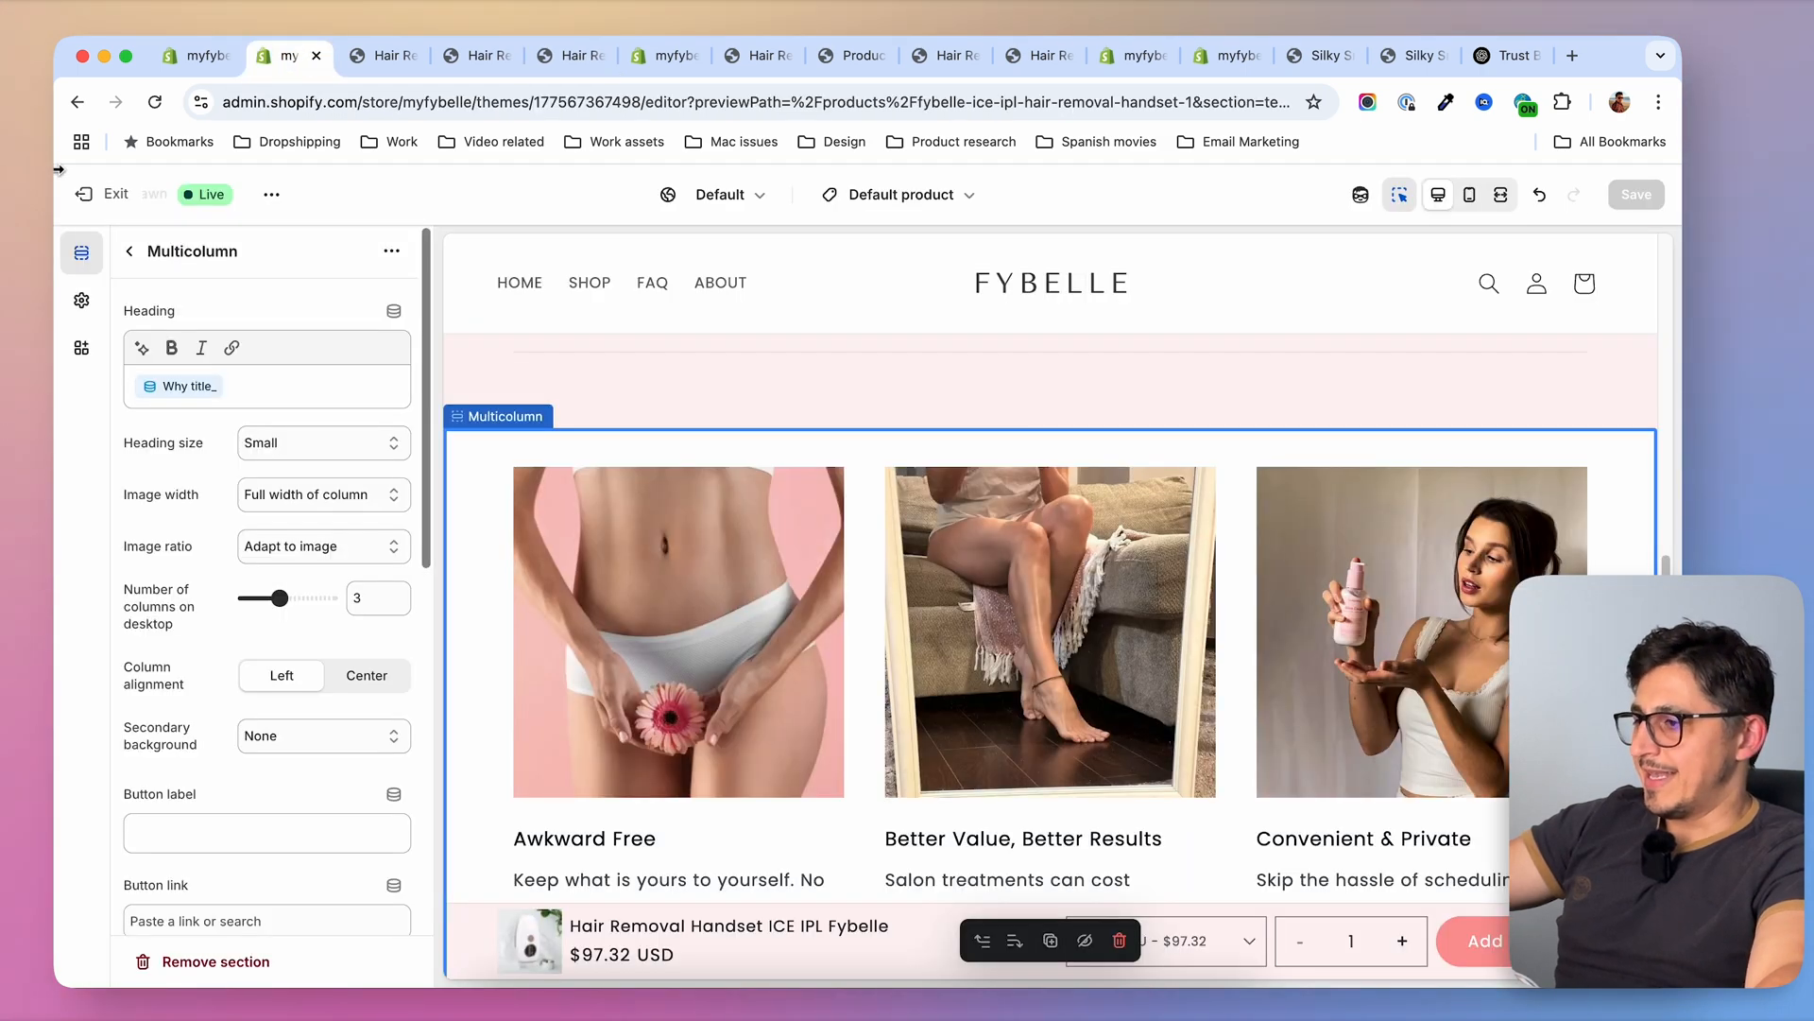
left_click(216, 55)
left_click(85, 196)
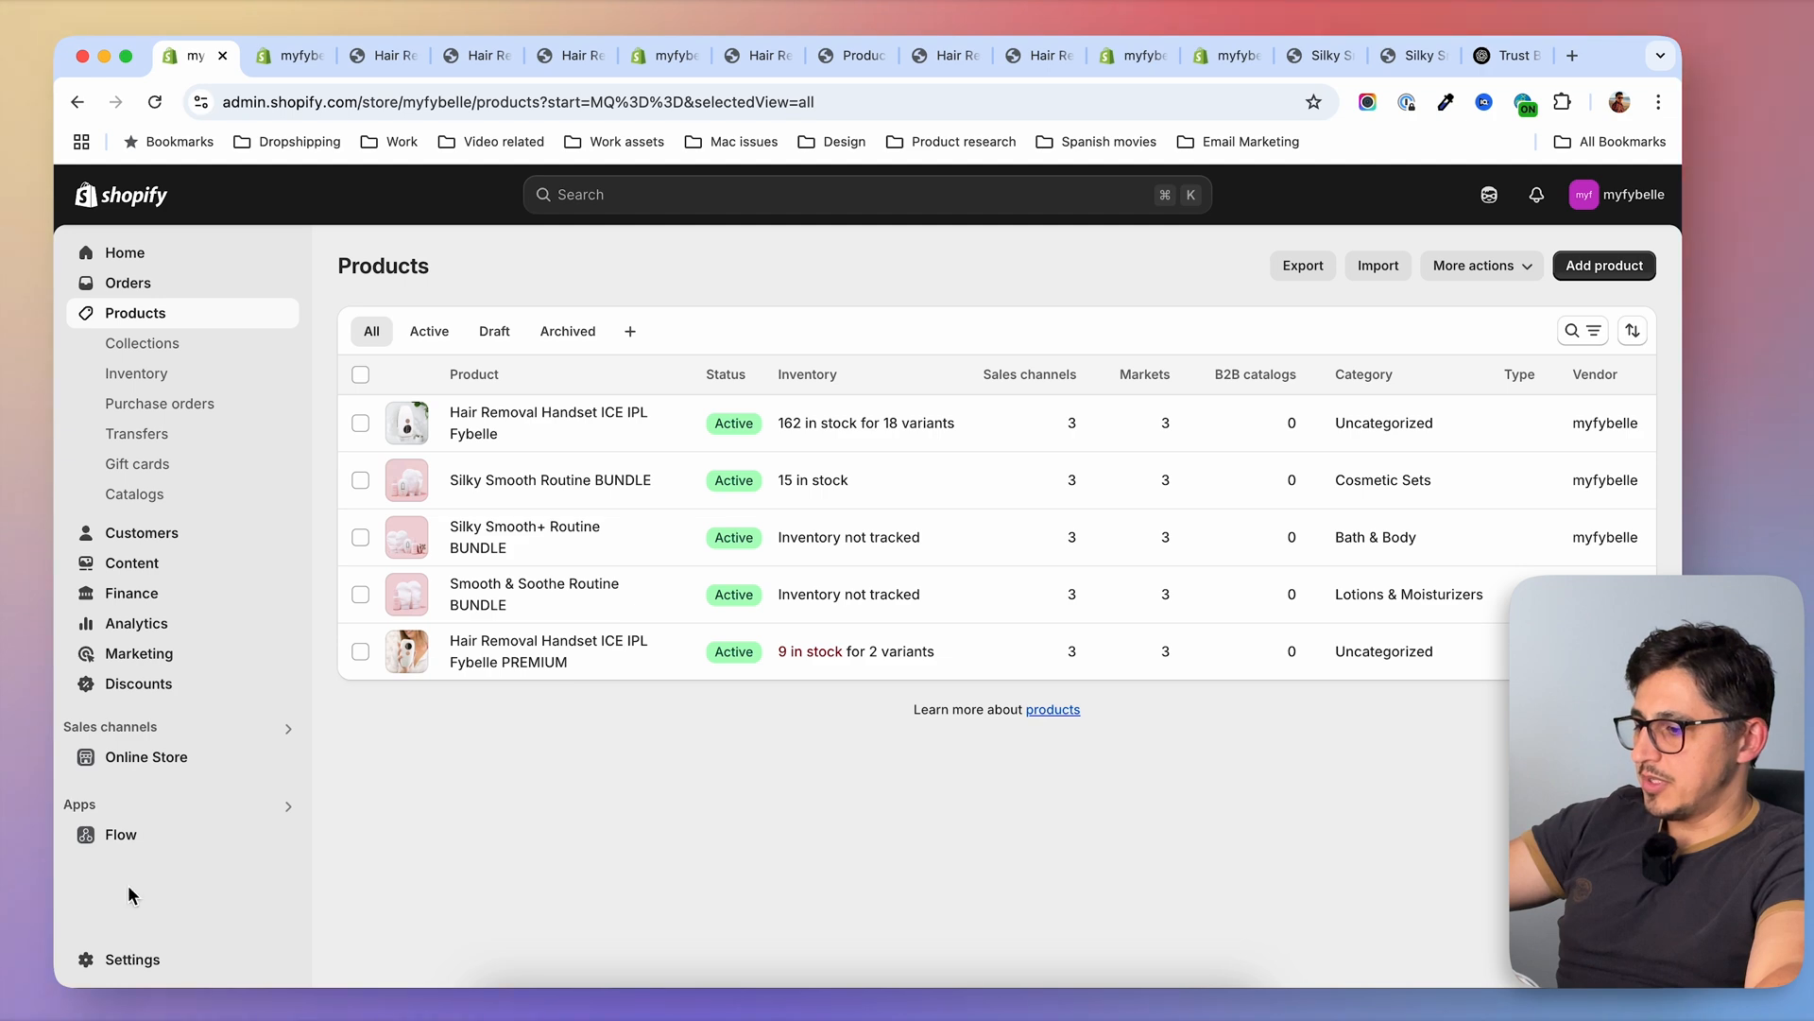
left_click(131, 959)
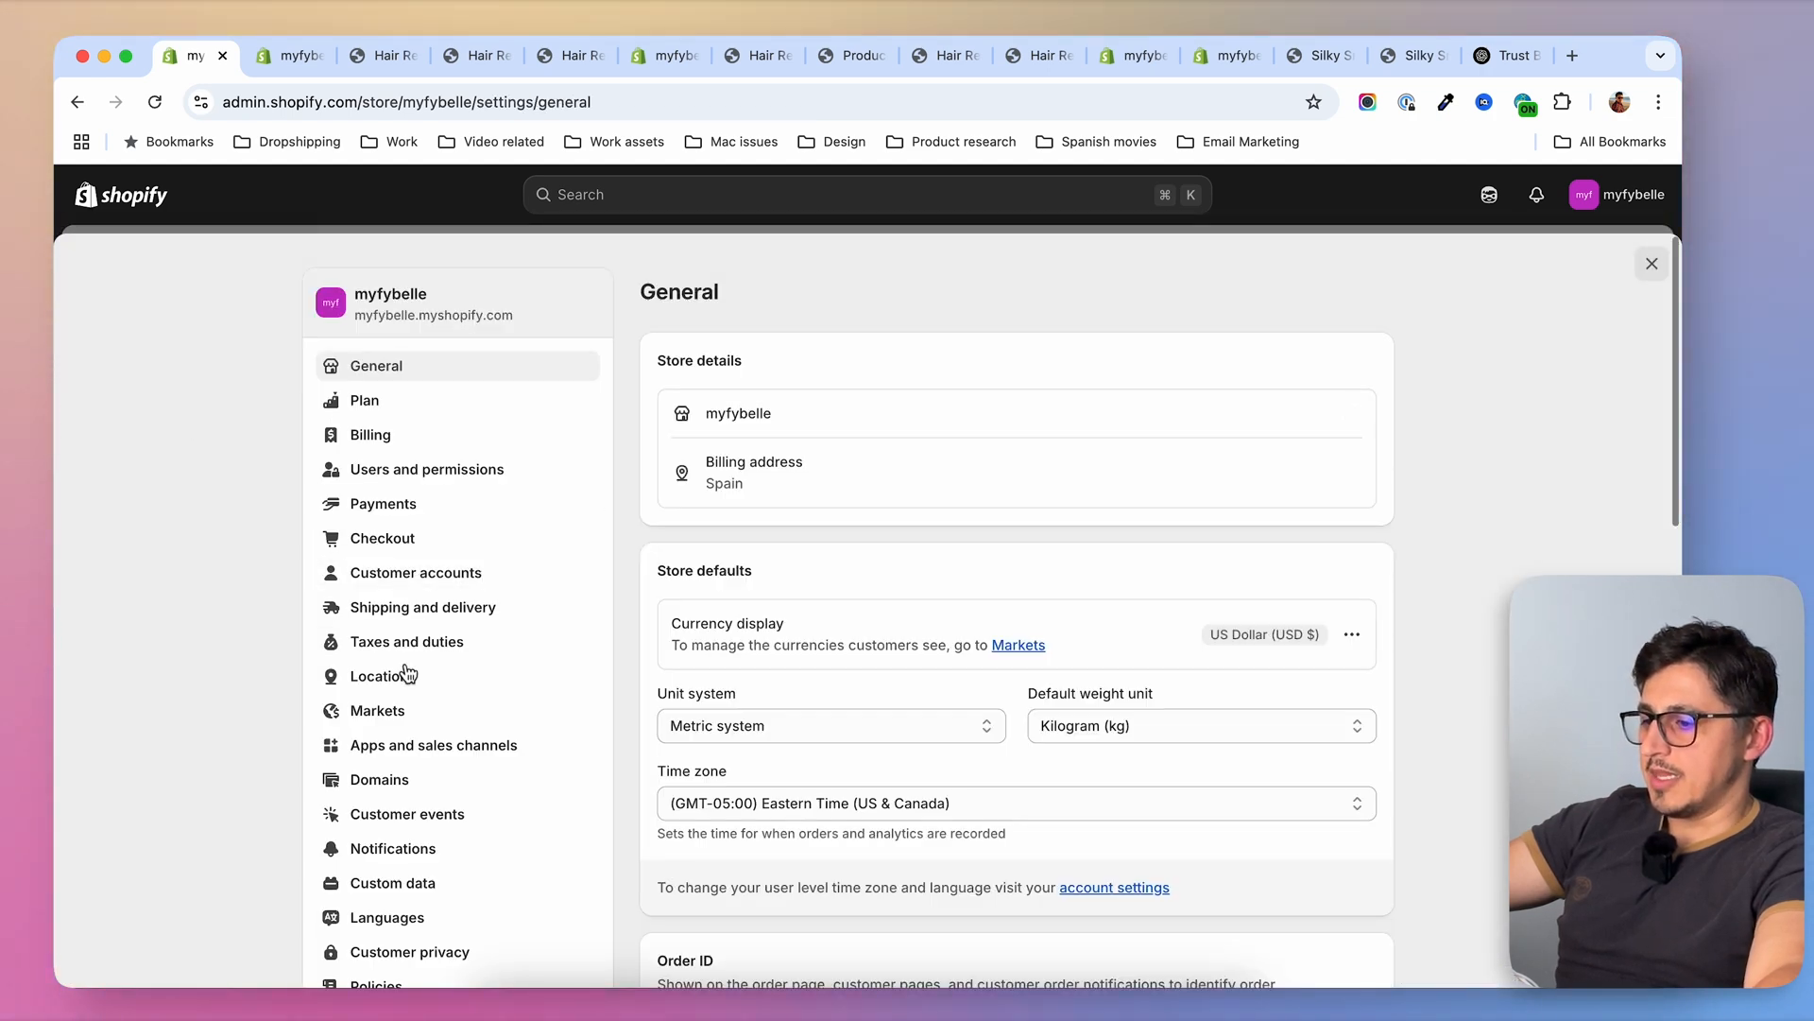
left_click(410, 893)
left_click(945, 433)
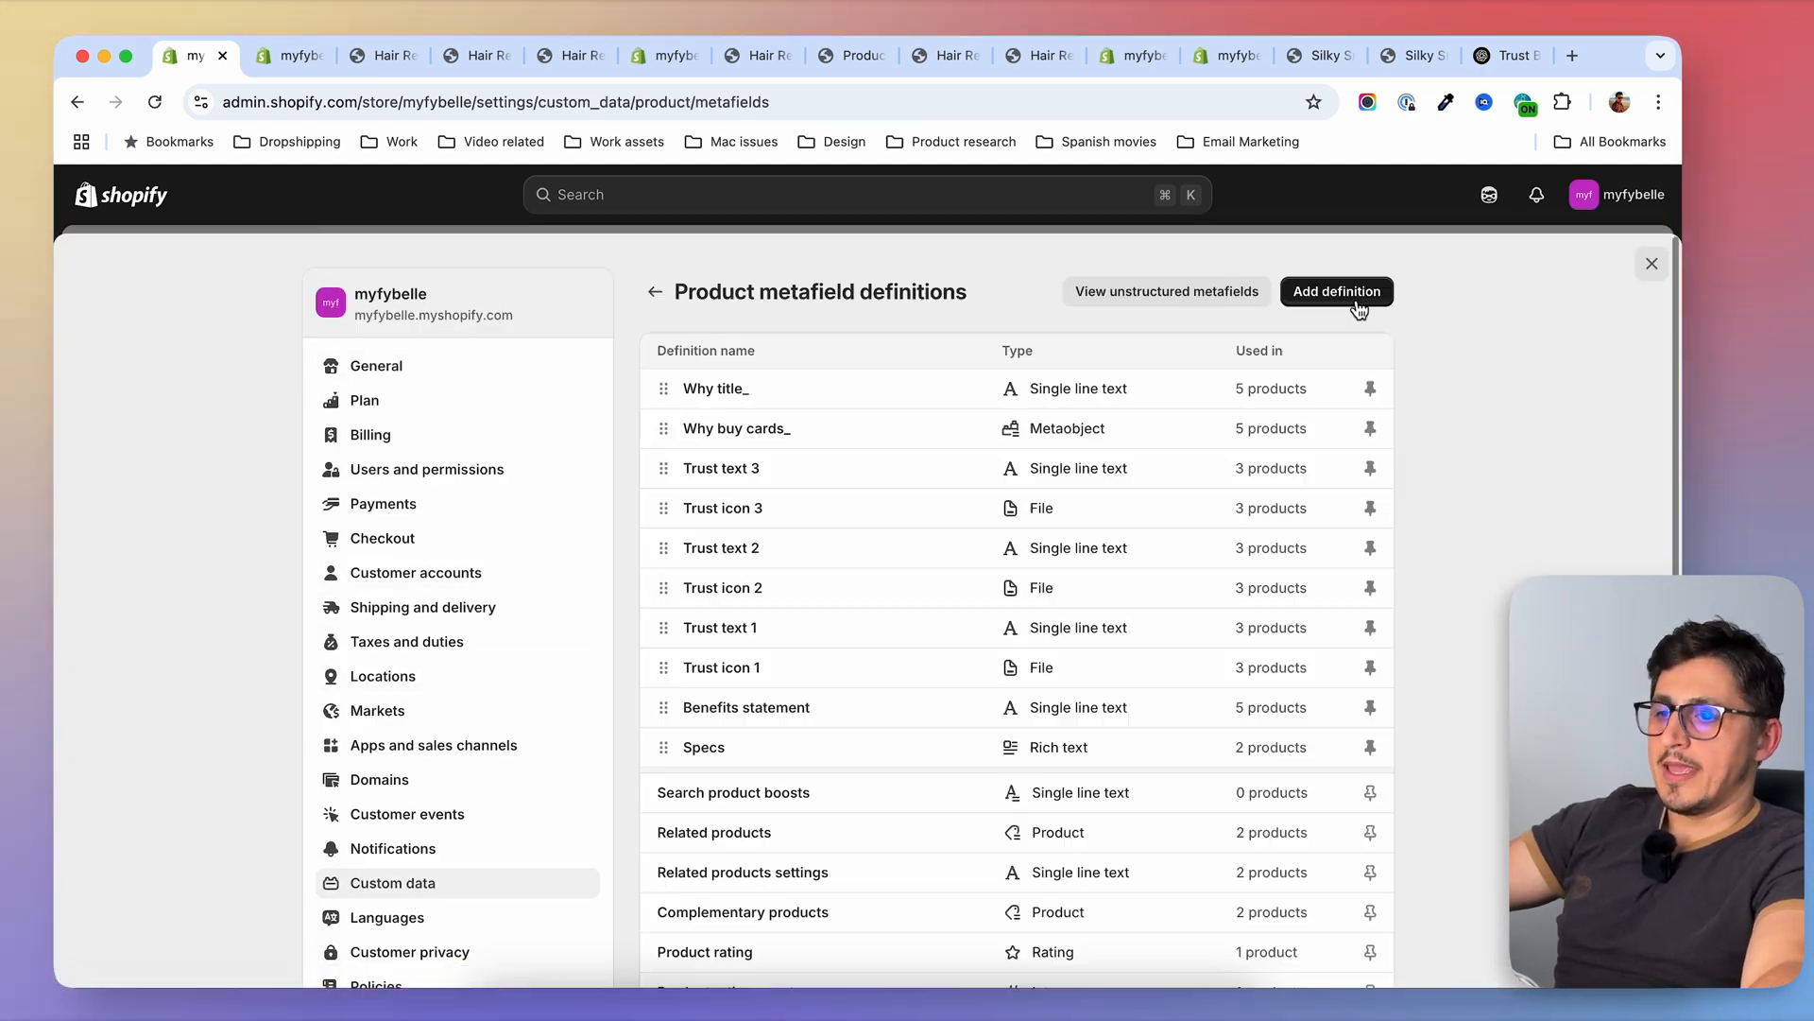
left_click(1364, 303)
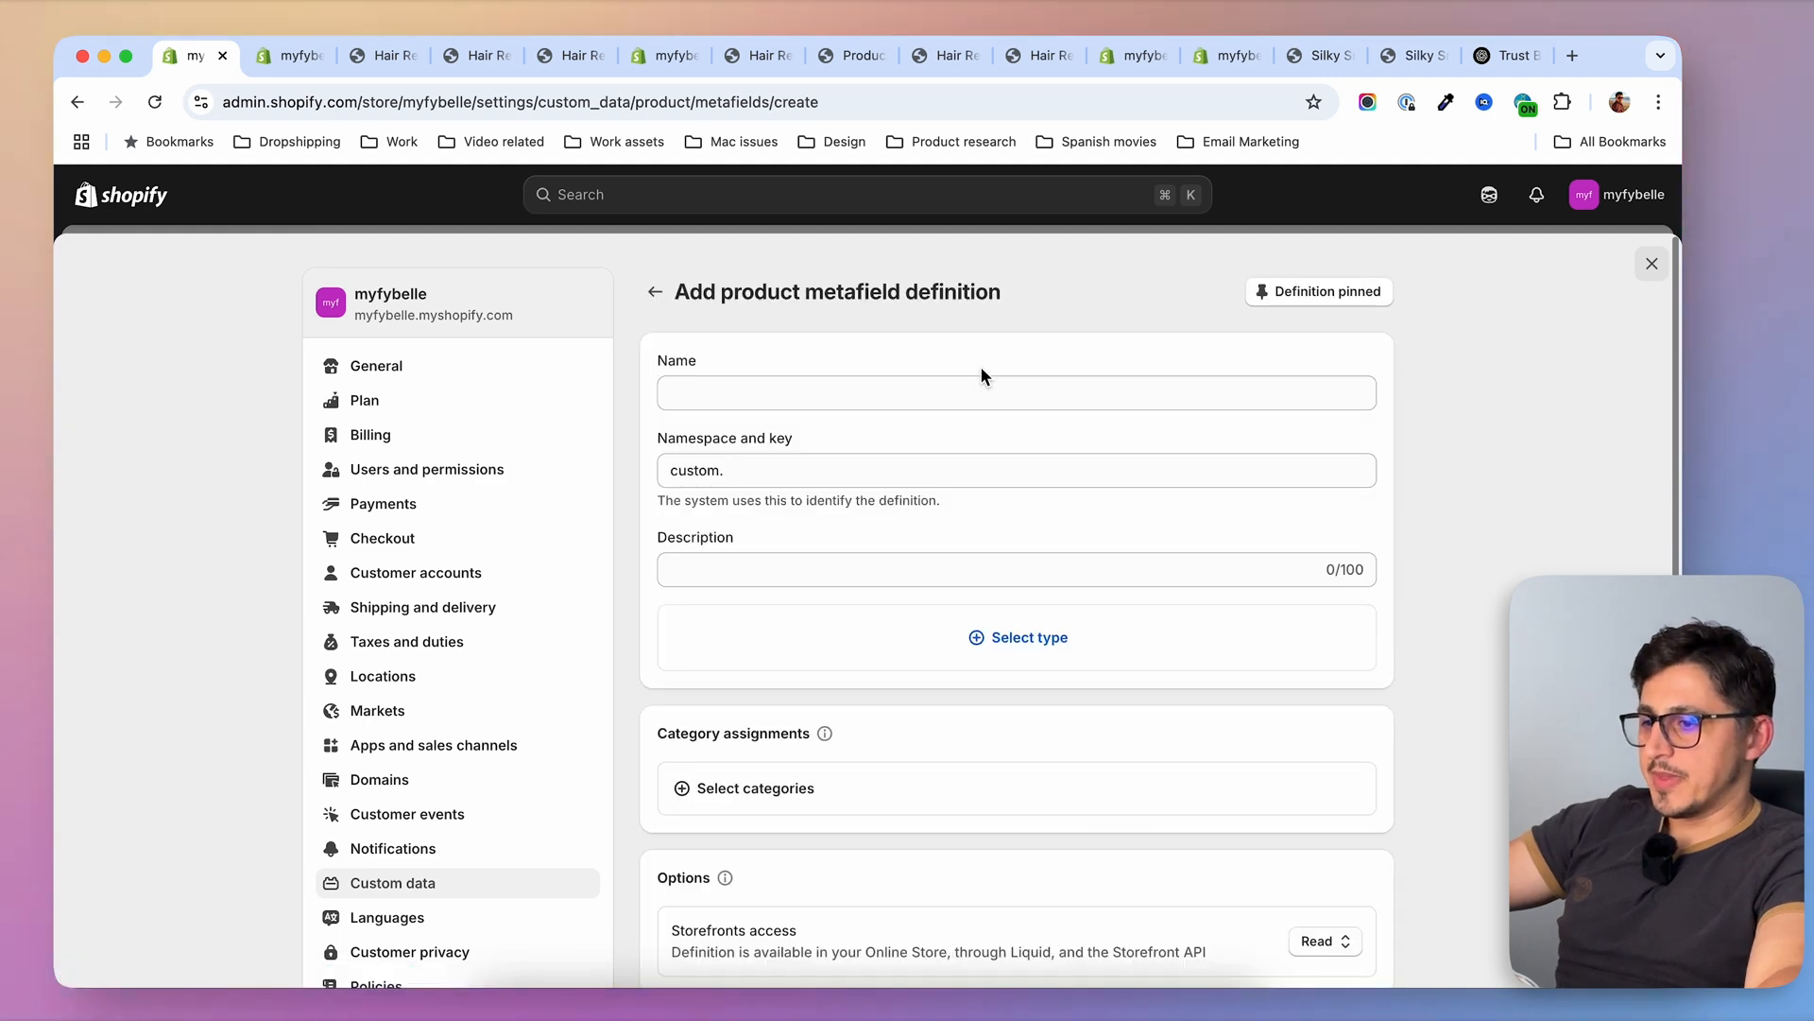
left_click(947, 392)
type("Video")
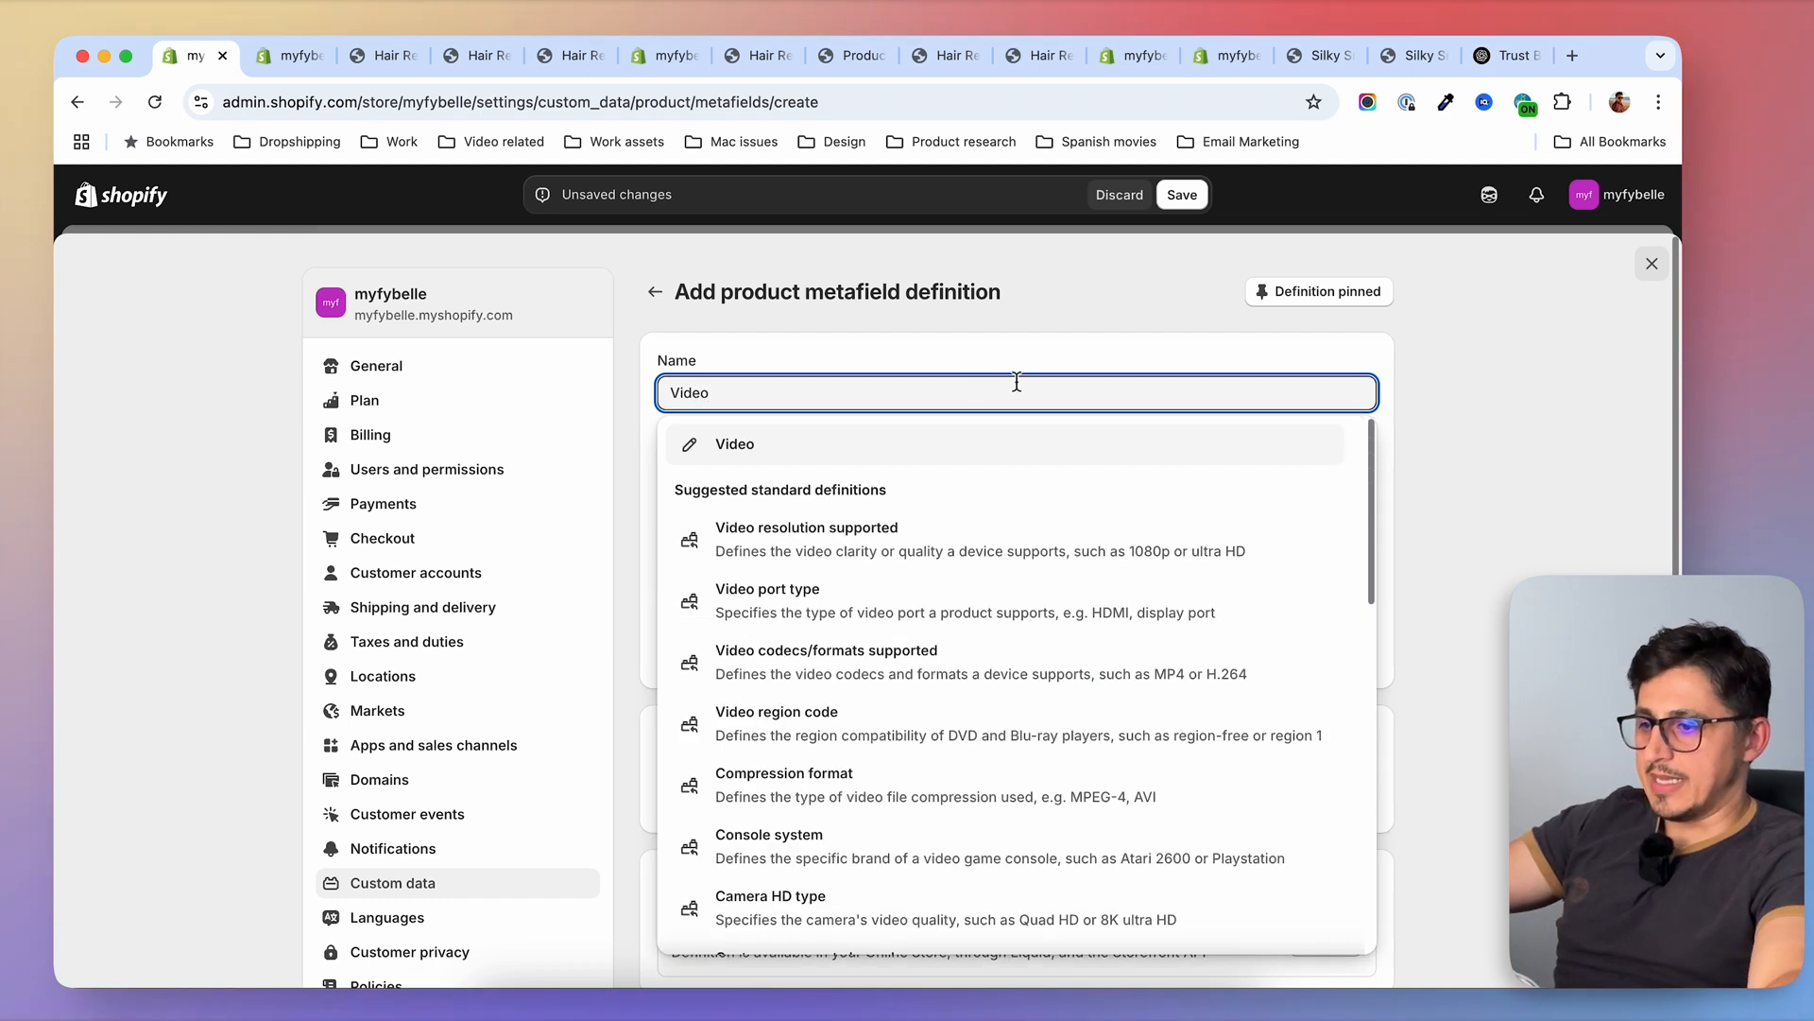
key("Return")
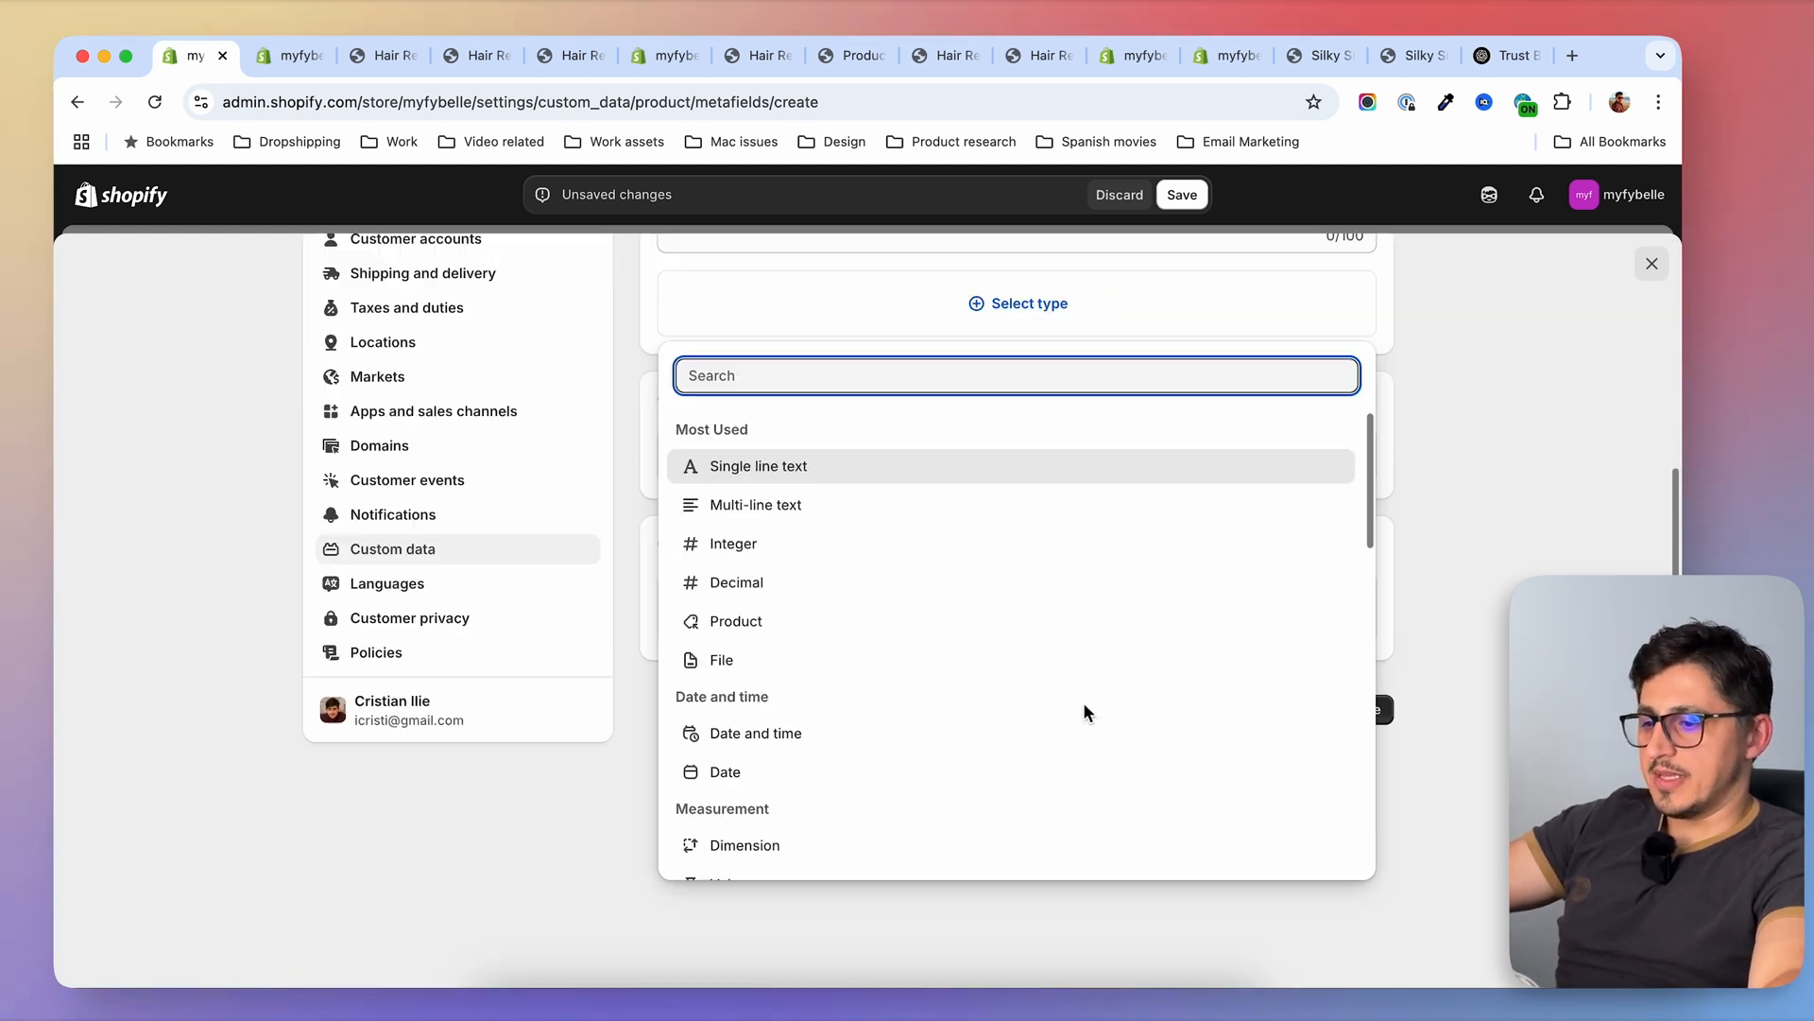
Make the Video definition a single-file field that accepts only videos, excluding images, and save it
left_click(765, 663)
left_click(770, 694)
left_click(715, 756)
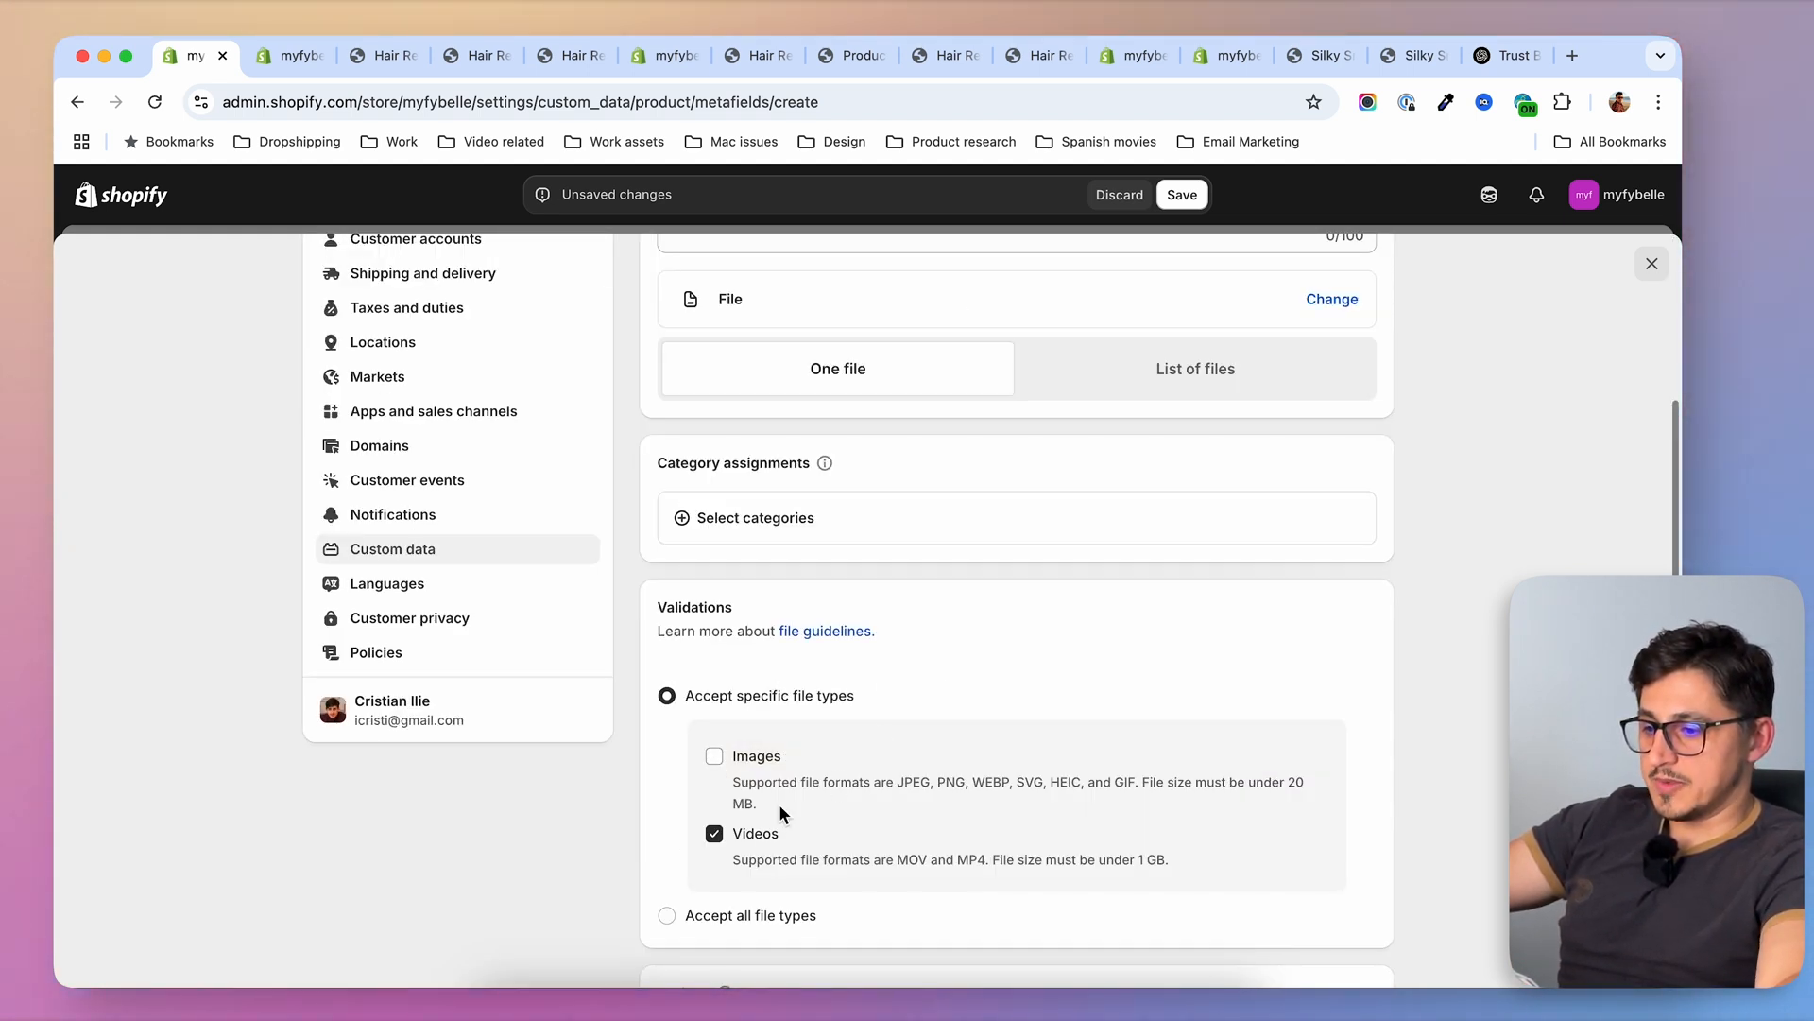
scroll(1069, 879, "down", 5)
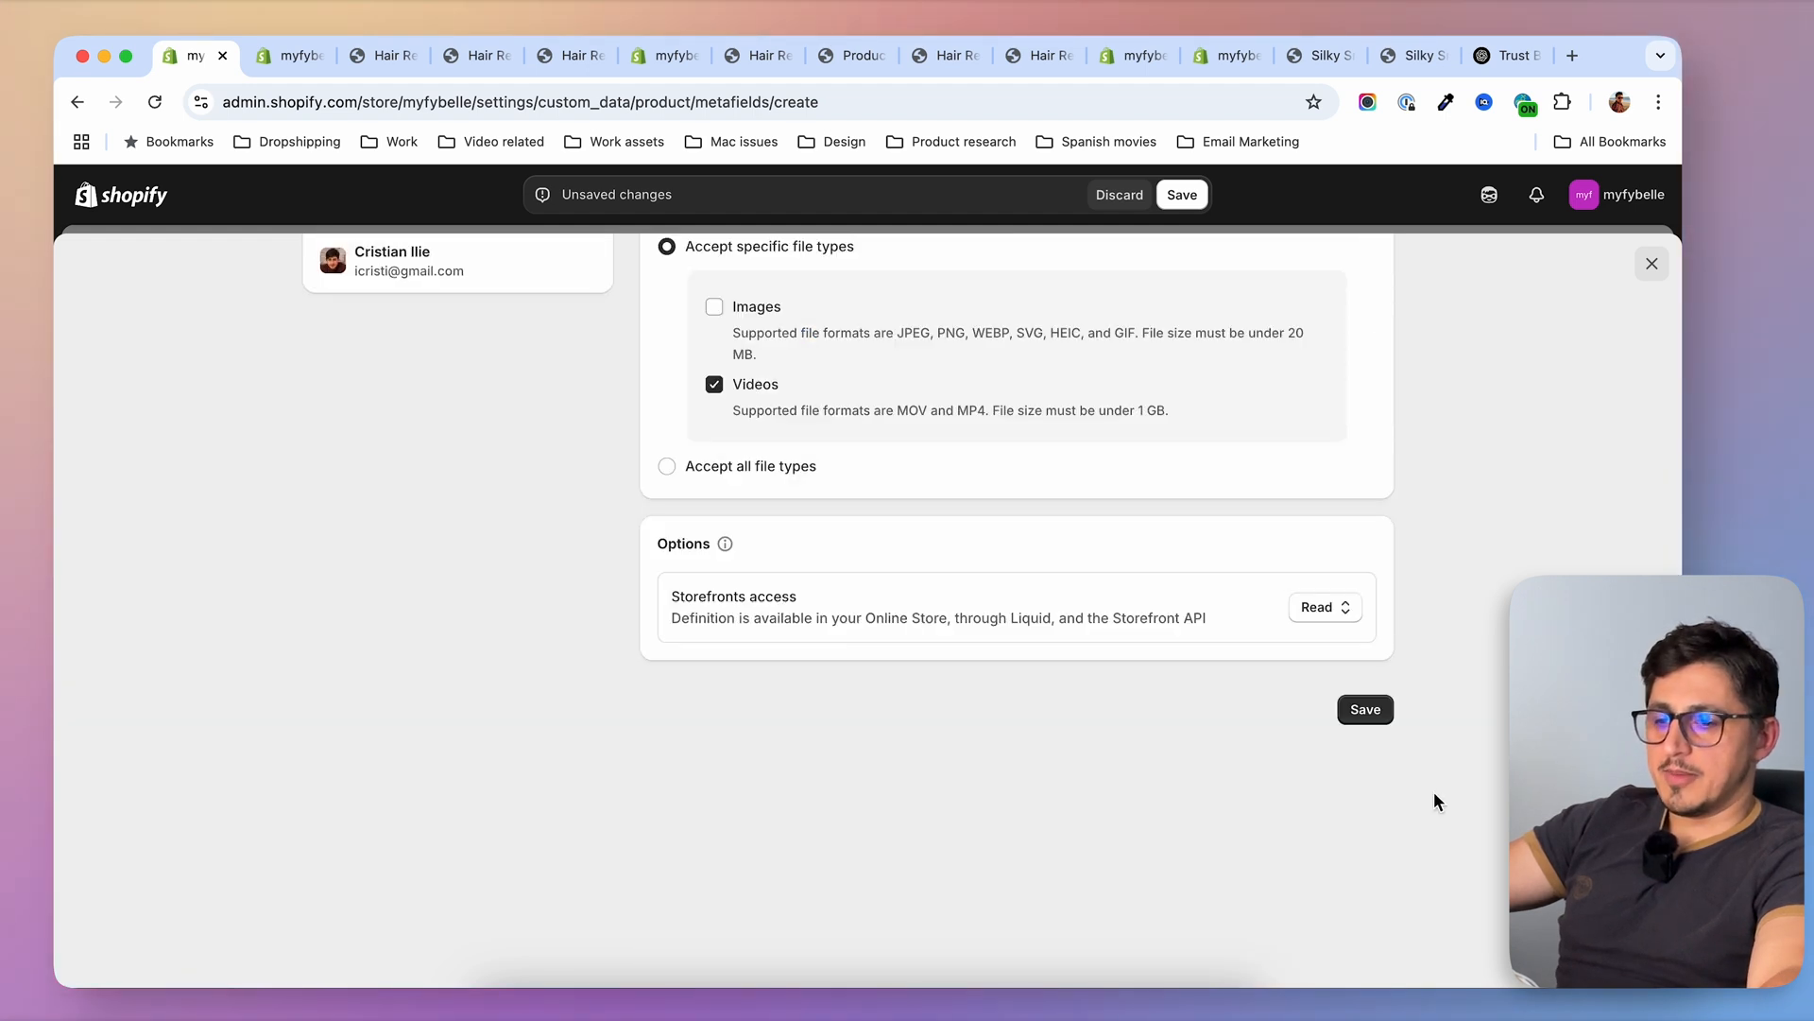
left_click(1365, 709)
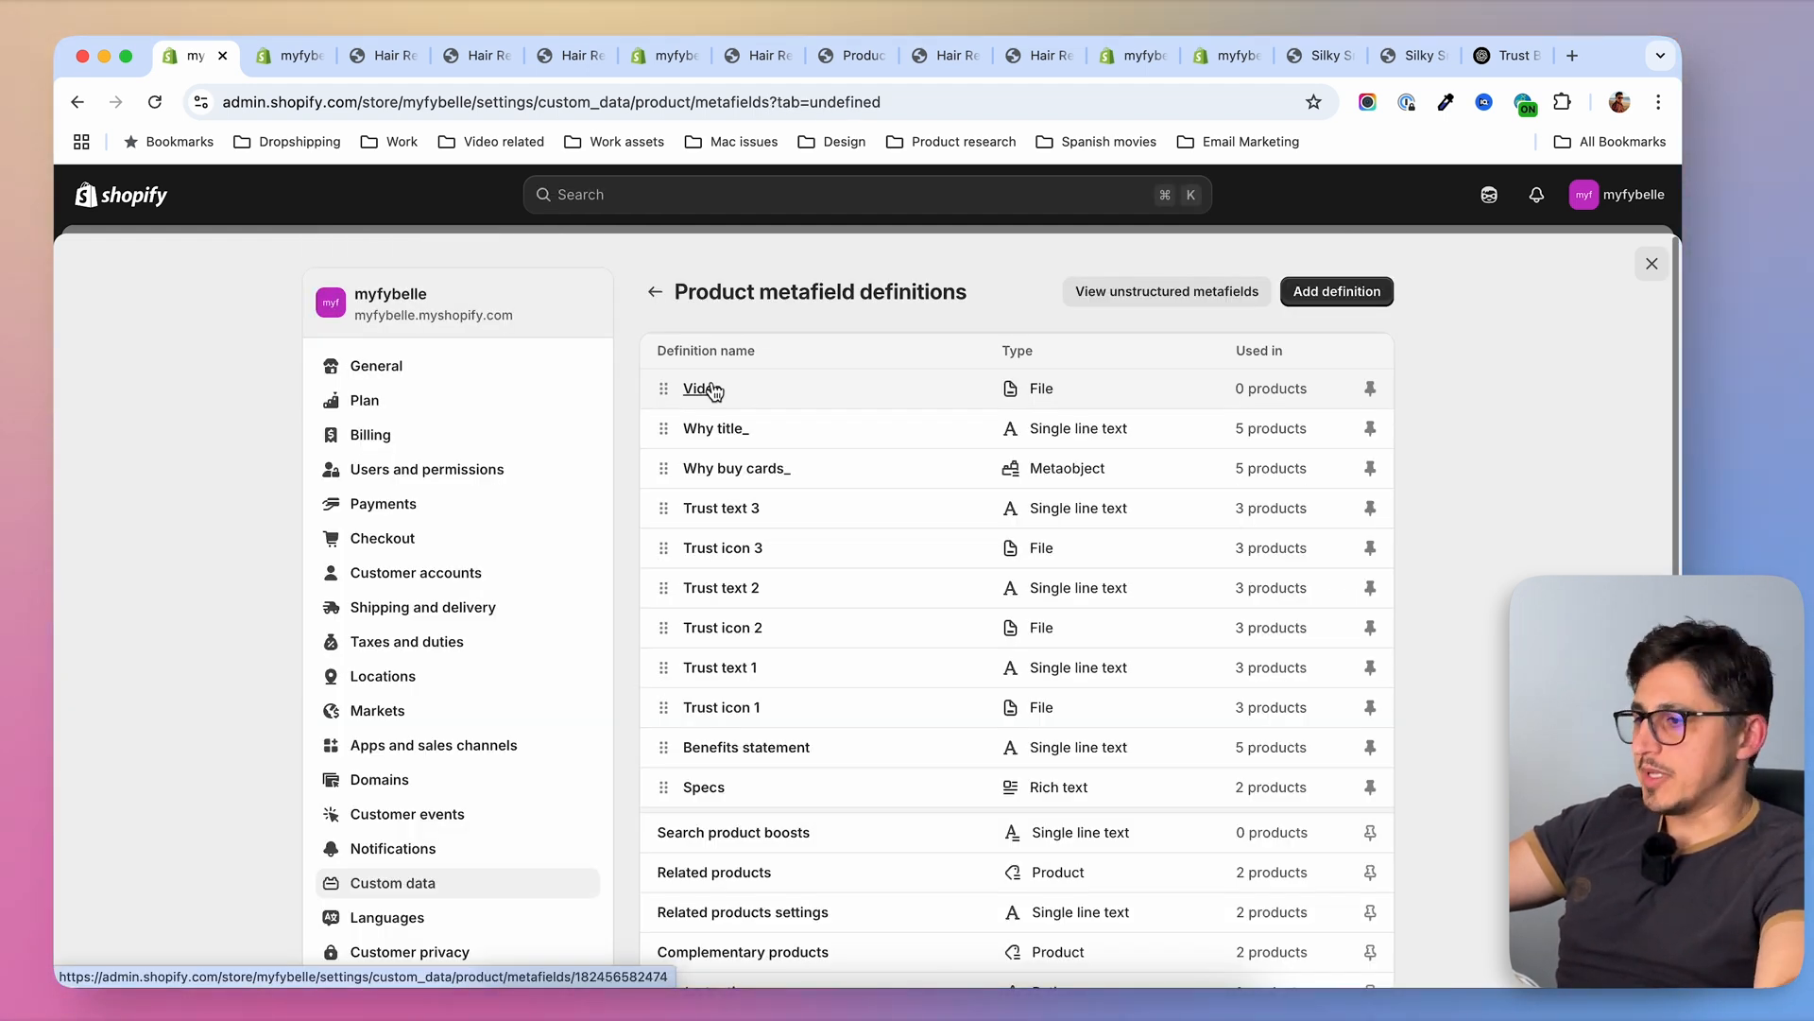
Upload the Fybelle ICE handset MP4 into the Video metafield of Hair Removal Handset ICE IPL Fybelle PREMIUM and save the product
left_click(285, 55)
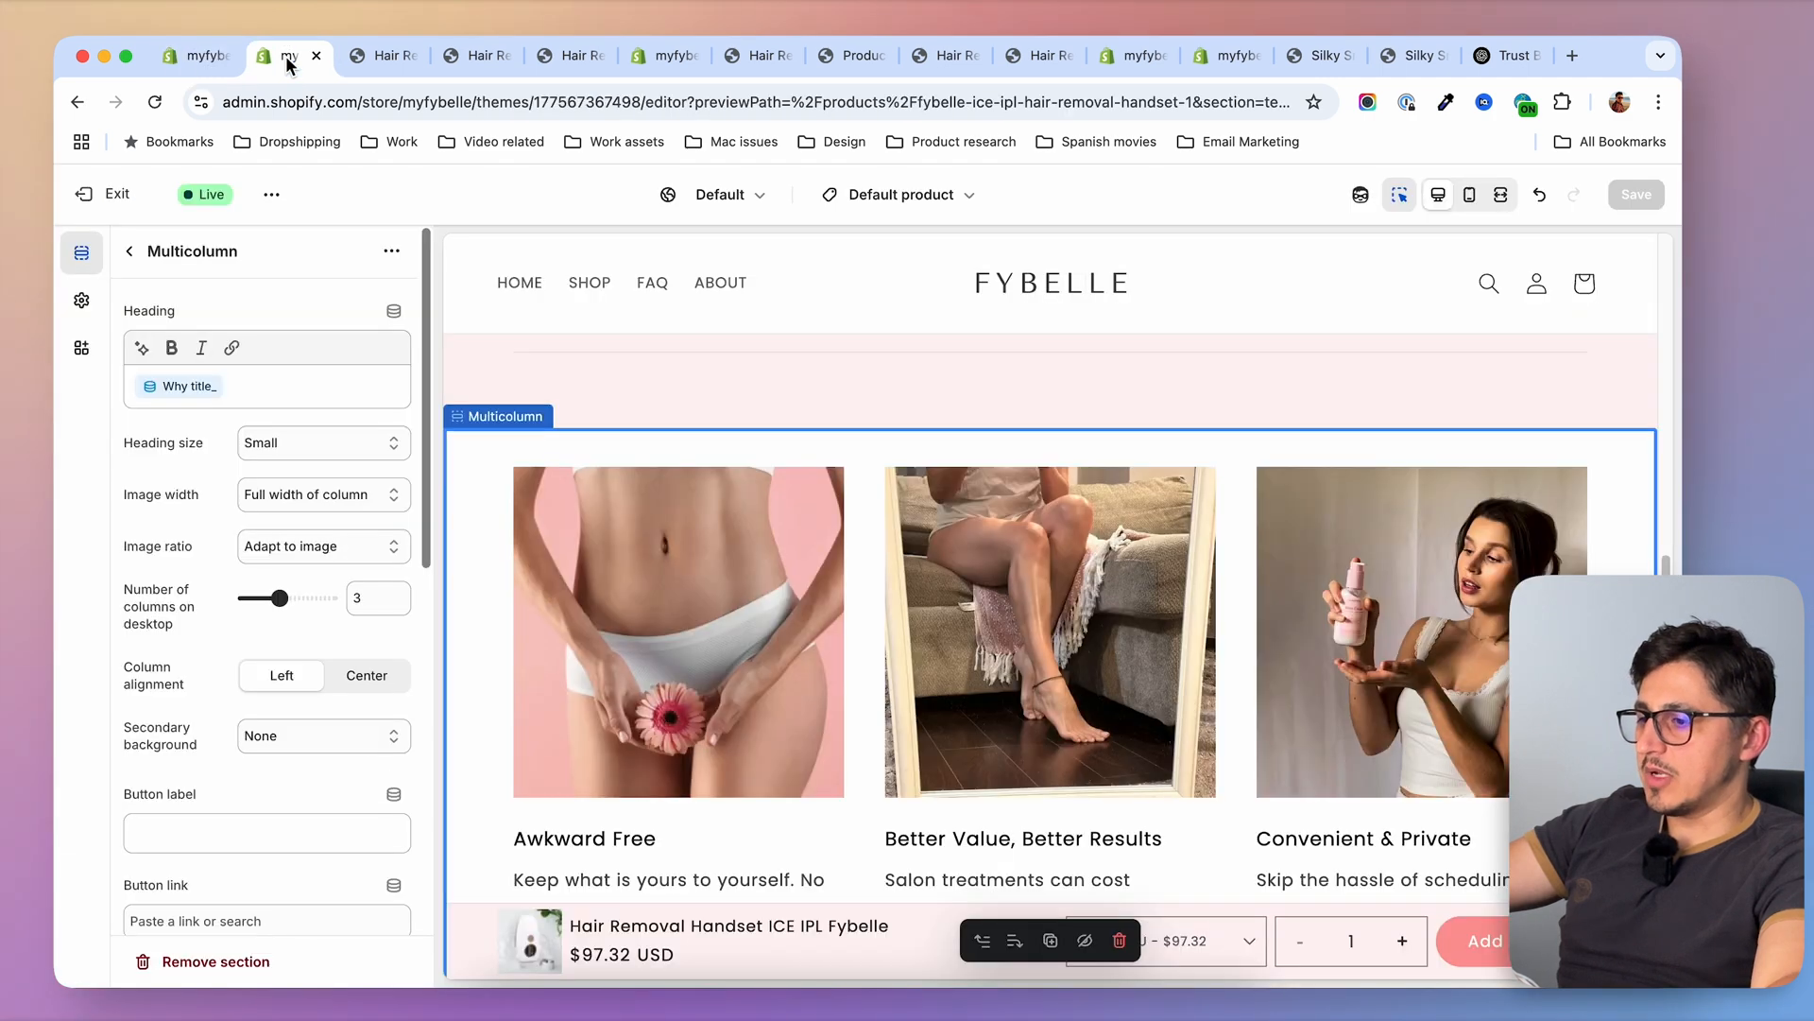
left_click(92, 195)
left_click(555, 646)
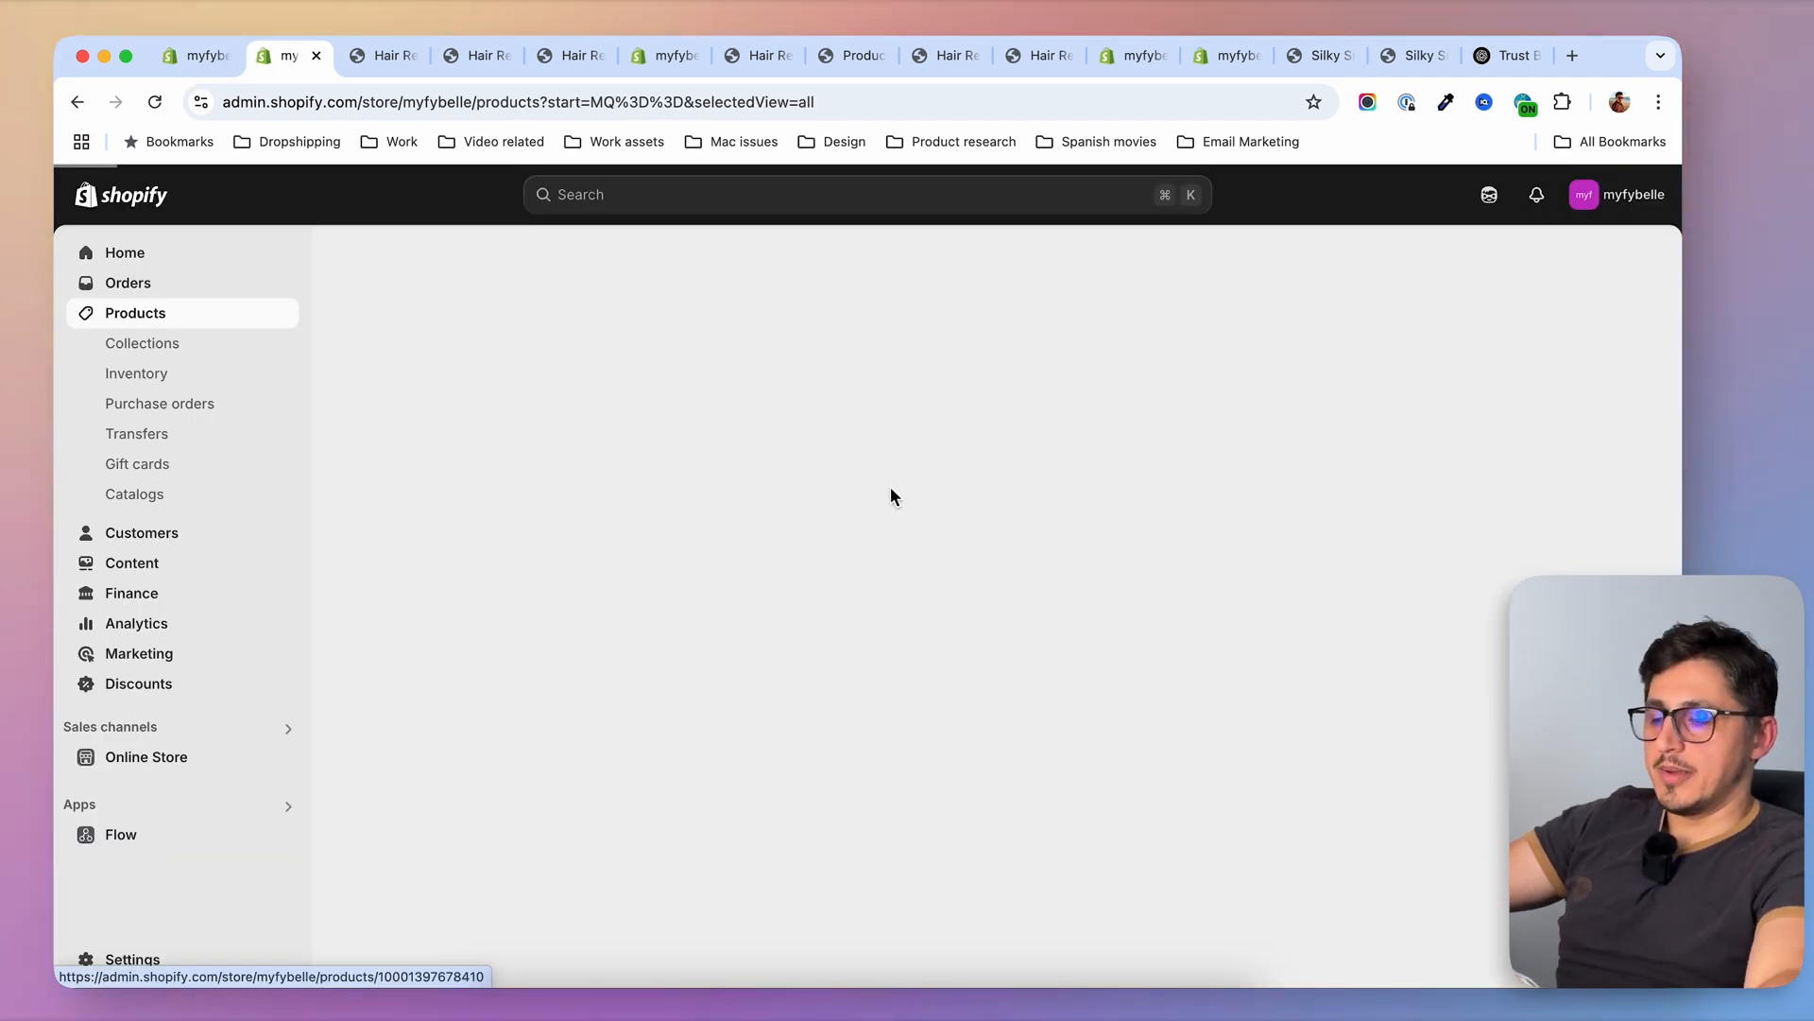
scroll(435, 537, "down", 15)
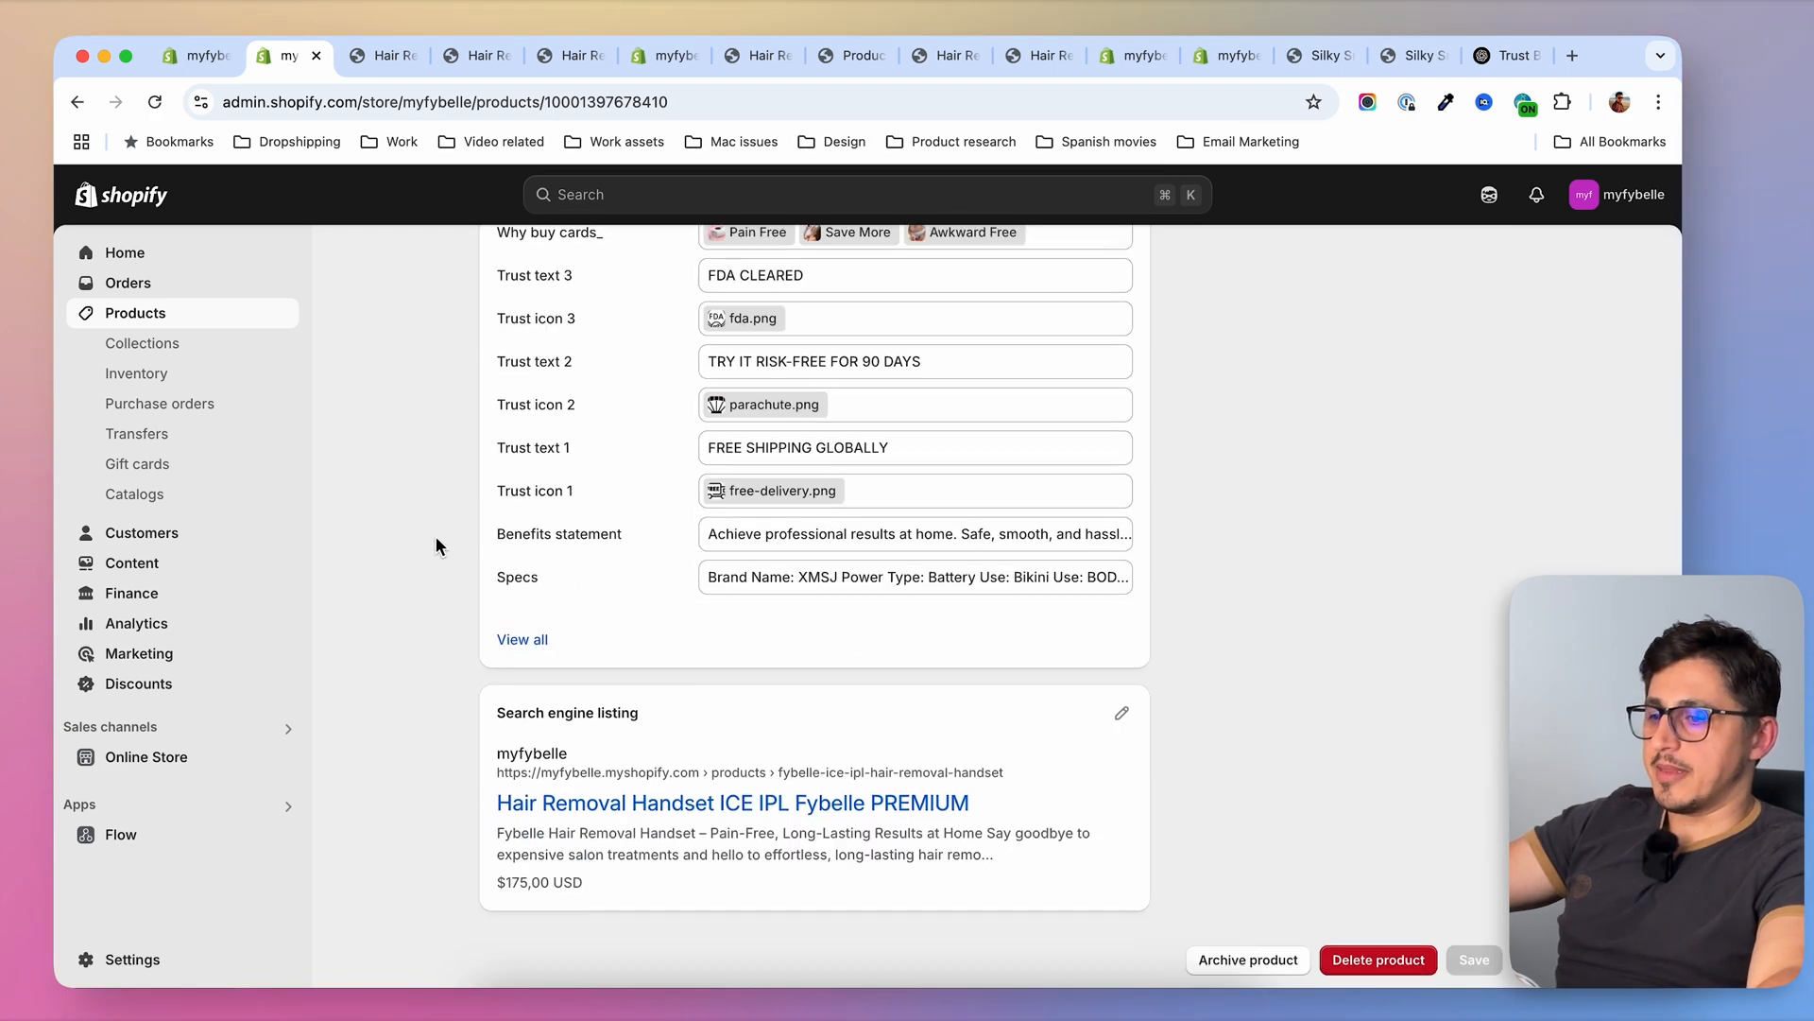
scroll(436, 535, "up", 2)
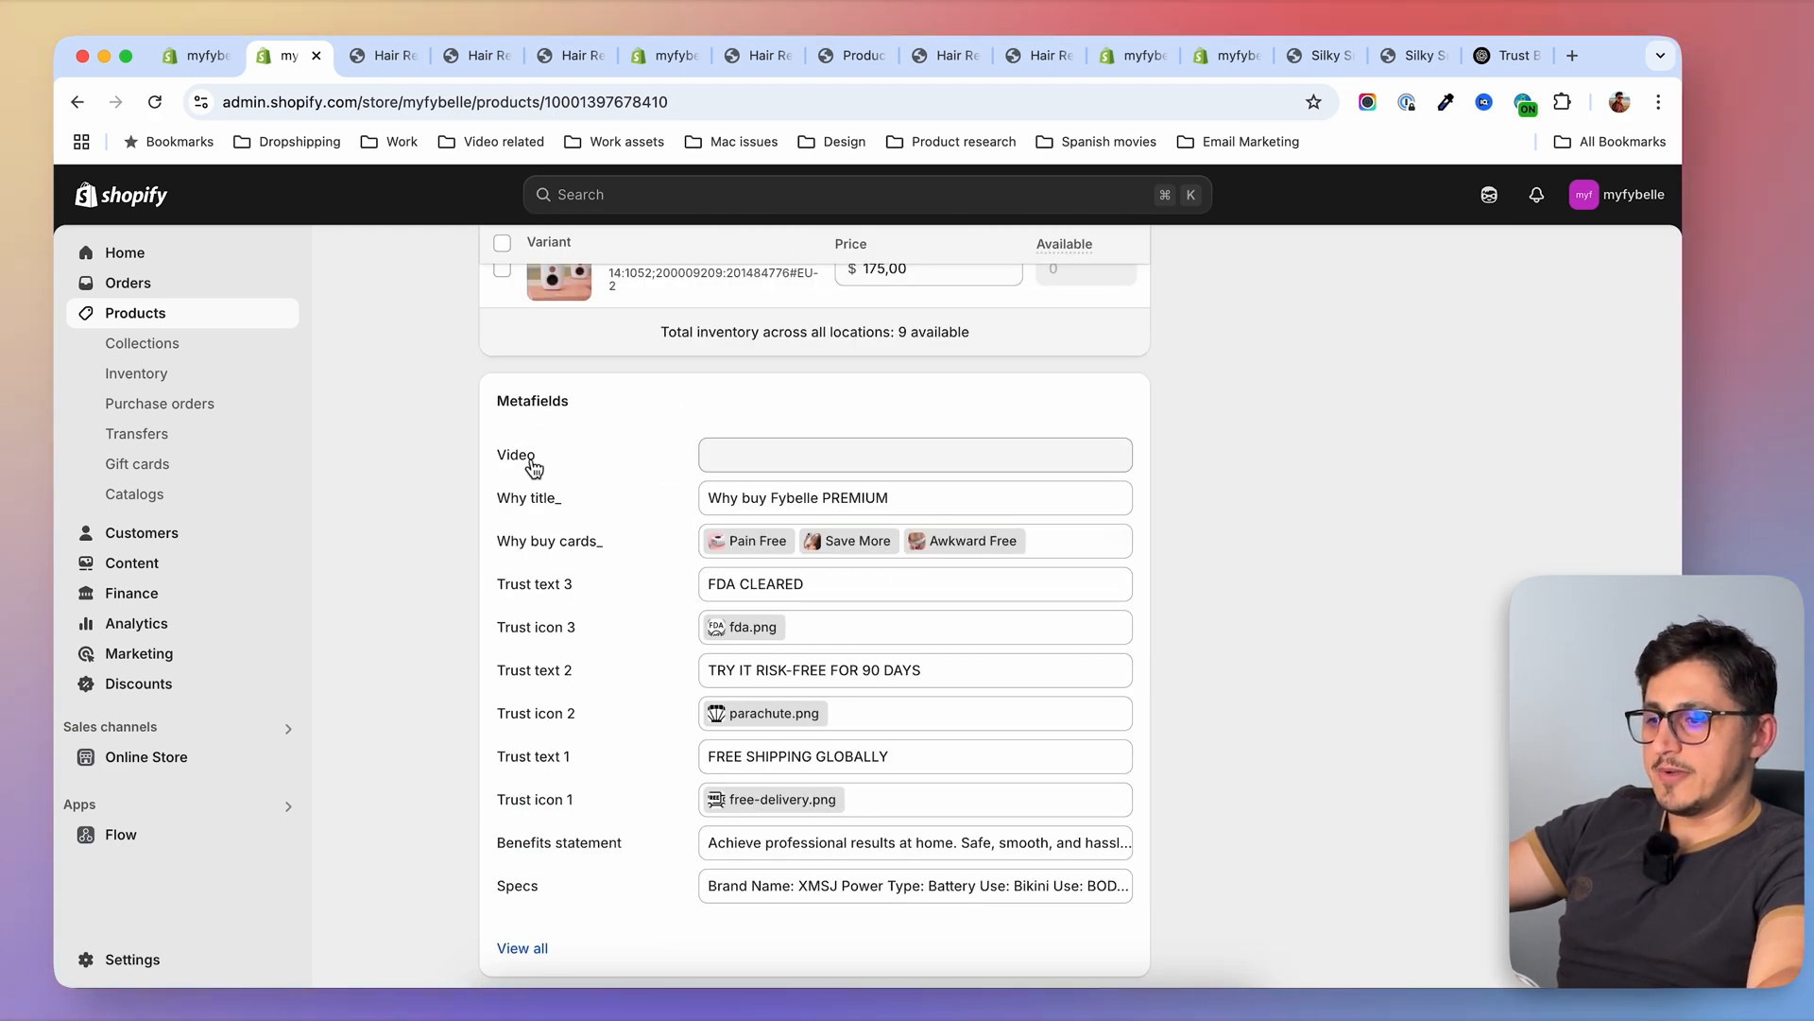
left_click(812, 466)
left_click(412, 460)
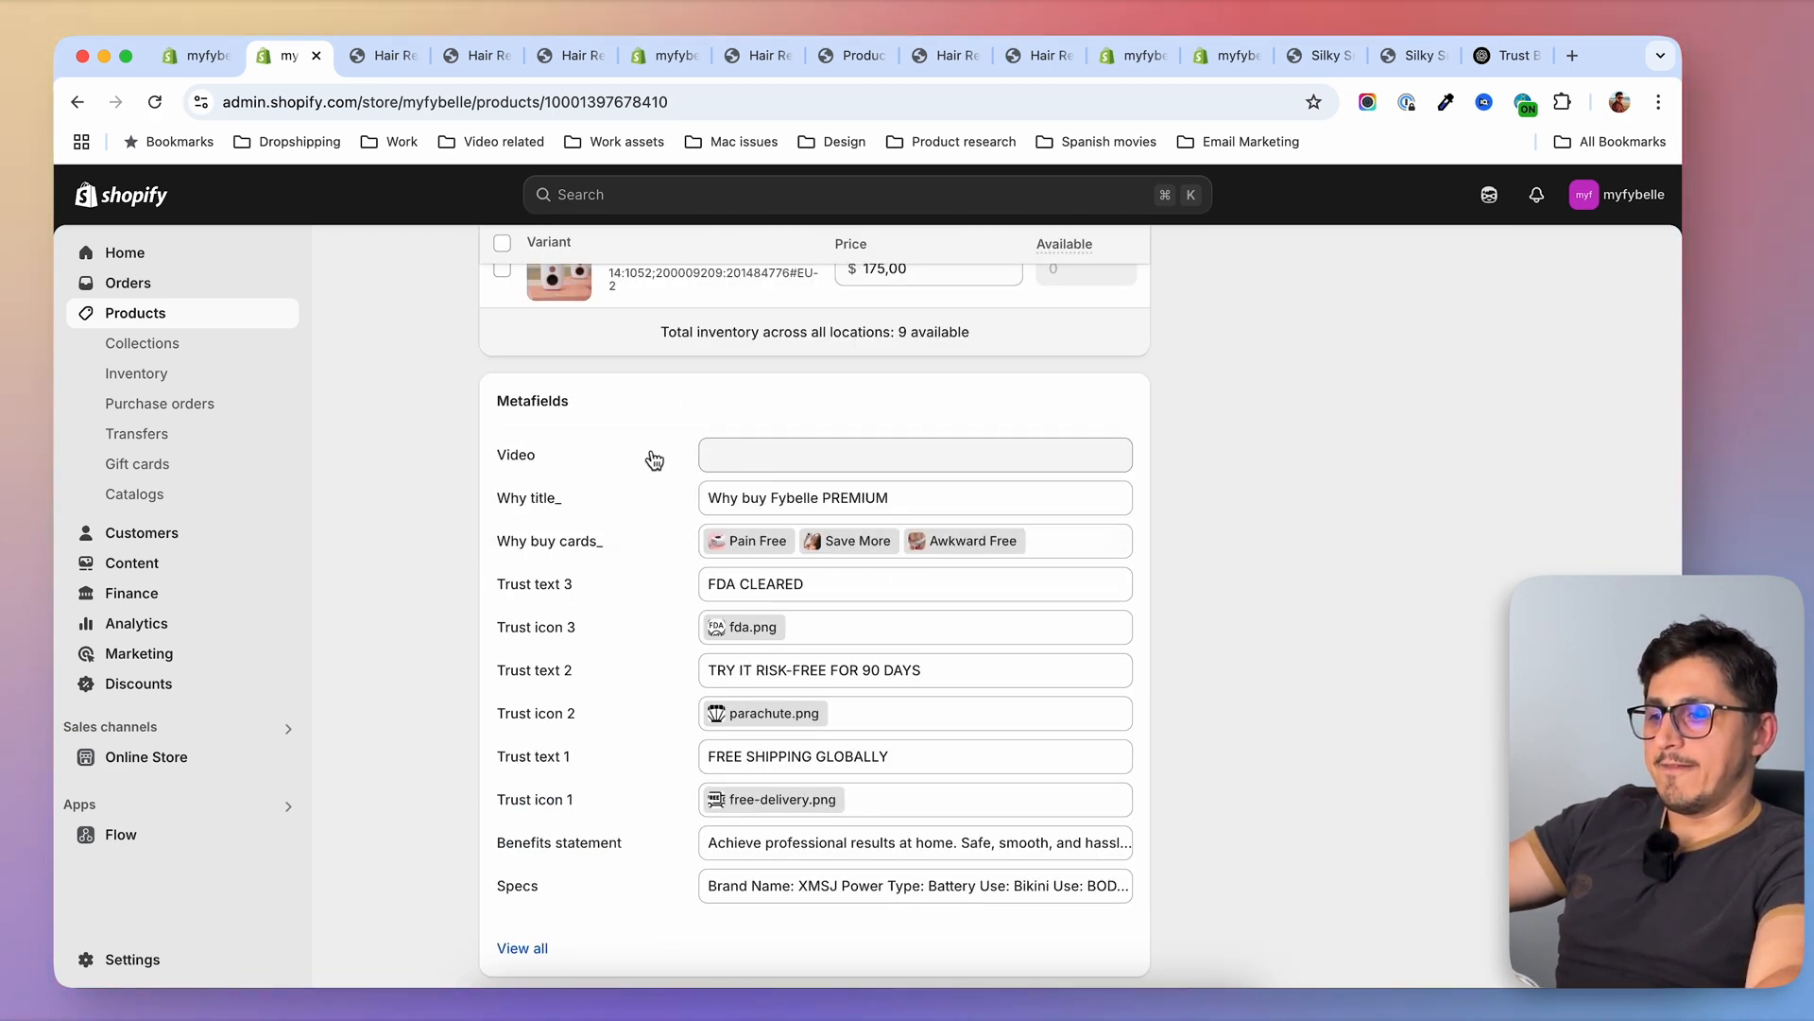
left_click(759, 459)
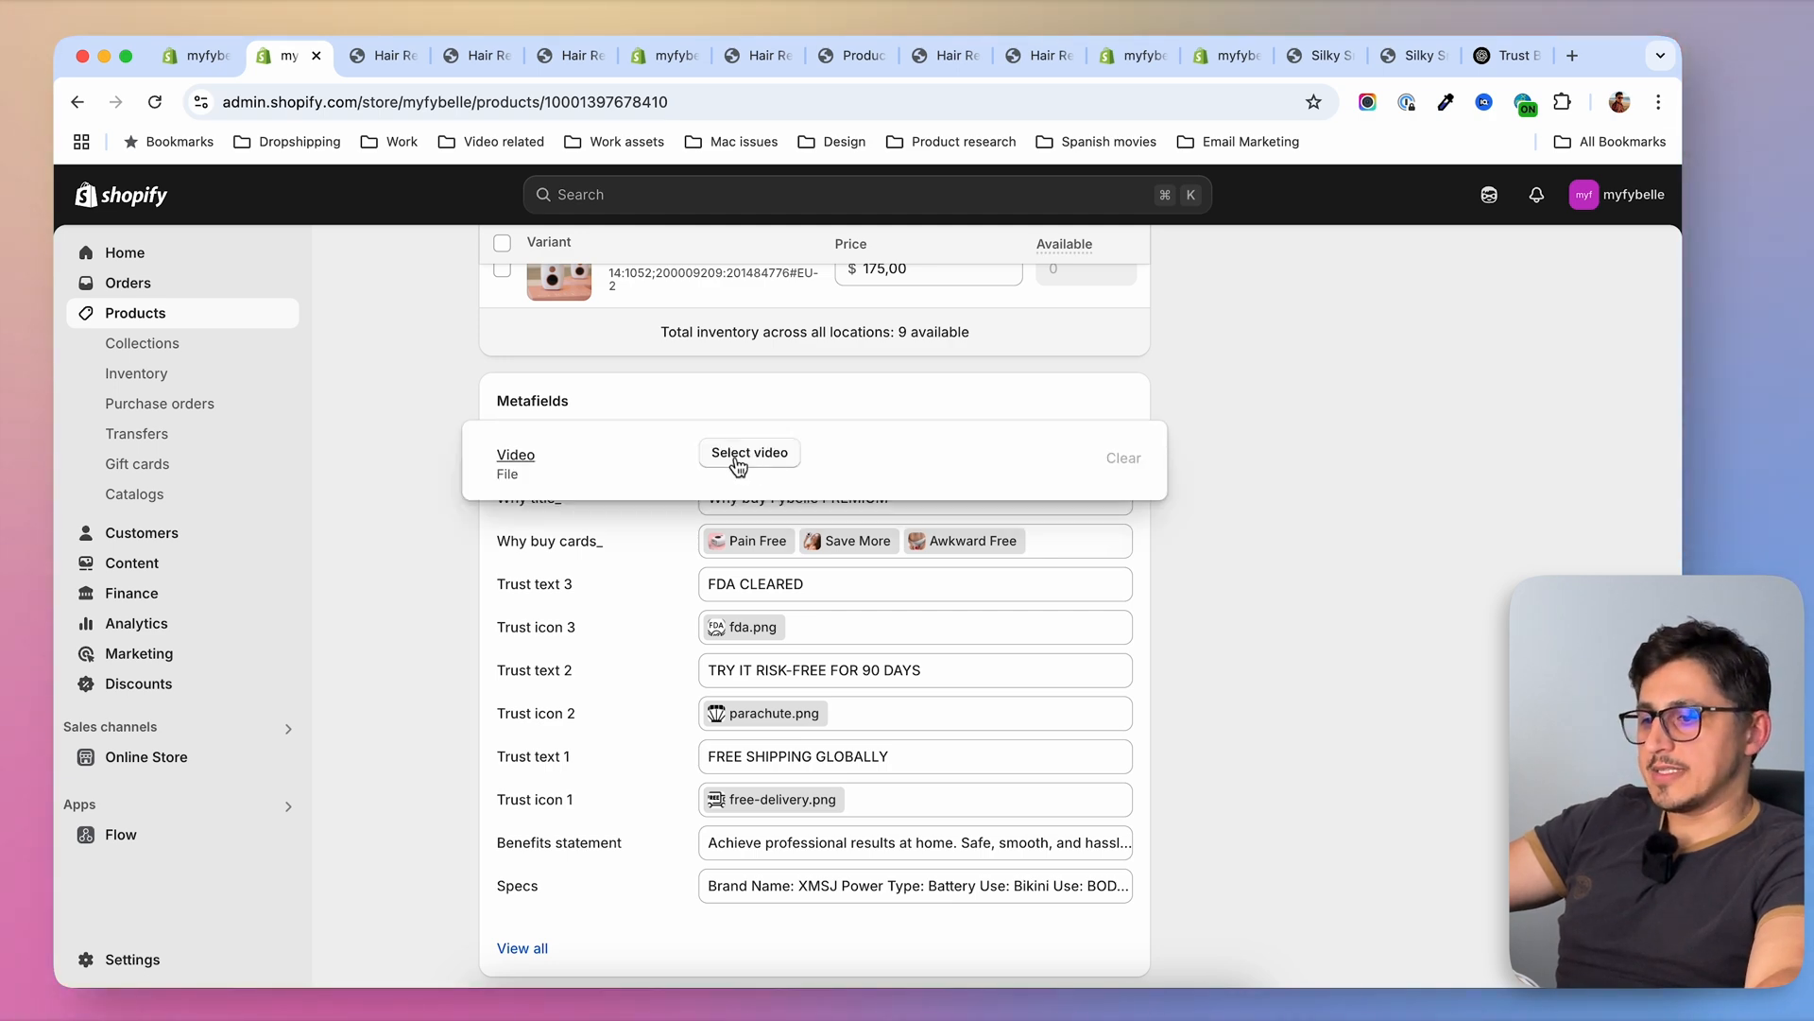
left_click(763, 454)
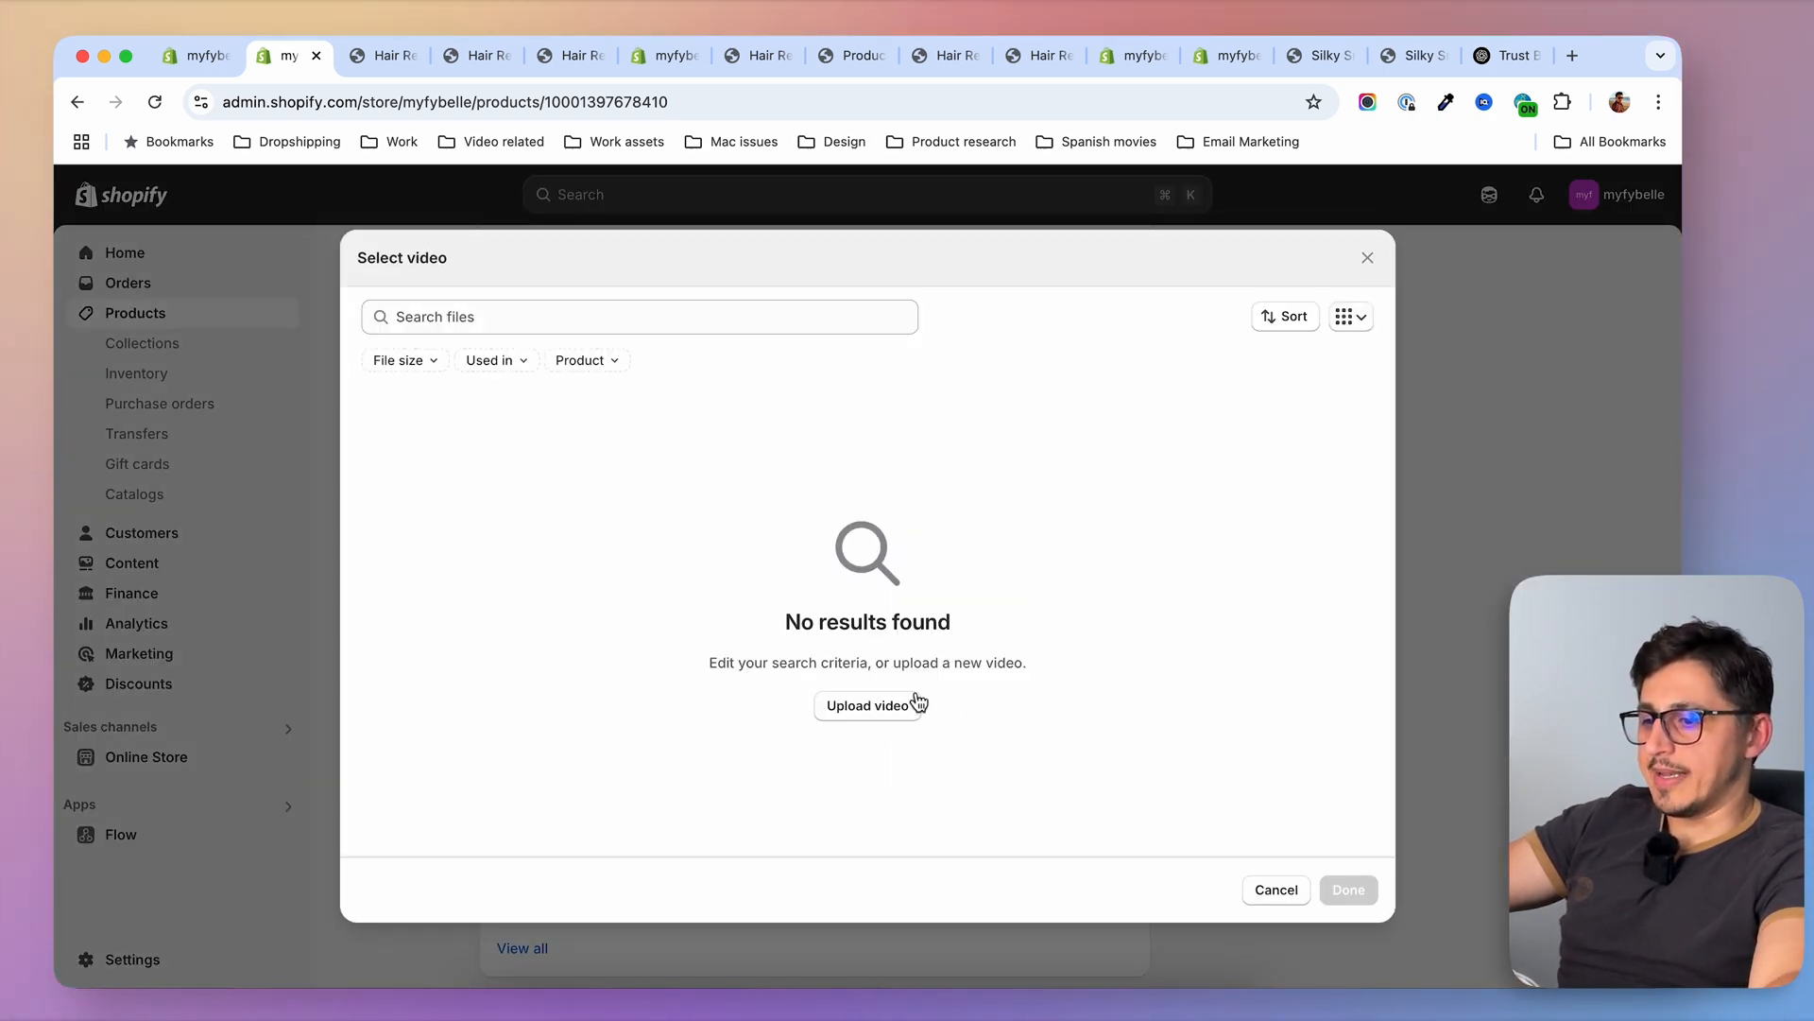
left_click(884, 707)
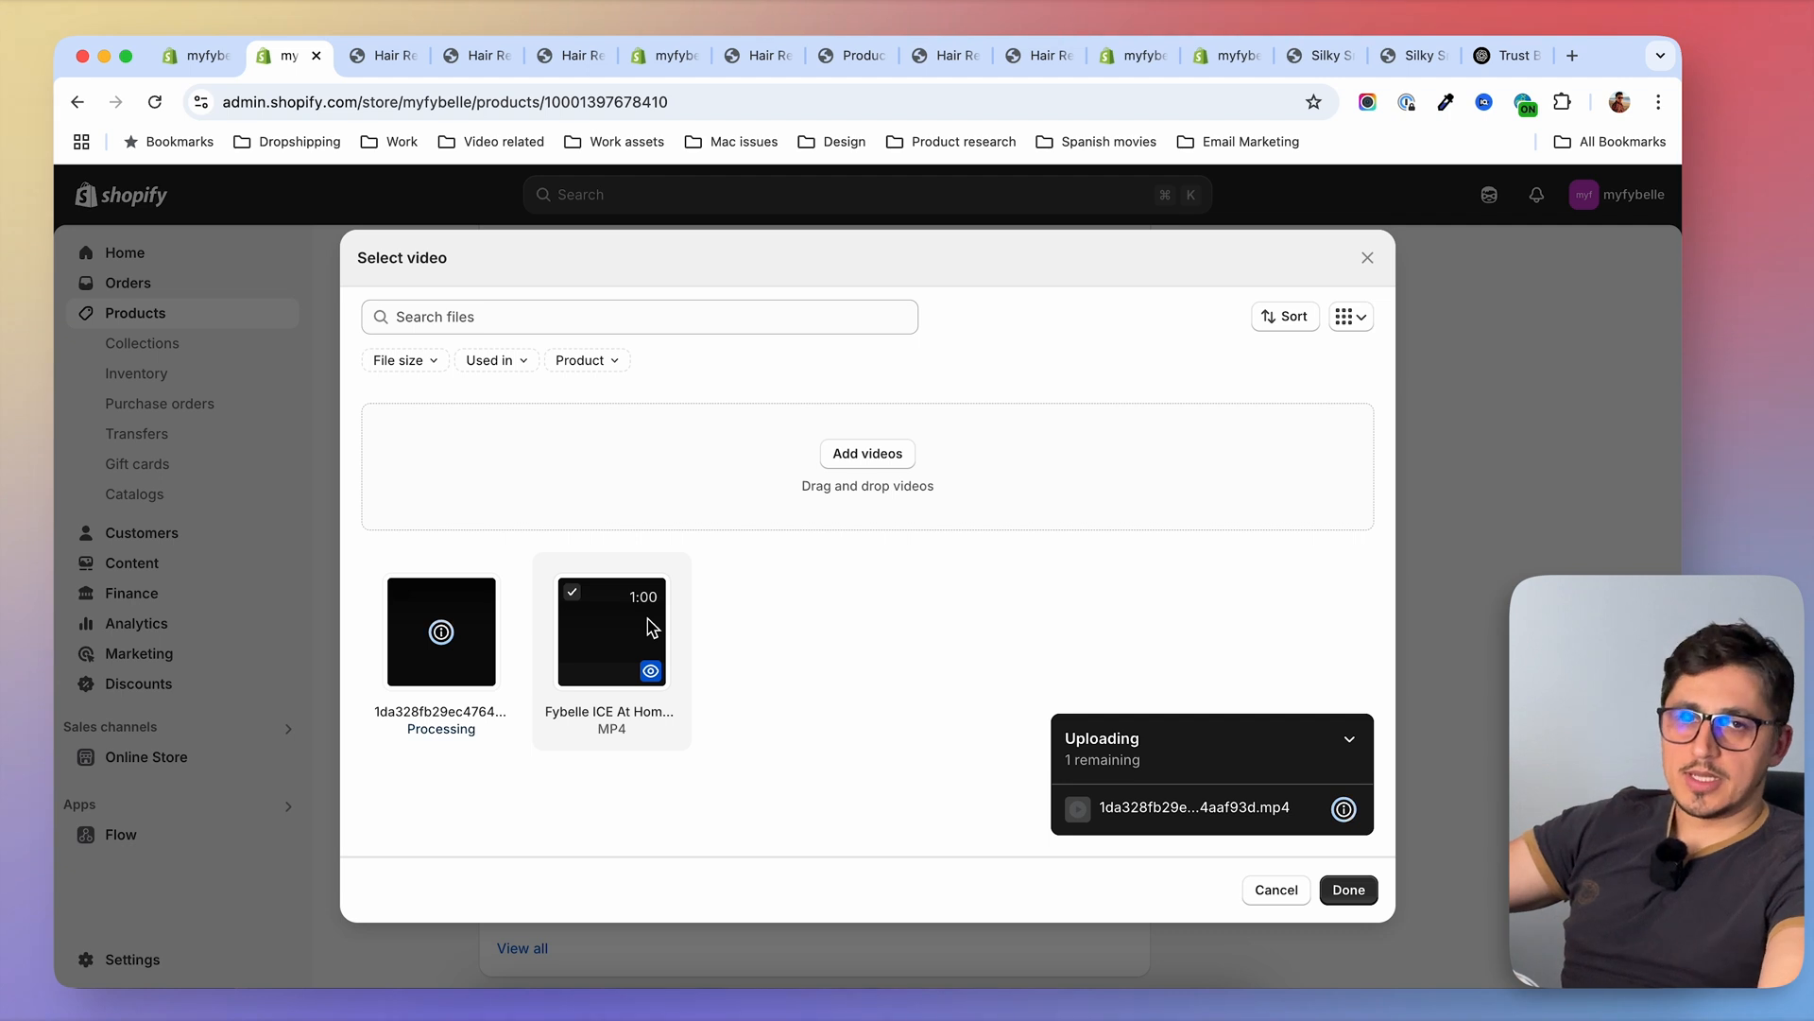
left_click(1346, 891)
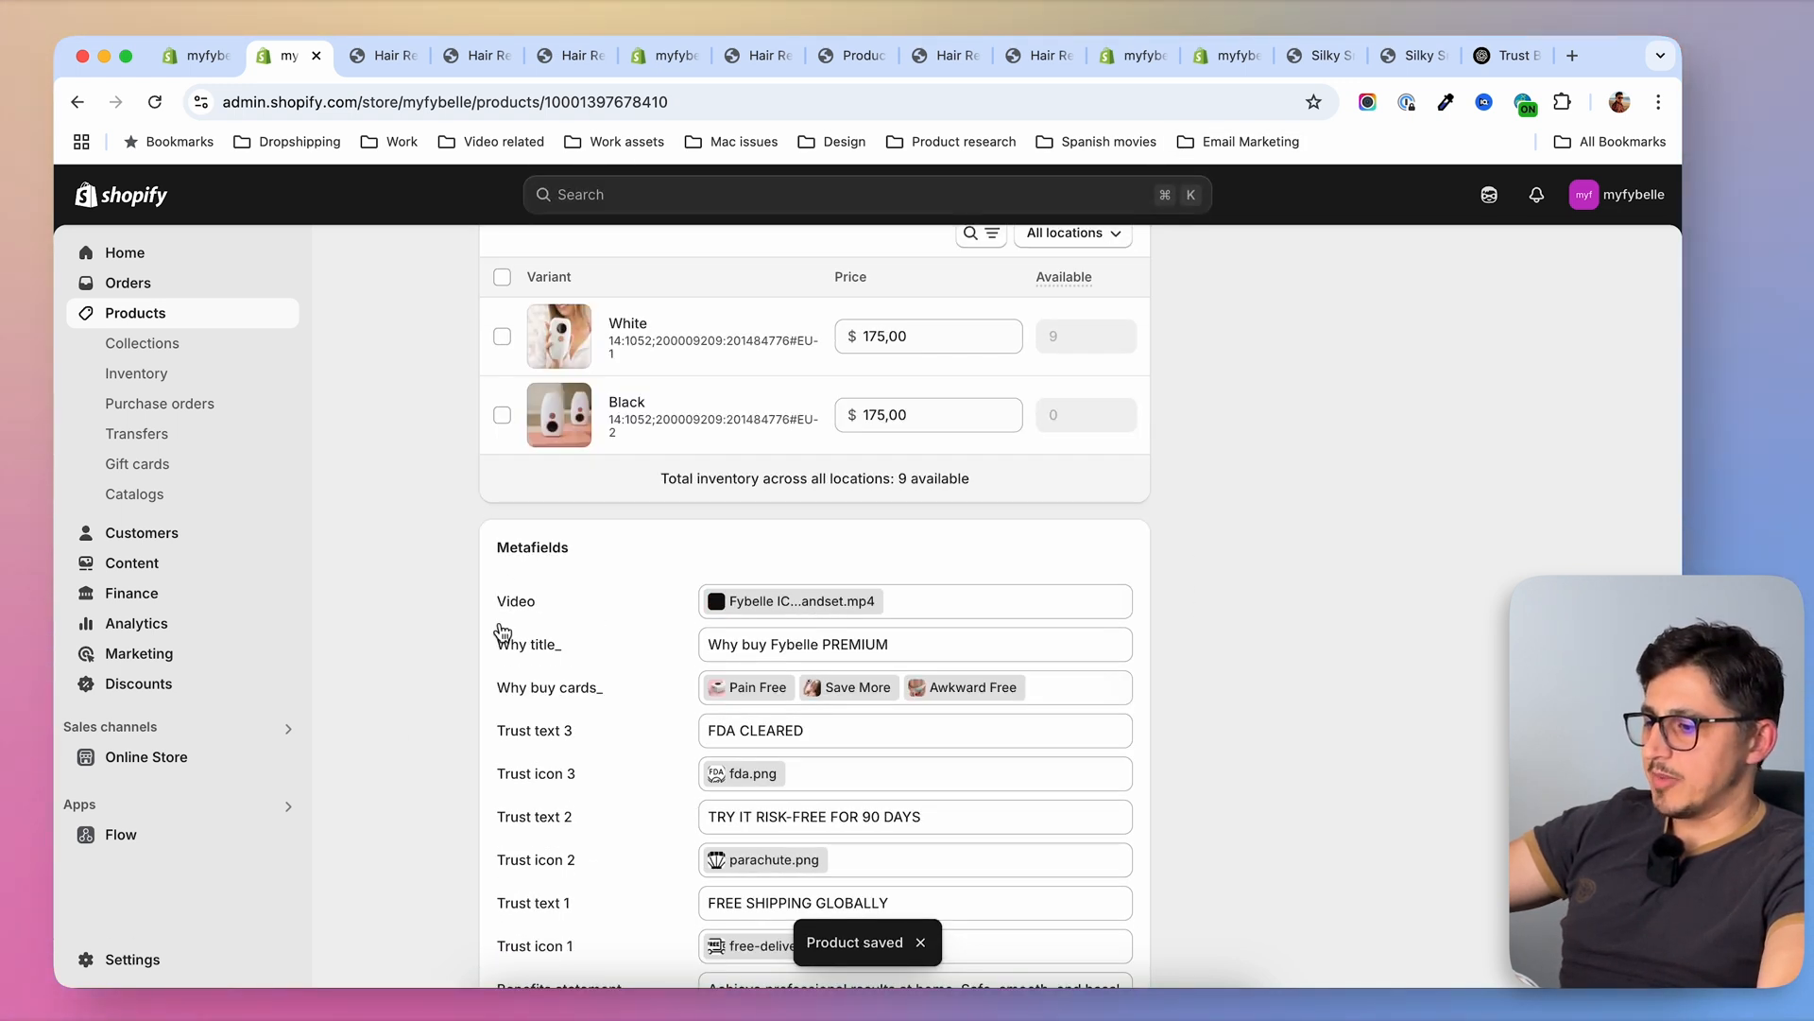
In the Default product template, connect the Video section's Shopify-hosted video to the product's Video metafield and save
left_click(196, 48)
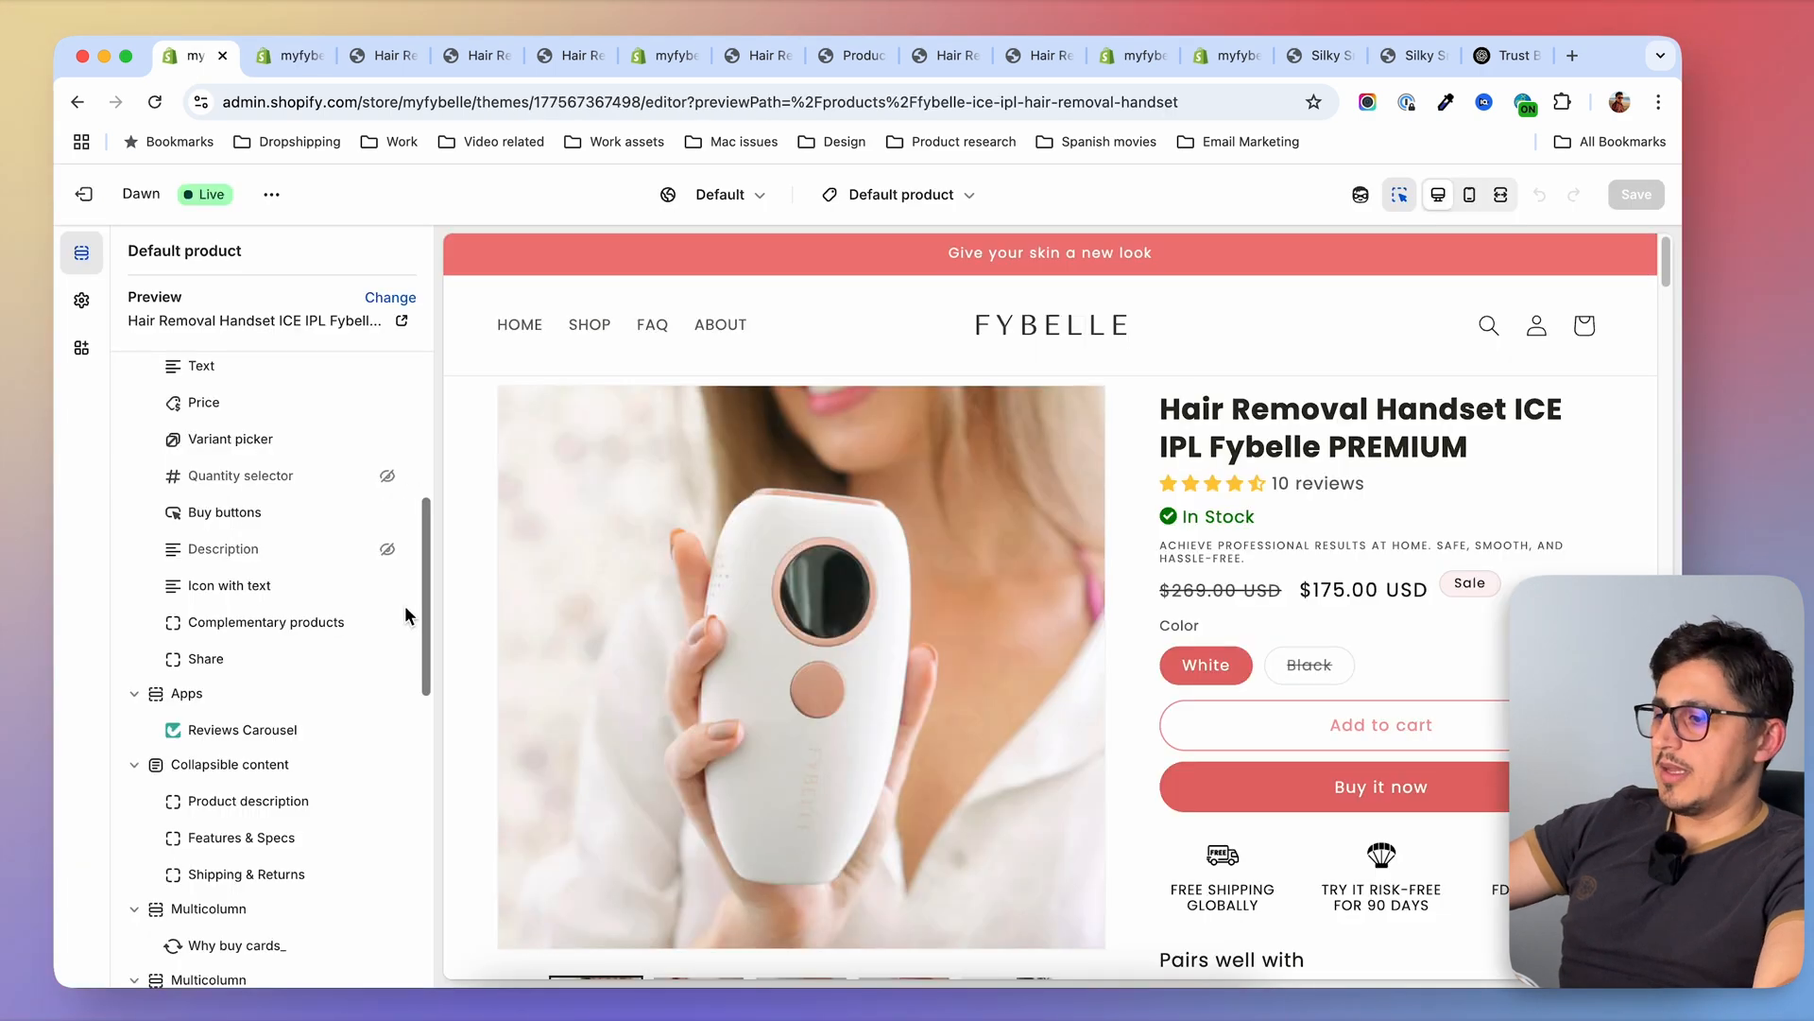
scroll(404, 614, "down", 10)
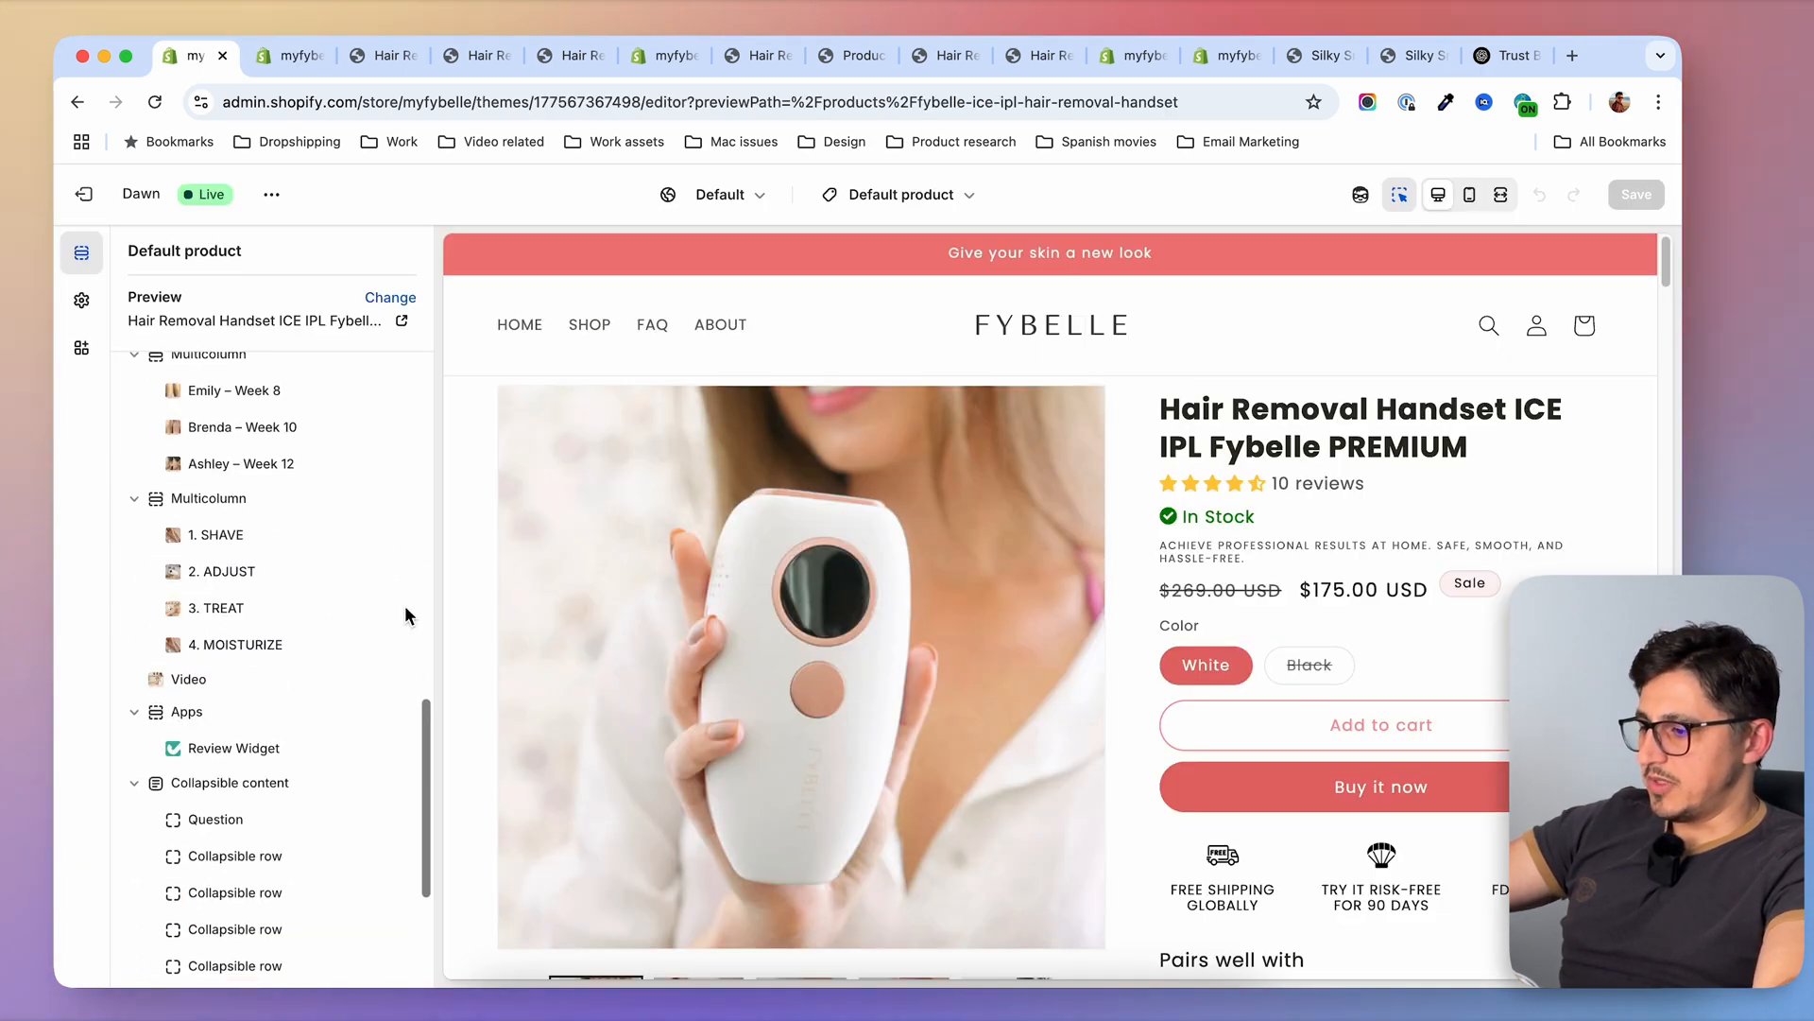
left_click(203, 680)
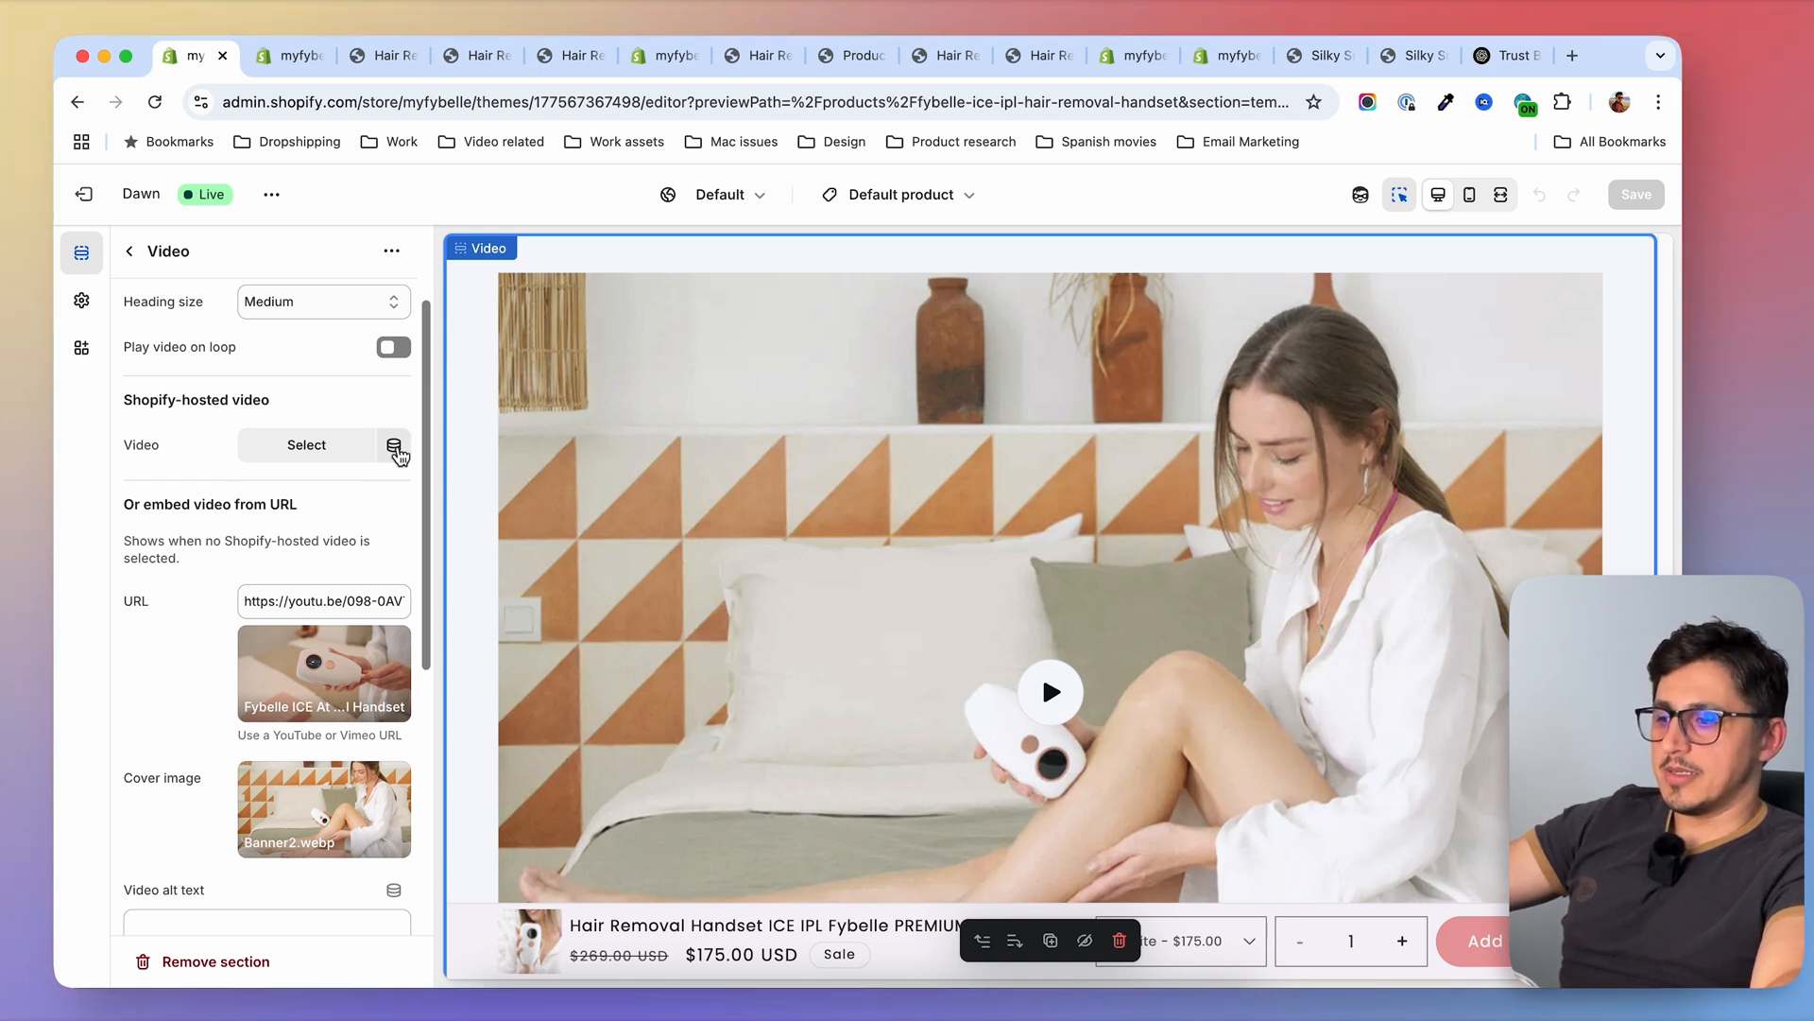
left_click(395, 446)
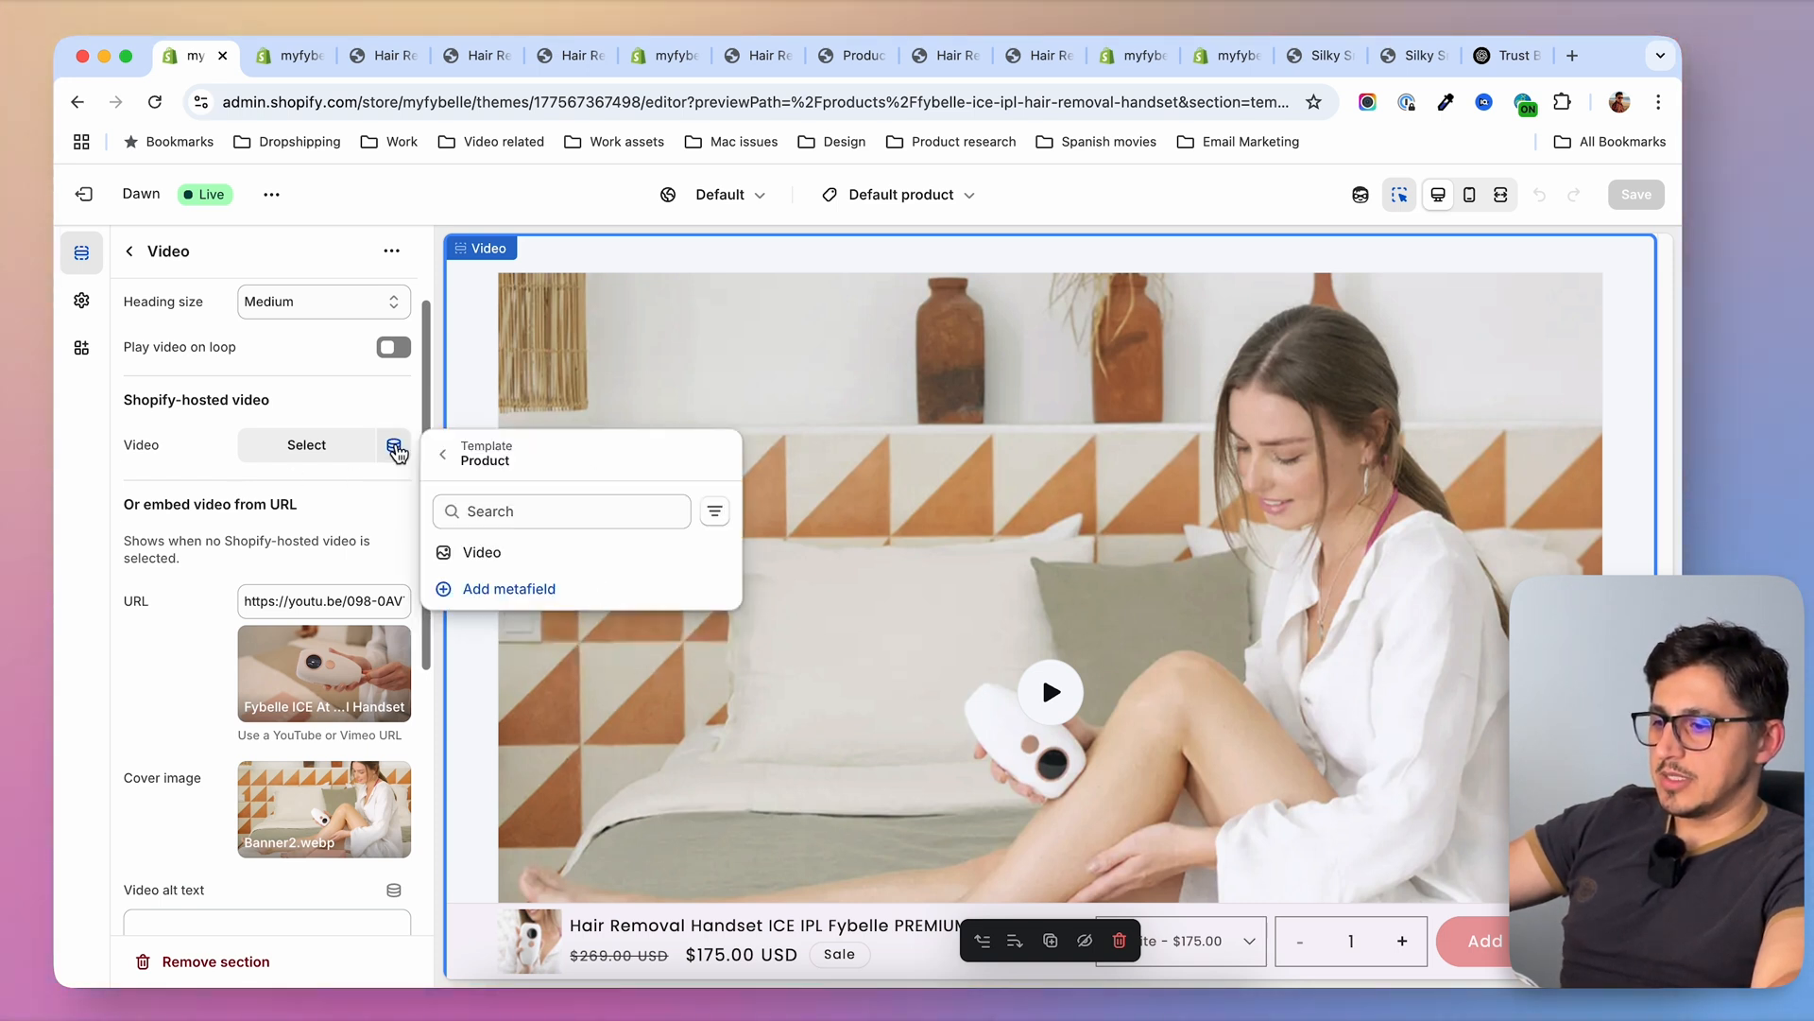
left_click(484, 555)
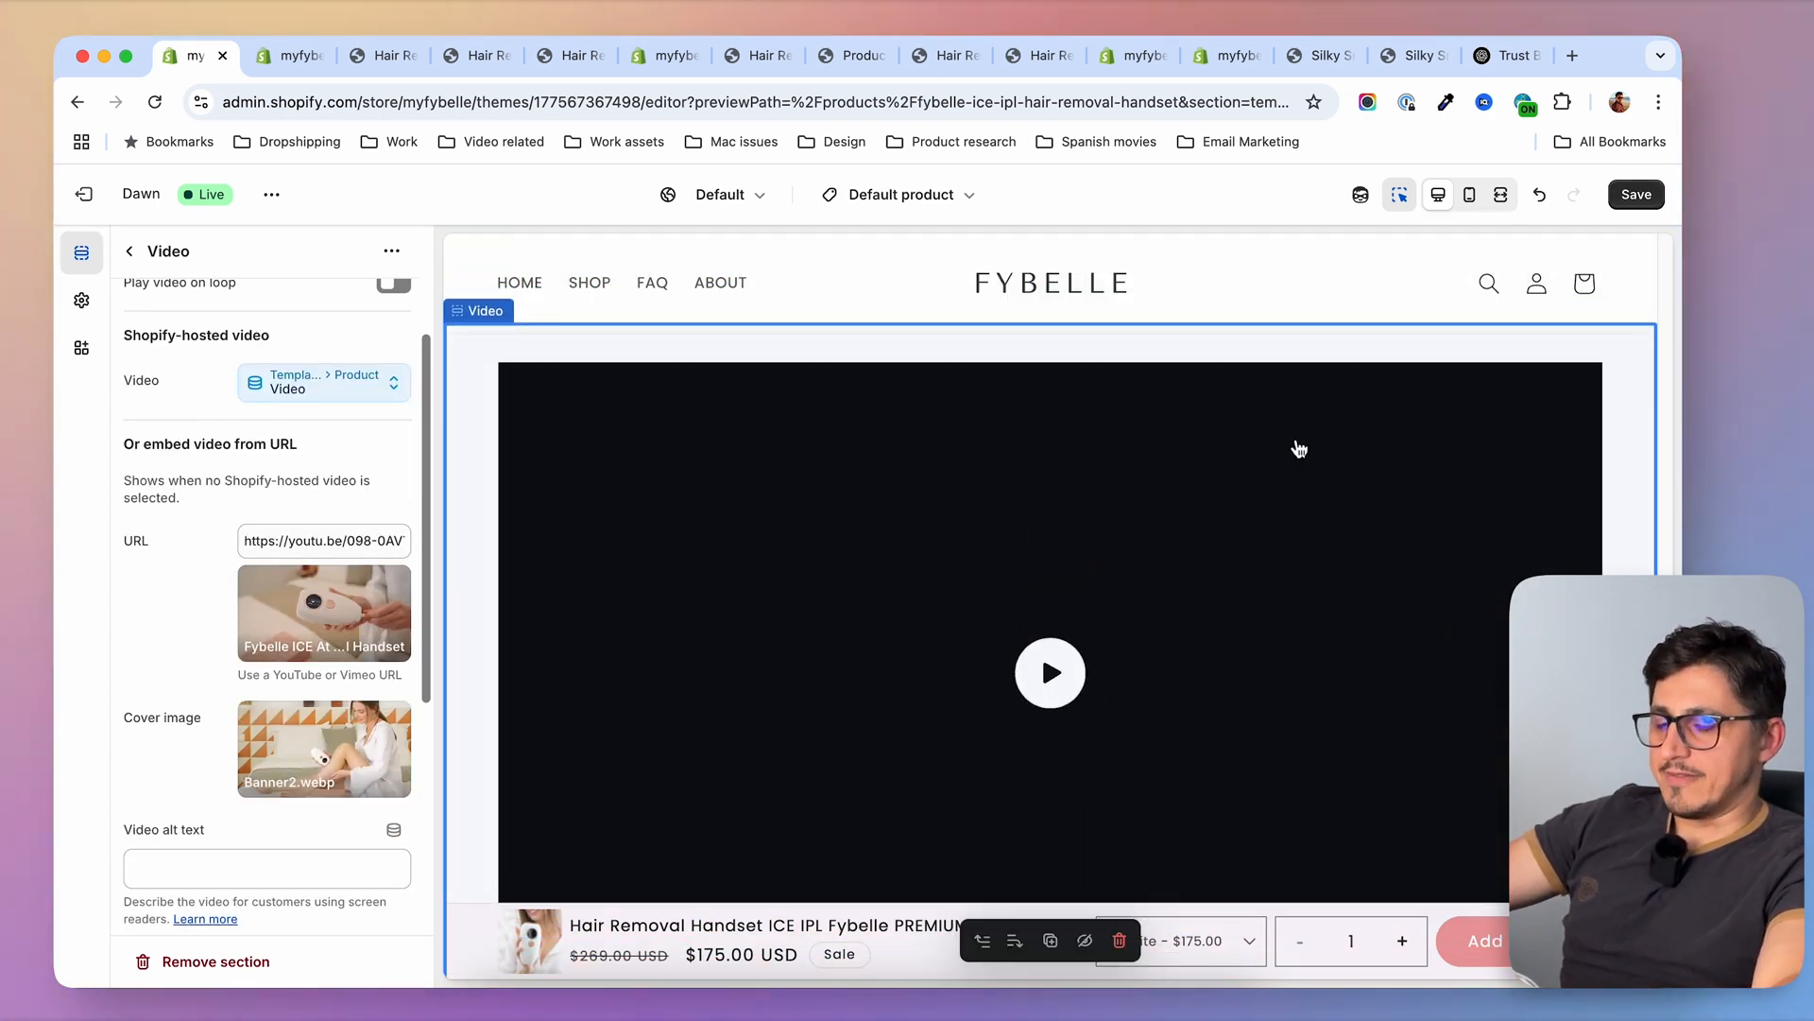
left_click(1636, 193)
Play the video on the PREMIUM handset's storefront page, and examine the FAQ section on the standard handset's page
key("ctrl+Tab")
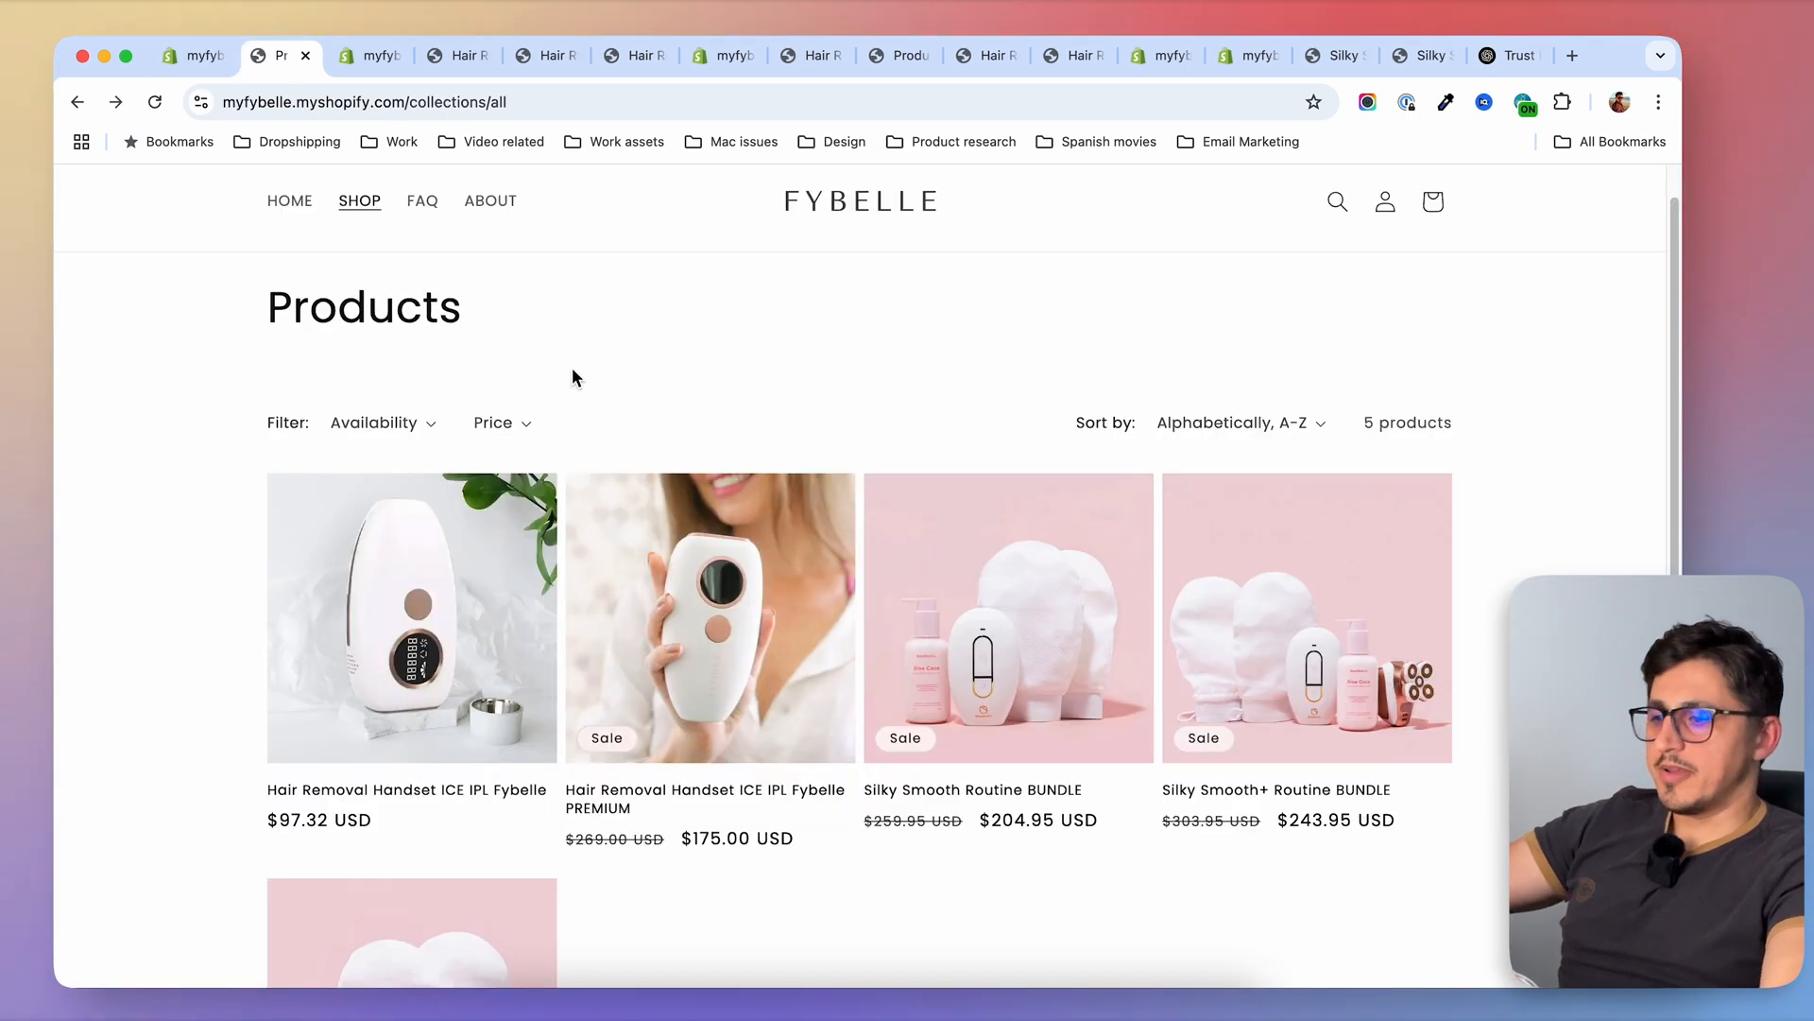
left_click(754, 610)
scroll(846, 695, "down", 20)
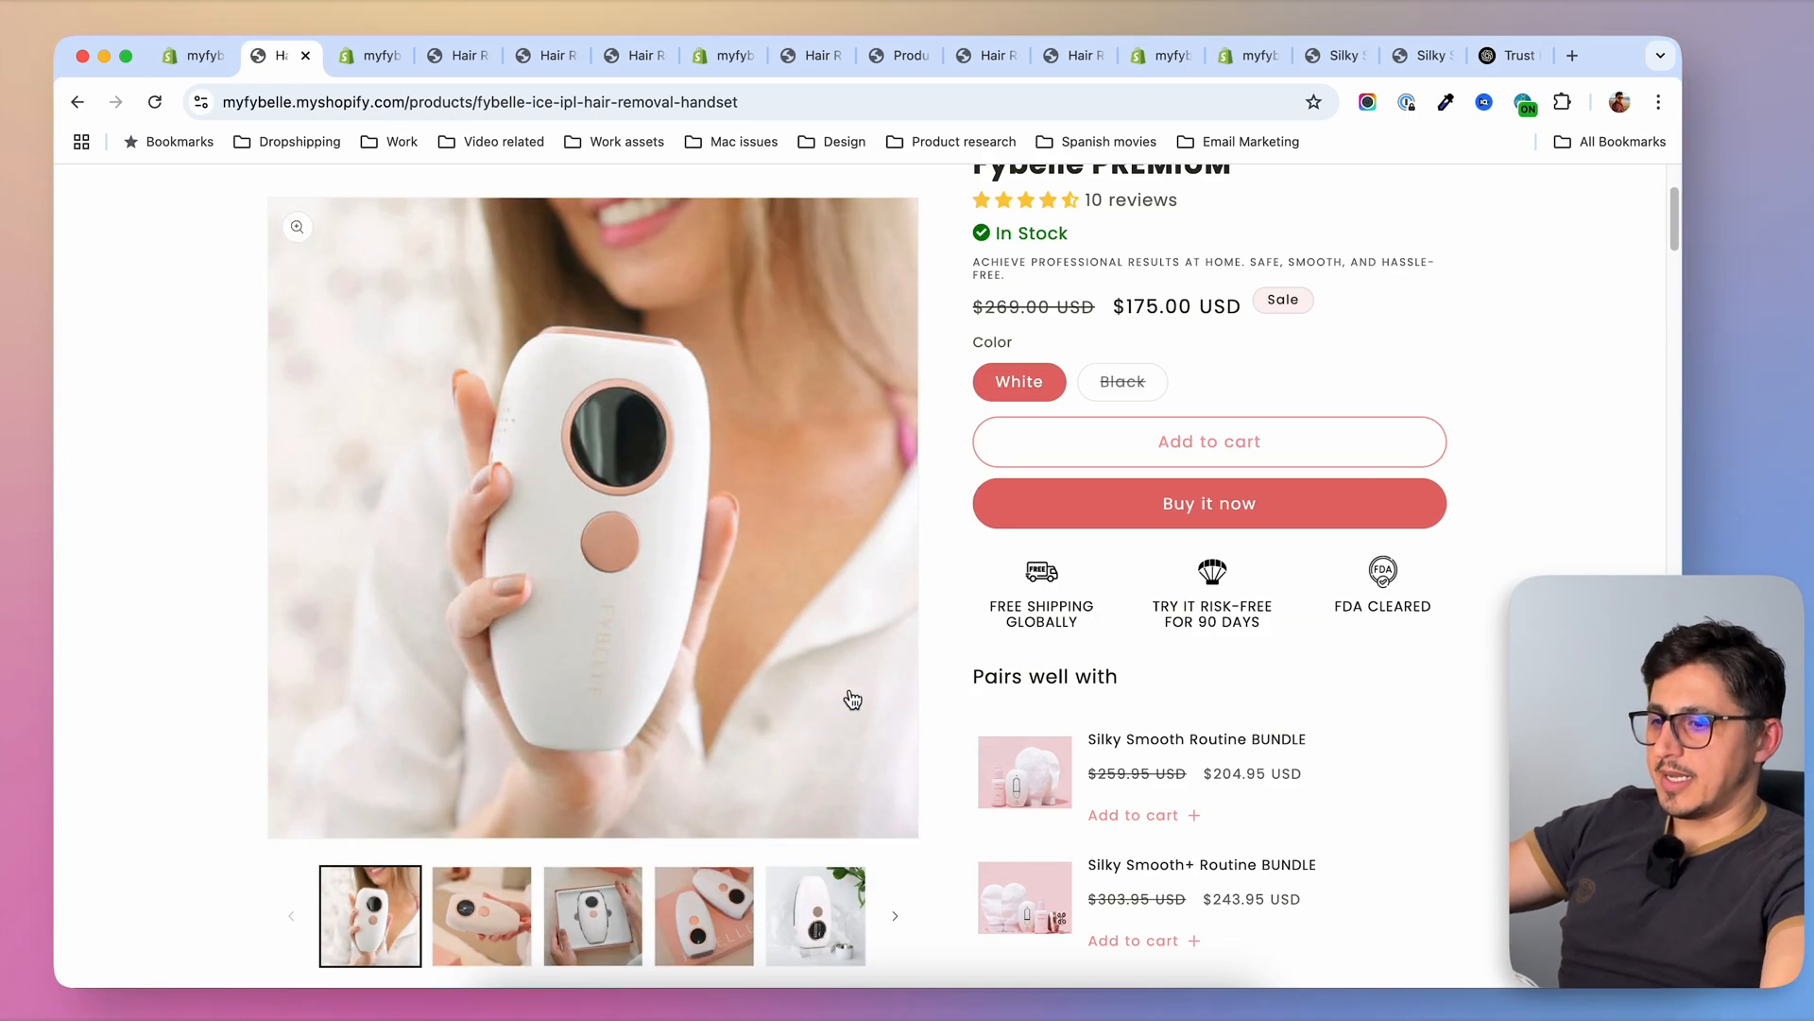
scroll(848, 689, "down", 15)
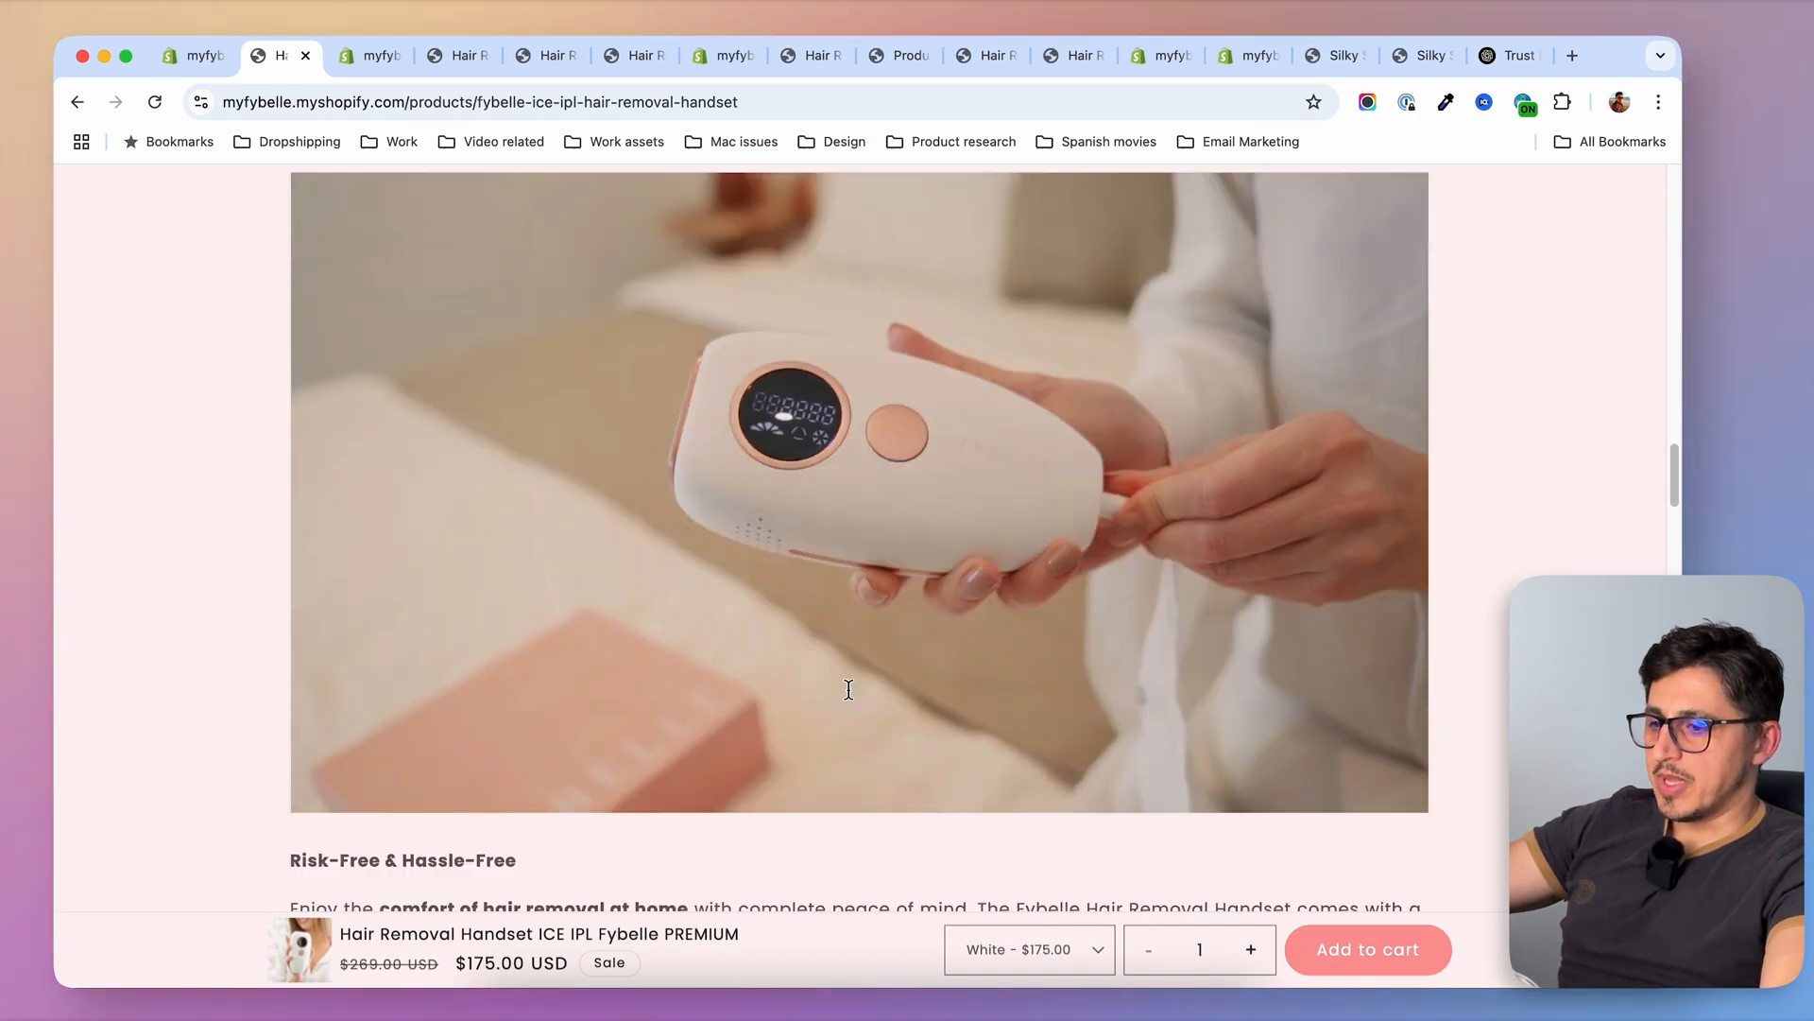
scroll(848, 697, "down", 8)
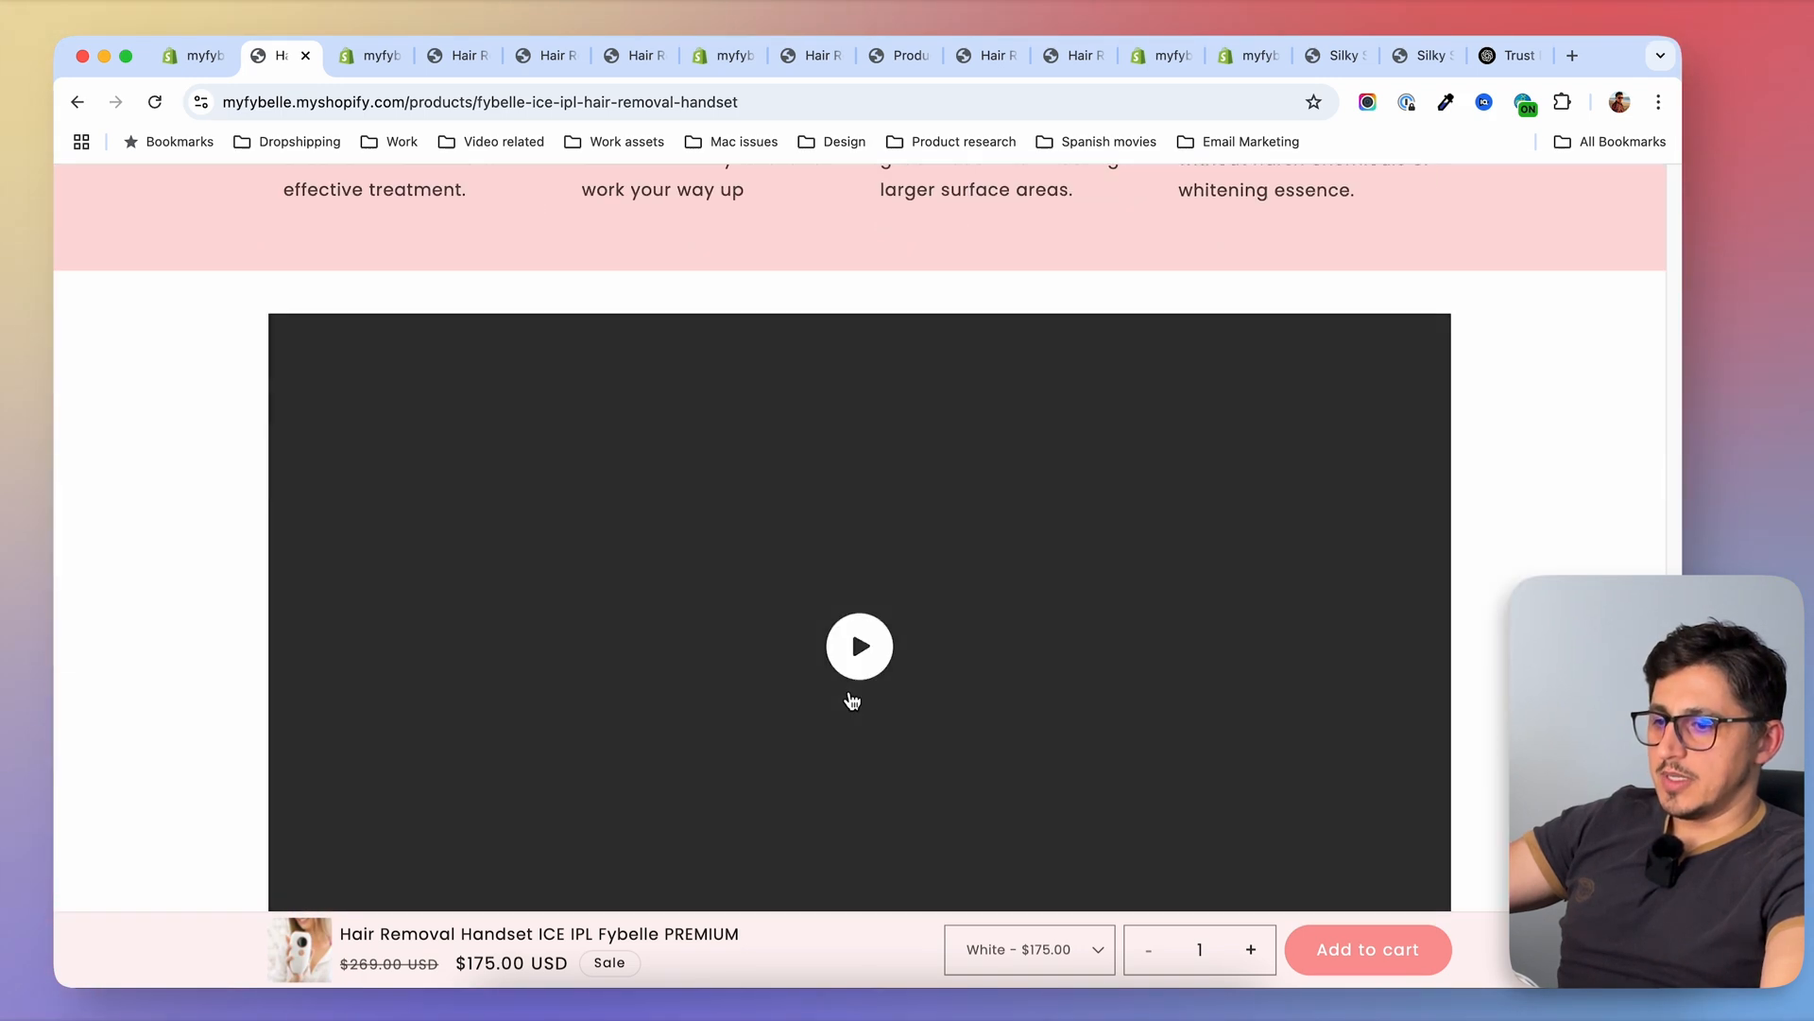
scroll(945, 600, "down", 2)
scroll(1002, 486, "up", 2)
left_click(862, 585)
scroll(1125, 570, "down", 1)
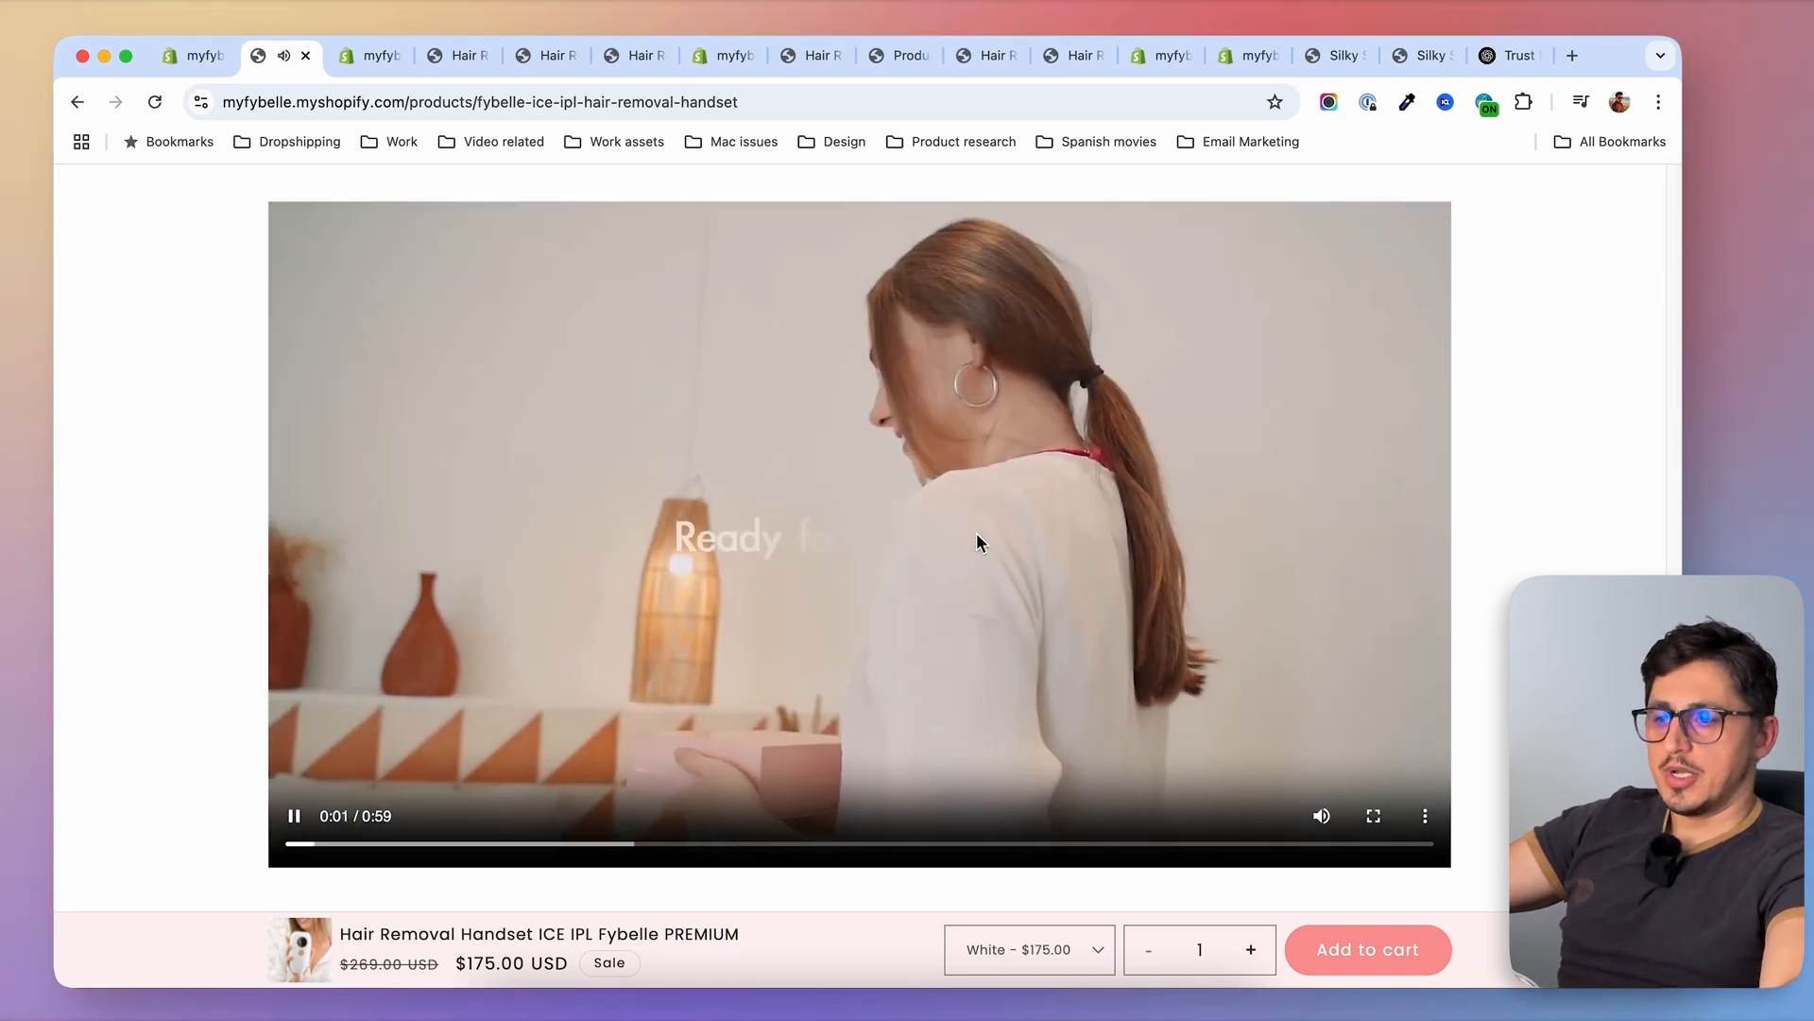
left_click(927, 500)
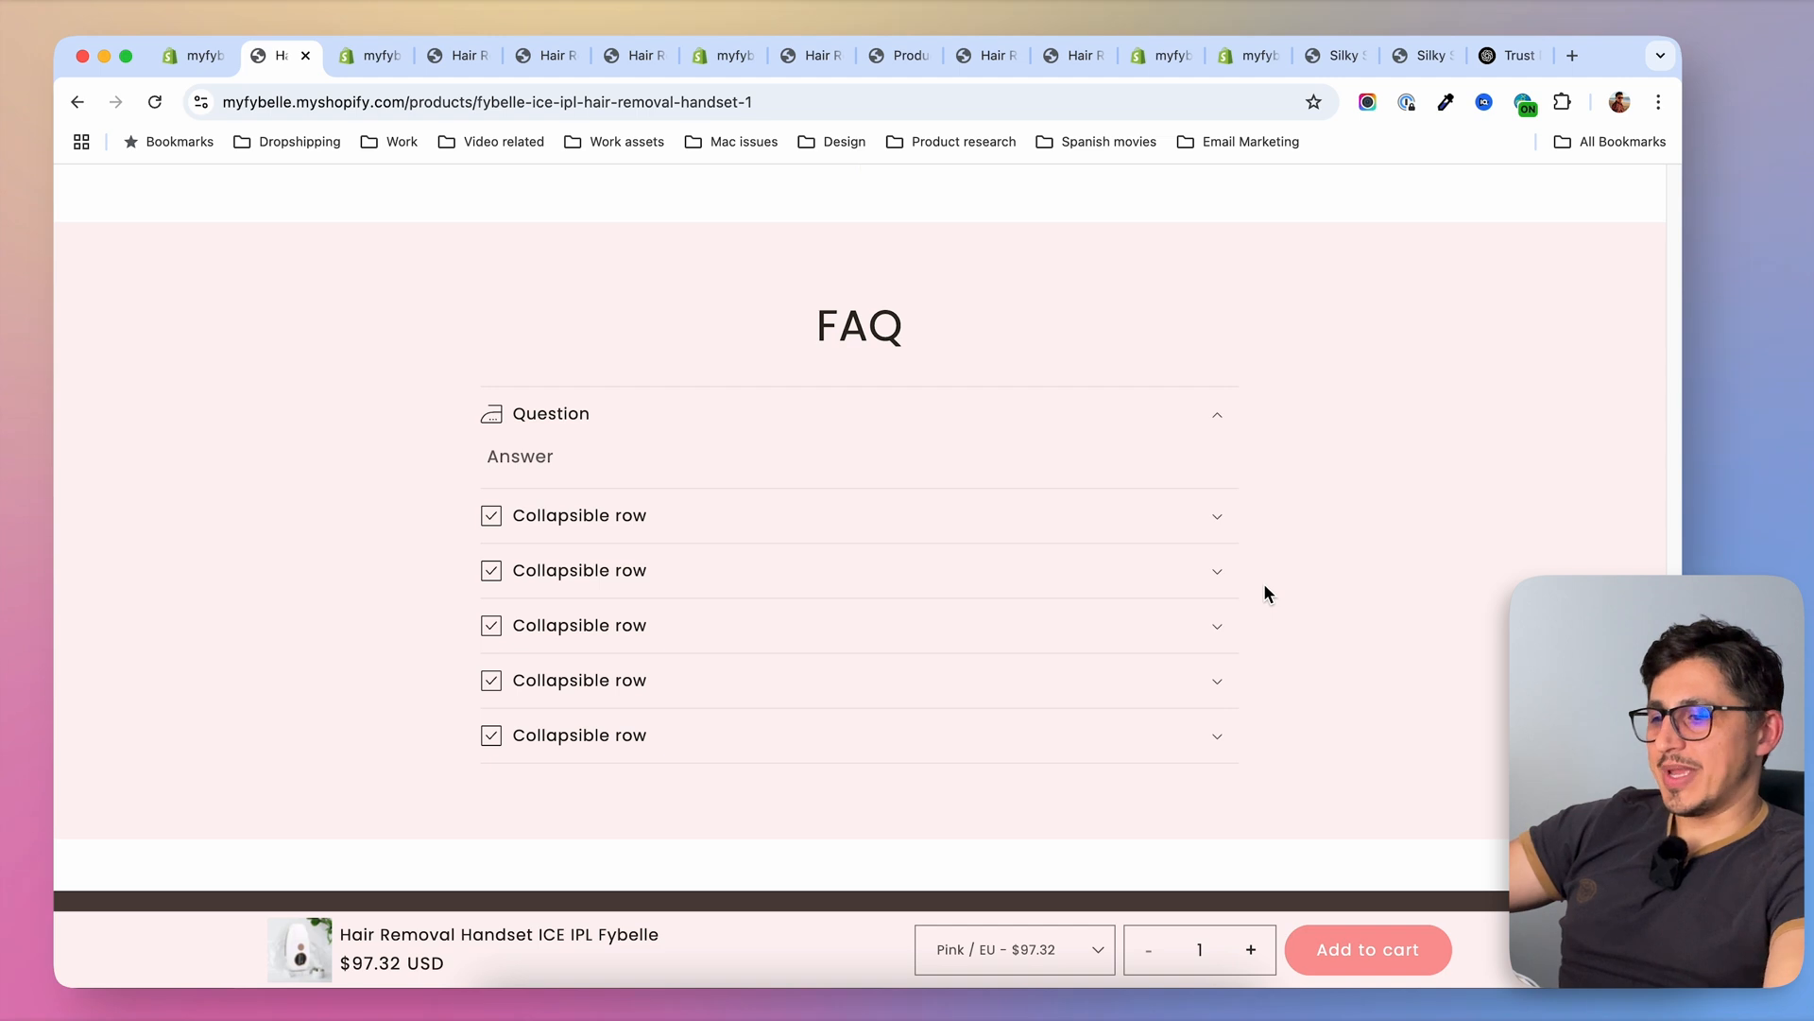
scroll(1264, 586, "up", 1)
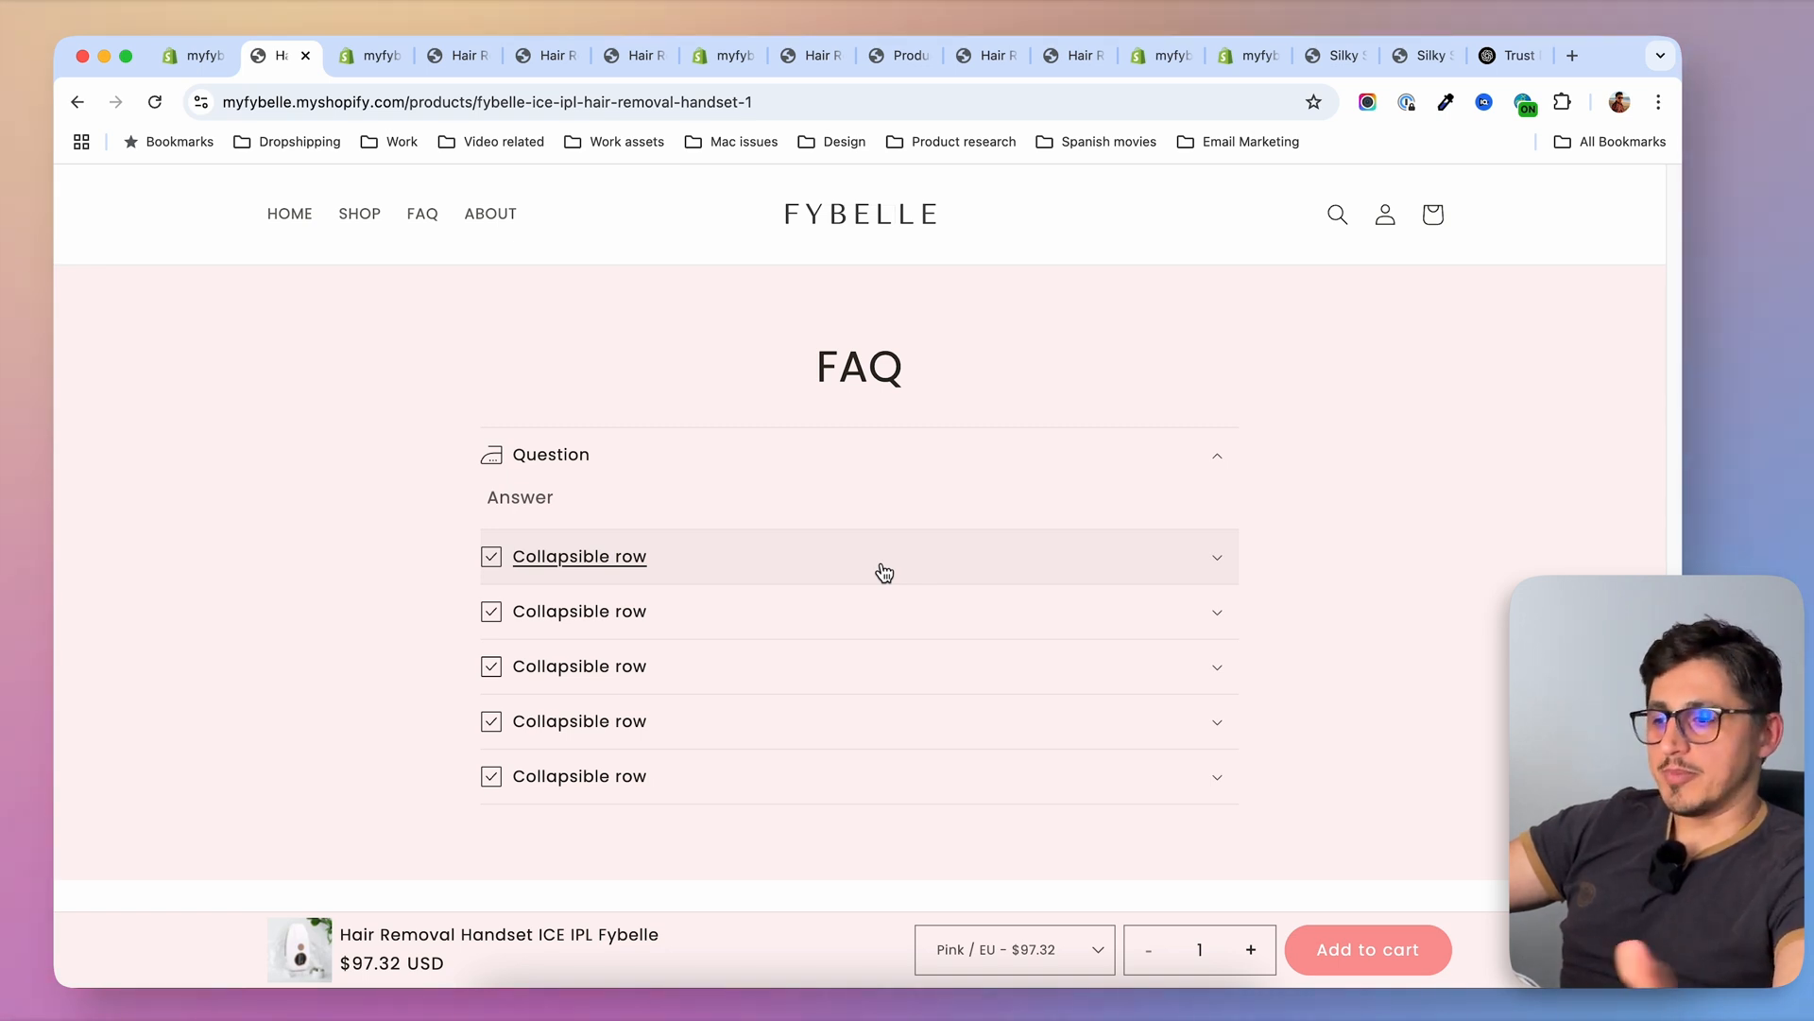
Start a metaobject definition named Question and add a single-line text field called Question that serves as the display name
key("ctrl+Tab")
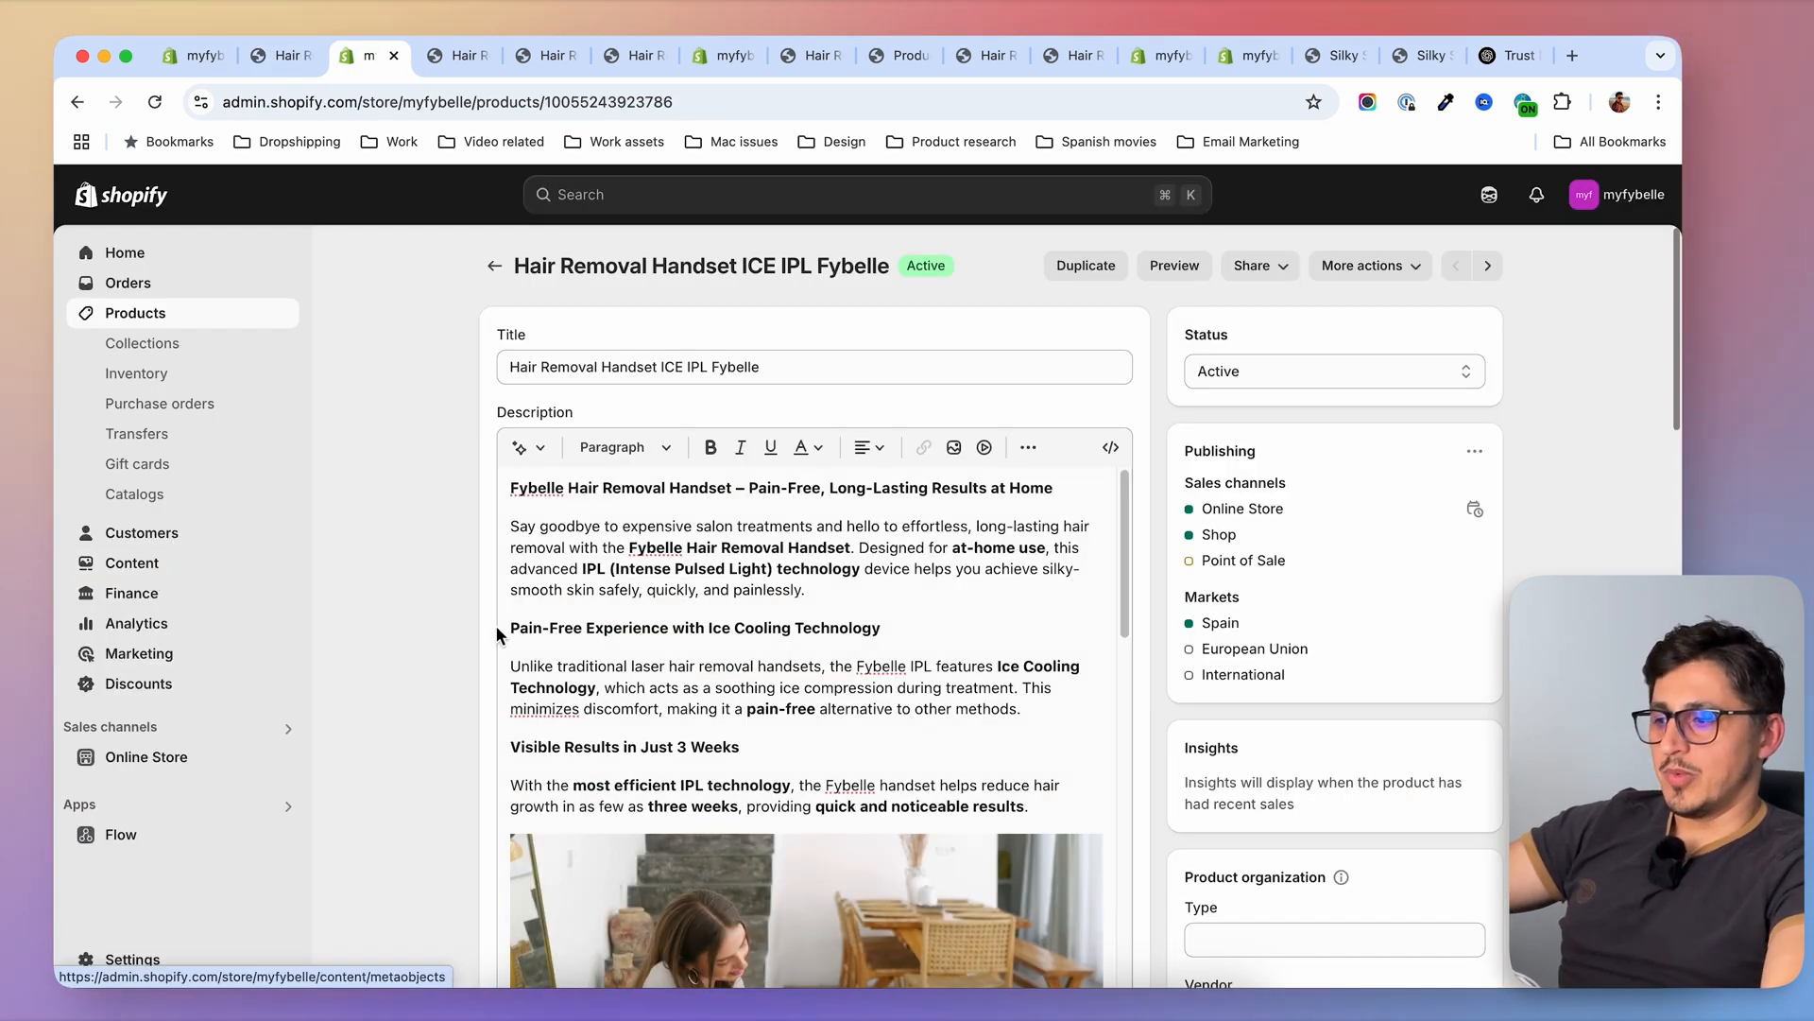
left_click(151, 578)
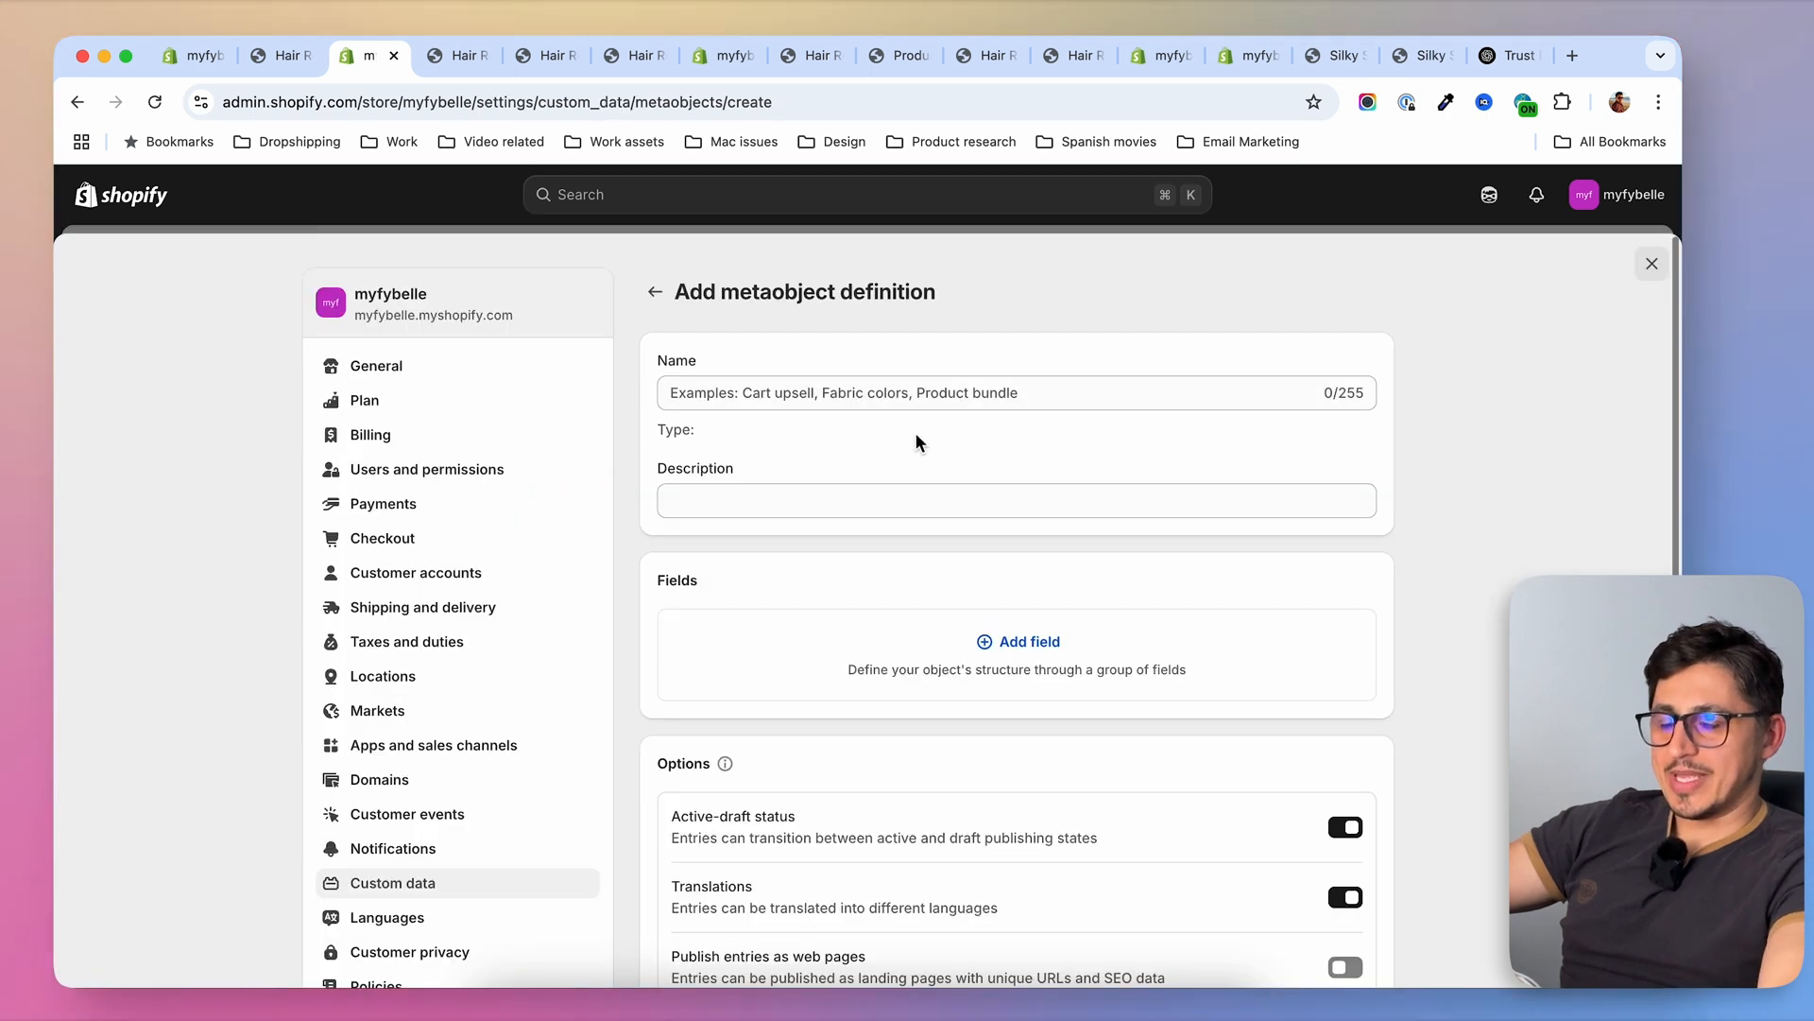
left_click(882, 395)
type("question")
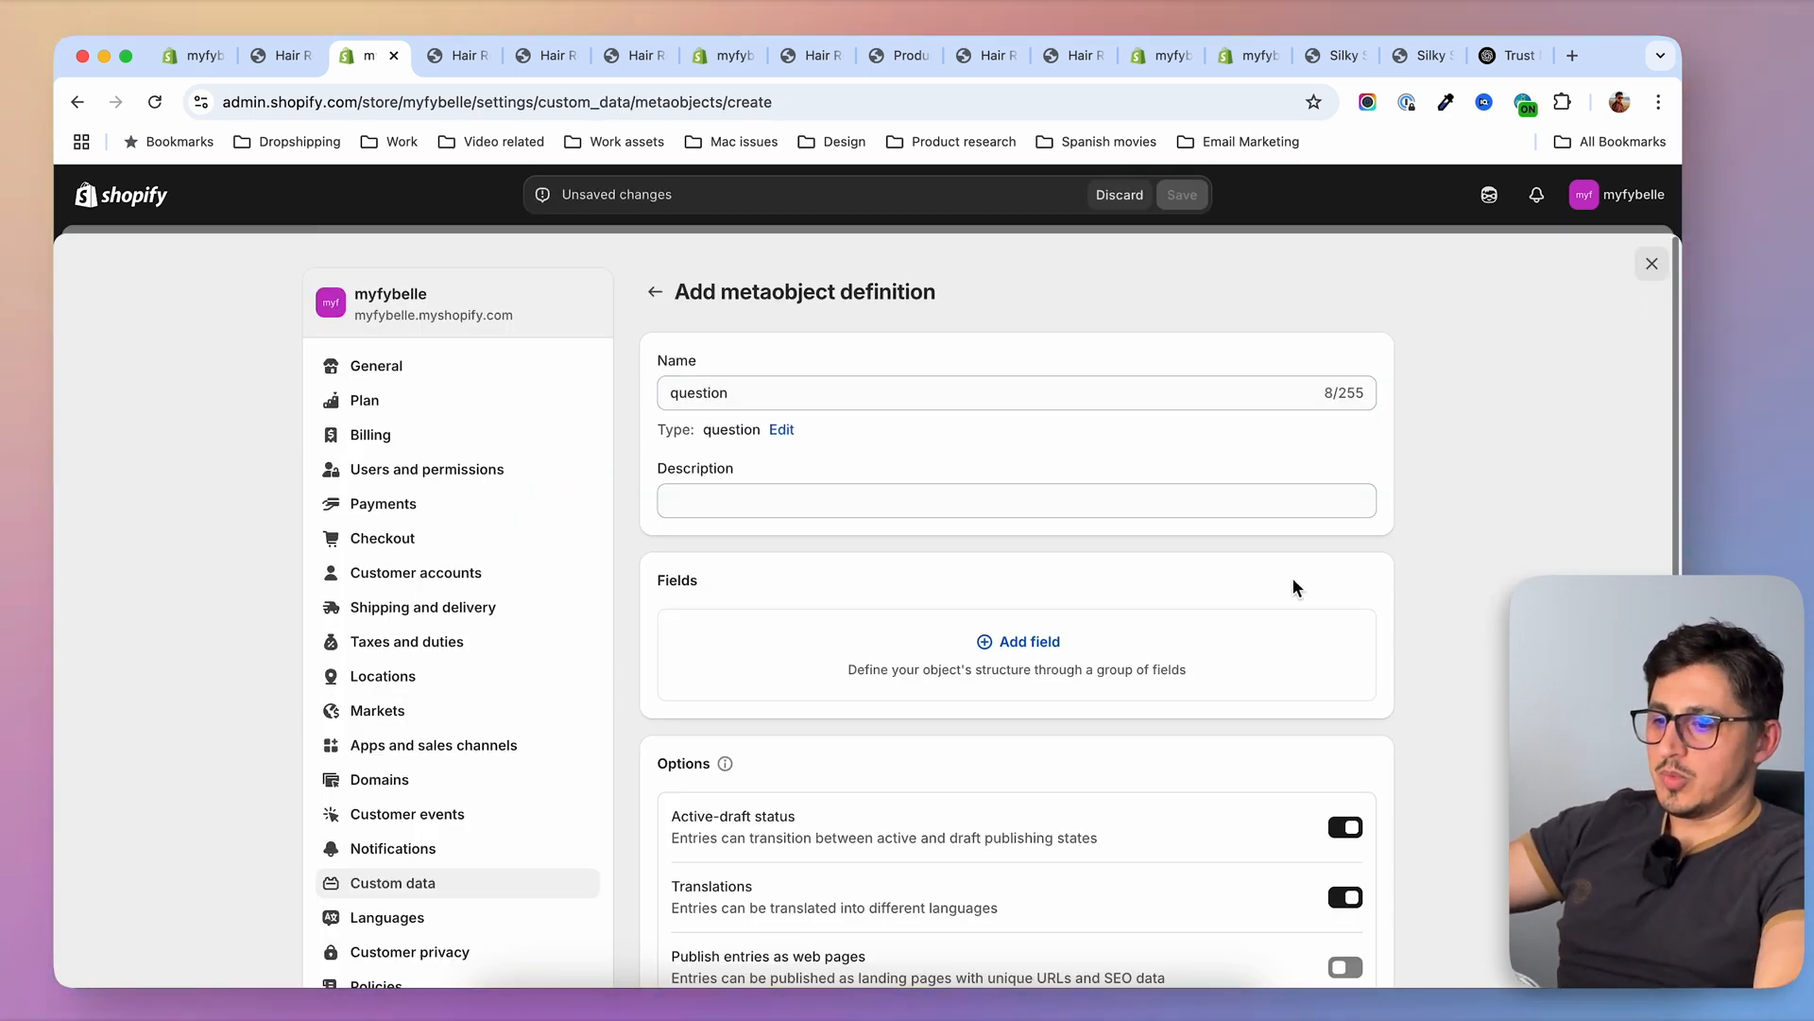
left_click(1025, 641)
left_click(742, 350)
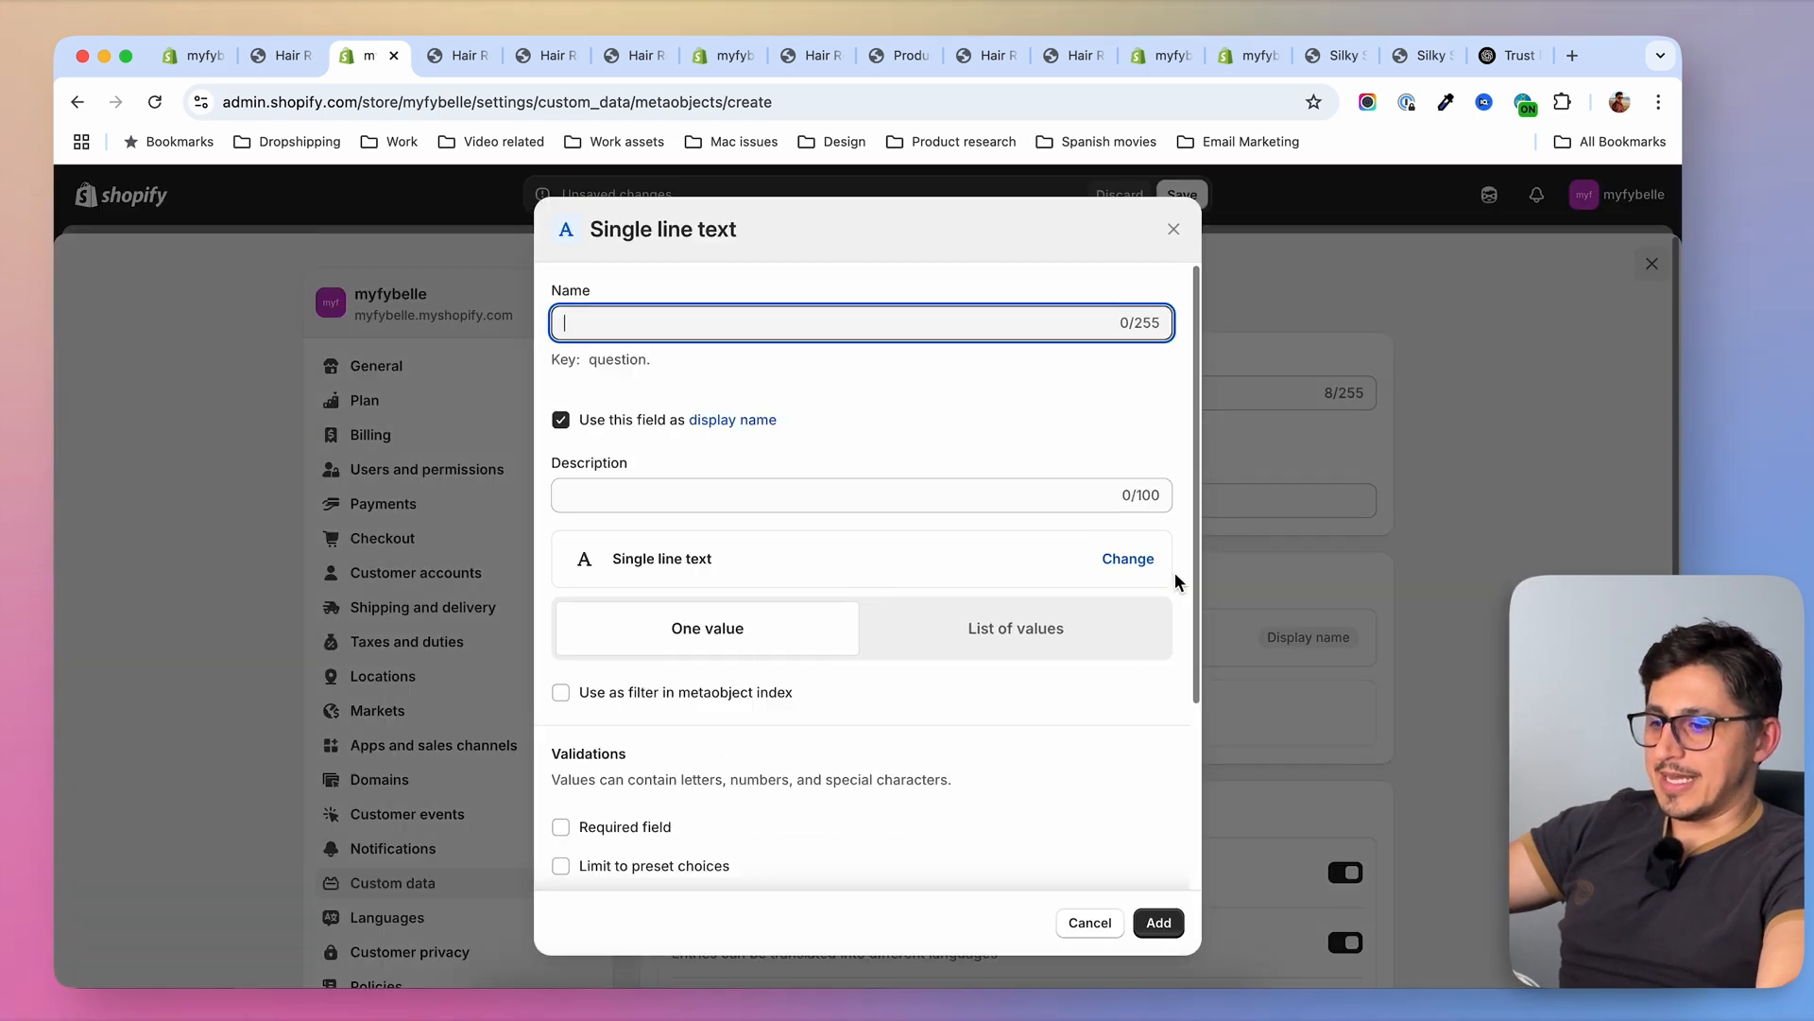
type("Question")
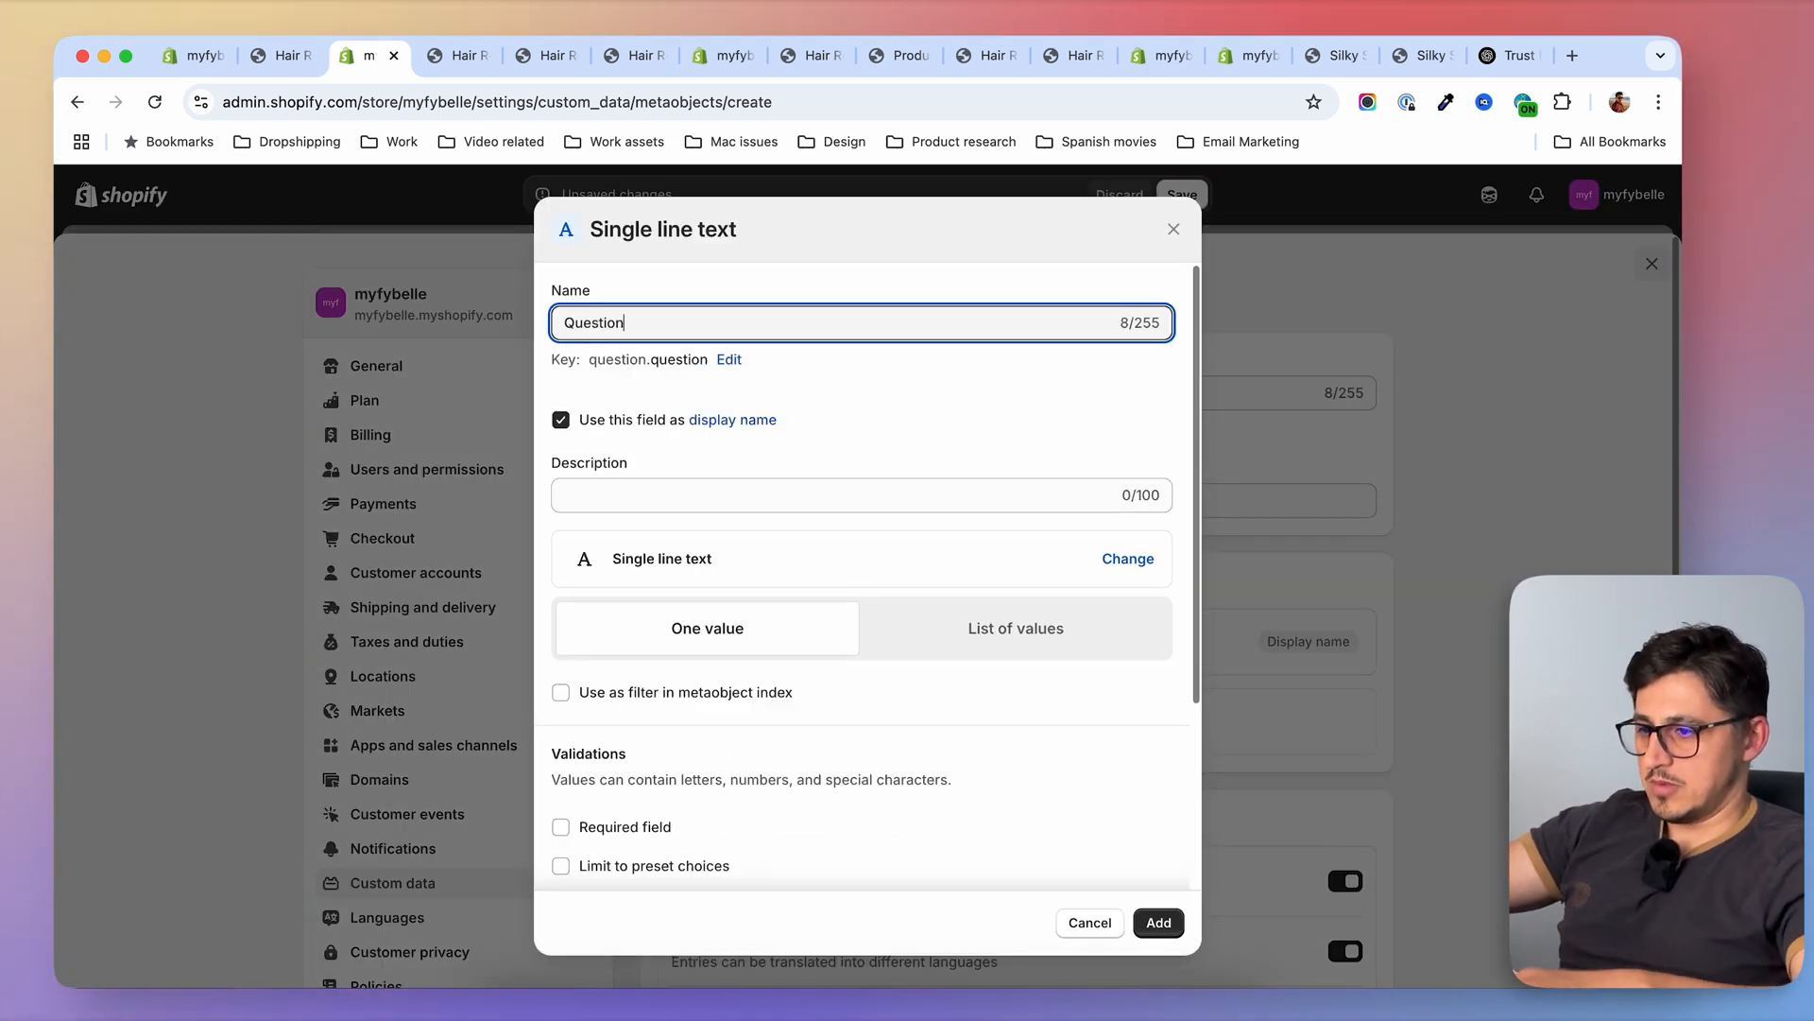
key("Return")
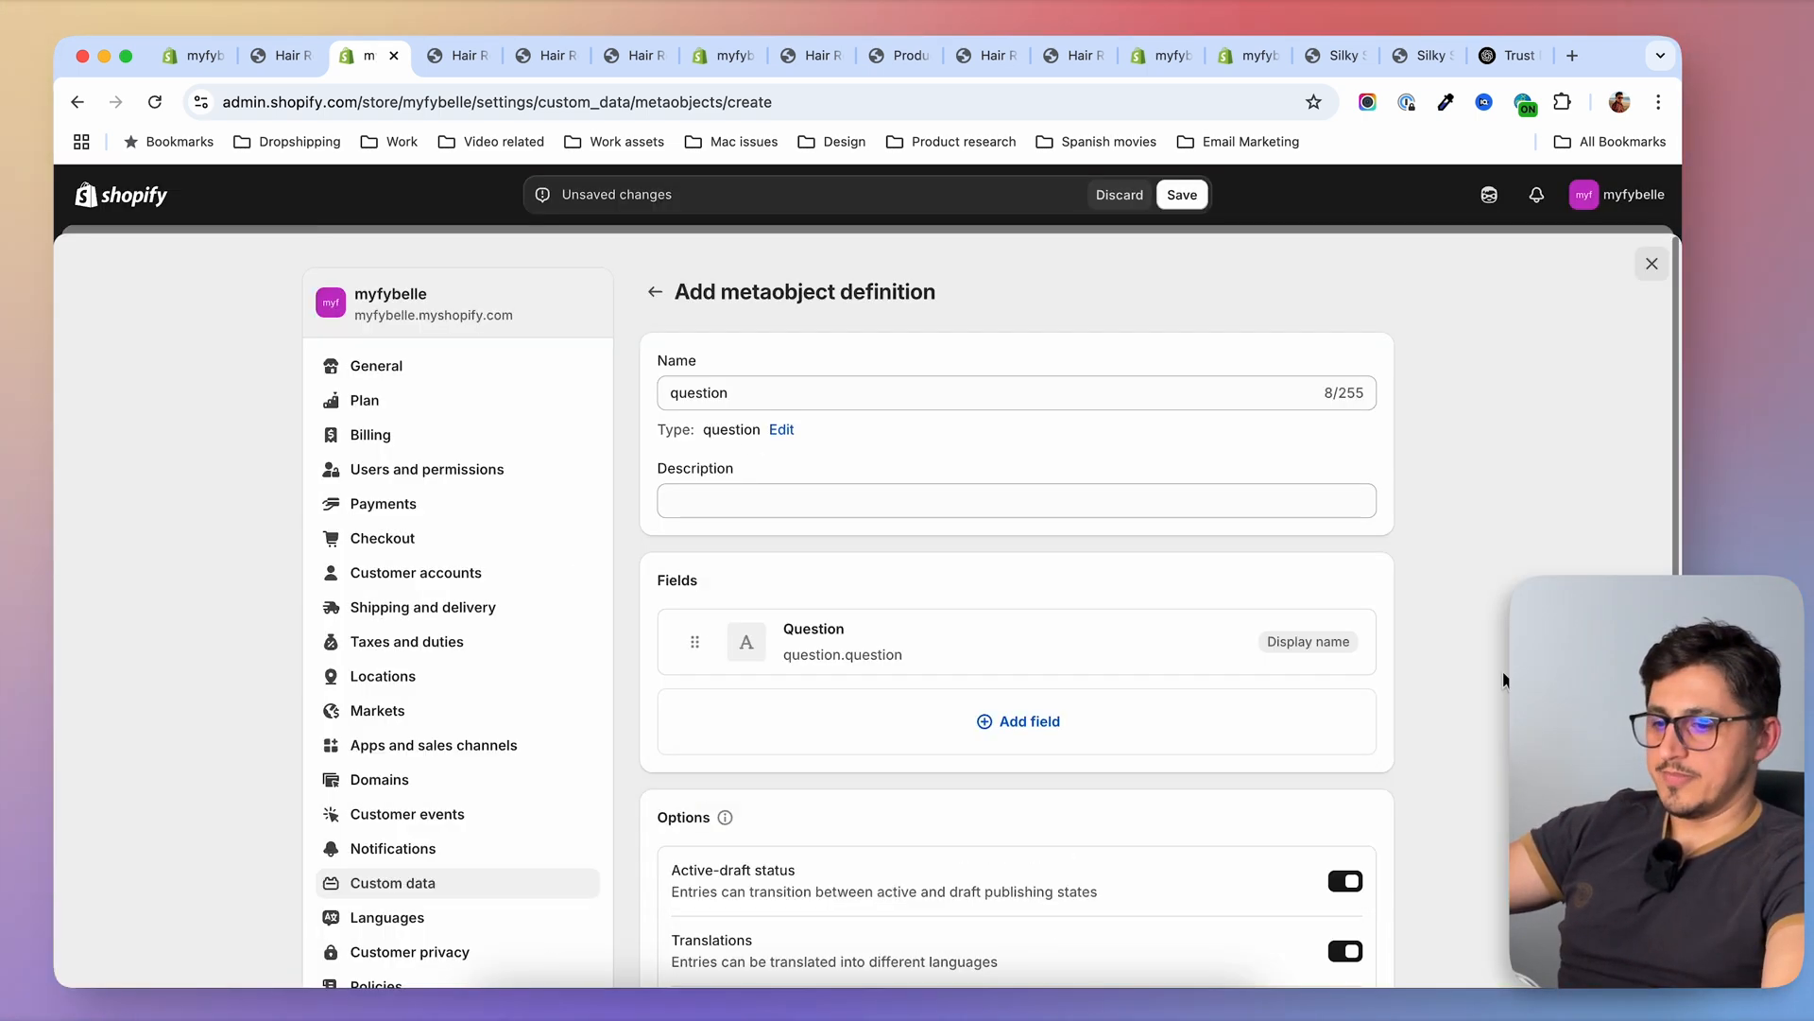
Add a single-line text field named Answer to the Question metaobject definition and save the definition
left_click(995, 723)
left_click(773, 349)
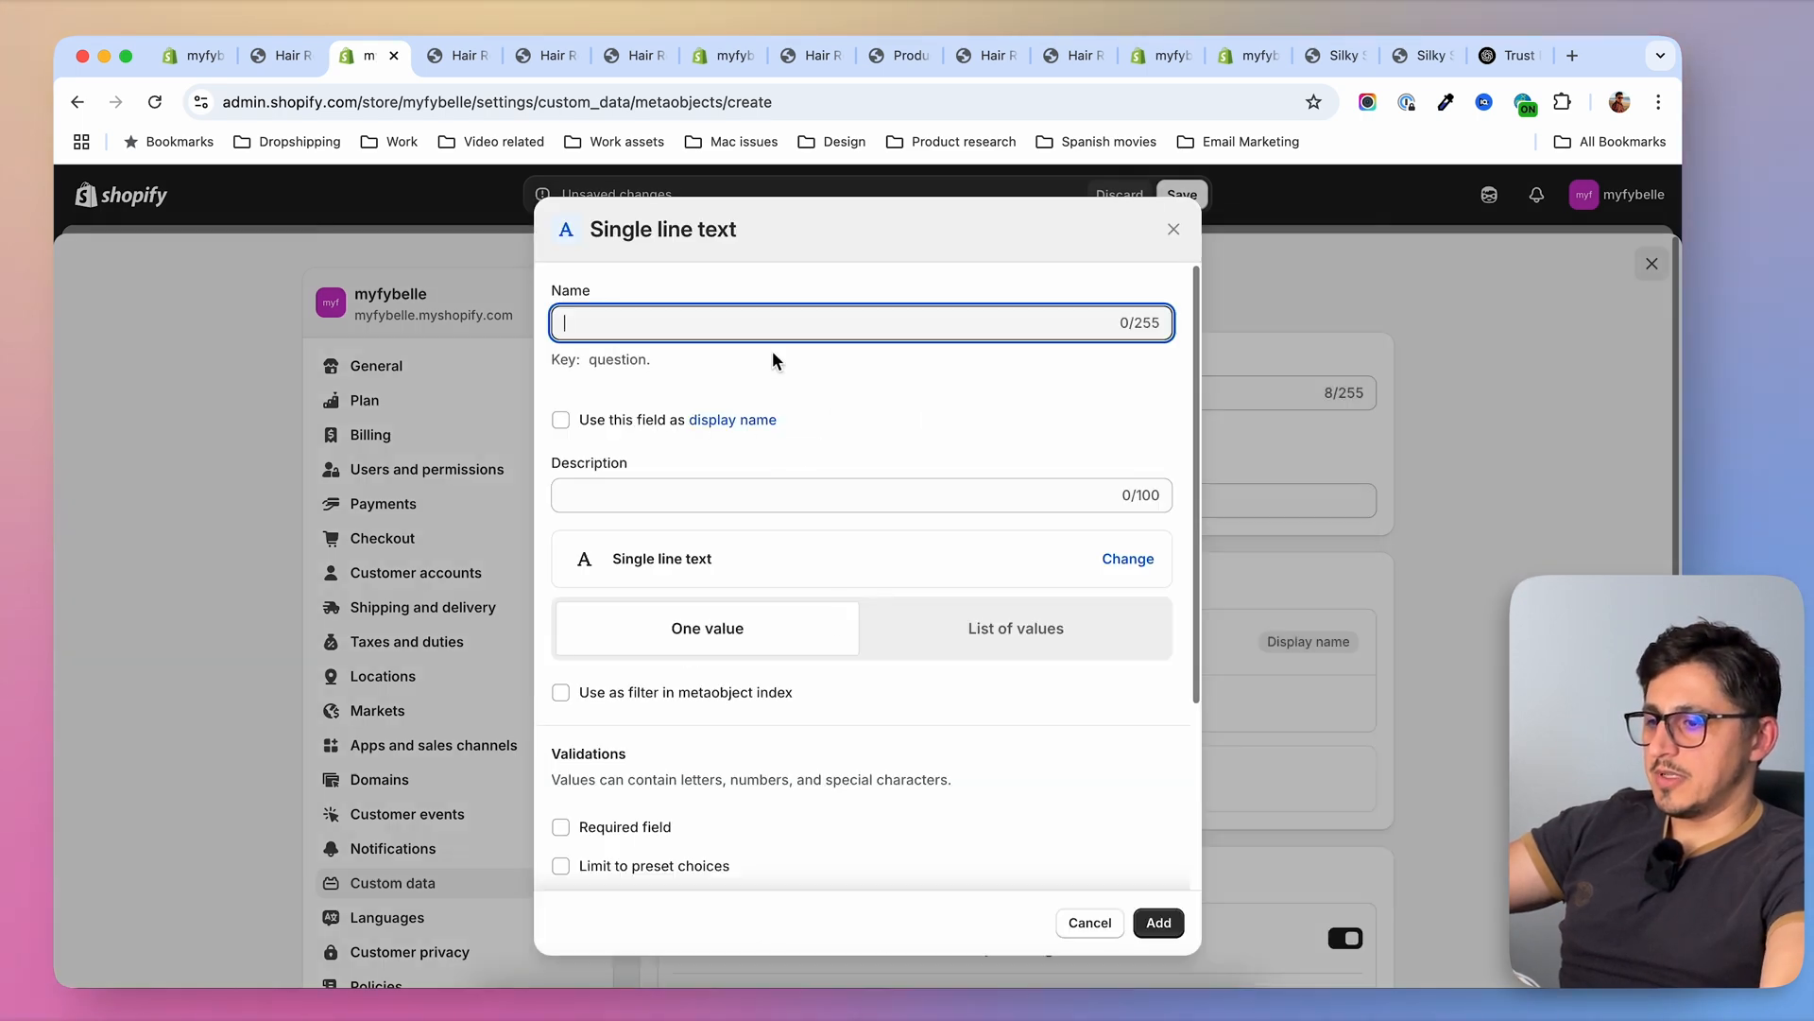
type("Answer")
key("Return")
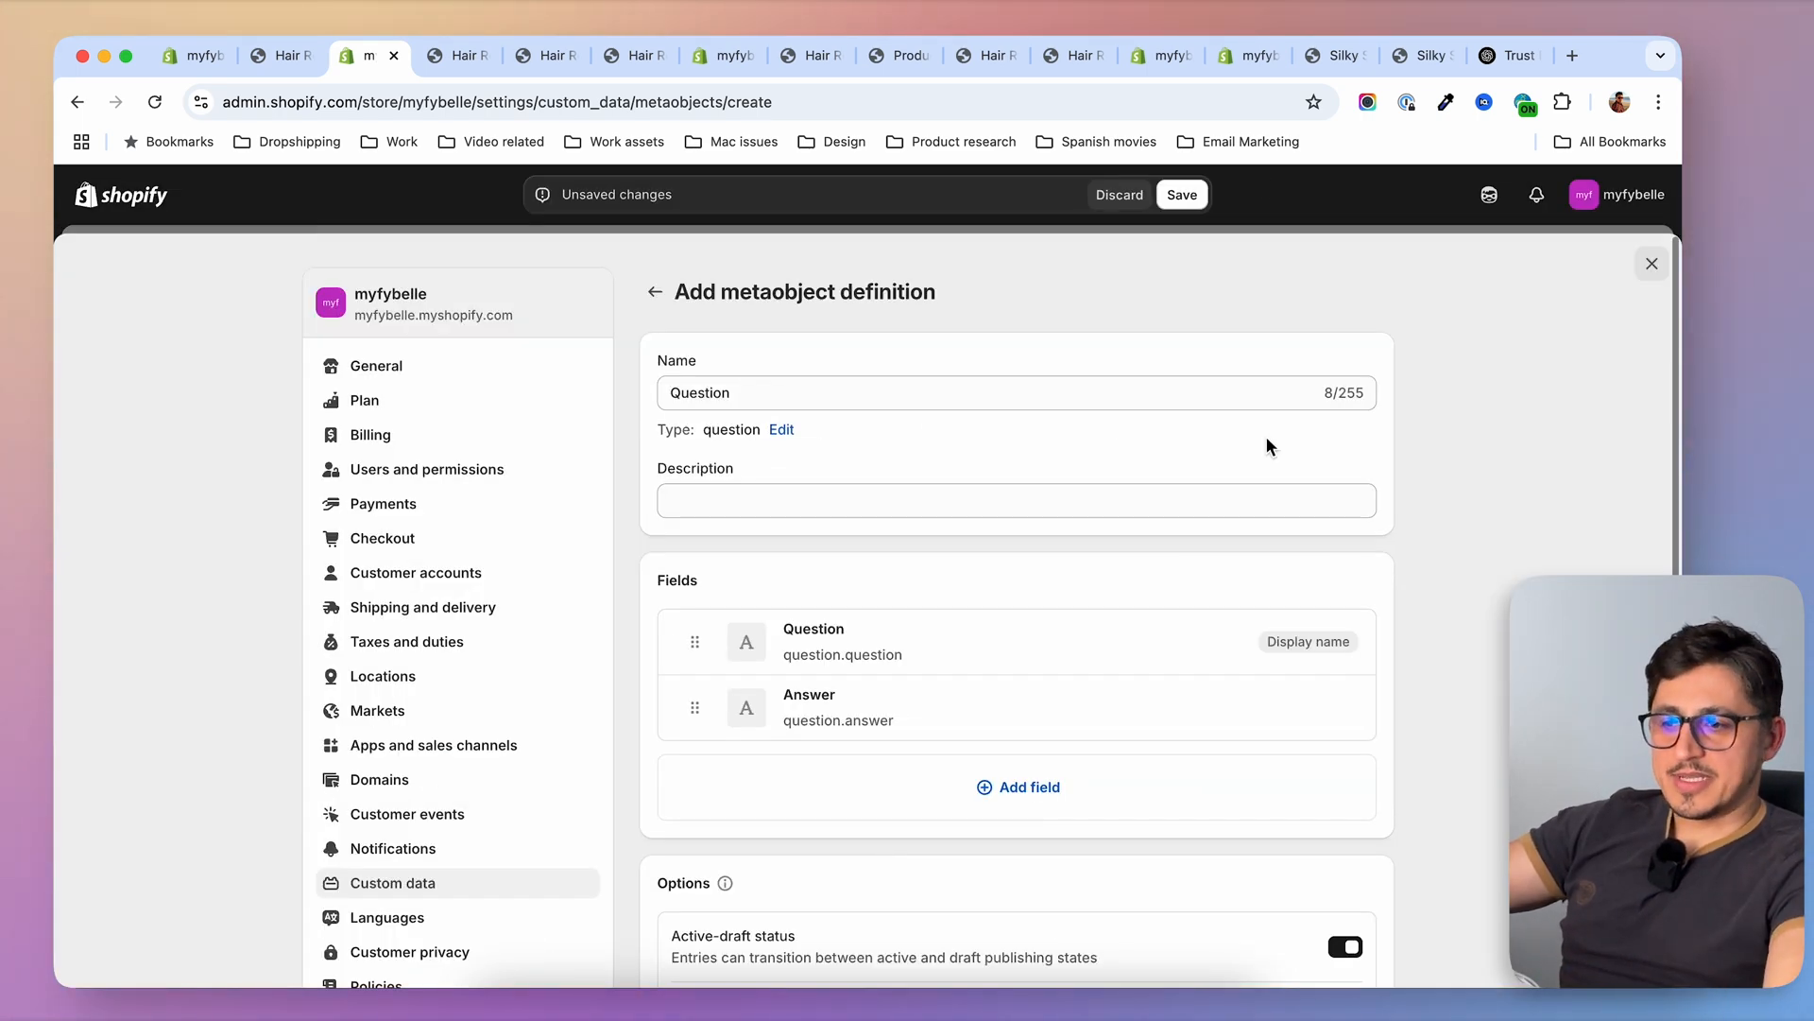
left_click(1180, 195)
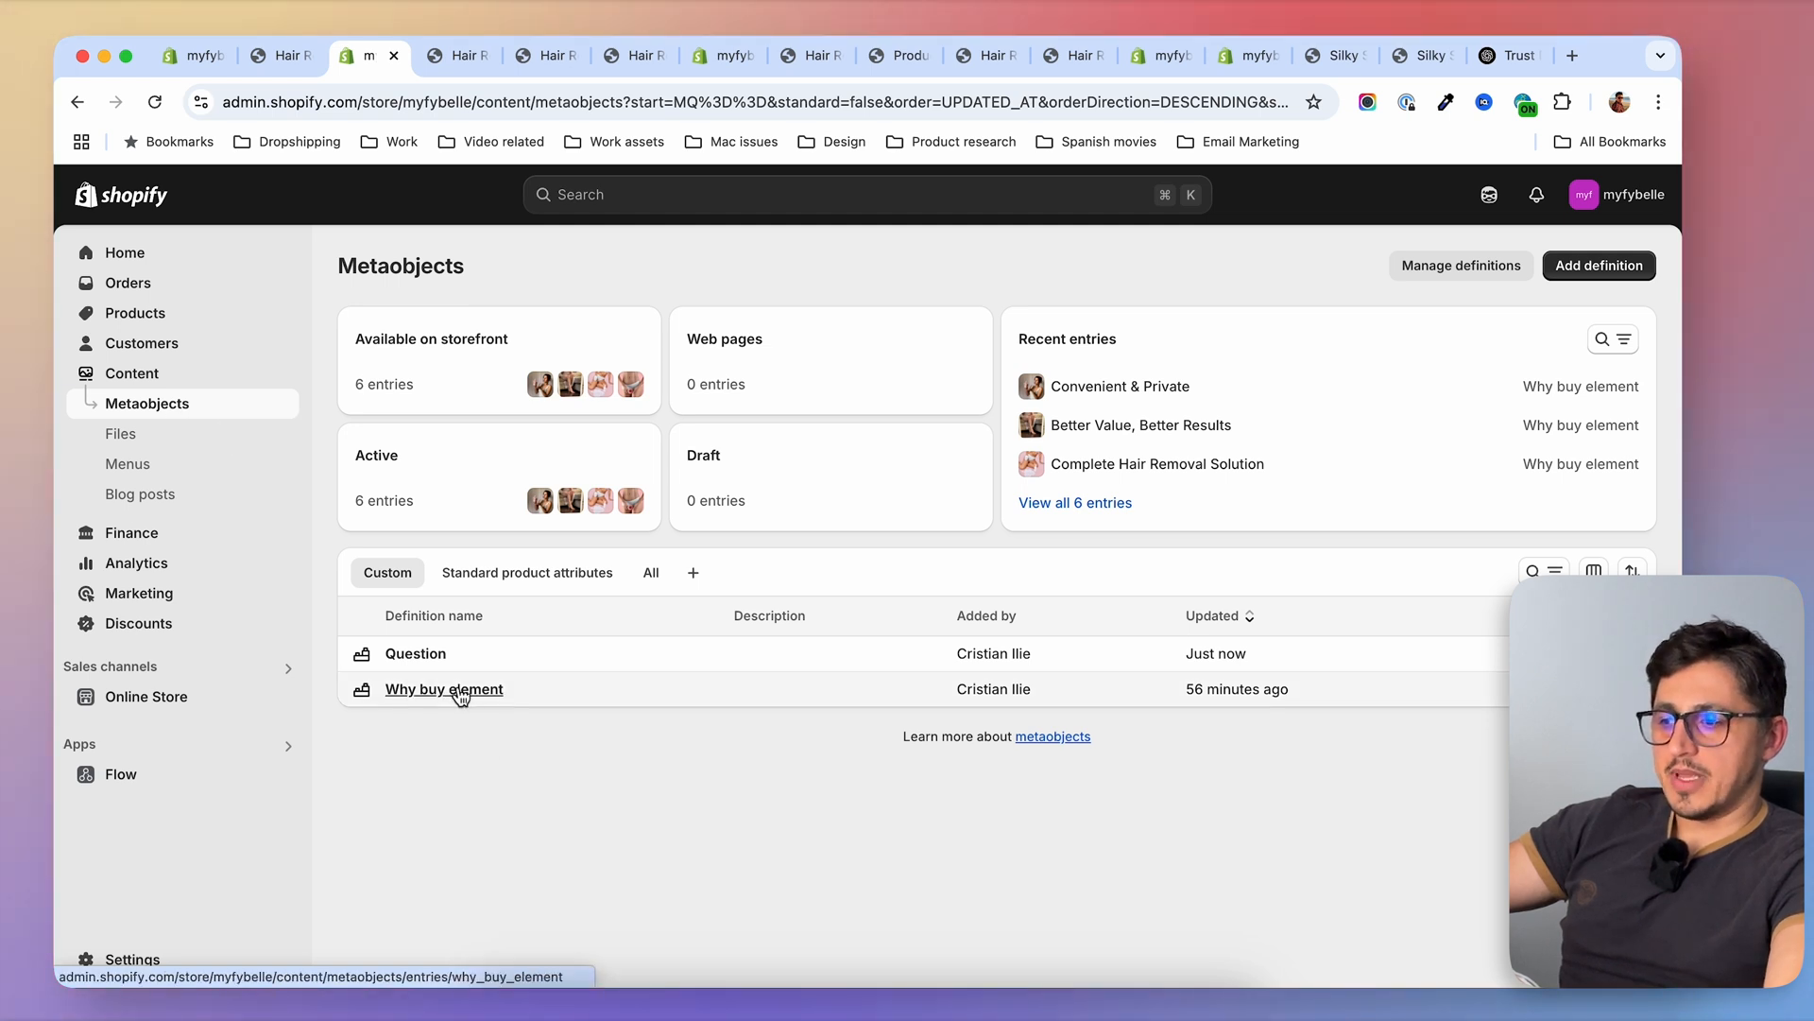
Open a blank entry for the Question metaobject, and return to the FAQ section on the standard handset's storefront page
left_click(416, 654)
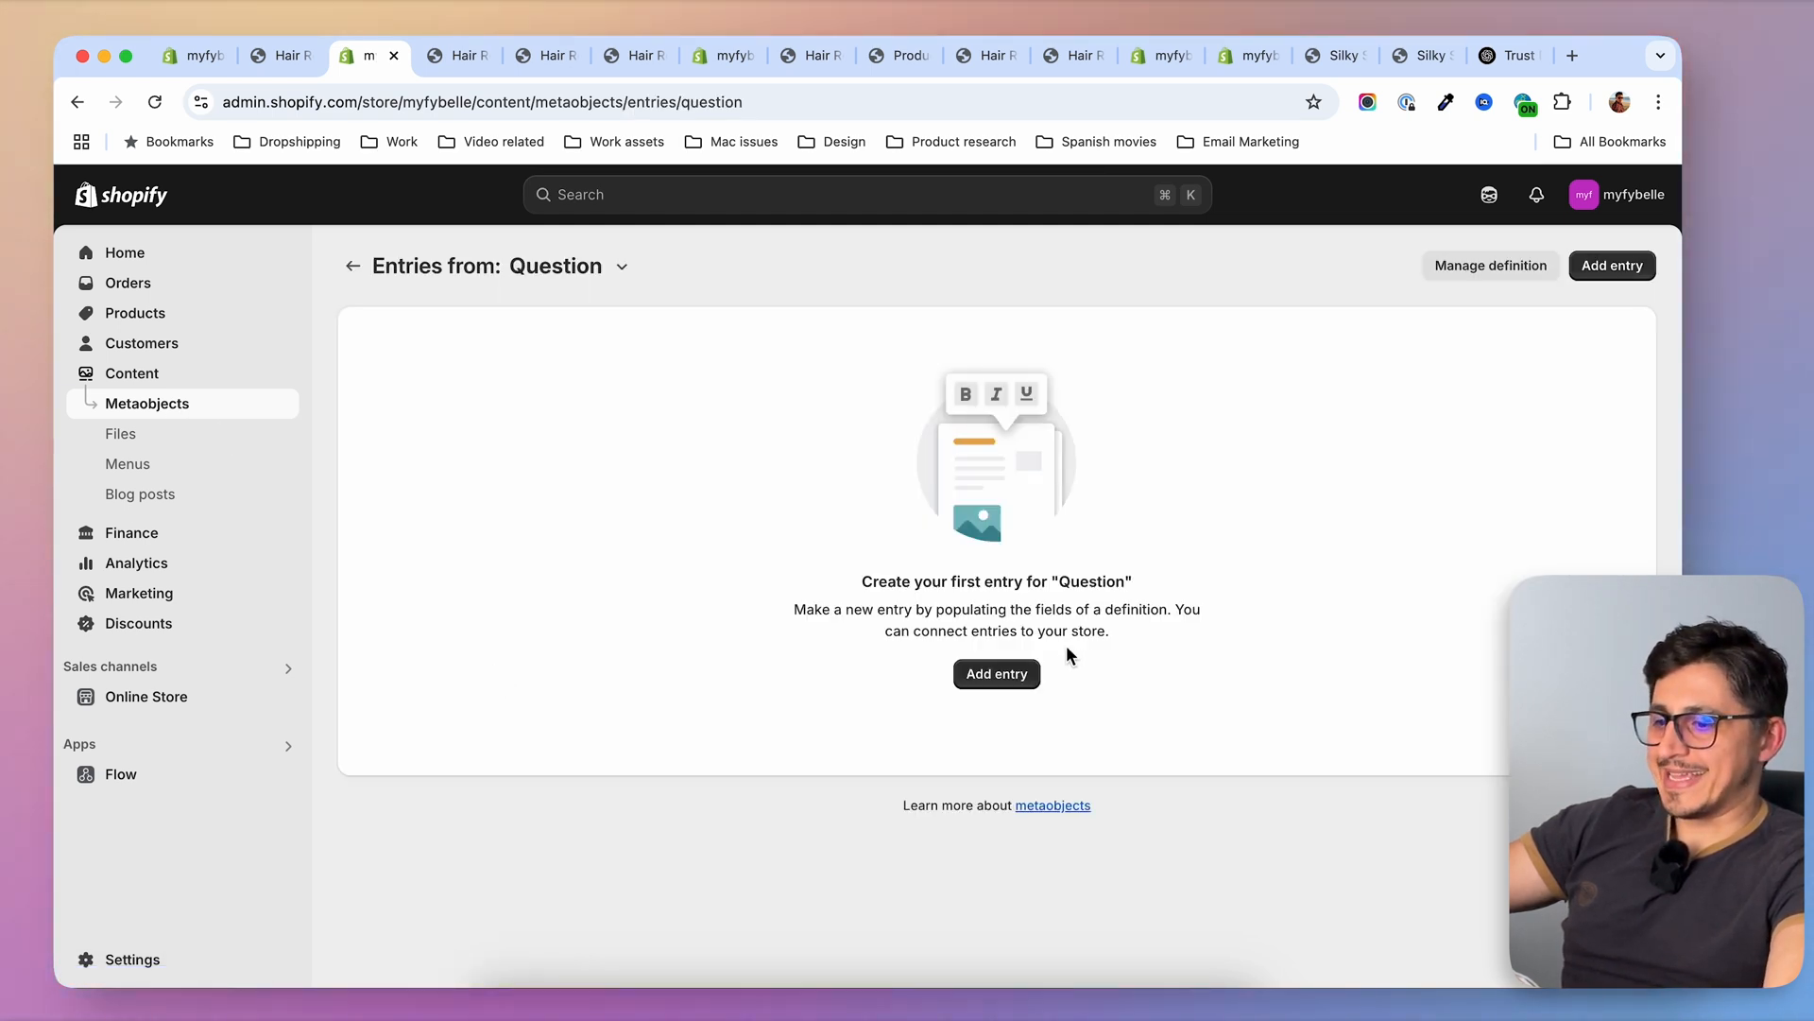
left_click(997, 673)
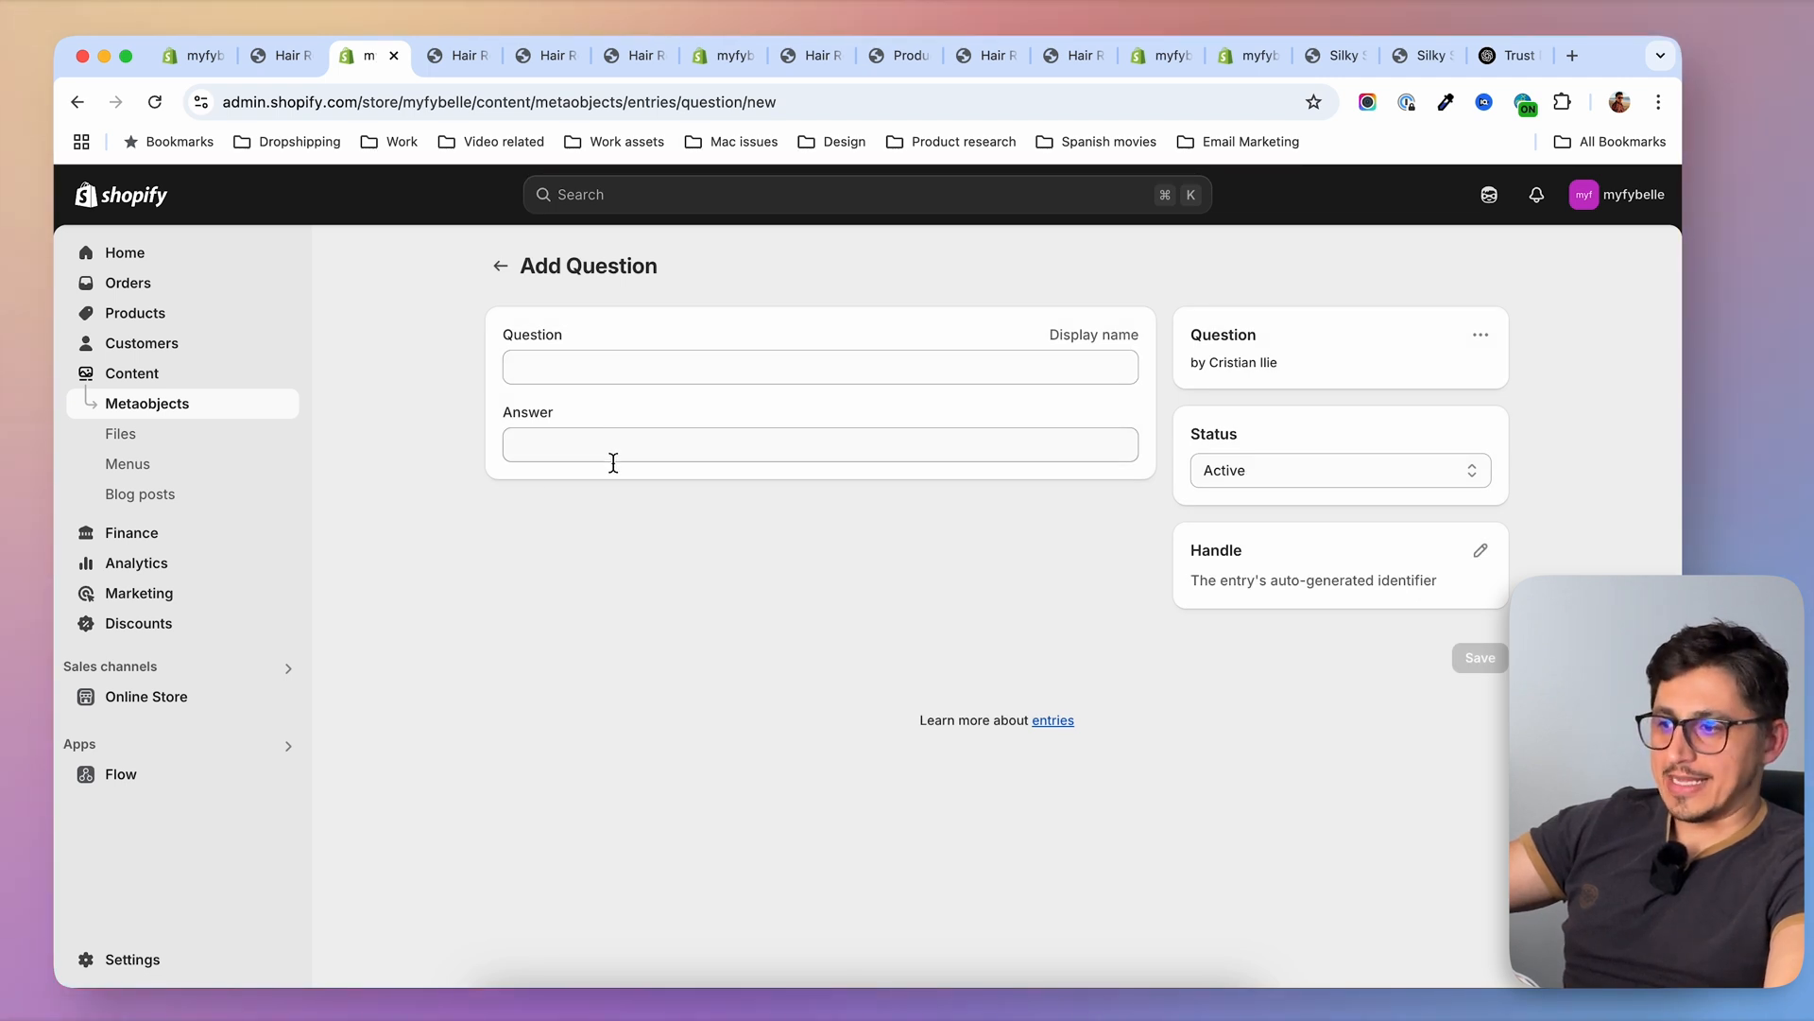
left_click(295, 59)
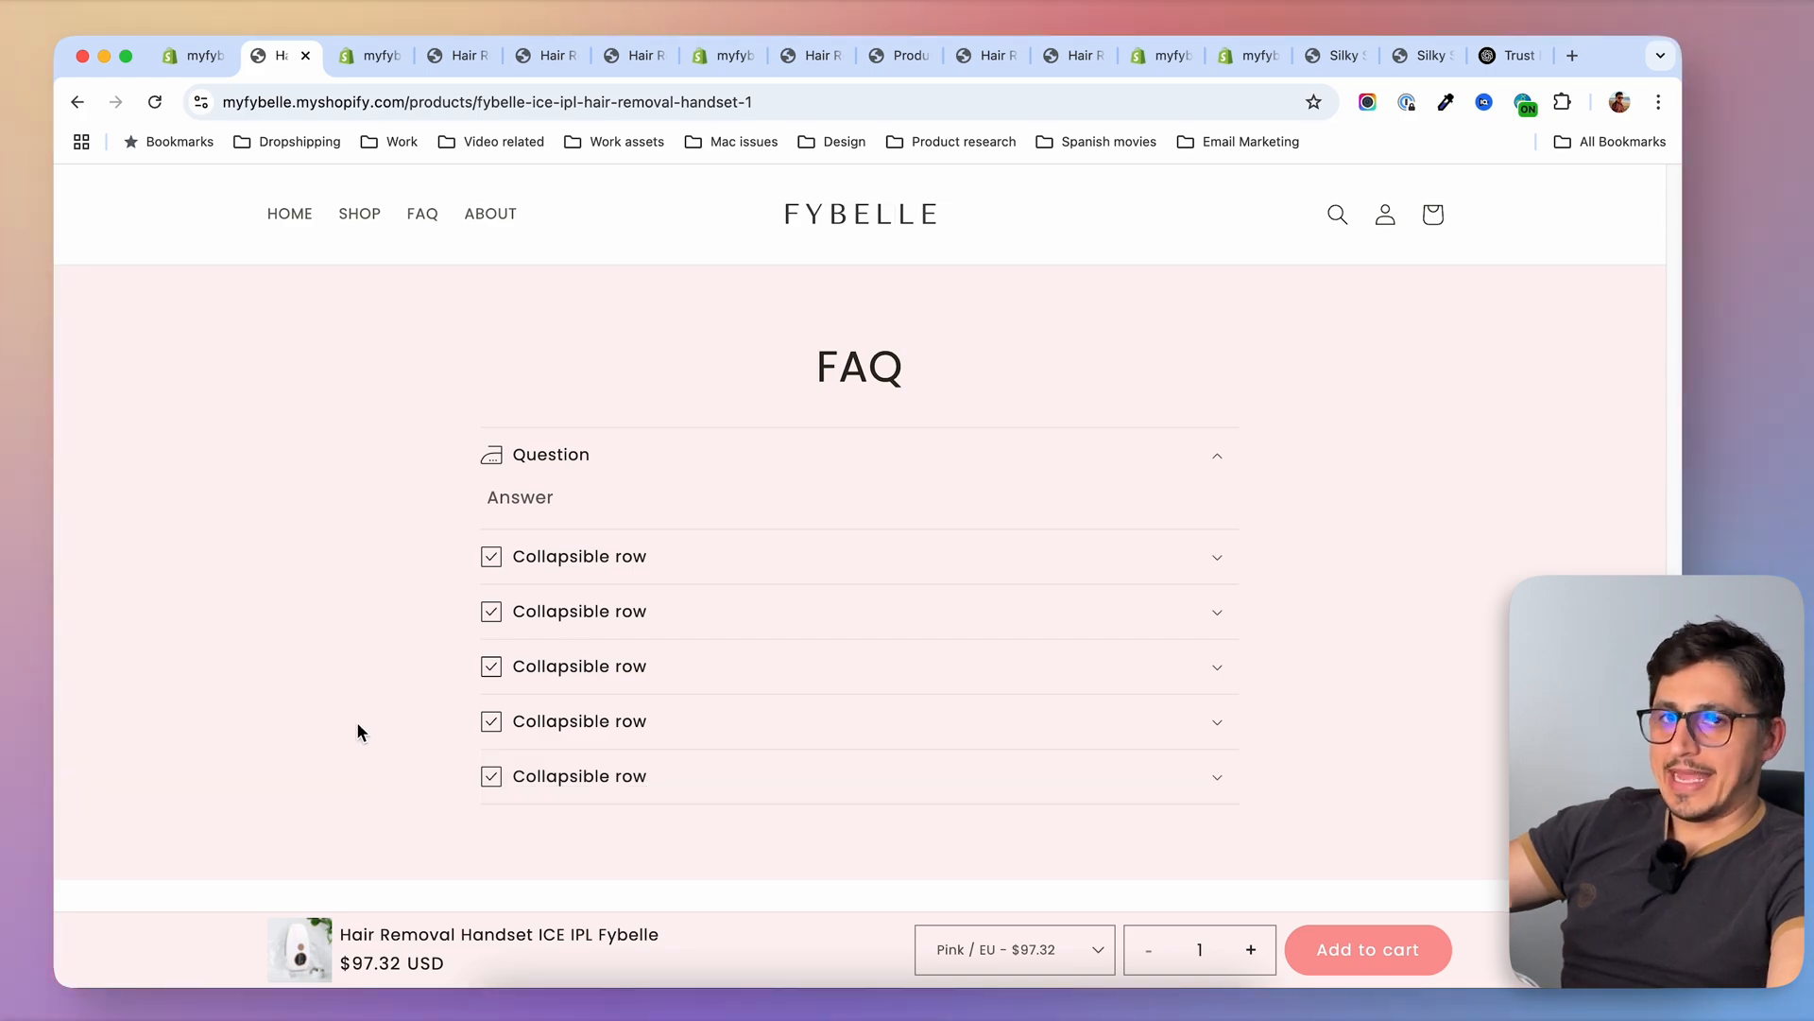
Examine the standard handset's product page, including the purchase options, product description and sticky add-to-cart bar
scroll(340, 715, "up", 4)
scroll(328, 701, "up", 20)
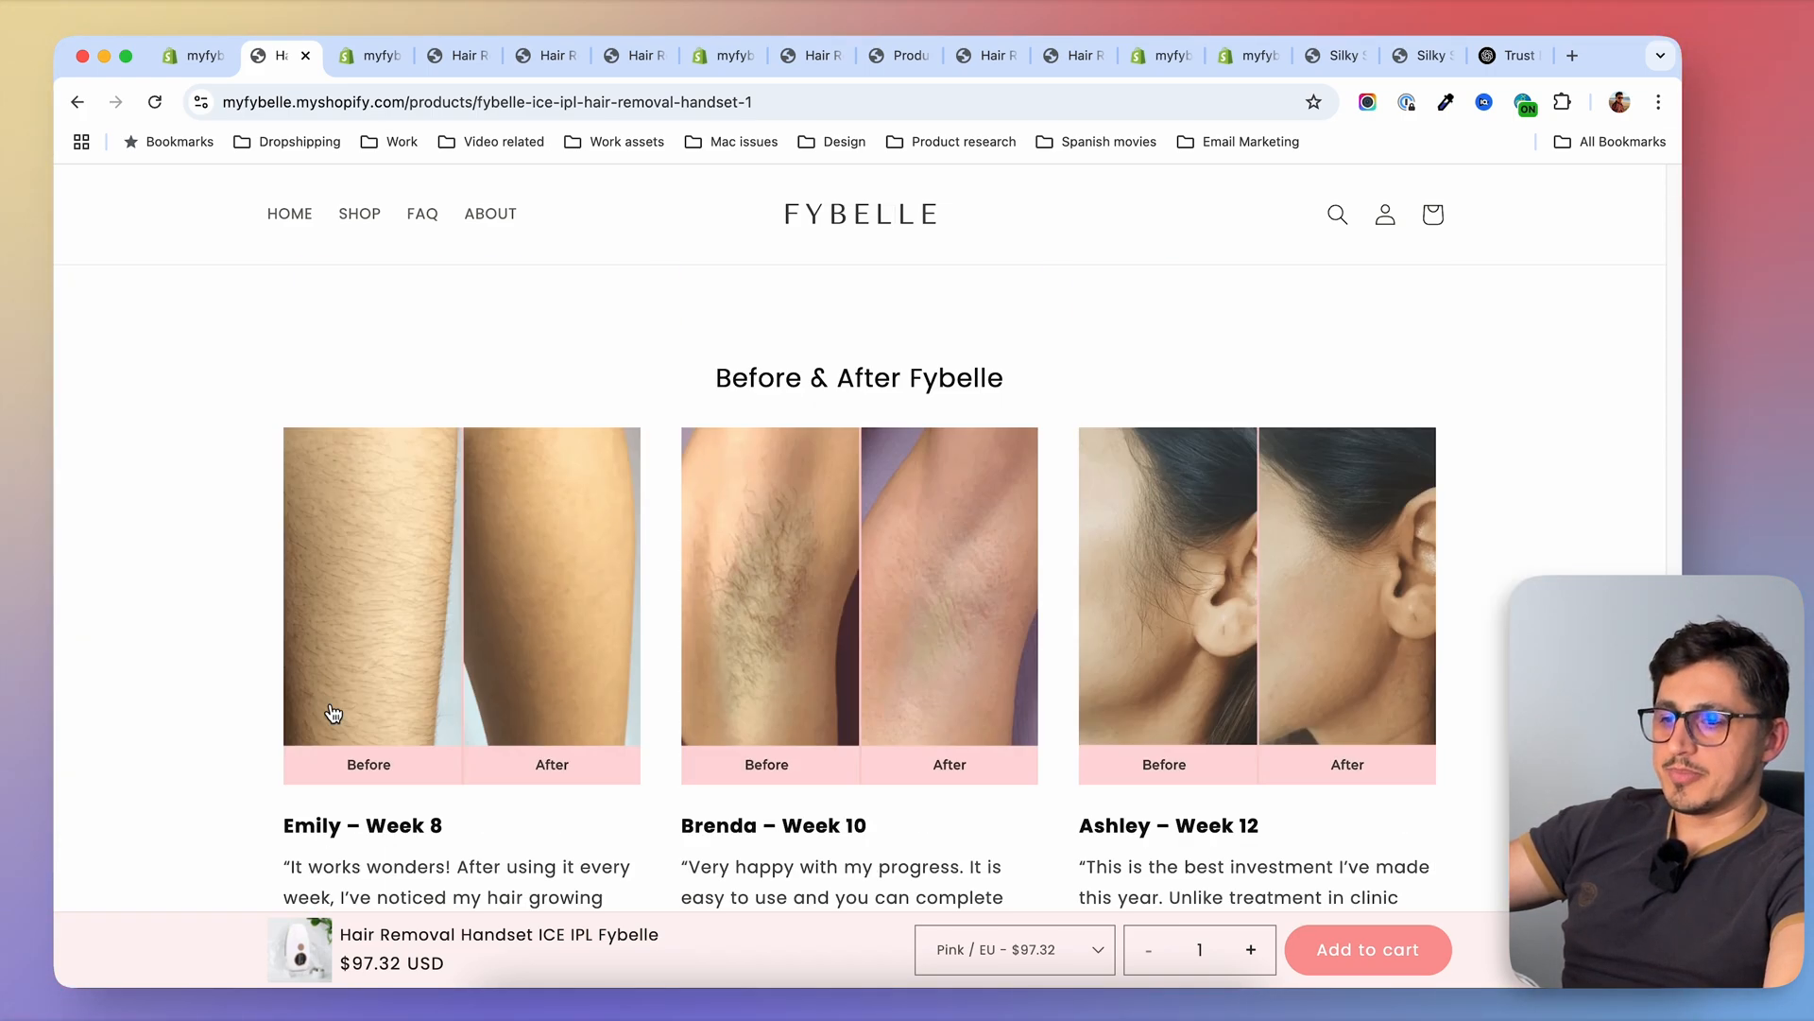
scroll(331, 707, "up", 15)
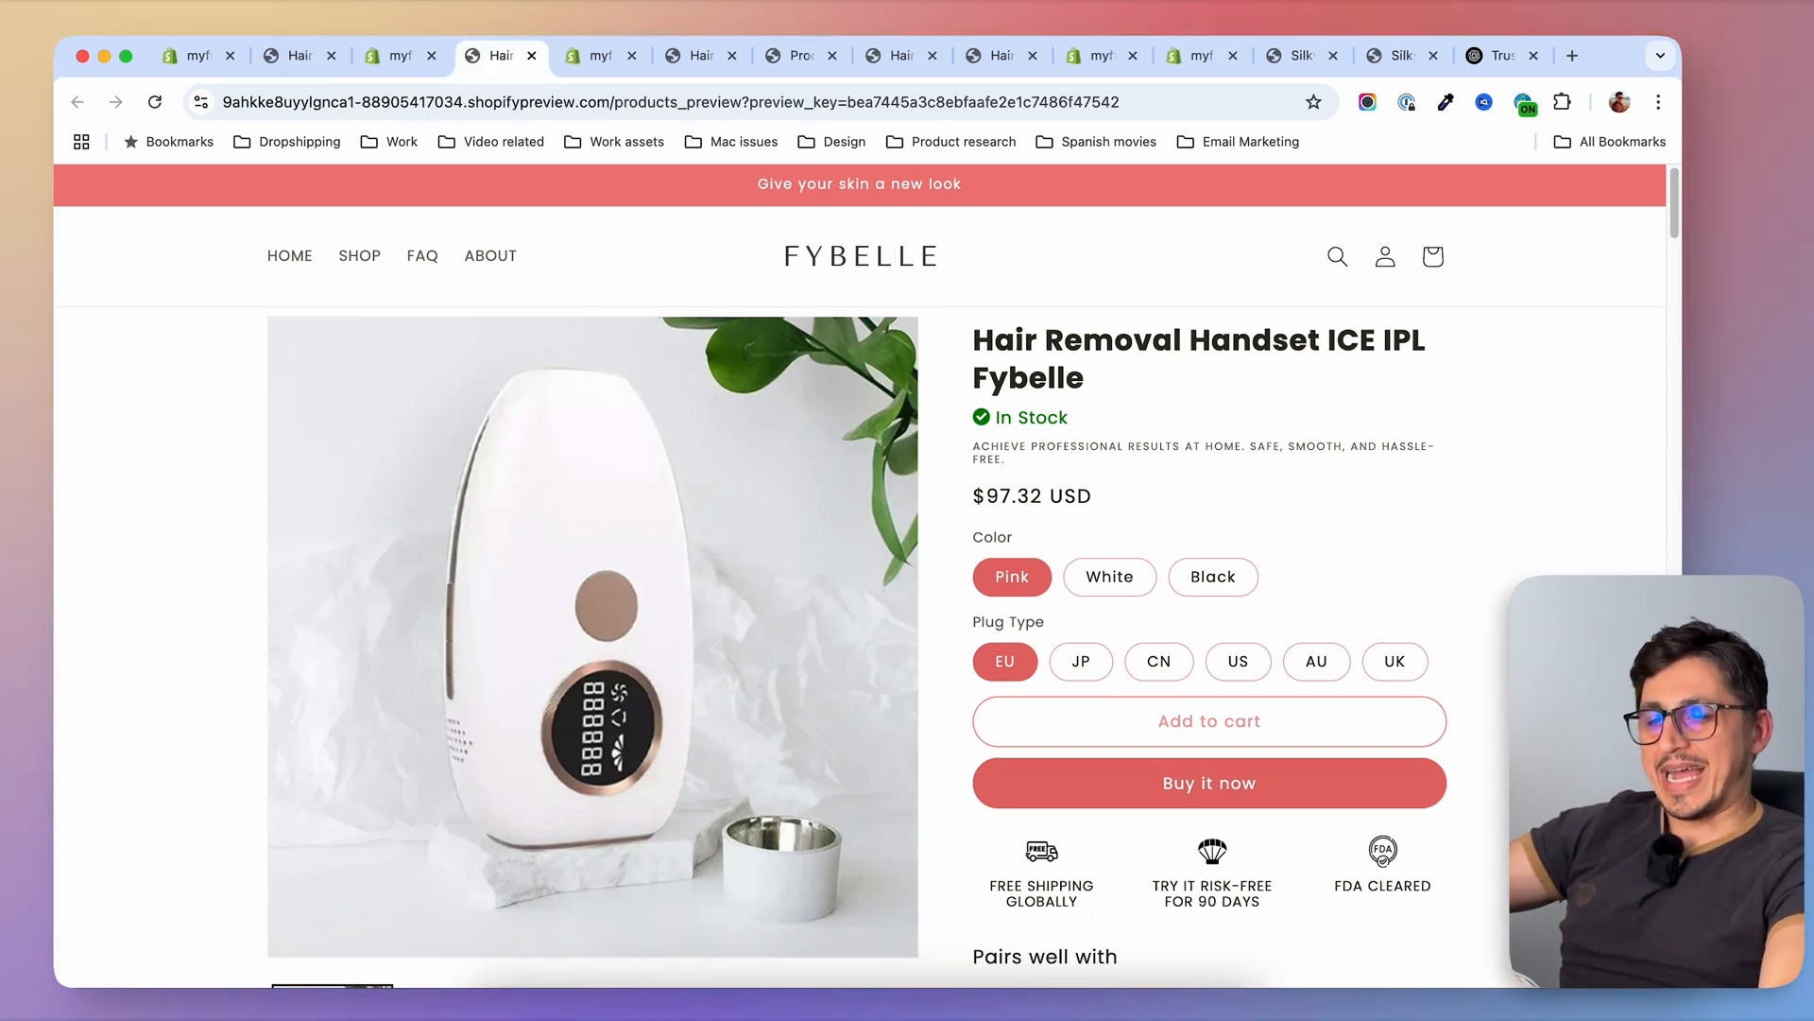
scroll(1106, 881, "down", 15)
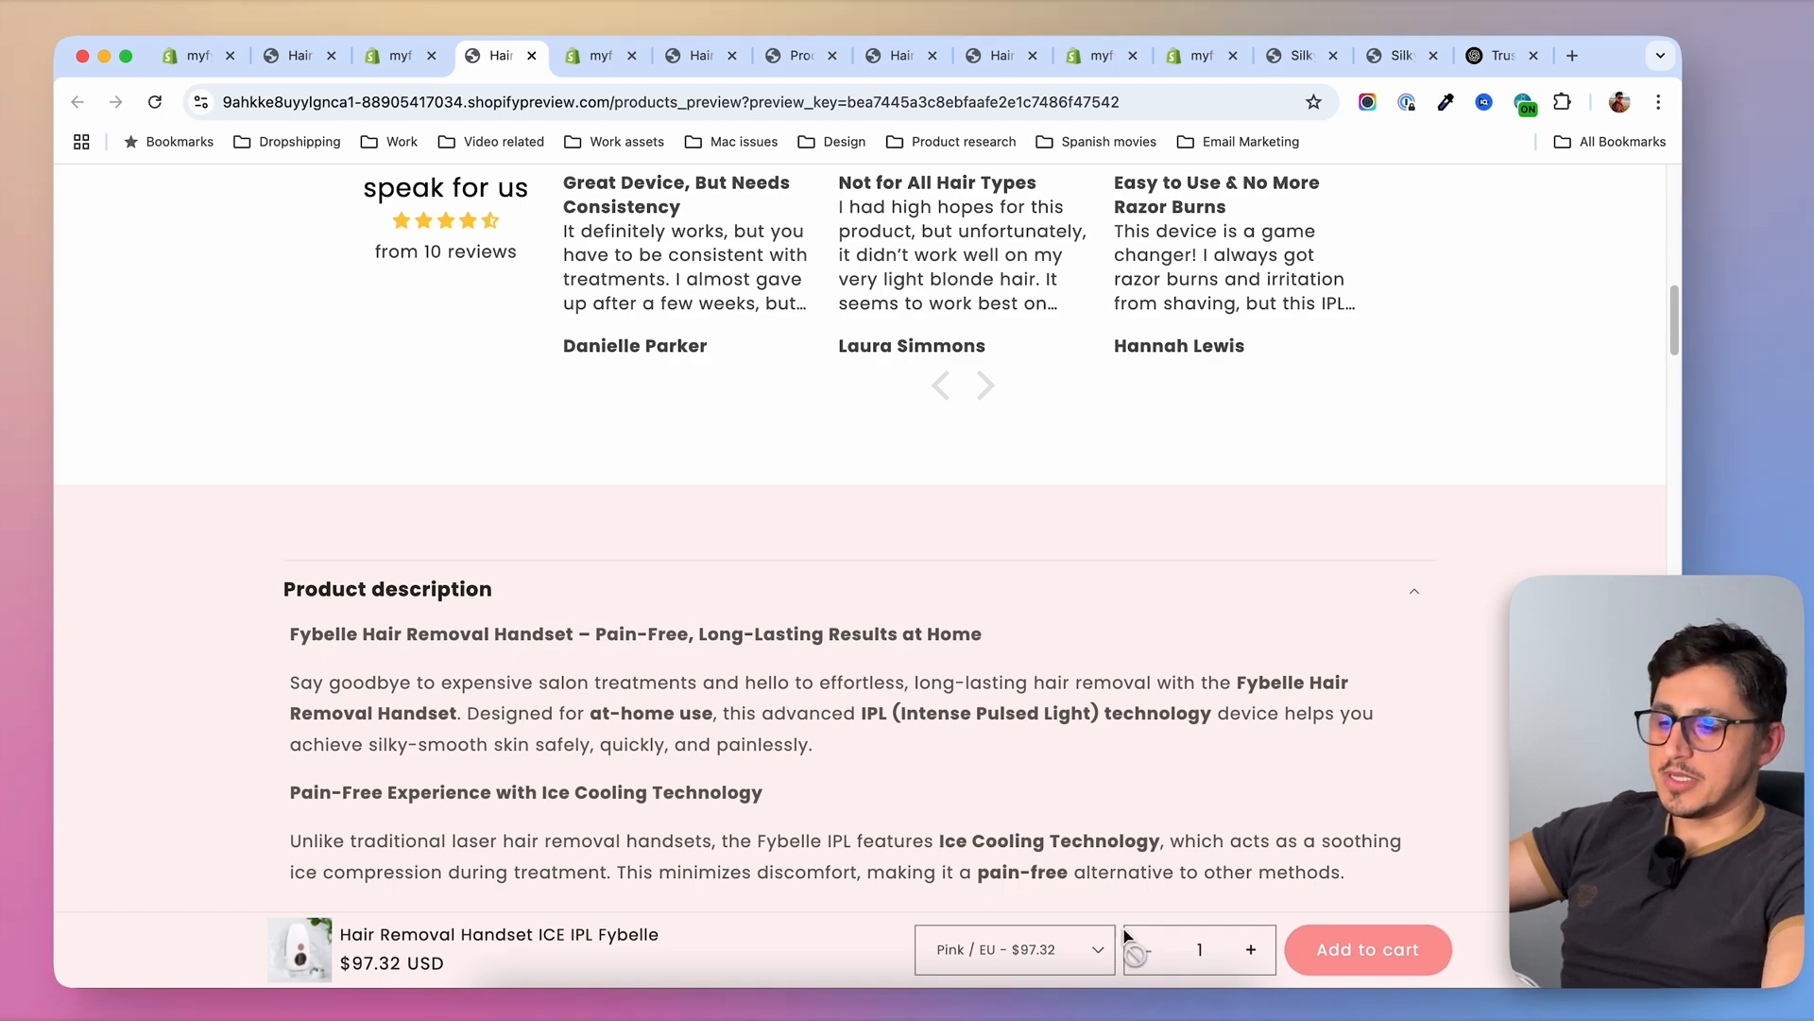
scroll(1491, 700, "down", 5)
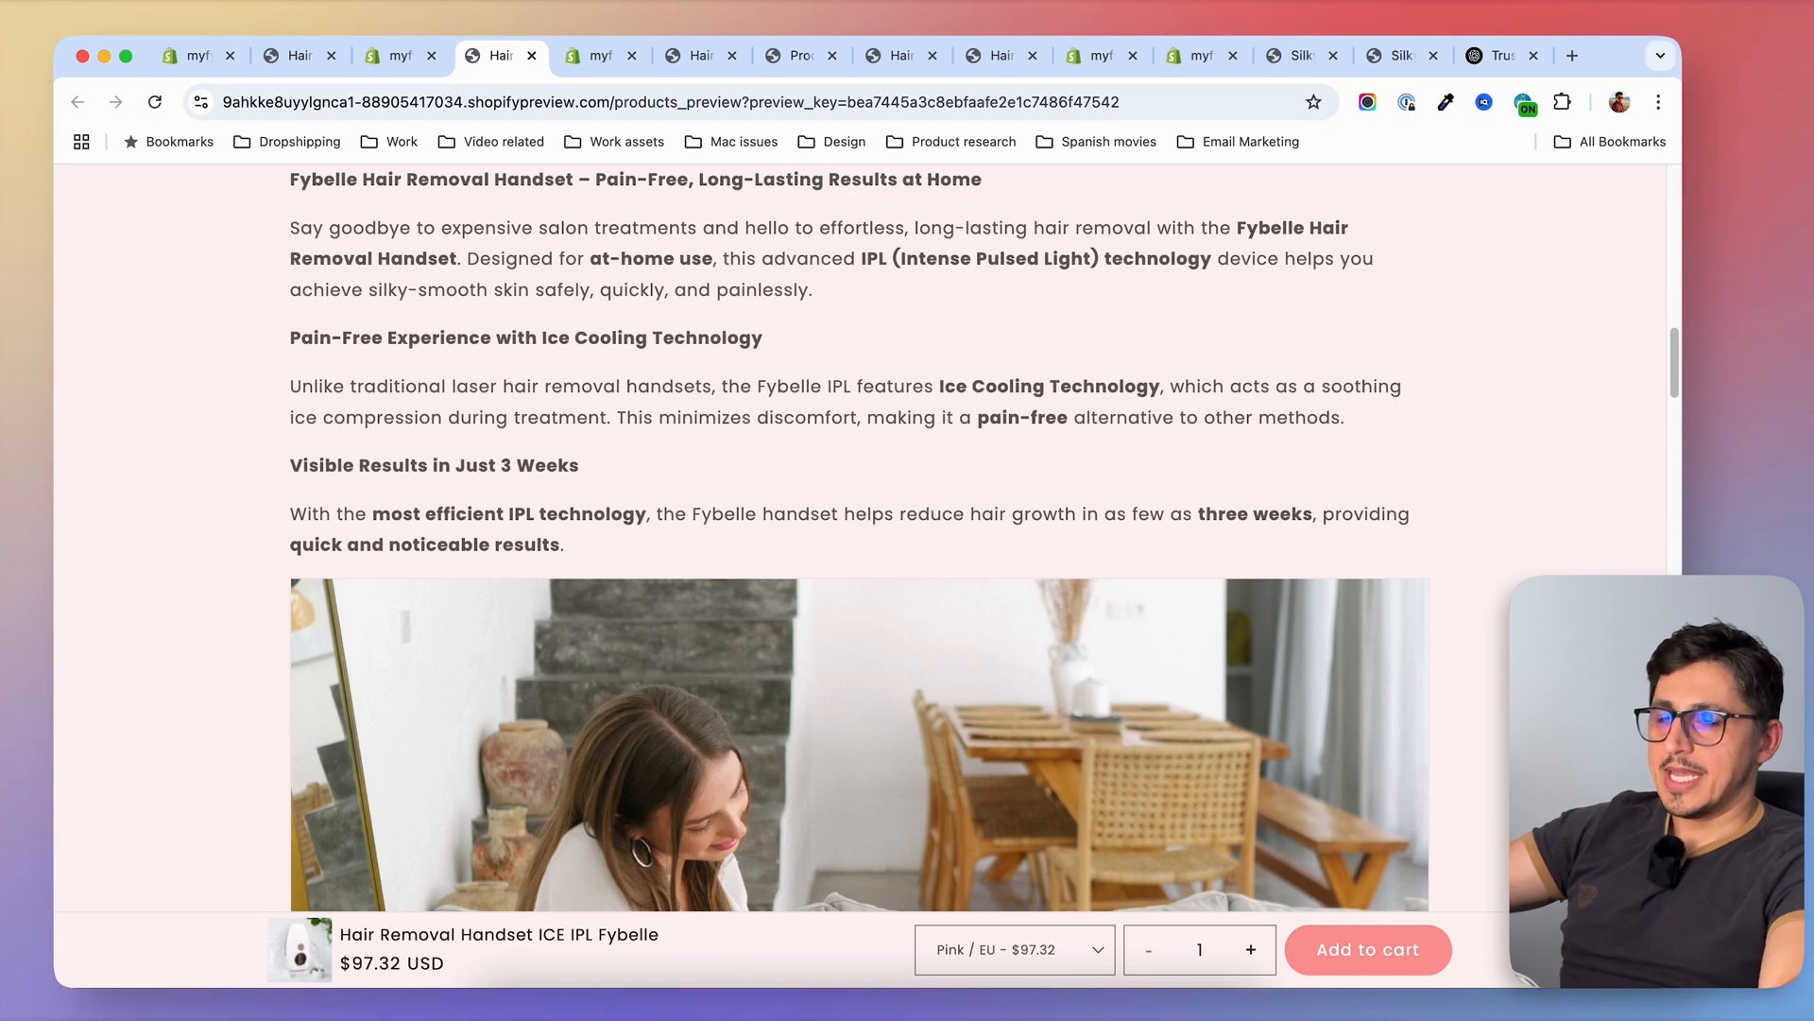
scroll(860, 538, "down", 3)
scroll(860, 538, "up", 8)
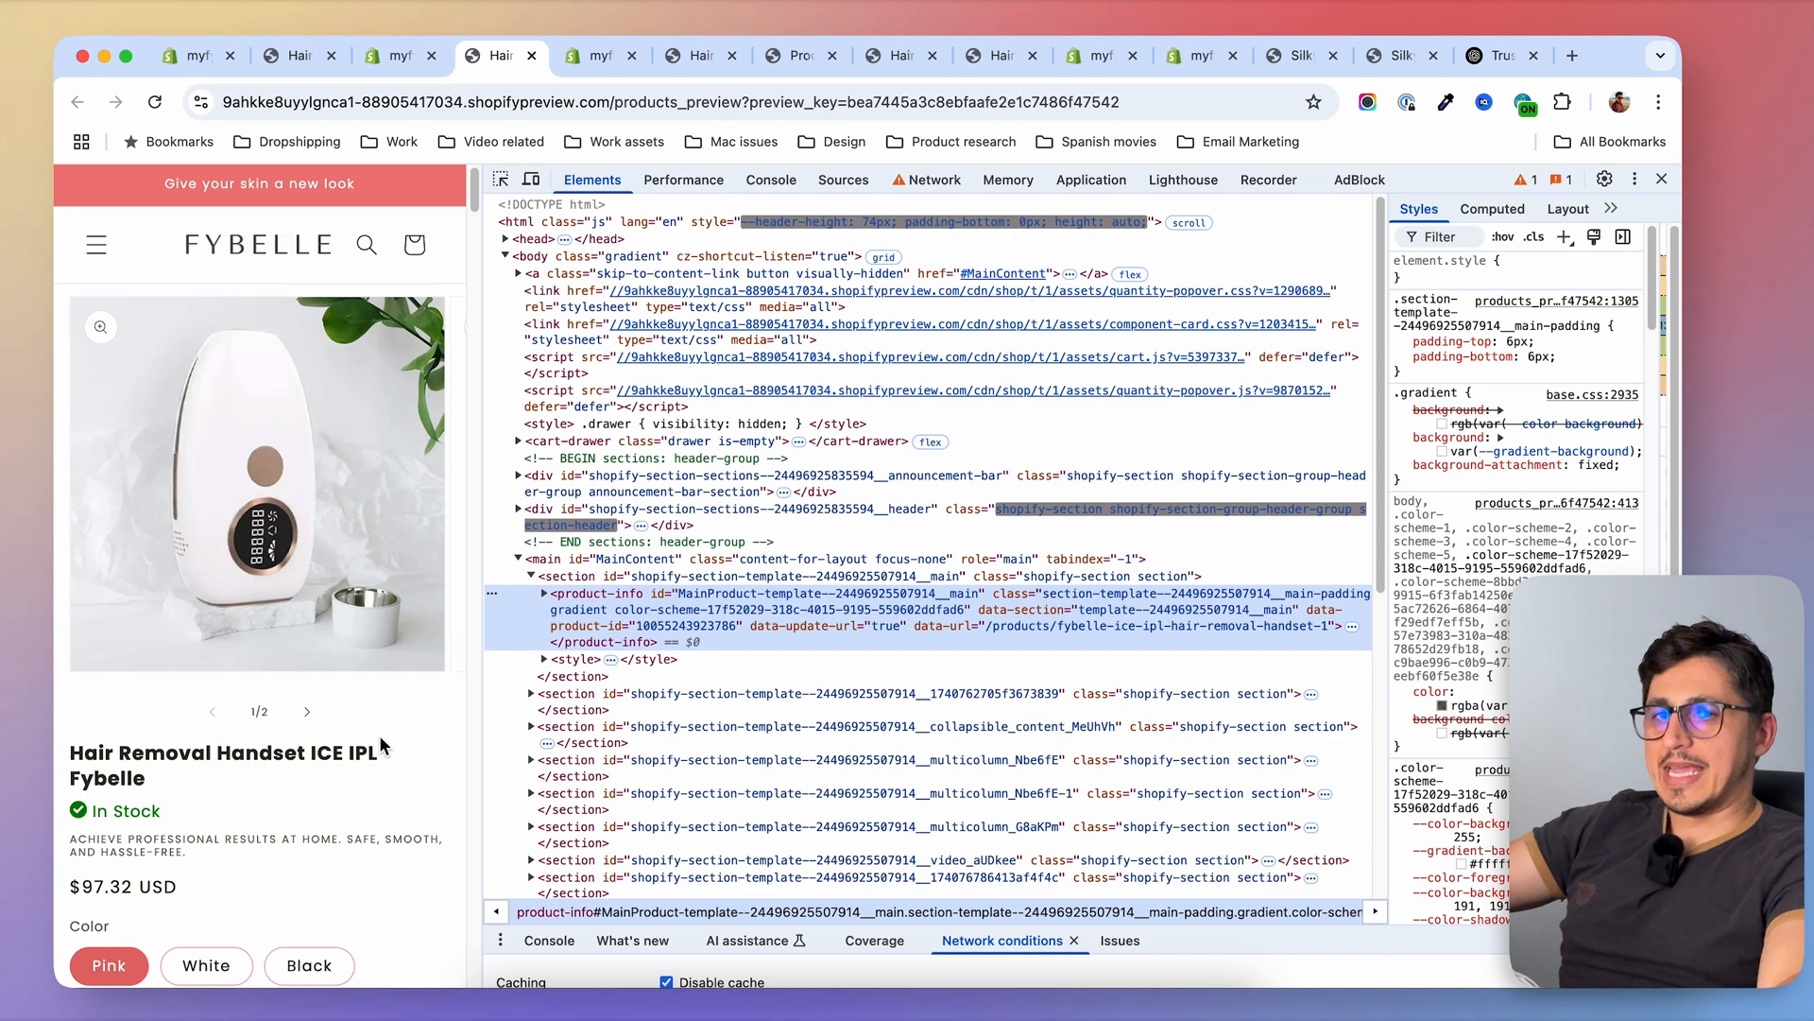
Check the sticky add-to-cart bar on the handset preview at mobile width with the developer tools open, and return to full width
scroll(380, 747, "down", 10)
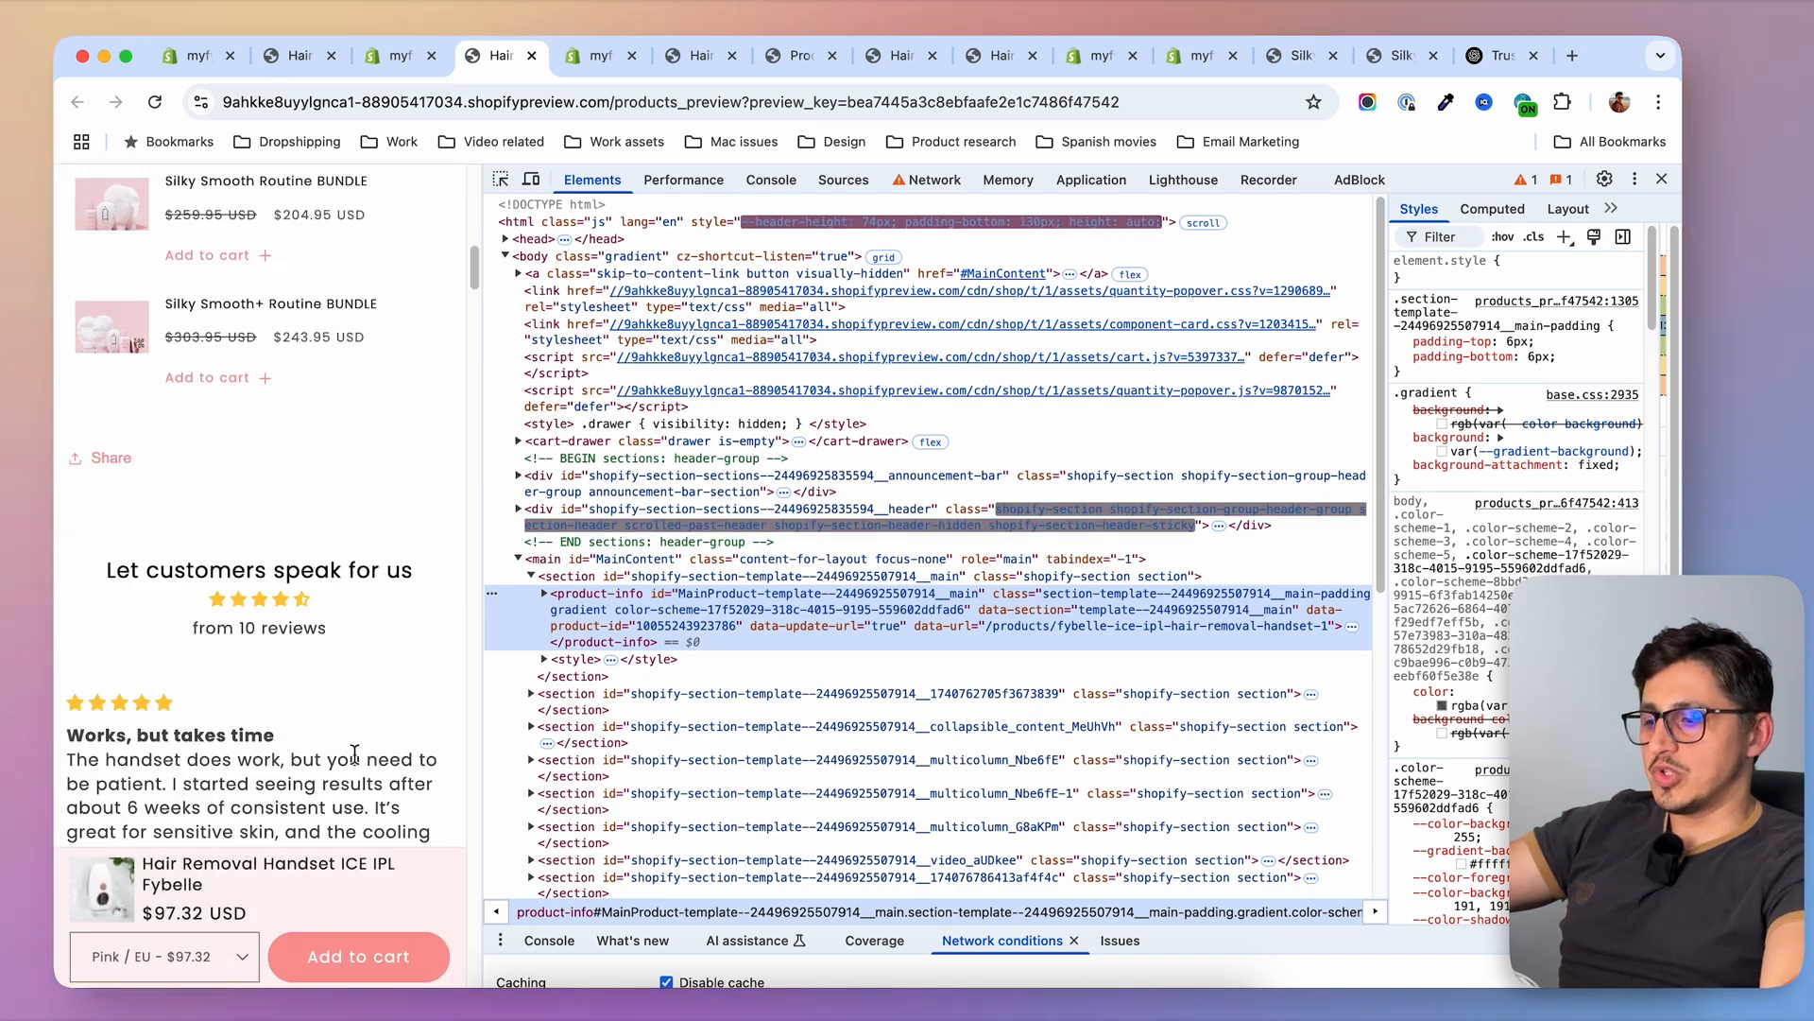
scroll(378, 700, "down", 6)
scroll(359, 708, "up", 5)
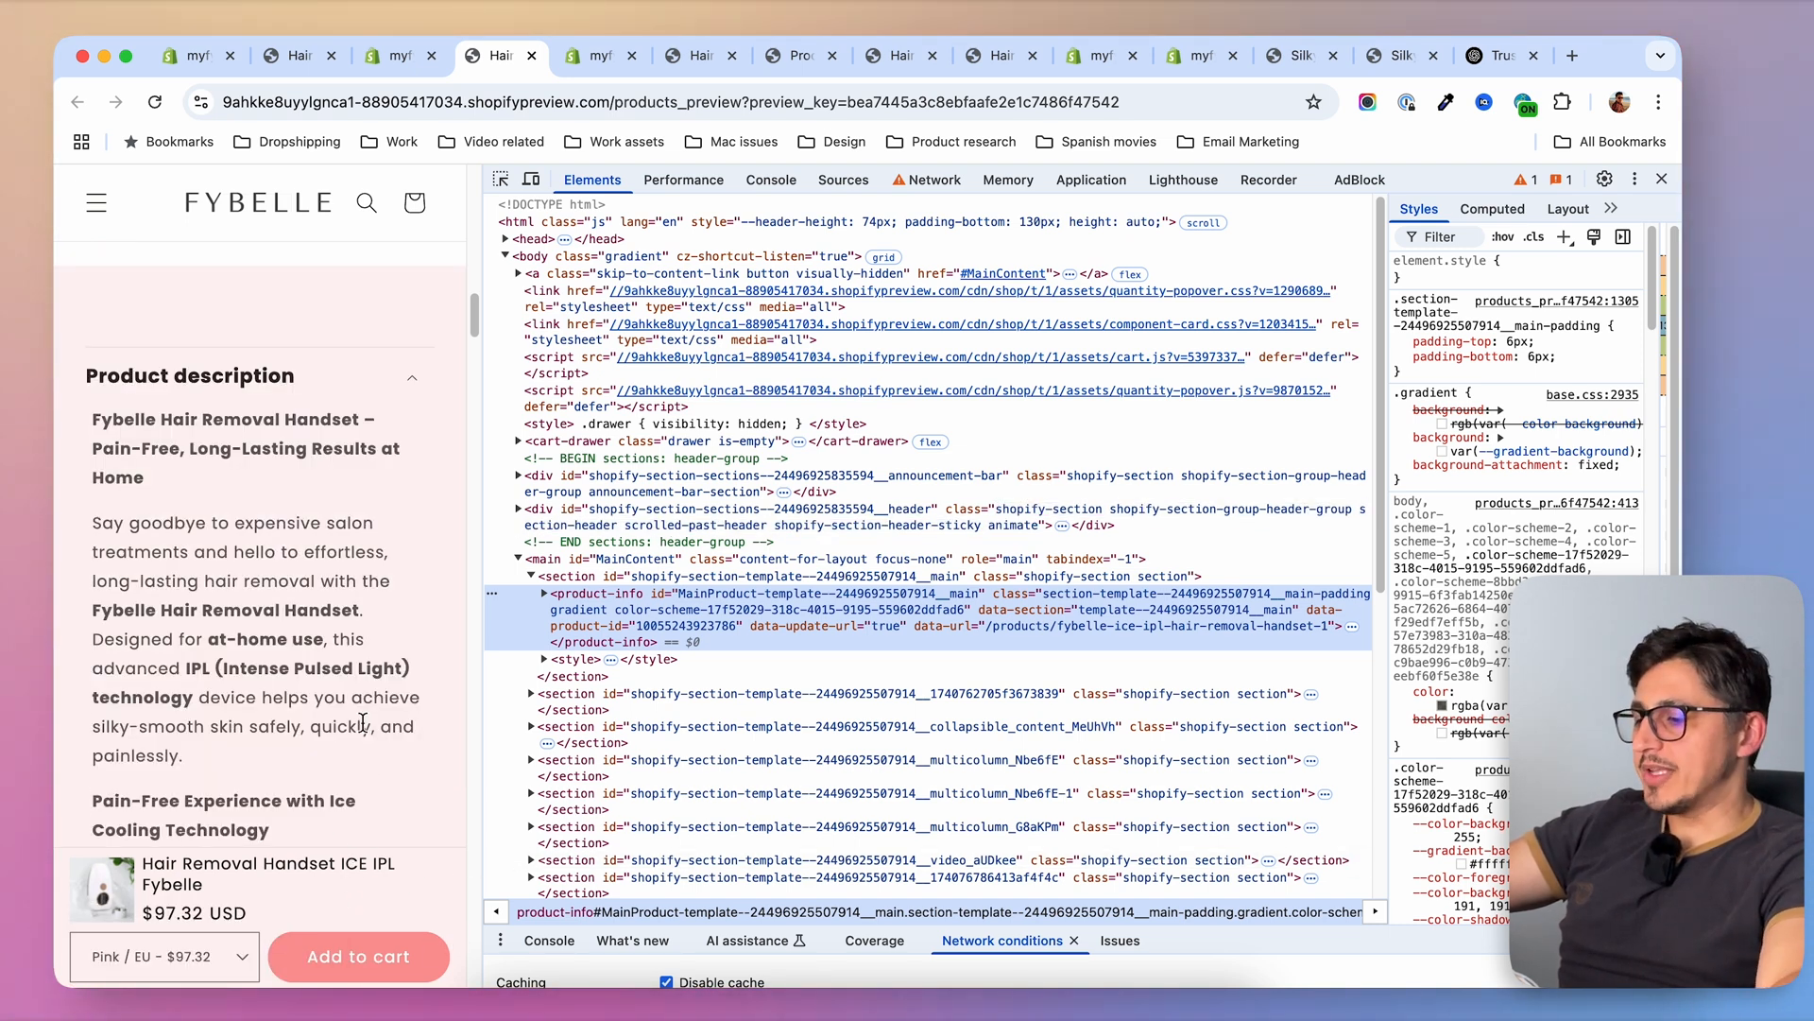
scroll(369, 756, "down", 6)
scroll(330, 721, "down", 15)
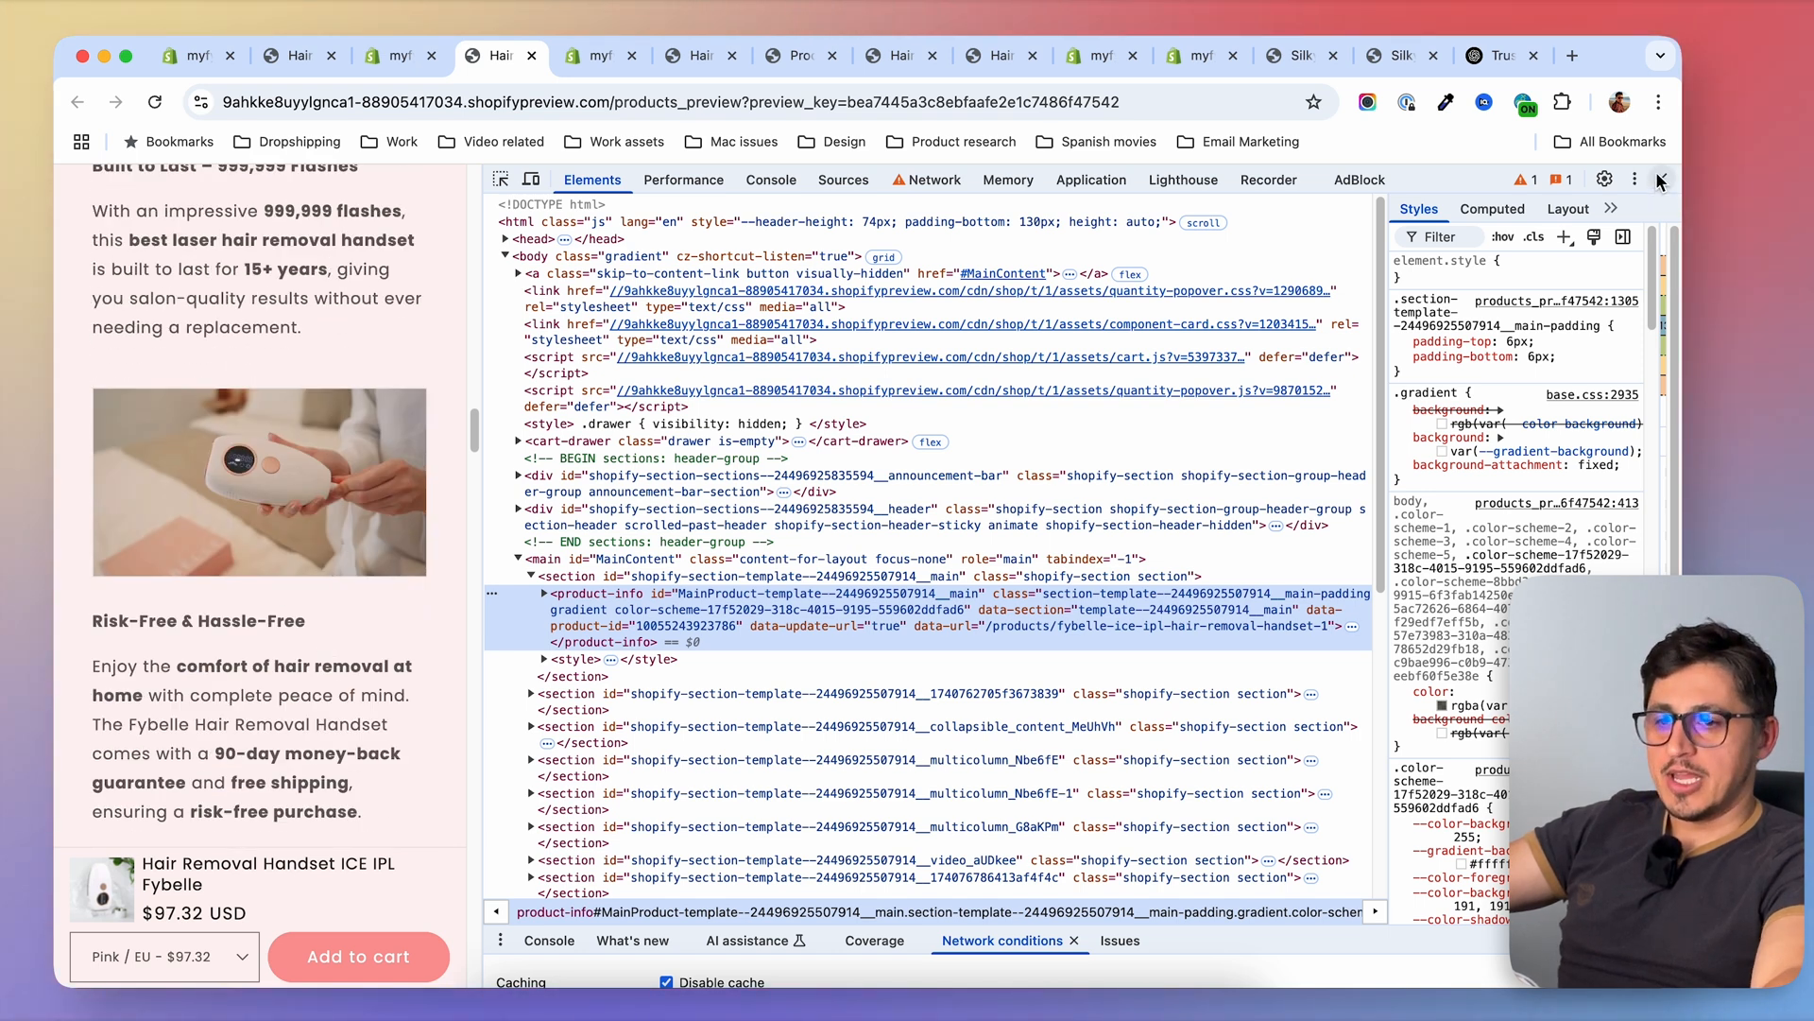
key("super+alt+i")
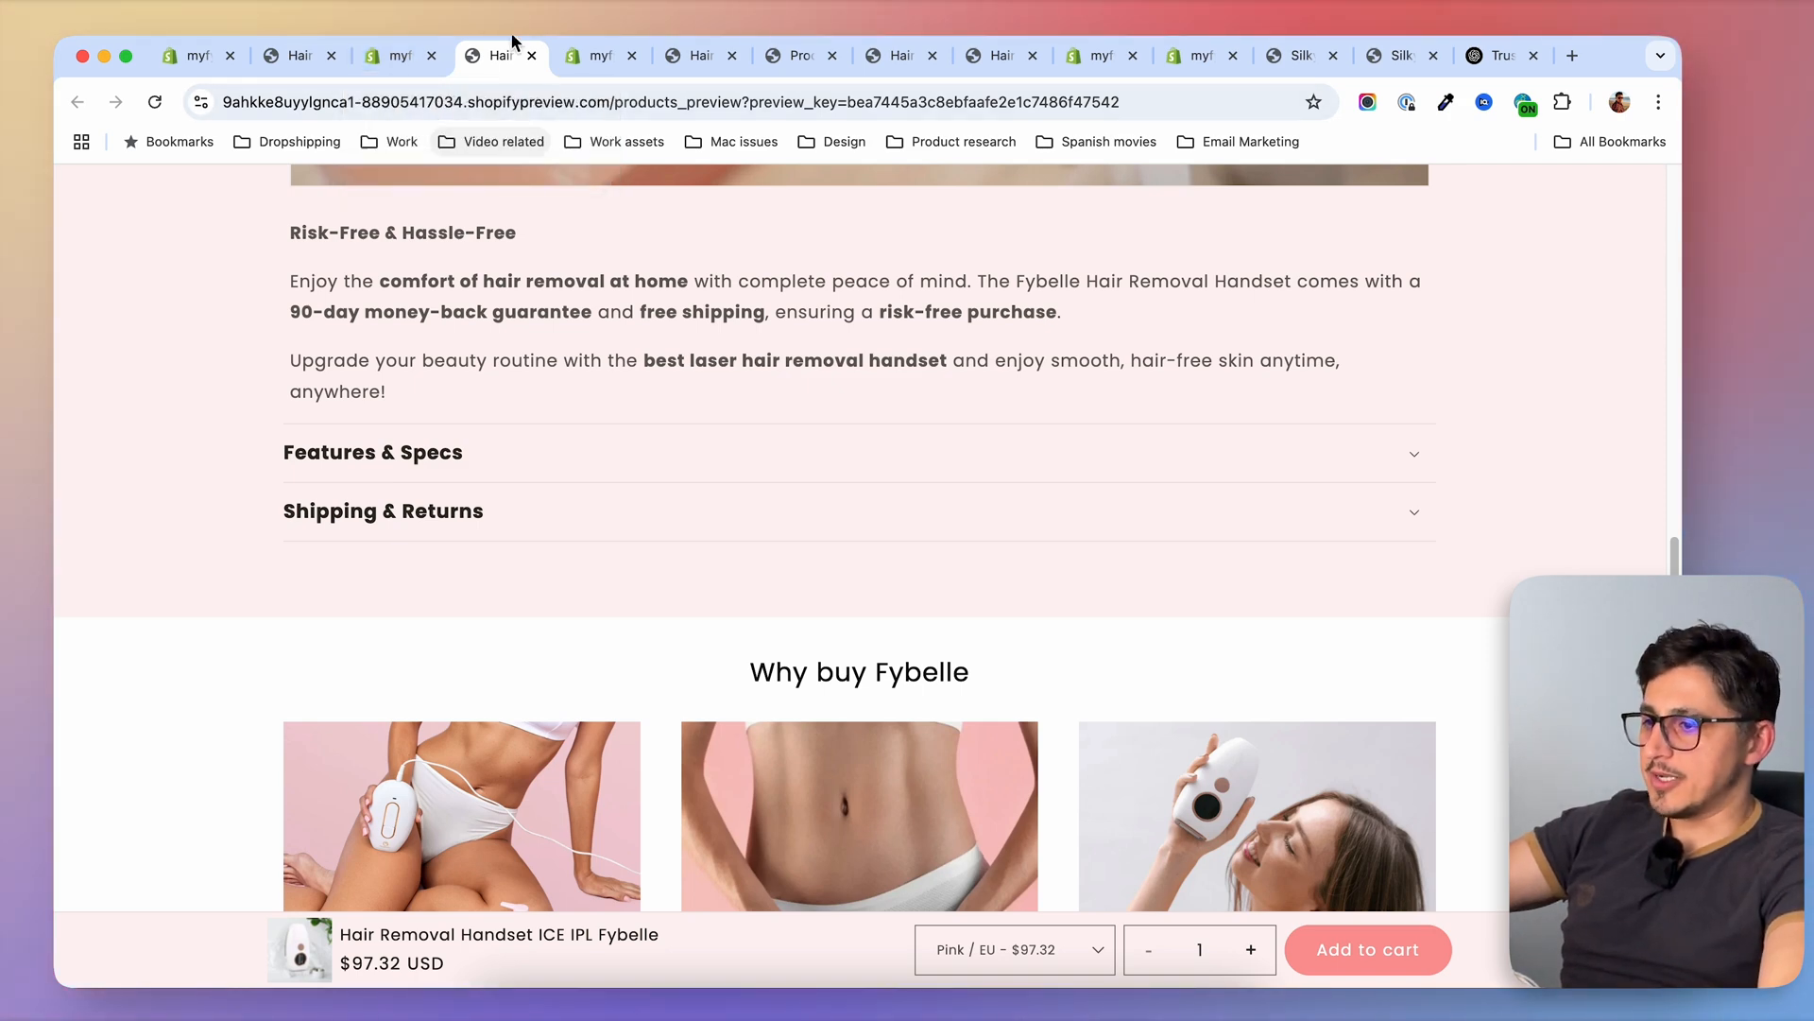
Examine the sticky_atc.liquid section in the Dawn theme code, filtering the theme files by "stick"
left_click(401, 57)
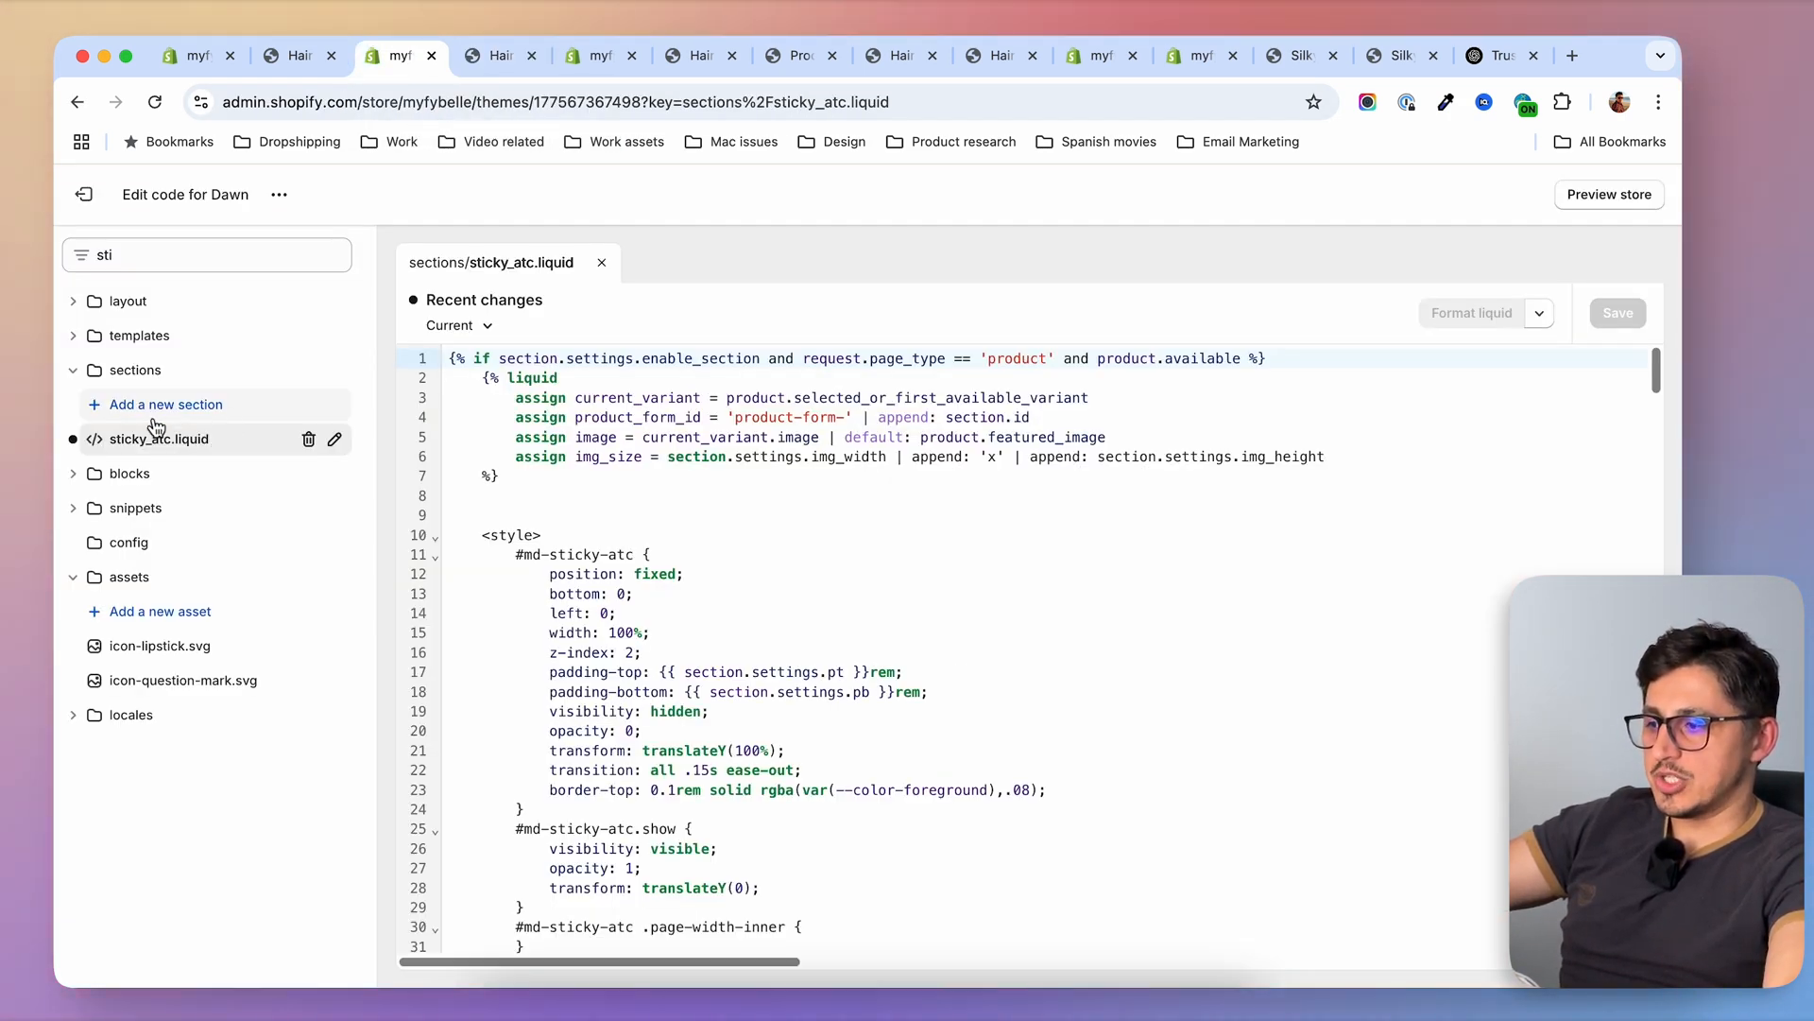
scroll(677, 397, "down", 20)
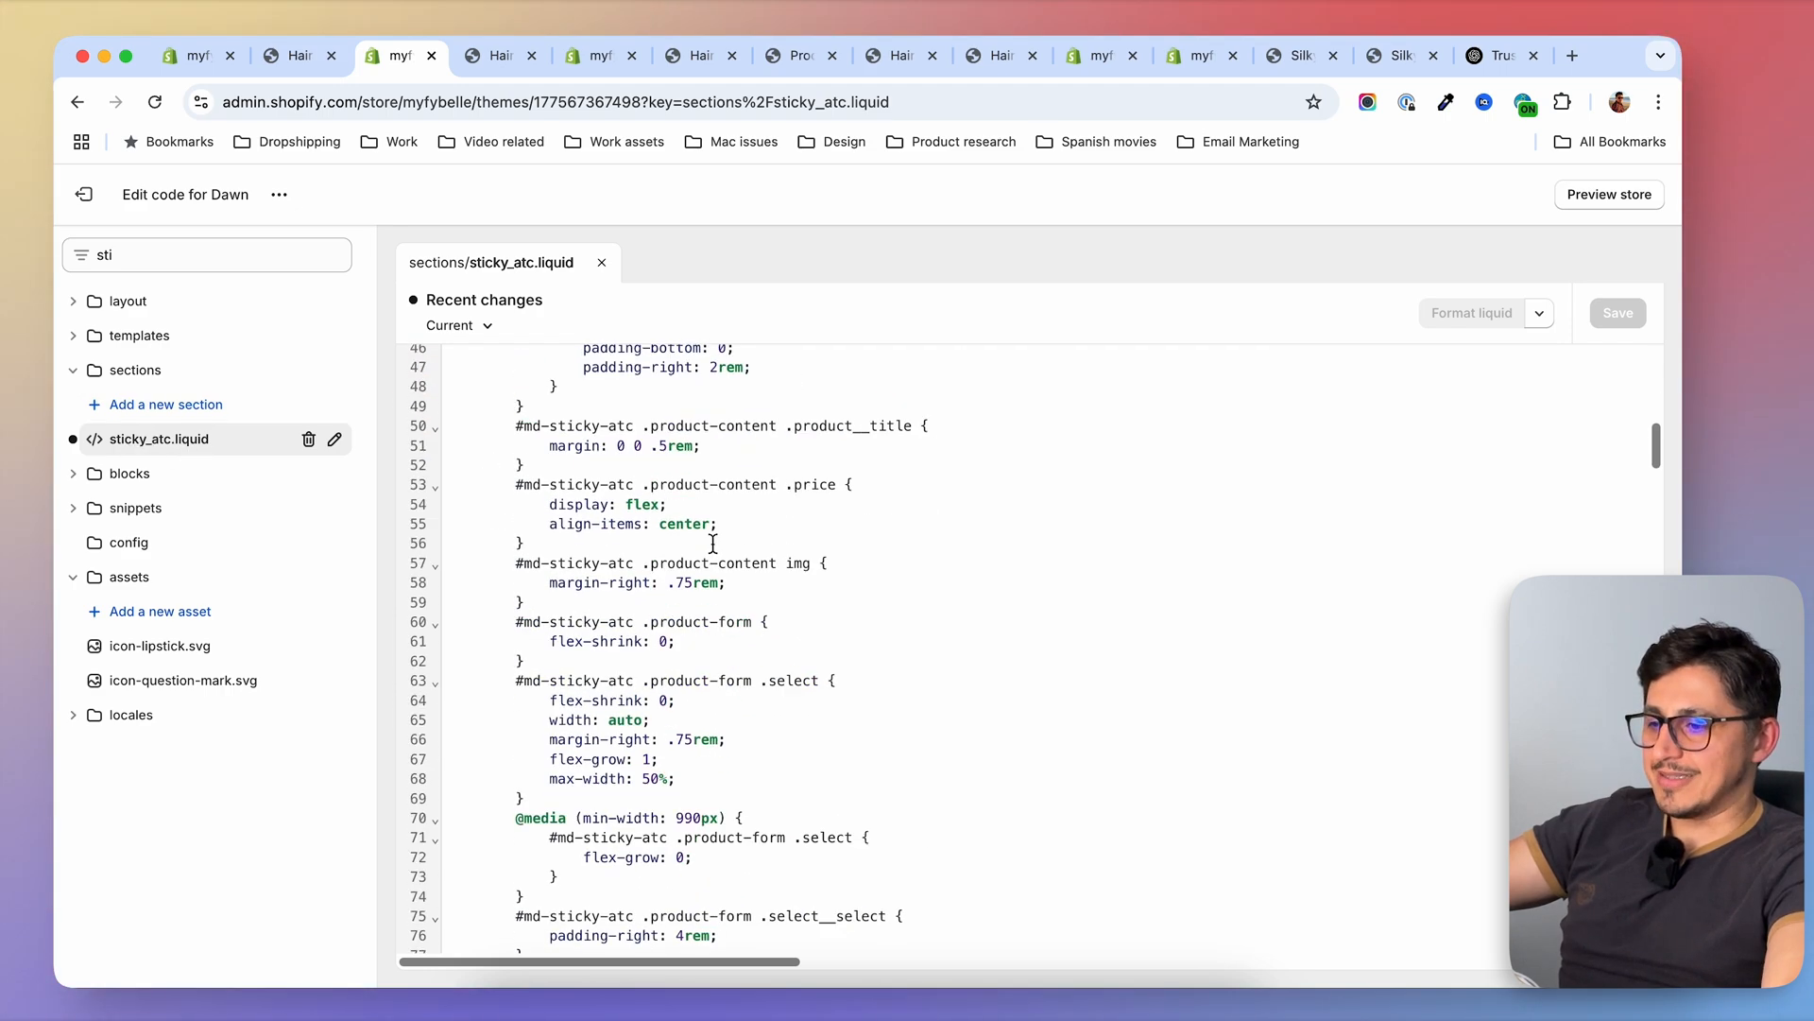
scroll(716, 547, "down", 10)
scroll(717, 546, "up", 20)
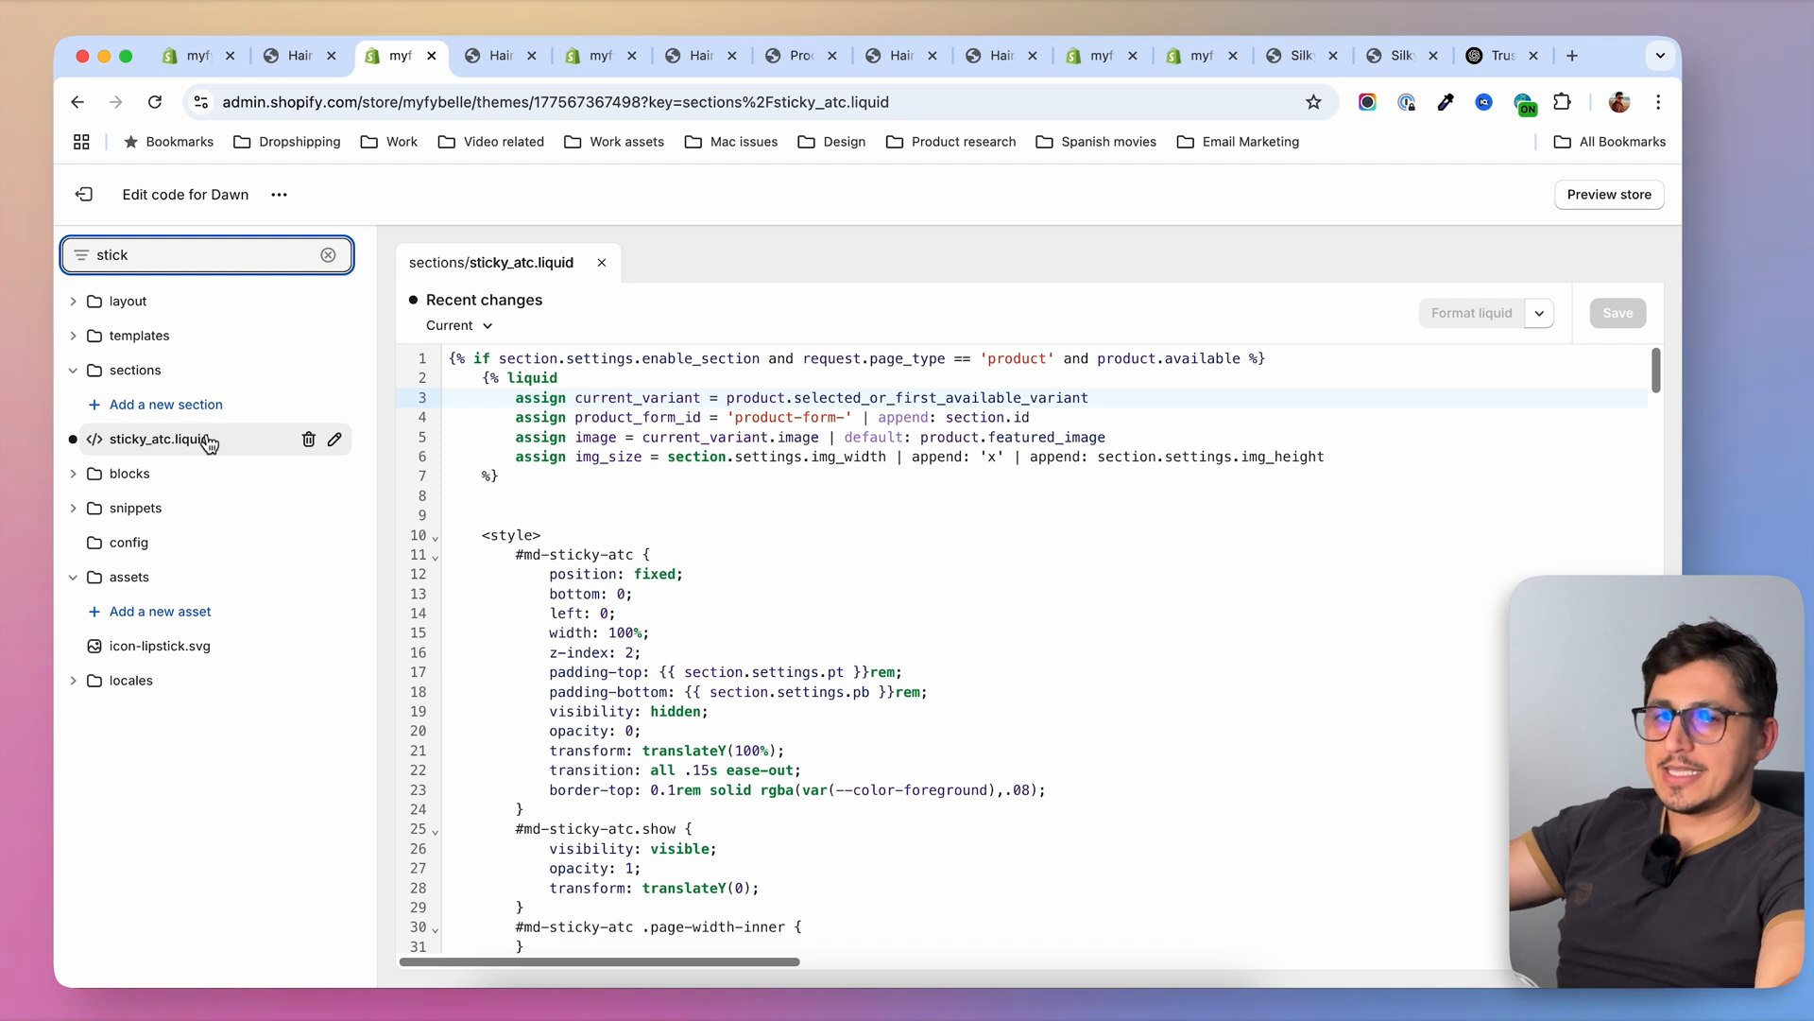
In the bundles template, search the available sections for "sti" to find Sticky ATC, and close the section picker without adding it
left_click(592, 55)
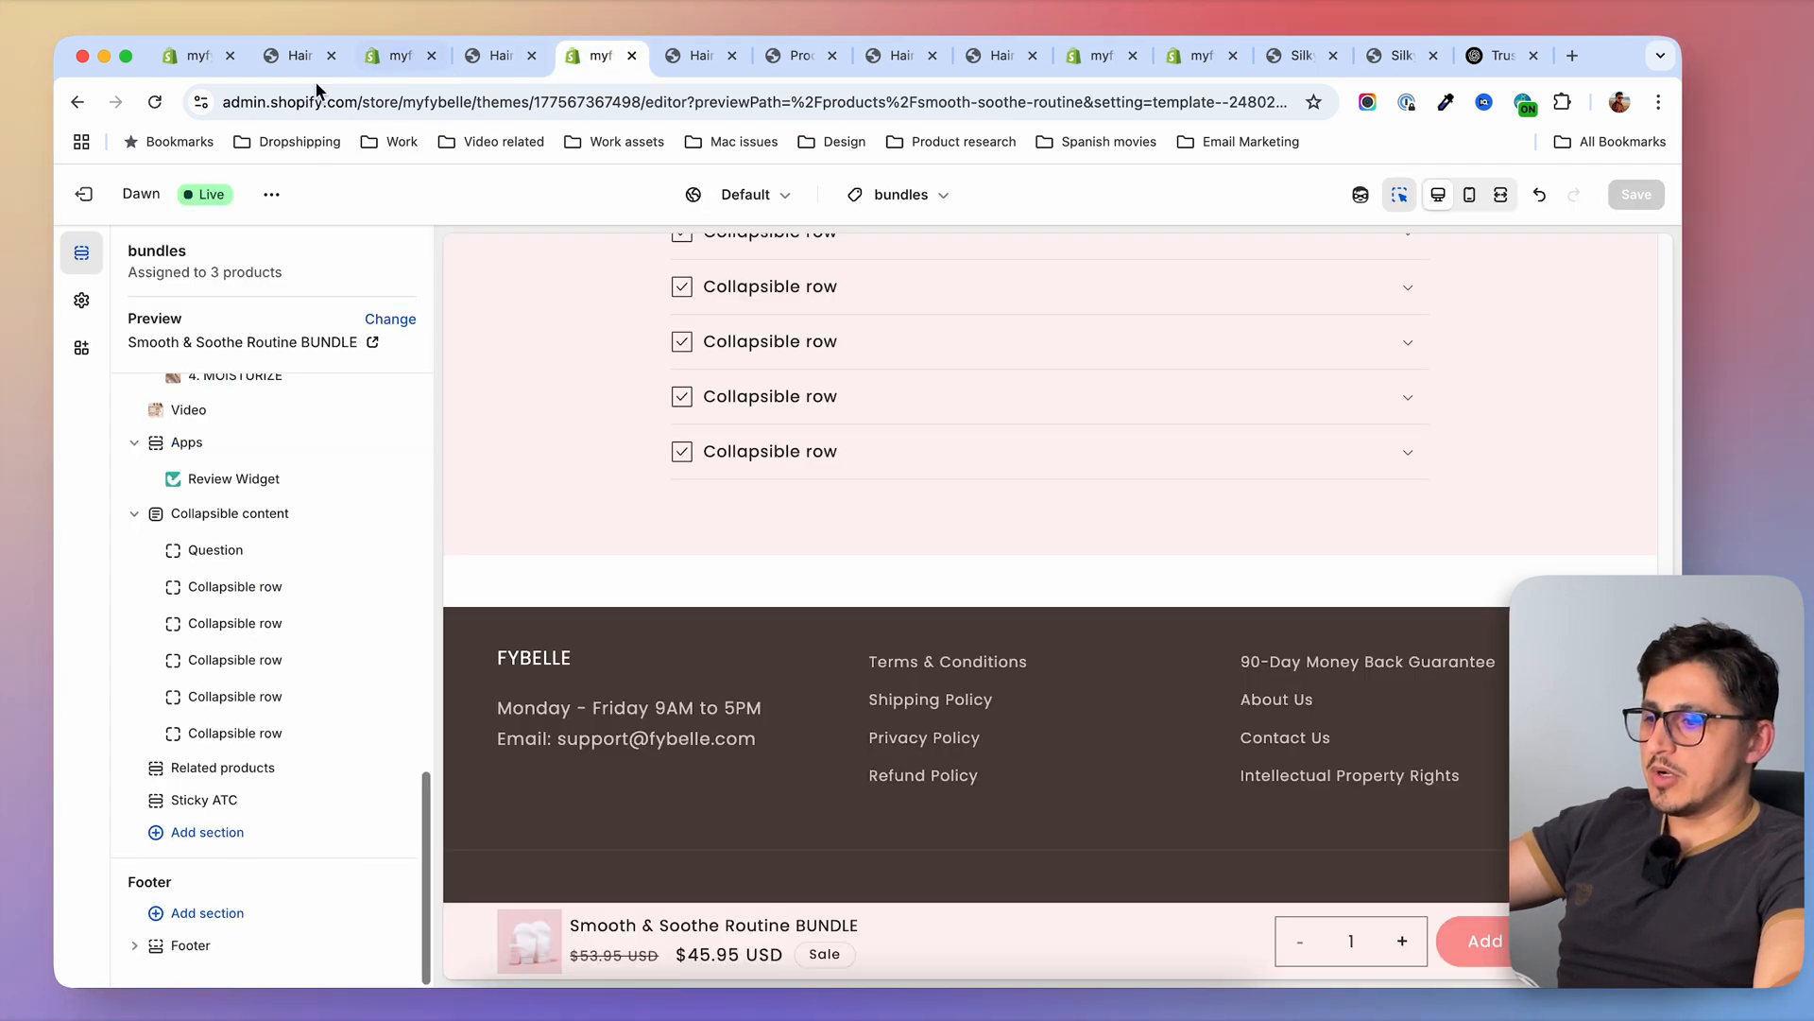
left_click(162, 835)
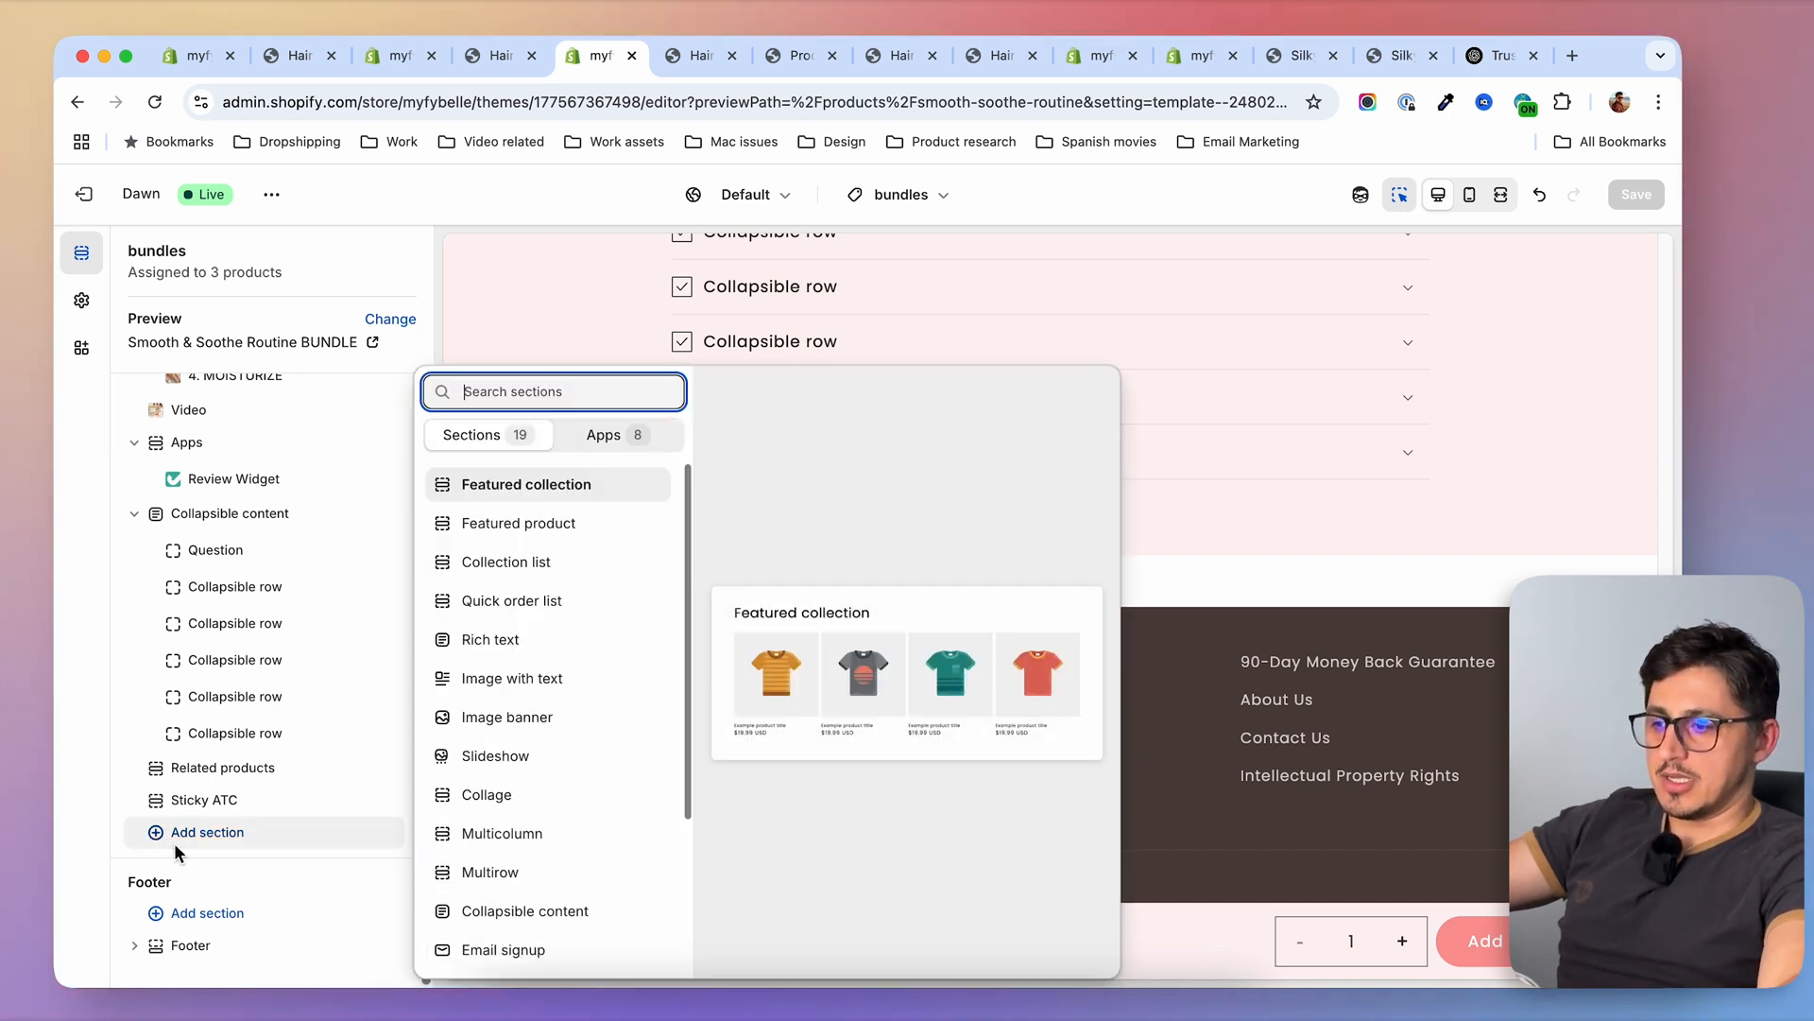
type("sti")
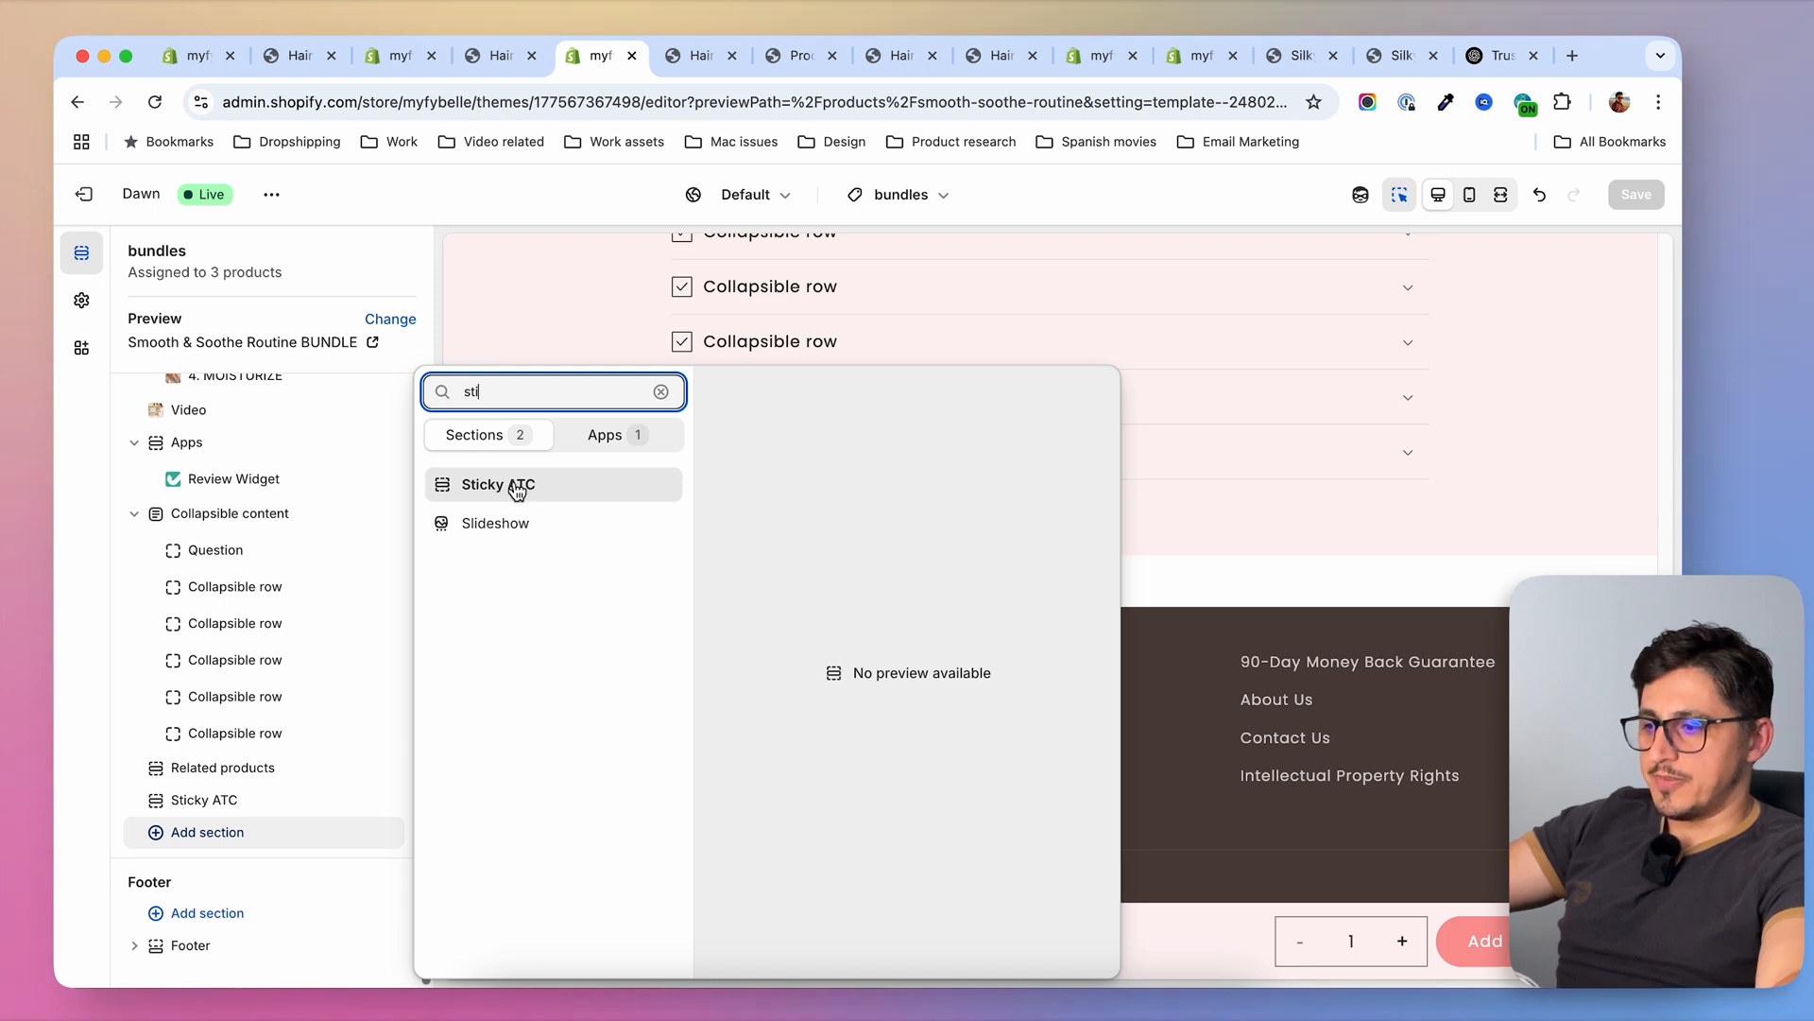
left_click(285, 816)
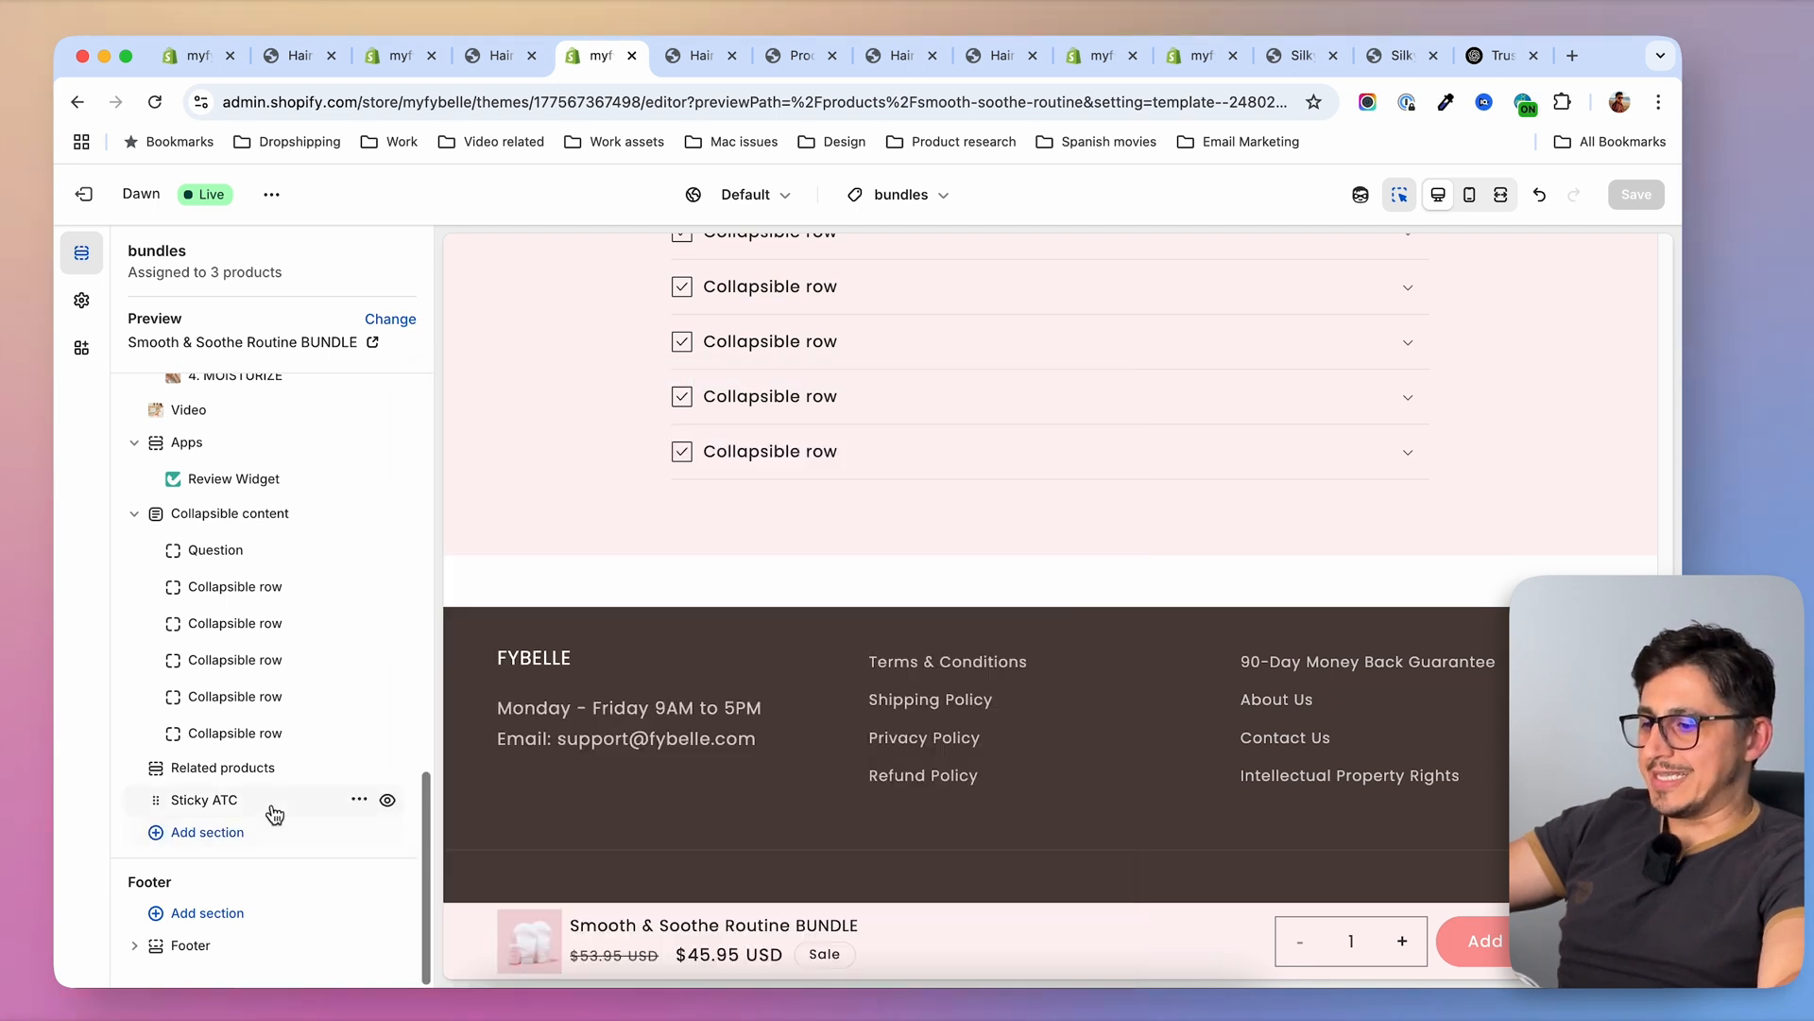
Examine the settings of the bundles template's Sticky ATC section, including its available color schemes
left_click(206, 801)
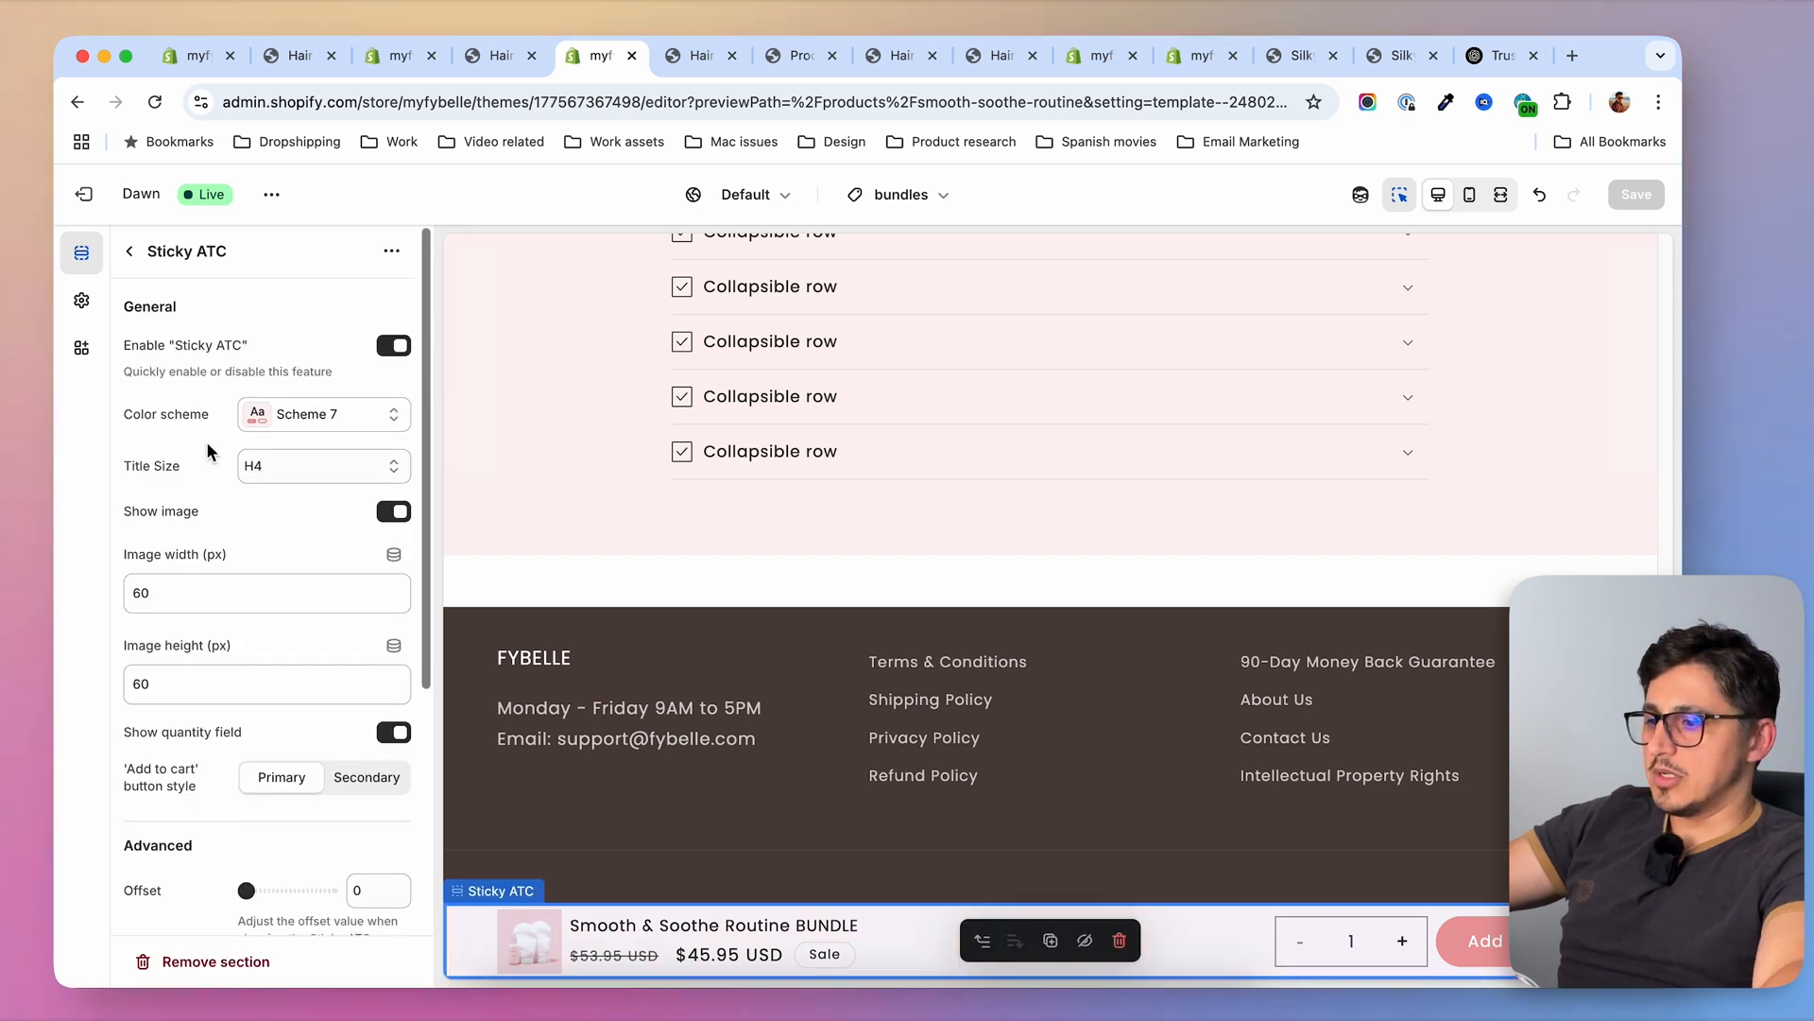
scroll(332, 601, "down", 5)
scroll(333, 687, "up", 5)
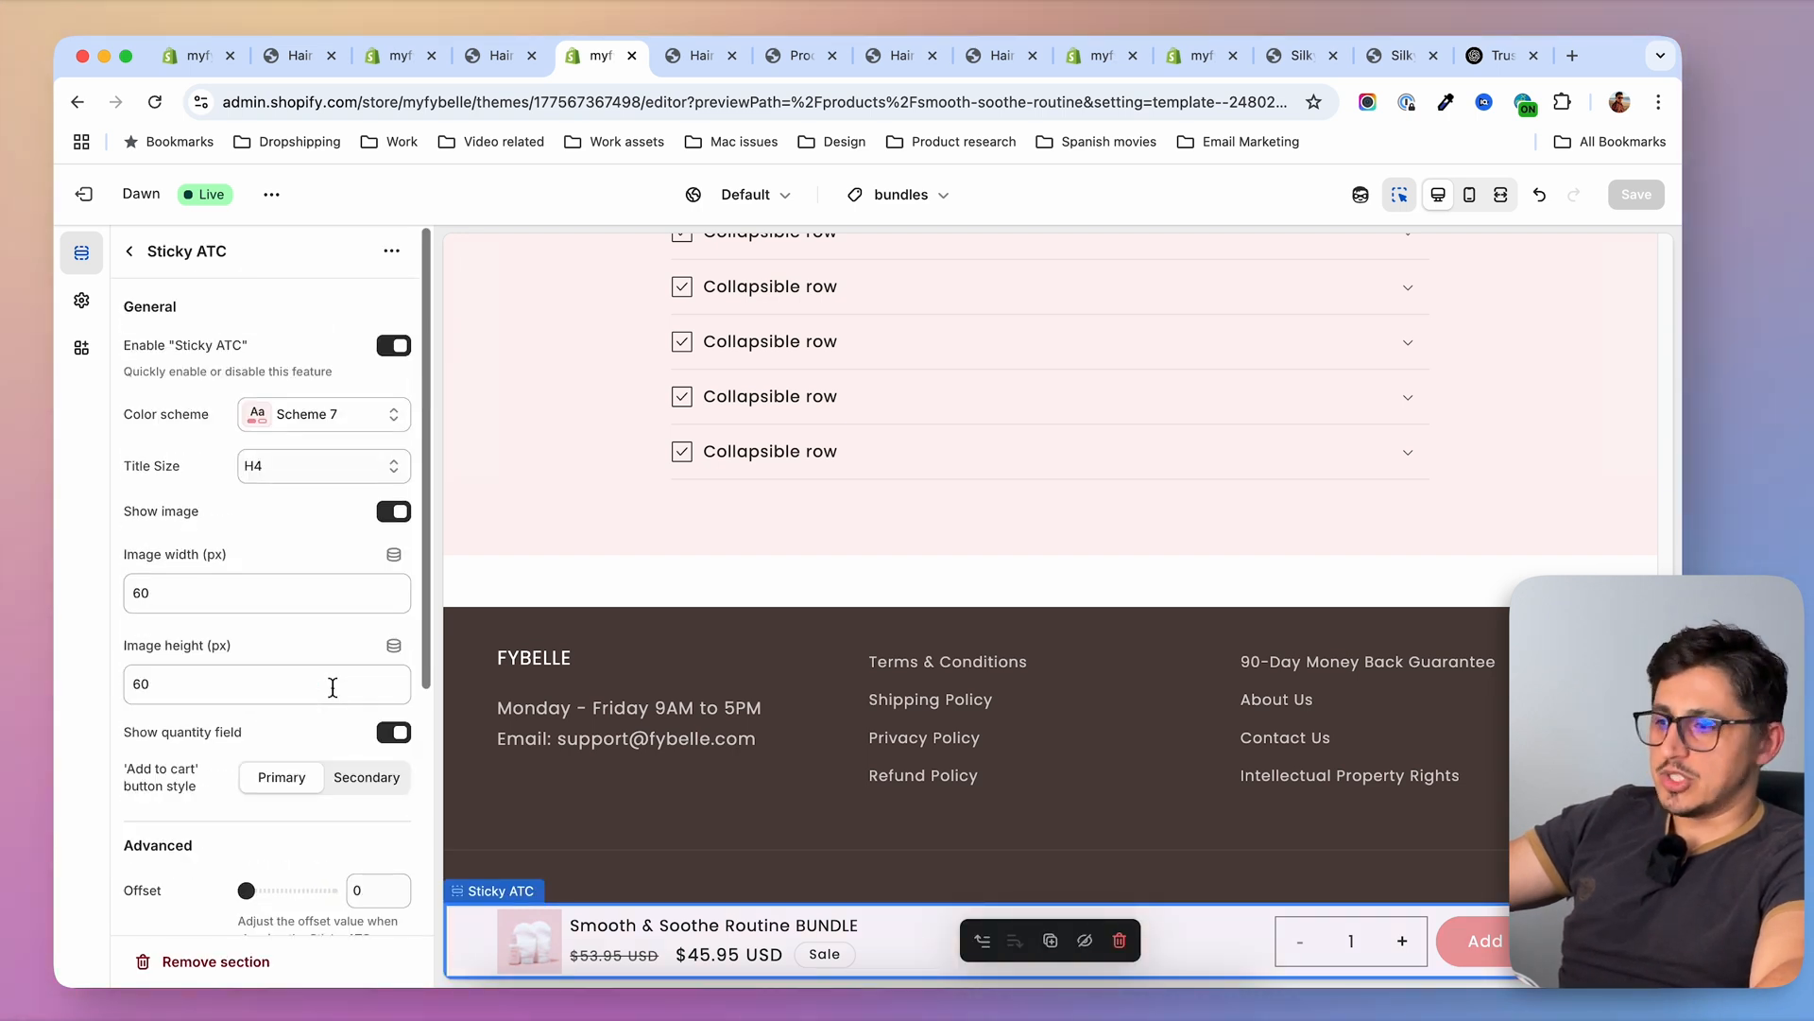
left_click(322, 422)
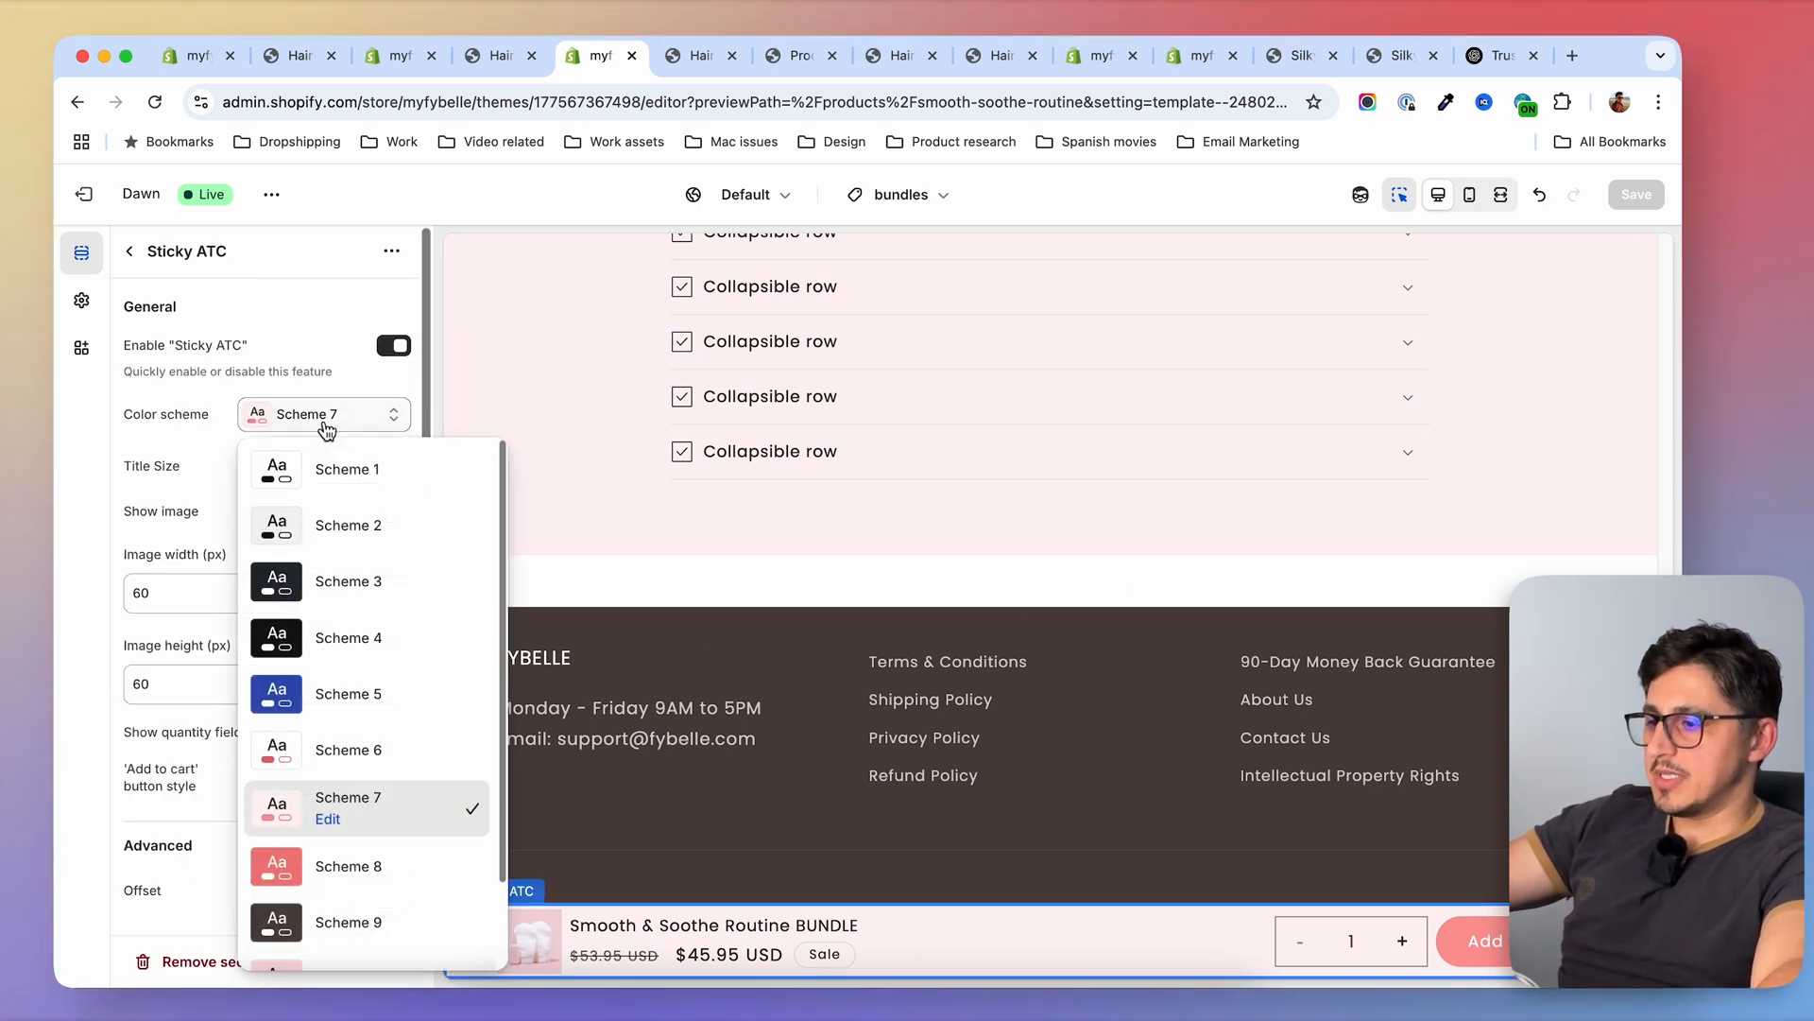
left_click(216, 461)
scroll(203, 425, "down", 3)
scroll(217, 671, "up", 3)
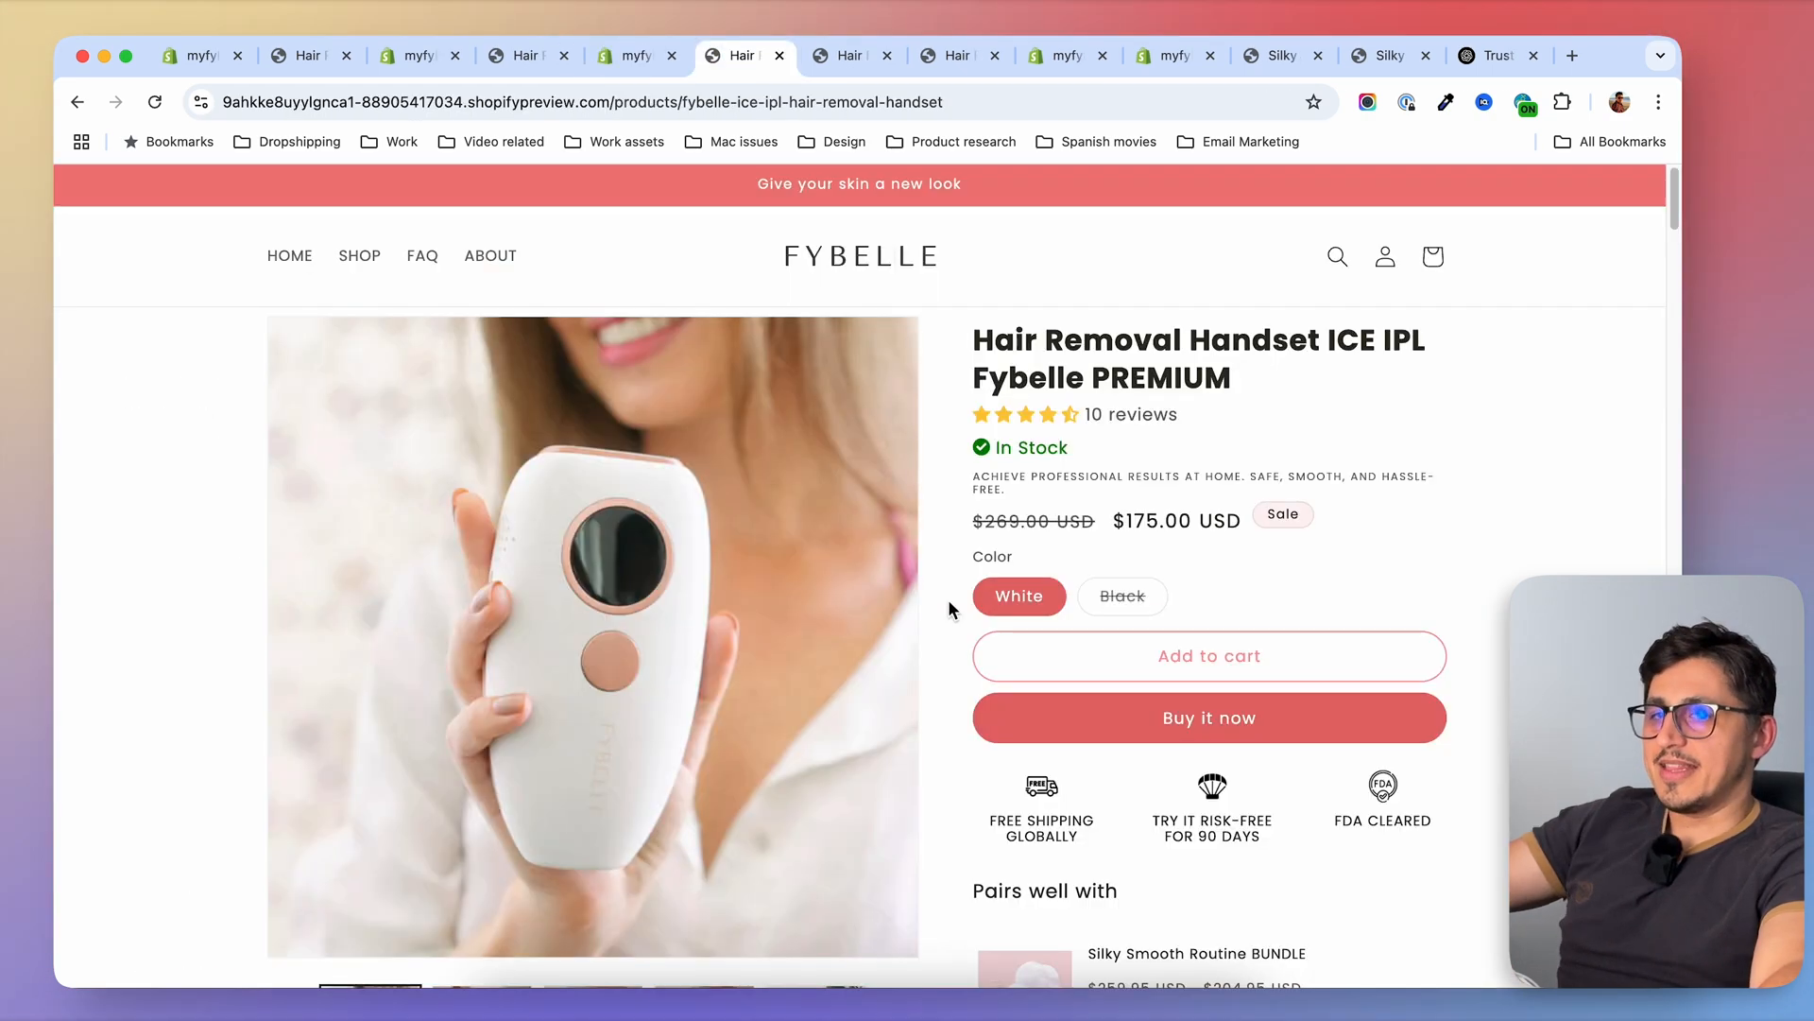
Review the sticky add-to-cart bar and page layout on the PREMIUM handset's storefront preview
scroll(949, 601, "down", 15)
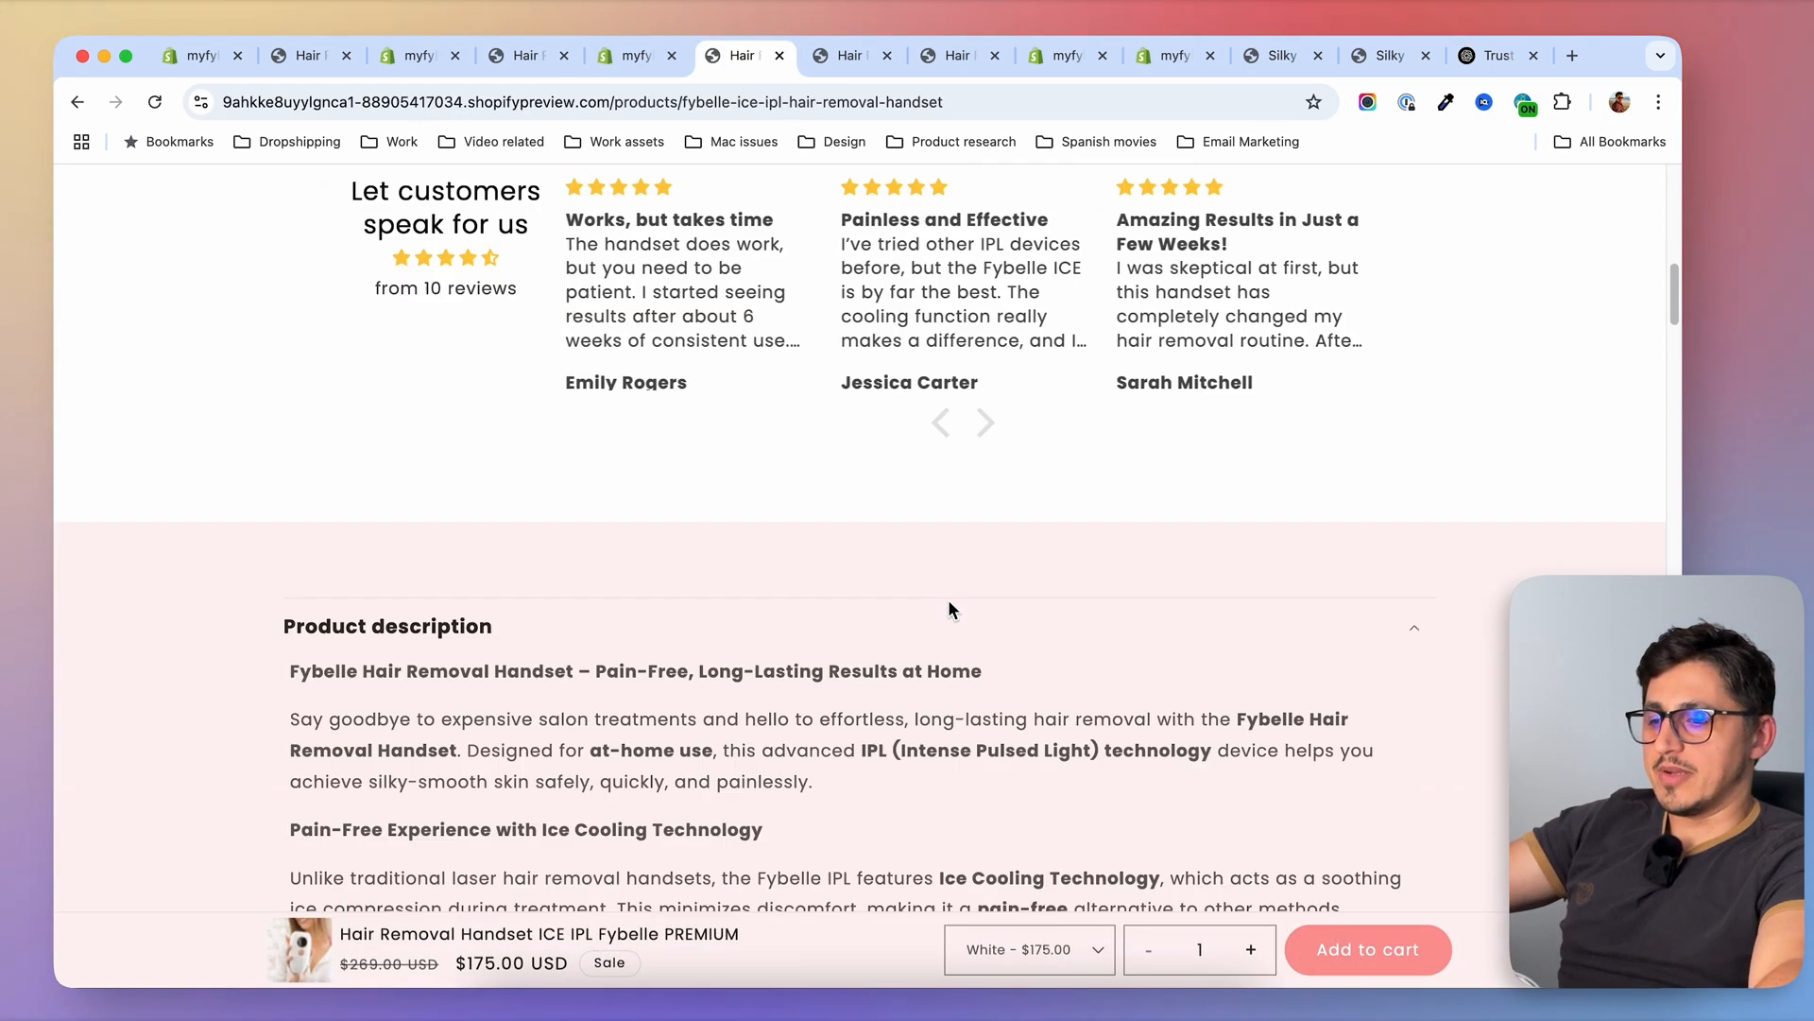
scroll(949, 609, "down", 10)
scroll(949, 609, "up", 8)
scroll(950, 609, "up", 15)
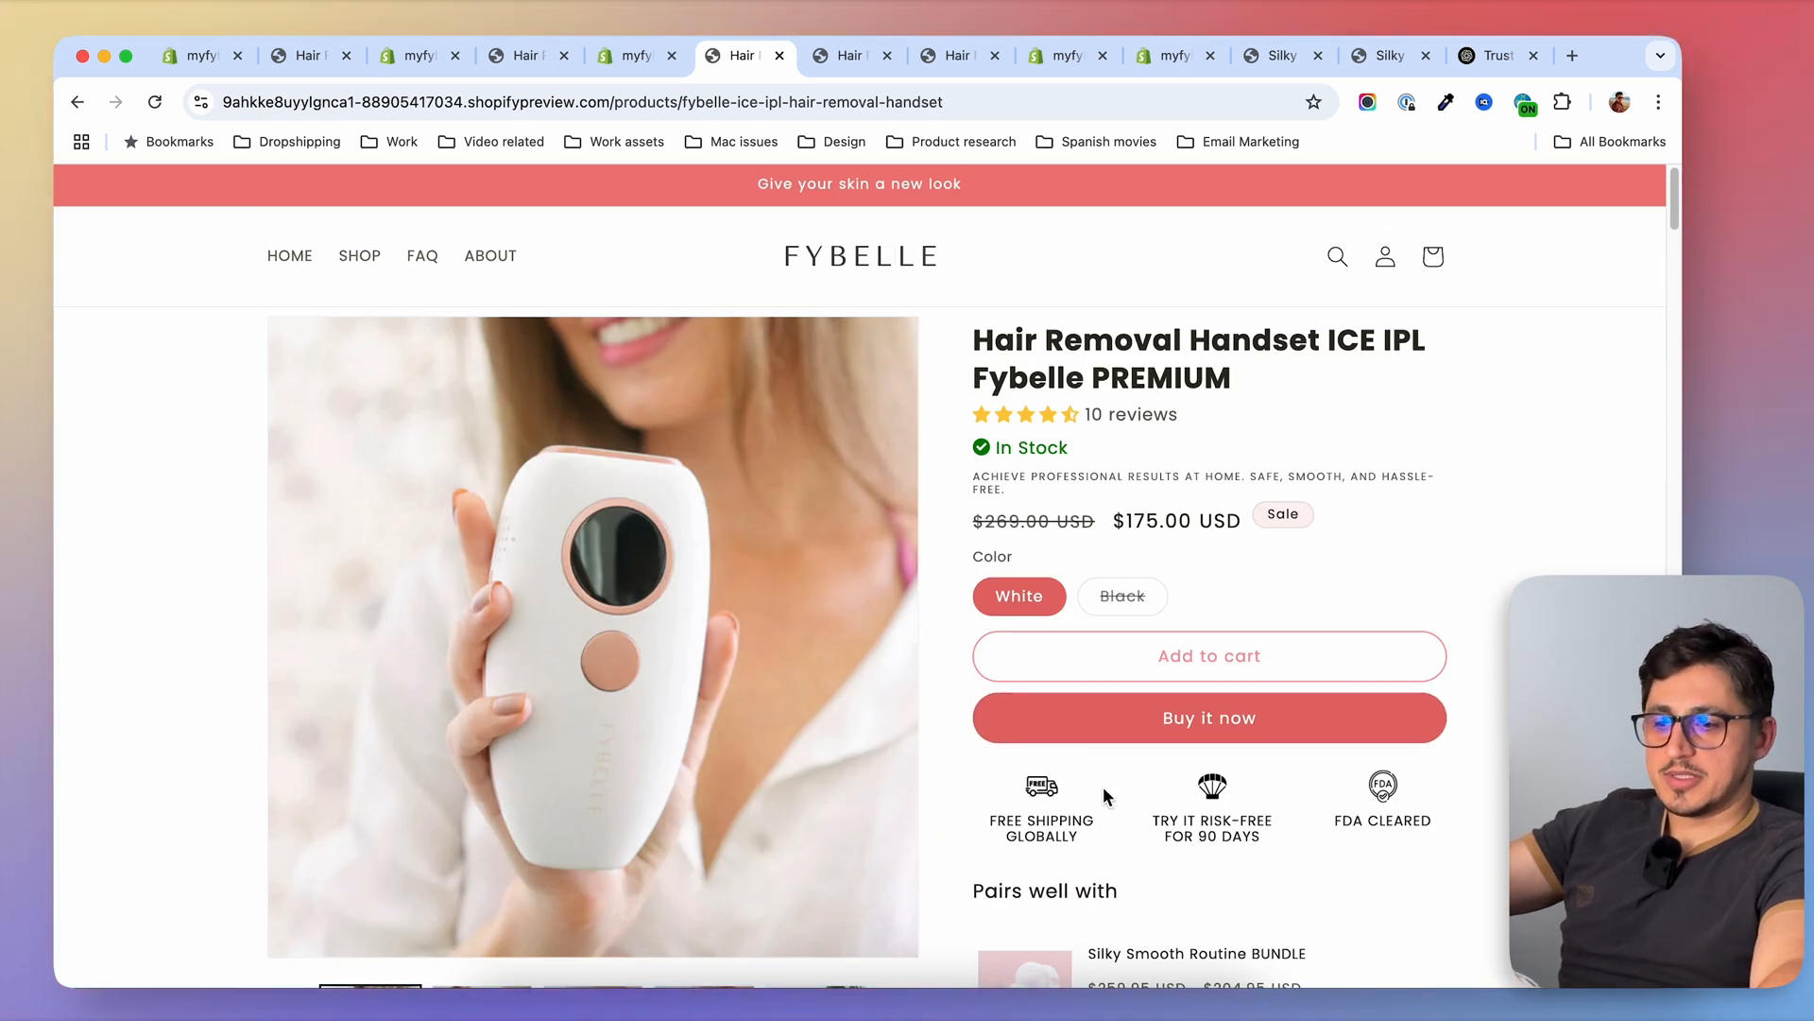
scroll(943, 716, "down", 15)
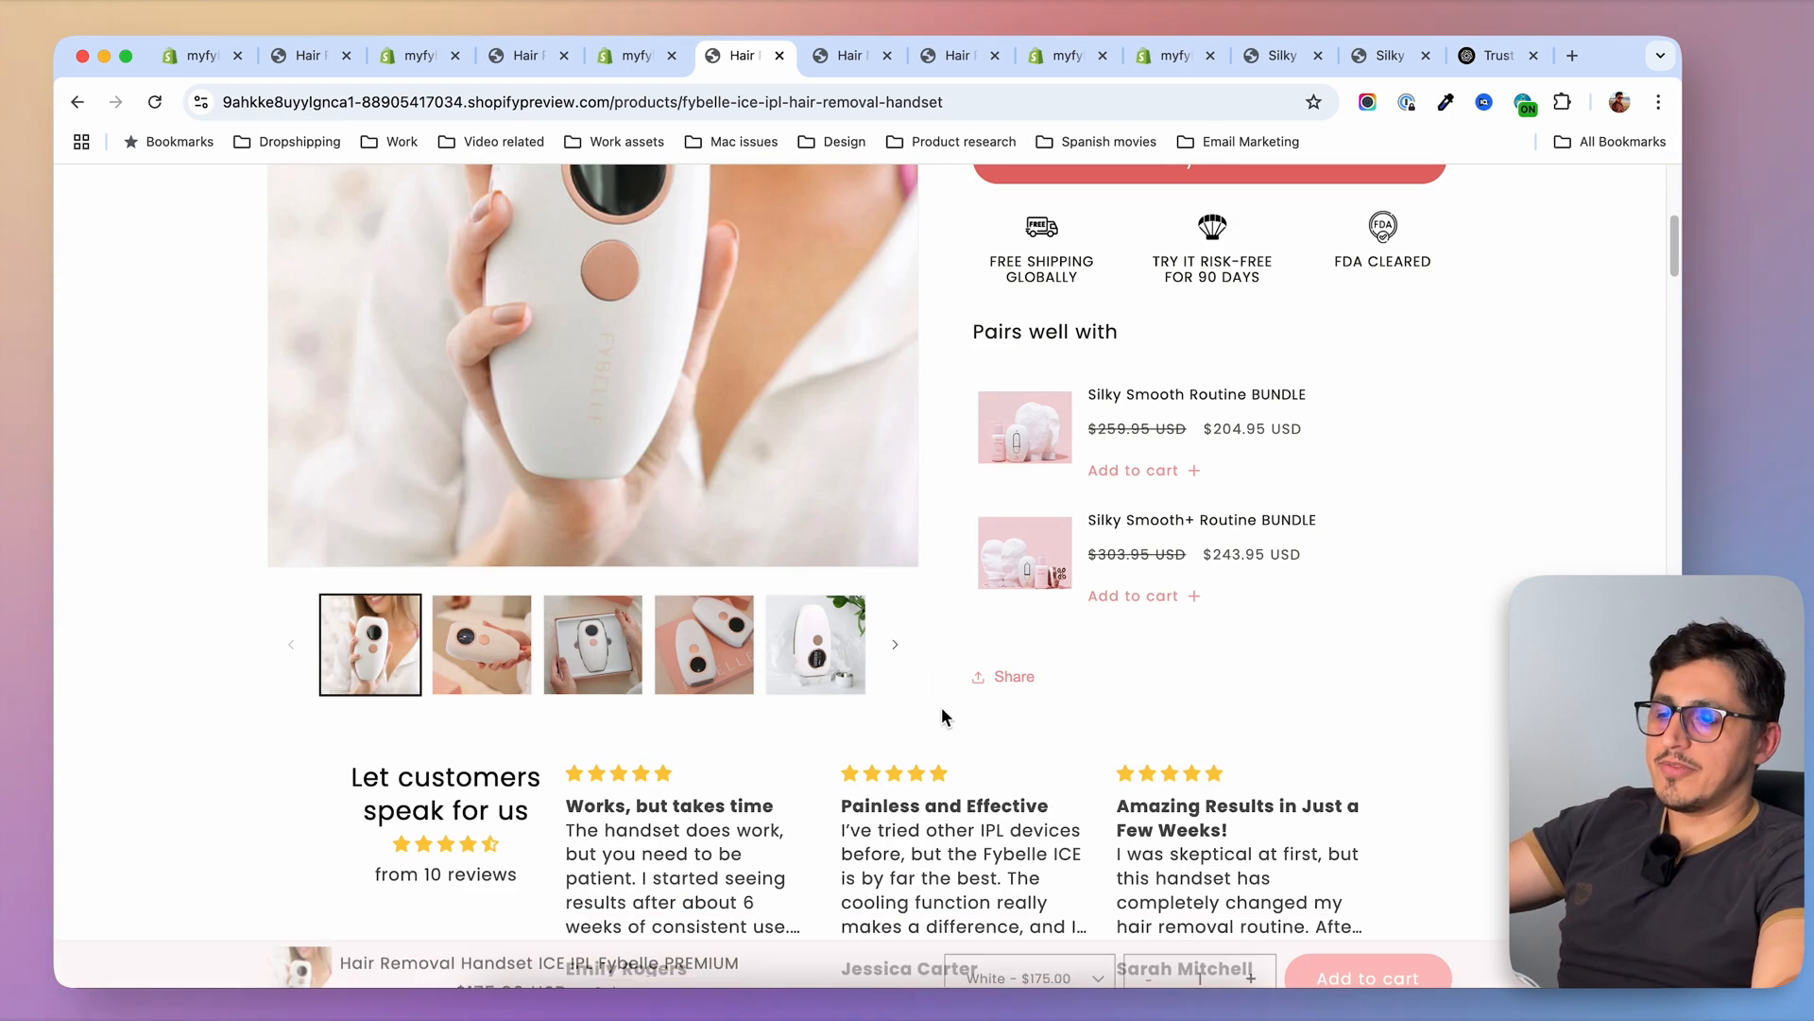